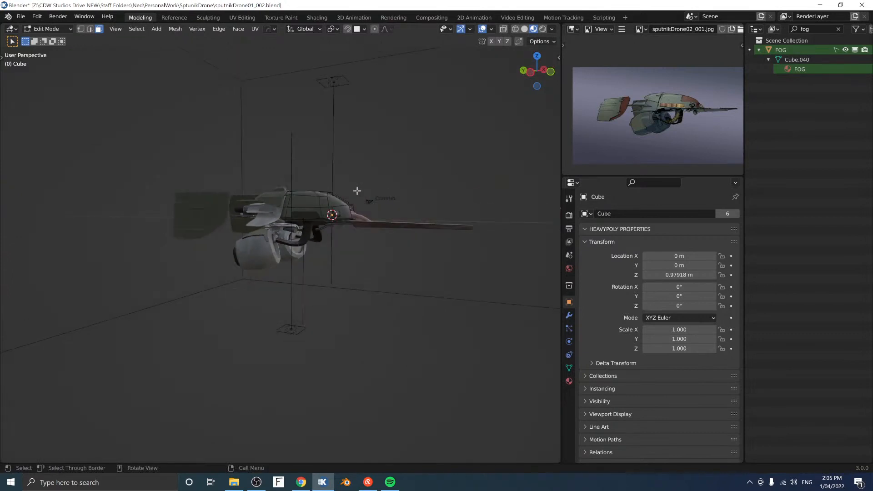
Step: Examine the drone model from all sides, including its body, engines and tail fins
{"action": "middle_click_drag", "start_coordinate": [356, 191], "coordinate": [393, 186]}
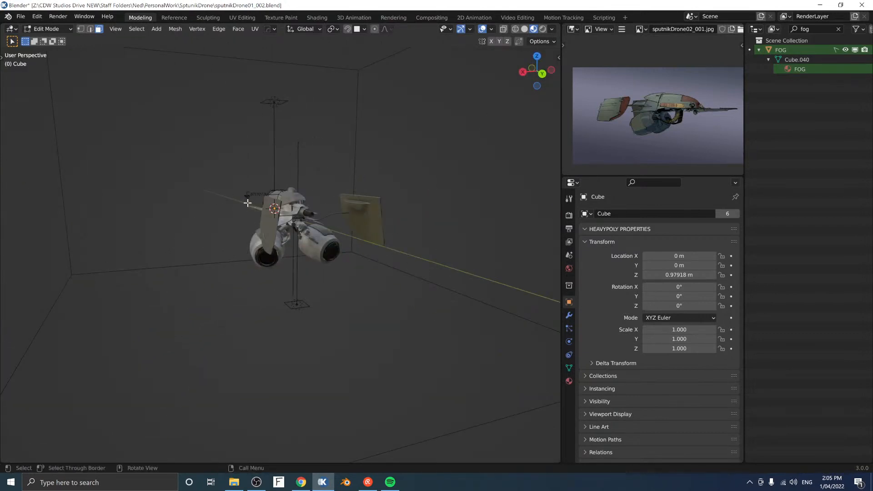
{"action": "middle_click_drag", "start_coordinate": [247, 203], "coordinate": [393, 180]}
{"action": "scroll", "coordinate": [275, 166], "scroll_direction": "up", "scroll_amount": 3}
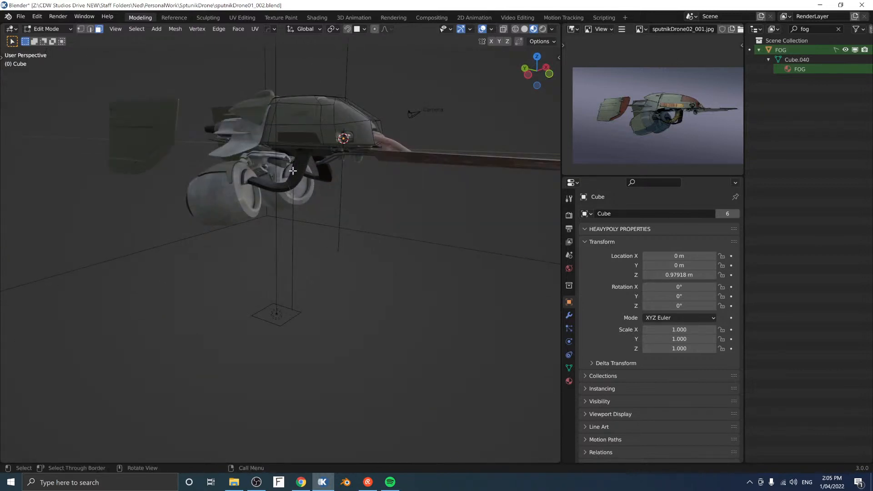
{"action": "middle_click_drag", "start_coordinate": [299, 100], "coordinate": [251, 197]}
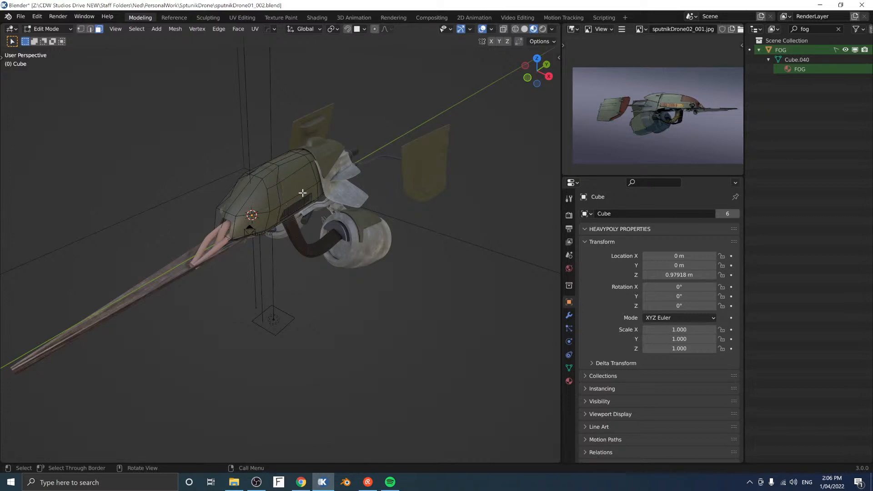
{"action": "middle_click_drag", "start_coordinate": [333, 156], "coordinate": [438, 143]}
{"action": "middle_click_drag", "start_coordinate": [197, 166], "coordinate": [424, 191]}
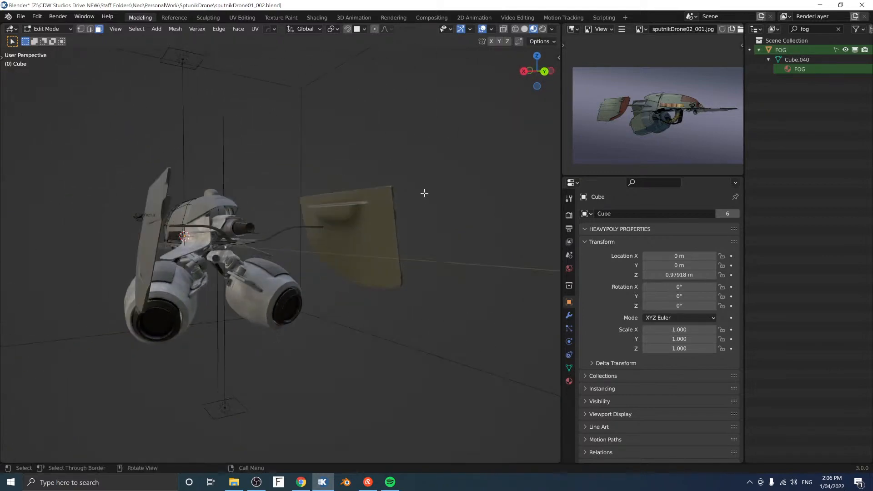
{"action": "scroll", "coordinate": [215, 211], "scroll_direction": "up", "scroll_amount": 5}
{"action": "middle_click_drag", "start_coordinate": [214, 211], "coordinate": [318, 224]}
{"action": "scroll", "coordinate": [314, 216], "scroll_direction": "down", "scroll_amount": 4}
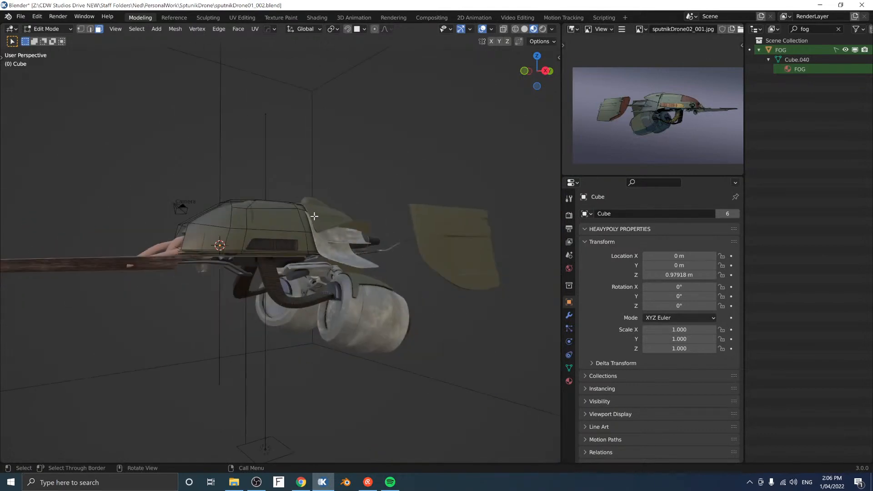
{"action": "middle_click_drag", "start_coordinate": [266, 202], "coordinate": [225, 231]}
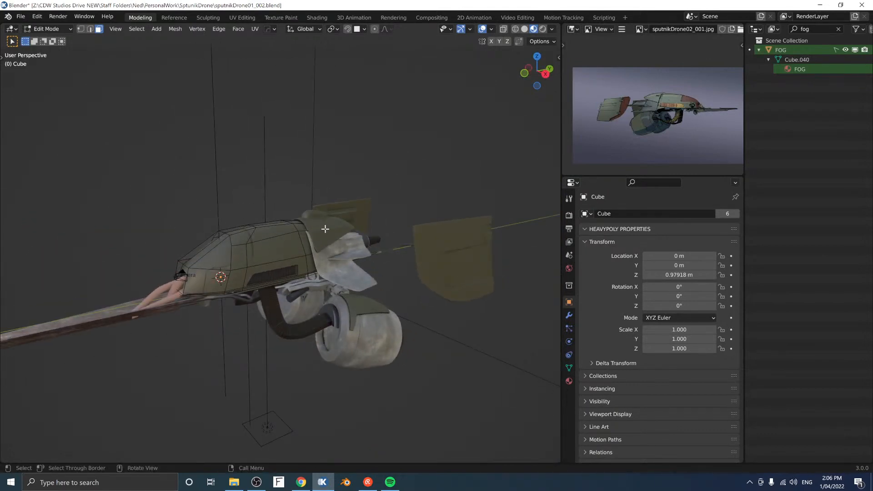
{"action": "scroll", "coordinate": [325, 229], "scroll_direction": "up", "scroll_amount": 5}
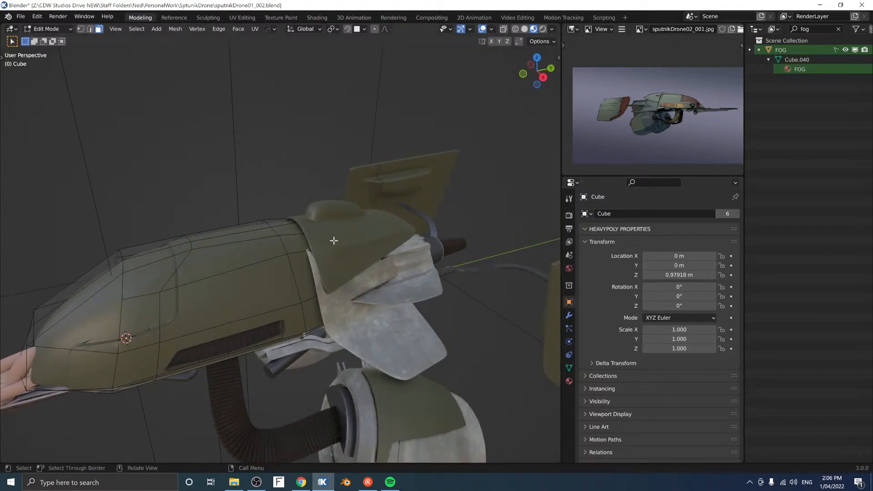
{"action": "middle_click_drag", "start_coordinate": [310, 215], "coordinate": [283, 236]}
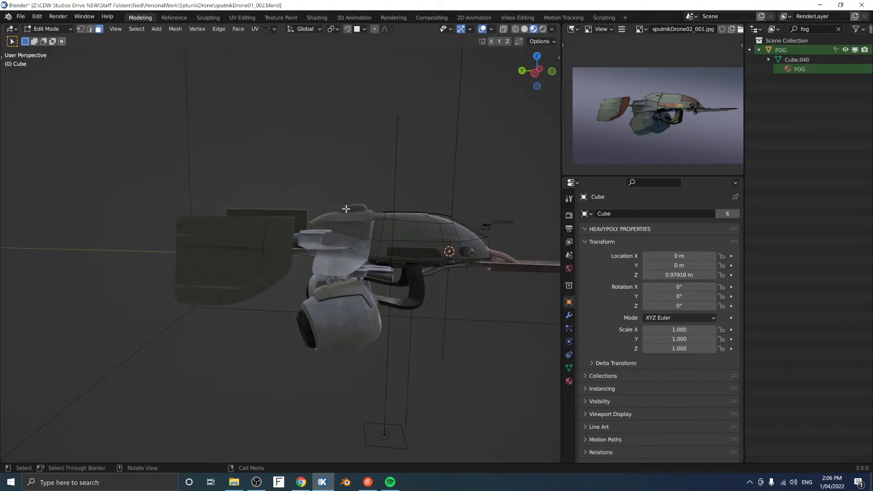
{"action": "middle_click_drag", "start_coordinate": [390, 197], "coordinate": [510, 320]}
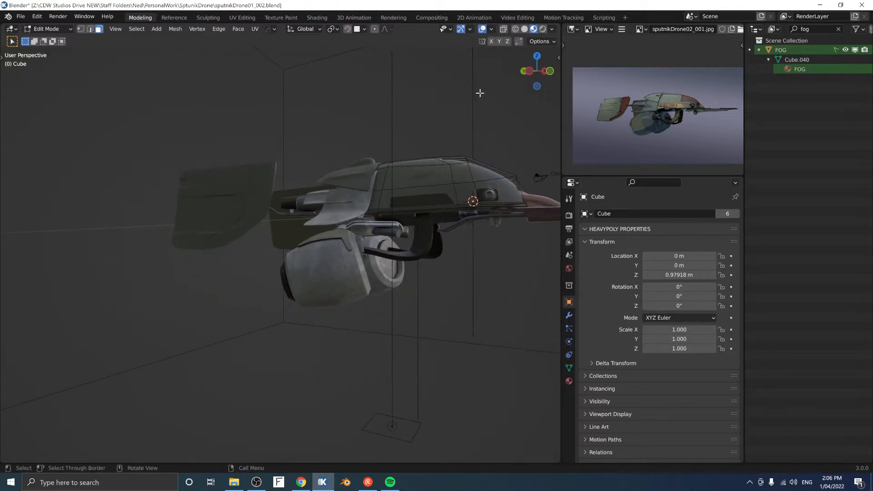
{"action": "scroll", "coordinate": [369, 228], "scroll_direction": "up", "scroll_amount": 3}
{"action": "middle_click_drag", "start_coordinate": [225, 137], "coordinate": [368, 250], "text": "shift"}
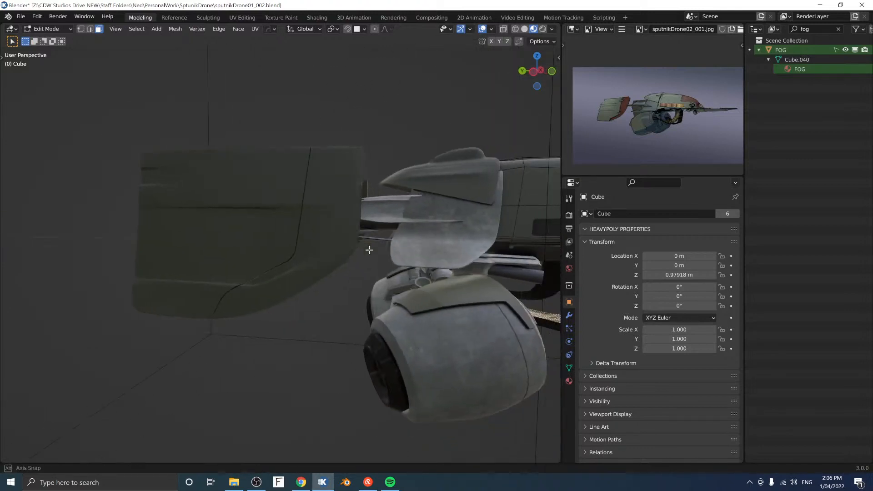
Step: Leave mesh editing of the drone body and switch to the tail fin in Object Mode
{"action": "key", "text": "space"}
{"action": "left_click", "coordinate": [299, 254]}
{"action": "left_click", "coordinate": [263, 203]}
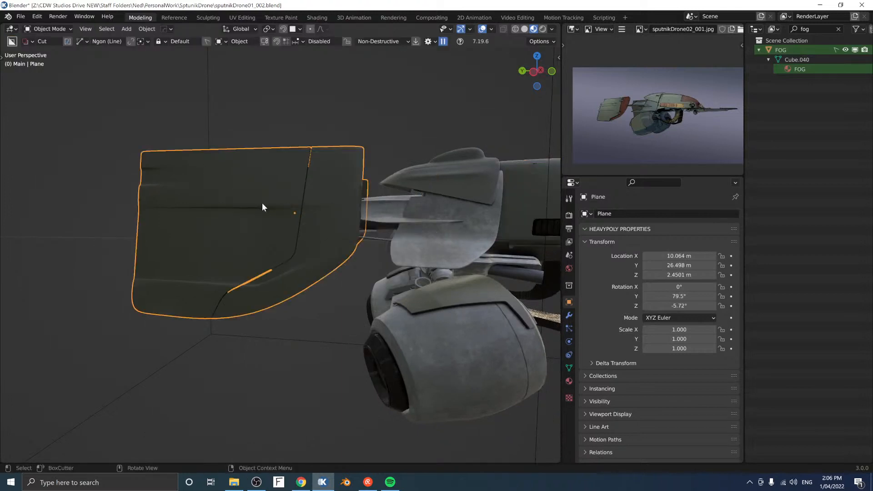
{"action": "key", "text": "z"}
{"action": "scroll", "coordinate": [236, 163], "scroll_direction": "down", "scroll_amount": 4}
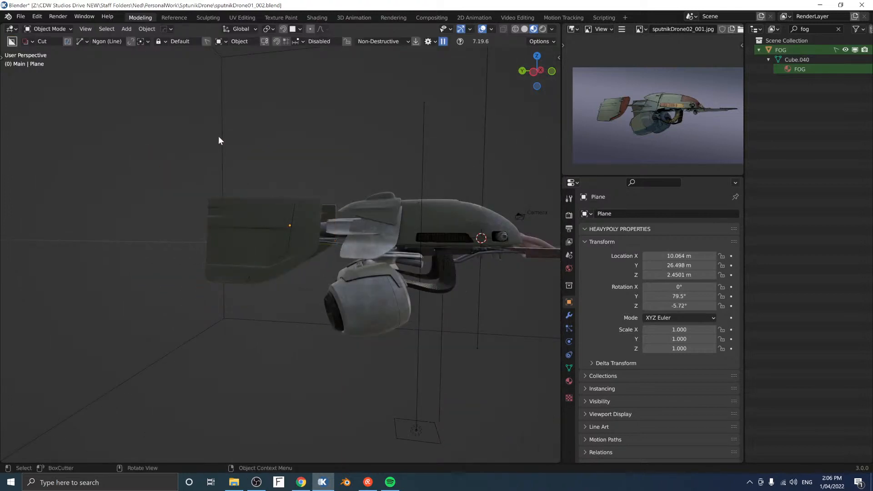
Step: Examine the tail fin's edge layout in edge editing from the side, and return to Object Mode
{"action": "left_click", "coordinate": [289, 242]}
{"action": "key", "text": "Tab"}
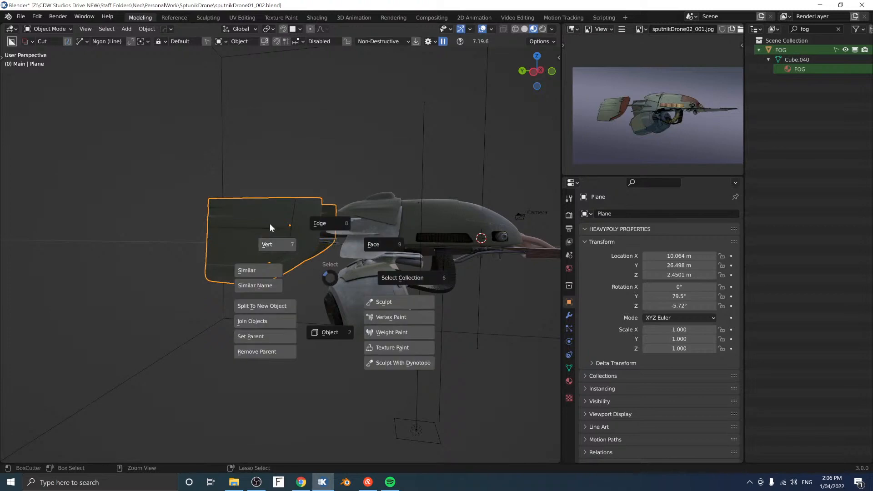
{"action": "left_click", "coordinate": [317, 221]}
{"action": "middle_click_drag", "start_coordinate": [319, 214], "coordinate": [322, 269]}
{"action": "scroll", "coordinate": [247, 208], "scroll_direction": "up", "scroll_amount": 4}
{"action": "scroll", "coordinate": [349, 219], "scroll_direction": "up", "scroll_amount": 2}
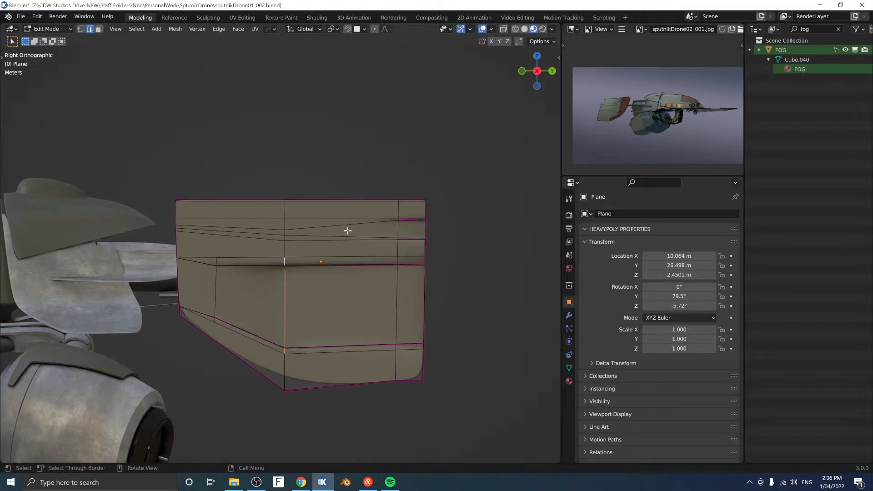
{"action": "scroll", "coordinate": [347, 230], "scroll_direction": "up", "scroll_amount": 4}
{"action": "scroll", "coordinate": [320, 231], "scroll_direction": "down", "scroll_amount": 3}
{"action": "key", "text": "Tab"}
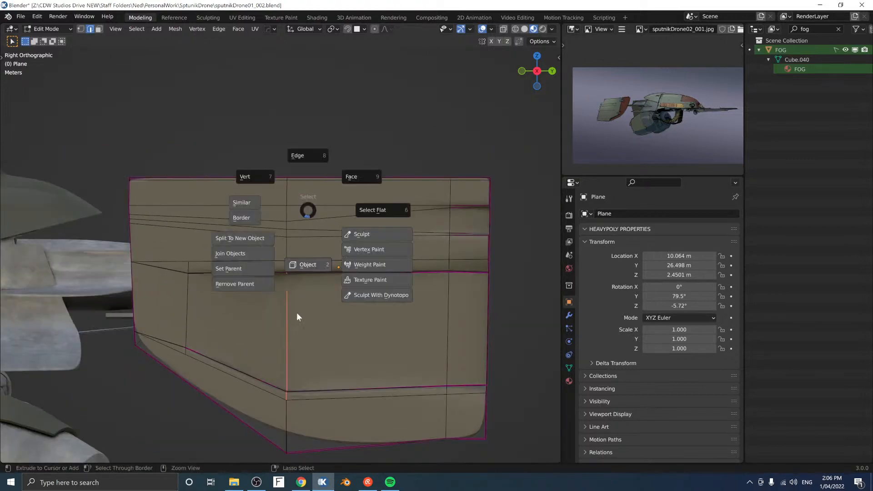
{"action": "left_click", "coordinate": [296, 320]}
{"action": "middle_click_drag", "start_coordinate": [326, 303], "coordinate": [287, 293]}
Step: Reveal the hidden cutters and mirror the tail fin's panel-line cutter onto the opposite fin, with the cutters hidden again
{"action": "key", "text": "alt+h"}
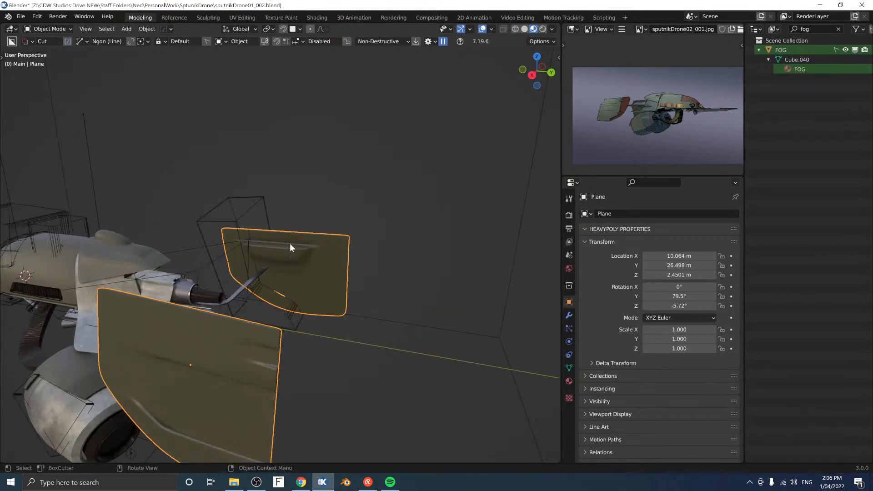
{"action": "left_click", "coordinate": [253, 207]}
{"action": "key", "text": "alt+x"}
{"action": "left_click", "coordinate": [317, 176]}
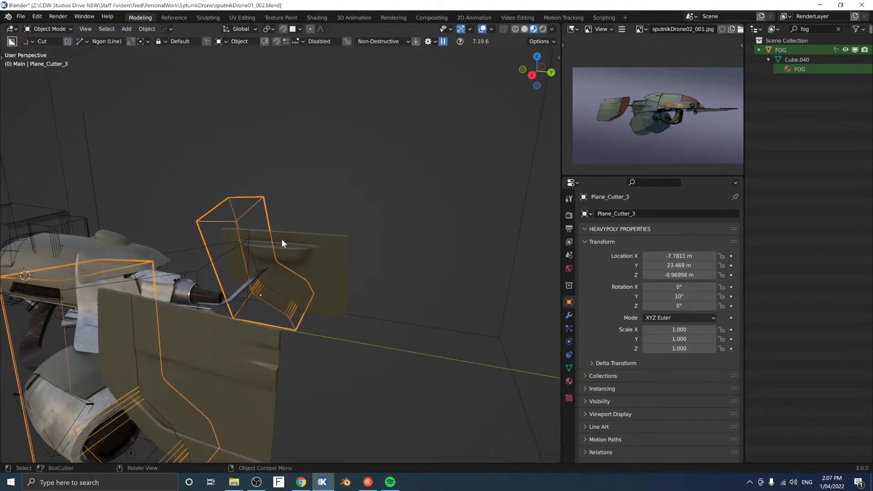
{"action": "left_click", "coordinate": [317, 212]}
{"action": "middle_click_drag", "start_coordinate": [288, 241], "coordinate": [328, 222]}
{"action": "key", "text": "alt+h"}
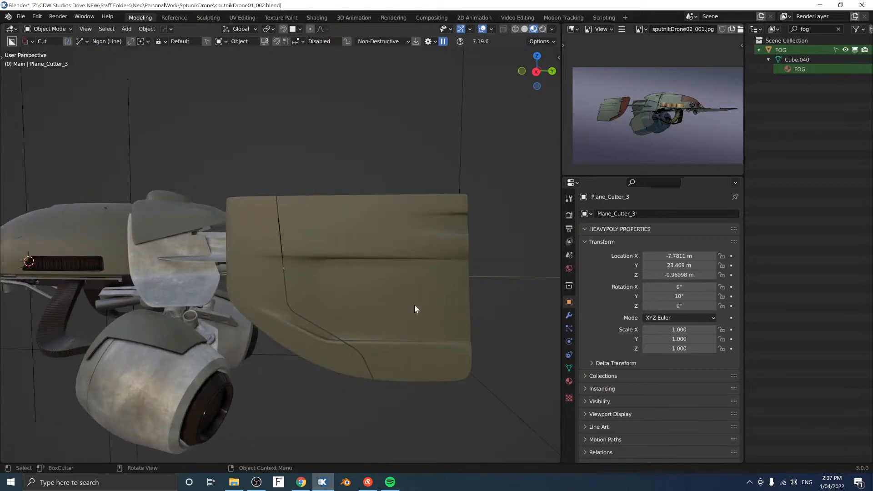
Step: Select the tail fin and display its modifier stack
{"action": "left_click", "coordinate": [354, 278]}
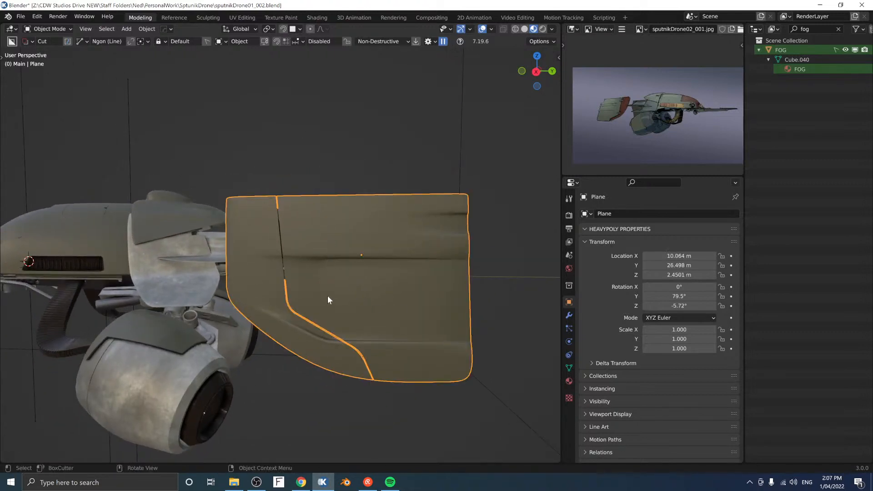
{"action": "mouse_move", "coordinate": [327, 298]}
{"action": "middle_mouse_down"}
{"action": "mouse_move", "coordinate": [355, 302]}
{"action": "mouse_move", "coordinate": [385, 284]}
{"action": "mouse_move", "coordinate": [327, 300]}
{"action": "mouse_move", "coordinate": [346, 289]}
{"action": "middle_mouse_up"}
{"action": "key", "text": "Tab"}
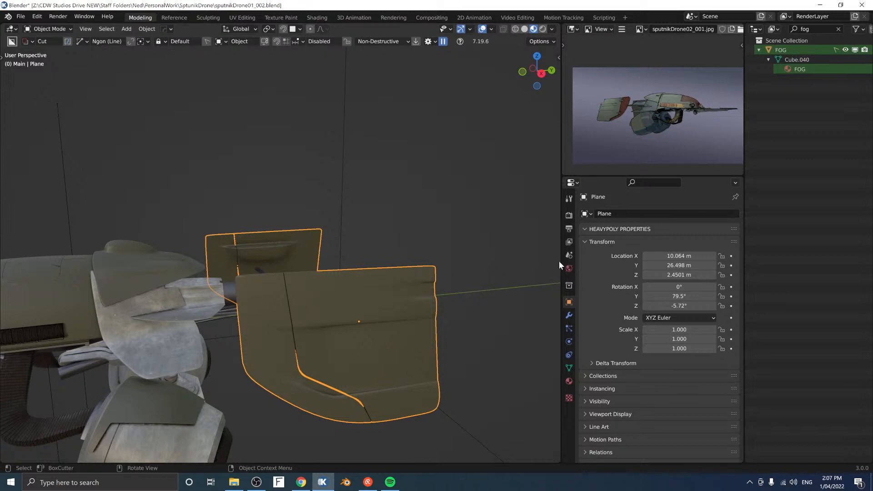
{"action": "left_click", "coordinate": [569, 315]}
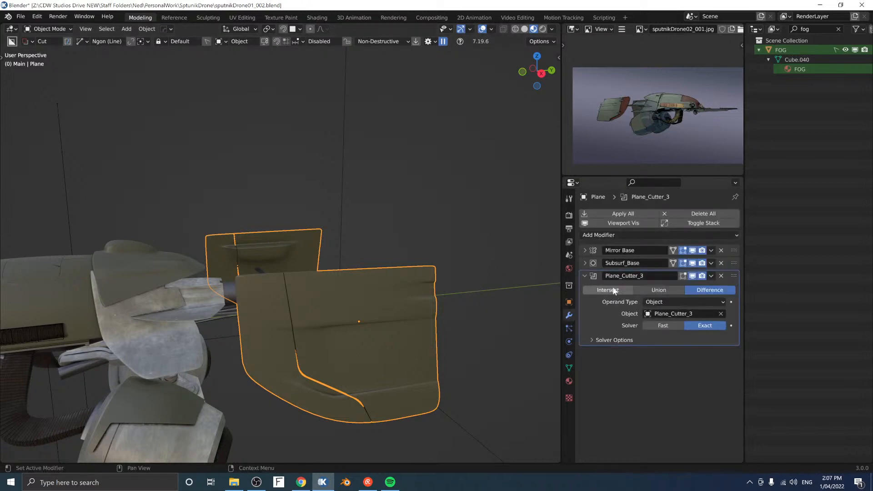
Step: Try applying the tail fin's Subsurf_Base modifier and inspect the dense mesh it gives in face editing
{"action": "left_click", "coordinate": [710, 263]}
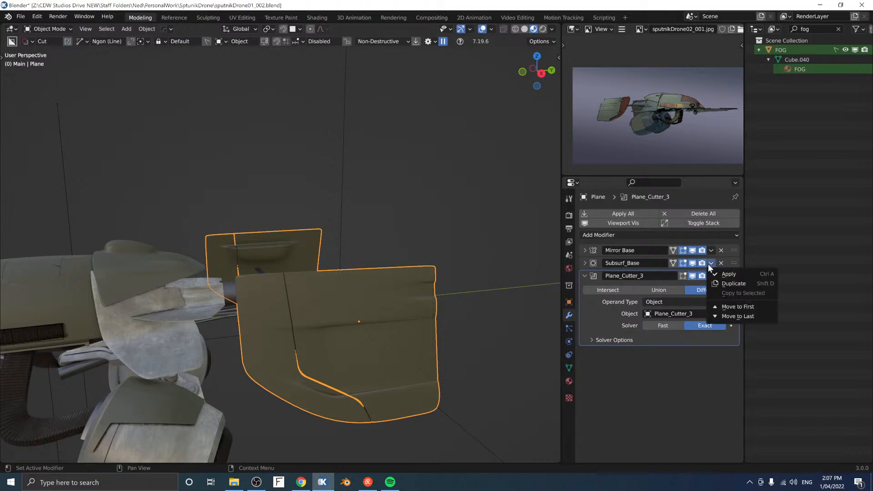
{"action": "left_click", "coordinate": [718, 273]}
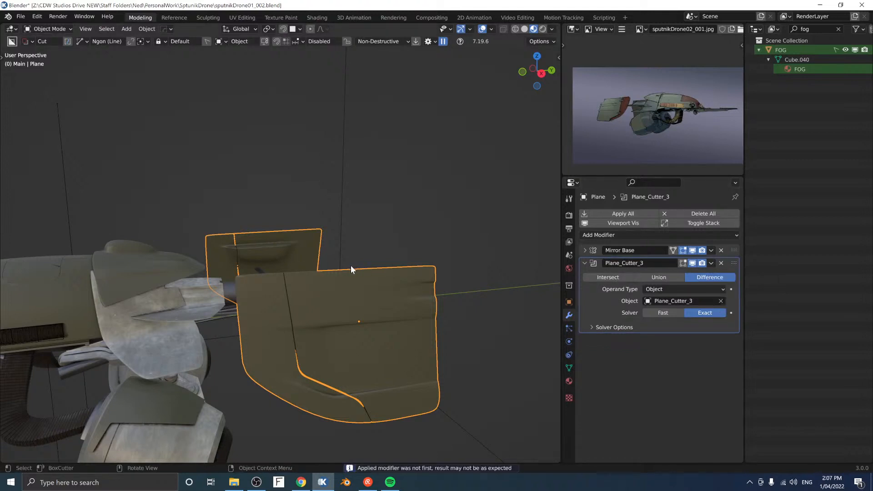
{"action": "mouse_move", "coordinate": [368, 306]}
{"action": "middle_mouse_down"}
{"action": "mouse_move", "coordinate": [367, 286]}
{"action": "mouse_move", "coordinate": [365, 298]}
{"action": "middle_mouse_up"}
{"action": "scroll", "coordinate": [366, 287], "scroll_direction": "up", "scroll_amount": 8}
{"action": "key", "text": "ctrl+space"}
{"action": "left_click", "coordinate": [414, 222]}
{"action": "scroll", "coordinate": [384, 257], "scroll_direction": "down", "scroll_amount": 6}
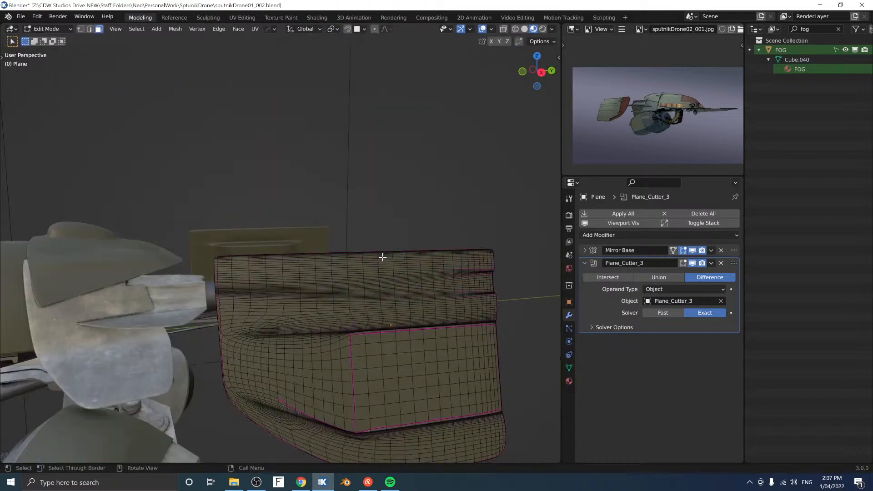
{"action": "key", "text": "ctrl+space"}
{"action": "left_click", "coordinate": [395, 337]}
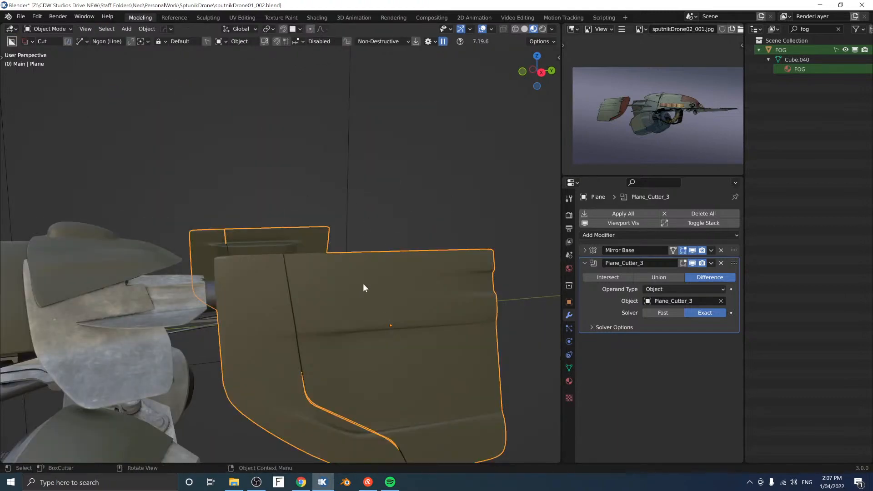
{"action": "key", "text": "Tab"}
{"action": "key", "text": "Tab"}
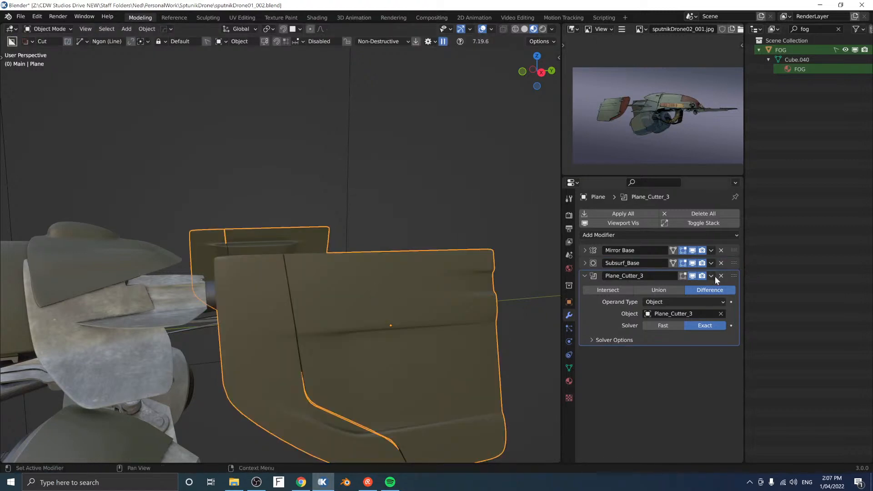
Step: Try applying the tail fin's Plane_Cutter_3 boolean to the base mesh, inspect the shading, and undo it
{"action": "left_click", "coordinate": [711, 275]}
{"action": "left_click", "coordinate": [727, 287]}
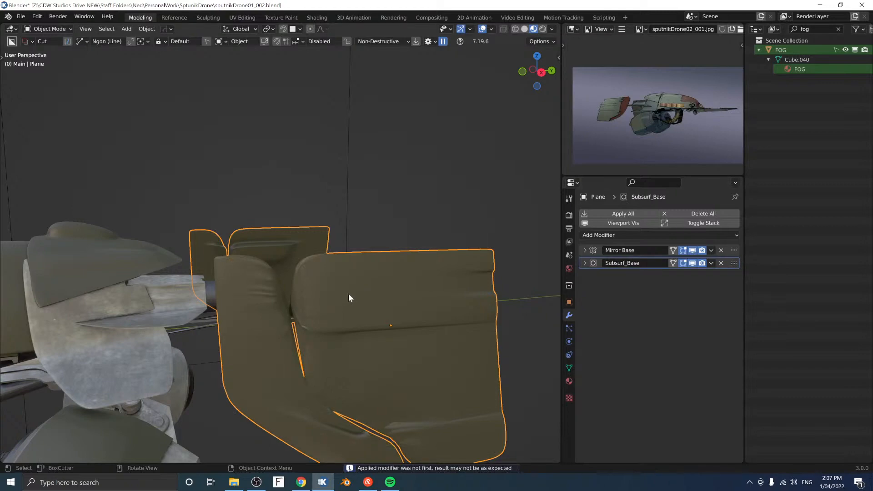
{"action": "middle_click_drag", "start_coordinate": [348, 294], "coordinate": [339, 324]}
{"action": "key", "text": "Tab"}
{"action": "scroll", "coordinate": [326, 288], "scroll_direction": "up", "scroll_amount": 2}
{"action": "middle_click_drag", "start_coordinate": [318, 292], "coordinate": [353, 222], "text": "shift"}
{"action": "scroll", "coordinate": [365, 240], "scroll_direction": "up", "scroll_amount": 2}
{"action": "key", "text": "Tab"}
{"action": "key", "text": "ctrl+z"}
Step: Try to cut a small four-sided shape across the panel gap near the fin's upper front with BoxCutter's Ngon (Line)
{"action": "scroll", "coordinate": [382, 211], "scroll_direction": "down", "scroll_amount": 5}
{"action": "scroll", "coordinate": [313, 210], "scroll_direction": "up", "scroll_amount": 4}
{"action": "middle_click_drag", "start_coordinate": [286, 211], "coordinate": [350, 233], "text": "shift"}
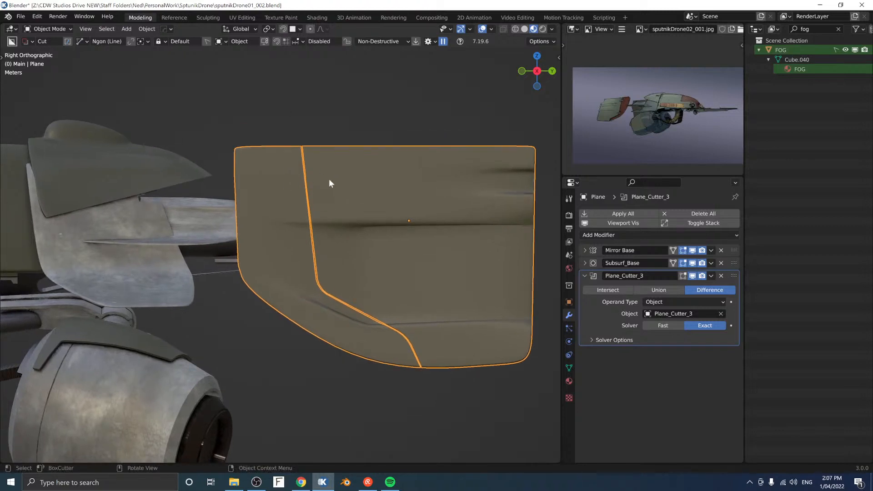
{"action": "scroll", "coordinate": [312, 171], "scroll_direction": "up", "scroll_amount": 4}
{"action": "middle_click_drag", "start_coordinate": [335, 142], "coordinate": [281, 238], "text": "shift"}
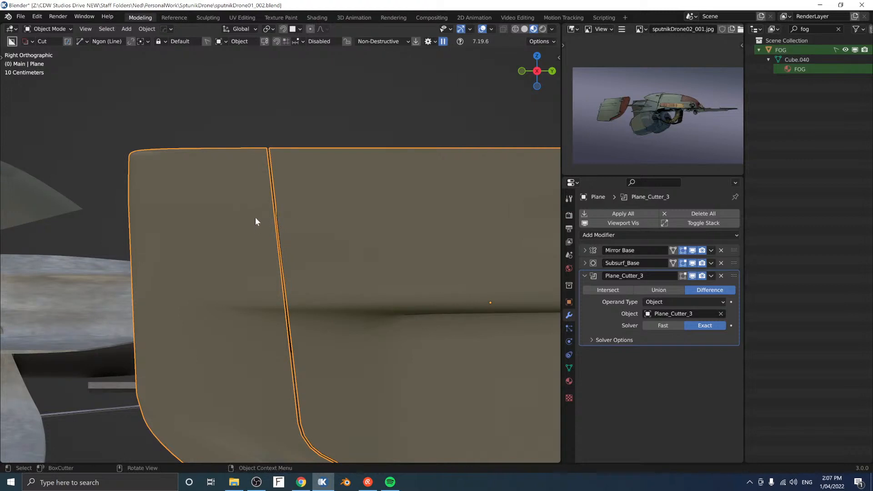
{"action": "left_click_drag", "start_coordinate": [246, 214], "coordinate": [320, 219]}
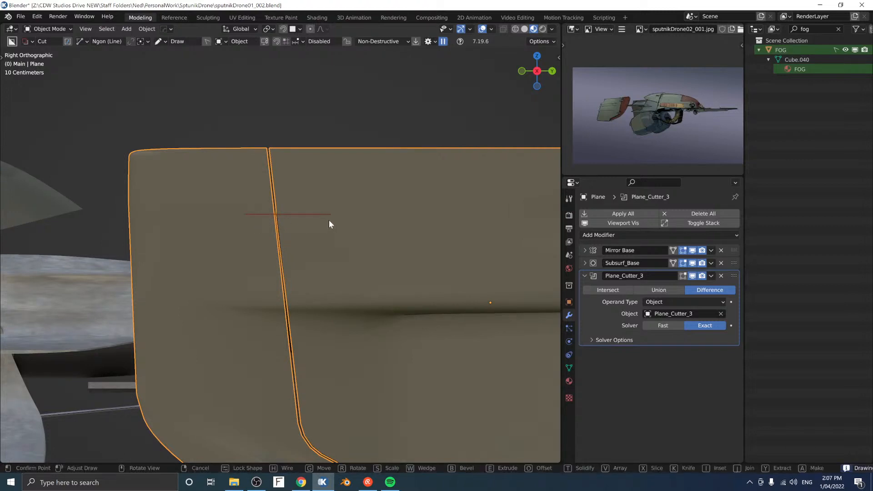
{"action": "left_click", "coordinate": [328, 220]}
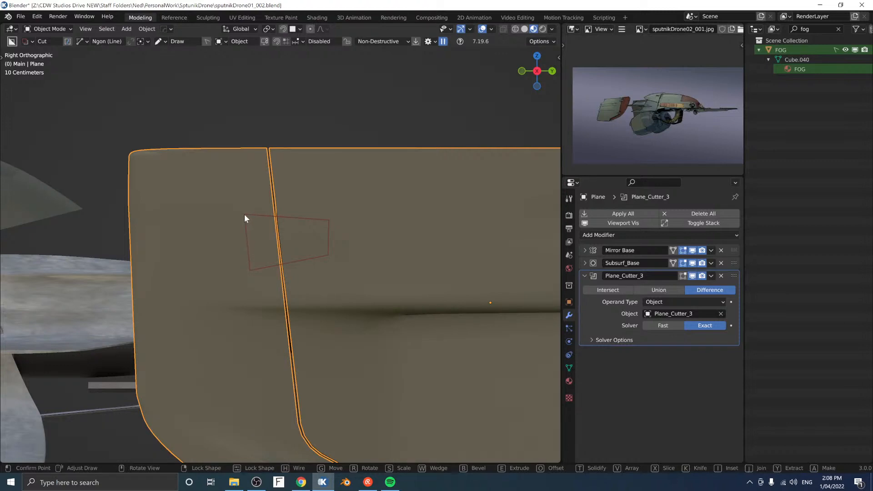
{"action": "left_click", "coordinate": [245, 226]}
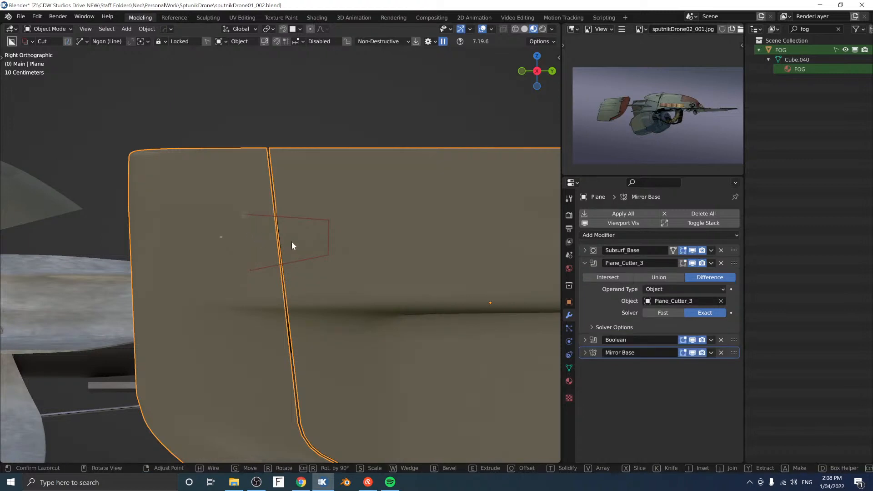
{"action": "key", "text": "Escape"}
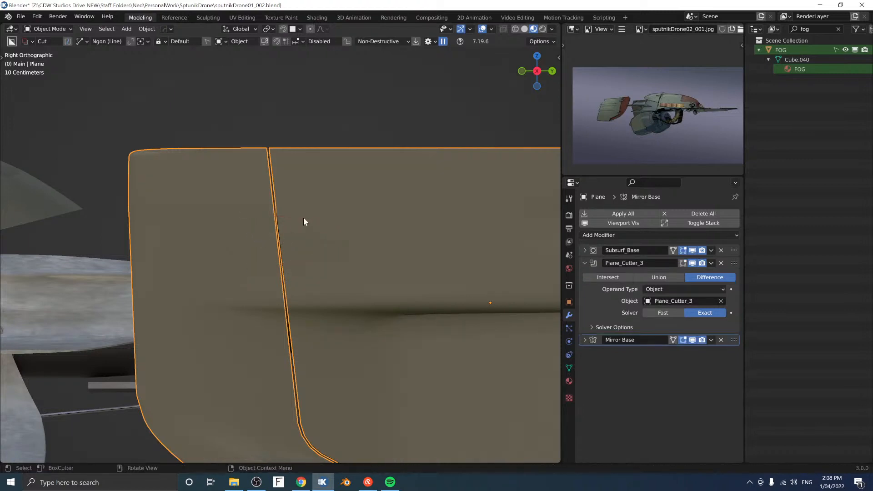
Step: Outline a four-sided BoxCutter Ngon cut across the panel gap near the fin's upper front and bevel its corners
{"action": "scroll", "coordinate": [275, 206], "scroll_direction": "up", "scroll_amount": 2, "text": "alt"}
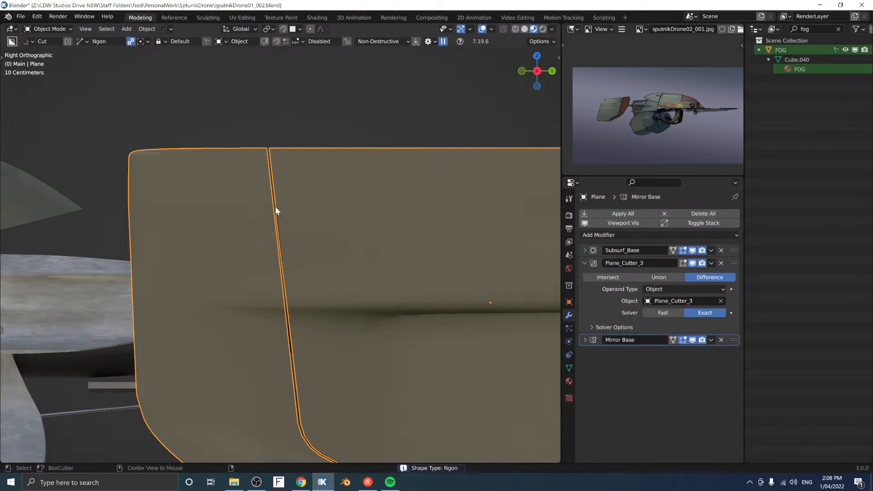
{"action": "left_click", "coordinate": [232, 199]}
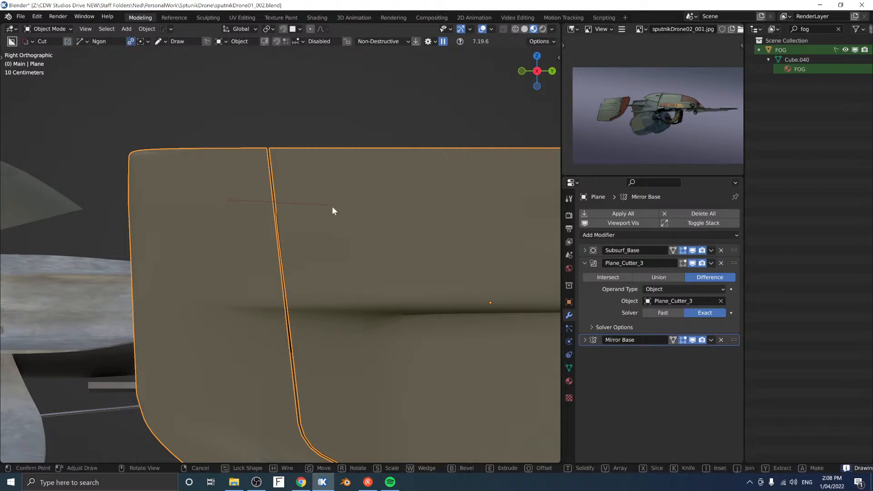
{"action": "left_click", "coordinate": [332, 208]}
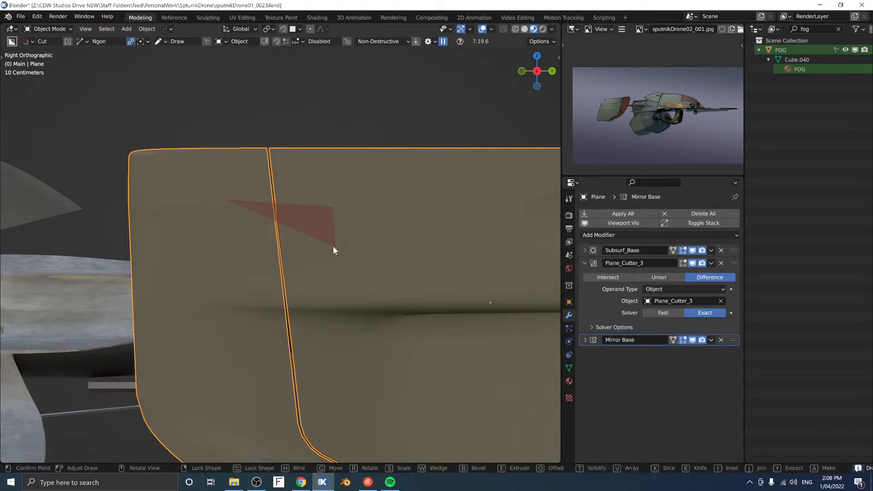
{"action": "left_click", "coordinate": [334, 247]}
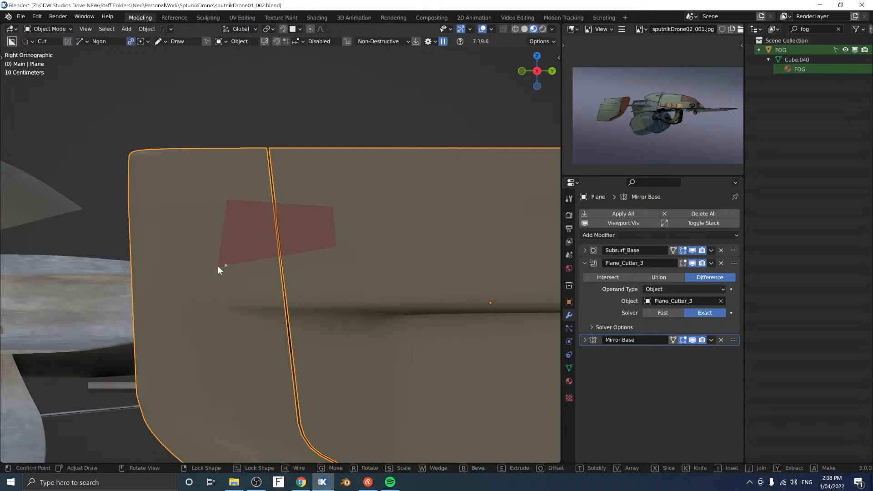
{"action": "left_click", "coordinate": [229, 264]}
{"action": "key", "text": "b"}
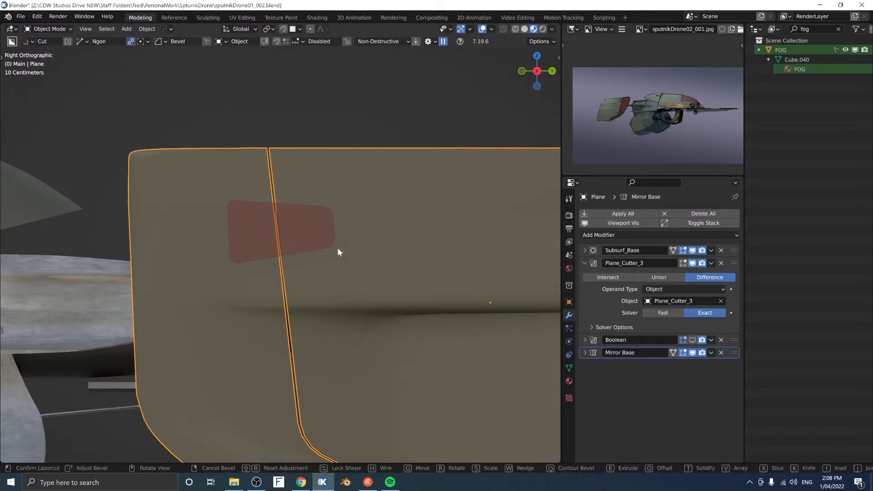
{"action": "key", "text": "Tab"}
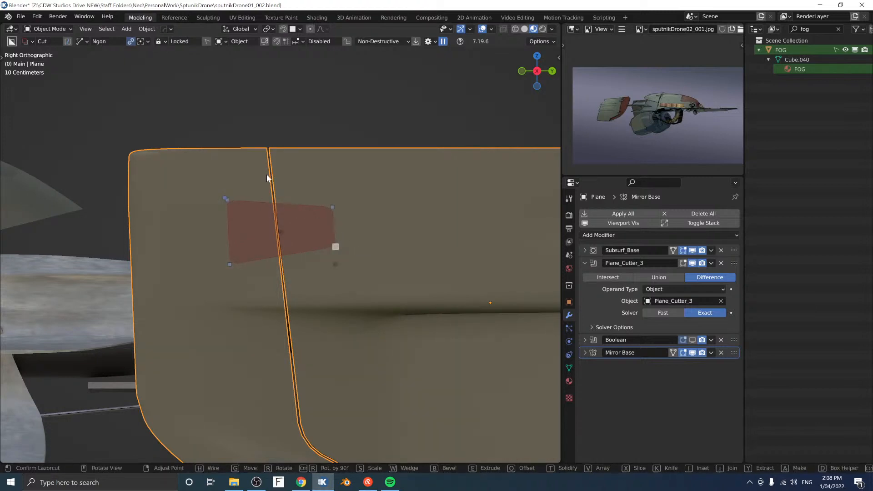
Step: Extrude the locked ngon shape into the fin's thickness and complete the boolean cut
{"action": "middle_click_drag", "start_coordinate": [295, 181], "coordinate": [305, 183]}
{"action": "scroll", "coordinate": [305, 183], "scroll_direction": "down", "scroll_amount": 3}
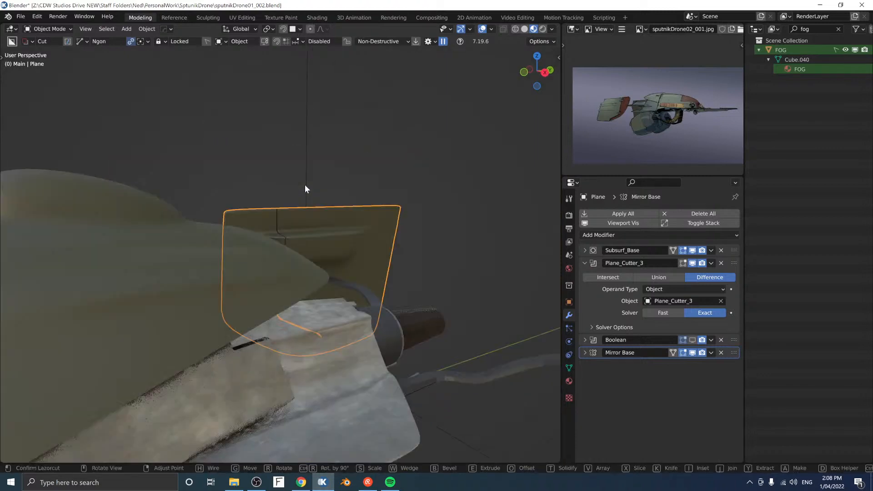
{"action": "scroll", "coordinate": [345, 198], "scroll_direction": "down", "scroll_amount": 1}
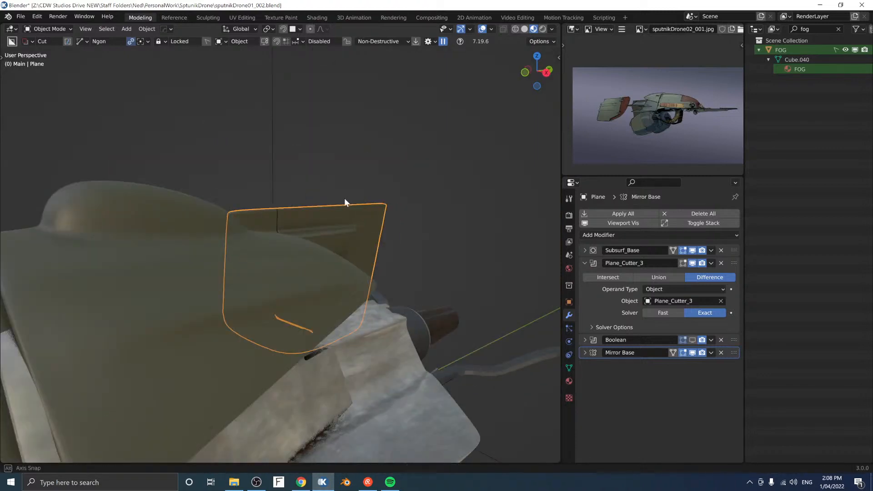
{"action": "scroll", "coordinate": [345, 197], "scroll_direction": "down", "scroll_amount": 3}
{"action": "middle_click_drag", "start_coordinate": [345, 197], "coordinate": [306, 195]}
{"action": "scroll", "coordinate": [305, 195], "scroll_direction": "up", "scroll_amount": 1}
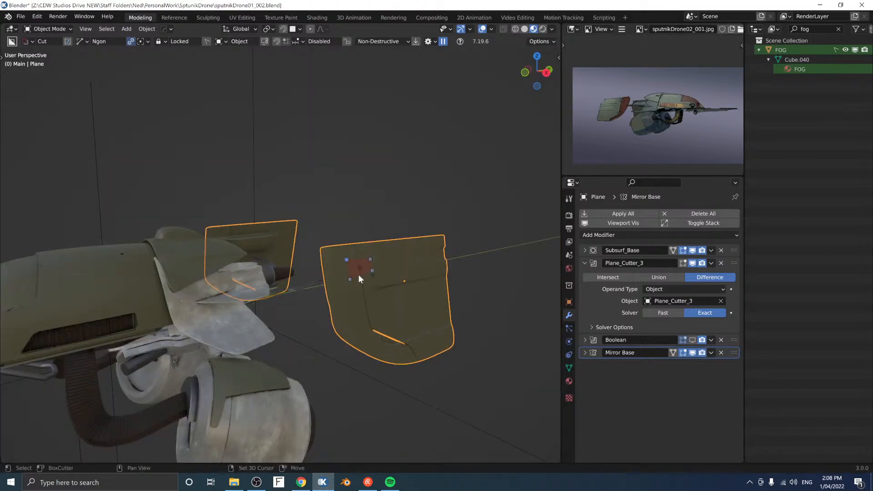
{"action": "left_click_drag", "start_coordinate": [360, 270], "coordinate": [347, 272]}
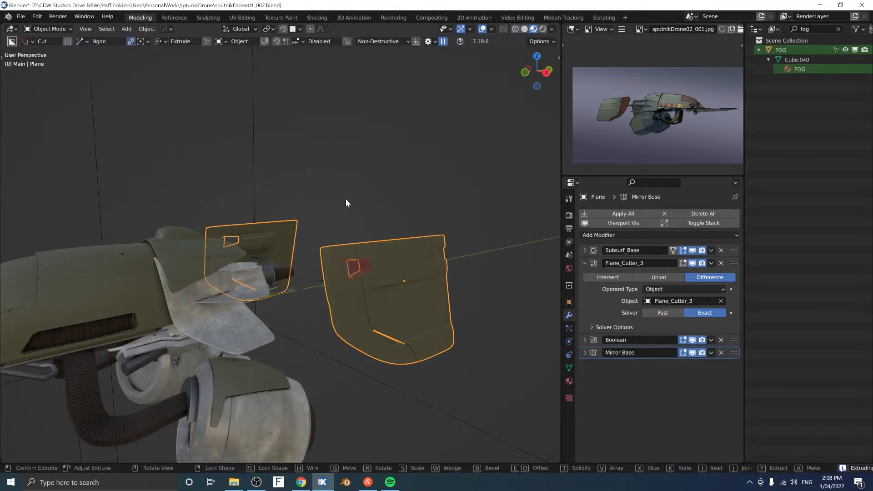
{"action": "key", "text": "Tab"}
{"action": "left_click", "coordinate": [385, 198]}
Step: Select the new cutter beside the fin and move its inner end face outward along its local Z axis in face editing
{"action": "middle_click_drag", "start_coordinate": [419, 177], "coordinate": [277, 185]}
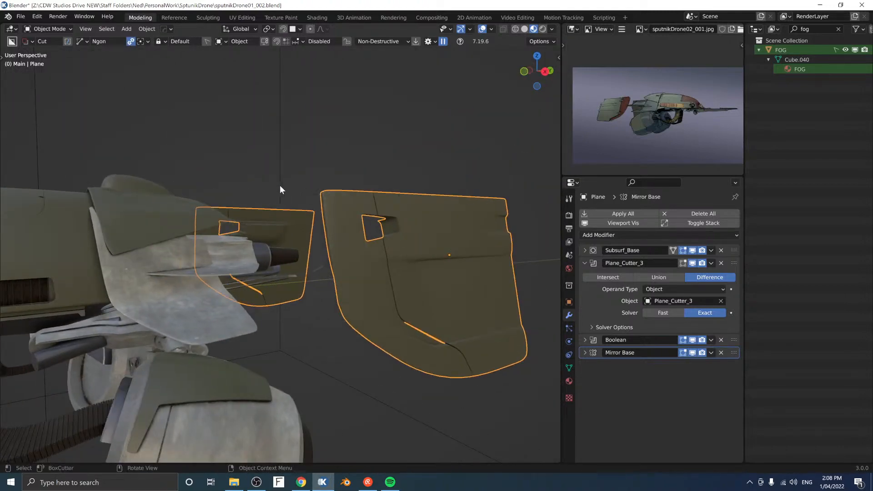
{"action": "middle_click_drag", "start_coordinate": [436, 189], "coordinate": [441, 221]}
{"action": "scroll", "coordinate": [362, 229], "scroll_direction": "up", "scroll_amount": 3}
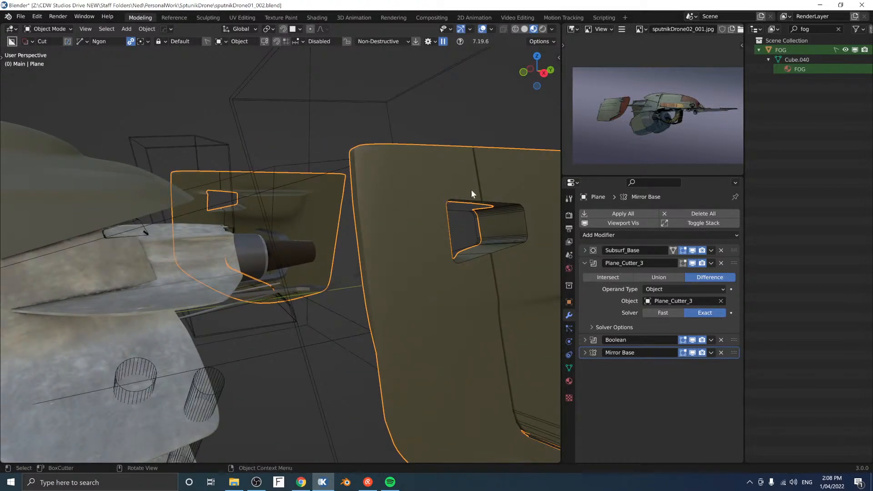
{"action": "left_click", "coordinate": [470, 211]}
{"action": "key", "text": "ctrl+Tab"}
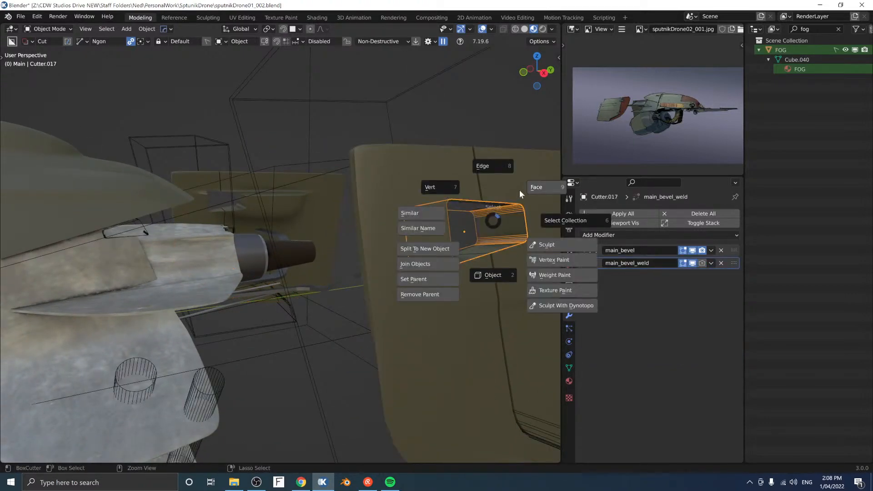
{"action": "left_click", "coordinate": [519, 190]}
{"action": "left_click", "coordinate": [483, 227]}
{"action": "middle_click_drag", "start_coordinate": [483, 228], "coordinate": [418, 158]}
{"action": "key", "text": "g"}
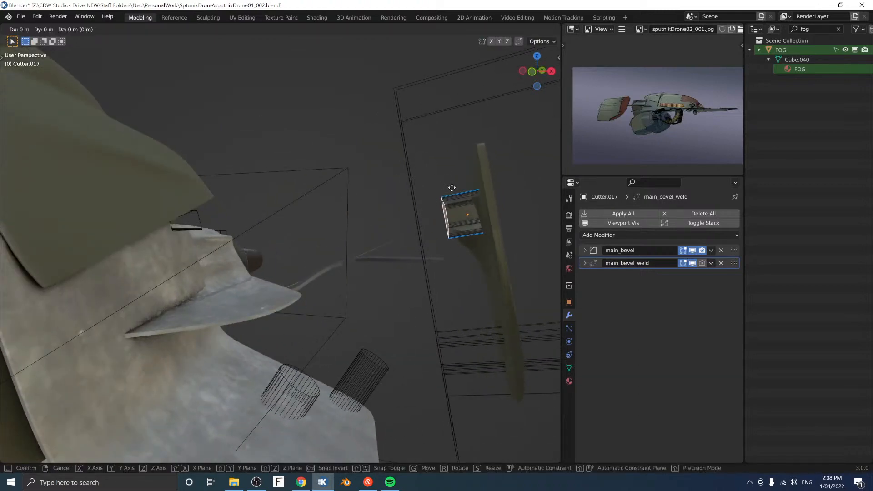
{"action": "key", "text": "z"}
{"action": "key", "text": "z"}
{"action": "left_click", "coordinate": [445, 189]}
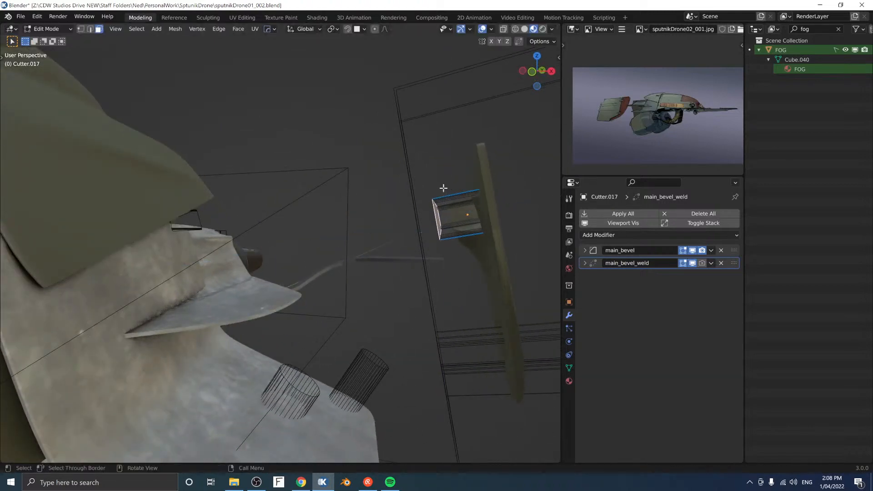
Step: Return the cutter to object mode and shift it slightly along the Y axis toward the fin's front edge
{"action": "middle_click_drag", "start_coordinate": [454, 191], "coordinate": [394, 199]}
{"action": "left_click", "coordinate": [382, 241]}
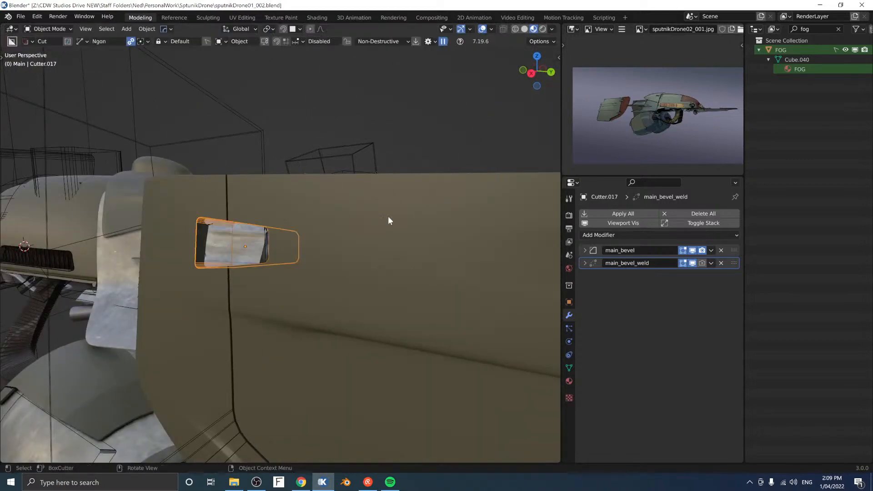
{"action": "middle_click_drag", "start_coordinate": [388, 217], "coordinate": [419, 217]}
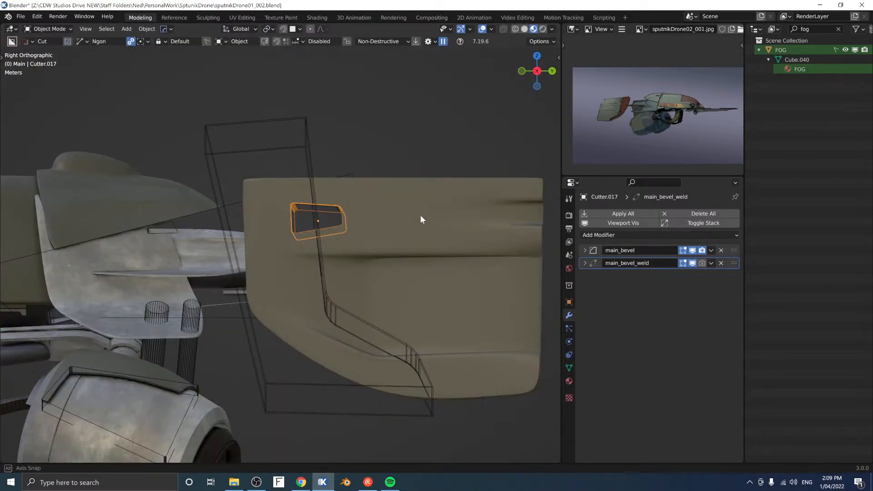
{"action": "key", "text": "g"}
{"action": "key", "text": "y"}
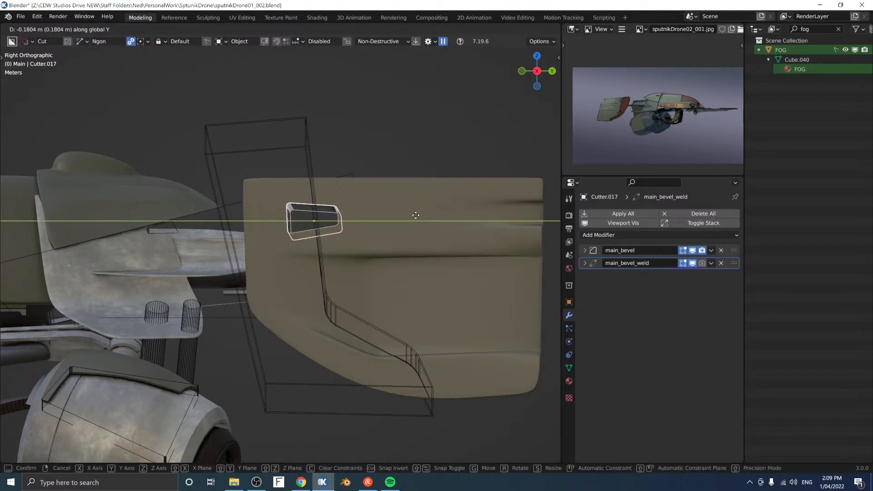
{"action": "left_click", "coordinate": [385, 125]}
Step: Check the opening with the cutters hidden, show them again, and raise the opening's cutter slightly along the Z axis
{"action": "middle_click_drag", "start_coordinate": [351, 146], "coordinate": [415, 159]}
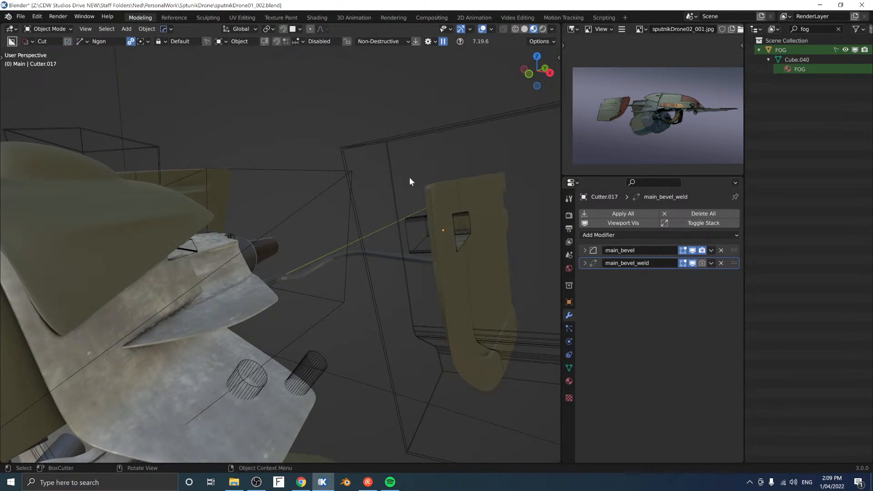
{"action": "key", "text": "z"}
{"action": "key", "text": "shift+q"}
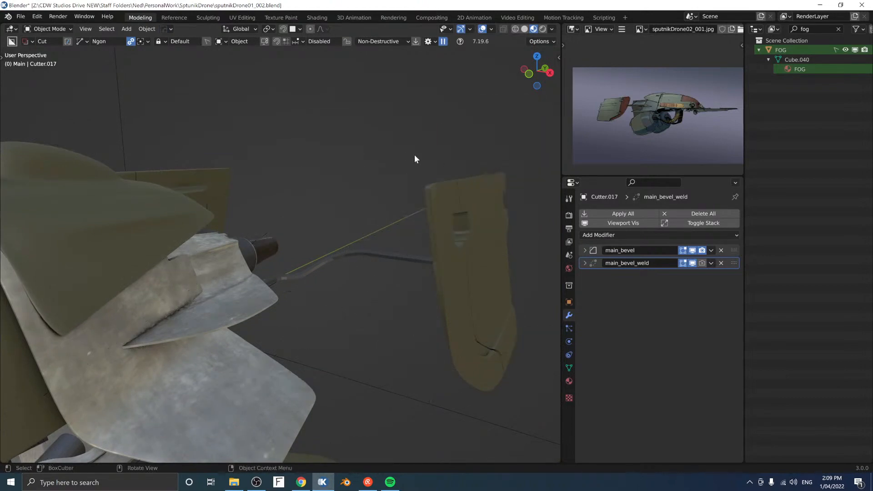
{"action": "middle_click_drag", "start_coordinate": [415, 159], "coordinate": [313, 198]}
{"action": "key", "text": "shift+q"}
{"action": "left_click", "coordinate": [276, 161]}
{"action": "left_click", "coordinate": [284, 212]}
{"action": "key", "text": "g"}
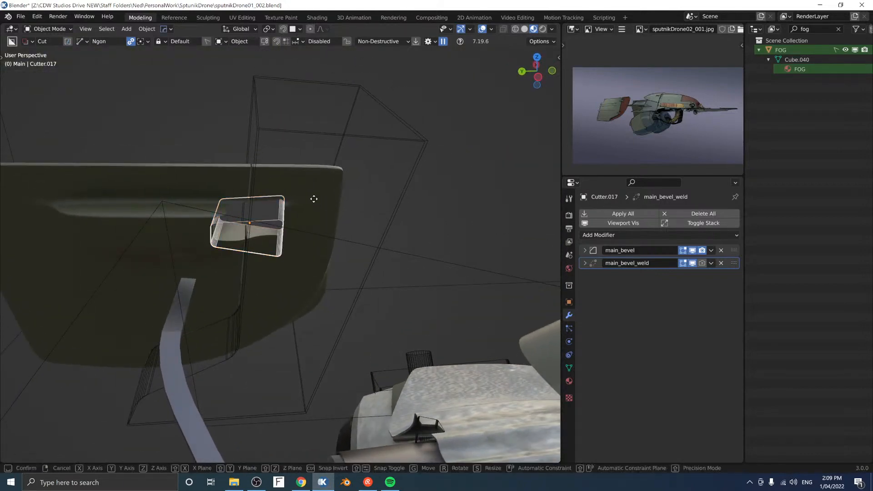
{"action": "key", "text": "z"}
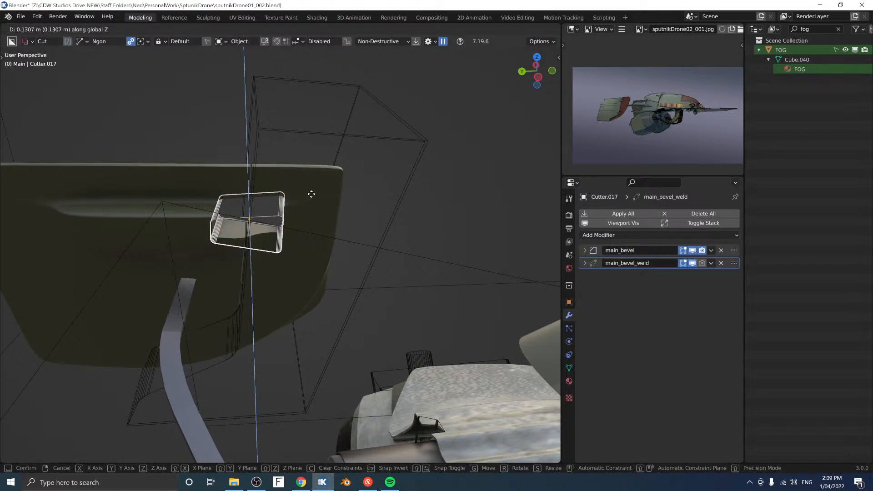
{"action": "left_click", "coordinate": [312, 191]}
Step: Hide the boolean cutters and select the tail fin to inspect its opening
{"action": "middle_click_drag", "start_coordinate": [328, 133], "coordinate": [298, 164]}
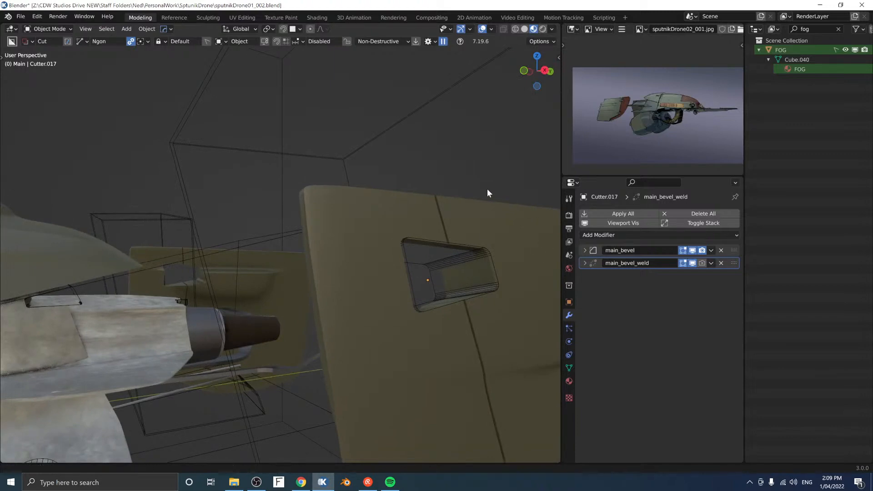
{"action": "middle_click_drag", "start_coordinate": [487, 189], "coordinate": [458, 216]}
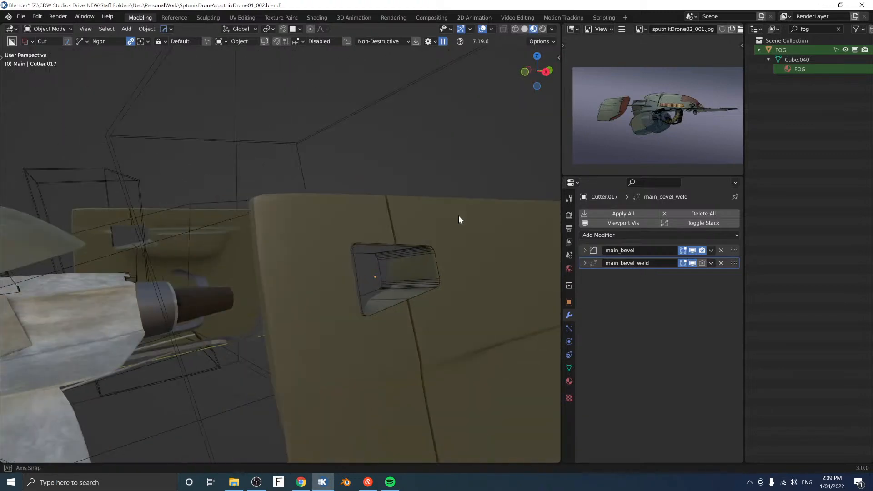
{"action": "key", "text": "ctrl+shift+b"}
{"action": "left_click", "coordinate": [463, 144]}
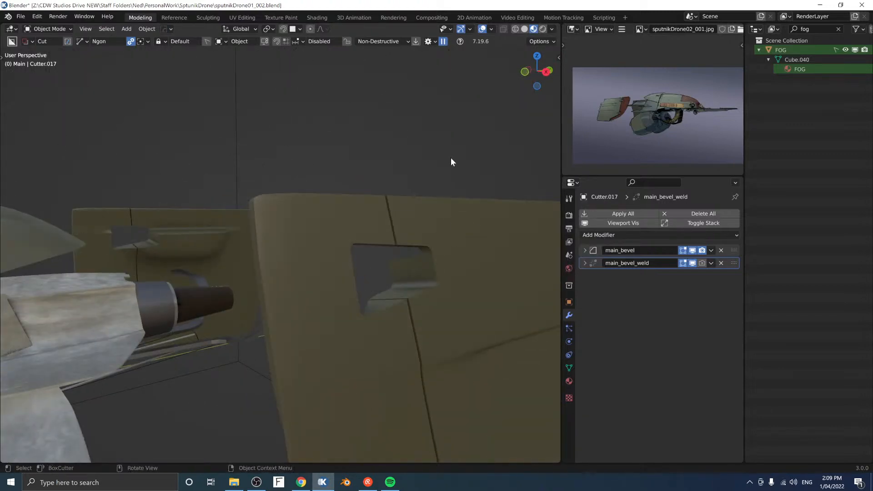
{"action": "middle_click_drag", "start_coordinate": [404, 183], "coordinate": [400, 233]}
{"action": "left_click", "coordinate": [431, 205]}
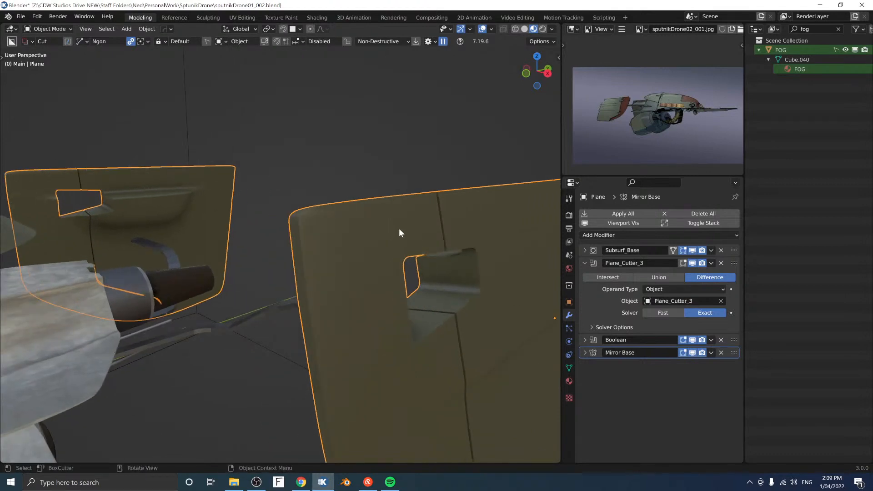
Step: Add a plane at the centre of the fin's opening in the right view and rotate it 90° about the Y axis
{"action": "middle_click_drag", "start_coordinate": [460, 271], "coordinate": [327, 190]}
{"action": "scroll", "coordinate": [272, 186], "scroll_direction": "up", "scroll_amount": 2}
{"action": "middle_click_drag", "start_coordinate": [210, 181], "coordinate": [268, 202], "text": "shift"}
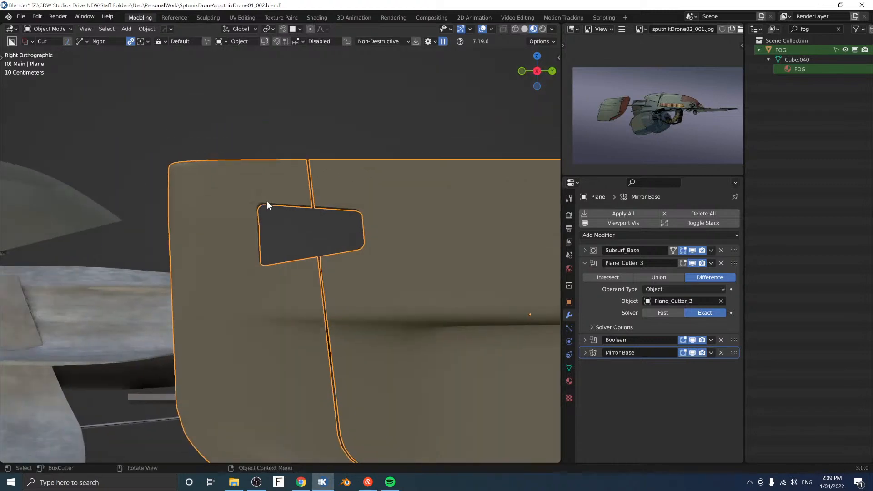
{"action": "scroll", "coordinate": [268, 202], "scroll_direction": "up", "scroll_amount": 4}
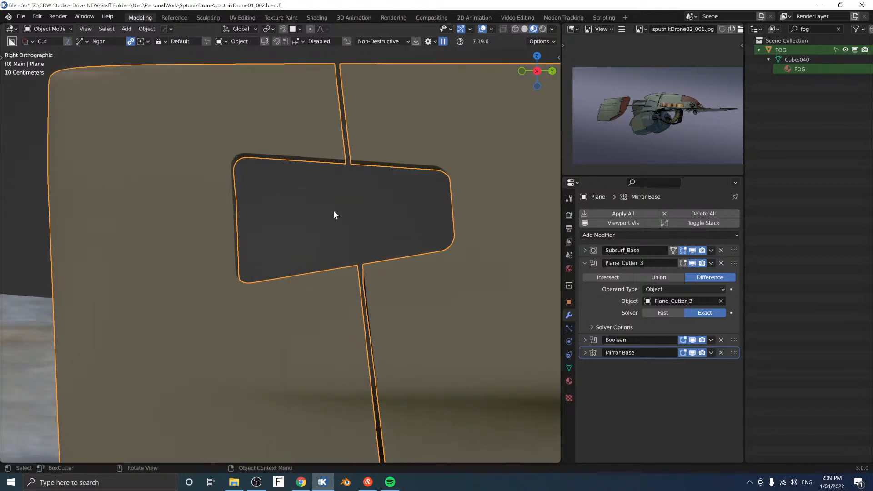
{"action": "key", "text": "shift+a"}
{"action": "mouse_move", "coordinate": [318, 214]}
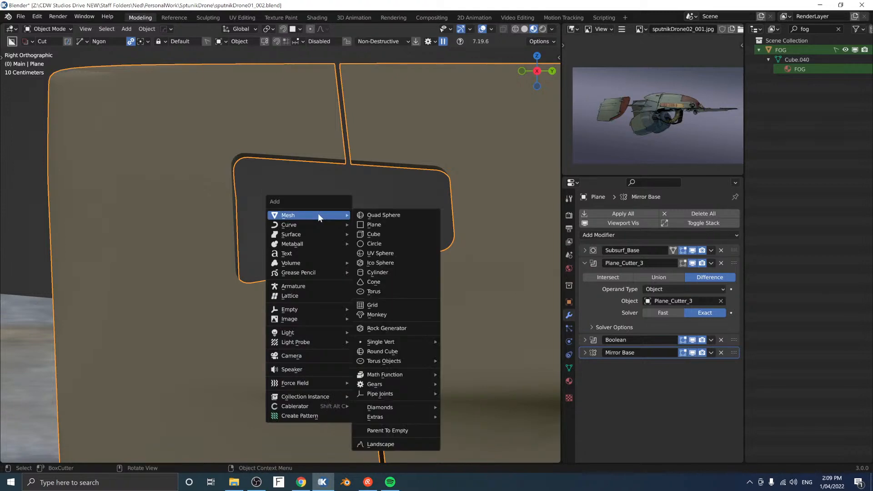
{"action": "left_click", "coordinate": [380, 224]}
{"action": "type", "text": "r"}
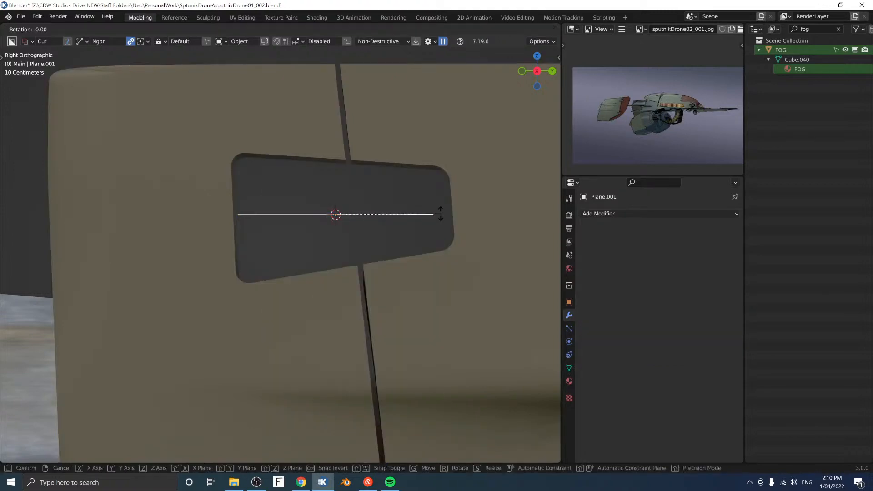
{"action": "type", "text": "y90"}
{"action": "key", "text": "Return"}
Step: Move the new plane about 9.8 m along the X axis to the fin's outer side, over the opening
{"action": "middle_click_drag", "start_coordinate": [458, 189], "coordinate": [409, 213]}
{"action": "key", "text": "g"}
{"action": "key", "text": "x"}
{"action": "left_click", "coordinate": [280, 285]}
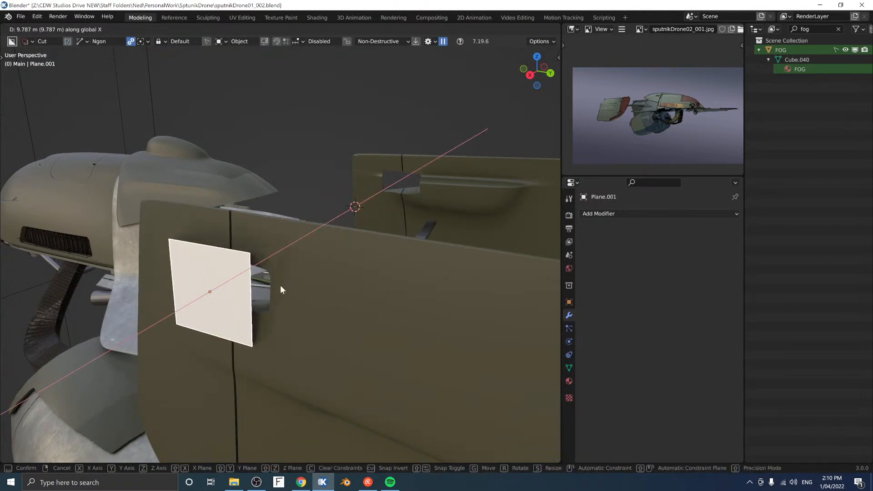
Step: In the right view, move the plane's four corner vertices onto the corners of the fin's opening
{"action": "key", "text": "KP_3"}
{"action": "scroll", "coordinate": [325, 261], "scroll_direction": "up", "scroll_amount": 2}
{"action": "key", "text": "Tab"}
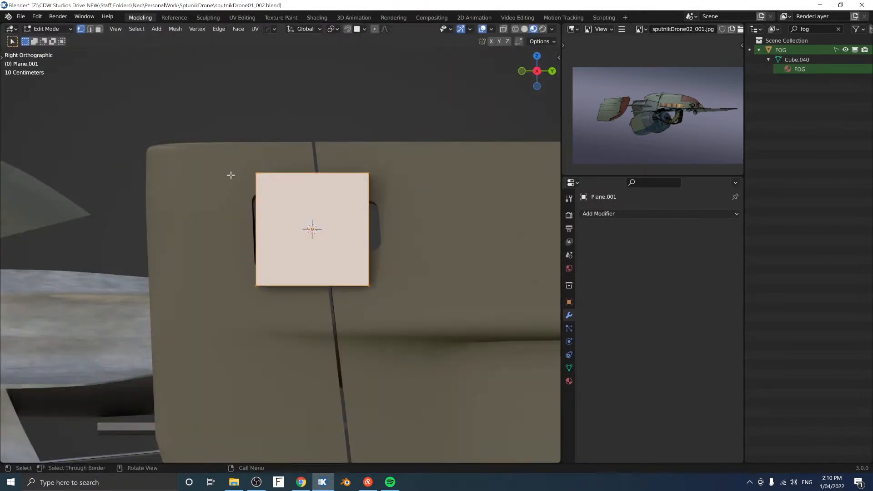
{"action": "left_click_drag", "start_coordinate": [243, 161], "coordinate": [277, 199]}
{"action": "key", "text": "g"}
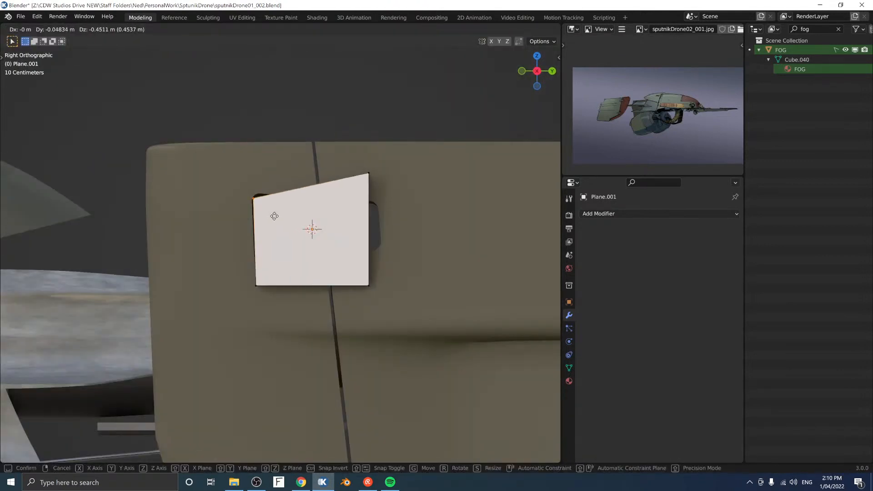
{"action": "left_click", "coordinate": [302, 296]}
{"action": "left_click_drag", "start_coordinate": [350, 162], "coordinate": [396, 200]}
{"action": "key", "text": "g"}
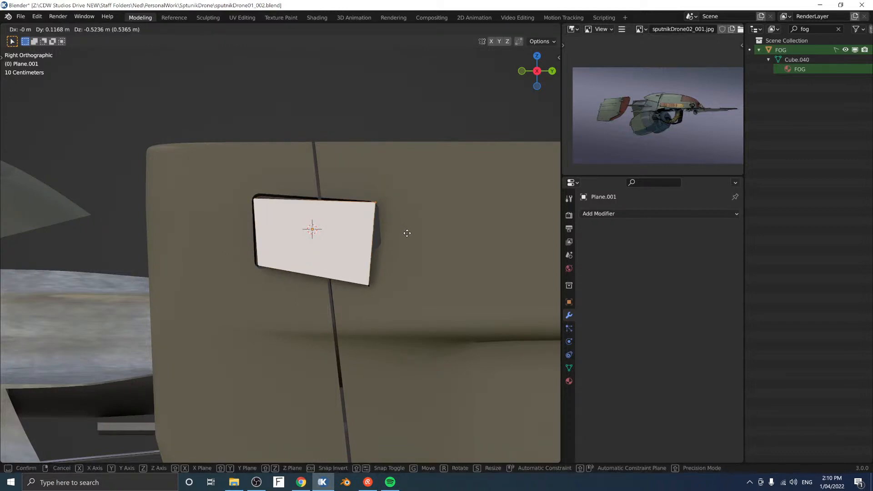
{"action": "left_click", "coordinate": [404, 232]}
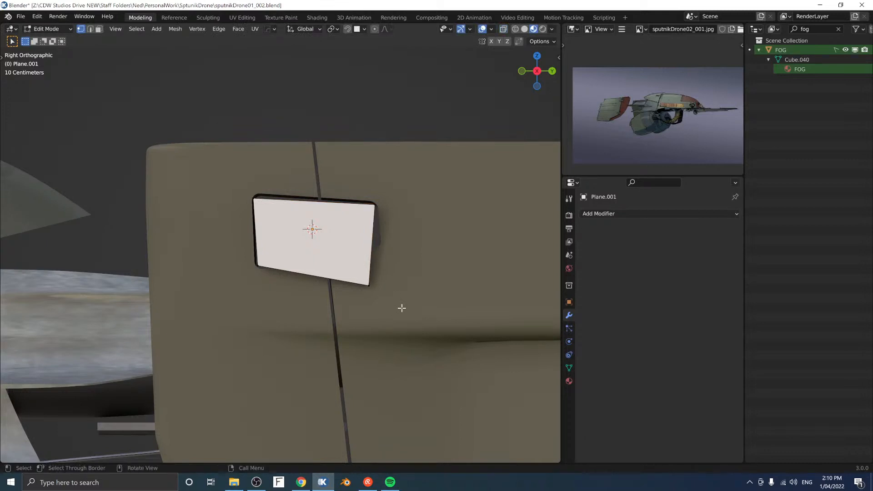
{"action": "left_click_drag", "start_coordinate": [406, 308], "coordinate": [345, 269]}
{"action": "key", "text": "g"}
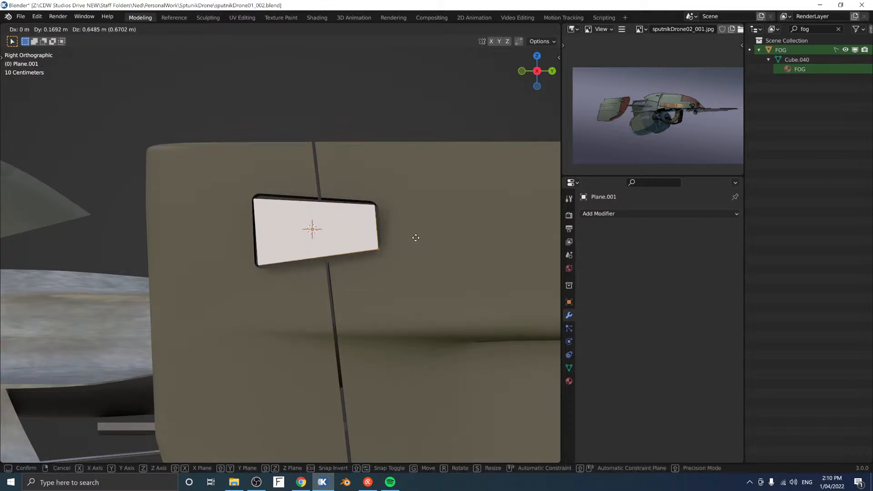
{"action": "left_click", "coordinate": [416, 236]}
Step: Nudge the plane's two left vertices so they sit closer to the opening's left corners
{"action": "scroll", "coordinate": [291, 213], "scroll_direction": "up", "scroll_amount": 1}
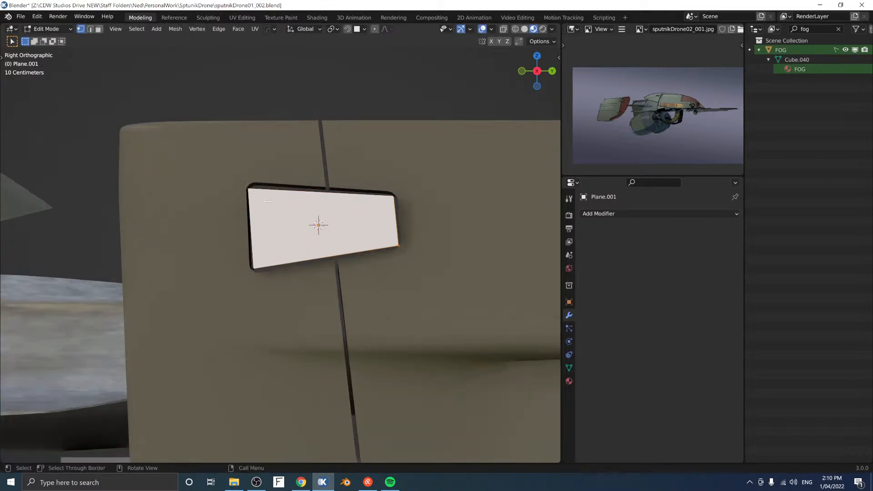
{"action": "middle_click_drag", "start_coordinate": [238, 181], "coordinate": [284, 232], "text": "shift"}
{"action": "left_click", "coordinate": [296, 237]}
{"action": "key", "text": "g"}
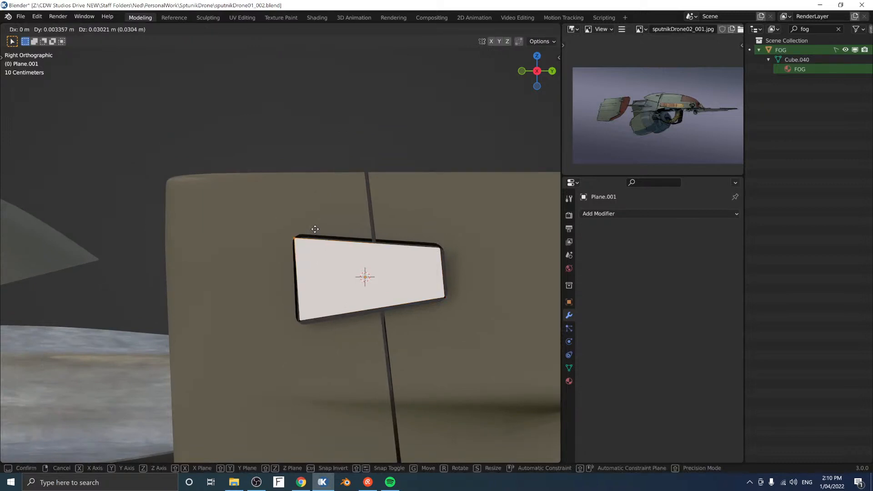
{"action": "left_click", "coordinate": [314, 227]}
{"action": "left_click_drag", "start_coordinate": [282, 302], "coordinate": [319, 338]}
{"action": "key", "text": "g"}
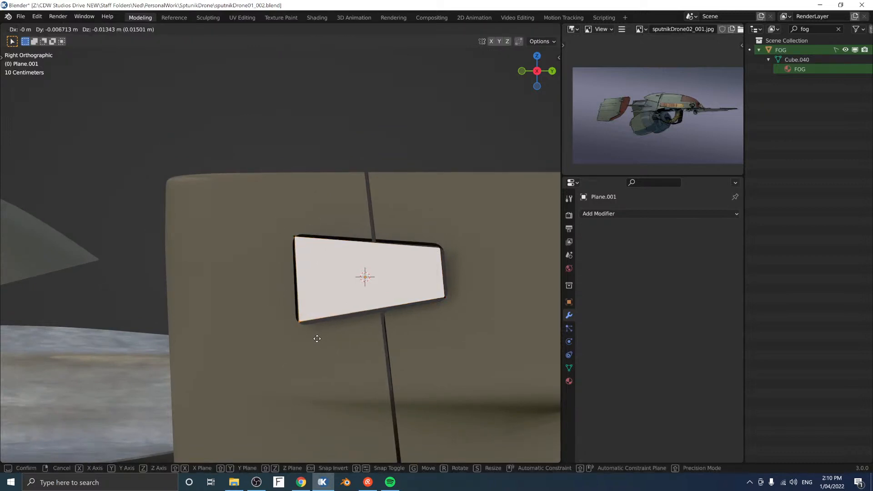
{"action": "left_click", "coordinate": [317, 338]}
Step: Nudge the plane's two right vertices so they sit closer to the opening's right corners
{"action": "left_click_drag", "start_coordinate": [430, 324], "coordinate": [469, 287]}
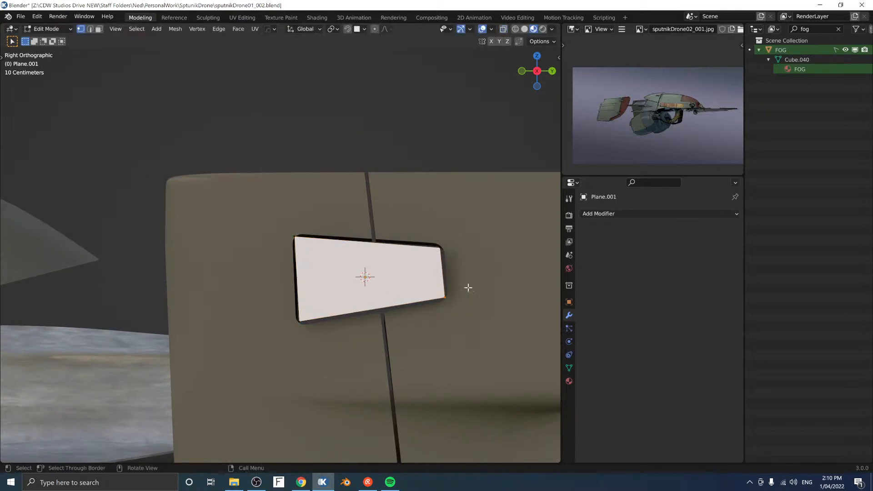
{"action": "key", "text": "g"}
{"action": "left_click", "coordinate": [474, 287]}
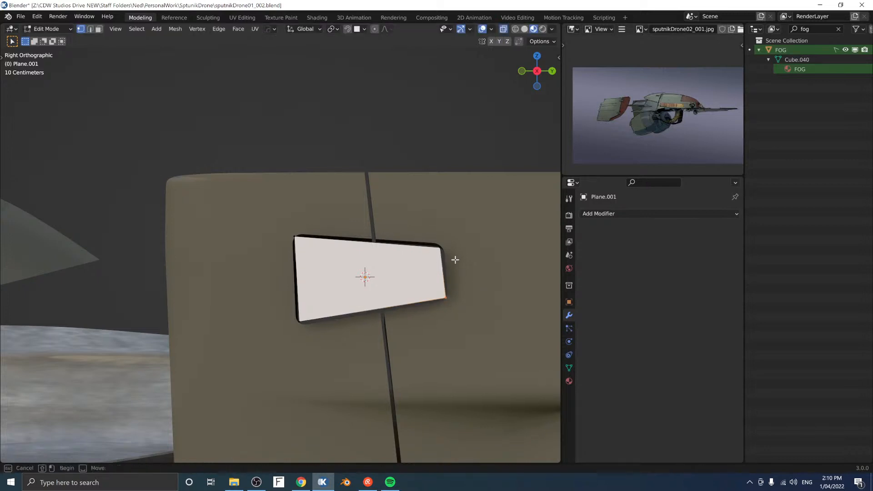
{"action": "left_click", "coordinate": [454, 258]}
{"action": "key", "text": "g"}
{"action": "left_click", "coordinate": [455, 257]}
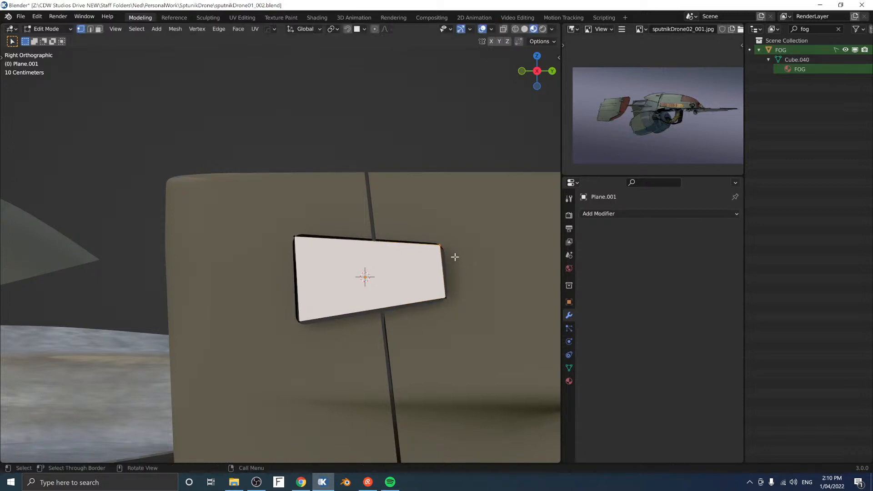
Step: Bevel each of the plane's four corner vertices about 0.12 m wide with 4 segments to match the opening's rounded corners
{"action": "key", "text": "ctrl+shift+b"}
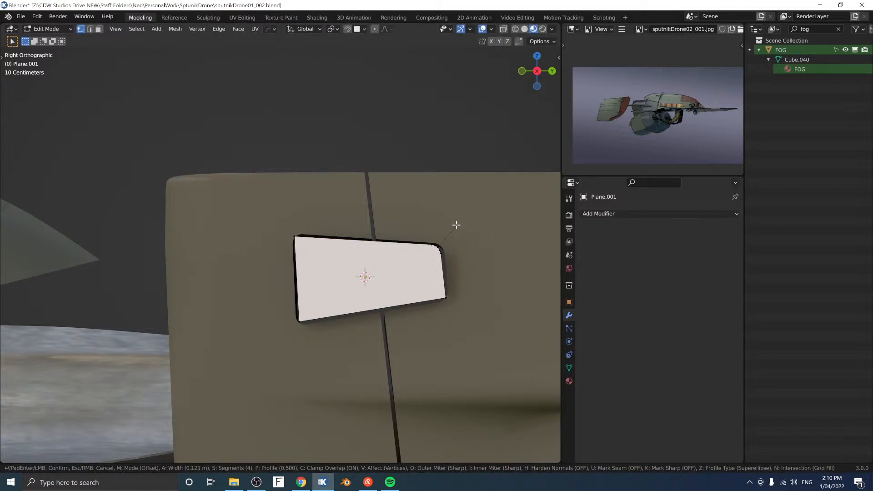
{"action": "scroll", "coordinate": [332, 220], "scroll_direction": "down", "scroll_amount": 3}
{"action": "left_click", "coordinate": [336, 216]}
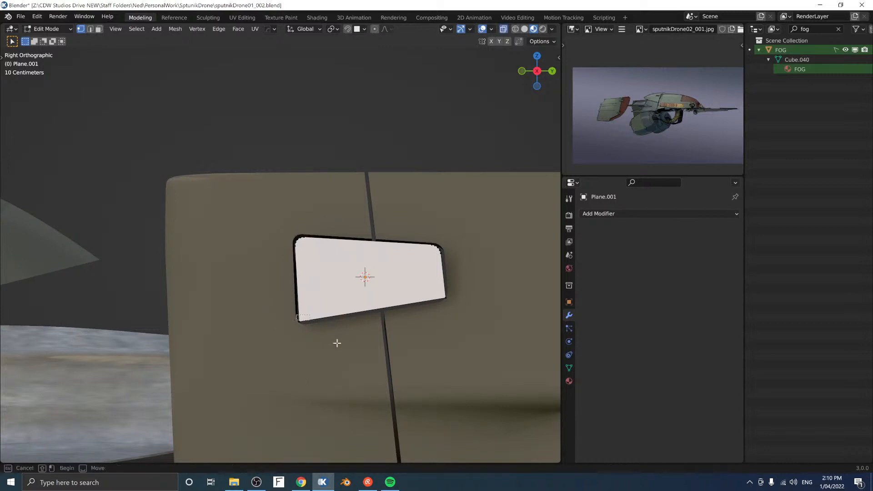
{"action": "key", "text": "ctrl+shift+b"}
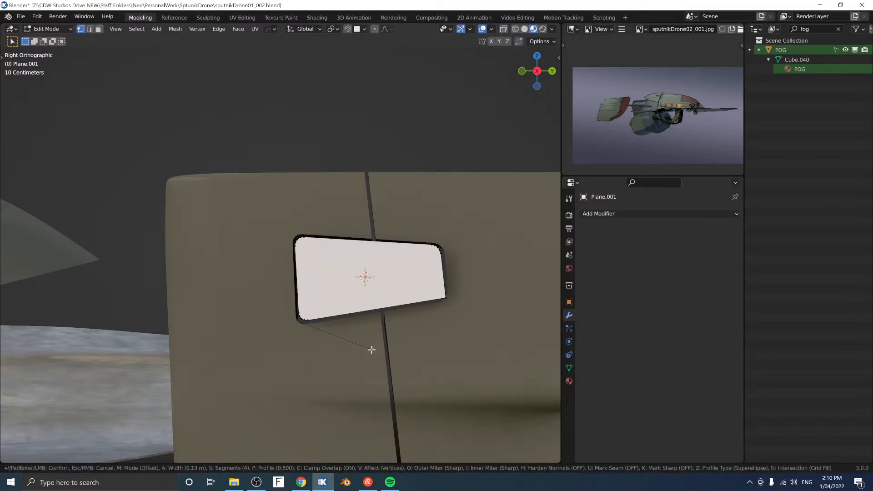
{"action": "left_click", "coordinate": [370, 350]}
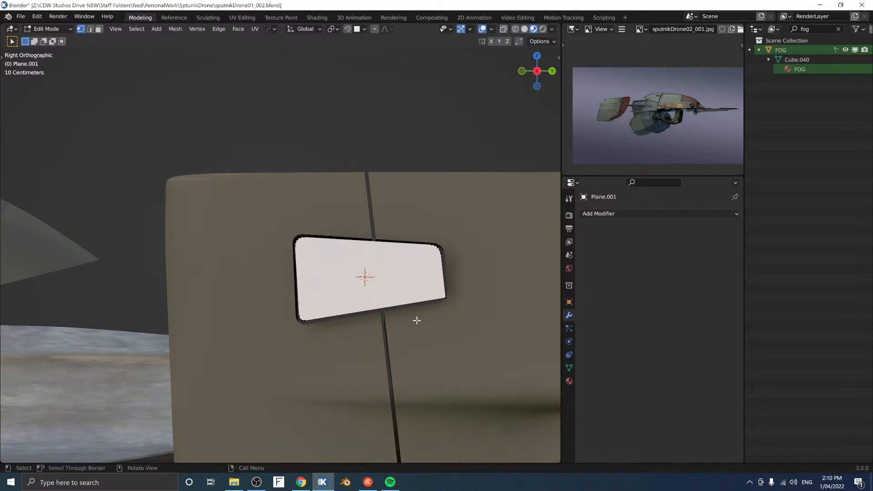
{"action": "left_click", "coordinate": [468, 315]}
{"action": "key", "text": "ctrl+shift+b"}
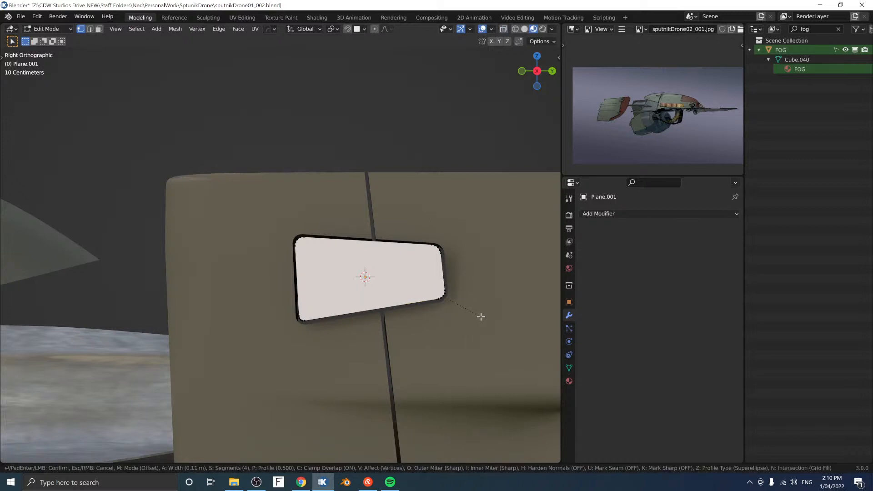
{"action": "left_click", "coordinate": [481, 316]}
Step: Extrude the plane outward about 0.3 m into a solid block and return to Object Mode
{"action": "middle_click_drag", "start_coordinate": [456, 334], "coordinate": [289, 305]}
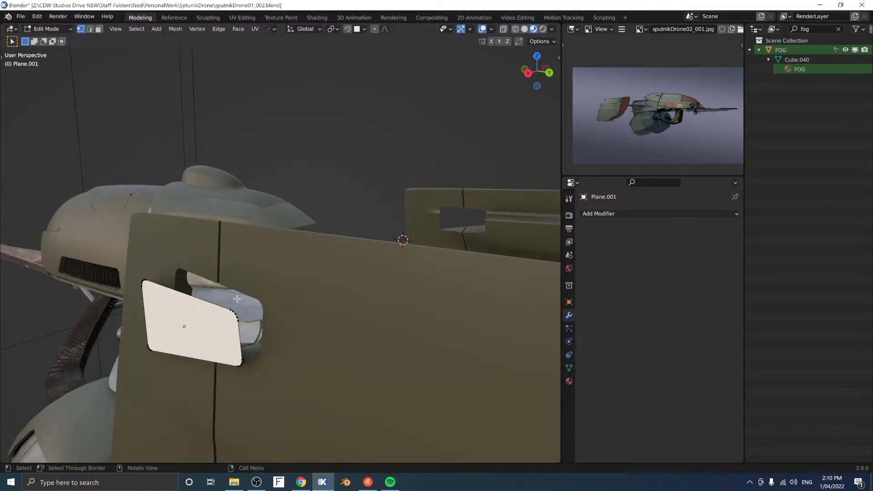
{"action": "key", "text": "e"}
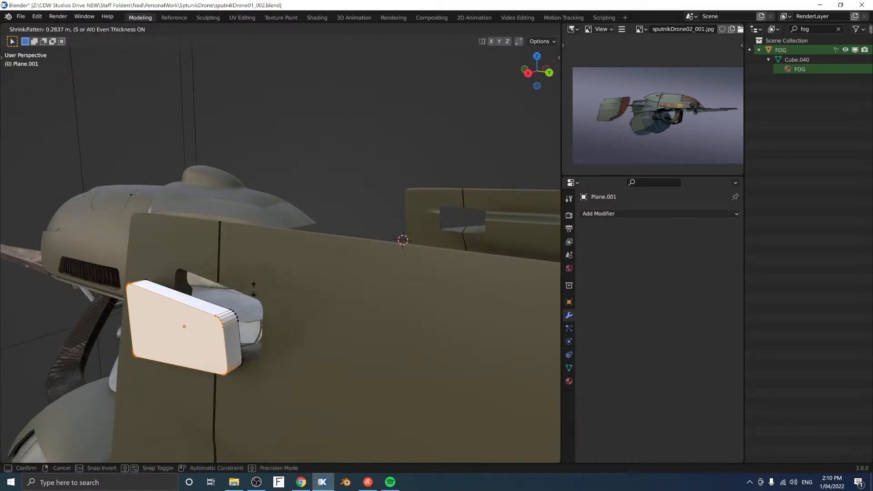
{"action": "left_click", "coordinate": [254, 286]}
{"action": "key", "text": "Tab"}
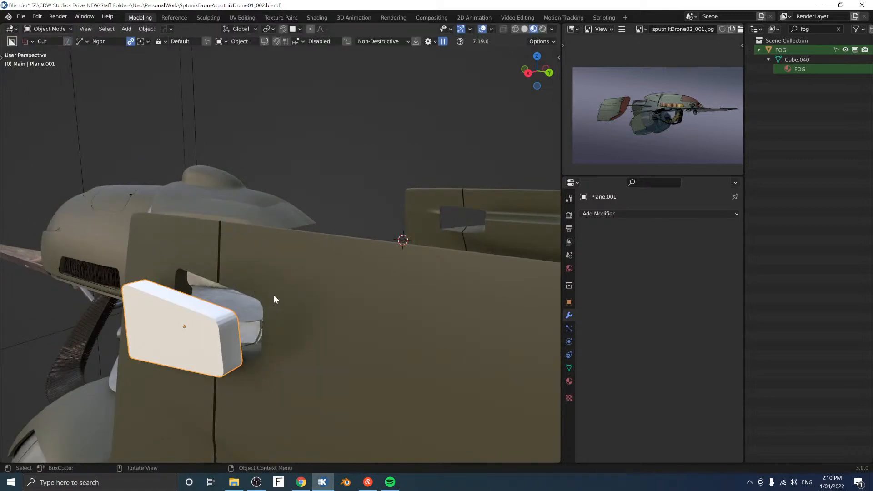
Step: Move the block about -0.65 m along the X axis towards the fin's opening
{"action": "key", "text": "g"}
{"action": "key", "text": "y"}
{"action": "key", "text": "x"}
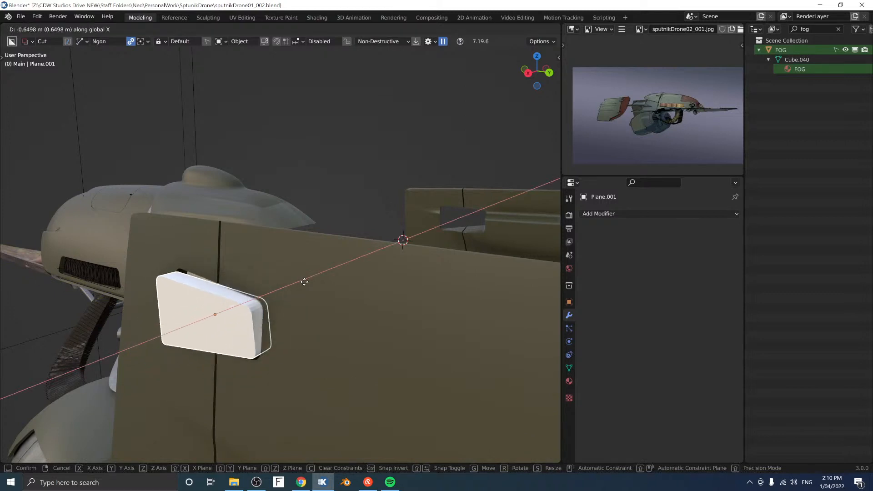
{"action": "left_click", "coordinate": [303, 282]}
Step: Rotate the block about -12° around the Y axis and slightly around the Z axis to follow the fin's slant
{"action": "key", "text": "r"}
{"action": "key", "text": "y"}
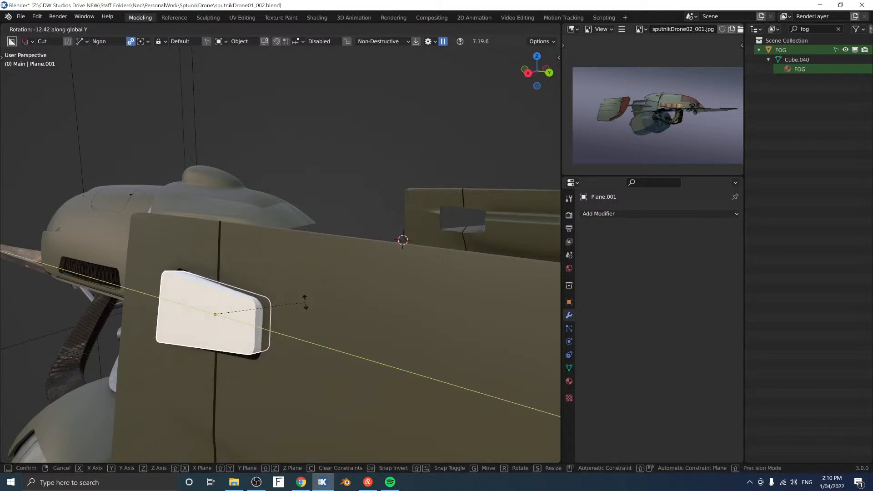
{"action": "left_click", "coordinate": [304, 301]}
{"action": "middle_click_drag", "start_coordinate": [244, 283], "coordinate": [414, 318]}
{"action": "key", "text": "r"}
{"action": "key", "text": "z"}
{"action": "left_click", "coordinate": [456, 302]}
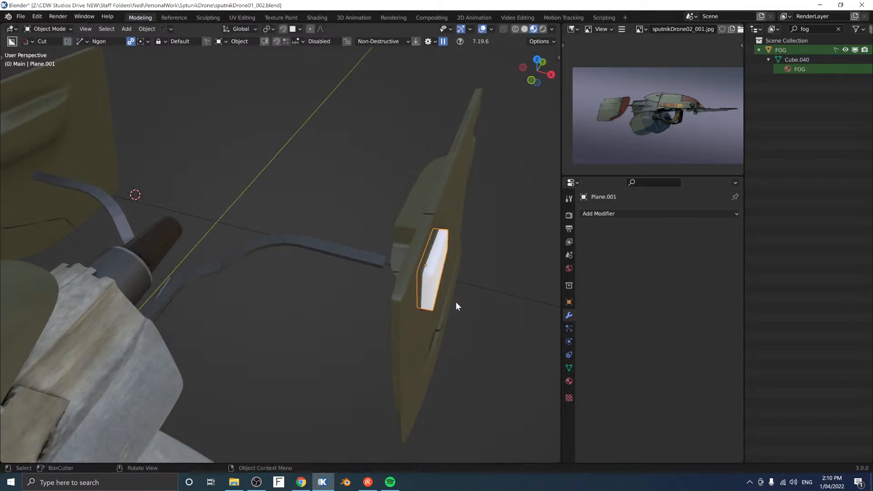
Step: Push the block about 0.09 m inward along its local Z axis and shift it about 0.01 m down in the right view
{"action": "key", "text": "g"}
{"action": "key", "text": "z"}
{"action": "key", "text": "z"}
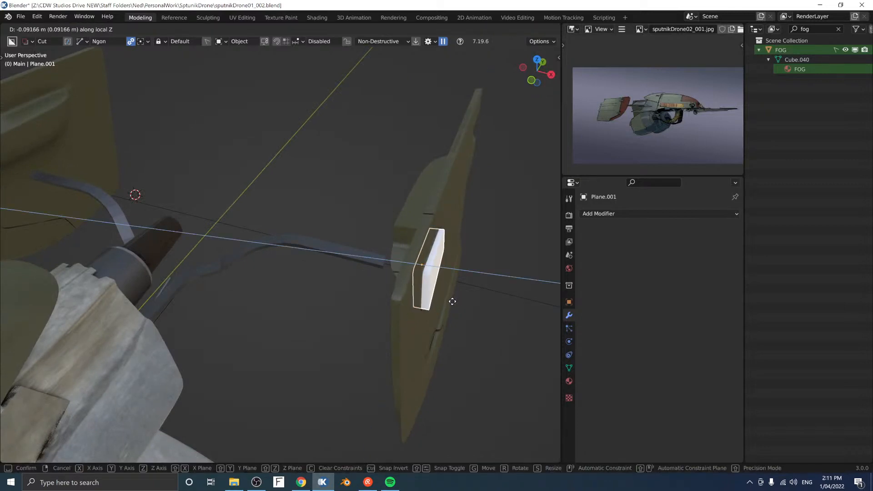
{"action": "left_click", "coordinate": [452, 301]}
{"action": "middle_click_drag", "start_coordinate": [451, 300], "coordinate": [343, 241]}
{"action": "scroll", "coordinate": [356, 223], "scroll_direction": "up", "scroll_amount": 3}
{"action": "middle_click_drag", "start_coordinate": [394, 214], "coordinate": [351, 230], "text": "shift"}
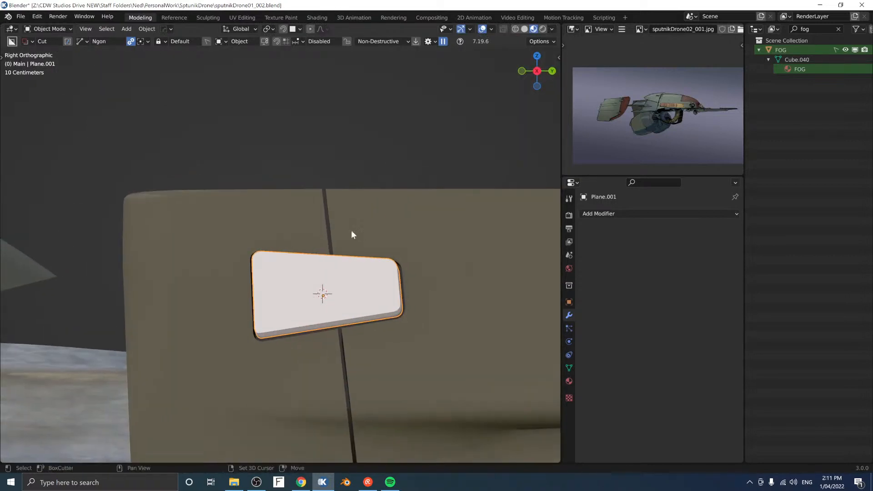
{"action": "key", "text": "g"}
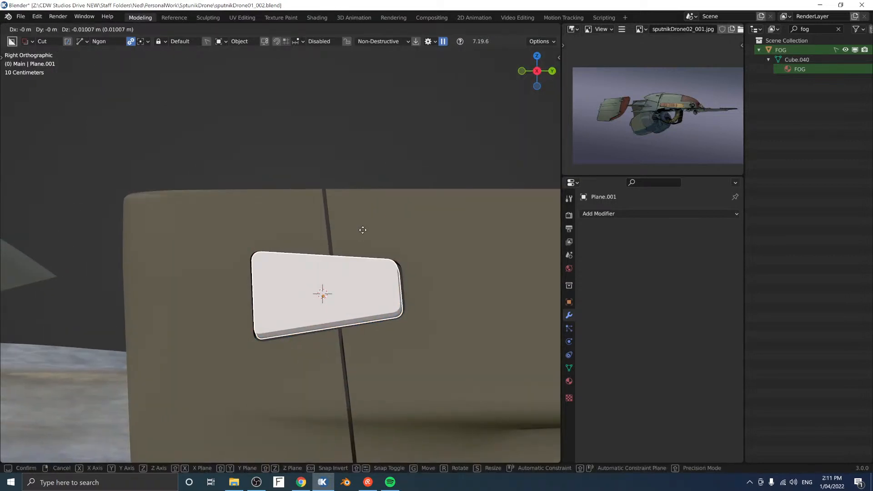
{"action": "left_click", "coordinate": [364, 229]}
Step: Sink the block about 0.18 m further into the fin's opening along its local Z axis
{"action": "middle_click_drag", "start_coordinate": [364, 229], "coordinate": [446, 237]}
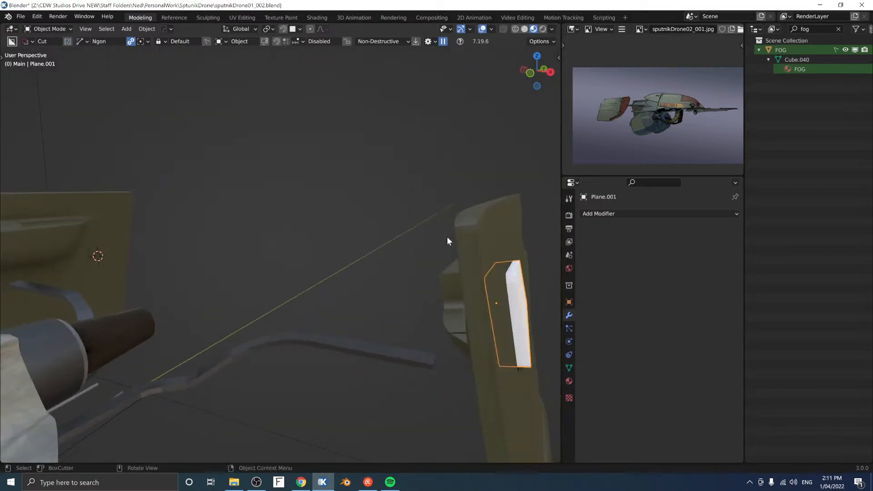
{"action": "key", "text": "g"}
{"action": "key", "text": "z"}
{"action": "key", "text": "z"}
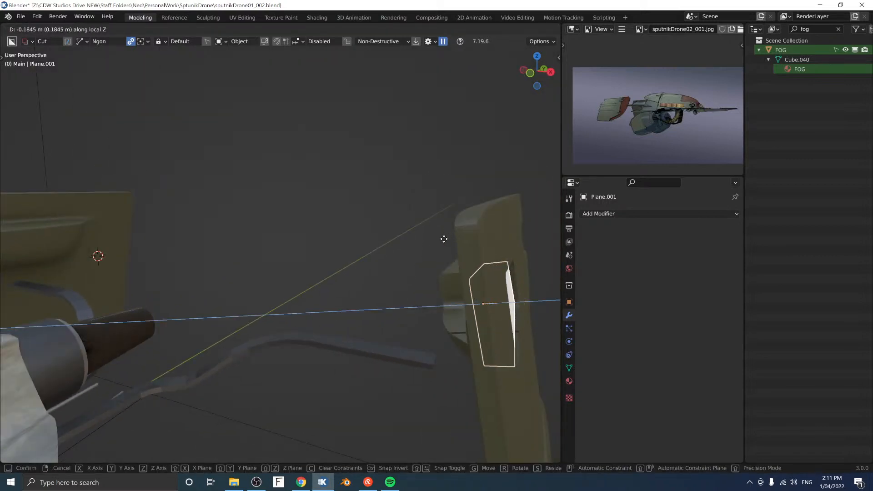
{"action": "left_click", "coordinate": [444, 239]}
Step: Fine-tune the block's rotation around the Y axis and lower it about 0.02 m along the global Z axis within the opening
{"action": "middle_click_drag", "start_coordinate": [450, 248], "coordinate": [407, 238]}
{"action": "key", "text": "r"}
{"action": "key", "text": "y"}
{"action": "left_click", "coordinate": [448, 242]}
{"action": "key", "text": "g"}
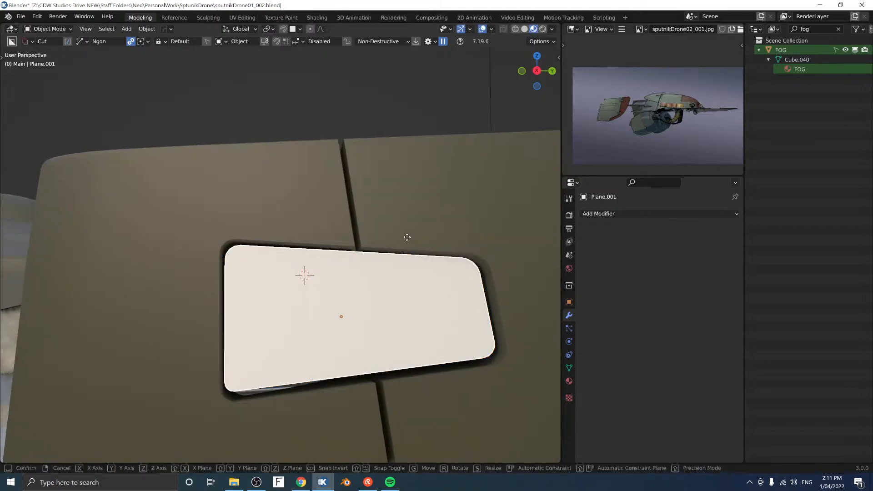
{"action": "key", "text": "z"}
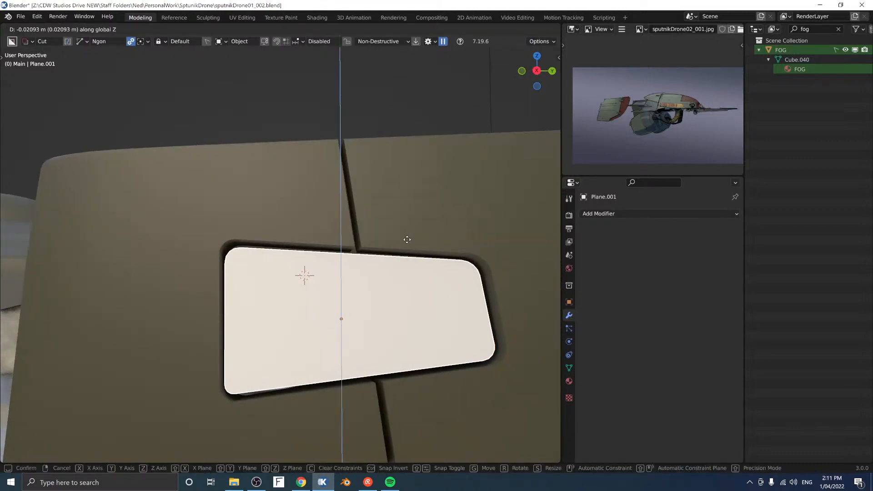
{"action": "left_click", "coordinate": [406, 239]}
Step: Isolate the block in local view and look at its side edge in orthographic projection
{"action": "scroll", "coordinate": [397, 236], "scroll_direction": "down", "scroll_amount": 4}
{"action": "mouse_move", "coordinate": [382, 247]}
{"action": "middle_mouse_down"}
{"action": "mouse_move", "coordinate": [426, 249]}
{"action": "mouse_move", "coordinate": [392, 261]}
{"action": "mouse_move", "coordinate": [420, 271]}
{"action": "mouse_move", "coordinate": [420, 260]}
{"action": "mouse_move", "coordinate": [302, 248]}
{"action": "mouse_move", "coordinate": [375, 236]}
{"action": "middle_mouse_up"}
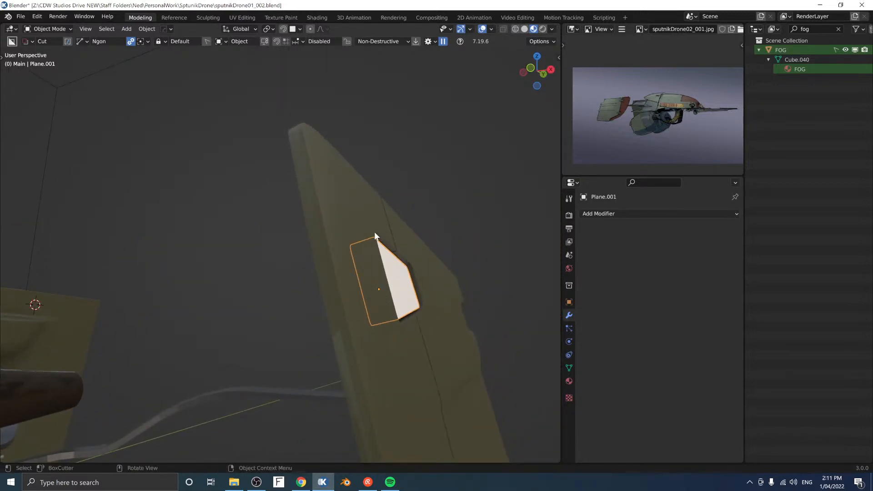
{"action": "key", "text": "KP_5"}
{"action": "key", "text": "alt+v"}
{"action": "key", "text": "slash"}
{"action": "middle_click_drag", "start_coordinate": [394, 290], "coordinate": [400, 263]}
Step: Try an Ngon BoxCutter cut across the block's upper outer corner with the alignment set to Object
{"action": "left_click", "coordinate": [362, 246]}
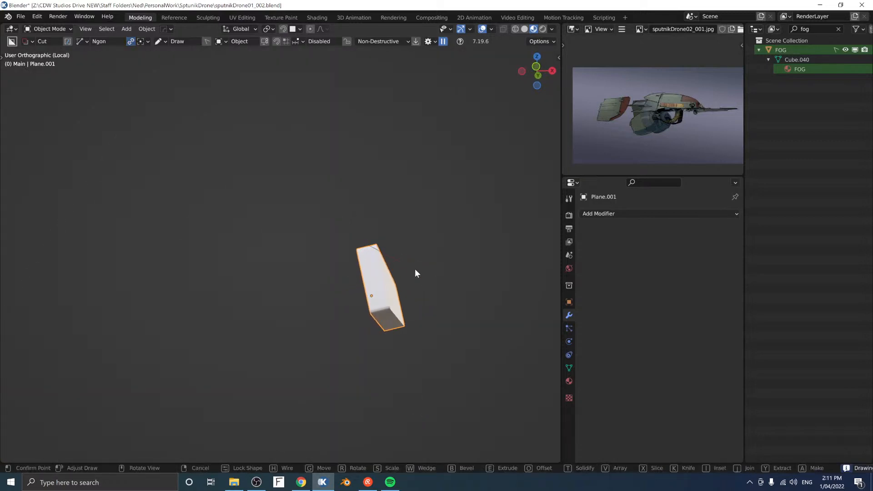
{"action": "left_click", "coordinate": [397, 276]}
{"action": "key", "text": "space"}
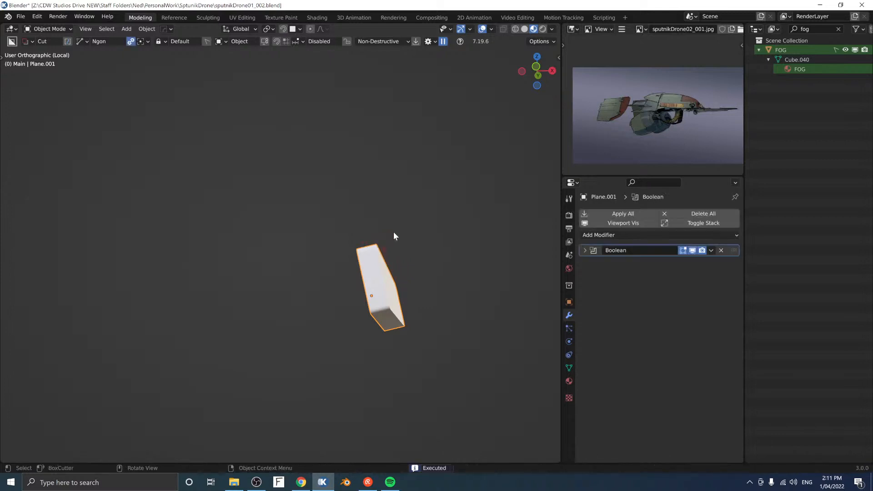
{"action": "key", "text": "ctrl+z"}
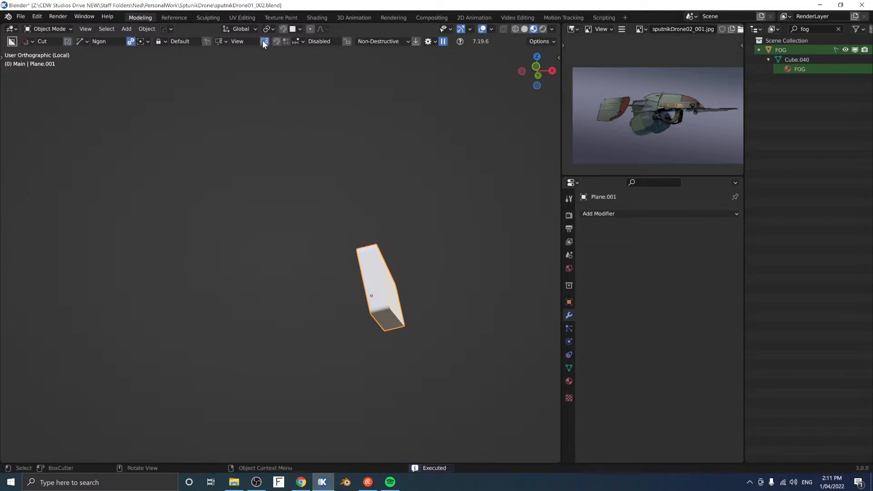
Step: Set the BoxCutter alignment to View and cut off the block's upper outer corner with an Ngon shape
{"action": "left_click", "coordinate": [364, 249]}
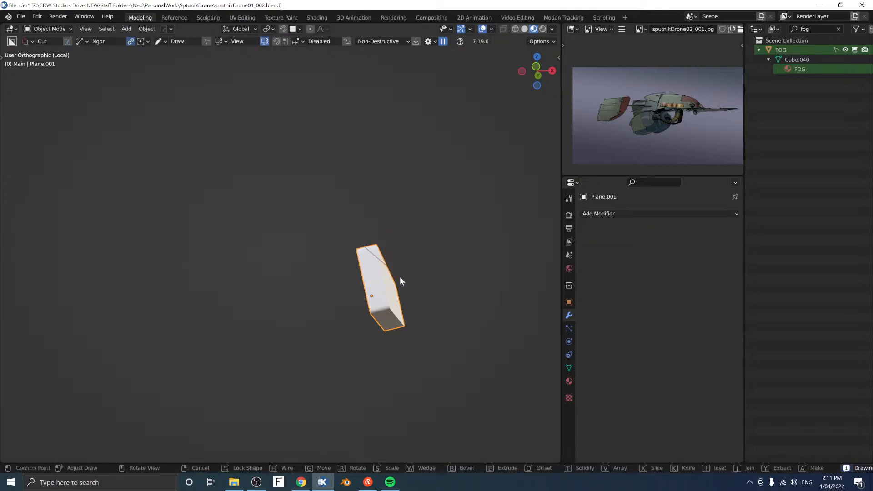
{"action": "left_click", "coordinate": [399, 228]}
{"action": "key", "text": "space"}
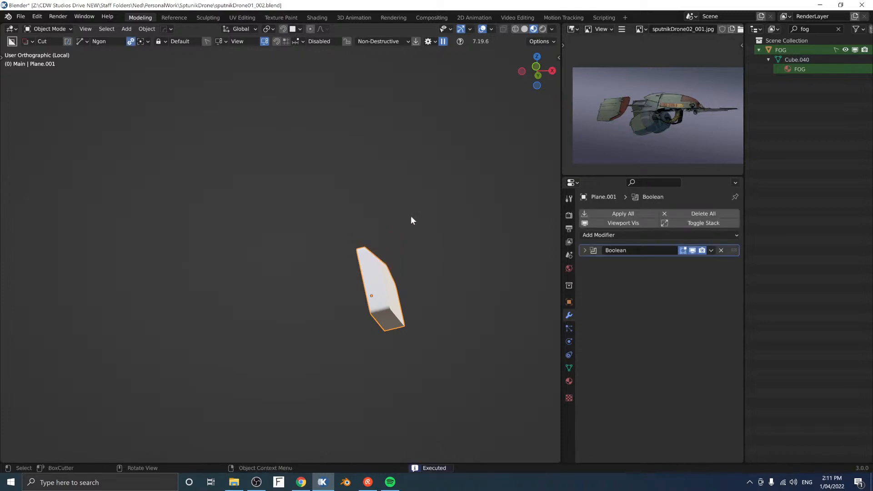
Step: Cut off the block's lower outer corner with an Ngon BoxCutter shape and check the chamfers from the side
{"action": "middle_click_drag", "start_coordinate": [411, 221], "coordinate": [432, 227]}
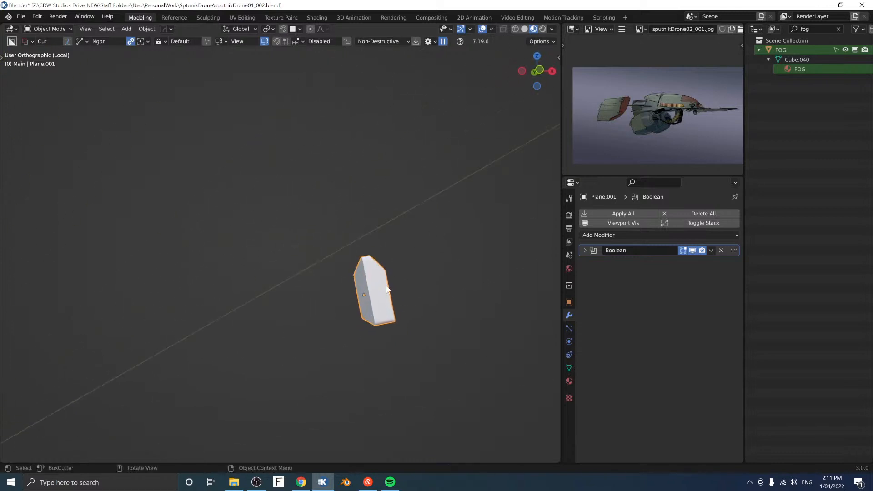
{"action": "left_click", "coordinate": [393, 312]}
{"action": "left_click", "coordinate": [381, 339]}
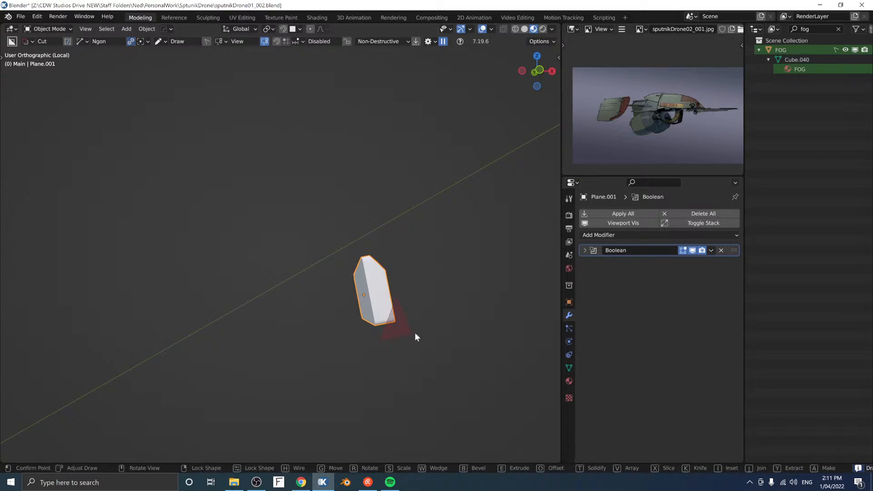
{"action": "key", "text": "space"}
{"action": "middle_click_drag", "start_coordinate": [430, 284], "coordinate": [291, 301]}
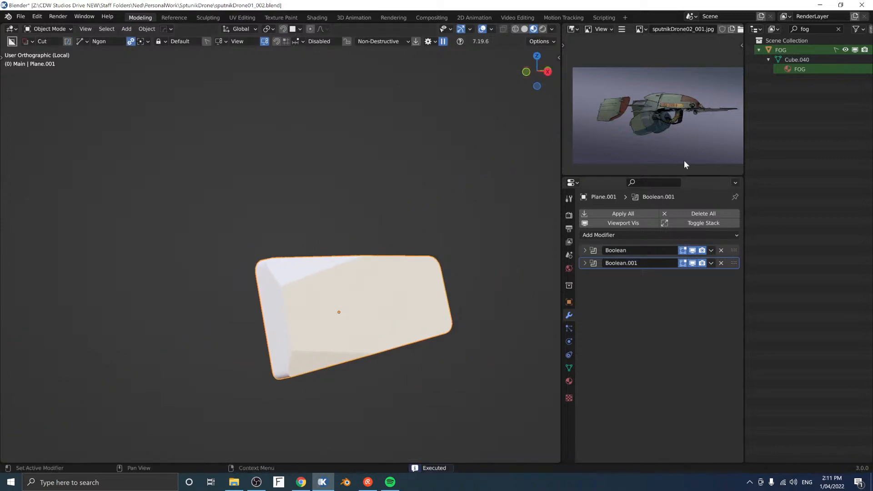
Step: Apply the block's Boolean modifiers and try a Boolean Cleanup on its whole mesh in Edit Mode
{"action": "left_click", "coordinate": [415, 42]}
{"action": "middle_click_drag", "start_coordinate": [336, 255], "coordinate": [301, 295]}
{"action": "key", "text": "Tab"}
{"action": "key", "text": "a"}
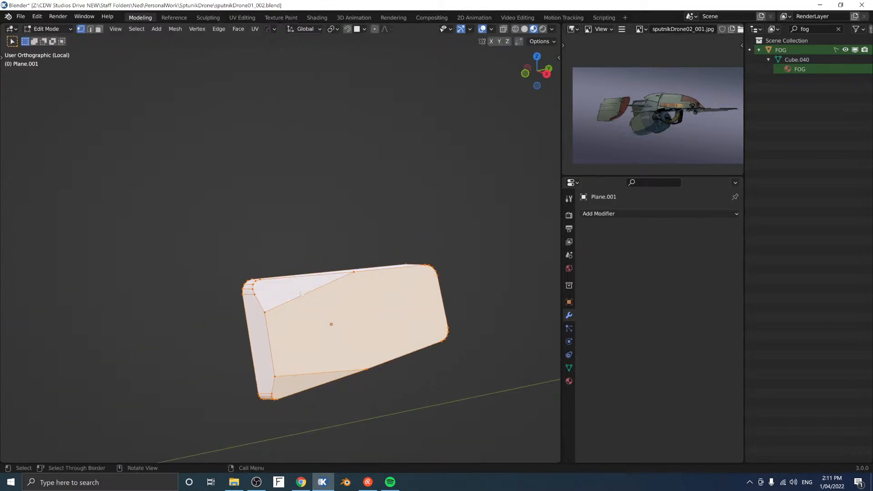
{"action": "key", "text": "q"}
{"action": "left_click", "coordinate": [284, 357]}
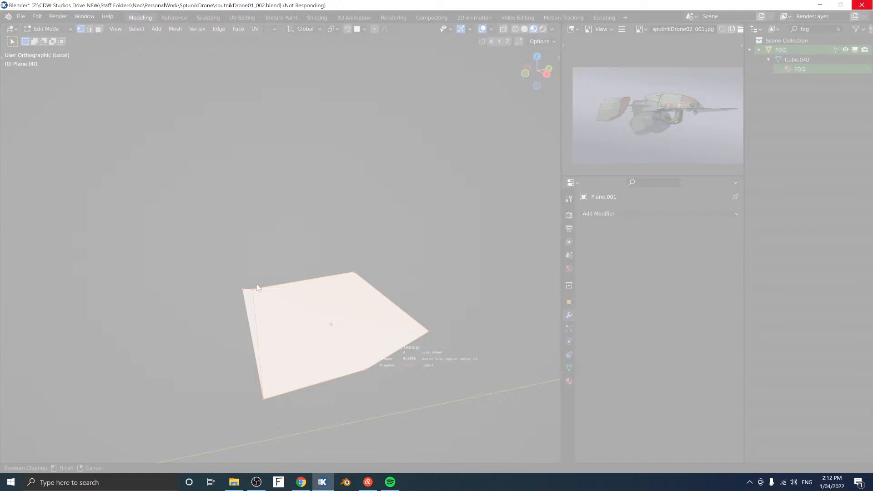
Step: Close the unresponsive program and reopen the recent file sputnikDrone01_002.blend in a fresh session
{"action": "left_click", "coordinate": [858, 6]}
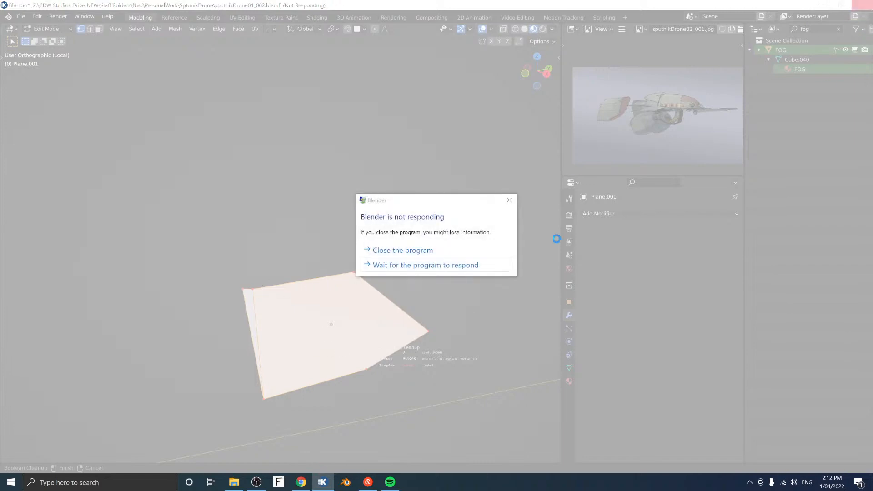
{"action": "left_click", "coordinate": [385, 251]}
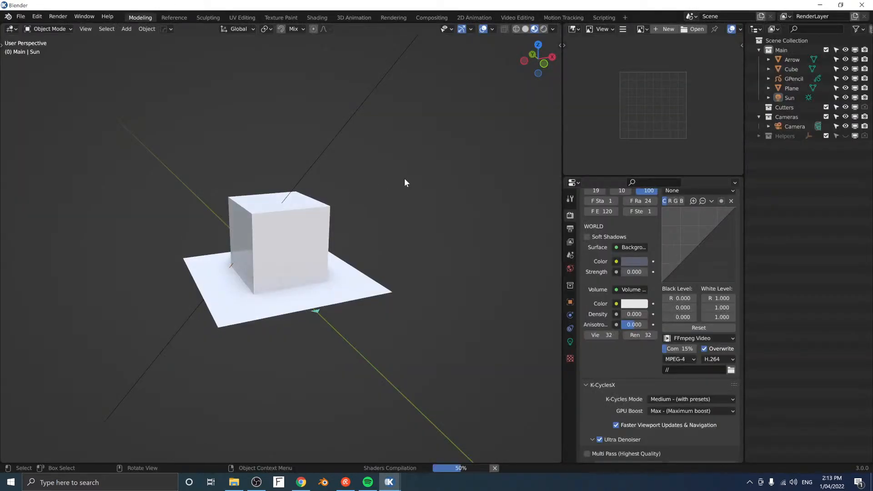
{"action": "left_click", "coordinate": [19, 18]}
{"action": "mouse_move", "coordinate": [91, 46]}
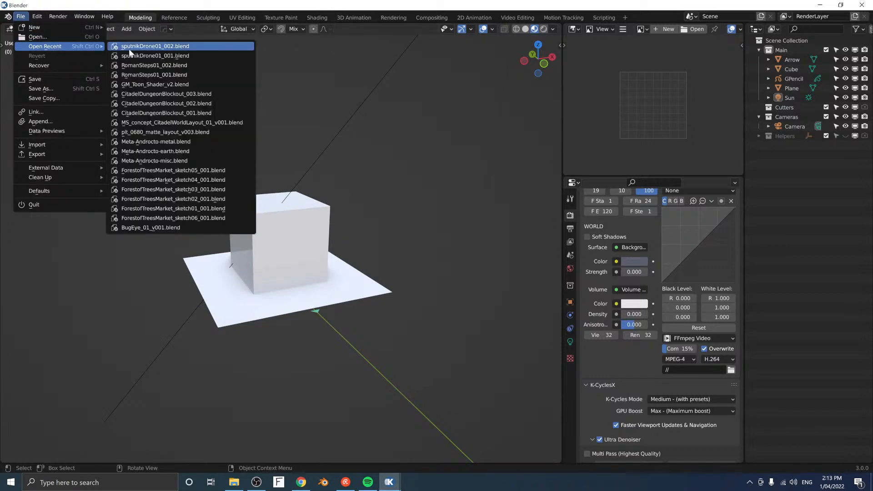
{"action": "left_click", "coordinate": [155, 48]}
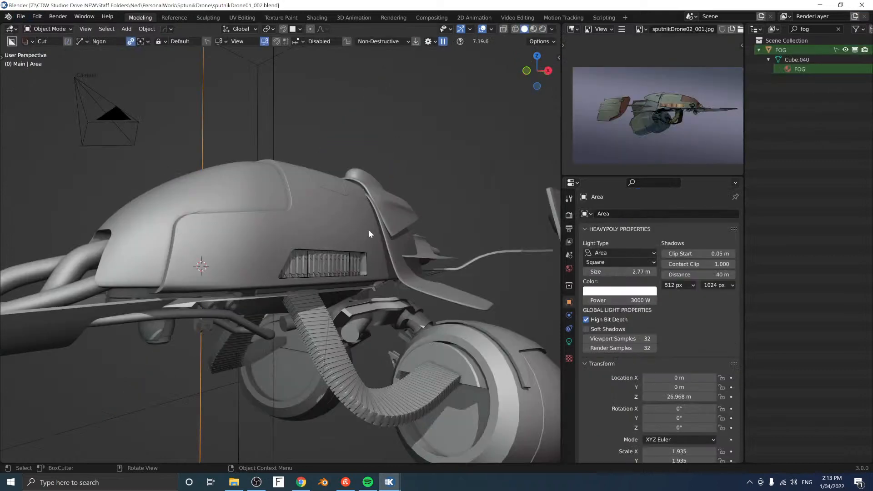
Step: Examine the tail fin's mesh in Edit Mode and its shape from several sides in Object Mode
{"action": "middle_click_drag", "start_coordinate": [368, 230], "coordinate": [268, 228]}
{"action": "scroll", "coordinate": [268, 228], "scroll_direction": "up", "scroll_amount": 3}
{"action": "left_click", "coordinate": [393, 263]}
{"action": "middle_click_drag", "start_coordinate": [393, 264], "coordinate": [409, 272]}
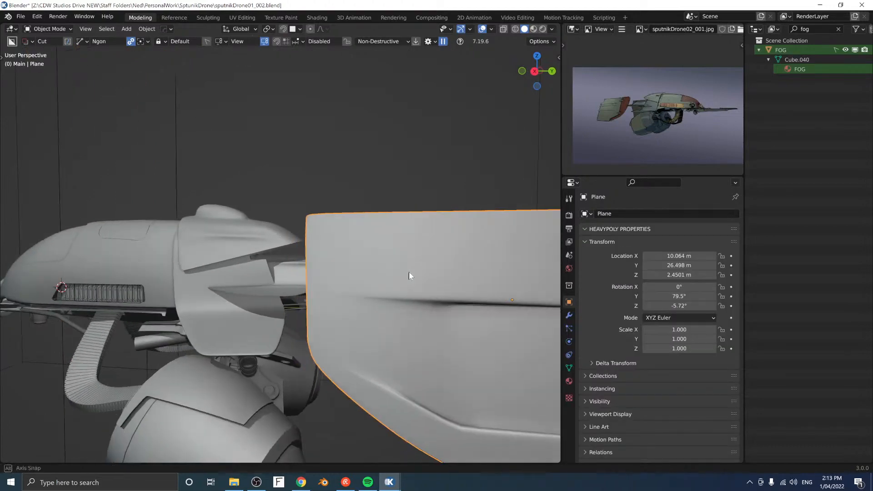
{"action": "key", "text": "Tab"}
{"action": "left_click", "coordinate": [350, 257]}
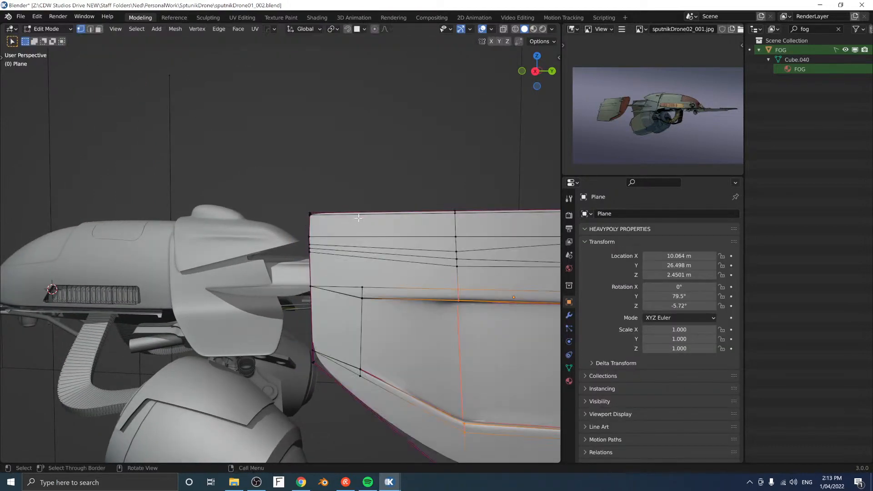
{"action": "middle_click_drag", "start_coordinate": [358, 218], "coordinate": [300, 199]}
{"action": "key", "text": "space"}
{"action": "left_click", "coordinate": [302, 231]}
{"action": "middle_click_drag", "start_coordinate": [303, 231], "coordinate": [384, 244]}
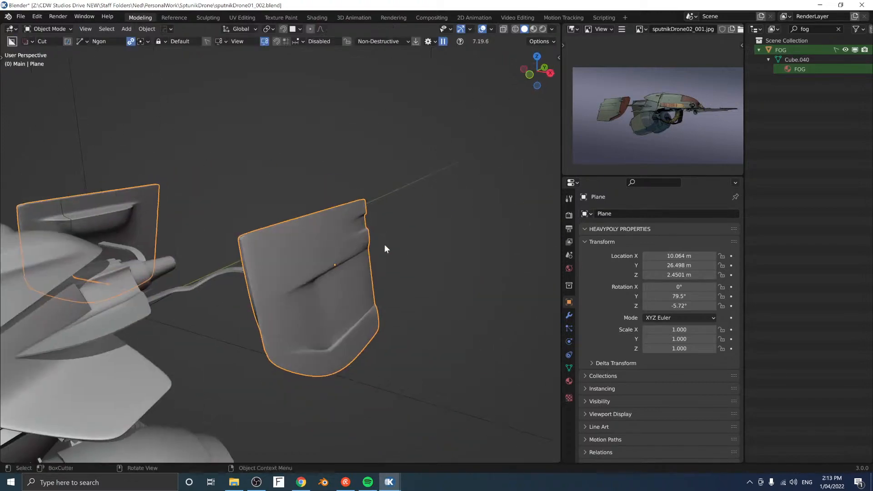
{"action": "scroll", "coordinate": [384, 244], "scroll_direction": "down", "scroll_amount": 6}
{"action": "middle_click_drag", "start_coordinate": [299, 253], "coordinate": [388, 257]}
Step: Reveal the hidden objects and pick out the cutter that crosses the tail fins
{"action": "key", "text": "alt+h"}
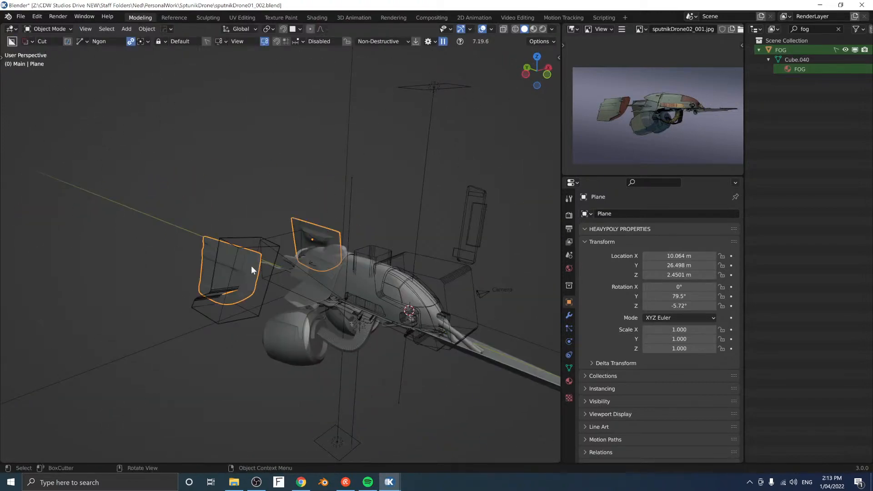
{"action": "left_click", "coordinate": [259, 247]}
{"action": "middle_click_drag", "start_coordinate": [418, 201], "coordinate": [400, 236]}
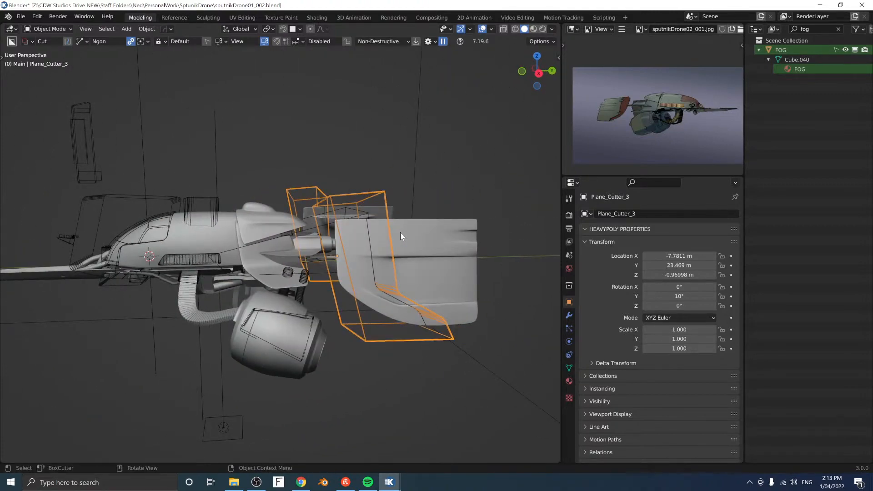
{"action": "middle_click_drag", "start_coordinate": [427, 176], "coordinate": [342, 258]}
Step: Apply all modifiers on the tail fins and delete the leftover cutter around them
{"action": "left_click", "coordinate": [394, 249]}
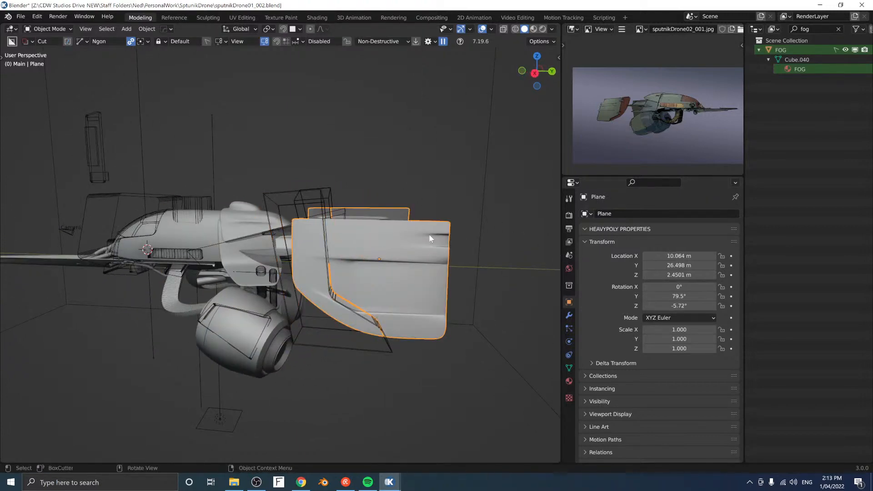
{"action": "left_click", "coordinate": [568, 314]}
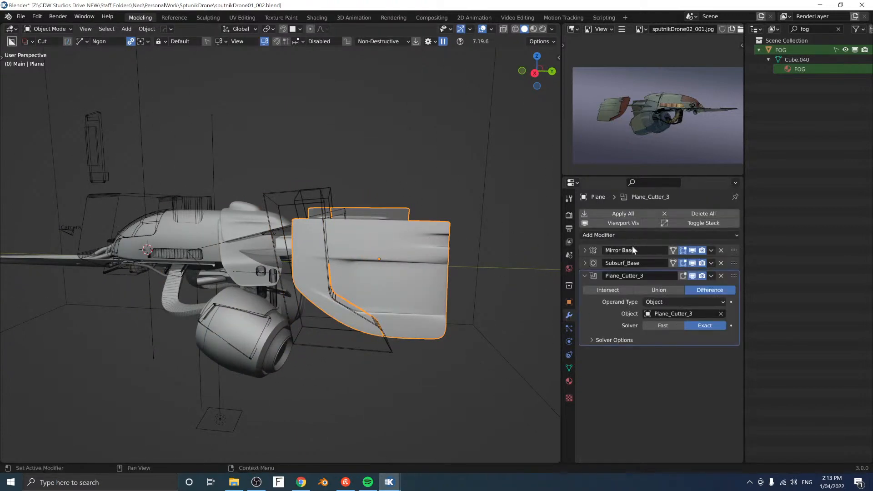
{"action": "left_click", "coordinate": [631, 214]}
{"action": "left_click", "coordinate": [318, 194]}
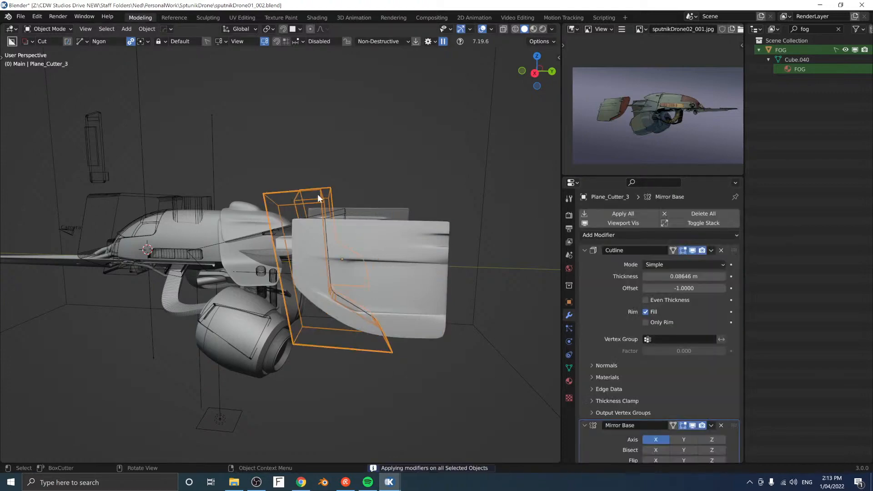
{"action": "left_click", "coordinate": [365, 231]}
Step: Delete all faces of the mirrored tail fin on the far side of the drone in Edit Mode
{"action": "left_click", "coordinate": [383, 236]}
{"action": "middle_click_drag", "start_coordinate": [383, 236], "coordinate": [329, 300]}
{"action": "key", "text": "Tab"}
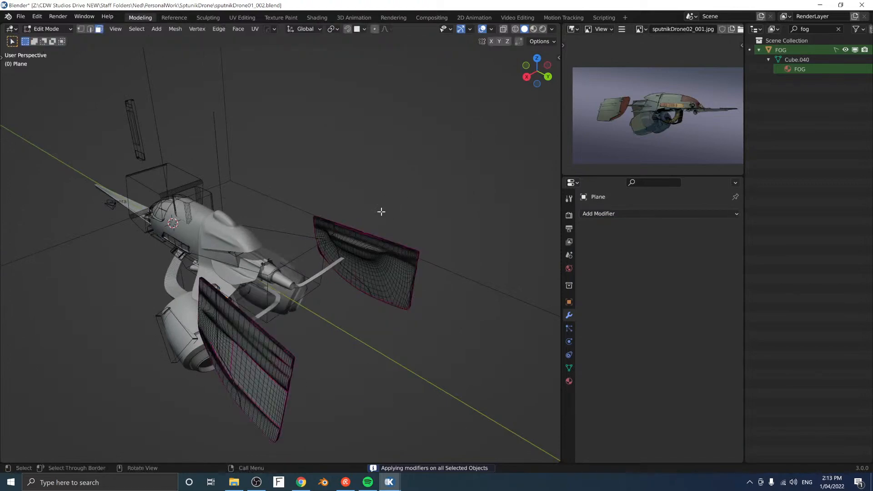
{"action": "middle_click_drag", "start_coordinate": [380, 209], "coordinate": [342, 256]}
{"action": "key", "text": "shift+z"}
{"action": "mouse_move", "coordinate": [390, 203]}
{"action": "left_mouse_down"}
{"action": "mouse_move", "coordinate": [277, 292]}
{"action": "mouse_move", "coordinate": [273, 425]}
{"action": "left_mouse_up"}
{"action": "key", "text": "shift+z"}
{"action": "key", "text": "x"}
{"action": "key", "text": "f"}
{"action": "mouse_move", "coordinate": [231, 305]}
{"action": "middle_mouse_down"}
{"action": "mouse_move", "coordinate": [299, 278]}
{"action": "mouse_move", "coordinate": [336, 216]}
{"action": "middle_mouse_up"}
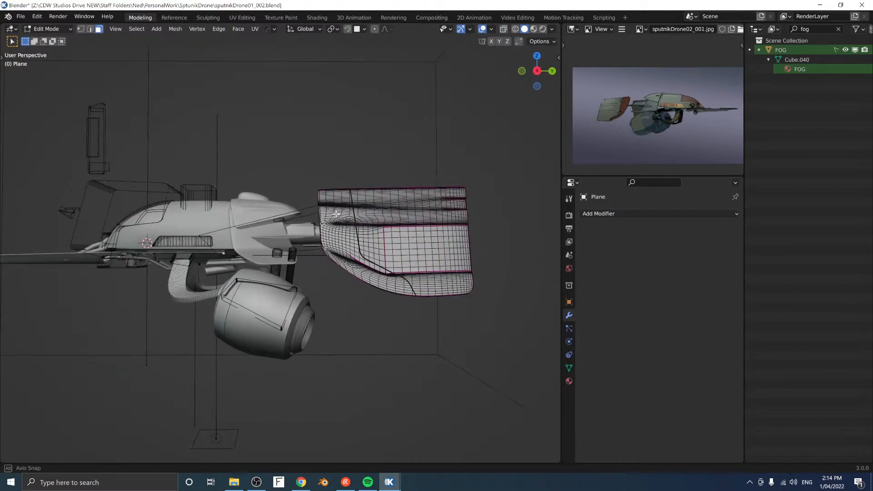
Step: Mirror the remaining tail fin across the X axis around the Mirror Origin object
{"action": "key", "text": "Tab"}
{"action": "middle_click_drag", "start_coordinate": [359, 298], "coordinate": [335, 284]}
{"action": "key", "text": "alt+shift+x"}
{"action": "left_click", "coordinate": [372, 253]}
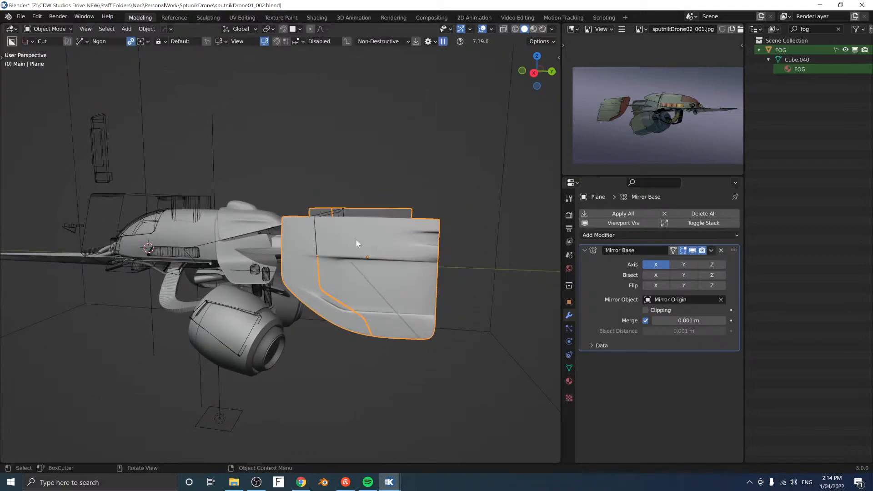
Step: Examine the fin's dense mesh around the upper crease and the panel gap
{"action": "scroll", "coordinate": [356, 240], "scroll_direction": "up", "scroll_amount": 3}
{"action": "middle_click_drag", "start_coordinate": [386, 239], "coordinate": [348, 247]}
{"action": "key", "text": "Tab"}
{"action": "scroll", "coordinate": [346, 212], "scroll_direction": "up", "scroll_amount": 4}
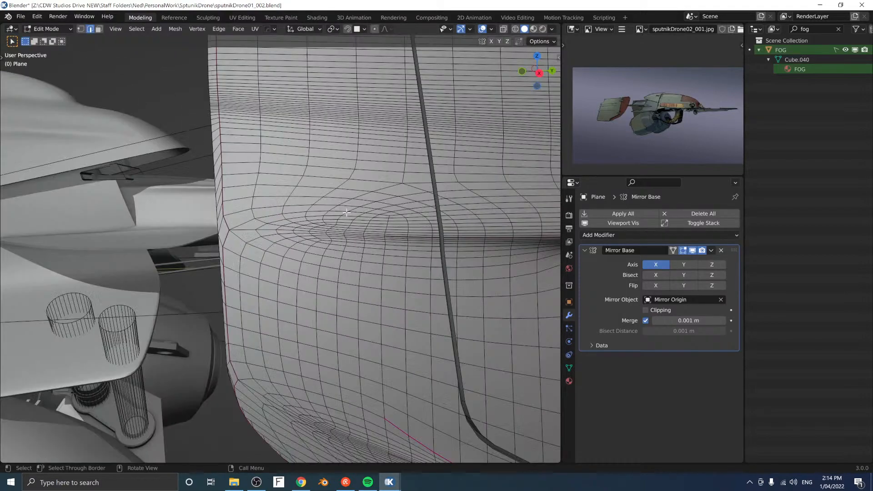
{"action": "middle_click_drag", "start_coordinate": [451, 189], "coordinate": [440, 181]}
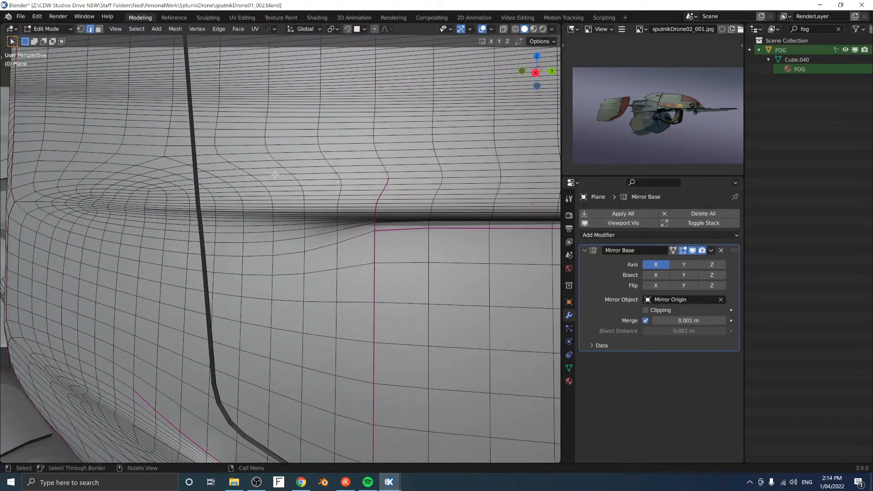
{"action": "key", "text": "Tab"}
{"action": "left_click", "coordinate": [184, 169]}
{"action": "scroll", "coordinate": [227, 171], "scroll_direction": "down", "scroll_amount": 5}
{"action": "middle_click_drag", "start_coordinate": [228, 171], "coordinate": [244, 205]}
{"action": "scroll", "coordinate": [243, 205], "scroll_direction": "up", "scroll_amount": 6}
Step: Try a four-cornered Ngon BoxCutter cut with bevelled corners across the fin's panel gap in right orthographic view
{"action": "key", "text": "Tab"}
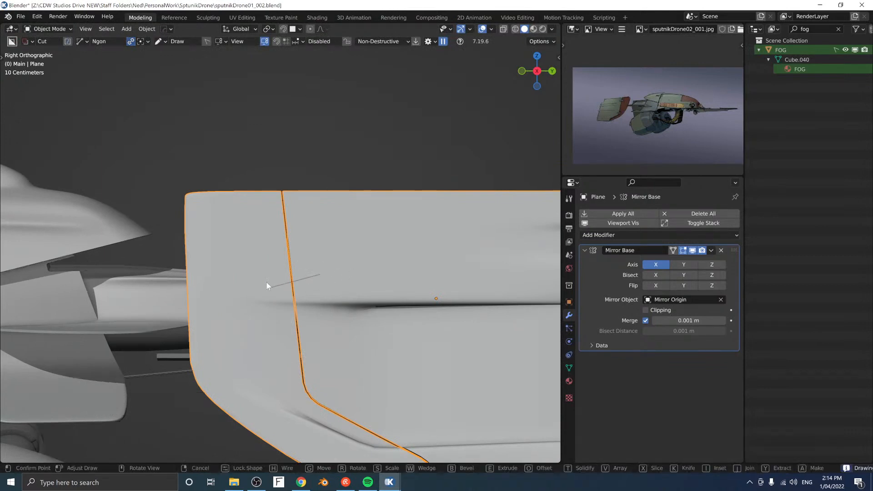
{"action": "left_click", "coordinate": [268, 279]}
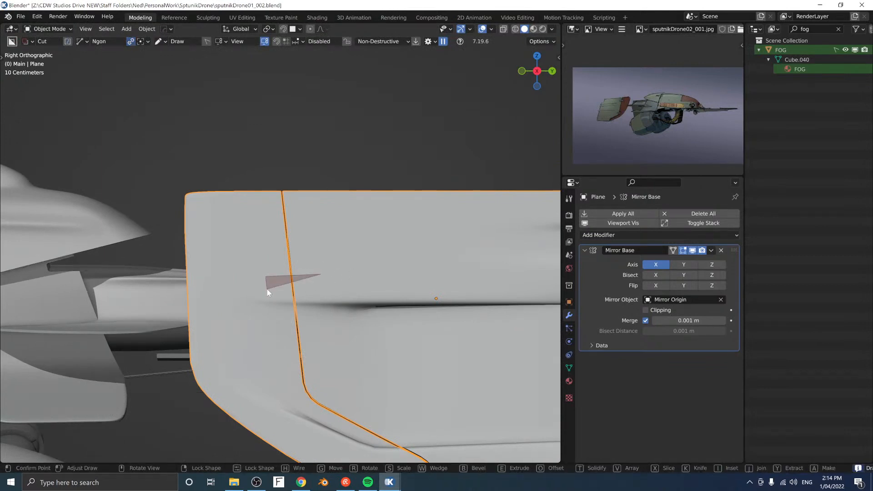
{"action": "left_click", "coordinate": [267, 289]}
{"action": "key", "text": "b"}
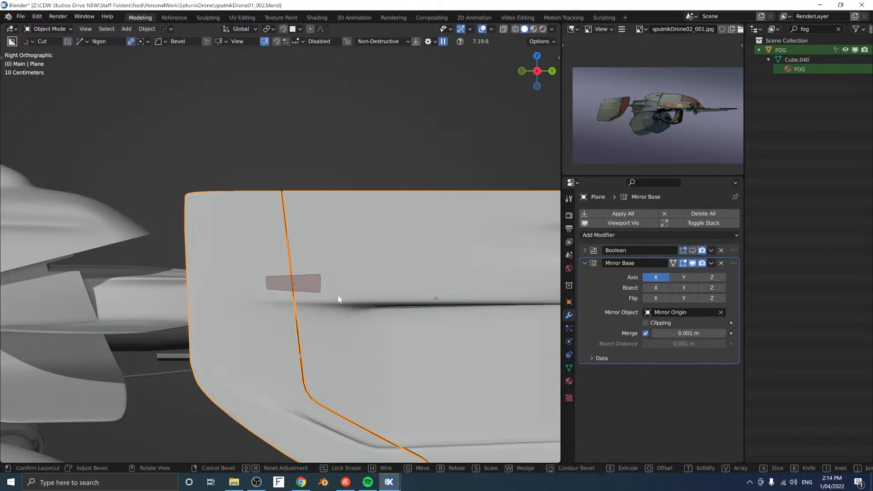
{"action": "key", "text": "Tab"}
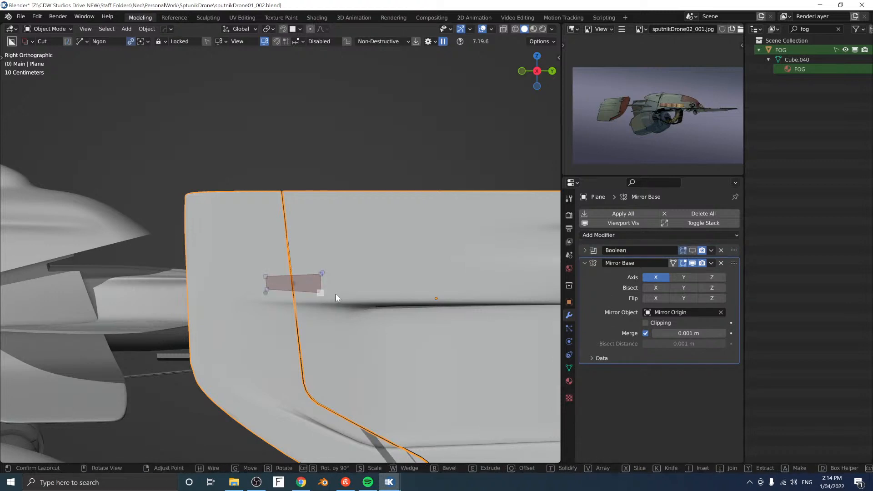
{"action": "left_click", "coordinate": [335, 293]}
{"action": "middle_click_drag", "start_coordinate": [363, 285], "coordinate": [384, 267]}
{"action": "scroll", "coordinate": [367, 266], "scroll_direction": "down", "scroll_amount": 3}
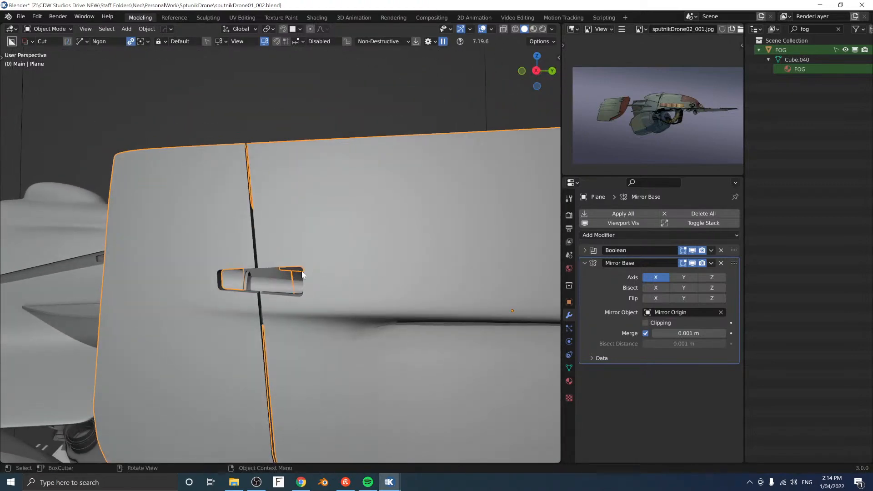
{"action": "key", "text": "ctrl+z"}
Step: Draw a small rectangular Ngon across the fin's panel gap above the crease in right orthographic view, using Slice mode
{"action": "key", "text": "KP_3"}
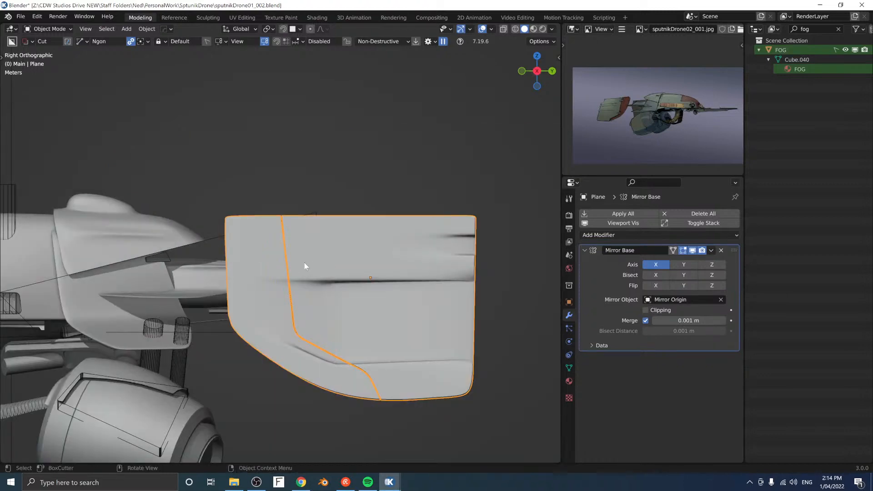
{"action": "scroll", "coordinate": [304, 263], "scroll_direction": "up", "scroll_amount": 2}
{"action": "left_click", "coordinate": [309, 268]}
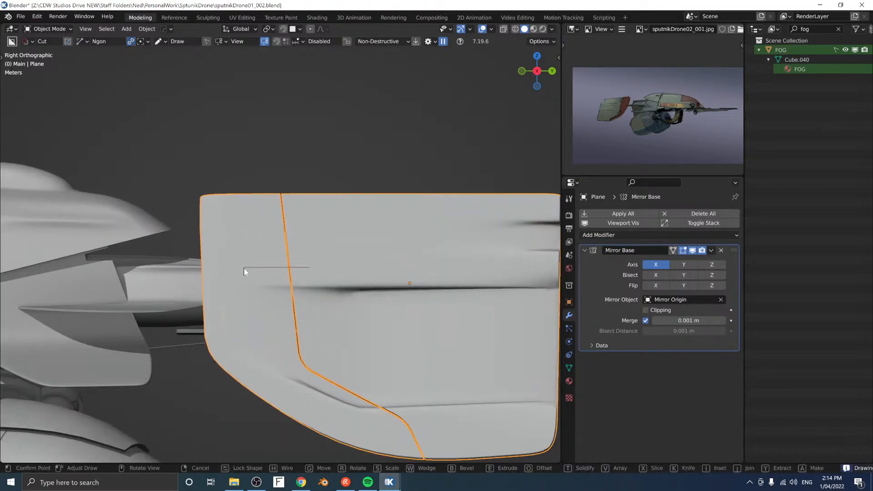
{"action": "left_click", "coordinate": [264, 268]}
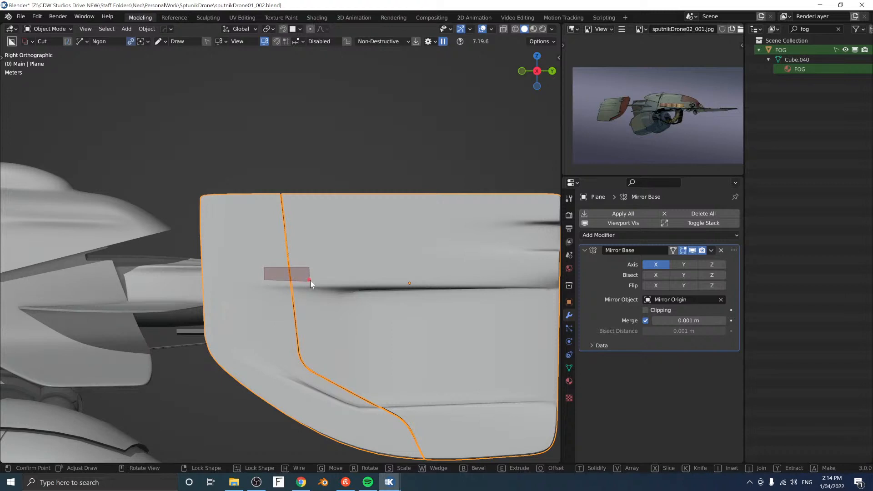
{"action": "key", "text": "x"}
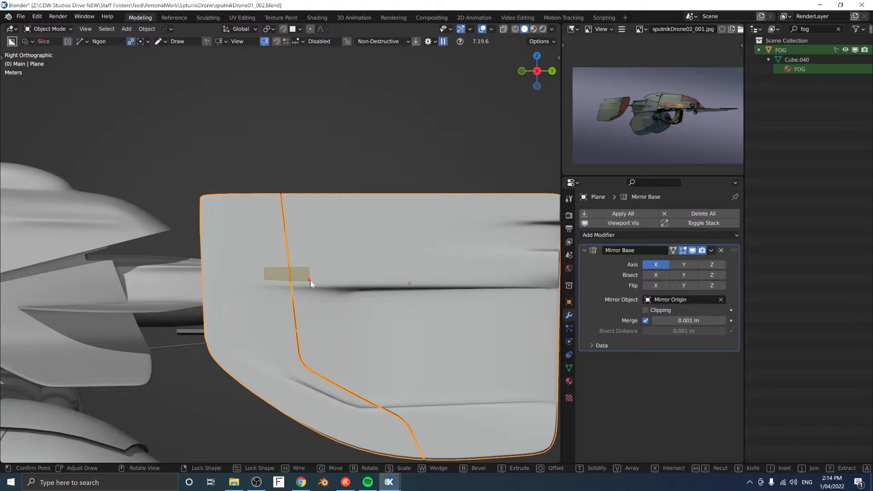
{"action": "left_click", "coordinate": [310, 280]}
Step: Bevel the corners of the slice shape, extrude it through the fin and finish the slice
{"action": "key", "text": "b"}
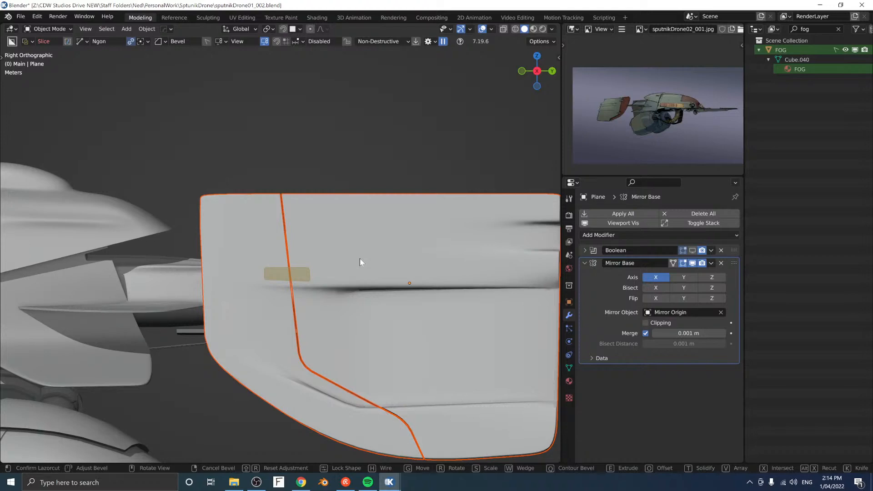
{"action": "middle_click_drag", "start_coordinate": [359, 260], "coordinate": [319, 274]}
{"action": "scroll", "coordinate": [385, 262], "scroll_direction": "down", "scroll_amount": 4}
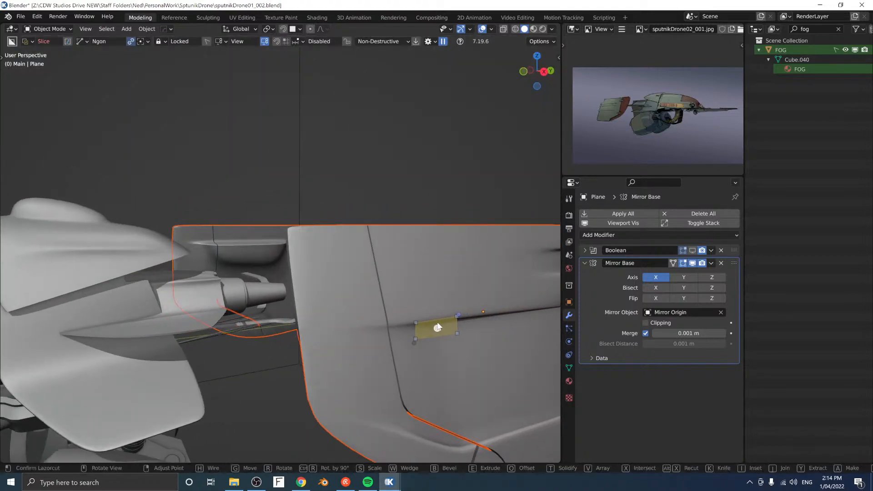
{"action": "left_click_drag", "start_coordinate": [437, 328], "coordinate": [430, 323]}
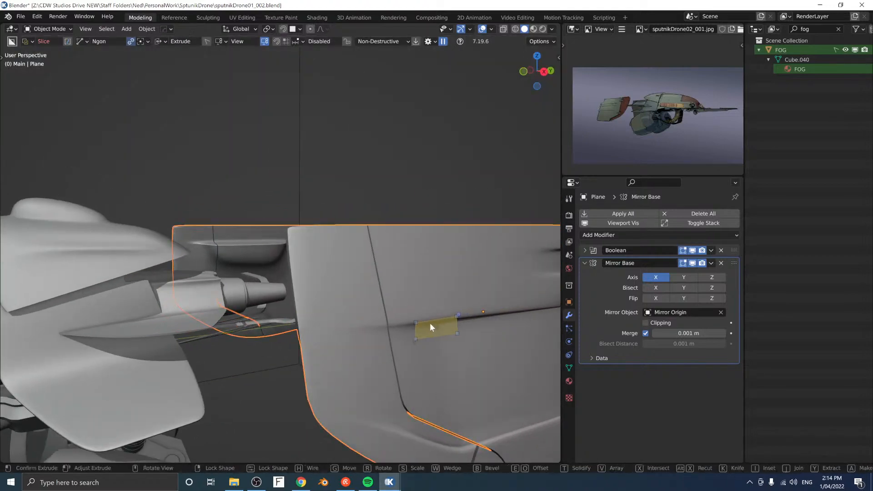
{"action": "left_click", "coordinate": [347, 296]}
{"action": "left_click", "coordinate": [403, 178]}
{"action": "middle_click_drag", "start_coordinate": [425, 183], "coordinate": [402, 186]}
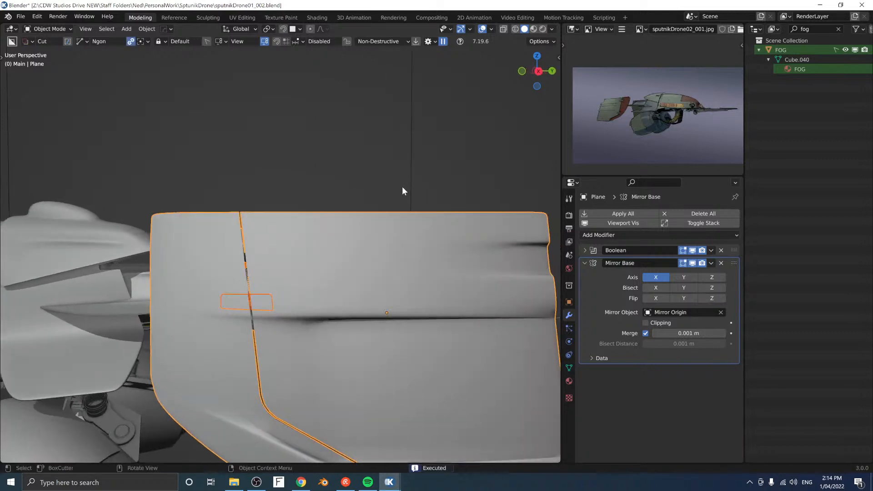
Step: Apply the Boolean modifiers left on the fin and its slice piece by the BoxCutter slice
{"action": "left_click", "coordinate": [414, 42]}
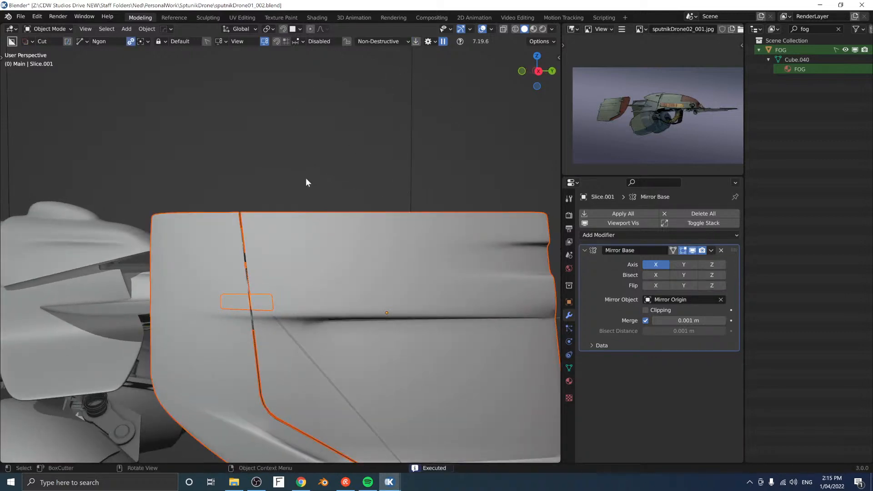
{"action": "middle_click_drag", "start_coordinate": [242, 211], "coordinate": [329, 152], "text": "shift"}
{"action": "left_click", "coordinate": [350, 237]}
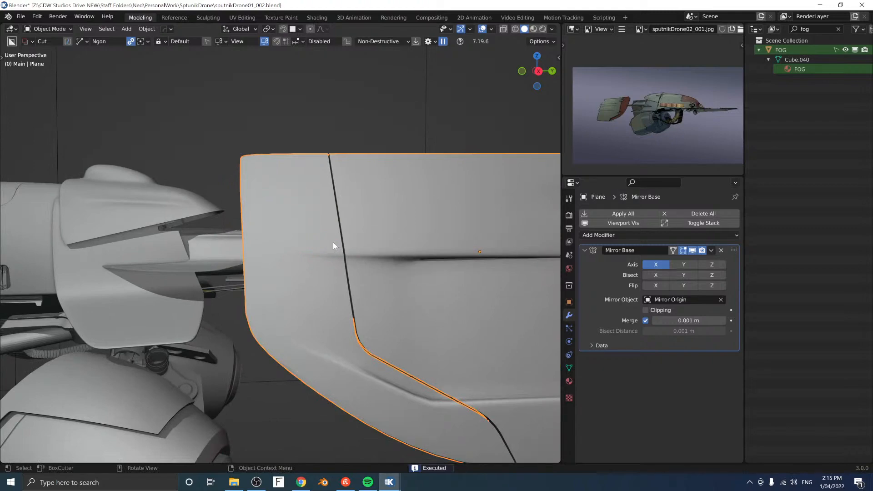
Step: Move the slice piece inward about 0.2 m along negative global X, so it sits recessed in the fin
{"action": "left_click", "coordinate": [333, 242]}
{"action": "middle_click_drag", "start_coordinate": [333, 242], "coordinate": [372, 252]}
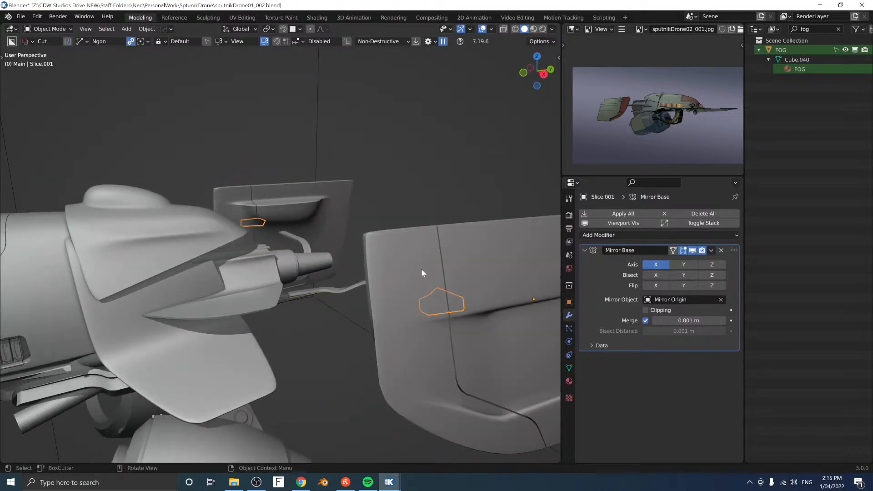
{"action": "key", "text": "g"}
{"action": "key", "text": "x"}
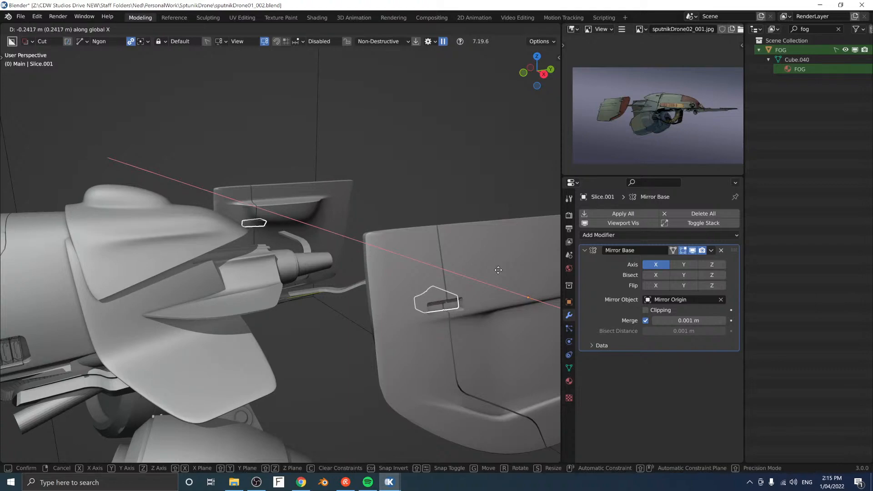
{"action": "left_click", "coordinate": [498, 270]}
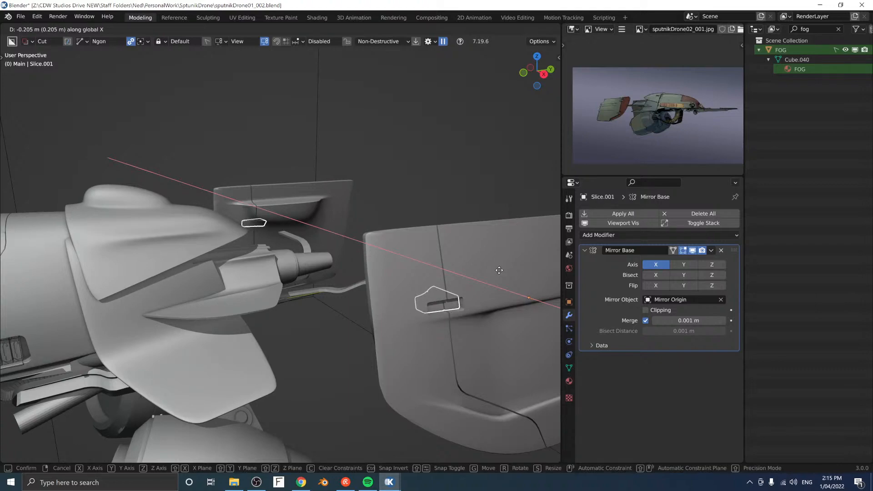
Step: In front orthographic view, trim the slice piece's slanted inner end with an Ngon BoxCutter cut and apply the Boolean
{"action": "mouse_move", "coordinate": [498, 270]}
{"action": "middle_mouse_down"}
{"action": "mouse_move", "coordinate": [377, 233]}
{"action": "mouse_move", "coordinate": [280, 233]}
{"action": "mouse_move", "coordinate": [345, 246]}
{"action": "mouse_move", "coordinate": [345, 305]}
{"action": "mouse_move", "coordinate": [335, 226]}
{"action": "middle_mouse_up"}
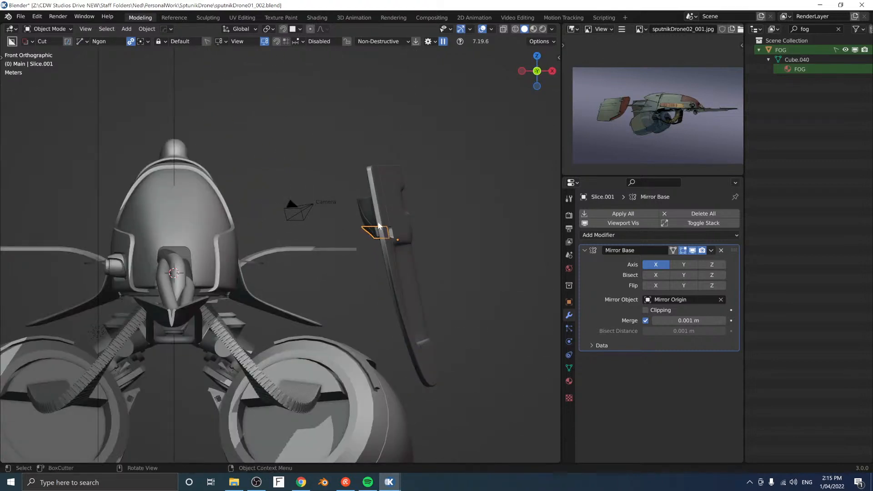
{"action": "left_click", "coordinate": [386, 259]}
{"action": "left_click", "coordinate": [352, 242]}
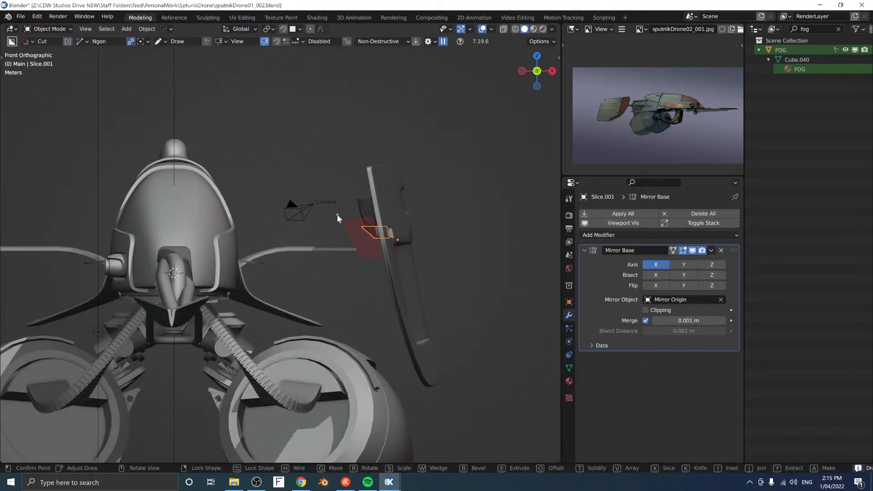
{"action": "left_click", "coordinate": [337, 214]}
{"action": "key", "text": "space"}
{"action": "left_click", "coordinate": [417, 41]}
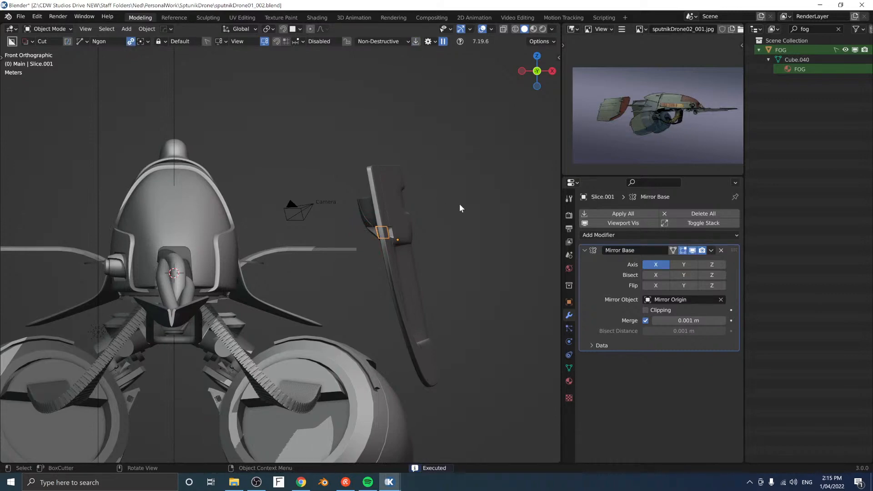
Step: Add a HardOps Bevel modifier to the fin with an amount of 0.02244 m and 4 segments
{"action": "middle_click_drag", "start_coordinate": [461, 204], "coordinate": [372, 182]}
{"action": "scroll", "coordinate": [340, 208], "scroll_direction": "up", "scroll_amount": 5}
{"action": "left_click", "coordinate": [321, 195]}
{"action": "middle_click_drag", "start_coordinate": [321, 195], "coordinate": [326, 187]}
{"action": "key", "text": "q"}
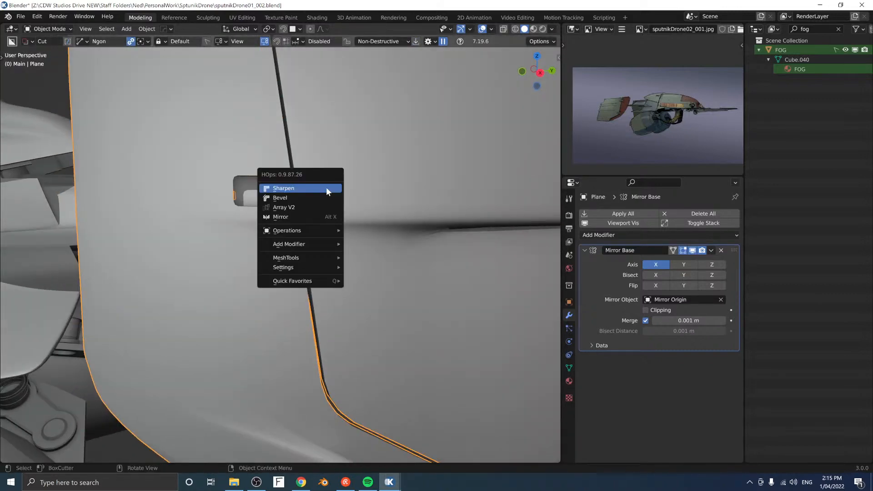
{"action": "left_click", "coordinate": [325, 196]}
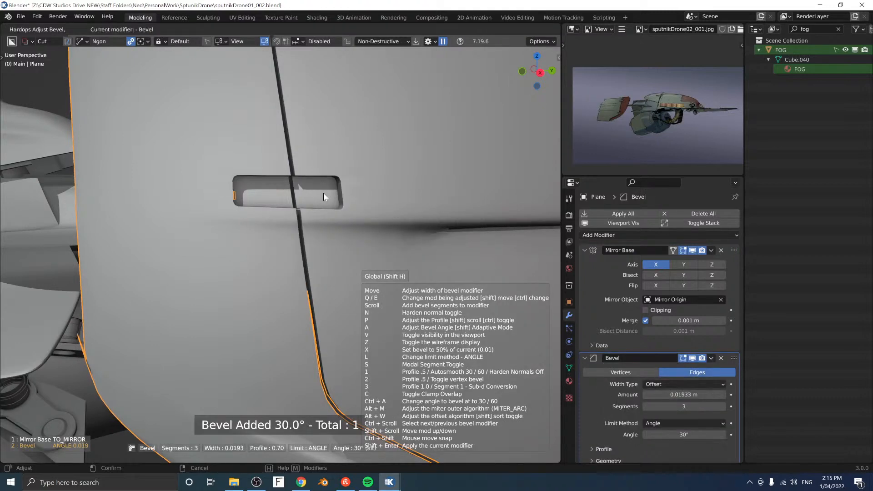
{"action": "scroll", "coordinate": [323, 193], "scroll_direction": "up", "scroll_amount": 1}
{"action": "left_click", "coordinate": [323, 193]}
Step: Examine the bevel and mesh at the fin's upper corner beside the panel gap in Edit Mode
{"action": "middle_click_drag", "start_coordinate": [322, 192], "coordinate": [286, 262]}
{"action": "scroll", "coordinate": [366, 232], "scroll_direction": "up", "scroll_amount": 2}
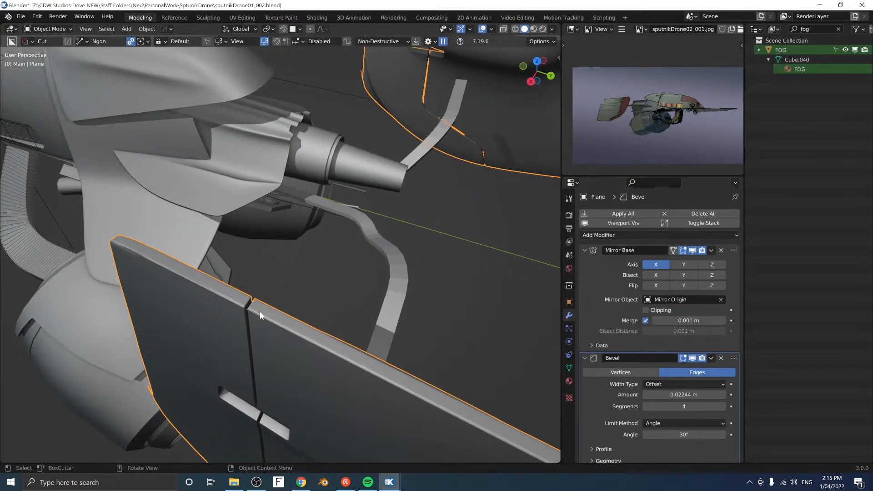
{"action": "key", "text": "Tab"}
{"action": "left_click", "coordinate": [229, 286]}
{"action": "scroll", "coordinate": [250, 307], "scroll_direction": "up", "scroll_amount": 3}
{"action": "scroll", "coordinate": [250, 308], "scroll_direction": "up", "scroll_amount": 1}
{"action": "middle_click_drag", "start_coordinate": [249, 307], "coordinate": [301, 238], "text": "shift"}
{"action": "scroll", "coordinate": [302, 228], "scroll_direction": "up", "scroll_amount": 2}
{"action": "scroll", "coordinate": [318, 205], "scroll_direction": "down", "scroll_amount": 2}
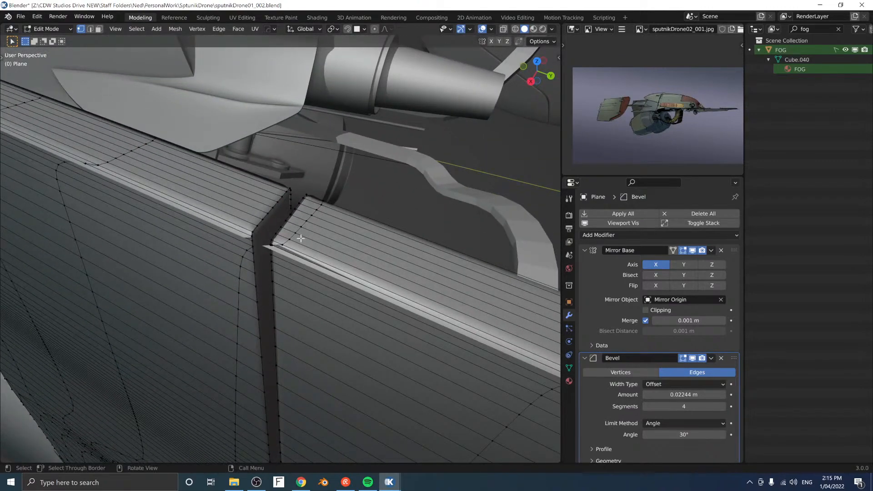
{"action": "scroll", "coordinate": [301, 238], "scroll_direction": "up", "scroll_amount": 2}
{"action": "scroll", "coordinate": [300, 238], "scroll_direction": "down", "scroll_amount": 2}
{"action": "key", "text": "alt+z"}
{"action": "mouse_move", "coordinate": [272, 249]}
{"action": "middle_mouse_down"}
{"action": "mouse_move", "coordinate": [279, 233]}
{"action": "mouse_move", "coordinate": [335, 264]}
{"action": "mouse_move", "coordinate": [358, 230]}
{"action": "mouse_move", "coordinate": [280, 233]}
{"action": "middle_mouse_up"}
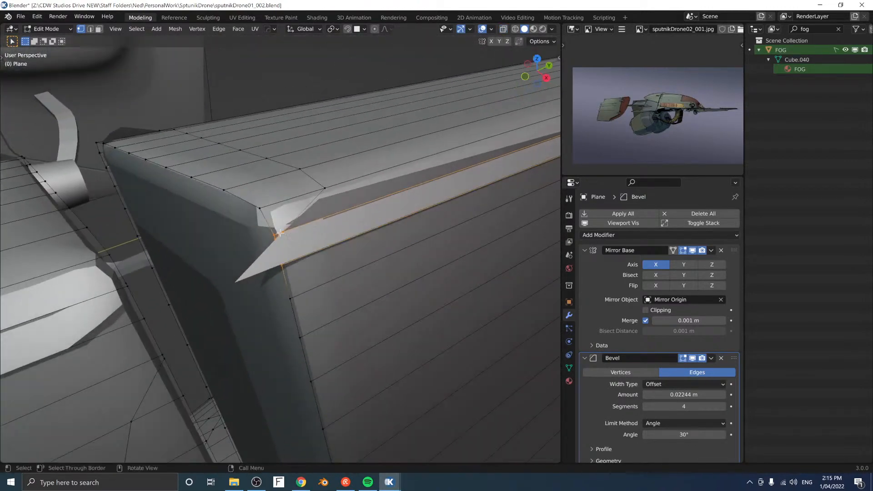
Step: Try to merge the close vertices at the fin's upper corner beside the panel gap, undoing each attempt
{"action": "left_click", "coordinate": [275, 235]}
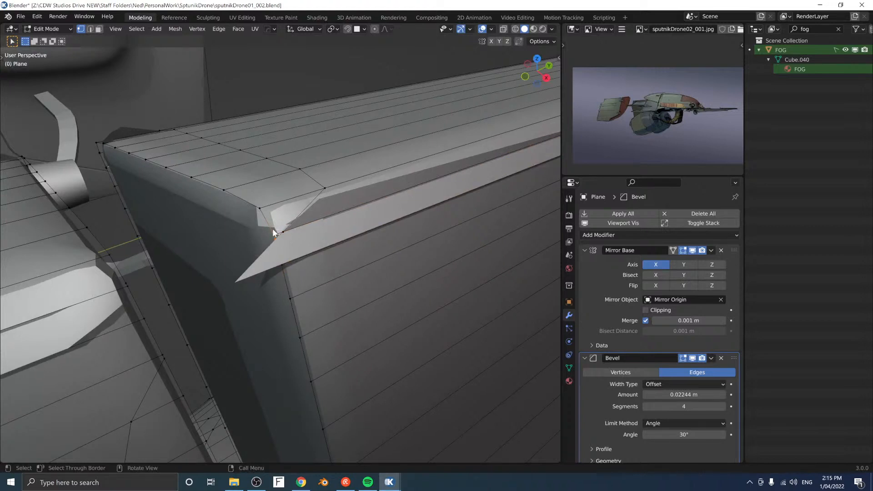
{"action": "key", "text": "m"}
{"action": "left_click", "coordinate": [271, 229]}
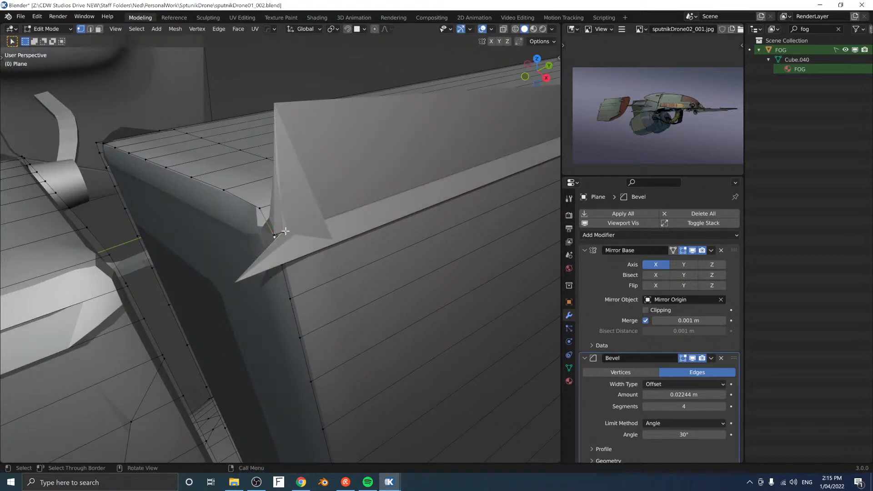
{"action": "key", "text": "ctrl+z"}
{"action": "key", "text": "ctrl+z"}
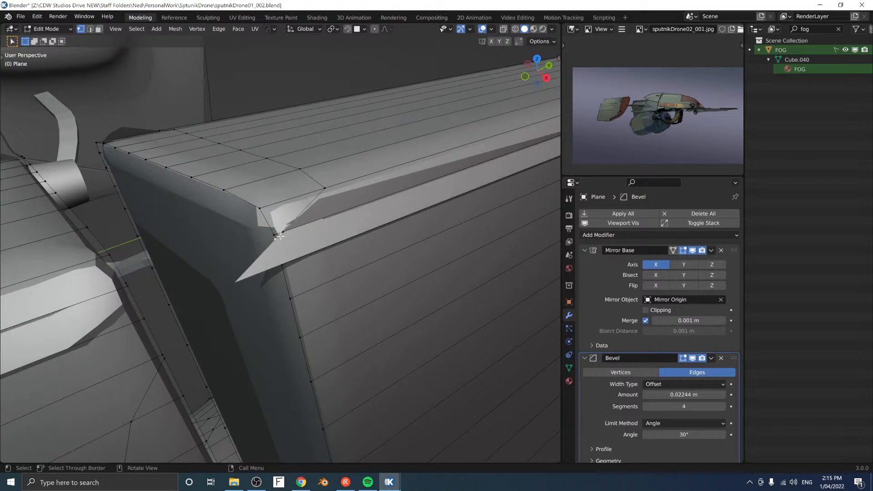
{"action": "key", "text": "m"}
{"action": "left_click", "coordinate": [273, 231]}
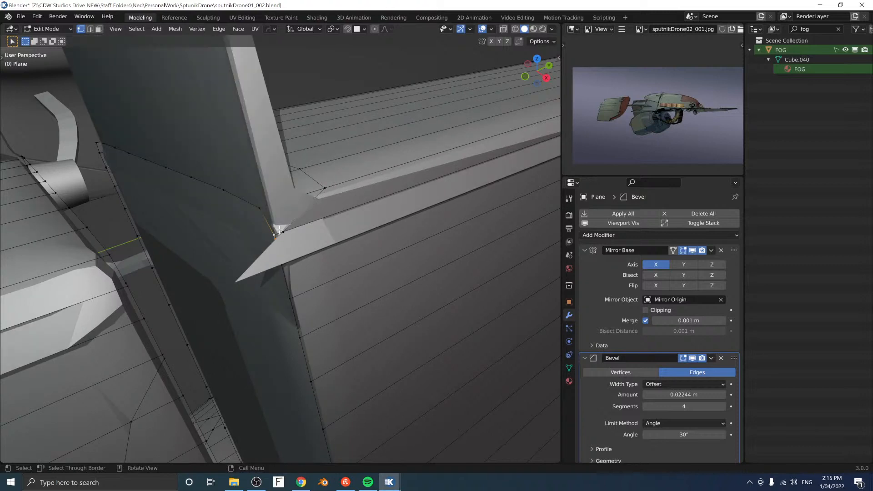
{"action": "key", "text": "ctrl+z"}
Step: Select the fin's whole mesh and run Remove Doubles to clean up overlapping vertices
{"action": "key", "text": "a"}
{"action": "key", "text": "m"}
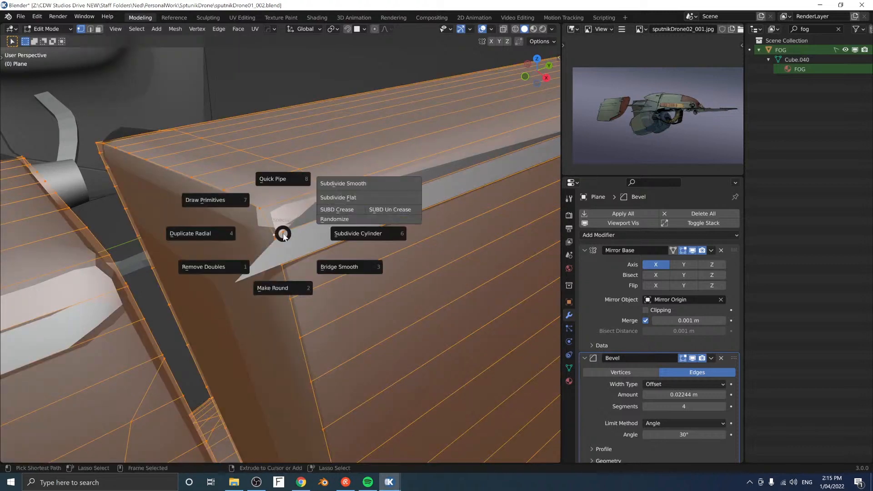
{"action": "left_click", "coordinate": [217, 275]}
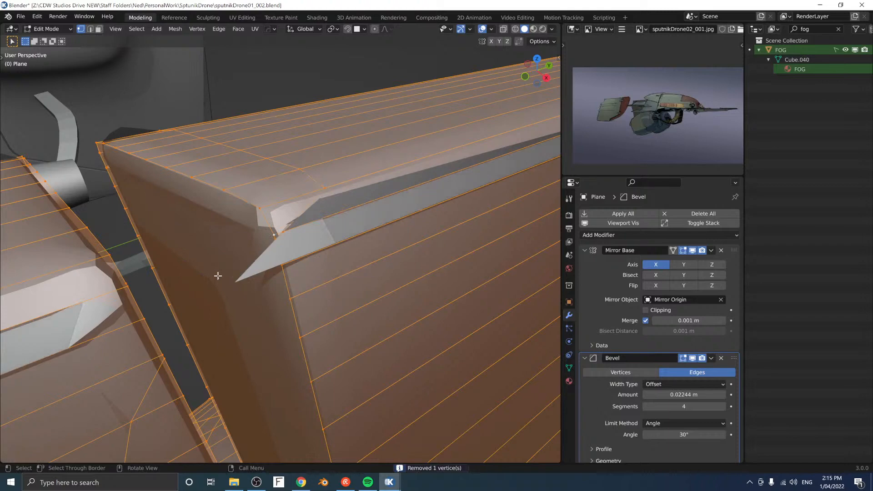
{"action": "left_click", "coordinate": [275, 235]}
{"action": "key", "text": "a"}
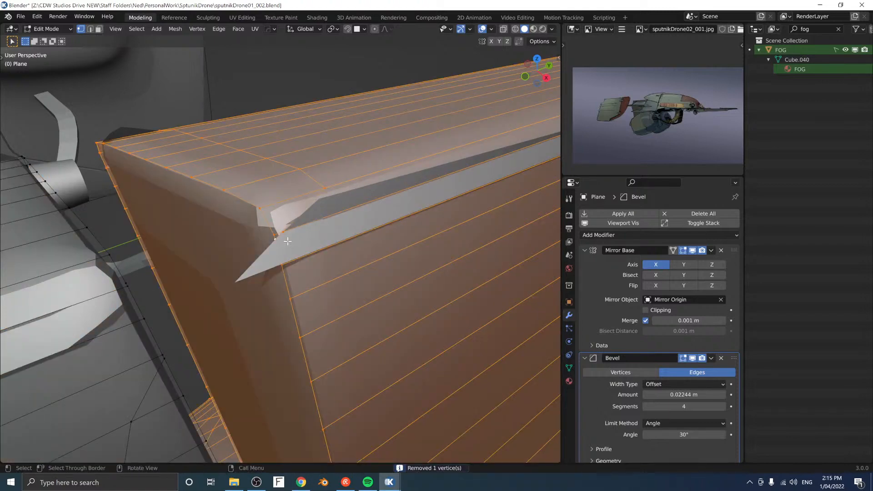
Step: Merge the neighbouring vertices at the fin's upper corner beside the panel gap, using At Last
{"action": "left_click", "coordinate": [272, 233], "text": "alt"}
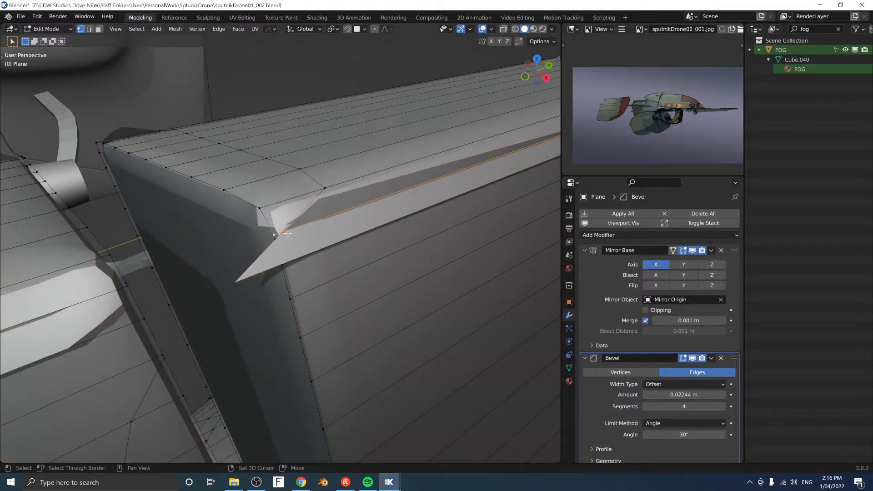
{"action": "key", "text": "m"}
{"action": "key", "text": "Down"}
{"action": "key", "text": "Down"}
{"action": "key", "text": "Down"}
{"action": "key", "text": "Down"}
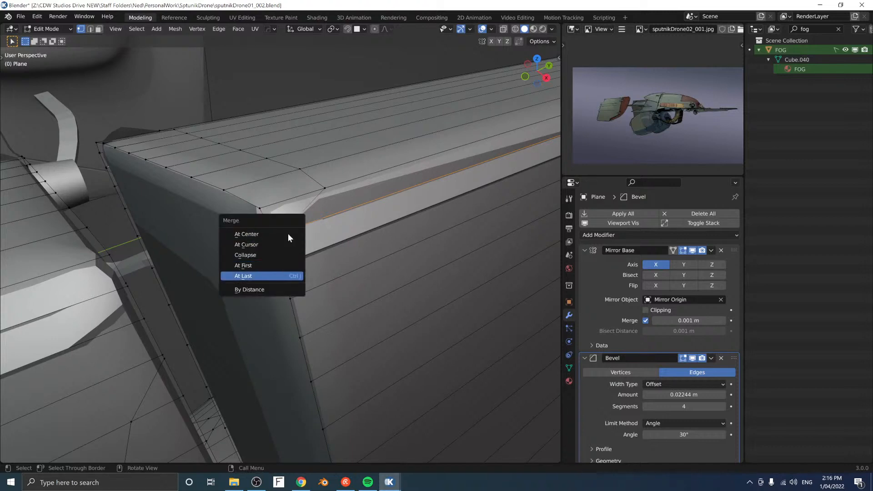
{"action": "key", "text": "Return"}
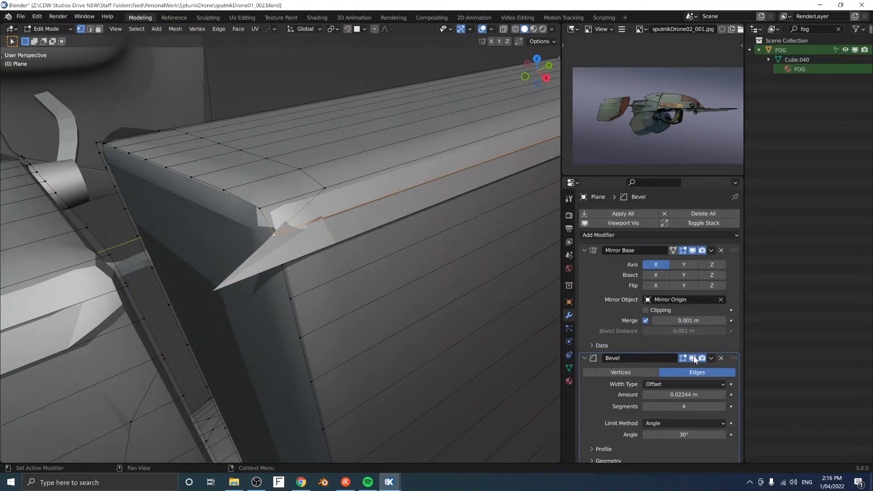
Step: Hide the Bevel modifier in the viewport, inspect the merged corner's vertices and show the modifier again
{"action": "left_click", "coordinate": [693, 358]}
{"action": "left_click", "coordinate": [276, 239]}
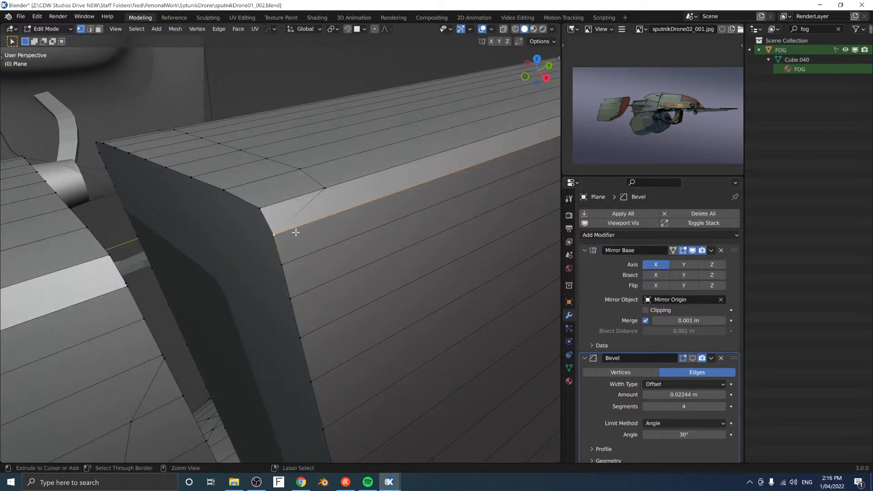
{"action": "mouse_move", "coordinate": [332, 200]}
{"action": "middle_mouse_down"}
{"action": "mouse_move", "coordinate": [253, 203]}
{"action": "mouse_move", "coordinate": [339, 204]}
{"action": "middle_mouse_up"}
{"action": "left_click", "coordinate": [691, 358]}
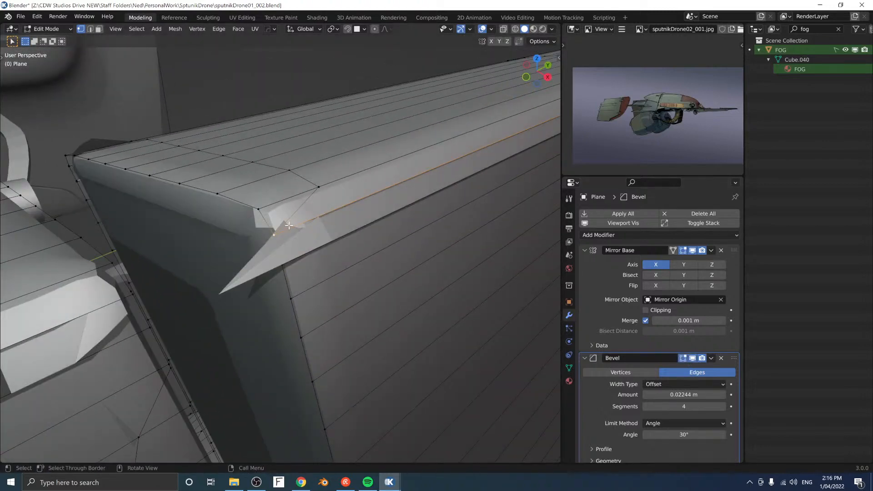
Step: Set the fin's Bevel modifier to an angle limit of 25° and an amount of 0.007522 m
{"action": "middle_click_drag", "start_coordinate": [523, 327], "coordinate": [438, 304]}
{"action": "scroll", "coordinate": [653, 397], "scroll_direction": "down", "scroll_amount": 1}
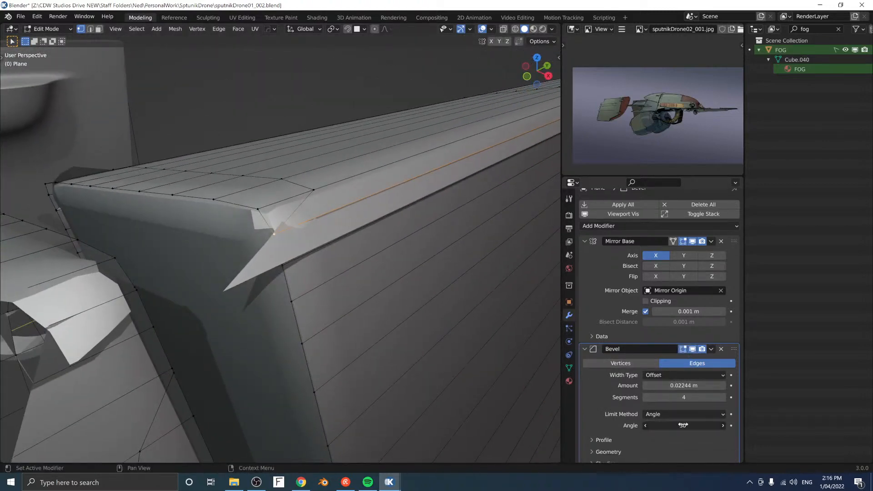
{"action": "left_click_drag", "start_coordinate": [653, 425], "coordinate": [494, 416]}
{"action": "left_click_drag", "start_coordinate": [392, 410], "coordinate": [390, 411]}
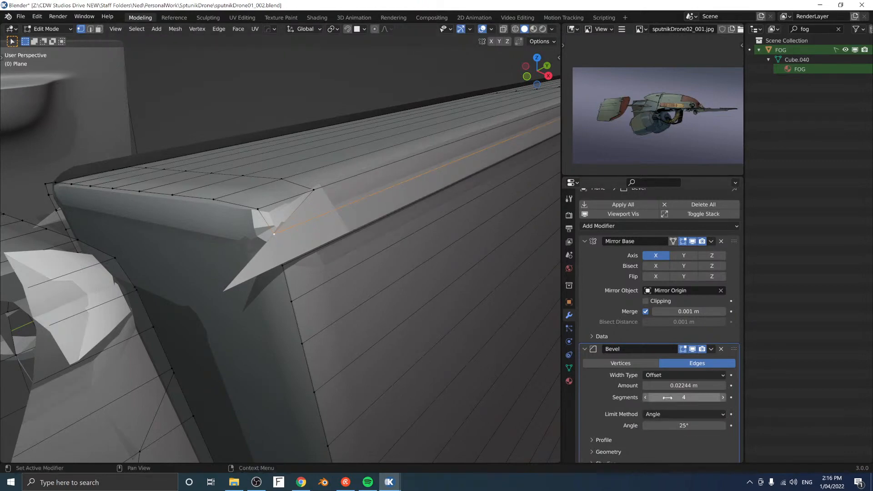
{"action": "left_click_drag", "start_coordinate": [678, 386], "coordinate": [664, 386]}
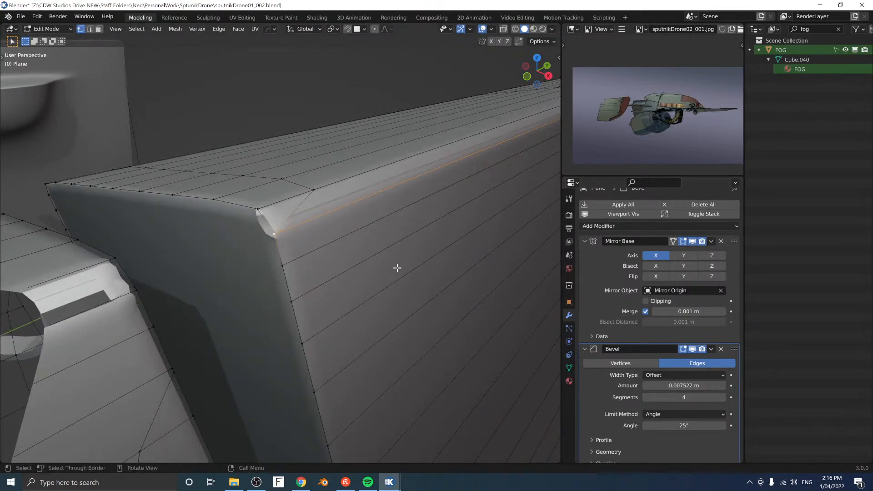
Step: Knife a cut down the fin's side from the upper edge, close to the corner beside the panel gap
{"action": "middle_click_drag", "start_coordinate": [362, 257], "coordinate": [309, 257]}
{"action": "key", "text": "k"}
{"action": "left_click", "coordinate": [321, 224]}
{"action": "left_click", "coordinate": [340, 340]}
{"action": "key", "text": "space"}
Step: Dissolve the extra diagonal edge at the fin's corner, then set the Bevel amount to 0.02512 m in Object Mode
{"action": "key", "text": "2"}
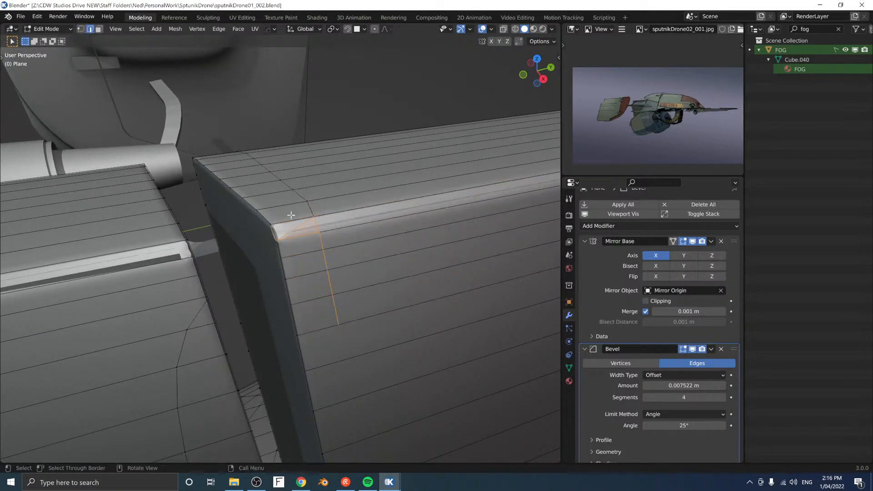
{"action": "left_click", "coordinate": [295, 228]}
{"action": "key", "text": "ctrl+x"}
{"action": "middle_click_drag", "start_coordinate": [306, 222], "coordinate": [362, 268]}
{"action": "key", "text": "Tab"}
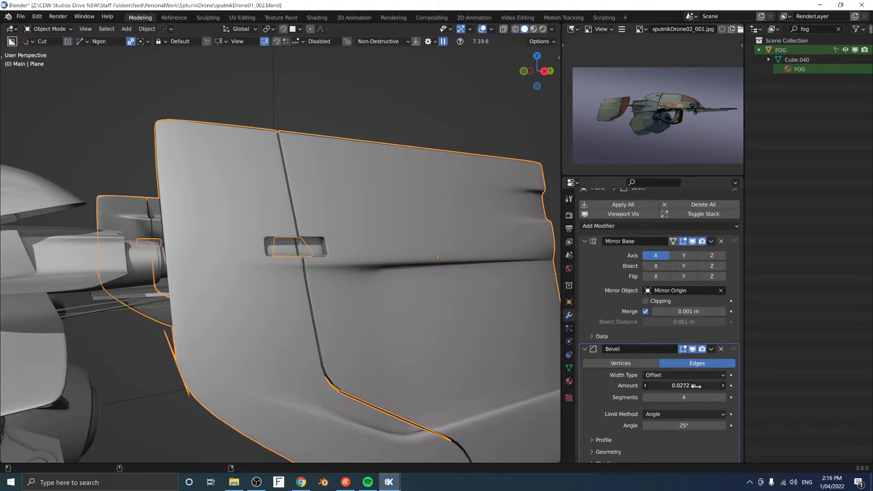
{"action": "middle_click_drag", "start_coordinate": [354, 287], "coordinate": [324, 274]}
Step: Examine the stray geometry and vertices along the fin's curved front lower edge in Edit Mode
{"action": "key", "text": "Tab"}
{"action": "left_click", "coordinate": [218, 189]}
{"action": "middle_click_drag", "start_coordinate": [220, 191], "coordinate": [295, 255]}
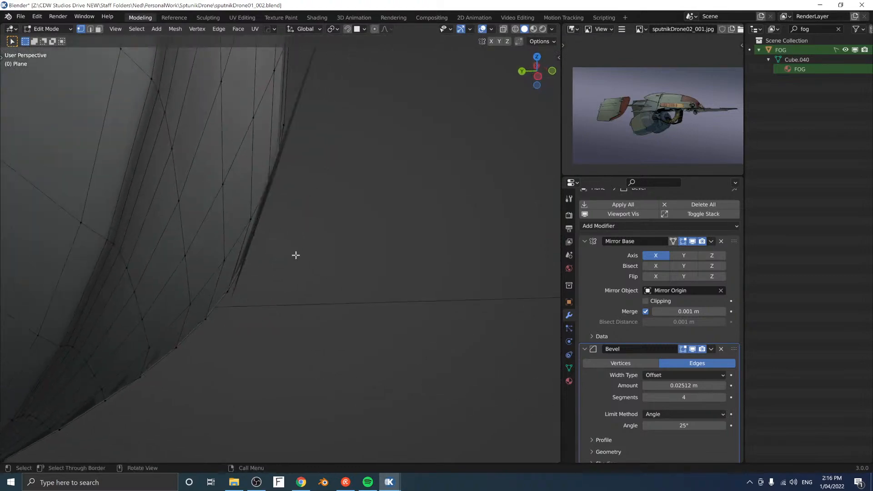
{"action": "left_click_drag", "start_coordinate": [296, 203], "coordinate": [288, 164]}
{"action": "scroll", "coordinate": [303, 155], "scroll_direction": "down", "scroll_amount": 4}
{"action": "scroll", "coordinate": [384, 163], "scroll_direction": "up", "scroll_amount": 4}
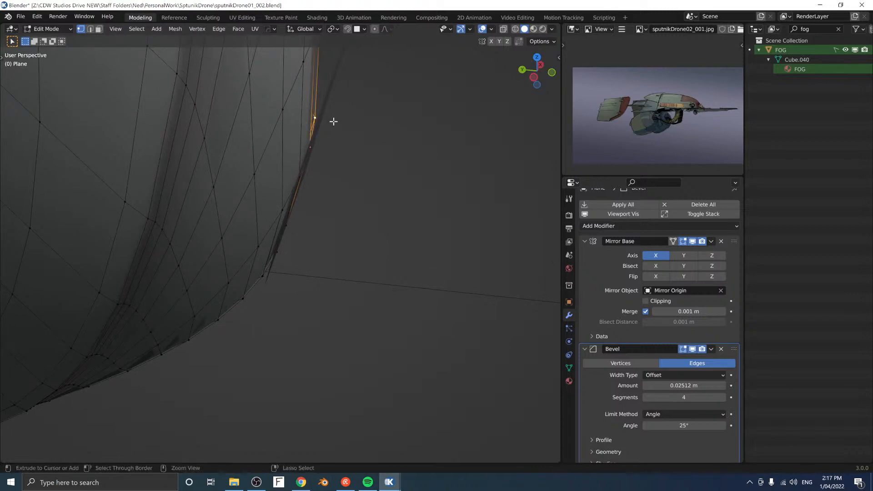
{"action": "key", "text": "ctrl+m"}
{"action": "middle_click_drag", "start_coordinate": [321, 175], "coordinate": [299, 221]}
{"action": "key", "text": "Tab"}
Step: Cut a four-sided notch from the fin's front lower edge with a BoxCutter Ngon cut, then apply the boolean
{"action": "scroll", "coordinate": [298, 217], "scroll_direction": "down", "scroll_amount": 1}
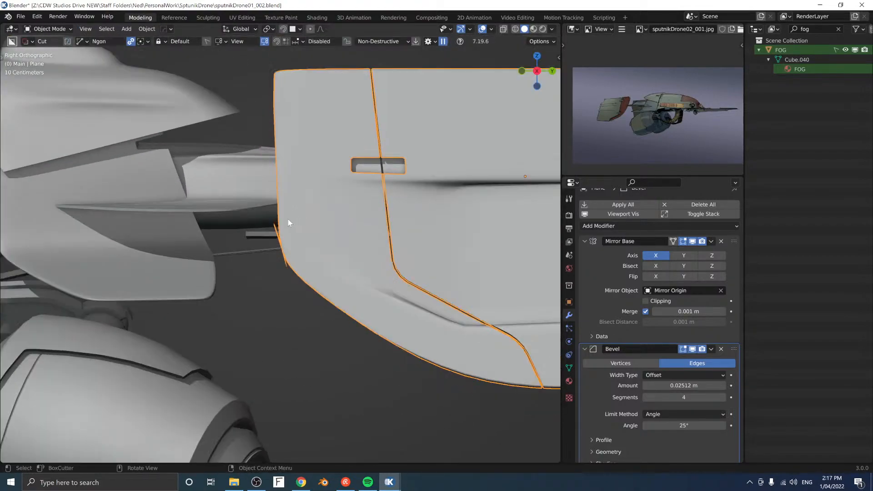
{"action": "left_click", "coordinate": [266, 187]}
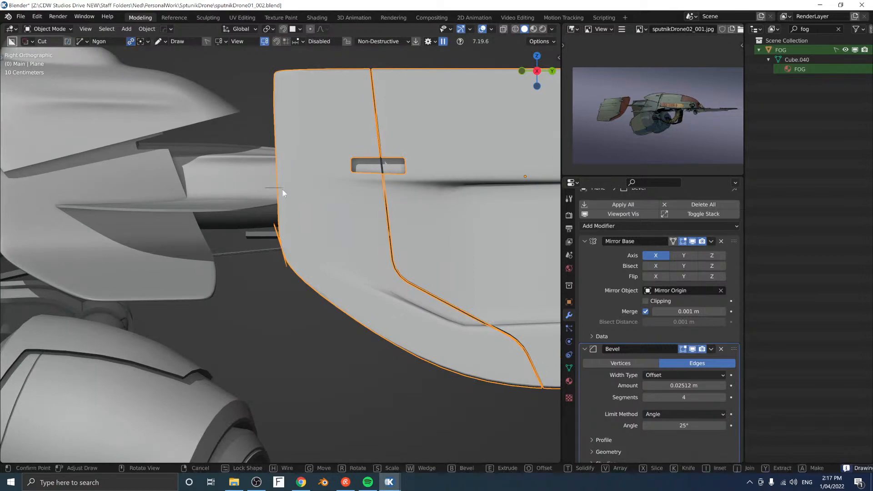
{"action": "left_click", "coordinate": [293, 197]}
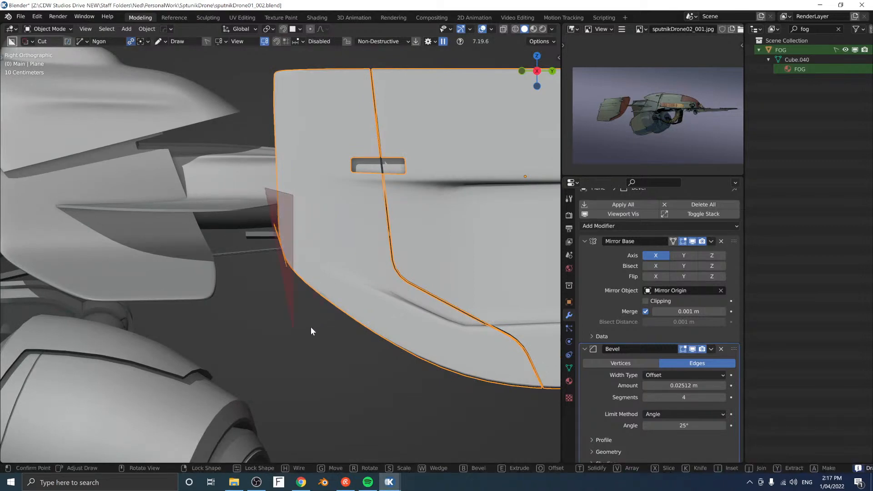
{"action": "left_click", "coordinate": [312, 299]}
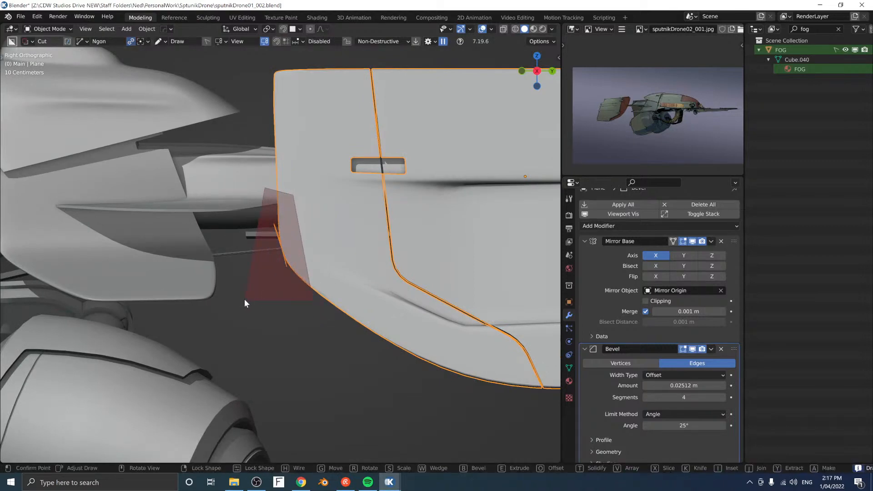
{"action": "key", "text": "space"}
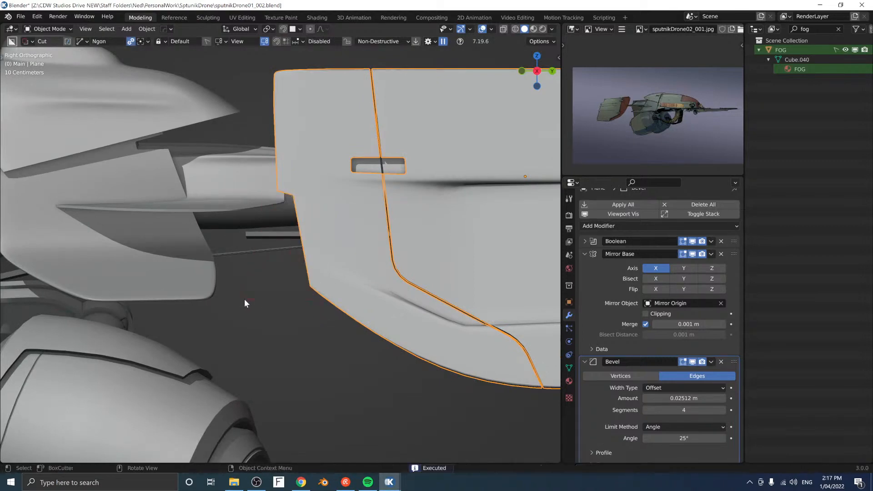
{"action": "left_click", "coordinate": [416, 43]}
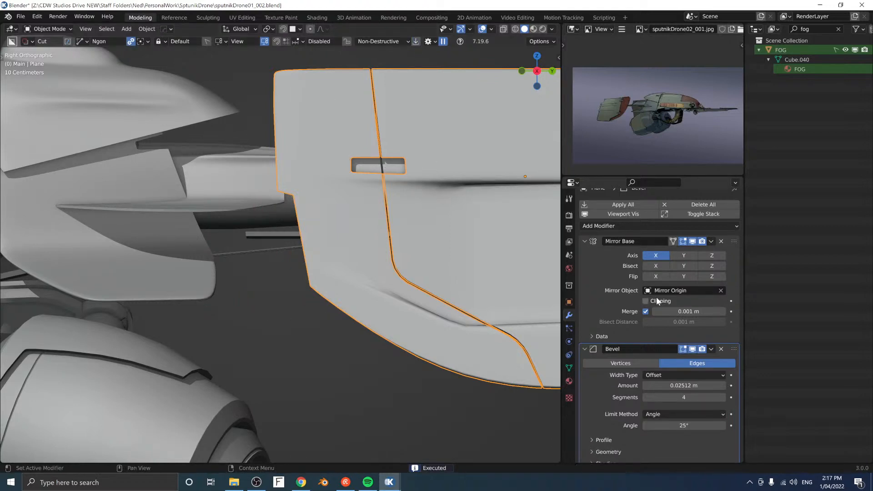
Step: Select the recessed piece in the slot across the panel gap and open it in Edit Mode
{"action": "scroll", "coordinate": [308, 172], "scroll_direction": "down", "scroll_amount": 4}
{"action": "middle_click_drag", "start_coordinate": [308, 173], "coordinate": [216, 225]}
{"action": "scroll", "coordinate": [332, 232], "scroll_direction": "up", "scroll_amount": 4}
{"action": "key", "text": "space"}
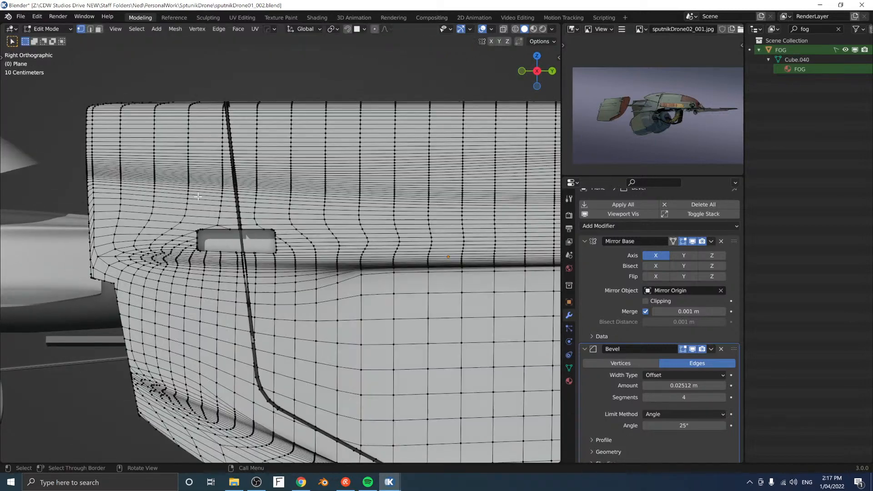
{"action": "key", "text": "space"}
{"action": "key", "text": "shift+a"}
{"action": "key", "text": "ctrl+Tab"}
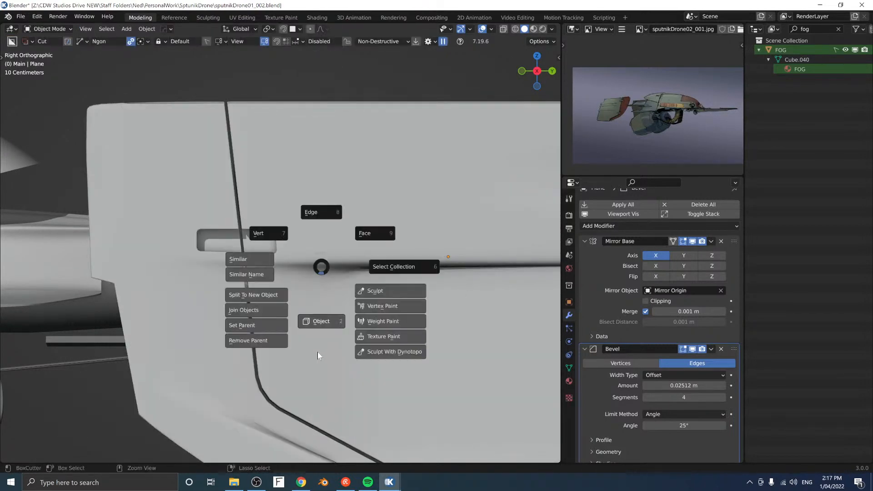
{"action": "left_click", "coordinate": [215, 237]}
{"action": "key", "text": "Tab"}
{"action": "scroll", "coordinate": [216, 236], "scroll_direction": "up", "scroll_amount": 3}
{"action": "middle_click_drag", "start_coordinate": [216, 236], "coordinate": [236, 231]}
{"action": "key", "text": "Tab"}
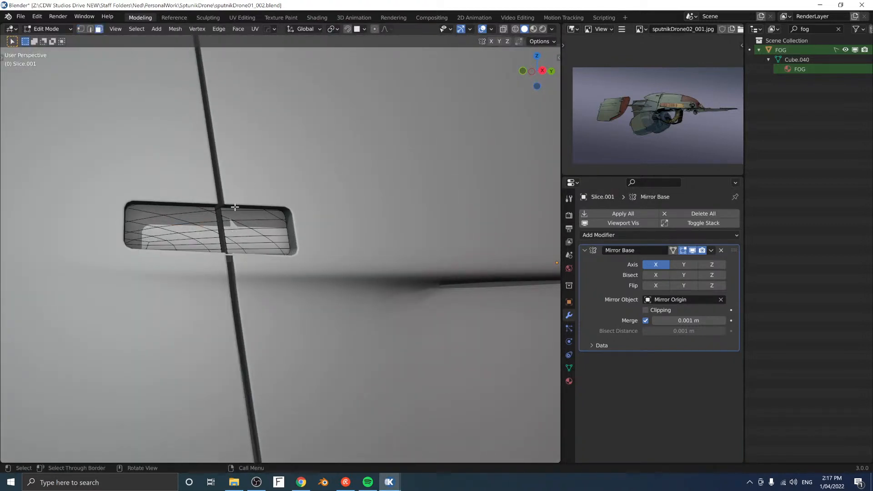
Step: Duplicate one half of the slot's recessed faces and move the copy outward along the X axis
{"action": "left_click", "coordinate": [194, 229]}
{"action": "key", "text": "ctrl+l"}
{"action": "middle_click_drag", "start_coordinate": [305, 200], "coordinate": [370, 219]}
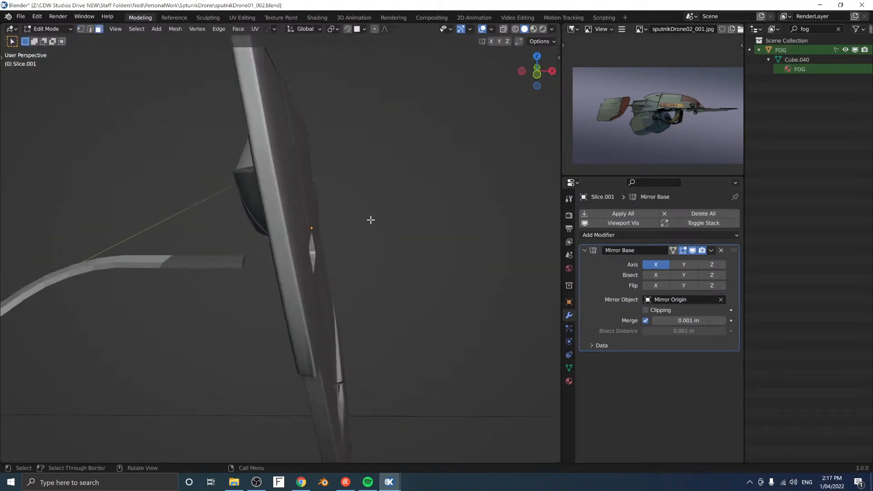
{"action": "key", "text": "shift+d"}
{"action": "key", "text": "x"}
{"action": "left_click", "coordinate": [459, 219]}
{"action": "middle_click_drag", "start_coordinate": [458, 218], "coordinate": [387, 220]}
Step: Select the duplicated linked faces and separate them into their own object
{"action": "key", "text": "ctrl+Tab"}
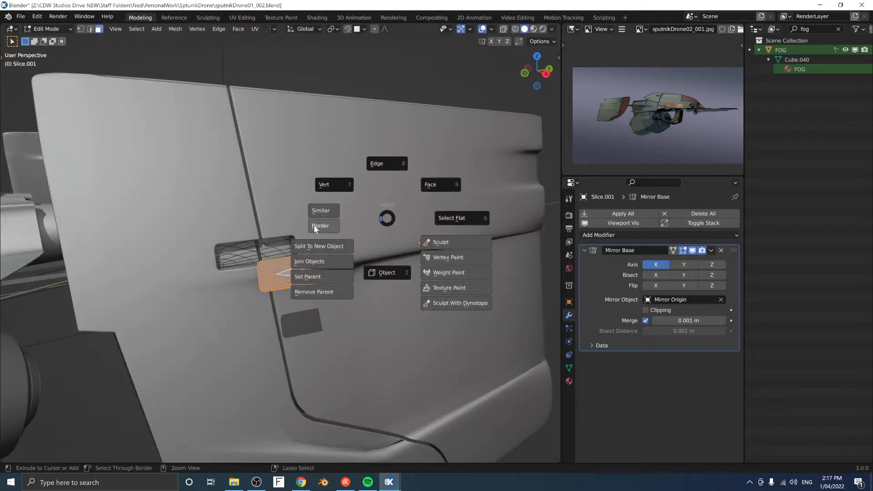
{"action": "key", "text": "8"}
{"action": "key", "text": "a"}
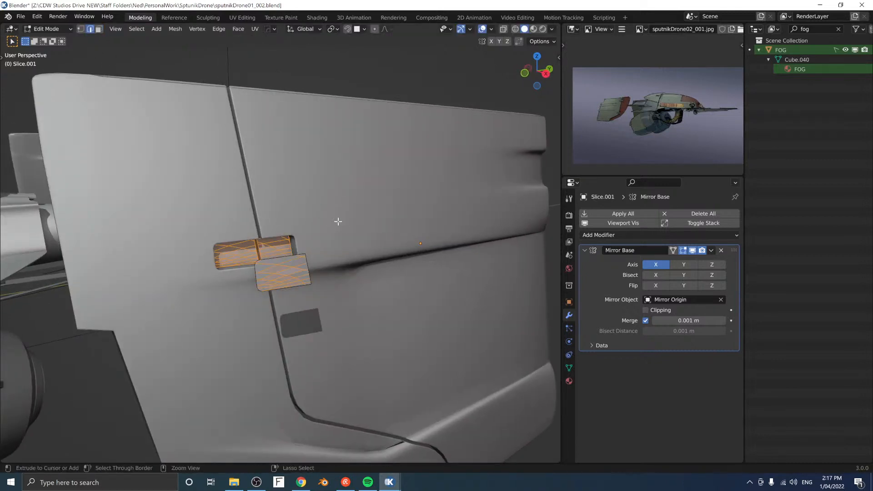
{"action": "key", "text": "ctrl+Tab"}
{"action": "left_click", "coordinate": [385, 195]}
{"action": "left_click", "coordinate": [276, 276]}
{"action": "key", "text": "l"}
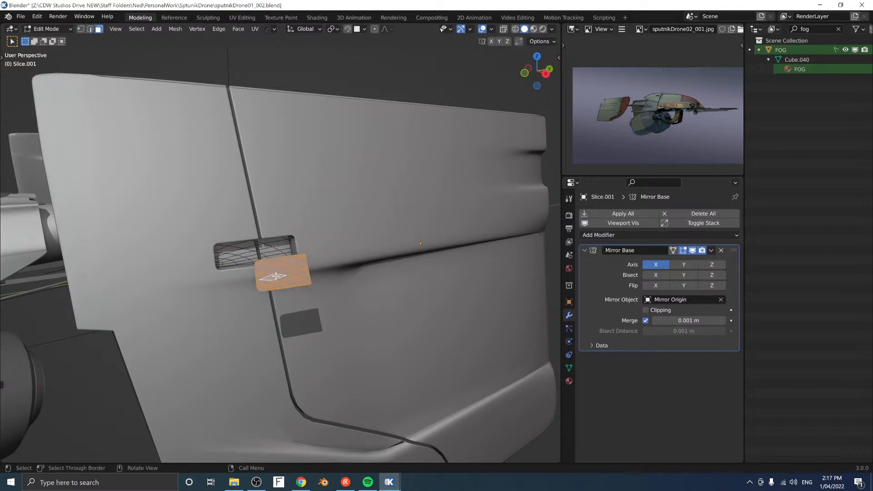
{"action": "key", "text": "p"}
Step: Select the separated piece's border edges and invert the selection to its interior edges
{"action": "middle_click_drag", "start_coordinate": [300, 271], "coordinate": [282, 276]}
{"action": "middle_click_drag", "start_coordinate": [283, 275], "coordinate": [259, 296], "text": "ctrl"}
{"action": "middle_click_drag", "start_coordinate": [259, 295], "coordinate": [316, 236], "text": "shift"}
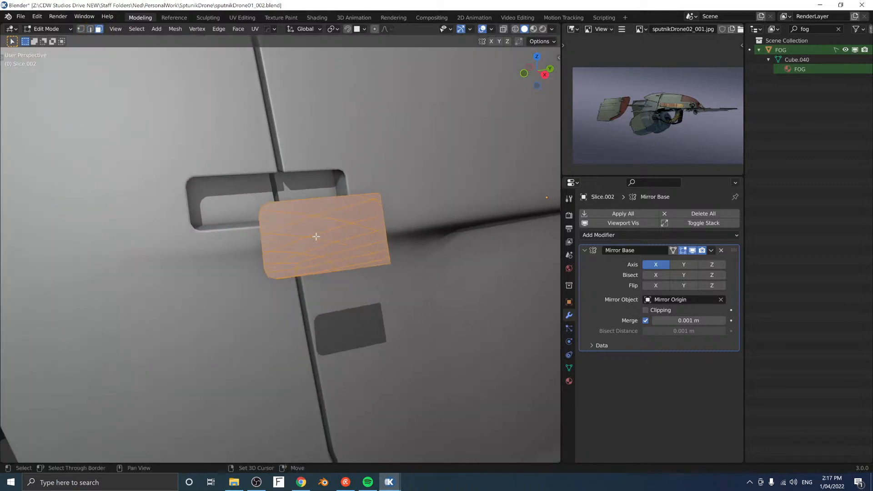
{"action": "key", "text": "ctrl+Tab"}
{"action": "left_click", "coordinate": [299, 278]}
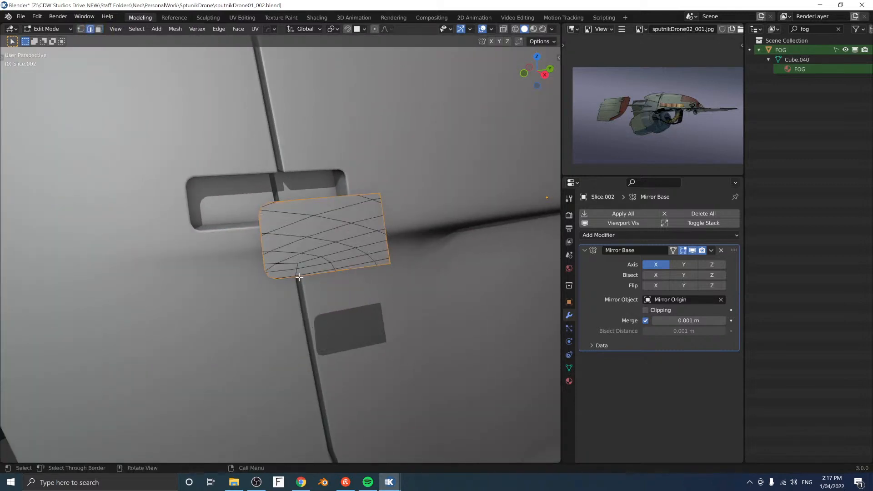
{"action": "key", "text": "a"}
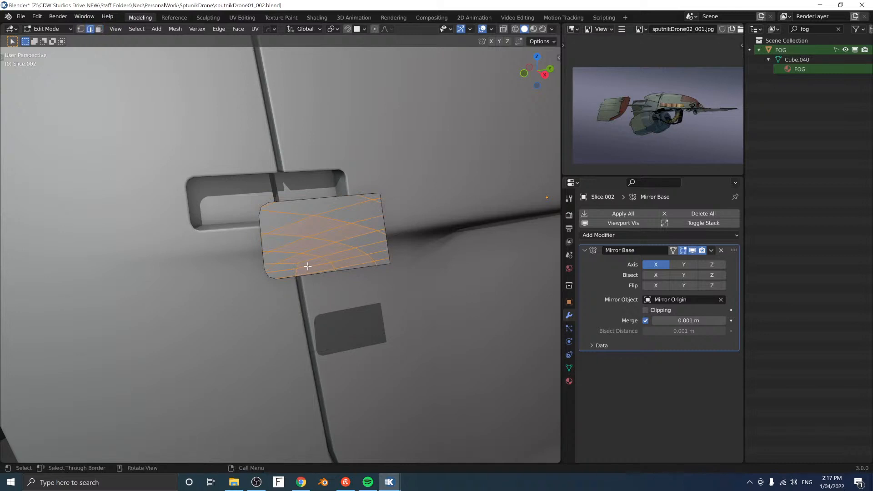
{"action": "key", "text": "ctrl+Tab"}
{"action": "left_click", "coordinate": [360, 227]}
{"action": "key", "text": "x"}
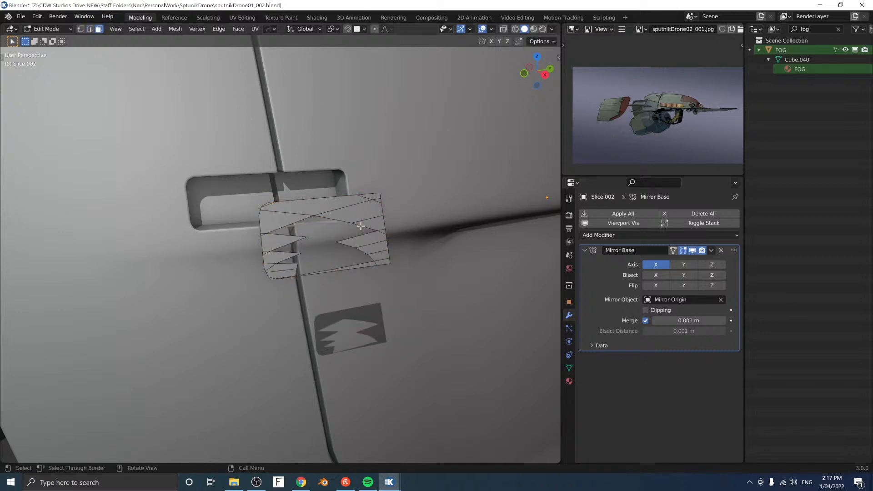
{"action": "key", "text": "ctrl+z"}
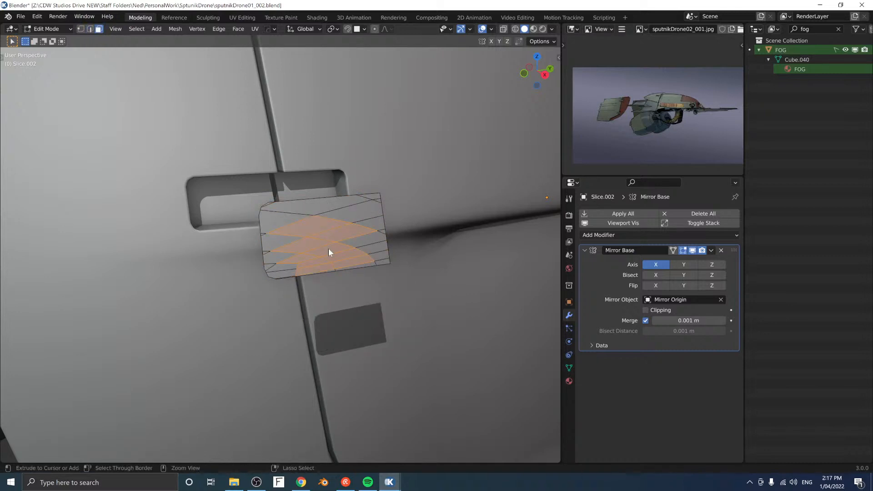
Step: Delete the separated piece's interior edges, keeping its boundary outline
{"action": "key", "text": "ctrl+Tab"}
{"action": "left_click", "coordinate": [331, 293]}
{"action": "key", "text": "x"}
{"action": "middle_click_drag", "start_coordinate": [303, 213], "coordinate": [354, 252]}
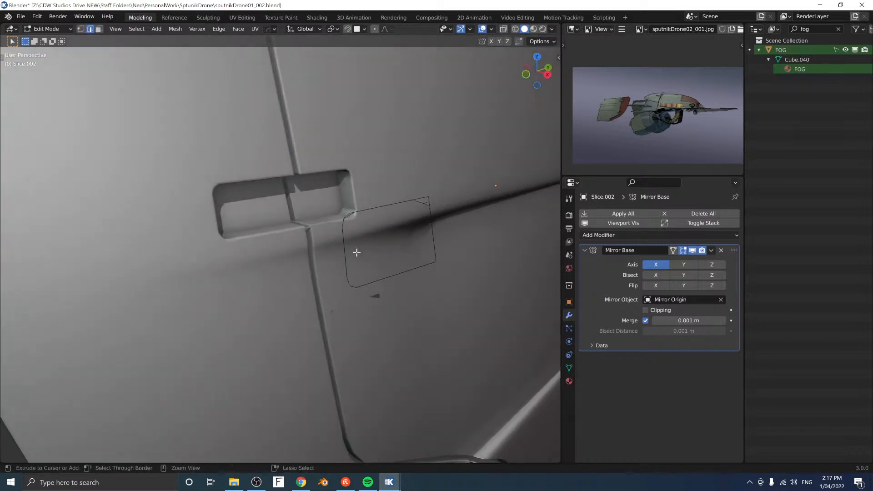
Step: Clean up the leftover sliver geometry at the outline's corners, leaving a single boundary loop
{"action": "key", "text": "1"}
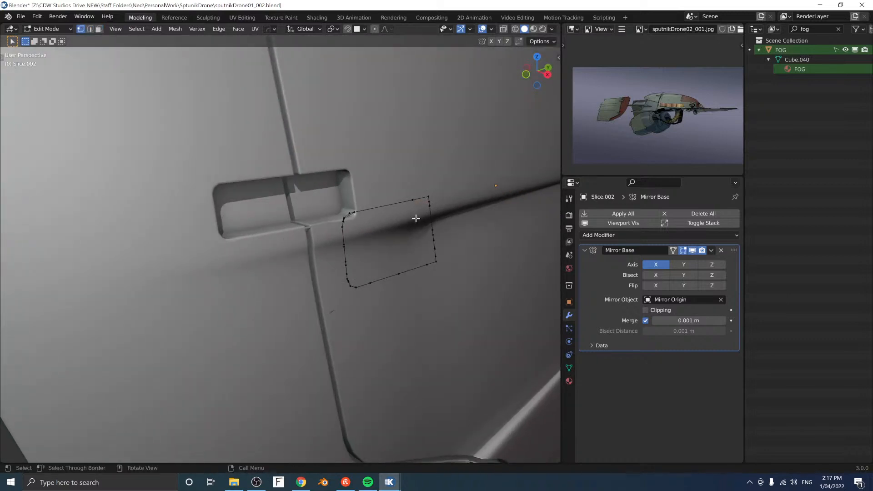
{"action": "middle_click_drag", "start_coordinate": [369, 218], "coordinate": [363, 221]}
{"action": "scroll", "coordinate": [335, 242], "scroll_direction": "up", "scroll_amount": 3}
{"action": "key", "text": "Tab"}
{"action": "left_click", "coordinate": [334, 290]}
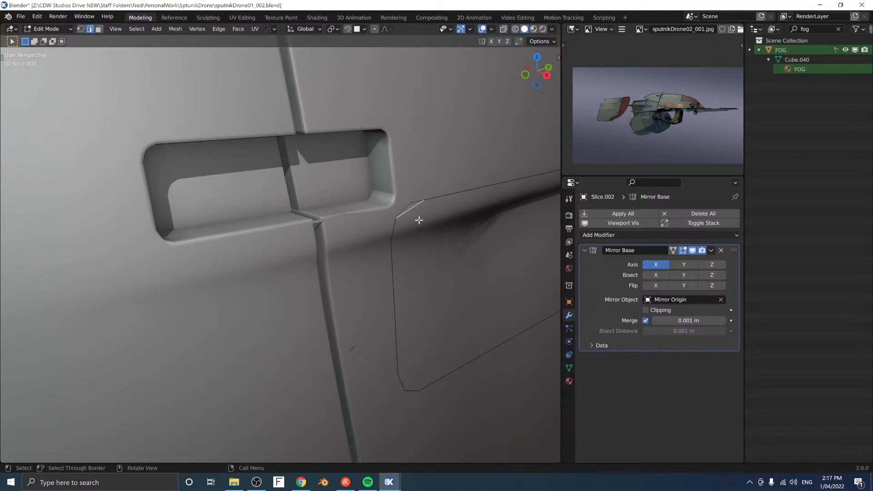
{"action": "middle_click_drag", "start_coordinate": [418, 220], "coordinate": [404, 214]}
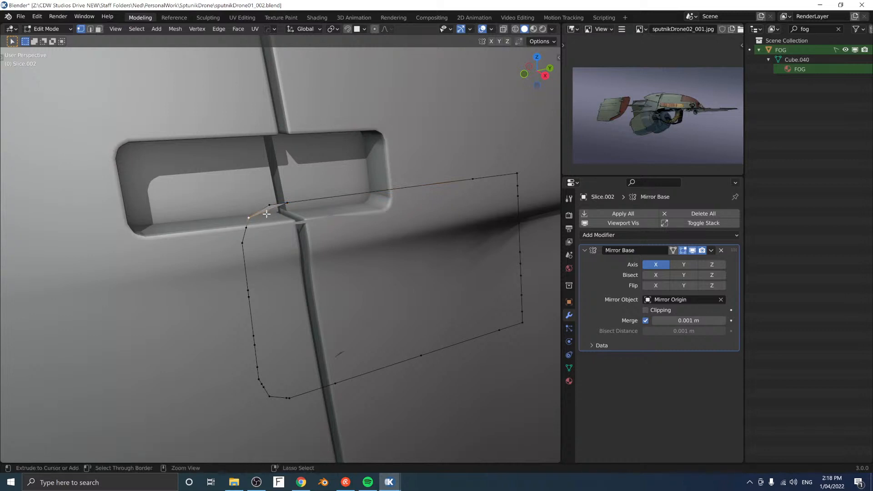
{"action": "left_click", "coordinate": [293, 202]}
Step: Fill the outline with one face and extrude it along its normals into a thick block
{"action": "left_click", "coordinate": [276, 203], "text": "alt"}
{"action": "scroll", "coordinate": [275, 202], "scroll_direction": "down", "scroll_amount": 3}
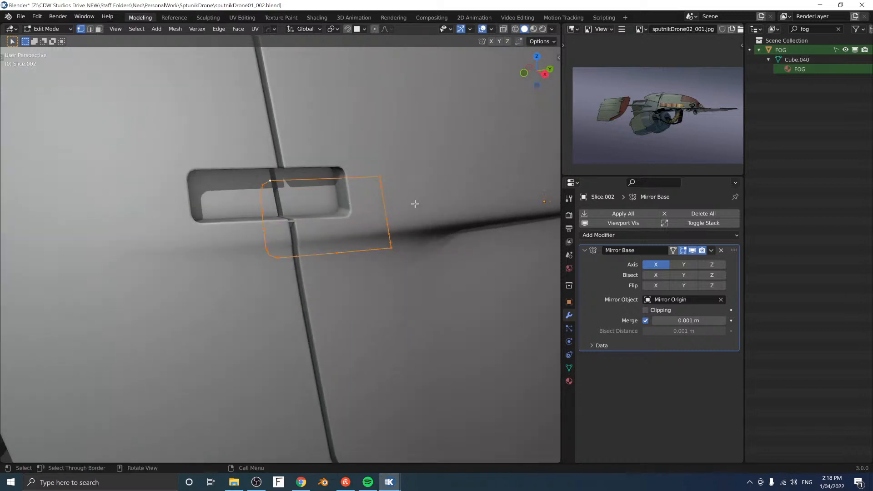
{"action": "key", "text": "f"}
{"action": "middle_click_drag", "start_coordinate": [384, 202], "coordinate": [415, 205]}
{"action": "key", "text": "alt+e"}
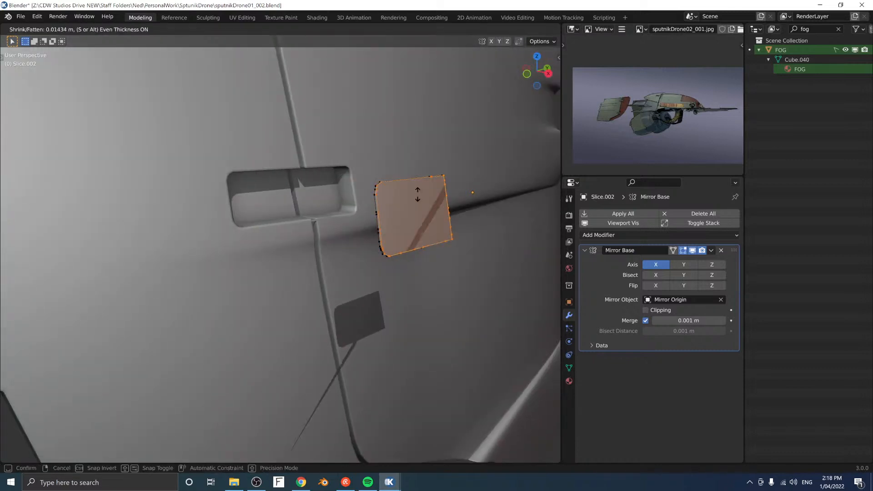
{"action": "left_click", "coordinate": [426, 136]}
{"action": "key", "text": "alt+a"}
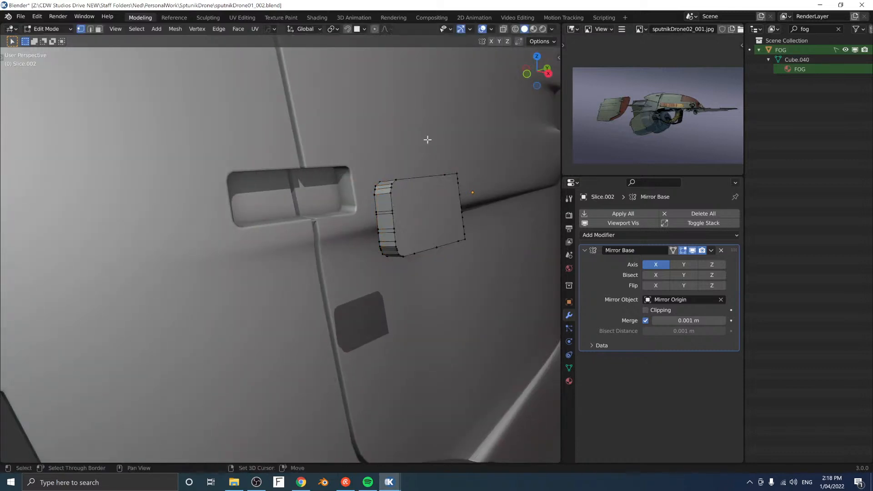
Step: Cut an angled groove into the block's outer side from the end-on view with a BoxCutter Ngon cut
{"action": "middle_click_drag", "start_coordinate": [429, 141], "coordinate": [402, 215]}
{"action": "key", "text": "a"}
{"action": "scroll", "coordinate": [409, 199], "scroll_direction": "down", "scroll_amount": 3}
{"action": "key", "text": "Tab"}
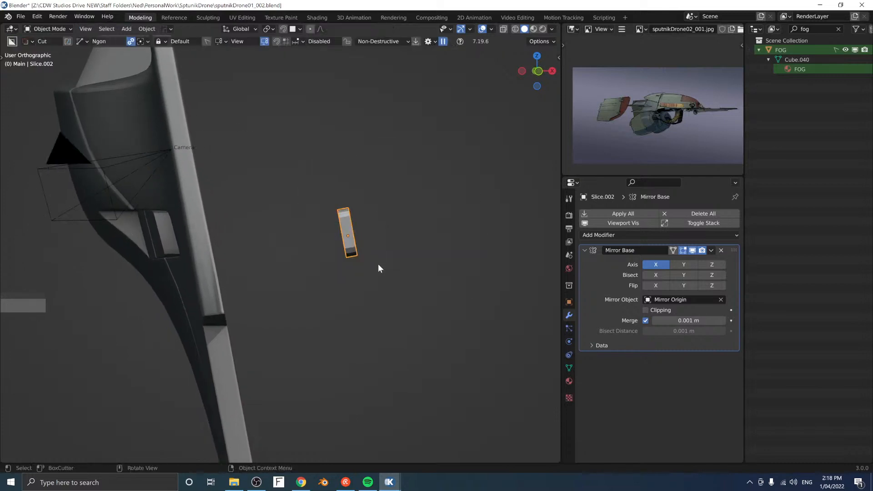
{"action": "left_click", "coordinate": [353, 216]}
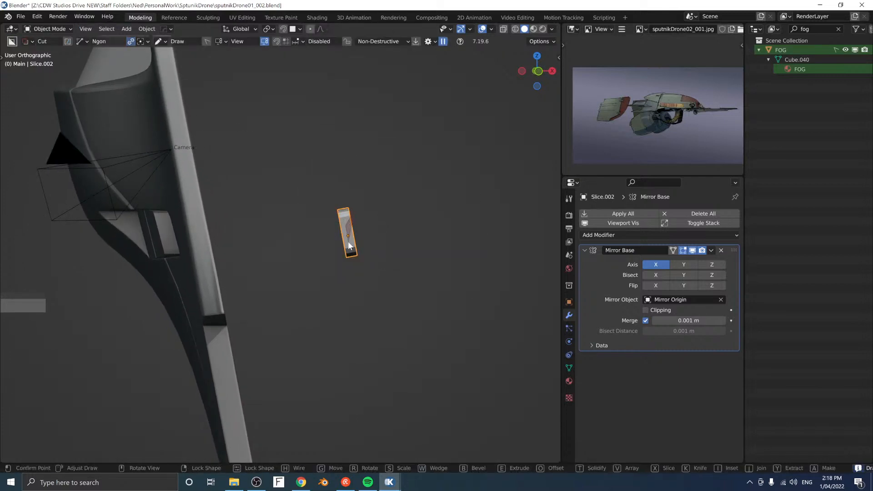
{"action": "key", "text": "space"}
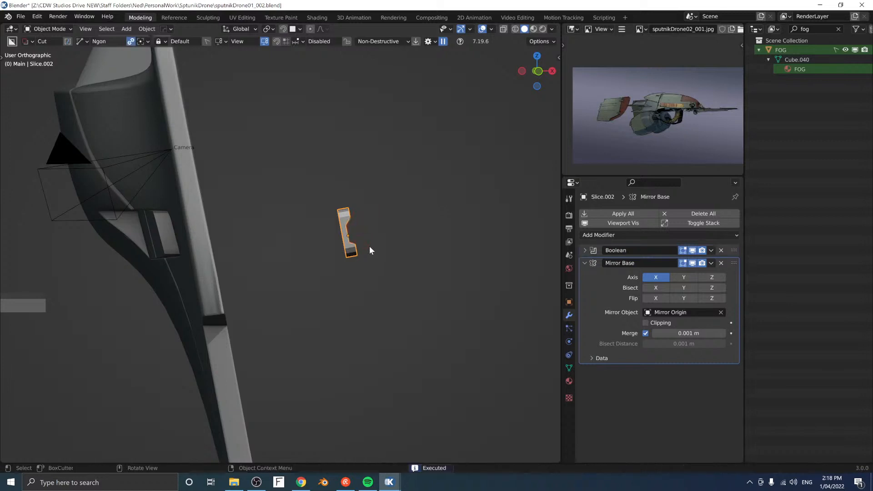
{"action": "left_click", "coordinate": [396, 221]}
{"action": "middle_click_drag", "start_coordinate": [397, 220], "coordinate": [320, 212]}
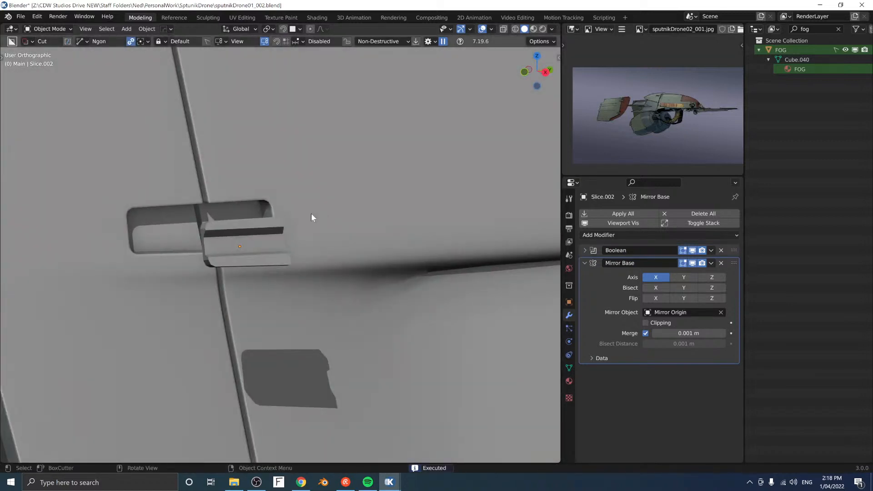
{"action": "middle_click_drag", "start_coordinate": [251, 195], "coordinate": [242, 231]}
{"action": "scroll", "coordinate": [228, 219], "scroll_direction": "up", "scroll_amount": 4}
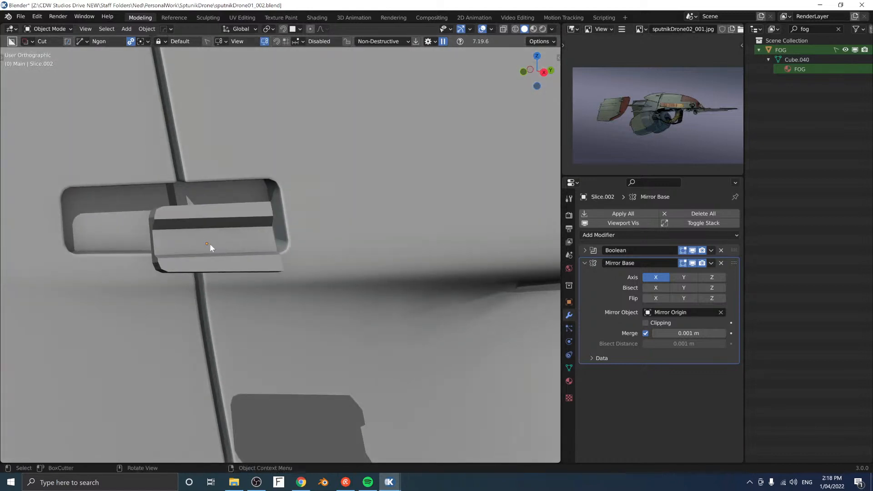
{"action": "key", "text": "shift+a"}
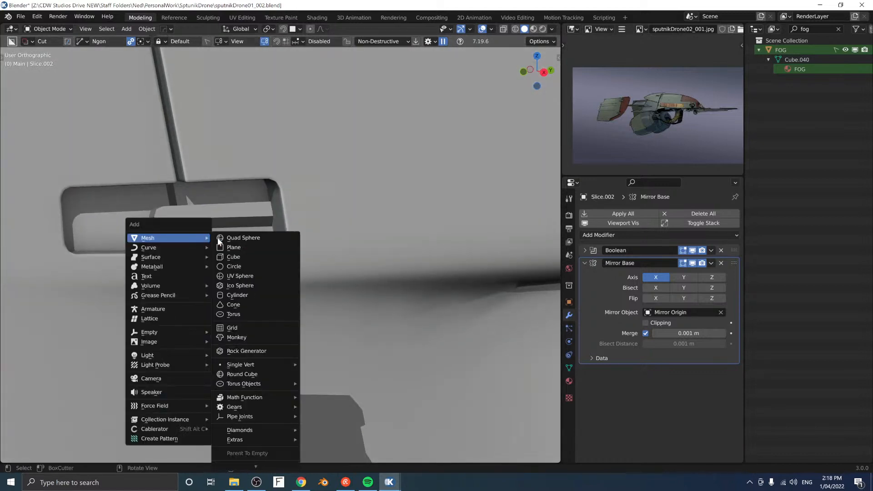
{"action": "left_click", "coordinate": [246, 266]}
{"action": "key", "text": "ctrl+z"}
Step: Add a cylinder mesh and scale it down to a small size relative to the grooved block
{"action": "key", "text": "shift+a"}
{"action": "mouse_move", "coordinate": [236, 260]}
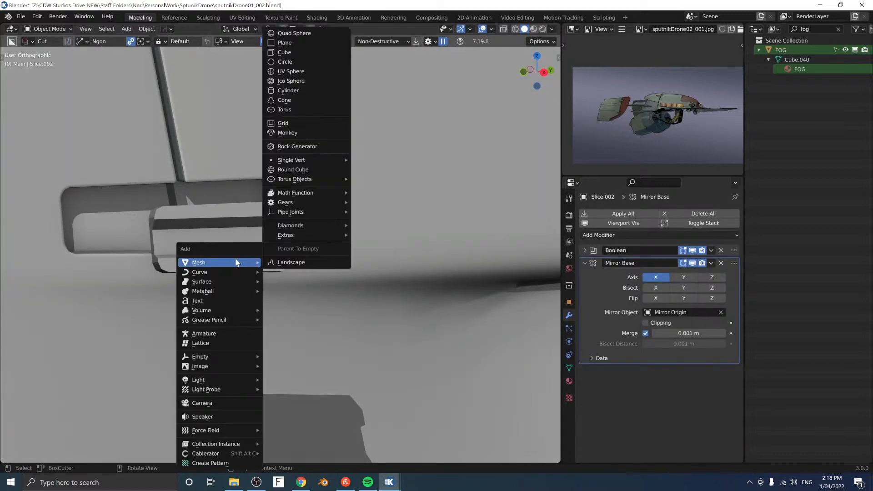
{"action": "left_click", "coordinate": [288, 90]}
{"action": "key", "text": "s"}
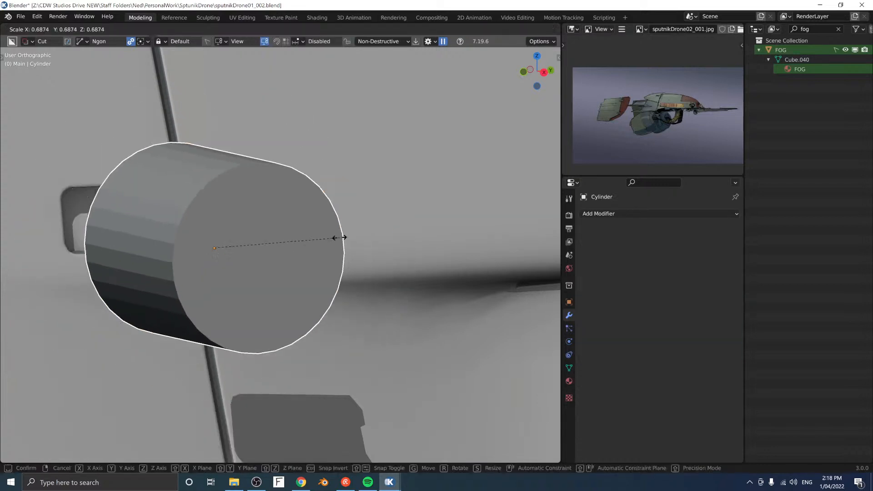
{"action": "left_click", "coordinate": [233, 242]}
{"action": "key", "text": "alt+g"}
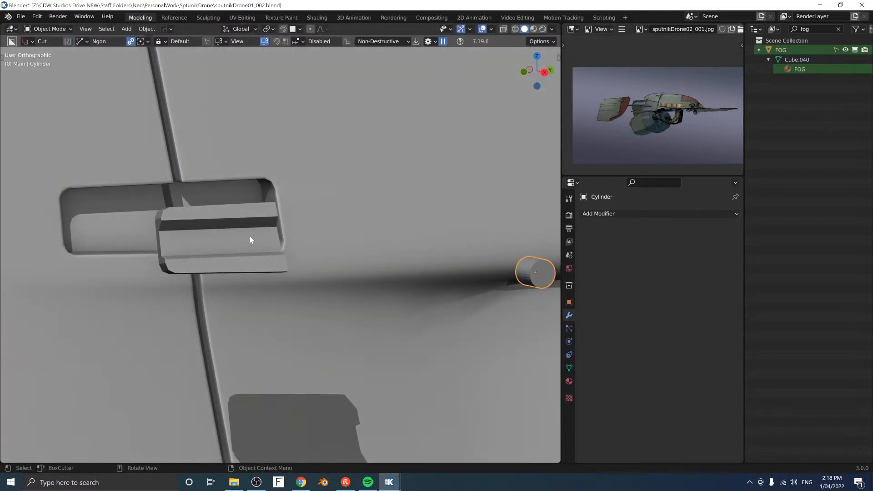
{"action": "key", "text": "KP_5"}
{"action": "scroll", "coordinate": [249, 235], "scroll_direction": "down", "scroll_amount": 3}
{"action": "key", "text": "g"}
{"action": "left_click", "coordinate": [227, 247], "text": "ctrl"}
{"action": "middle_click_drag", "start_coordinate": [227, 247], "coordinate": [251, 251]}
{"action": "key", "text": "ctrl+z"}
Step: Move the small cylinder onto the grooved block's outer face with face snapping and rotate it 90° about Y
{"action": "left_click", "coordinate": [302, 41]}
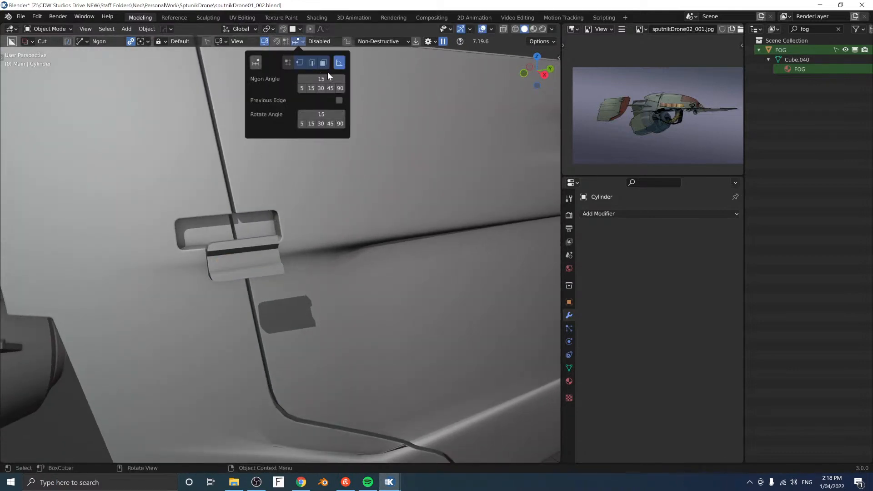
{"action": "left_click", "coordinate": [298, 29]}
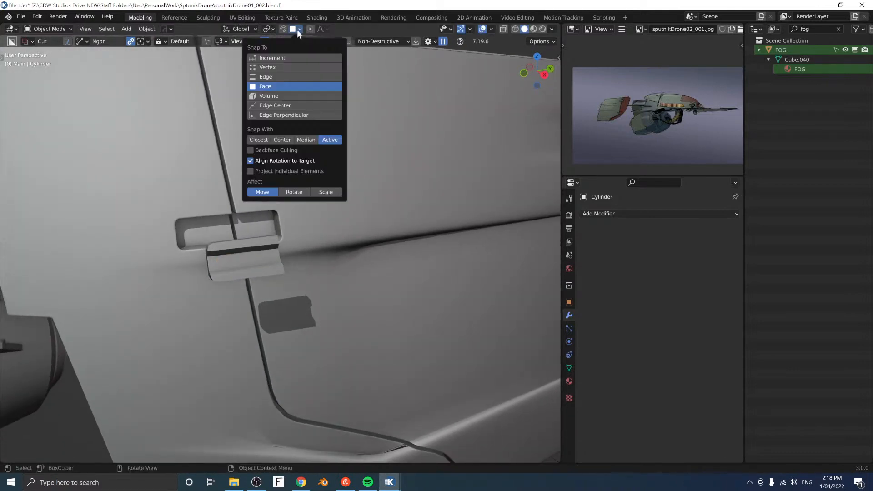
{"action": "key", "text": "g"}
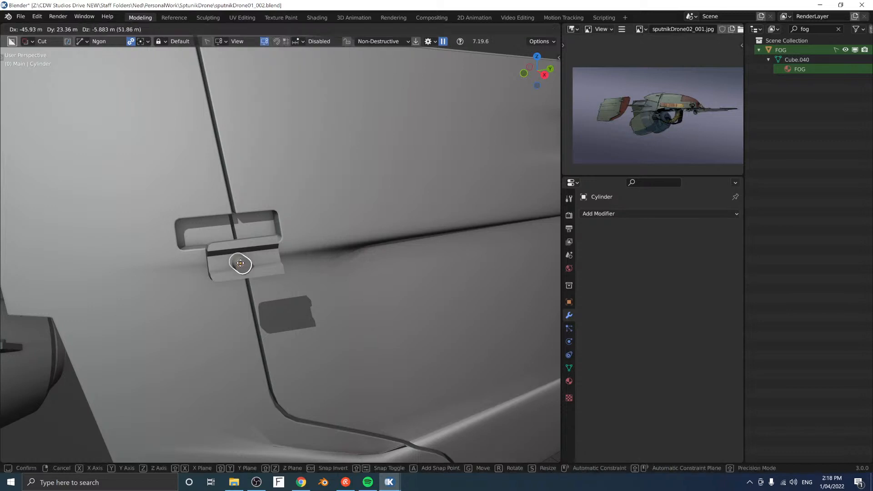
{"action": "left_click", "coordinate": [240, 264], "text": "ctrl"}
{"action": "type", "text": "ry90"}
{"action": "key", "text": "Return"}
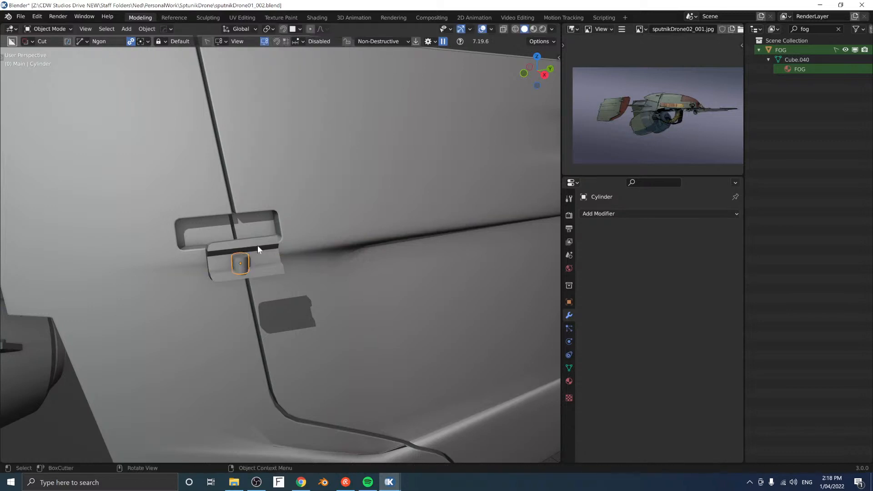
Step: Stretch the cylinder along Z and tilt it about Y so that it spans the block's groove
{"action": "key", "text": "s"}
{"action": "key", "text": "z"}
{"action": "left_click", "coordinate": [342, 228]}
{"action": "key", "text": "r"}
{"action": "key", "text": "y"}
{"action": "left_click", "coordinate": [318, 209]}
{"action": "middle_click_drag", "start_coordinate": [282, 235], "coordinate": [276, 237]}
{"action": "key", "text": "KP_Decimal"}
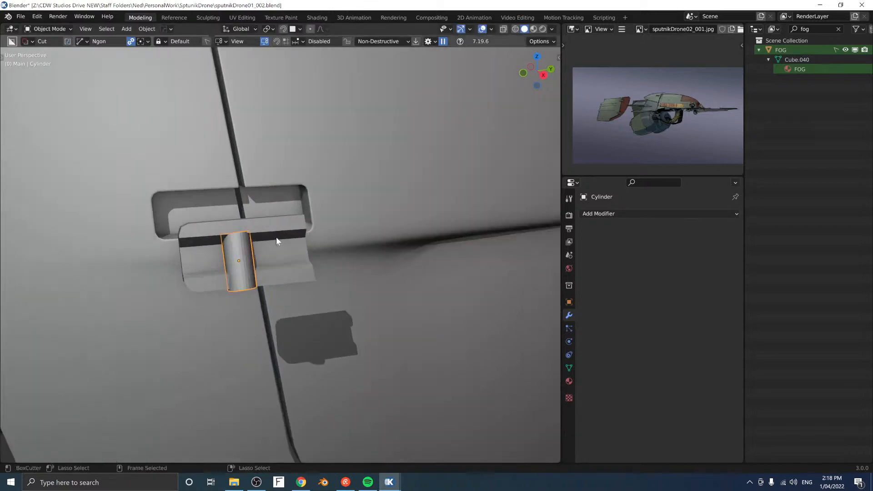
Step: Move the cylinder toward one end of the grooved block and fine-tune its tilt about Y
{"action": "scroll", "coordinate": [274, 239], "scroll_direction": "down", "scroll_amount": 4}
{"action": "scroll", "coordinate": [274, 239], "scroll_direction": "down", "scroll_amount": 3}
{"action": "key", "text": "g"}
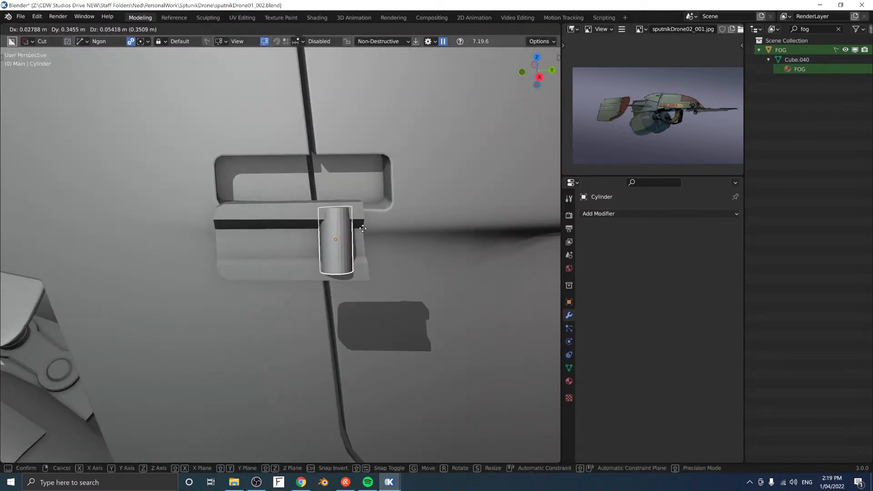
{"action": "left_click", "coordinate": [362, 228]}
{"action": "middle_click_drag", "start_coordinate": [362, 228], "coordinate": [332, 225]}
{"action": "middle_click_drag", "start_coordinate": [300, 207], "coordinate": [335, 212]}
{"action": "key", "text": "r"}
{"action": "key", "text": "y"}
{"action": "left_click", "coordinate": [356, 203]}
Step: Bevel the edge loops at both ends of the cylinder
{"action": "key", "text": "Tab"}
{"action": "left_click", "coordinate": [334, 219], "text": "alt"}
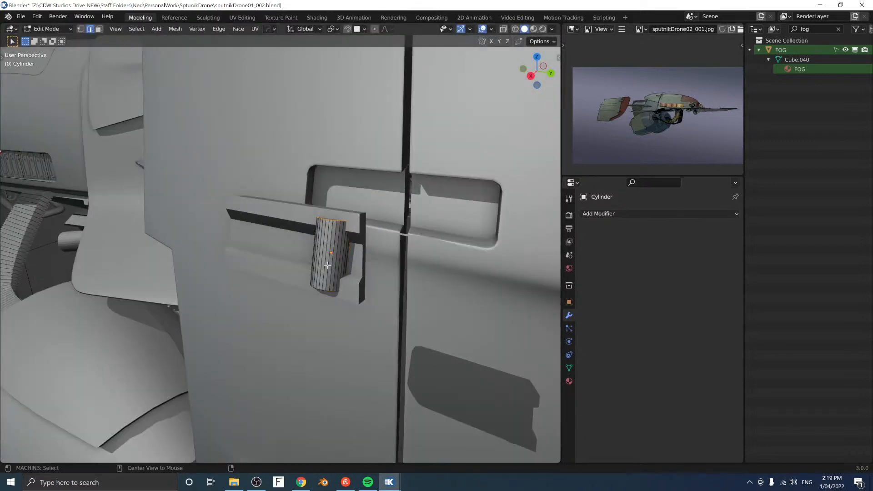
{"action": "left_click", "coordinate": [324, 290], "text": "alt"}
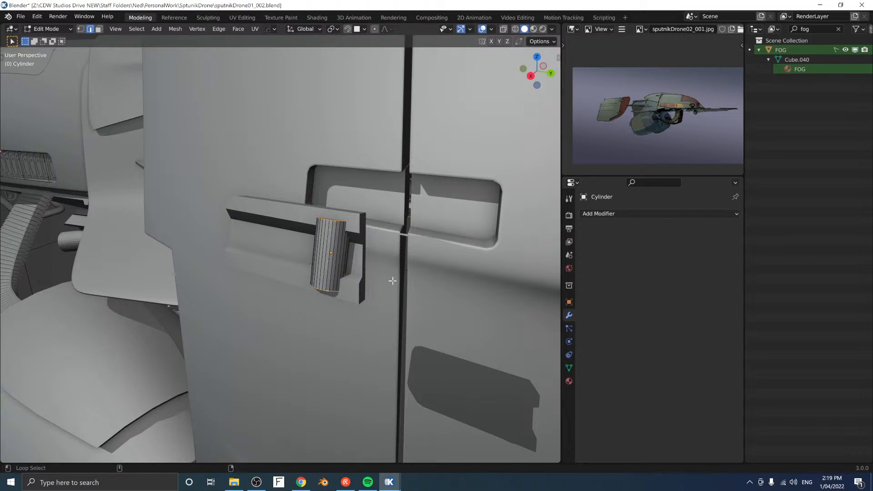
{"action": "key", "text": "ctrl+b"}
{"action": "left_click", "coordinate": [411, 274]}
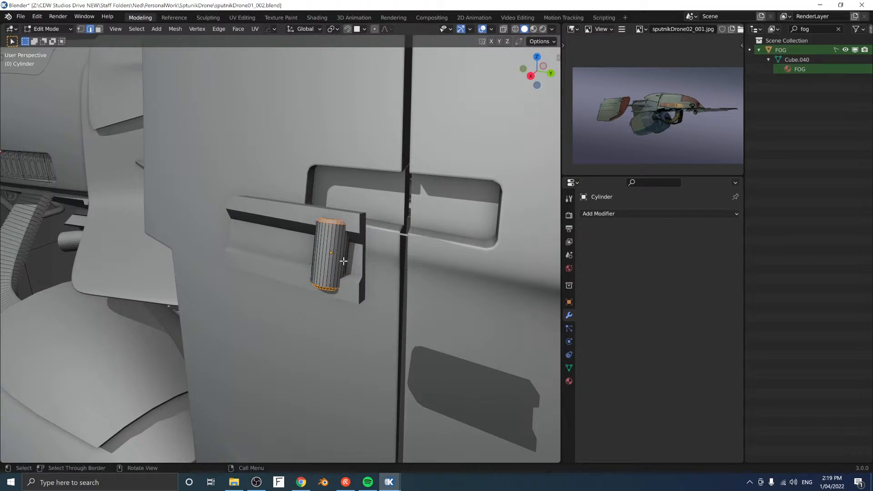
{"action": "middle_click_drag", "start_coordinate": [343, 261], "coordinate": [385, 237]}
{"action": "key", "text": "Tab"}
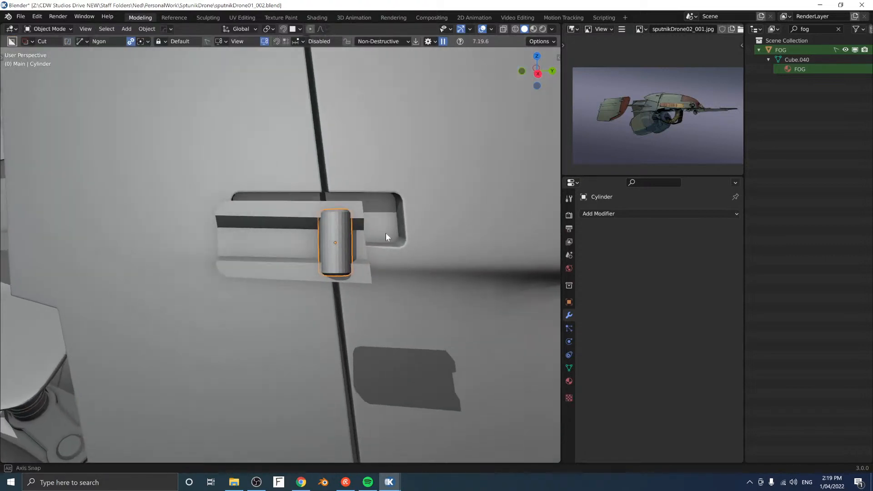
Step: Duplicate the beveled cylinder along Y toward the other end of the grooved block
{"action": "right_click", "coordinate": [386, 233]}
{"action": "left_click", "coordinate": [332, 229]}
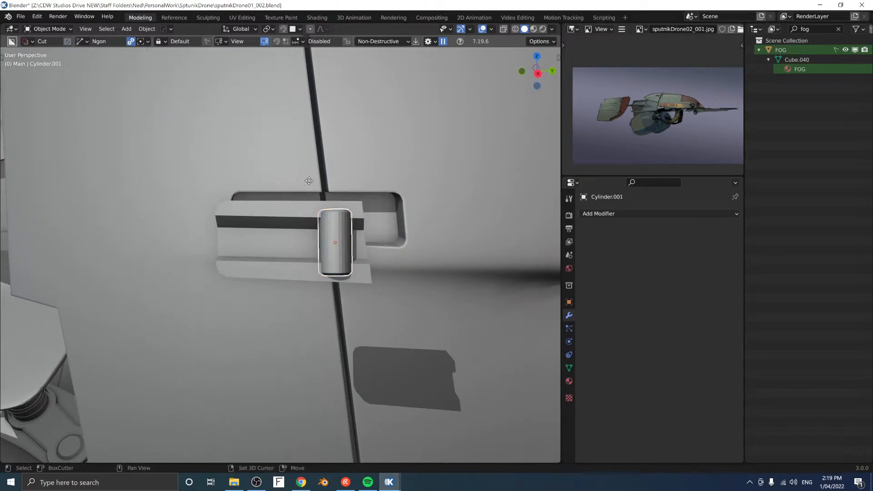
{"action": "key", "text": "y"}
{"action": "left_click", "coordinate": [227, 176]}
Step: Shift the duplicated cylinder along X and its local Z to seat it across the groove
{"action": "middle_click_drag", "start_coordinate": [314, 185], "coordinate": [308, 219]}
{"action": "key", "text": "g"}
{"action": "key", "text": "x"}
{"action": "left_click", "coordinate": [383, 192]}
{"action": "key", "text": "g"}
{"action": "key", "text": "z"}
{"action": "key", "text": "z"}
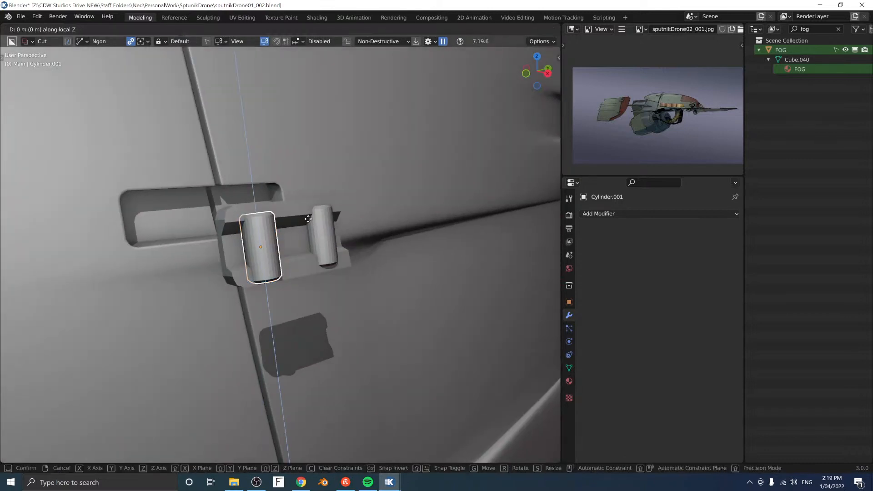
{"action": "left_click", "coordinate": [306, 215]}
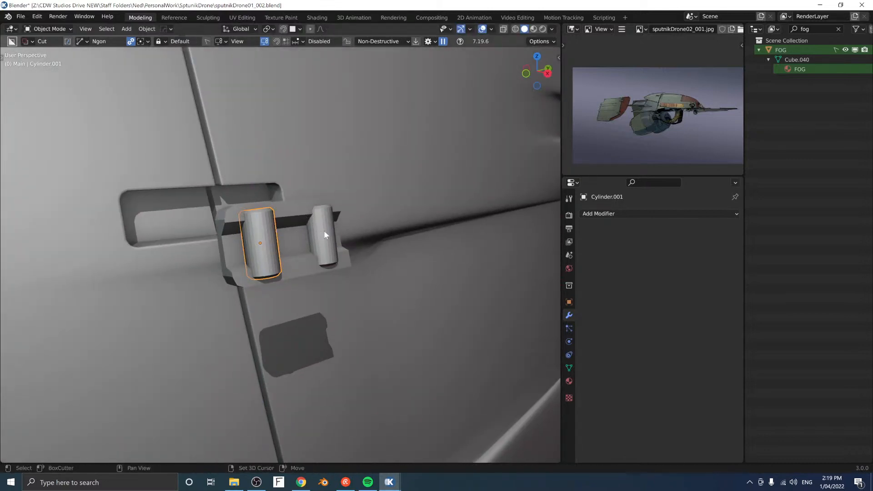
Step: Select the grooved block alone and apply its BoxCutter boolean cut
{"action": "left_click", "coordinate": [325, 233], "text": "shift"}
{"action": "key", "text": "z"}
{"action": "left_click", "coordinate": [370, 294]}
{"action": "left_click", "coordinate": [293, 241], "text": "shift"}
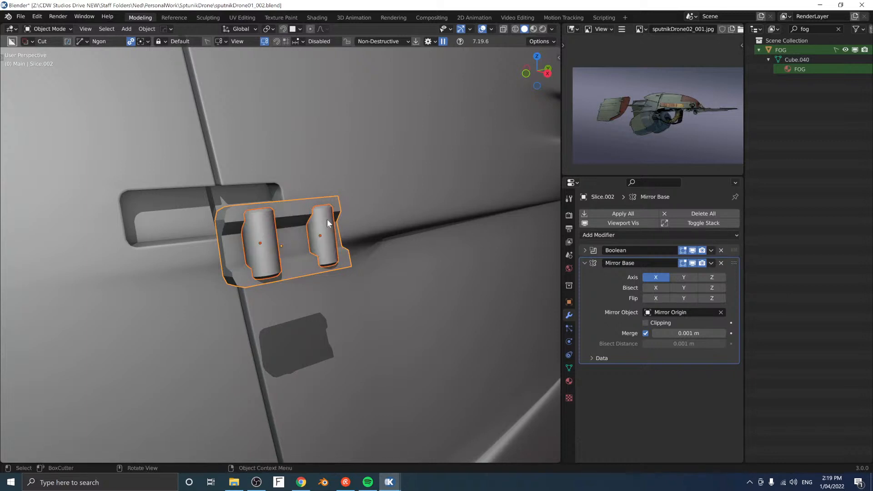
{"action": "left_click", "coordinate": [288, 210]}
{"action": "left_click", "coordinate": [288, 210]}
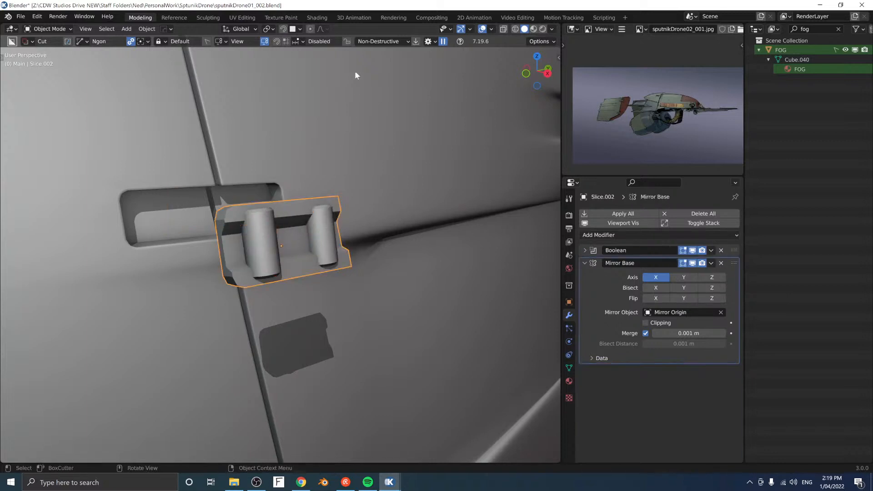
{"action": "left_click", "coordinate": [414, 41]}
Step: Join both cylinders with the grooved block into one latch object
{"action": "left_click", "coordinate": [324, 256]}
{"action": "left_click", "coordinate": [276, 239], "text": "shift"}
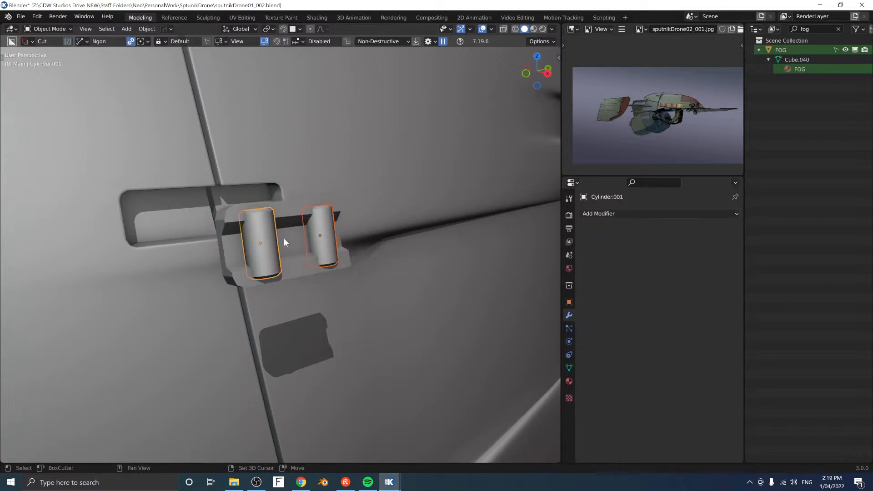
{"action": "left_click", "coordinate": [284, 237], "text": "shift"}
{"action": "key", "text": "ctrl+j"}
Step: Move the latch along X until it sits inside the panel-gap recess
{"action": "mouse_move", "coordinate": [287, 236]}
{"action": "middle_mouse_down"}
{"action": "mouse_move", "coordinate": [392, 244]}
{"action": "mouse_move", "coordinate": [325, 214]}
{"action": "mouse_move", "coordinate": [299, 241]}
{"action": "middle_mouse_up"}
{"action": "key", "text": "g"}
{"action": "key", "text": "x"}
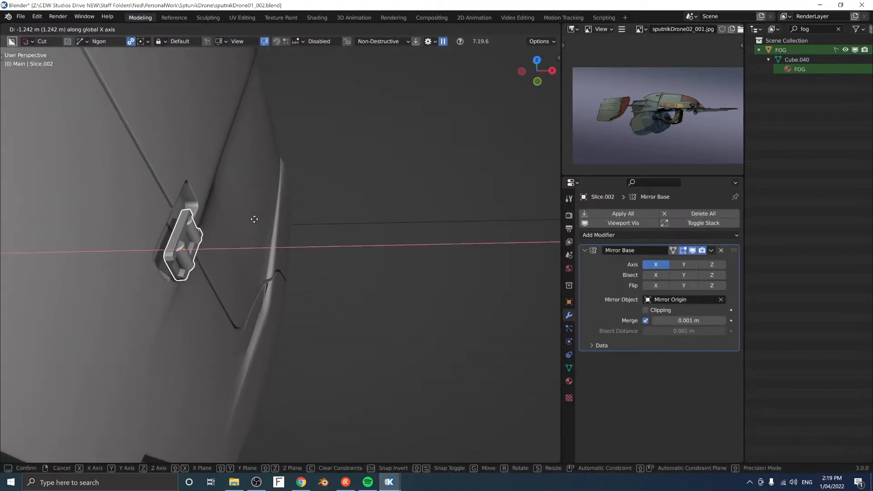
{"action": "left_click", "coordinate": [241, 221]}
{"action": "middle_click_drag", "start_coordinate": [241, 220], "coordinate": [302, 318]}
{"action": "scroll", "coordinate": [265, 207], "scroll_direction": "up", "scroll_amount": 4}
Step: Align the view to the latch's face and slide the latch lengthwise in the recess across the panel gap
{"action": "key", "text": "Tab"}
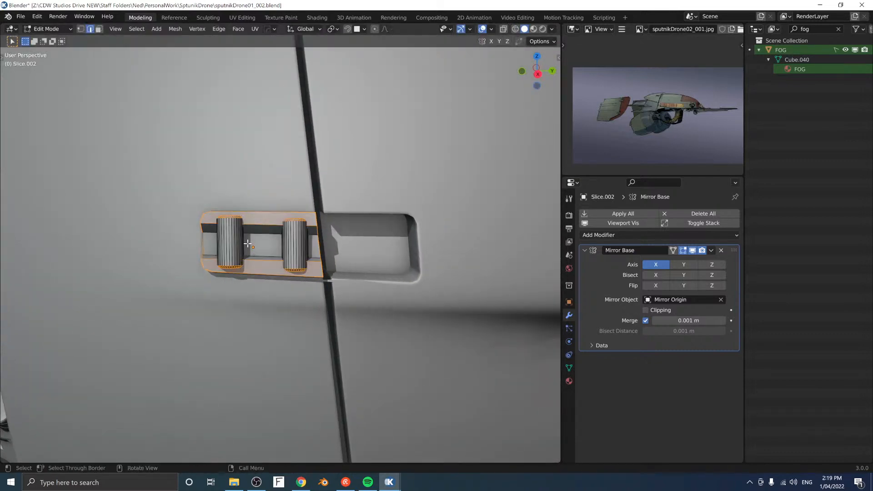
{"action": "key", "text": "ctrl+Tab"}
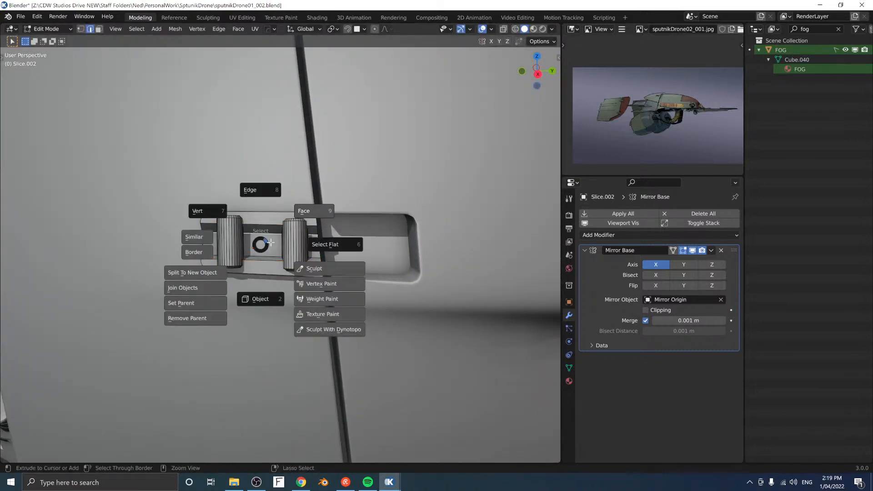
{"action": "left_click", "coordinate": [259, 250]}
{"action": "key", "text": "shift+KP_7"}
{"action": "key", "text": "Tab"}
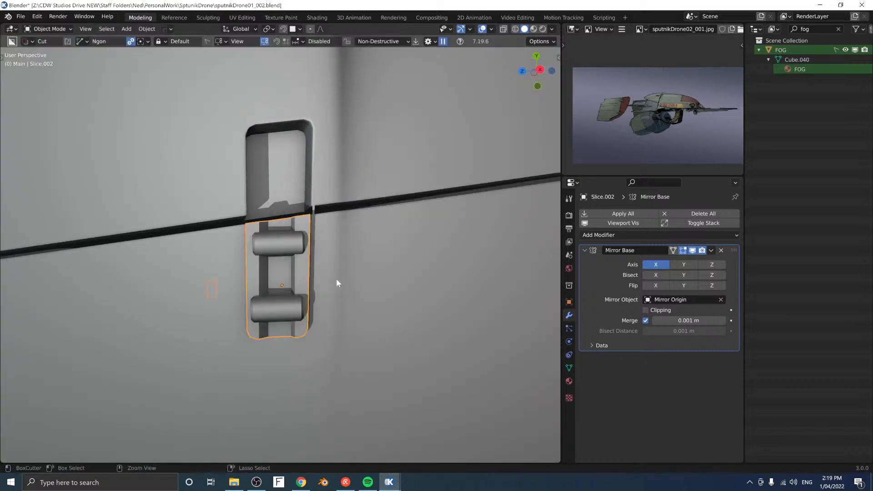
{"action": "key", "text": "g"}
{"action": "left_click", "coordinate": [339, 226]}
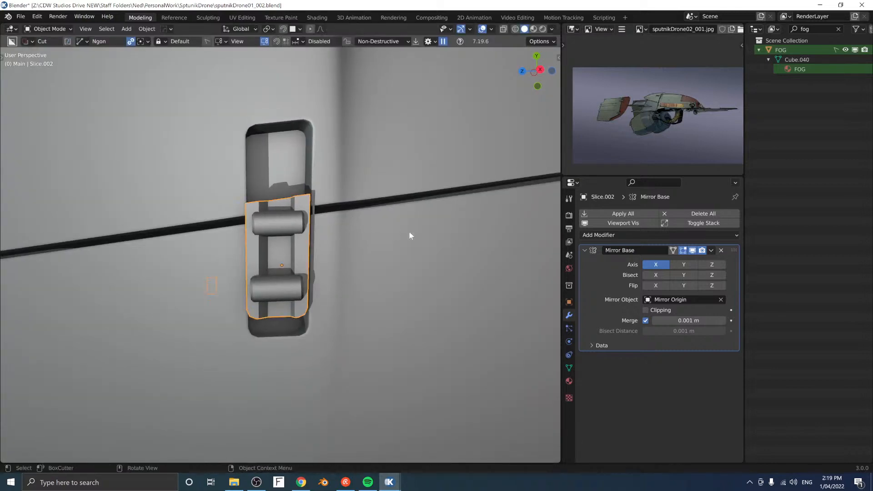
Step: Scale the latch along Z to fit within the recess's width
{"action": "key", "text": "s"}
{"action": "key", "text": "z"}
{"action": "left_click", "coordinate": [384, 232]}
{"action": "middle_click_drag", "start_coordinate": [380, 277], "coordinate": [356, 222]}
{"action": "key", "text": "KP_5"}
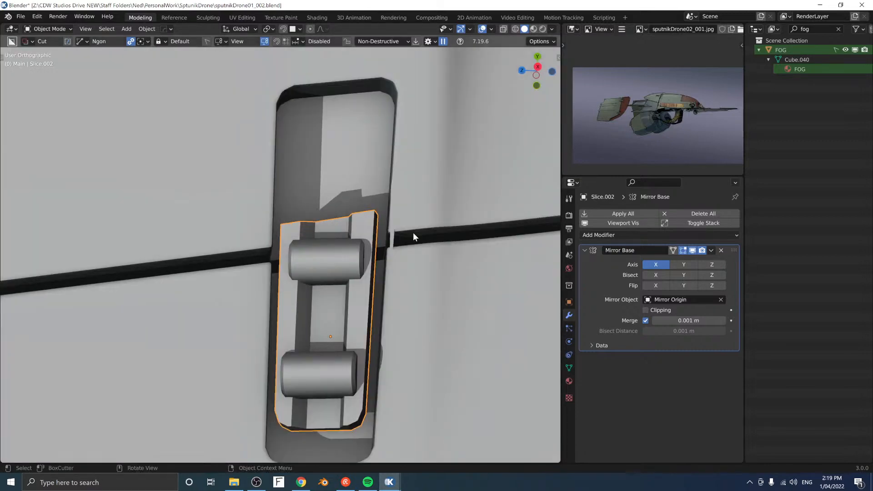
Step: Push the latch deeper into the recess along its local Z axis
{"action": "middle_click_drag", "start_coordinate": [413, 232], "coordinate": [222, 224]}
{"action": "key", "text": "KP_1"}
{"action": "scroll", "coordinate": [411, 211], "scroll_direction": "down", "scroll_amount": 3}
{"action": "scroll", "coordinate": [267, 234], "scroll_direction": "down", "scroll_amount": 2}
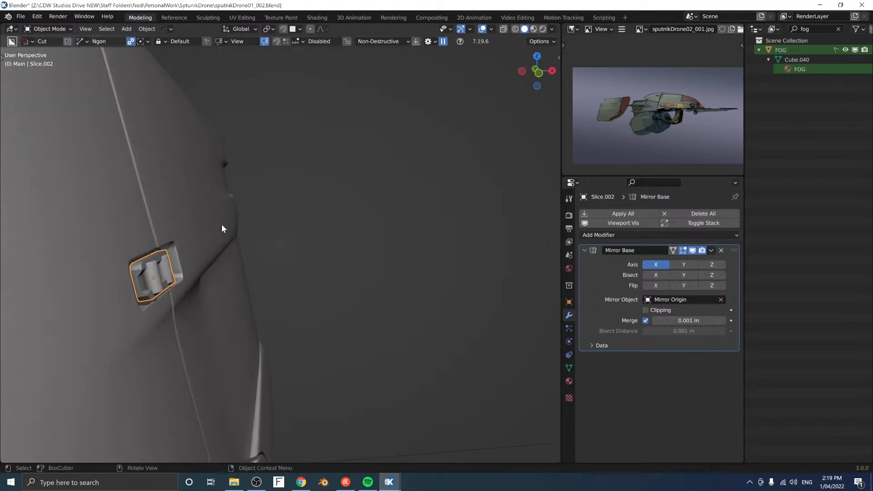
{"action": "key", "text": "g"}
{"action": "key", "text": "z"}
{"action": "key", "text": "z"}
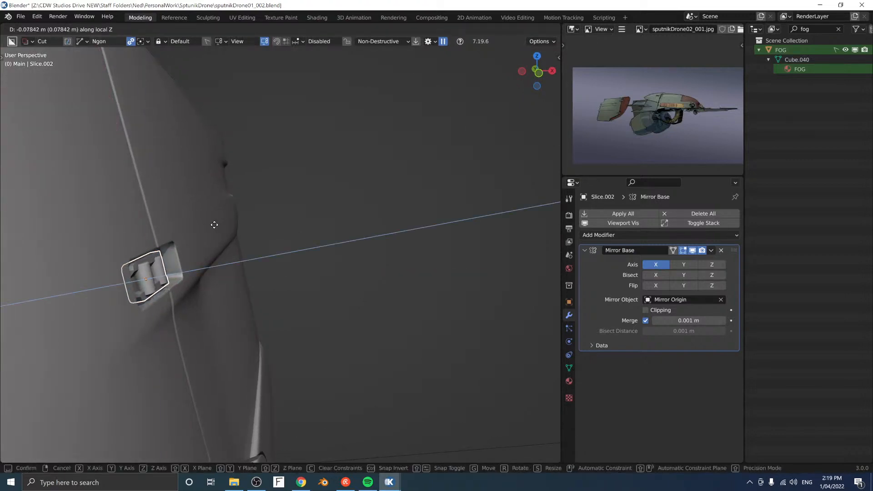
{"action": "left_click", "coordinate": [214, 224]}
{"action": "middle_click_drag", "start_coordinate": [294, 224], "coordinate": [143, 224]}
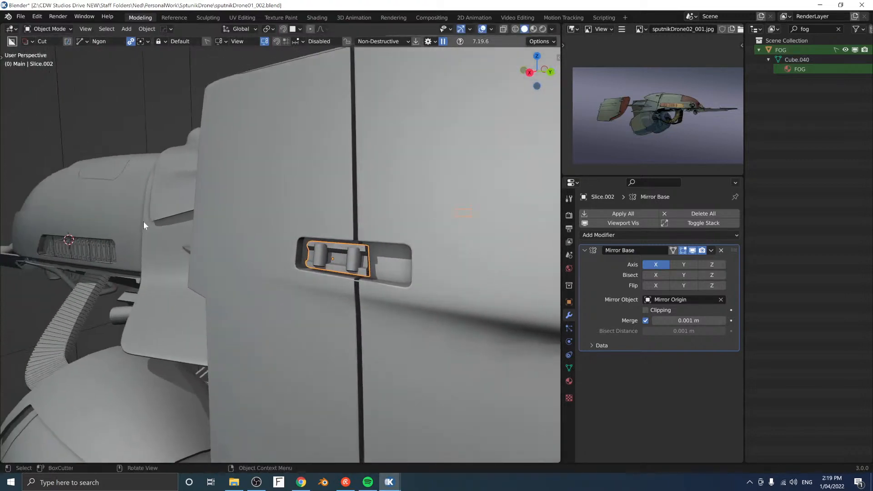
{"action": "middle_click_drag", "start_coordinate": [246, 231], "coordinate": [320, 231]}
Step: Isolate the recess floor piece and select the outer border edges of its uncovered half, leaving out the gap side
{"action": "left_click", "coordinate": [301, 252]}
{"action": "key", "text": "Tab"}
{"action": "key", "text": "KP_Divide"}
{"action": "left_click", "coordinate": [380, 335], "text": "shift"}
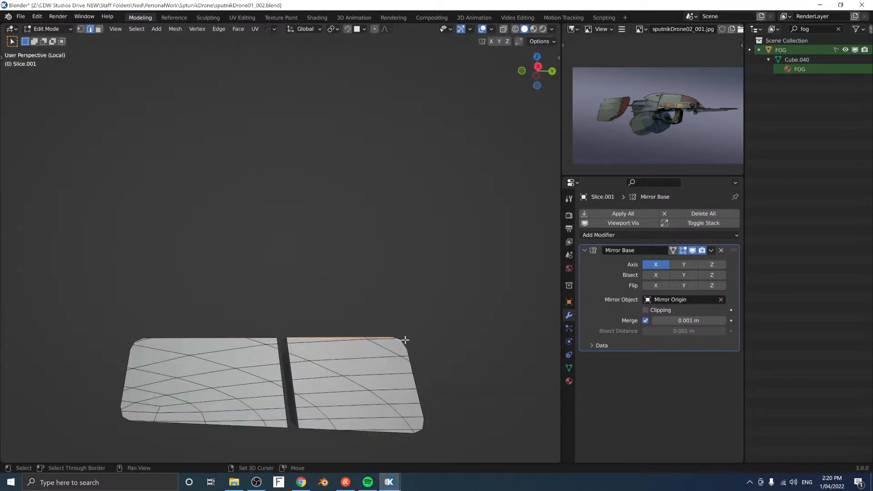
{"action": "left_click", "coordinate": [419, 387], "text": "shift"}
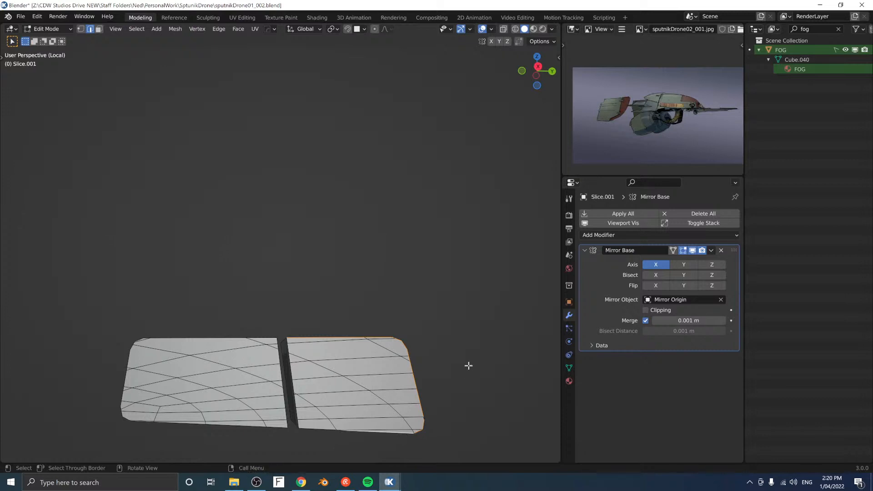
Step: Duplicate the selected border edges, offset the copy outward along X, and separate it into its own object
{"action": "middle_click_drag", "start_coordinate": [468, 366], "coordinate": [437, 374]}
{"action": "middle_click_drag", "start_coordinate": [487, 403], "coordinate": [434, 422]}
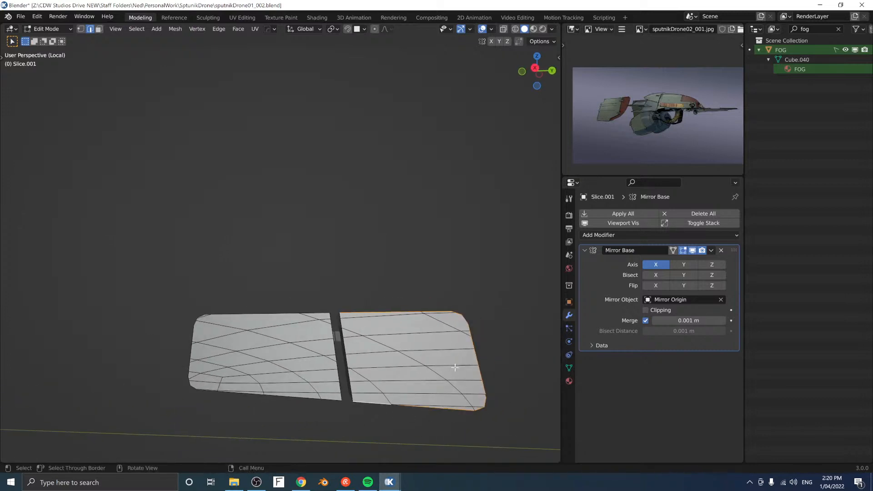
{"action": "key", "text": "g"}
{"action": "key", "text": "x"}
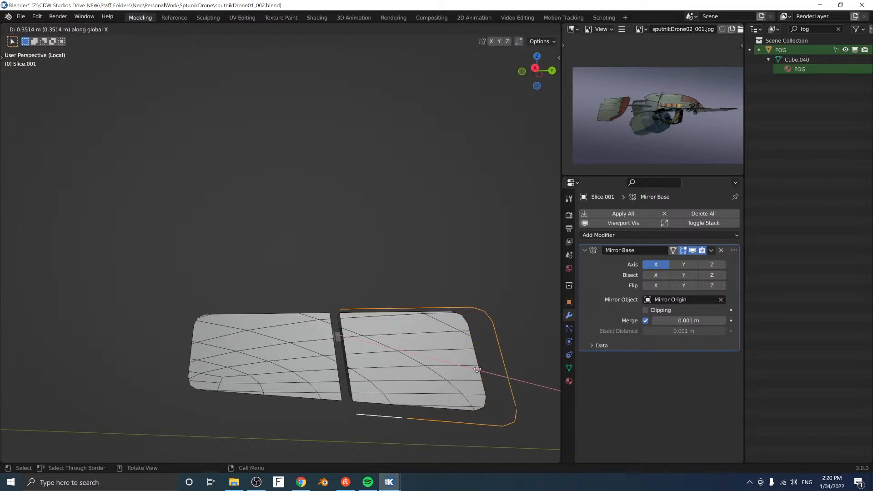
{"action": "left_click", "coordinate": [477, 369]}
{"action": "key", "text": "p"}
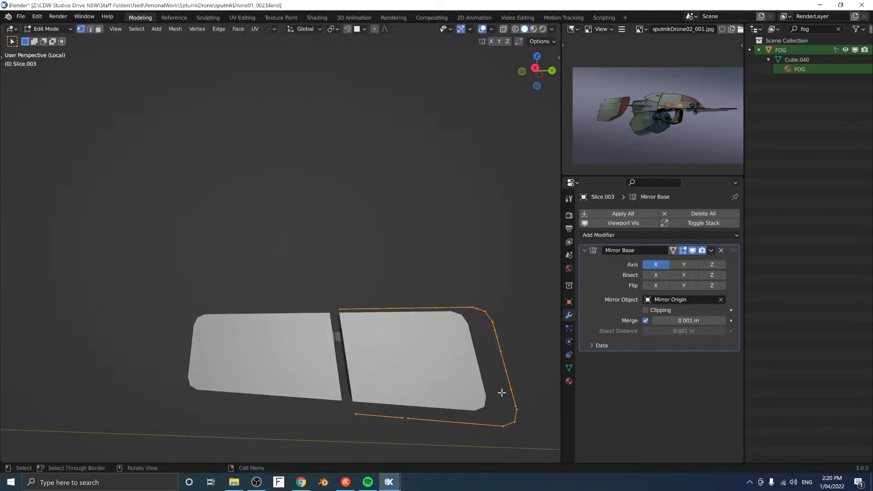
Step: Merge the split vertices along the separated outline's lower edge and corner so that it forms one continuous line
{"action": "left_click", "coordinate": [513, 404]}
{"action": "left_click_drag", "start_coordinate": [390, 403], "coordinate": [426, 425]}
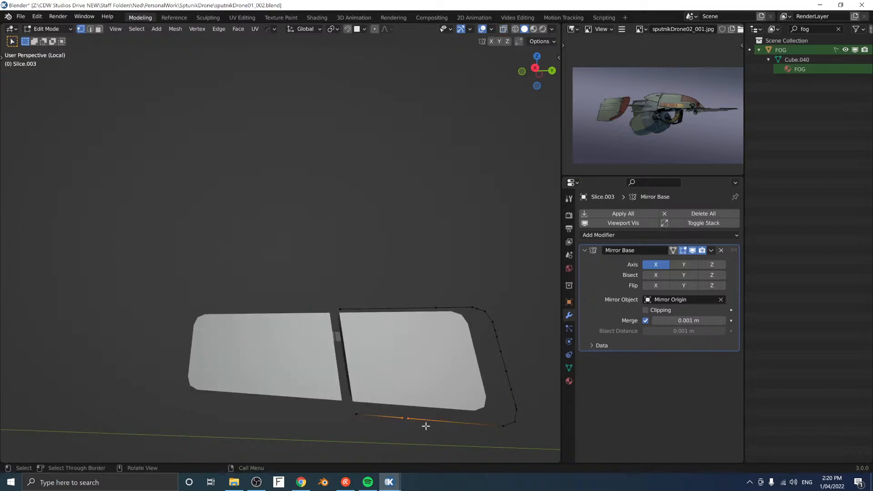
{"action": "middle_click_drag", "start_coordinate": [429, 403], "coordinate": [420, 388], "text": "shift"}
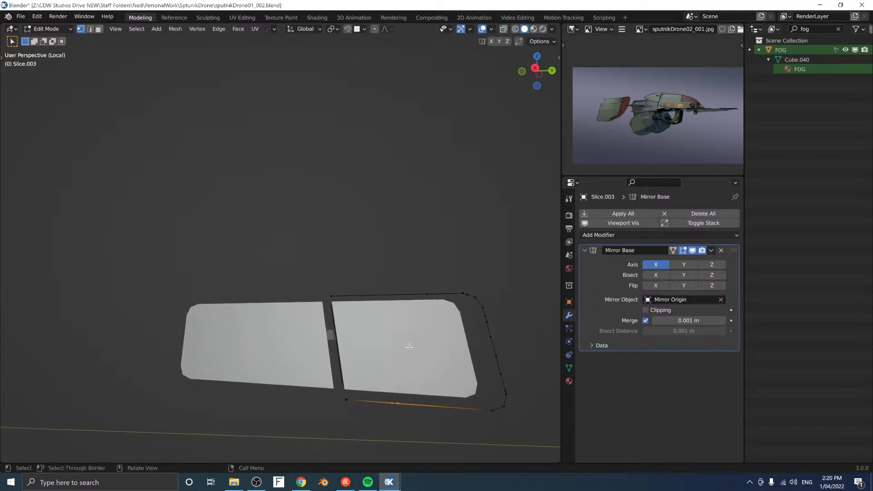
{"action": "left_click", "coordinate": [463, 296], "text": "alt"}
{"action": "left_click", "coordinate": [499, 404]}
{"action": "left_click", "coordinate": [505, 402]}
{"action": "key", "text": "m"}
{"action": "left_click", "coordinate": [510, 406]}
{"action": "left_click", "coordinate": [507, 377], "text": "alt"}
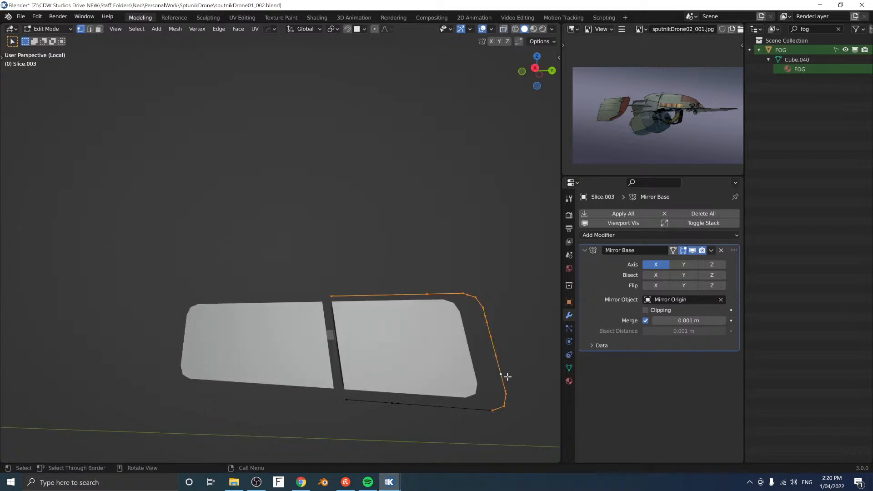
{"action": "left_click", "coordinate": [496, 415]}
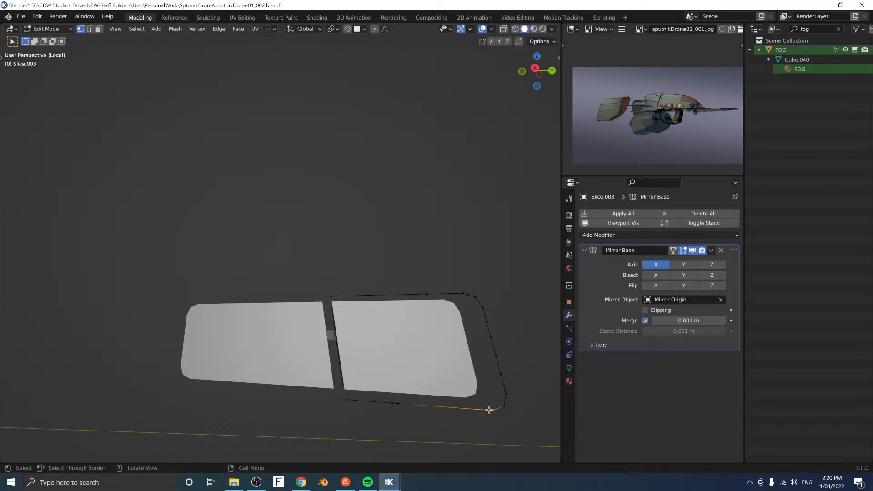
Step: Offset the separated outline's edges inward with a width of -0.0325 and bridge both loops into a flat border strip
{"action": "left_click", "coordinate": [489, 410], "text": "alt"}
{"action": "key", "text": "ctrl+e"}
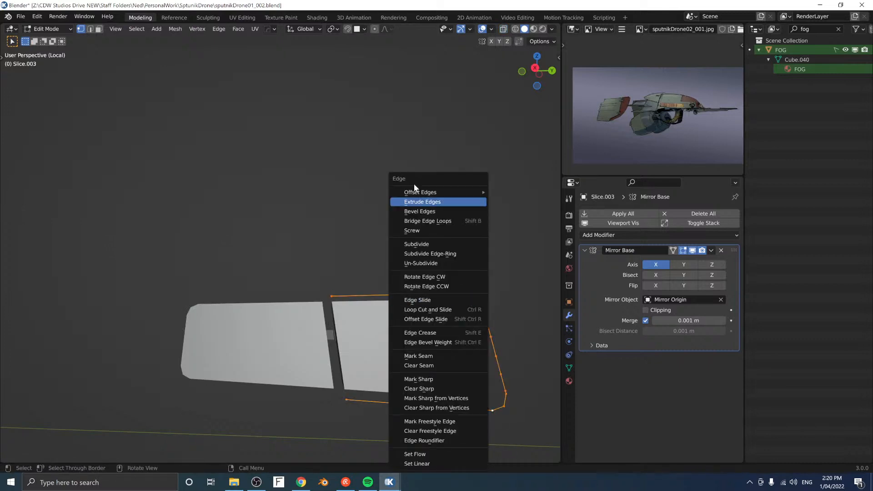
{"action": "left_click", "coordinate": [500, 189]}
{"action": "key", "text": "F9"}
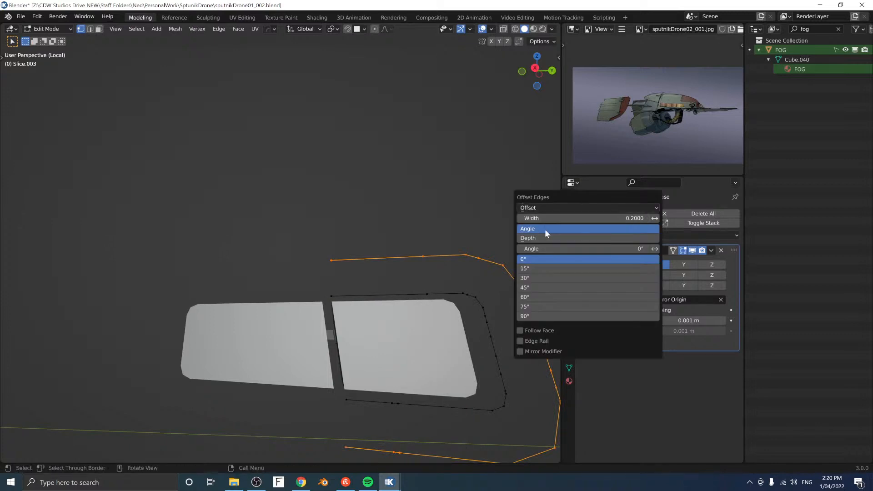
{"action": "left_click_drag", "start_coordinate": [557, 220], "coordinate": [614, 220], "text": "shift"}
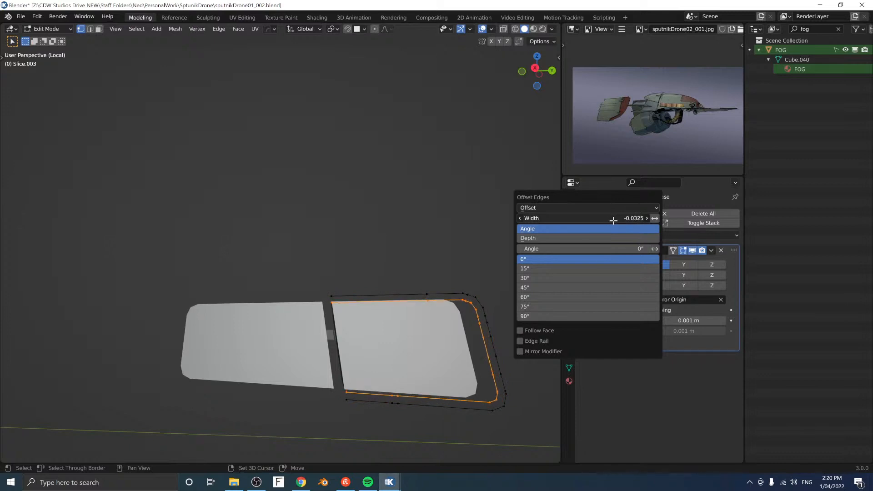
{"action": "left_click", "coordinate": [482, 295], "text": "alt+shift"}
{"action": "key", "text": "shift+b"}
Step: Extrude the border strip's faces along their normals to give the frame thickness, and leave the isolated view
{"action": "middle_click_drag", "start_coordinate": [483, 297], "coordinate": [285, 275]}
{"action": "scroll", "coordinate": [285, 275], "scroll_direction": "down", "scroll_amount": 3}
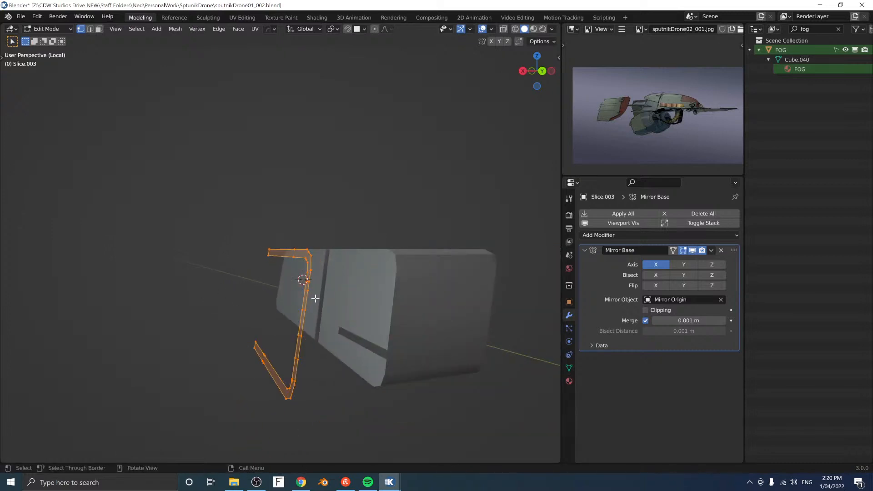
{"action": "key", "text": "3"}
{"action": "key", "text": "alt+e"}
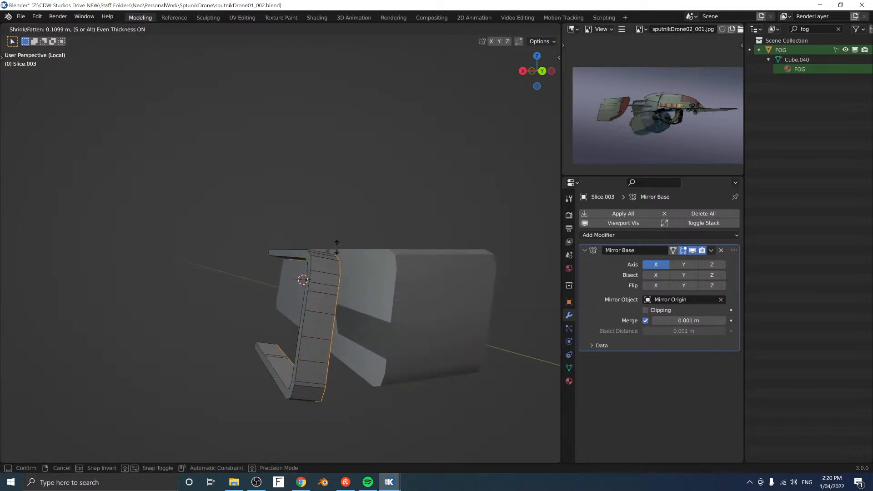
{"action": "left_click", "coordinate": [377, 250]}
{"action": "key", "text": "Tab"}
{"action": "key", "text": "KP_Divide"}
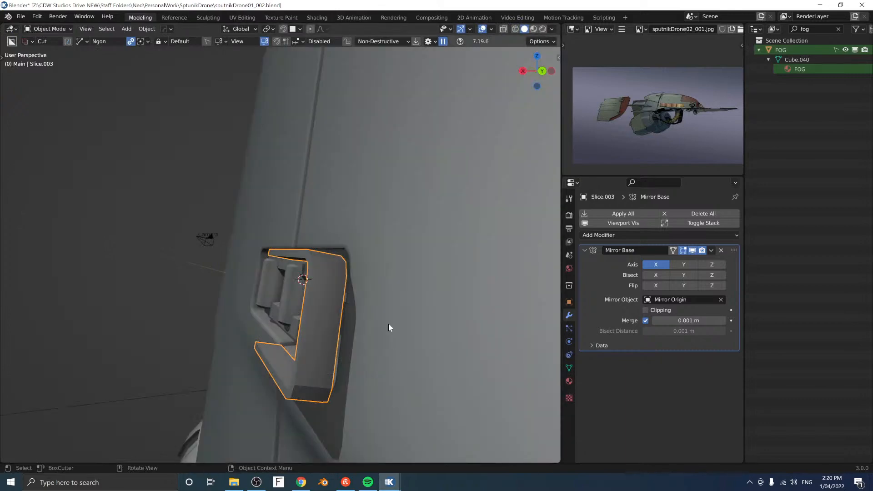
Step: Push the frame into the fin's recess along its local Z axis
{"action": "middle_click_drag", "start_coordinate": [390, 300], "coordinate": [320, 277]}
{"action": "key", "text": "g"}
{"action": "key", "text": "x"}
{"action": "key", "text": "z"}
{"action": "key", "text": "z"}
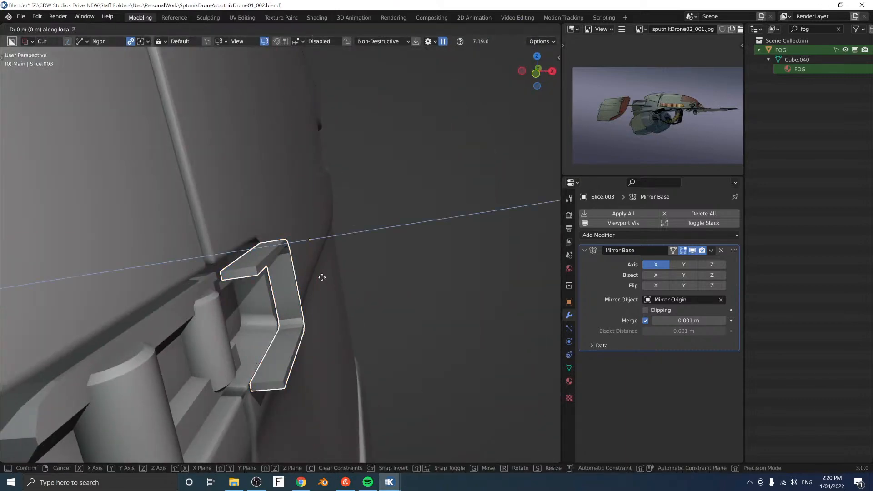
{"action": "left_click", "coordinate": [307, 275]}
Step: Scale the frame to fit the uncovered half of the recess and adjust its position along Z and Y
{"action": "middle_click_drag", "start_coordinate": [306, 276], "coordinate": [331, 274]}
{"action": "key", "text": "s"}
{"action": "left_click", "coordinate": [374, 273]}
{"action": "key", "text": "g"}
{"action": "key", "text": "z"}
{"action": "left_click", "coordinate": [313, 268]}
{"action": "key", "text": "g"}
{"action": "key", "text": "y"}
{"action": "left_click", "coordinate": [314, 273]}
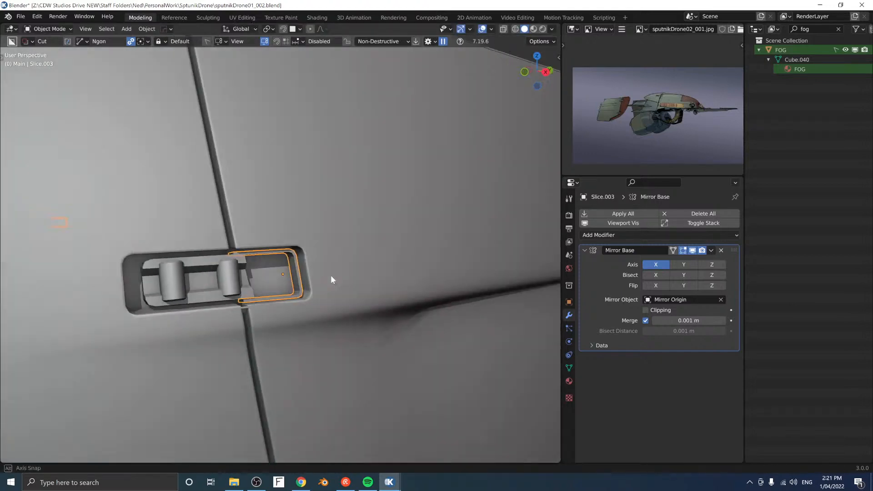
Step: Duplicate the latch together with its frame and move the copies down along global Z to the lower part of the panel gap
{"action": "scroll", "coordinate": [329, 276], "scroll_direction": "down", "scroll_amount": 4}
{"action": "middle_click_drag", "start_coordinate": [434, 286], "coordinate": [299, 257]}
{"action": "scroll", "coordinate": [318, 255], "scroll_direction": "up", "scroll_amount": 3}
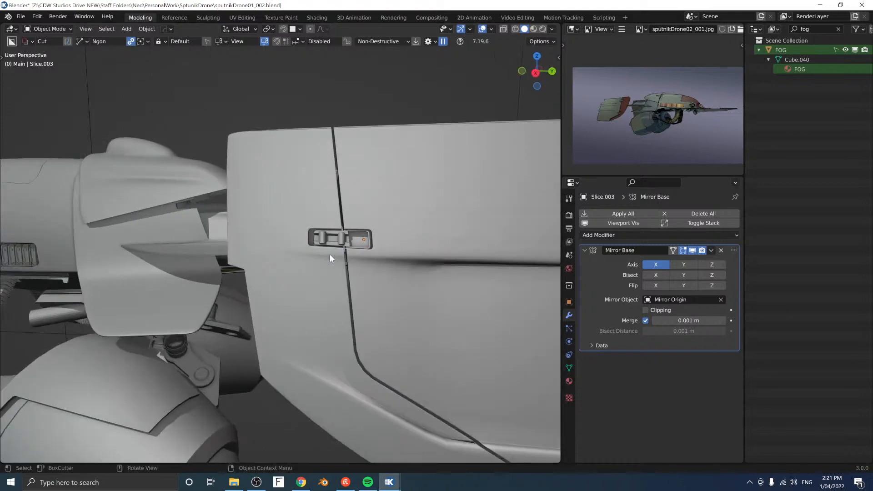
{"action": "left_click", "coordinate": [356, 234], "text": "shift"}
{"action": "middle_click_drag", "start_coordinate": [406, 214], "coordinate": [324, 224]}
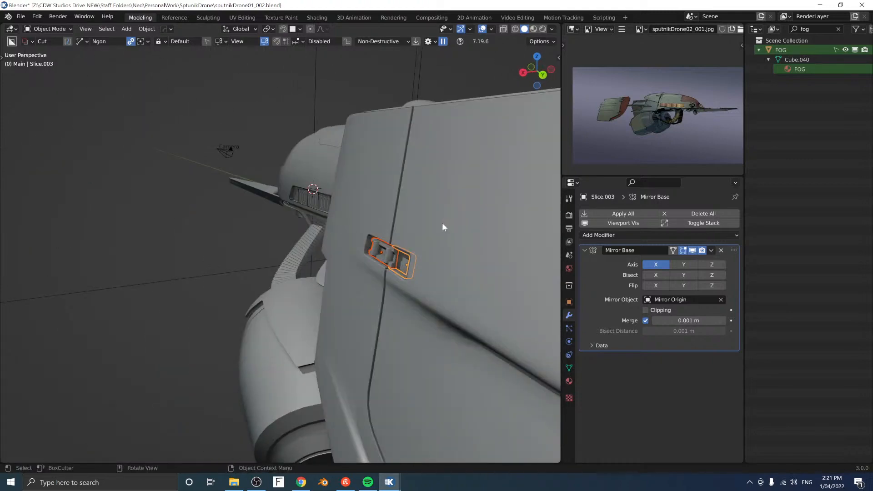
{"action": "key", "text": "shift+d"}
{"action": "key", "text": "z"}
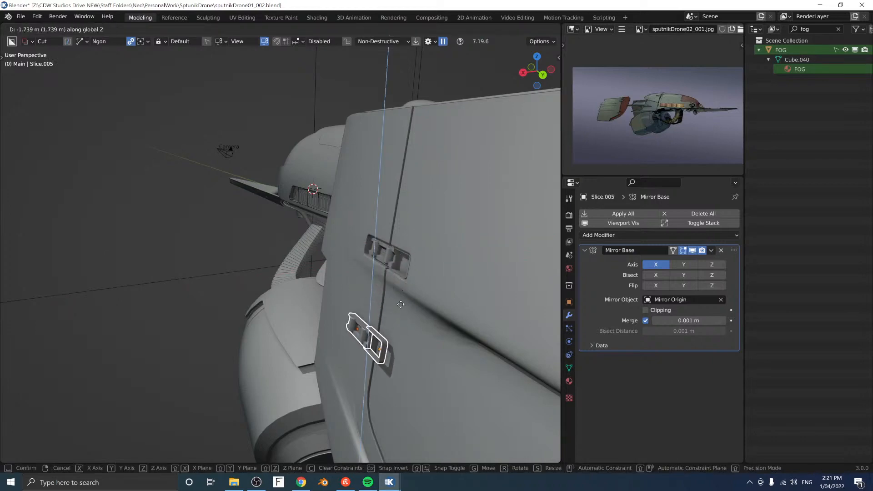
{"action": "left_click", "coordinate": [392, 322]}
Step: Draw a four-sided BoxCutter shape around the duplicated latch on the fin panel, bevel its corners and lock the shape
{"action": "middle_click_drag", "start_coordinate": [383, 314], "coordinate": [299, 96]}
{"action": "scroll", "coordinate": [378, 309], "scroll_direction": "up", "scroll_amount": 4}
{"action": "left_click", "coordinate": [293, 161]}
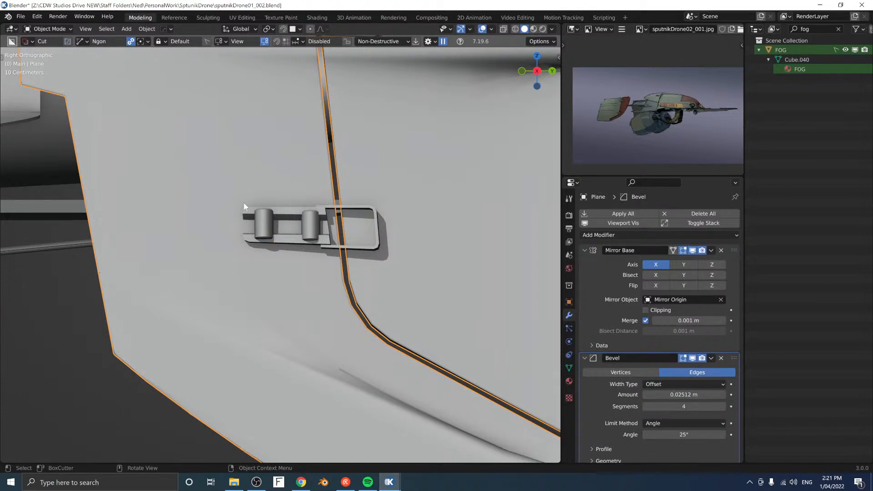
{"action": "mouse_move", "coordinate": [244, 207]}
{"action": "left_mouse_down"}
{"action": "mouse_move", "coordinate": [404, 197]}
{"action": "mouse_move", "coordinate": [377, 207]}
{"action": "mouse_move", "coordinate": [382, 252]}
{"action": "mouse_move", "coordinate": [243, 257]}
{"action": "left_mouse_up"}
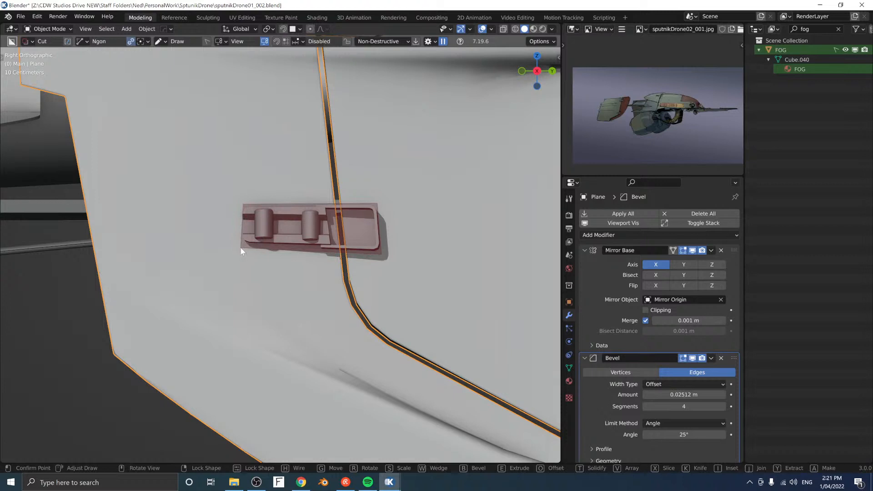
{"action": "left_click", "coordinate": [239, 247]}
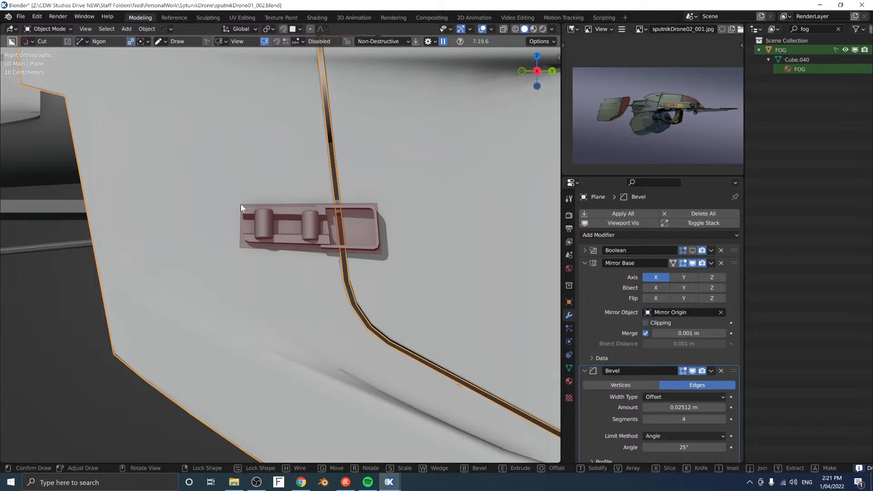
{"action": "key", "text": "b"}
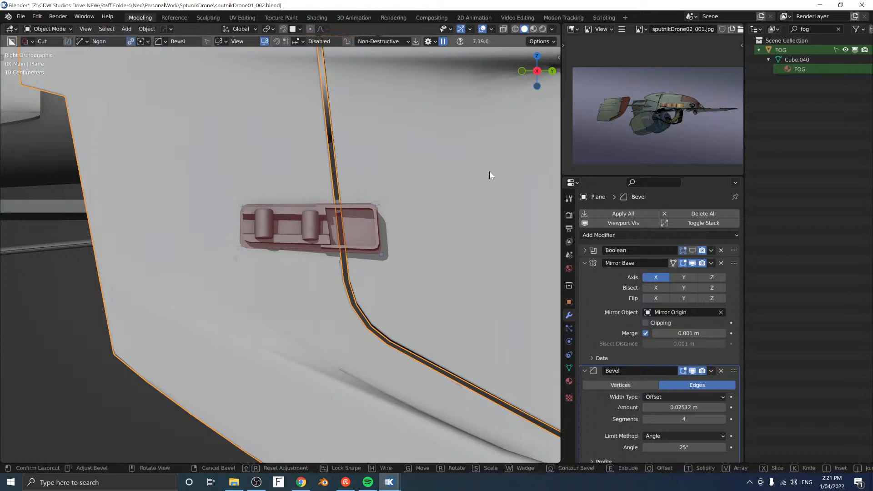
{"action": "key", "text": "Tab"}
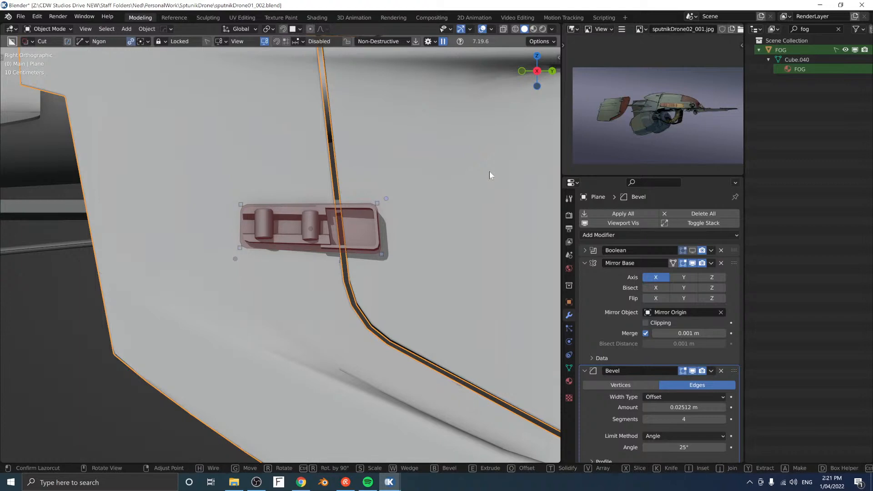
Step: Extrude the locked cutter through the fin, try its slice and inset modes, and apply it around the duplicated latch
{"action": "middle_click_drag", "start_coordinate": [444, 179], "coordinate": [303, 234]}
{"action": "key", "text": "x"}
{"action": "key", "text": "e"}
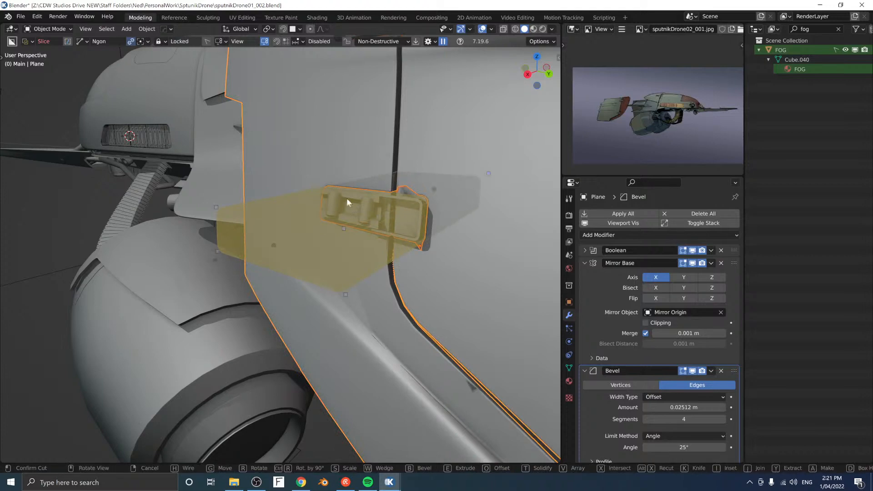
{"action": "left_click", "coordinate": [372, 194]}
{"action": "middle_click_drag", "start_coordinate": [385, 189], "coordinate": [415, 189]}
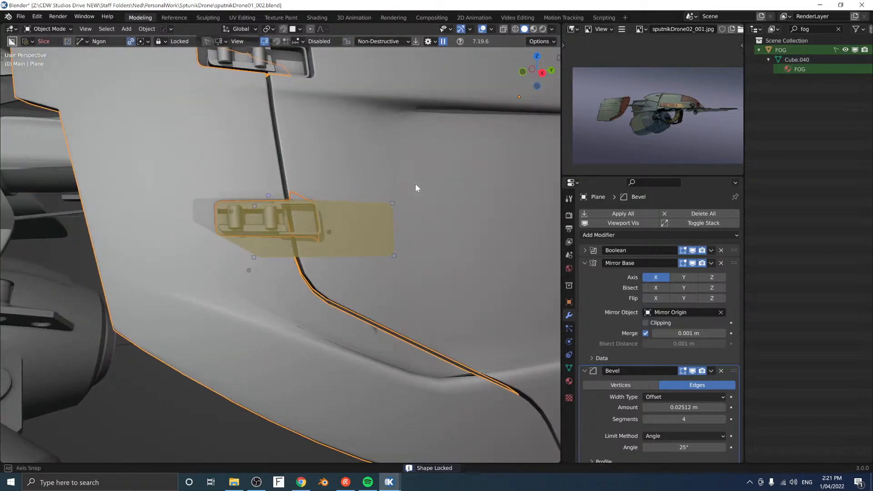
{"action": "middle_click_drag", "start_coordinate": [320, 195], "coordinate": [372, 203]}
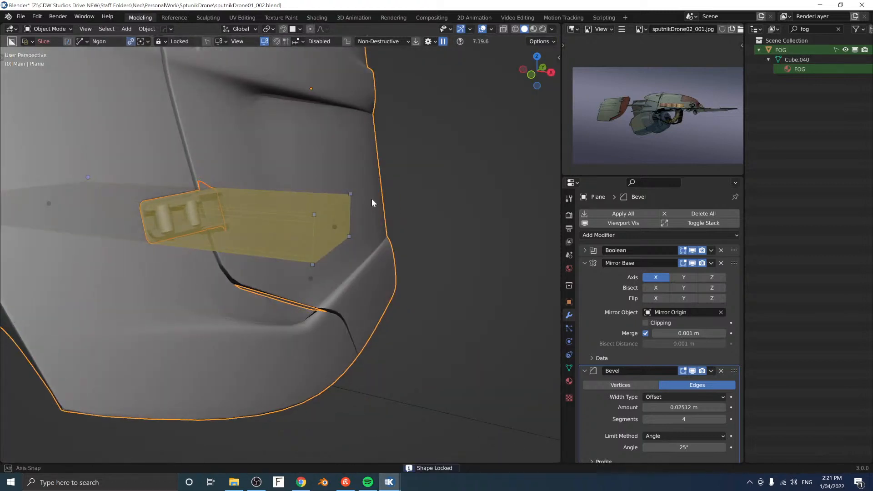
{"action": "key", "text": "i"}
{"action": "key", "text": "x"}
{"action": "key", "text": "x"}
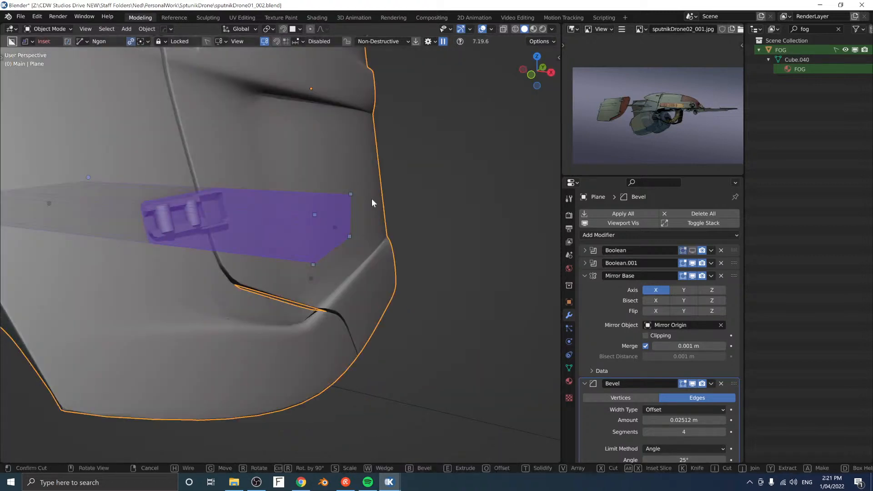
{"action": "left_click", "coordinate": [372, 198]}
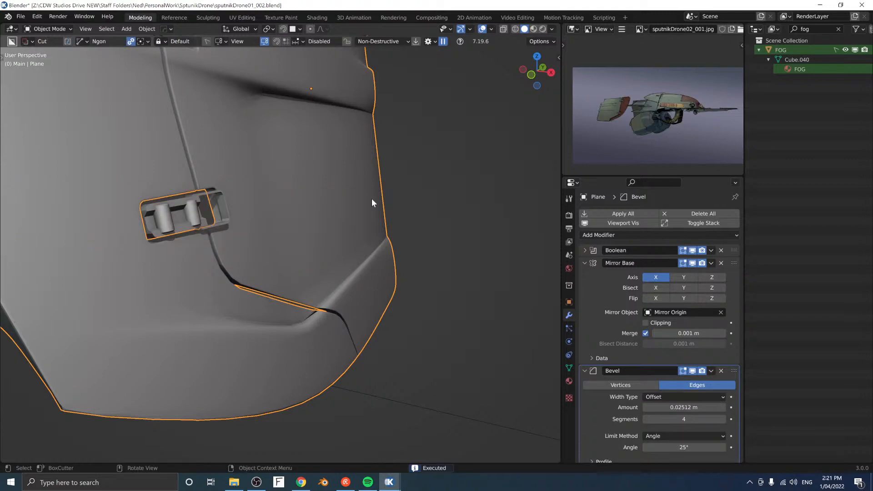
Step: Select the duplicated latch and frame, move them along X to fit the new recess, and clear the selection
{"action": "middle_click_drag", "start_coordinate": [372, 198], "coordinate": [314, 213]}
{"action": "left_click", "coordinate": [150, 212]}
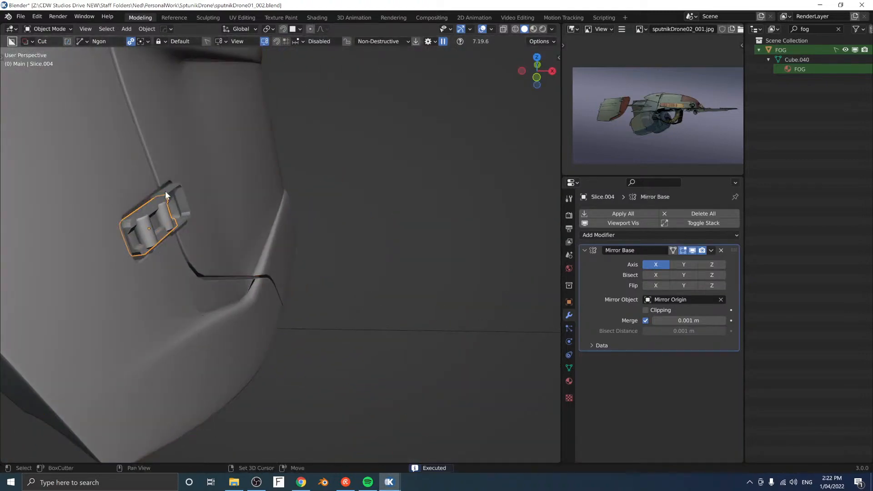
{"action": "left_click", "coordinate": [166, 192], "text": "shift"}
{"action": "middle_click_drag", "start_coordinate": [210, 180], "coordinate": [162, 223]}
{"action": "key", "text": "g"}
{"action": "key", "text": "x"}
{"action": "left_click", "coordinate": [229, 177]}
{"action": "scroll", "coordinate": [250, 187], "scroll_direction": "down", "scroll_amount": 6}
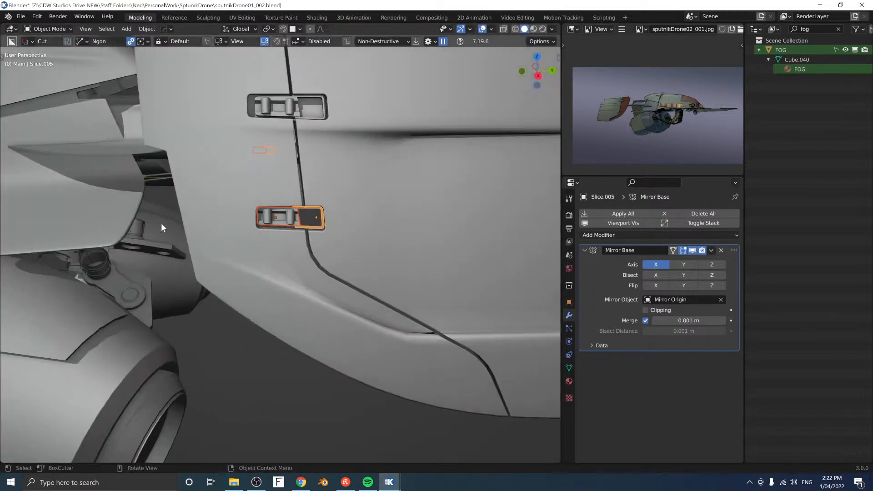
{"action": "key", "text": "alt+a"}
Step: Offset the edge loop of the collar around the engine's hose inlet with a width of about 0.21
{"action": "scroll", "coordinate": [200, 187], "scroll_direction": "down", "scroll_amount": 5}
{"action": "middle_click_drag", "start_coordinate": [257, 196], "coordinate": [289, 214]}
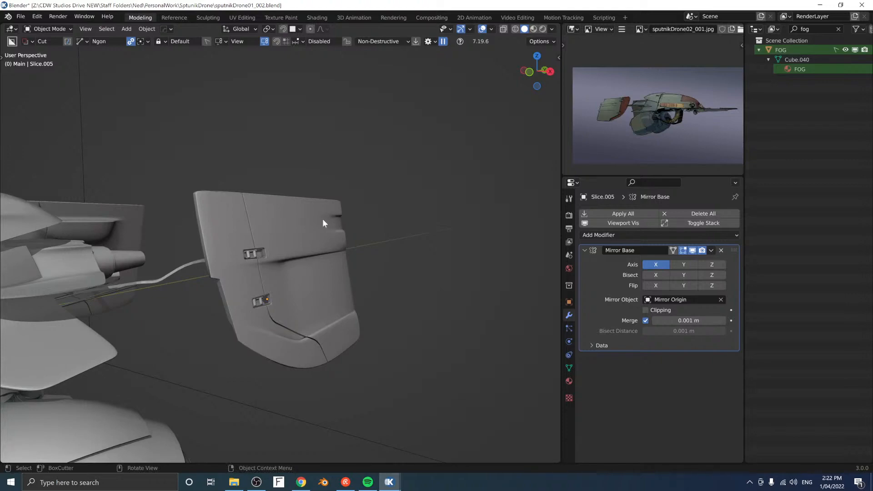
{"action": "middle_click_drag", "start_coordinate": [387, 200], "coordinate": [378, 261]}
{"action": "scroll", "coordinate": [293, 308], "scroll_direction": "up", "scroll_amount": 2}
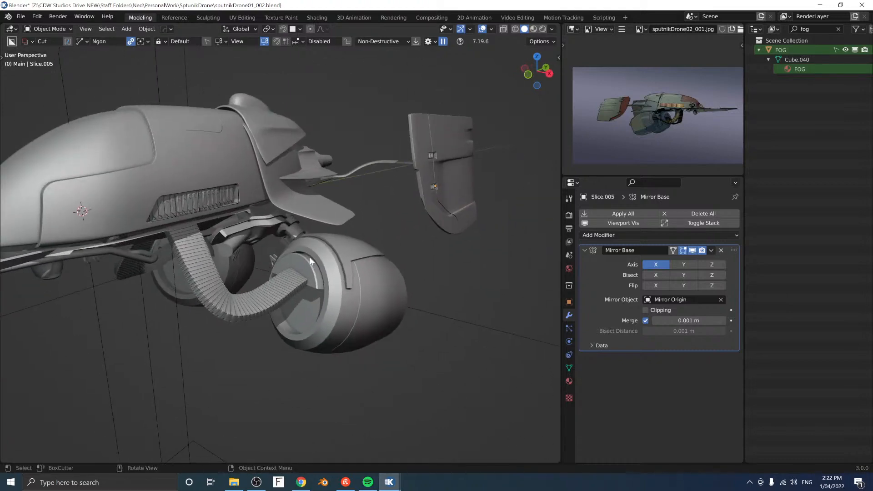
{"action": "left_click", "coordinate": [333, 272]}
{"action": "middle_click_drag", "start_coordinate": [333, 273], "coordinate": [291, 221]}
{"action": "key", "text": "Tab"}
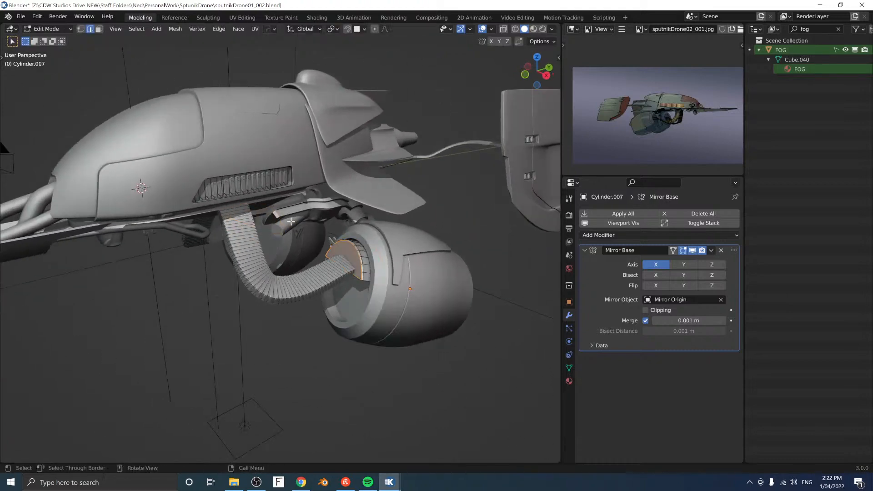
{"action": "left_click", "coordinate": [357, 249], "text": "alt"}
{"action": "middle_click_drag", "start_coordinate": [358, 248], "coordinate": [386, 248]}
{"action": "scroll", "coordinate": [428, 246], "scroll_direction": "up", "scroll_amount": 2}
{"action": "key", "text": "ctrl+e"}
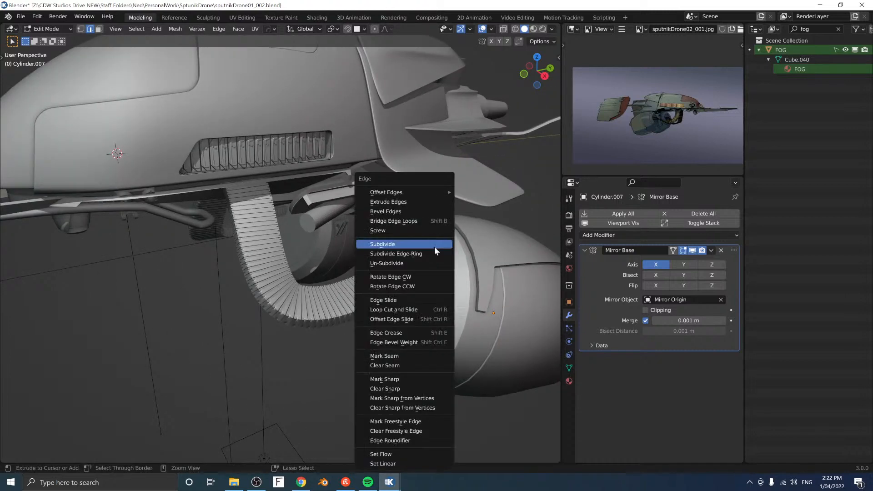
{"action": "mouse_move", "coordinate": [428, 189]}
{"action": "left_click", "coordinate": [471, 191]}
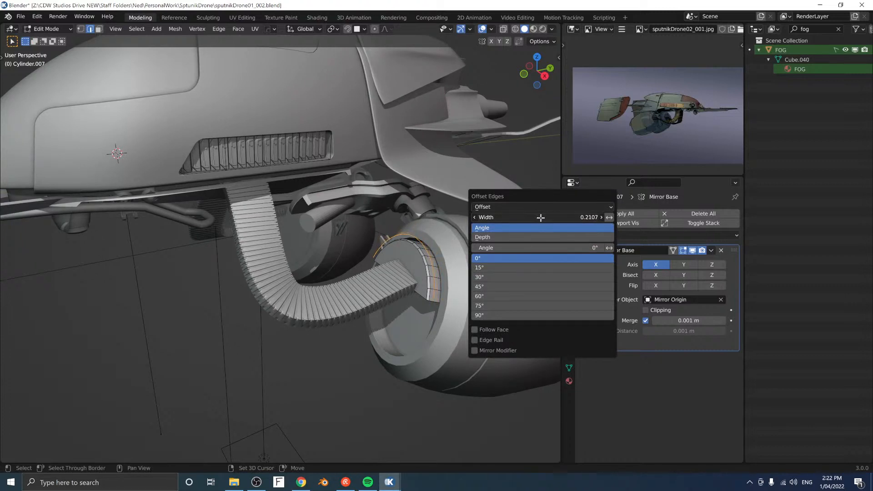
{"action": "middle_click_drag", "start_coordinate": [345, 211], "coordinate": [306, 211], "text": "shift"}
Step: Set a custom transform orientation from the collar's end face and reselect the offset edge loop
{"action": "key", "text": "Tab"}
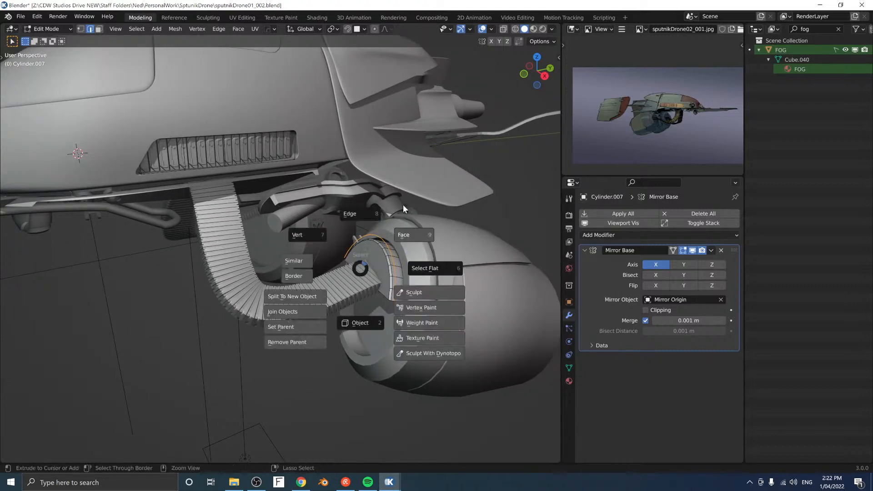
{"action": "left_click", "coordinate": [403, 207]}
{"action": "left_click", "coordinate": [368, 255]}
{"action": "key", "text": "period"}
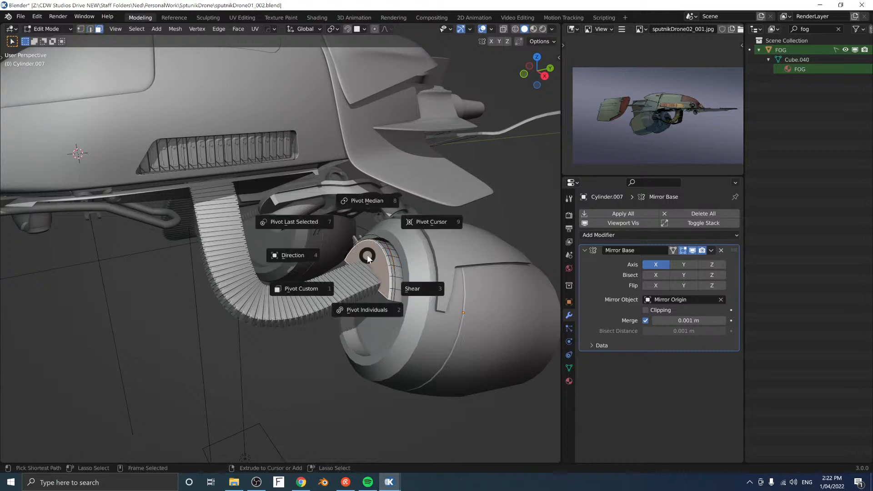
{"action": "left_click", "coordinate": [304, 289]}
{"action": "key", "text": "ctrl+Tab"}
{"action": "left_click", "coordinate": [381, 219]}
{"action": "double_click", "coordinate": [380, 236]}
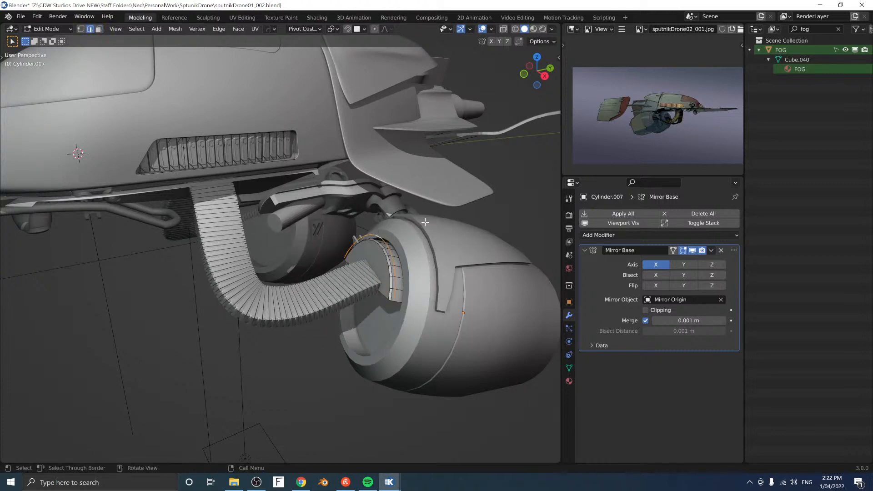
Step: Move the offset loop outward along the custom Z axis, scale it down slightly, and bridge it to the collar's edge loop
{"action": "middle_click_drag", "start_coordinate": [387, 222], "coordinate": [407, 224]}
{"action": "key", "text": "g"}
{"action": "key", "text": "z"}
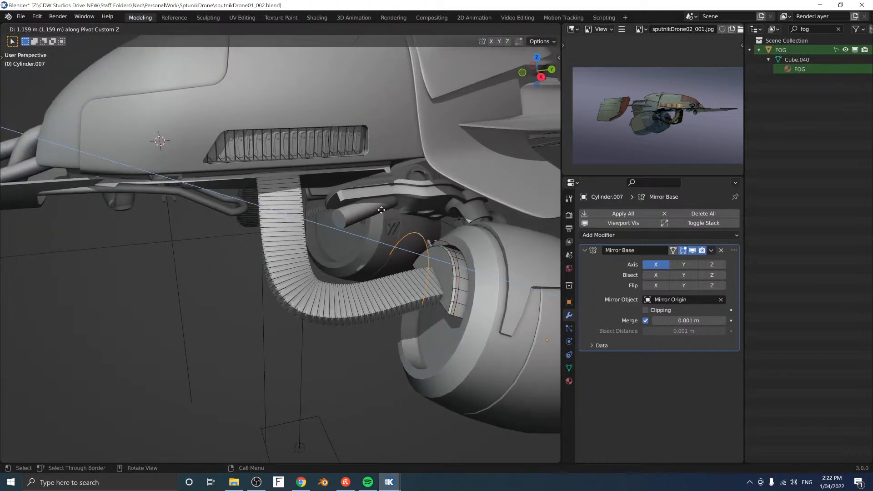
{"action": "key", "text": "s"}
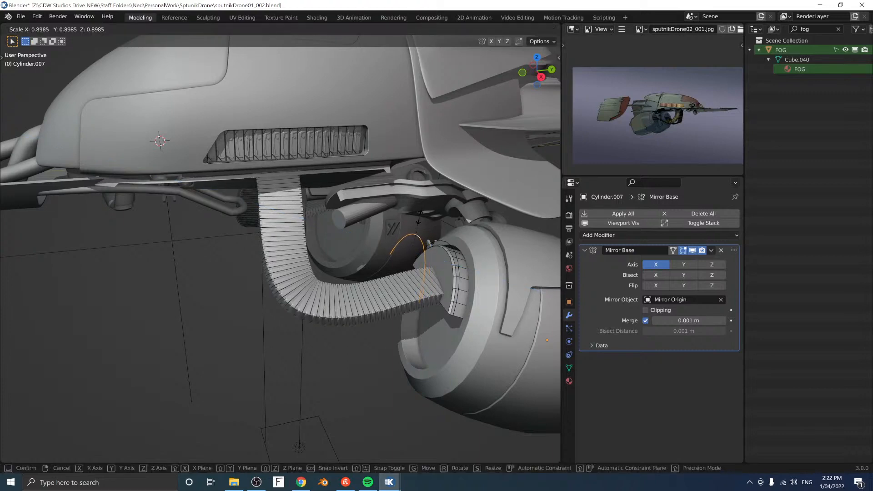
{"action": "left_click", "coordinate": [411, 224]}
{"action": "left_click", "coordinate": [448, 242], "text": "alt+shift"}
{"action": "key", "text": "shift+b"}
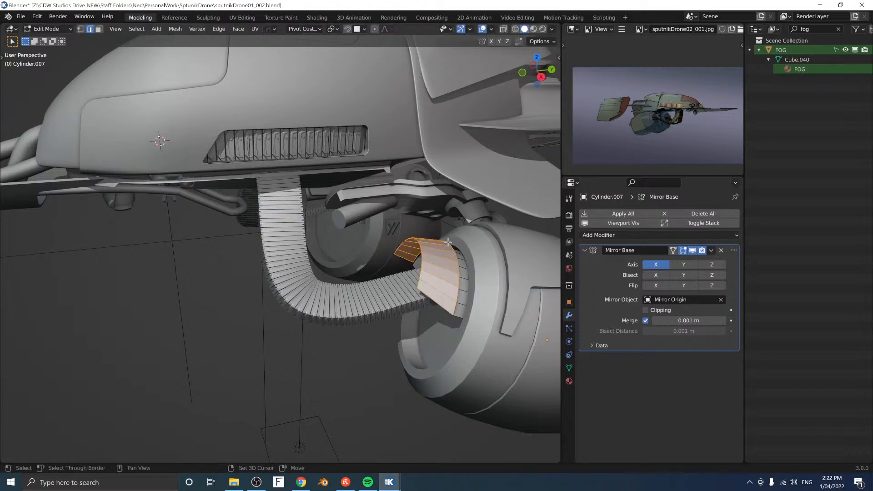
Step: Thicken the bridged faces of the hose inlet cover by about 0.17 m using Shrink/Fatten with even thickness
{"action": "middle_click_drag", "start_coordinate": [458, 243], "coordinate": [271, 322]}
{"action": "key", "text": "alt+s"}
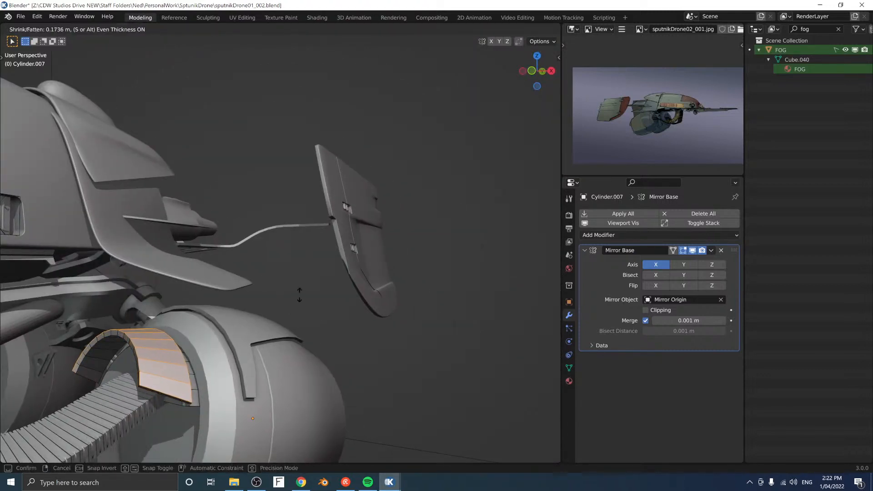
{"action": "left_click", "coordinate": [291, 306]}
{"action": "middle_click_drag", "start_coordinate": [291, 305], "coordinate": [219, 338]}
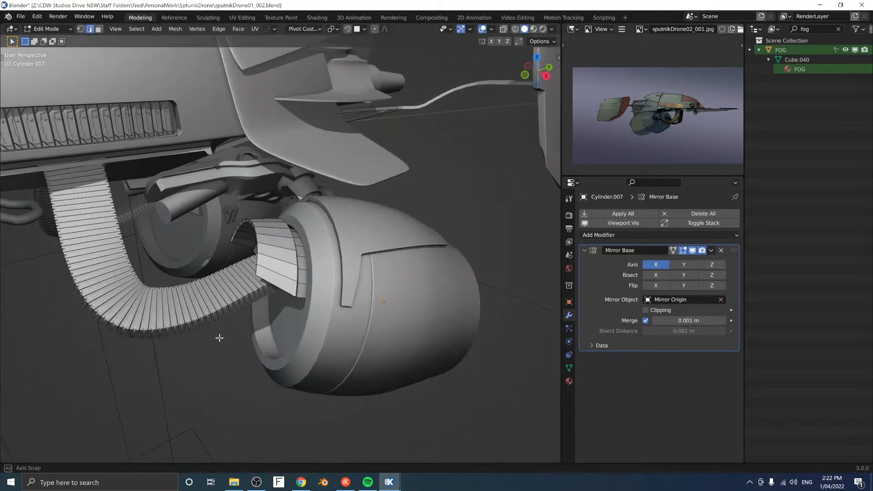
Step: Select the whole hose inlet cover, separate it from the engine mesh and select it as its own object
{"action": "left_click", "coordinate": [278, 263]}
{"action": "key", "text": "a"}
{"action": "key", "text": "Tab"}
{"action": "middle_click_drag", "start_coordinate": [304, 287], "coordinate": [302, 289]}
{"action": "key", "text": "Tab"}
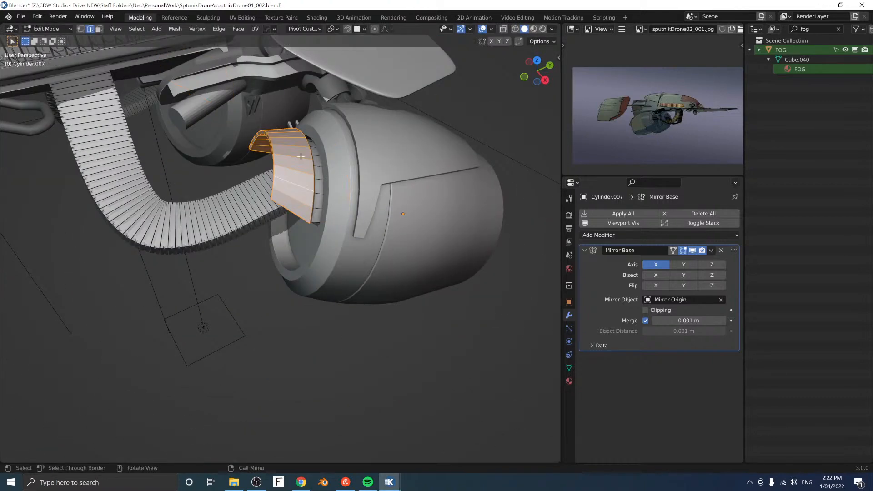
{"action": "middle_click_drag", "start_coordinate": [343, 163], "coordinate": [218, 238]}
{"action": "scroll", "coordinate": [217, 236], "scroll_direction": "down", "scroll_amount": 4}
{"action": "middle_click_drag", "start_coordinate": [203, 185], "coordinate": [327, 282], "text": "shift"}
{"action": "middle_click_drag", "start_coordinate": [327, 282], "coordinate": [306, 266]}
{"action": "scroll", "coordinate": [334, 251], "scroll_direction": "up", "scroll_amount": 2}
{"action": "key", "text": "Tab"}
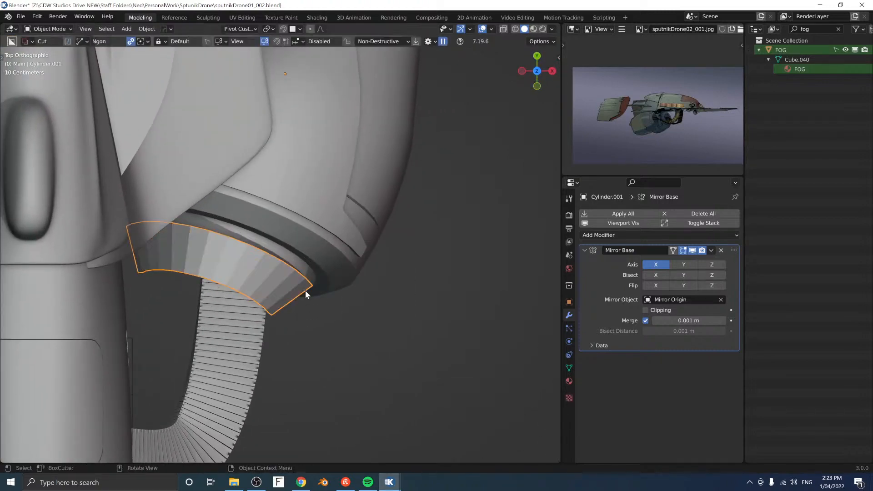
Step: From the top view, move the cover back against the engine's front rim and adjust its fit over the hose
{"action": "key", "text": "g"}
{"action": "left_click", "coordinate": [316, 272]}
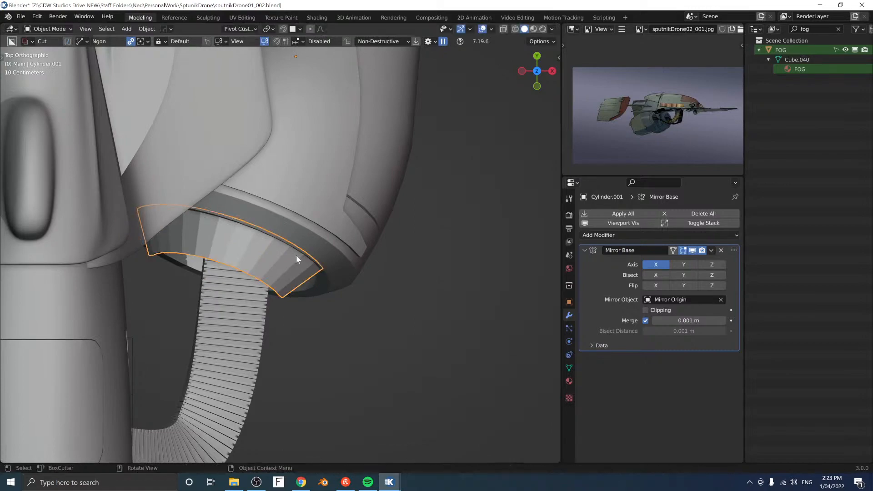
{"action": "key", "text": "z"}
{"action": "left_click", "coordinate": [344, 316]}
{"action": "mouse_move", "coordinate": [338, 309]}
{"action": "middle_mouse_down"}
{"action": "mouse_move", "coordinate": [303, 263]}
{"action": "mouse_move", "coordinate": [269, 271]}
{"action": "mouse_move", "coordinate": [255, 225]}
{"action": "mouse_move", "coordinate": [313, 228]}
{"action": "mouse_move", "coordinate": [279, 217]}
{"action": "mouse_move", "coordinate": [298, 224]}
{"action": "mouse_move", "coordinate": [247, 234]}
{"action": "middle_mouse_up"}
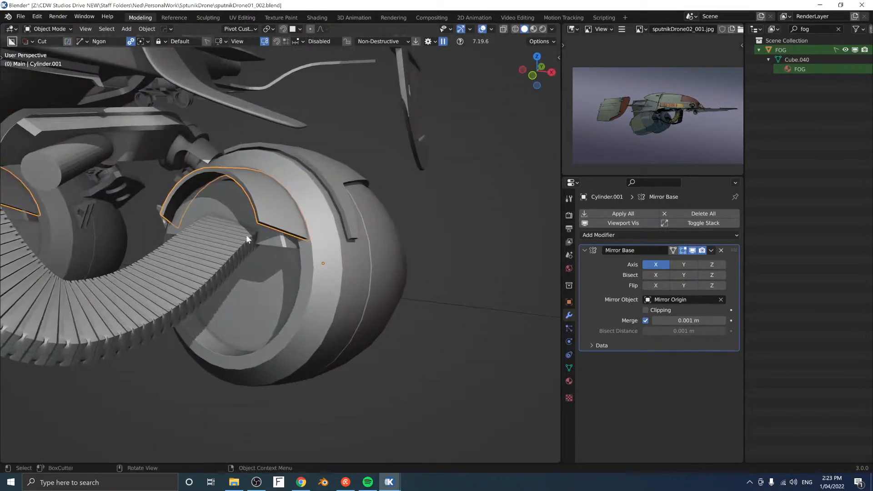
{"action": "middle_click_drag", "start_coordinate": [308, 222], "coordinate": [236, 217]}
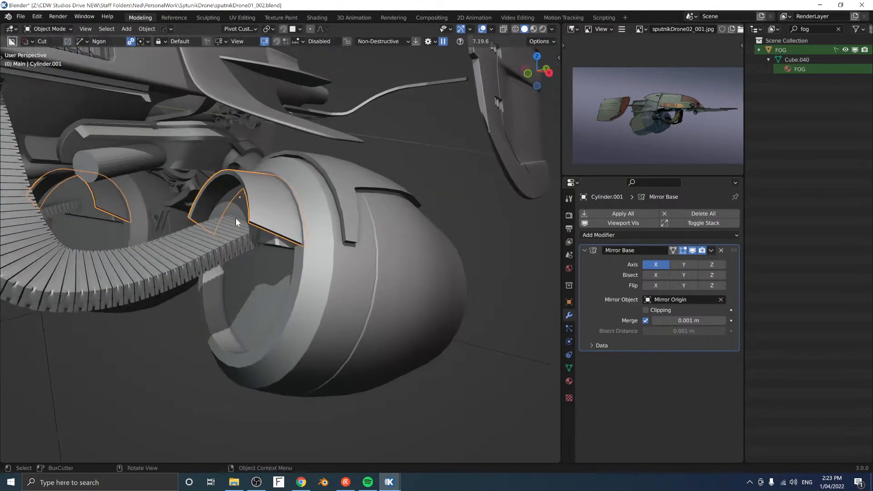
Step: Duplicate a front corner vertex of the cover mesh and place the copy above the cover
{"action": "middle_click_drag", "start_coordinate": [295, 212], "coordinate": [200, 253]}
{"action": "key", "text": "Tab"}
{"action": "left_click", "coordinate": [208, 242]}
{"action": "key", "text": "shift+d"}
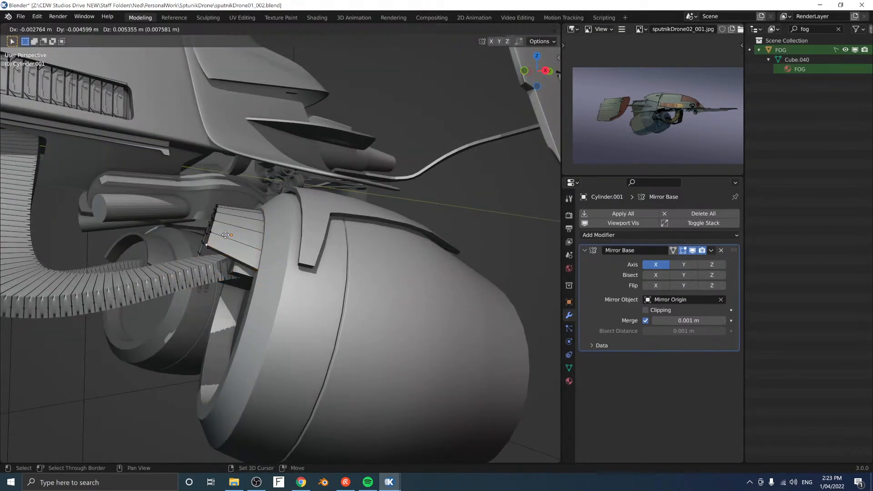
{"action": "left_click", "coordinate": [255, 210]}
{"action": "middle_click_drag", "start_coordinate": [255, 210], "coordinate": [248, 193]}
{"action": "key", "text": "g"}
{"action": "key", "text": "y"}
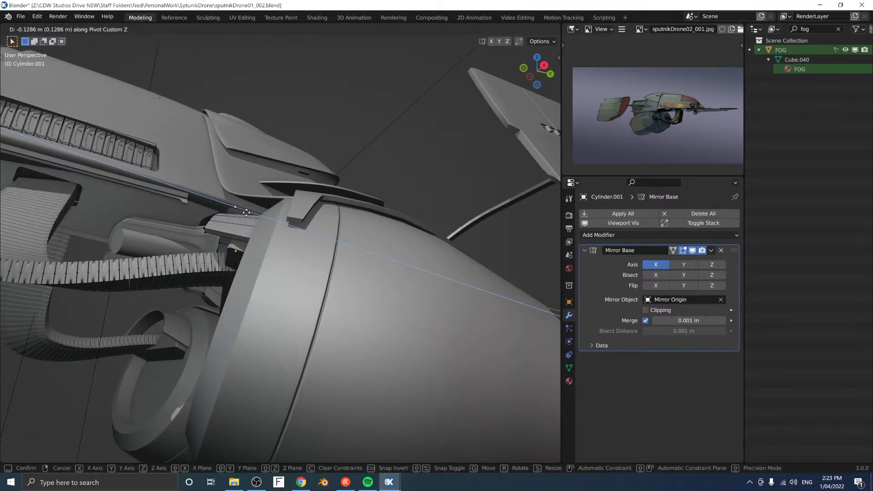
{"action": "right_click", "coordinate": [247, 211]}
Step: Set the pivot point to median and the transform orientation to Global
{"action": "key", "text": "ctrl+d"}
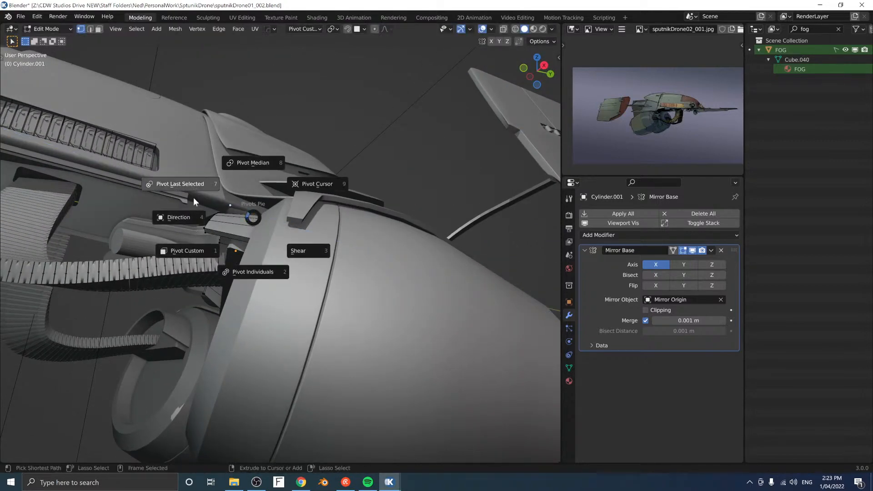
{"action": "left_click", "coordinate": [248, 167]}
{"action": "key", "text": "comma"}
{"action": "left_click", "coordinate": [211, 172]}
{"action": "middle_click_drag", "start_coordinate": [210, 172], "coordinate": [322, 205]}
Step: Move the duplicated vertex up onto the outer rim of the engine, beside the raised trim strip
{"action": "key", "text": "g"}
{"action": "left_click", "coordinate": [231, 223]}
{"action": "left_click", "coordinate": [312, 296]}
{"action": "key", "text": "g"}
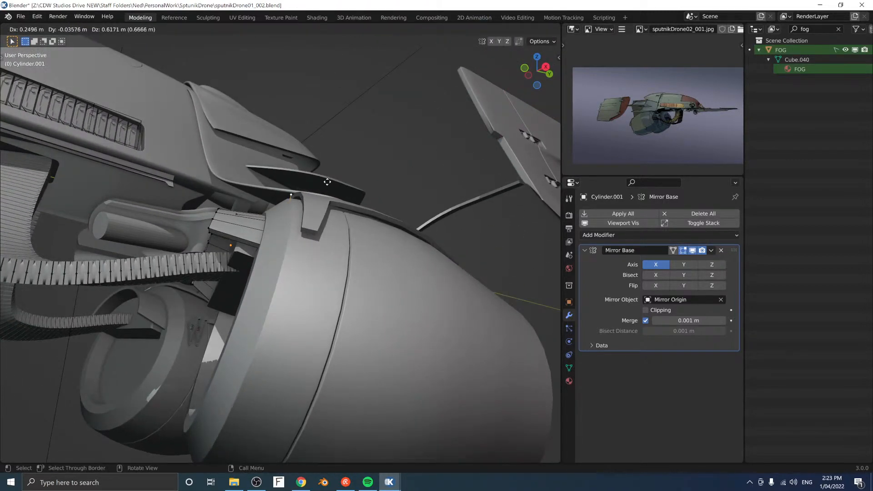
{"action": "left_click", "coordinate": [327, 184]}
Step: Duplicate the rim vertex, extrude it back to the cover and form a narrow rib face between rim and cover
{"action": "key", "text": "shift+d"}
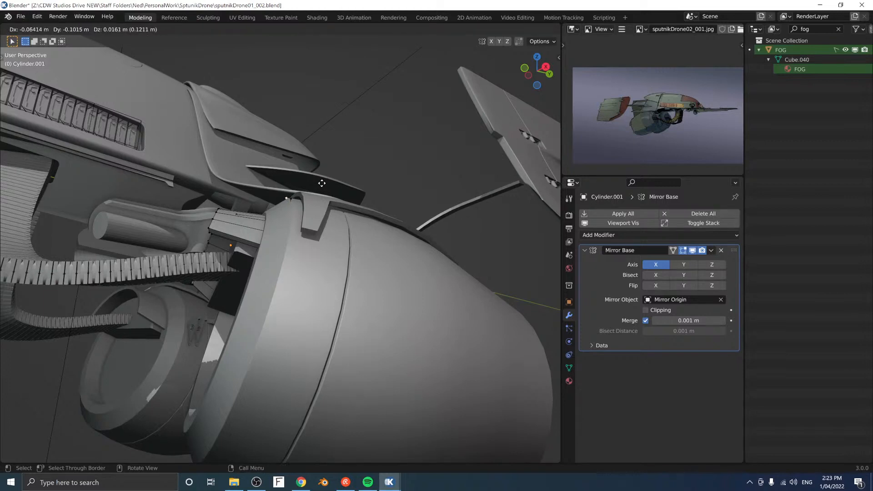
{"action": "left_click", "coordinate": [322, 183]}
{"action": "key", "text": "e"}
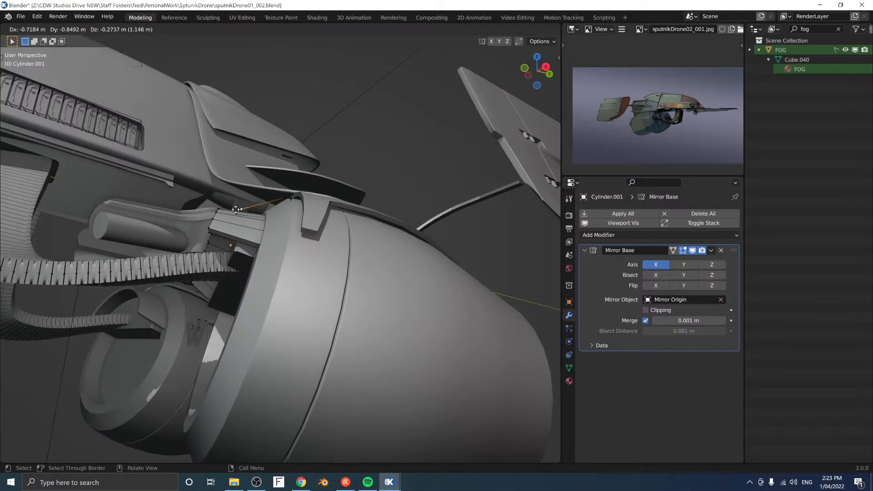
{"action": "left_click", "coordinate": [233, 211]}
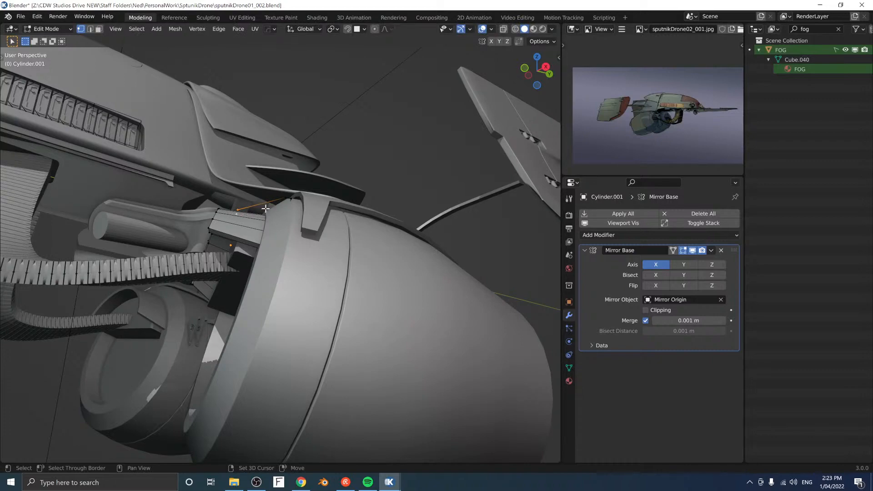
{"action": "middle_click_drag", "start_coordinate": [266, 199], "coordinate": [359, 263]}
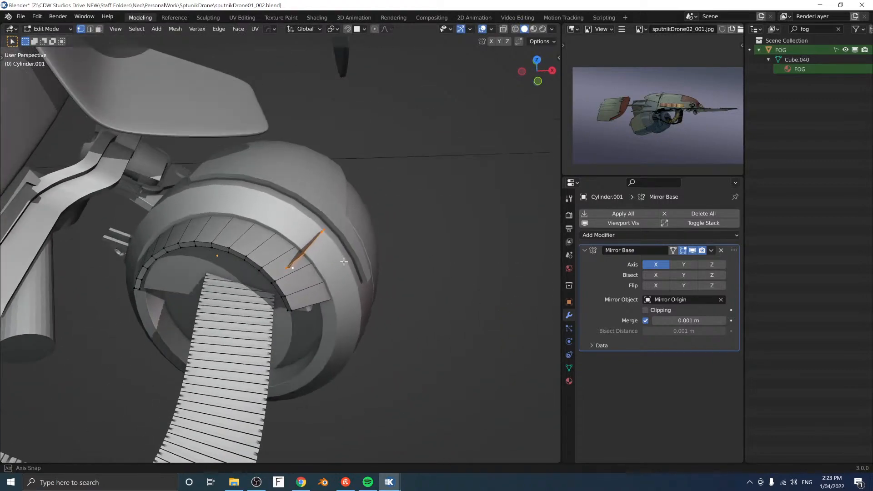
Step: Try to rotate the rib face about the global Z axis
{"action": "middle_click_drag", "start_coordinate": [289, 239], "coordinate": [341, 225]}
{"action": "key", "text": "r"}
{"action": "key", "text": "z"}
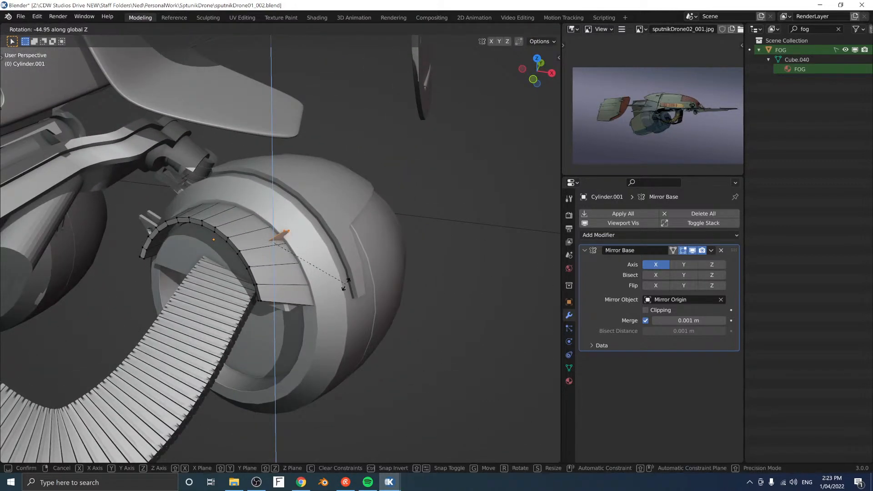
{"action": "right_click", "coordinate": [358, 266]}
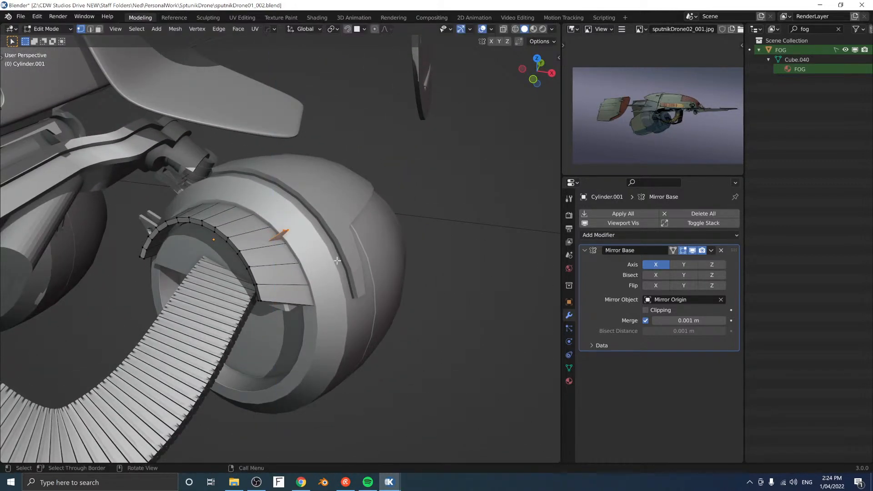
{"action": "key", "text": "ctrl+z"}
Step: Flatten the rib face with the MACHIN3: Flatten command
{"action": "middle_click_drag", "start_coordinate": [336, 260], "coordinate": [294, 217]}
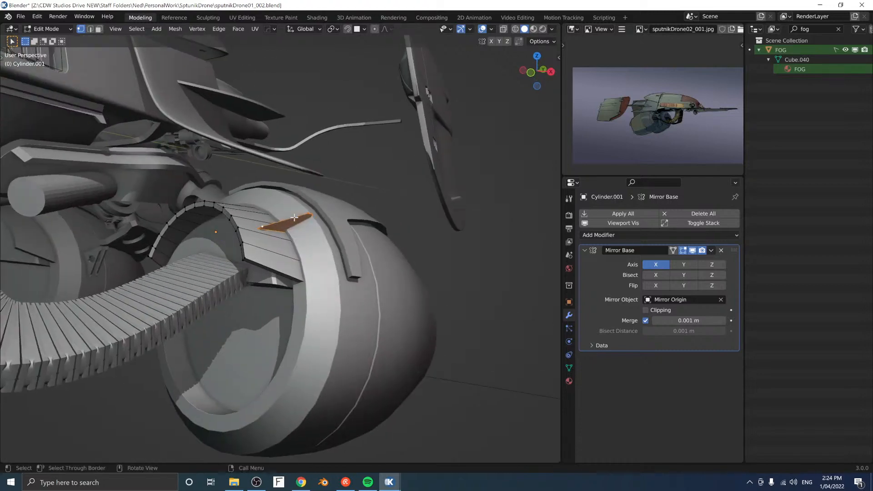
{"action": "key", "text": "F3"}
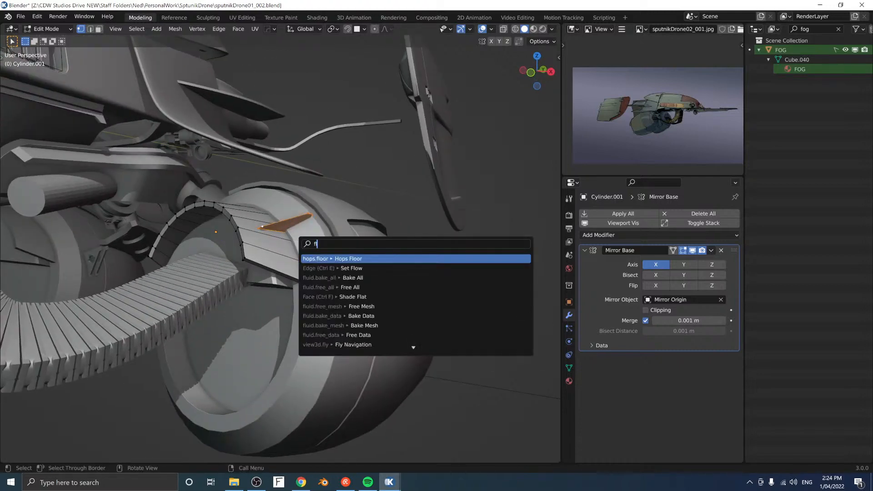
{"action": "type", "text": "flat"}
{"action": "key", "text": "Down"}
{"action": "key", "text": "Down"}
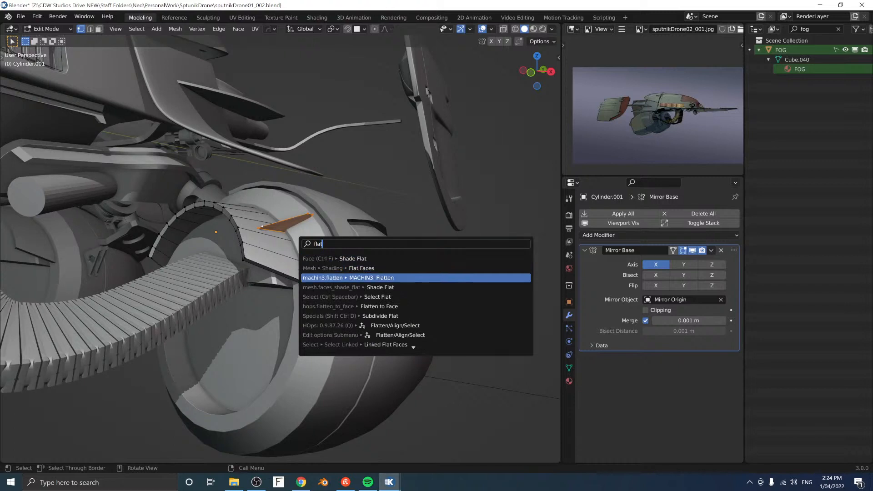
{"action": "key", "text": "Return"}
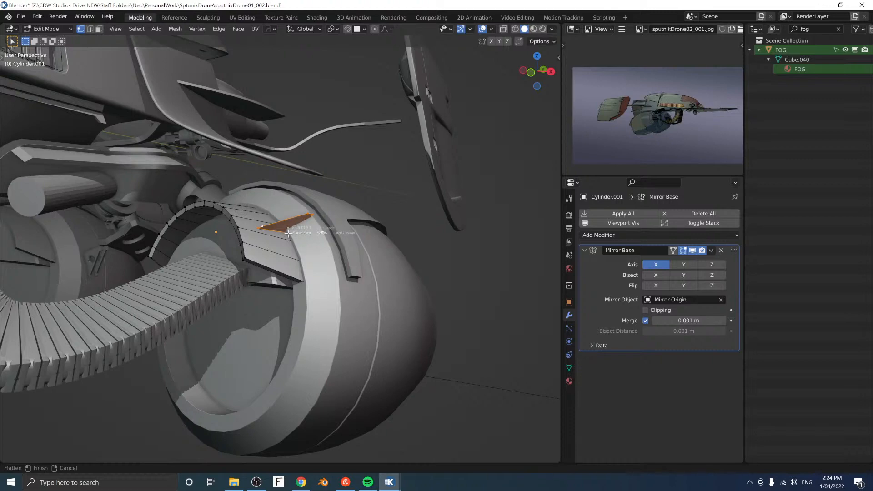
{"action": "left_click", "coordinate": [324, 241]}
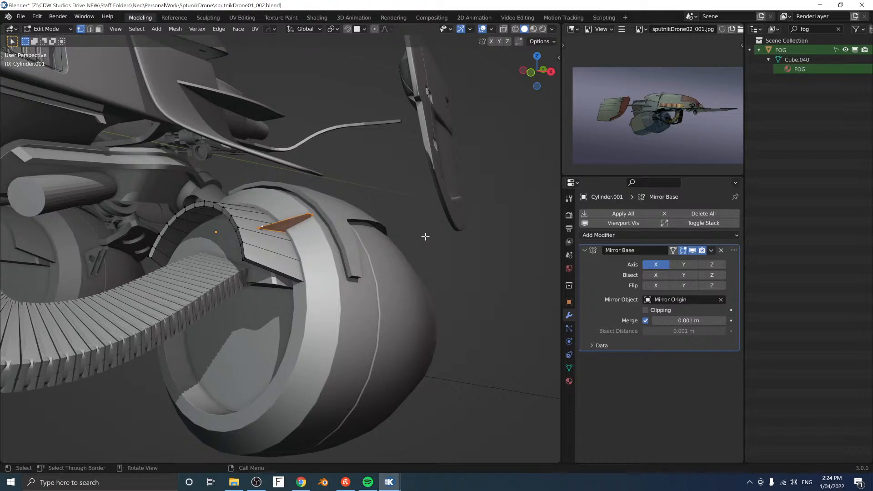
Step: Reapply MACHIN3: Flatten to the rib face, first in vertex mode and again in edge mode
{"action": "middle_click_drag", "start_coordinate": [369, 236], "coordinate": [285, 275]}
{"action": "key", "text": "F3"}
{"action": "key", "text": "Return"}
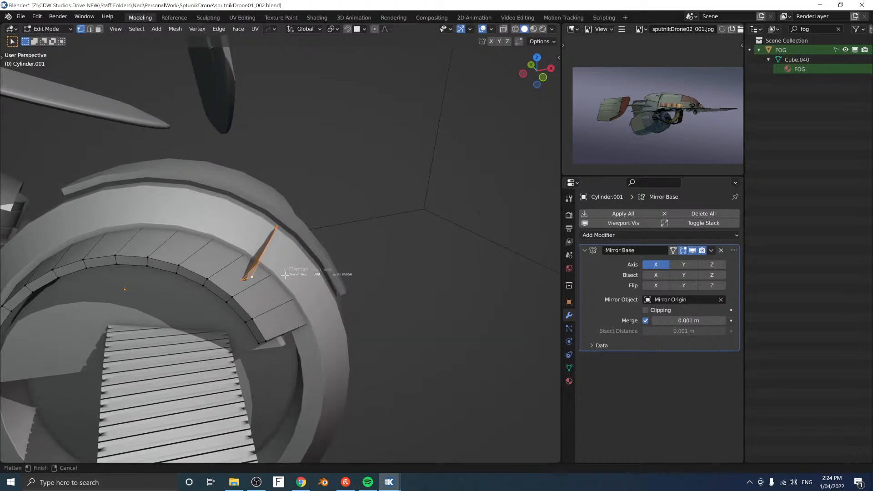
{"action": "left_click", "coordinate": [285, 275]}
{"action": "key", "text": "2"}
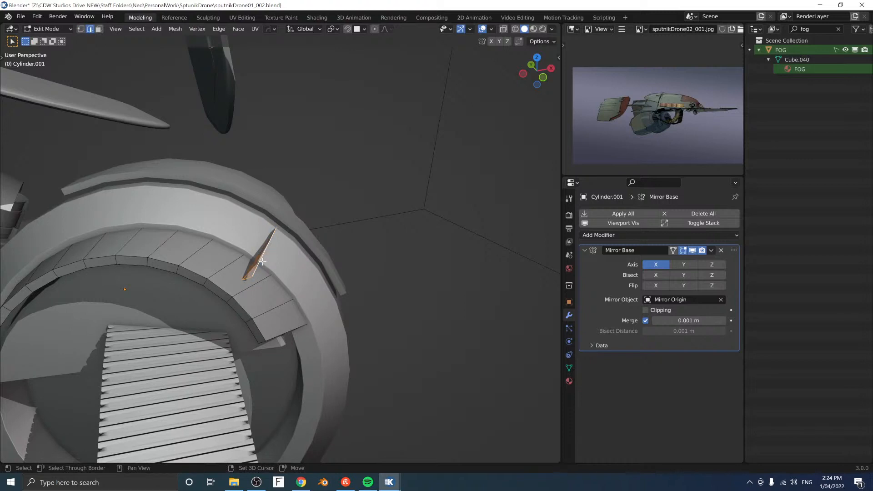
{"action": "key", "text": "F3"}
{"action": "key", "text": "Return"}
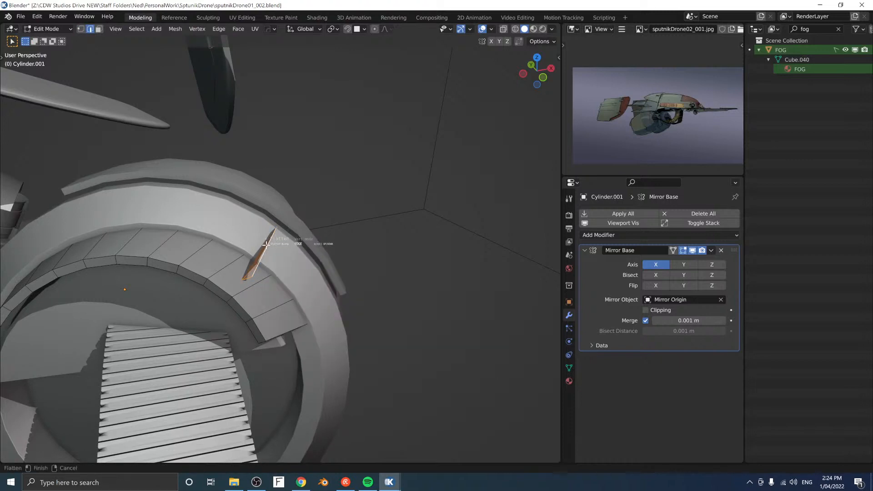
{"action": "left_click", "coordinate": [266, 244]}
Step: Try to apply MACHIN3: Normal Flatten to the rib face
{"action": "middle_click_drag", "start_coordinate": [285, 243], "coordinate": [272, 244]}
{"action": "key", "text": "F3"}
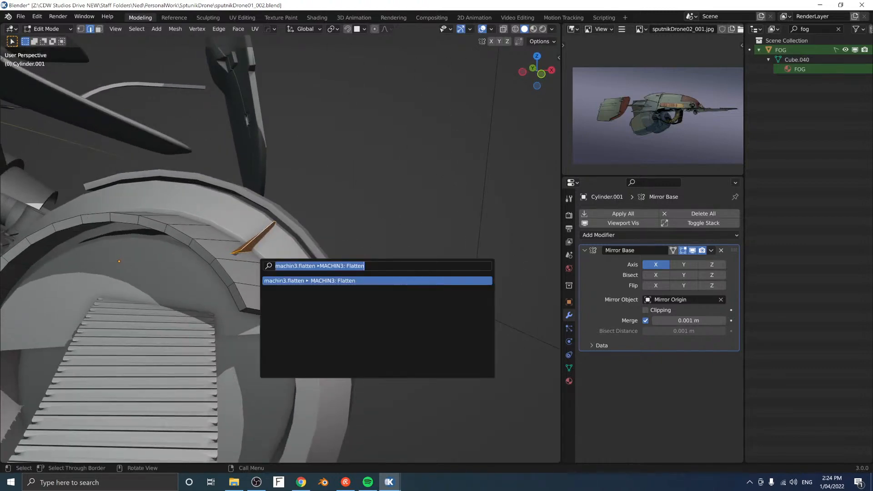
{"action": "type", "text": "flatten"}
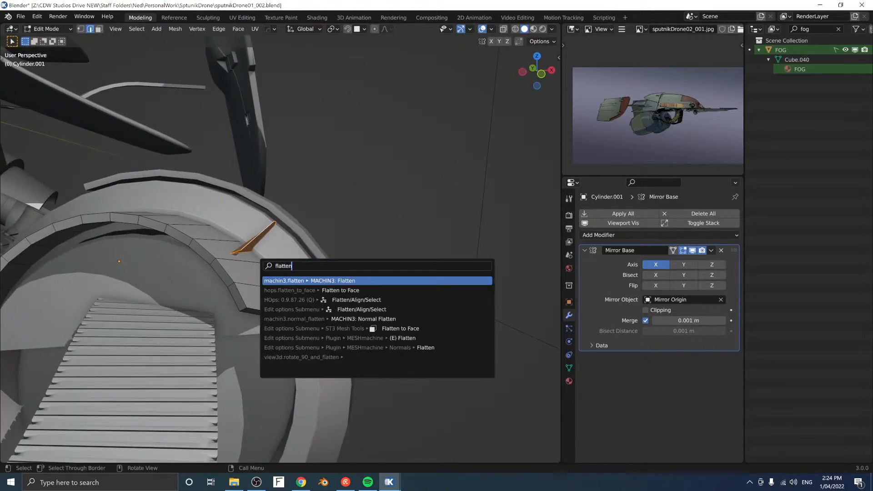
{"action": "key", "text": "Down"}
{"action": "key", "text": "Down"}
{"action": "key", "text": "Down"}
{"action": "key", "text": "Down"}
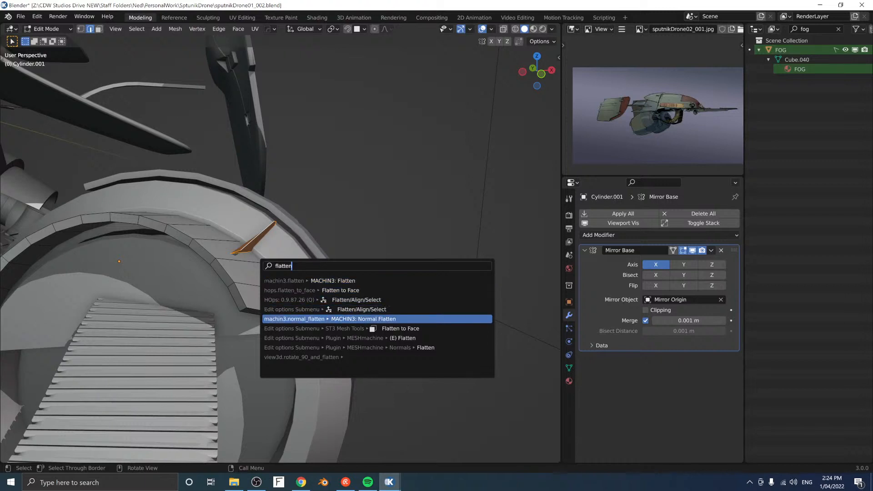
{"action": "key", "text": "Return"}
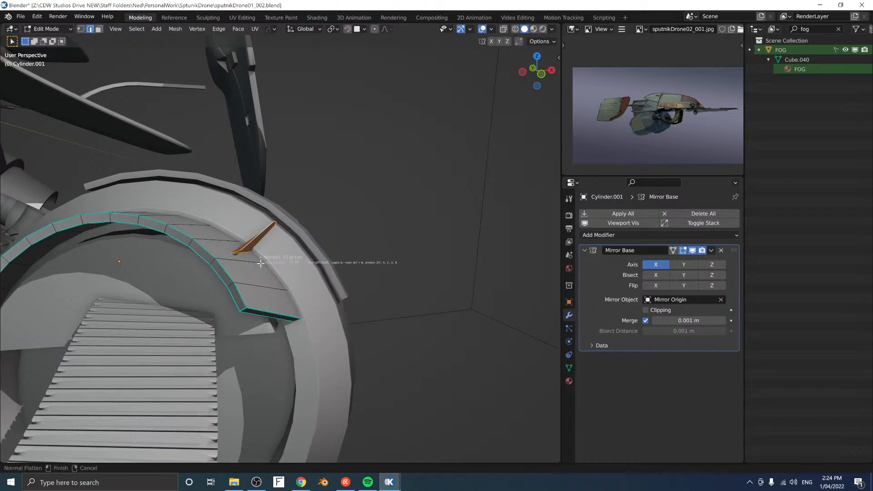
{"action": "left_click", "coordinate": [233, 270]}
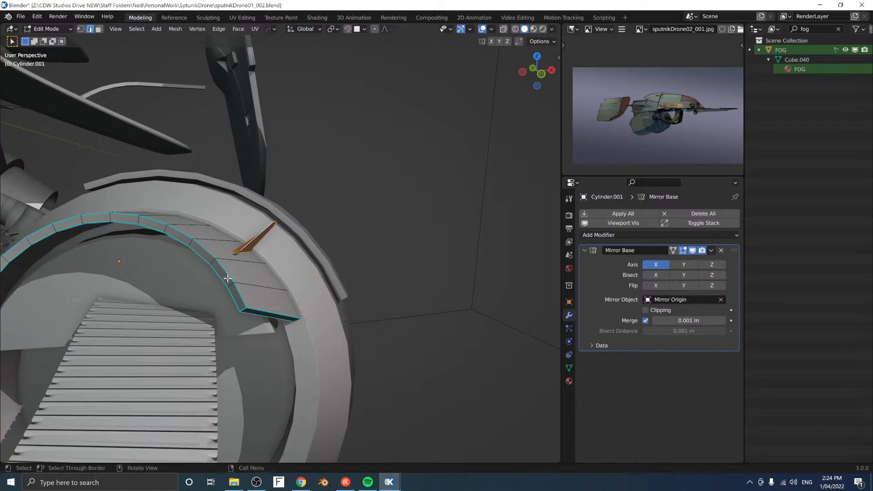
{"action": "key", "text": "ctrl+z"}
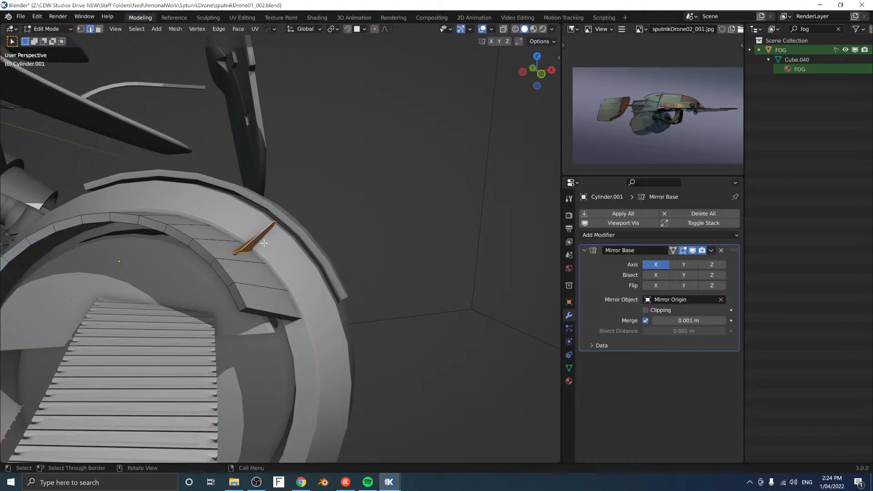
Step: Separate the rib face into its own object and try to flatten it with a Flatten to Face command
{"action": "key", "text": "4"}
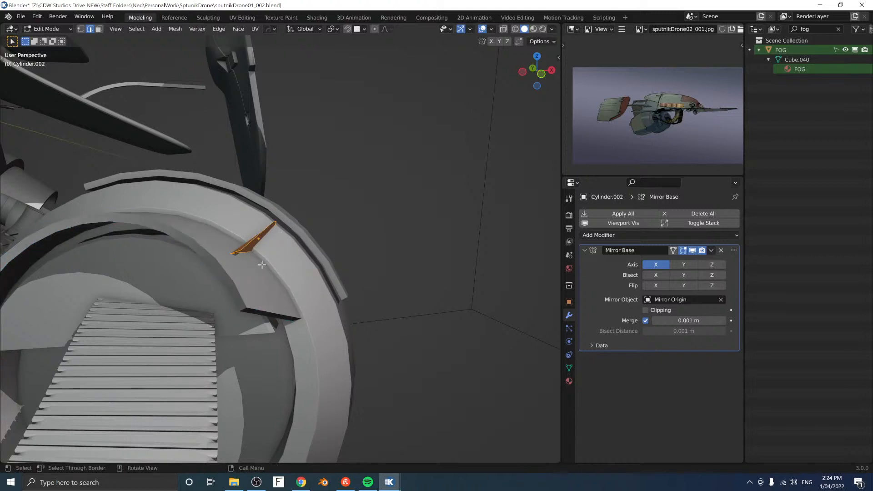
{"action": "key", "text": "F3"}
{"action": "type", "text": "fla"}
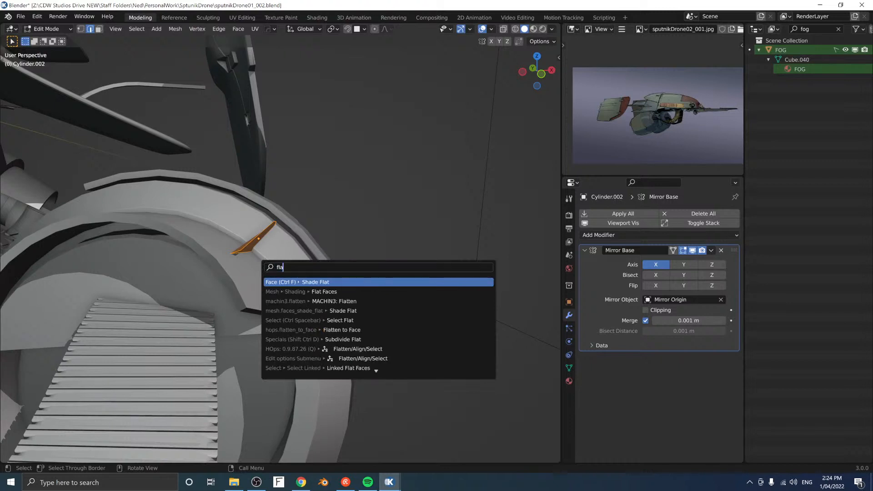
{"action": "type", "text": "tt"}
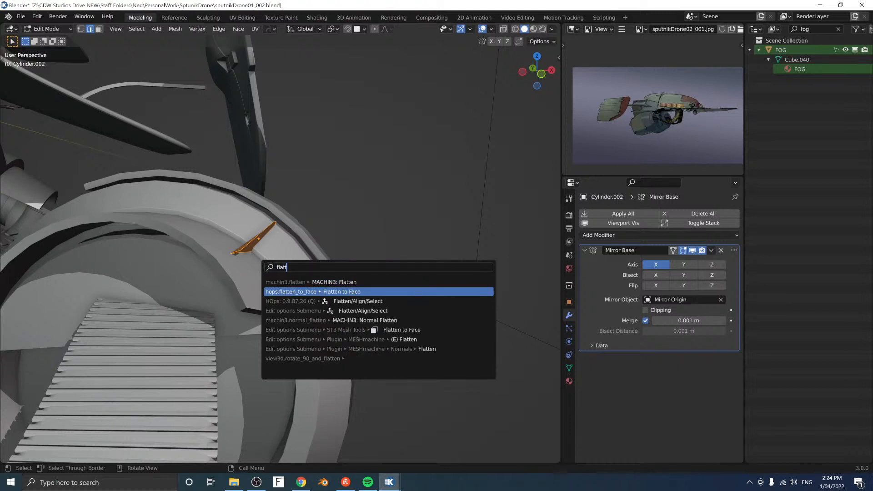
{"action": "key", "text": "Down"}
{"action": "key", "text": "Down"}
{"action": "key", "text": "Down"}
{"action": "key", "text": "Return"}
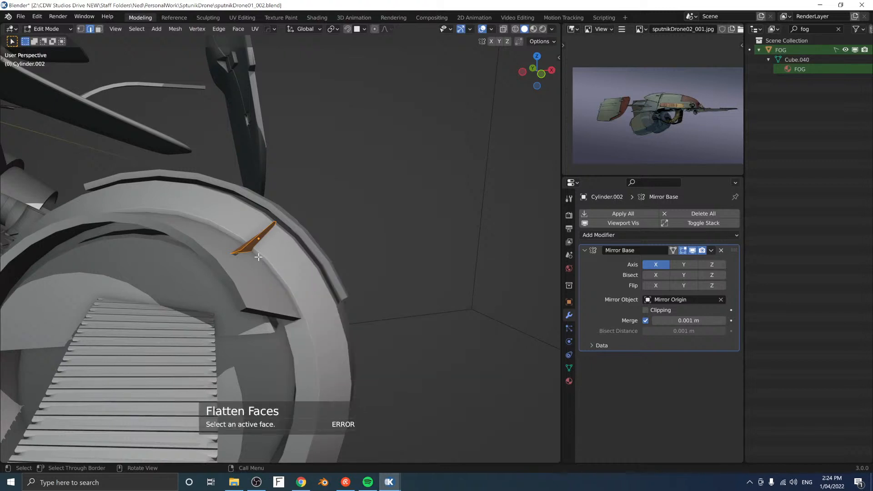
Step: Select the separated rib face in face mode and flatten it with the Flatten to Face command
{"action": "middle_click_drag", "start_coordinate": [255, 253], "coordinate": [236, 236]}
{"action": "key", "text": "3"}
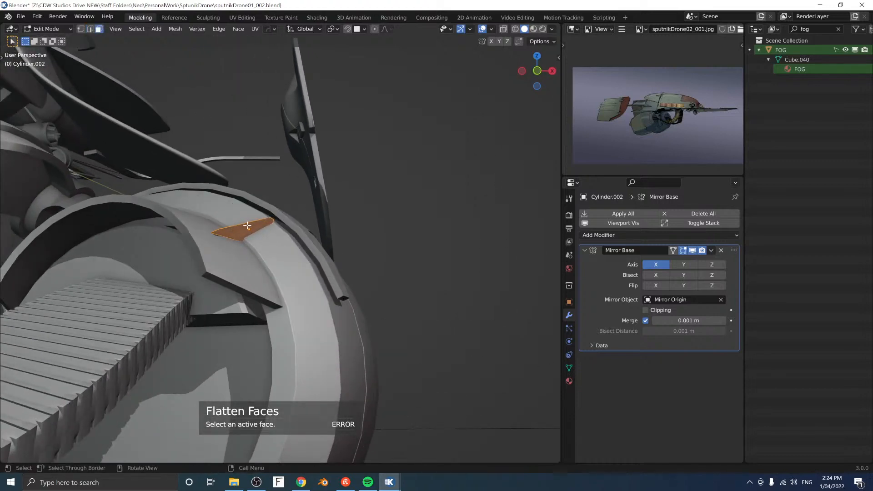
{"action": "left_click", "coordinate": [246, 226]}
{"action": "key", "text": "F3"}
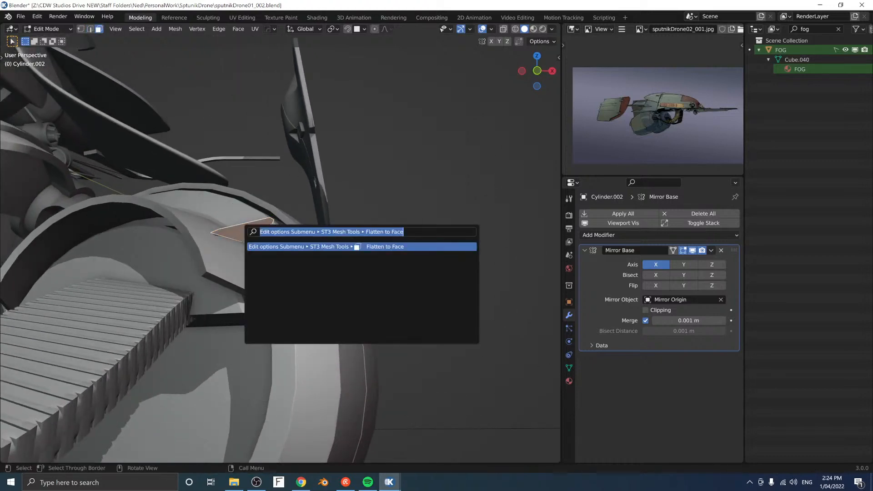
{"action": "key", "text": "Return"}
Step: Move the rib face up about 0.79 m along Z and align its vertices, finishing with the Left alignment
{"action": "middle_click_drag", "start_coordinate": [245, 229], "coordinate": [293, 257]}
{"action": "key", "text": "g"}
{"action": "key", "text": "z"}
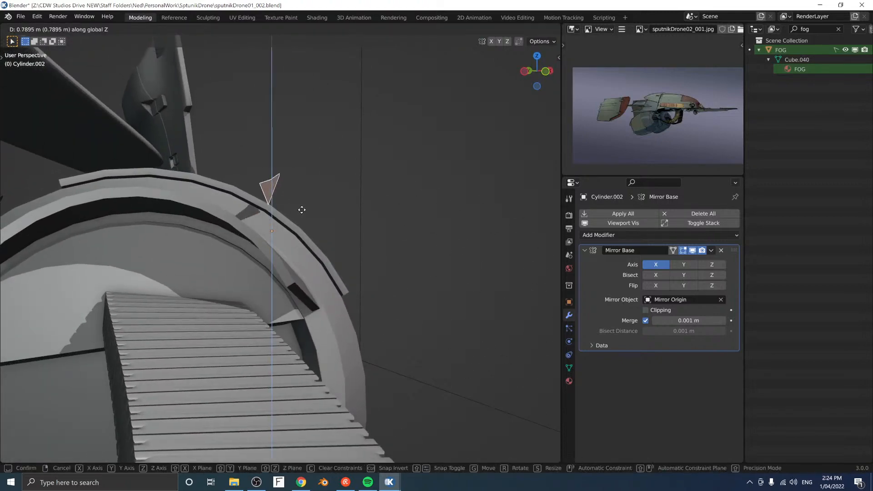
{"action": "left_click", "coordinate": [302, 212]}
{"action": "key", "text": "alt+a"}
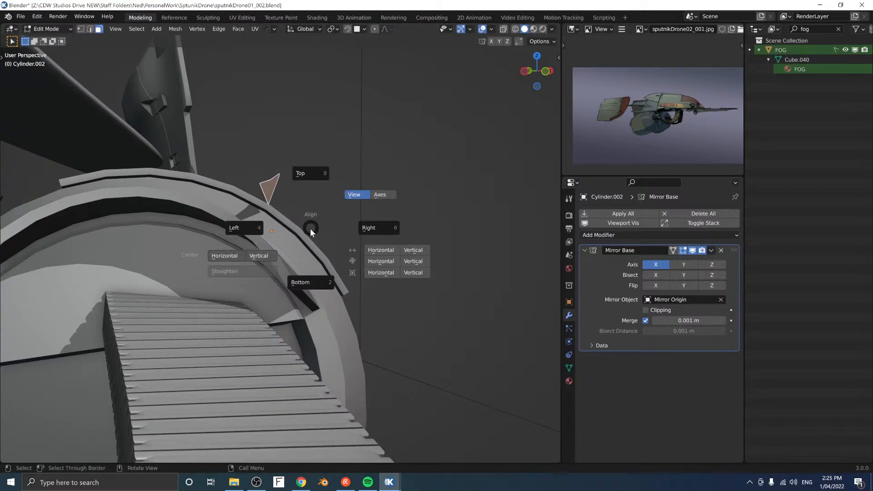
{"action": "left_click", "coordinate": [231, 254]}
{"action": "key", "text": "alt+a"}
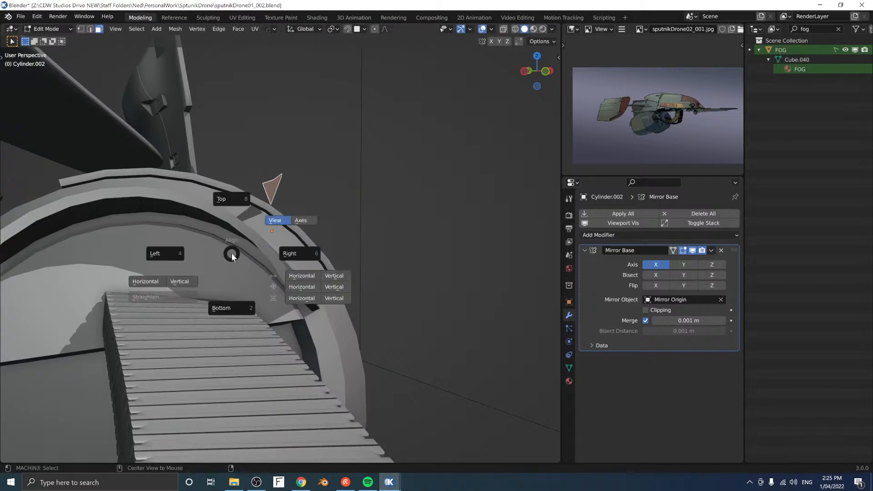
{"action": "left_click", "coordinate": [172, 252]}
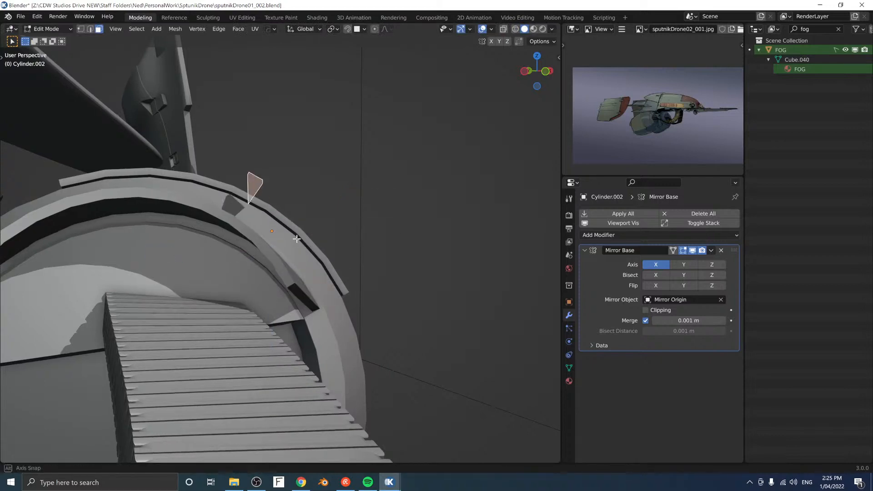
Step: Rotate the rib face about Z and within the view to match the direction of the engine's ring
{"action": "middle_click_drag", "start_coordinate": [176, 247], "coordinate": [314, 312]}
{"action": "key", "text": "r"}
{"action": "key", "text": "z"}
{"action": "left_click", "coordinate": [289, 288]}
{"action": "key", "text": "r"}
{"action": "left_click", "coordinate": [302, 261]}
Step: Move the rib face horizontally and along Z so it sits back on the engine's front ring
{"action": "key", "text": "g"}
{"action": "key", "text": "shift+z"}
{"action": "left_click", "coordinate": [327, 321]}
{"action": "key", "text": "g"}
{"action": "key", "text": "z"}
{"action": "left_click", "coordinate": [301, 289]}
Step: Extrude the rib face along its normals by about 0.09 m to give the rib thickness
{"action": "key", "text": "Tab"}
{"action": "left_click", "coordinate": [345, 266]}
{"action": "key", "text": "alt+e"}
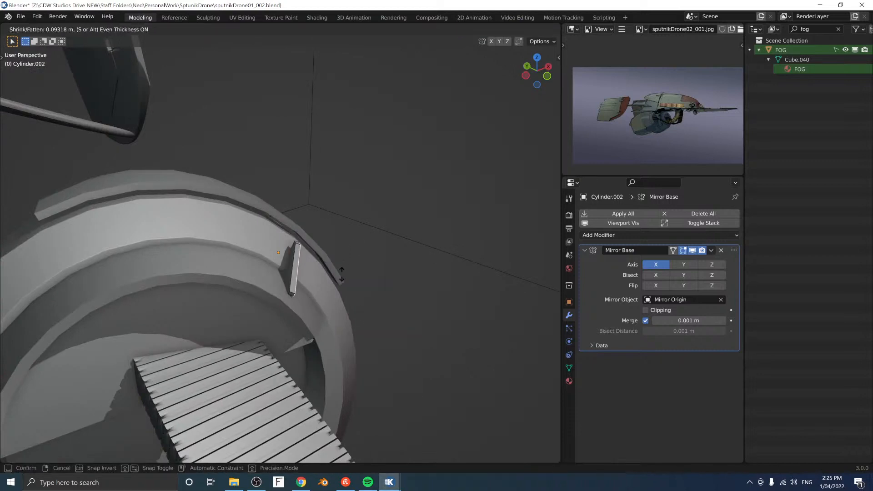
{"action": "left_click", "coordinate": [297, 280]}
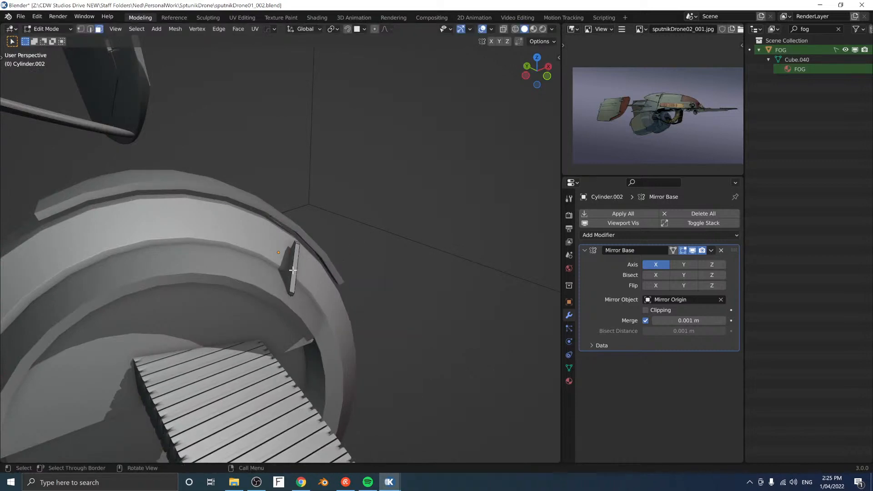
Step: Adjust the thickened rib's rotation and height so it rests against the stepped surface of the engine ring
{"action": "middle_click_drag", "start_coordinate": [324, 266], "coordinate": [272, 219]}
{"action": "key", "text": "r"}
{"action": "left_click", "coordinate": [320, 256]}
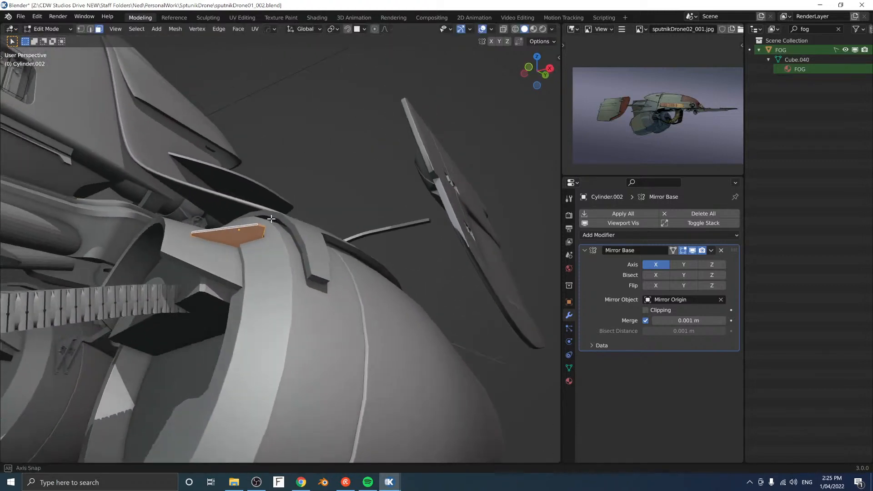
{"action": "key", "text": "r"}
{"action": "left_click", "coordinate": [307, 228]}
{"action": "key", "text": "g"}
{"action": "key", "text": "z"}
{"action": "left_click", "coordinate": [294, 232], "text": "shift"}
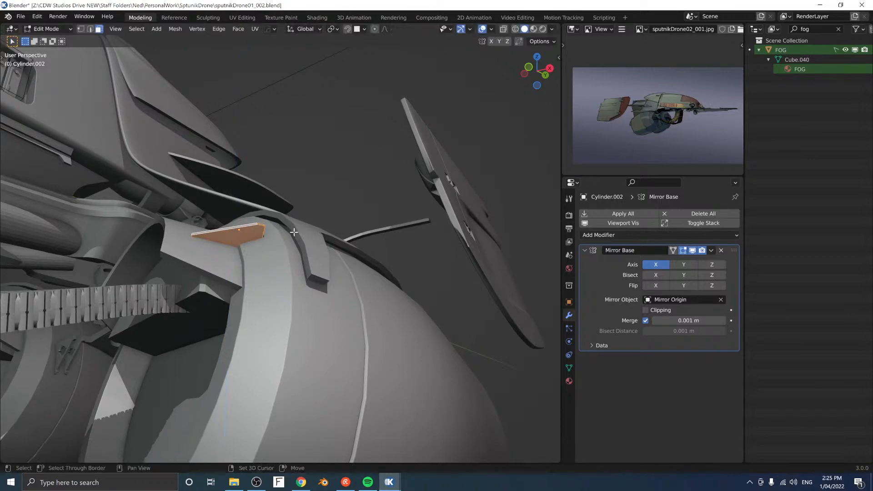
Step: Duplicate the rib along X, raise the copy about 1.5 m along Z and rotate it on the engine ring
{"action": "middle_click_drag", "start_coordinate": [294, 232], "coordinate": [218, 250]}
{"action": "key", "text": "shift+d"}
{"action": "key", "text": "x"}
{"action": "left_click", "coordinate": [227, 292]}
{"action": "key", "text": "r"}
{"action": "left_click", "coordinate": [223, 289]}
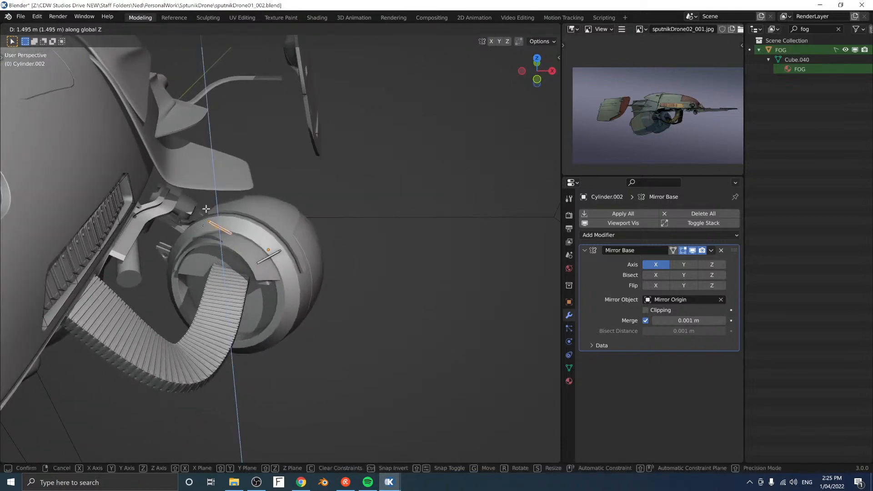
{"action": "key", "text": "r"}
{"action": "key", "text": "z"}
{"action": "left_click", "coordinate": [212, 241]}
Step: Rotate the rib copy about Y and lower it along Z onto the engine ring
{"action": "key", "text": "r"}
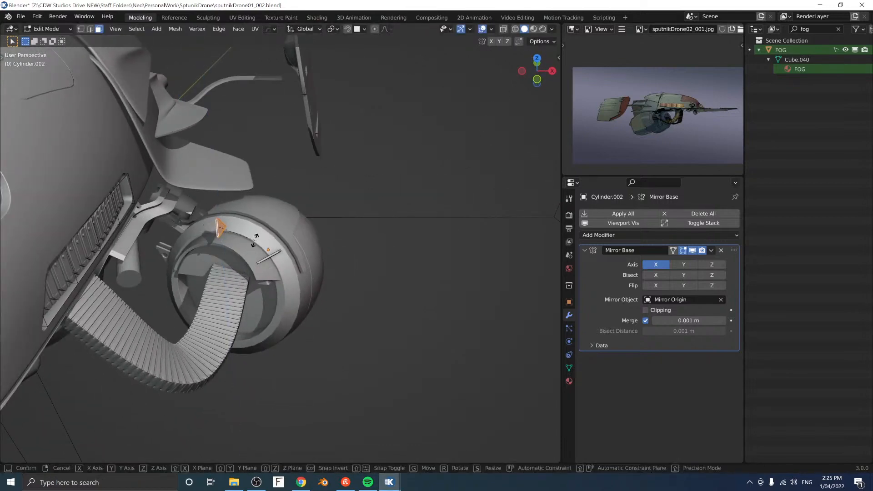
{"action": "key", "text": "y"}
{"action": "key", "text": "y"}
{"action": "key", "text": "y"}
{"action": "key", "text": "y"}
{"action": "key", "text": "g"}
{"action": "key", "text": "z"}
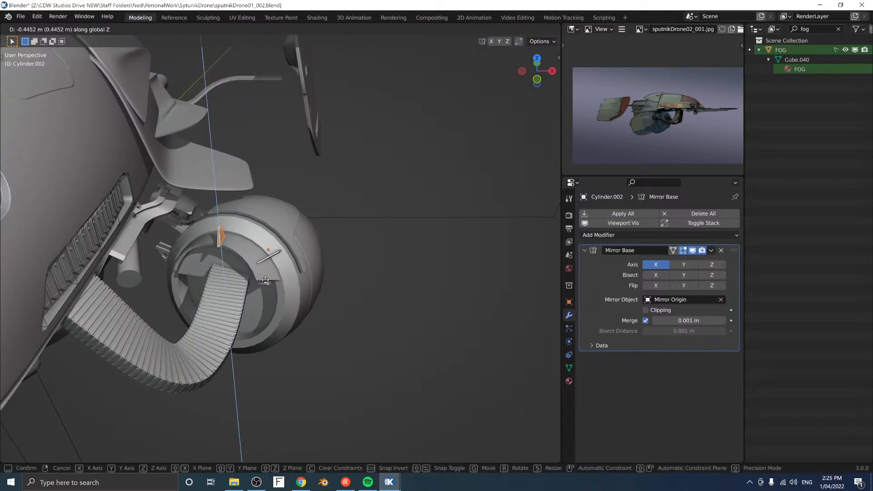
{"action": "left_click", "coordinate": [265, 280]}
Step: Shift the rib copy horizontally and vertically to seat it on the body-facing side of the engine ring
{"action": "scroll", "coordinate": [272, 272], "scroll_direction": "up", "scroll_amount": 3}
{"action": "middle_click_drag", "start_coordinate": [304, 225], "coordinate": [450, 286], "text": "shift"}
{"action": "key", "text": "g"}
{"action": "key", "text": "shift+z"}
{"action": "key", "text": "g"}
{"action": "key", "text": "z"}
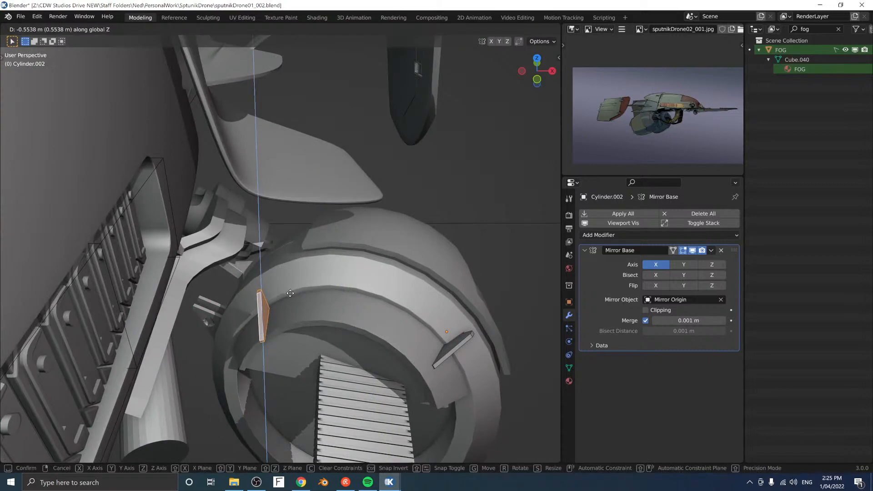
{"action": "key", "text": "shift+z"}
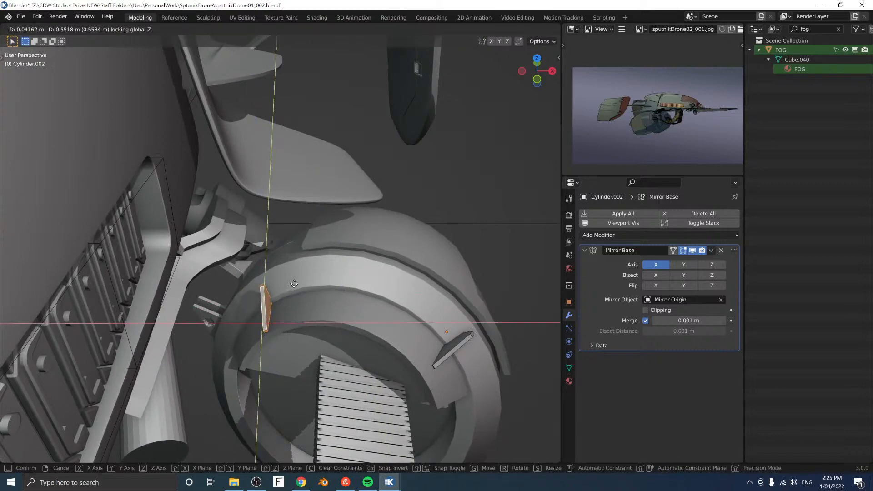
{"action": "key", "text": "z"}
{"action": "left_click", "coordinate": [293, 285]}
Step: Rotate the rib copy, lower it about 0.06 m along Z to meet the ring, and leave Edit Mode
{"action": "middle_click_drag", "start_coordinate": [311, 287], "coordinate": [266, 310]}
{"action": "key", "text": "r"}
{"action": "left_click", "coordinate": [328, 235]}
{"action": "scroll", "coordinate": [245, 306], "scroll_direction": "up", "scroll_amount": 3}
{"action": "key", "text": "g"}
{"action": "key", "text": "z"}
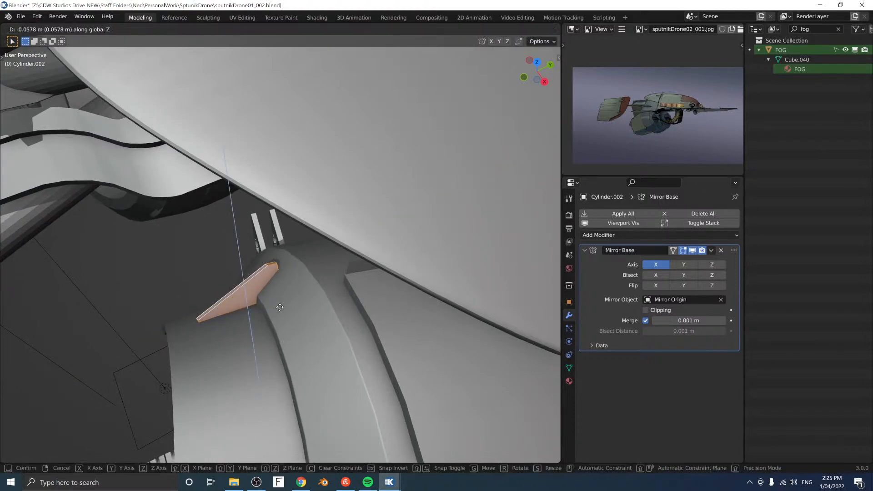
{"action": "left_click", "coordinate": [281, 307]}
{"action": "middle_click_drag", "start_coordinate": [274, 312], "coordinate": [269, 283]}
{"action": "scroll", "coordinate": [268, 282], "scroll_direction": "down", "scroll_amount": 5}
{"action": "scroll", "coordinate": [286, 424], "scroll_direction": "down", "scroll_amount": 4}
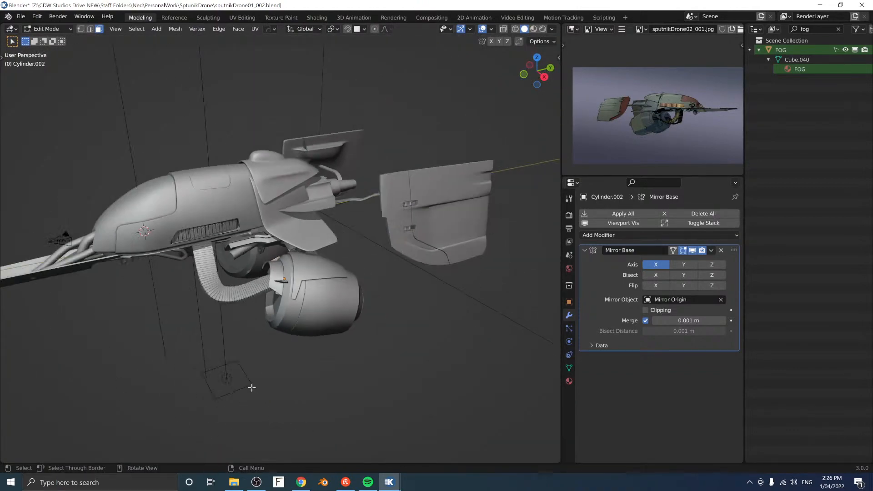
{"action": "middle_click_drag", "start_coordinate": [251, 385], "coordinate": [284, 335]}
{"action": "key", "text": "Tab"}
Step: Duplicate the cylinder under the body beside the engine and raise the copy along Z above the drone
{"action": "middle_click_drag", "start_coordinate": [370, 314], "coordinate": [255, 282]}
{"action": "scroll", "coordinate": [313, 275], "scroll_direction": "up", "scroll_amount": 4}
{"action": "left_click", "coordinate": [323, 275]}
{"action": "key", "text": "shift+d"}
{"action": "key", "text": "z"}
{"action": "left_click", "coordinate": [240, 153]}
{"action": "key", "text": "g"}
{"action": "key", "text": "z"}
{"action": "left_click", "coordinate": [253, 94]}
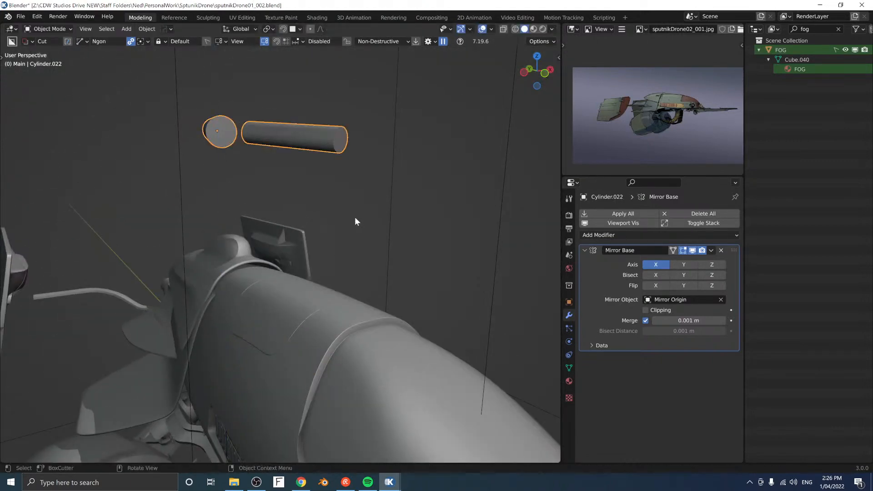
Step: Set the cylinder copy's X, Y and Z rotation to 0
{"action": "left_click", "coordinate": [568, 302]}
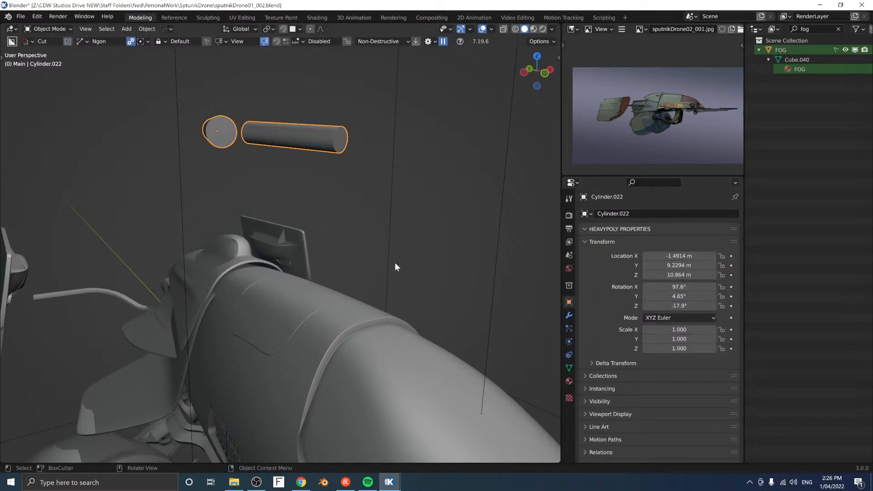
{"action": "middle_click_drag", "start_coordinate": [395, 266], "coordinate": [405, 280]}
{"action": "left_click_drag", "start_coordinate": [679, 287], "coordinate": [679, 306]}
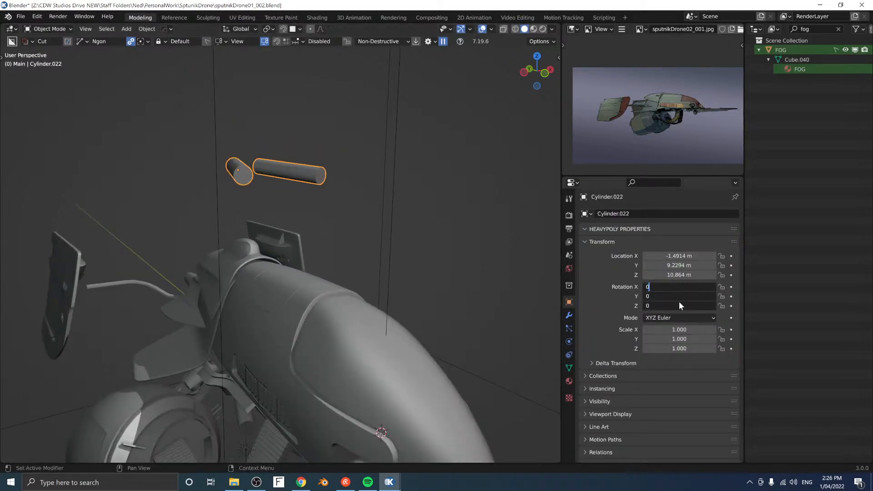
{"action": "type", "text": "0"}
{"action": "key", "text": "Return"}
{"action": "middle_click_drag", "start_coordinate": [136, 291], "coordinate": [278, 317]}
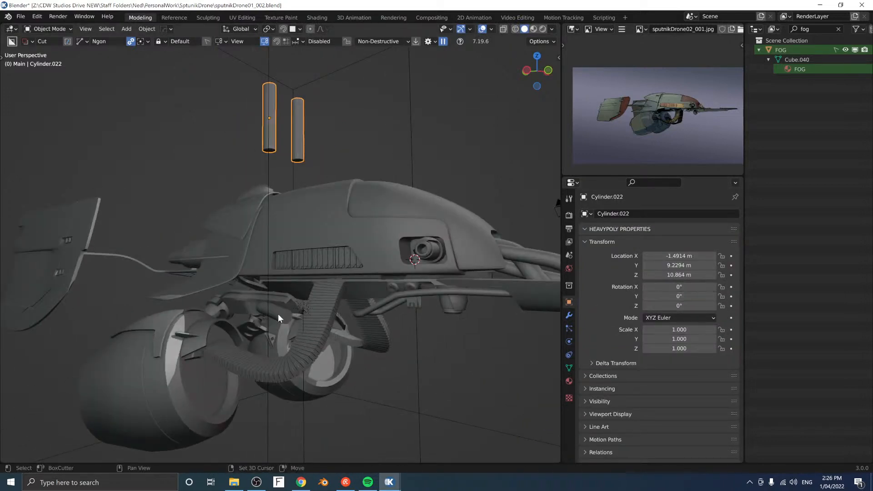
{"action": "left_click", "coordinate": [278, 315], "text": "shift"}
{"action": "left_click", "coordinate": [275, 106], "text": "shift"}
{"action": "key", "text": "ctrl+l"}
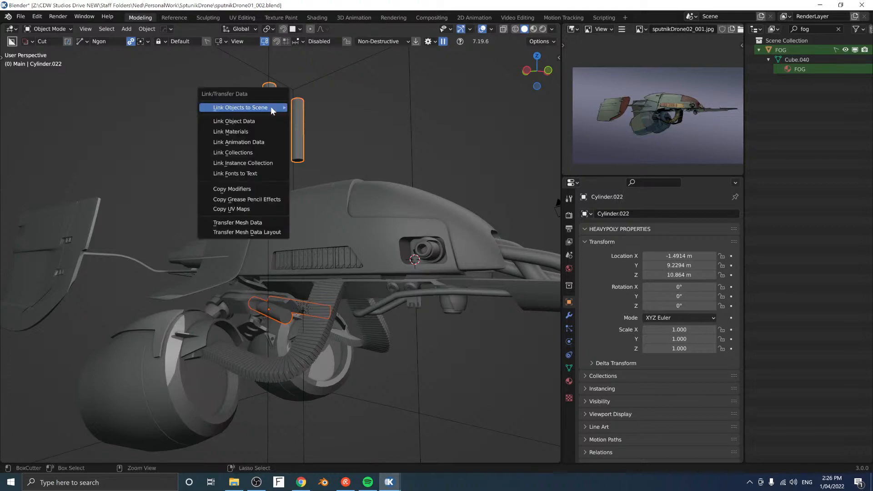
{"action": "key", "text": "Escape"}
{"action": "key", "text": "Escape"}
Step: In front view, edit the upright cylinder's mesh and add two edge loops across its upper half
{"action": "middle_click_drag", "start_coordinate": [366, 89], "coordinate": [256, 234]}
{"action": "scroll", "coordinate": [264, 241], "scroll_direction": "up", "scroll_amount": 4}
{"action": "key", "text": "space"}
{"action": "left_click", "coordinate": [338, 216]}
{"action": "key", "text": "ctrl+r"}
{"action": "left_click", "coordinate": [267, 214]}
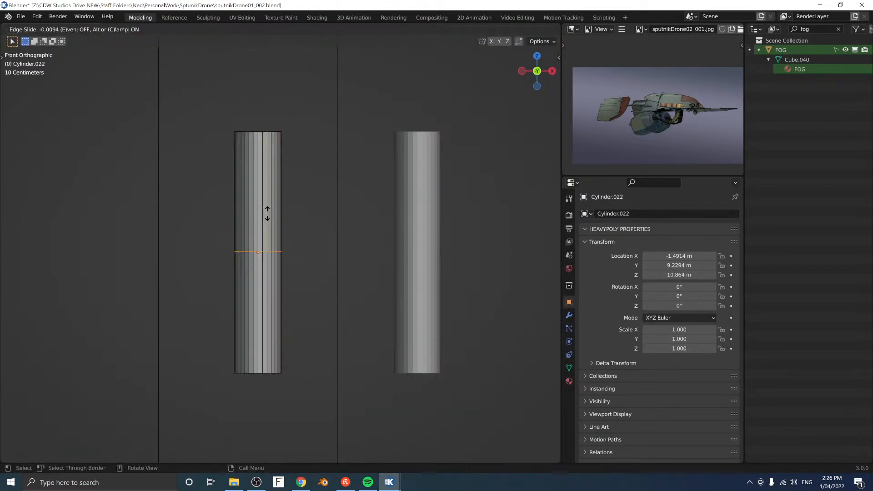
{"action": "left_click", "coordinate": [271, 146]}
{"action": "key", "text": "ctrl+r"}
{"action": "left_click", "coordinate": [272, 212]}
{"action": "left_click", "coordinate": [285, 231]}
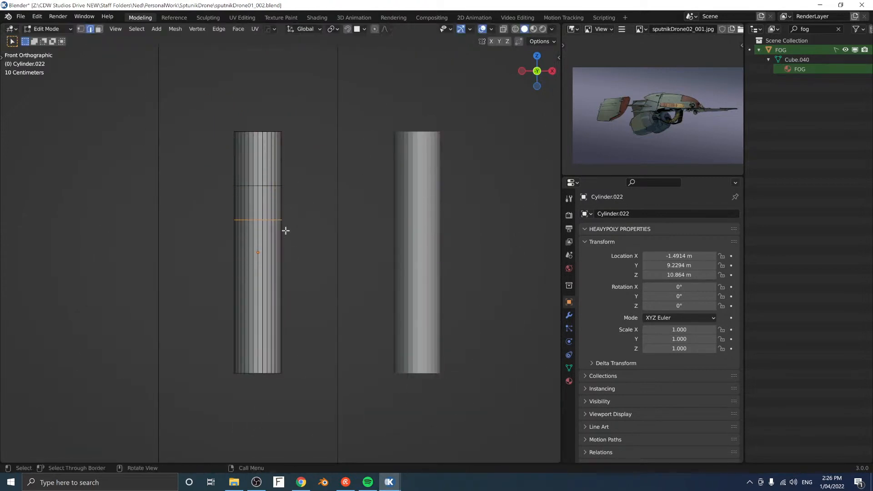
Step: Select the band of faces between the two edge loops and fatten it outward into a collar
{"action": "key", "text": "space"}
{"action": "left_click", "coordinate": [282, 201], "text": "alt"}
{"action": "key", "text": "alt+s"}
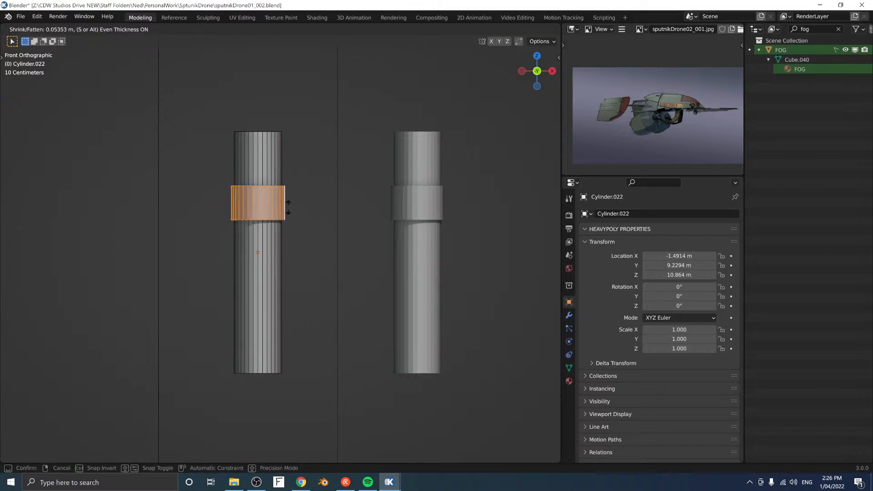
{"action": "left_click", "coordinate": [292, 213]}
Step: Add an edge loop in the upper part of the collar and bevel it into a narrow band
{"action": "key", "text": "ctrl+r"}
{"action": "left_click", "coordinate": [279, 207]}
{"action": "left_click", "coordinate": [281, 200]}
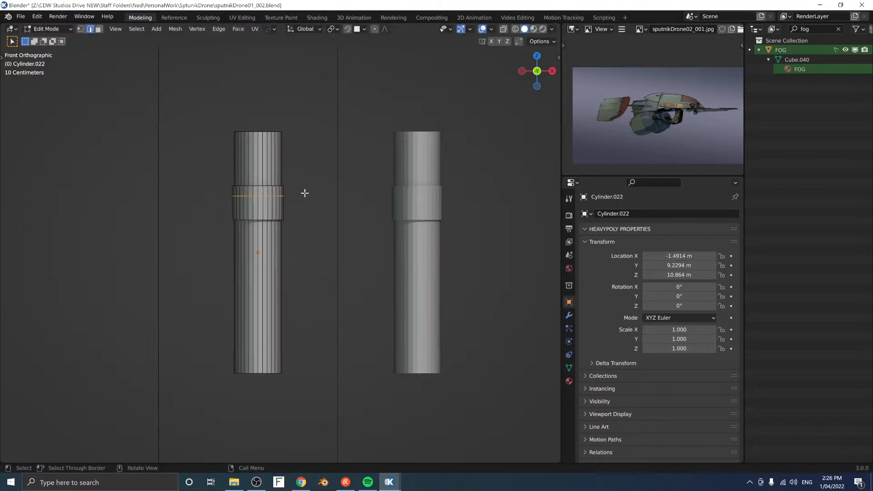
{"action": "key", "text": "ctrl+b"}
{"action": "left_click", "coordinate": [335, 181]}
Step: Fatten the narrow band outward into a raised ring and scale it down along Z
{"action": "key", "text": "alt+s"}
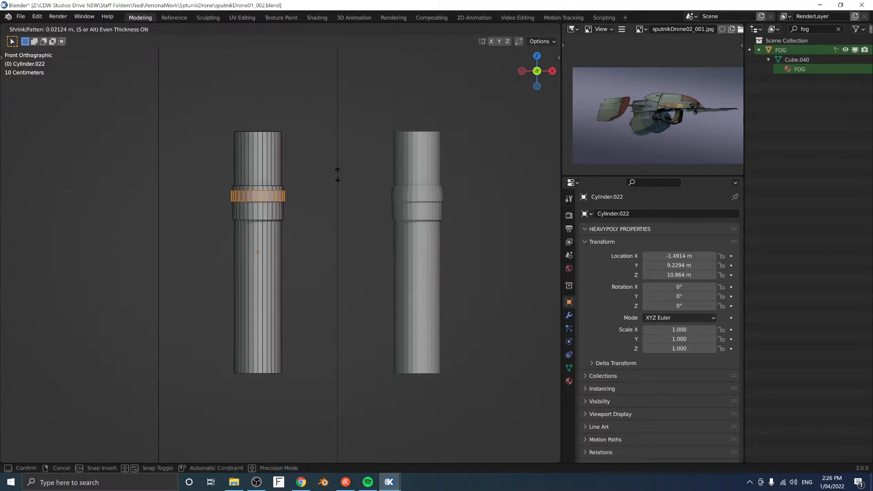
{"action": "left_click", "coordinate": [346, 166]}
{"action": "key", "text": "s"}
{"action": "key", "text": "z"}
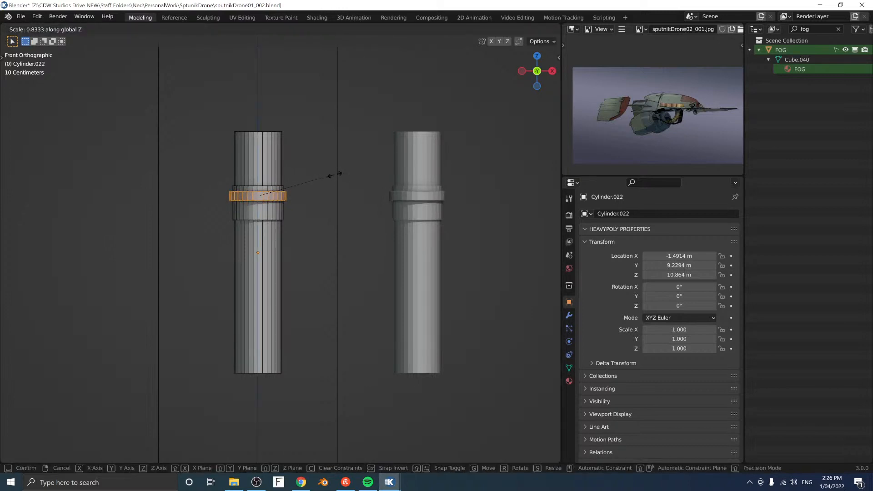
{"action": "left_click", "coordinate": [324, 182]}
Step: Add a centred edge loop between the collar and the cylinder's top end
{"action": "middle_click_drag", "start_coordinate": [294, 156], "coordinate": [363, 205], "text": "shift"}
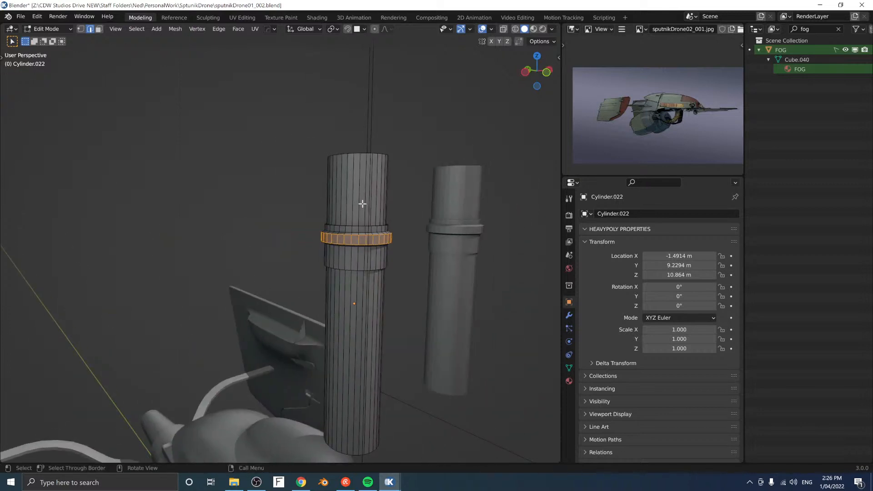
{"action": "middle_click_drag", "start_coordinate": [408, 162], "coordinate": [378, 198]}
{"action": "left_click", "coordinate": [340, 220]}
{"action": "key", "text": "ctrl+space"}
{"action": "left_click", "coordinate": [423, 237]}
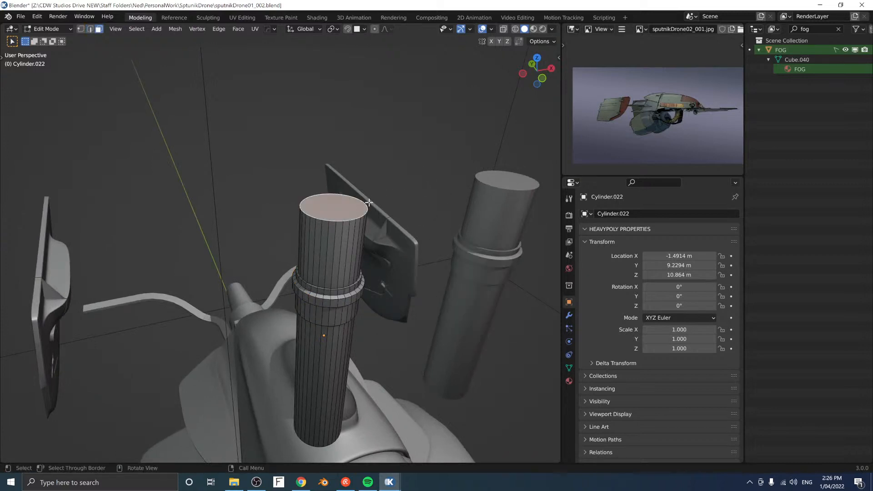
{"action": "key", "text": "ctrl+r"}
{"action": "left_click", "coordinate": [345, 245]}
{"action": "right_click", "coordinate": [345, 246]}
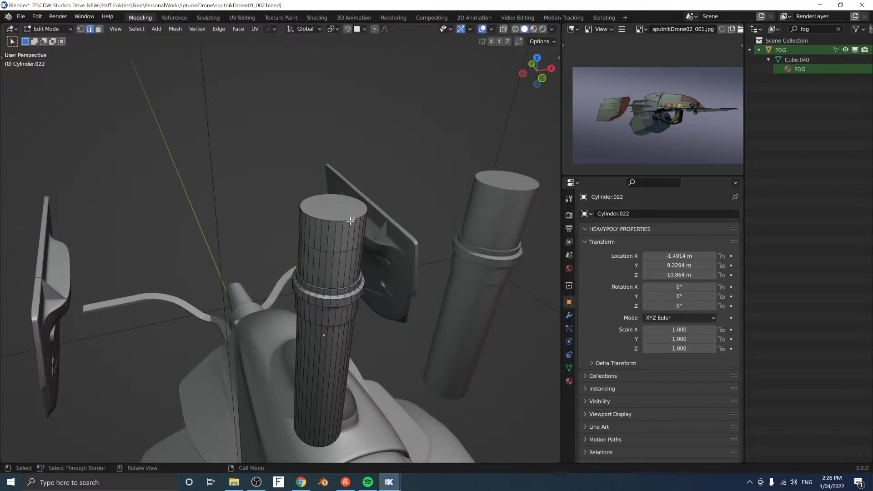
Step: Taper the cylinder's top end by scaling its rim edge loop to about 0.88
{"action": "left_click", "coordinate": [351, 221], "text": "alt"}
{"action": "key", "text": "s"}
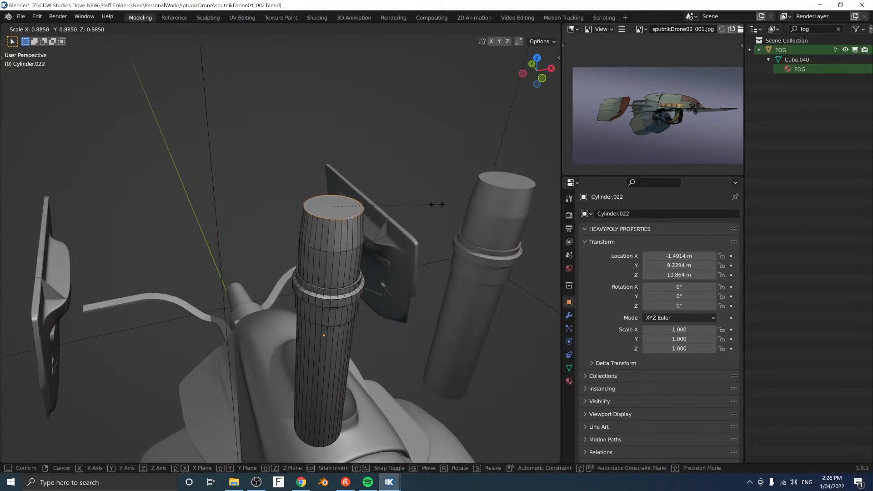
{"action": "left_click", "coordinate": [441, 204]}
{"action": "middle_click_drag", "start_coordinate": [382, 195], "coordinate": [378, 199]}
{"action": "key", "text": "i"}
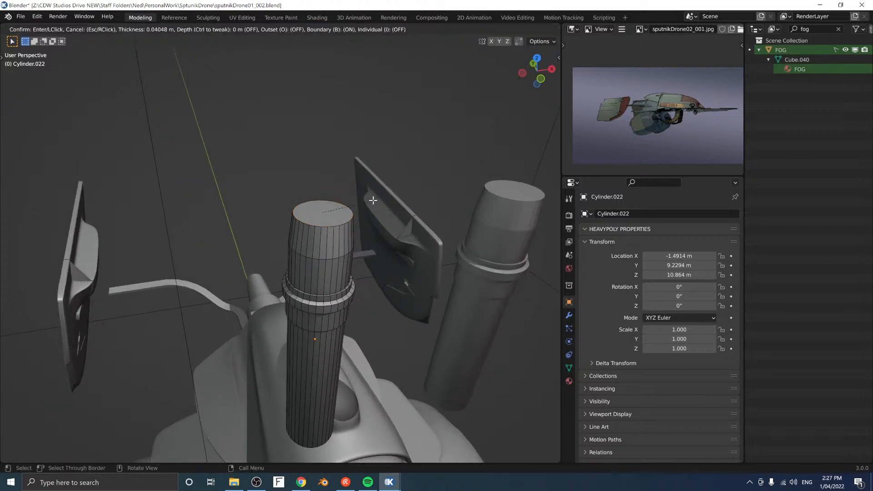
{"action": "right_click", "coordinate": [372, 200]}
{"action": "key", "text": "ctrl+z"}
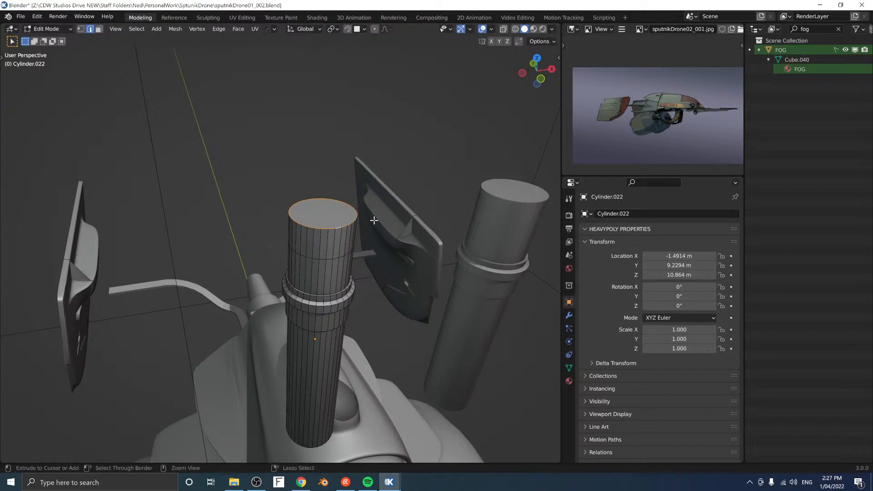
{"action": "key", "text": "ctrl+shift+z"}
Step: Inset the cylinder's top cap, extrude it down into a shallow recess and scale the recessed face
{"action": "key", "text": "3"}
{"action": "left_click", "coordinate": [348, 213]}
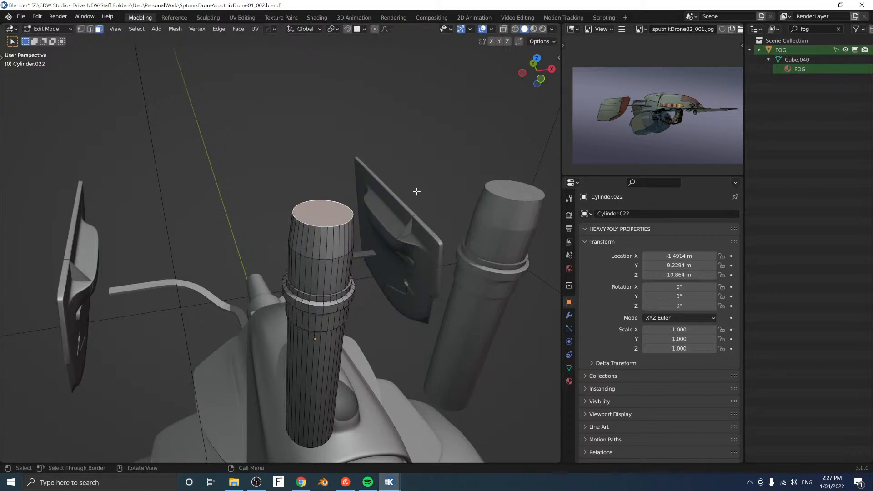
{"action": "key", "text": "i"}
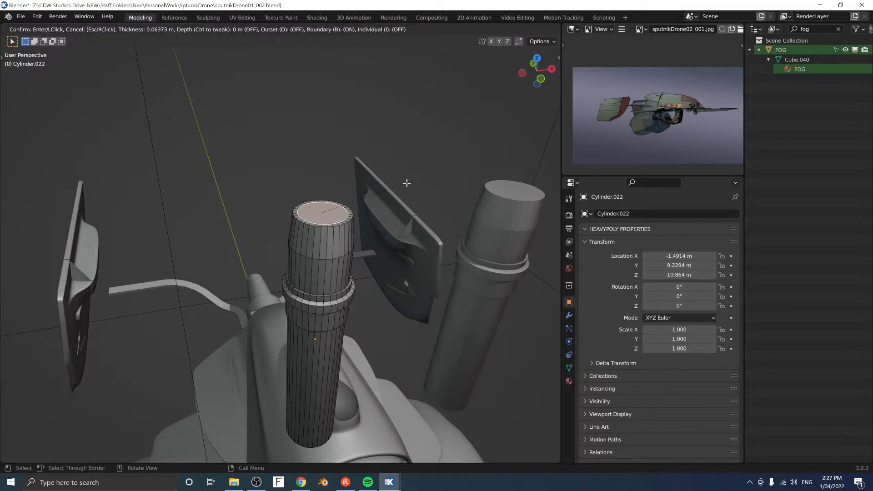
{"action": "left_click", "coordinate": [392, 195]}
{"action": "key", "text": "e"}
{"action": "left_click", "coordinate": [392, 227]}
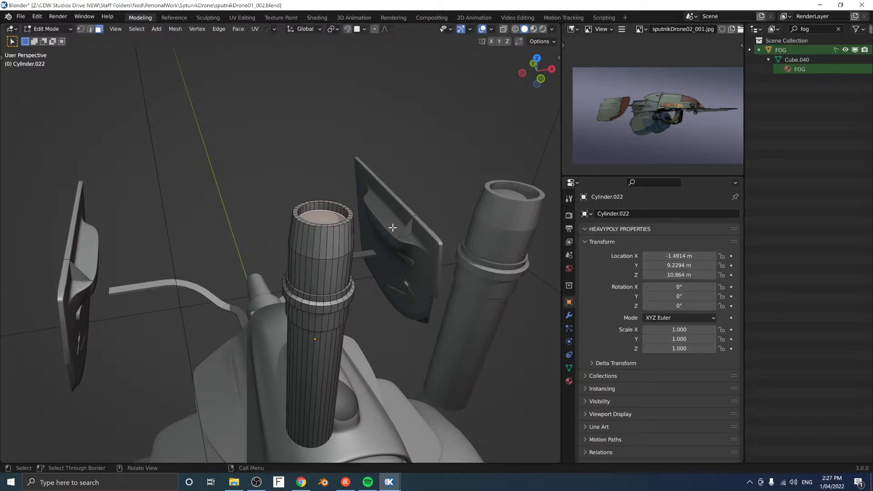
{"action": "key", "text": "s"}
{"action": "left_click", "coordinate": [393, 226]}
Step: Inset the recessed face and raise it, then inset it again and sink its centre with Shrink/Fatten
{"action": "middle_click_drag", "start_coordinate": [390, 212], "coordinate": [386, 234]}
{"action": "key", "text": "i"}
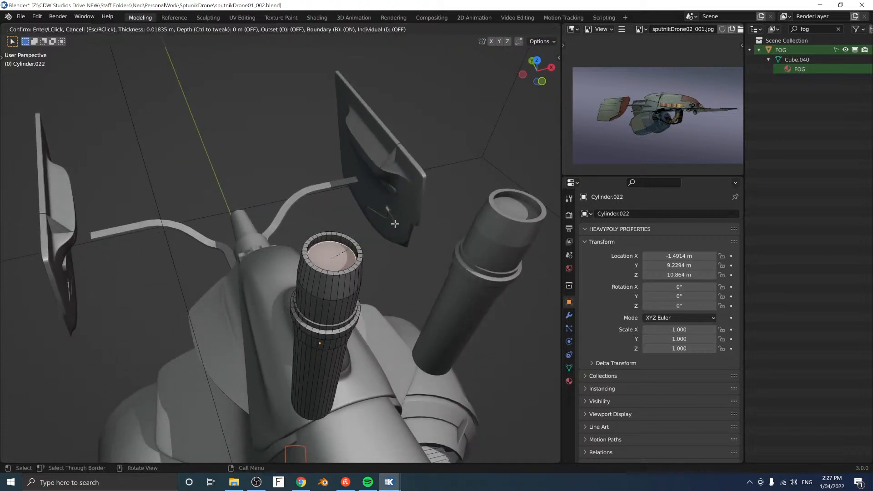
{"action": "left_click", "coordinate": [394, 226]}
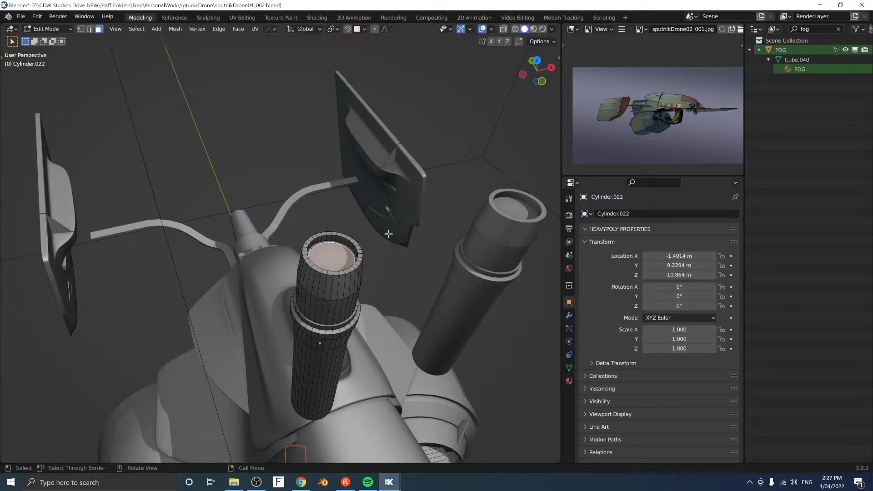
{"action": "key", "text": "alt+s"}
{"action": "left_click", "coordinate": [392, 230]}
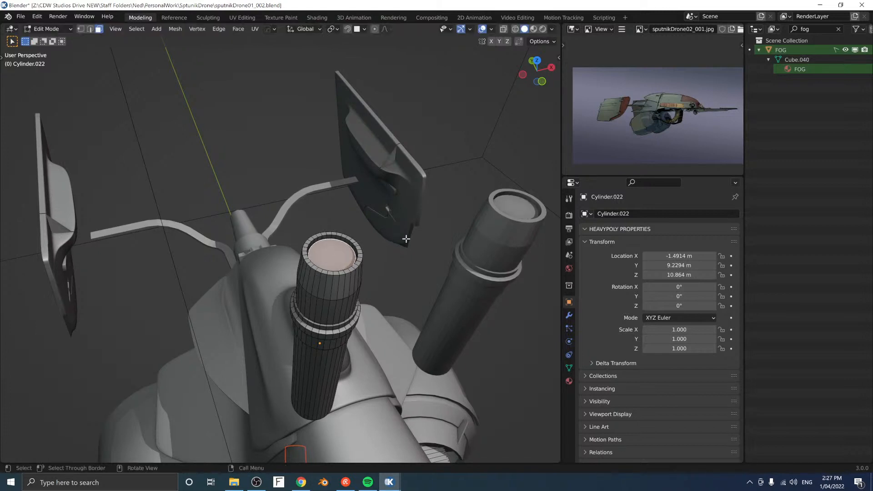
{"action": "key", "text": "i"}
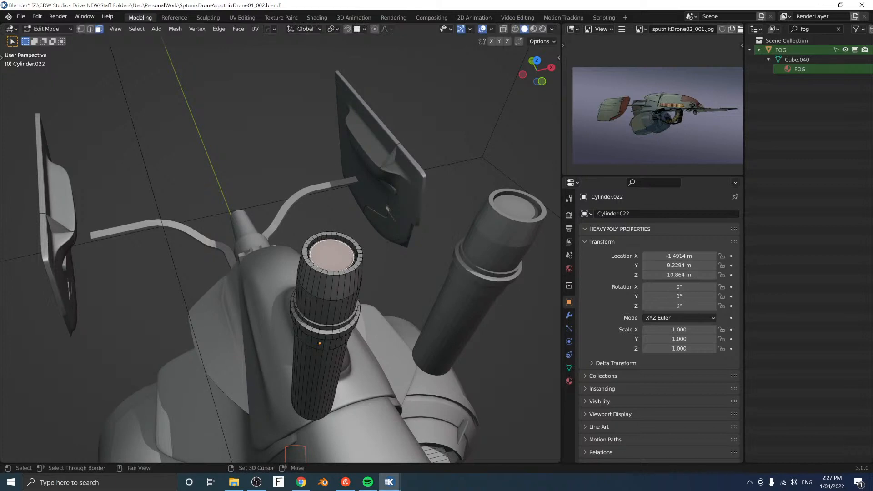
{"action": "left_click", "coordinate": [416, 239]}
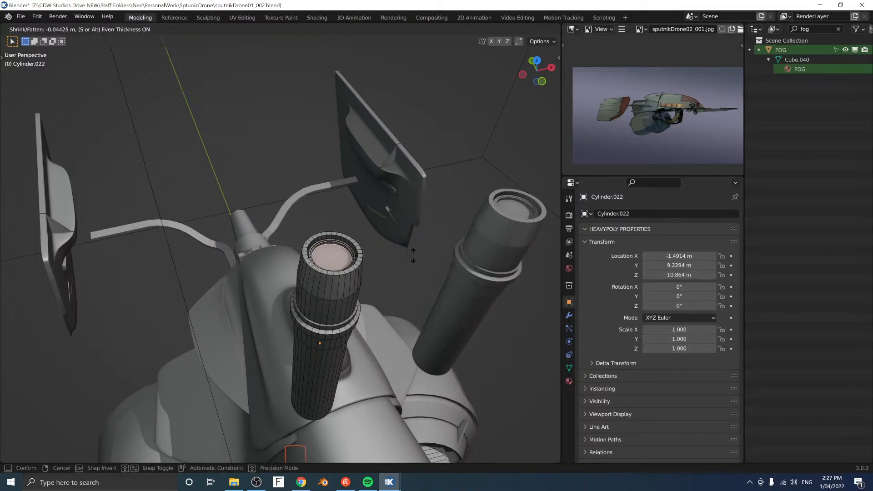
Step: Cut a shallow stepped notch across the cylinder's top rim in the front view with a BoxCutter Ngon cut
{"action": "middle_click_drag", "start_coordinate": [391, 255], "coordinate": [334, 234]}
{"action": "key", "text": "Tab"}
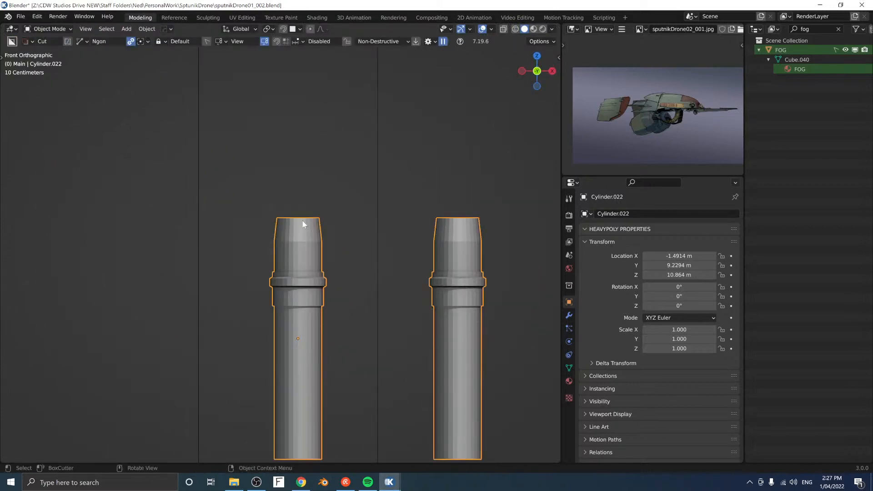
{"action": "mouse_move", "coordinate": [302, 219]}
{"action": "left_mouse_down"}
{"action": "mouse_move", "coordinate": [276, 223]}
{"action": "mouse_move", "coordinate": [269, 212]}
{"action": "left_mouse_up"}
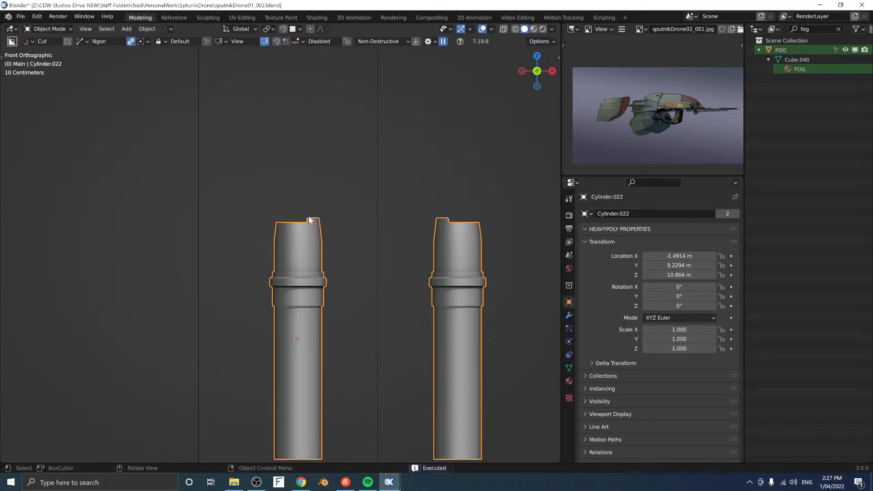
Step: Examine the notched cylinder and its mirrored copies around the drone's engines from several angles
{"action": "middle_click_drag", "start_coordinate": [269, 211], "coordinate": [335, 91]}
{"action": "middle_click_drag", "start_coordinate": [323, 223], "coordinate": [298, 96], "text": "shift"}
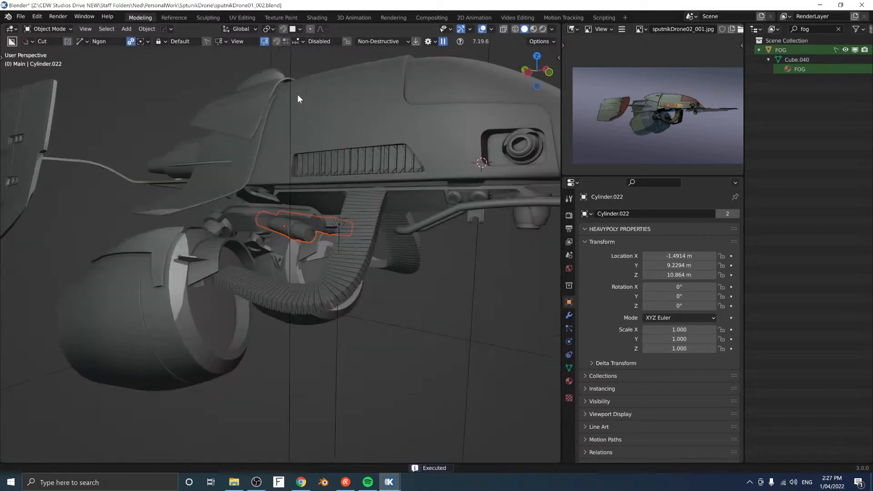
{"action": "scroll", "coordinate": [300, 186], "scroll_direction": "up", "scroll_amount": 5}
{"action": "middle_click_drag", "start_coordinate": [301, 171], "coordinate": [355, 157]}
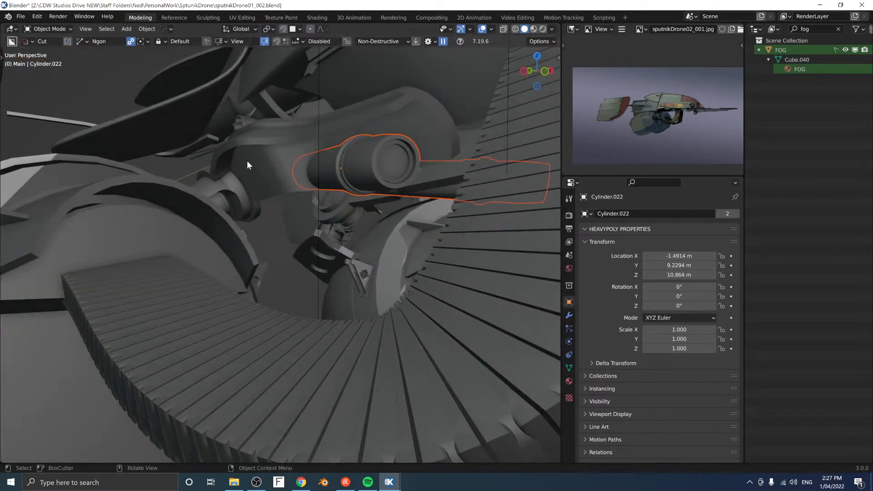
{"action": "scroll", "coordinate": [339, 149], "scroll_direction": "down", "scroll_amount": 5}
{"action": "middle_click_drag", "start_coordinate": [329, 200], "coordinate": [325, 272], "text": "shift"}
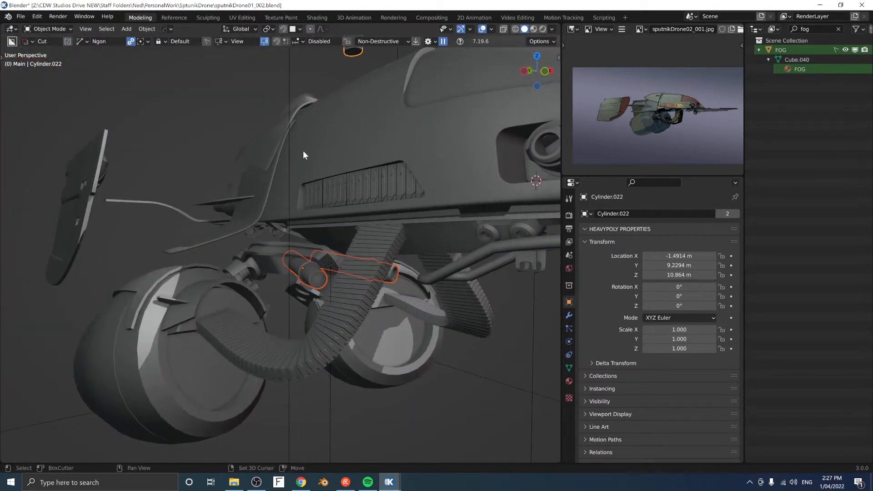
{"action": "middle_click_drag", "start_coordinate": [303, 152], "coordinate": [316, 373], "text": "shift"}
{"action": "middle_click_drag", "start_coordinate": [344, 288], "coordinate": [436, 231]}
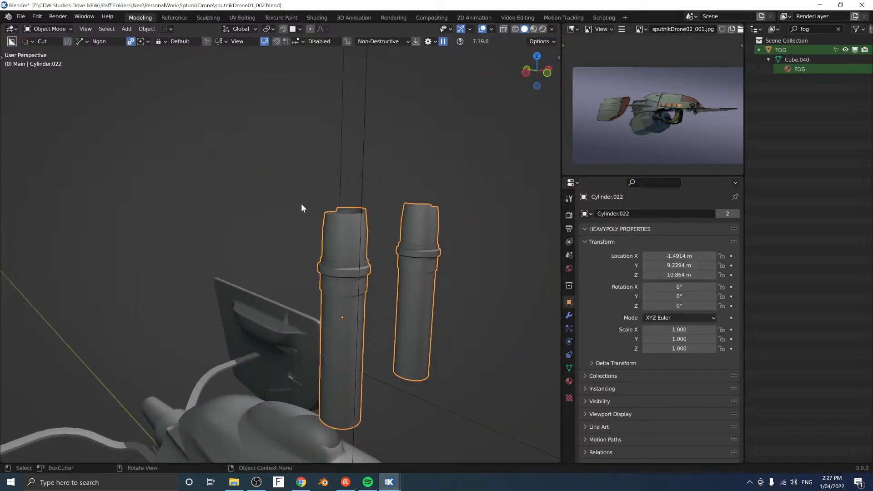
{"action": "scroll", "coordinate": [391, 267], "scroll_direction": "down", "scroll_amount": 4}
{"action": "middle_click_drag", "start_coordinate": [343, 200], "coordinate": [293, 193]}
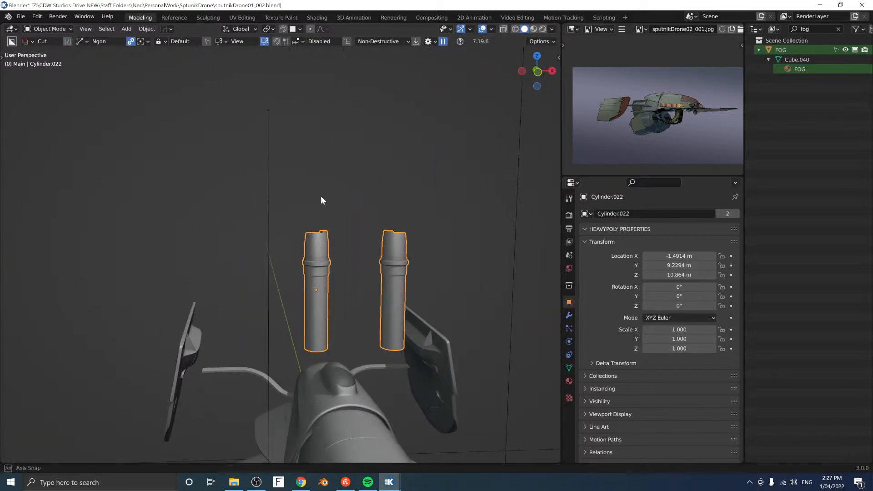
{"action": "scroll", "coordinate": [313, 214], "scroll_direction": "up", "scroll_amount": 4}
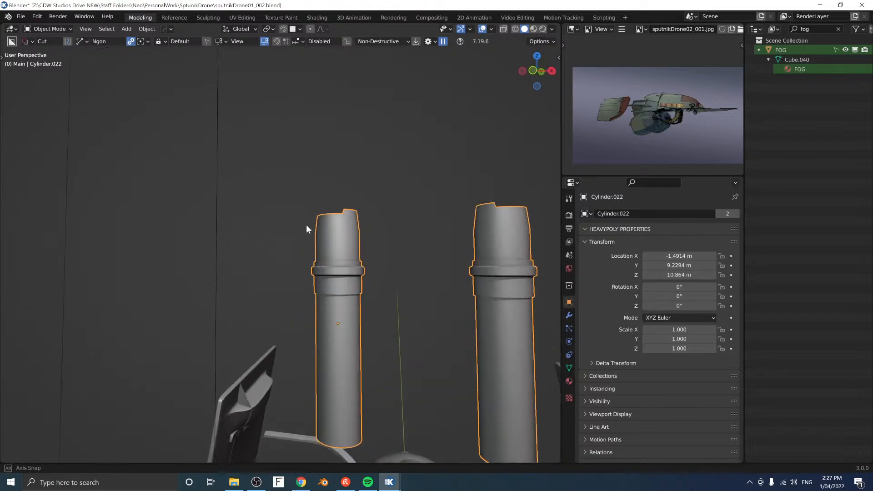
{"action": "mouse_move", "coordinate": [307, 225]}
{"action": "middle_mouse_down", "text": "alt"}
{"action": "mouse_move", "coordinate": [318, 225]}
{"action": "mouse_move", "coordinate": [287, 203]}
{"action": "mouse_move", "coordinate": [319, 214]}
{"action": "mouse_move", "coordinate": [316, 231]}
{"action": "middle_mouse_up", "text": "alt"}
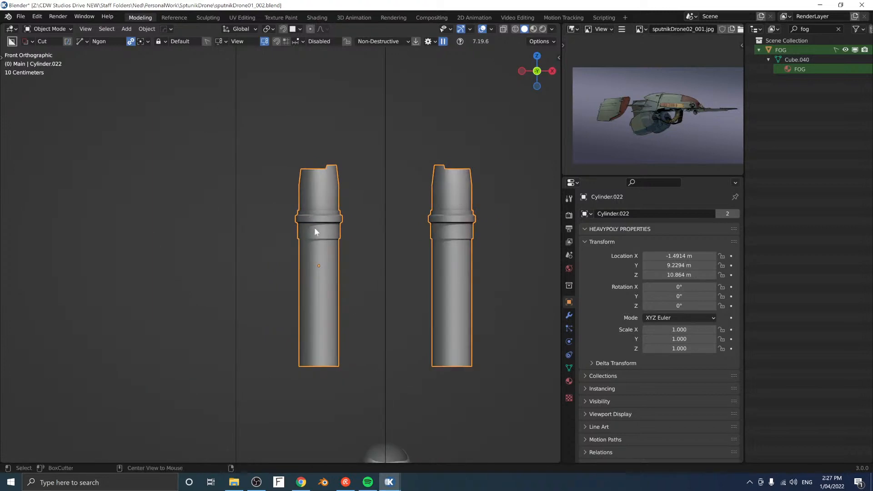
Step: Draw an open, stepped fin outline beside the cylinder's collar, levelling its top end point along X
{"action": "key", "text": "Tab"}
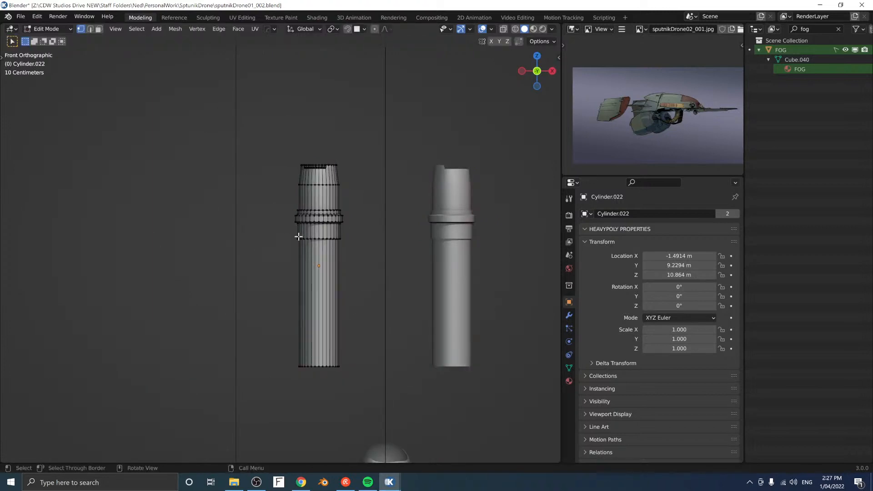
{"action": "key", "text": "g"}
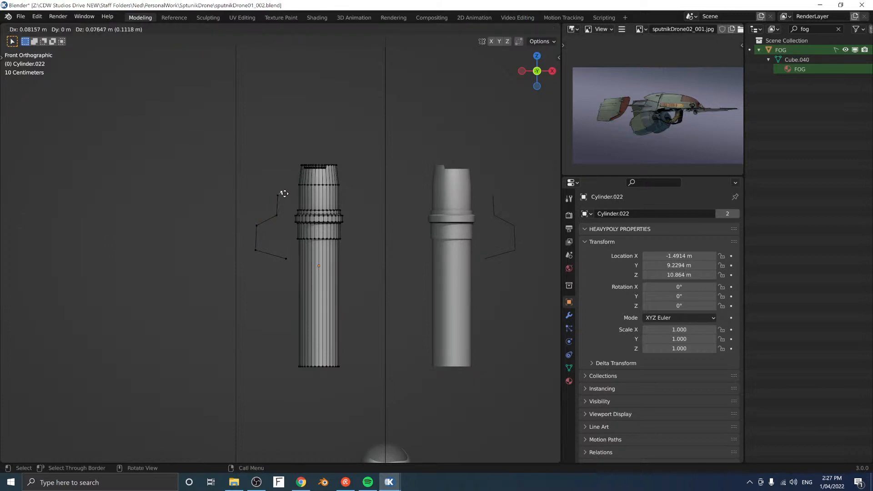
{"action": "key", "text": "g"}
{"action": "key", "text": "x"}
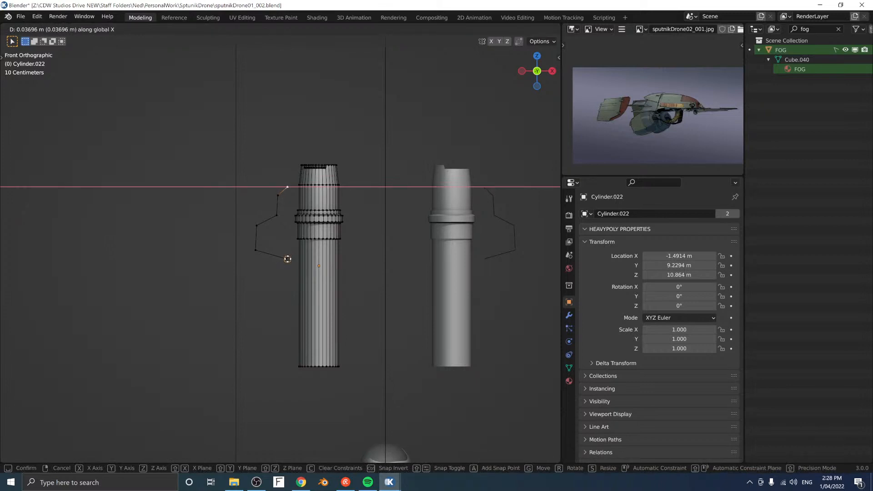
{"action": "left_click", "coordinate": [287, 259]}
Step: Move the outline's two end points along X towards the cylinder, close the outline and fill it with a face
{"action": "left_click_drag", "start_coordinate": [285, 167], "coordinate": [299, 302]}
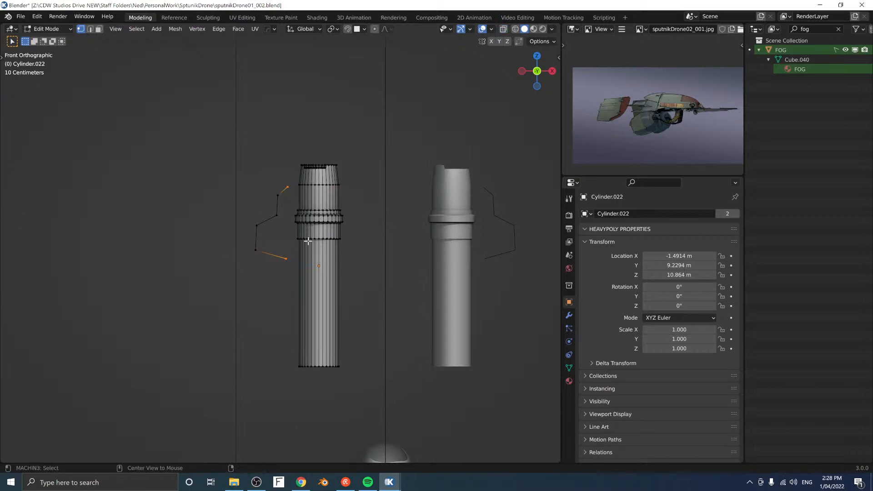
{"action": "key", "text": "g"}
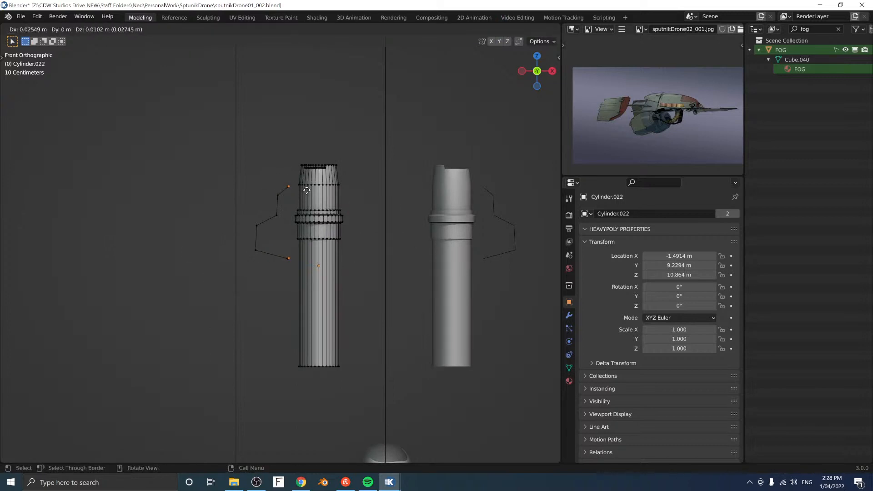
{"action": "key", "text": "x"}
{"action": "left_click", "coordinate": [309, 190]}
{"action": "key", "text": "f"}
{"action": "key", "text": "l"}
{"action": "key", "text": "f"}
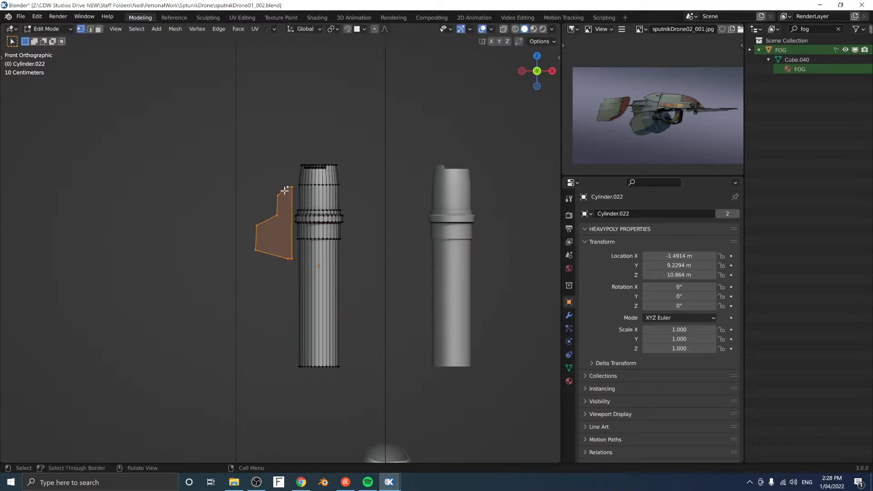
Step: Round the fin profile's inner corner and outer corners with vertex bevels
{"action": "left_click", "coordinate": [278, 214]}
{"action": "key", "text": "ctrl+shift+b"}
{"action": "left_click", "coordinate": [332, 202]}
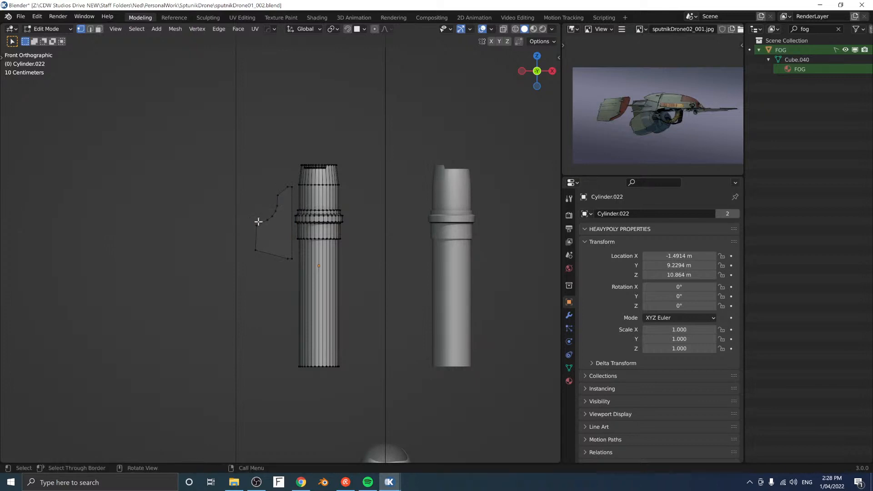
{"action": "left_click", "coordinate": [347, 230]}
Step: Extrude the whole fin profile into a thin solid plate
{"action": "middle_click_drag", "start_coordinate": [255, 223], "coordinate": [369, 227]}
{"action": "key", "text": "l"}
{"action": "middle_click_drag", "start_coordinate": [284, 218], "coordinate": [349, 217]}
{"action": "key", "text": "shift+space"}
{"action": "left_click", "coordinate": [356, 217]}
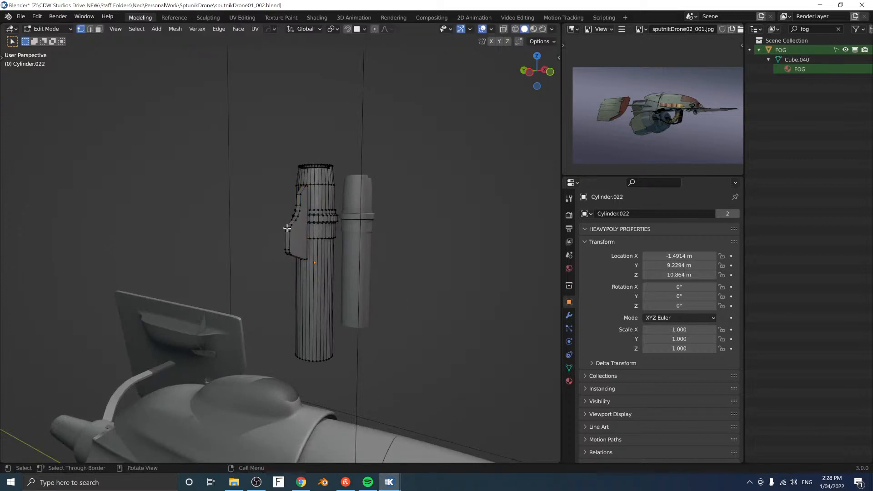
Step: Select the whole fin and move it along Y to centre it on the cylinder
{"action": "key", "text": "l"}
{"action": "middle_click_drag", "start_coordinate": [290, 227], "coordinate": [272, 219]}
{"action": "scroll", "coordinate": [342, 216], "scroll_direction": "up", "scroll_amount": 2}
{"action": "key", "text": "space"}
{"action": "key", "text": "y"}
{"action": "left_click", "coordinate": [344, 213]}
{"action": "scroll", "coordinate": [269, 204], "scroll_direction": "up", "scroll_amount": 2}
{"action": "scroll", "coordinate": [275, 219], "scroll_direction": "down", "scroll_amount": 2}
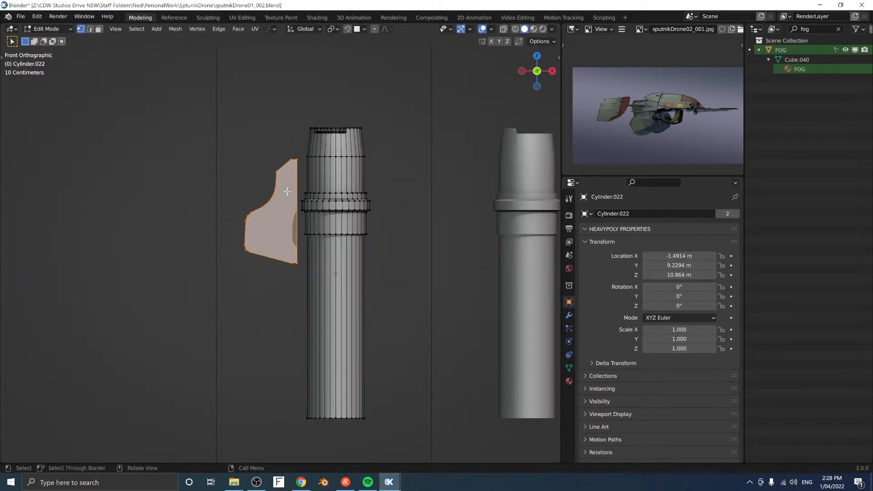
Step: Knife a vertical cut through the fin, separating a narrow strip on the side facing the cylinder
{"action": "key", "text": "k"}
{"action": "left_click", "coordinate": [288, 149]}
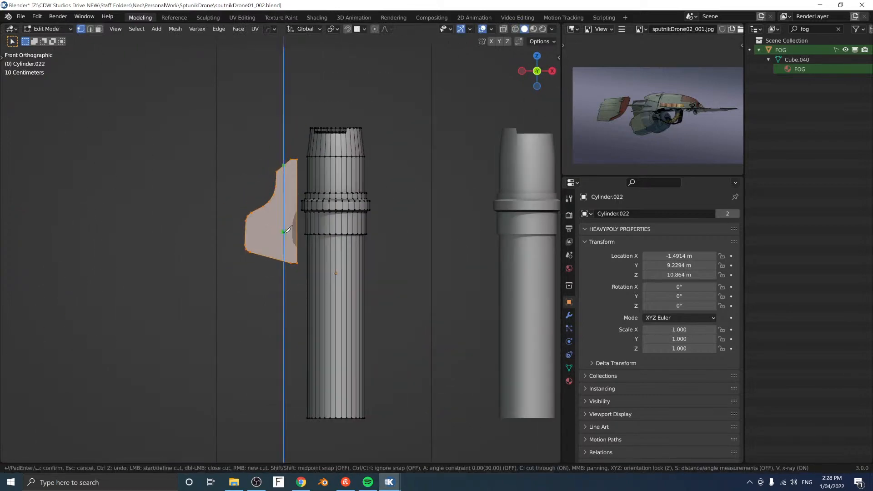
{"action": "left_click", "coordinate": [288, 273]}
{"action": "key", "text": "Return"}
{"action": "key", "text": "3"}
Step: Fatten the side faces of the fin's narrow strip outward to form a thicker base flange
{"action": "key", "text": "alt+a"}
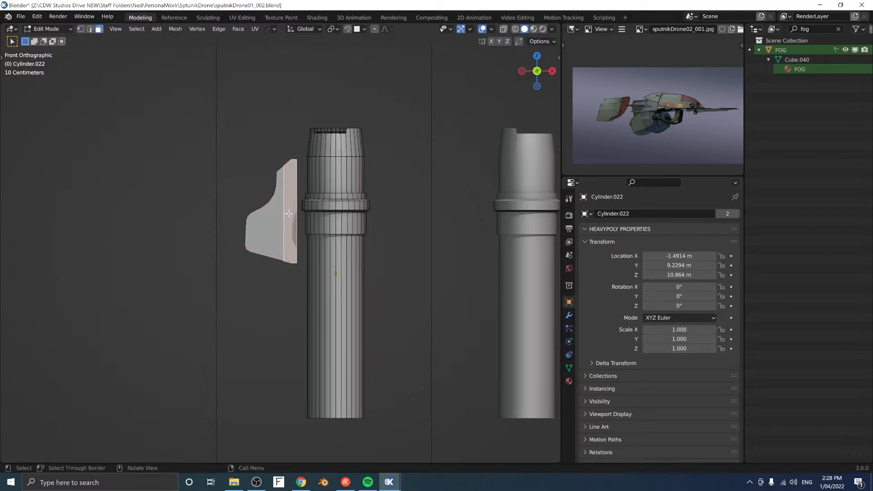
{"action": "middle_click_drag", "start_coordinate": [284, 225], "coordinate": [305, 224]}
{"action": "left_click", "coordinate": [300, 221]}
{"action": "key", "text": "alt+s"}
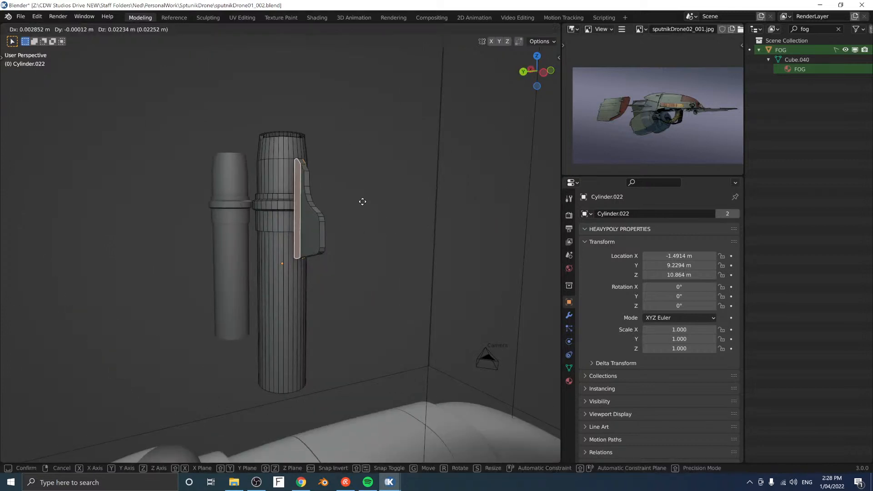
{"action": "left_click", "coordinate": [359, 164]}
Step: Add an edge loop running lengthwise along the fin's base flange
{"action": "middle_click_drag", "start_coordinate": [329, 193], "coordinate": [278, 232]}
{"action": "key", "text": "ctrl+r"}
{"action": "left_click", "coordinate": [275, 241]}
{"action": "left_click", "coordinate": [273, 241]}
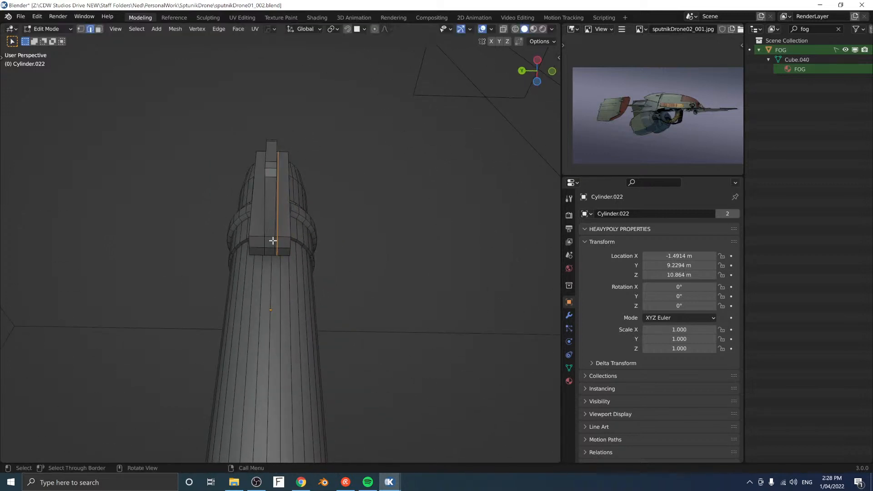
Step: Separate the whole fin from the cylinder as its own object and clear the selection
{"action": "key", "text": "l"}
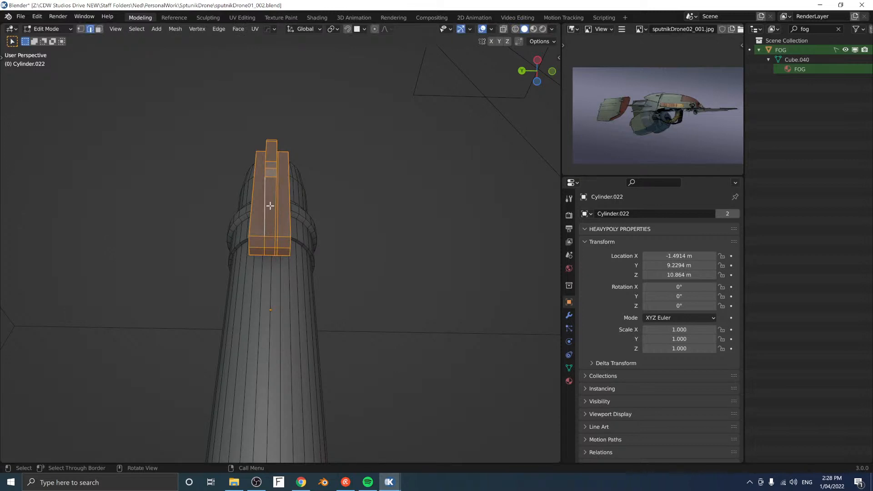
{"action": "key", "text": "p"}
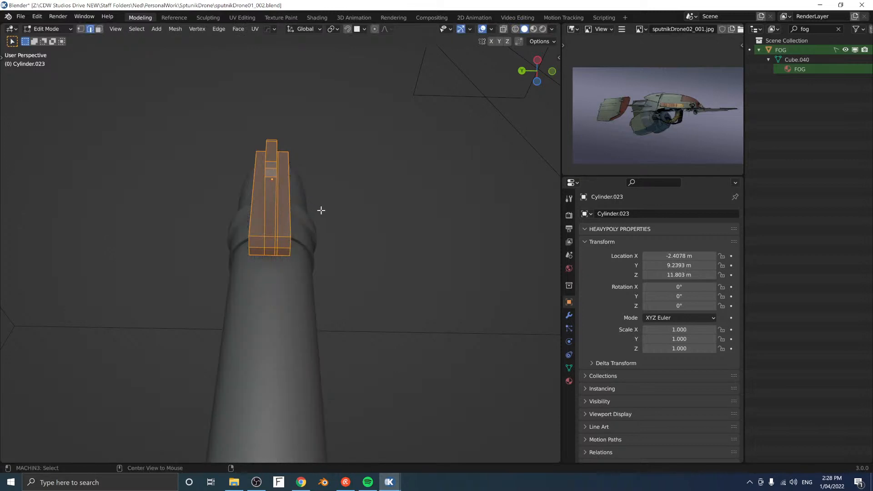
{"action": "key", "text": "alt+a"}
Step: Bevel the flange's two lower corner edges on either side of the fin by about 0.096 m
{"action": "mouse_move", "coordinate": [296, 231]}
{"action": "middle_mouse_down"}
{"action": "mouse_move", "coordinate": [263, 205]}
{"action": "mouse_move", "coordinate": [250, 218]}
{"action": "mouse_move", "coordinate": [301, 237]}
{"action": "middle_mouse_up"}
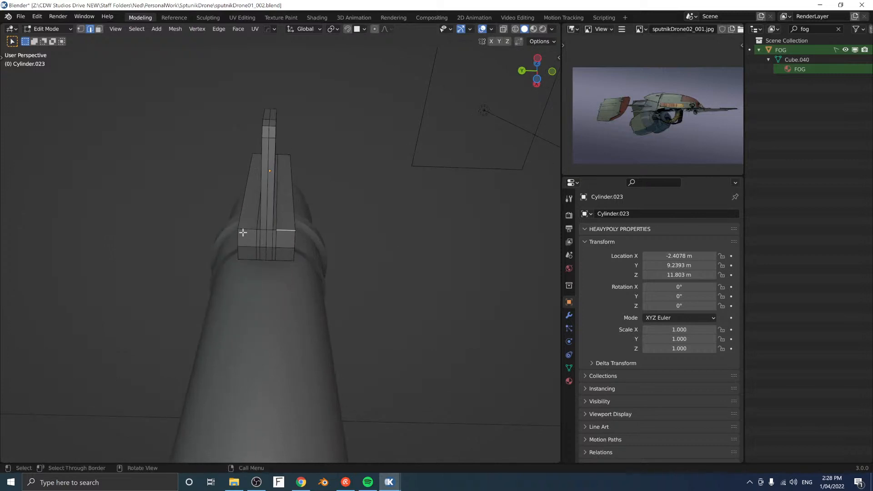
{"action": "key", "text": "ctrl+b"}
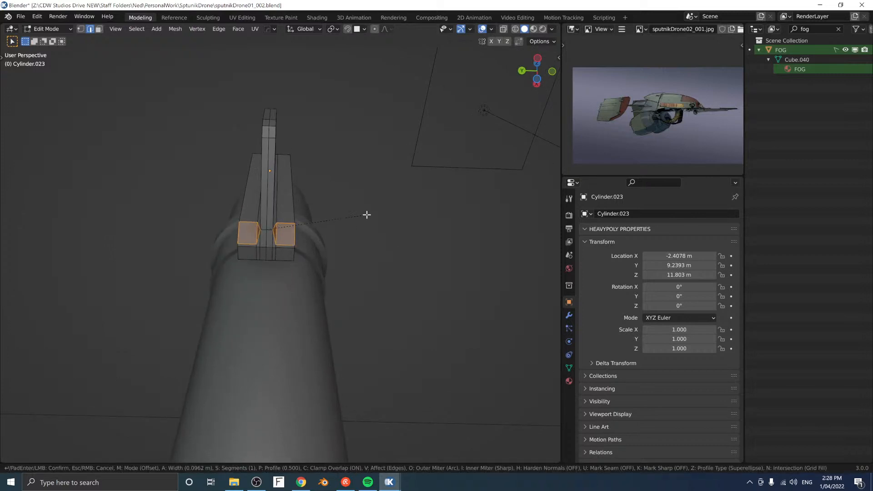
{"action": "left_click", "coordinate": [367, 214]}
Step: Knife-cut a slanted line through the full width and thickness of the fin below its middle, rising toward the outer edge
{"action": "middle_click_drag", "start_coordinate": [371, 201], "coordinate": [301, 215]}
{"action": "key", "text": "k"}
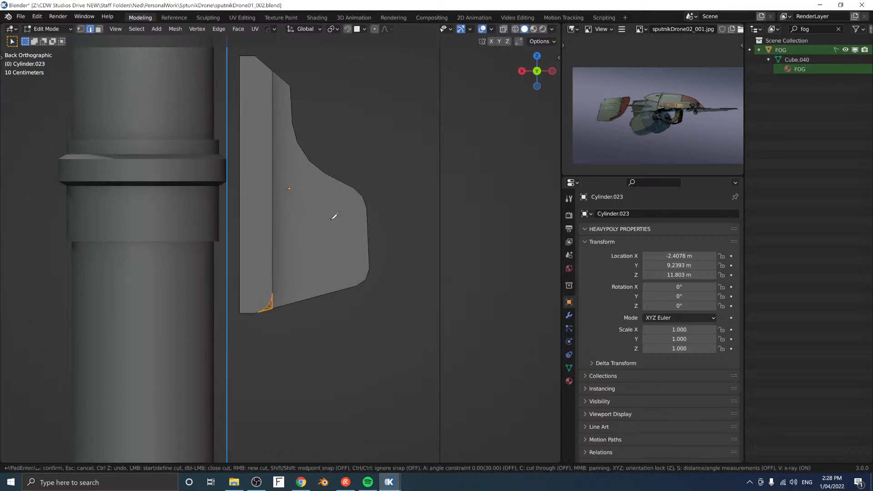
{"action": "left_click", "coordinate": [227, 220]}
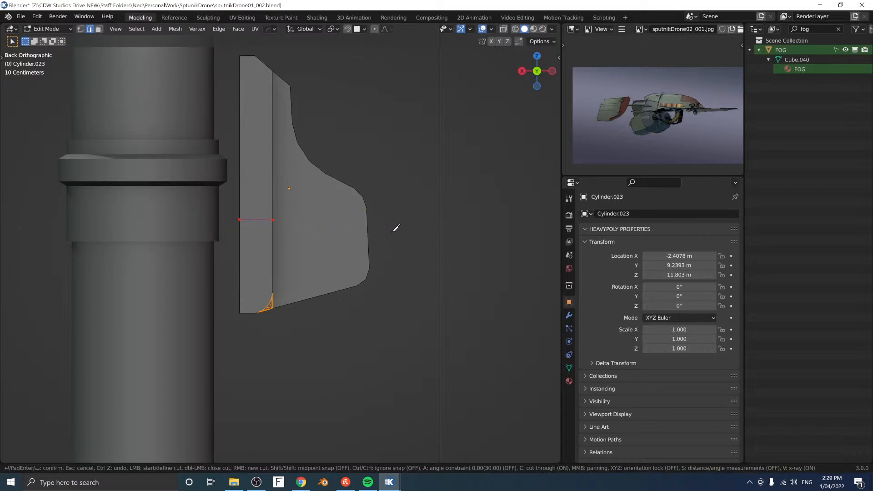
{"action": "key", "text": "Return"}
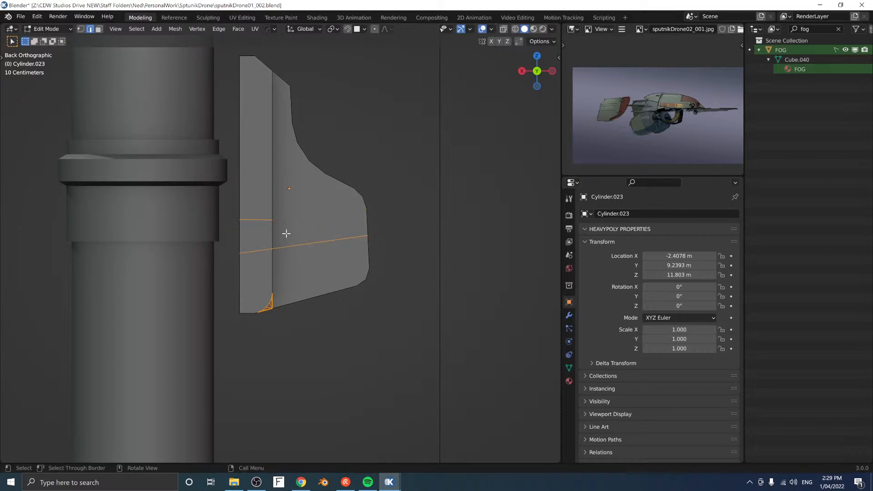
Step: Knife-cut a second, horizontal line through the whole fin and its base flange just above the slanted cut
{"action": "middle_click_drag", "start_coordinate": [286, 233], "coordinate": [263, 227]}
{"action": "key", "text": "k"}
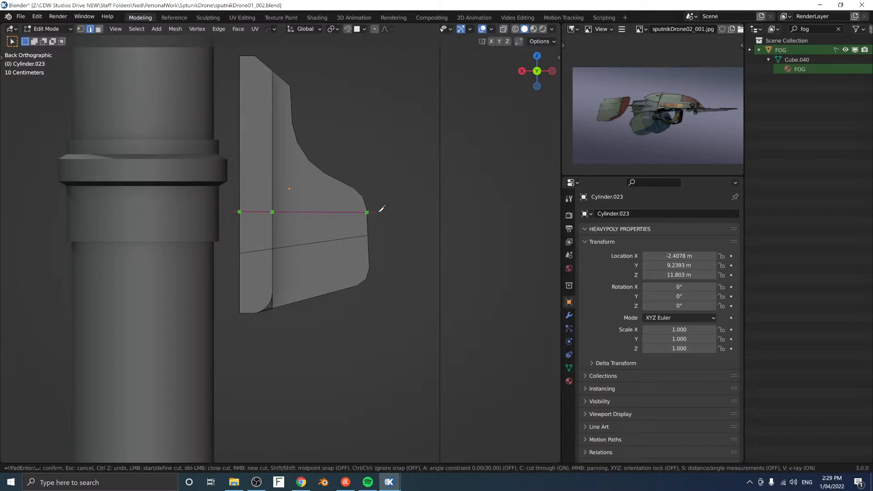
{"action": "key", "text": "Return"}
{"action": "middle_click_drag", "start_coordinate": [376, 210], "coordinate": [332, 214]}
{"action": "scroll", "coordinate": [258, 214], "scroll_direction": "up", "scroll_amount": 5}
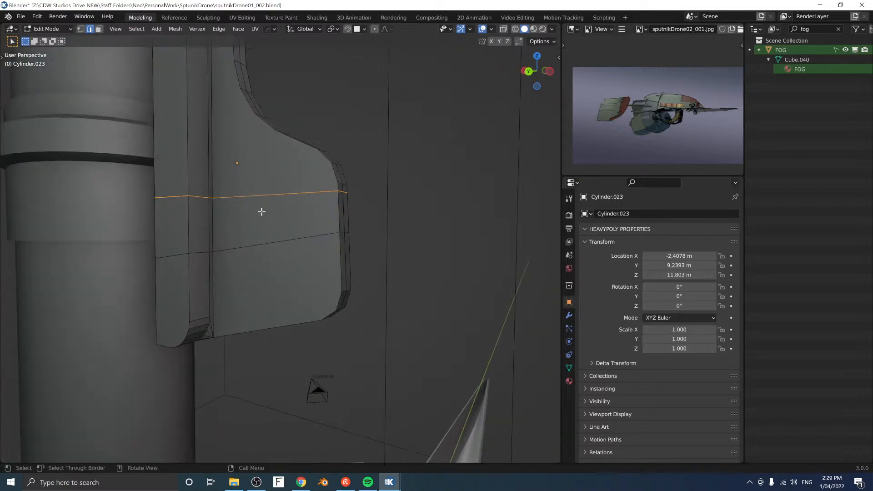
Step: Split the band between the two cuts with a vertical edge midway across the fin and select the face nearest the flange
{"action": "left_click", "coordinate": [279, 205]}
{"action": "key", "text": "ctrl+Tab"}
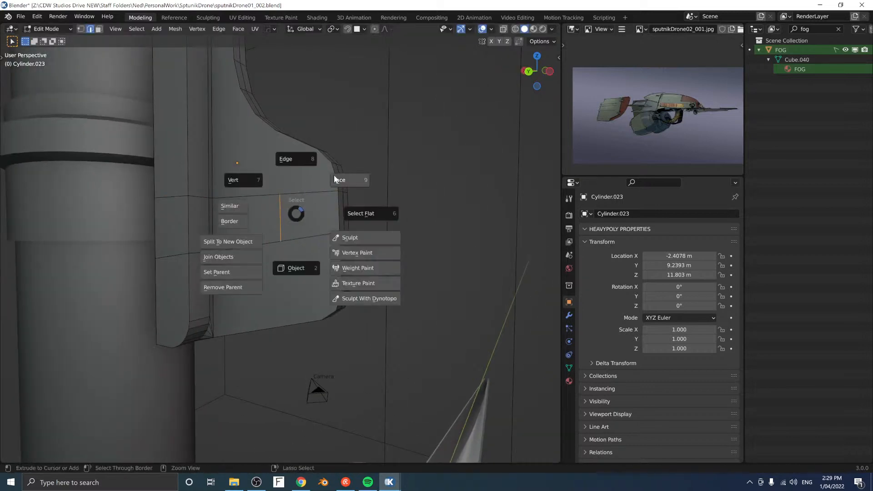
{"action": "left_click", "coordinate": [335, 179]}
{"action": "left_click", "coordinate": [230, 223]}
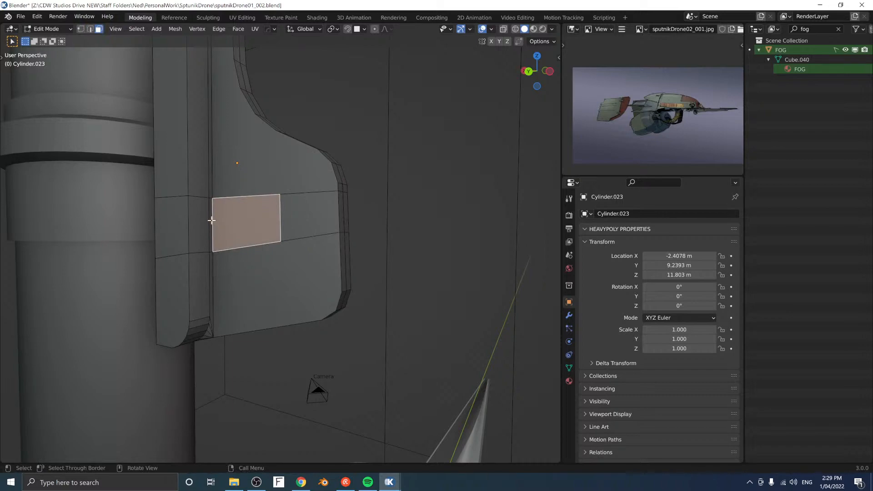
Step: Delete the faces in the middle band where the bracket's raised rail meets its plate to open a gap across the corner
{"action": "left_click", "coordinate": [211, 221]}
{"action": "left_click", "coordinate": [231, 223]}
{"action": "mouse_move", "coordinate": [255, 212]}
{"action": "middle_mouse_down"}
{"action": "mouse_move", "coordinate": [236, 200]}
{"action": "mouse_move", "coordinate": [248, 209]}
{"action": "middle_mouse_up"}
{"action": "middle_click_drag", "start_coordinate": [248, 209], "coordinate": [247, 257], "text": "shift"}
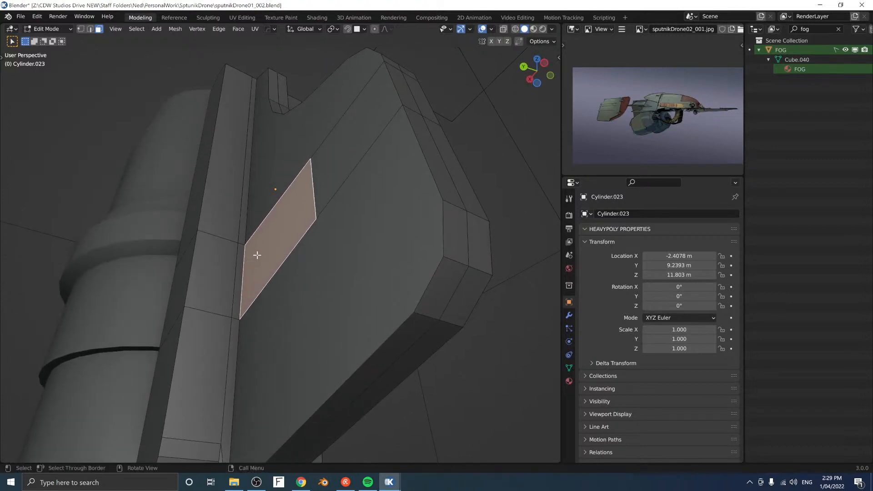
{"action": "left_click", "coordinate": [239, 267]}
{"action": "left_click", "coordinate": [226, 270]}
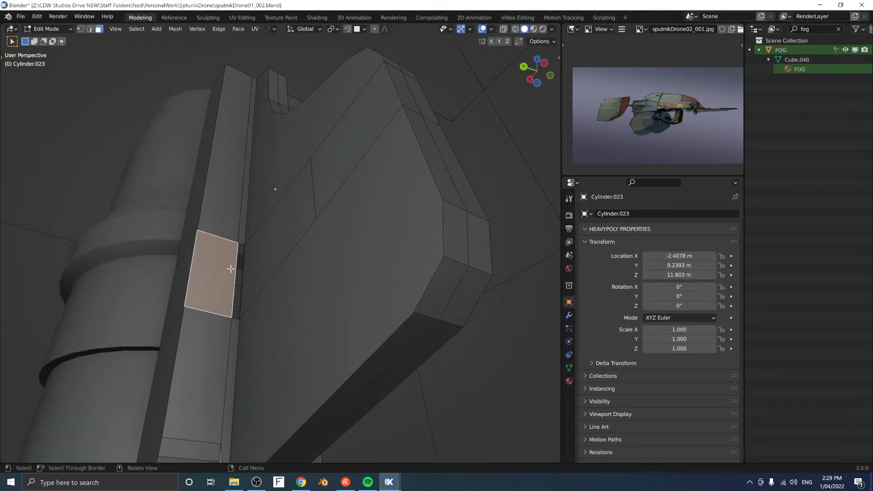
{"action": "key", "text": "x"}
{"action": "left_click", "coordinate": [268, 247]}
{"action": "key", "text": "x"}
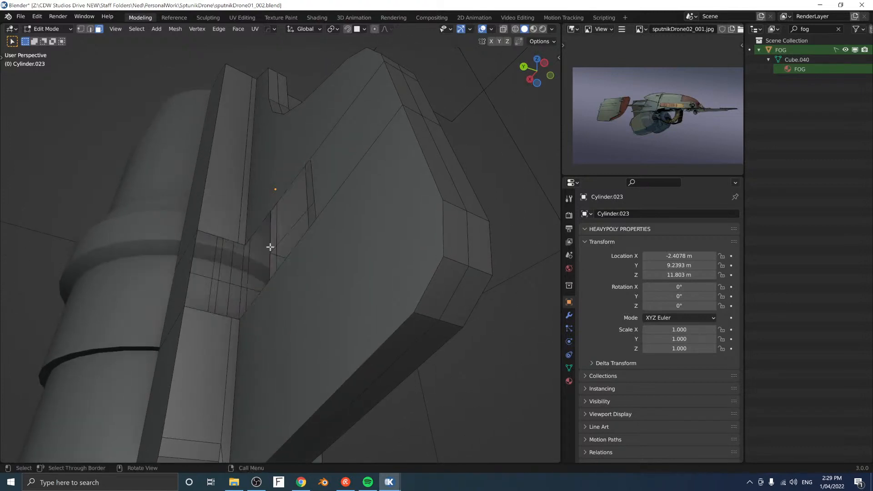
Step: Extrude the plate-side edge of the opening outward along global Y to form a flap
{"action": "left_click", "coordinate": [315, 190]}
{"action": "key", "text": "2"}
{"action": "left_click", "coordinate": [321, 182]}
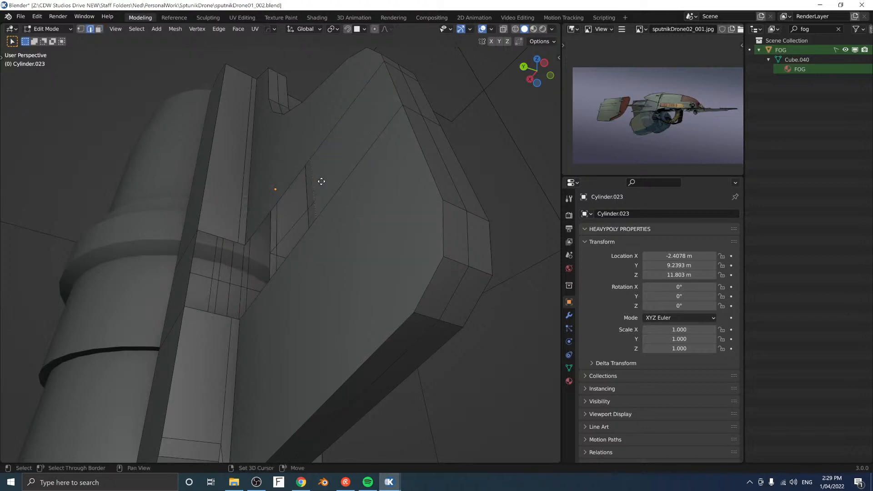
{"action": "key", "text": "g"}
{"action": "key", "text": "y"}
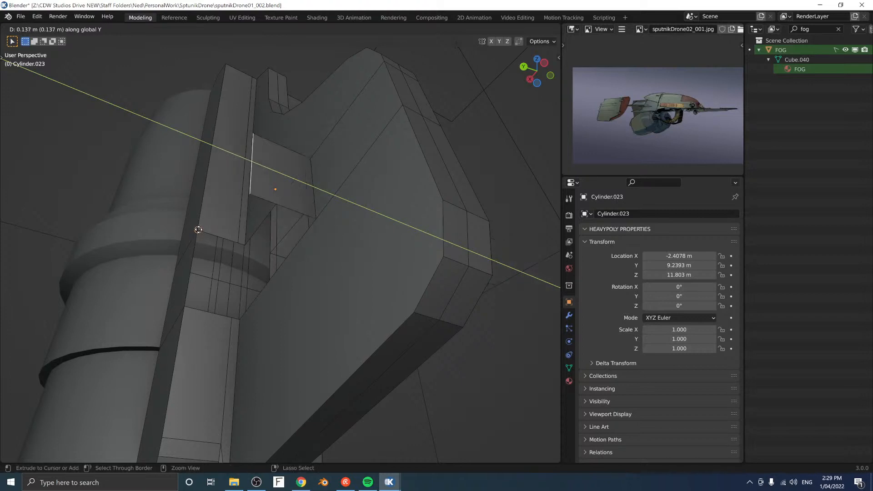
{"action": "left_click", "coordinate": [216, 232]}
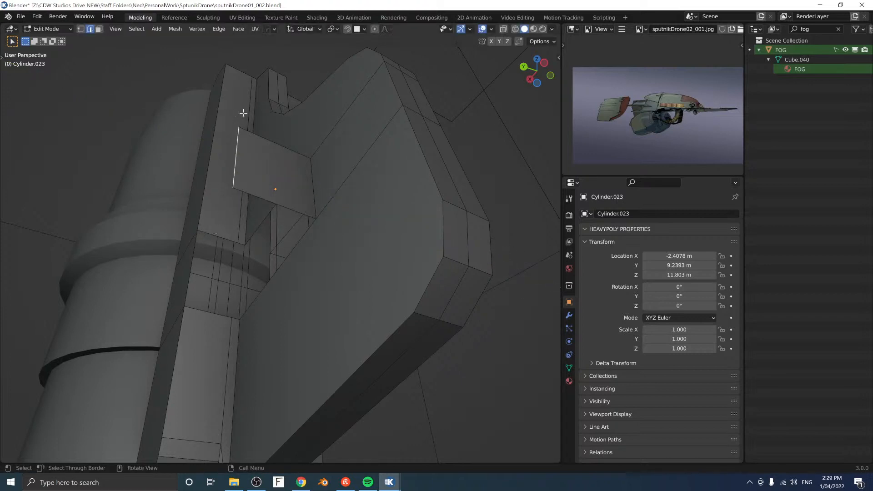
Step: Set snapping to Vertex and move the flap's outer edge along Y to align with the rail's corner vertex
{"action": "left_click", "coordinate": [357, 29]}
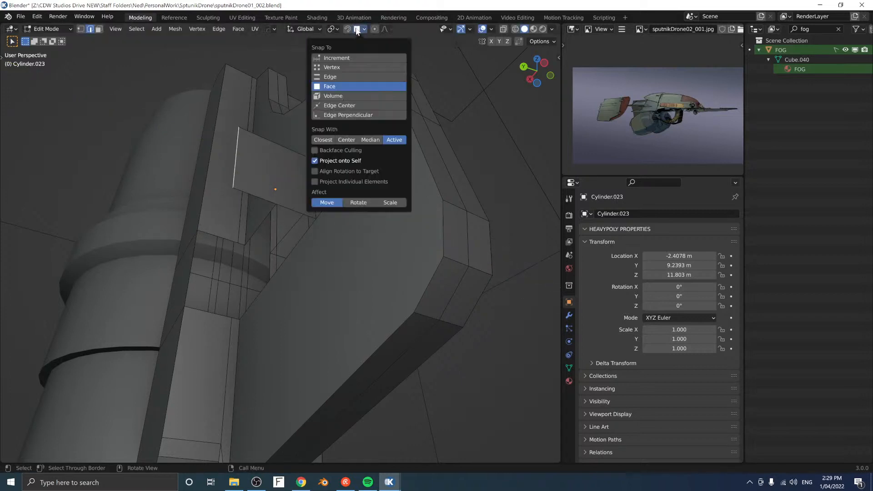
{"action": "left_click", "coordinate": [332, 68]}
{"action": "key", "text": "g"}
{"action": "key", "text": "y"}
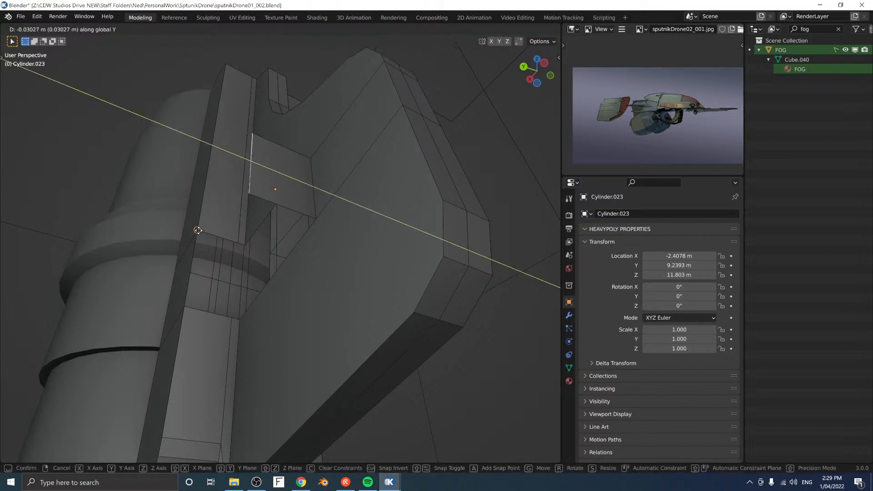
{"action": "left_click", "coordinate": [197, 231]}
Step: Fill the gaps between the extruded flap and the rail with faces to form a block
{"action": "middle_click_drag", "start_coordinate": [198, 230], "coordinate": [256, 218]}
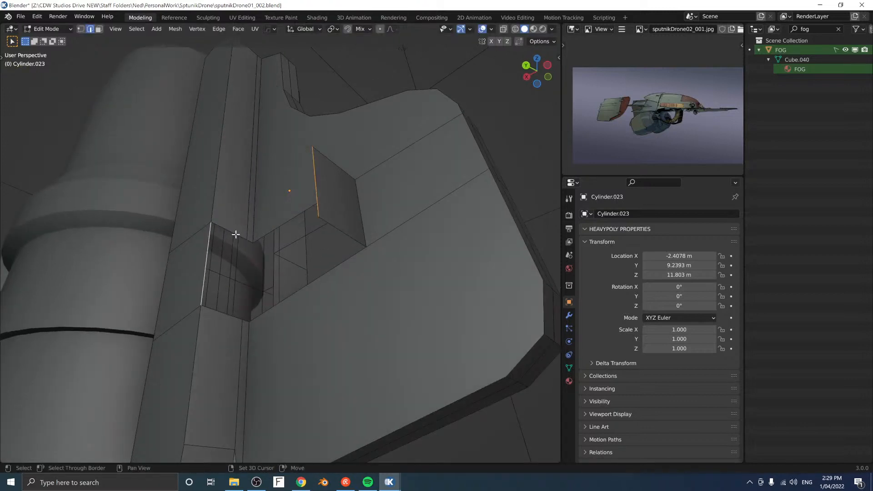
{"action": "key", "text": "f"}
{"action": "left_click", "coordinate": [337, 228]}
{"action": "key", "text": "f"}
Step: Bevel the block's outer vertical corner with a single segment and slide the bevel's inner edge close to the rail
{"action": "middle_click_drag", "start_coordinate": [268, 211], "coordinate": [381, 301]}
{"action": "middle_click_drag", "start_coordinate": [387, 347], "coordinate": [317, 277]}
{"action": "key", "text": "ctrl+b"}
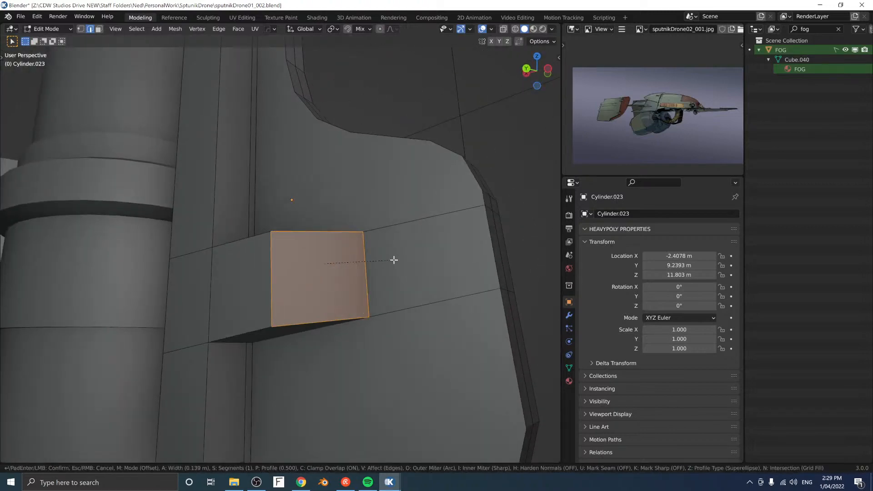
{"action": "left_click", "coordinate": [391, 260]}
{"action": "key", "text": "space"}
{"action": "left_click", "coordinate": [285, 274]}
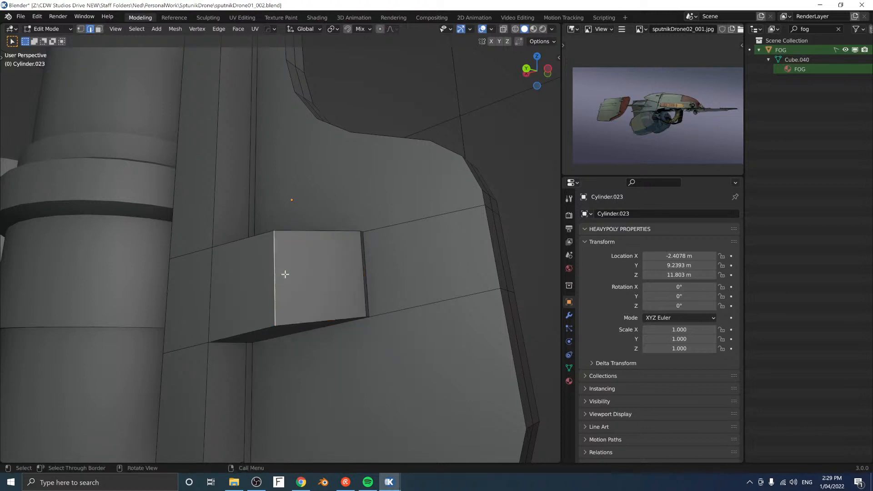
{"action": "key", "text": "g"}
{"action": "key", "text": "g"}
{"action": "left_click", "coordinate": [240, 283]}
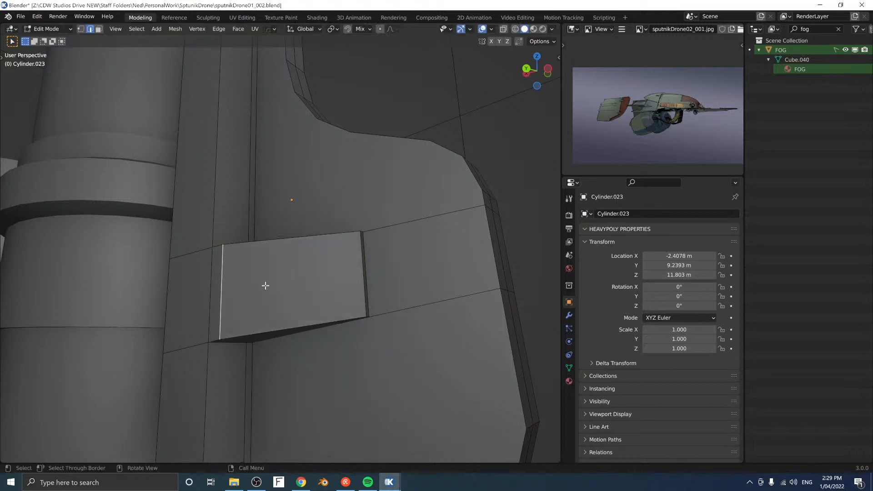
Step: Round the block's bevel face with MESHmachine Fuse, using 8 segments and Reverse enabled
{"action": "key", "text": "space"}
{"action": "left_click", "coordinate": [342, 278]}
{"action": "key", "text": "y"}
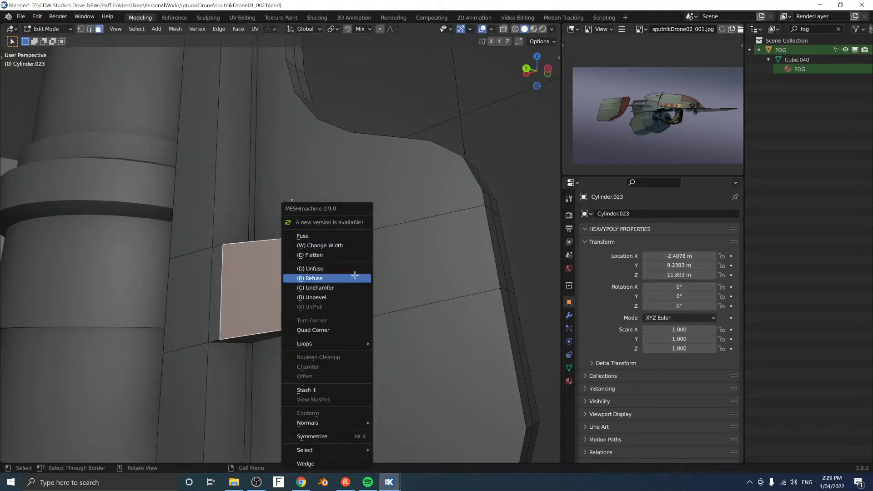
{"action": "key", "text": "f"}
{"action": "right_click", "coordinate": [354, 276]}
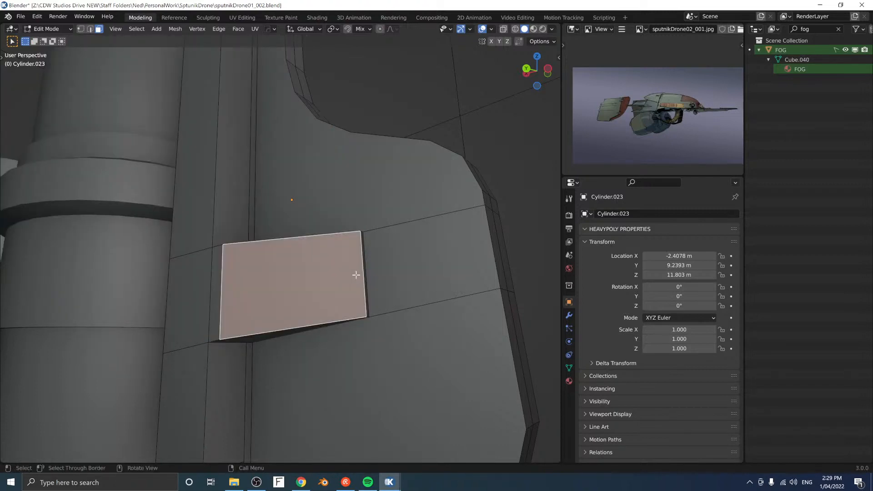
{"action": "key", "text": "y"}
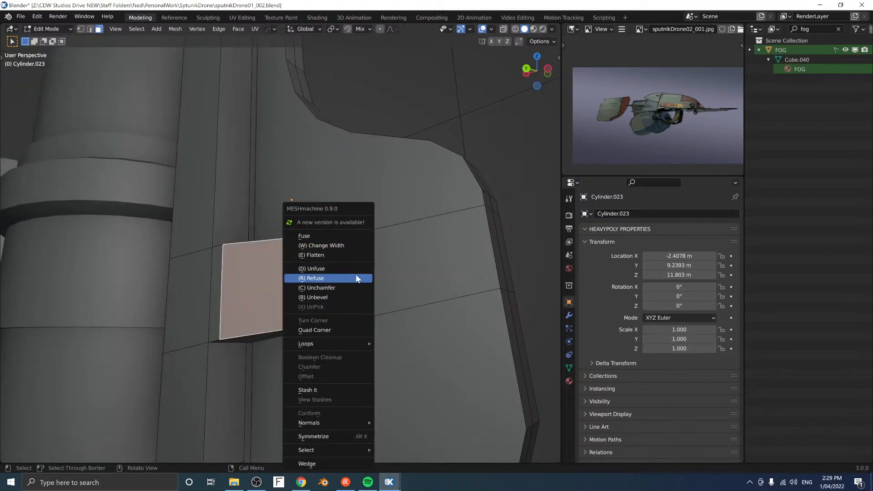
{"action": "key", "text": "f"}
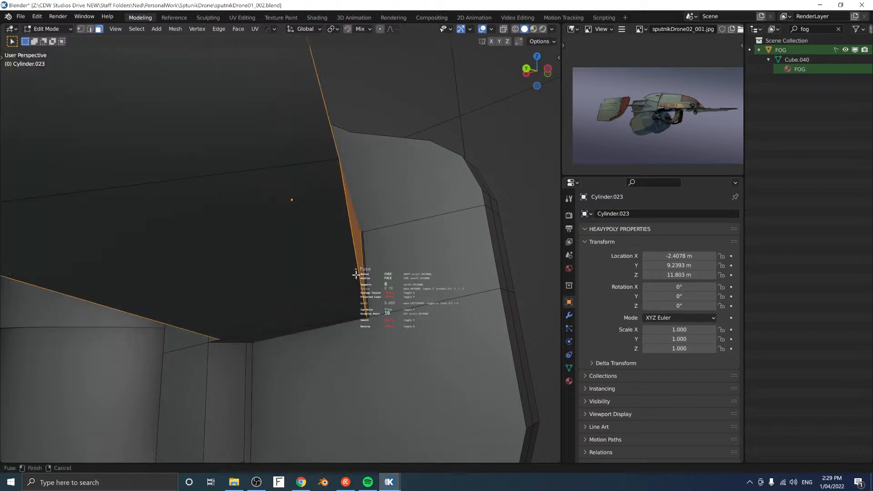
{"action": "key", "text": "r"}
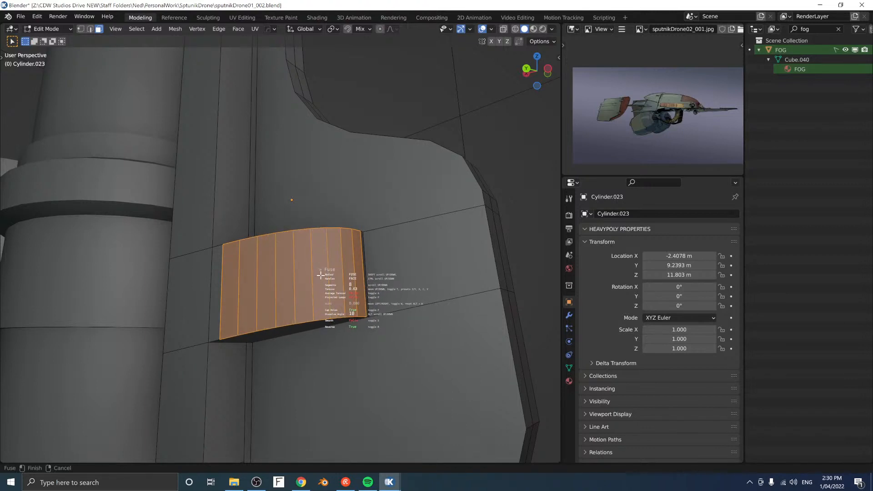
{"action": "left_click", "coordinate": [320, 275]}
Step: Move the whole bracket along X into the side of the tube and lower it along Z to about 10.891 m
{"action": "middle_click_drag", "start_coordinate": [331, 286], "coordinate": [304, 234]}
{"action": "key", "text": "Tab"}
{"action": "key", "text": "g"}
{"action": "key", "text": "x"}
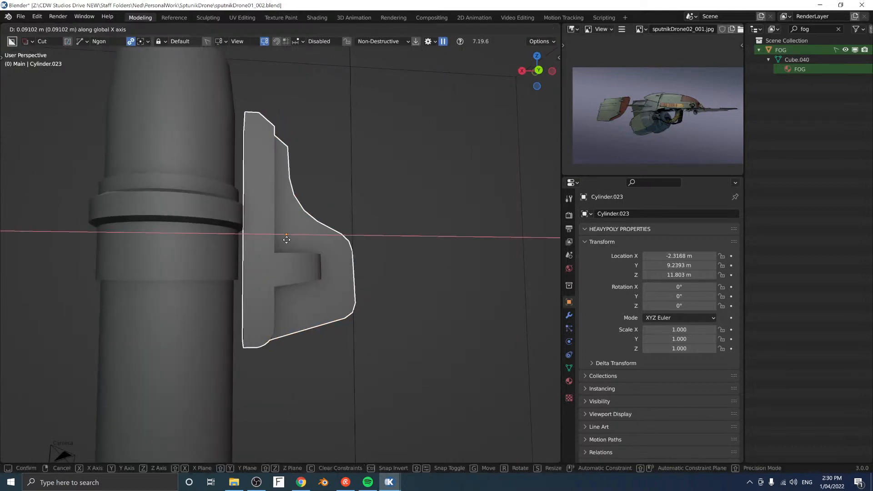
{"action": "left_click", "coordinate": [269, 239]}
{"action": "key", "text": "g"}
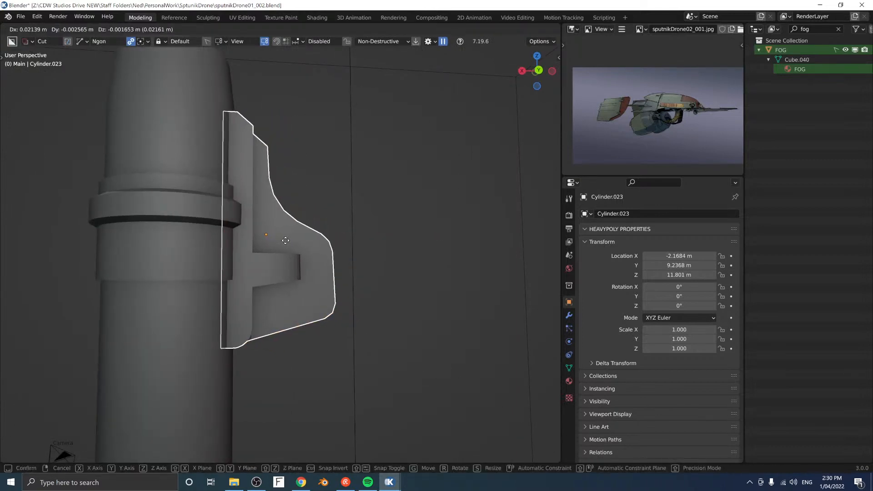
{"action": "key", "text": "x"}
{"action": "key", "text": "z"}
{"action": "left_click", "coordinate": [281, 368]}
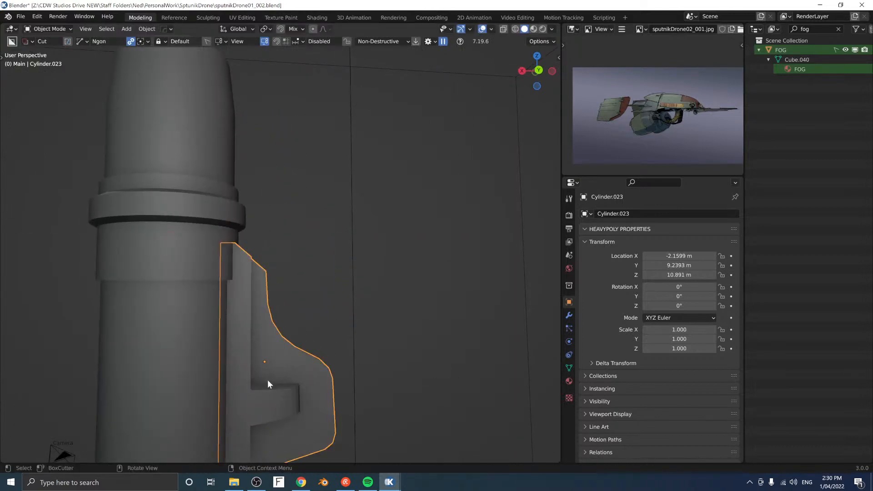
{"action": "key", "text": "z"}
{"action": "left_click", "coordinate": [326, 437]}
Step: Adjust the bracket's position along X so it sits against the tube's surface
{"action": "scroll", "coordinate": [347, 323], "scroll_direction": "down", "scroll_amount": 1}
{"action": "scroll", "coordinate": [347, 325], "scroll_direction": "down", "scroll_amount": 3}
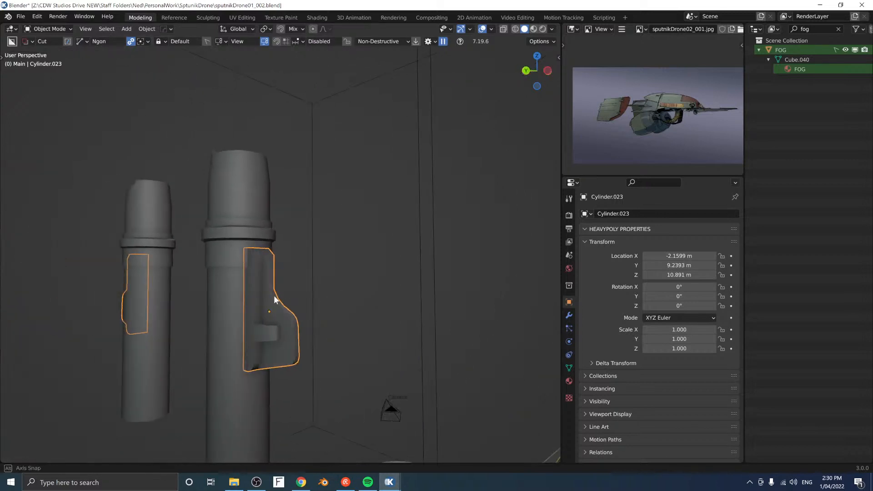
{"action": "middle_click_drag", "start_coordinate": [275, 298], "coordinate": [306, 272]}
{"action": "scroll", "coordinate": [306, 272], "scroll_direction": "up", "scroll_amount": 3}
{"action": "middle_click_drag", "start_coordinate": [252, 259], "coordinate": [222, 246]}
{"action": "key", "text": "g"}
{"action": "key", "text": "x"}
{"action": "left_click", "coordinate": [294, 236]}
Step: Add an edge loop around the lower part of the tube and turn it into a thin raised ring
{"action": "left_click", "coordinate": [284, 348]}
{"action": "key", "text": "space"}
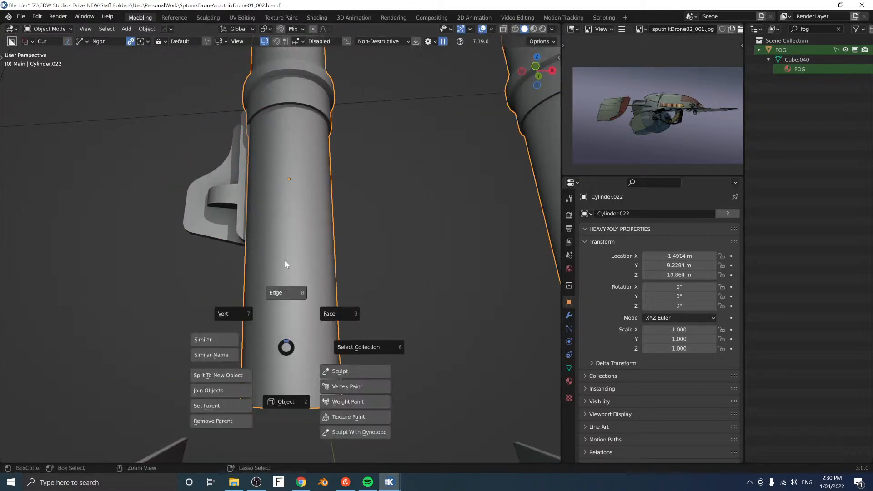
{"action": "key", "text": "ctrl+r"}
{"action": "left_click", "coordinate": [274, 276]}
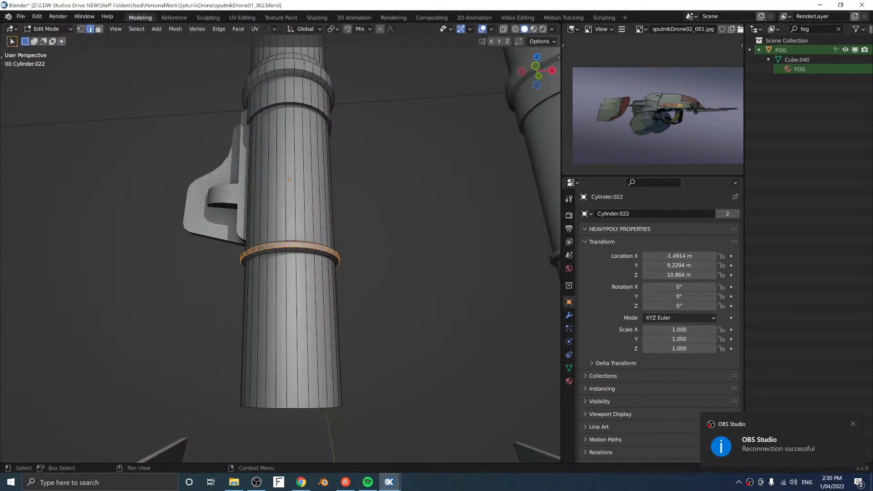
{"action": "left_click", "coordinate": [853, 425]}
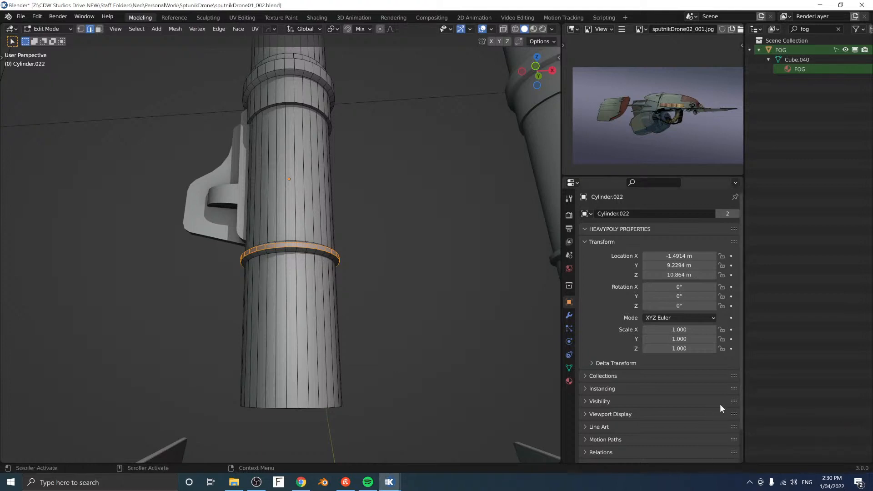
Step: Inset the circular face at the tube's upper end by about 0.06 m and extrude it upward into a long barrel
{"action": "middle_click_drag", "start_coordinate": [317, 234], "coordinate": [264, 181]}
{"action": "key", "text": "Tab"}
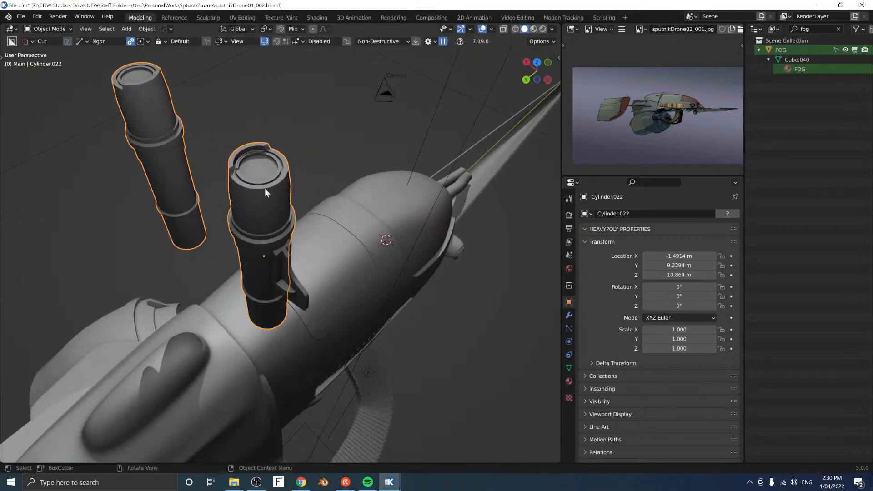
{"action": "left_click", "coordinate": [264, 188]}
{"action": "key", "text": "Tab"}
{"action": "key", "text": "i"}
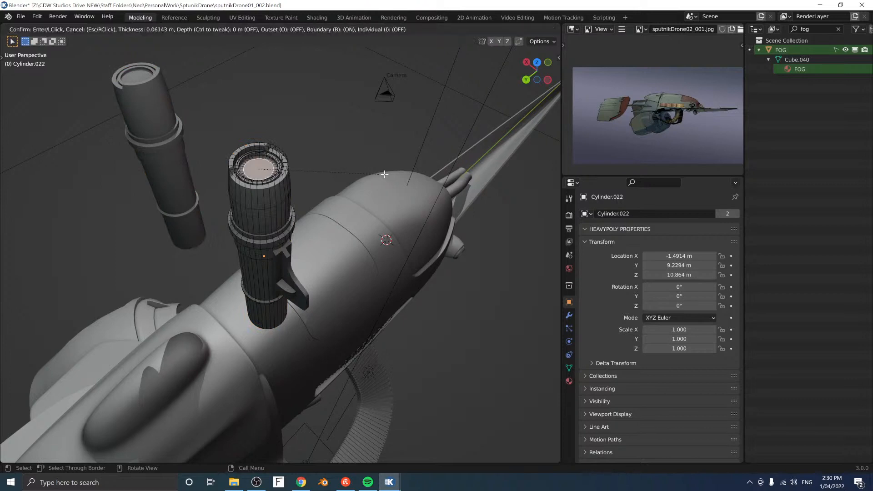
{"action": "left_click", "coordinate": [382, 173]}
{"action": "key", "text": "e"}
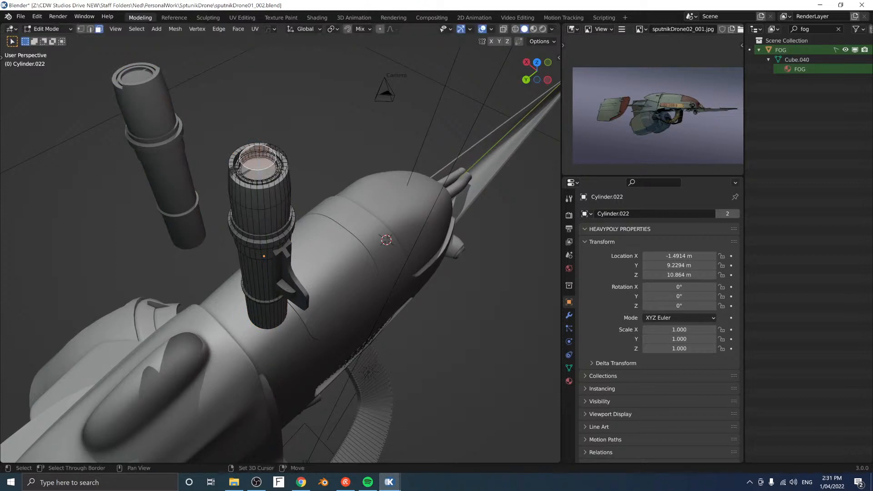
{"action": "left_click", "coordinate": [358, 151]}
{"action": "middle_click_drag", "start_coordinate": [358, 151], "coordinate": [363, 282]}
{"action": "key", "text": "z"}
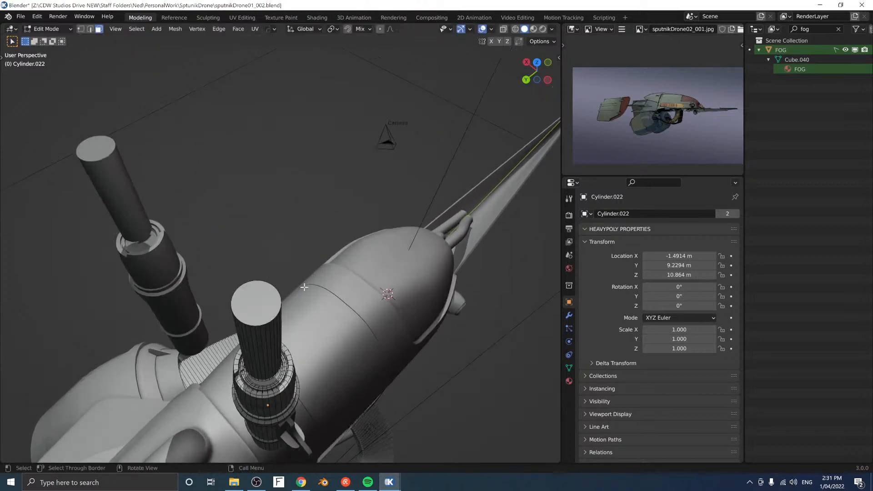
Step: Lengthen the barrel by moving its end face up along Z
{"action": "left_click", "coordinate": [258, 303]}
{"action": "key", "text": "g"}
{"action": "key", "text": "z"}
{"action": "left_click", "coordinate": [315, 298]}
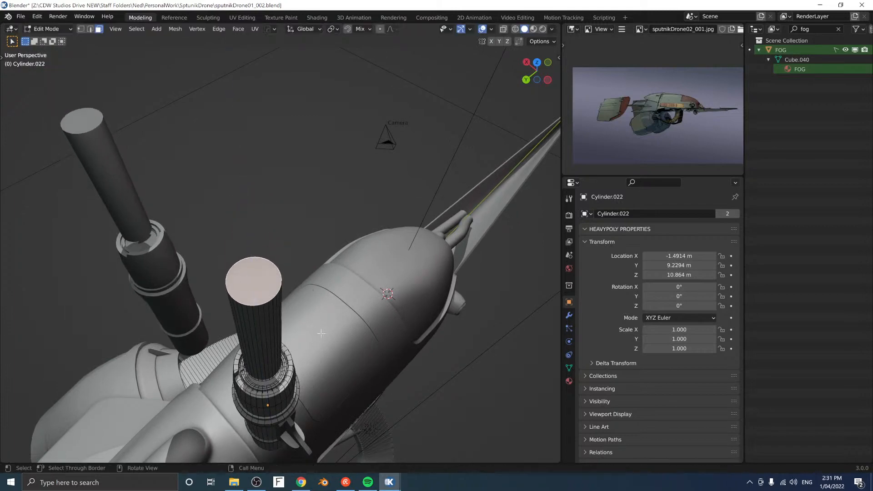
Step: Separate the barrel into its own object and remove the Boolean modifier from it
{"action": "middle_click_drag", "start_coordinate": [315, 298], "coordinate": [320, 260]}
{"action": "double_click", "coordinate": [261, 197]}
{"action": "scroll", "coordinate": [281, 217], "scroll_direction": "up", "scroll_amount": 3}
{"action": "key", "text": "p"}
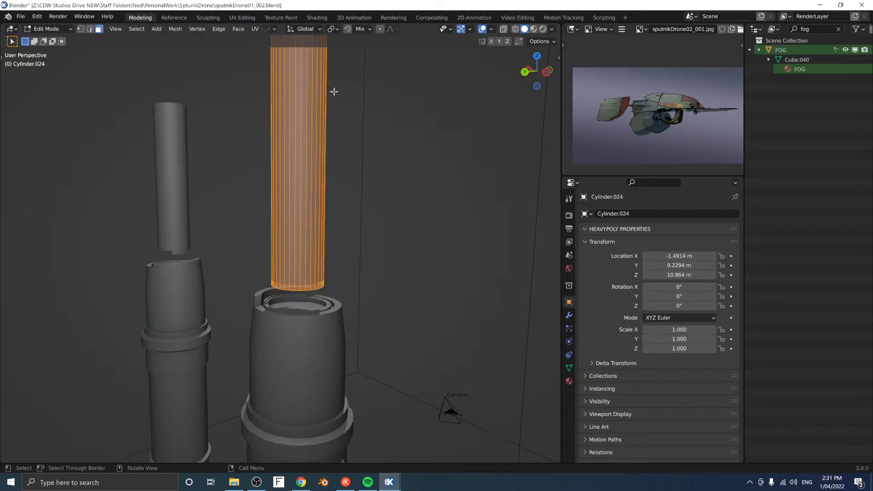
{"action": "left_click", "coordinate": [569, 315]}
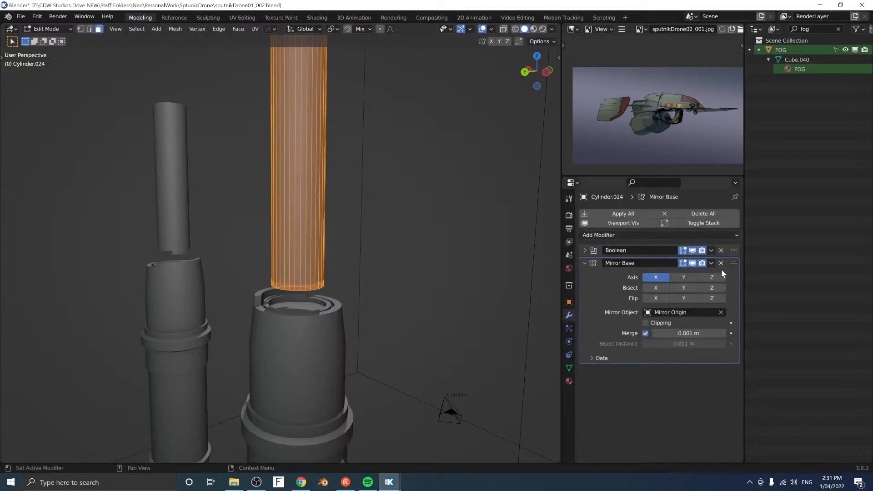
{"action": "left_click", "coordinate": [720, 250]}
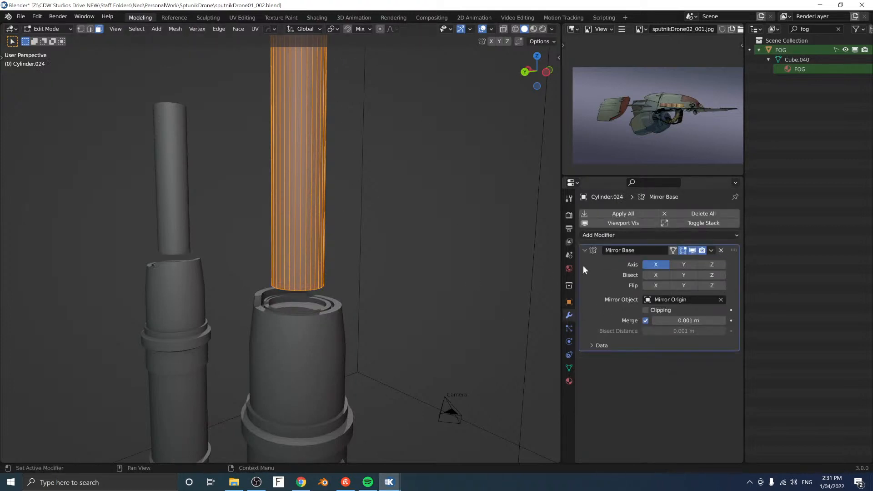
Step: Lower the separated barrel along Z so its base sits inside the tube's opening
{"action": "middle_click_drag", "start_coordinate": [327, 255], "coordinate": [298, 245]}
{"action": "key", "text": "g"}
{"action": "key", "text": "z"}
{"action": "left_click", "coordinate": [302, 279]}
{"action": "middle_click_drag", "start_coordinate": [302, 197], "coordinate": [341, 280], "text": "shift"}
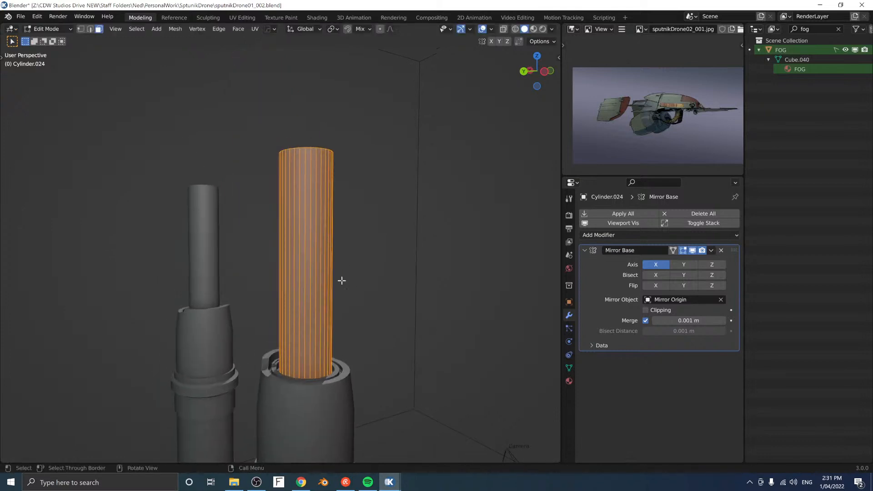
Step: Add one edge loop around the middle of the barrel and another near its upper end
{"action": "key", "text": "ctrl+r"}
{"action": "left_click", "coordinate": [318, 284]}
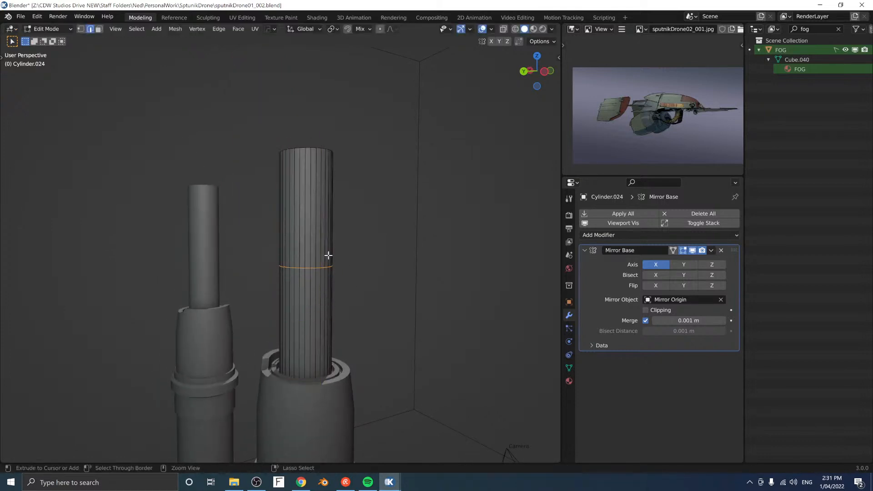
{"action": "left_click", "coordinate": [328, 193]}
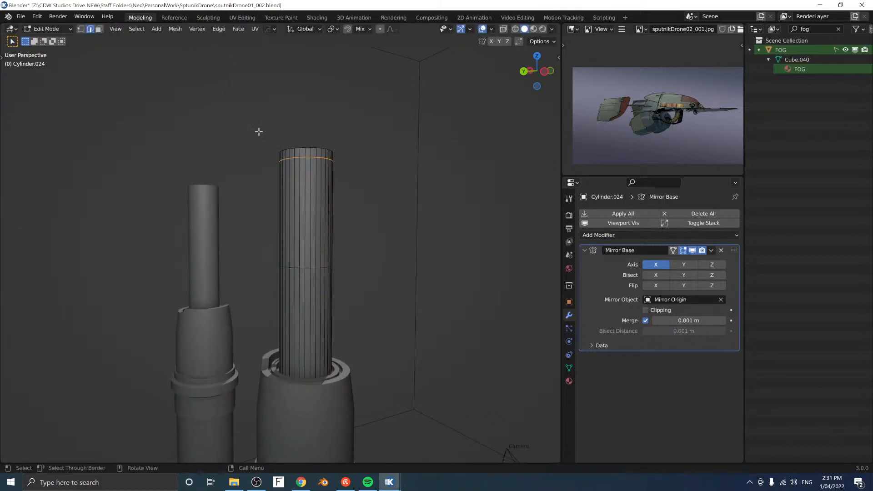
Step: Scale down the two edge rings at the barrel's upper end so the barrel tapers slightly
{"action": "key", "text": "alt+z"}
{"action": "left_click_drag", "start_coordinate": [242, 120], "coordinate": [388, 248]}
{"action": "key", "text": "alt+z"}
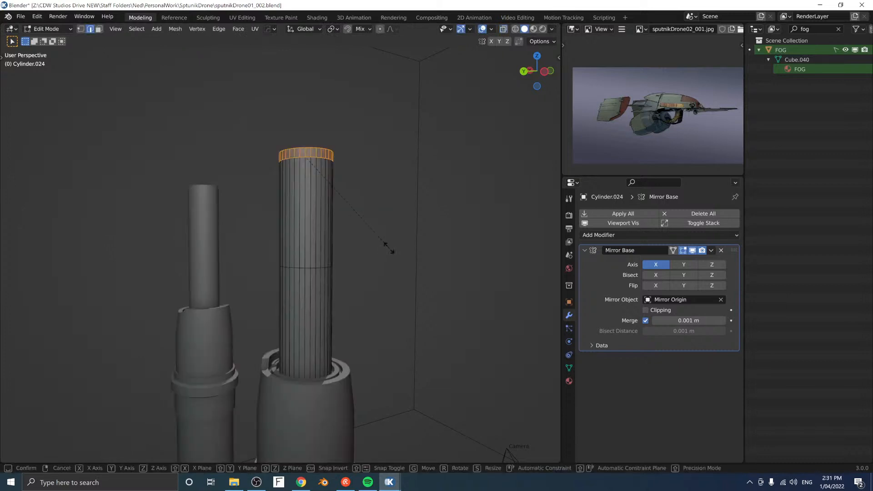
{"action": "key", "text": "s"}
{"action": "left_click", "coordinate": [372, 241]}
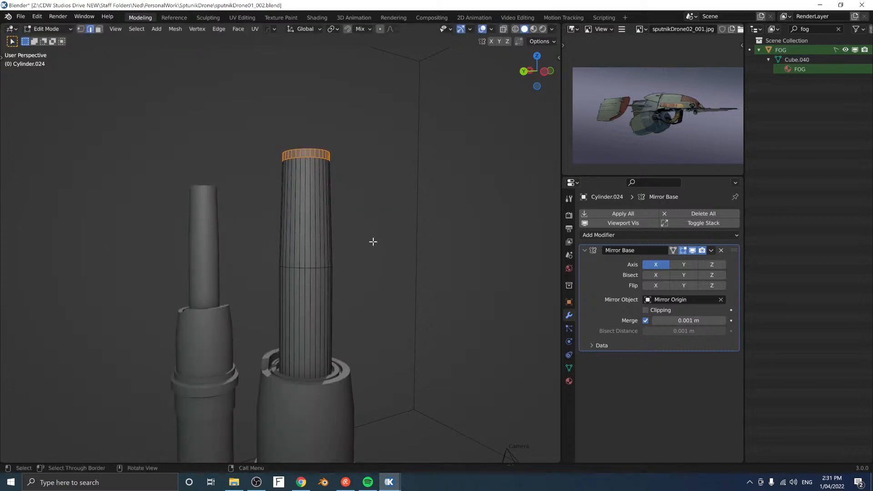
{"action": "middle_click_drag", "start_coordinate": [370, 241], "coordinate": [349, 221]}
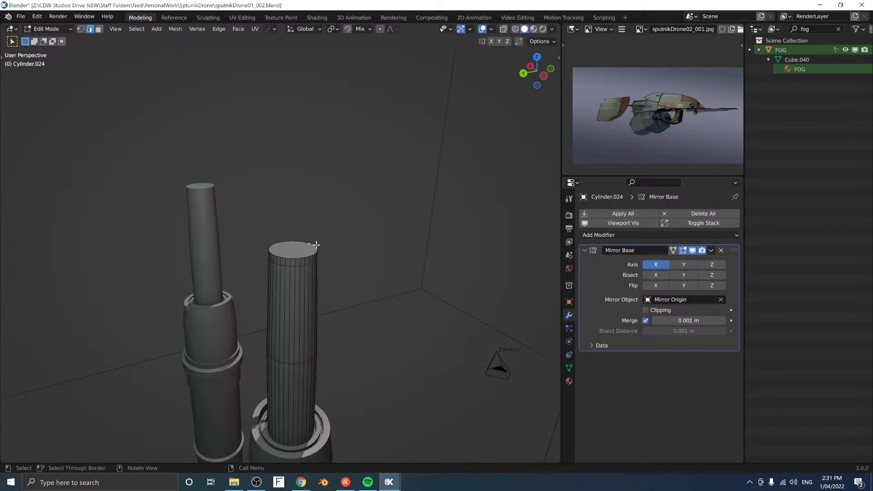
{"action": "key", "text": "Tab"}
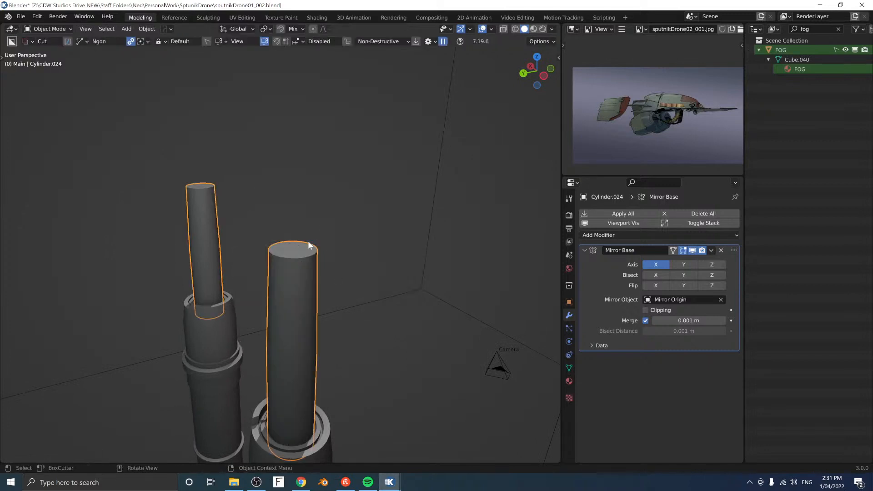
Step: Append the AngleJoint_01 greeble from the AM_Library Greeble category twice, the second time with the barrel selected
{"action": "key", "text": "n"}
{"action": "left_click", "coordinate": [484, 139]}
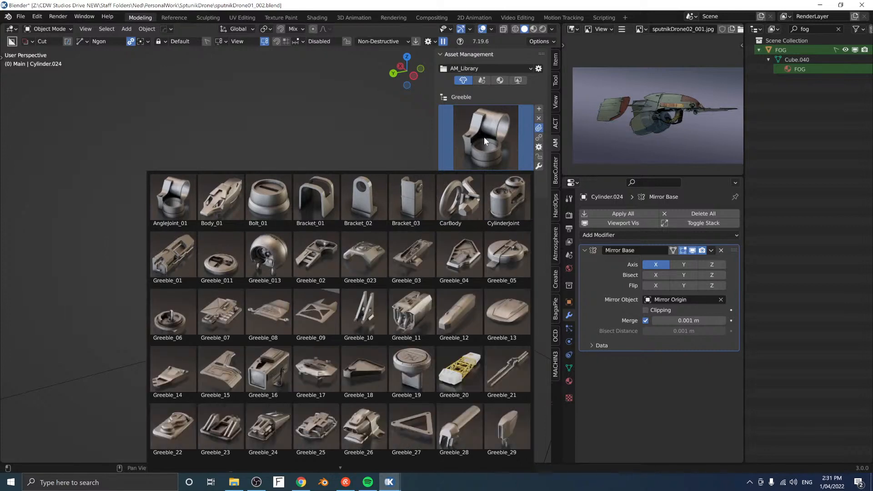
{"action": "left_click", "coordinate": [178, 198]}
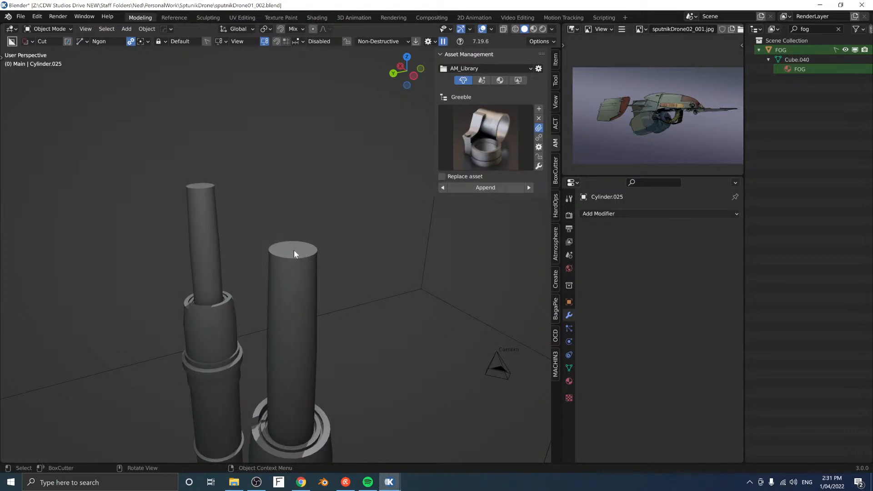
{"action": "left_click", "coordinate": [293, 247], "text": "shift"}
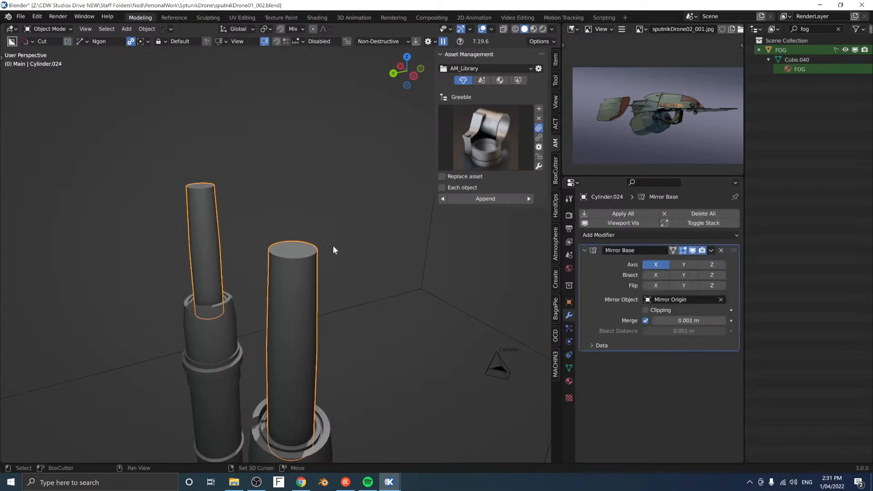
{"action": "left_click", "coordinate": [498, 199]}
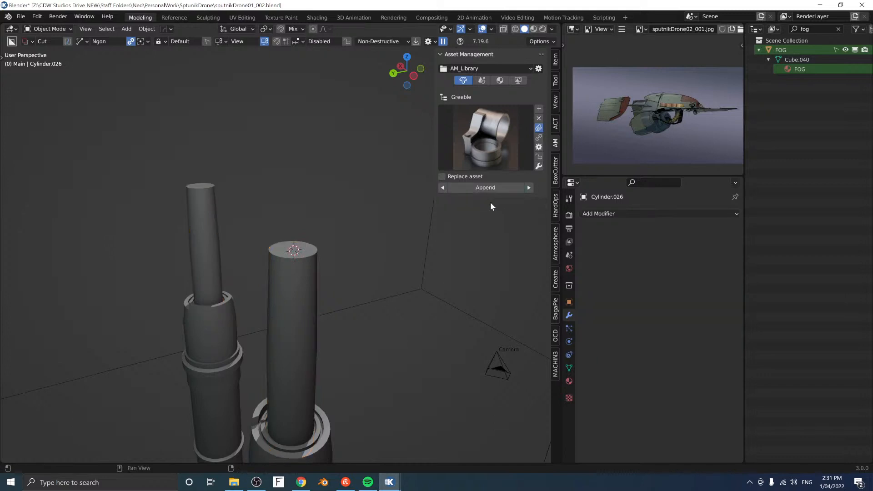
Step: Raise one angle joint about 4.5 m along Z to the barrel's height and delete the extra copy below
{"action": "scroll", "coordinate": [327, 246], "scroll_direction": "down", "scroll_amount": 5}
{"action": "middle_click_drag", "start_coordinate": [326, 248], "coordinate": [315, 269]}
{"action": "key", "text": "g"}
{"action": "key", "text": "z"}
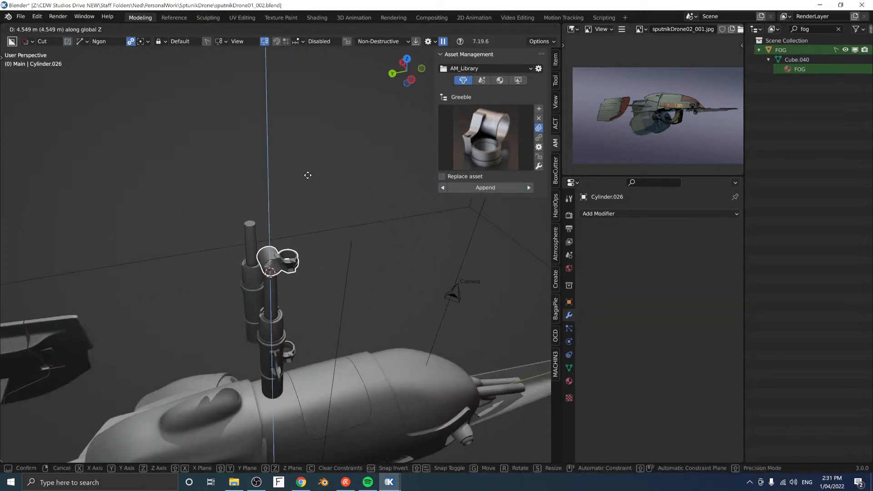
{"action": "left_click", "coordinate": [308, 175]}
{"action": "left_click", "coordinate": [293, 356]}
{"action": "scroll", "coordinate": [299, 343], "scroll_direction": "up", "scroll_amount": 6}
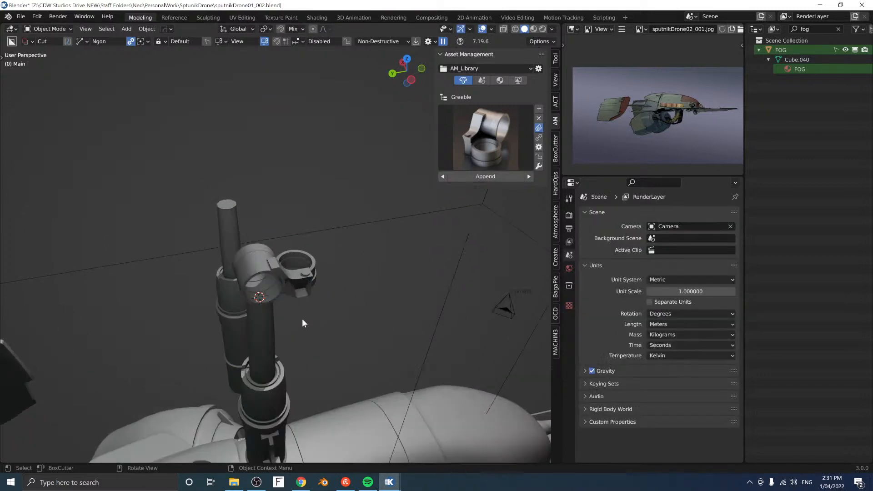
Step: Move the angle joint over to the barrel's upper end in the front view
{"action": "middle_click_drag", "start_coordinate": [316, 248], "coordinate": [186, 244]}
{"action": "left_click", "coordinate": [285, 181]}
{"action": "scroll", "coordinate": [295, 193], "scroll_direction": "up", "scroll_amount": 4}
{"action": "key", "text": "g"}
{"action": "left_click", "coordinate": [378, 263]}
{"action": "scroll", "coordinate": [188, 244], "scroll_direction": "up", "scroll_amount": 3}
{"action": "middle_click_drag", "start_coordinate": [55, 255], "coordinate": [291, 281], "text": "shift"}
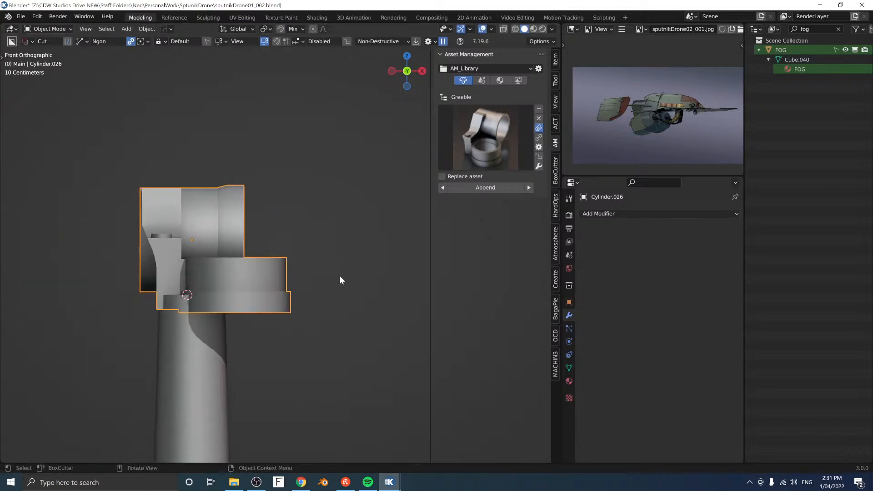
Step: Shift the angle joint along X until its ring sits over the barrel, and lower it slightly along Z
{"action": "key", "text": "g"}
{"action": "key", "text": "x"}
{"action": "left_click", "coordinate": [289, 269]}
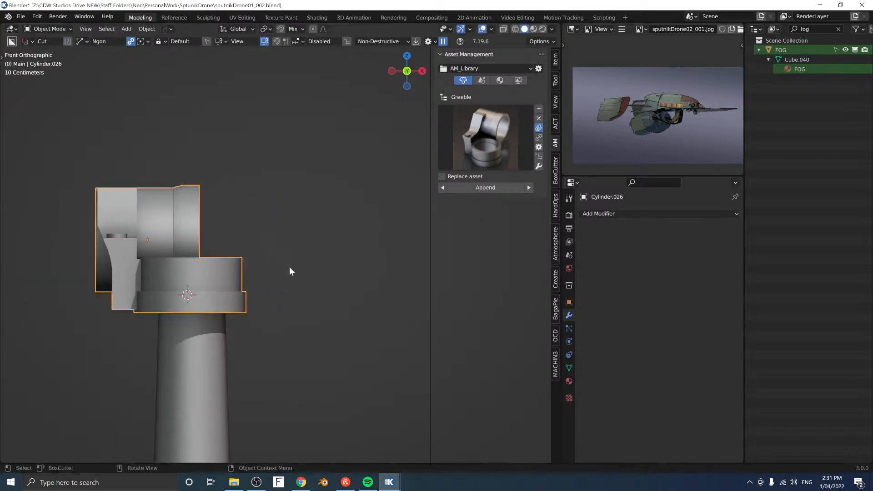
{"action": "key", "text": "g"}
{"action": "key", "text": "z"}
{"action": "left_click", "coordinate": [290, 298]}
Step: Nudge the angle joint in the top view so its ring is concentric with the barrel's end
{"action": "middle_click_drag", "start_coordinate": [266, 236], "coordinate": [262, 334]}
{"action": "key", "text": "KP_7"}
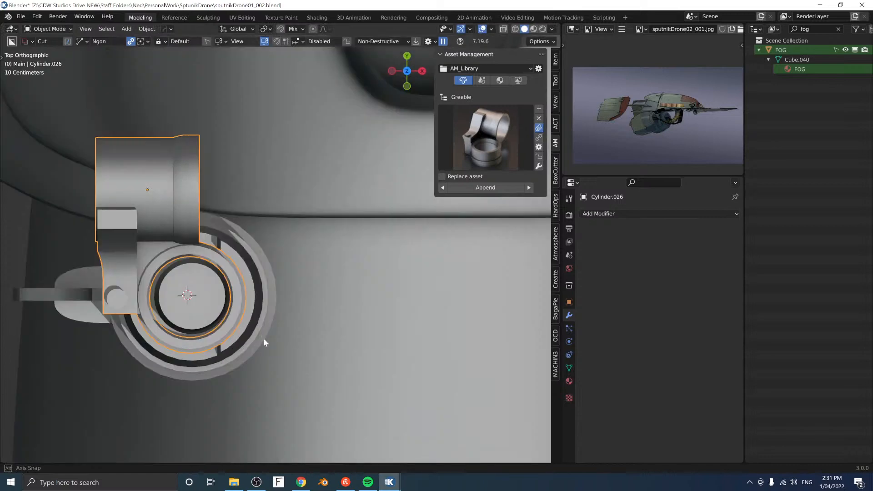
{"action": "key", "text": "g"}
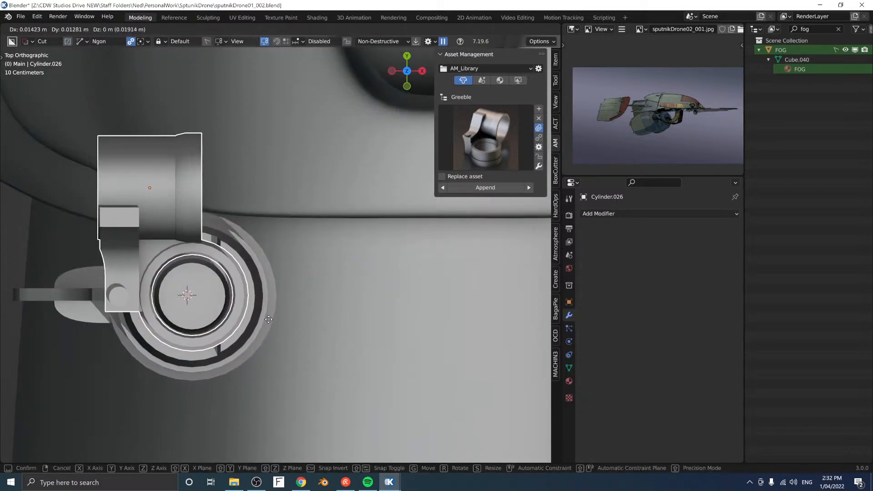
{"action": "left_click", "coordinate": [269, 319]}
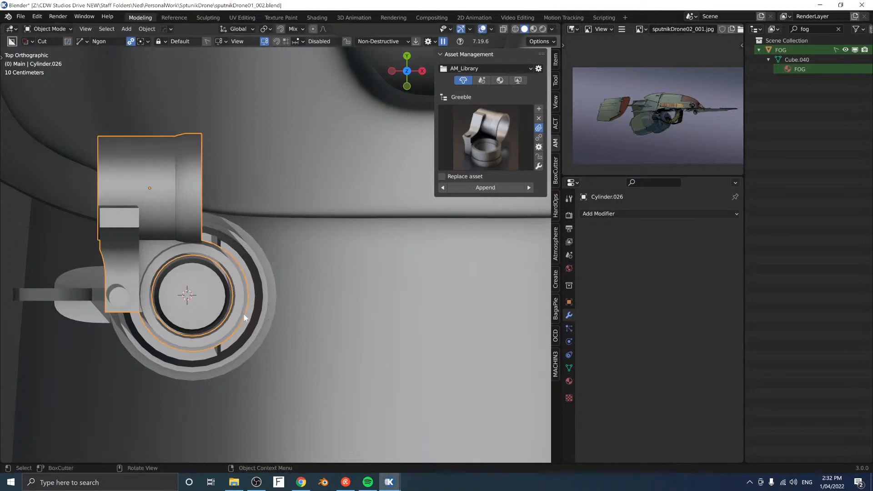
{"action": "middle_click_drag", "start_coordinate": [222, 334], "coordinate": [221, 284]}
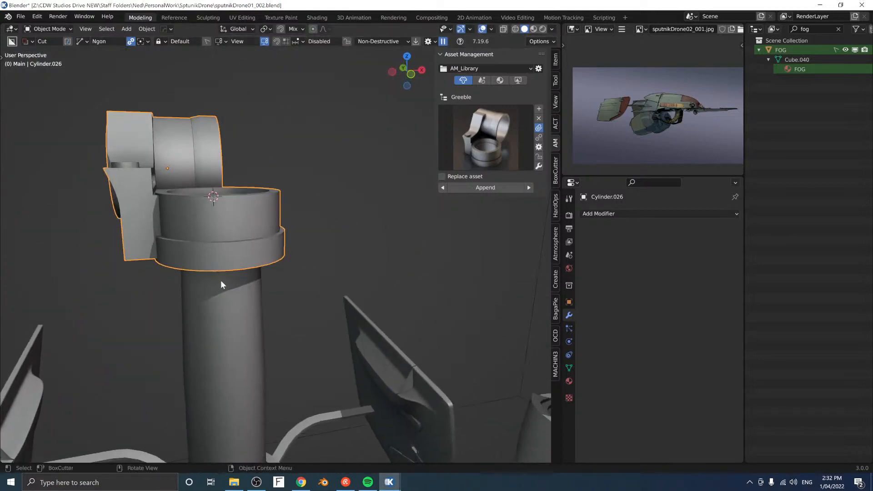
Step: Place the 3D cursor at the barrel's centre and set the transform pivot to the cursor for the angle joint
{"action": "left_click", "coordinate": [226, 313]}
{"action": "middle_click_drag", "start_coordinate": [269, 306], "coordinate": [270, 313]}
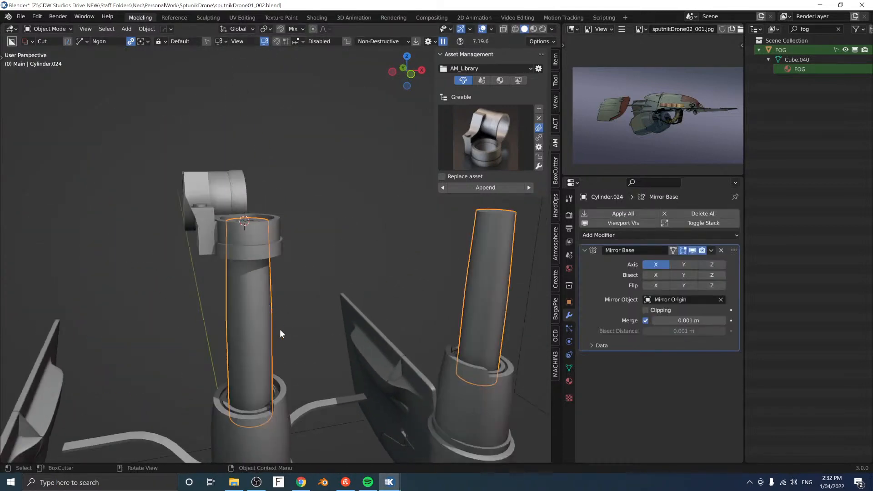
{"action": "right_click", "coordinate": [289, 318], "text": "shift"}
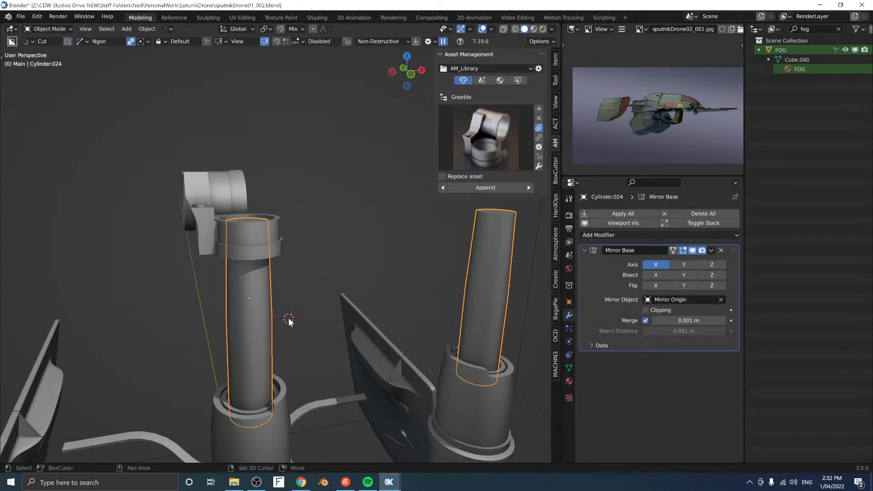
{"action": "left_click", "coordinate": [276, 251]}
{"action": "key", "text": "period"}
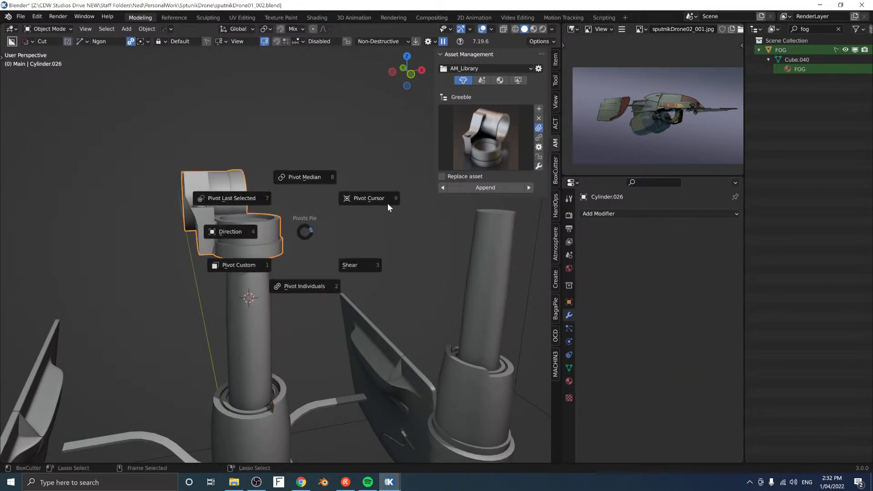
{"action": "left_click", "coordinate": [369, 198]}
Step: Scale the angle joint to about 0.8 and raise it about 0.13 m along Z to the barrel's end
{"action": "key", "text": "s"}
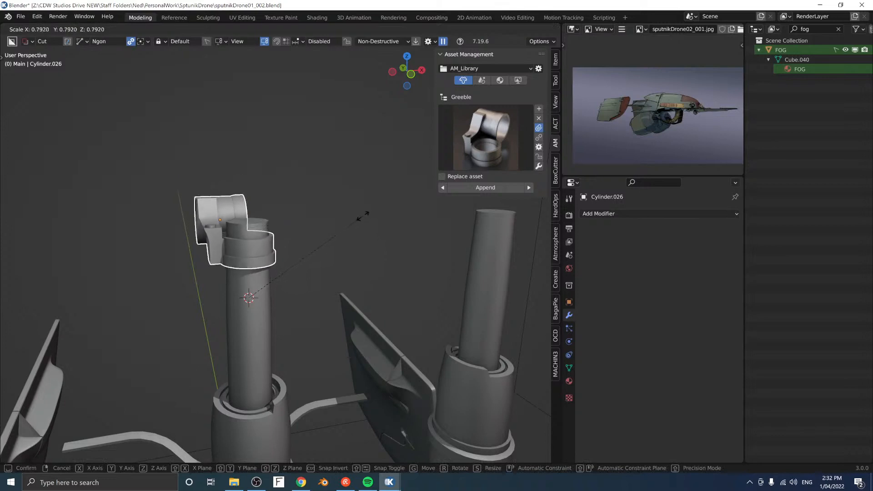
{"action": "left_click", "coordinate": [356, 227]}
{"action": "key", "text": "g"}
{"action": "key", "text": "z"}
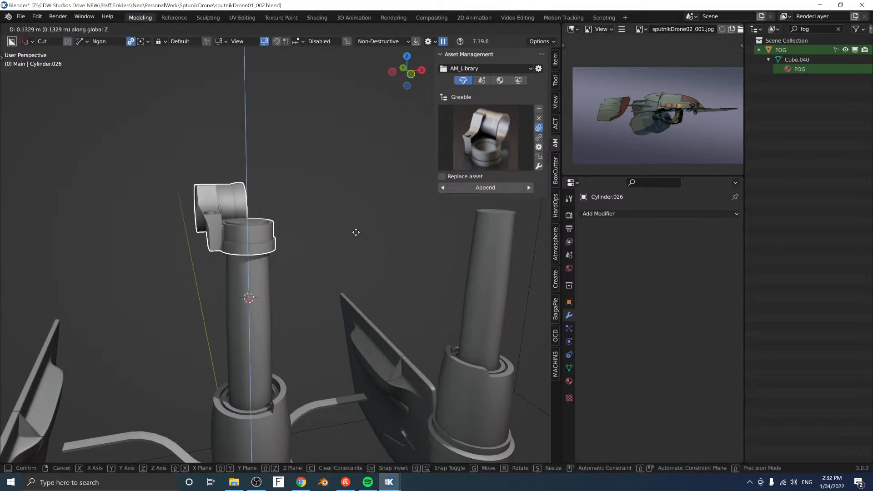
{"action": "left_click", "coordinate": [355, 232]}
{"action": "scroll", "coordinate": [270, 280], "scroll_direction": "down", "scroll_amount": 3}
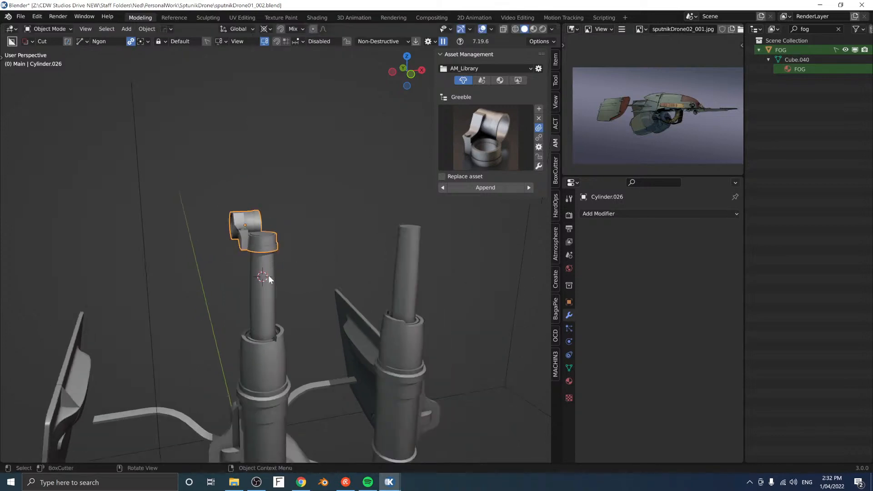
Step: Remove the Mirror Base modifier from the main tube and try to apply its remaining Boolean modifier
{"action": "middle_click_drag", "start_coordinate": [276, 273], "coordinate": [304, 189], "text": "shift"}
{"action": "left_click", "coordinate": [280, 312]}
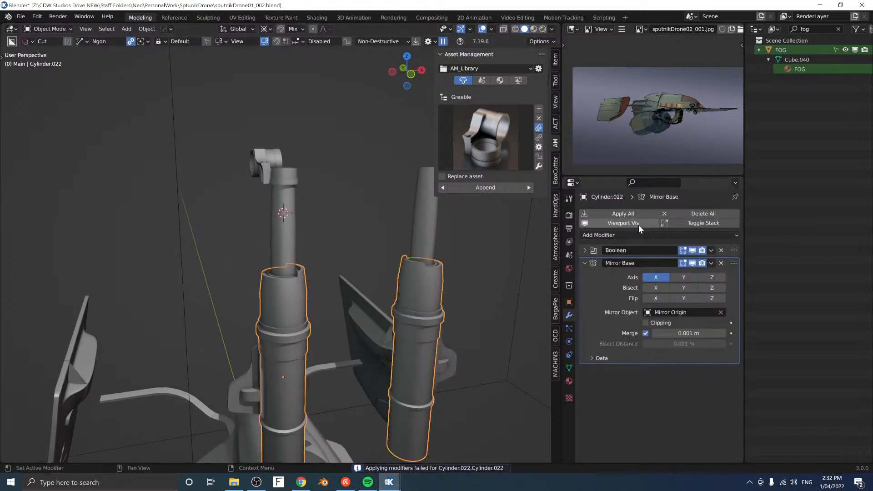
{"action": "left_click", "coordinate": [722, 262]}
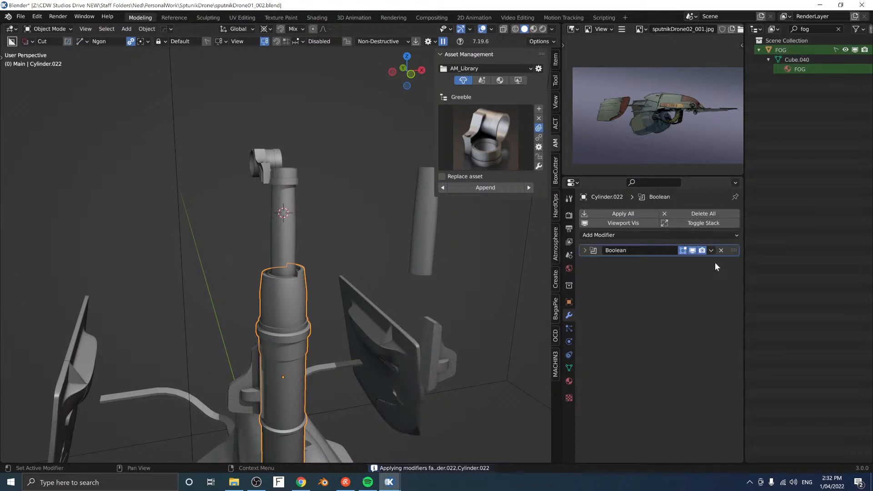
{"action": "left_click", "coordinate": [621, 214]}
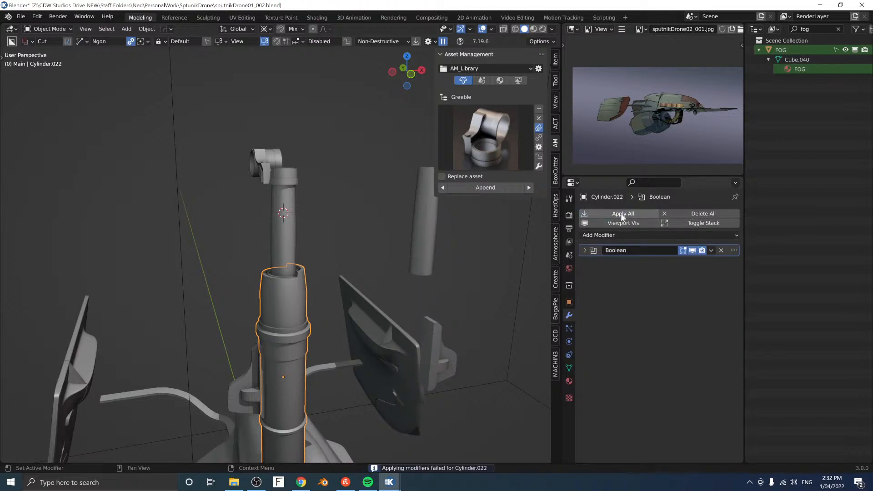
Step: Remove the Mirror Base modifier from the side bracket and apply its Boolean modifier
{"action": "middle_click_drag", "start_coordinate": [409, 191], "coordinate": [292, 268]}
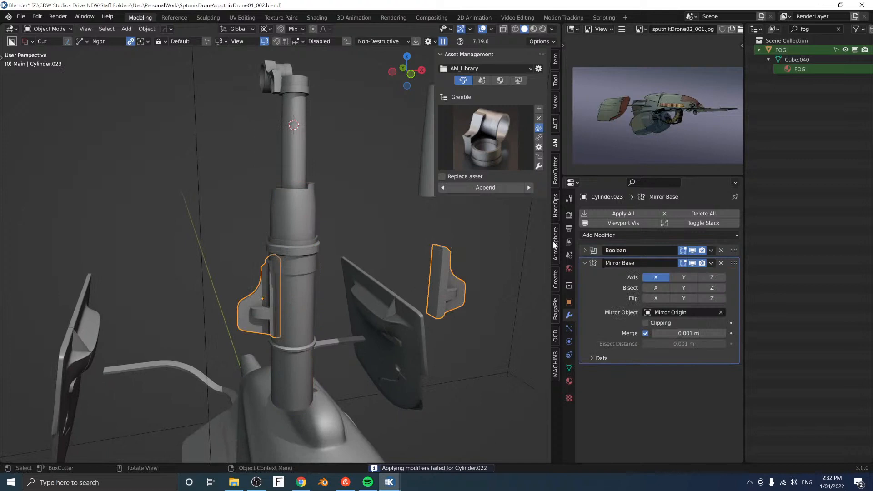
{"action": "left_click", "coordinate": [720, 263]}
{"action": "left_click", "coordinate": [711, 250]}
{"action": "left_click", "coordinate": [727, 262]}
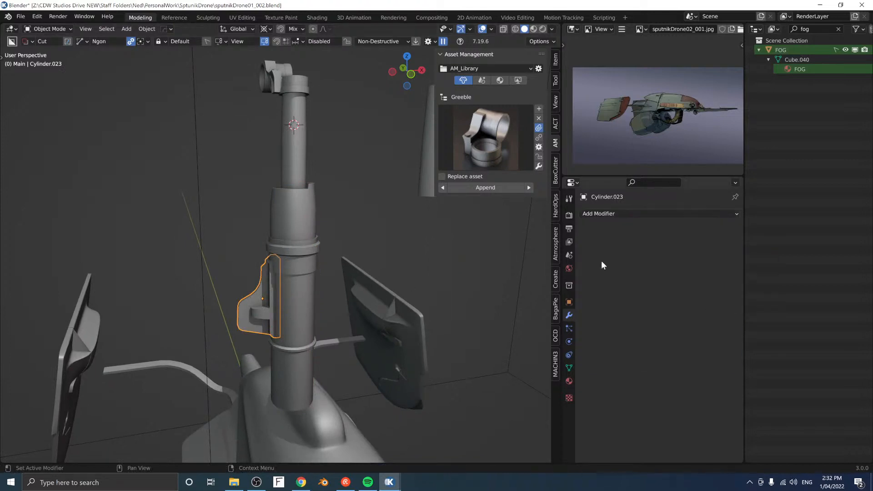
Step: Try to apply the main tube's Boolean modifier from its own options and toggle its viewport display
{"action": "left_click", "coordinate": [278, 217]}
{"action": "left_click", "coordinate": [712, 250]}
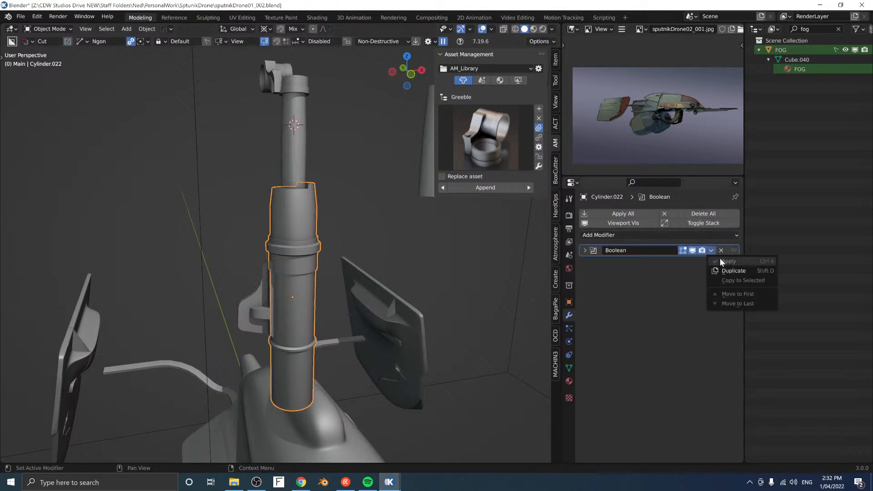
{"action": "left_click", "coordinate": [711, 251]}
{"action": "left_click", "coordinate": [711, 250]}
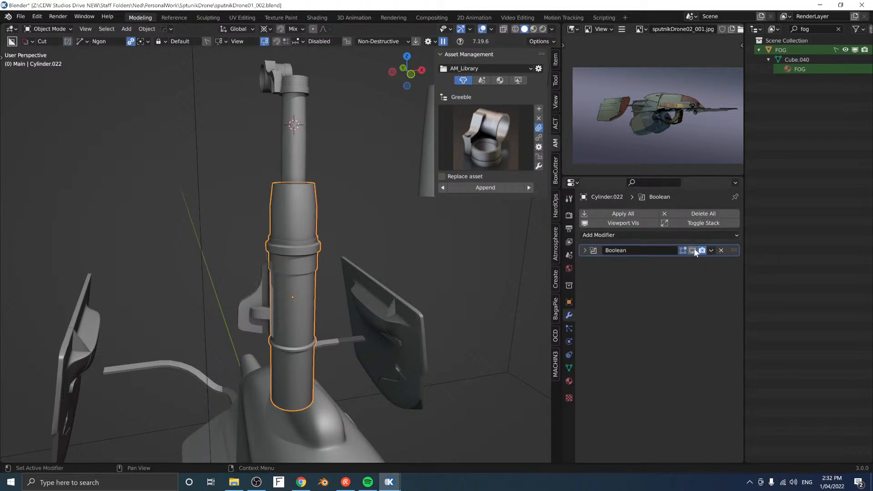
Step: Reveal and delete the cutter object at the main tube's upper end, and remove the tube's Boolean modifier
{"action": "key", "text": "ctrl+shift+b"}
{"action": "left_click", "coordinate": [329, 143]}
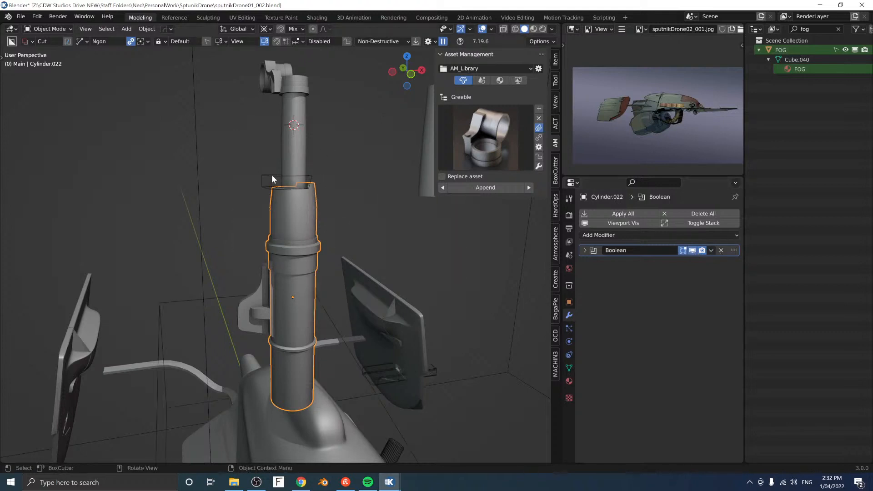
{"action": "left_click", "coordinate": [271, 175]}
{"action": "left_click", "coordinate": [309, 169]}
{"action": "key", "text": "KP_1"}
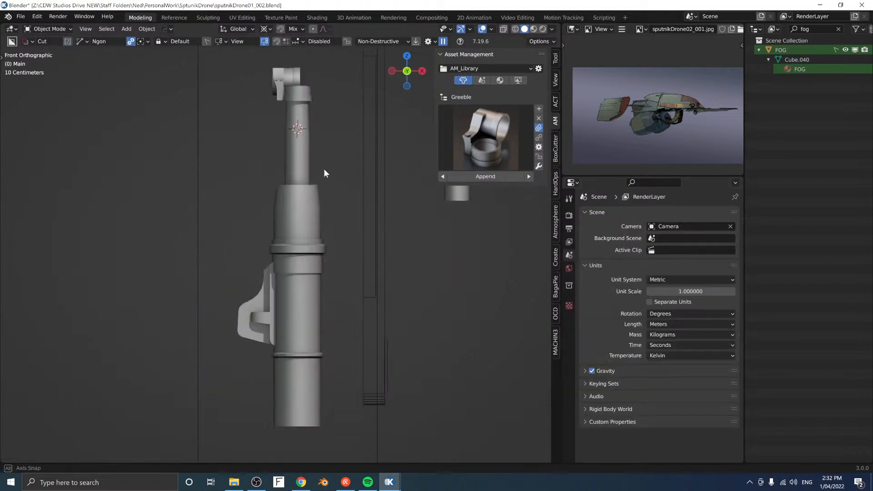
{"action": "scroll", "coordinate": [299, 192], "scroll_direction": "up", "scroll_amount": 4}
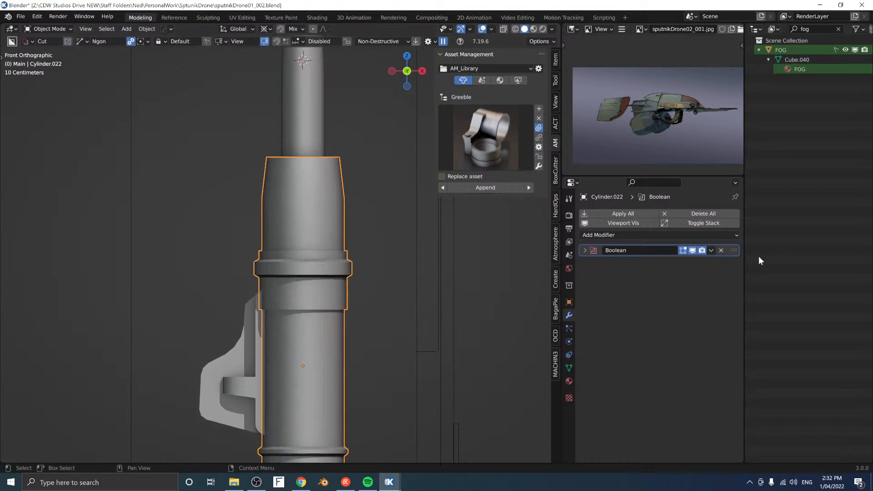
{"action": "left_click", "coordinate": [721, 250]}
Step: Cut an angled notch with a beveled inner corner across the main tube's upper end using a BoxCutter Ngon cut
{"action": "scroll", "coordinate": [325, 182], "scroll_direction": "up", "scroll_amount": 1}
{"action": "middle_click_drag", "start_coordinate": [290, 124], "coordinate": [282, 179], "text": "shift"}
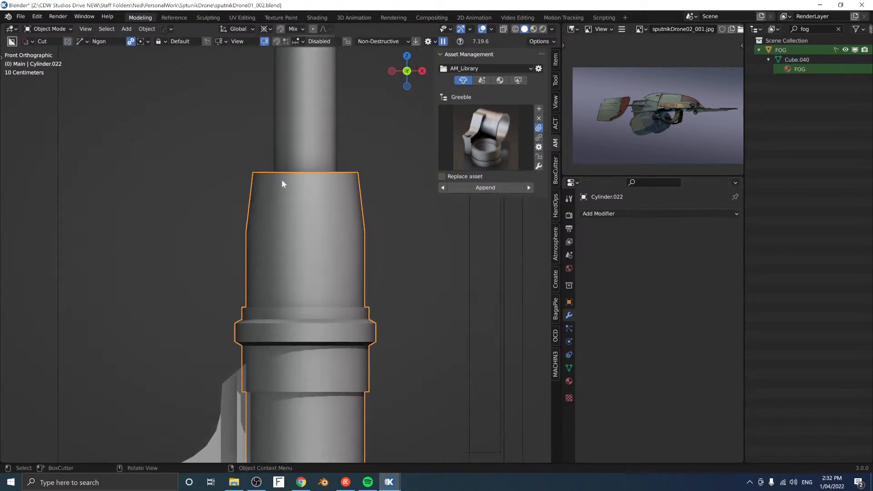
{"action": "left_click", "coordinate": [251, 184]}
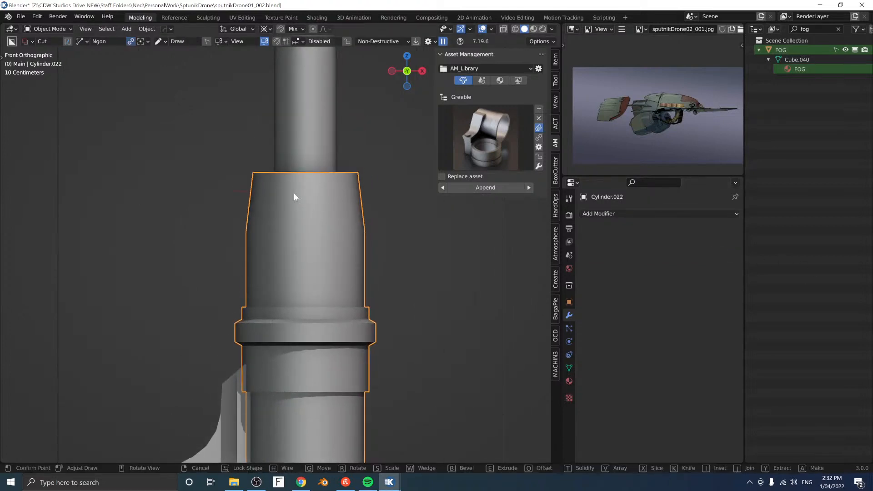
{"action": "left_click", "coordinate": [337, 190]}
{"action": "left_click", "coordinate": [349, 157]}
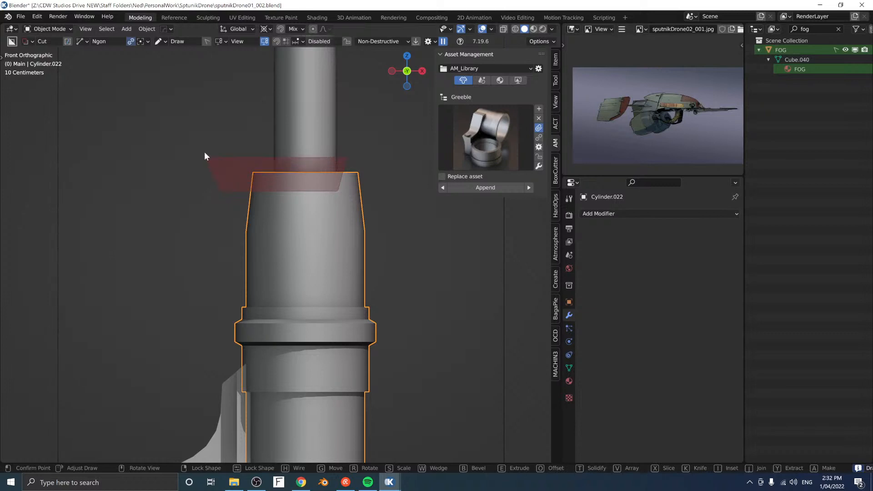
{"action": "key", "text": "b"}
{"action": "left_click", "coordinate": [178, 149]}
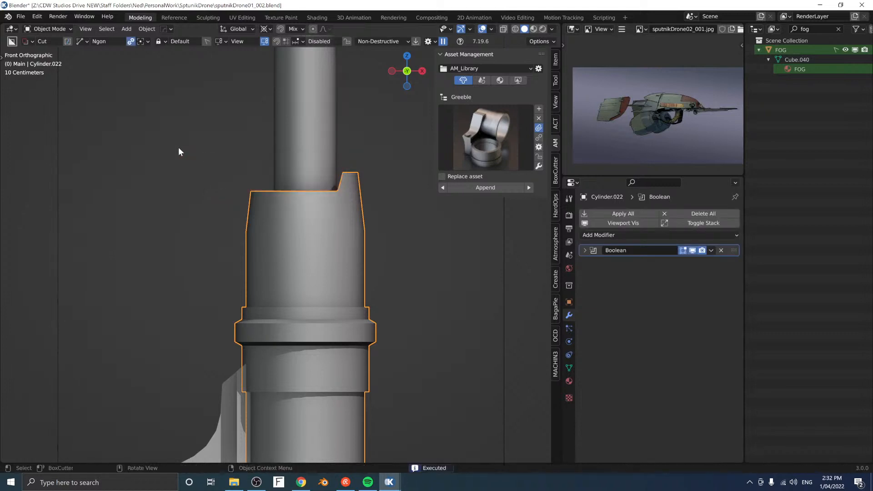
Step: Make the main tube's mesh data single-user and apply its Boolean modifier
{"action": "left_click", "coordinate": [635, 211]}
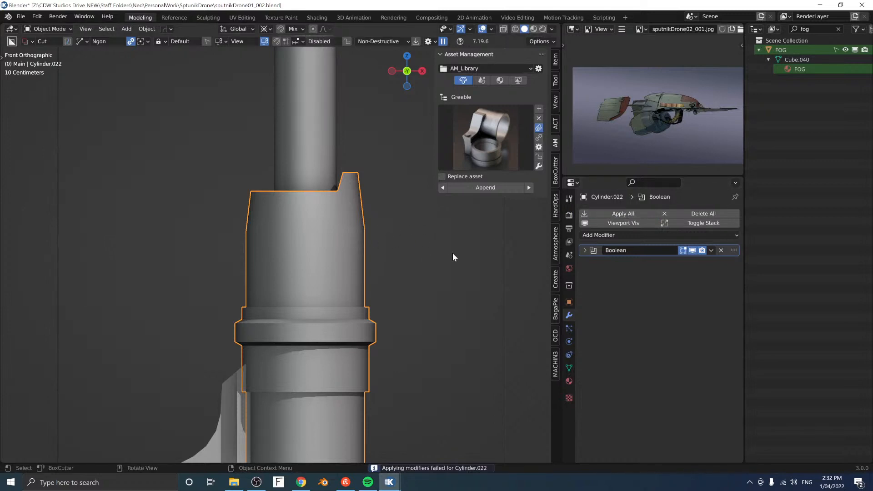
{"action": "left_click", "coordinate": [568, 367]}
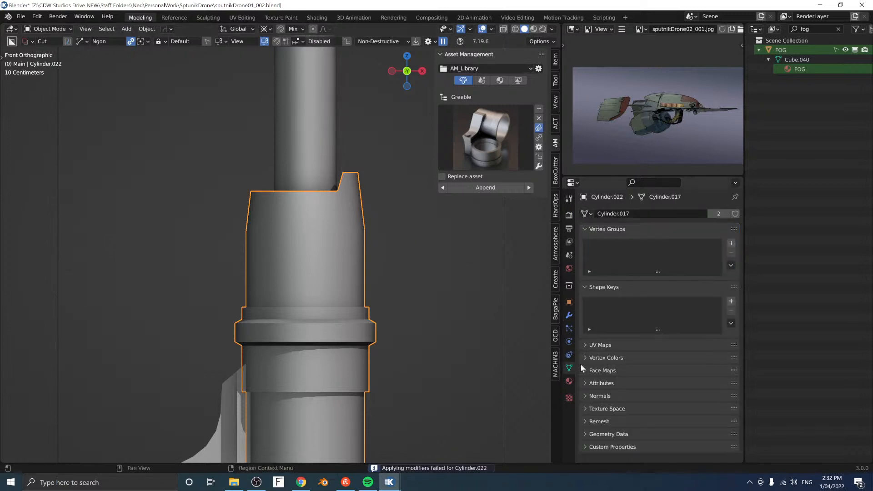
{"action": "left_click", "coordinate": [330, 204]}
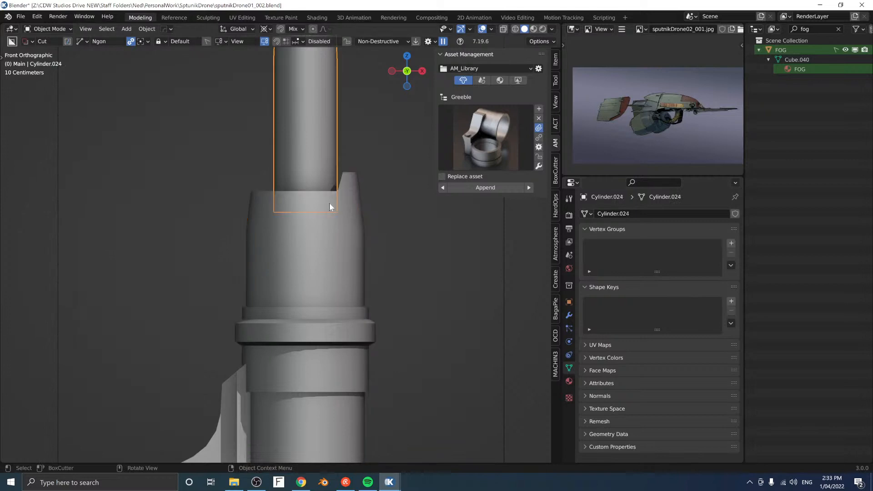
{"action": "left_click", "coordinate": [364, 257]}
{"action": "left_click", "coordinate": [569, 315]}
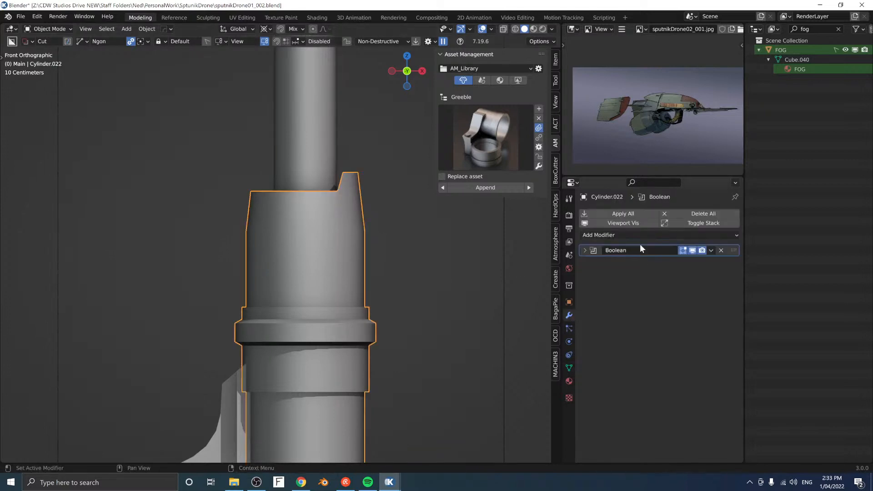
{"action": "left_click", "coordinate": [619, 214]}
Step: Join the side bracket and the thin barrel into the main tube object
{"action": "scroll", "coordinate": [324, 222], "scroll_direction": "down", "scroll_amount": 3}
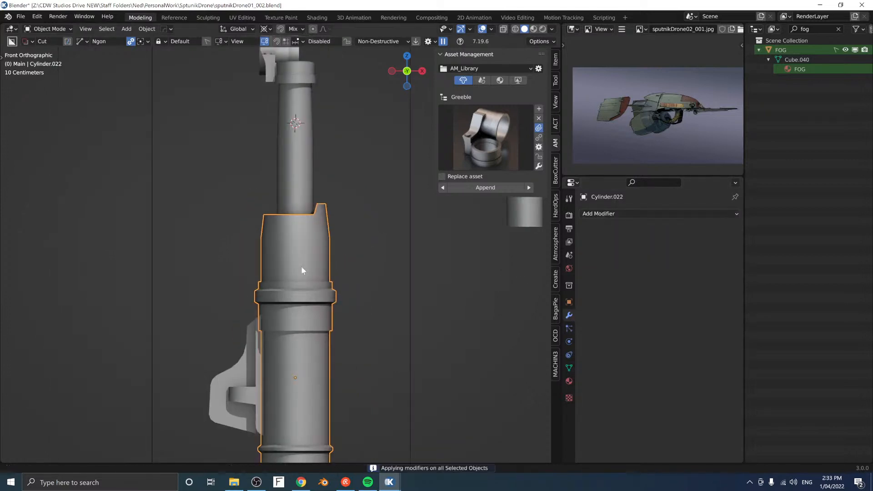
{"action": "scroll", "coordinate": [311, 177], "scroll_direction": "down", "scroll_amount": 3}
{"action": "middle_click_drag", "start_coordinate": [311, 177], "coordinate": [332, 187]}
{"action": "left_click", "coordinate": [269, 244], "text": "shift"}
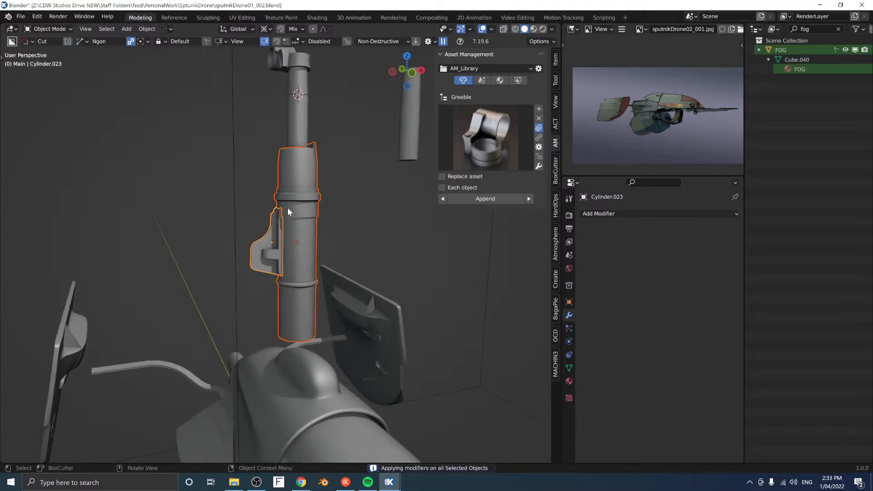
{"action": "middle_click_drag", "start_coordinate": [287, 207], "coordinate": [296, 125]}
{"action": "left_click", "coordinate": [299, 123], "text": "shift"}
{"action": "left_click", "coordinate": [312, 184], "text": "shift"}
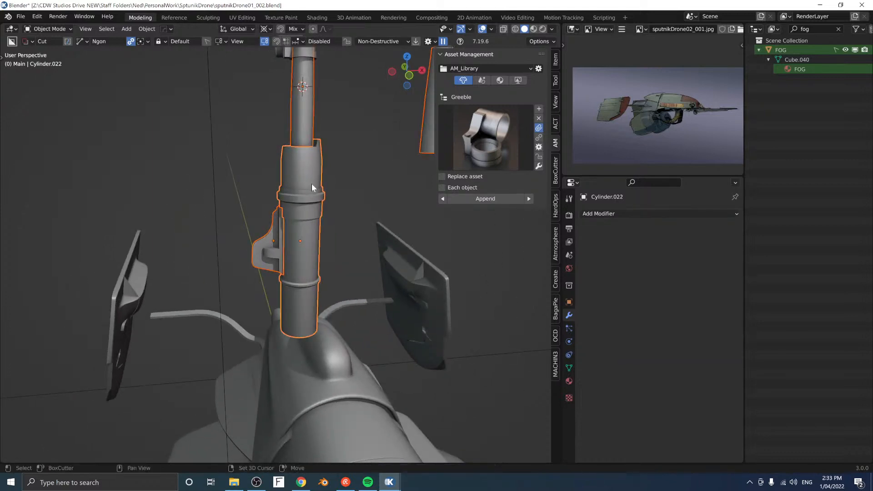
{"action": "key", "text": "ctrl+j"}
Step: Join the angle-joint tip to the combined tube and barrel object
{"action": "scroll", "coordinate": [312, 177], "scroll_direction": "down", "scroll_amount": 3}
{"action": "middle_click_drag", "start_coordinate": [309, 160], "coordinate": [303, 199], "text": "shift"}
{"action": "left_click", "coordinate": [279, 176]}
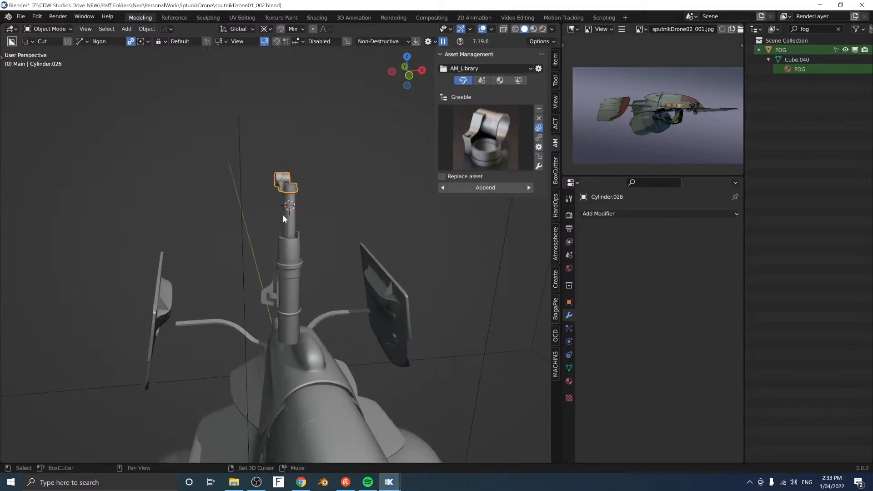
{"action": "left_click", "coordinate": [286, 222], "text": "shift"}
{"action": "key", "text": "ctrl+j"}
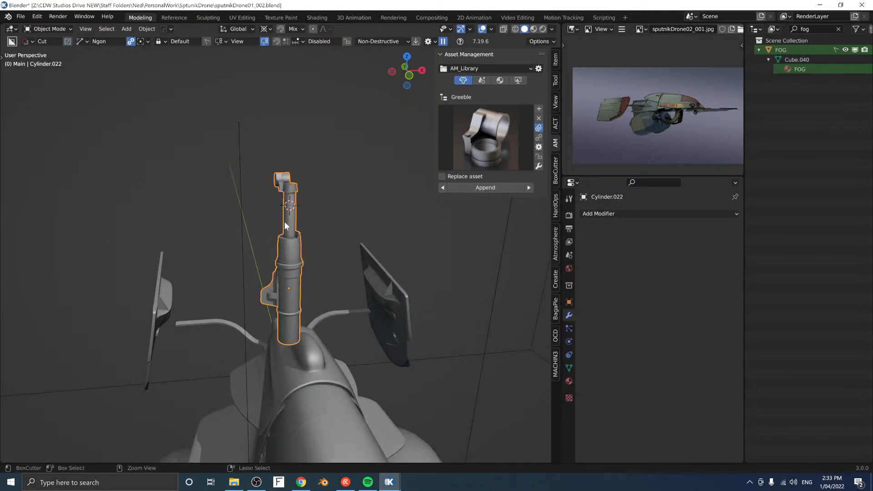
Step: Add a HardOps Bevel to the joined gun with a width of about 0.0267 m and 3 segments
{"action": "scroll", "coordinate": [285, 221], "scroll_direction": "up", "scroll_amount": 4}
{"action": "key", "text": "q"}
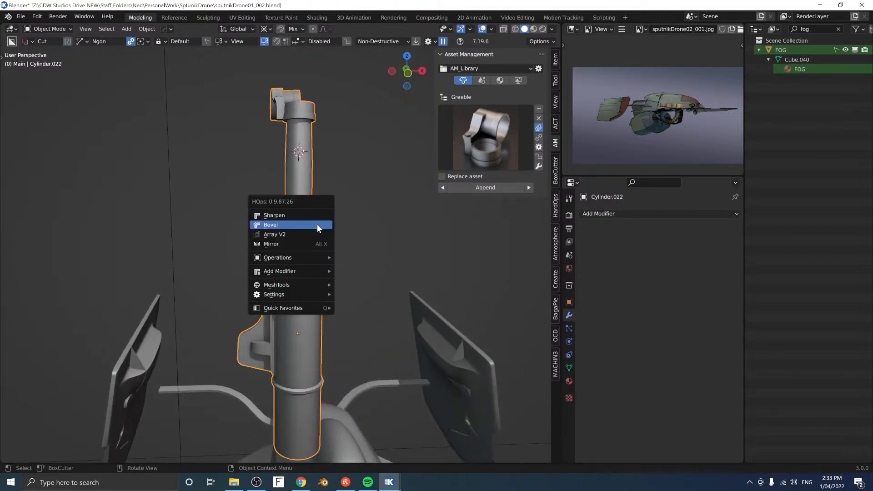
{"action": "left_click", "coordinate": [318, 225]}
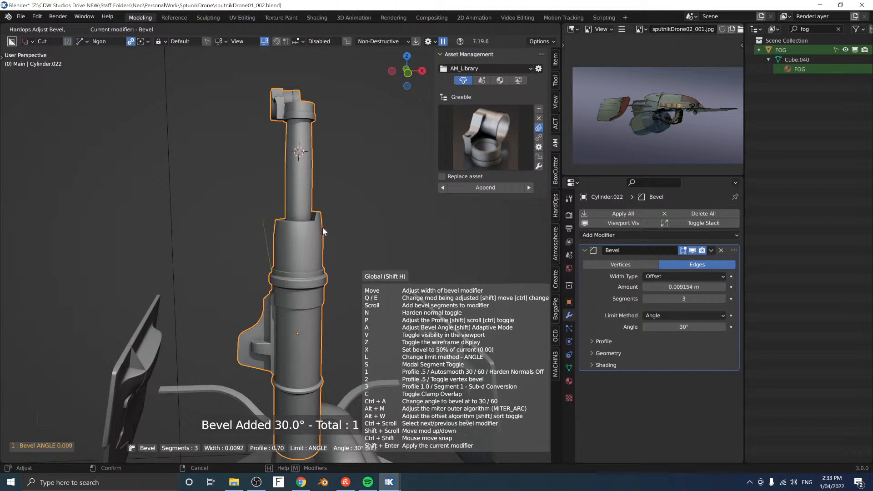
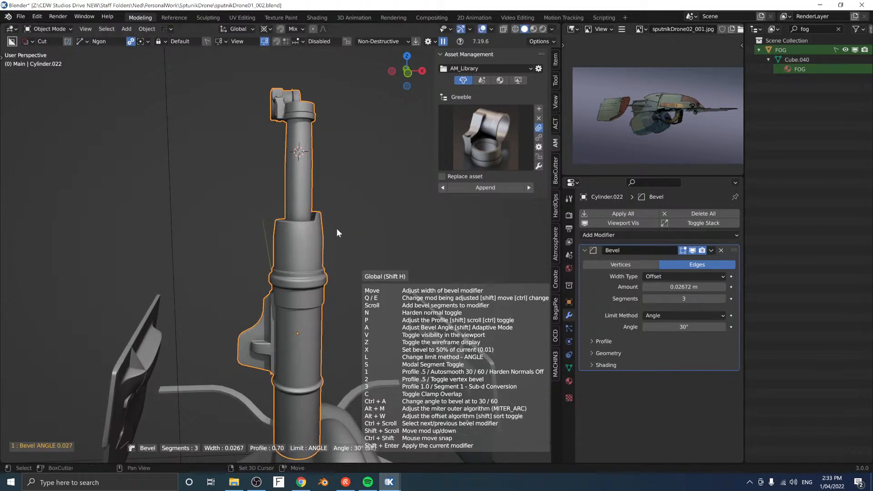
{"action": "left_click", "coordinate": [336, 228]}
{"action": "middle_click_drag", "start_coordinate": [336, 228], "coordinate": [256, 222]}
{"action": "key", "text": "Tab"}
{"action": "key", "text": "a"}
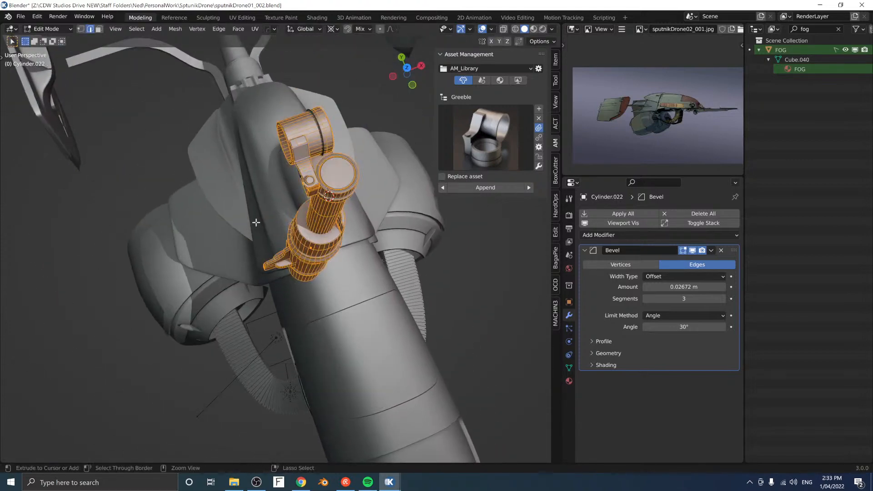
{"action": "key", "text": "Tab"}
Step: Link the finished gun's object data to the existing gun mounted under the drone's body
{"action": "middle_click_drag", "start_coordinate": [293, 309], "coordinate": [309, 159]}
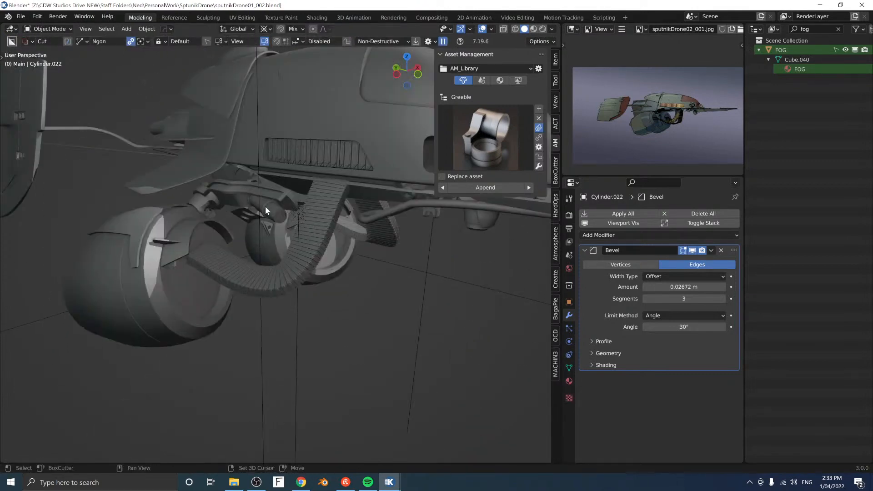
{"action": "left_click", "coordinate": [265, 206], "text": "shift"}
{"action": "middle_click_drag", "start_coordinate": [269, 133], "coordinate": [271, 152], "text": "ctrl"}
{"action": "middle_click_drag", "start_coordinate": [271, 67], "coordinate": [272, 138], "text": "shift"}
{"action": "left_click", "coordinate": [268, 129], "text": "shift"}
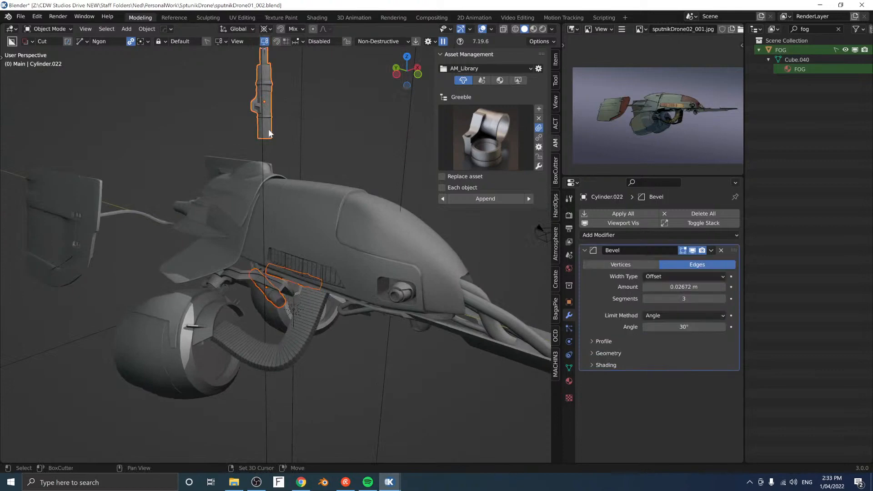
{"action": "key", "text": "ctrl+l"}
{"action": "left_click", "coordinate": [268, 130]}
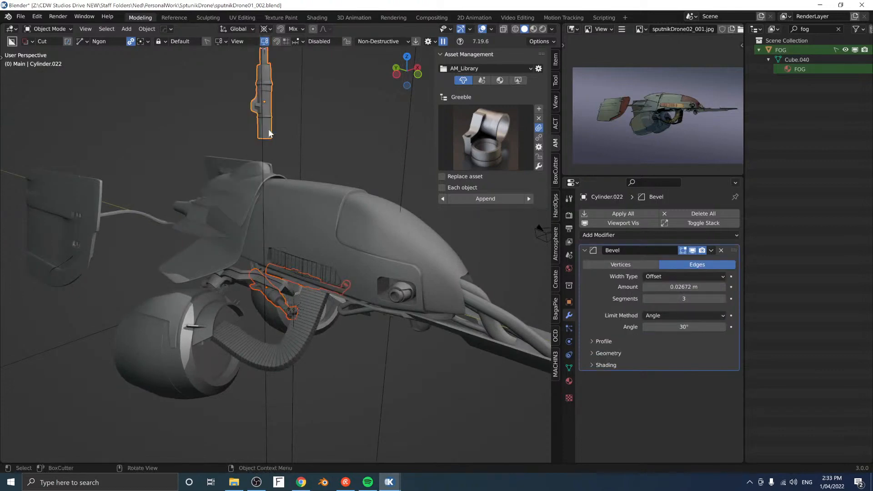
{"action": "scroll", "coordinate": [411, 235], "scroll_direction": "up", "scroll_amount": 1}
{"action": "middle_click_drag", "start_coordinate": [411, 236], "coordinate": [410, 176], "text": "shift"}
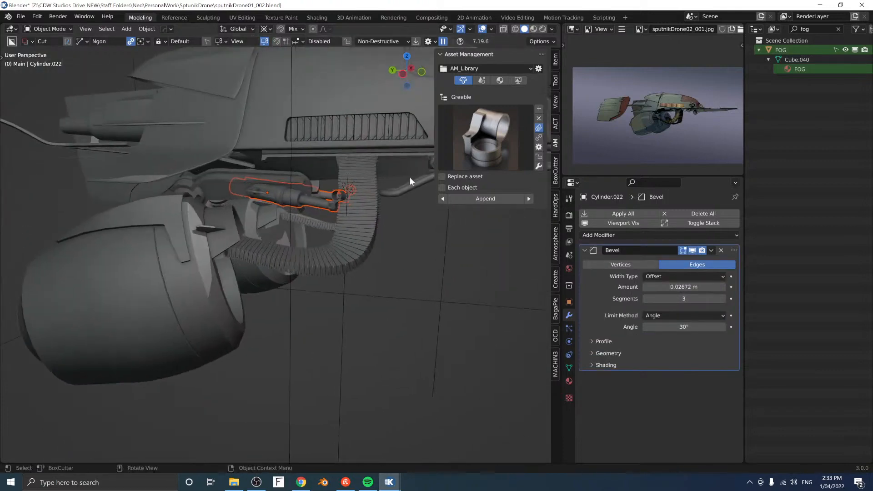
{"action": "left_click", "coordinate": [403, 306]}
{"action": "left_click", "coordinate": [301, 206]}
{"action": "middle_click_drag", "start_coordinate": [373, 209], "coordinate": [386, 190]}
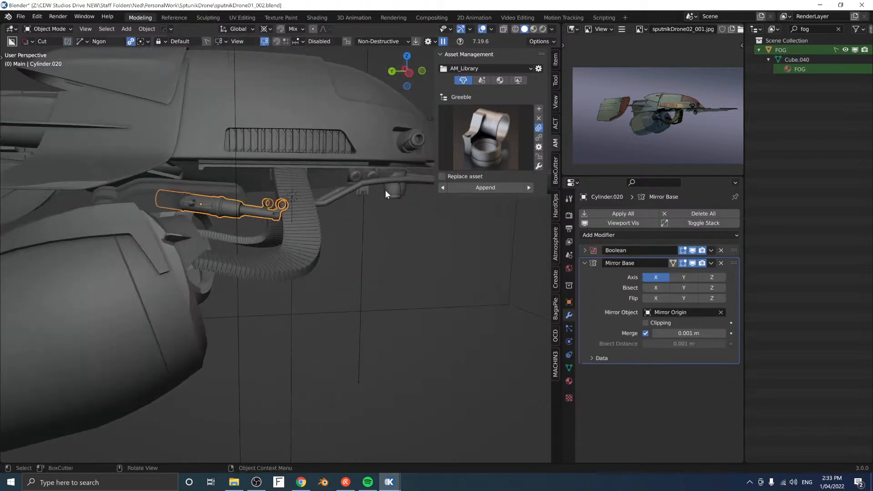
{"action": "key", "text": "ctrl+m"}
{"action": "key", "text": "z"}
{"action": "key", "text": "z"}
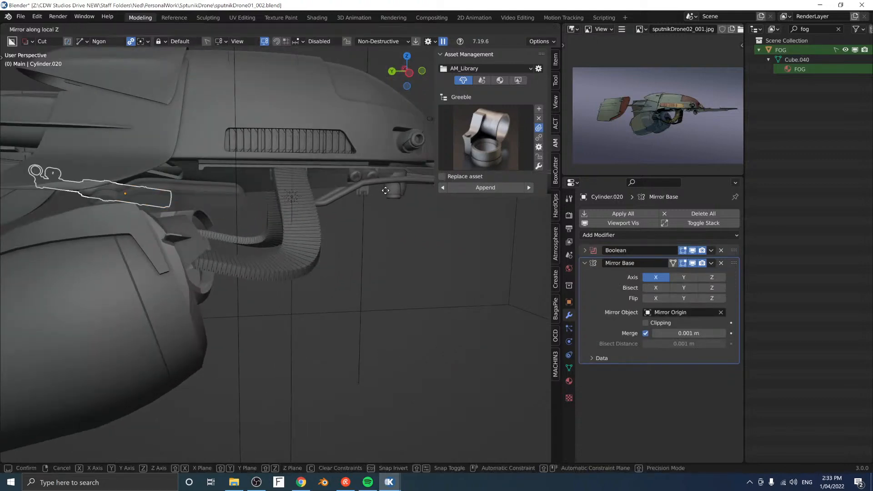
{"action": "right_click", "coordinate": [385, 190]}
Step: Mirror the finished gun above the drone along the global Z axis so it points downward
{"action": "scroll", "coordinate": [386, 190], "scroll_direction": "up", "scroll_amount": 2}
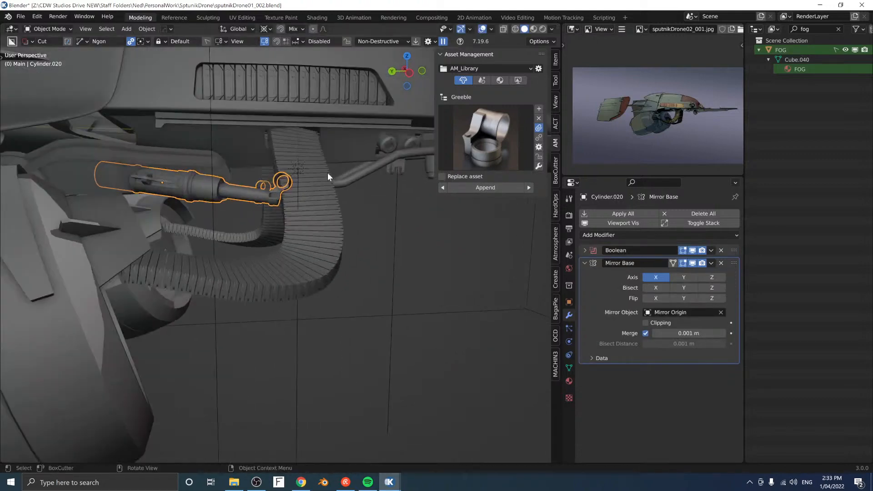
{"action": "middle_click_drag", "start_coordinate": [327, 173], "coordinate": [331, 200]}
{"action": "left_click", "coordinate": [332, 217]}
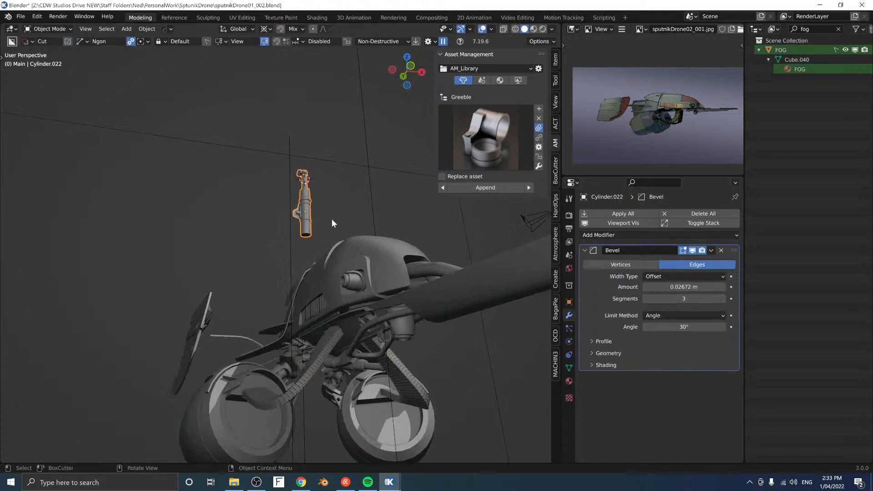
{"action": "key", "text": "ctrl+m"}
{"action": "key", "text": "z"}
{"action": "key", "text": "Return"}
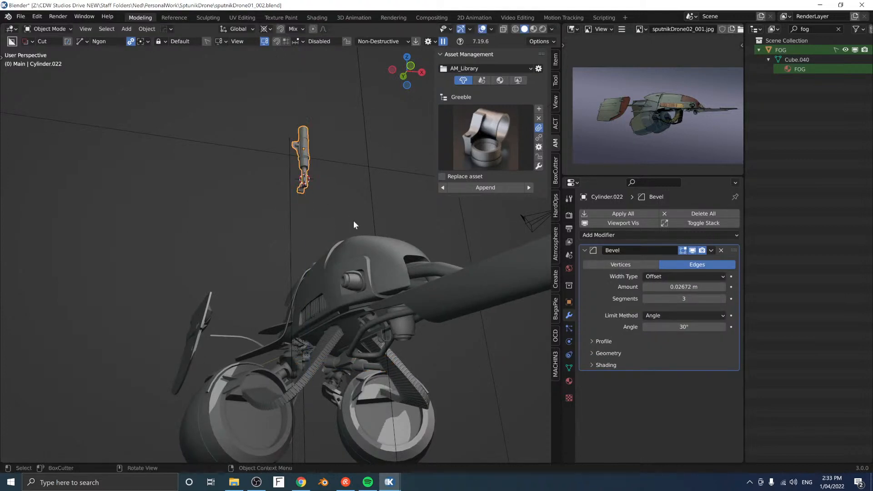
Step: Make the flipped gun's mesh data single-user and apply its transform
{"action": "middle_click_drag", "start_coordinate": [355, 224], "coordinate": [370, 228]}
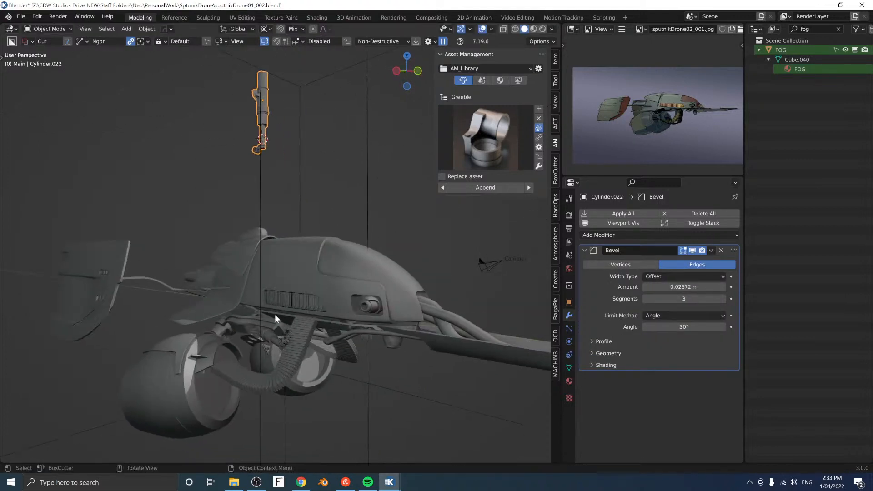
{"action": "key", "text": "ctrl+a"}
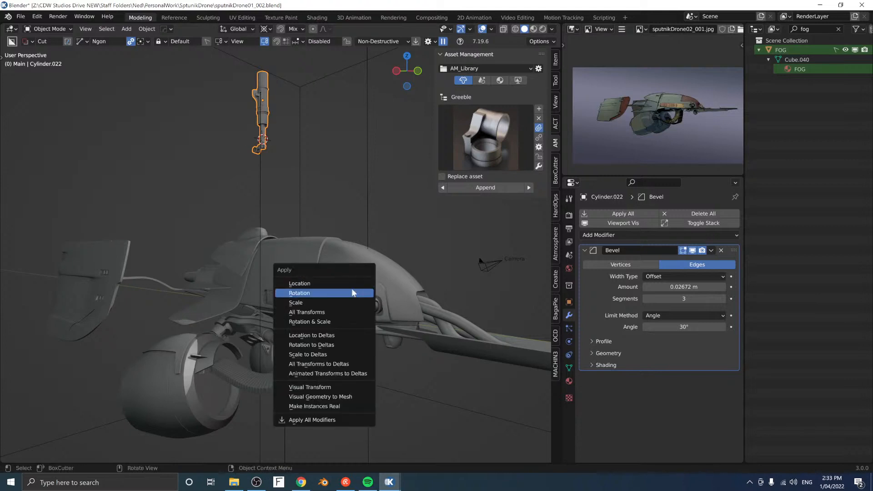
{"action": "left_click", "coordinate": [351, 291]}
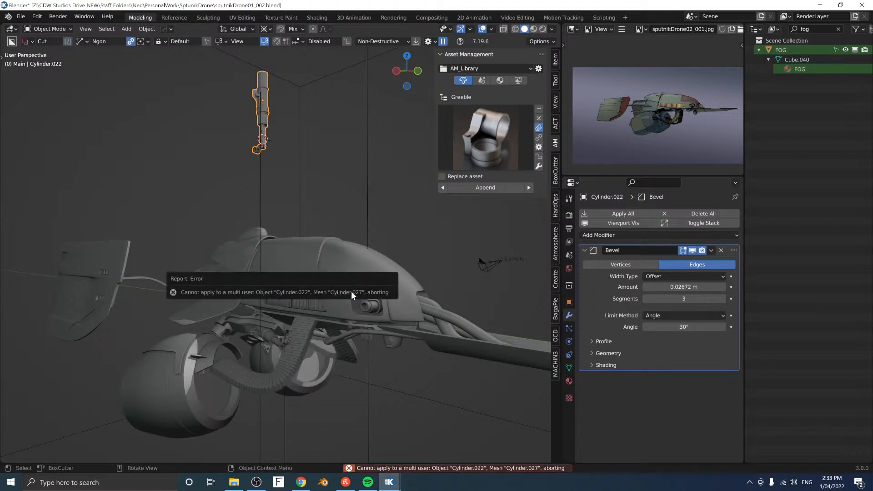
{"action": "left_click", "coordinate": [568, 368]}
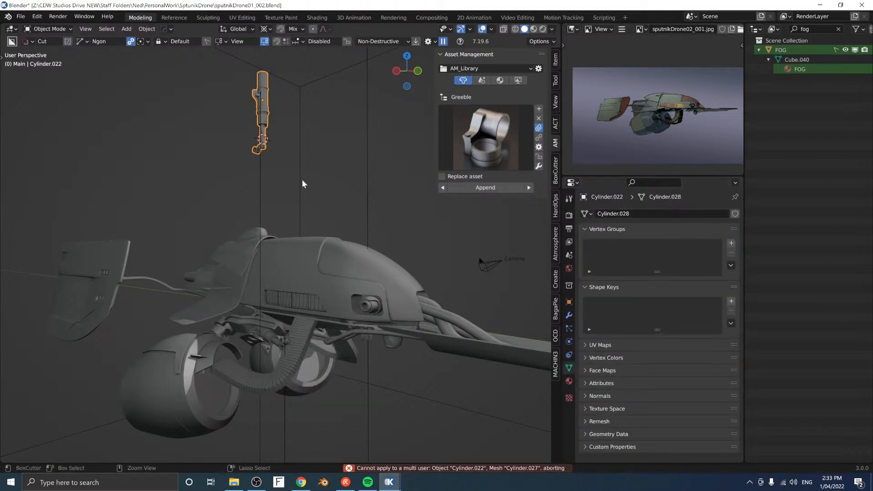
{"action": "key", "text": "ctrl+a"}
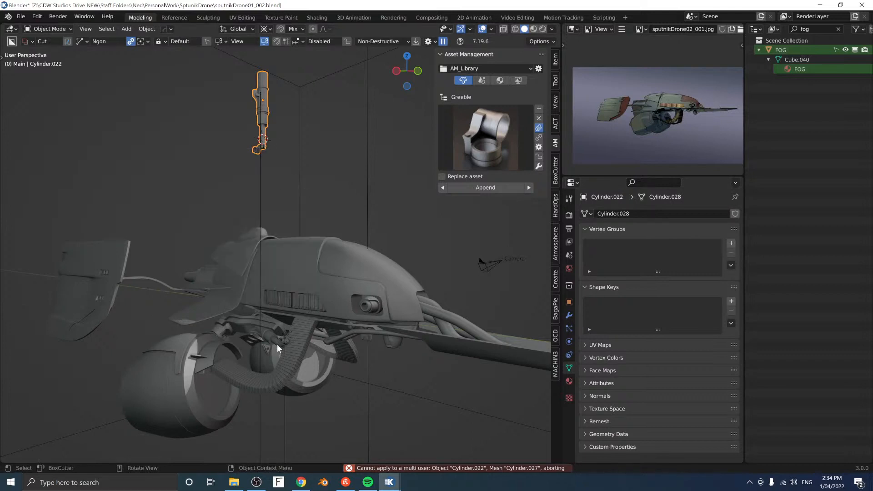
Step: Link the flipped gun's object data to the gun mounted under the drone again
{"action": "left_click", "coordinate": [269, 337], "text": "shift"}
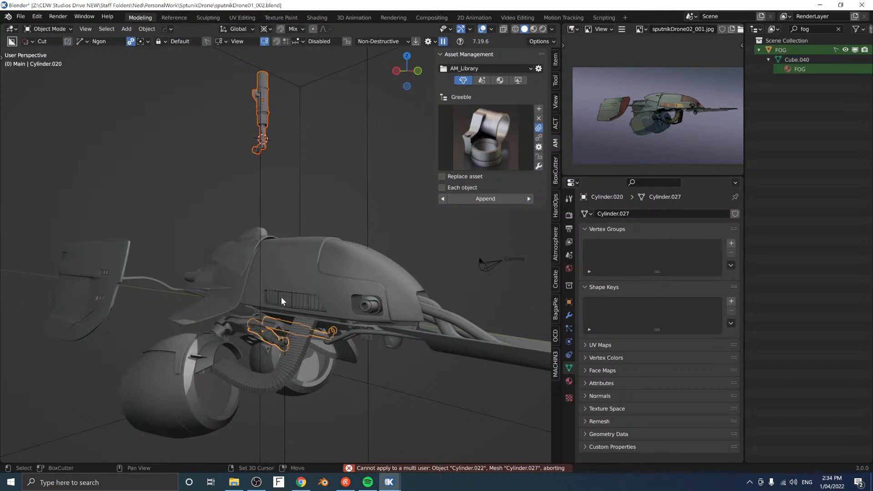
{"action": "left_click", "coordinate": [267, 114], "text": "shift"}
{"action": "key", "text": "ctrl+l"}
{"action": "key", "text": "Down"}
{"action": "key", "text": "Down"}
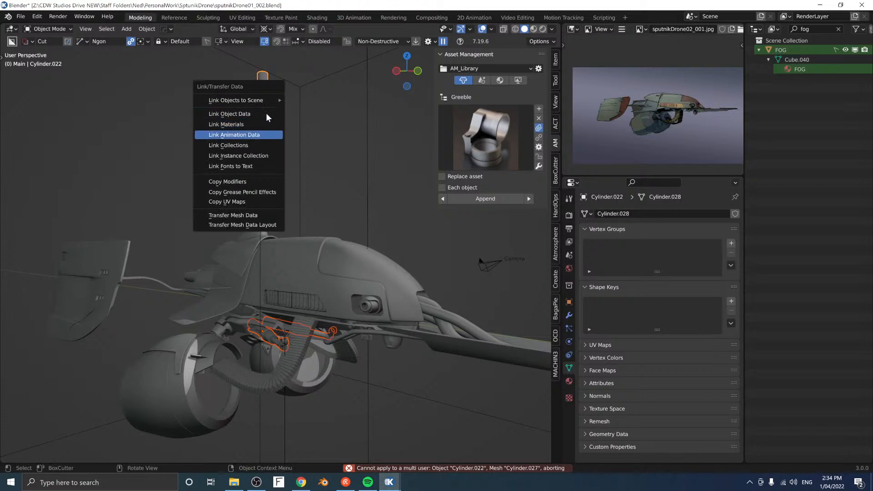
{"action": "key", "text": "Up"}
{"action": "key", "text": "Up"}
{"action": "key", "text": "Return"}
Step: Set the pivot to median and mirror the gun mounted under the drone along its local Z axis
{"action": "middle_click_drag", "start_coordinate": [302, 172], "coordinate": [369, 303]}
{"action": "left_click", "coordinate": [370, 301]}
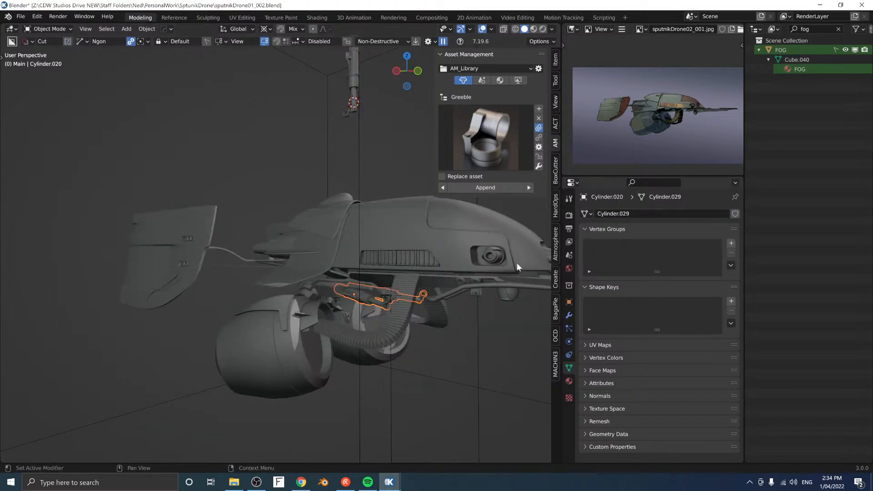
{"action": "key", "text": "ctrl+m"}
{"action": "key", "text": "z"}
{"action": "key", "text": "z"}
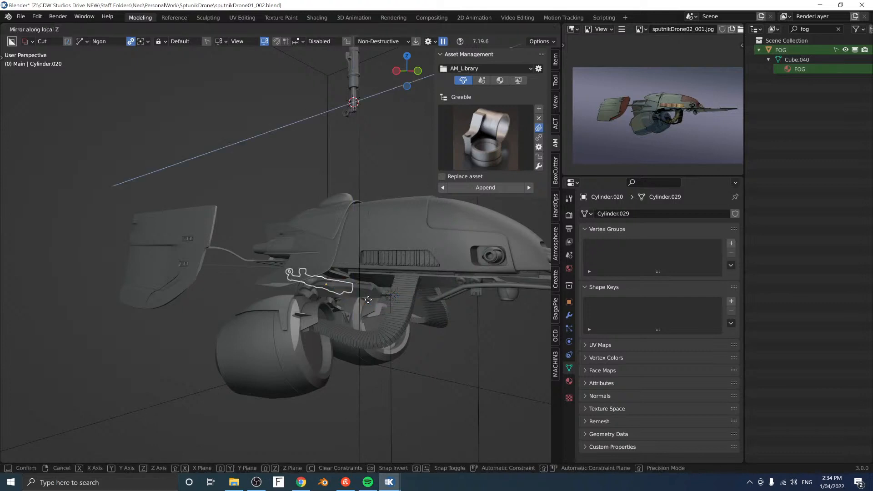
{"action": "right_click", "coordinate": [368, 300]}
{"action": "key", "text": "period"}
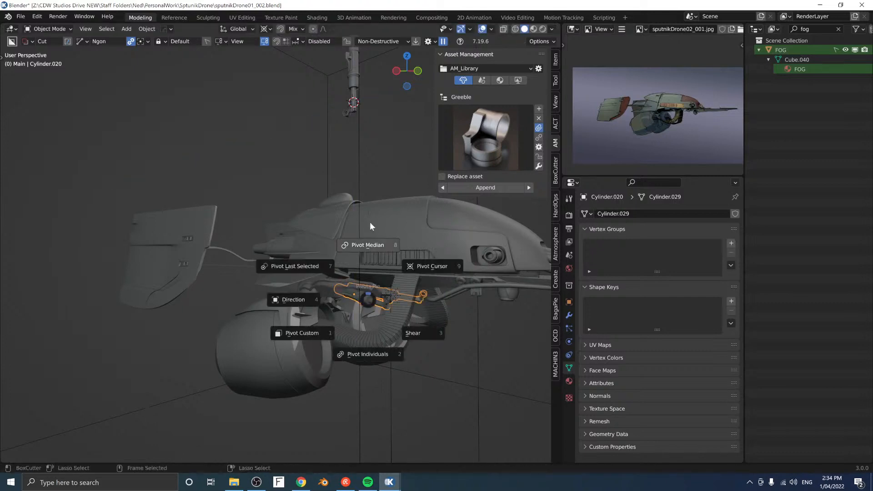
{"action": "left_click", "coordinate": [370, 223]}
{"action": "key", "text": "ctrl+m"}
{"action": "key", "text": "z"}
{"action": "key", "text": "z"}
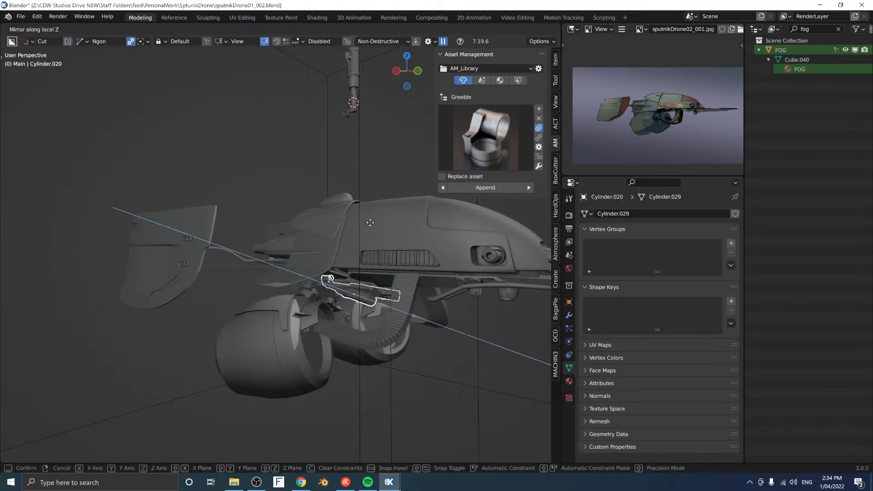
{"action": "left_click", "coordinate": [370, 222]}
Step: Rotate the mirrored gun under the drone to adjust its angle beside the mounting arm
{"action": "middle_click_drag", "start_coordinate": [369, 222], "coordinate": [249, 285]}
{"action": "scroll", "coordinate": [369, 264], "scroll_direction": "up", "scroll_amount": 4}
{"action": "left_click", "coordinate": [250, 285]}
{"action": "key", "text": "ctrl+z"}
{"action": "key", "text": "r"}
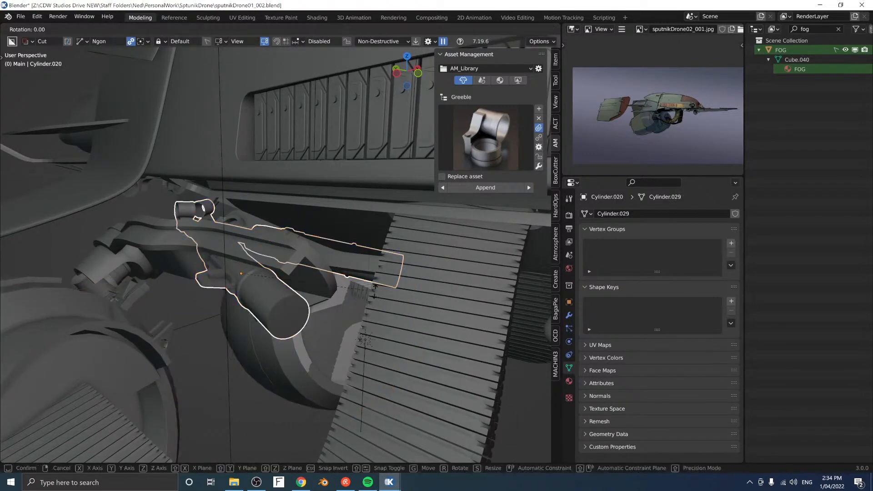
{"action": "left_click", "coordinate": [366, 301]}
Step: Append the Bracket_03 greeble from the asset library and scale it up near the gun
{"action": "middle_click_drag", "start_coordinate": [367, 302], "coordinate": [328, 254]}
{"action": "left_click", "coordinate": [505, 146]}
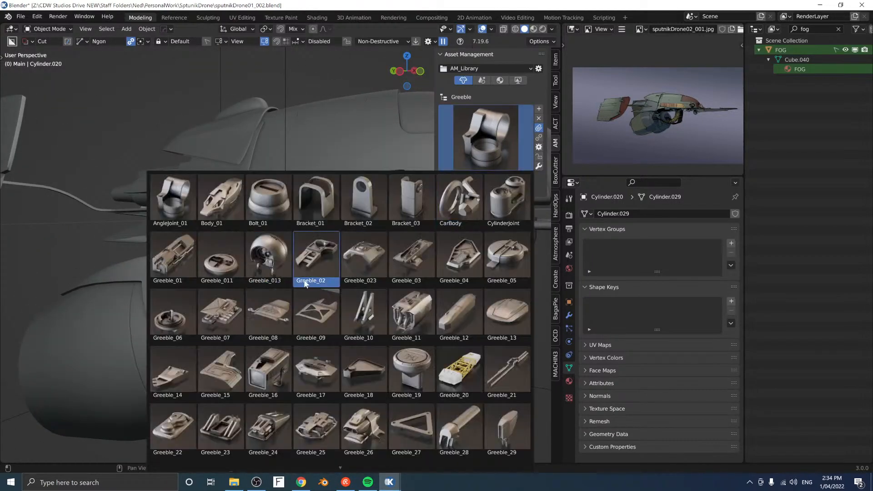
{"action": "left_click", "coordinate": [406, 190]}
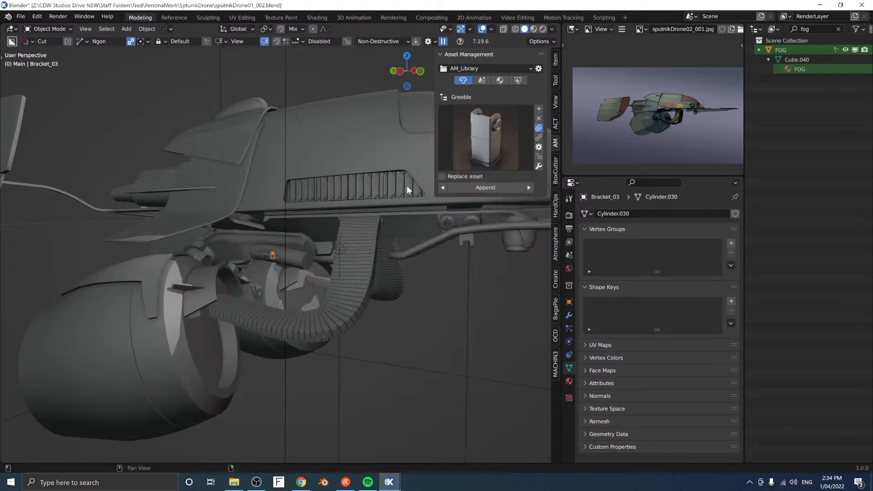
{"action": "key", "text": "s"}
{"action": "left_click", "coordinate": [368, 264]}
Step: Move the bracket along Y to the gun's front end, scale it along X and rotate it about global Y
{"action": "middle_click_drag", "start_coordinate": [367, 263], "coordinate": [390, 253]}
{"action": "key", "text": "g"}
{"action": "key", "text": "y"}
{"action": "left_click", "coordinate": [383, 256]}
{"action": "key", "text": "s"}
{"action": "key", "text": "x"}
{"action": "left_click", "coordinate": [401, 249]}
{"action": "key", "text": "r"}
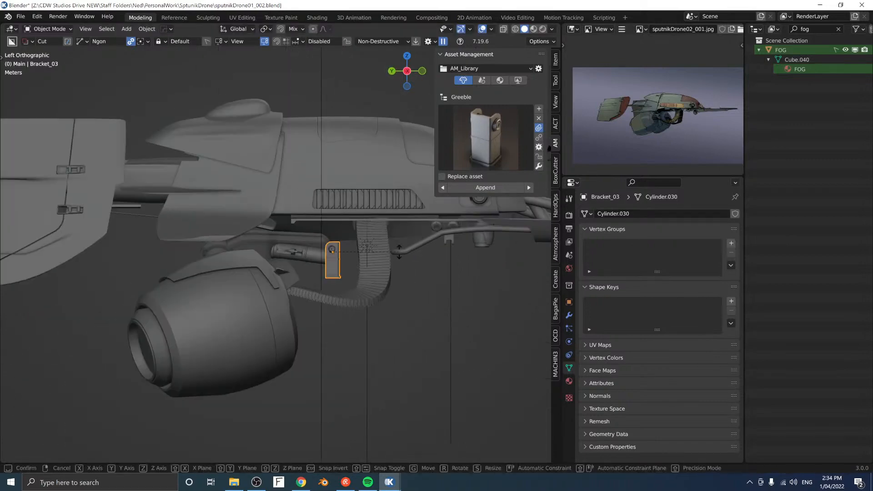
{"action": "key", "text": "y"}
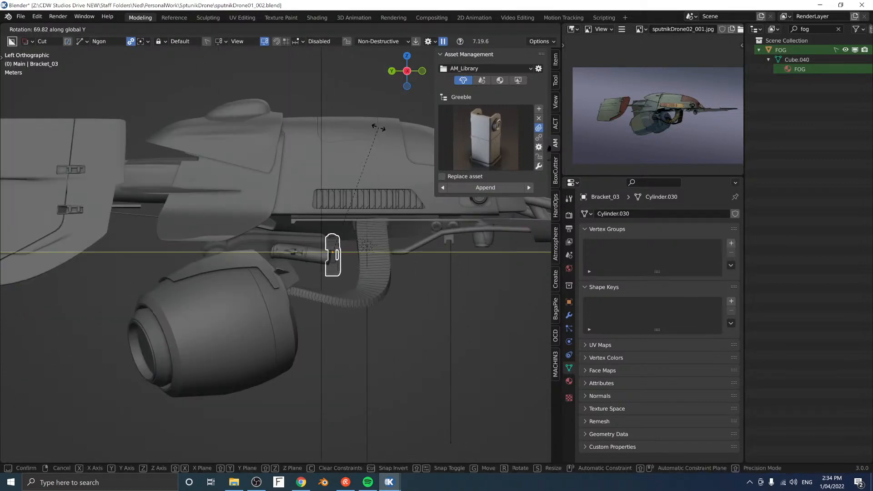
{"action": "left_click", "coordinate": [305, 124]}
{"action": "key", "text": "r"}
{"action": "key", "text": "z"}
{"action": "key", "text": "z"}
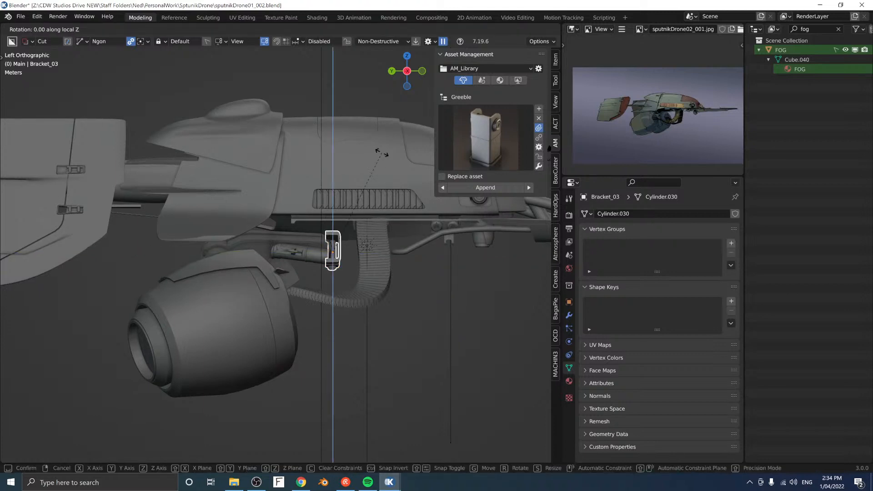
{"action": "key", "text": "z"}
{"action": "key", "text": "z"}
{"action": "right_click", "coordinate": [359, 160]}
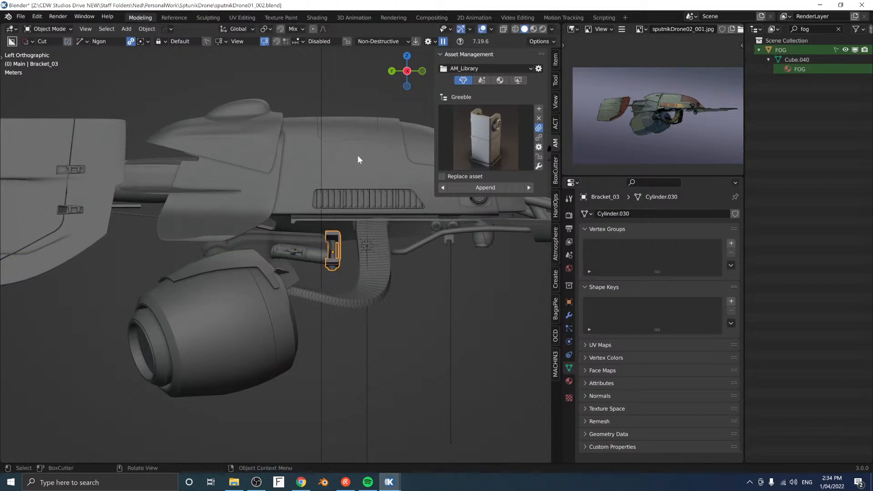
{"action": "key", "text": "r"}
{"action": "key", "text": "z"}
{"action": "key", "text": "z"}
{"action": "right_click", "coordinate": [379, 165]}
{"action": "key", "text": "r"}
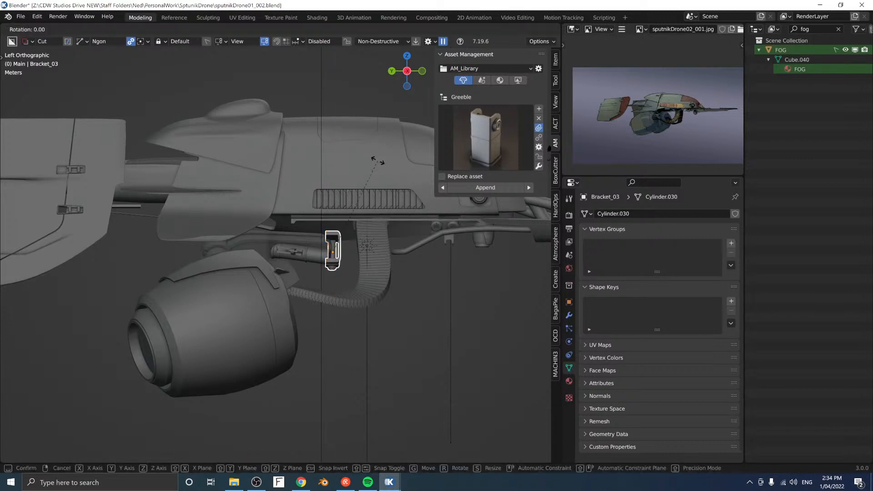
{"action": "key", "text": "y"}
{"action": "key", "text": "y"}
{"action": "right_click", "coordinate": [331, 157]}
{"action": "key", "text": "t"}
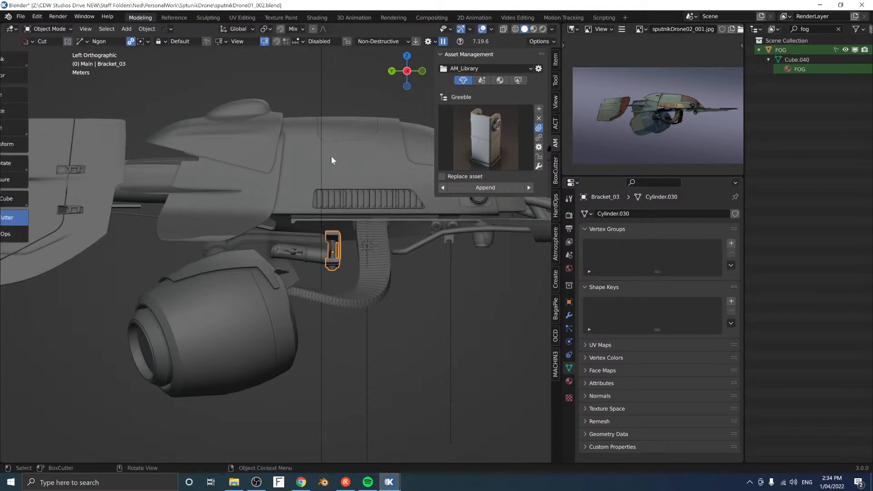
{"action": "key", "text": "Delete"}
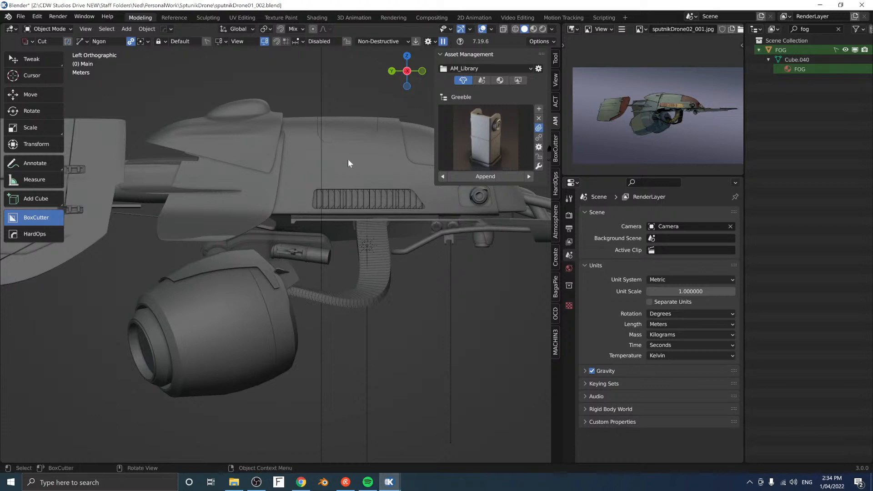
{"action": "key", "text": "ctrl+z"}
Step: Rotate the bracket about 91° around its local X axis and tilt it about 8° in side view to follow the gun
{"action": "key", "text": "r"}
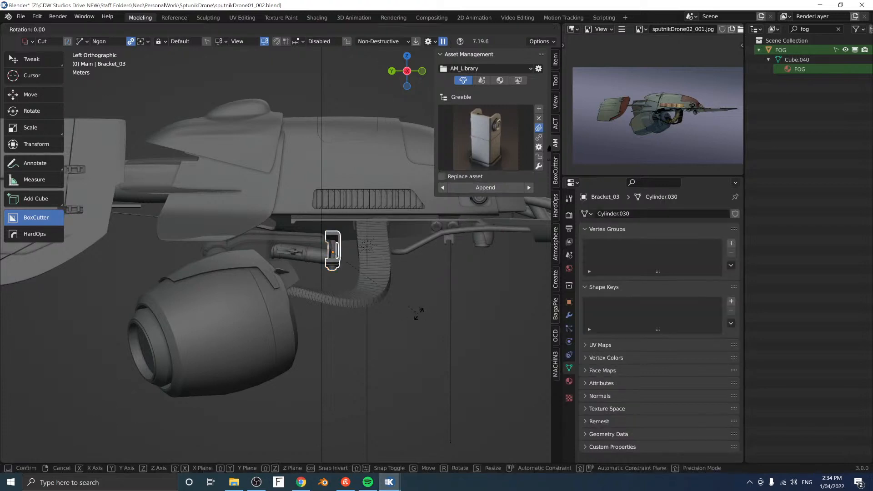
{"action": "key", "text": "x"}
{"action": "key", "text": "x"}
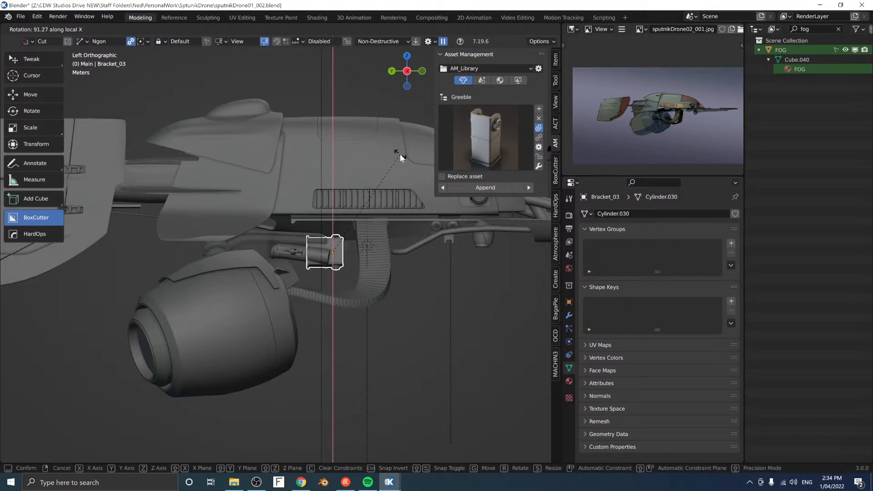
{"action": "key", "text": "x"}
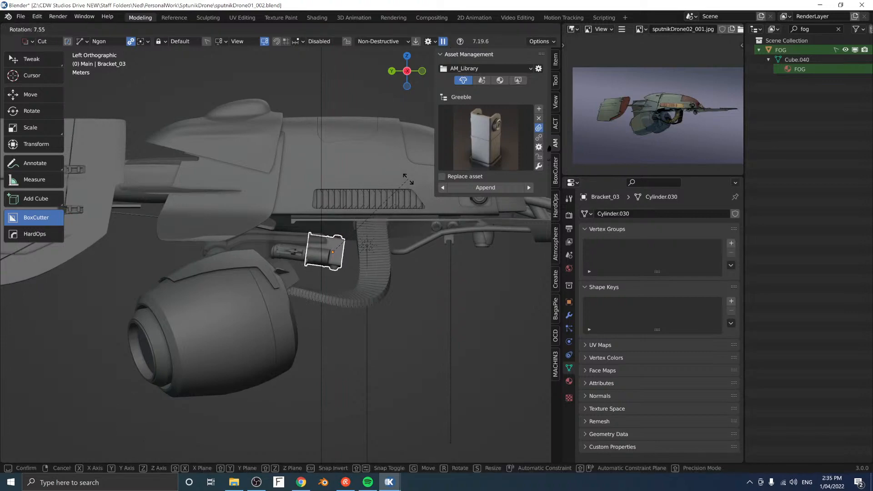
{"action": "left_click", "coordinate": [408, 179]}
Step: Move the bracket sideways toward the gun and scale it to about 0.75 along its local X axis
{"action": "middle_click_drag", "start_coordinate": [409, 188], "coordinate": [306, 202]}
{"action": "key", "text": "g"}
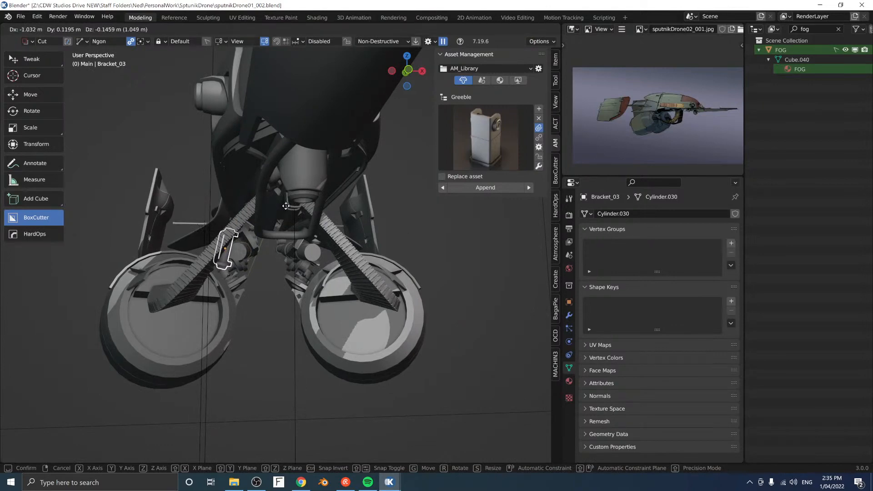
{"action": "left_click", "coordinate": [285, 206]}
{"action": "middle_click_drag", "start_coordinate": [283, 241], "coordinate": [354, 257]}
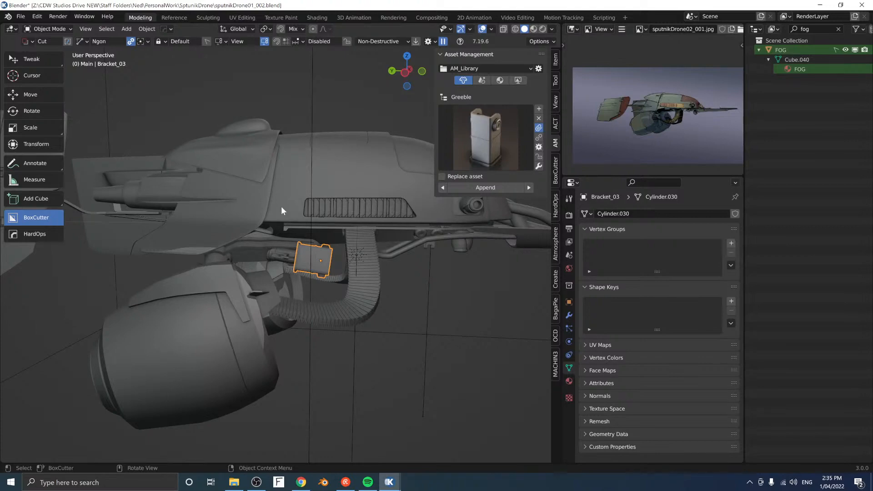
{"action": "scroll", "coordinate": [329, 239], "scroll_direction": "up", "scroll_amount": 4}
{"action": "middle_click_drag", "start_coordinate": [338, 231], "coordinate": [374, 252]}
{"action": "key", "text": "s"}
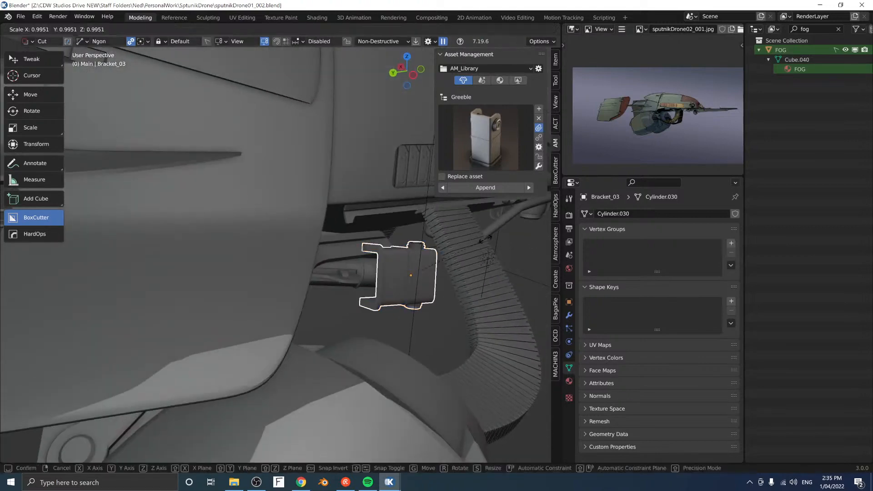
{"action": "key", "text": "x"}
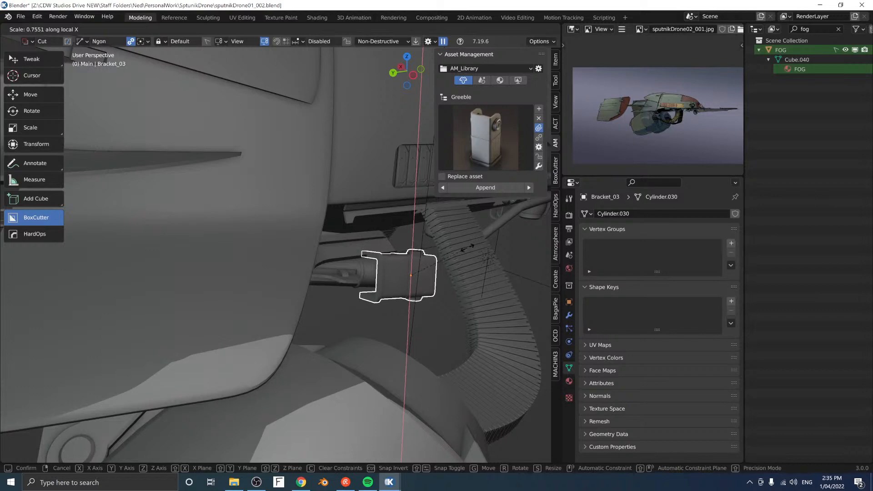
{"action": "left_click", "coordinate": [473, 246]}
Step: Reposition the bracket in side view so it sits against the front end of the gun
{"action": "middle_click_drag", "start_coordinate": [473, 247], "coordinate": [369, 221]}
{"action": "key", "text": "g"}
{"action": "left_click", "coordinate": [260, 181]}
{"action": "key", "text": "g"}
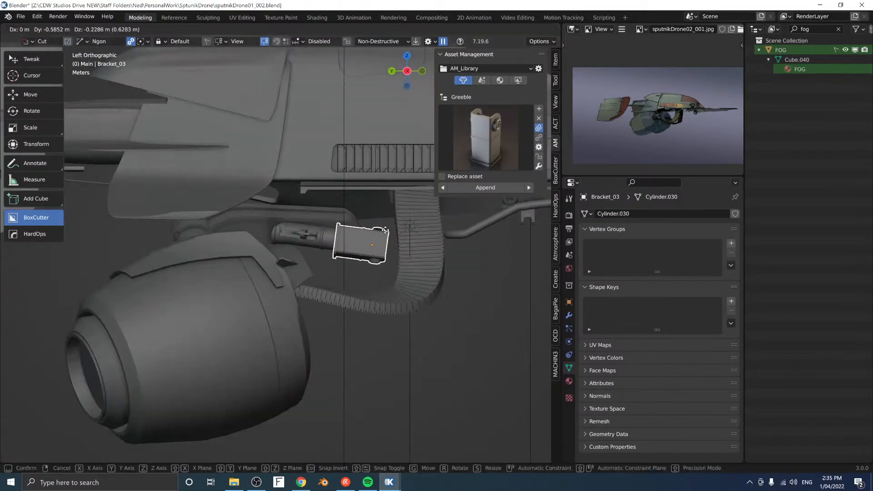
{"action": "left_click", "coordinate": [383, 228]}
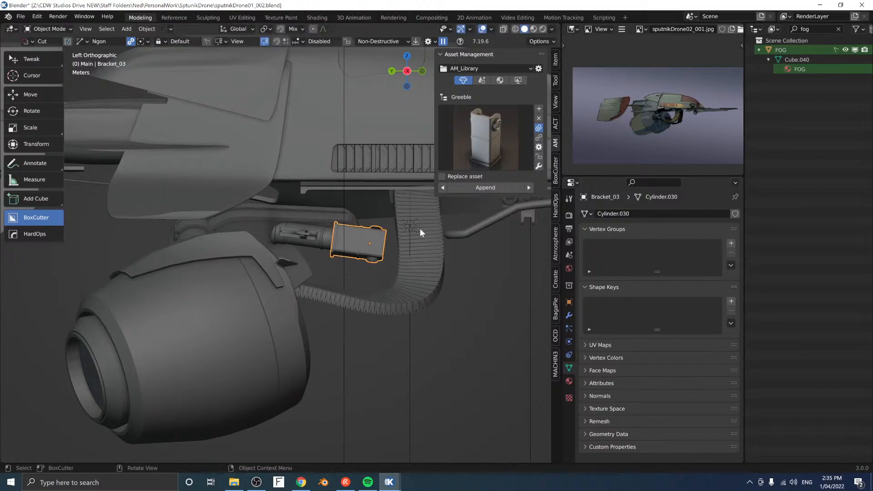
Step: Rotate the bracket around its local X axis to line it up with the gun as seen from the front
{"action": "middle_click_drag", "start_coordinate": [419, 228], "coordinate": [272, 226]}
{"action": "key", "text": "x"}
{"action": "left_click", "coordinate": [326, 217]}
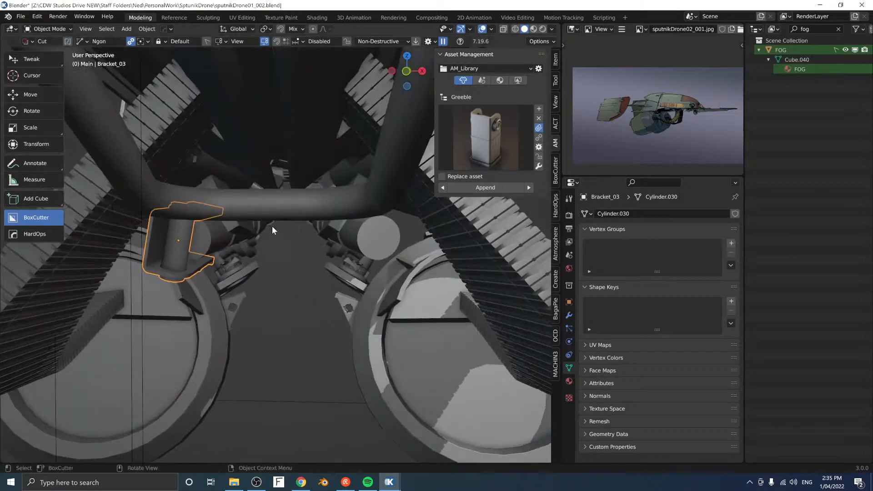
{"action": "key", "text": "r"}
{"action": "key", "text": "z"}
{"action": "key", "text": "z"}
{"action": "key", "text": "x"}
{"action": "key", "text": "x"}
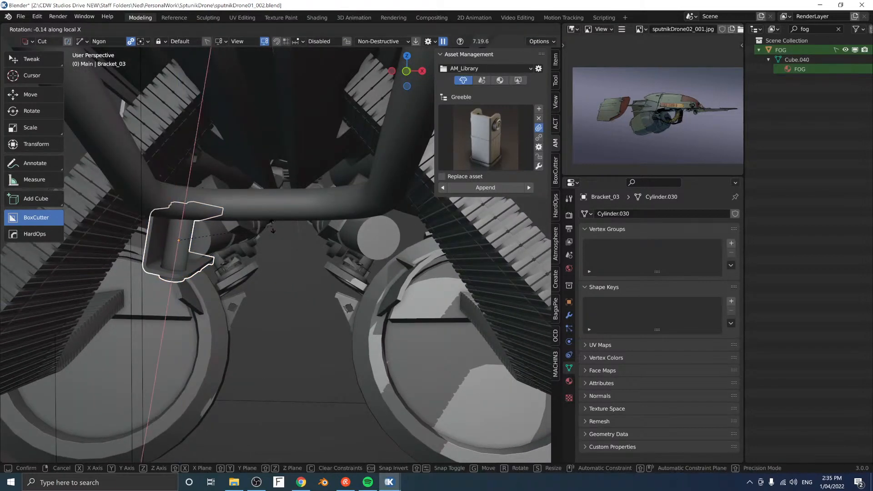
{"action": "left_click", "coordinate": [247, 199]}
Step: Move the bracket along X and Z to fit it onto the gun
{"action": "middle_click_drag", "start_coordinate": [248, 199], "coordinate": [323, 214]}
{"action": "key", "text": "g"}
{"action": "key", "text": "x"}
{"action": "left_click", "coordinate": [248, 187]}
{"action": "key", "text": "g"}
{"action": "key", "text": "z"}
{"action": "left_click", "coordinate": [316, 217]}
Step: Create a cable from the drone's underside to the round arm joint, with width 0.267 and tension 1.670
{"action": "middle_click_drag", "start_coordinate": [307, 208], "coordinate": [308, 186]}
{"action": "right_click", "coordinate": [441, 210]}
{"action": "left_click", "coordinate": [419, 212]}
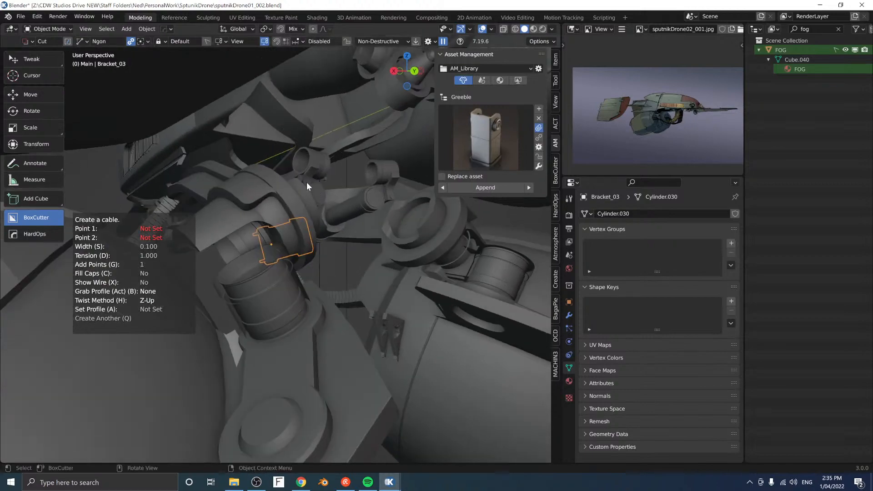
{"action": "left_click", "coordinate": [241, 122]}
{"action": "middle_click_drag", "start_coordinate": [297, 118], "coordinate": [391, 168]}
{"action": "left_click", "coordinate": [244, 197]}
{"action": "key", "text": "s"}
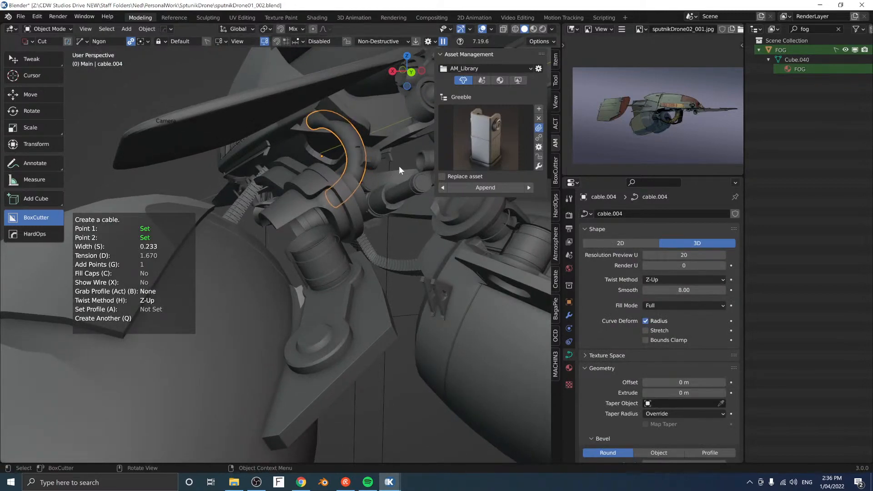
{"action": "left_click", "coordinate": [400, 166]}
{"action": "middle_click_drag", "start_coordinate": [380, 149], "coordinate": [325, 176]}
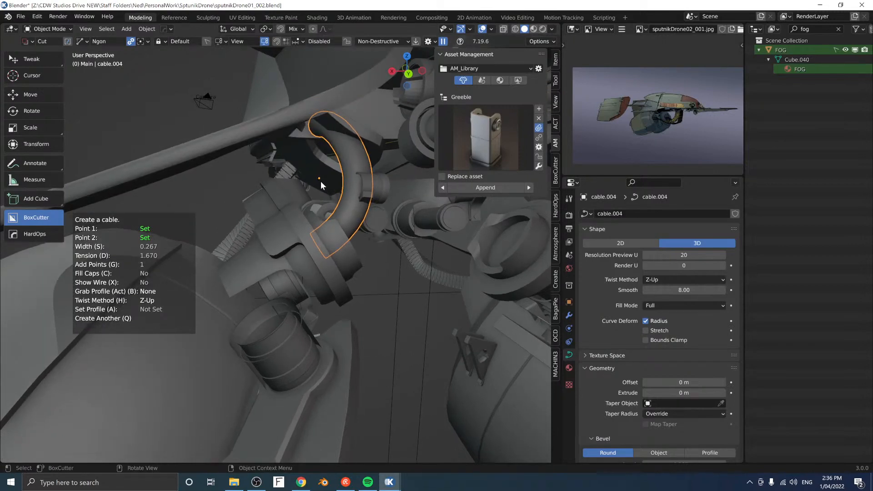
{"action": "left_click", "coordinate": [321, 181]}
Step: Move the cable's middle control point about 0.7 m sideways to bend the cable into an S-curve
{"action": "key", "text": "Tab"}
{"action": "left_click", "coordinate": [318, 140]}
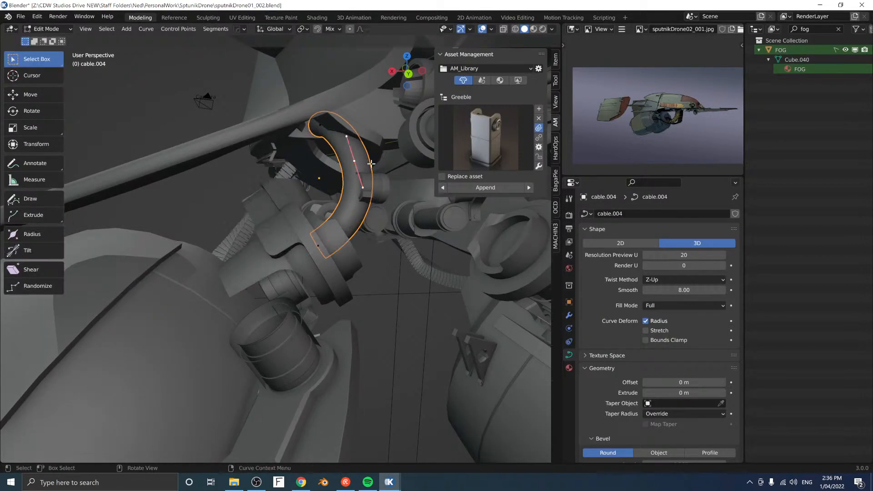
{"action": "key", "text": "g"}
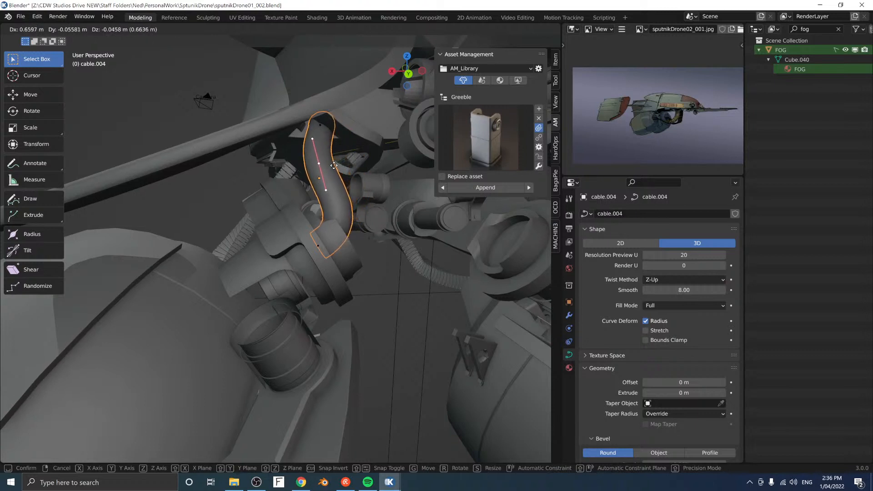
{"action": "left_click", "coordinate": [331, 166]}
{"action": "key", "text": "Escape"}
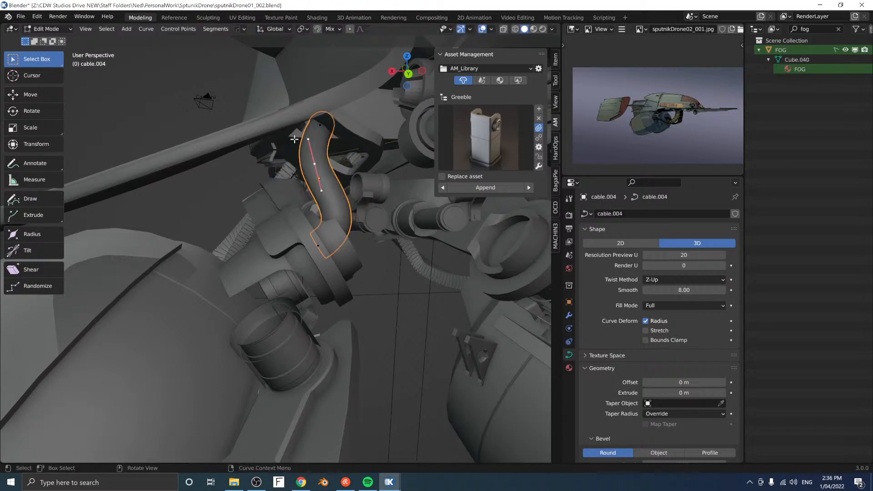
{"action": "right_click", "coordinate": [321, 176]}
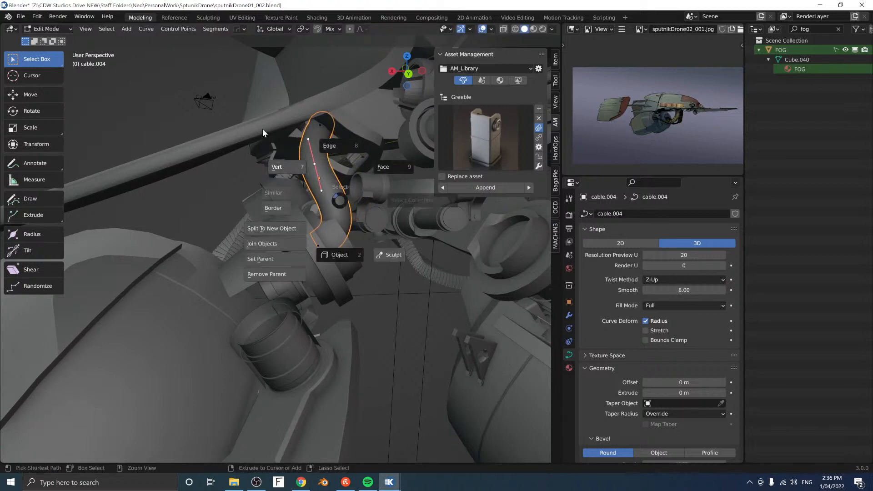
{"action": "right_click", "coordinate": [332, 164]}
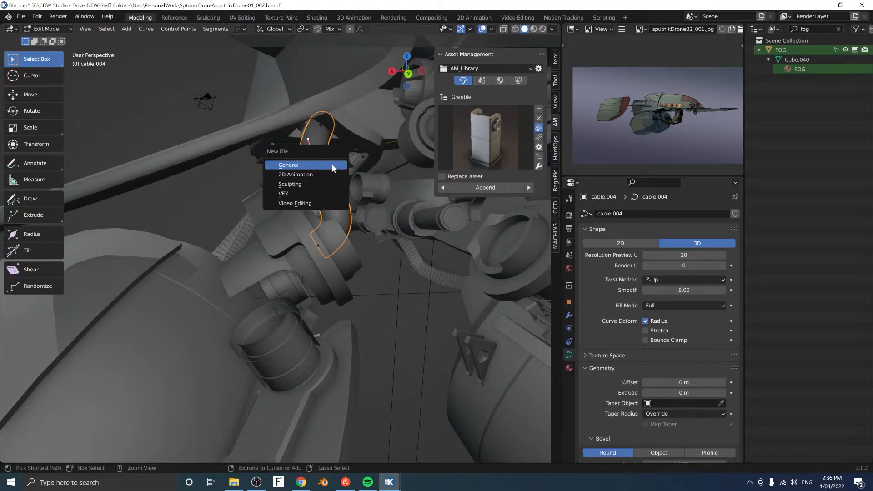
Step: Use Edit Cable to reposition the S-curved cable's upper end point under the drone's hull
{"action": "middle_click_drag", "start_coordinate": [360, 150], "coordinate": [259, 142]}
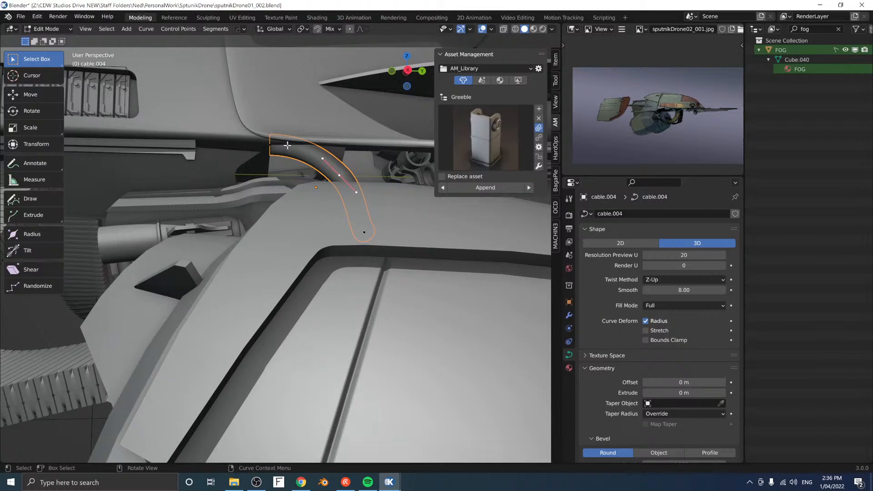
{"action": "key", "text": "Tab"}
{"action": "key", "text": "shift+alt+c"}
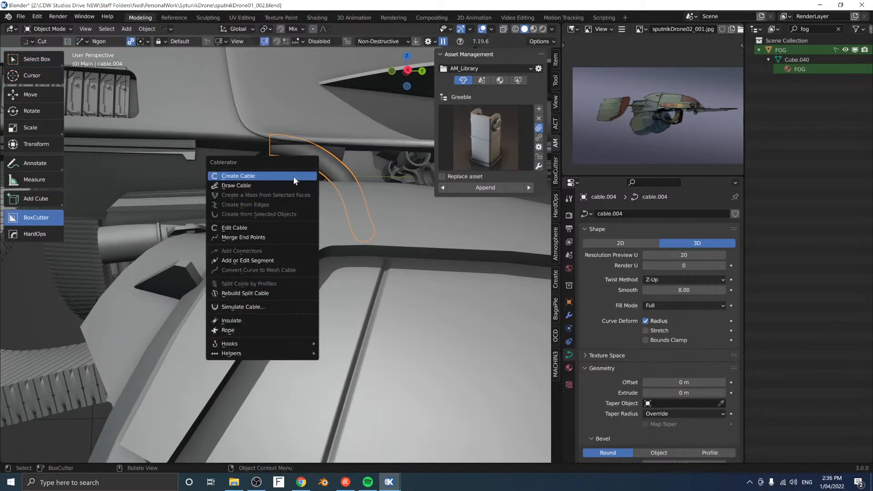
{"action": "left_click", "coordinate": [285, 227]}
{"action": "key", "text": "d"}
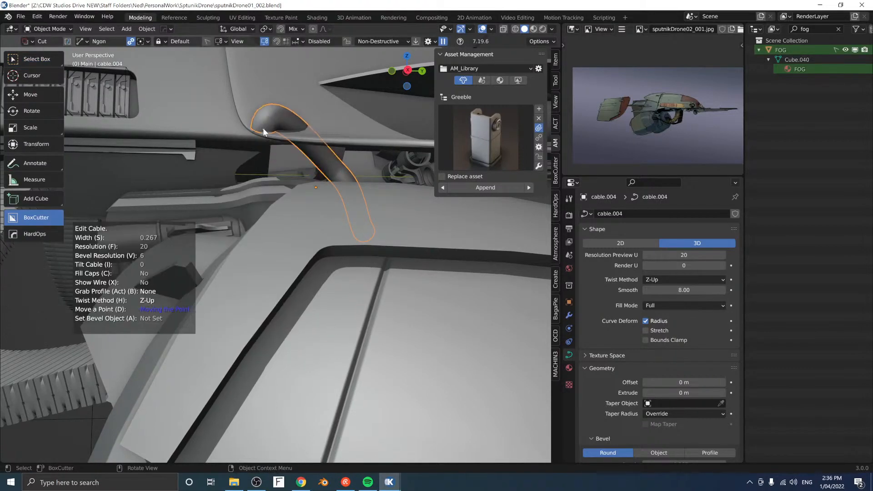
{"action": "mouse_move", "coordinate": [262, 128]}
{"action": "middle_mouse_down"}
{"action": "mouse_move", "coordinate": [157, 135]}
{"action": "mouse_move", "coordinate": [270, 130]}
{"action": "middle_mouse_up"}
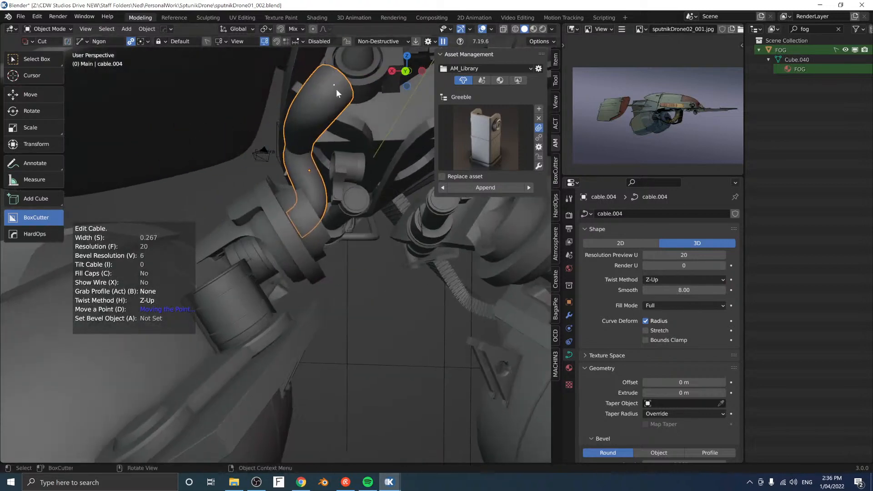
{"action": "left_click", "coordinate": [378, 102]}
{"action": "middle_click_drag", "start_coordinate": [378, 102], "coordinate": [346, 174]}
{"action": "left_click", "coordinate": [345, 180]}
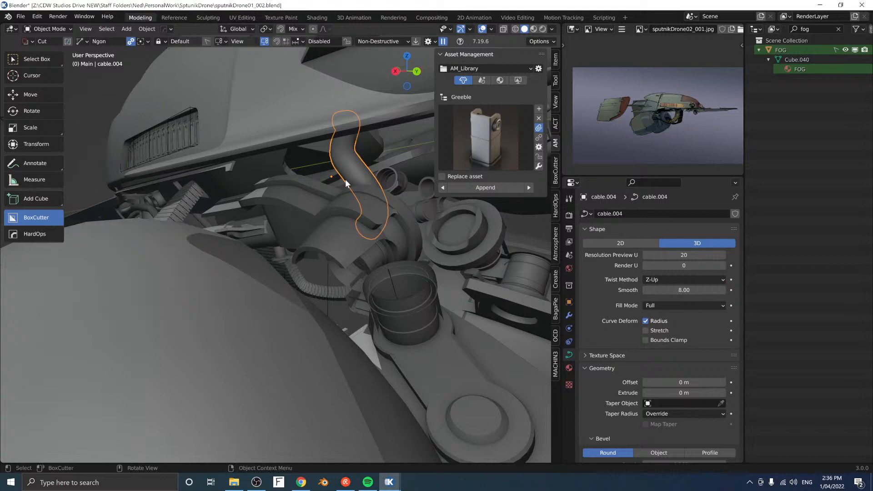
Step: Move the cable's middle control point in edit mode to reshape the bend between the hull and the arm joint
{"action": "key", "text": "ctrl+space"}
{"action": "left_click", "coordinate": [293, 147]}
{"action": "key", "text": "g"}
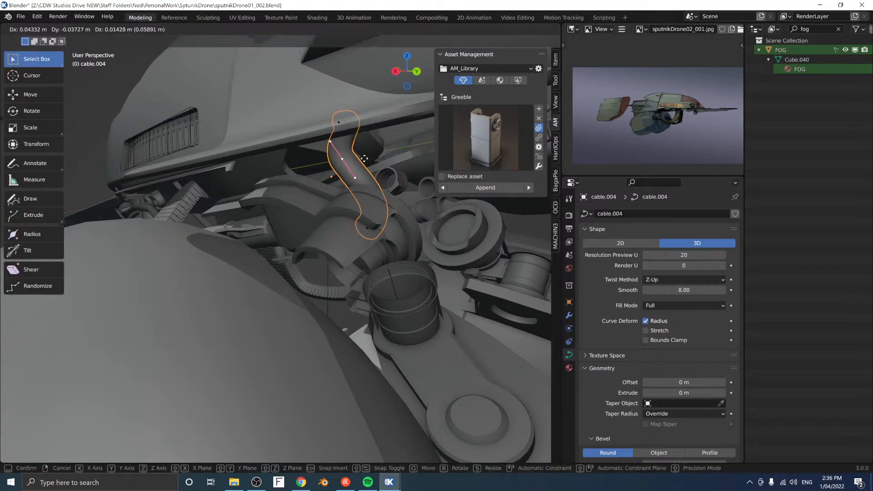
{"action": "left_click", "coordinate": [349, 157]}
{"action": "middle_click_drag", "start_coordinate": [349, 157], "coordinate": [391, 152]}
{"action": "key", "text": "g"}
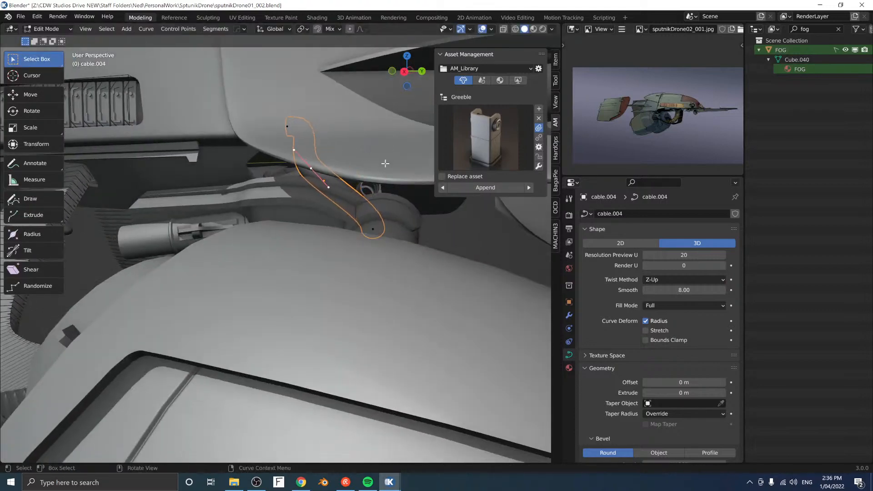
{"action": "left_click", "coordinate": [396, 137]}
{"action": "middle_click_drag", "start_coordinate": [378, 142], "coordinate": [377, 180]}
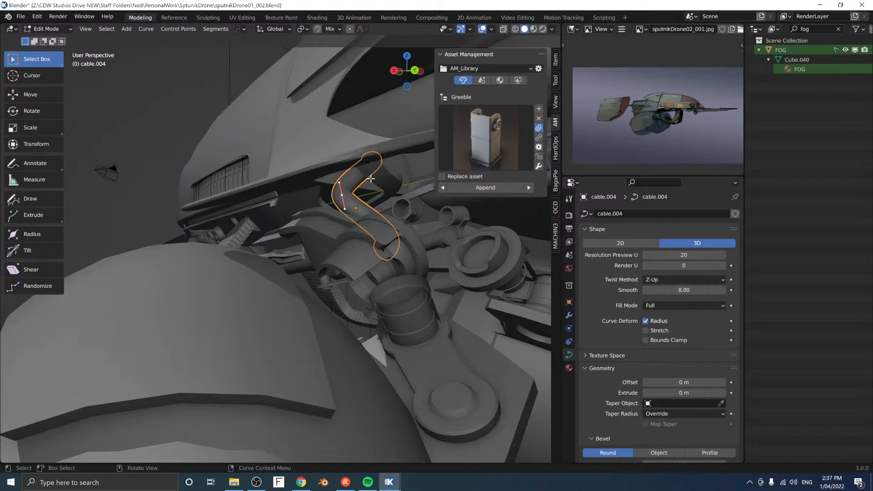
Step: Fatten the cable's radius by a factor of about 1.35 and adjust the handle of its lower end point
{"action": "middle_click_drag", "start_coordinate": [336, 181], "coordinate": [383, 198]}
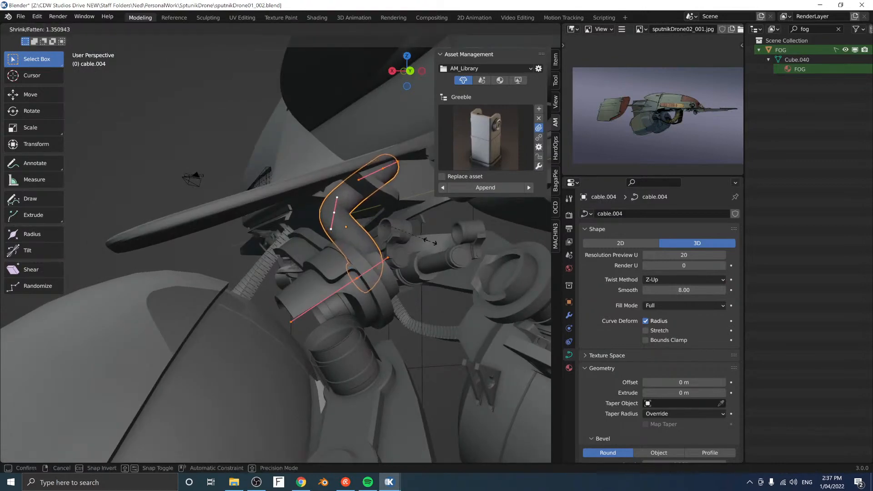
{"action": "left_click", "coordinate": [430, 241]}
{"action": "middle_click_drag", "start_coordinate": [429, 240], "coordinate": [372, 259]}
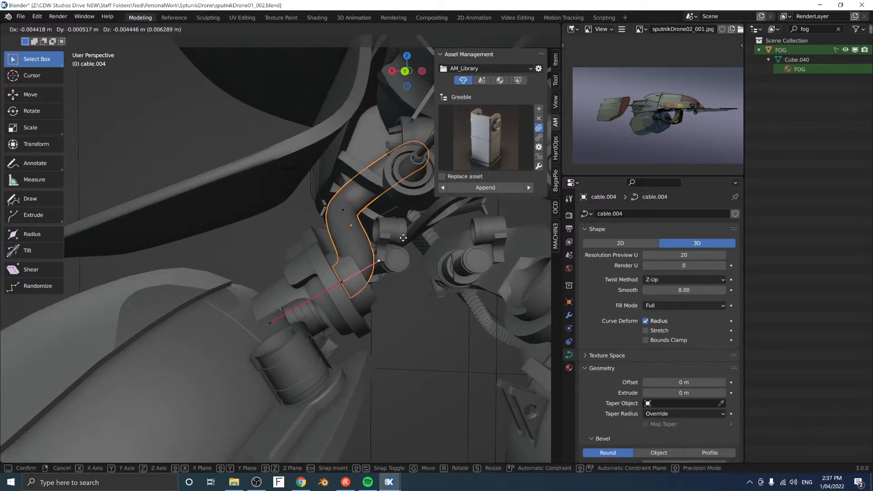
{"action": "left_click", "coordinate": [402, 237]}
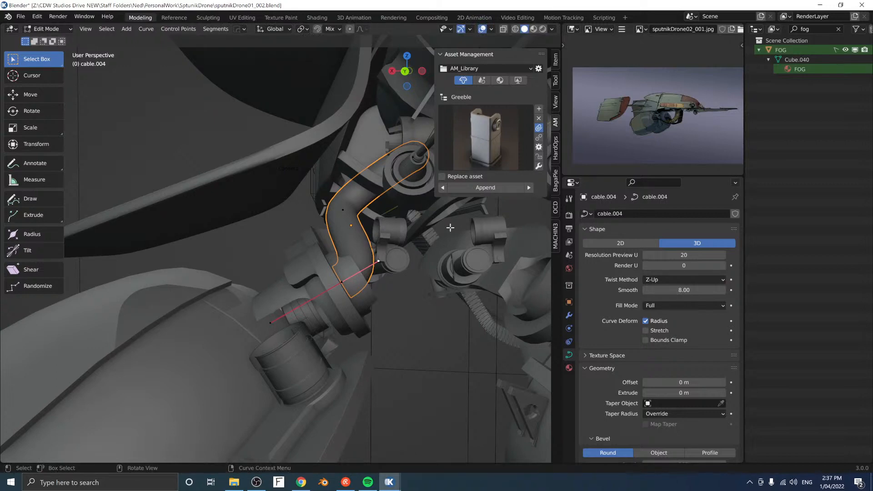
Step: Return the cable to object mode and mirror it onto the drone's other side
{"action": "middle_click_drag", "start_coordinate": [330, 182], "coordinate": [342, 184]}
{"action": "key", "text": "Tab"}
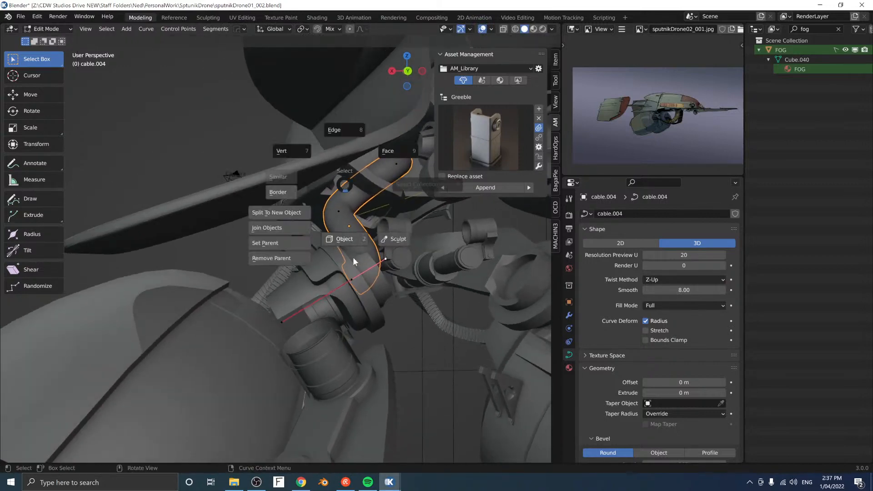
{"action": "left_click", "coordinate": [354, 257]}
{"action": "key", "text": "alt+x"}
{"action": "left_click", "coordinate": [408, 226]}
Step: Apply Live Mirror to the bracket on the underside gun
{"action": "middle_click_drag", "start_coordinate": [400, 212], "coordinate": [150, 206]}
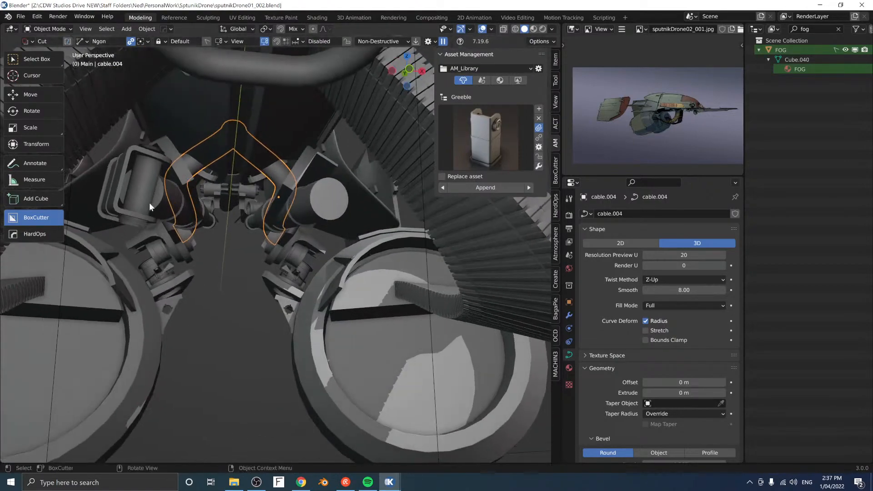
{"action": "left_click", "coordinate": [116, 192]}
{"action": "key", "text": "alt+x"}
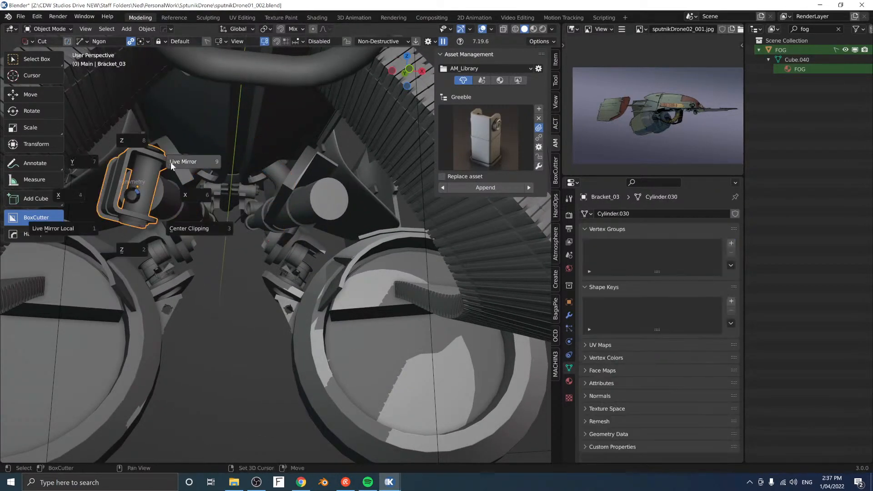
{"action": "left_click", "coordinate": [172, 165]}
Step: Create a thin cable along the gun from the bracket to the engine arm, with width 0.100 and tension 0.625
{"action": "middle_click_drag", "start_coordinate": [268, 163], "coordinate": [426, 215]}
{"action": "key", "text": "shift+alt+c"}
{"action": "left_click", "coordinate": [215, 165]}
{"action": "left_click", "coordinate": [216, 247]}
{"action": "left_click", "coordinate": [406, 232]}
{"action": "key", "text": "d"}
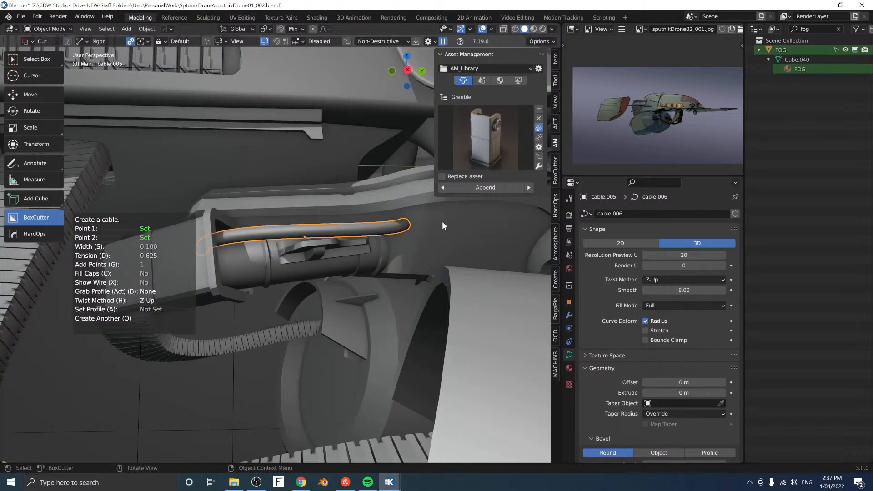
Step: Create a second cable just below the first between bracket and arm, with width 0.100 and tension about 1.32
{"action": "middle_click_drag", "start_coordinate": [442, 222], "coordinate": [373, 258]}
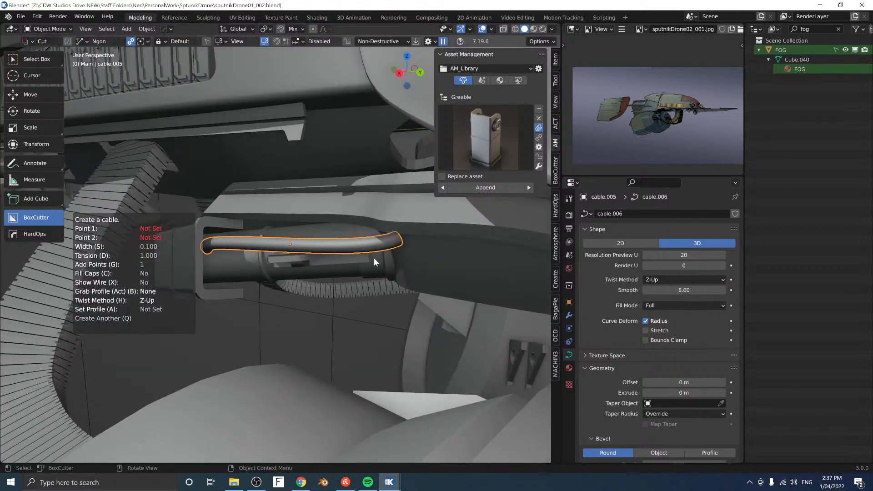
{"action": "left_click", "coordinate": [207, 261]}
{"action": "middle_click_drag", "start_coordinate": [319, 254], "coordinate": [357, 250]}
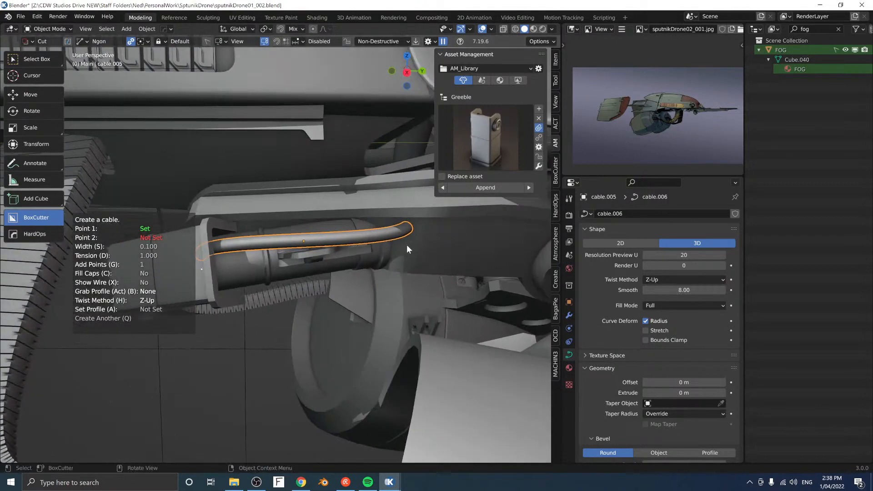
{"action": "left_click", "coordinate": [406, 245]}
{"action": "middle_click_drag", "start_coordinate": [426, 245], "coordinate": [394, 247]}
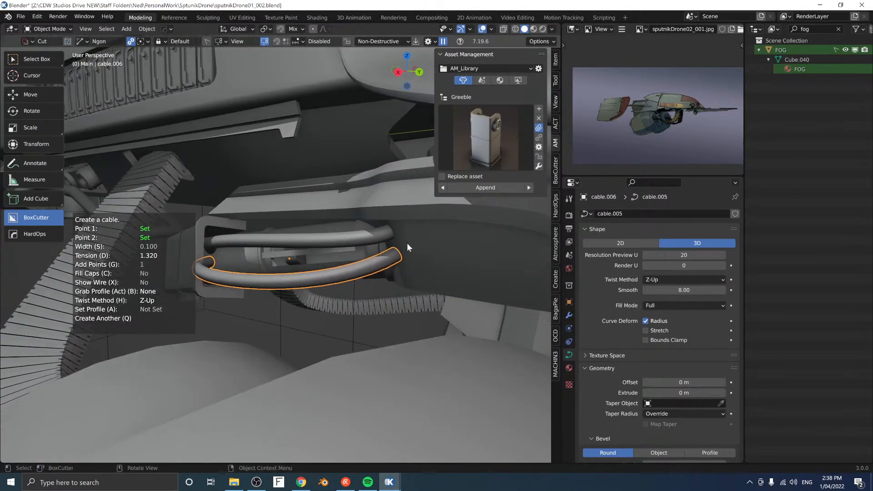
{"action": "left_click", "coordinate": [394, 245]}
{"action": "middle_click_drag", "start_coordinate": [322, 241], "coordinate": [348, 258]}
{"action": "key", "text": "Return"}
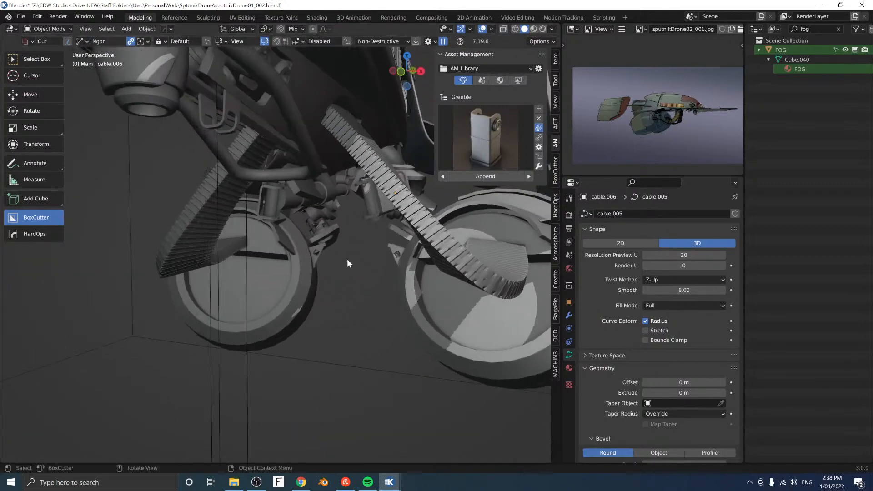
Step: Append another bracket greeble and place it, scaled up, at the engine's front beside the ribbed hose
{"action": "middle_click_drag", "start_coordinate": [416, 264], "coordinate": [279, 266]}
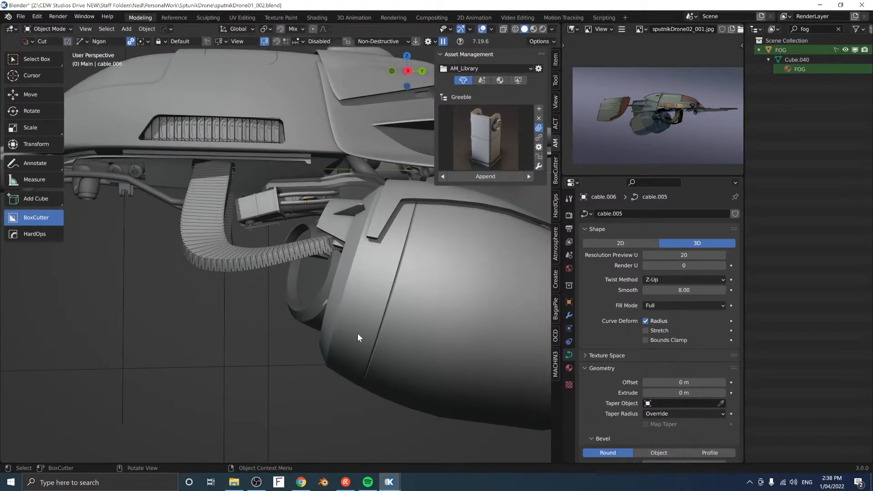
{"action": "left_click", "coordinate": [487, 177]}
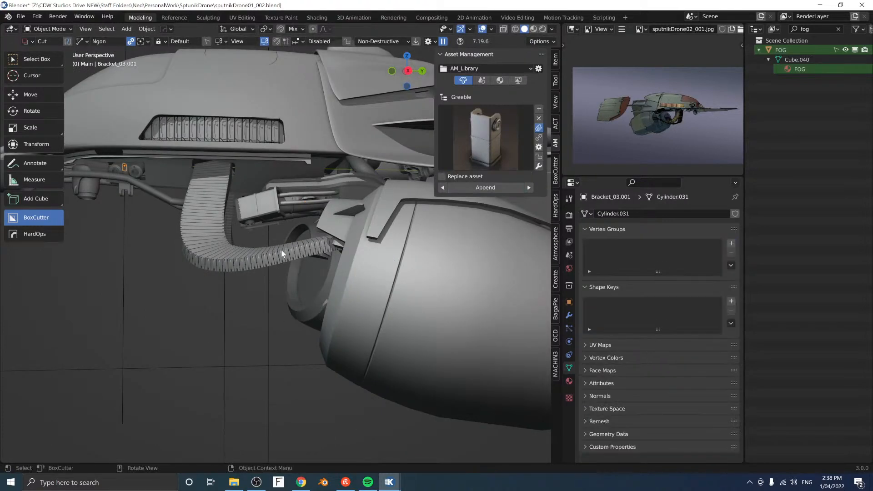
{"action": "key", "text": "g"}
{"action": "left_click", "coordinate": [339, 260]}
{"action": "key", "text": "s"}
{"action": "left_click", "coordinate": [463, 248]}
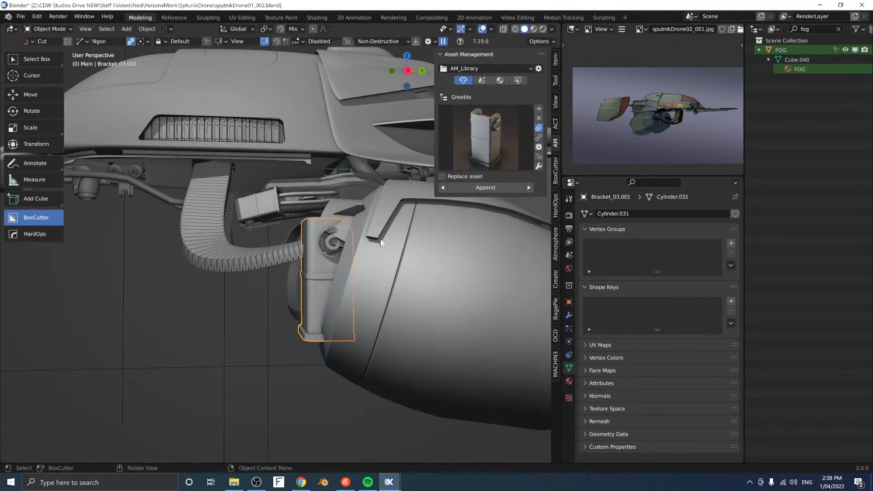
Step: Rotate the new bracket about 92° in the front view and turn it around the Z axis
{"action": "middle_click_drag", "start_coordinate": [382, 242], "coordinate": [363, 239]}
{"action": "key", "text": "KP_1"}
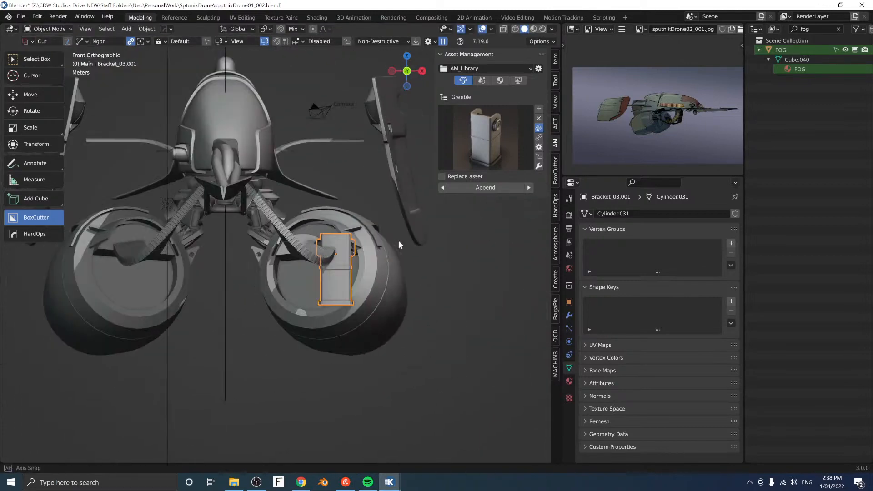
{"action": "key", "text": "r"}
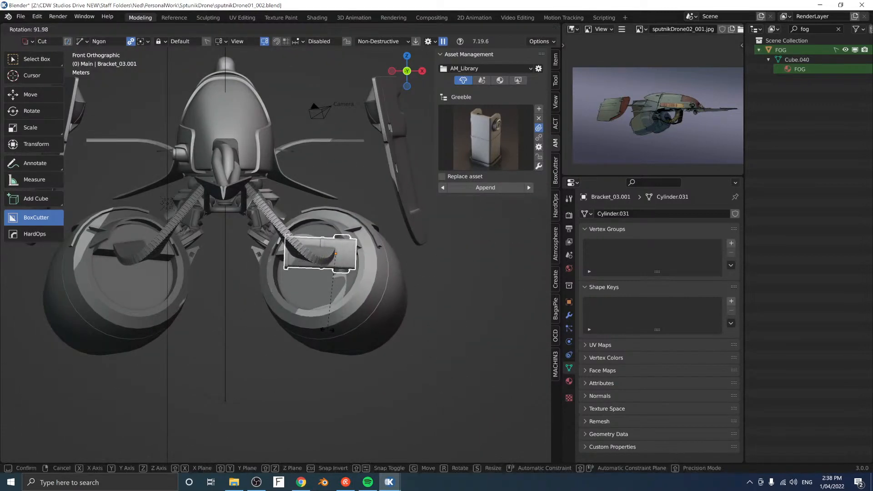
{"action": "left_click", "coordinate": [327, 330]}
{"action": "middle_click_drag", "start_coordinate": [349, 228], "coordinate": [275, 307]}
{"action": "key", "text": "r"}
{"action": "key", "text": "z"}
{"action": "left_click", "coordinate": [280, 245]}
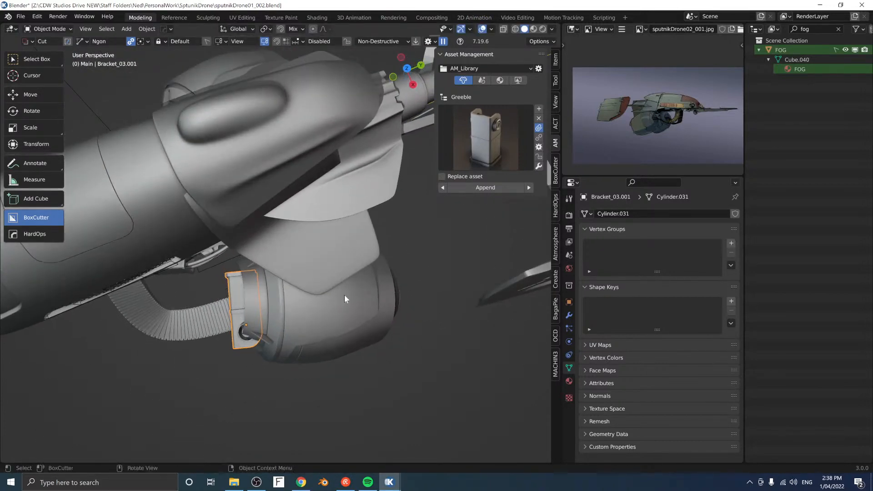
Step: Scale the new bracket down and rotate it slightly as seen from above
{"action": "key", "text": "s"}
{"action": "left_click", "coordinate": [320, 296]}
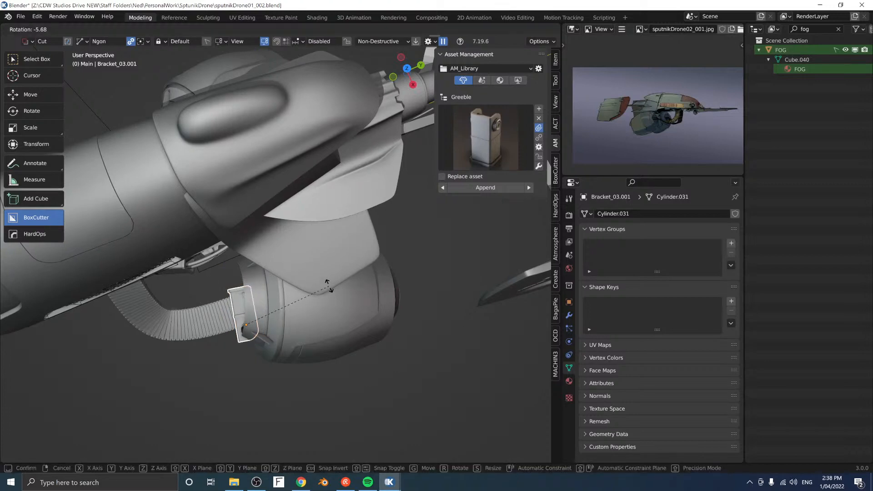
{"action": "left_click", "coordinate": [331, 278]}
Step: Move the bracket closer to the hose's engine end and rotate it around the Y axis
{"action": "middle_click_drag", "start_coordinate": [329, 278], "coordinate": [338, 233]}
{"action": "key", "text": "g"}
{"action": "left_click", "coordinate": [322, 219]}
{"action": "key", "text": "r"}
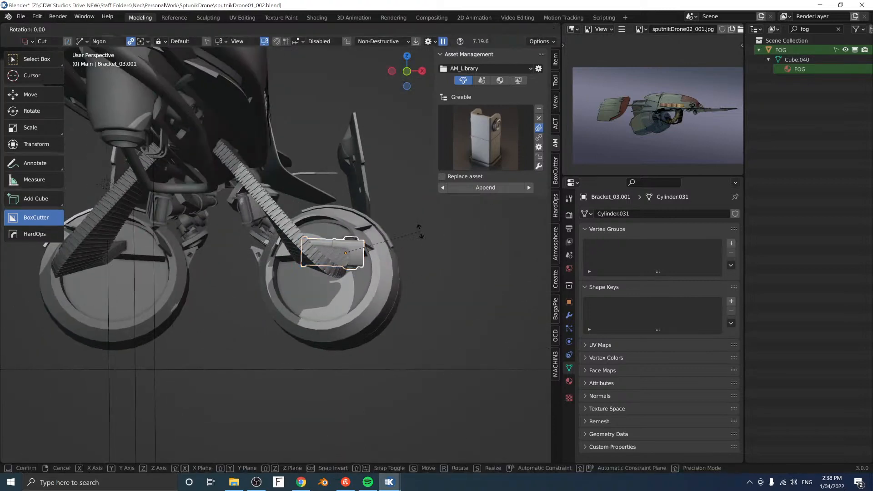
{"action": "key", "text": "y"}
{"action": "left_click", "coordinate": [419, 239]}
Step: Fit the bracket around the ribbed hose by moving it in the XY plane and along Z
{"action": "middle_click_drag", "start_coordinate": [418, 239], "coordinate": [328, 243]}
{"action": "key", "text": "g"}
{"action": "key", "text": "shift+z"}
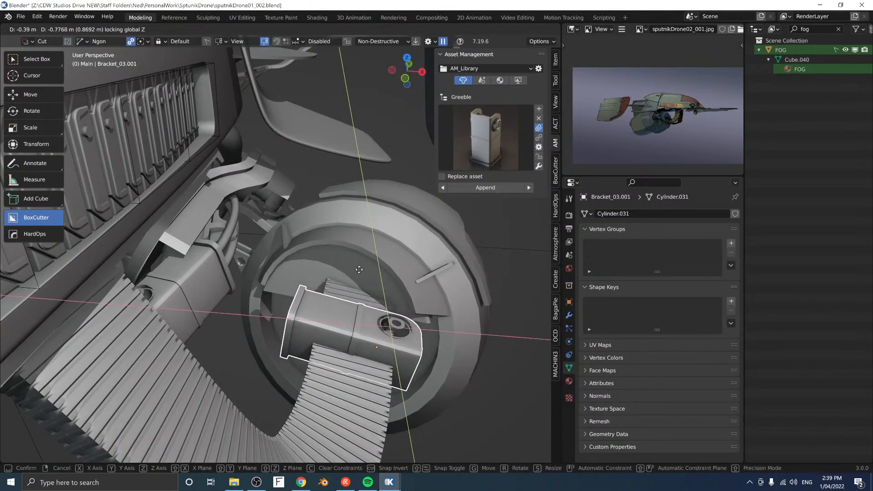
{"action": "left_click", "coordinate": [362, 273]}
{"action": "middle_click_drag", "start_coordinate": [369, 274], "coordinate": [334, 235]}
{"action": "key", "text": "g"}
{"action": "key", "text": "z"}
{"action": "left_click", "coordinate": [357, 253]}
Step: Rotate the bracket by about -8.9° from the side and fine-tune its tilt from the front to follow the hose
{"action": "key", "text": "r"}
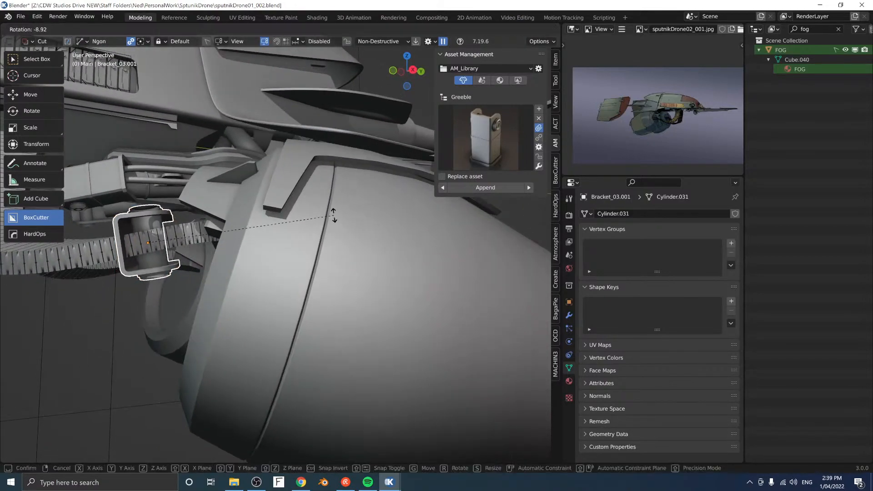
{"action": "left_click", "coordinate": [333, 215]}
{"action": "middle_click_drag", "start_coordinate": [227, 214], "coordinate": [289, 222]}
{"action": "middle_click_drag", "start_coordinate": [309, 218], "coordinate": [304, 217]}
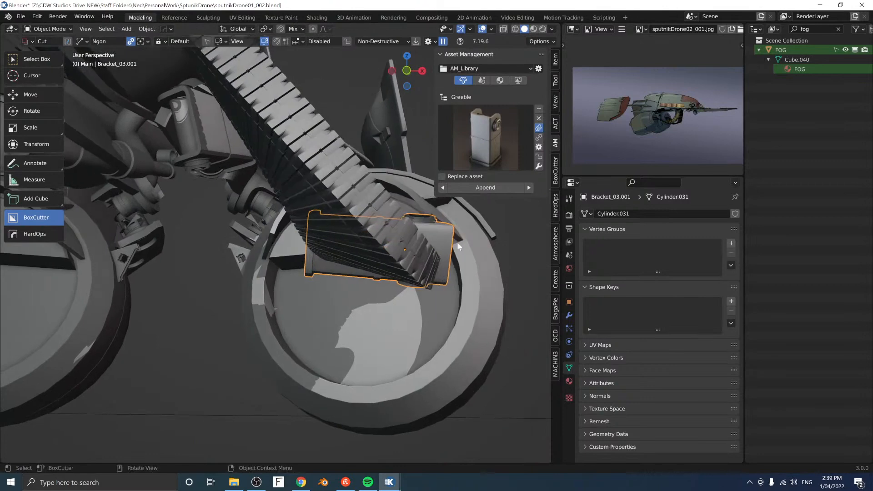
{"action": "key", "text": "r"}
{"action": "left_click", "coordinate": [456, 244]}
{"action": "middle_click_drag", "start_coordinate": [457, 244], "coordinate": [205, 199]}
{"action": "scroll", "coordinate": [202, 191], "scroll_direction": "down", "scroll_amount": 5}
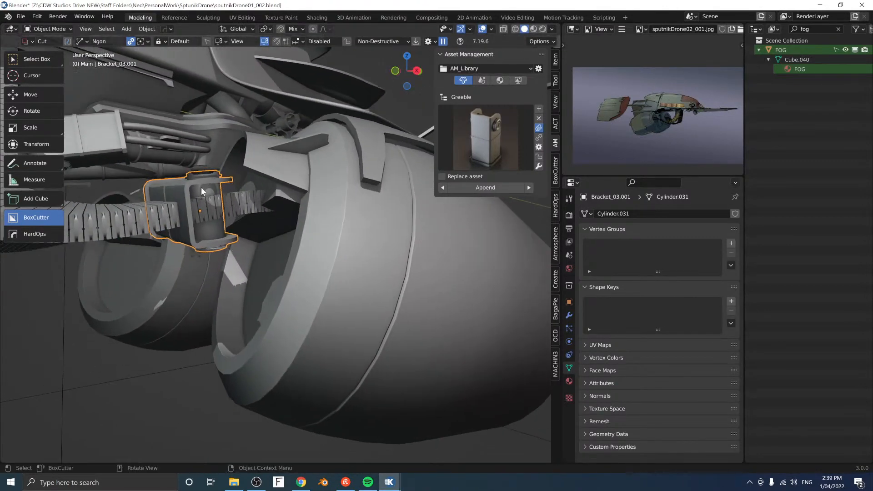
Step: Duplicate the hose bracket and move the copy along Z until it is clear above the drone
{"action": "middle_click_drag", "start_coordinate": [234, 230], "coordinate": [253, 249]}
{"action": "left_click", "coordinate": [263, 255]}
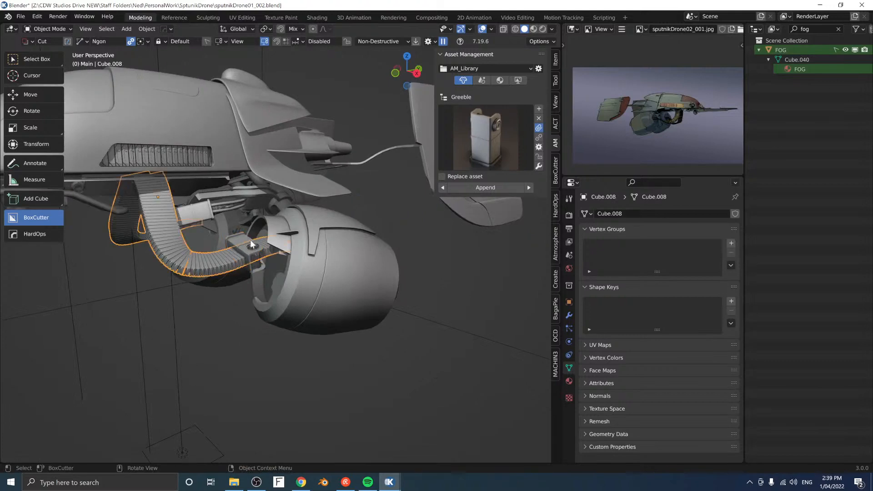
{"action": "left_click", "coordinate": [251, 242]}
{"action": "key", "text": "shift+d"}
{"action": "key", "text": "z"}
{"action": "left_click", "coordinate": [280, 109]}
{"action": "middle_click_drag", "start_coordinate": [279, 109], "coordinate": [266, 272], "text": "shift"}
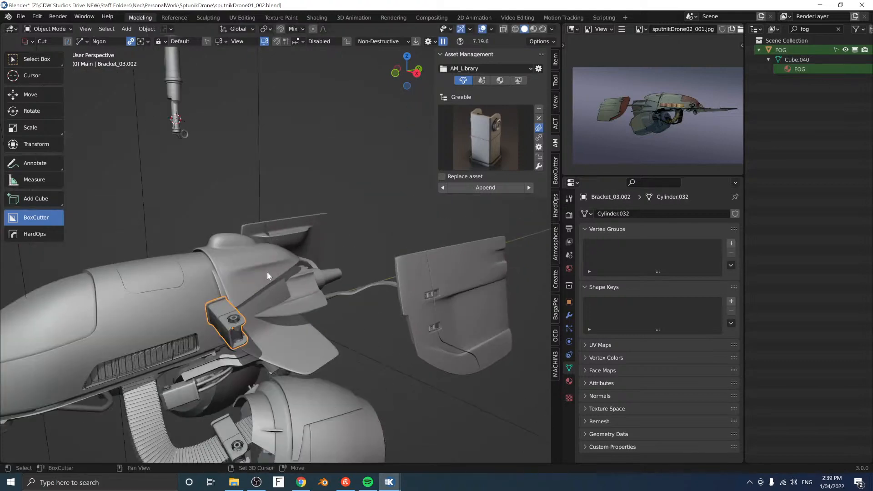
{"action": "key", "text": "g"}
{"action": "key", "text": "z"}
{"action": "left_click", "coordinate": [283, 172]}
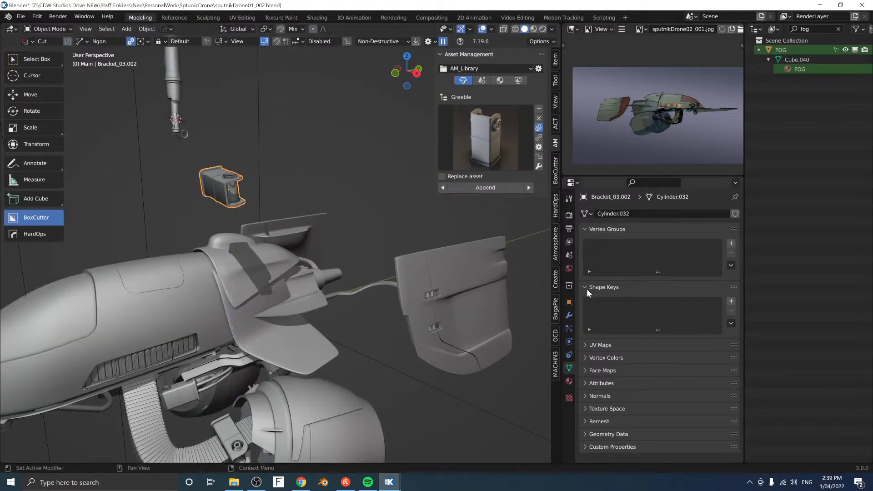
Step: Set the duplicated bracket's rotation to X 0°, Y 90° and Z 0°
{"action": "left_click", "coordinate": [568, 302]}
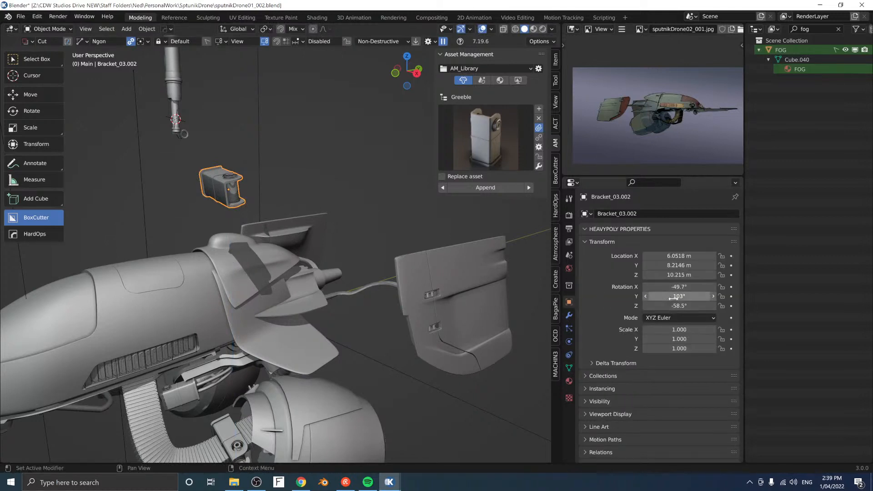
{"action": "type", "text": "90"}
{"action": "key", "text": "Return"}
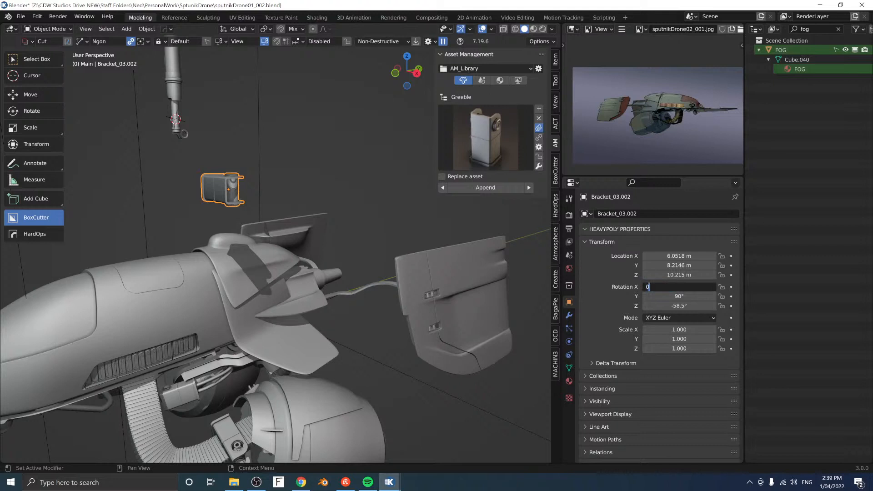
{"action": "type", "text": "0"}
{"action": "key", "text": "Return"}
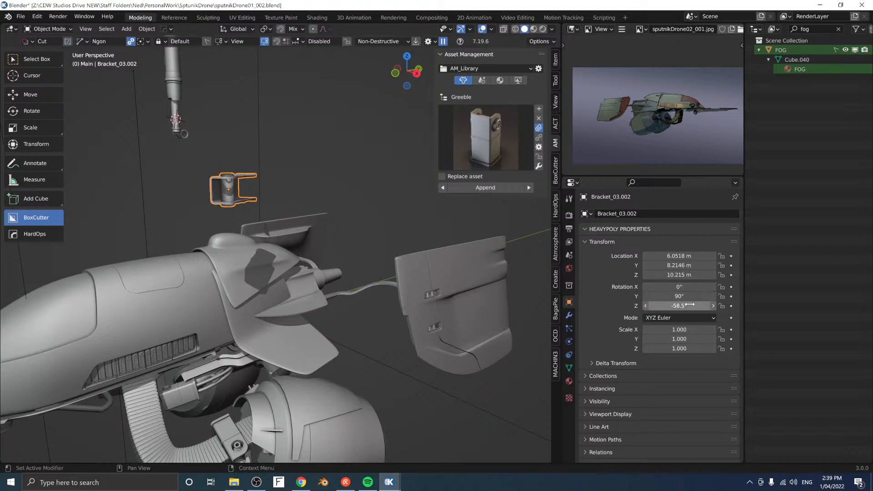
{"action": "type", "text": "0"}
{"action": "key", "text": "Return"}
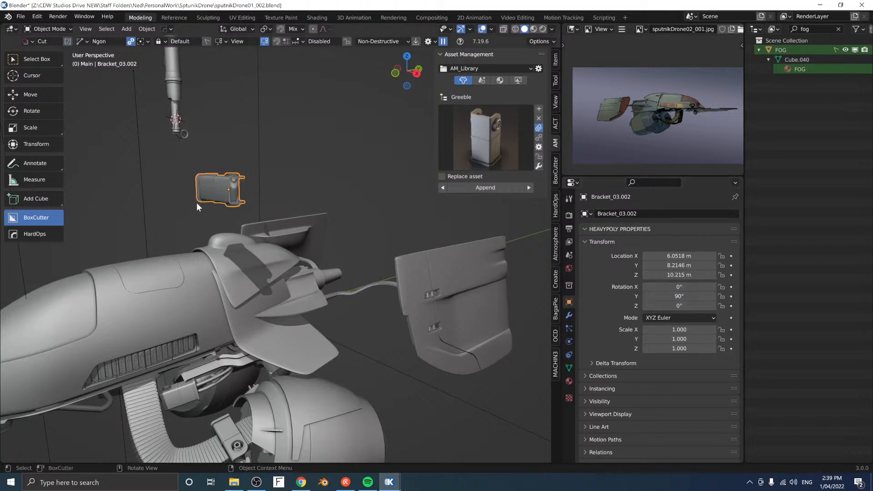
Step: Apply the rotation of the bracket copy
{"action": "middle_click_drag", "start_coordinate": [256, 208], "coordinate": [243, 222]}
{"action": "key", "text": "ctrl+a"}
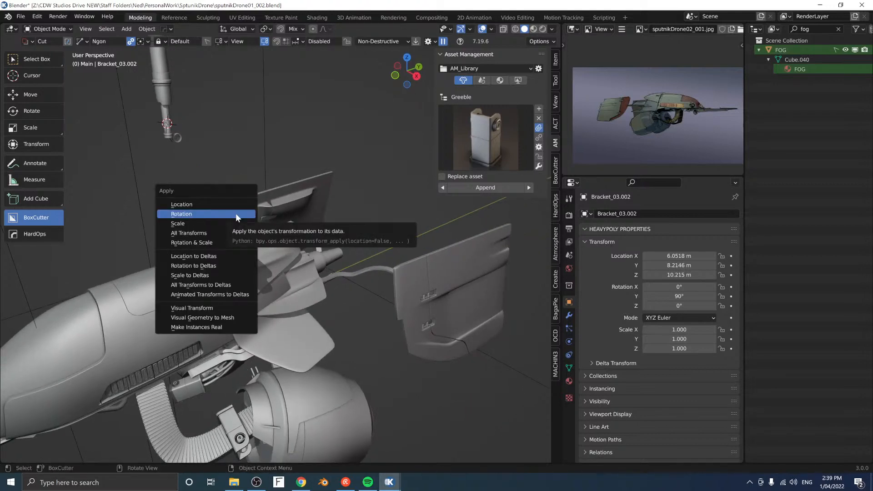
{"action": "left_click", "coordinate": [235, 213]}
{"action": "mouse_move", "coordinate": [236, 219]}
{"action": "middle_mouse_down"}
{"action": "mouse_move", "coordinate": [220, 220]}
{"action": "mouse_move", "coordinate": [198, 191]}
{"action": "mouse_move", "coordinate": [225, 185]}
{"action": "mouse_move", "coordinate": [220, 159]}
{"action": "mouse_move", "coordinate": [224, 176]}
{"action": "mouse_move", "coordinate": [159, 214]}
{"action": "mouse_move", "coordinate": [259, 195]}
{"action": "middle_mouse_up"}
Step: Edit the bracket copy's vertices and place a loose vertex beside its rounded end in the top view
{"action": "key", "text": "space"}
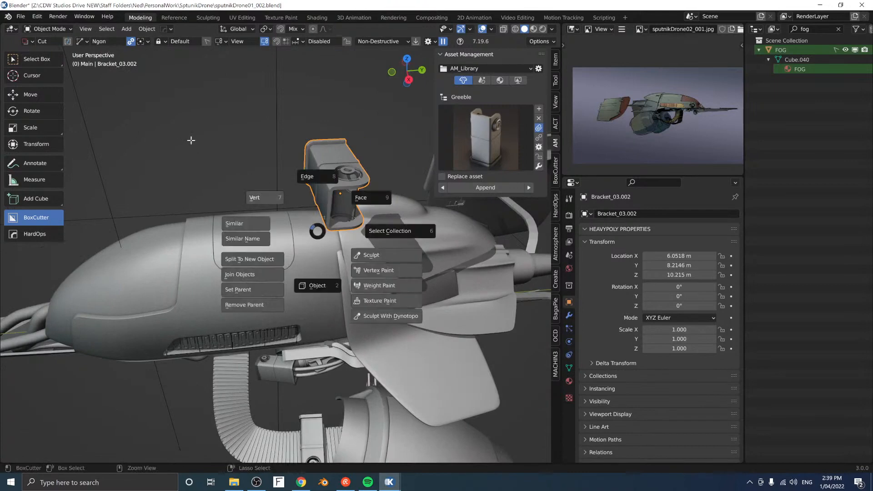
{"action": "middle_click_drag", "start_coordinate": [319, 172], "coordinate": [298, 172]}
{"action": "scroll", "coordinate": [298, 172], "scroll_direction": "up", "scroll_amount": 3}
{"action": "middle_click_drag", "start_coordinate": [308, 130], "coordinate": [315, 254]}
{"action": "scroll", "coordinate": [319, 295], "scroll_direction": "down", "scroll_amount": 3}
{"action": "middle_click_drag", "start_coordinate": [320, 346], "coordinate": [313, 210], "text": "shift"}
{"action": "scroll", "coordinate": [313, 210], "scroll_direction": "up", "scroll_amount": 4}
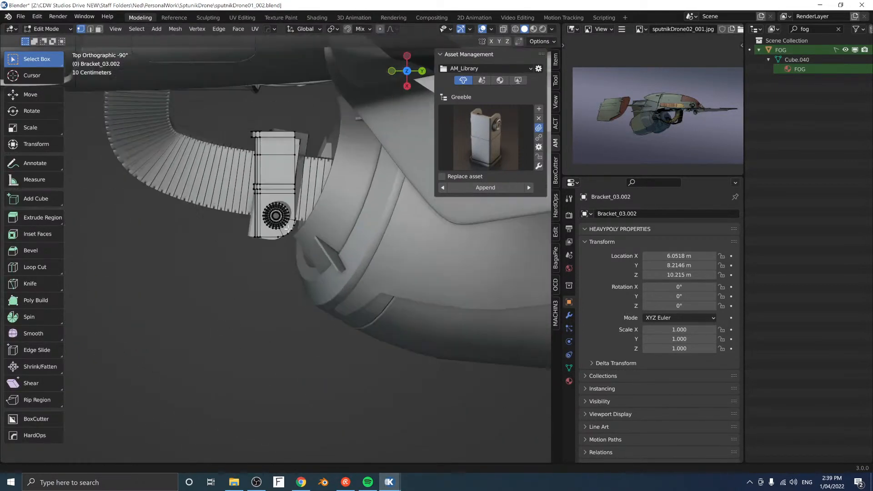
{"action": "key", "text": "g"}
{"action": "left_click", "coordinate": [297, 269]}
Step: Move the loose vertex along Z and fine-tune it from the side until it sits just below the bracket's upper plate
{"action": "middle_click_drag", "start_coordinate": [298, 268], "coordinate": [298, 203]}
{"action": "middle_click", "coordinate": [296, 188], "text": "ctrl+shift"}
{"action": "scroll", "coordinate": [295, 189], "scroll_direction": "down", "scroll_amount": 2}
{"action": "key", "text": "g"}
{"action": "key", "text": "z"}
{"action": "left_click", "coordinate": [295, 177]}
{"action": "scroll", "coordinate": [297, 204], "scroll_direction": "up", "scroll_amount": 4}
{"action": "key", "text": "g"}
{"action": "left_click", "coordinate": [214, 183]}
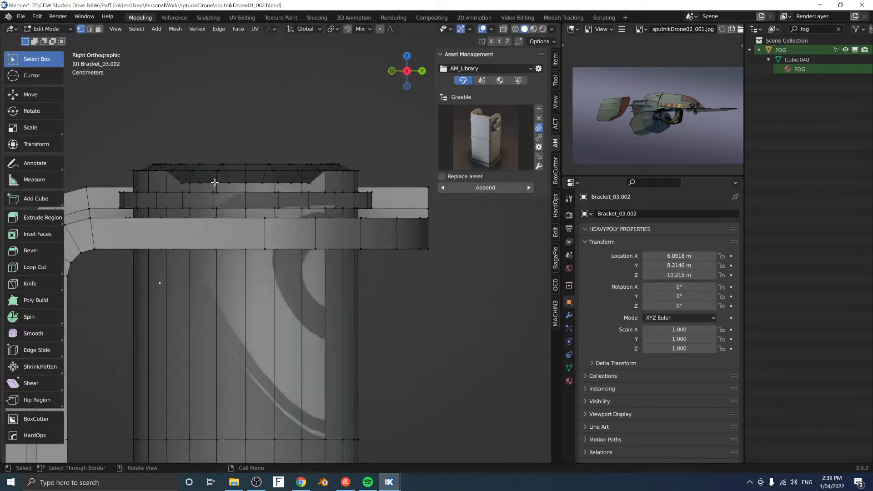
{"action": "middle_click_drag", "start_coordinate": [214, 183], "coordinate": [219, 265]}
{"action": "scroll", "coordinate": [225, 252], "scroll_direction": "down", "scroll_amount": 6}
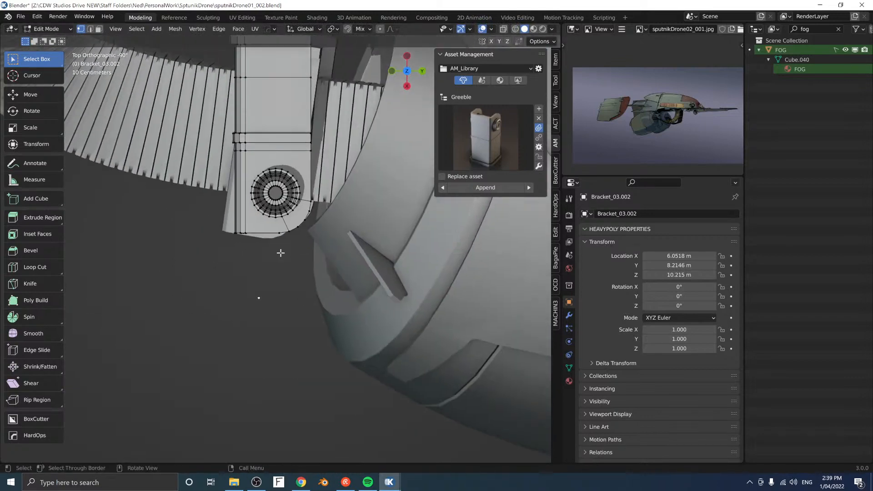
Step: Move the vertex to the bracket's rounded end and extrude it into a stepped arm outline reaching towards the engine
{"action": "key", "text": "g"}
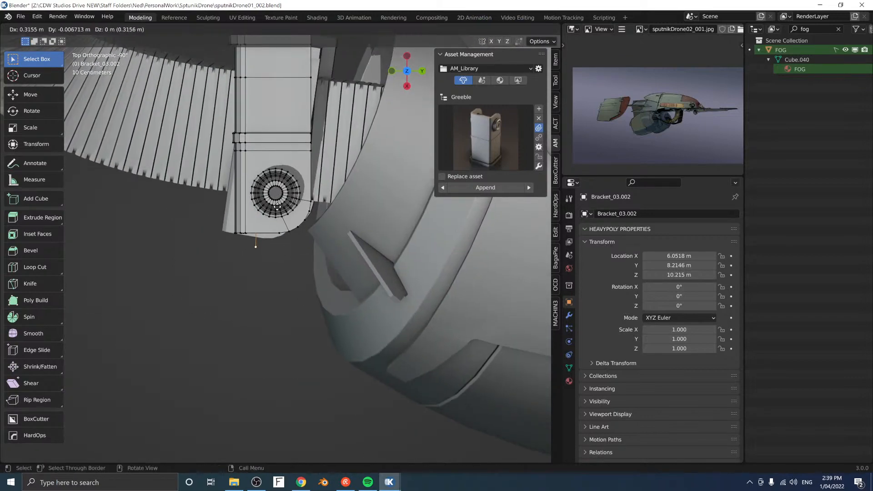
{"action": "left_click", "coordinate": [277, 207]}
{"action": "key", "text": "e"}
{"action": "left_click", "coordinate": [360, 205]}
{"action": "key", "text": "e"}
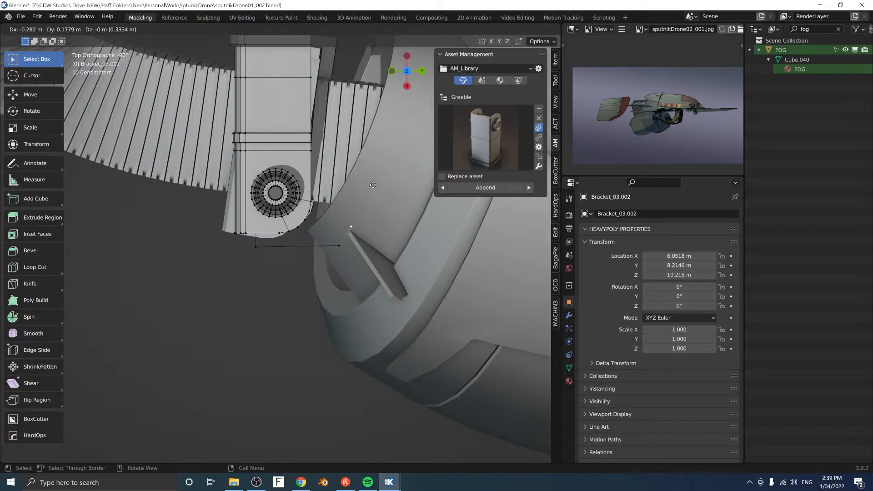
{"action": "left_click", "coordinate": [374, 182]}
{"action": "key", "text": "e"}
{"action": "left_click", "coordinate": [432, 165]}
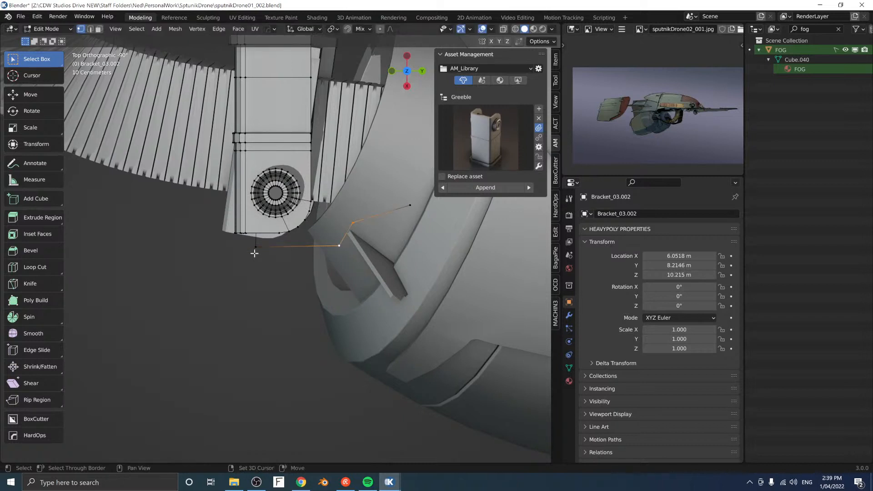
Step: Bevel the arm outline's corner vertices about 0.116 m with 3 segments and offset its edges into a parallel line
{"action": "key", "text": "ctrl+shift+b"}
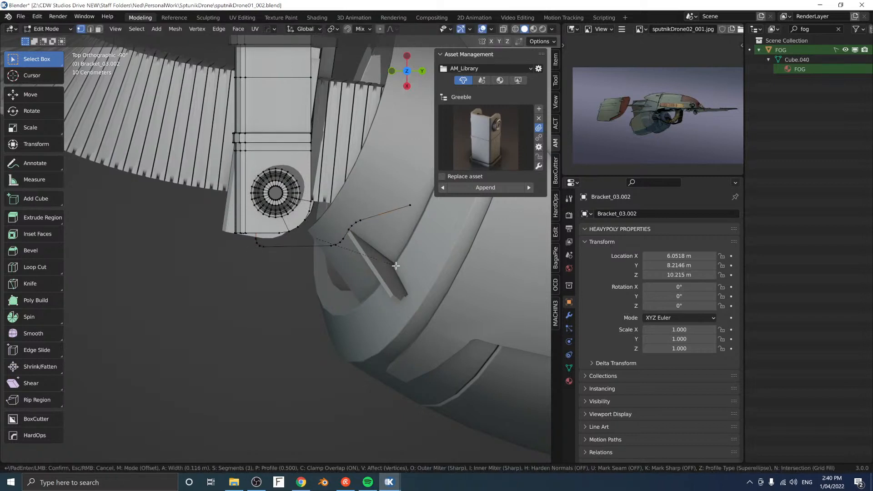
{"action": "left_click", "coordinate": [396, 265]}
{"action": "key", "text": "ctrl+e"}
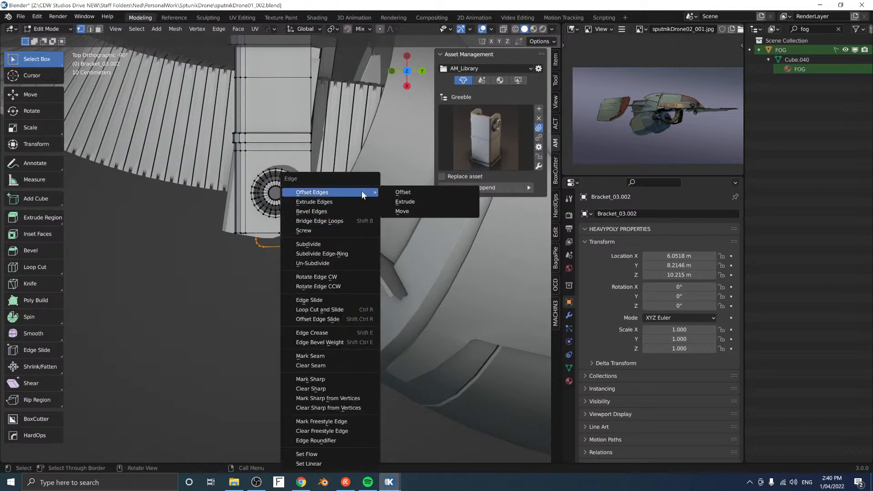
{"action": "left_click", "coordinate": [388, 192]}
{"action": "key", "text": "F9"}
{"action": "left_click_drag", "start_coordinate": [452, 219], "coordinate": [435, 220], "text": "shift"}
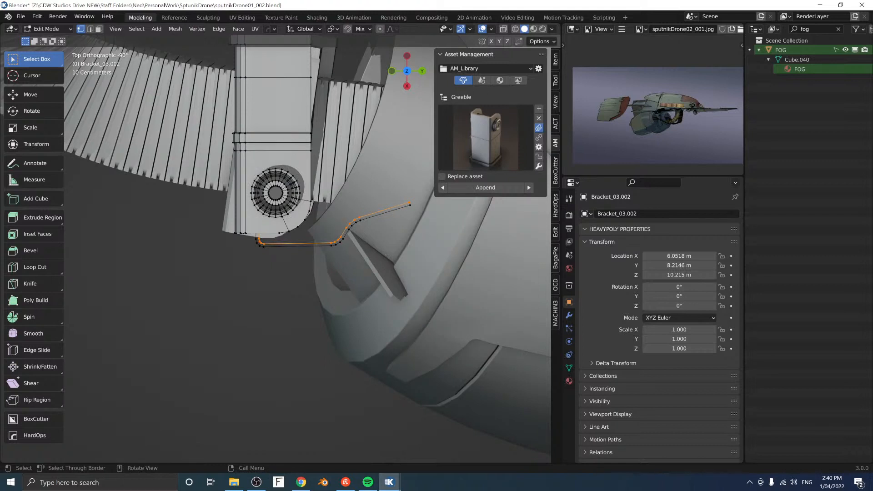
Step: Scale the offset line to about 0.856 in the XY plane and shift it along X away from the original outline
{"action": "key", "text": "s"}
{"action": "key", "text": "shift+z"}
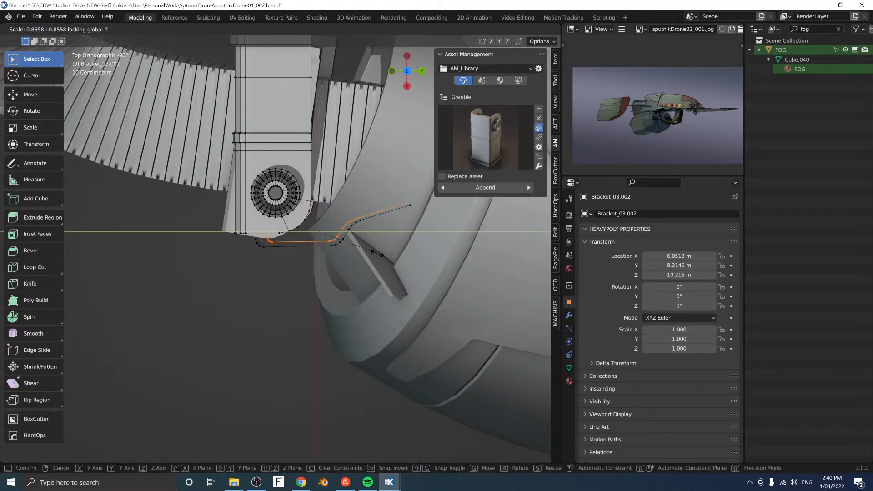
{"action": "left_click", "coordinate": [377, 253]}
{"action": "key", "text": "g"}
{"action": "key", "text": "x"}
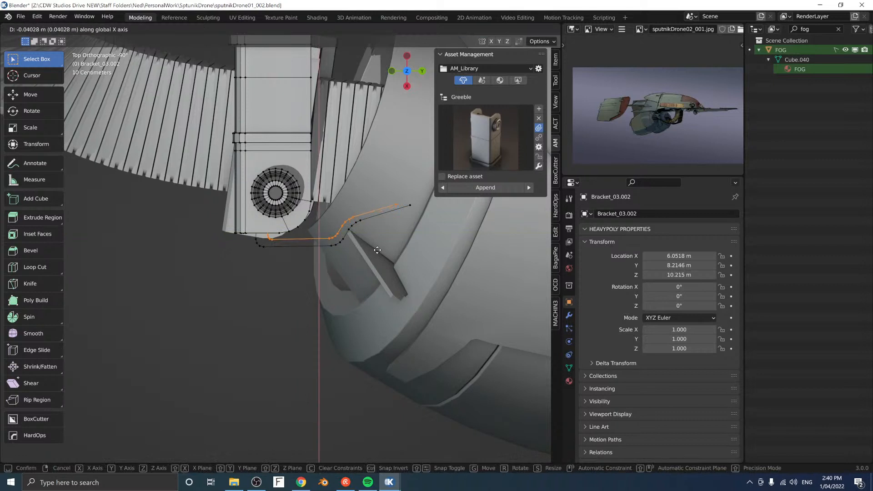
{"action": "left_click", "coordinate": [377, 249]}
Step: Fill the gap between the two outlines with faces and slide the outer tip's vertex outward to square the end
{"action": "key", "text": "f"}
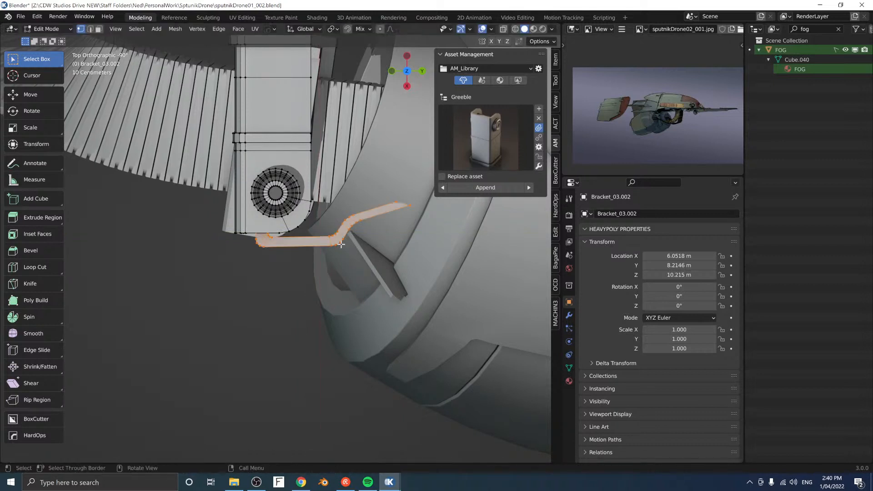
{"action": "left_click", "coordinate": [395, 200]}
{"action": "key", "text": "shift+v"}
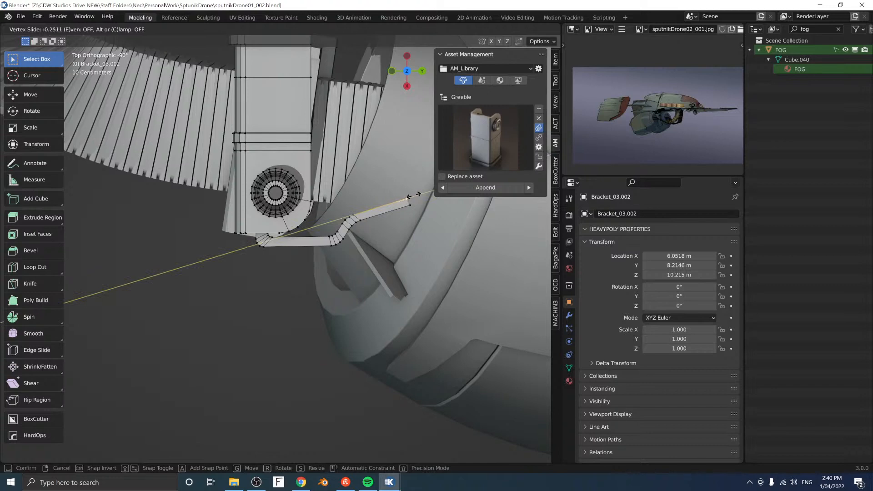
{"action": "left_click", "coordinate": [413, 196]}
Step: Lower the outer part of the arm strip along Z from the side view, leaving its inner hook in place
{"action": "middle_click_drag", "start_coordinate": [340, 263], "coordinate": [340, 183]}
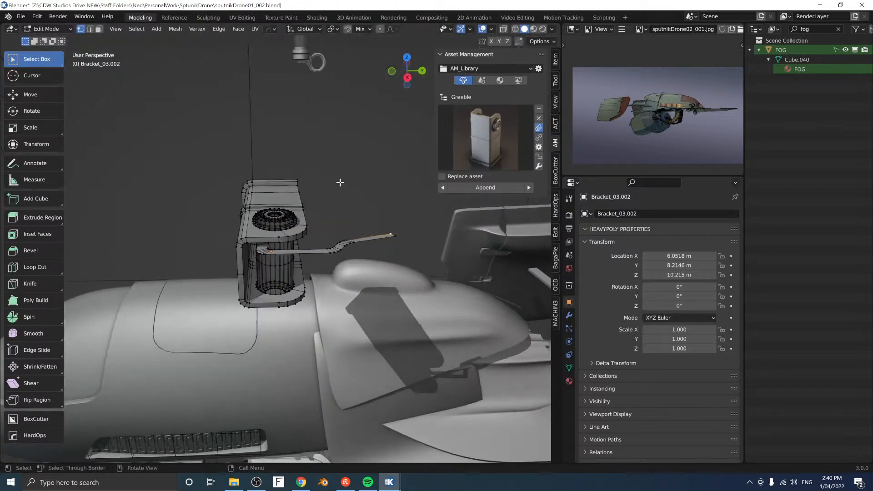
{"action": "middle_click_drag", "start_coordinate": [340, 249], "coordinate": [348, 211]}
{"action": "left_click_drag", "start_coordinate": [327, 235], "coordinate": [425, 272]}
{"action": "key", "text": "alt+z"}
{"action": "key", "text": "g"}
{"action": "key", "text": "z"}
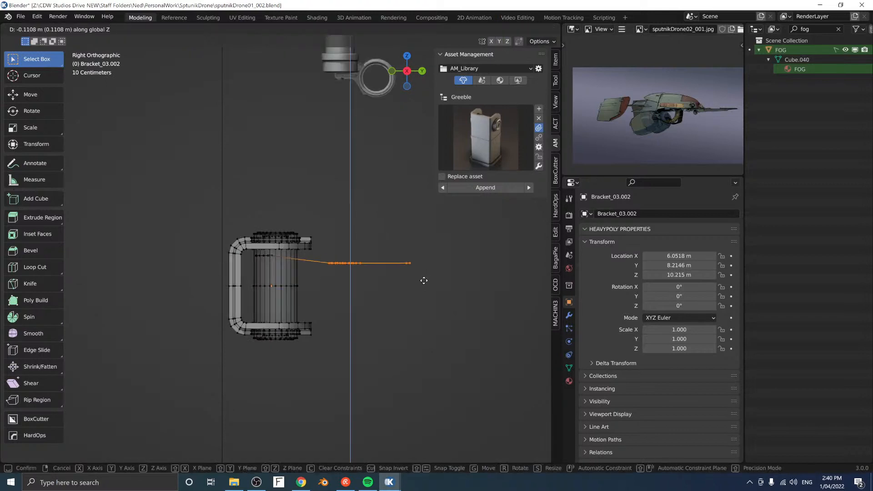
{"action": "left_click", "coordinate": [395, 275]}
Step: Raise a crosswise edge near the strip's inner end along Z and bevel it about 0.178 m with 4 segments
{"action": "middle_click_drag", "start_coordinate": [363, 254], "coordinate": [370, 312]}
{"action": "scroll", "coordinate": [370, 313], "scroll_direction": "up", "scroll_amount": 3}
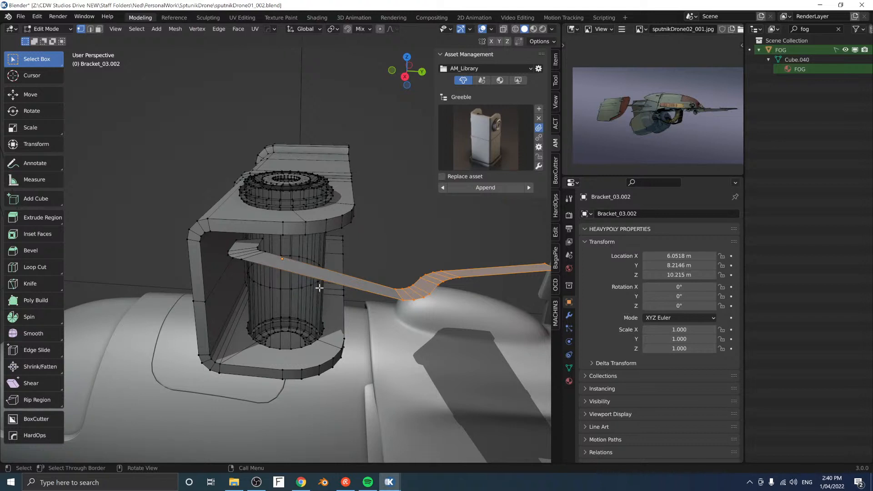
{"action": "left_click", "coordinate": [283, 266]}
{"action": "key", "text": "g"}
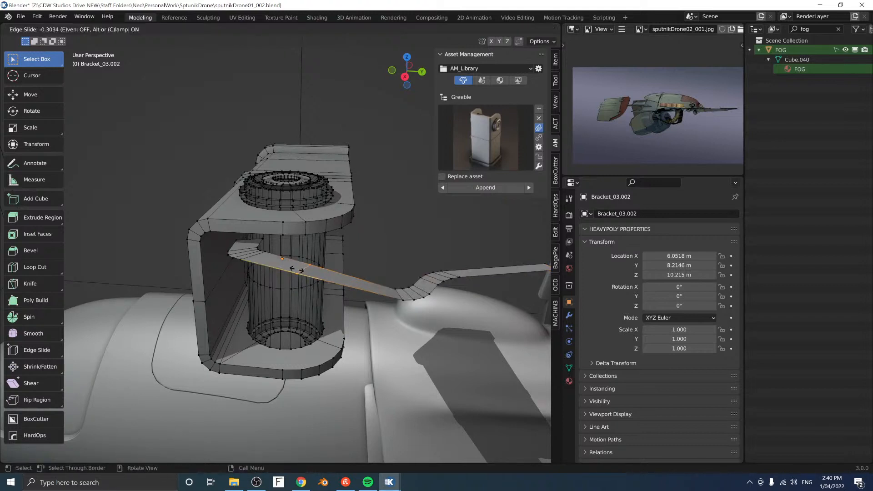
{"action": "key", "text": "z"}
{"action": "left_click", "coordinate": [305, 259]}
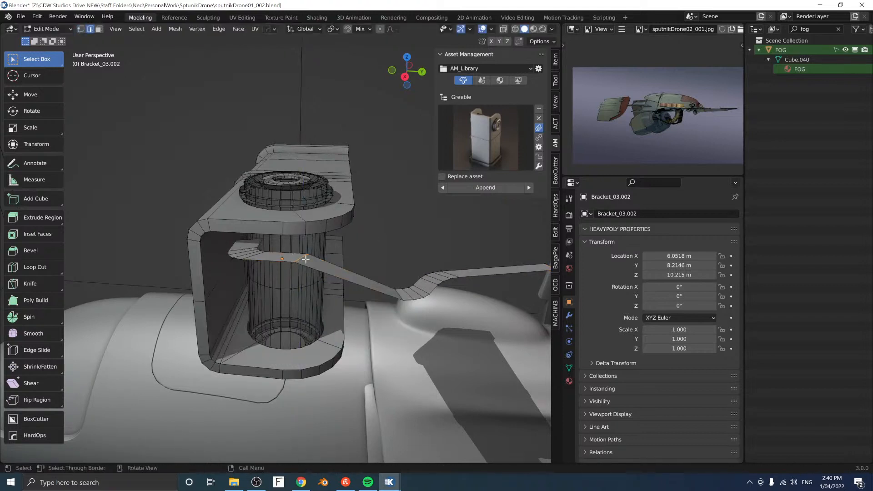
{"action": "key", "text": "ctrl+b"}
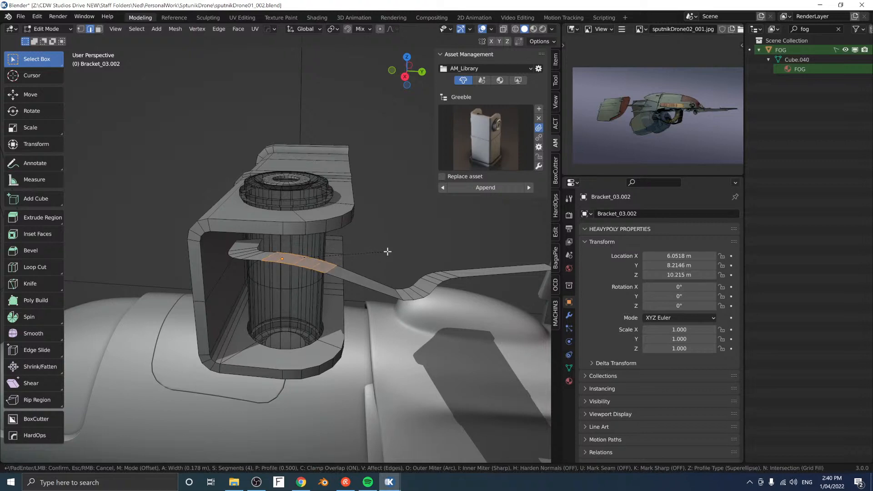
{"action": "left_click", "coordinate": [387, 251]}
Step: Thicken the whole arm strip along its normals and move the arm along X towards the bracket's pin
{"action": "key", "text": "ctrl+l"}
{"action": "key", "text": "alt+s"}
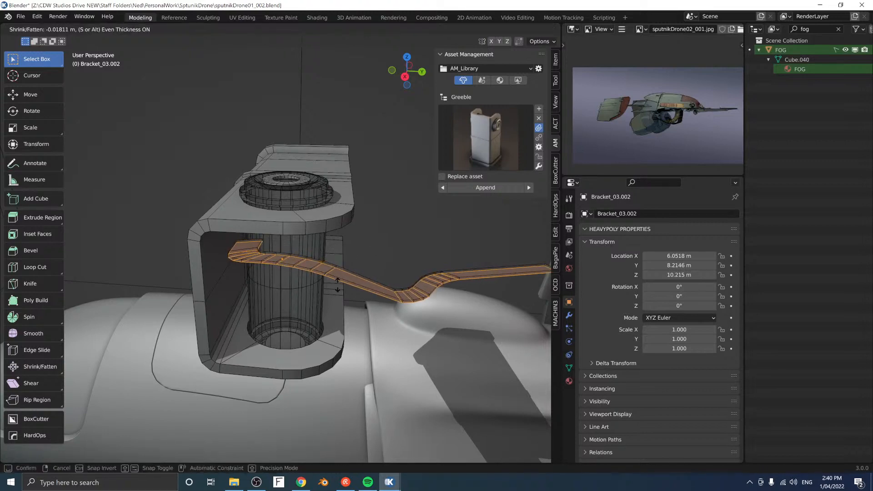
{"action": "left_click", "coordinate": [334, 302]}
{"action": "key", "text": "alt+a"}
{"action": "middle_click_drag", "start_coordinate": [373, 273], "coordinate": [339, 249]}
{"action": "key", "text": "l"}
{"action": "key", "text": "g"}
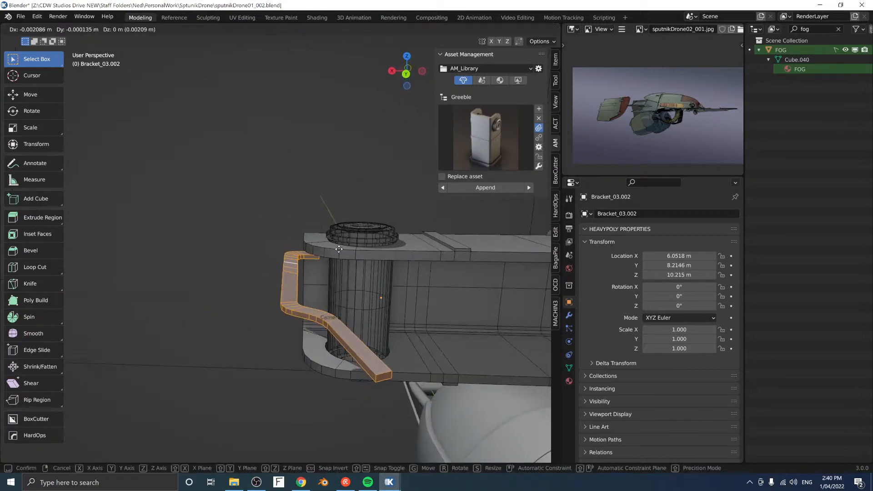
{"action": "key", "text": "x"}
{"action": "left_click", "coordinate": [356, 243]}
Step: Mirror a duplicate of the arm along Z and position it just above the bracket's lower plate
{"action": "key", "text": "shift+d"}
{"action": "key", "text": "z"}
{"action": "left_click", "coordinate": [355, 272]}
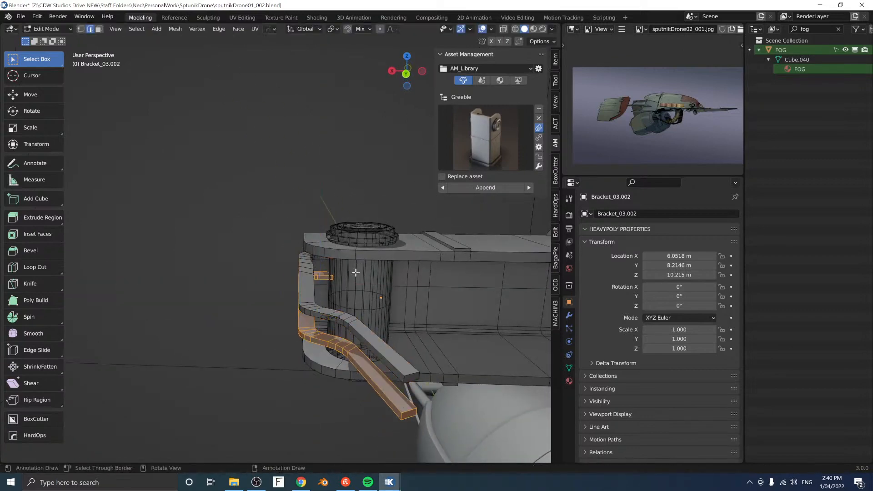
{"action": "key", "text": "ctrl+m"}
{"action": "key", "text": "z"}
{"action": "left_click", "coordinate": [356, 273]}
{"action": "middle_click_drag", "start_coordinate": [376, 251], "coordinate": [227, 270]}
{"action": "key", "text": "g"}
{"action": "key", "text": "z"}
{"action": "left_click", "coordinate": [400, 275]}
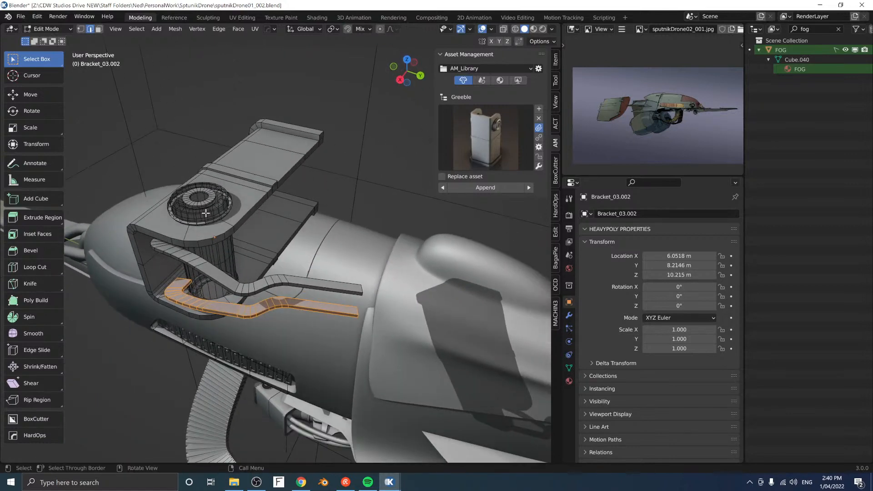
Step: Try lifting the cylindrical pin out of the bracket along Z and undo the move
{"action": "middle_click_drag", "start_coordinate": [205, 213], "coordinate": [169, 203]}
{"action": "double_click", "coordinate": [269, 279]}
{"action": "middle_click_drag", "start_coordinate": [267, 255], "coordinate": [269, 270]}
{"action": "key", "text": "g"}
{"action": "key", "text": "z"}
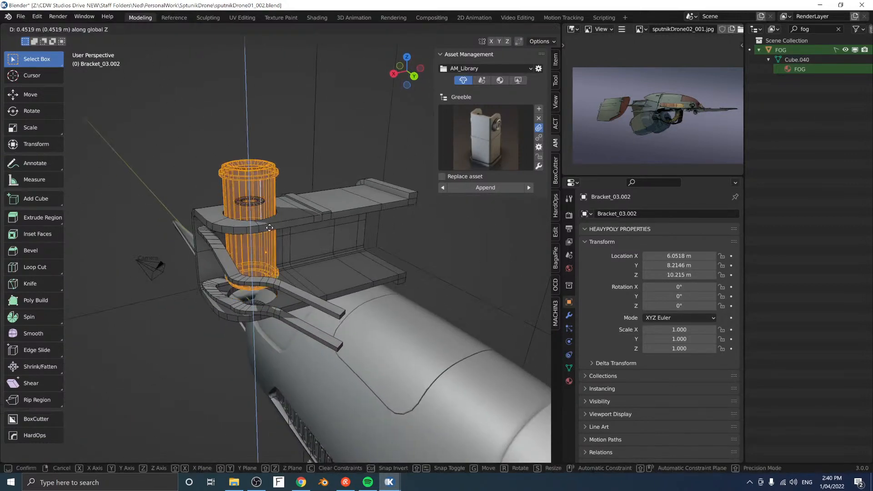
{"action": "left_click", "coordinate": [256, 116]}
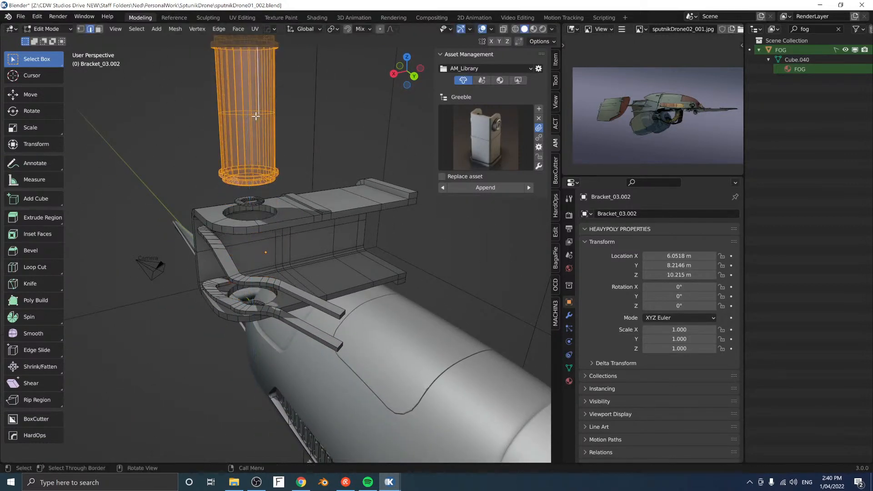
{"action": "middle_click_drag", "start_coordinate": [256, 116], "coordinate": [304, 143]}
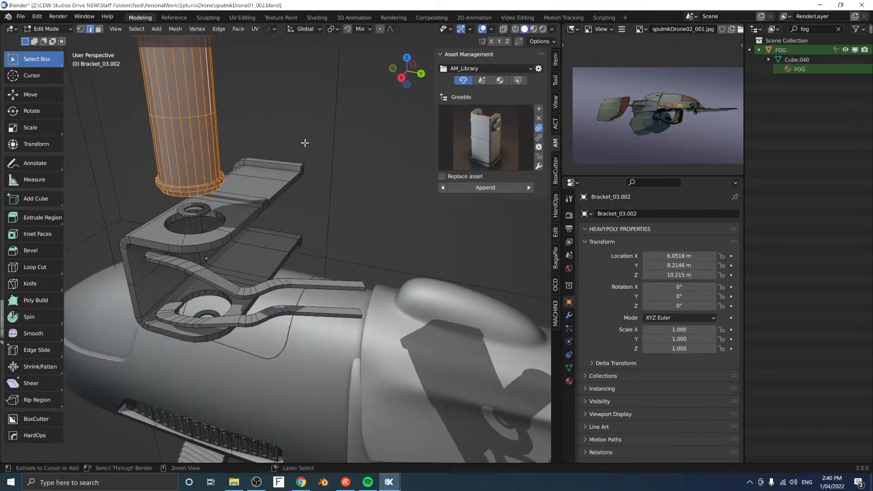
{"action": "key", "text": "ctrl+z"}
Step: Duplicate the cylindrical pin at a smaller scale and place the copy in the XY plane at the two arms' outer ends
{"action": "key", "text": "shift+d"}
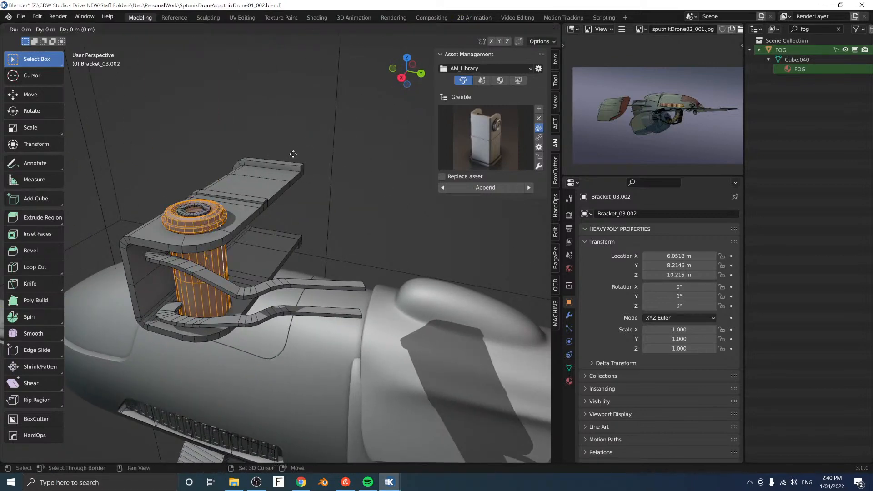
{"action": "key", "text": "s"}
{"action": "key", "text": "g"}
{"action": "key", "text": "shift+z"}
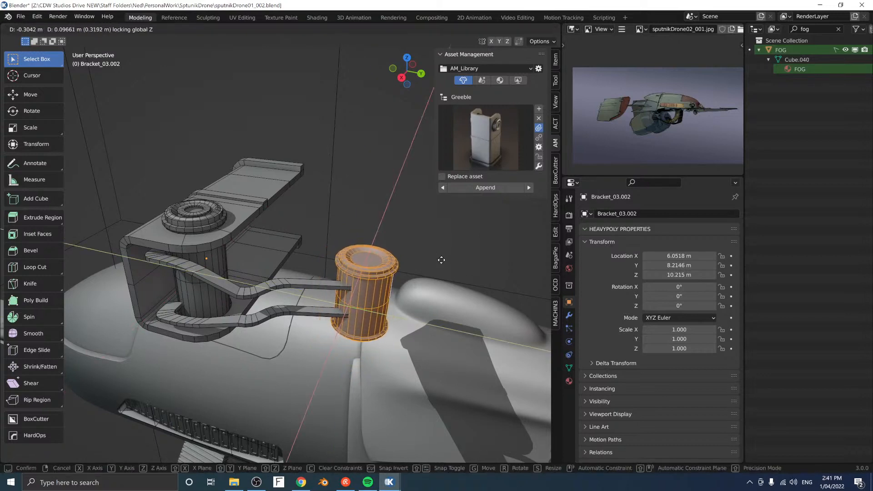
{"action": "left_click", "coordinate": [441, 260]}
{"action": "middle_click_drag", "start_coordinate": [422, 260], "coordinate": [417, 236]}
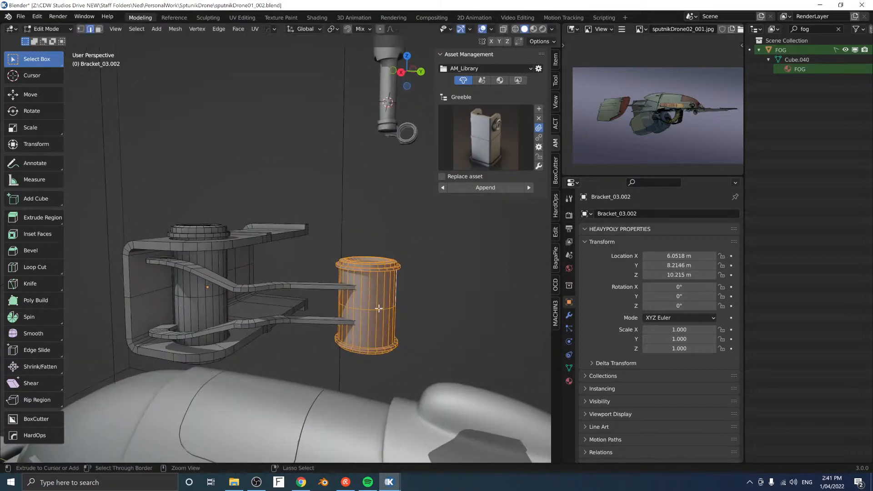
Step: Bevel the second pin's middle edge loop into a band and push the band outward along its normals
{"action": "left_click", "coordinate": [372, 311], "text": "alt"}
{"action": "key", "text": "ctrl+KP_Add"}
{"action": "key", "text": "ctrl+KP_Add"}
{"action": "key", "text": "ctrl+KP_Add"}
{"action": "key", "text": "ctrl+KP_Add"}
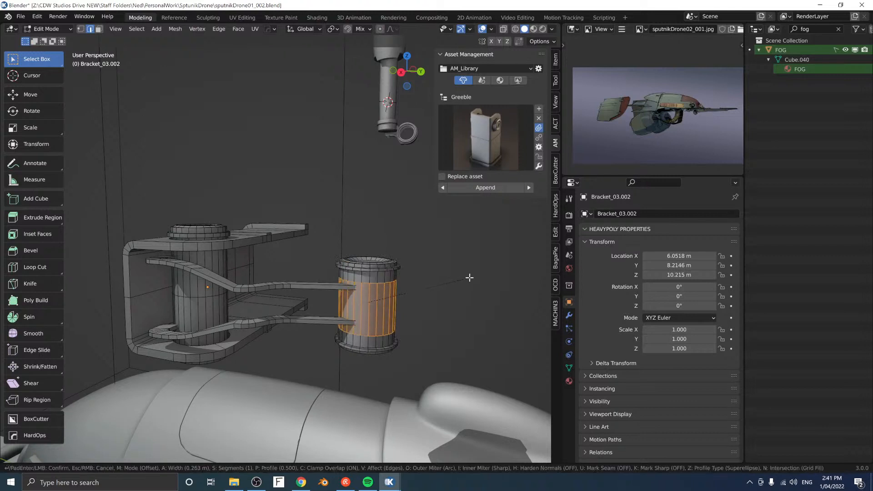
{"action": "key", "text": "alt+s"}
{"action": "left_click", "coordinate": [477, 251]}
{"action": "key", "text": "space"}
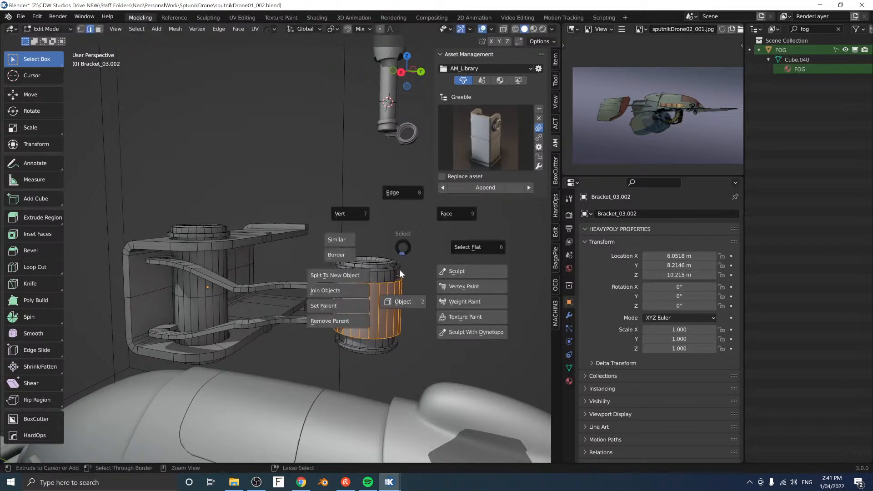
{"action": "left_click", "coordinate": [400, 284]}
Step: Link the reworked bracket's object data to the bracket at the end of the engine hose
{"action": "scroll", "coordinate": [357, 275], "scroll_direction": "down", "scroll_amount": 2}
{"action": "scroll", "coordinate": [282, 279], "scroll_direction": "down", "scroll_amount": 4}
{"action": "middle_click_drag", "start_coordinate": [277, 268], "coordinate": [319, 222]}
{"action": "scroll", "coordinate": [319, 222], "scroll_direction": "up", "scroll_amount": 2}
{"action": "middle_click_drag", "start_coordinate": [277, 250], "coordinate": [298, 273]}
{"action": "left_click", "coordinate": [299, 263], "text": "shift"}
{"action": "left_click", "coordinate": [294, 90], "text": "shift"}
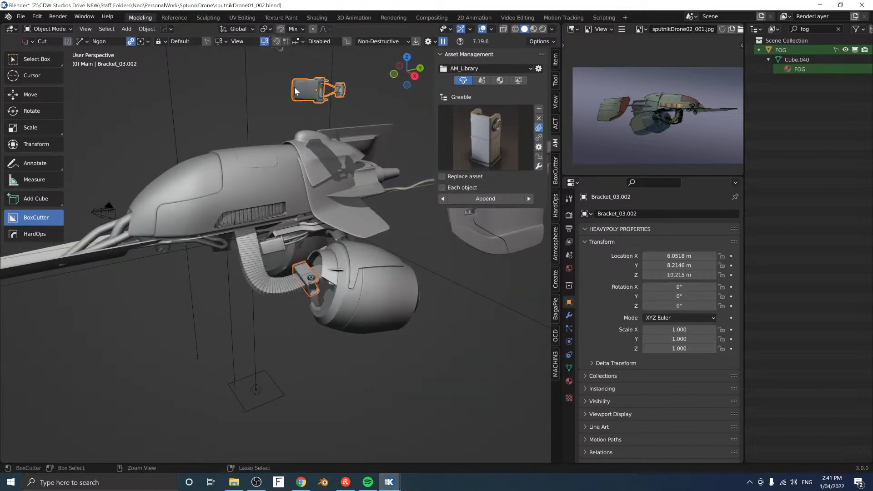
{"action": "key", "text": "ctrl+l"}
{"action": "key", "text": "Down"}
{"action": "key", "text": "Down"}
{"action": "key", "text": "Up"}
{"action": "key", "text": "Up"}
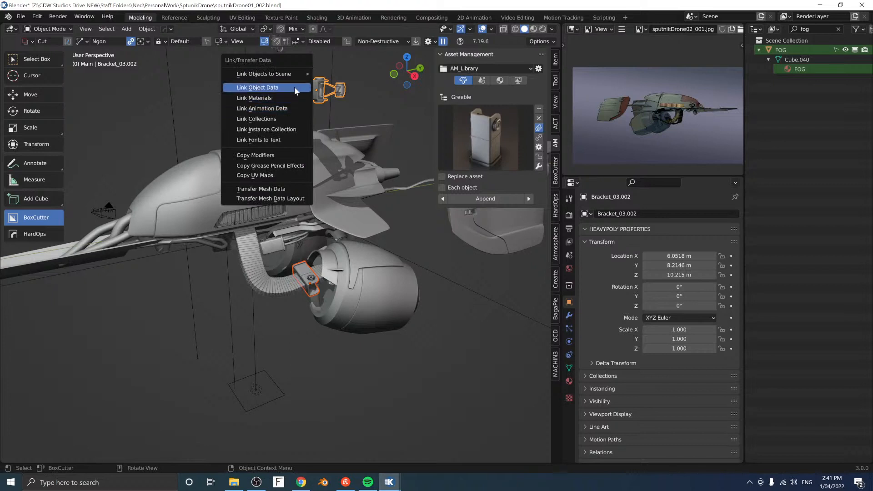
{"action": "left_click", "coordinate": [294, 87]}
Step: Rotate the hose-end bracket about -93° along global Y and turn it further so its arms point into the engine
{"action": "left_click", "coordinate": [319, 281]}
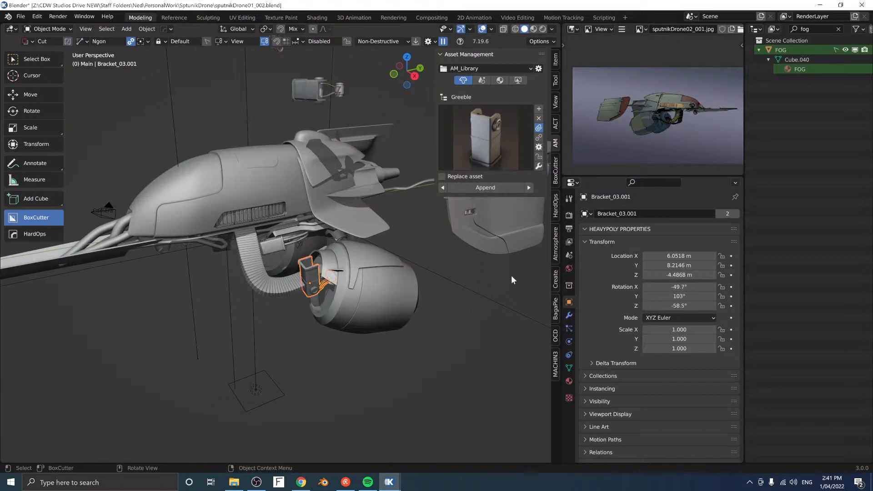
{"action": "middle_click_drag", "start_coordinate": [441, 266], "coordinate": [388, 264]}
{"action": "key", "text": "r"}
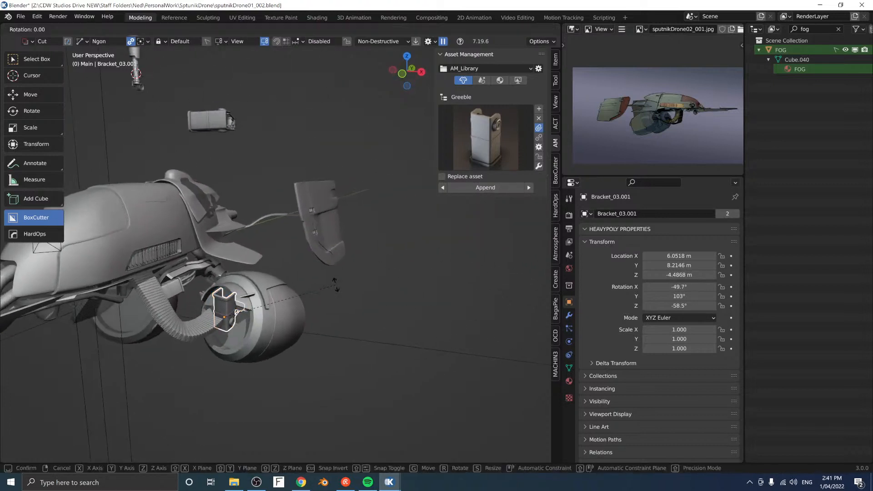
{"action": "key", "text": "y"}
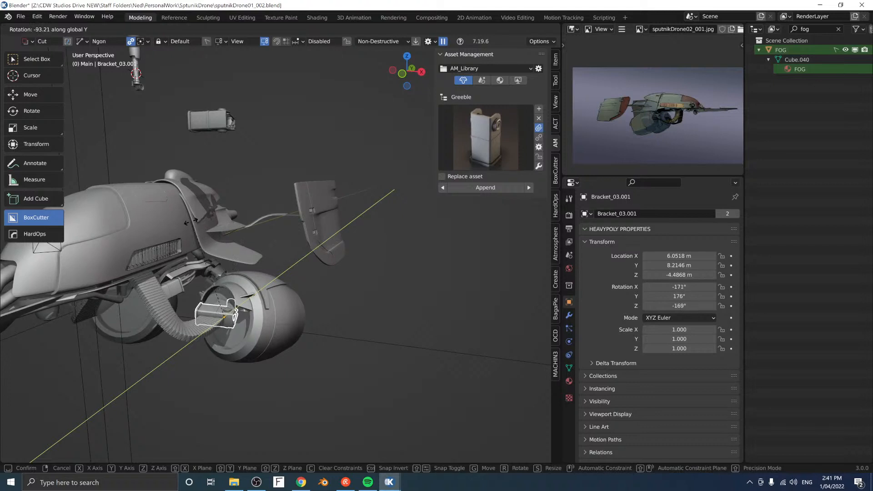
{"action": "key", "text": "z"}
{"action": "key", "text": "z"}
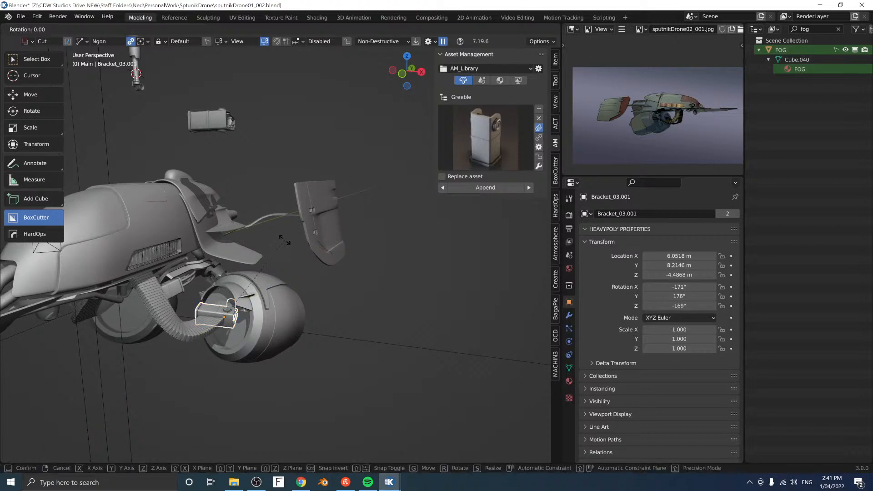
{"action": "left_click", "coordinate": [306, 294]}
Step: Select the edge path around the bracket's hose-side face and copy it out as a separate object
{"action": "middle_click_drag", "start_coordinate": [299, 296], "coordinate": [279, 329]}
{"action": "key", "text": "Tab"}
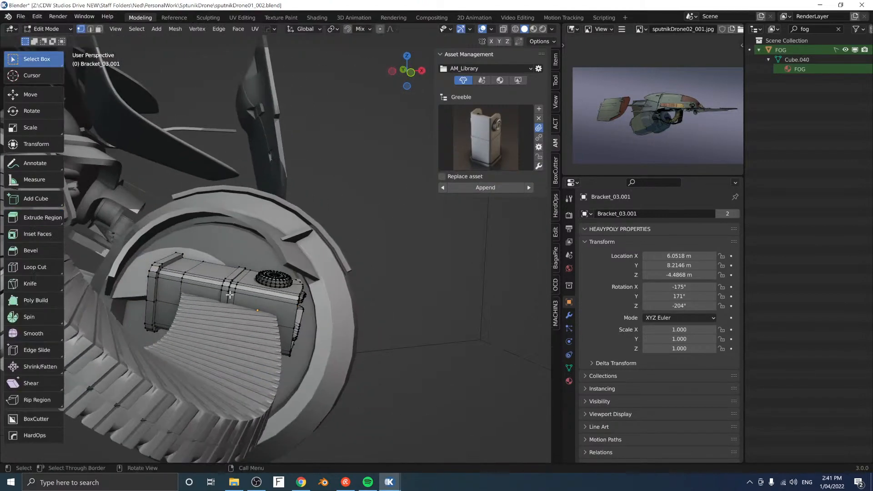
{"action": "middle_click_drag", "start_coordinate": [252, 299], "coordinate": [236, 307]}
{"action": "key", "text": "g"}
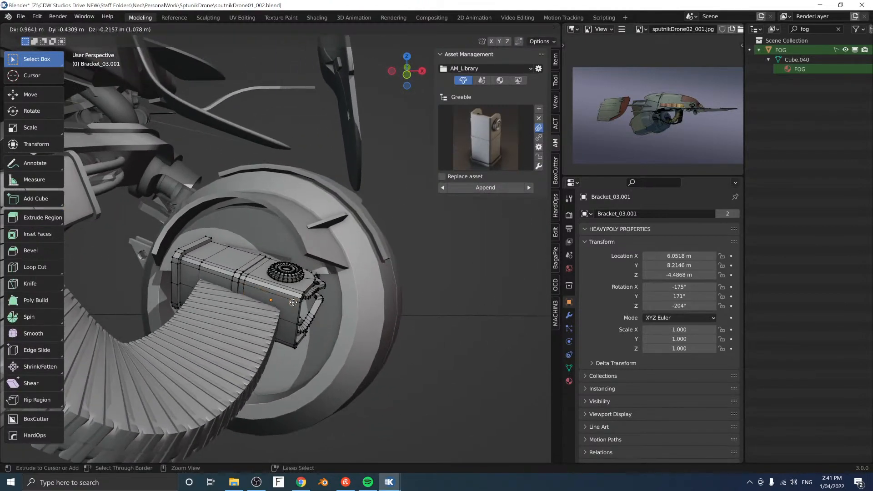
{"action": "left_click", "coordinate": [290, 300]}
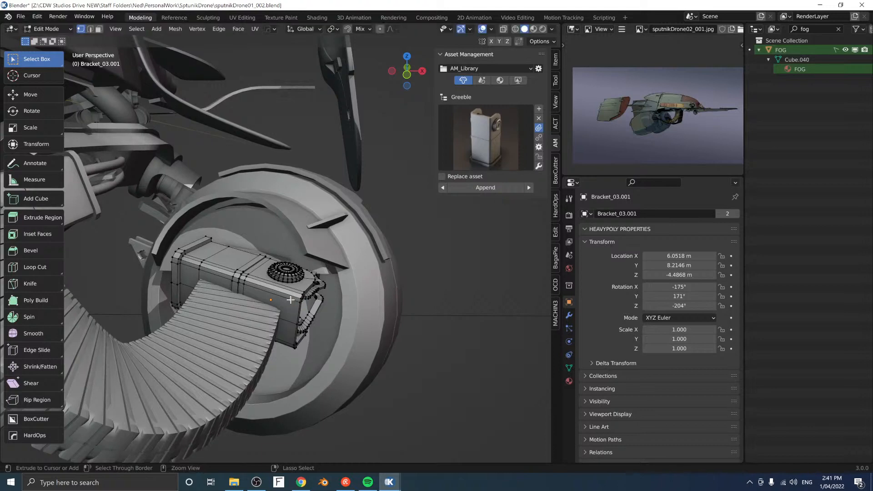
{"action": "middle_click_drag", "start_coordinate": [290, 300], "coordinate": [343, 289]}
{"action": "key", "text": "g"}
{"action": "left_click", "coordinate": [273, 286]}
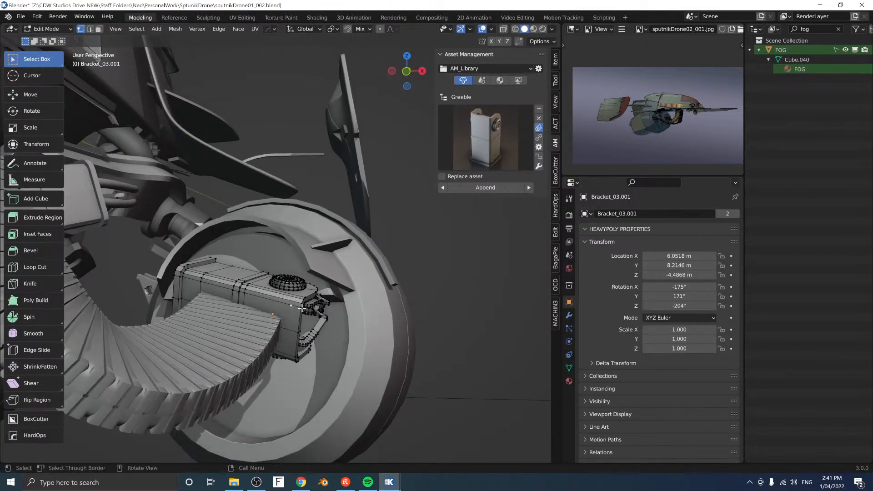
{"action": "left_click", "coordinate": [240, 290], "text": "ctrl"}
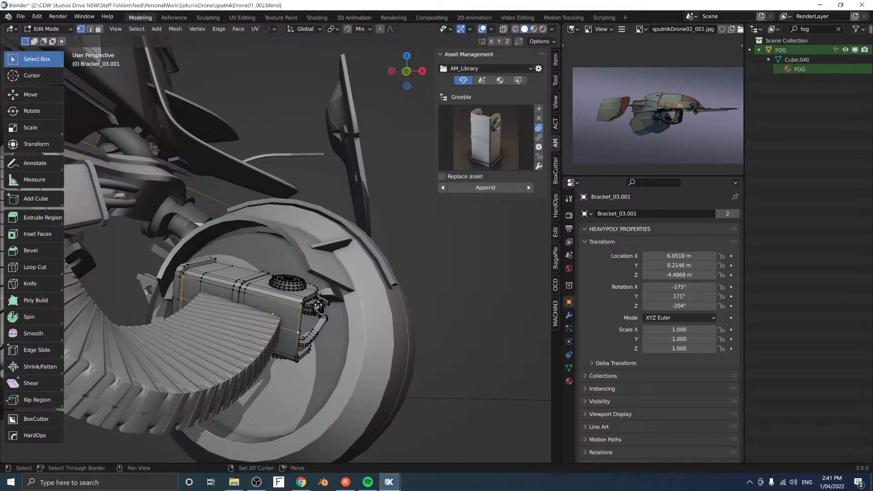
{"action": "right_click", "coordinate": [318, 304]}
{"action": "key", "text": "p"}
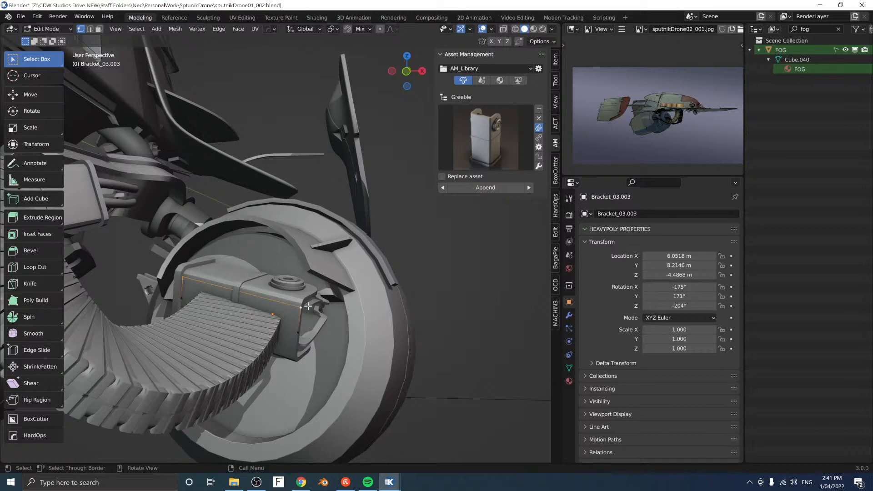
Step: Bevel the corner vertices of the separated edge path and offset its edges to form a narrow strip
{"action": "key", "text": "ctrl+b"}
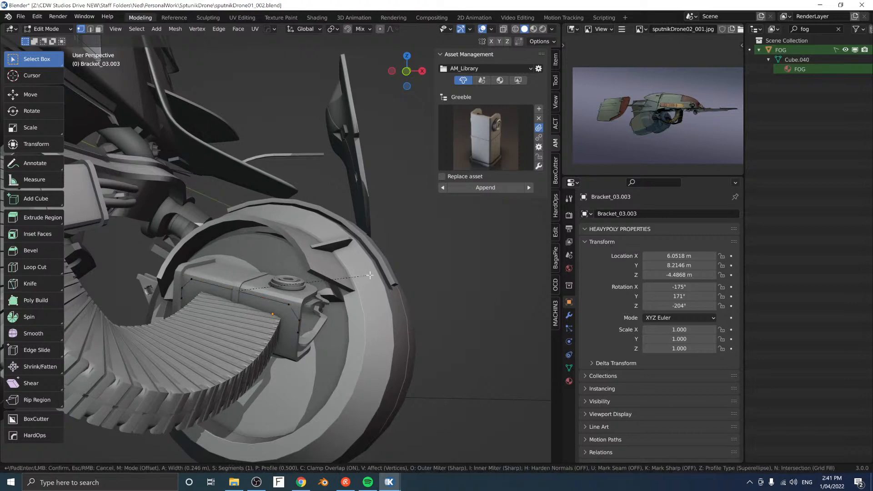
{"action": "left_click", "coordinate": [370, 276]}
{"action": "key", "text": "ctrl+e"}
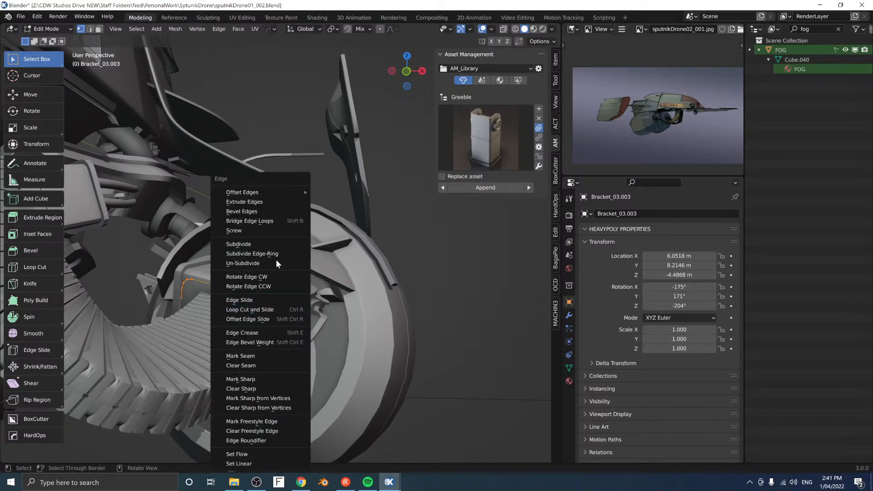
{"action": "mouse_move", "coordinate": [258, 190]}
{"action": "left_click", "coordinate": [320, 193]}
{"action": "key", "text": "F9"}
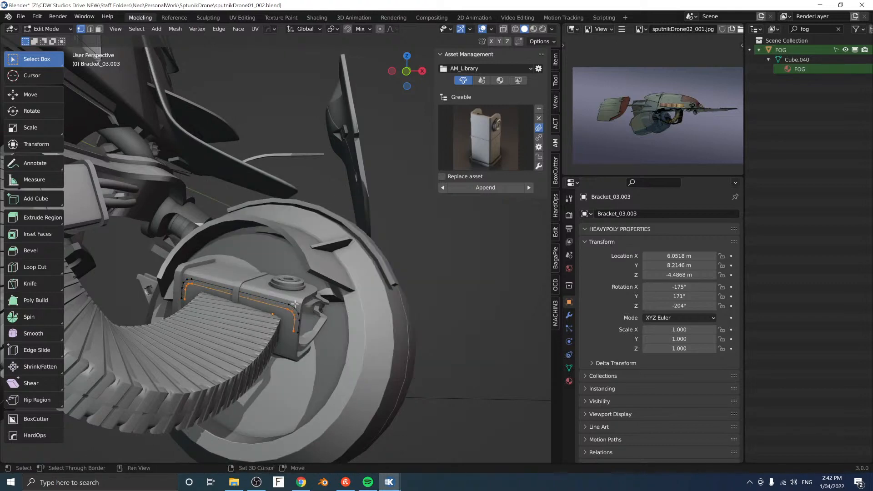
Step: Extrude the strip's faces away from the bracket into a cover over the corrugated hose
{"action": "middle_click_drag", "start_coordinate": [312, 294], "coordinate": [297, 301]}
{"action": "key", "text": "space"}
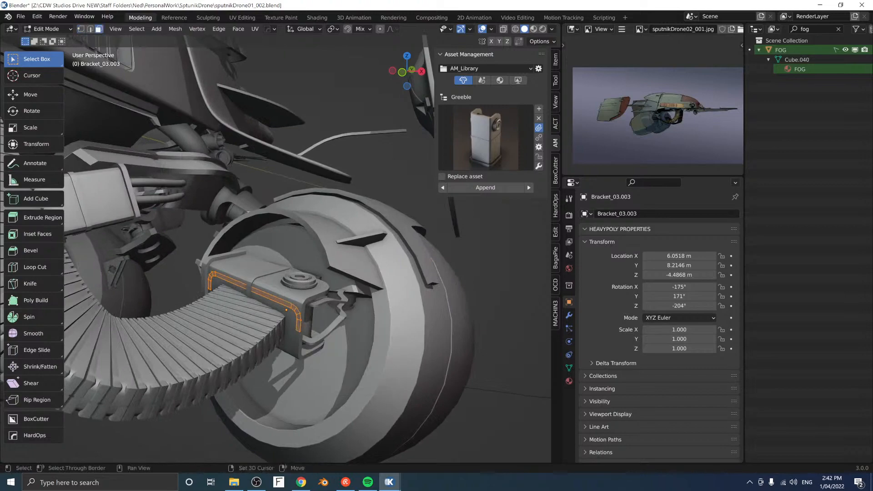
{"action": "key", "text": "e"}
{"action": "left_click", "coordinate": [304, 269]}
Step: Align the view to the cover's side and cut a bevelled notch along its lower edge with a BoxCutter Ngon
{"action": "middle_click_drag", "start_coordinate": [305, 269], "coordinate": [275, 289]}
{"action": "key", "text": "space"}
{"action": "middle_click_drag", "start_coordinate": [274, 366], "coordinate": [273, 339]}
{"action": "key", "text": "space"}
{"action": "left_click", "coordinate": [264, 331]}
{"action": "key", "text": "shift+KP_7"}
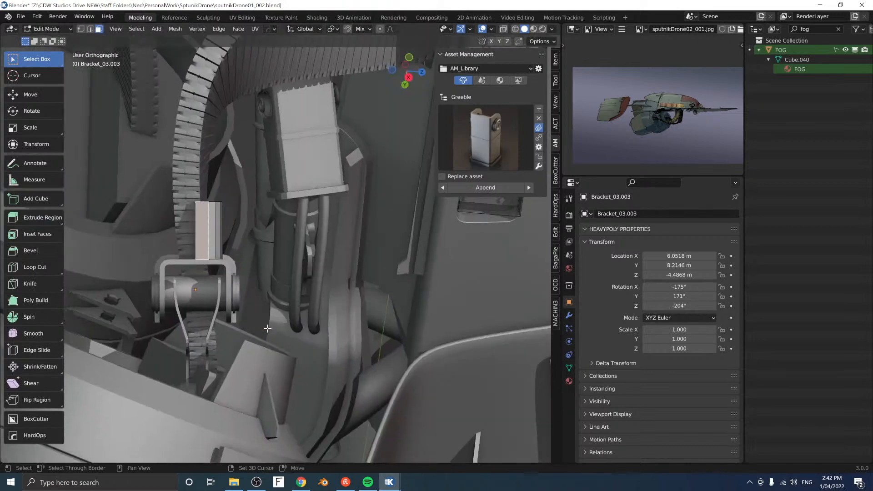
{"action": "middle_click_drag", "start_coordinate": [194, 226], "coordinate": [281, 242], "text": "shift"}
{"action": "scroll", "coordinate": [278, 244], "scroll_direction": "up", "scroll_amount": 2}
{"action": "key", "text": "Tab"}
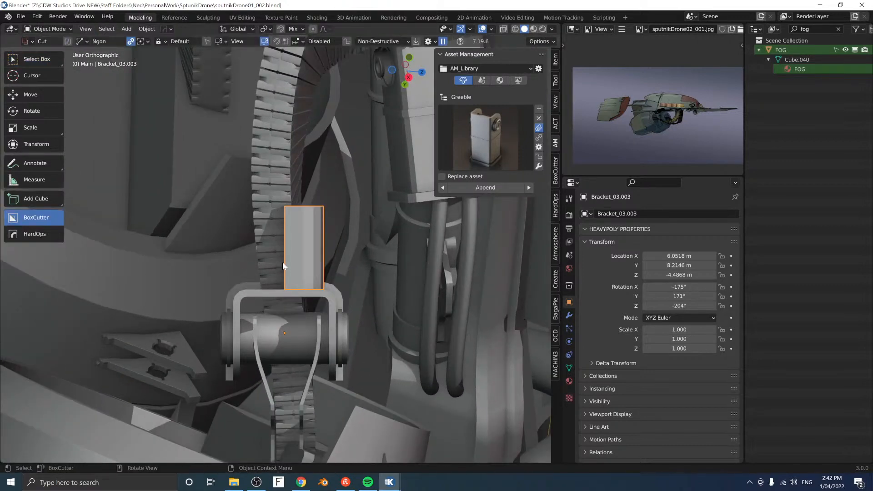
{"action": "left_click_drag", "start_coordinate": [296, 202], "coordinate": [301, 226]}
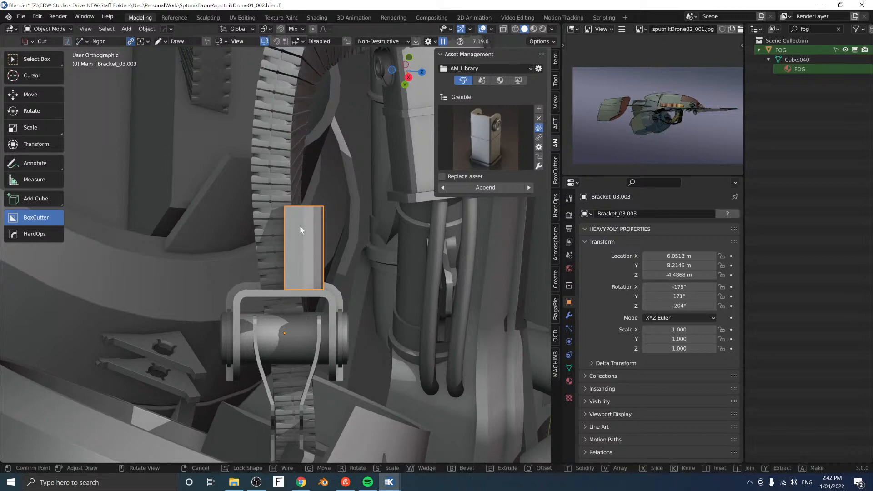
{"action": "mouse_move", "coordinate": [299, 264]}
{"action": "left_mouse_down"}
{"action": "mouse_move", "coordinate": [278, 279]}
{"action": "mouse_move", "coordinate": [252, 185]}
{"action": "left_mouse_up"}
{"action": "key", "text": "b"}
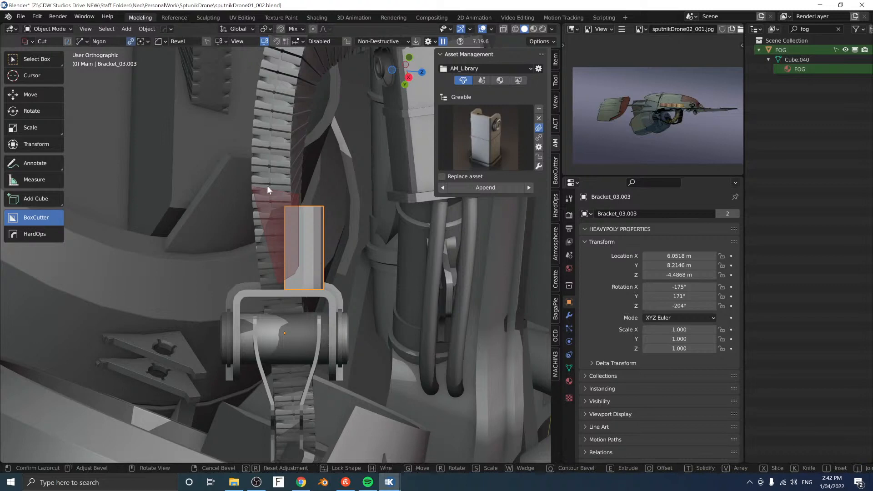
{"action": "left_click", "coordinate": [244, 180]}
{"action": "middle_click_drag", "start_coordinate": [209, 203], "coordinate": [269, 208]}
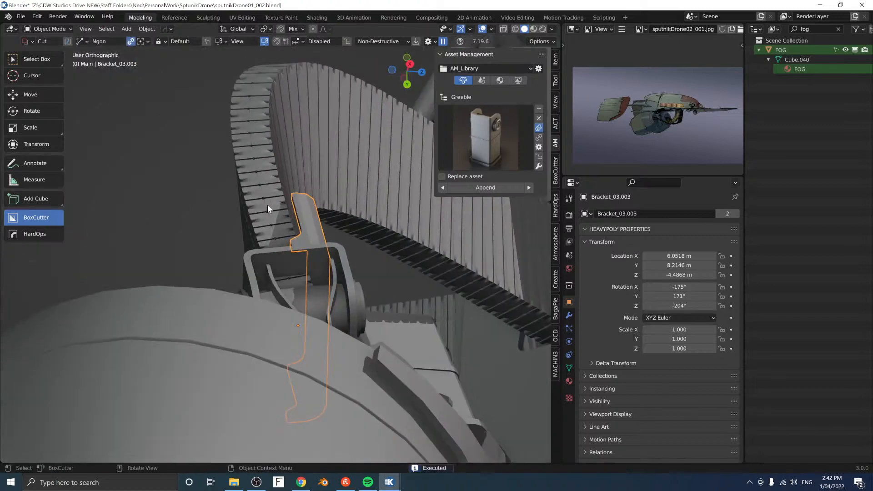
Step: Scale the hose cover along its local X axis to 0.849
{"action": "key", "text": "shift+KP_7"}
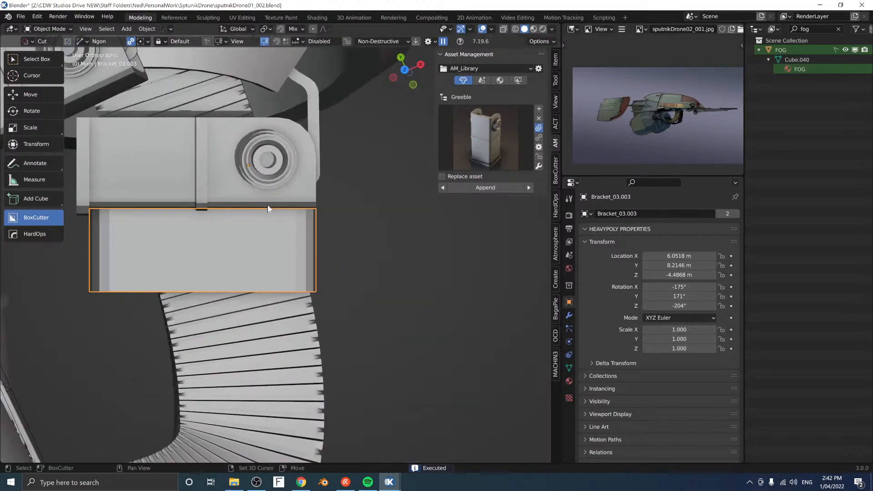
{"action": "middle_click_drag", "start_coordinate": [310, 205], "coordinate": [291, 193]}
{"action": "middle_click_drag", "start_coordinate": [319, 228], "coordinate": [249, 227]}
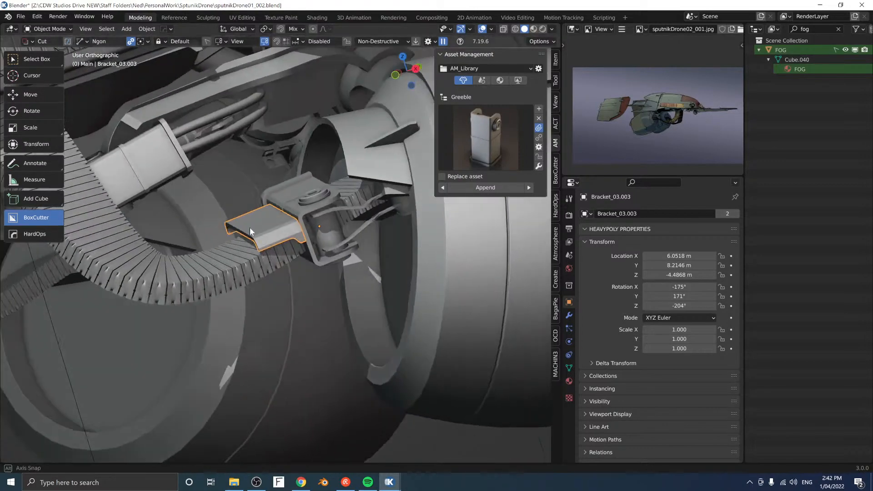
{"action": "middle_click_drag", "start_coordinate": [281, 307], "coordinate": [269, 250]}
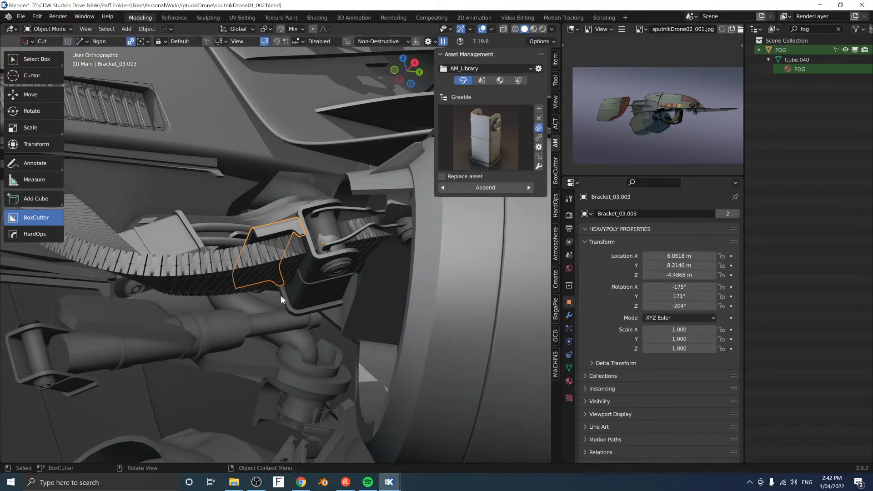
{"action": "middle_click_drag", "start_coordinate": [312, 285], "coordinate": [335, 271]}
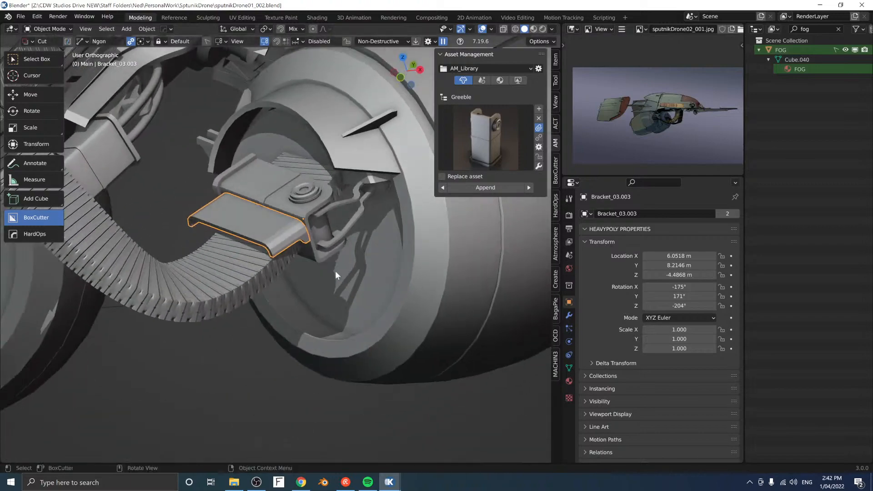
{"action": "key", "text": "g"}
{"action": "right_click", "coordinate": [344, 228]}
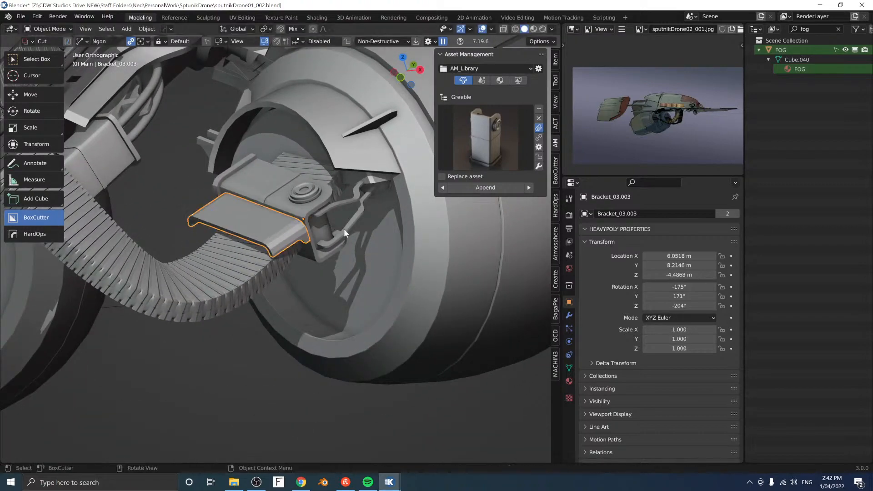
{"action": "key", "text": "s"}
{"action": "key", "text": "x"}
{"action": "middle_click_drag", "start_coordinate": [370, 241], "coordinate": [311, 226]}
{"action": "left_click", "coordinate": [375, 236]}
Step: Move the hose cover about 0.064 m along its local Y axis towards the bracket
{"action": "key", "text": "g"}
{"action": "key", "text": "z"}
{"action": "key", "text": "z"}
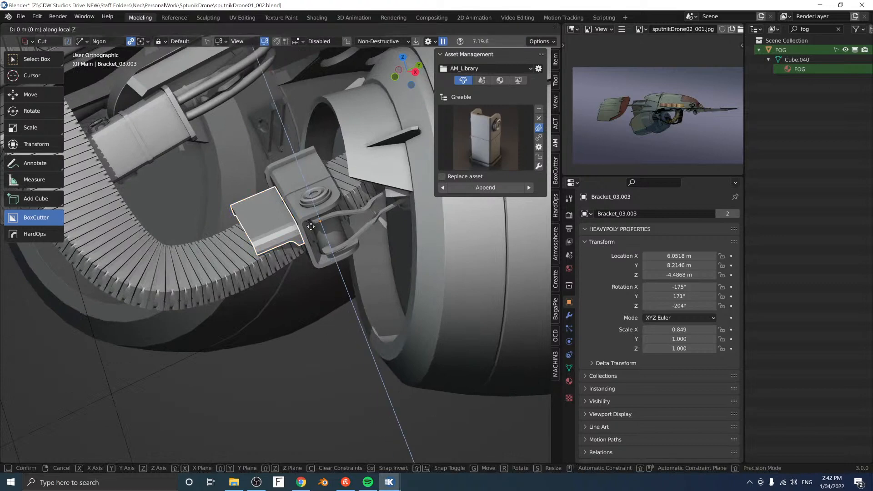
{"action": "key", "text": "y"}
{"action": "key", "text": "y"}
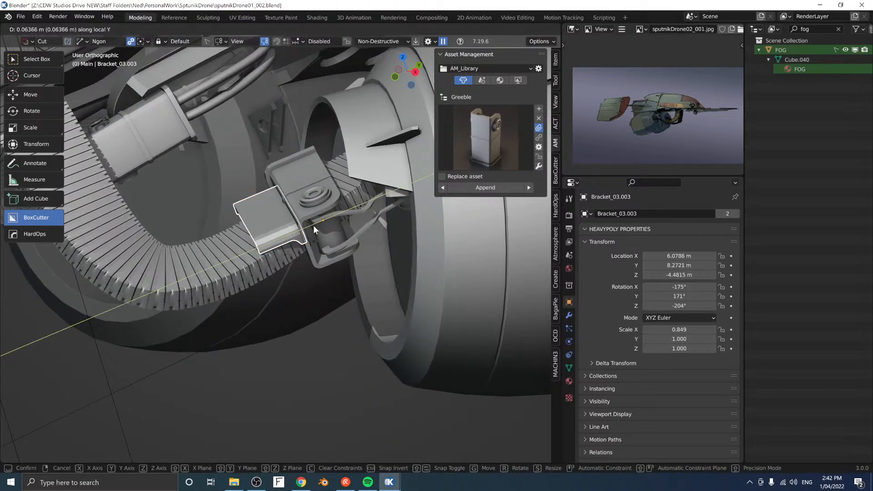
{"action": "left_click", "coordinate": [314, 226]}
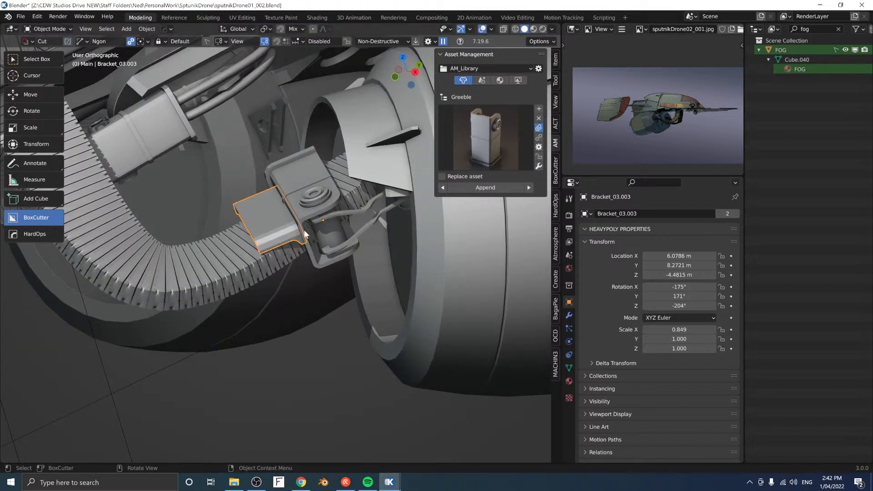
Step: Apply smooth shading to the hose cover and check how it sits on the hose and bracket
{"action": "middle_click_drag", "start_coordinate": [275, 204], "coordinate": [311, 221]}
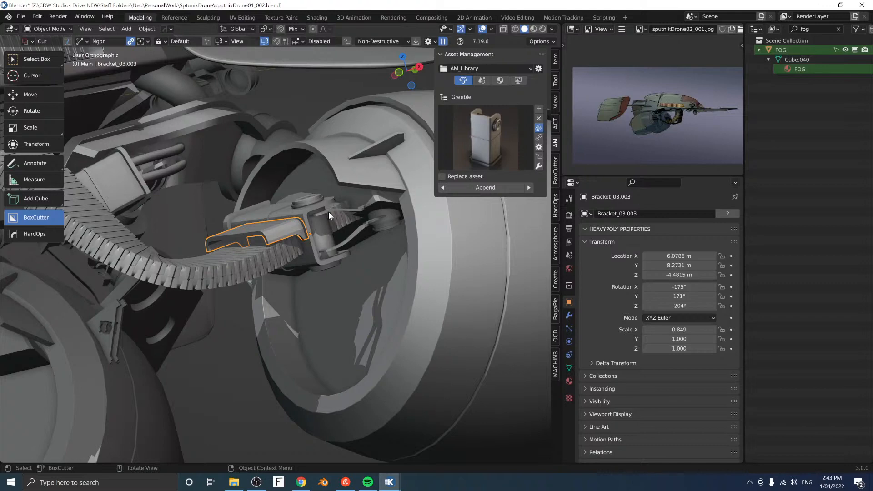
{"action": "mouse_move", "coordinate": [328, 212]}
{"action": "middle_mouse_down"}
{"action": "mouse_move", "coordinate": [375, 213]}
{"action": "mouse_move", "coordinate": [312, 204]}
{"action": "mouse_move", "coordinate": [269, 225]}
{"action": "middle_mouse_up"}
{"action": "key", "text": "z"}
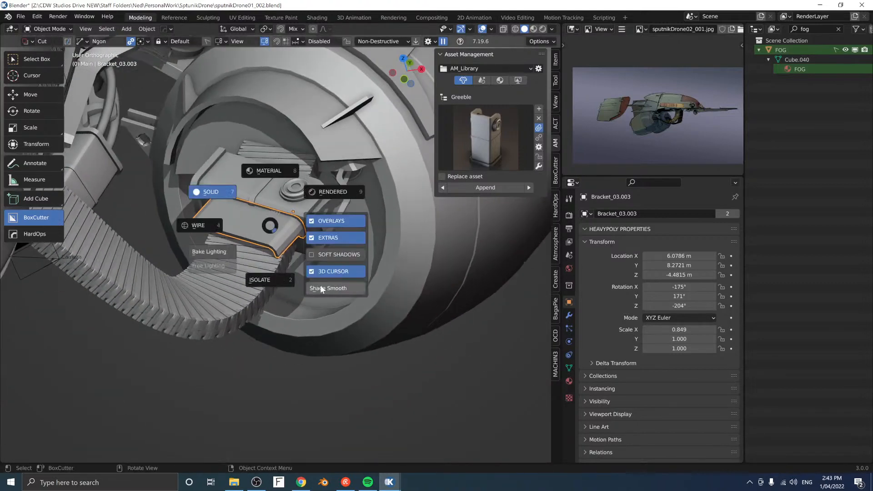
{"action": "left_click", "coordinate": [321, 288]}
{"action": "middle_click_drag", "start_coordinate": [325, 279], "coordinate": [316, 241]}
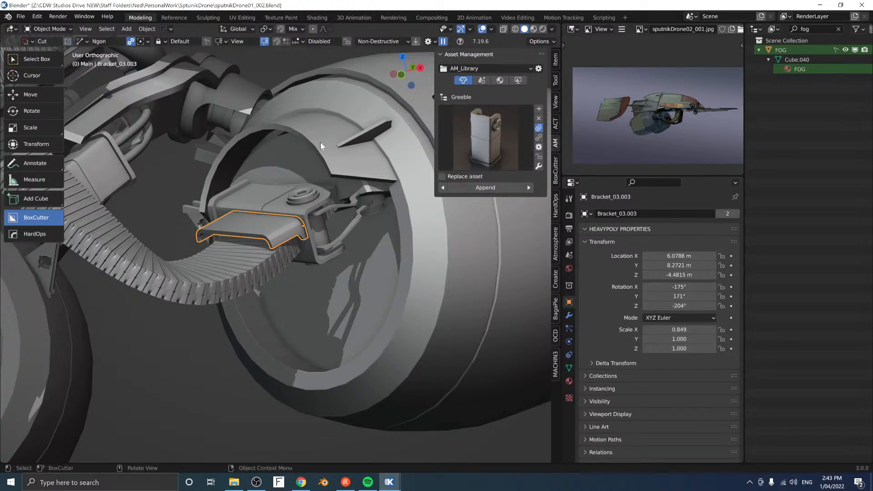
{"action": "scroll", "coordinate": [323, 159], "scroll_direction": "down", "scroll_amount": 4}
{"action": "middle_click_drag", "start_coordinate": [328, 174], "coordinate": [286, 174]}
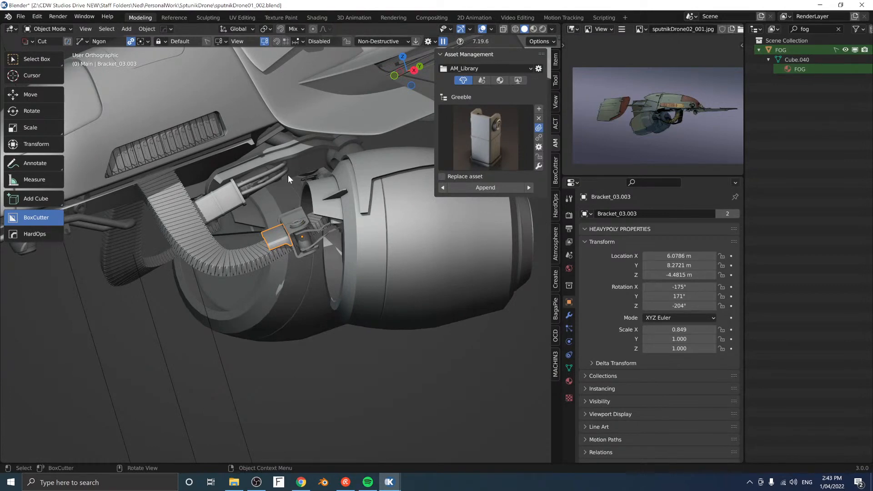
Step: Select the hose cover together with the armed bracket and move both origins to the pivot end of the bracket's arm
{"action": "middle_click_drag", "start_coordinate": [289, 177], "coordinate": [316, 183]}
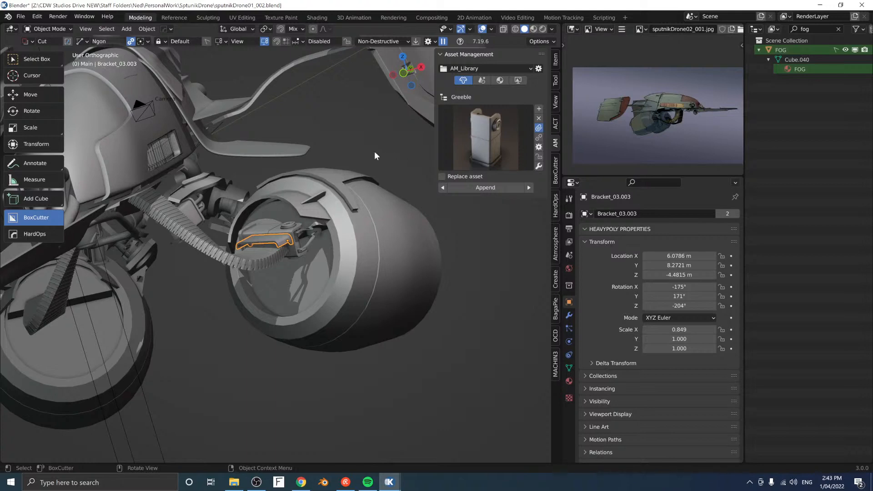
{"action": "middle_click_drag", "start_coordinate": [376, 150], "coordinate": [344, 249]}
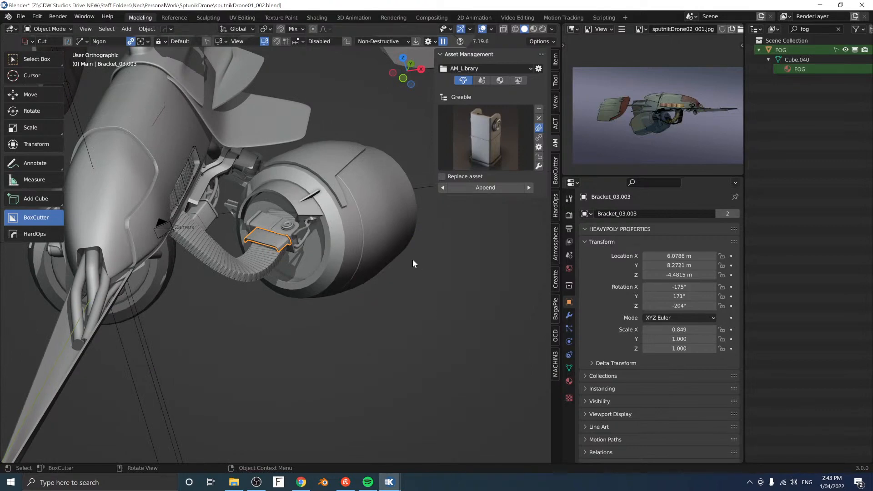
{"action": "middle_click_drag", "start_coordinate": [413, 259], "coordinate": [300, 218]}
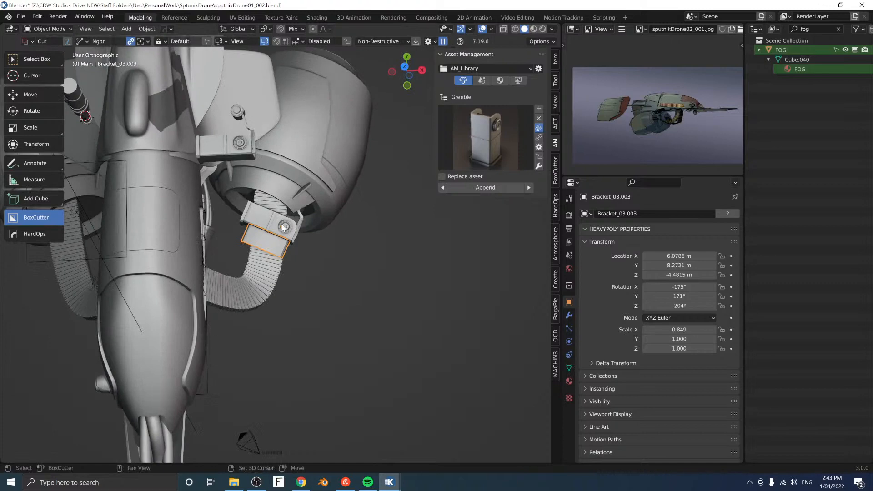
{"action": "left_click", "coordinate": [302, 223], "text": "shift"}
{"action": "middle_click_drag", "start_coordinate": [335, 241], "coordinate": [298, 188]}
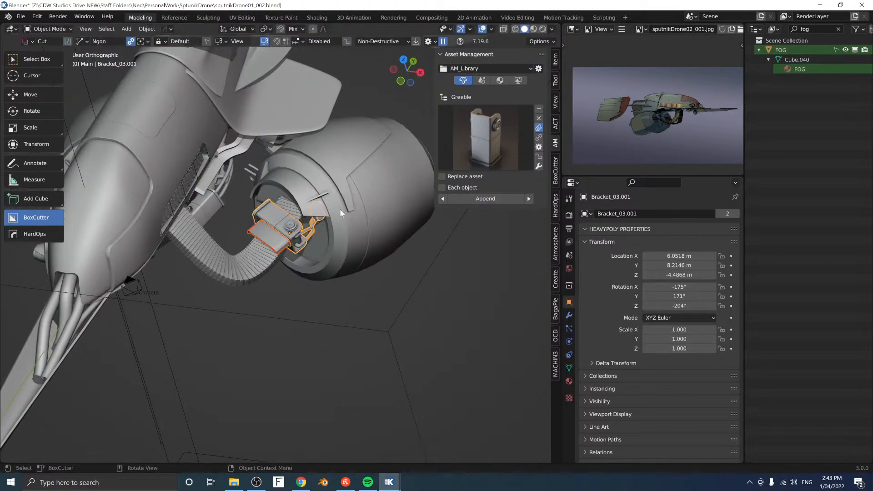
{"action": "middle_click_drag", "start_coordinate": [340, 209], "coordinate": [350, 257]}
{"action": "key", "text": "space"}
{"action": "left_click", "coordinate": [386, 240]}
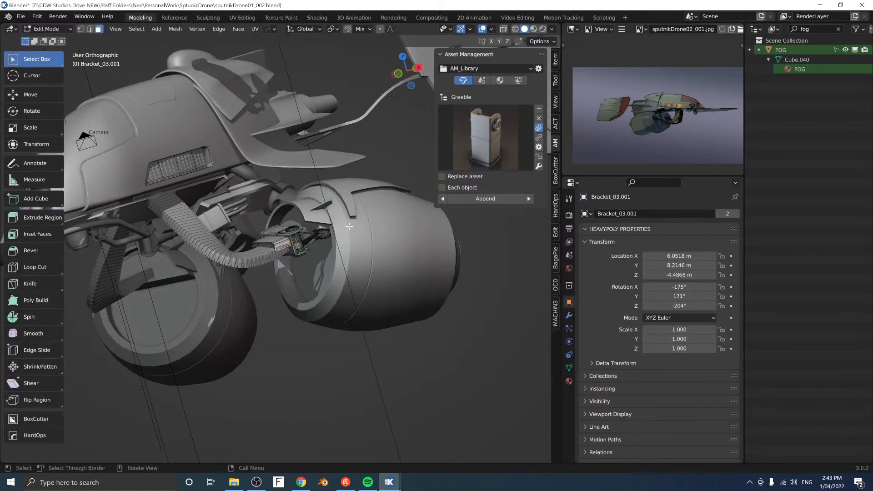
{"action": "scroll", "coordinate": [350, 223], "scroll_direction": "up", "scroll_amount": 4}
{"action": "key", "text": "l"}
{"action": "middle_click_drag", "start_coordinate": [375, 223], "coordinate": [292, 241]}
{"action": "key", "text": "Tab"}
Step: Rotate the bracket and hose cover slightly about their local Z axis around the arm's pivot and check the fit
{"action": "key", "text": "r"}
{"action": "key", "text": "z"}
{"action": "key", "text": "z"}
{"action": "left_click", "coordinate": [391, 223]}
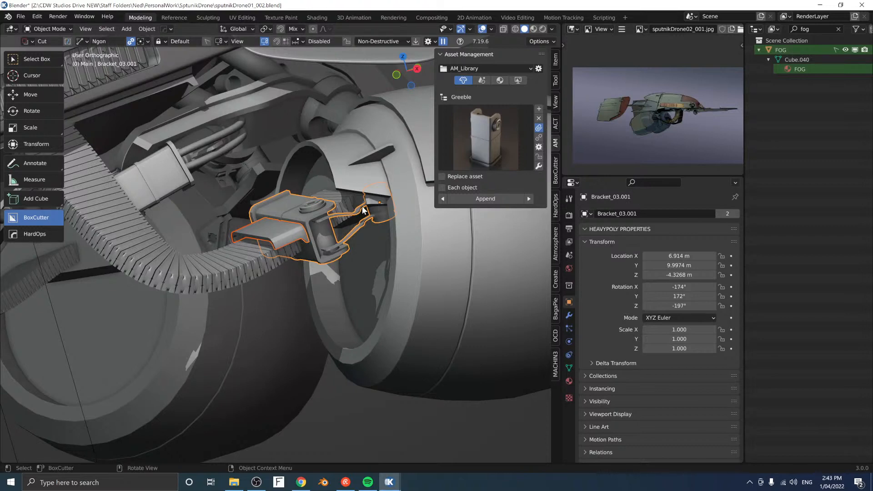
{"action": "scroll", "coordinate": [366, 168], "scroll_direction": "down", "scroll_amount": 1}
{"action": "middle_click_drag", "start_coordinate": [319, 161], "coordinate": [367, 173]}
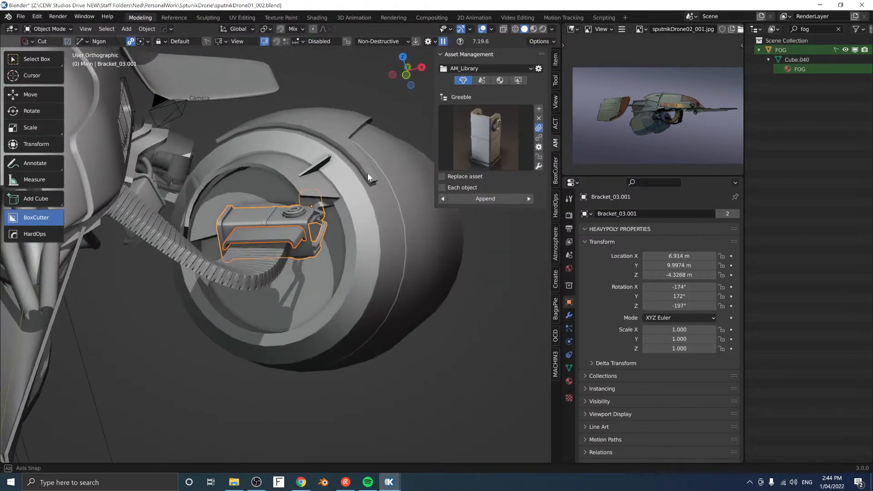
{"action": "scroll", "coordinate": [362, 192], "scroll_direction": "down", "scroll_amount": 1}
{"action": "scroll", "coordinate": [363, 195], "scroll_direction": "down", "scroll_amount": 1}
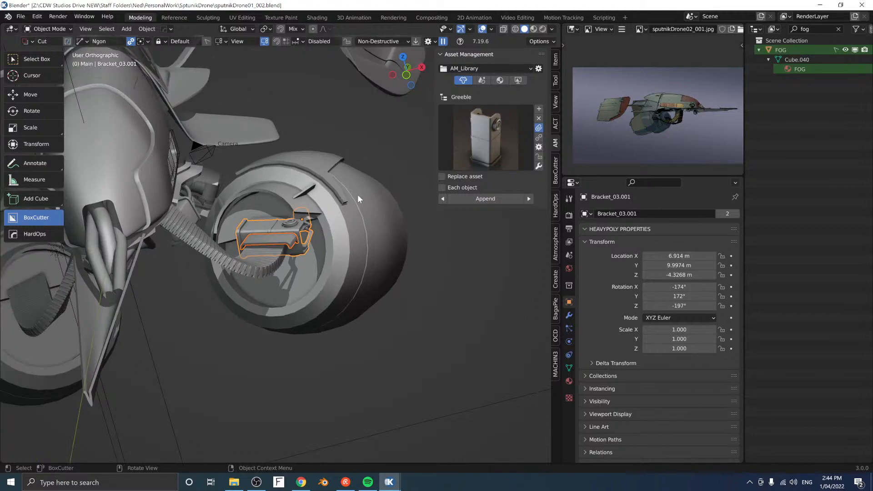
{"action": "middle_click_drag", "start_coordinate": [352, 209], "coordinate": [415, 231]}
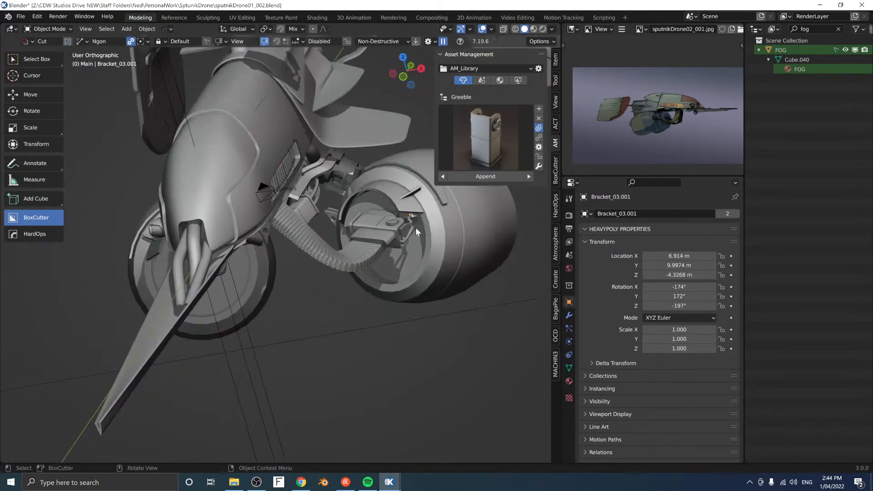
Step: Mirror the hose cover across X to the opposite engine, and repeat the mirroring for the armed bracket
{"action": "left_click", "coordinate": [393, 233]}
{"action": "key", "text": "shift+x"}
{"action": "left_click", "coordinate": [443, 222]}
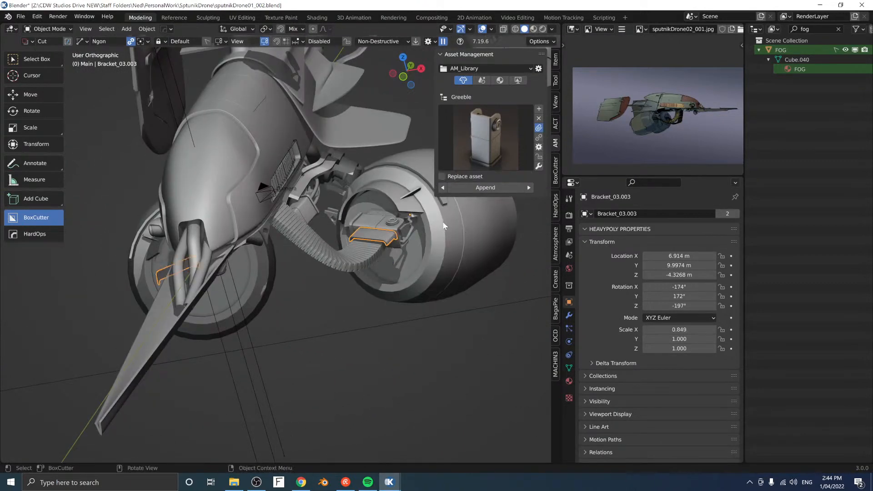
{"action": "left_click", "coordinate": [394, 232]}
{"action": "key", "text": "shift+r"}
{"action": "scroll", "coordinate": [293, 298], "scroll_direction": "down", "scroll_amount": 2}
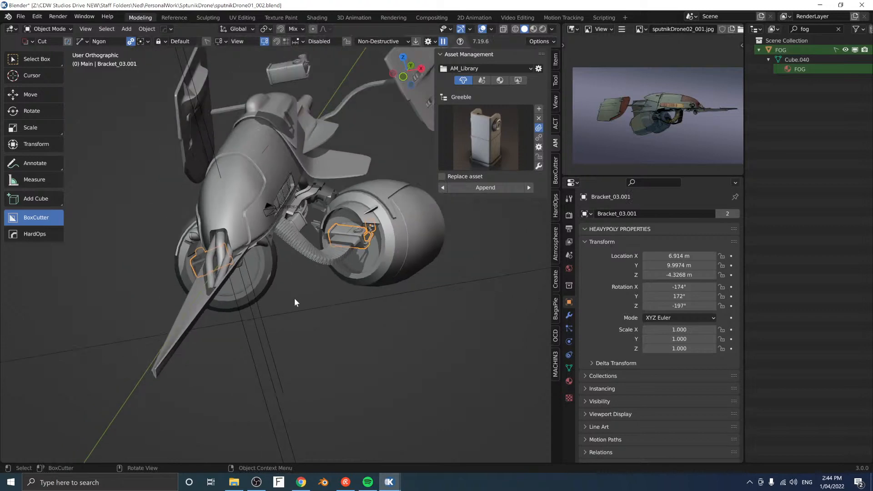
{"action": "left_click", "coordinate": [291, 297]}
Step: Inset the engine's recessed front face by about 0.163 m and sink it inward about 1.03 m with Shrink/Fatten
{"action": "middle_click_drag", "start_coordinate": [255, 287], "coordinate": [337, 281]}
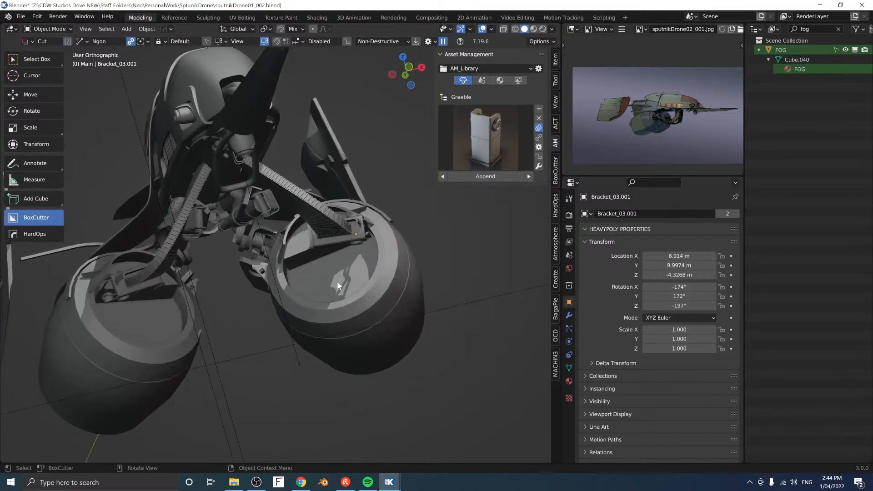
{"action": "left_click", "coordinate": [334, 291]}
{"action": "key", "text": "Tab"}
{"action": "key", "text": "i"}
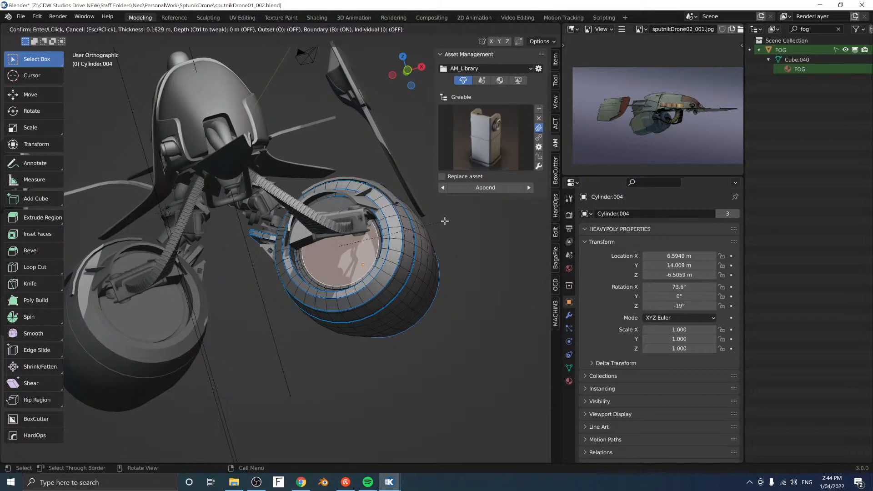
{"action": "left_click", "coordinate": [445, 221]}
{"action": "middle_click_drag", "start_coordinate": [410, 237], "coordinate": [405, 248]}
{"action": "key", "text": "alt+s"}
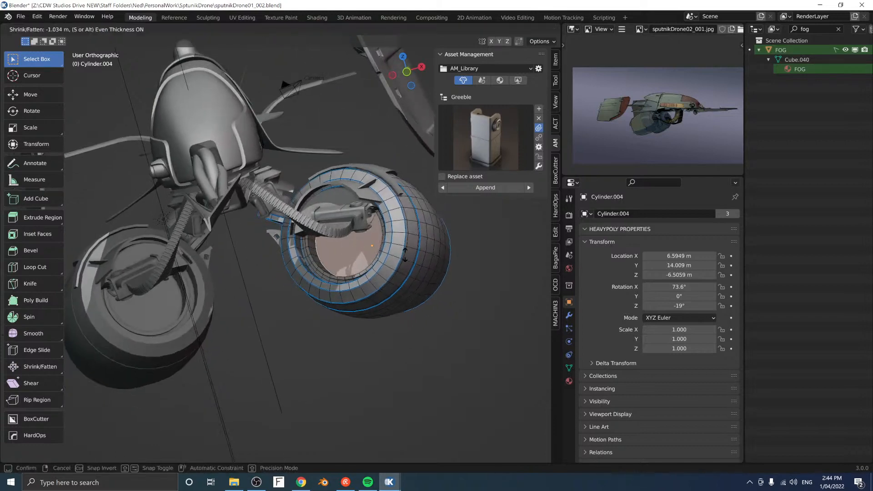
{"action": "left_click", "coordinate": [405, 256]}
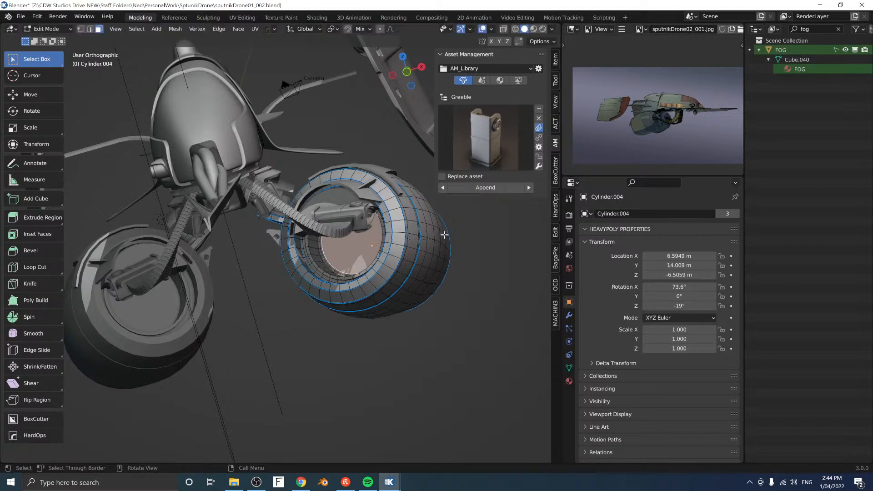
Step: Raise the centre face of the engine recess outward about 1.76 m into a hub and scale the face down
{"action": "key", "text": "alt+s"}
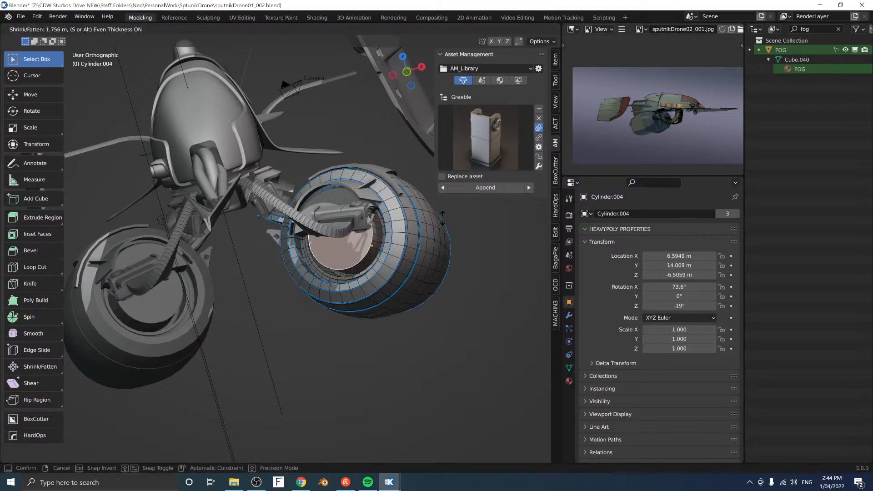
{"action": "left_click", "coordinate": [442, 218]}
{"action": "key", "text": "s"}
{"action": "left_click", "coordinate": [430, 231]}
Step: Inset the end face of the raised hub and finish editing the engine mesh
{"action": "key", "text": "i"}
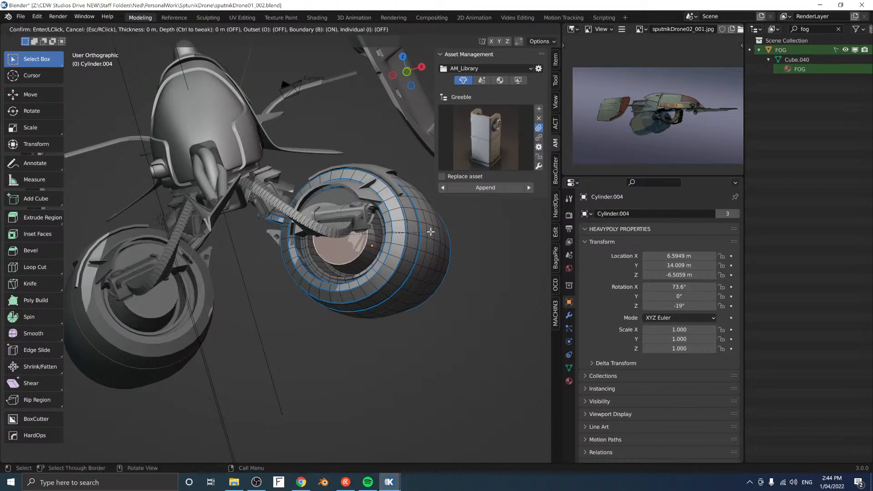
{"action": "left_click", "coordinate": [449, 239]}
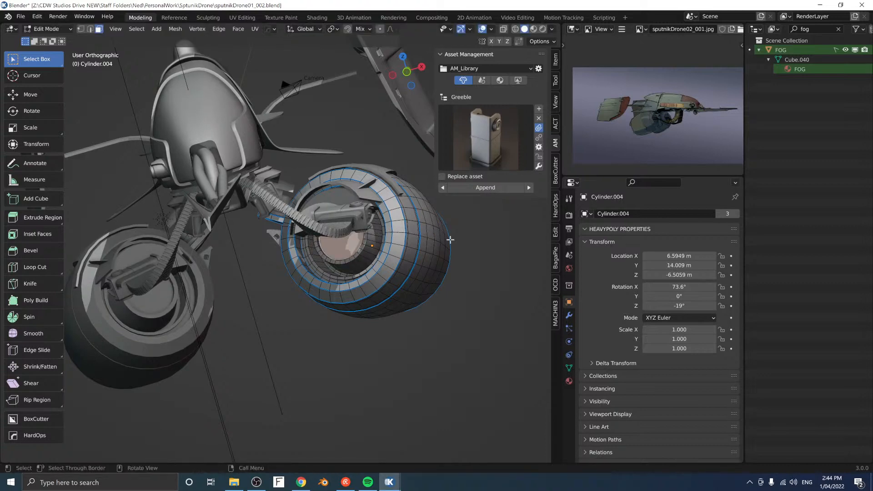
{"action": "left_click", "coordinate": [473, 245]}
{"action": "key", "text": "Tab"}
Step: Examine the whole drone from front, sides and close up to judge the engines, brackets and body details
{"action": "middle_click_drag", "start_coordinate": [466, 268], "coordinate": [371, 250]}
{"action": "scroll", "coordinate": [299, 243], "scroll_direction": "down", "scroll_amount": 5}
{"action": "left_click", "coordinate": [362, 268]}
{"action": "scroll", "coordinate": [354, 255], "scroll_direction": "up", "scroll_amount": 3}
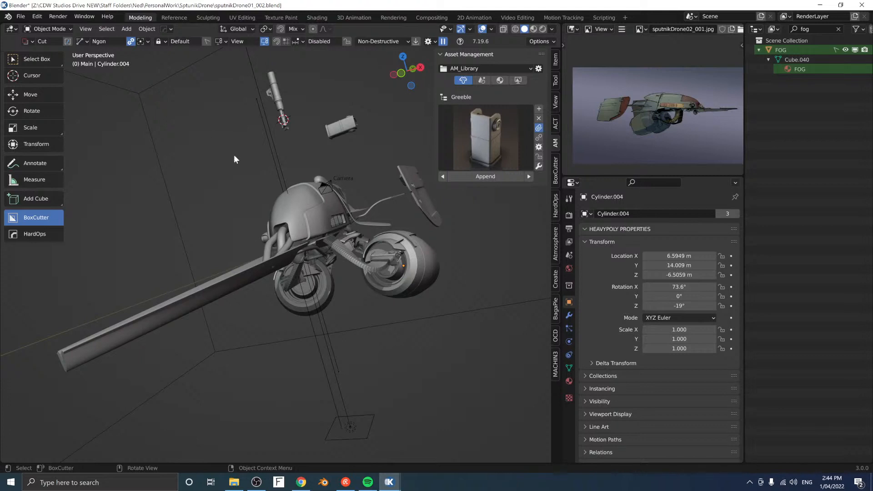
{"action": "middle_click_drag", "start_coordinate": [291, 162], "coordinate": [323, 197]}
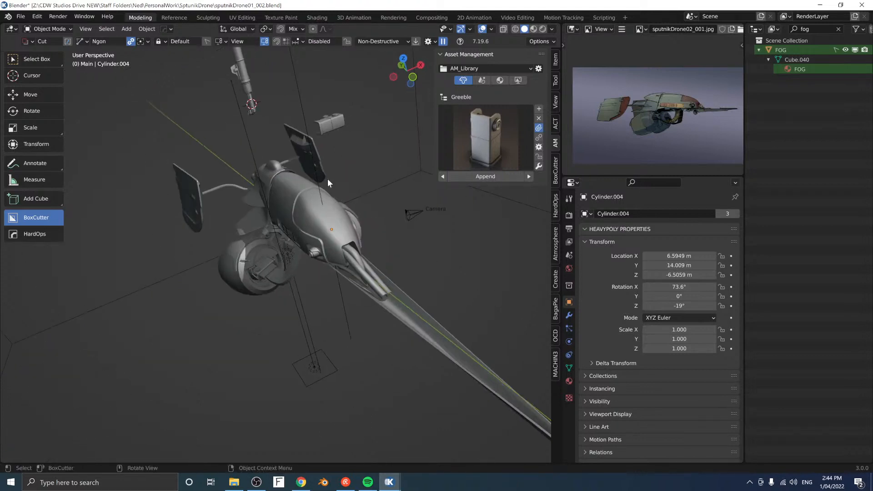
{"action": "middle_click_drag", "start_coordinate": [335, 152], "coordinate": [321, 164]}
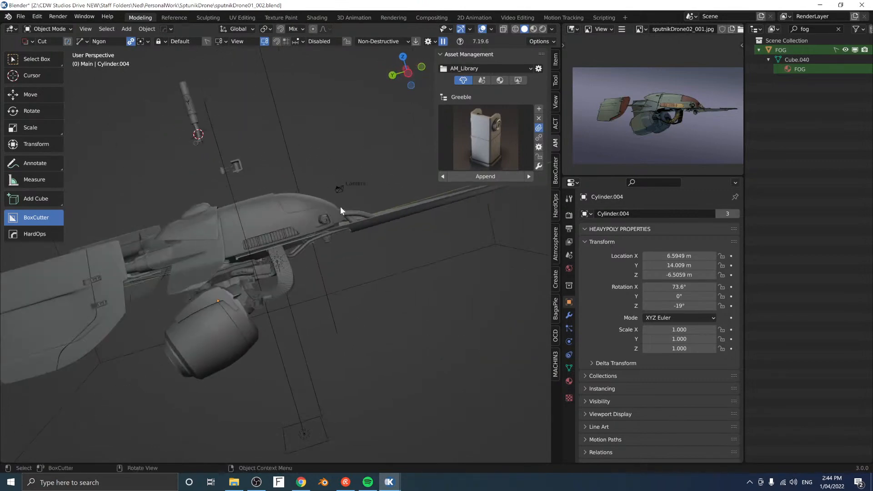
{"action": "middle_click_drag", "start_coordinate": [288, 218], "coordinate": [234, 238]}
{"action": "scroll", "coordinate": [347, 233], "scroll_direction": "up", "scroll_amount": 4}
{"action": "scroll", "coordinate": [328, 205], "scroll_direction": "down", "scroll_amount": 4}
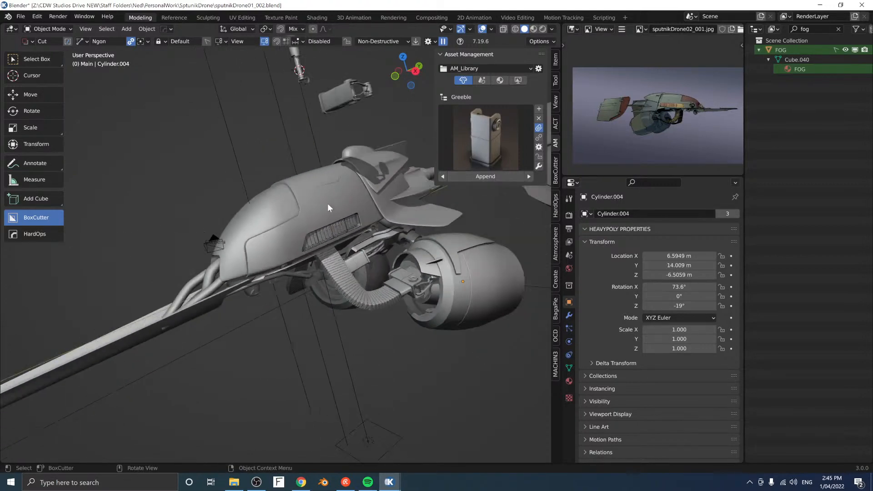
{"action": "middle_click_drag", "start_coordinate": [316, 203], "coordinate": [421, 193]}
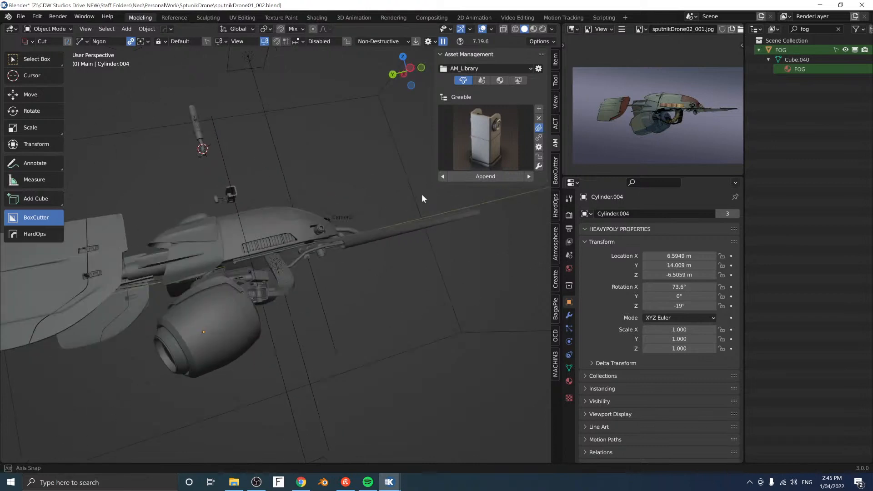
{"action": "middle_click_drag", "start_coordinate": [306, 244], "coordinate": [195, 260]}
{"action": "middle_click_drag", "start_coordinate": [289, 258], "coordinate": [434, 204]}
{"action": "scroll", "coordinate": [255, 240], "scroll_direction": "up", "scroll_amount": 2}
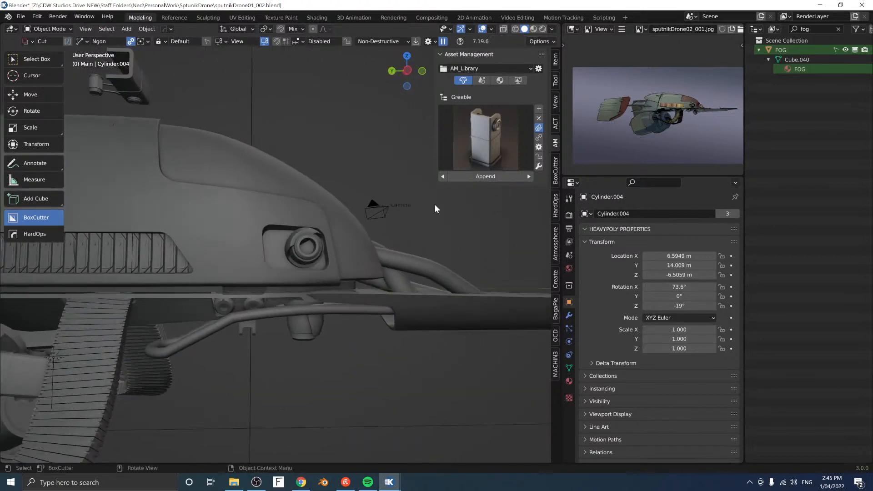
{"action": "middle_click_drag", "start_coordinate": [336, 197], "coordinate": [268, 210]}
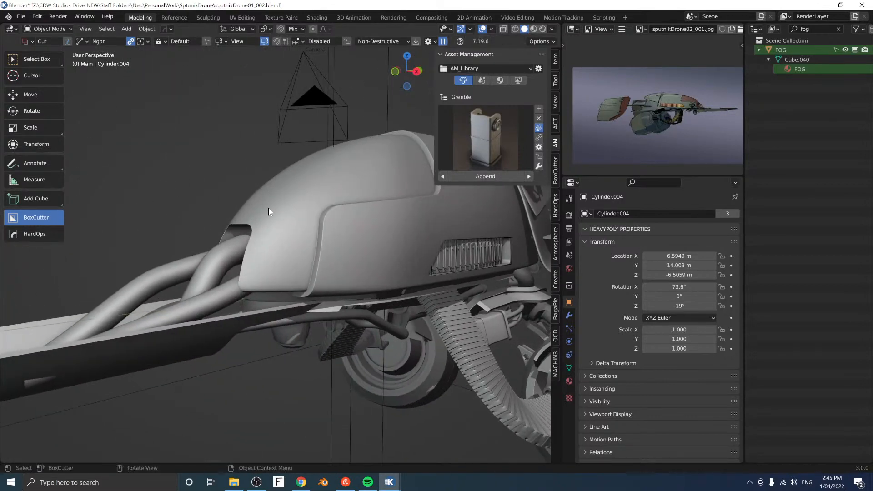
Step: Move the small bracket under the drone's nose up about 0.1 m along Z
{"action": "middle_click_drag", "start_coordinate": [310, 172], "coordinate": [327, 255]}
{"action": "left_click", "coordinate": [331, 305]}
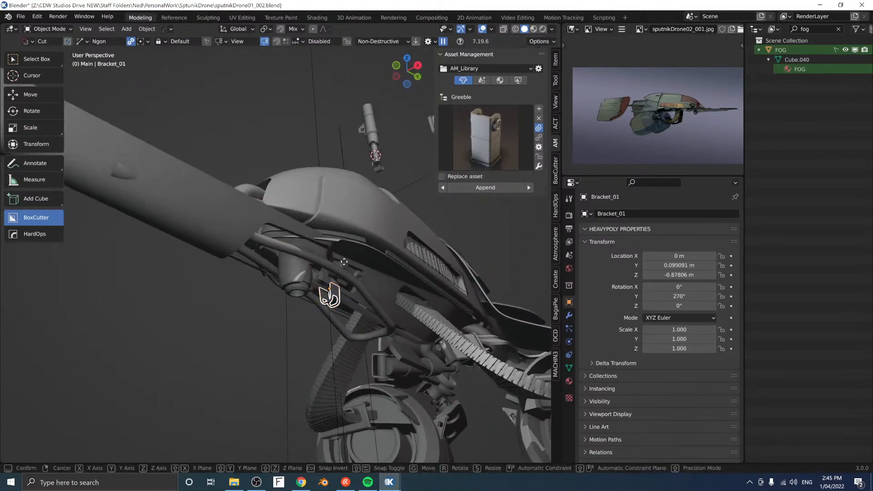
{"action": "left_click", "coordinate": [262, 136]}
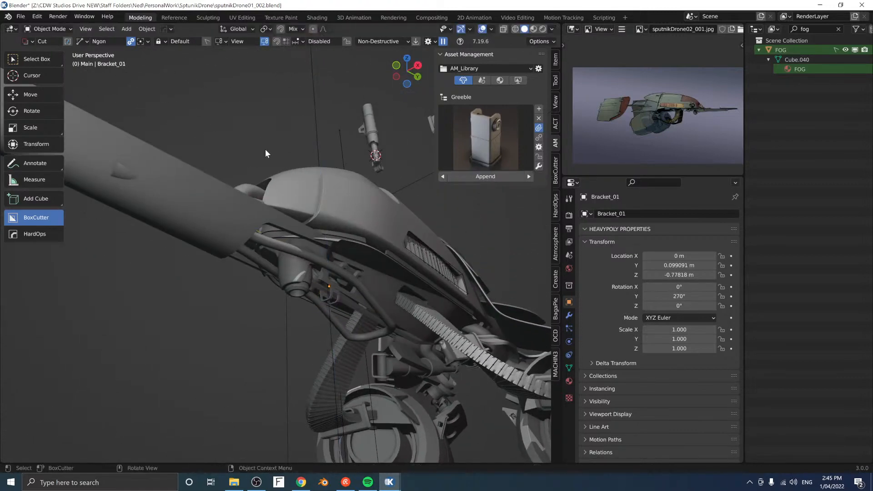
Step: From the bottom view, separate a vertex of the piston bracket into its own object and place it beside the hose's inner end
{"action": "middle_click_drag", "start_coordinate": [323, 111], "coordinate": [331, 238]}
{"action": "middle_click_drag", "start_coordinate": [399, 236], "coordinate": [271, 280]}
{"action": "middle_click_drag", "start_coordinate": [282, 332], "coordinate": [299, 254]}
{"action": "middle_click_drag", "start_coordinate": [322, 345], "coordinate": [332, 215], "text": "shift"}
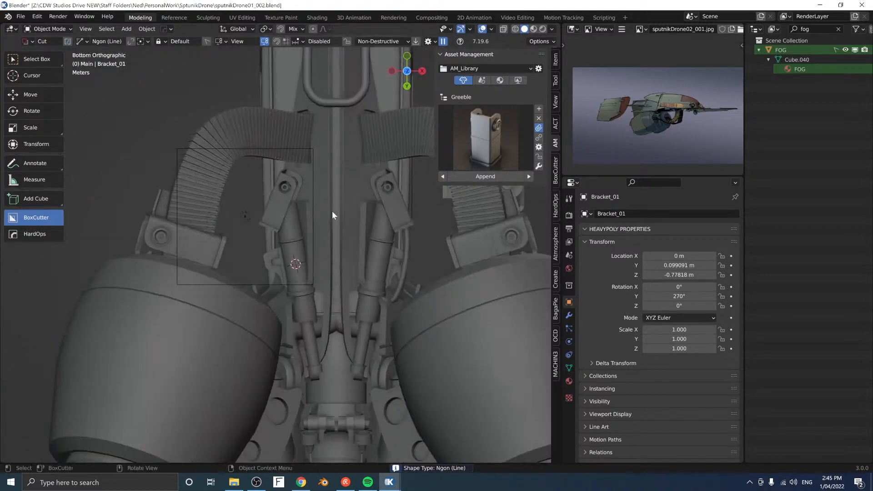
{"action": "left_click", "coordinate": [289, 221]}
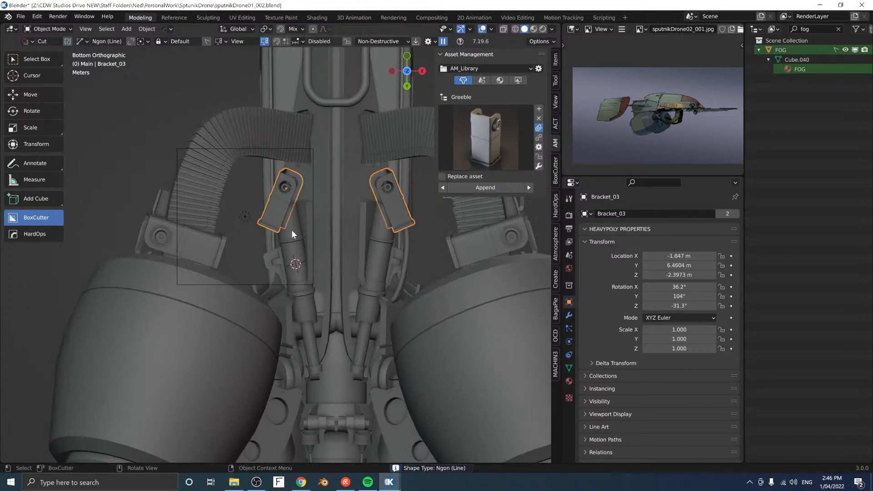
{"action": "key", "text": "Tab"}
{"action": "key", "text": "g"}
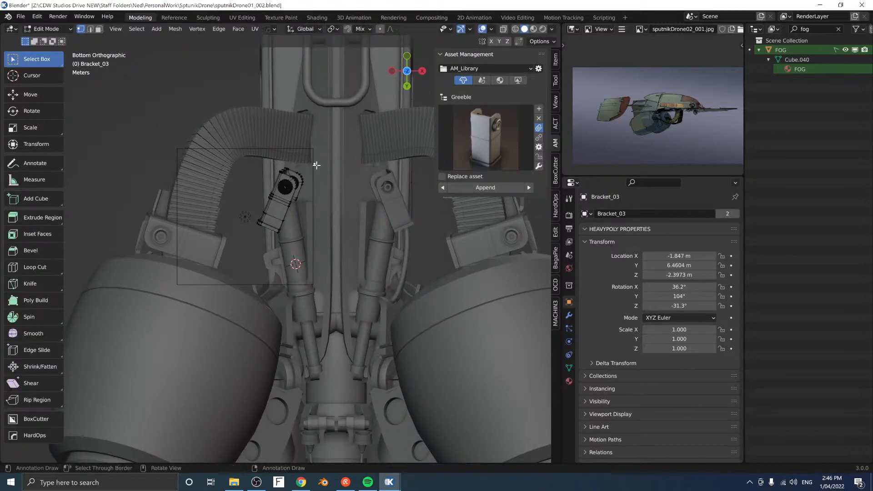
{"action": "key", "text": "p"}
{"action": "key", "text": "g"}
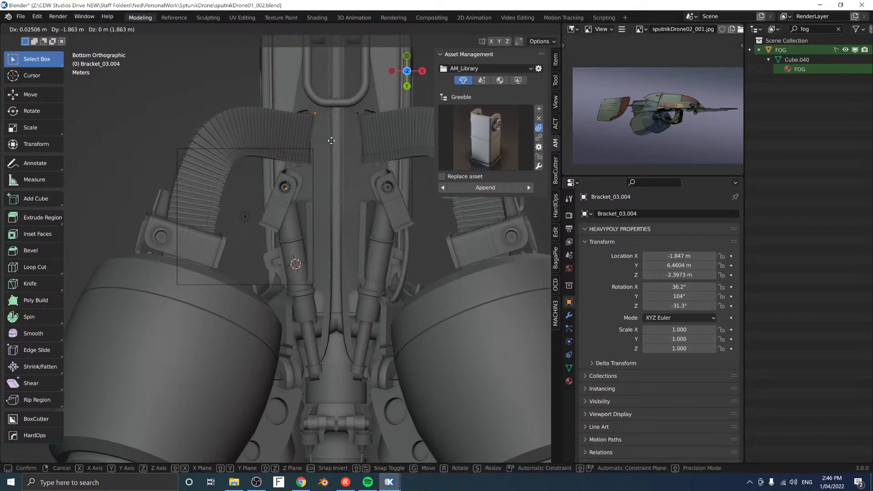
{"action": "left_click", "coordinate": [319, 145]}
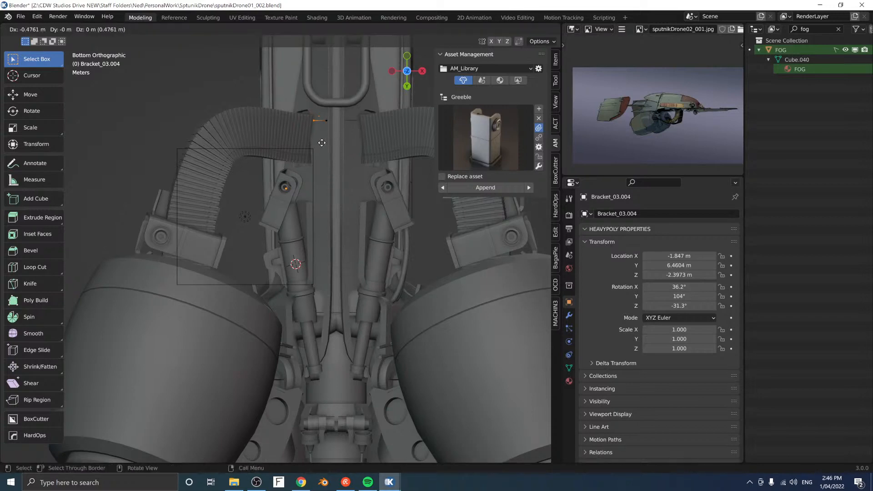
Step: Extrude the vertex outward, diagonally down past the piston bracket, and straight along Y to start a cable path
{"action": "left_click", "coordinate": [316, 144]}
{"action": "key", "text": "e"}
{"action": "left_click", "coordinate": [284, 227]}
{"action": "key", "text": "e"}
{"action": "key", "text": "y"}
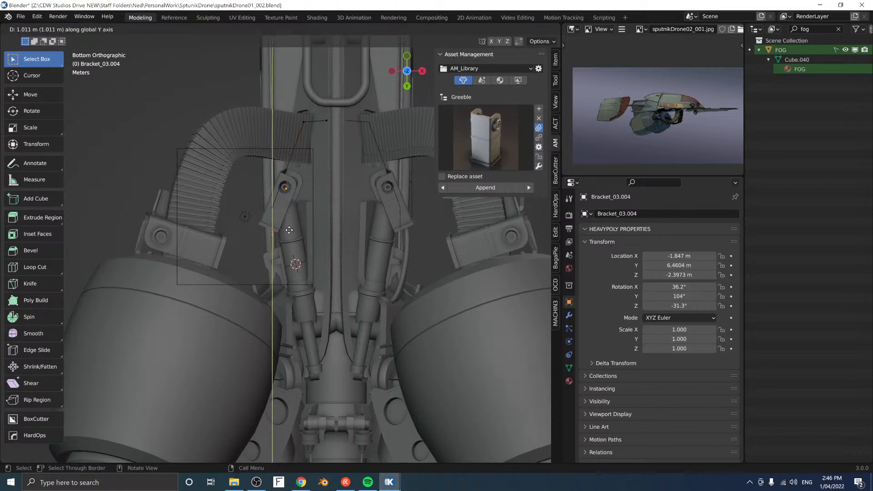
{"action": "left_click", "coordinate": [306, 256]}
Step: Extrude the path diagonally down along the piston and extend its lower end about 1 m and upper end about 0.36 m along X
{"action": "key", "text": "e"}
{"action": "left_click", "coordinate": [331, 346]}
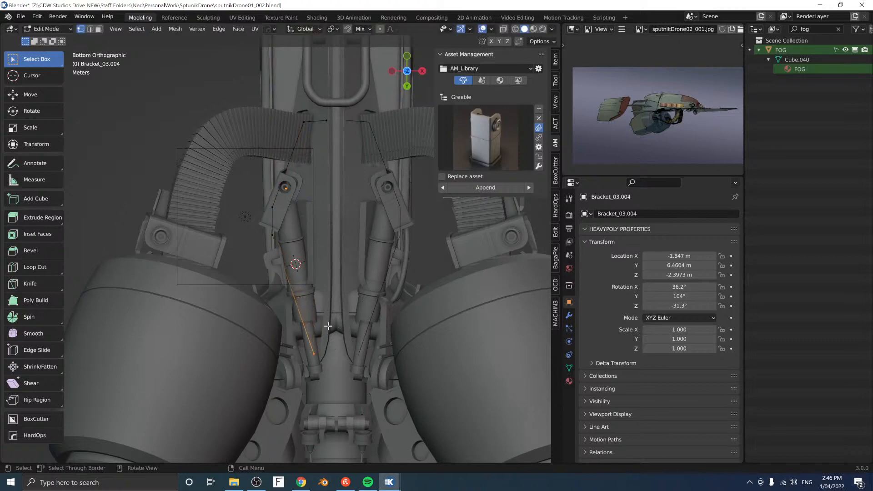
{"action": "key", "text": "e"}
{"action": "key", "text": "x"}
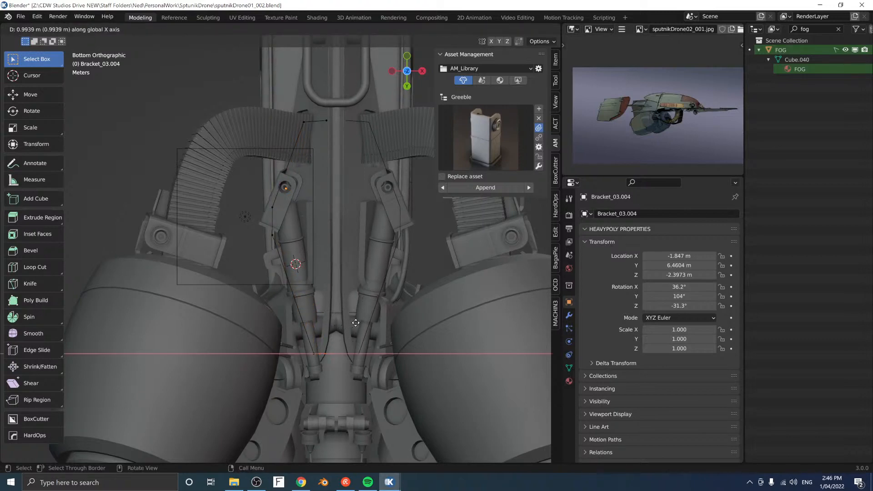
{"action": "left_click", "coordinate": [358, 321]}
{"action": "key", "text": "e"}
{"action": "key", "text": "x"}
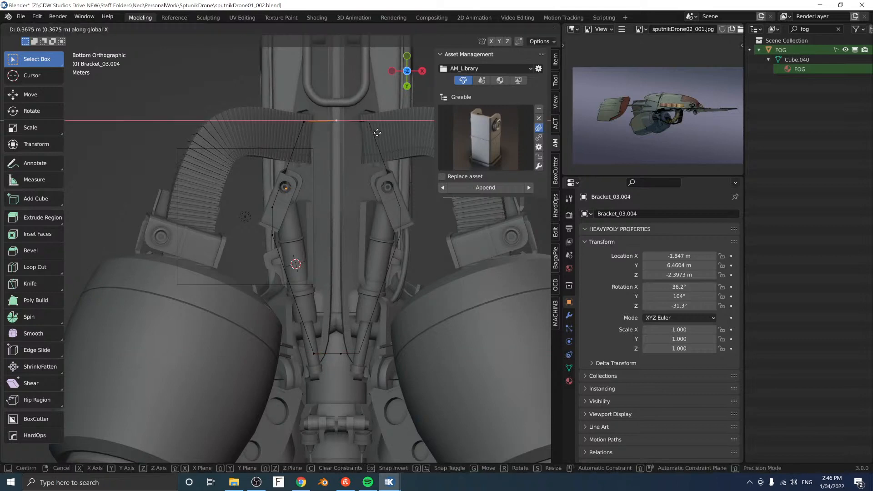
{"action": "left_click", "coordinate": [373, 130]}
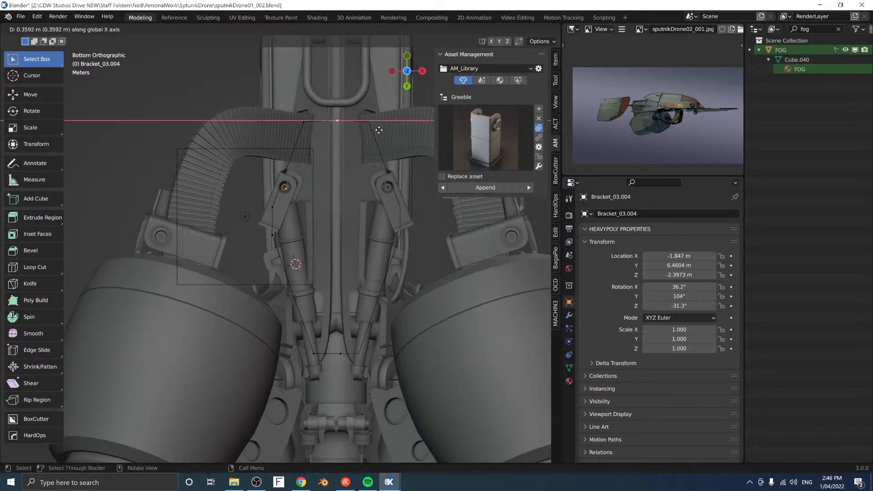
{"action": "left_click", "coordinate": [379, 130]}
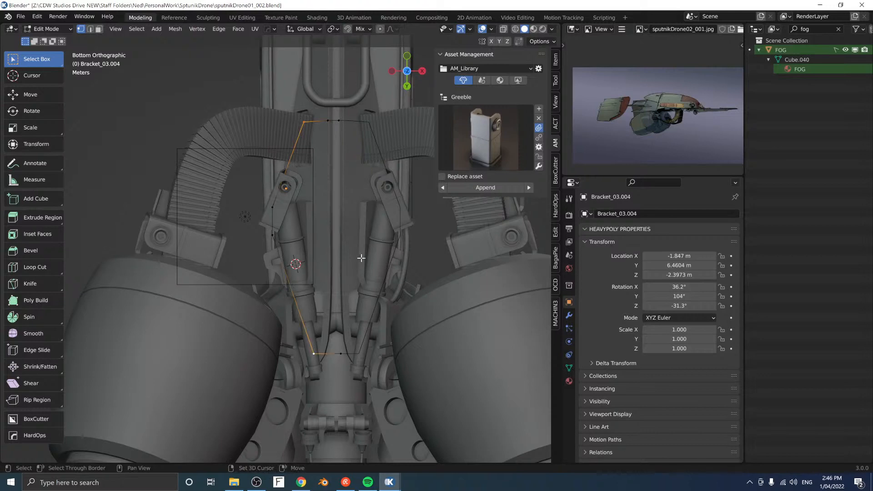
Step: Fill the outline beneath the piston with a face to form a flat plate
{"action": "key", "text": "ctrl+b"}
{"action": "key", "text": "Escape"}
{"action": "middle_click_drag", "start_coordinate": [330, 162], "coordinate": [321, 142]}
{"action": "key", "text": "f"}
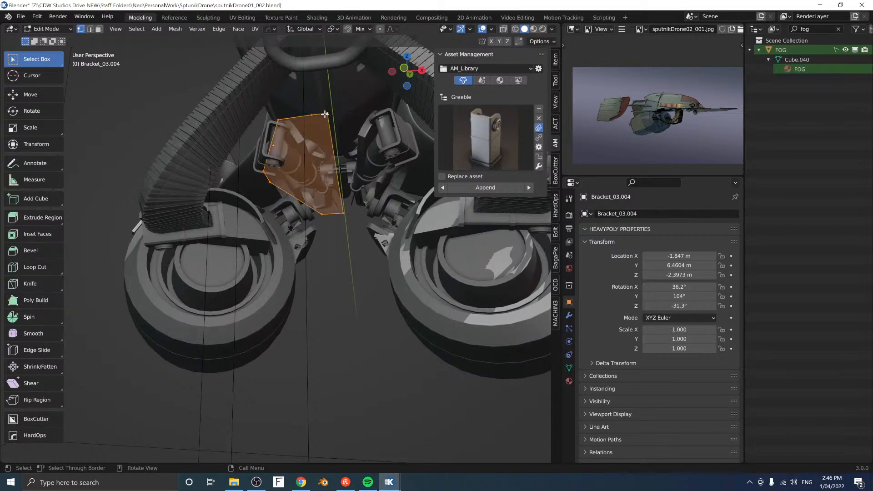
Step: Adjust the plate's inner edge along X beside the drone's centre line
{"action": "key", "text": "shift+x"}
{"action": "left_click", "coordinate": [375, 159]}
{"action": "left_click", "coordinate": [330, 115]}
{"action": "key", "text": "g"}
{"action": "key", "text": "x"}
{"action": "left_click", "coordinate": [332, 222]}
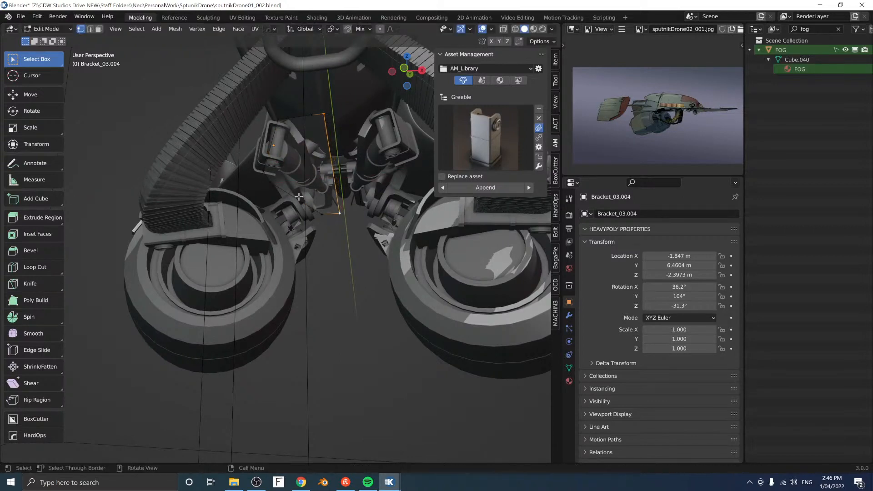
Step: Try to slant the plate by raising its outer vertices along Z
{"action": "key", "text": "shift+v"}
{"action": "left_click", "coordinate": [346, 215]}
{"action": "left_click", "coordinate": [307, 112], "text": "shift"}
{"action": "left_click_drag", "start_coordinate": [242, 101], "coordinate": [311, 222]}
{"action": "key", "text": "g"}
{"action": "key", "text": "z"}
{"action": "left_click", "coordinate": [310, 186]}
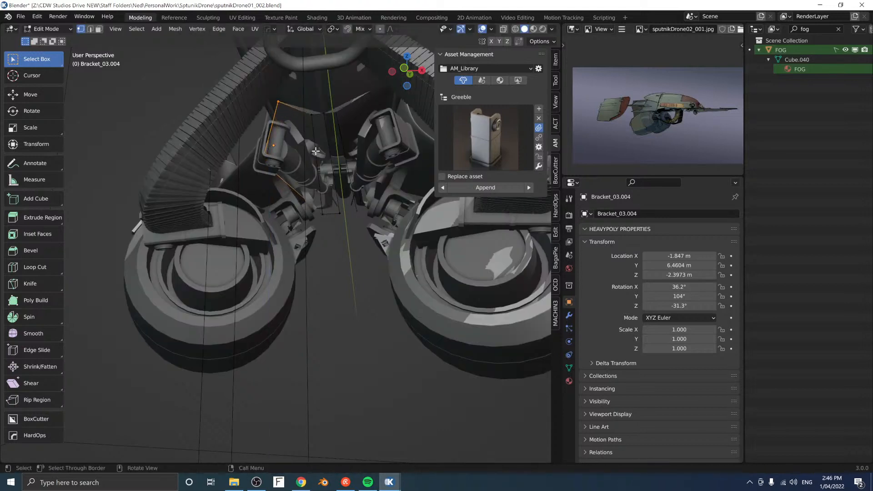
Step: Undo the recent edits to the plate, including the raised outer vertices
{"action": "middle_click_drag", "start_coordinate": [315, 126], "coordinate": [340, 162]}
{"action": "key", "text": "l"}
{"action": "left_click", "coordinate": [340, 162]}
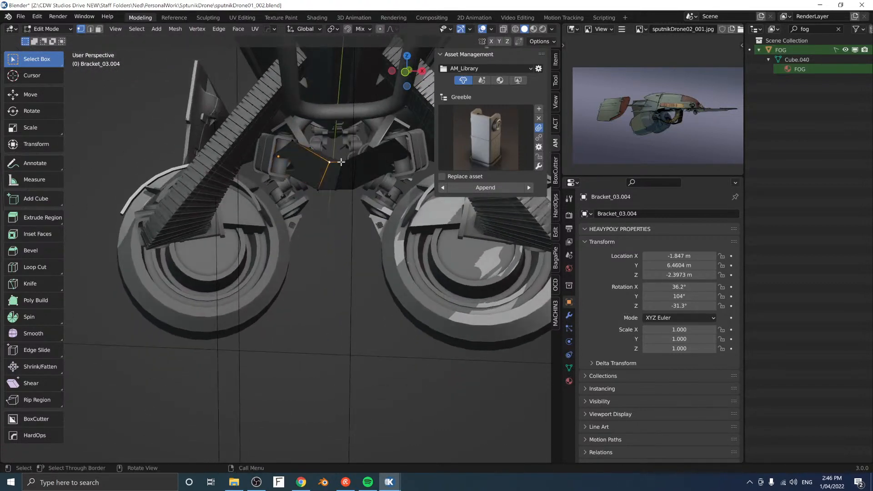
{"action": "key", "text": "space"}
{"action": "key", "text": "ctrl+z"}
{"action": "key", "text": "ctrl+z"}
{"action": "key", "text": "ctrl+z"}
{"action": "key", "text": "ctrl+z"}
{"action": "key", "text": "ctrl+z"}
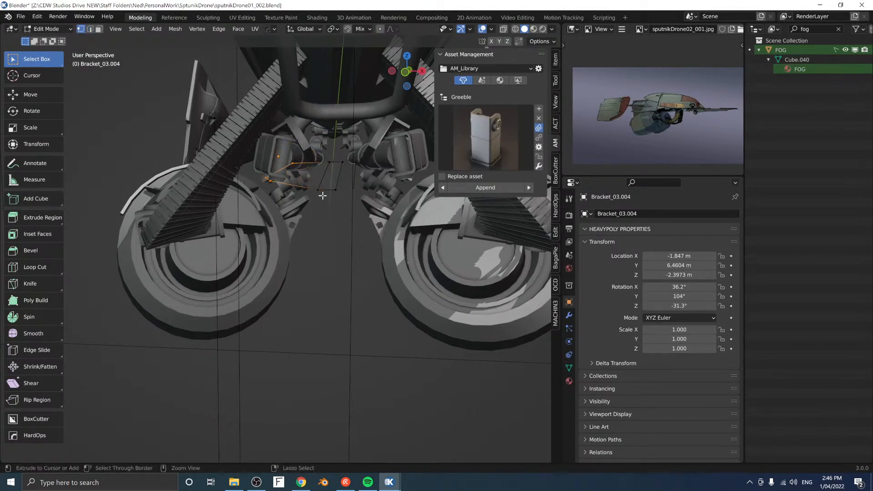
Step: Raise the plate's outer vertices along Z so that it slants up from the central strip toward the piston bracket
{"action": "middle_click_drag", "start_coordinate": [307, 198], "coordinate": [301, 223]}
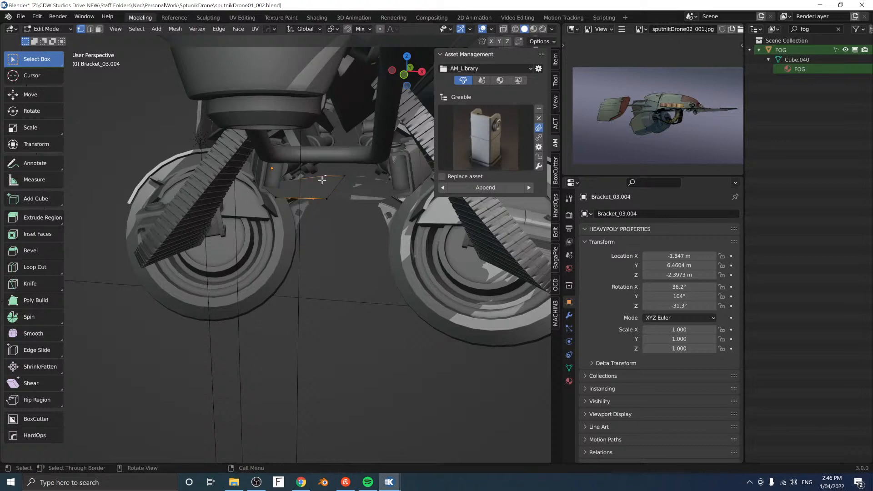
{"action": "scroll", "coordinate": [322, 180], "scroll_direction": "up", "scroll_amount": 5}
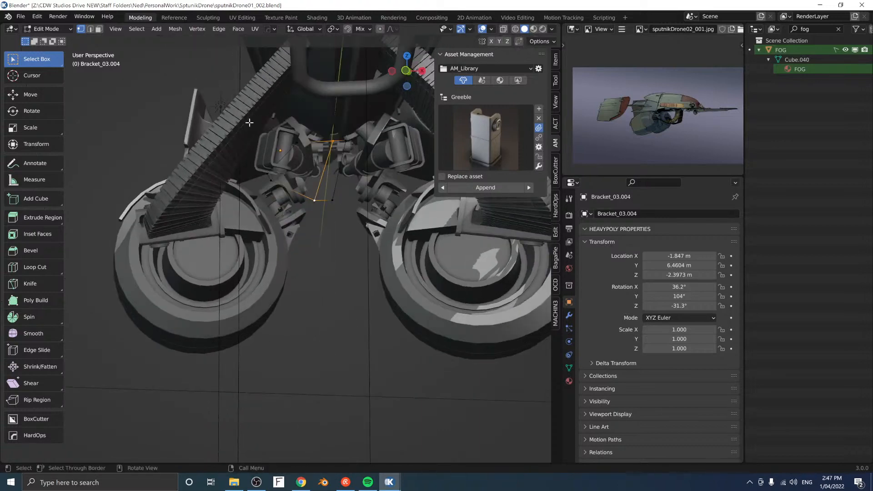
{"action": "key", "text": "alt+z"}
{"action": "left_click_drag", "start_coordinate": [248, 122], "coordinate": [304, 210]}
{"action": "key", "text": "g"}
{"action": "key", "text": "z"}
{"action": "left_click", "coordinate": [312, 203]}
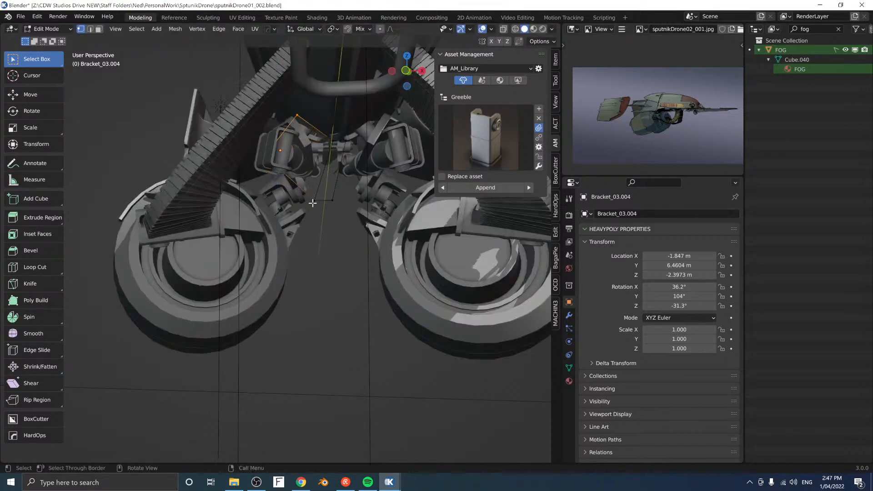
Step: Lower the entire plate along Z so it sits beneath the pistons and brackets
{"action": "key", "text": "a"}
{"action": "key", "text": "g"}
{"action": "key", "text": "z"}
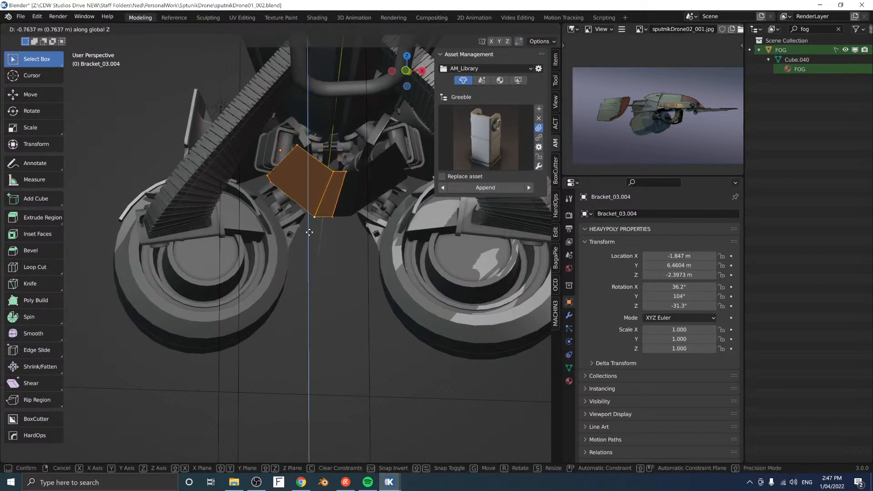
{"action": "left_click", "coordinate": [307, 240]}
Step: Cut a crosswise edge across the plate near its hose end with the Knife and select that edge
{"action": "middle_click_drag", "start_coordinate": [307, 239], "coordinate": [399, 191]}
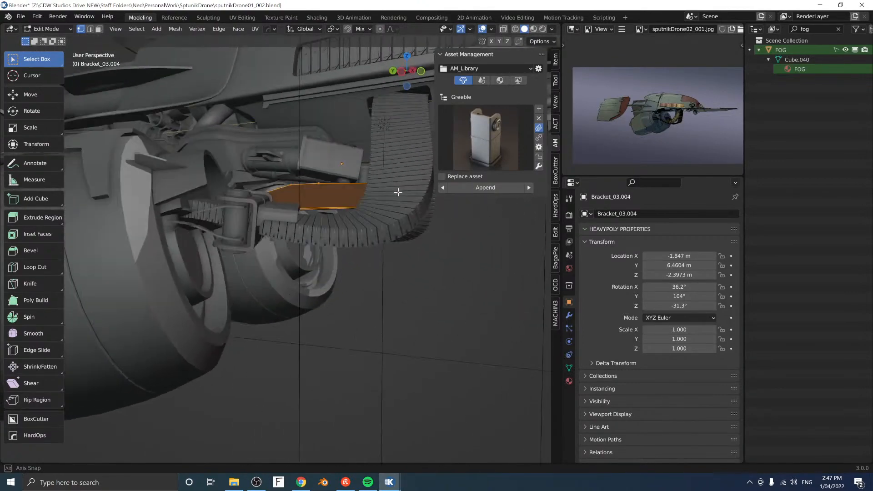
{"action": "key", "text": "ctrl+r"}
{"action": "left_click", "coordinate": [359, 184]}
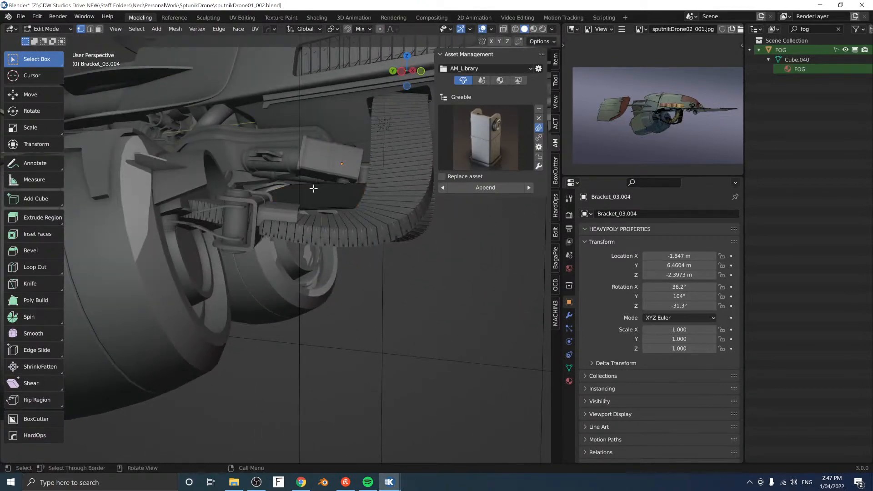
{"action": "mouse_move", "coordinate": [368, 191]}
{"action": "middle_mouse_down"}
{"action": "mouse_move", "coordinate": [327, 173]}
{"action": "mouse_move", "coordinate": [361, 178]}
{"action": "middle_mouse_up"}
{"action": "left_click", "coordinate": [347, 181]}
{"action": "key", "text": "k"}
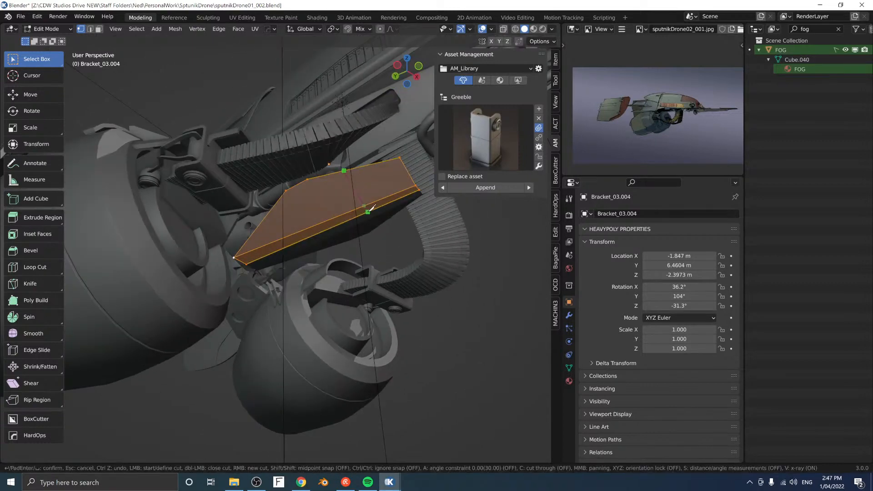
{"action": "mouse_move", "coordinate": [372, 207]}
{"action": "middle_mouse_down"}
{"action": "mouse_move", "coordinate": [357, 220]}
{"action": "mouse_move", "coordinate": [370, 223]}
{"action": "middle_mouse_up"}
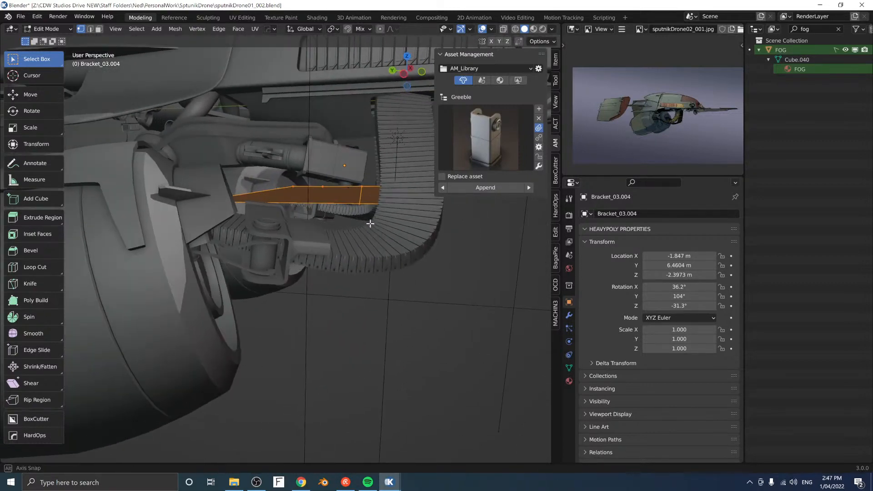
{"action": "key", "text": "2"}
{"action": "left_click", "coordinate": [363, 192], "text": "alt"}
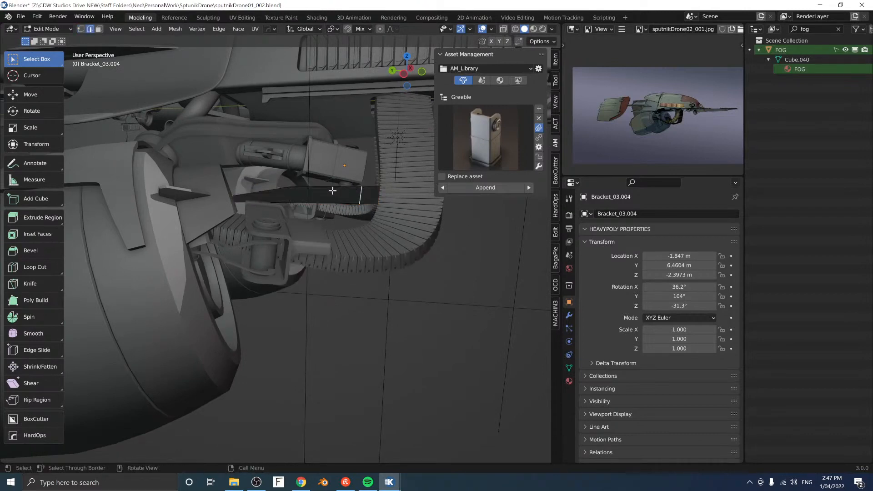
Step: Knife two more crosswise cuts through the plate's outer face toward its narrow engine end
{"action": "middle_click_drag", "start_coordinate": [314, 189], "coordinate": [302, 118]}
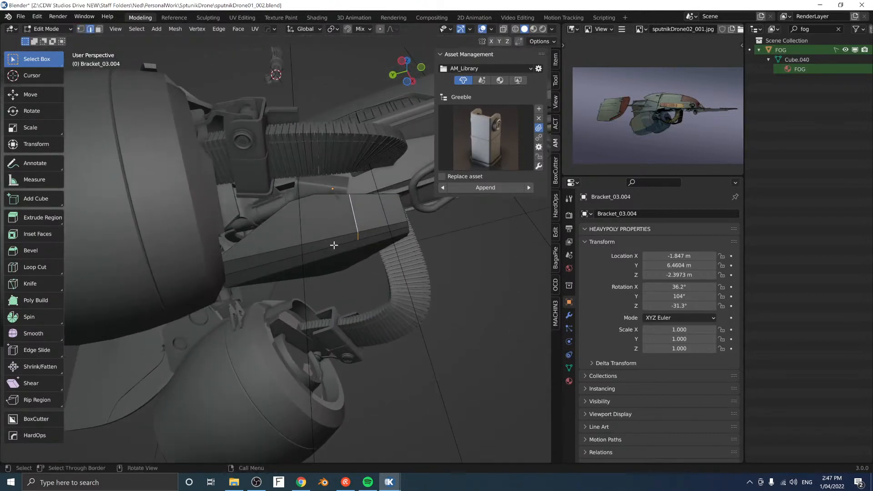
{"action": "key", "text": "k"}
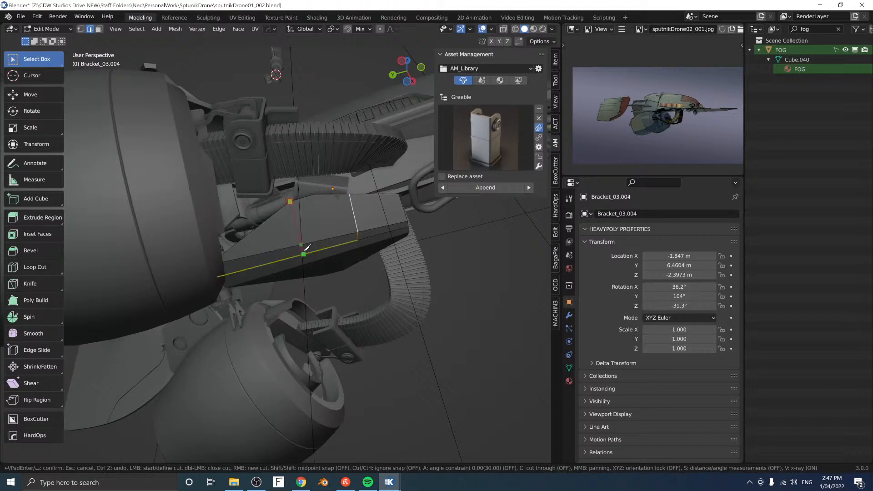
{"action": "left_click", "coordinate": [302, 254]}
{"action": "key", "text": "Return"}
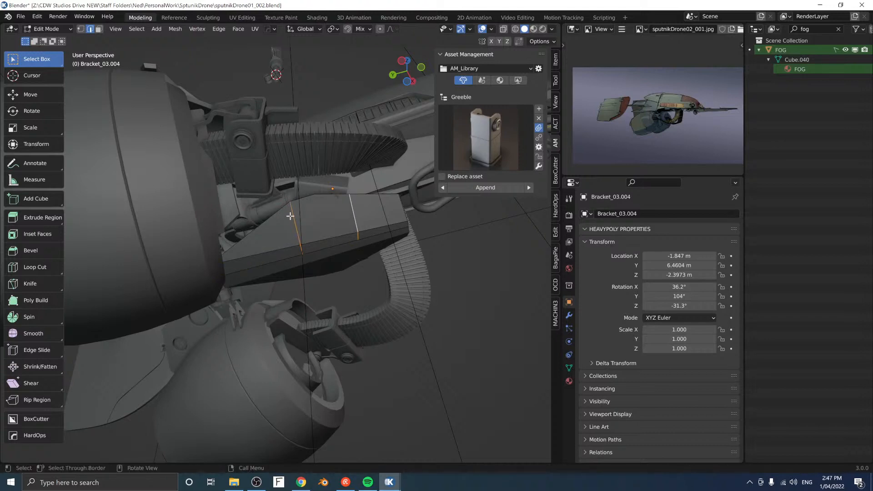
{"action": "middle_click_drag", "start_coordinate": [266, 220], "coordinate": [306, 244]}
{"action": "key", "text": "k"}
{"action": "left_click", "coordinate": [267, 242]}
{"action": "left_click", "coordinate": [289, 280]}
{"action": "key", "text": "Return"}
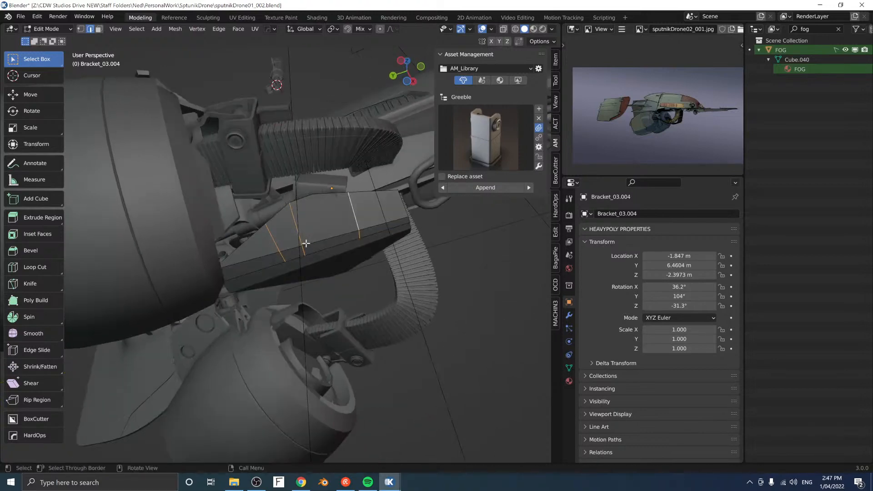
Step: Slide the crosswise cut edges along the plate to adjust their spacing near the narrow end
{"action": "key", "text": "g"}
{"action": "key", "text": "g"}
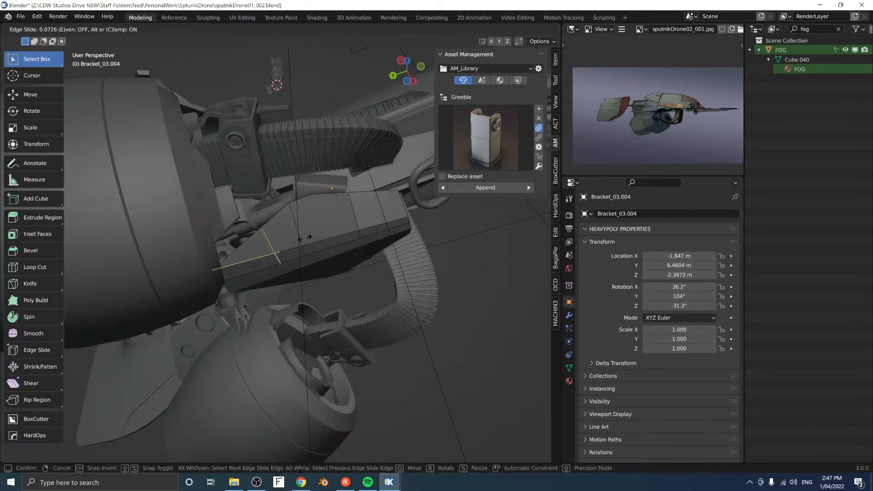
{"action": "left_click", "coordinate": [291, 244]}
{"action": "middle_click_drag", "start_coordinate": [291, 245], "coordinate": [339, 290]}
{"action": "key", "text": "g"}
{"action": "key", "text": "g"}
{"action": "left_click", "coordinate": [313, 234]}
Step: Extrude the plate's outer edge near the narrow end up along Z into a side flap
{"action": "key", "text": "space"}
{"action": "middle_click_drag", "start_coordinate": [325, 241], "coordinate": [284, 271]}
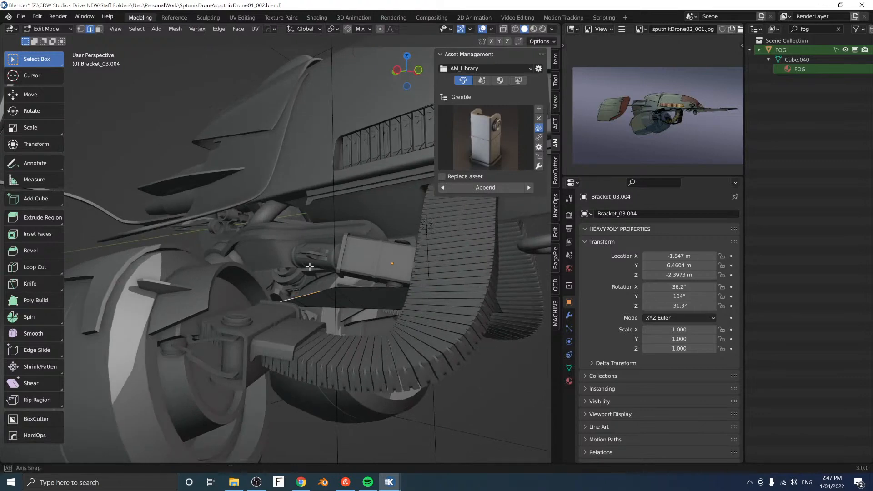
{"action": "middle_click_drag", "start_coordinate": [286, 301], "coordinate": [369, 252]}
{"action": "key", "text": "g"}
{"action": "key", "text": "z"}
{"action": "left_click", "coordinate": [292, 245]}
{"action": "key", "text": "ctrl+z"}
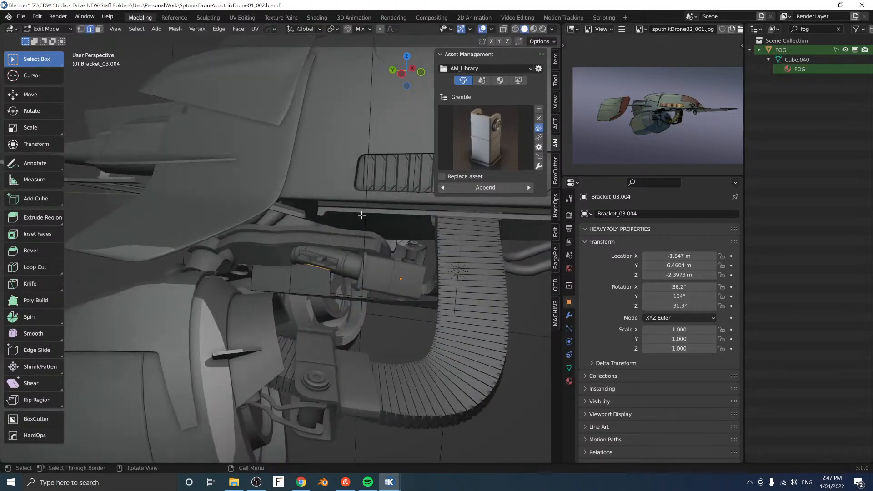
Step: Shift the side flap's upper edge along X and rotate it about Z to angle it beside the piston
{"action": "middle_click_drag", "start_coordinate": [361, 214], "coordinate": [343, 242]}
{"action": "key", "text": "g"}
{"action": "key", "text": "x"}
{"action": "left_click", "coordinate": [296, 221]}
{"action": "key", "text": "r"}
{"action": "key", "text": "z"}
{"action": "left_click", "coordinate": [344, 262]}
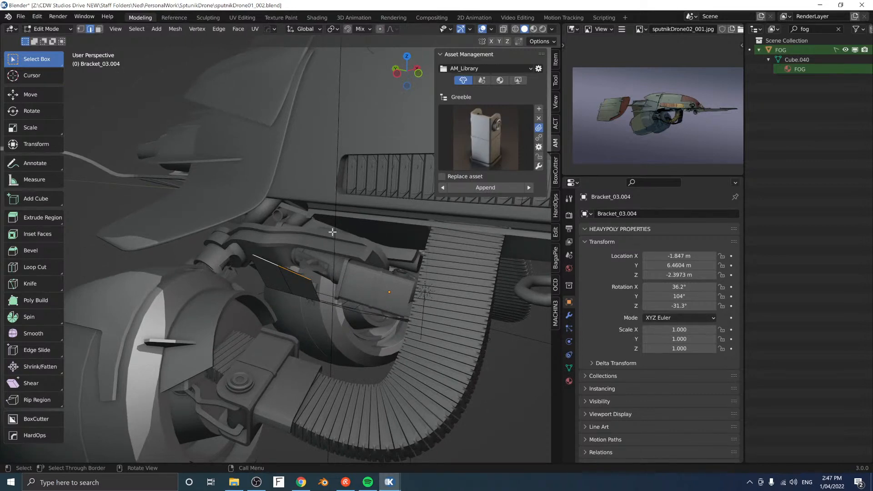
Step: Try to bevel the fold between the side flap and the plate with four segments
{"action": "middle_click_drag", "start_coordinate": [334, 266], "coordinate": [309, 283]}
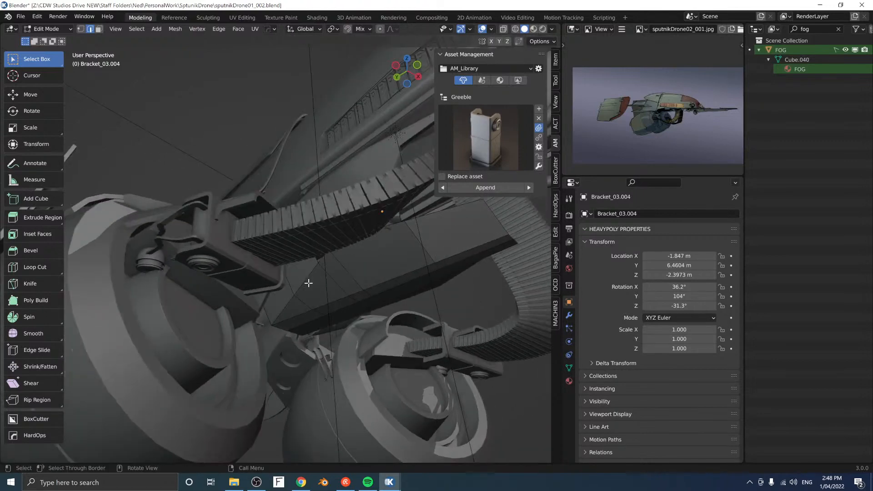
{"action": "key", "text": "ctrl+b"}
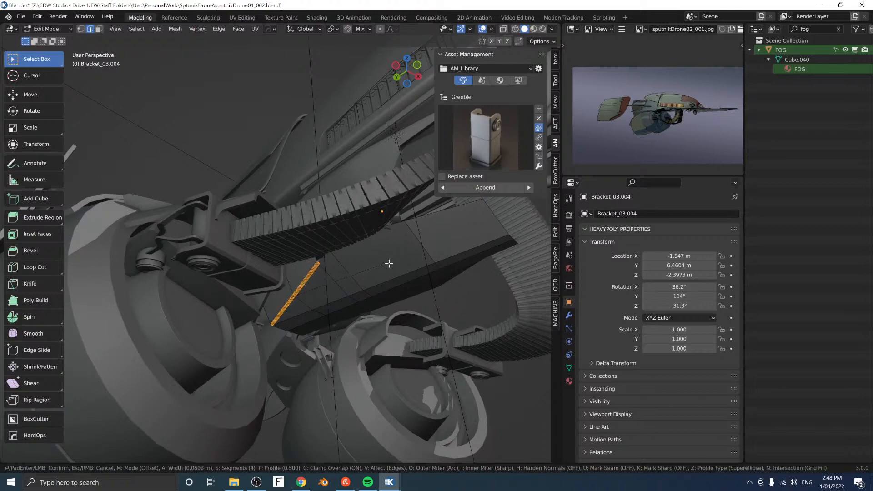
{"action": "left_click", "coordinate": [415, 267]}
Step: Knife a cut from the lengthwise fold edge to the middle of the central strip's narrow end
{"action": "middle_click_drag", "start_coordinate": [376, 275], "coordinate": [349, 239]}
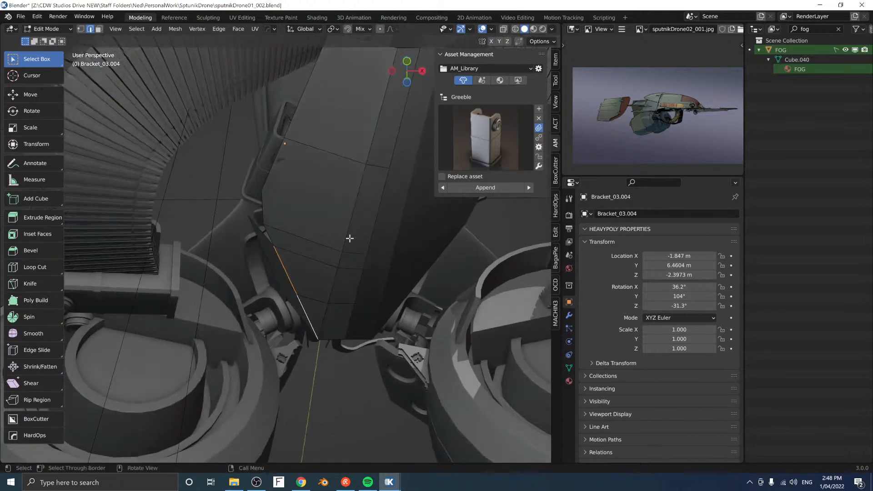
{"action": "left_click", "coordinate": [364, 163]}
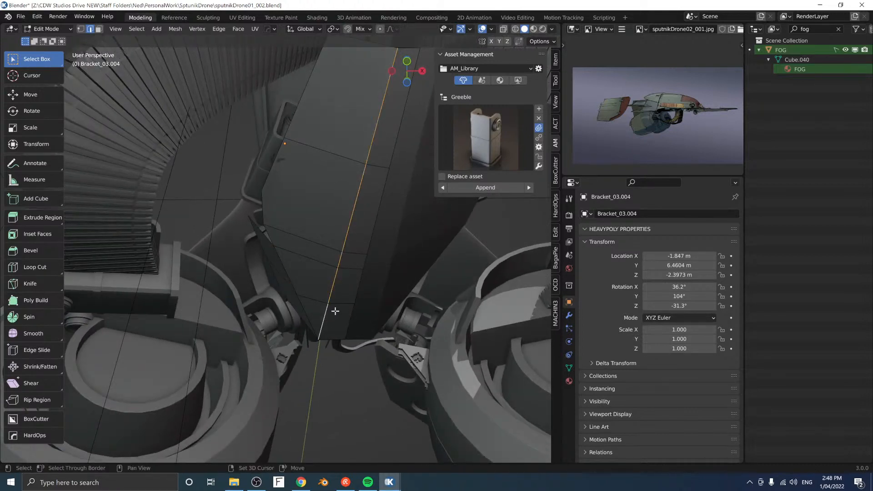
{"action": "middle_click_drag", "start_coordinate": [335, 311], "coordinate": [327, 272]}
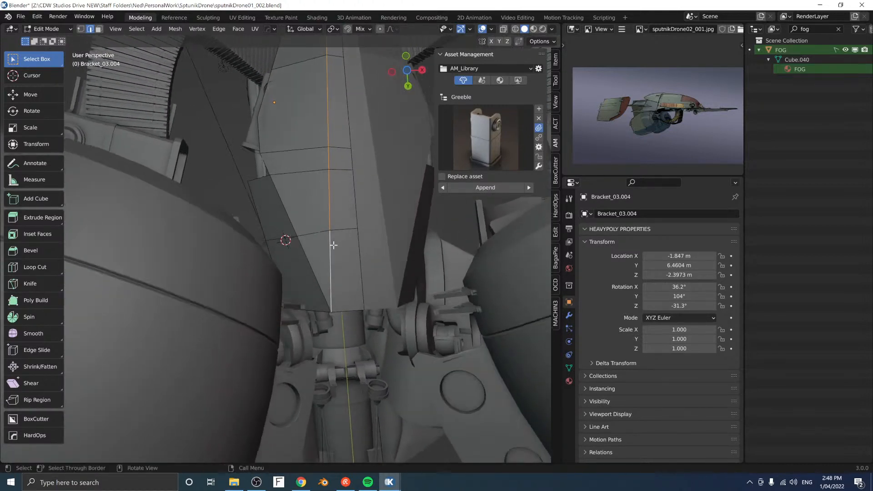
{"action": "key", "text": "k"}
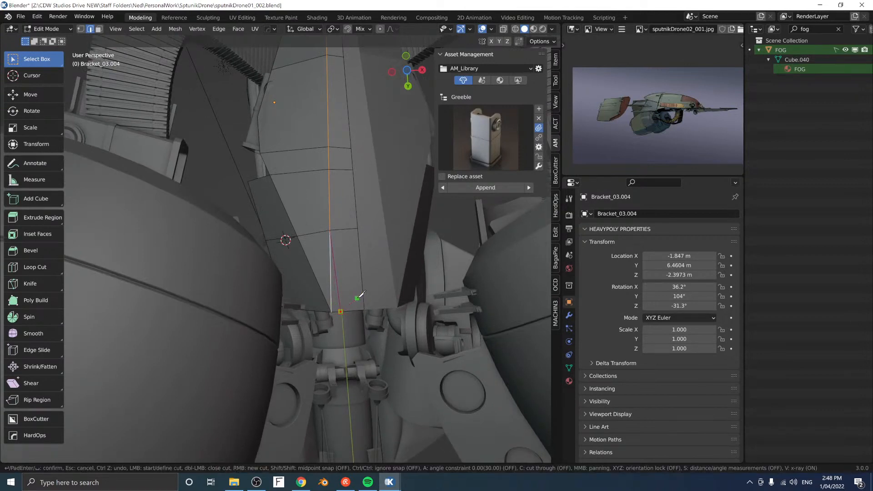
{"action": "key", "text": "Return"}
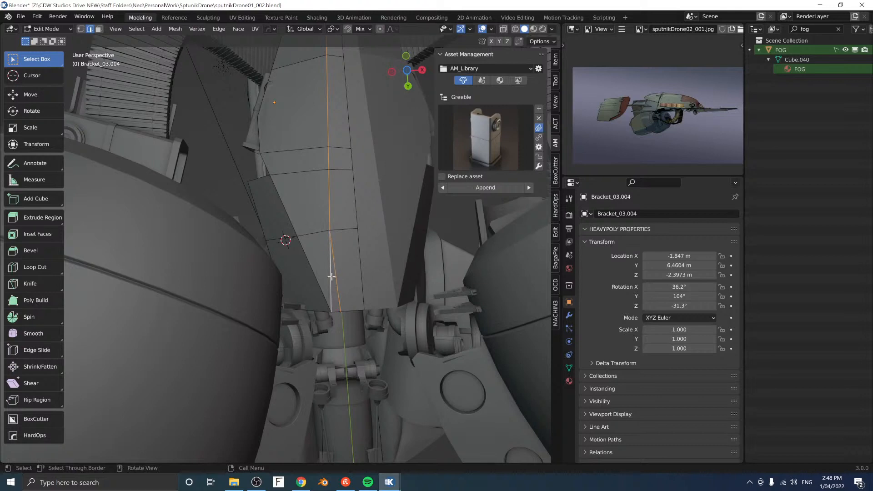
Step: Bevel the cover plate's lengthwise fold with four segments, about 0.125 m wide, and shade the plate smooth
{"action": "key", "text": "alt+a"}
{"action": "left_click", "coordinate": [328, 205], "text": "alt"}
{"action": "key", "text": "ctrl+b"}
{"action": "scroll", "coordinate": [387, 187], "scroll_direction": "up", "scroll_amount": 2}
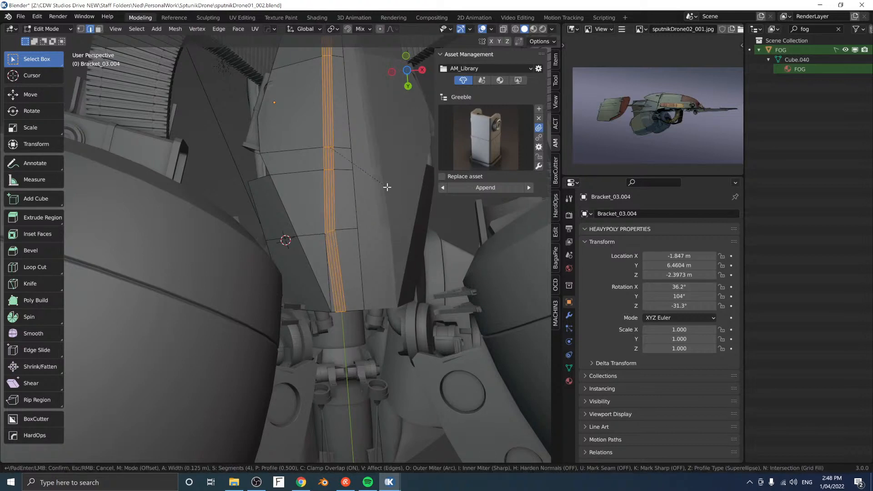
{"action": "left_click", "coordinate": [386, 187]}
{"action": "middle_click_drag", "start_coordinate": [363, 175], "coordinate": [351, 250]}
{"action": "key", "text": "z"}
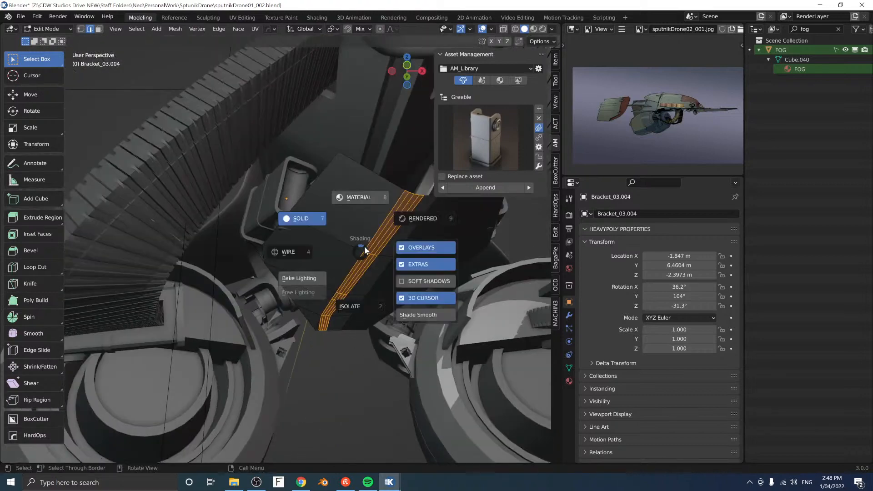
{"action": "left_click", "coordinate": [408, 314]}
{"action": "middle_click_drag", "start_coordinate": [365, 211], "coordinate": [366, 223]}
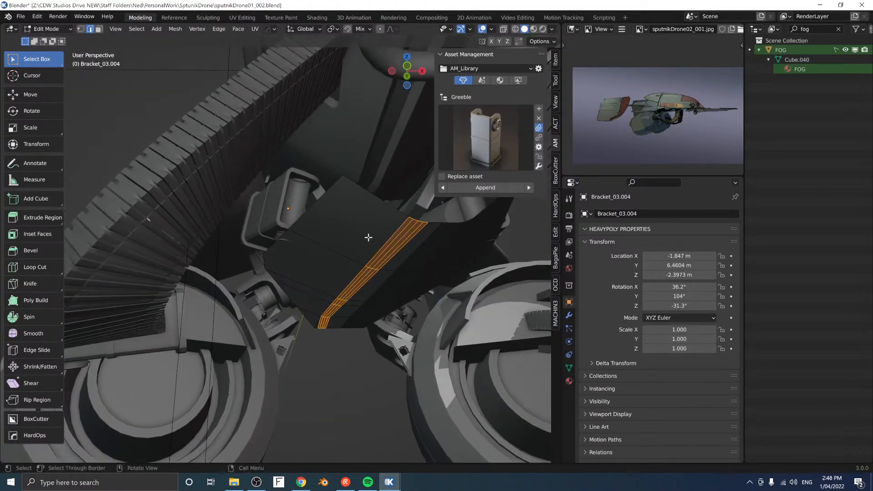
Step: Vertex-bevel the cover plate's outer corner at its wide end by about 0.315 m
{"action": "key", "text": "1"}
{"action": "left_click", "coordinate": [341, 180]}
{"action": "key", "text": "ctrl+shift+b"}
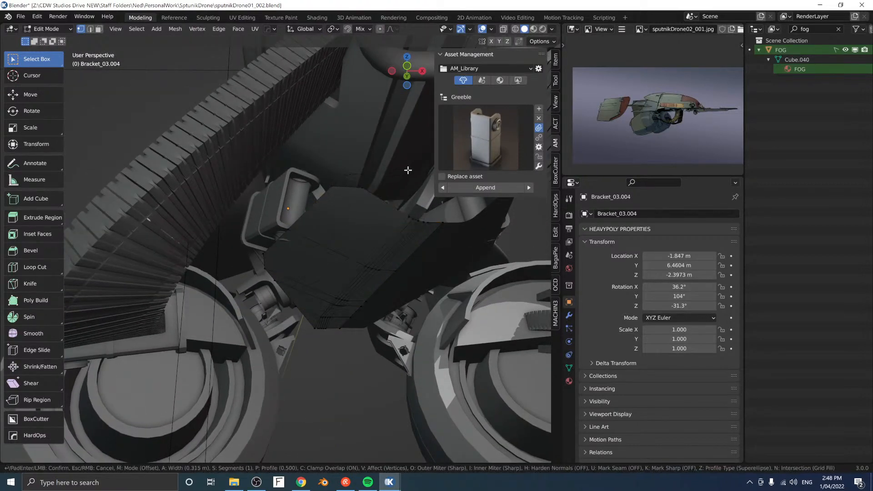
{"action": "left_click", "coordinate": [408, 170]}
{"action": "middle_click_drag", "start_coordinate": [325, 243], "coordinate": [306, 304]}
Step: Knife a cut from the side flap's fold to its narrow-end edge and dissolve the original fold edge
{"action": "key", "text": "l"}
{"action": "scroll", "coordinate": [286, 216], "scroll_direction": "up", "scroll_amount": 2}
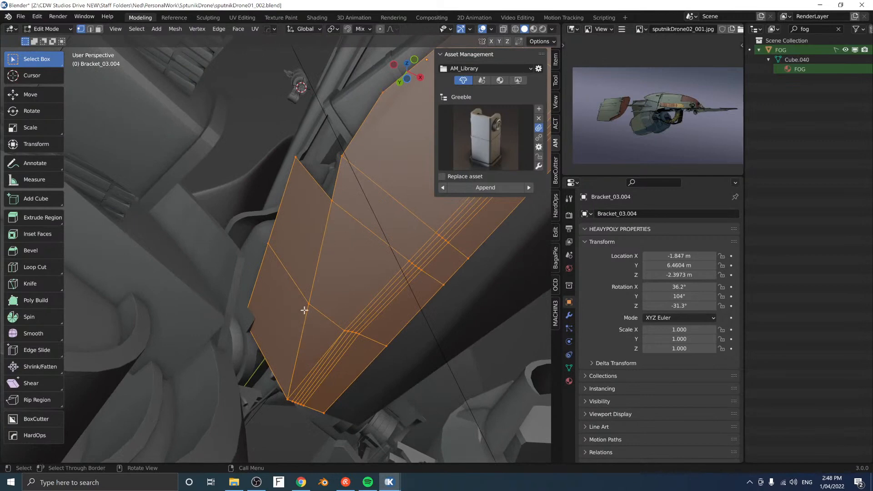
{"action": "key", "text": "k"}
{"action": "left_click", "coordinate": [279, 385]}
{"action": "key", "text": "Return"}
{"action": "middle_click_drag", "start_coordinate": [304, 378], "coordinate": [306, 304]}
{"action": "key", "text": "2"}
{"action": "left_click", "coordinate": [306, 305]}
{"action": "key", "text": "ctrl+x"}
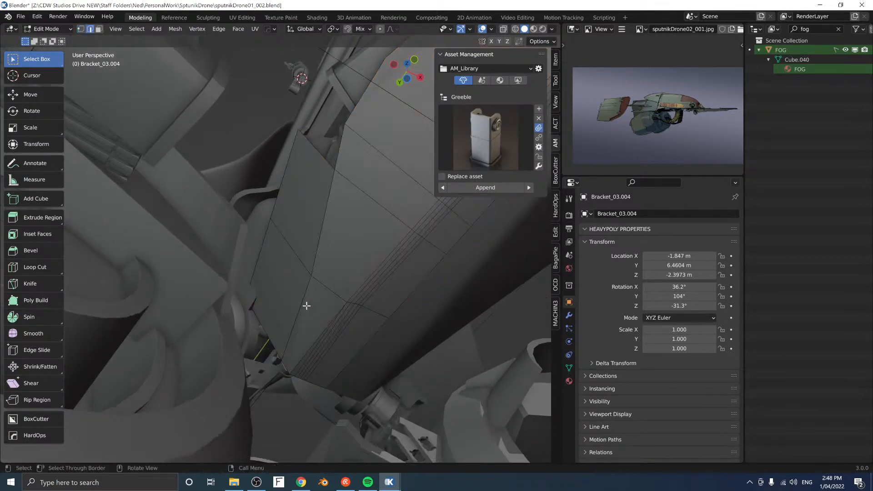
Step: Bevel the fold between the side flap and the plate with four segments
{"action": "key", "text": "ctrl+b"}
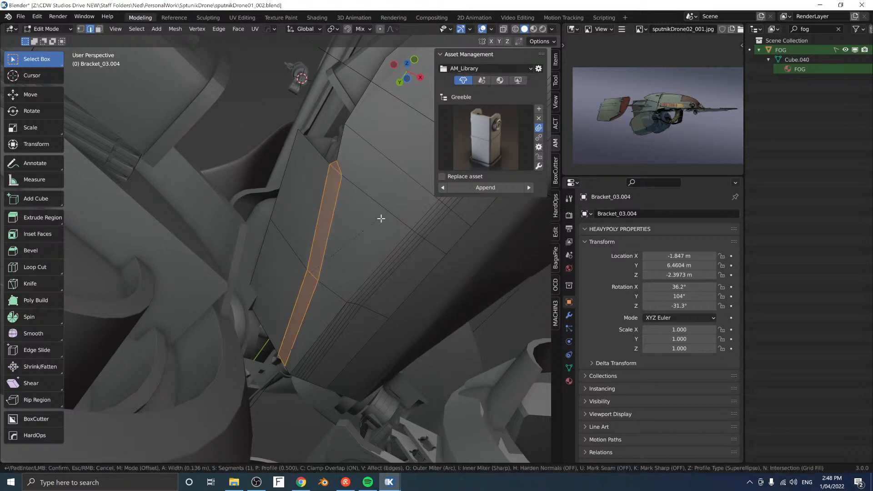
{"action": "right_click", "coordinate": [384, 219]}
{"action": "middle_click_drag", "start_coordinate": [331, 193], "coordinate": [330, 241], "text": "shift"}
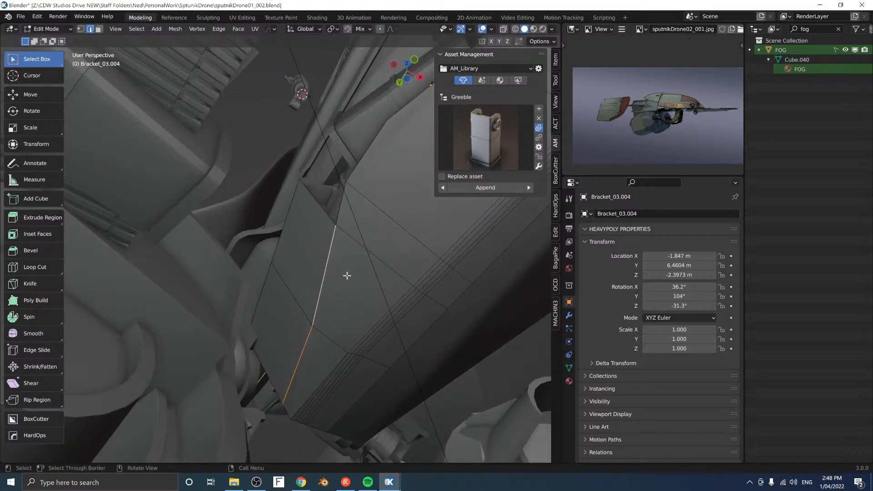
{"action": "key", "text": "ctrl+b"}
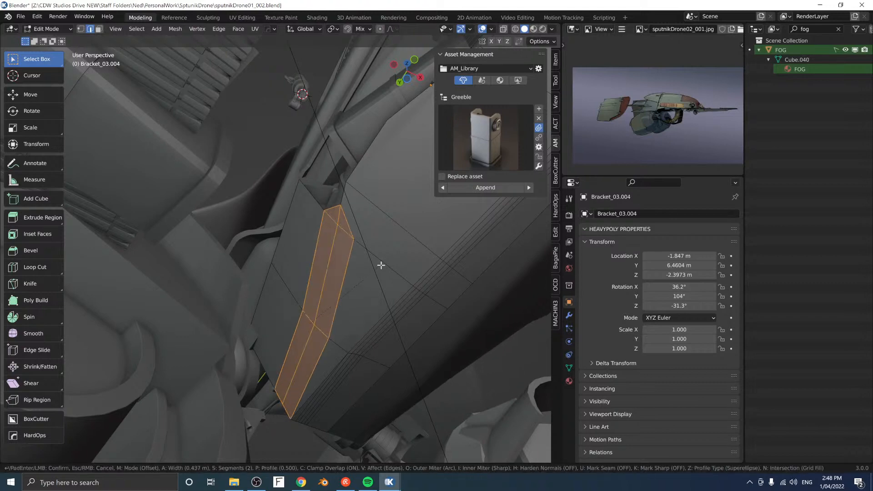
{"action": "scroll", "coordinate": [372, 268], "scroll_direction": "up", "scroll_amount": 2}
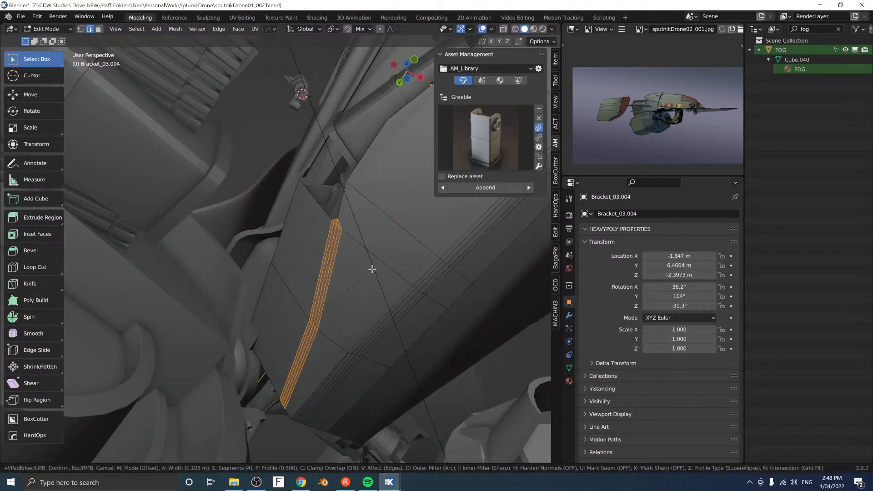
{"action": "left_click", "coordinate": [372, 269]}
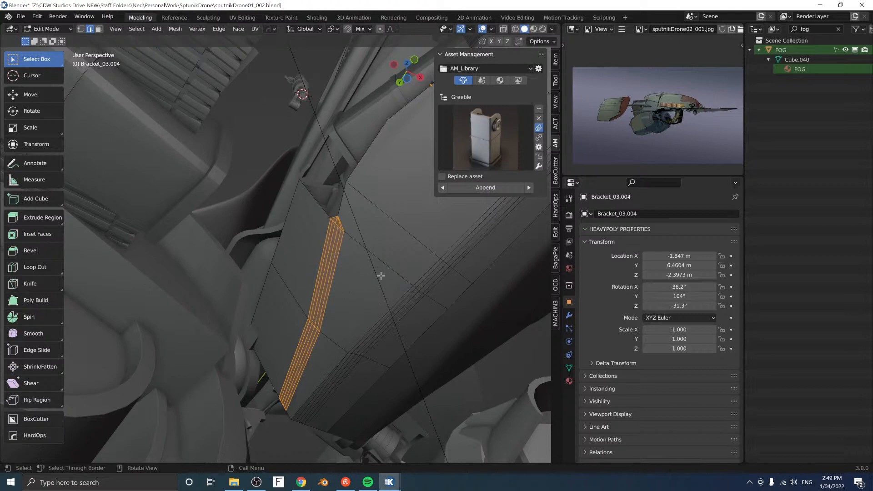
{"action": "middle_click_drag", "start_coordinate": [381, 275], "coordinate": [375, 240]}
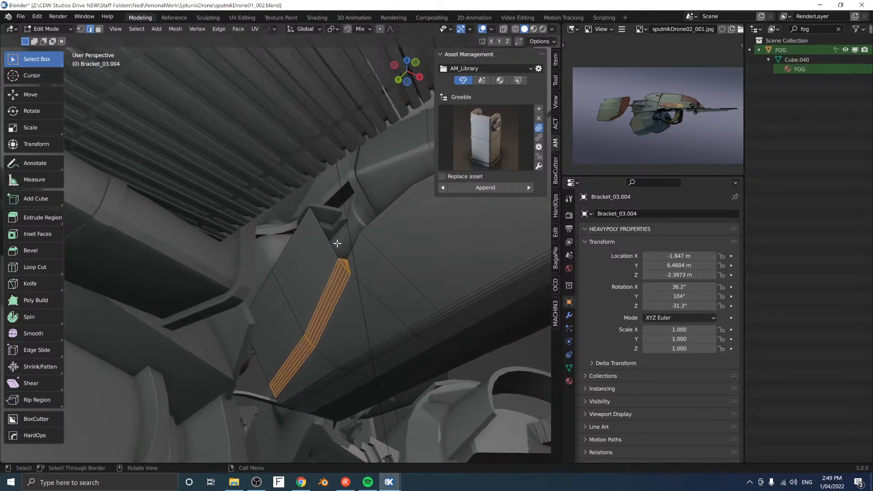
Step: Round the side flap's upper corner with a four-segment vertex bevel about 0.184 m wide
{"action": "key", "text": "Tab"}
{"action": "left_click", "coordinate": [306, 210]}
{"action": "key", "text": "ctrl+shift+b"}
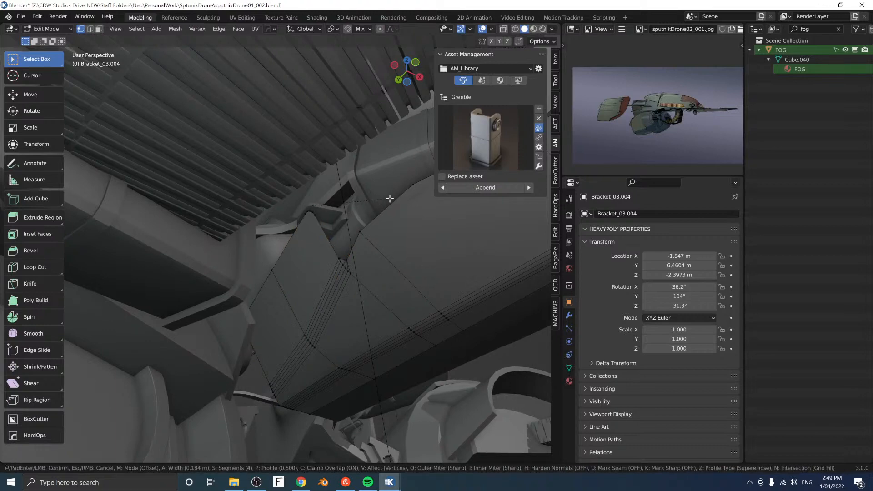
{"action": "left_click", "coordinate": [389, 198]}
{"action": "middle_click_drag", "start_coordinate": [351, 220], "coordinate": [351, 307]}
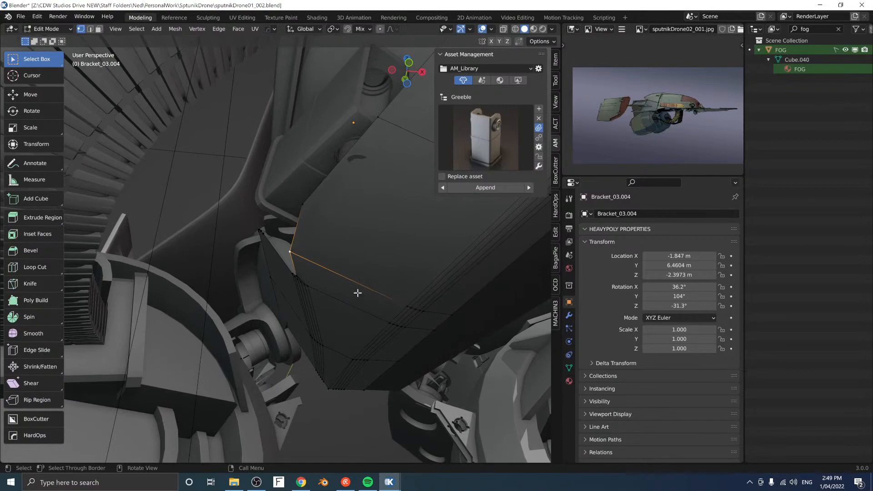
Step: Select the whole cover plate and thicken it by about 0.063 m along its normals with even thickness
{"action": "key", "text": "l"}
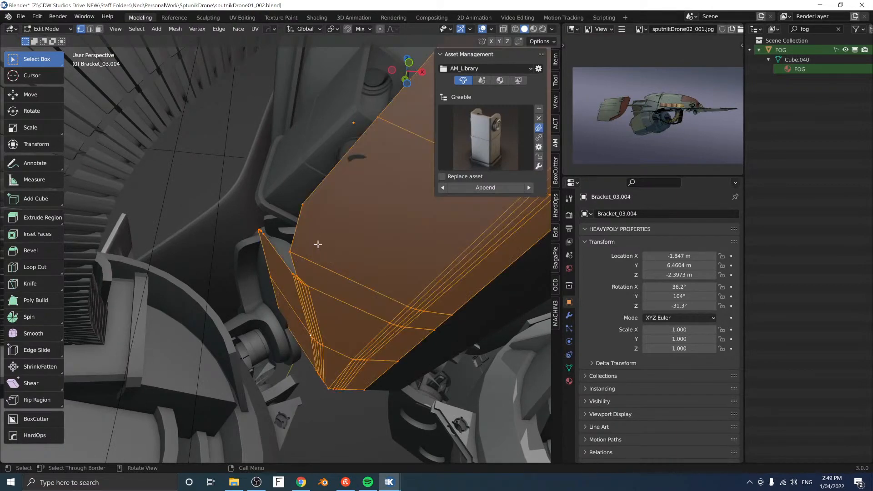
{"action": "middle_click_drag", "start_coordinate": [318, 244], "coordinate": [327, 146]}
{"action": "scroll", "coordinate": [337, 193], "scroll_direction": "up", "scroll_amount": 2}
{"action": "key", "text": "ctrl+space"}
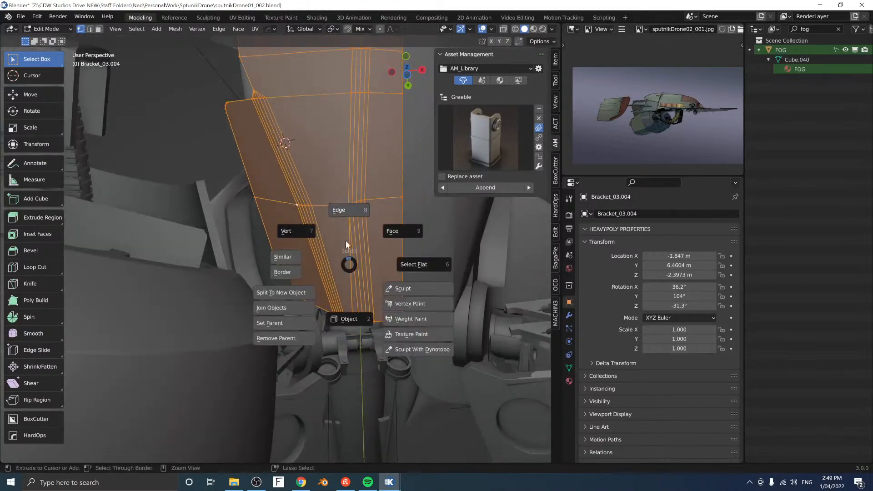
{"action": "left_click", "coordinate": [345, 245]}
{"action": "left_click", "coordinate": [364, 265]}
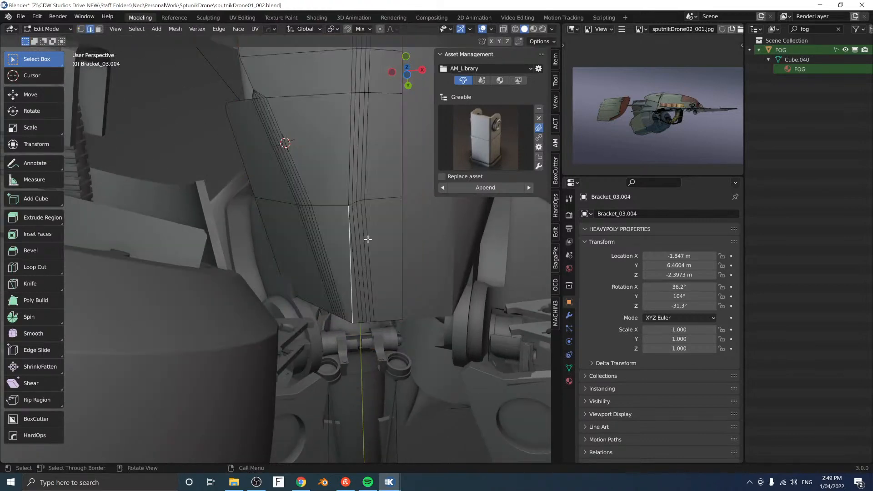
{"action": "middle_click_drag", "start_coordinate": [371, 229], "coordinate": [300, 273]}
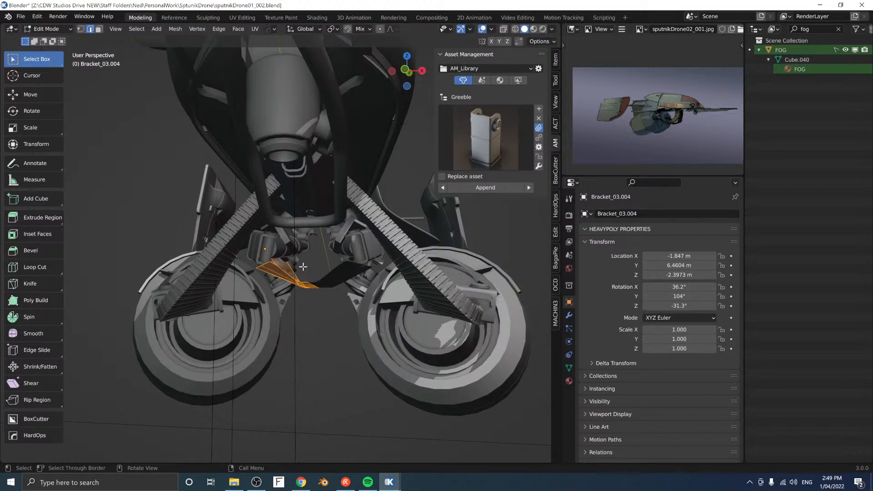
{"action": "scroll", "coordinate": [303, 267], "scroll_direction": "up", "scroll_amount": 5}
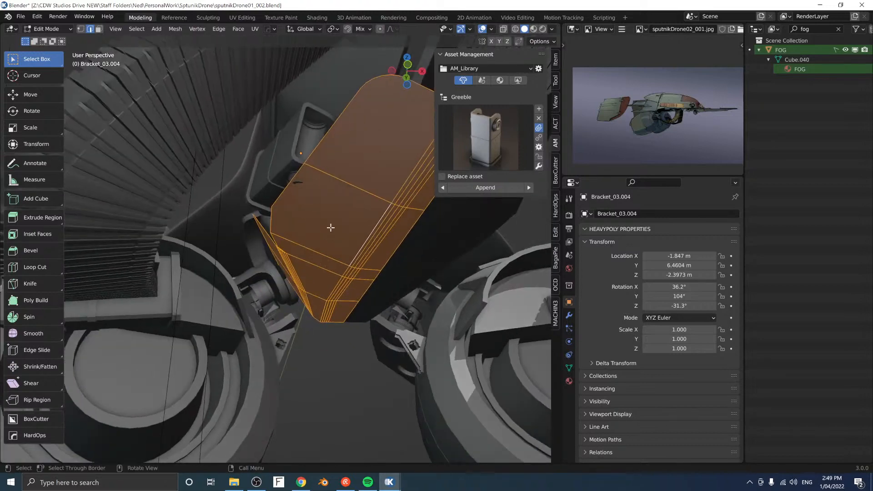
{"action": "middle_click_drag", "start_coordinate": [330, 227], "coordinate": [319, 185]}
{"action": "key", "text": "alt+s"}
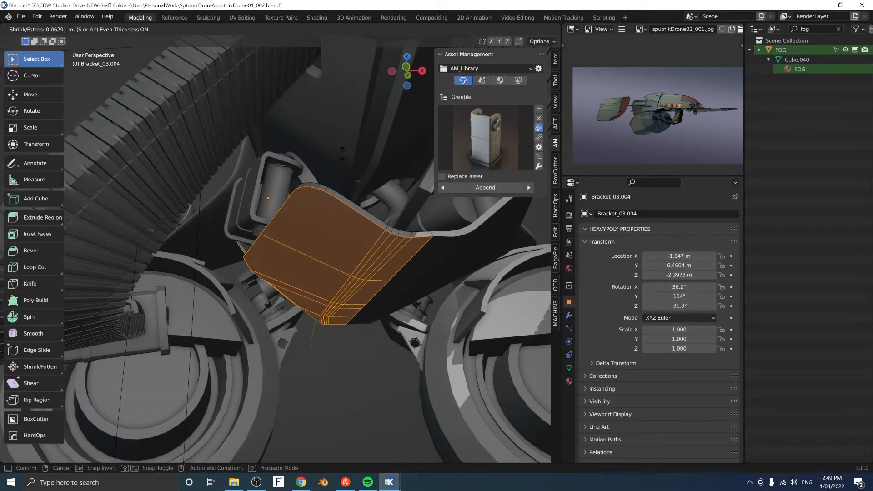
{"action": "left_click", "coordinate": [343, 156]}
{"action": "left_click", "coordinate": [343, 157]}
Step: Bevel the crosswise edge above the side flap with four segments, about 0.347 m wide
{"action": "middle_click_drag", "start_coordinate": [343, 181], "coordinate": [321, 188]}
{"action": "key", "text": "ctrl+b"}
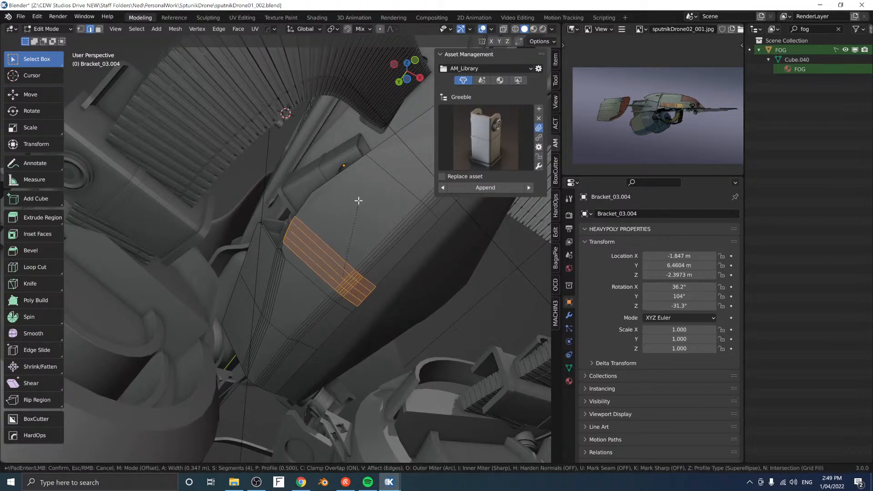
{"action": "left_click", "coordinate": [357, 200]}
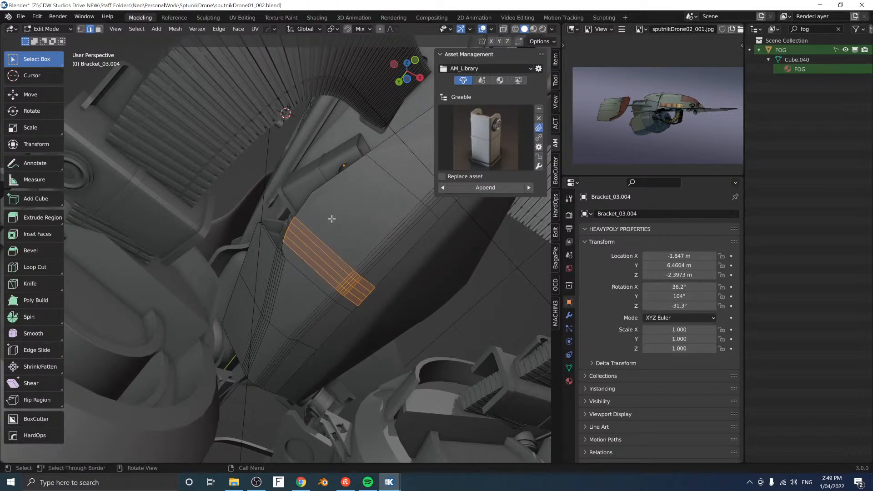
Step: Knife a cut across the plate from the outer-edge corner beside the piston and bevel it with four segments
{"action": "middle_click_drag", "start_coordinate": [332, 219], "coordinate": [352, 239]}
{"action": "key", "text": "k"}
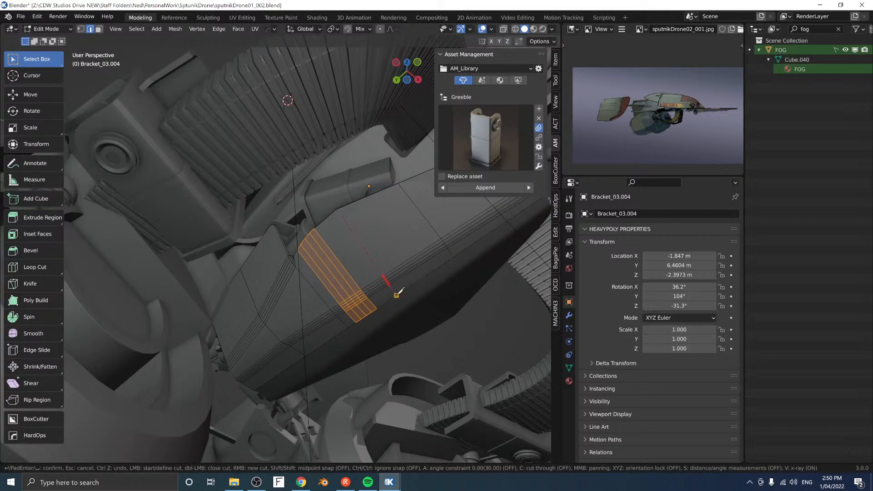
{"action": "key", "text": "Return"}
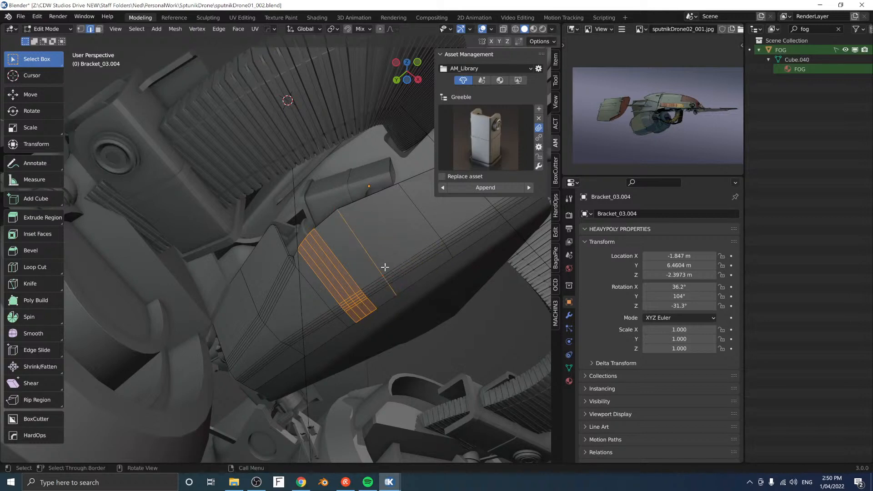
{"action": "left_click", "coordinate": [370, 254]}
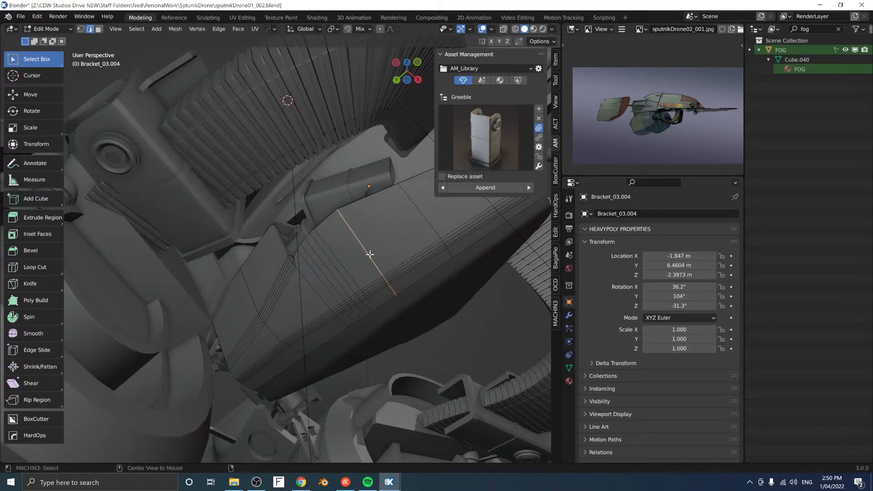
{"action": "left_click", "coordinate": [406, 225]}
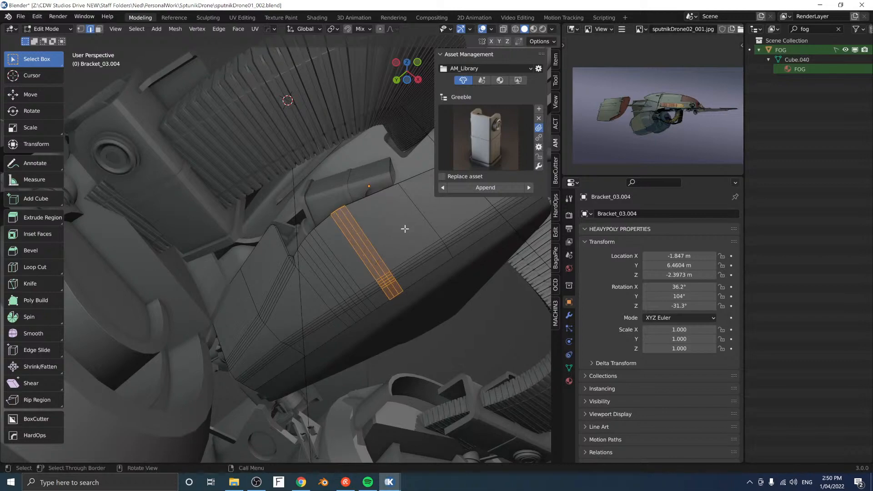
{"action": "middle_click_drag", "start_coordinate": [405, 229], "coordinate": [377, 288]}
Step: Select the vertices along the side flap's outer edge and move them along X
{"action": "key", "text": "Tab"}
{"action": "mouse_move", "coordinate": [334, 313]}
{"action": "middle_mouse_down"}
{"action": "mouse_move", "coordinate": [380, 298]}
{"action": "mouse_move", "coordinate": [321, 301]}
{"action": "mouse_move", "coordinate": [349, 307]}
{"action": "mouse_move", "coordinate": [431, 295]}
{"action": "mouse_move", "coordinate": [308, 290]}
{"action": "middle_mouse_up"}
{"action": "key", "text": "Tab"}
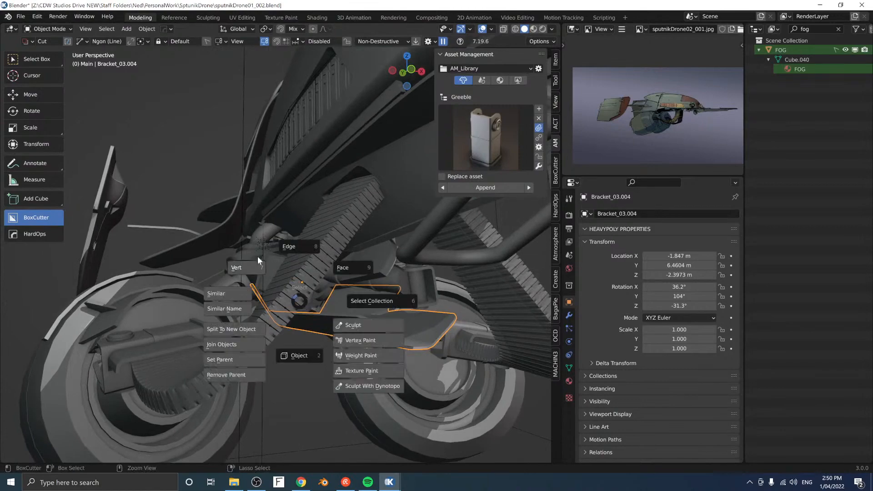
{"action": "left_click", "coordinate": [257, 261]}
{"action": "mouse_move", "coordinate": [258, 260]}
{"action": "middle_mouse_down"}
{"action": "mouse_move", "coordinate": [302, 268]}
{"action": "mouse_move", "coordinate": [264, 258]}
{"action": "middle_mouse_up"}
{"action": "left_click_drag", "start_coordinate": [234, 259], "coordinate": [269, 298]}
{"action": "mouse_move", "coordinate": [287, 264]}
{"action": "middle_mouse_down"}
{"action": "mouse_move", "coordinate": [283, 255]}
{"action": "mouse_move", "coordinate": [308, 209]}
{"action": "mouse_move", "coordinate": [285, 244]}
{"action": "middle_mouse_up"}
{"action": "key", "text": "g"}
{"action": "key", "text": "x"}
{"action": "left_click", "coordinate": [270, 258]}
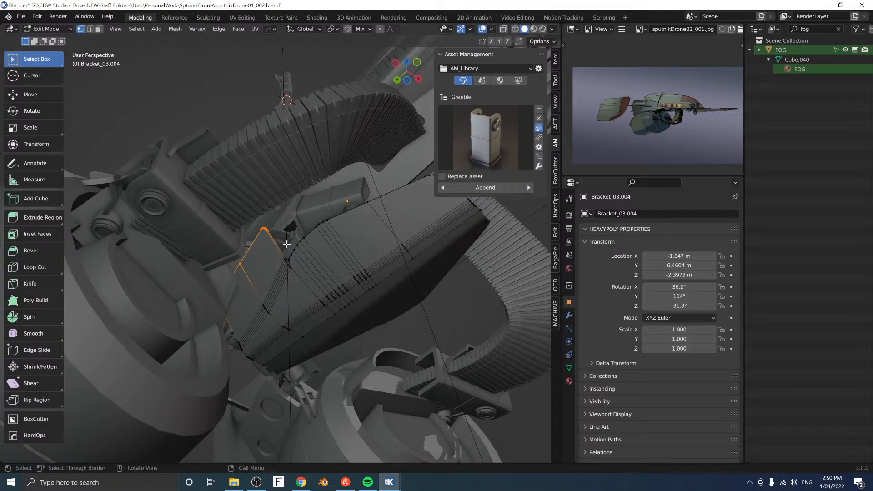
Step: Create a cable from the piston's end curving up towards the hull, with width 0.342 and tension 1.126
{"action": "middle_click_drag", "start_coordinate": [395, 221], "coordinate": [425, 225]}
{"action": "key", "text": "Tab"}
{"action": "key", "text": "x"}
{"action": "key", "text": "shift+alt+c"}
{"action": "left_click", "coordinate": [324, 275]}
{"action": "left_click", "coordinate": [387, 285]}
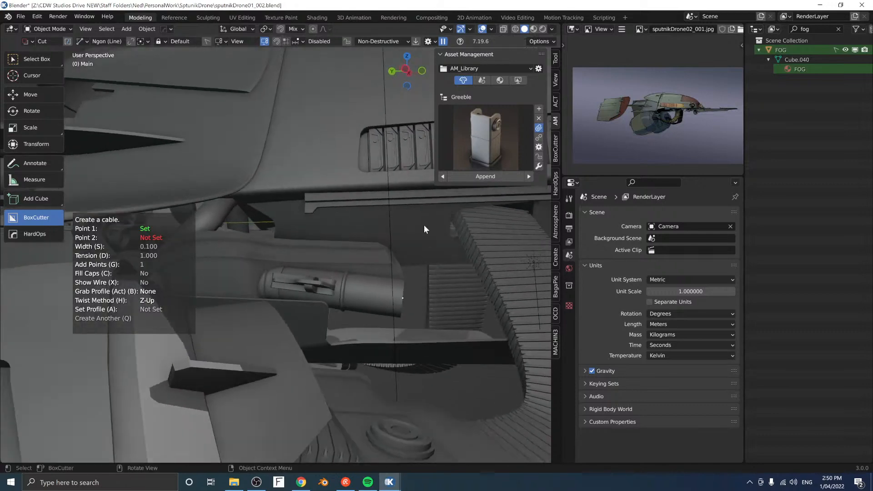
{"action": "left_click", "coordinate": [438, 222]}
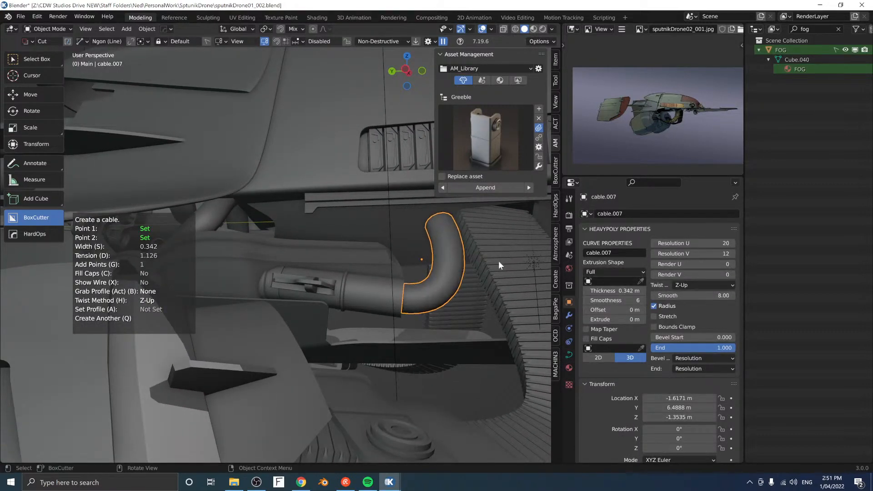
{"action": "middle_click_drag", "start_coordinate": [498, 260], "coordinate": [528, 263]}
{"action": "left_click", "coordinate": [450, 299]}
{"action": "scroll", "coordinate": [439, 298], "scroll_direction": "down", "scroll_amount": 3}
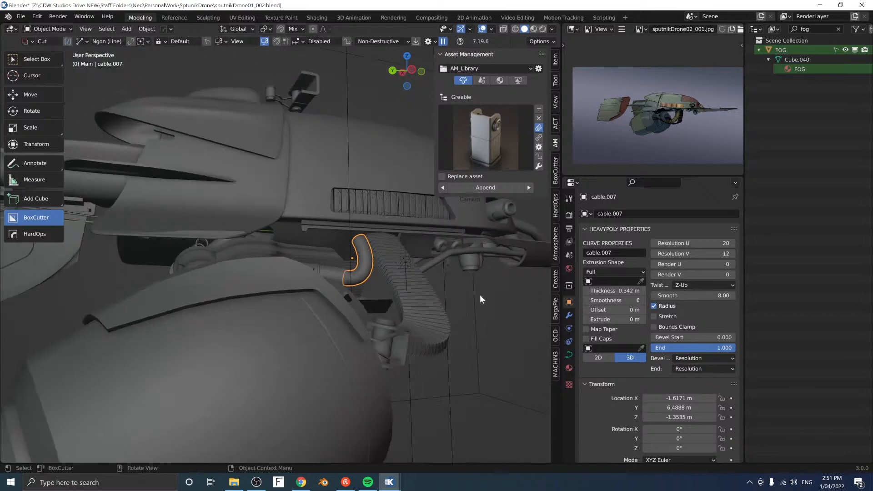
Step: Delete the cable that curves up from the piston's end
{"action": "left_click", "coordinate": [479, 294]}
{"action": "mouse_move", "coordinate": [479, 294]}
{"action": "middle_mouse_down"}
{"action": "mouse_move", "coordinate": [433, 302]}
{"action": "mouse_move", "coordinate": [475, 294]}
{"action": "middle_mouse_up"}
{"action": "left_click", "coordinate": [369, 271]}
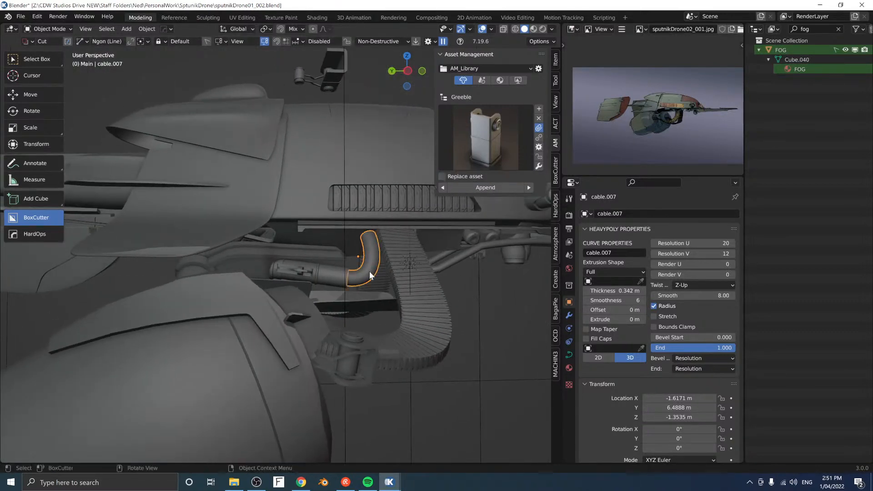
{"action": "key", "text": "Delete"}
Step: Create a cable from the piston's end bending back up to the hull's underside, with width about 0.35 and tension about 2.7
{"action": "key", "text": "alt+shift+c"}
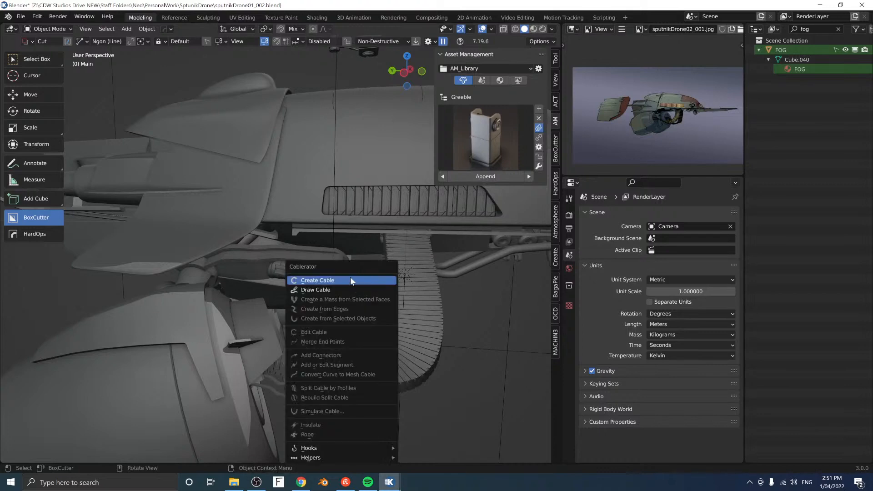
{"action": "left_click", "coordinate": [350, 279]}
{"action": "middle_click_drag", "start_coordinate": [353, 276], "coordinate": [394, 274]}
{"action": "left_click", "coordinate": [323, 284]}
{"action": "left_click", "coordinate": [305, 239]}
{"action": "key", "text": "d"}
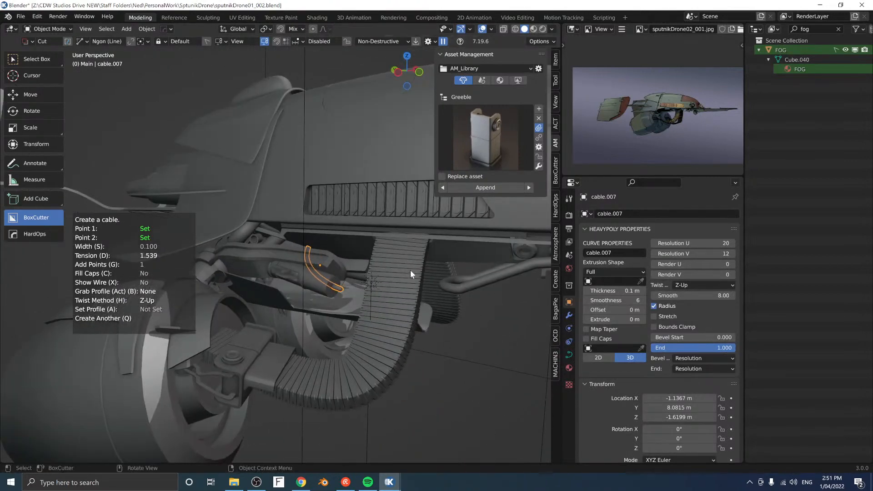
{"action": "key", "text": "s"}
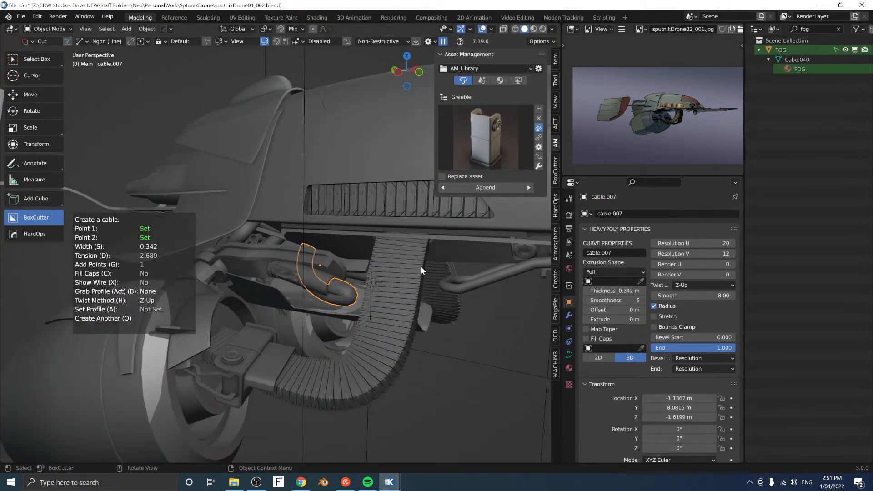
{"action": "middle_click_drag", "start_coordinate": [402, 264], "coordinate": [366, 271]}
{"action": "left_click", "coordinate": [360, 298]}
Step: Refine the new cable's bend by moving one of its curve control points
{"action": "key", "text": "space"}
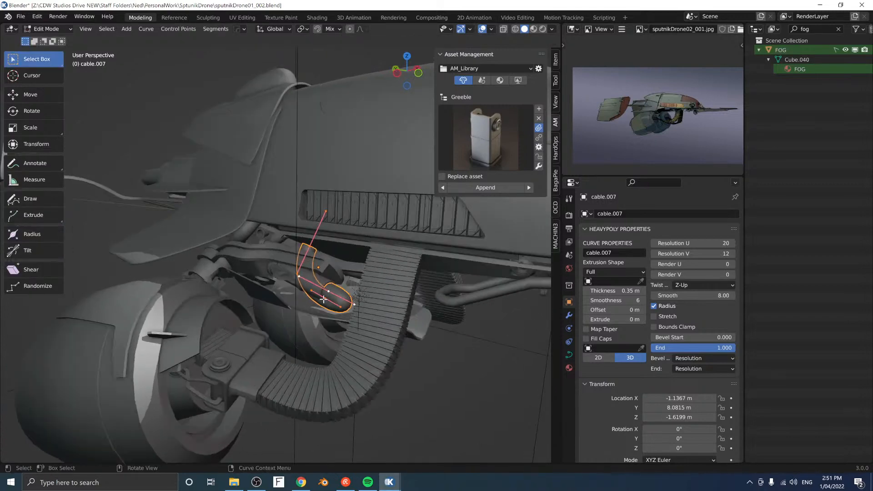
{"action": "middle_click_drag", "start_coordinate": [323, 299], "coordinate": [339, 270]}
{"action": "key", "text": "g"}
{"action": "left_click", "coordinate": [348, 261]}
{"action": "key", "text": "Tab"}
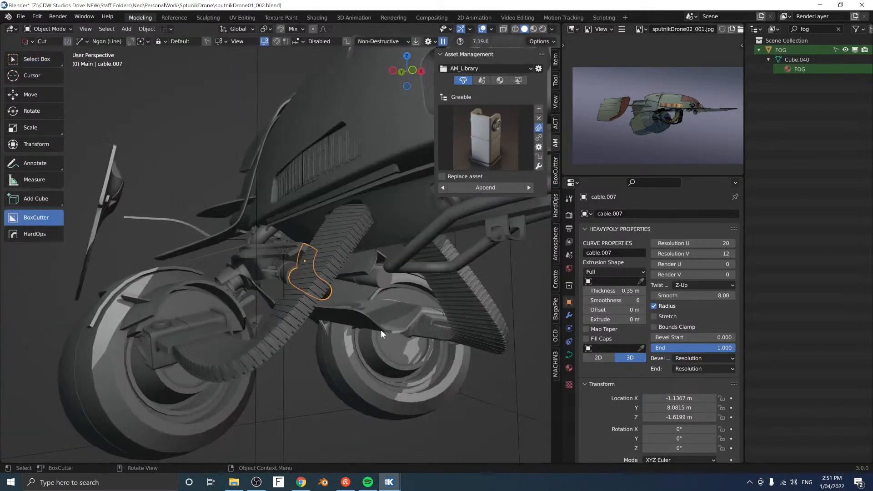
Step: Mirror the cable across the drone's X axis to the opposite piston
{"action": "middle_click_drag", "start_coordinate": [380, 329], "coordinate": [343, 314]}
{"action": "key", "text": "shift+x"}
{"action": "left_click", "coordinate": [387, 281]}
{"action": "left_click", "coordinate": [498, 258]}
Step: Isolate the hull's lower panel and draw a five-sided ngon cutter at the middle of its lower edge, keeping its points adjustable
{"action": "scroll", "coordinate": [364, 241], "scroll_direction": "down", "scroll_amount": 2}
{"action": "middle_click_drag", "start_coordinate": [363, 241], "coordinate": [428, 242]}
{"action": "scroll", "coordinate": [321, 249], "scroll_direction": "up", "scroll_amount": 3}
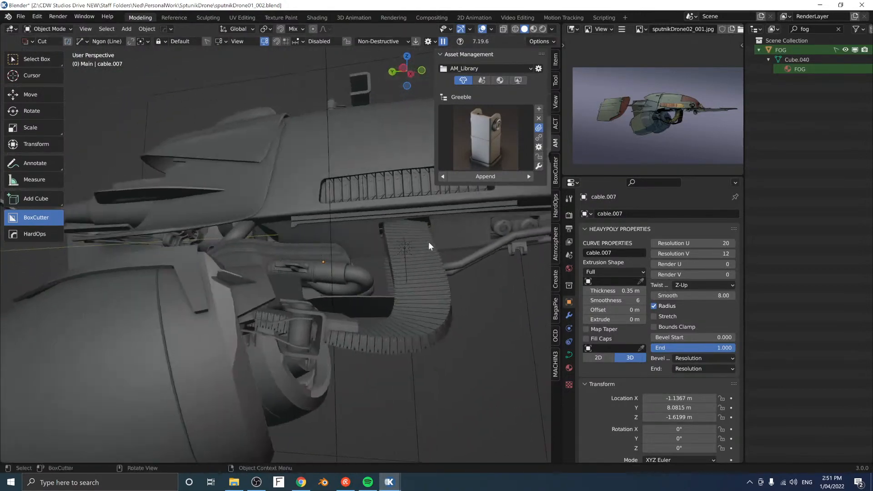
{"action": "left_click", "coordinate": [349, 238]}
{"action": "mouse_move", "coordinate": [350, 238]}
{"action": "middle_mouse_down"}
{"action": "mouse_move", "coordinate": [388, 220]}
{"action": "mouse_move", "coordinate": [378, 236]}
{"action": "mouse_move", "coordinate": [342, 241]}
{"action": "mouse_move", "coordinate": [380, 234]}
{"action": "mouse_move", "coordinate": [349, 241]}
{"action": "mouse_move", "coordinate": [356, 255]}
{"action": "mouse_move", "coordinate": [357, 234]}
{"action": "mouse_move", "coordinate": [353, 252]}
{"action": "middle_mouse_up"}
{"action": "key", "text": "KP_Divide"}
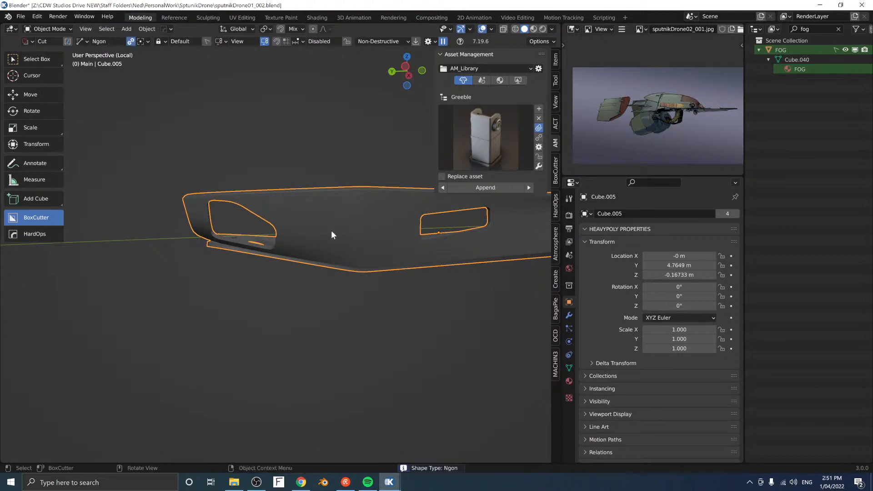
{"action": "mouse_move", "coordinate": [331, 232]}
{"action": "left_mouse_down"}
{"action": "mouse_move", "coordinate": [406, 231]}
{"action": "mouse_move", "coordinate": [388, 242]}
{"action": "left_mouse_up"}
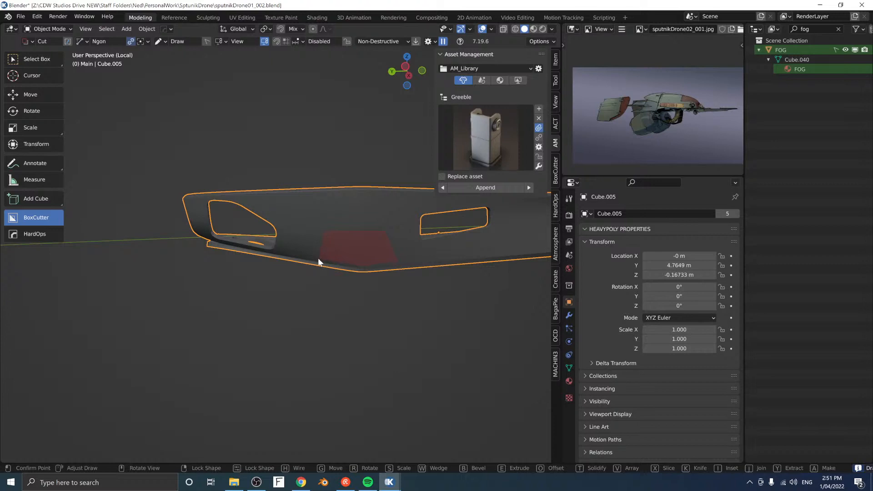
{"action": "key", "text": "b"}
{"action": "key", "text": "Tab"}
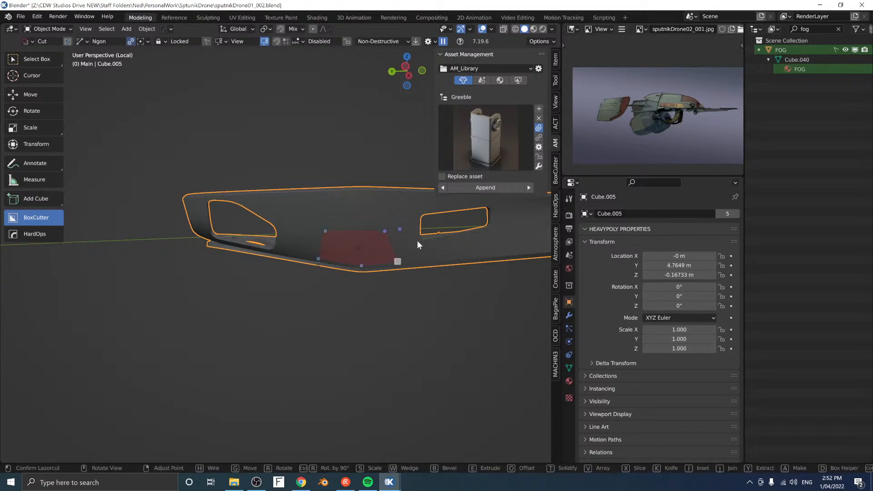
Step: Extrude the ngon cutter into the hull panel's underside, apply the cut and bring back the rest of the drone
{"action": "middle_click_drag", "start_coordinate": [420, 238], "coordinate": [378, 255]}
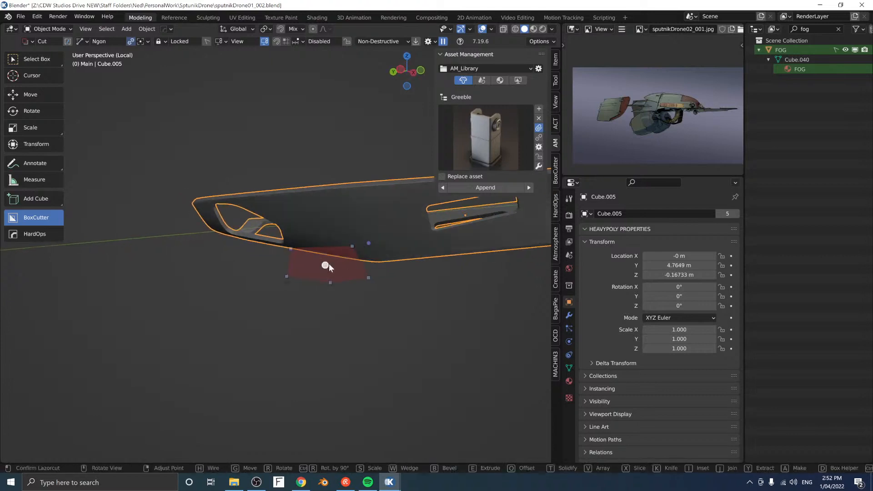
{"action": "key", "text": "e"}
{"action": "key", "text": "Tab"}
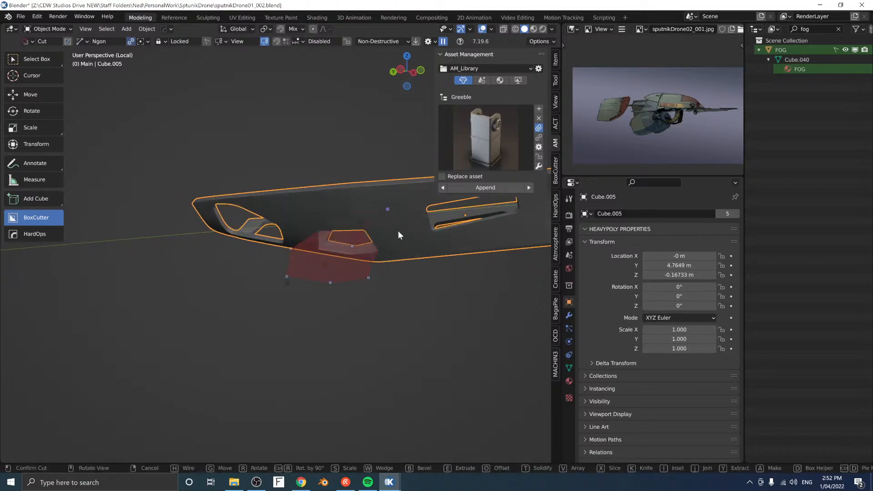
{"action": "middle_click_drag", "start_coordinate": [414, 277], "coordinate": [324, 269]}
{"action": "left_click", "coordinate": [416, 287]}
{"action": "key", "text": "slash"}
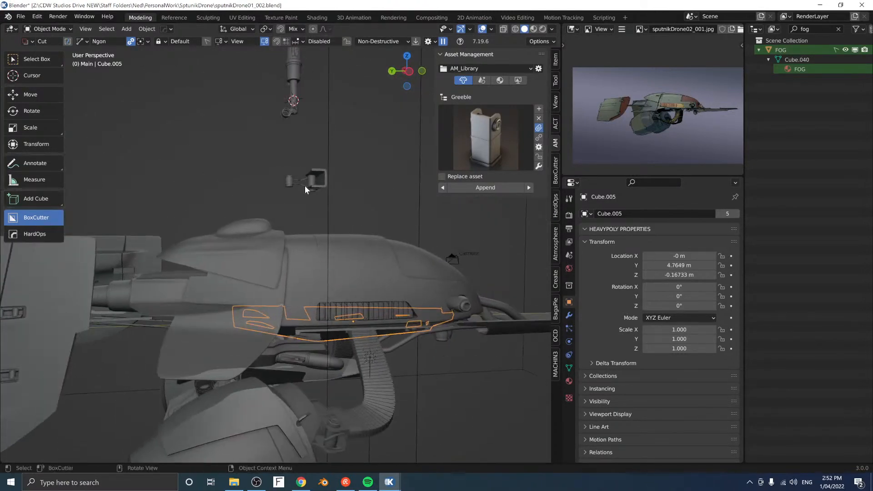
Step: Duplicate the bracketed middle section of the spare piston above the drone, offset it about 3 m along Y and separate it into its own object
{"action": "scroll", "coordinate": [304, 185], "scroll_direction": "down", "scroll_amount": 3}
{"action": "middle_click_drag", "start_coordinate": [318, 165], "coordinate": [330, 239], "text": "shift"}
{"action": "scroll", "coordinate": [330, 239], "scroll_direction": "up", "scroll_amount": 4}
{"action": "key", "text": "Tab"}
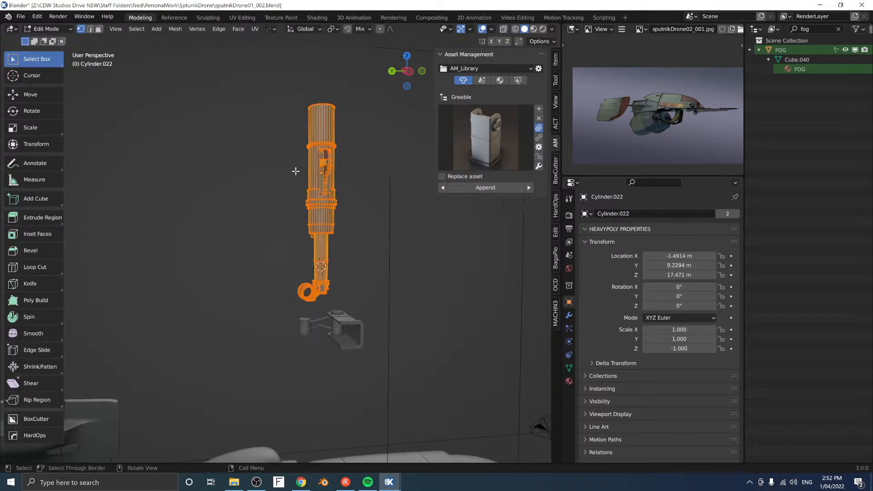
{"action": "left_click_drag", "start_coordinate": [267, 131], "coordinate": [393, 218]}
{"action": "key", "text": "shift+d"}
{"action": "key", "text": "y"}
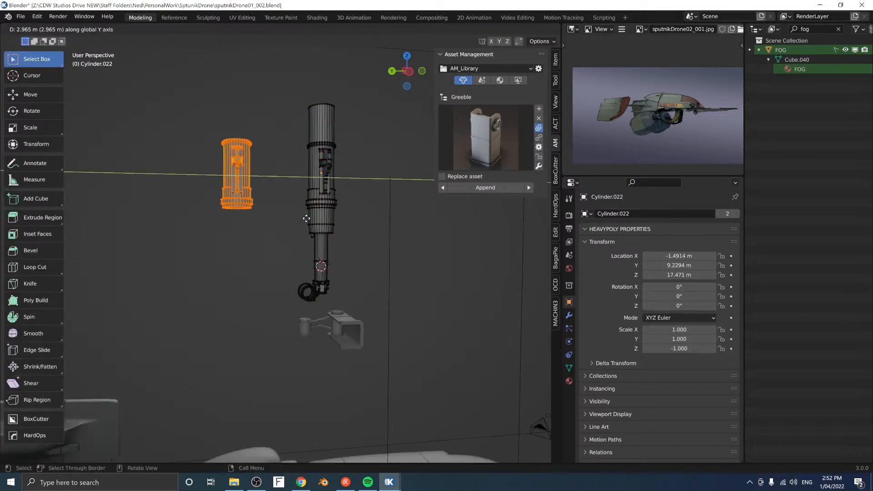
{"action": "left_click", "coordinate": [308, 218]}
{"action": "key", "text": "p"}
{"action": "key", "text": "Tab"}
{"action": "left_click", "coordinate": [298, 246]}
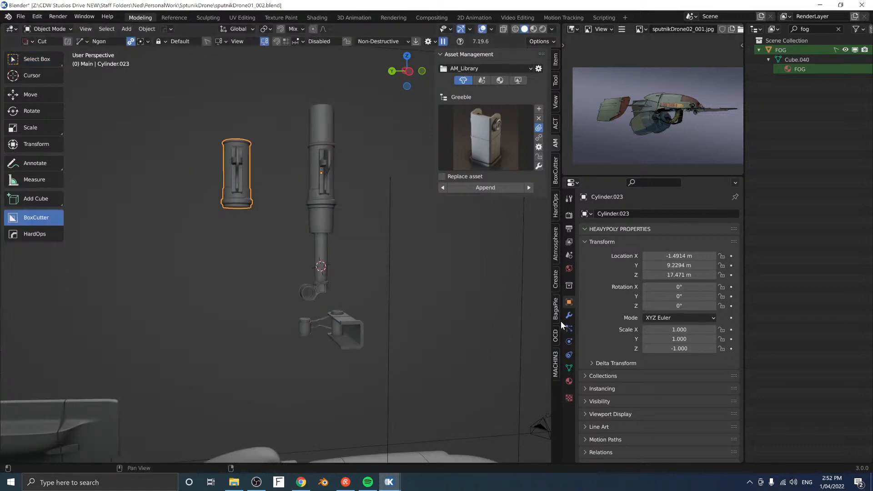
Step: Lower the separated cylinder section along Z towards the hull
{"action": "left_click", "coordinate": [567, 369]}
{"action": "middle_click_drag", "start_coordinate": [169, 150], "coordinate": [168, 97]}
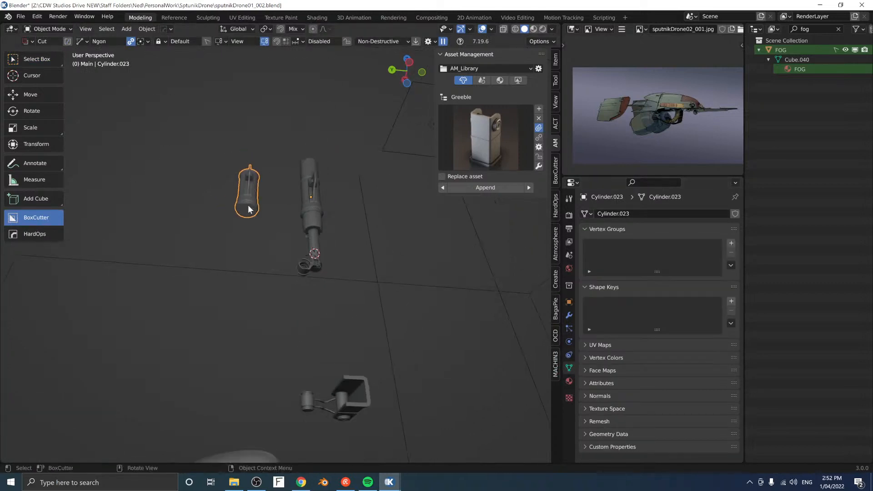
{"action": "scroll", "coordinate": [249, 206], "scroll_direction": "down", "scroll_amount": 3}
{"action": "middle_click_drag", "start_coordinate": [248, 207], "coordinate": [252, 256]}
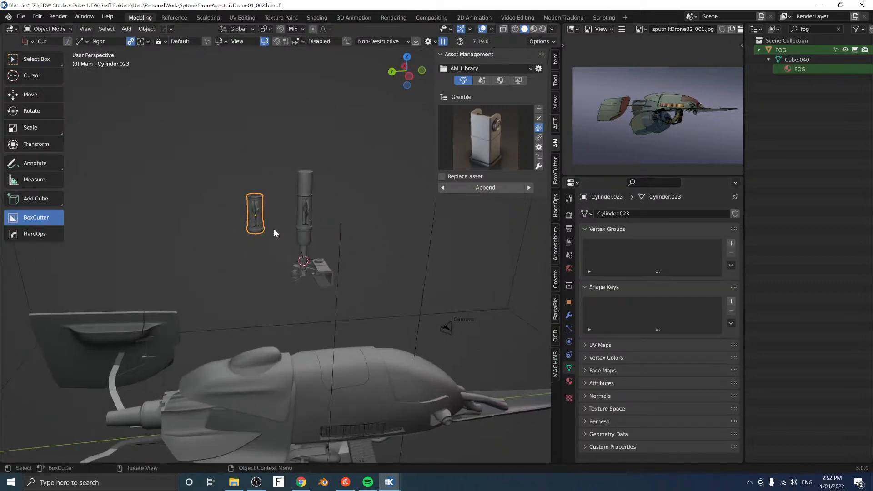
{"action": "key", "text": "g"}
{"action": "key", "text": "z"}
{"action": "left_click", "coordinate": [314, 362]}
{"action": "middle_click_drag", "start_coordinate": [315, 362], "coordinate": [272, 195], "text": "shift"}
Step: Rotate the cylinder section about global Y to lie sideways and place it under the hull beside the piston cable
{"action": "left_click", "coordinate": [275, 195]}
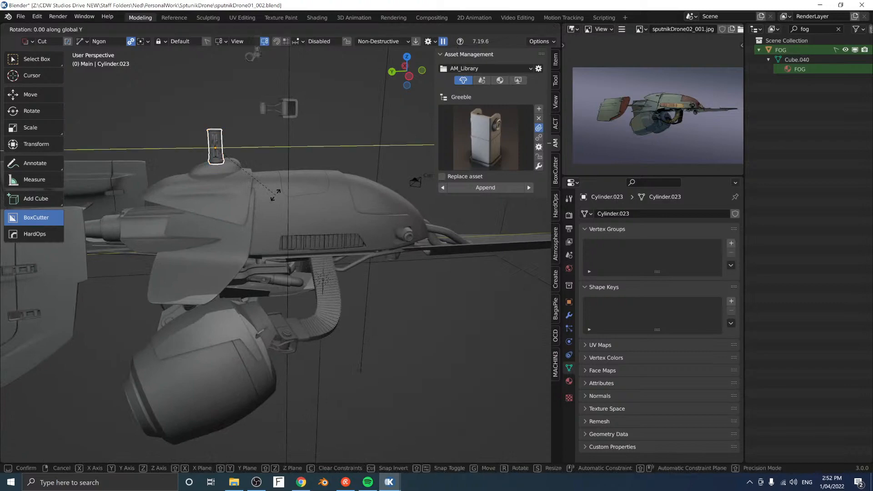
{"action": "scroll", "coordinate": [274, 195], "scroll_direction": "up", "scroll_amount": 5}
{"action": "middle_click_drag", "start_coordinate": [257, 53], "coordinate": [346, 245], "text": "ctrl"}
{"action": "left_click", "coordinate": [345, 255]}
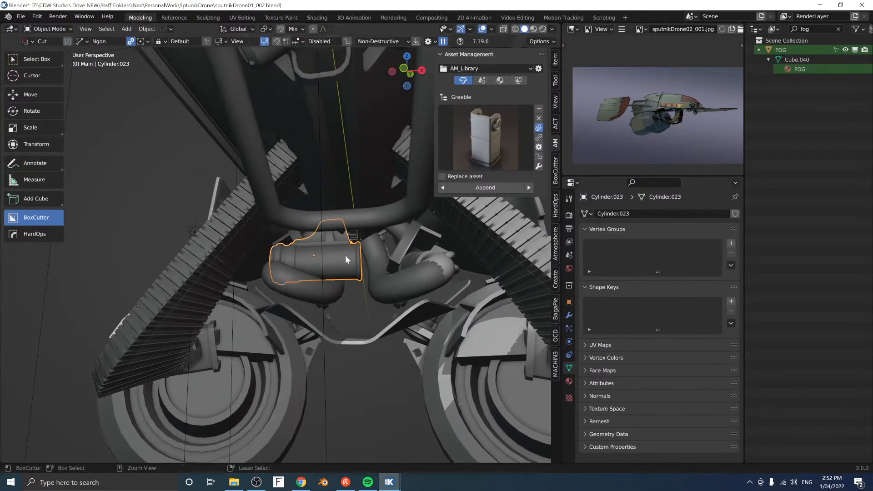
Step: Select the edge loop around the cylinder's open inner end, fill it with a face and inset that face
{"action": "middle_click_drag", "start_coordinate": [406, 258], "coordinate": [300, 266]}
{"action": "key", "text": "Tab"}
{"action": "key", "text": "ctrl+space"}
{"action": "left_click", "coordinate": [384, 281]}
{"action": "scroll", "coordinate": [381, 260], "scroll_direction": "up", "scroll_amount": 4}
{"action": "key", "text": "ctrl+Tab"}
{"action": "left_click", "coordinate": [329, 221]}
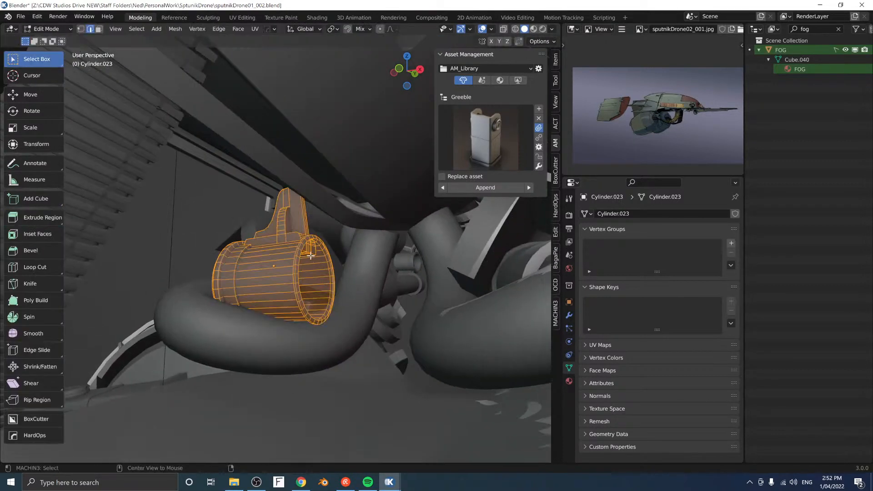
{"action": "left_click", "coordinate": [303, 253]}
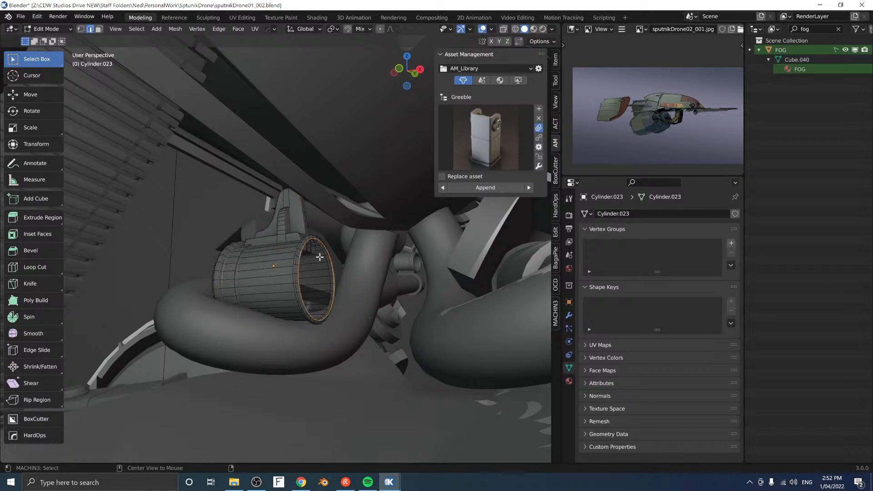
{"action": "key", "text": "f"}
{"action": "key", "text": "i"}
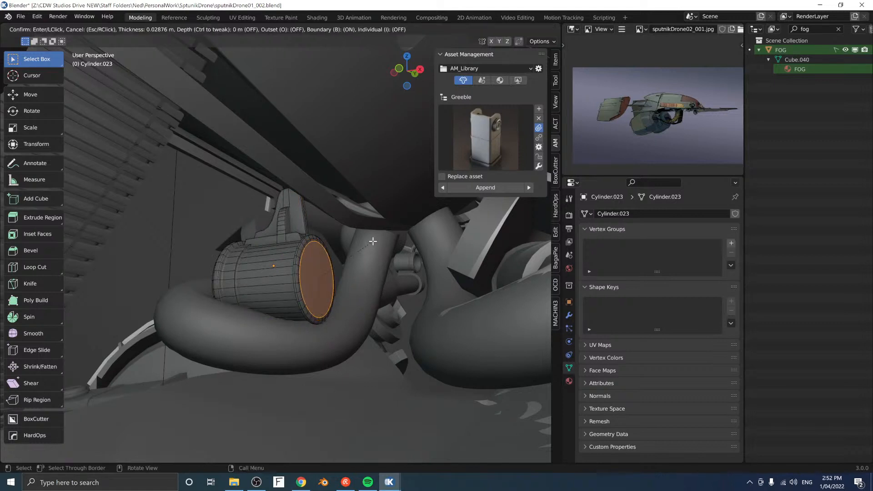
{"action": "left_click", "coordinate": [373, 242]}
Step: Build a stepped cap on the inner end by alternating Shrink/Fatten offsets with further insets of the face
{"action": "key", "text": "alt+s"}
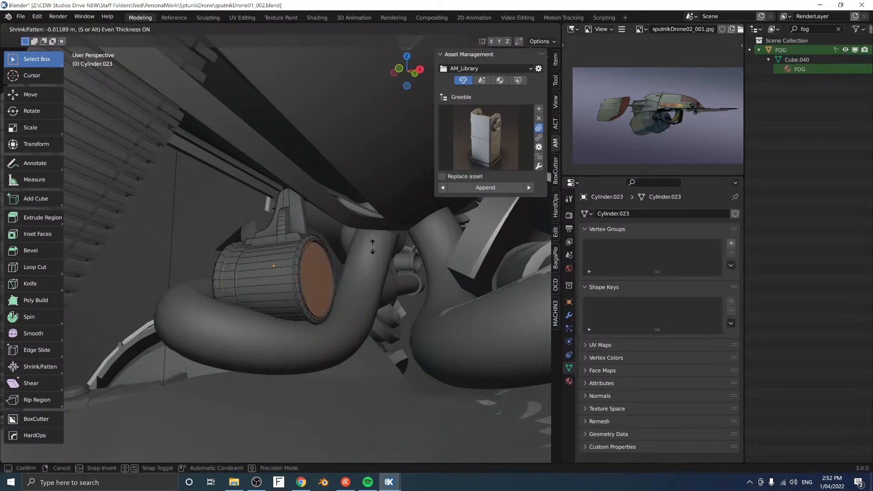
{"action": "left_click", "coordinate": [372, 246]}
{"action": "key", "text": "i"}
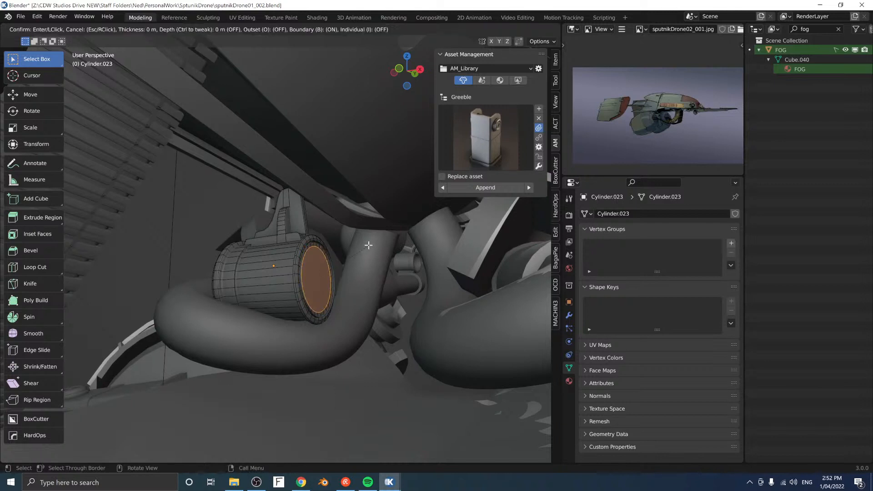
{"action": "left_click", "coordinate": [364, 246]}
{"action": "key", "text": "alt+s"}
{"action": "left_click", "coordinate": [374, 226]}
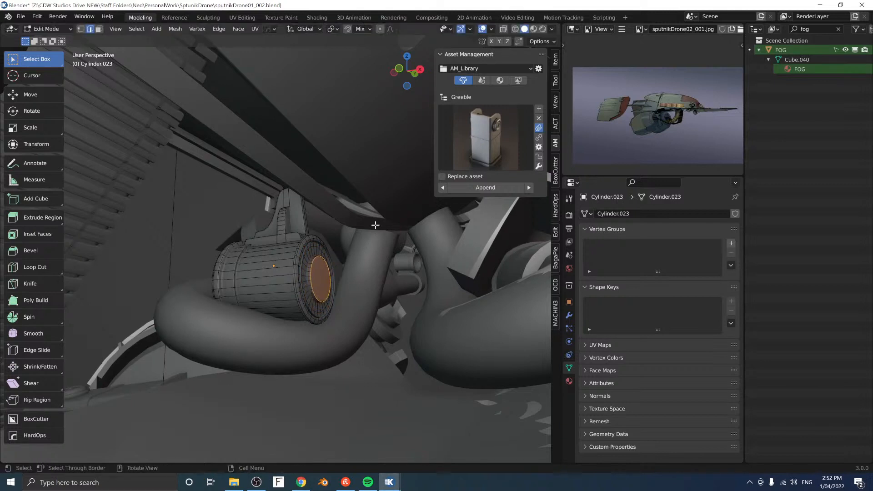
{"action": "key", "text": "i"}
{"action": "left_click", "coordinate": [374, 225]}
{"action": "key", "text": "g"}
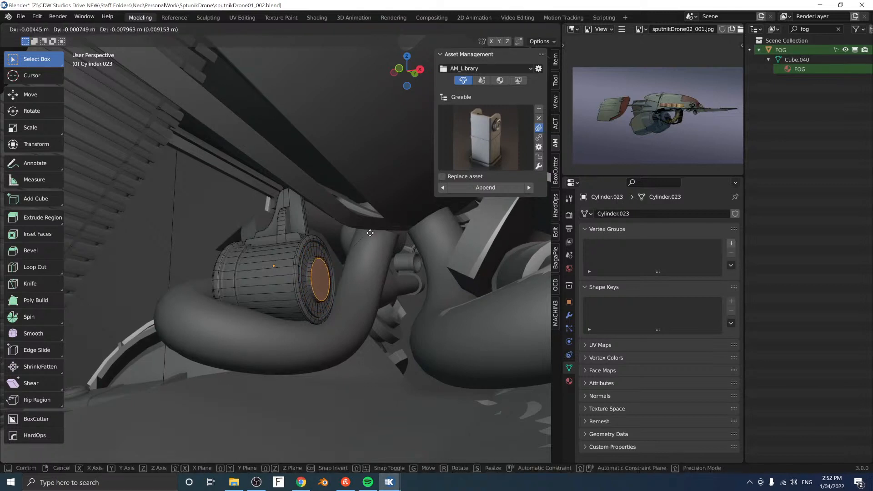
{"action": "left_click", "coordinate": [365, 237]}
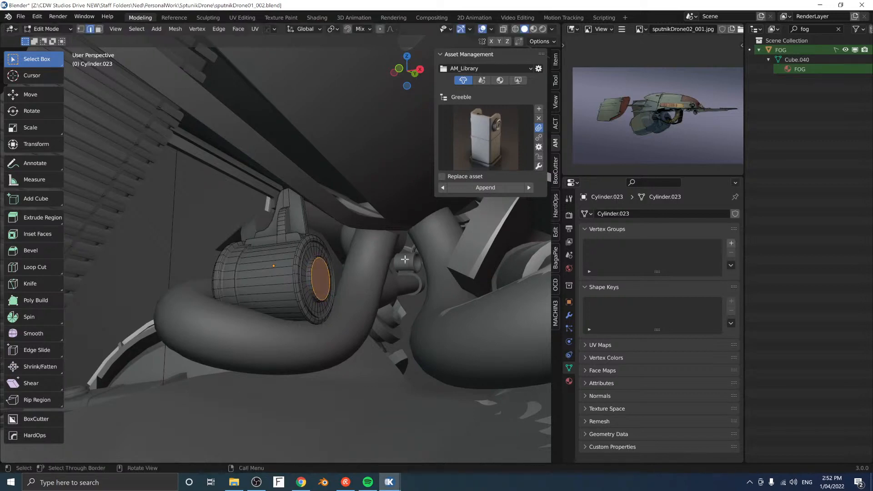
Step: Fill the cylinder's opposite open end and give it a matching stepped cap with insets and Shrink/Fatten
{"action": "left_click", "coordinate": [569, 315]}
{"action": "middle_click_drag", "start_coordinate": [329, 250], "coordinate": [350, 270]}
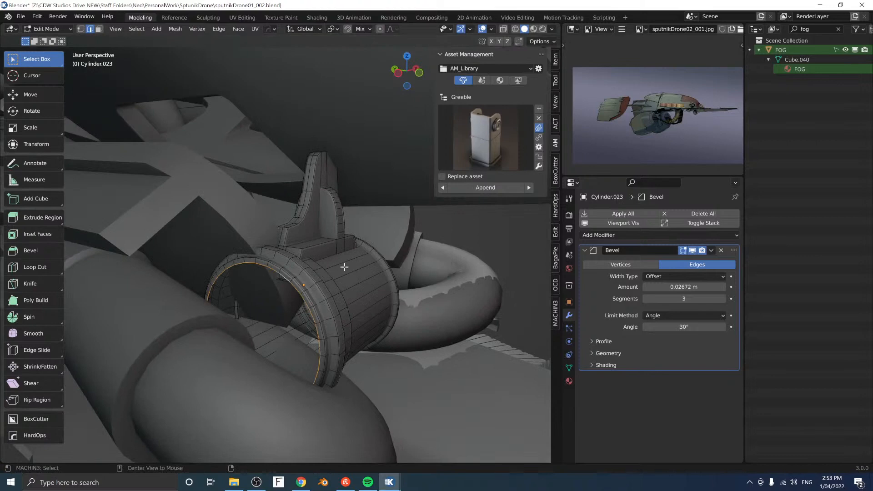
{"action": "key", "text": "f"}
{"action": "key", "text": "alt+s"}
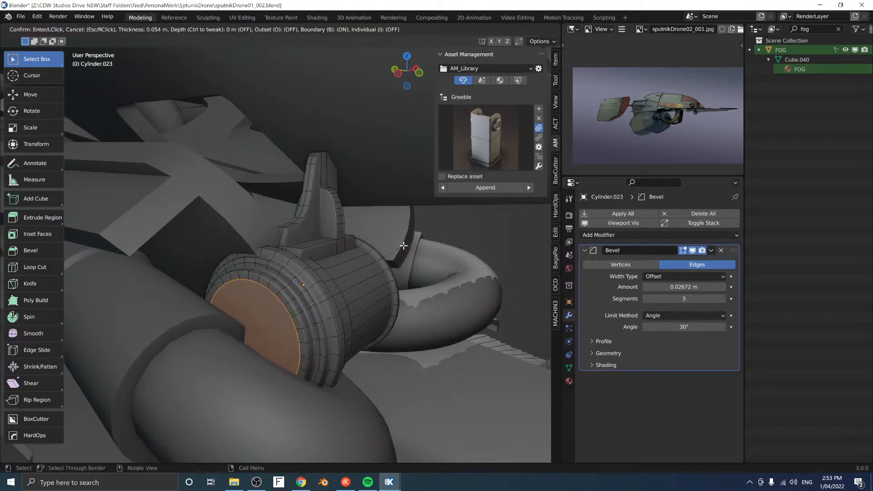
{"action": "left_click", "coordinate": [400, 315]}
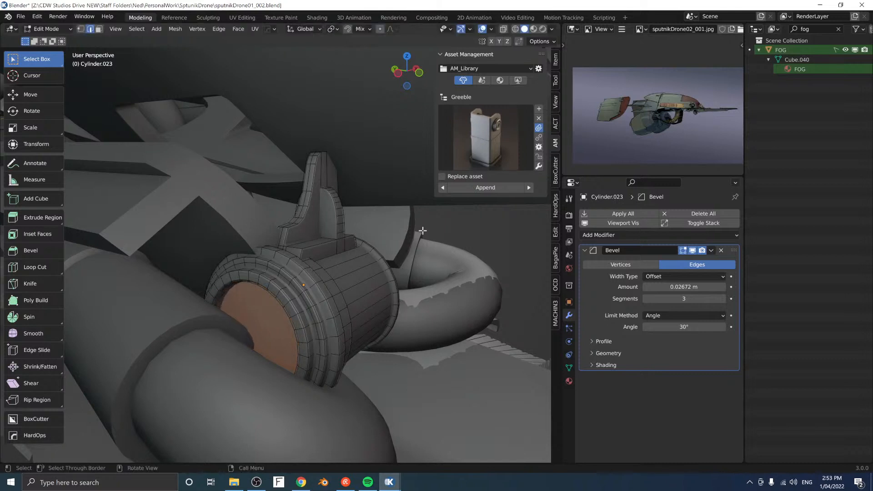
{"action": "key", "text": "i"}
{"action": "left_click", "coordinate": [417, 231]}
{"action": "key", "text": "alt+s"}
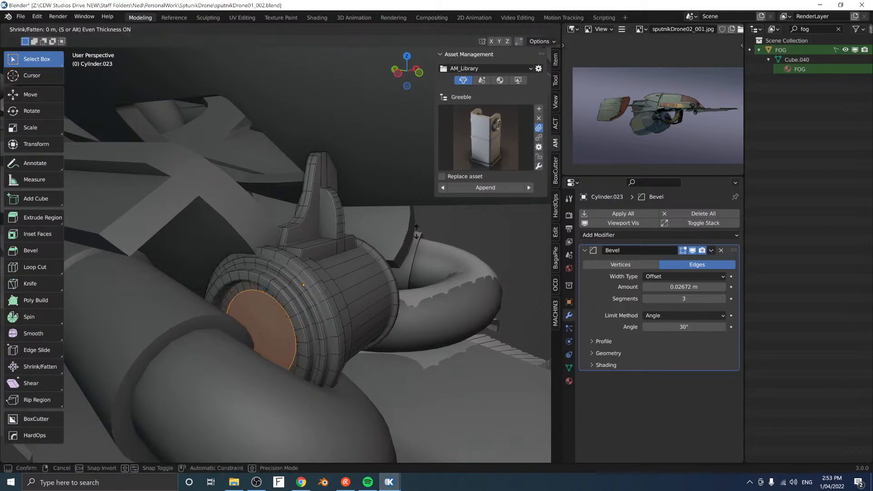
{"action": "left_click", "coordinate": [413, 215]}
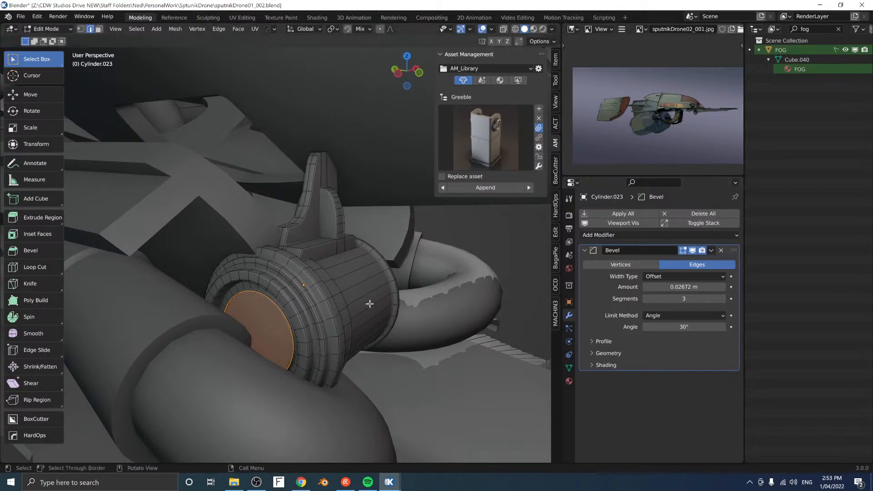
{"action": "middle_click_drag", "start_coordinate": [396, 289], "coordinate": [326, 261]}
{"action": "key", "text": "Tab"}
Step: Set the cylinder section's origin to the centre of its end cap
{"action": "left_click", "coordinate": [310, 328]}
{"action": "middle_click_drag", "start_coordinate": [313, 328], "coordinate": [355, 333]}
{"action": "scroll", "coordinate": [383, 338], "scroll_direction": "down", "scroll_amount": 4}
{"action": "key", "text": "Tab"}
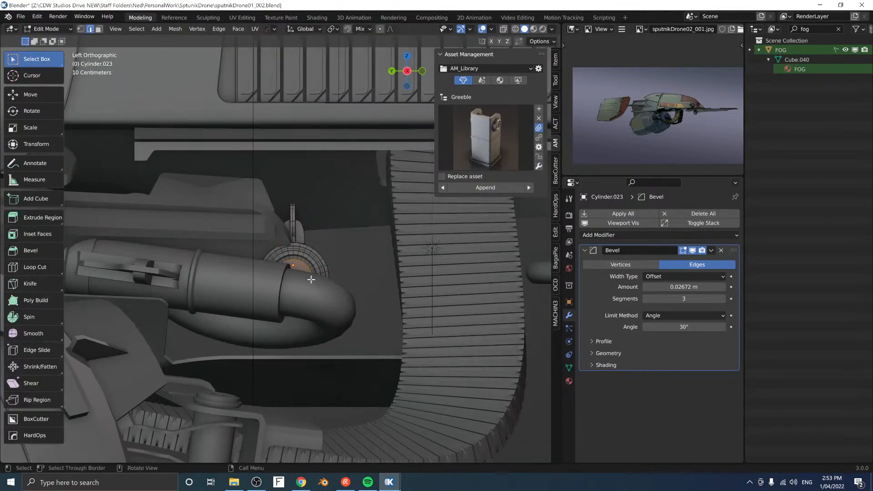
{"action": "middle_click_drag", "start_coordinate": [311, 273], "coordinate": [290, 296]}
{"action": "middle_click_drag", "start_coordinate": [409, 284], "coordinate": [378, 296]}
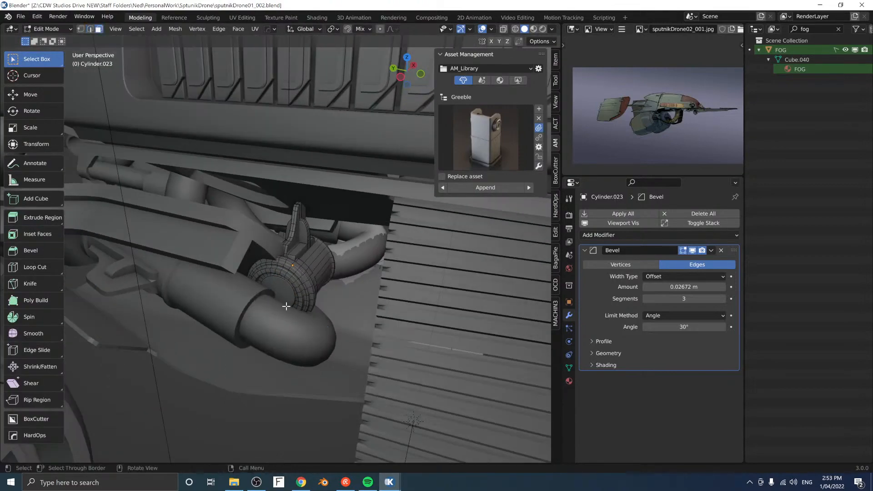
{"action": "middle_click_drag", "start_coordinate": [450, 295], "coordinate": [279, 282]}
{"action": "mouse_move", "coordinate": [335, 280]}
{"action": "middle_mouse_down"}
{"action": "mouse_move", "coordinate": [360, 293]}
{"action": "mouse_move", "coordinate": [319, 293]}
{"action": "mouse_move", "coordinate": [326, 280]}
{"action": "middle_mouse_up"}
{"action": "key", "text": "Tab"}
{"action": "left_click", "coordinate": [321, 326]}
{"action": "middle_click_drag", "start_coordinate": [321, 326], "coordinate": [411, 322]}
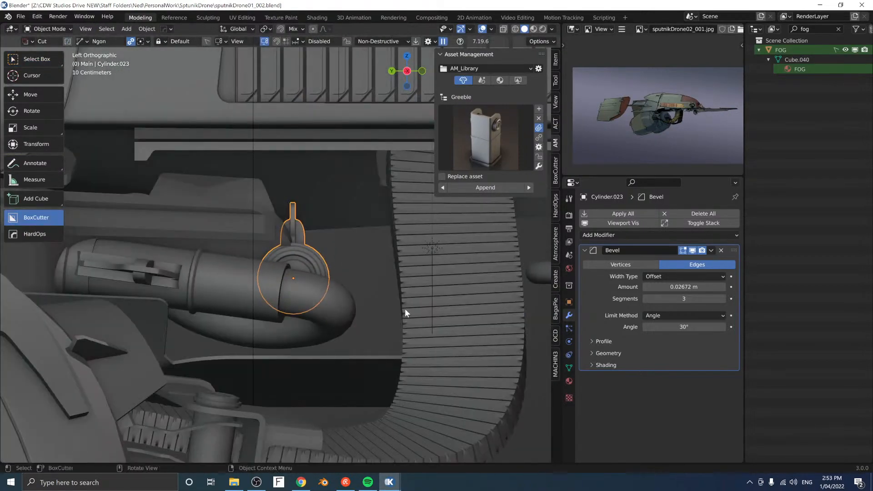
Step: Move the capped cylinder section up above the bend of the curved pipe, then scale it down overall and adjust its scale along Y
{"action": "key", "text": "g"}
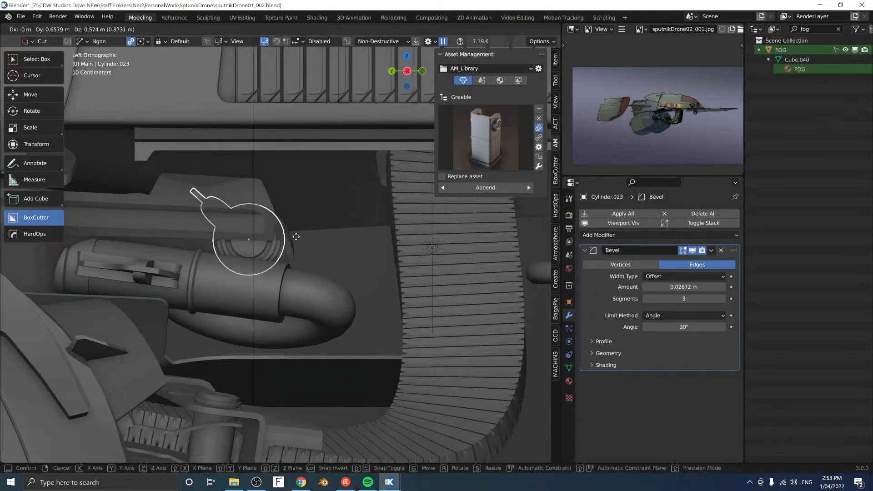
{"action": "left_click", "coordinate": [315, 237]}
{"action": "middle_click_drag", "start_coordinate": [315, 237], "coordinate": [266, 224]}
{"action": "key", "text": "s"}
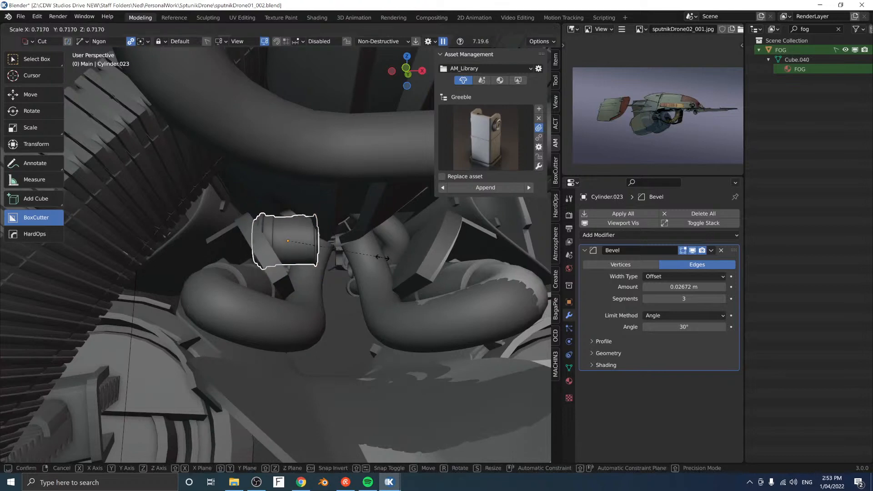
{"action": "left_click", "coordinate": [371, 256]}
{"action": "key", "text": "s"}
{"action": "key", "text": "y"}
{"action": "left_click", "coordinate": [378, 213]}
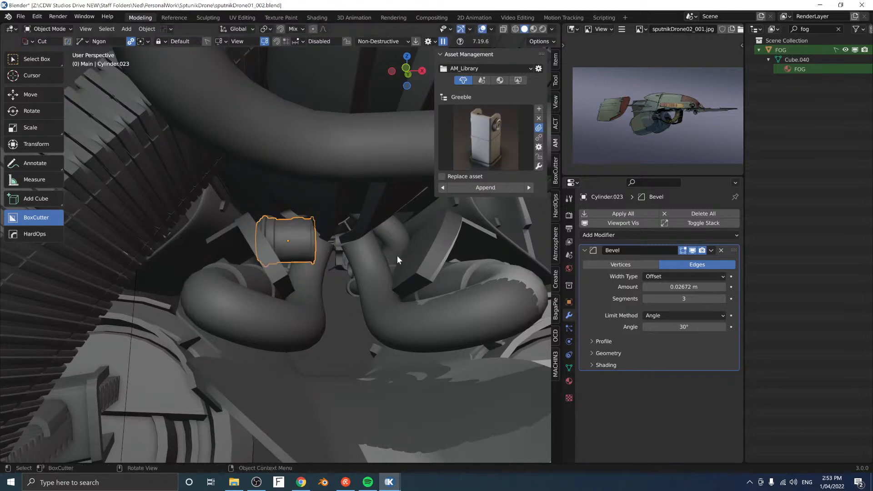
Step: Tilt the cylinder section about the global Y axis, fine-tuning the angle in front view with a further rotation of about -13°
{"action": "middle_click_drag", "start_coordinate": [397, 255], "coordinate": [398, 264]}
{"action": "key", "text": "r"}
{"action": "key", "text": "y"}
{"action": "left_click", "coordinate": [389, 209]}
{"action": "middle_click_drag", "start_coordinate": [364, 234], "coordinate": [358, 252]}
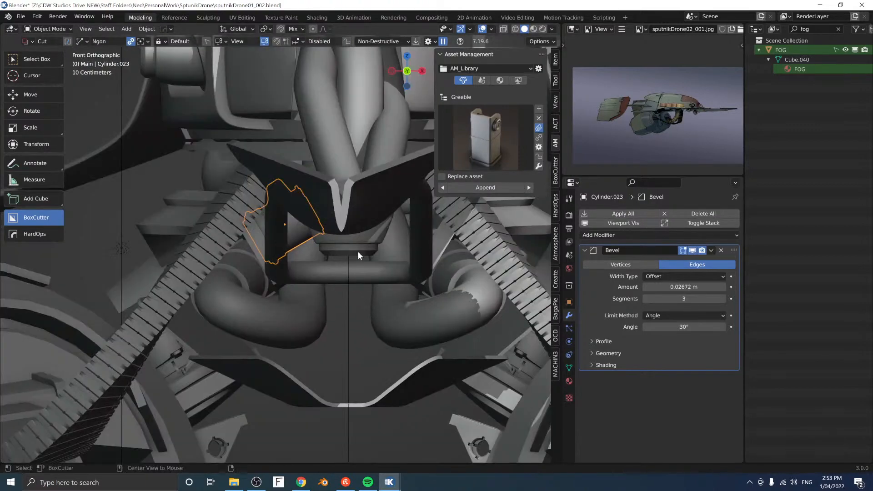
{"action": "key", "text": "r"}
{"action": "key", "text": "y"}
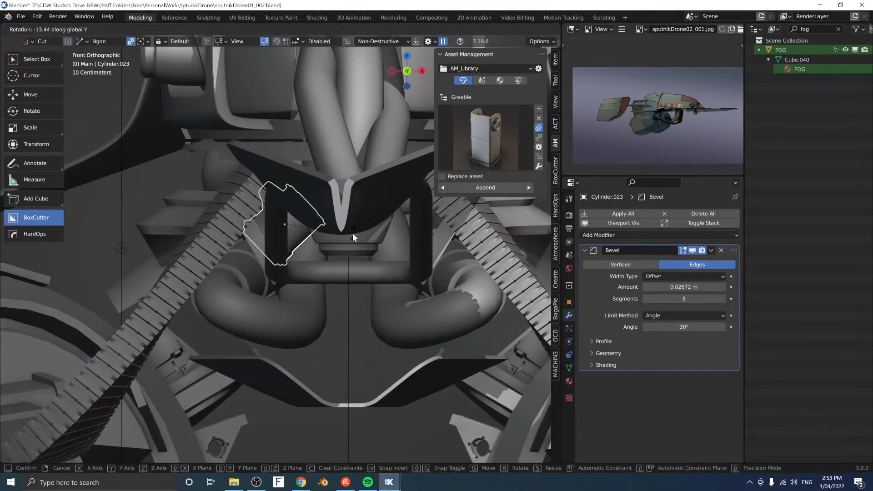
{"action": "left_click", "coordinate": [353, 233]}
Step: Lengthen the tilted cylinder section along its local Z axis and slide it along that same axis between the surrounding hull parts
{"action": "key", "text": "s"}
{"action": "key", "text": "z"}
{"action": "key", "text": "z"}
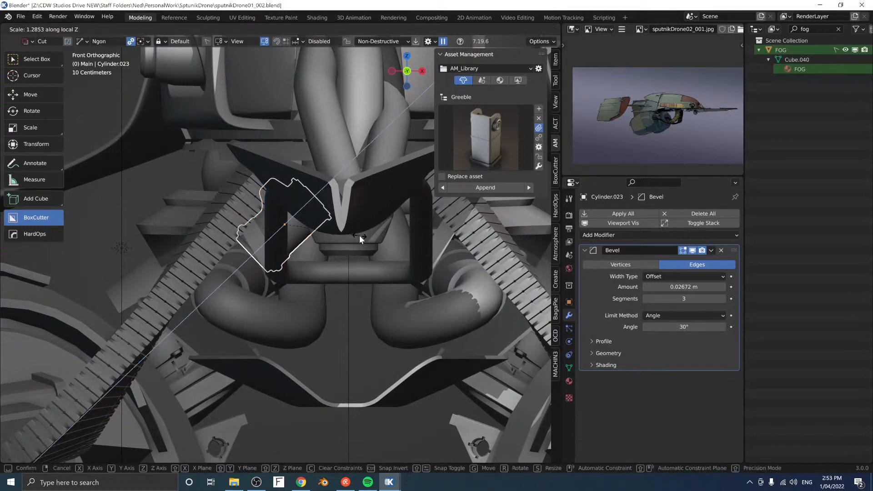
{"action": "left_click", "coordinate": [351, 239]}
{"action": "middle_click_drag", "start_coordinate": [347, 241], "coordinate": [318, 324]}
{"action": "key", "text": "g"}
{"action": "key", "text": "z"}
{"action": "key", "text": "z"}
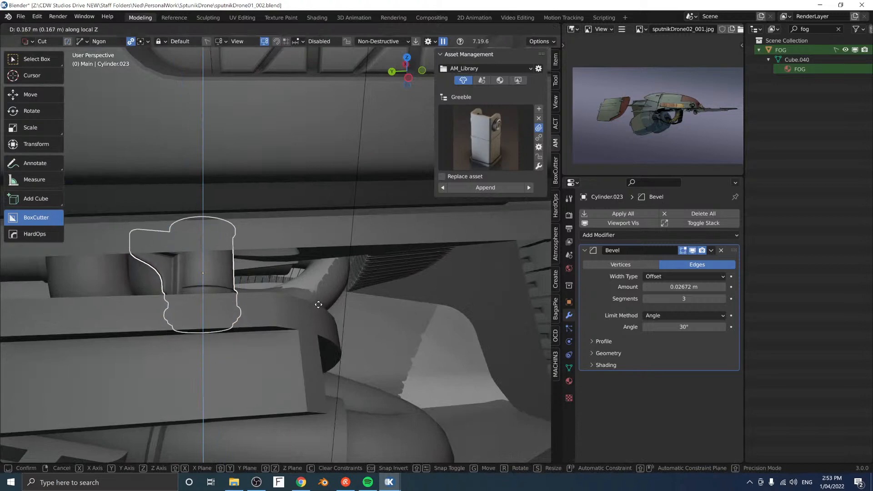
Step: Move the selected cylinder connector along its local Z axis and rescale it to fit among the parts beneath the hull
{"action": "left_click", "coordinate": [318, 288]}
{"action": "mouse_move", "coordinate": [318, 287]}
{"action": "middle_mouse_down"}
{"action": "mouse_move", "coordinate": [326, 274]}
{"action": "mouse_move", "coordinate": [328, 281]}
{"action": "mouse_move", "coordinate": [301, 272]}
{"action": "mouse_move", "coordinate": [336, 289]}
{"action": "mouse_move", "coordinate": [318, 282]}
{"action": "middle_mouse_up"}
{"action": "key", "text": "s"}
{"action": "left_click", "coordinate": [403, 290]}
Step: Rotate the cylinder connector around its local Z axis to line it up with the neighbouring underside parts
{"action": "key", "text": "r"}
{"action": "key", "text": "y"}
{"action": "key", "text": "y"}
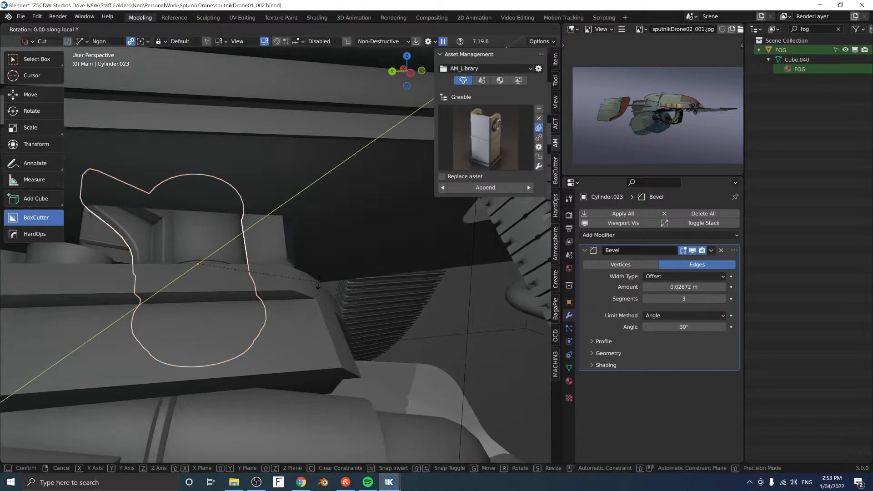
{"action": "key", "text": "x"}
{"action": "key", "text": "x"}
{"action": "key", "text": "z"}
{"action": "key", "text": "z"}
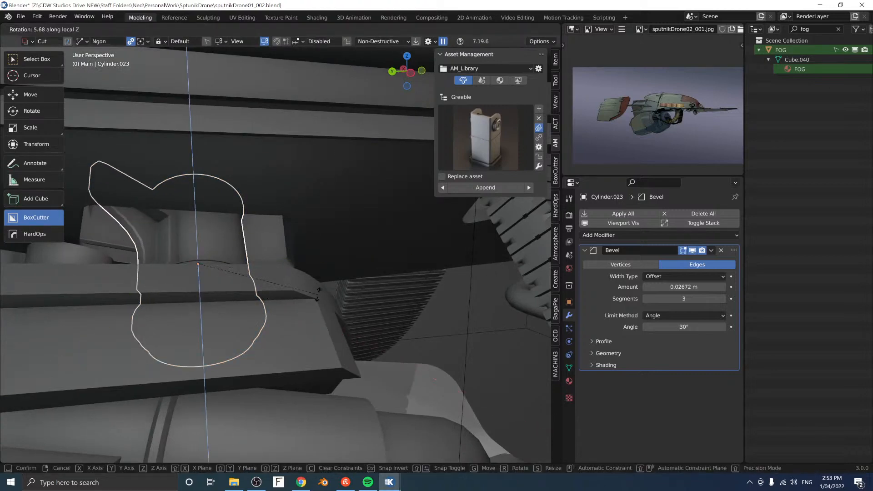
{"action": "left_click", "coordinate": [187, 236]}
{"action": "middle_click_drag", "start_coordinate": [187, 236], "coordinate": [240, 241]}
{"action": "scroll", "coordinate": [301, 315], "scroll_direction": "down", "scroll_amount": 2}
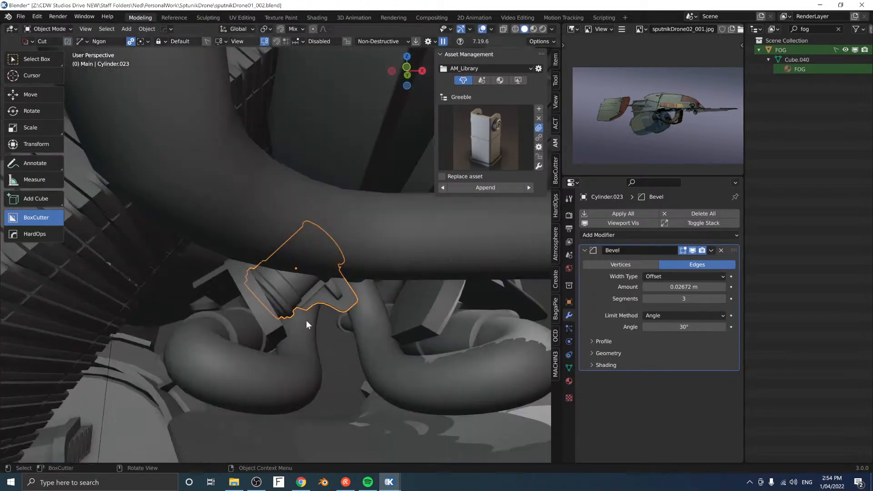
Step: Mirror the cylinder connector across X using Mirror Origin as the mirror object, and rescale it
{"action": "key", "text": "alt+x"}
{"action": "mouse_move", "coordinate": [369, 272]}
{"action": "middle_mouse_down"}
{"action": "mouse_move", "coordinate": [361, 287]}
{"action": "mouse_move", "coordinate": [361, 278]}
{"action": "mouse_move", "coordinate": [344, 274]}
{"action": "mouse_move", "coordinate": [362, 280]}
{"action": "middle_mouse_up"}
{"action": "key", "text": "s"}
{"action": "left_click", "coordinate": [360, 277]}
Step: Reposition the mirrored cylinder connectors along global X and Z so they sit under the curved tube
{"action": "key", "text": "g"}
{"action": "key", "text": "x"}
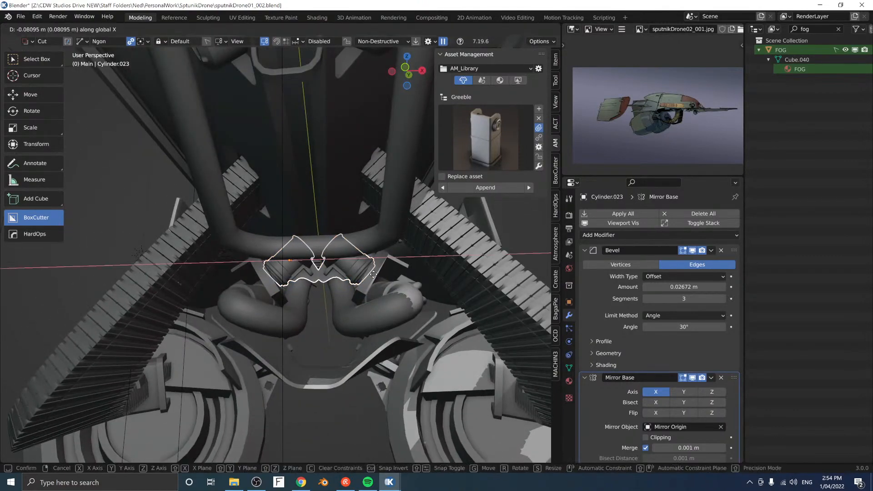
{"action": "left_click", "coordinate": [372, 274]}
{"action": "key", "text": "g"}
{"action": "key", "text": "z"}
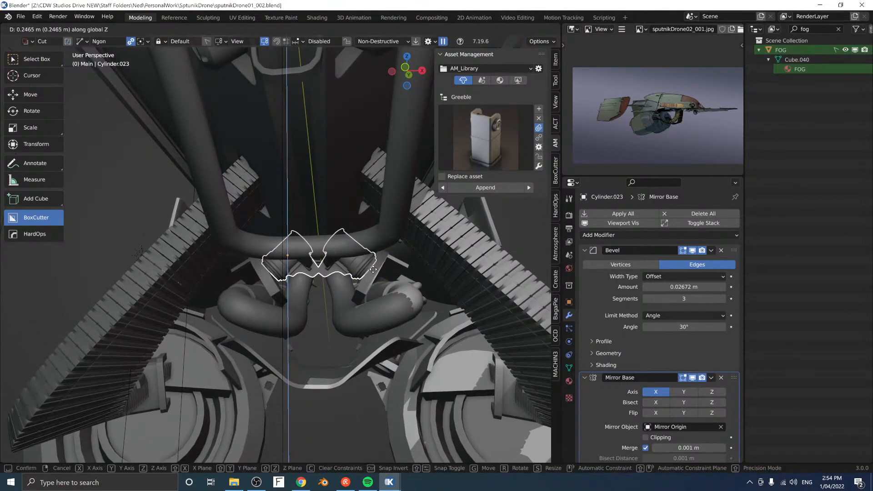
{"action": "left_click", "coordinate": [315, 282]}
{"action": "scroll", "coordinate": [315, 282], "scroll_direction": "up", "scroll_amount": 3}
{"action": "middle_click_drag", "start_coordinate": [315, 278], "coordinate": [340, 295]}
{"action": "key", "text": "g"}
{"action": "key", "text": "x"}
{"action": "left_click", "coordinate": [306, 284]}
Step: Preview the drone in rendered shading and examine the rear assembly between the two engines
{"action": "scroll", "coordinate": [340, 295], "scroll_direction": "down", "scroll_amount": 6}
{"action": "left_click", "coordinate": [373, 320]}
{"action": "middle_click_drag", "start_coordinate": [372, 320], "coordinate": [291, 276]}
{"action": "scroll", "coordinate": [286, 257], "scroll_direction": "up", "scroll_amount": 7}
{"action": "scroll", "coordinate": [264, 254], "scroll_direction": "down", "scroll_amount": 5}
{"action": "scroll", "coordinate": [287, 270], "scroll_direction": "down", "scroll_amount": 3}
{"action": "key", "text": "z"}
{"action": "left_click", "coordinate": [356, 245]}
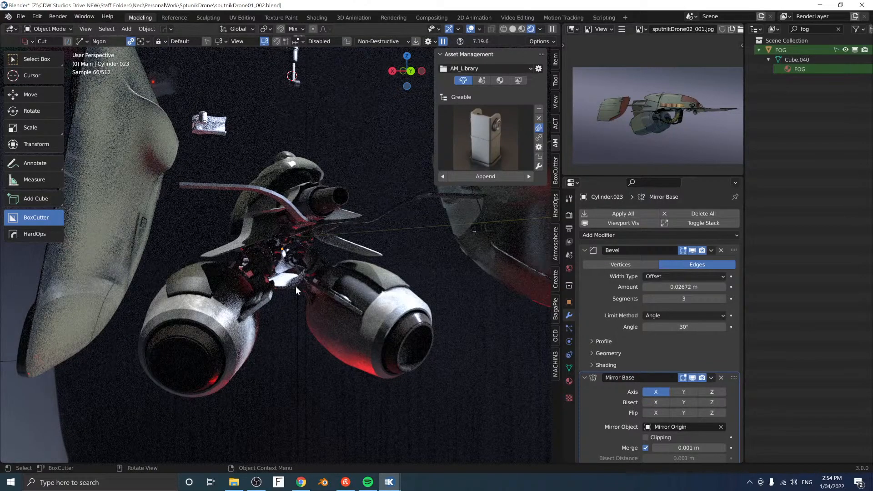
{"action": "scroll", "coordinate": [298, 228], "scroll_direction": "up", "scroll_amount": 3}
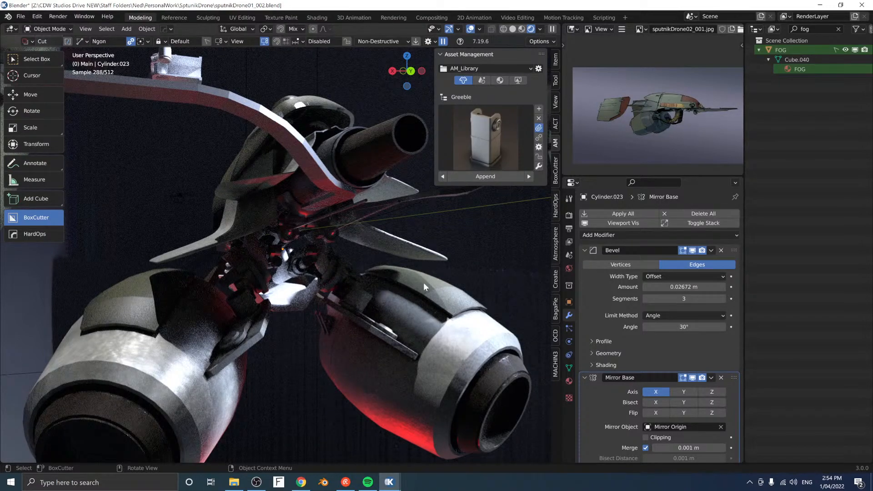
{"action": "middle_click_drag", "start_coordinate": [402, 245], "coordinate": [364, 246]}
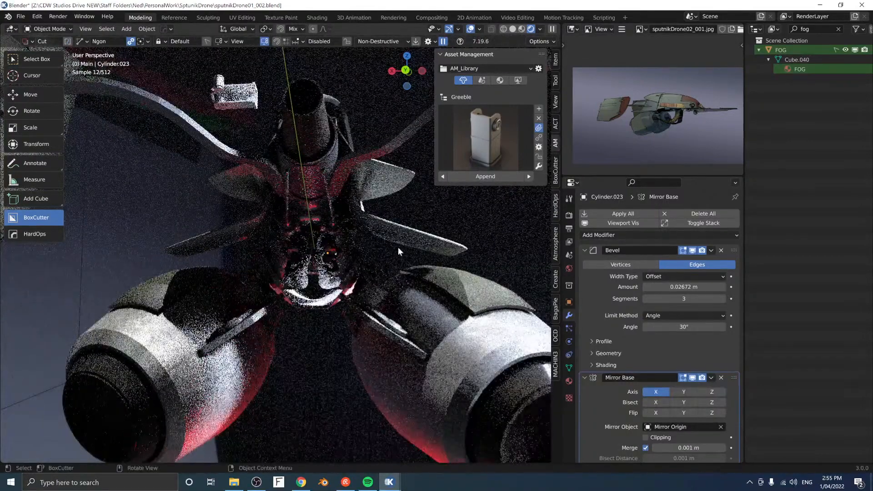
Step: Narrow the 3D viewport and hide its toolbar and sidebar
{"action": "left_click_drag", "start_coordinate": [551, 295], "coordinate": [336, 271]}
{"action": "key", "text": "t"}
{"action": "key", "text": "n"}
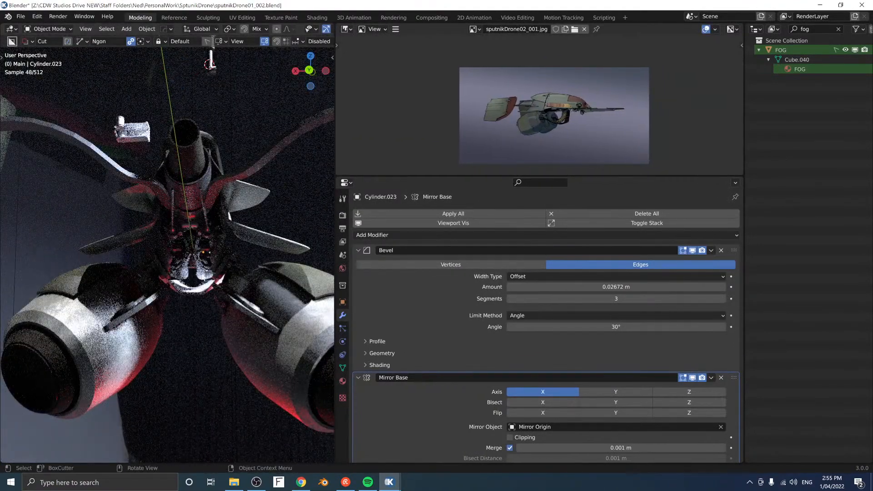
Step: Examine the rendered drone from the rear, the front and farther away to judge the detail and lighting
{"action": "middle_click_drag", "start_coordinate": [220, 208], "coordinate": [188, 228]}
{"action": "scroll", "coordinate": [187, 233], "scroll_direction": "up", "scroll_amount": 4}
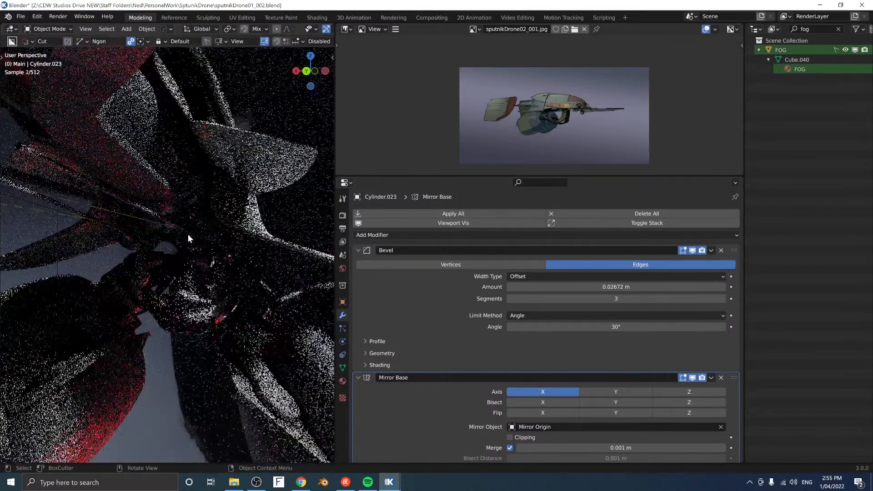
{"action": "scroll", "coordinate": [208, 240], "scroll_direction": "down", "scroll_amount": 2}
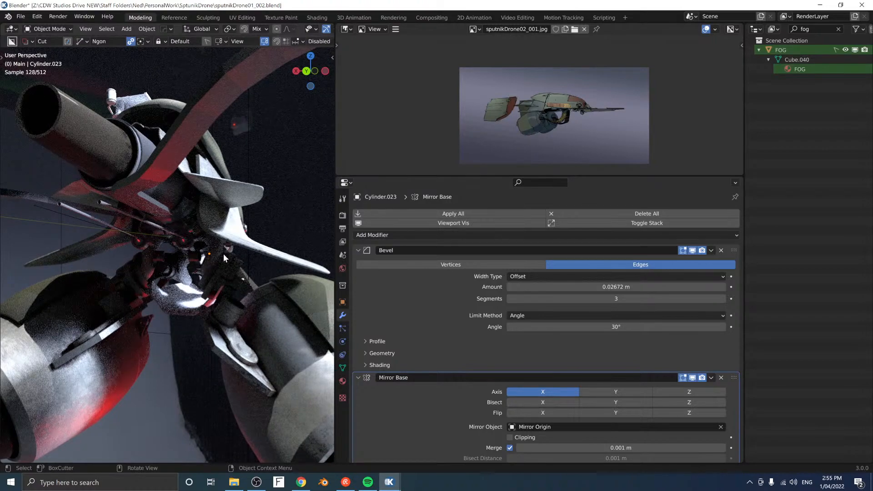
{"action": "middle_click_drag", "start_coordinate": [153, 241], "coordinate": [236, 245]}
{"action": "scroll", "coordinate": [222, 227], "scroll_direction": "down", "scroll_amount": 2}
{"action": "scroll", "coordinate": [227, 256], "scroll_direction": "down", "scroll_amount": 4}
{"action": "scroll", "coordinate": [184, 240], "scroll_direction": "up", "scroll_amount": 3}
{"action": "middle_click_drag", "start_coordinate": [183, 240], "coordinate": [124, 248]}
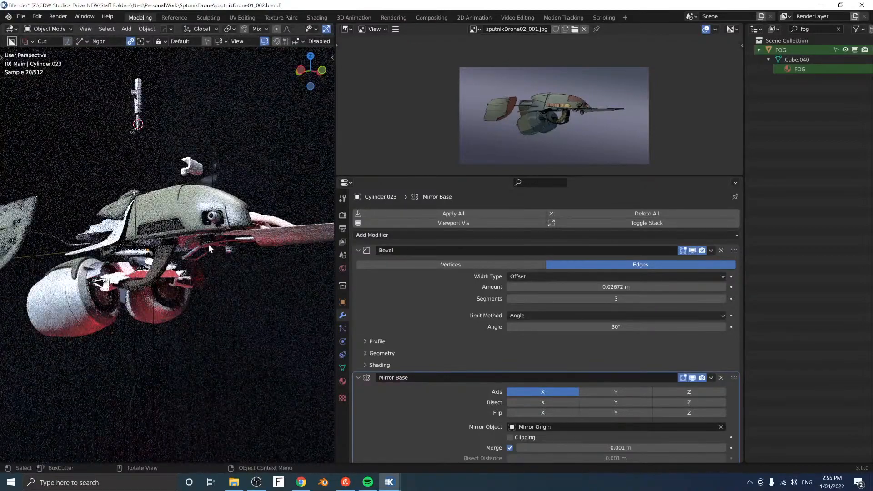
{"action": "scroll", "coordinate": [201, 243], "scroll_direction": "down", "scroll_amount": 3}
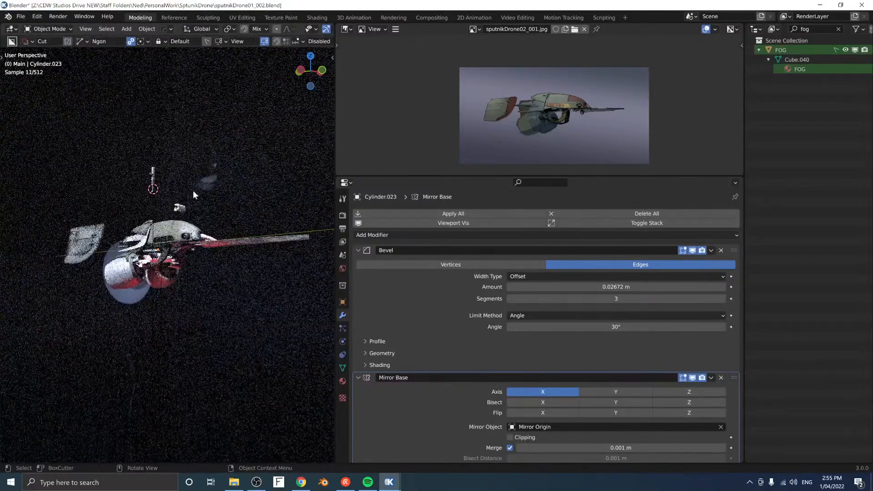
Step: Rotate the white area light above the drone to about 45° around global Y
{"action": "left_click", "coordinate": [187, 176]}
{"action": "key", "text": "r"}
{"action": "key", "text": "y"}
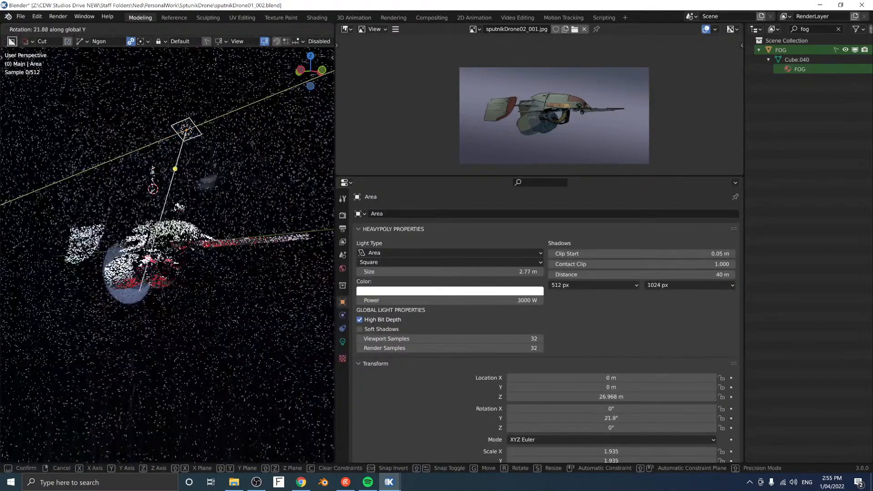
{"action": "left_click", "coordinate": [232, 210]}
{"action": "middle_click_drag", "start_coordinate": [232, 210], "coordinate": [184, 205]}
Step: Move the white area light to about 22.8 m in X and lower it to about 12.3 m in Z
{"action": "key", "text": "g"}
{"action": "key", "text": "x"}
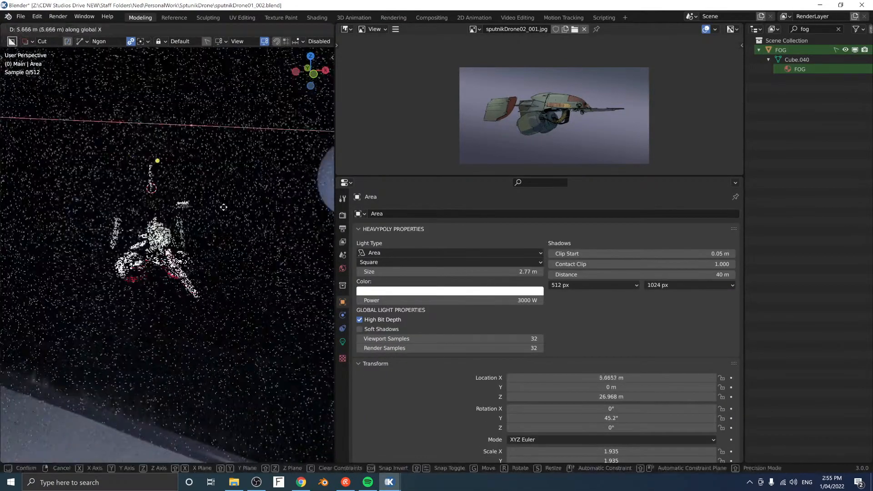
{"action": "left_click", "coordinate": [297, 205]}
{"action": "key", "text": "g"}
{"action": "key", "text": "z"}
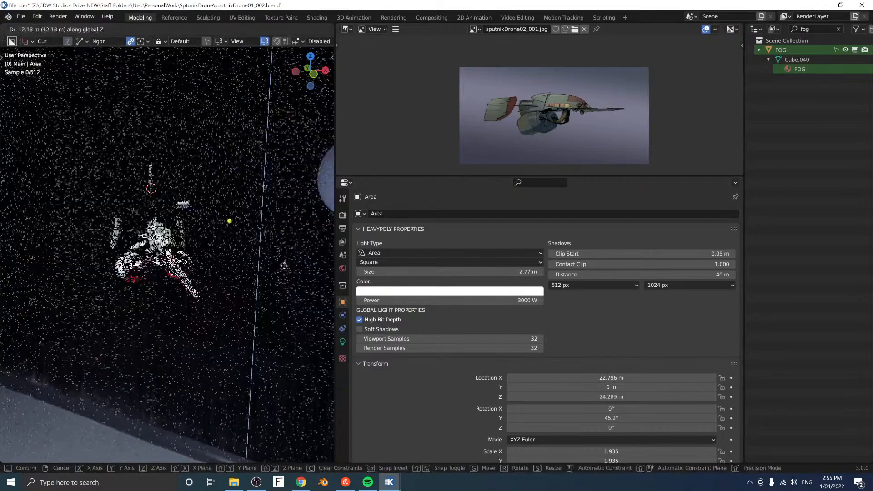
{"action": "left_click", "coordinate": [284, 274]}
{"action": "middle_click_drag", "start_coordinate": [241, 263], "coordinate": [258, 234]}
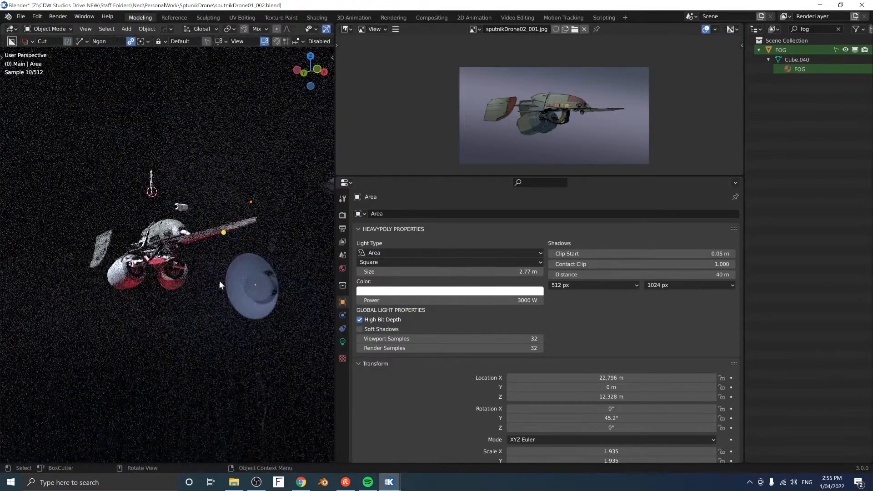
Step: Switch to solid shading and move the red area light beneath the drone along global Z
{"action": "key", "text": "z"}
{"action": "scroll", "coordinate": [126, 252], "scroll_direction": "down", "scroll_amount": 2}
{"action": "middle_click_drag", "start_coordinate": [127, 252], "coordinate": [172, 257]}
{"action": "left_click", "coordinate": [155, 295]}
{"action": "middle_click_drag", "start_coordinate": [163, 292], "coordinate": [158, 271]}
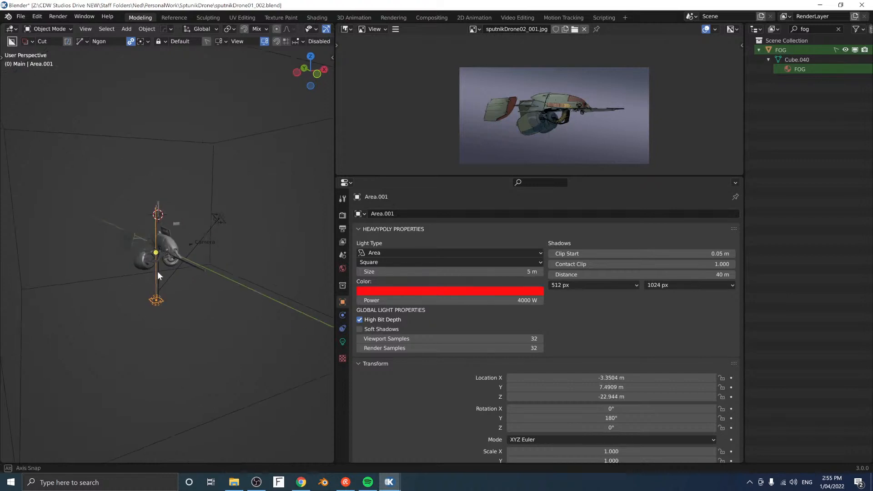
{"action": "key", "text": "g"}
{"action": "key", "text": "z"}
{"action": "mouse_move", "coordinate": [172, 261]}
{"action": "middle_mouse_down"}
{"action": "mouse_move", "coordinate": [140, 260]}
{"action": "mouse_move", "coordinate": [177, 266]}
{"action": "mouse_move", "coordinate": [142, 240]}
{"action": "middle_mouse_up"}
{"action": "left_click", "coordinate": [213, 236]}
Step: Return to rendered shading and check the relit drone from the front and rear
{"action": "scroll", "coordinate": [190, 256], "scroll_direction": "up", "scroll_amount": 4}
{"action": "key", "text": "z"}
{"action": "left_click", "coordinate": [208, 212]}
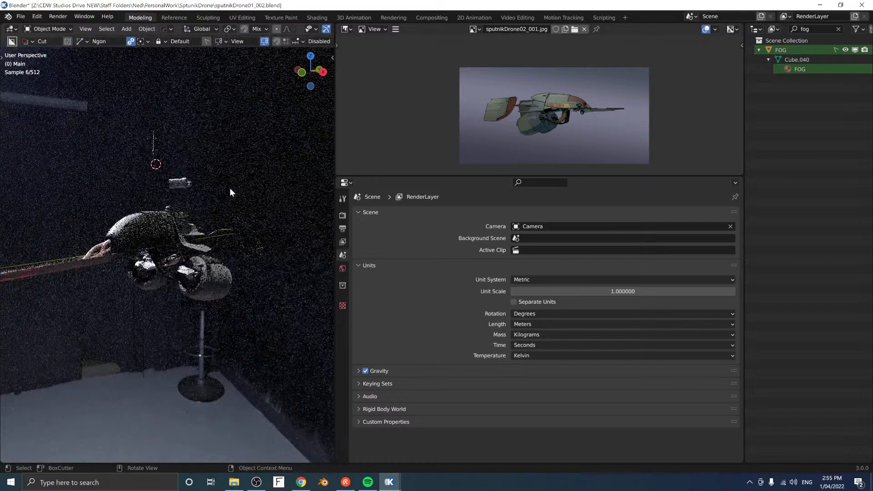
{"action": "middle_click_drag", "start_coordinate": [216, 212], "coordinate": [172, 206]}
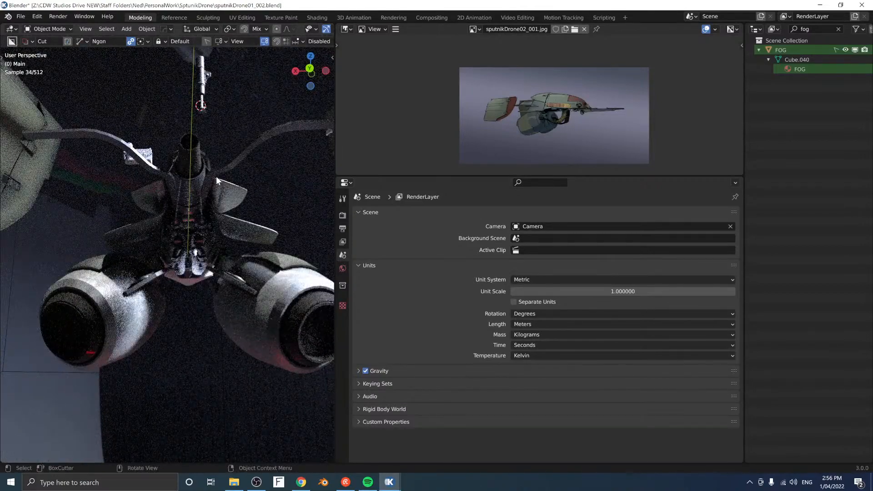
{"action": "middle_click_drag", "start_coordinate": [216, 177], "coordinate": [236, 195]}
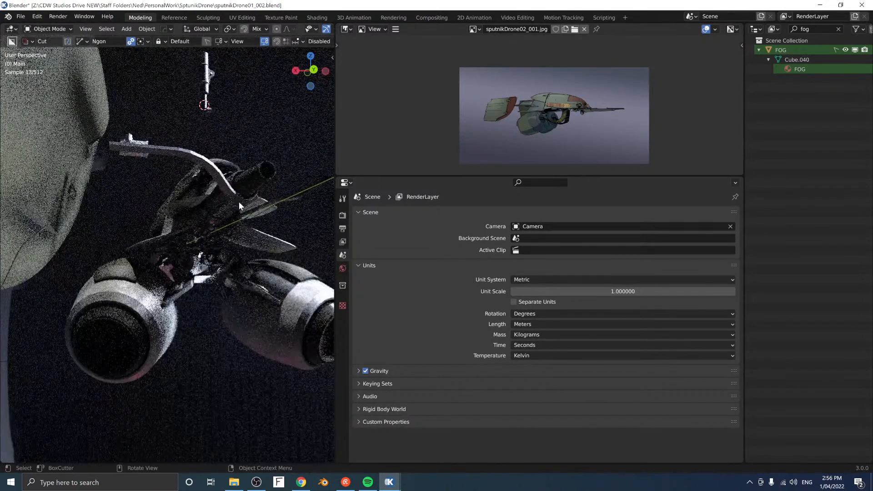
Step: Switch the viewport from rendered back to solid shading with the drone seen from behind
{"action": "key", "text": "z"}
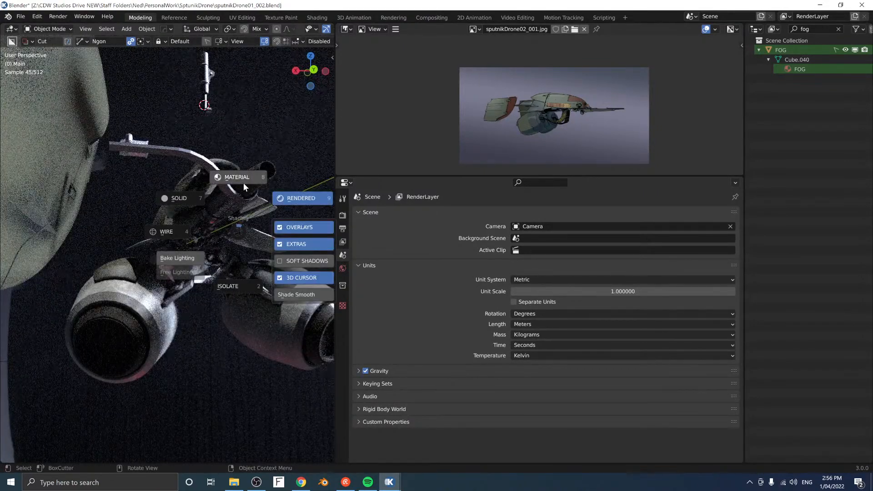
{"action": "left_click", "coordinate": [242, 181]}
{"action": "middle_click_drag", "start_coordinate": [249, 203], "coordinate": [218, 233]}
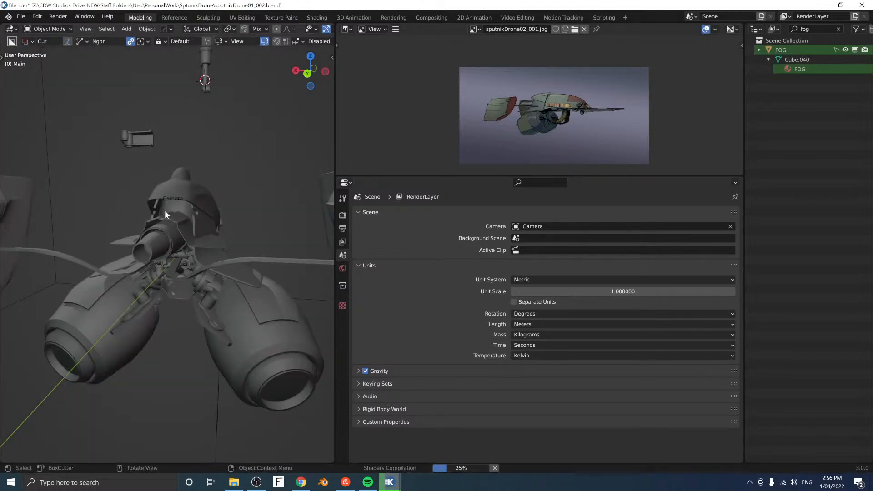
{"action": "middle_click_drag", "start_coordinate": [164, 211], "coordinate": [202, 232]}
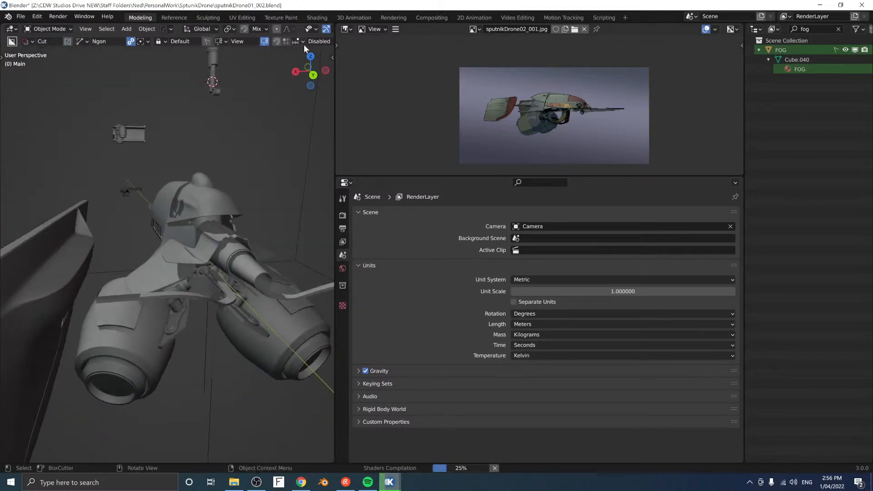
Step: Show the asset library sidebar again with the Greeble models active, and widen the 3D viewport
{"action": "key", "text": "n"}
{"action": "left_click", "coordinate": [274, 80]}
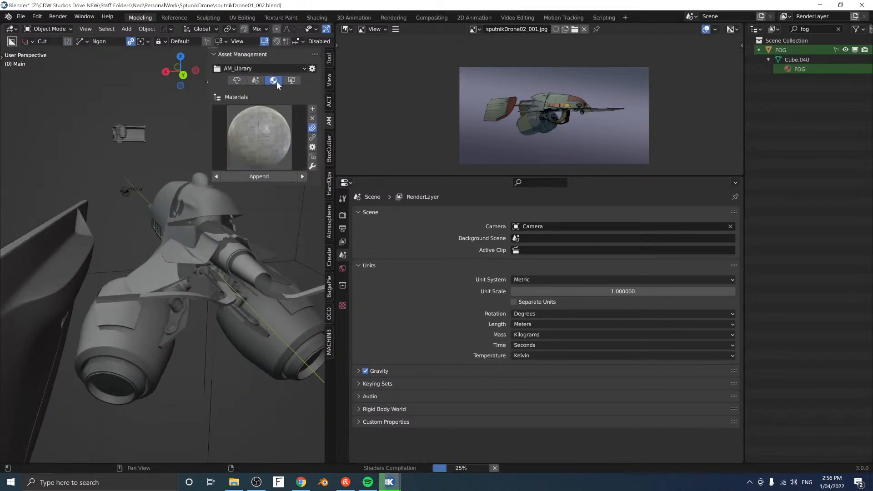
{"action": "left_click", "coordinate": [263, 130]}
{"action": "left_click", "coordinate": [263, 129]}
{"action": "left_click", "coordinate": [236, 81]}
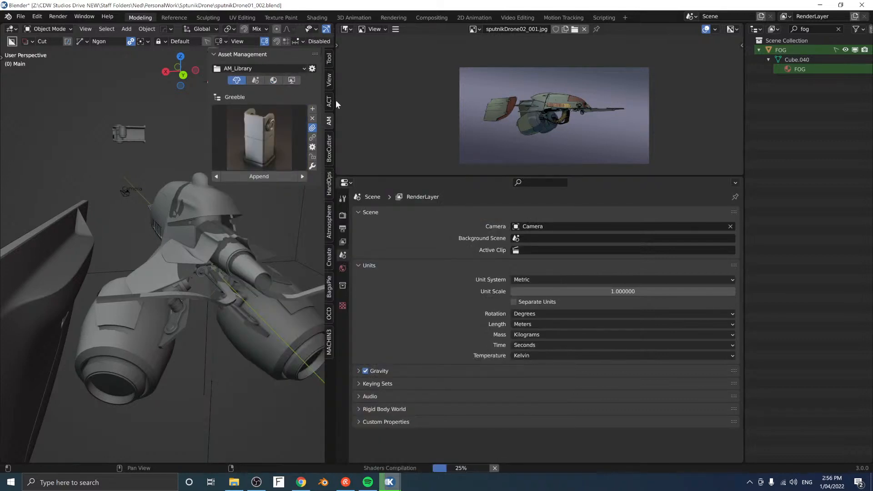
{"action": "left_click_drag", "start_coordinate": [334, 102], "coordinate": [560, 119]}
Step: Change the solid shading MatCap to the glossy light grey sphere
{"action": "left_click", "coordinate": [554, 30]}
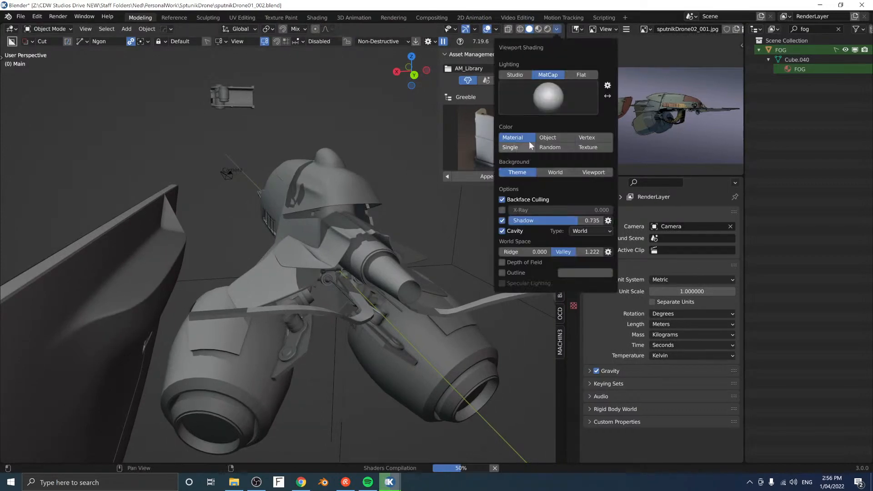
{"action": "left_click", "coordinate": [546, 102]}
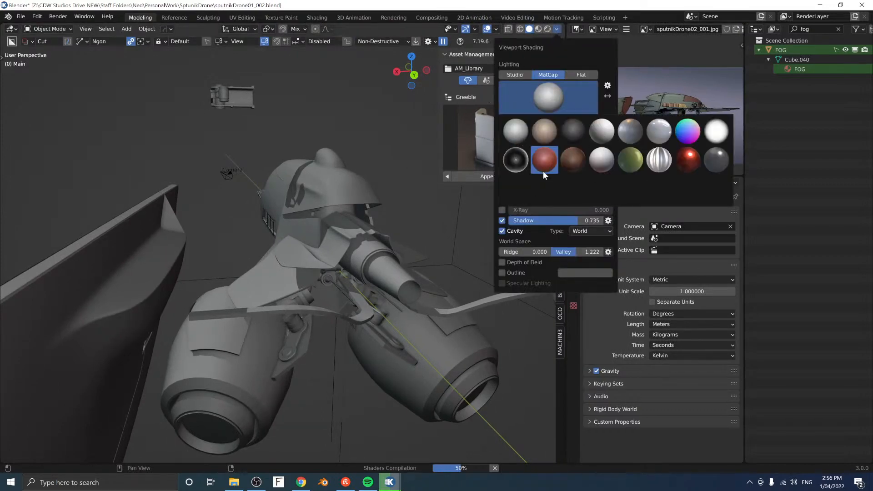
{"action": "left_click", "coordinate": [602, 132]}
Step: Duplicate the mirrored cylinder connector under the hull and move the copy along global Y towards the rear
{"action": "mouse_move", "coordinate": [249, 162]}
{"action": "middle_mouse_down"}
{"action": "mouse_move", "coordinate": [317, 196]}
{"action": "mouse_move", "coordinate": [277, 199]}
{"action": "mouse_move", "coordinate": [280, 209]}
{"action": "mouse_move", "coordinate": [279, 197]}
{"action": "mouse_move", "coordinate": [317, 192]}
{"action": "mouse_move", "coordinate": [321, 184]}
{"action": "mouse_move", "coordinate": [312, 181]}
{"action": "mouse_move", "coordinate": [217, 197]}
{"action": "mouse_move", "coordinate": [283, 214]}
{"action": "mouse_move", "coordinate": [197, 197]}
{"action": "mouse_move", "coordinate": [181, 207]}
{"action": "mouse_move", "coordinate": [149, 272]}
{"action": "mouse_move", "coordinate": [251, 194]}
{"action": "mouse_move", "coordinate": [302, 182]}
{"action": "middle_mouse_up"}
{"action": "scroll", "coordinate": [317, 193], "scroll_direction": "down", "scroll_amount": 4}
{"action": "scroll", "coordinate": [323, 183], "scroll_direction": "down", "scroll_amount": 2}
{"action": "scroll", "coordinate": [354, 226], "scroll_direction": "up", "scroll_amount": 3}
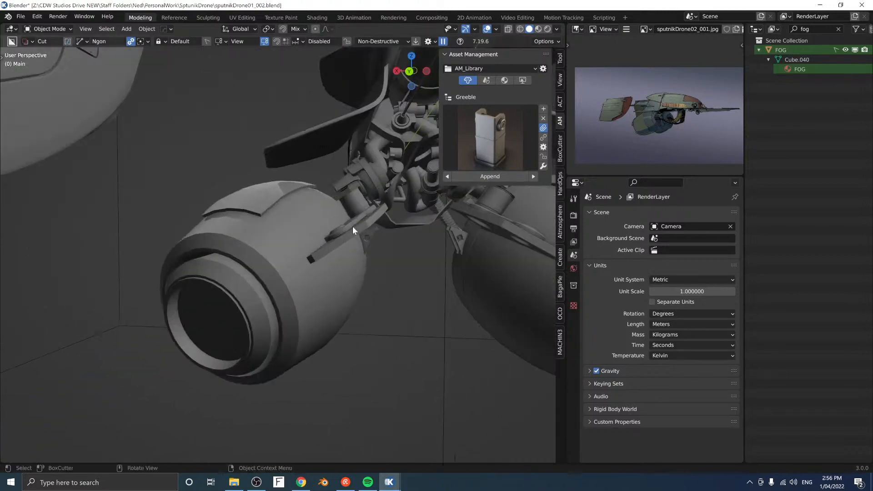
{"action": "middle_click_drag", "start_coordinate": [353, 226], "coordinate": [337, 214]}
{"action": "left_click", "coordinate": [248, 214]}
{"action": "key", "text": "g"}
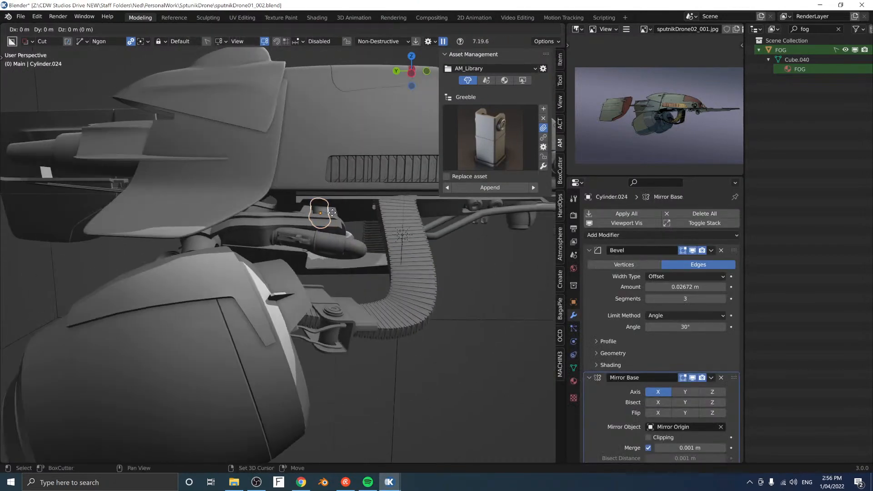
{"action": "key", "text": "y"}
{"action": "left_click", "coordinate": [76, 196]}
Step: Move the duplicated connectors outward along global X until they sit over the engine pods
{"action": "scroll", "coordinate": [75, 198], "scroll_direction": "down", "scroll_amount": 7}
{"action": "middle_click_drag", "start_coordinate": [75, 200], "coordinate": [255, 218]}
{"action": "key", "text": "g"}
{"action": "key", "text": "x"}
{"action": "left_click", "coordinate": [330, 224]}
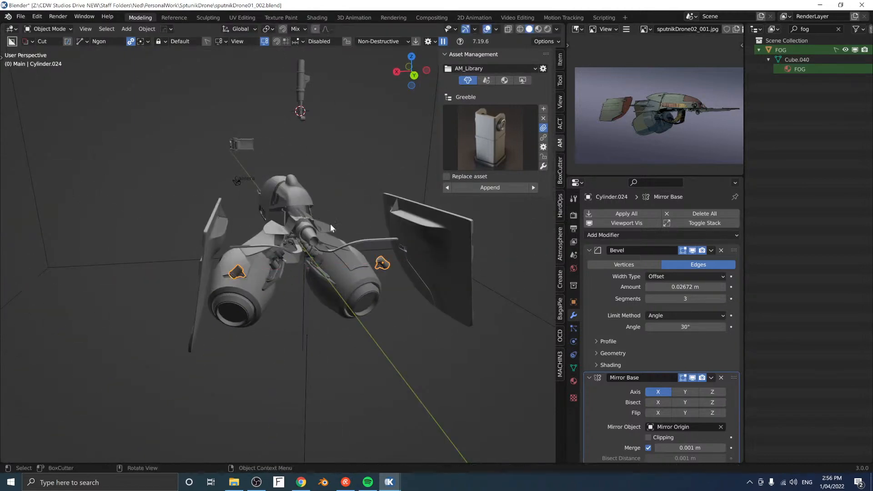
{"action": "key", "text": "g"}
{"action": "key", "text": "x"}
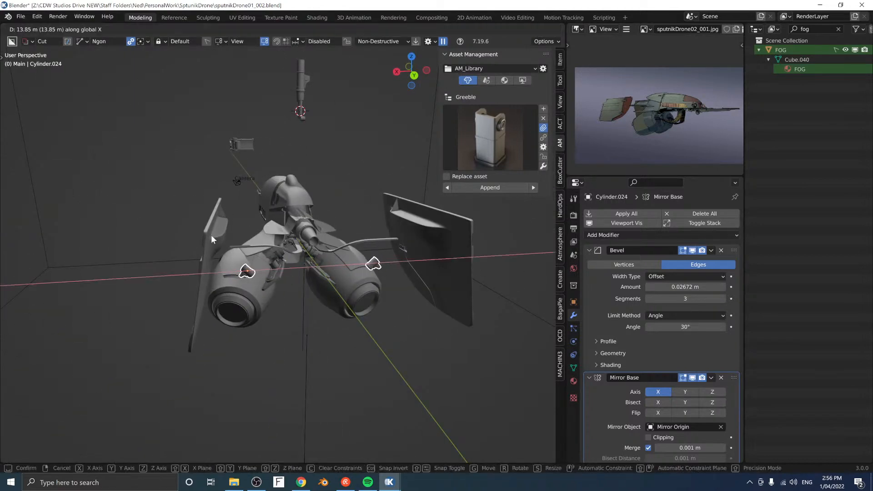
{"action": "left_click", "coordinate": [211, 235]}
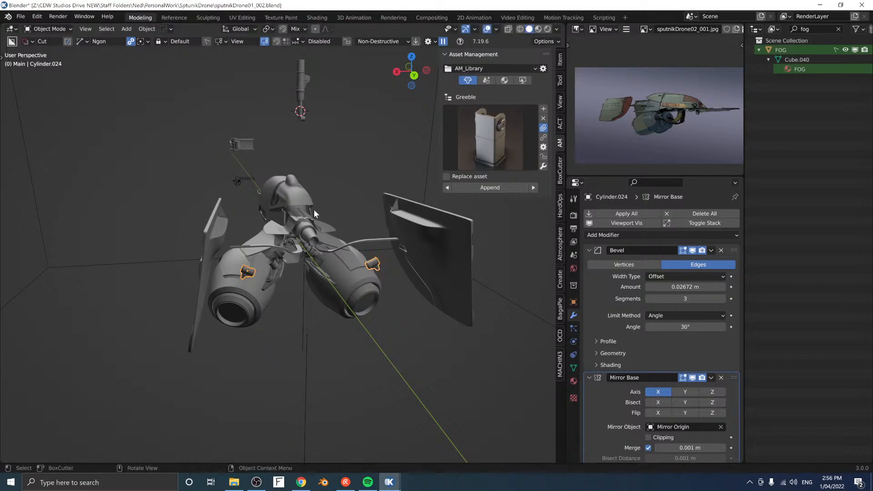
Step: Scale the duplicated connectors up to about 2.7 times their size and rotate them about -79° around global Y
{"action": "key", "text": "s"}
{"action": "key", "text": "z"}
{"action": "key", "text": "z"}
{"action": "key", "text": "z"}
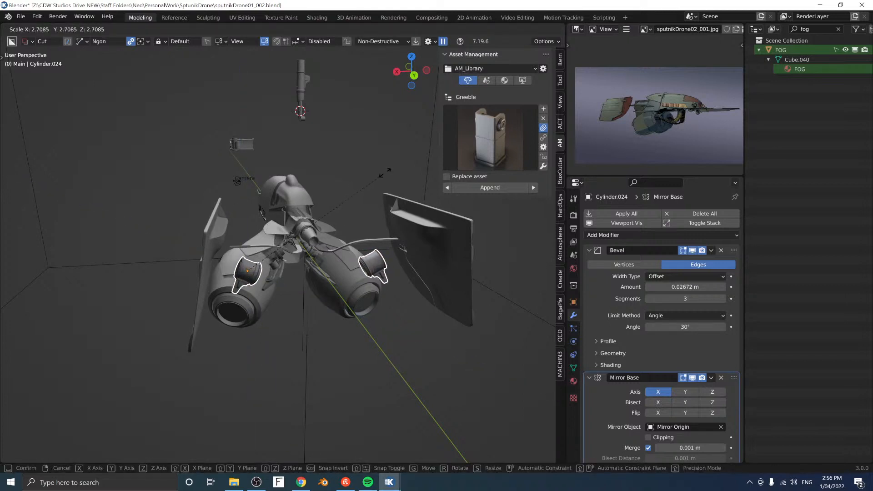
{"action": "key", "text": "r"}
{"action": "key", "text": "y"}
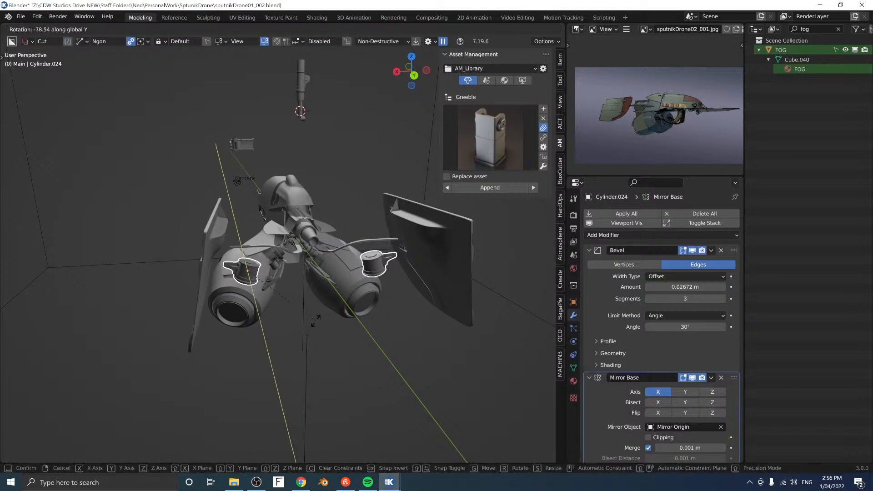
Step: Flatten the enlarged connectors by scaling them down along their local Z axis
{"action": "key", "text": "s"}
{"action": "key", "text": "z"}
{"action": "key", "text": "z"}
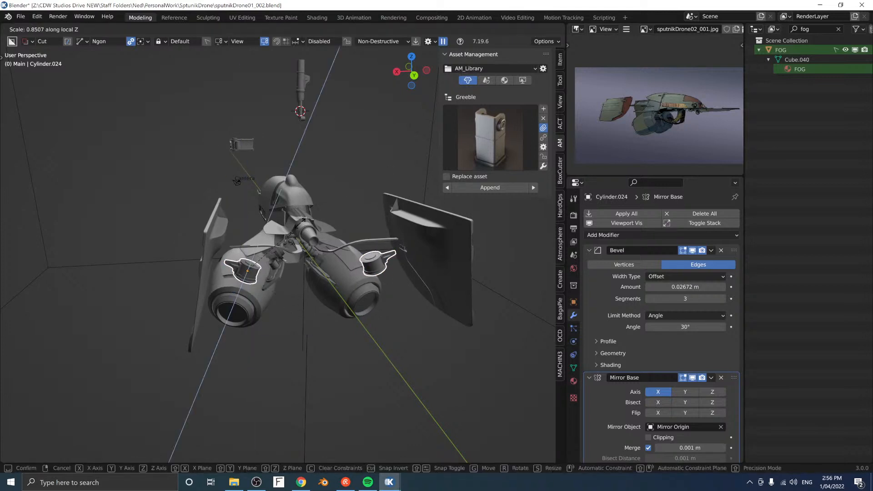
{"action": "left_click", "coordinate": [274, 241]}
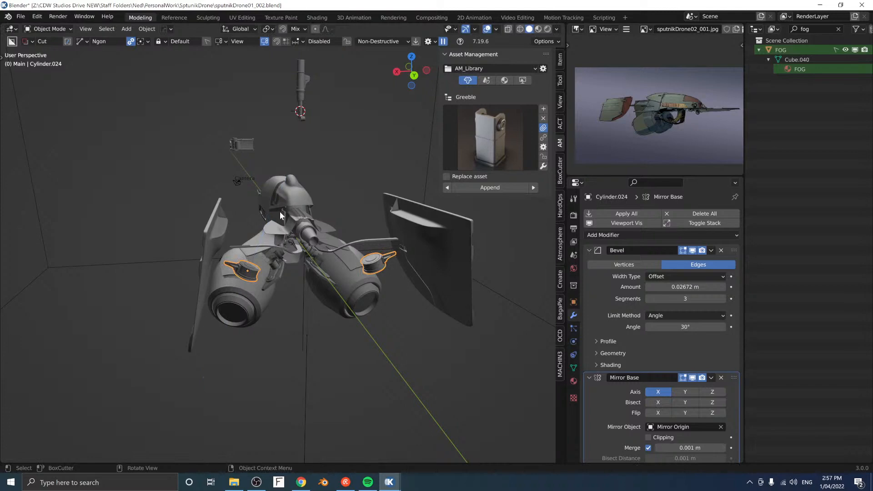
Step: Slide the flattened connectors outward in the horizontal plane, locking Z, until they sit beside the wing panels
{"action": "middle_click_drag", "start_coordinate": [279, 211], "coordinate": [265, 224]}
{"action": "scroll", "coordinate": [255, 244], "scroll_direction": "up", "scroll_amount": 3}
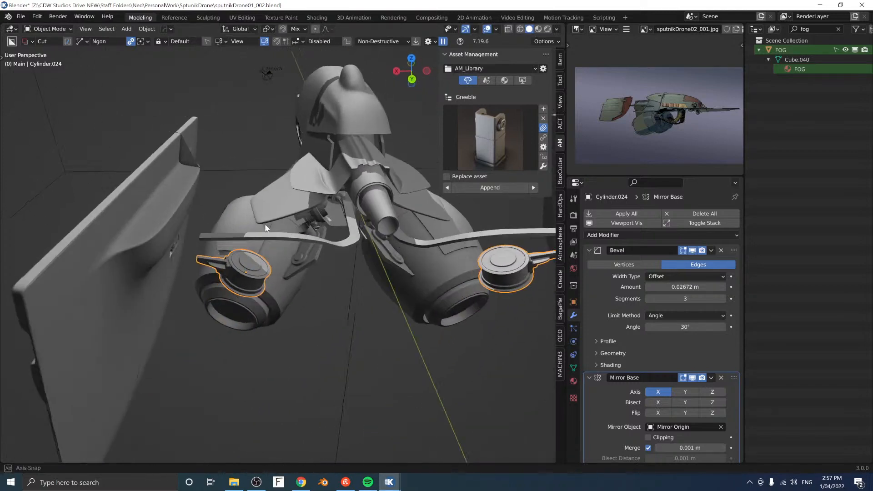
{"action": "key", "text": "g"}
{"action": "key", "text": "z"}
{"action": "key", "text": "z"}
{"action": "key", "text": "shift+z"}
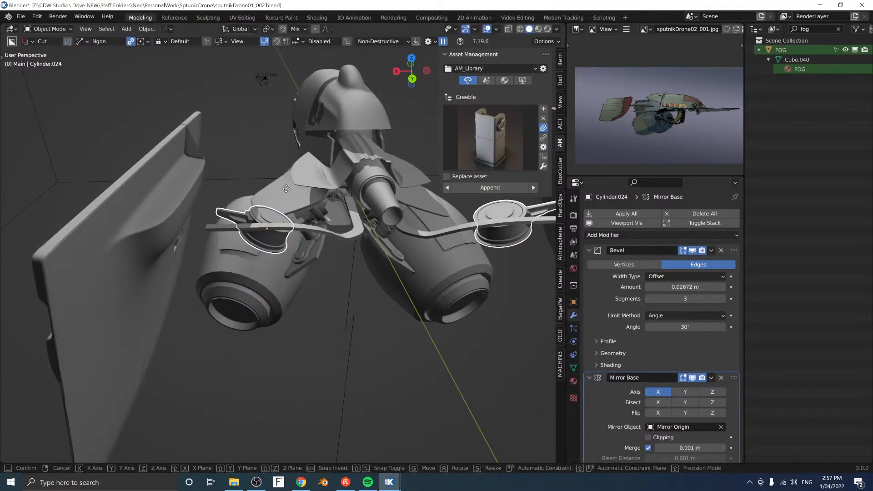
{"action": "left_click", "coordinate": [223, 218]}
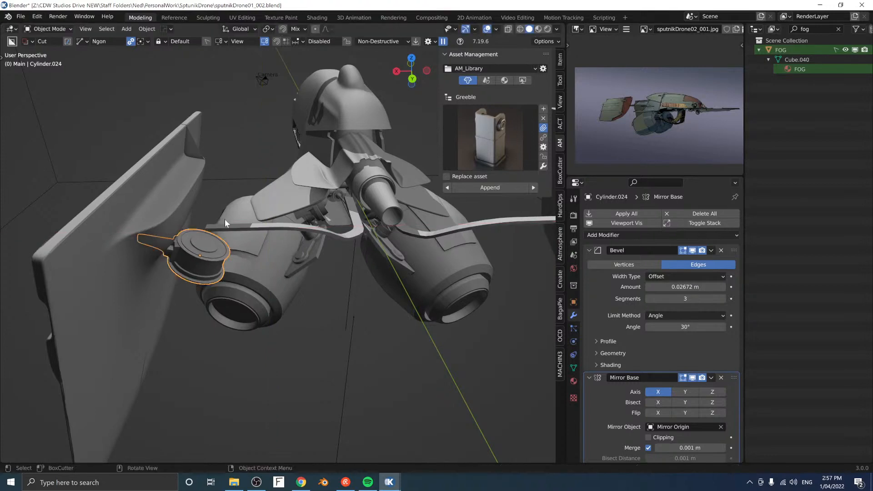
Step: Raise the connectors along global Z to the height of the upper part of the wing panel
{"action": "middle_click_drag", "start_coordinate": [225, 219], "coordinate": [227, 193]}
{"action": "key", "text": "g"}
{"action": "key", "text": "z"}
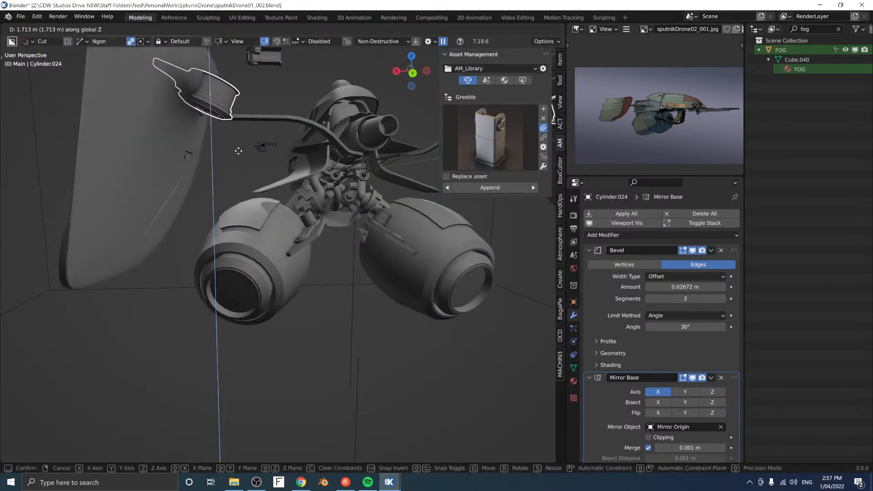
{"action": "left_click", "coordinate": [239, 119]}
{"action": "middle_click_drag", "start_coordinate": [239, 120], "coordinate": [200, 181]}
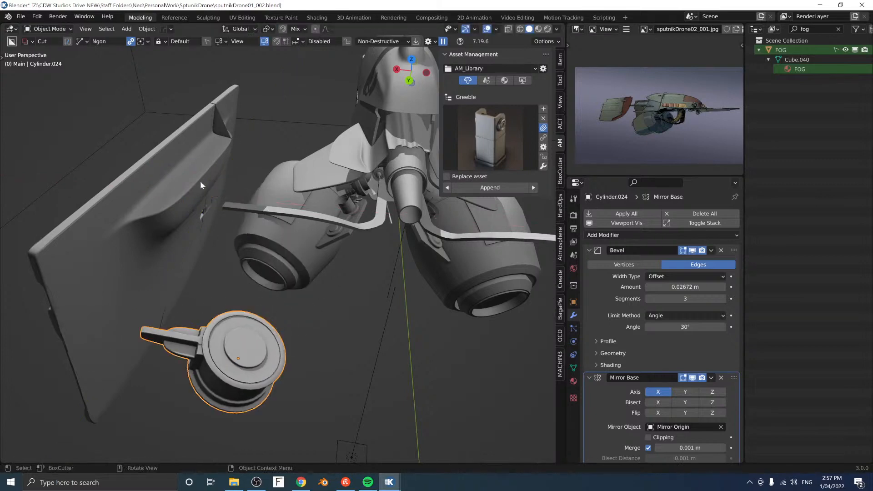
Step: In orthographic view, cut a four-sided ngon notch with a bevelled corner into the bulge on the wing panel's inner face with BoxCutter
{"action": "left_click", "coordinate": [200, 181]}
{"action": "middle_click_drag", "start_coordinate": [201, 213], "coordinate": [253, 179]}
{"action": "key", "text": "KP_5"}
{"action": "middle_click_drag", "start_coordinate": [296, 203], "coordinate": [284, 353]}
{"action": "scroll", "coordinate": [292, 176], "scroll_direction": "up", "scroll_amount": 4}
{"action": "scroll", "coordinate": [284, 353], "scroll_direction": "up", "scroll_amount": 2}
{"action": "middle_click_drag", "start_coordinate": [268, 182], "coordinate": [275, 322], "text": "shift"}
{"action": "left_click", "coordinate": [280, 169]}
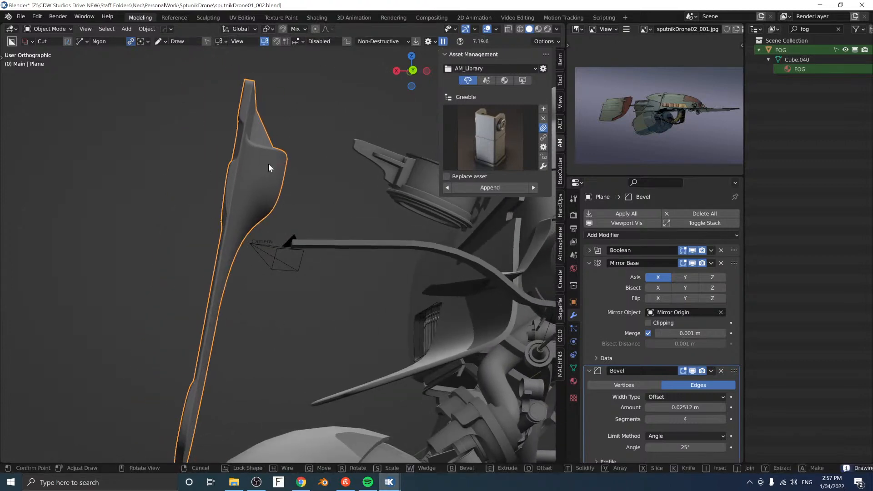
{"action": "left_click", "coordinate": [268, 164]}
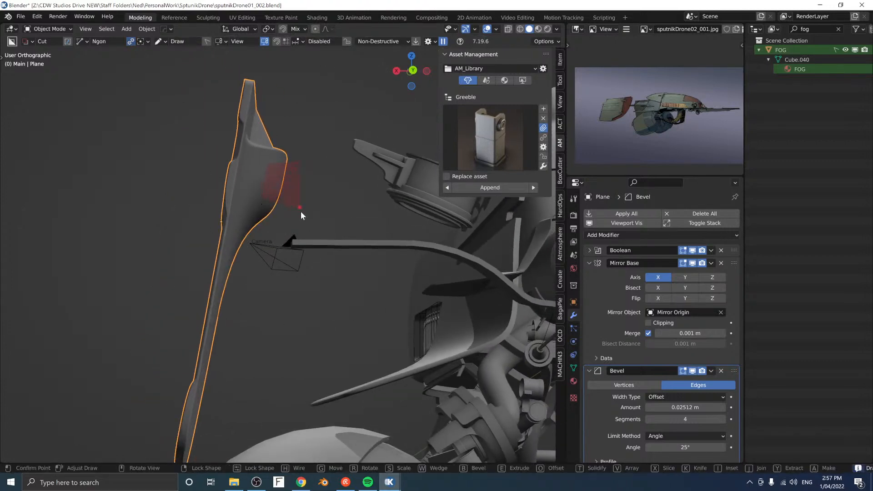
{"action": "key", "text": "Tab"}
{"action": "key", "text": "b"}
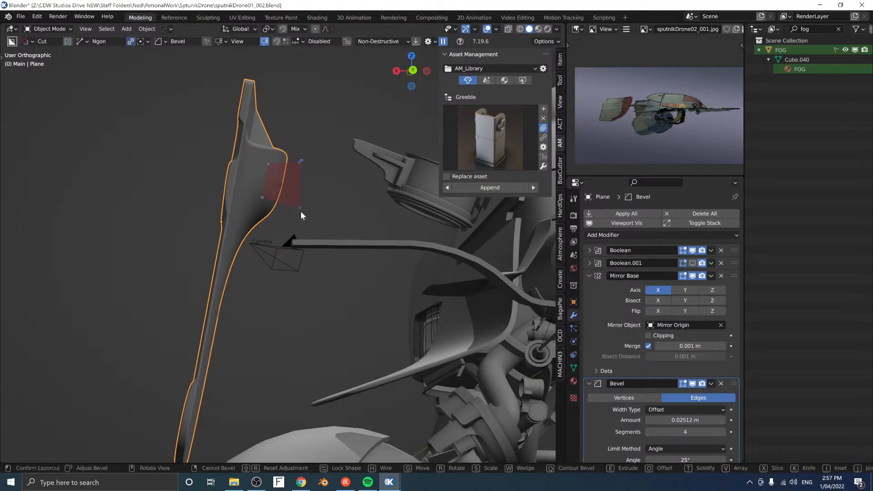
{"action": "left_click", "coordinate": [301, 212]}
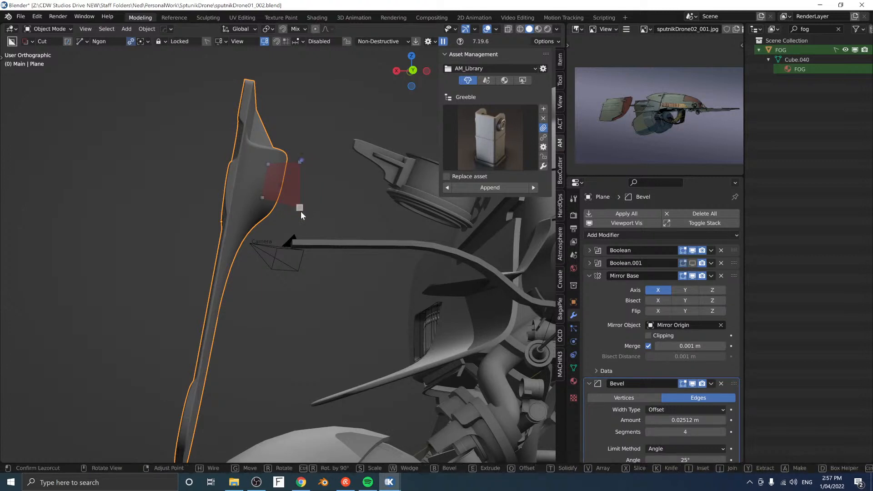
Step: Hide the wing panel's Bevel modifier in the viewport and reveal the boolean cutters
{"action": "middle_click_drag", "start_coordinate": [333, 144], "coordinate": [330, 213]}
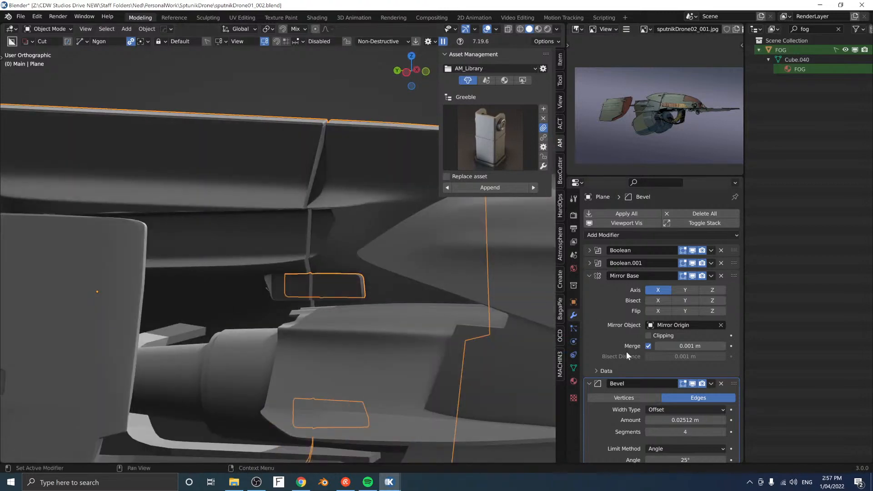
{"action": "scroll", "coordinate": [626, 356], "scroll_direction": "down", "scroll_amount": 2}
{"action": "left_click", "coordinate": [692, 356]}
{"action": "middle_click_drag", "start_coordinate": [254, 172], "coordinate": [275, 258]}
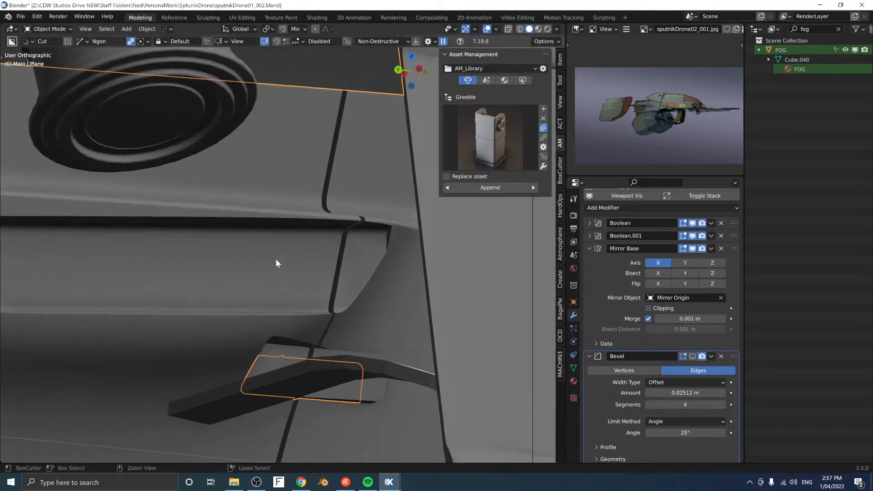
{"action": "key", "text": "ctrl+z"}
{"action": "middle_click_drag", "start_coordinate": [390, 216], "coordinate": [394, 310]}
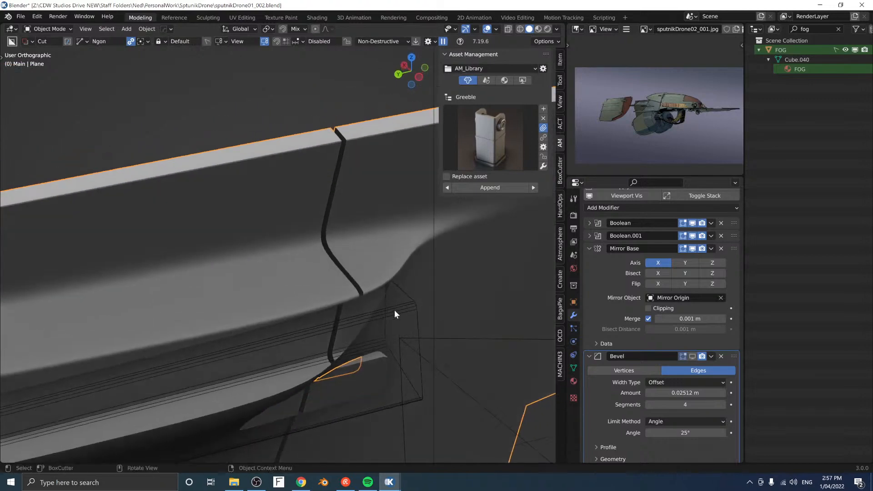
Step: Select the notch cutter's end face beside the panel seam and move it along global Y
{"action": "left_click", "coordinate": [416, 310]}
{"action": "key", "text": "Tab"}
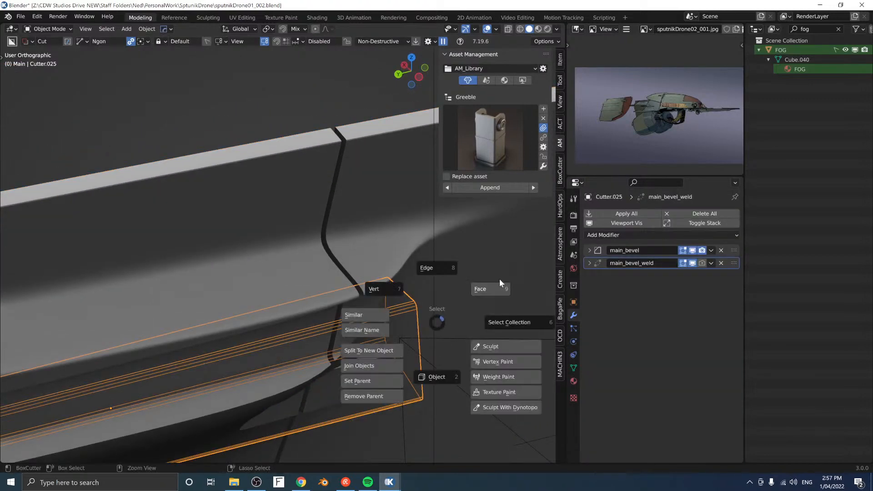
{"action": "left_click", "coordinate": [499, 279]}
{"action": "middle_click_drag", "start_coordinate": [444, 300], "coordinate": [251, 340]}
{"action": "left_click", "coordinate": [284, 345]}
{"action": "key", "text": "g"}
{"action": "key", "text": "y"}
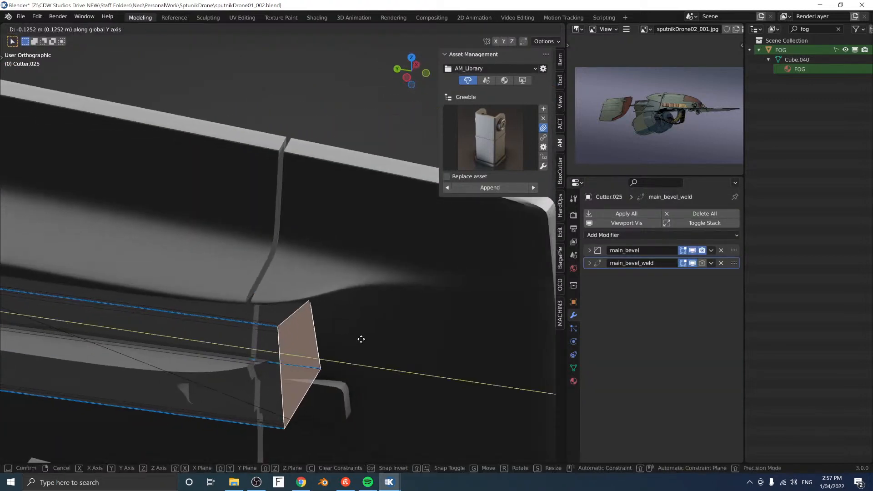
{"action": "left_click", "coordinate": [493, 362]}
{"action": "scroll", "coordinate": [267, 293], "scroll_direction": "down", "scroll_amount": 3}
{"action": "middle_click_drag", "start_coordinate": [267, 293], "coordinate": [335, 246]}
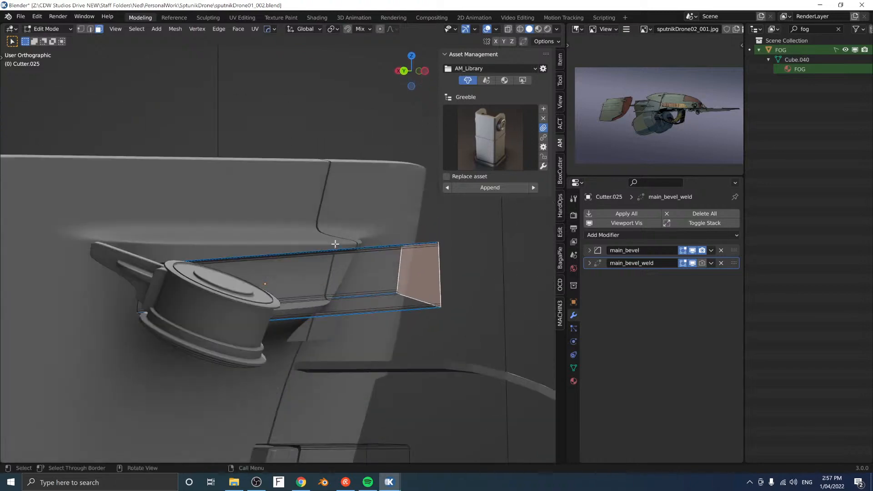
Step: Move the notch cutter's opposite end face along global Y to adjust the recess length, and return to object mode
{"action": "key", "text": "Tab"}
{"action": "left_click", "coordinate": [332, 293]}
{"action": "middle_click_drag", "start_coordinate": [331, 294], "coordinate": [304, 259]}
{"action": "key", "text": "Tab"}
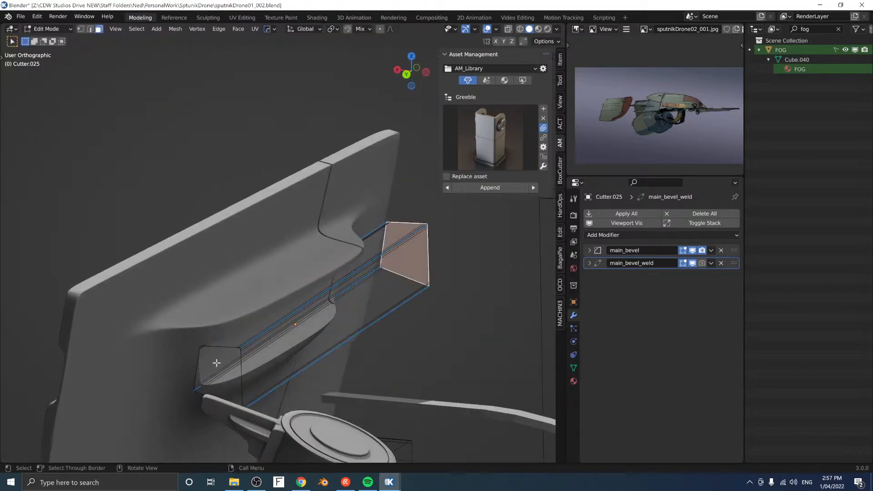
{"action": "key", "text": "g"}
{"action": "key", "text": "y"}
{"action": "left_click", "coordinate": [268, 326]}
{"action": "middle_click_drag", "start_coordinate": [342, 301], "coordinate": [352, 285]}
{"action": "key", "text": "Tab"}
{"action": "middle_click_drag", "start_coordinate": [331, 354], "coordinate": [408, 349]}
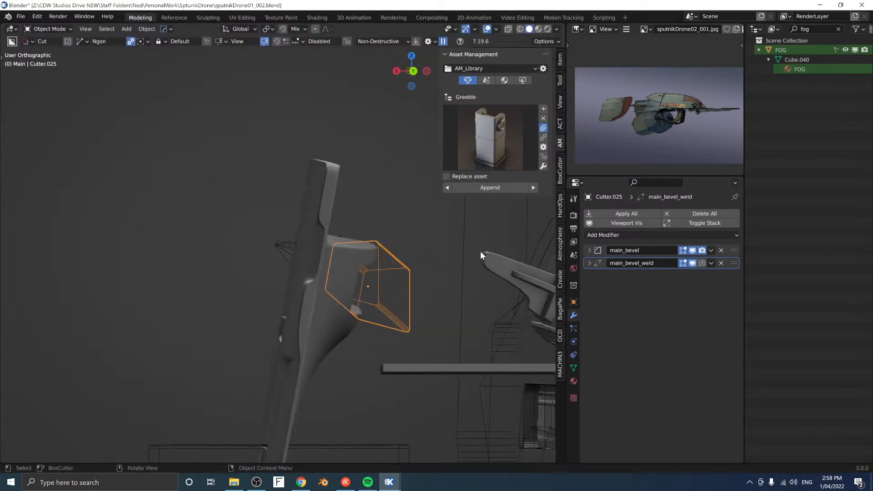
Step: Select the wing panel and apply its Boolean.001 modifier
{"action": "left_click", "coordinate": [320, 251]}
{"action": "scroll", "coordinate": [670, 349], "scroll_direction": "down", "scroll_amount": 2}
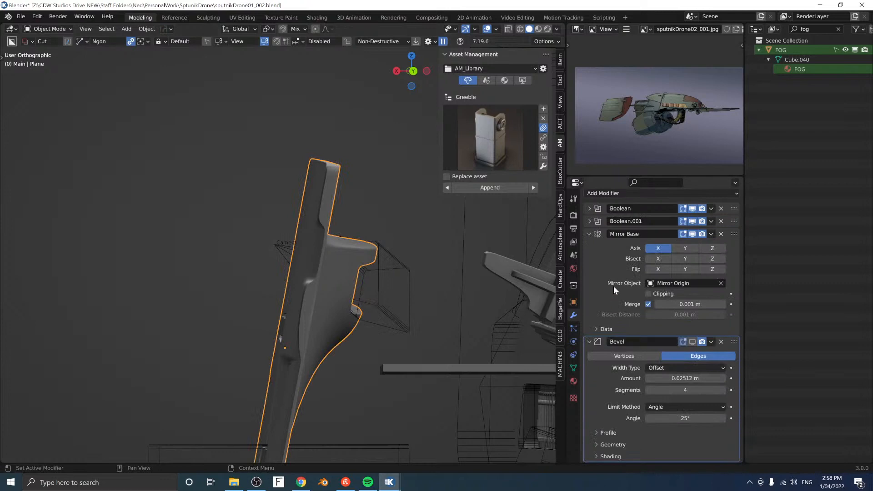
{"action": "scroll", "coordinate": [613, 289], "scroll_direction": "up", "scroll_amount": 2}
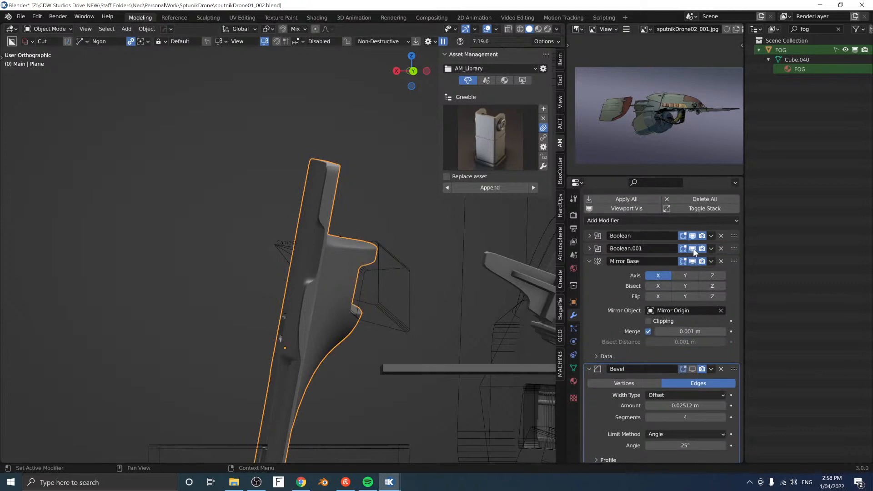
{"action": "left_click", "coordinate": [711, 248]}
{"action": "left_click", "coordinate": [736, 260]}
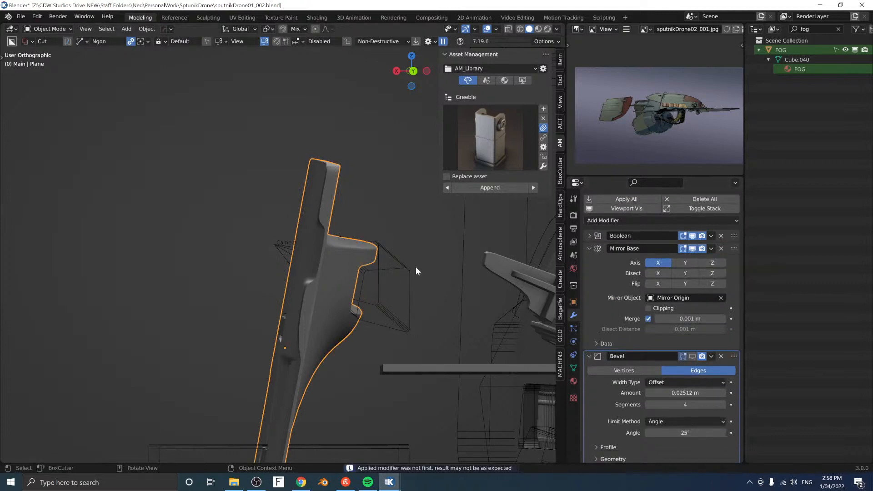
{"action": "scroll", "coordinate": [383, 264], "scroll_direction": "up", "scroll_amount": 5}
{"action": "mouse_move", "coordinate": [383, 264]}
{"action": "middle_mouse_down"}
{"action": "mouse_move", "coordinate": [366, 274]}
{"action": "mouse_move", "coordinate": [419, 265]}
{"action": "mouse_move", "coordinate": [395, 271]}
{"action": "middle_mouse_up"}
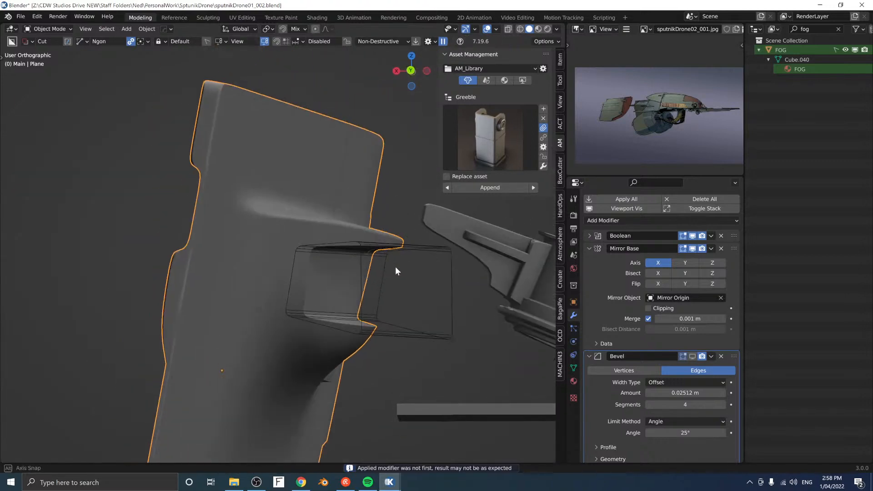
Step: Show the wing panel's Bevel modifier in the viewport again and isolate the panel in local view for mesh editing
{"action": "left_click", "coordinate": [693, 357]}
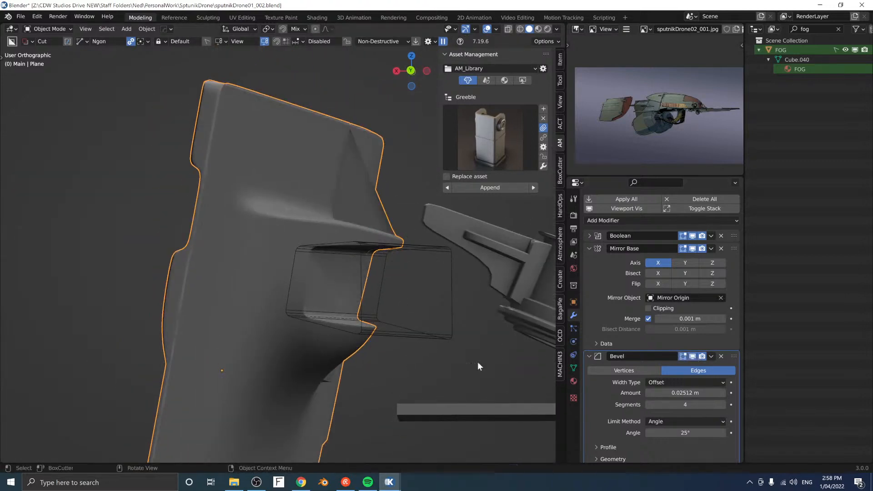
{"action": "middle_click_drag", "start_coordinate": [459, 358], "coordinate": [345, 303]}
{"action": "key", "text": "Tab"}
{"action": "scroll", "coordinate": [408, 303], "scroll_direction": "down", "scroll_amount": 1}
{"action": "key", "text": "slash"}
{"action": "middle_click_drag", "start_coordinate": [360, 165], "coordinate": [229, 312]}
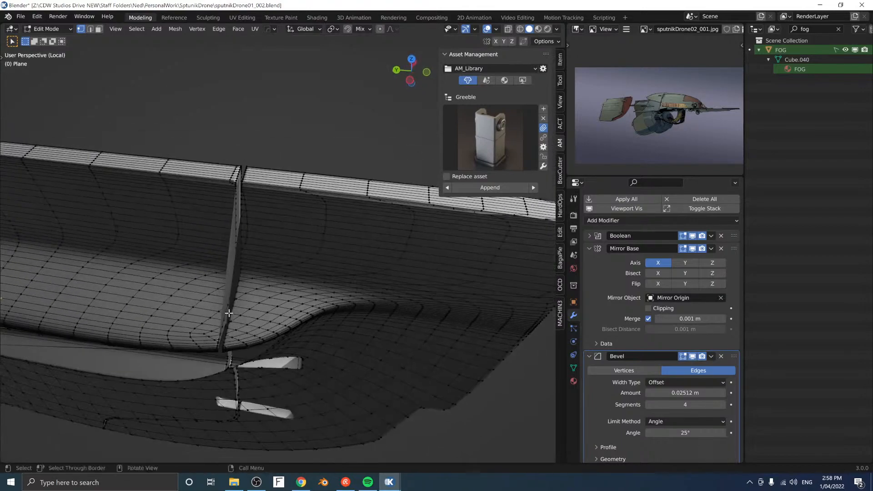
Step: Select all of the wing panel's vertices and merge them by distance
{"action": "key", "text": "a"}
{"action": "key", "text": "q"}
{"action": "left_click", "coordinate": [164, 341]}
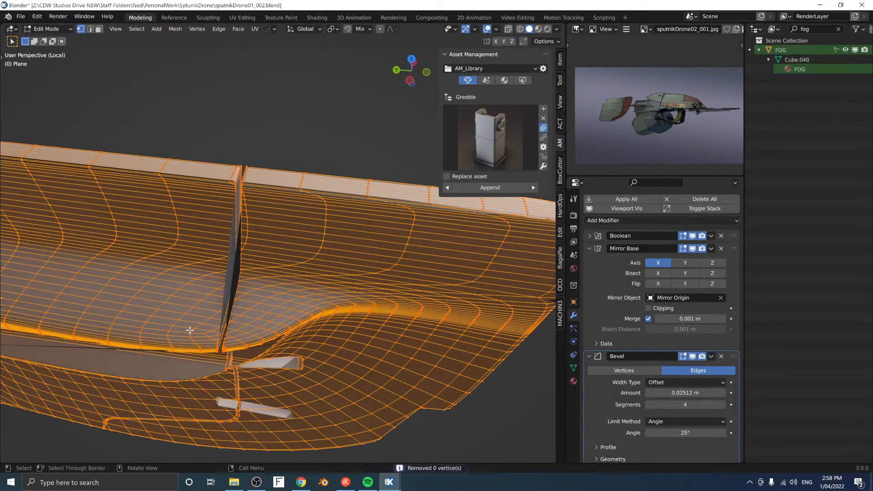
{"action": "middle_click_drag", "start_coordinate": [190, 330], "coordinate": [191, 296]}
{"action": "middle_click_drag", "start_coordinate": [387, 335], "coordinate": [438, 329]}
Step: Return to object mode, set the Bevel modifier's limit angle to 31°, and hide the bevel in the viewport
{"action": "left_click", "coordinate": [692, 356]}
{"action": "key", "text": "Tab"}
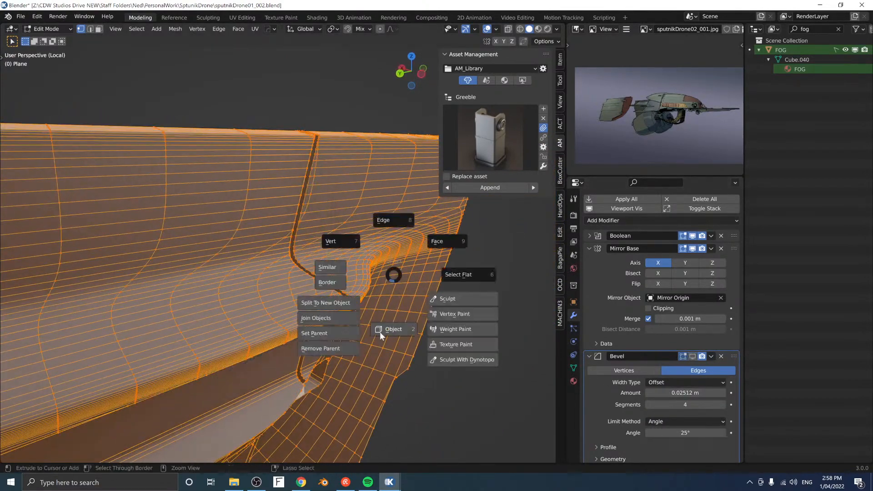
{"action": "left_click", "coordinate": [381, 332]}
{"action": "middle_click_drag", "start_coordinate": [386, 329], "coordinate": [424, 315]}
{"action": "left_click", "coordinate": [692, 356]}
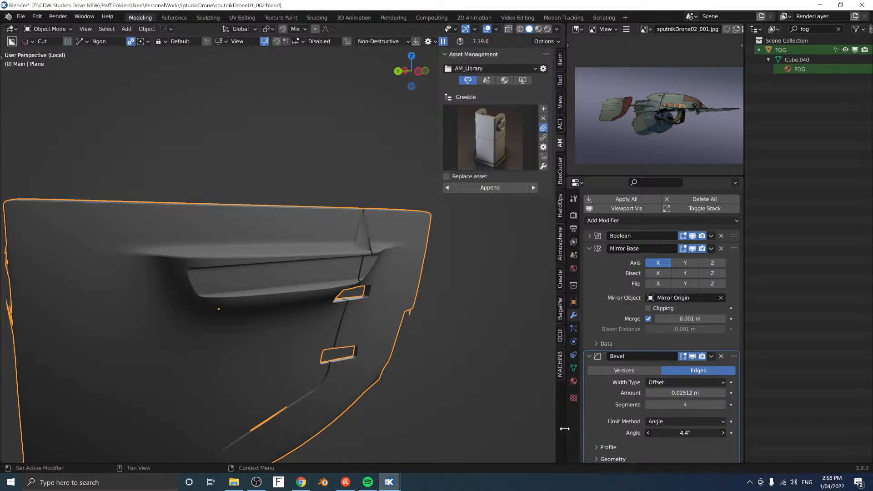
{"action": "left_click_drag", "start_coordinate": [607, 431], "coordinate": [651, 433]}
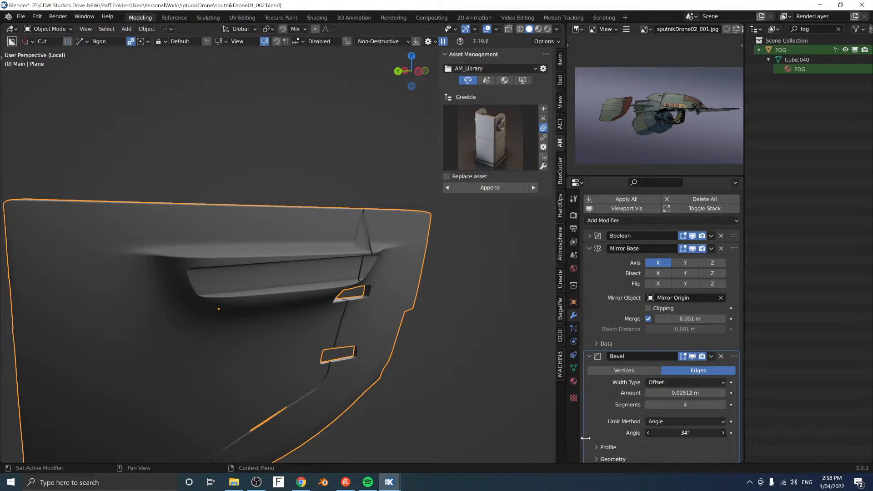
{"action": "left_click_drag", "start_coordinate": [583, 438], "coordinate": [593, 438]}
{"action": "left_click", "coordinate": [692, 356]}
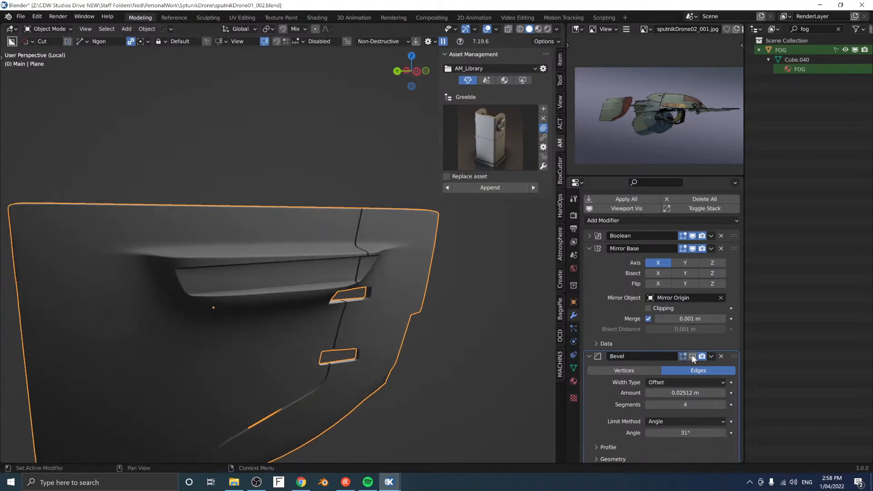
Step: Open the wing panel's mesh for face editing and hide its Mirror Base modifier in the viewport
{"action": "middle_click_drag", "start_coordinate": [362, 318], "coordinate": [413, 314]}
{"action": "key", "text": "Tab"}
{"action": "left_click", "coordinate": [448, 314]}
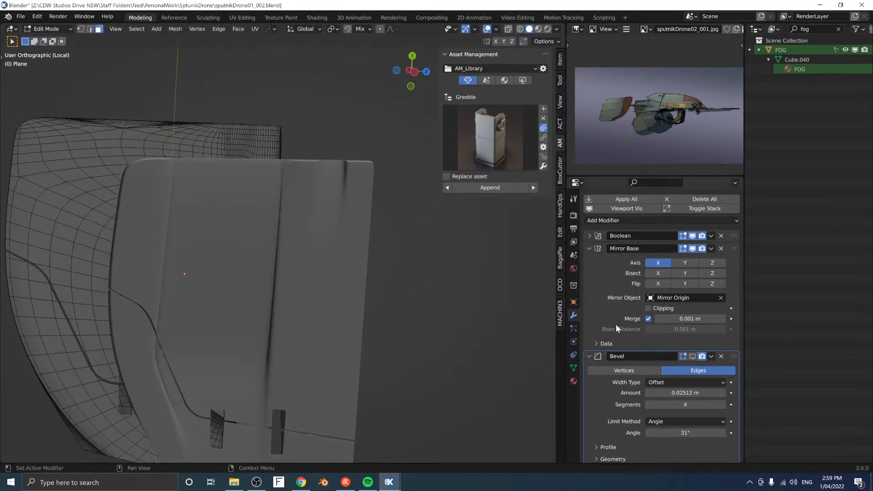
{"action": "left_click", "coordinate": [693, 249]}
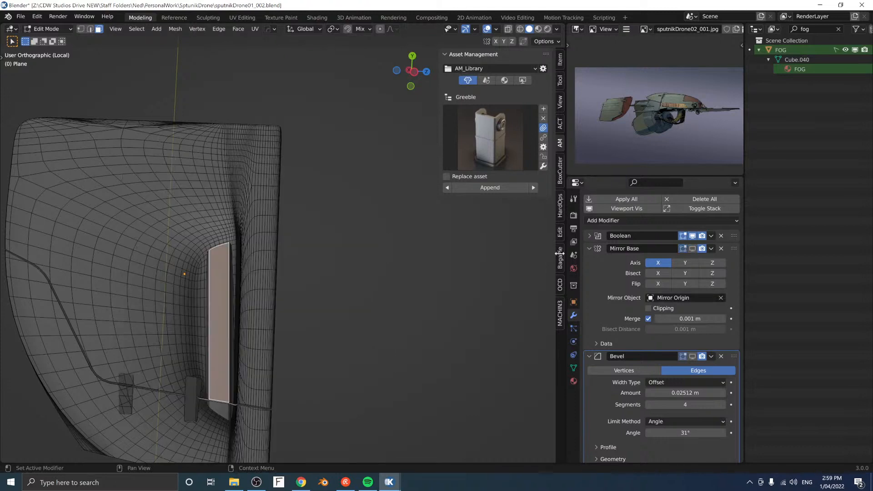
{"action": "middle_click_drag", "start_coordinate": [288, 295], "coordinate": [331, 277], "text": "shift"}
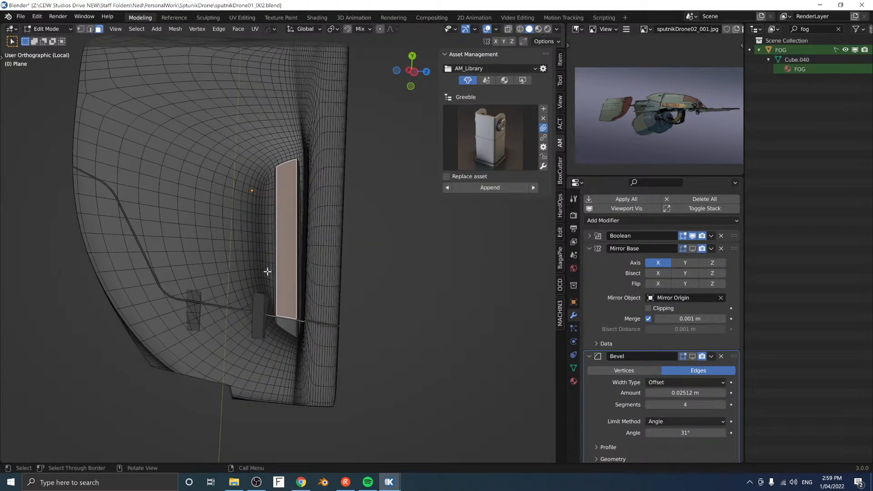
Step: Start a vertex outline for a U-shaped trim plate, running it down one long side of the wing panel's inner recess
{"action": "scroll", "coordinate": [284, 258], "scroll_direction": "up", "scroll_amount": 3}
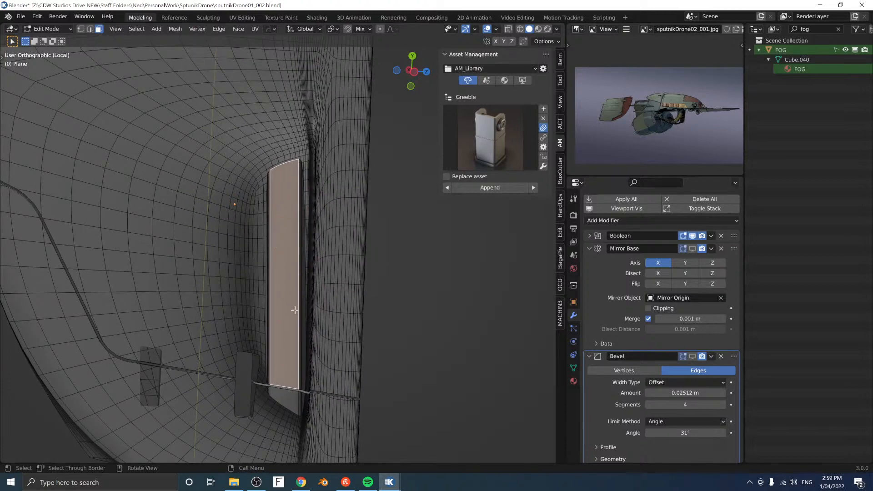
{"action": "key", "text": "Tab"}
{"action": "left_click", "coordinate": [258, 301]}
{"action": "left_click", "coordinate": [269, 175]}
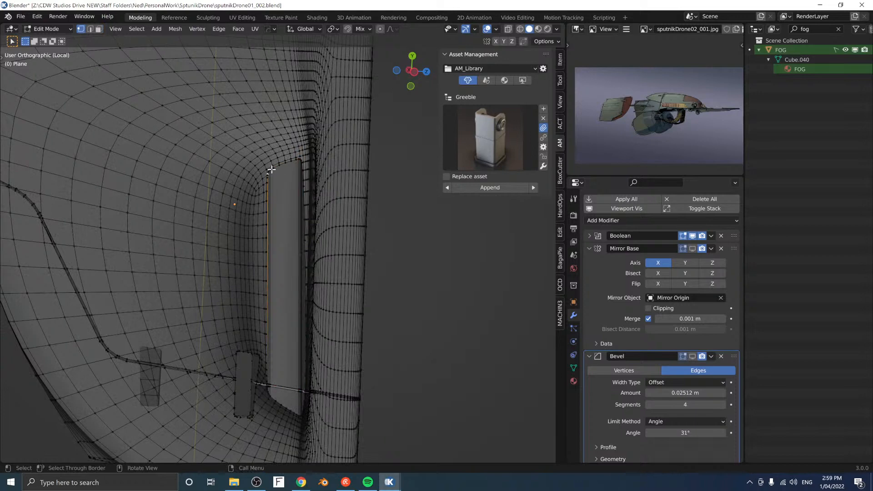
{"action": "key", "text": "g"}
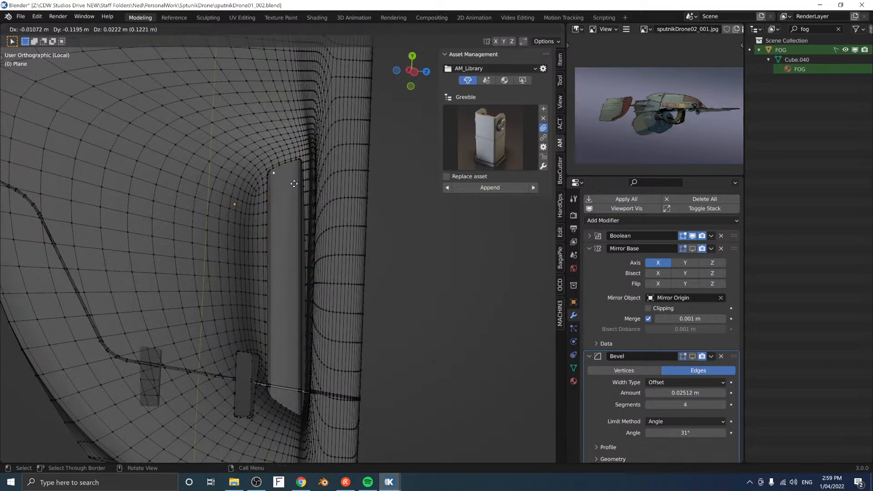
{"action": "left_click", "coordinate": [291, 380]}
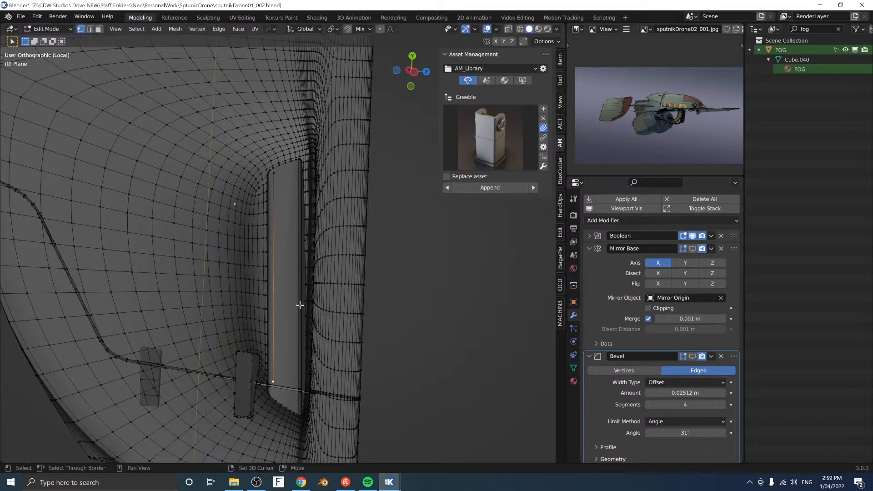
Step: Extend the outline around the inner cutout and back along the recess's opposite long side, then close it with an edge
{"action": "key", "text": "g"}
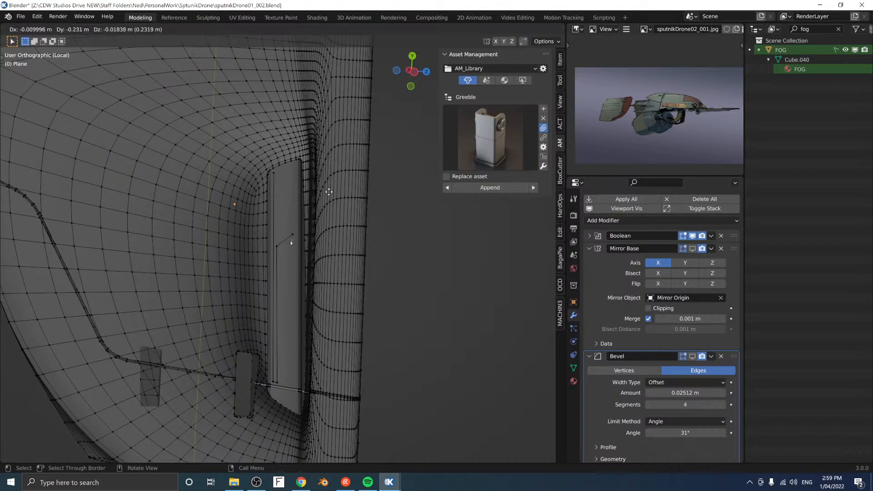
{"action": "left_click", "coordinate": [330, 310]}
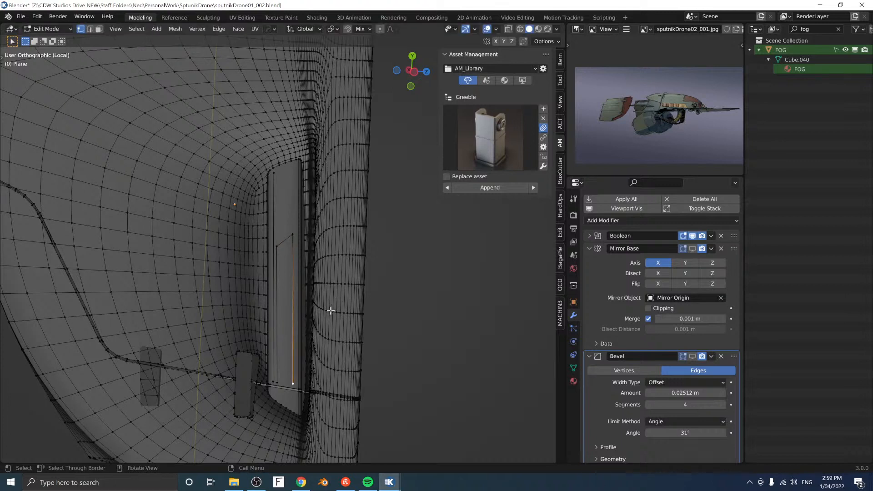
{"action": "key", "text": "e"}
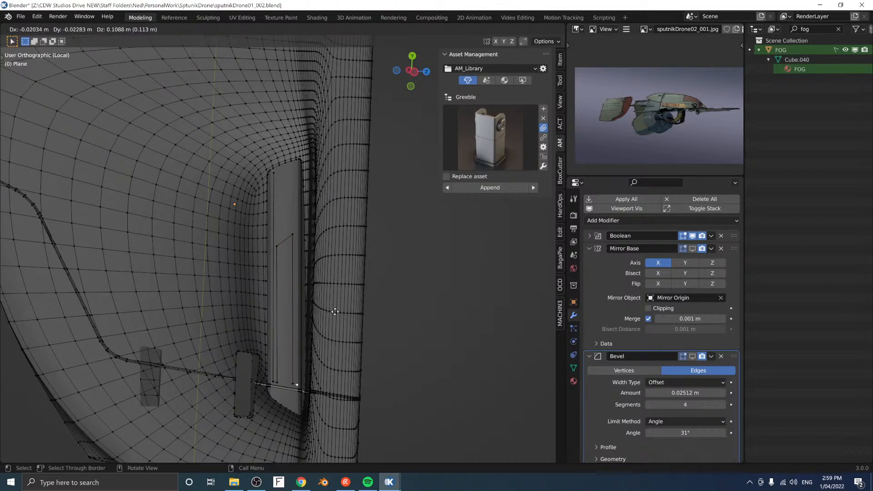
{"action": "left_click", "coordinate": [333, 76]}
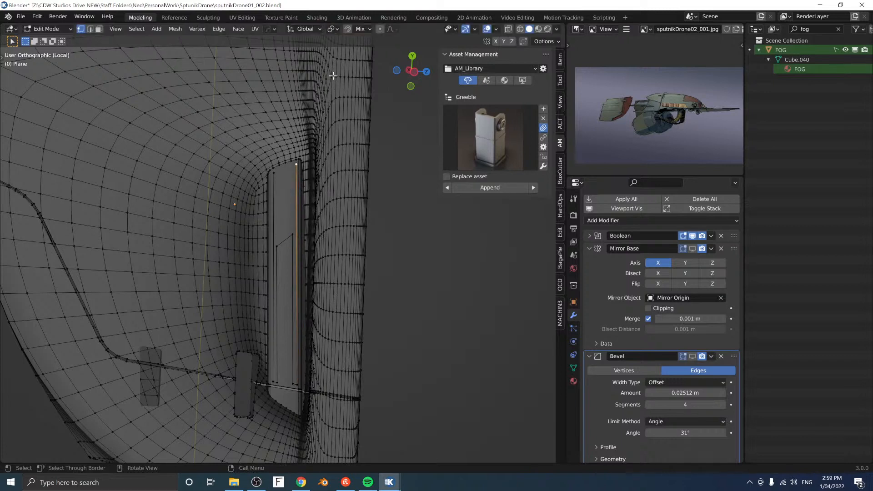
{"action": "left_click", "coordinate": [277, 175], "text": "shift"}
{"action": "key", "text": "f"}
{"action": "key", "text": "l"}
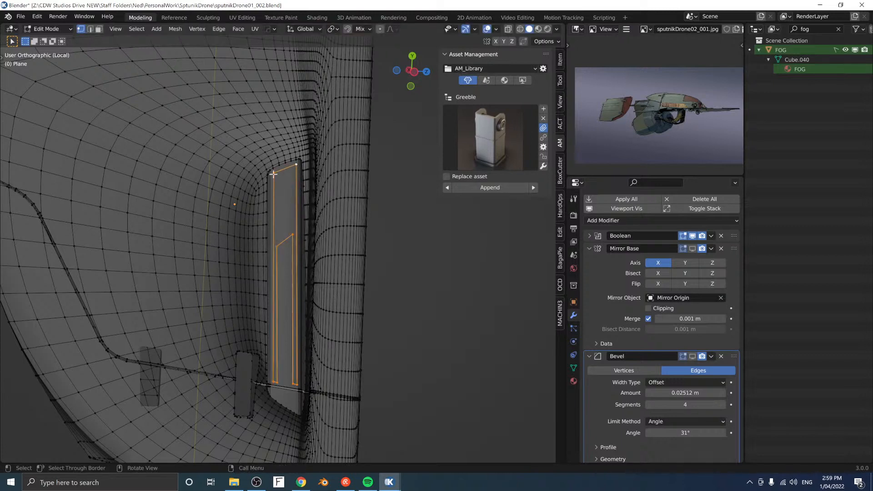
Step: Bevel the closed end's outer corner vertices and round the two inner cutout corners of the U-shaped outline
{"action": "key", "text": "ctrl+shift+b"}
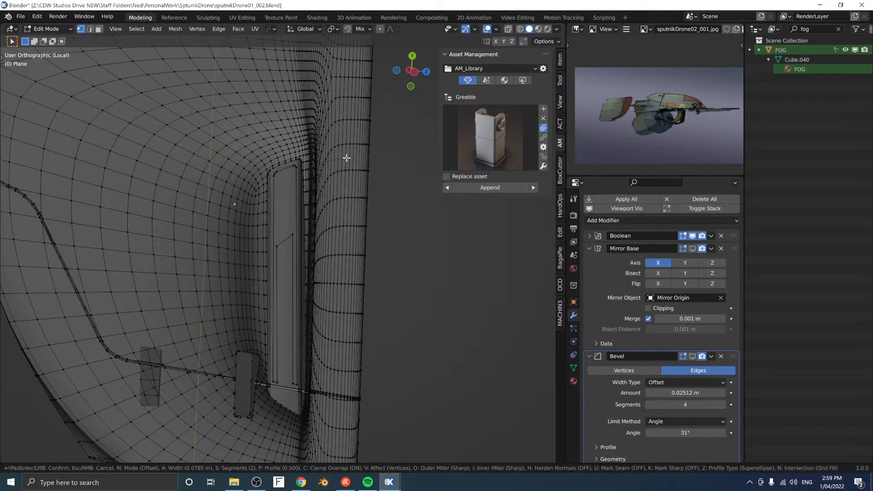
{"action": "left_click", "coordinate": [346, 158]}
{"action": "key", "text": "ctrl+shift+b"}
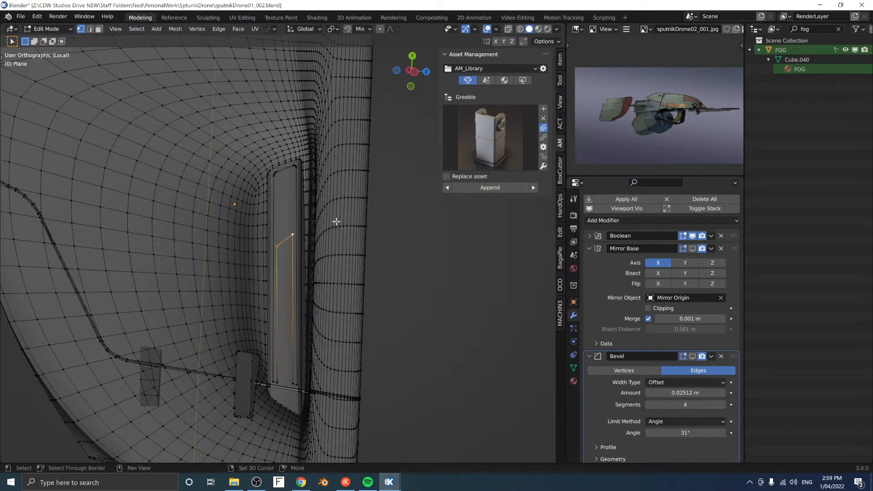
{"action": "left_click", "coordinate": [361, 211]}
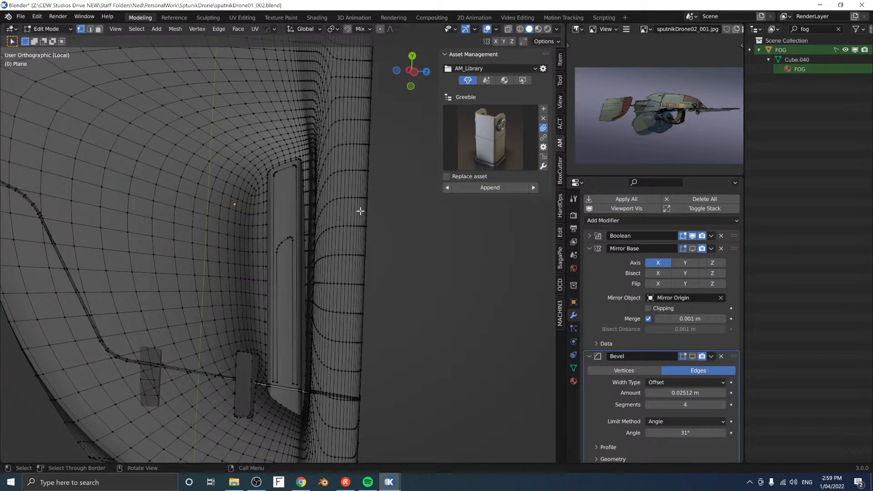
Step: Fill the U-shaped outline with a face and separate it from the wing panel into its own object
{"action": "left_click", "coordinate": [278, 241]}
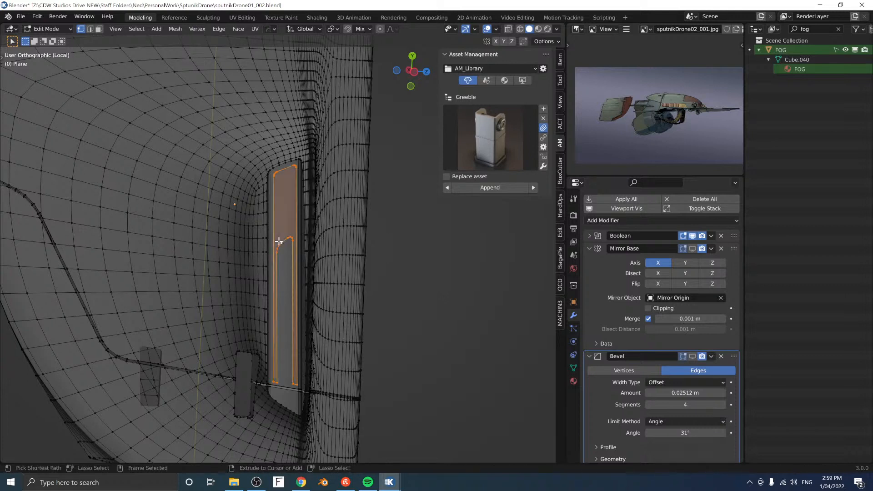
{"action": "key", "text": "shift+d"}
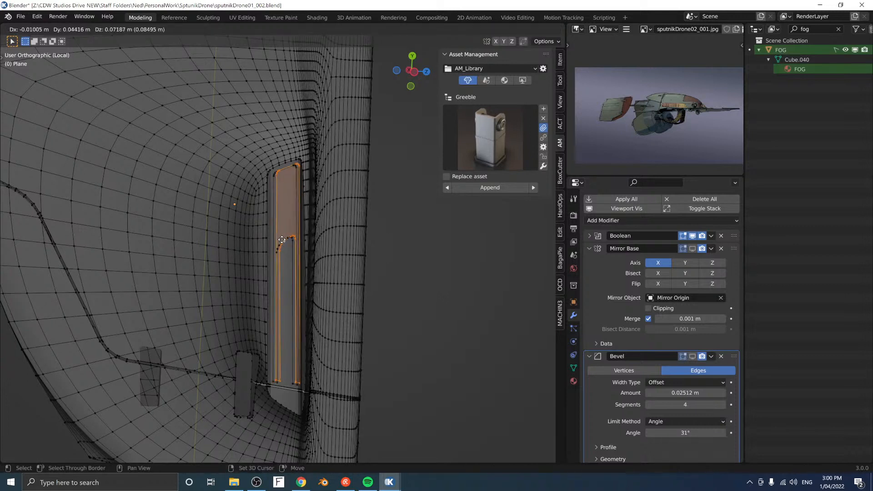
{"action": "right_click", "coordinate": [282, 240]}
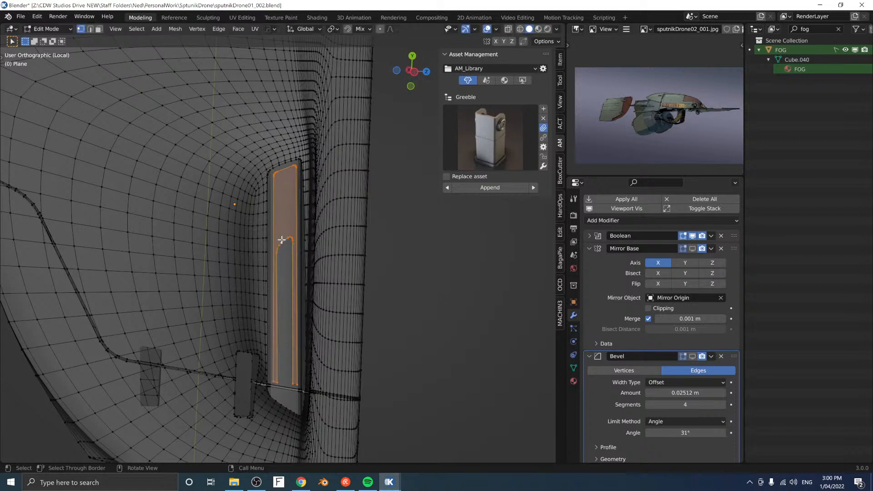
{"action": "key", "text": "alt+a"}
{"action": "key", "text": "l"}
{"action": "key", "text": "p"}
Step: Extrude the U-shaped plate along its normals by about 0.34 m
{"action": "middle_click_drag", "start_coordinate": [283, 231], "coordinate": [239, 256]}
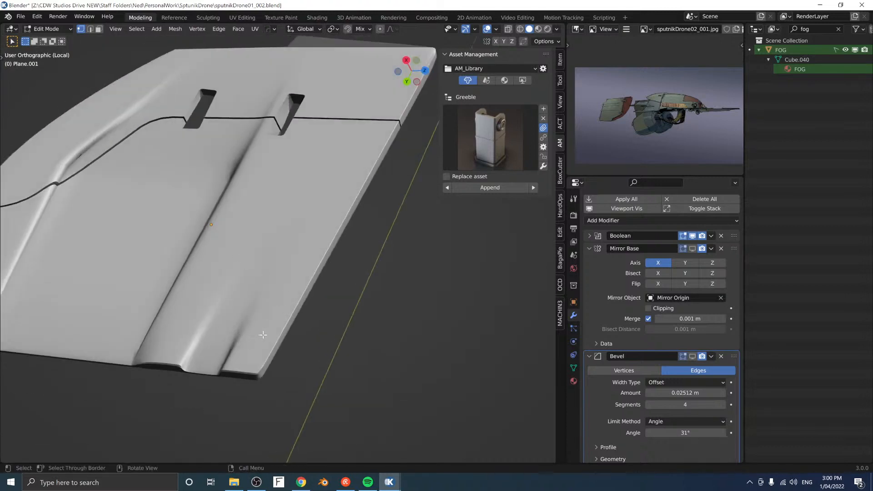
{"action": "middle_click_drag", "start_coordinate": [262, 335], "coordinate": [347, 233], "text": "alt"}
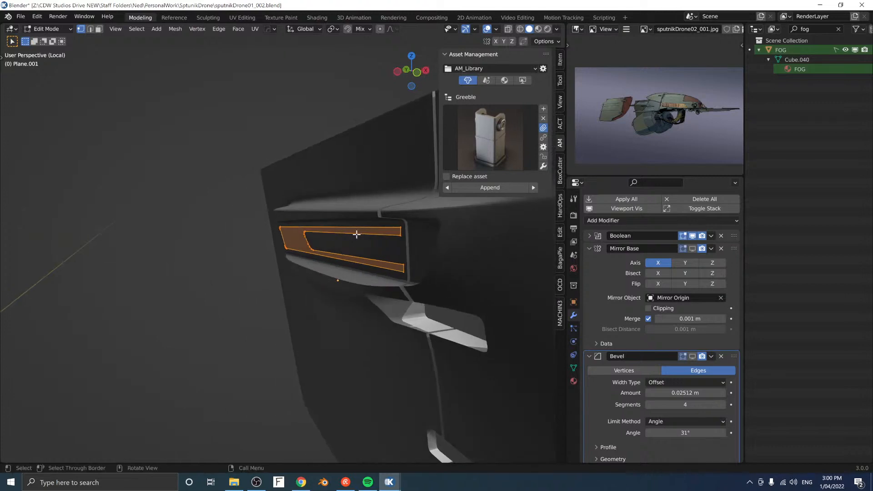
{"action": "key", "text": "e"}
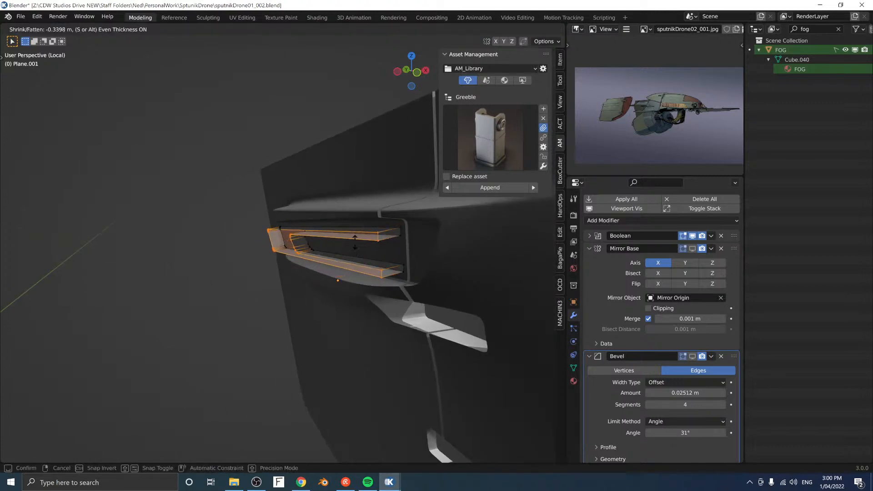
{"action": "left_click", "coordinate": [354, 244]}
{"action": "middle_click_drag", "start_coordinate": [351, 242], "coordinate": [325, 249]}
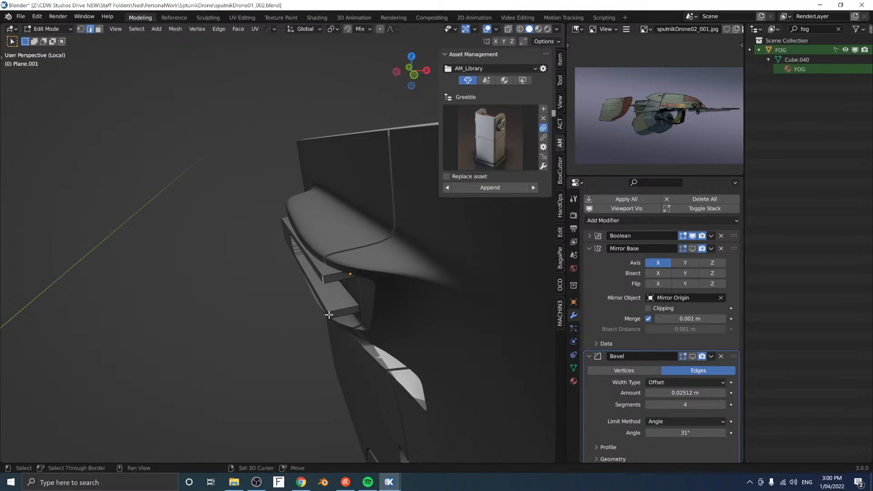
Step: Edge-slide the end edges of the U-shaped plate's two prongs to adjust the slant of their ends
{"action": "middle_click_drag", "start_coordinate": [353, 308], "coordinate": [357, 272]}
{"action": "key", "text": "g"}
{"action": "key", "text": "g"}
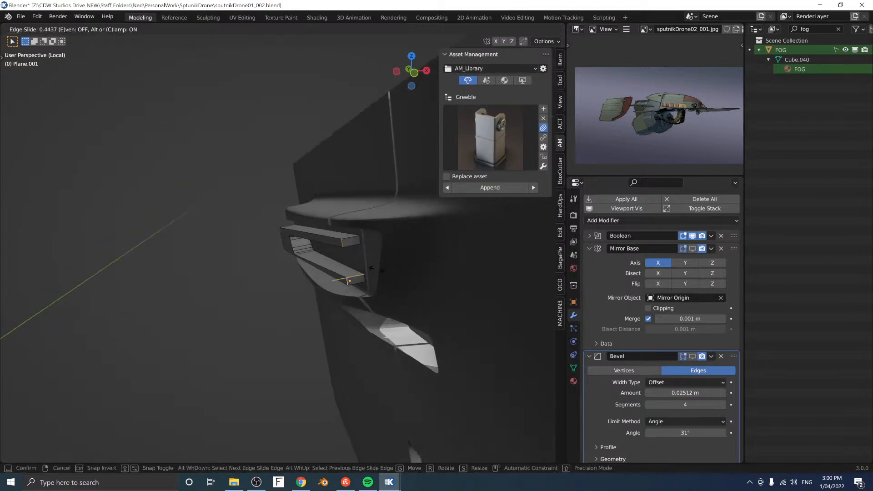
{"action": "left_click", "coordinate": [352, 269]}
{"action": "key", "text": "g"}
{"action": "key", "text": "g"}
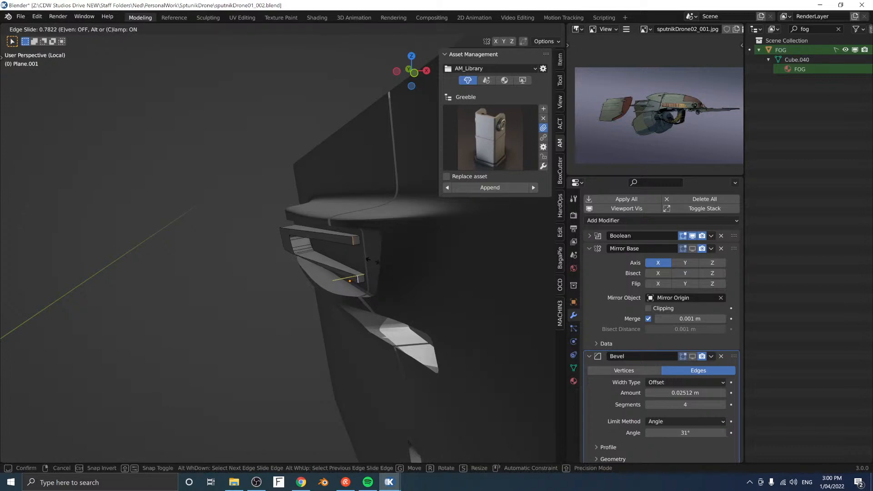
{"action": "left_click", "coordinate": [349, 280]}
Step: Knife-cut through both prongs of the U-shaped plate in one Z-constrained line, with cut-through enabled
{"action": "middle_click_drag", "start_coordinate": [350, 280], "coordinate": [353, 226]}
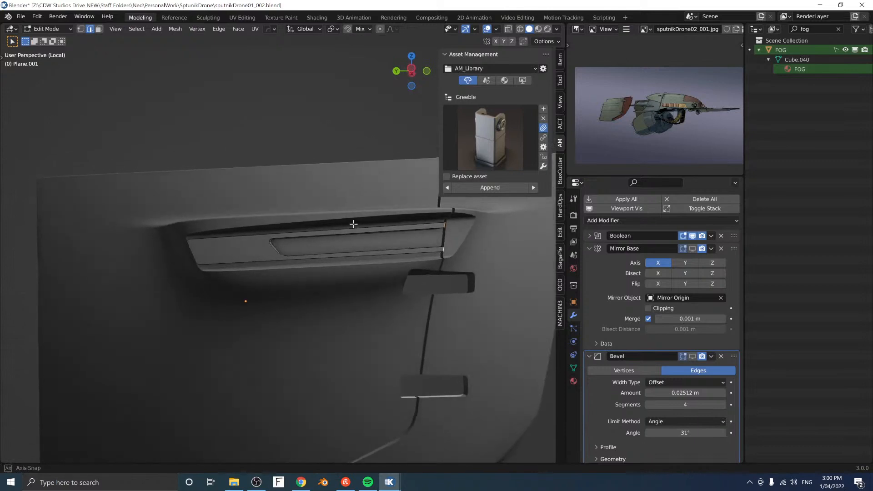
{"action": "key", "text": "k"}
{"action": "key", "text": "z"}
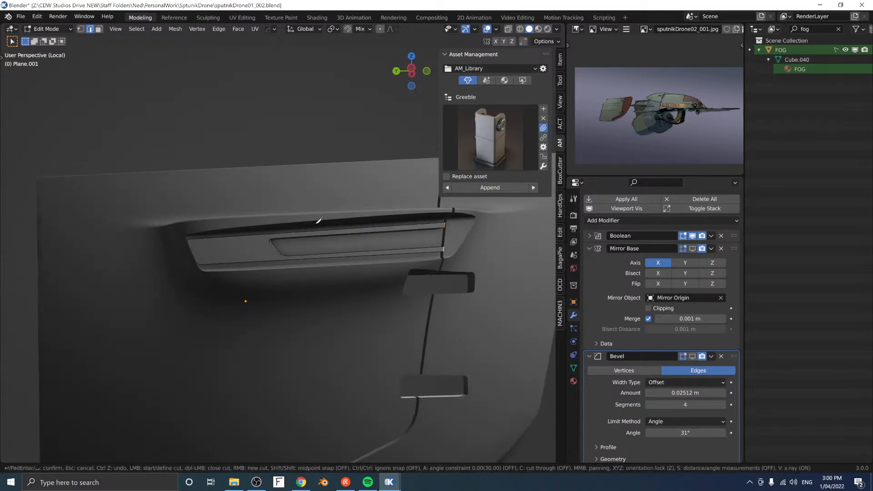
{"action": "left_click", "coordinate": [299, 222]}
{"action": "key", "text": "z"}
{"action": "key", "text": "c"}
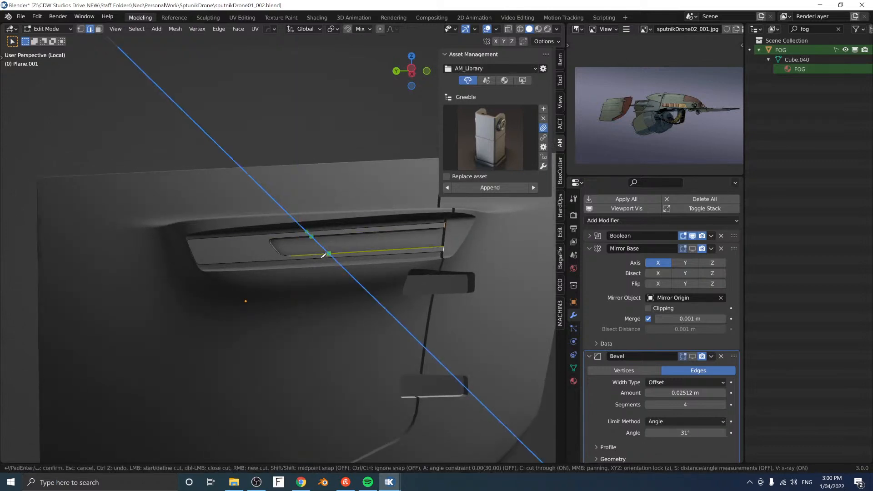
{"action": "key", "text": "z"}
{"action": "left_click", "coordinate": [308, 273]}
{"action": "key", "text": "Return"}
Step: Try to move the edges at the open ends of the U-shaped plate's two prongs
{"action": "middle_click_drag", "start_coordinate": [302, 277], "coordinate": [432, 237]}
{"action": "left_click", "coordinate": [426, 211], "text": "shift"}
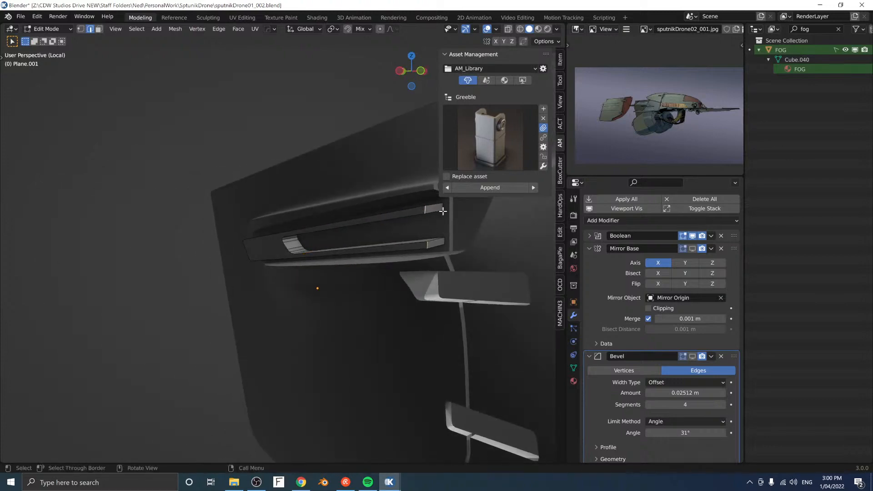
{"action": "key", "text": "g"}
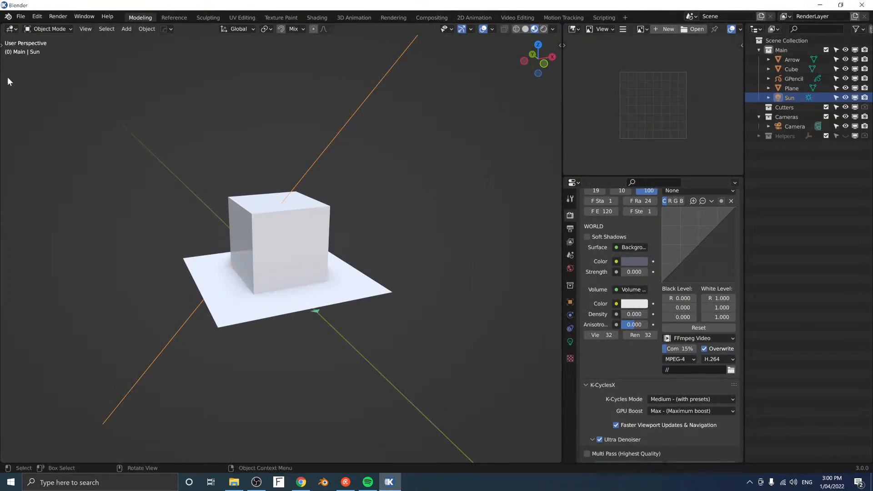
Step: Recover the drone scene from the auto save sputnikDrone01_002_10760_autosave.blend
{"action": "left_click", "coordinate": [20, 17]}
{"action": "mouse_move", "coordinate": [49, 67]}
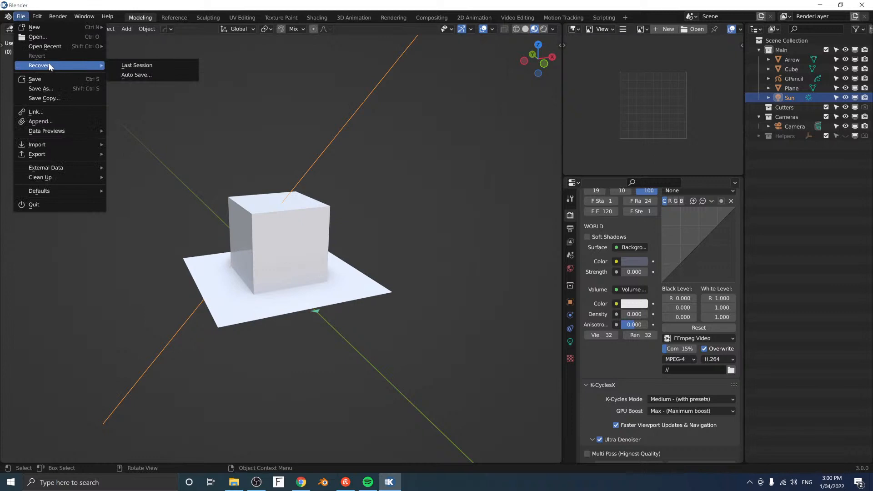
{"action": "left_click", "coordinate": [134, 75]}
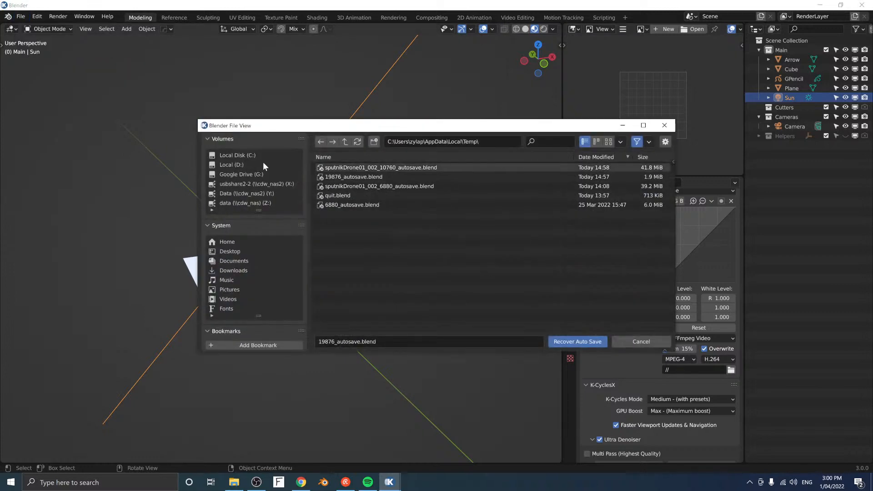
{"action": "left_click", "coordinate": [357, 142]}
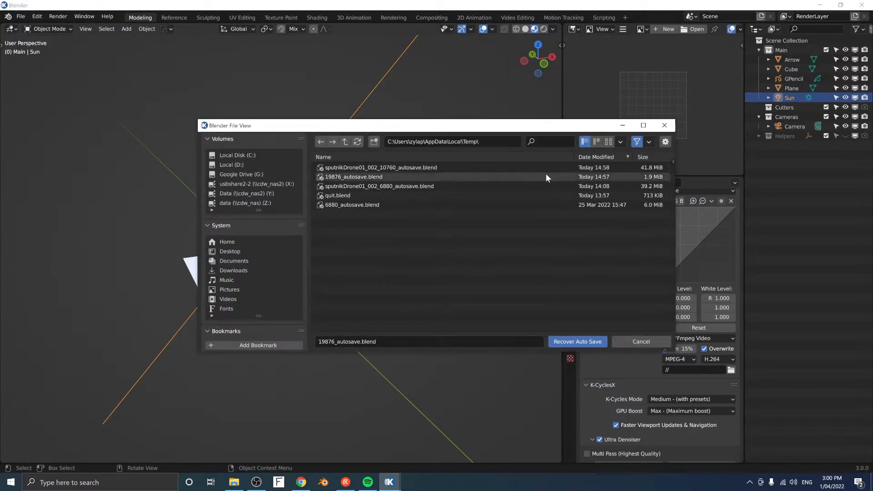
{"action": "left_click", "coordinate": [548, 167]}
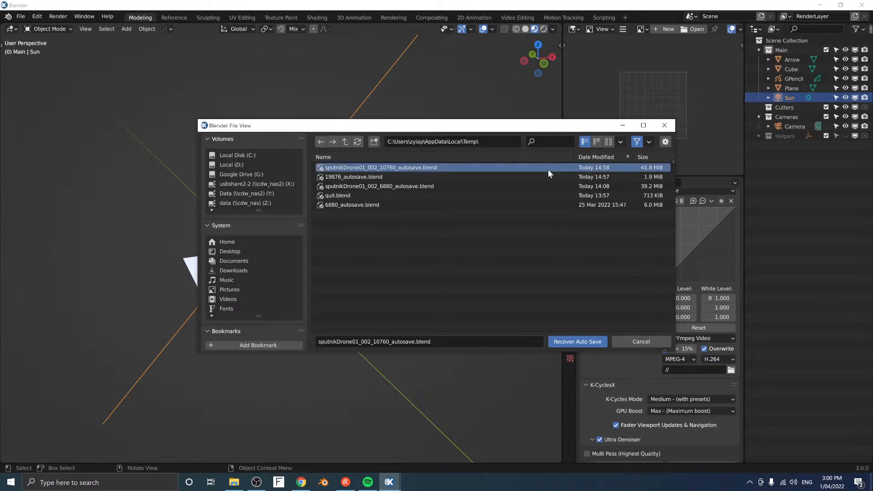
{"action": "left_click", "coordinate": [577, 341]}
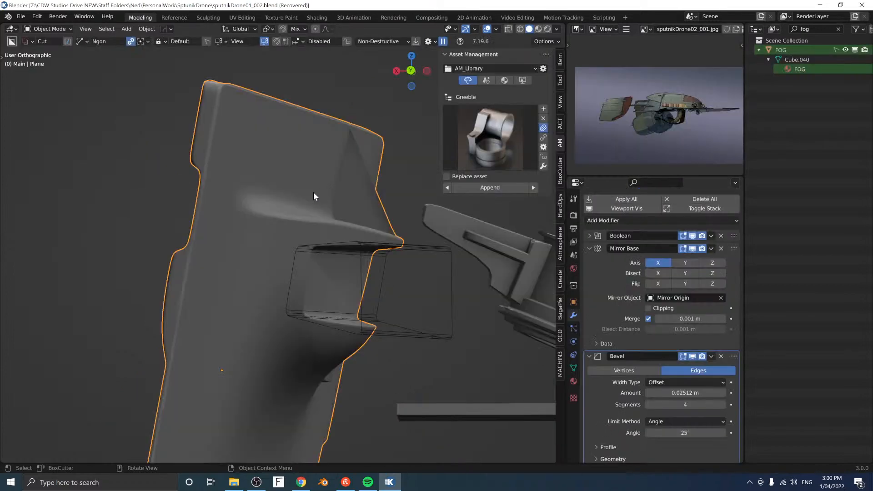
Step: Save the recovered scene as sputnikDrone01_002.blend, overwriting the existing file
{"action": "middle_click_drag", "start_coordinate": [314, 196], "coordinate": [315, 230]}
{"action": "key", "text": "ctrl+s"}
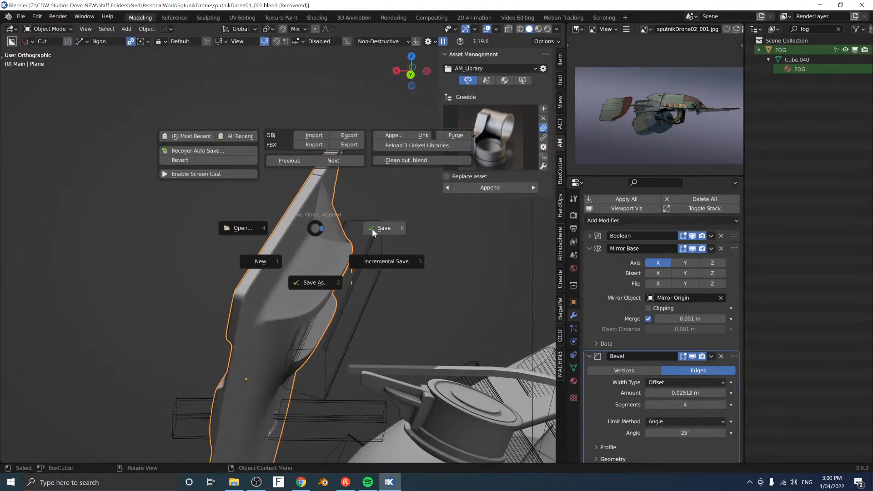
{"action": "left_click", "coordinate": [373, 229]}
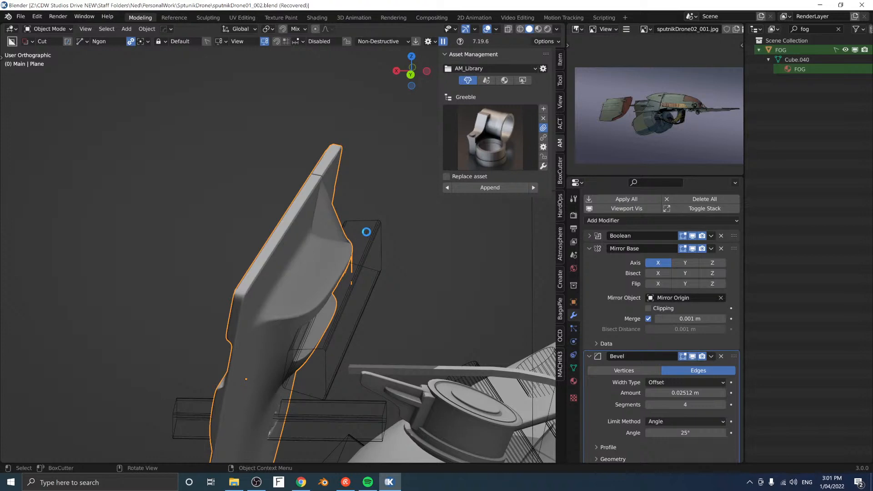
{"action": "key", "text": "ctrl+s"}
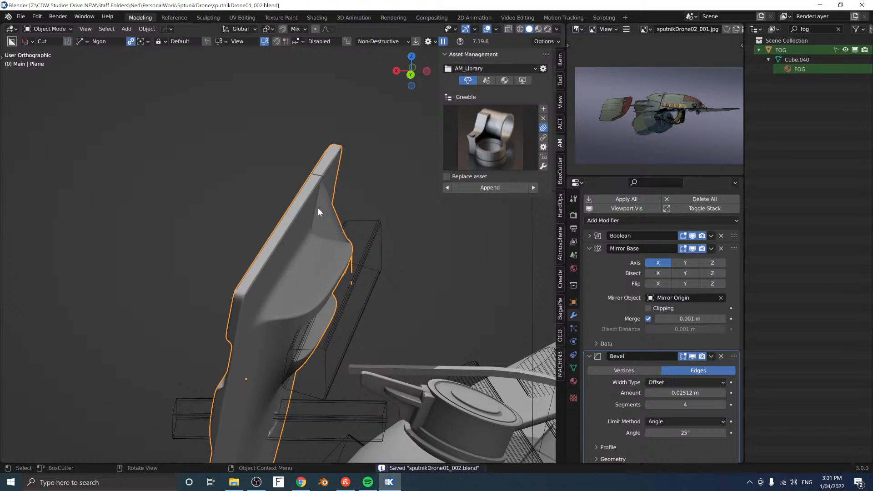
Step: Hide the wing panel's Bevel modifier in the viewport
{"action": "middle_click_drag", "start_coordinate": [318, 208], "coordinate": [397, 285]}
{"action": "left_click", "coordinate": [692, 356]}
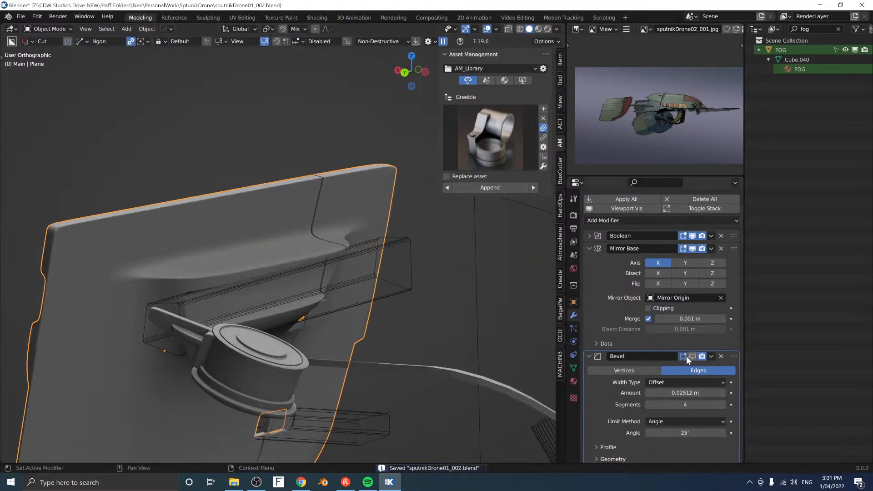
Step: Delete the leftover wireframe cutter box surrounding the recess in the wing panel
{"action": "mouse_move", "coordinate": [213, 200]}
{"action": "middle_mouse_down"}
{"action": "mouse_move", "coordinate": [127, 189]}
{"action": "mouse_move", "coordinate": [190, 233]}
{"action": "mouse_move", "coordinate": [163, 264]}
{"action": "mouse_move", "coordinate": [171, 276]}
{"action": "mouse_move", "coordinate": [292, 282]}
{"action": "middle_mouse_up"}
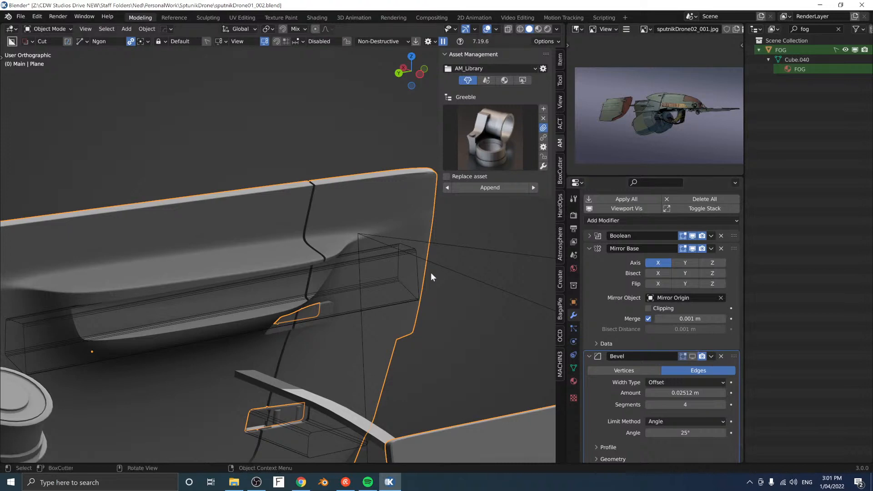
{"action": "left_click", "coordinate": [375, 257]}
{"action": "key", "text": "g"}
{"action": "right_click", "coordinate": [403, 266]}
{"action": "key", "text": "Delete"}
{"action": "middle_click_drag", "start_coordinate": [402, 267], "coordinate": [273, 259]}
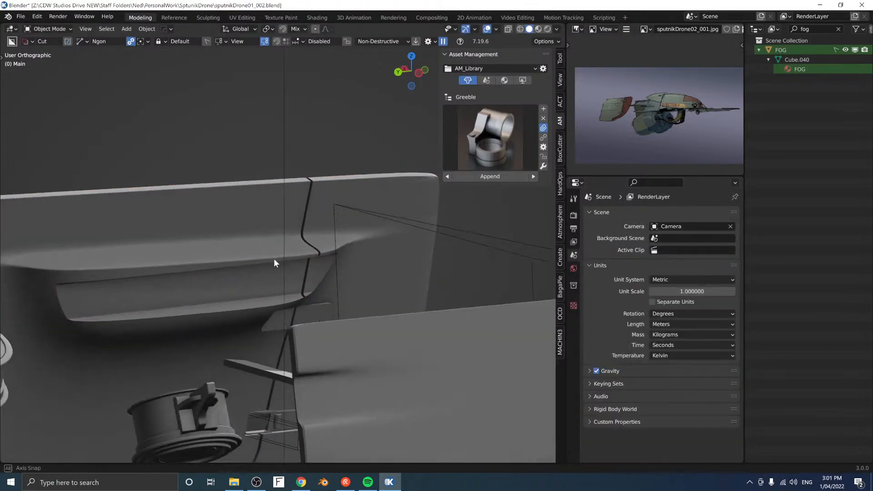
Step: Isolate the wing panel in local view and hide its Mirror Base modifier in the viewport
{"action": "left_click", "coordinate": [260, 265]}
{"action": "key", "text": "KP_Divide"}
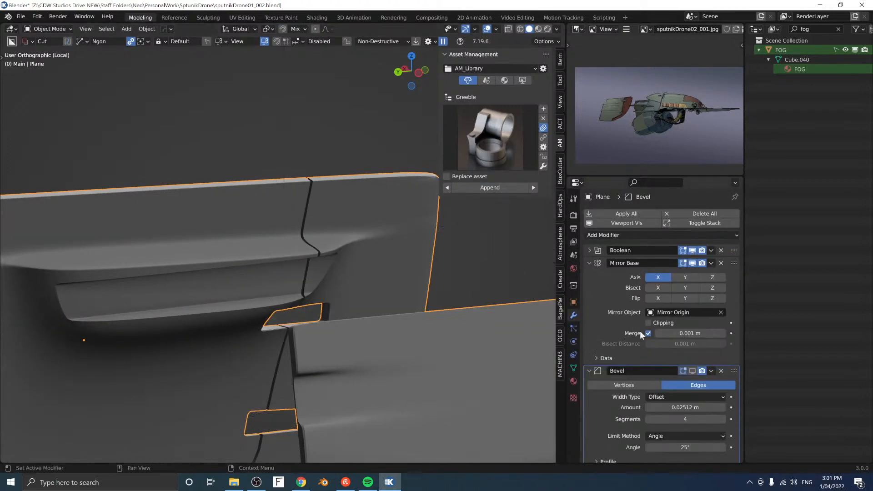
{"action": "left_click", "coordinate": [693, 264]}
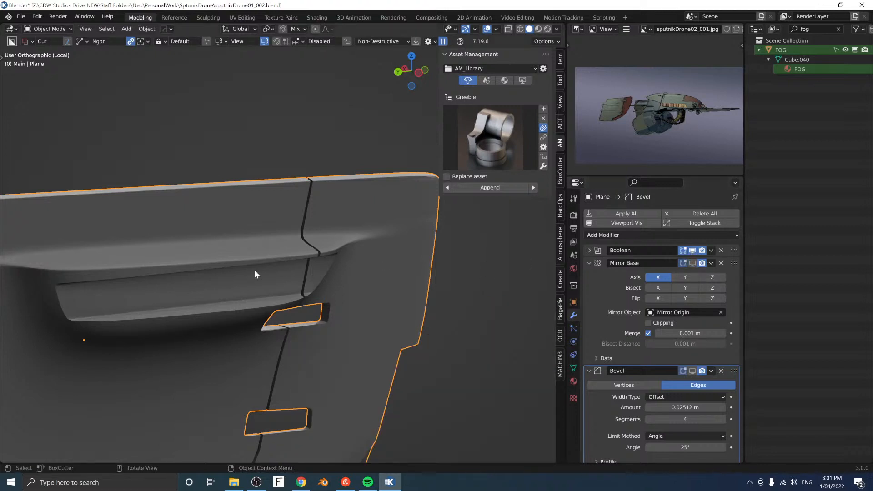
Step: Enter mesh editing on the wing panel, select the recess's long flat floor face and align the view to it
{"action": "middle_click_drag", "start_coordinate": [255, 269], "coordinate": [230, 264]}
{"action": "key", "text": "Tab"}
{"action": "left_click", "coordinate": [234, 277]}
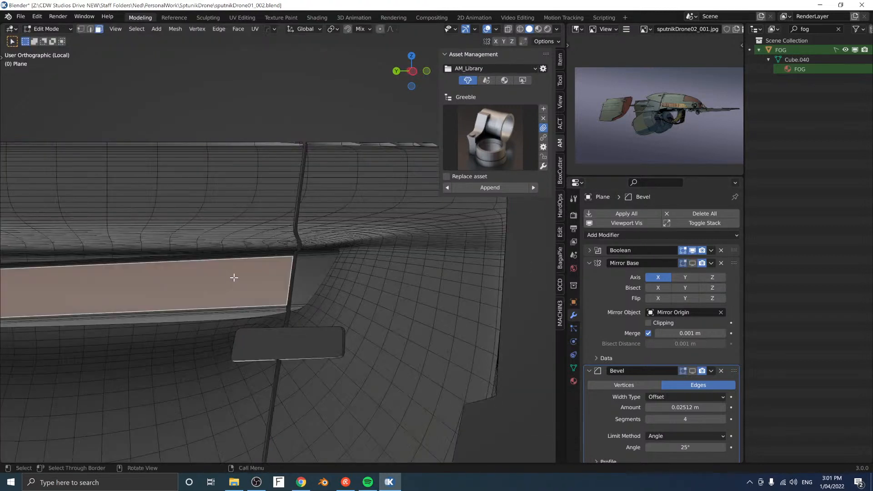
{"action": "key", "text": "shift+KP_7"}
{"action": "scroll", "coordinate": [273, 164], "scroll_direction": "down", "scroll_amount": 4}
{"action": "middle_click_drag", "start_coordinate": [279, 162], "coordinate": [291, 293], "text": "shift"}
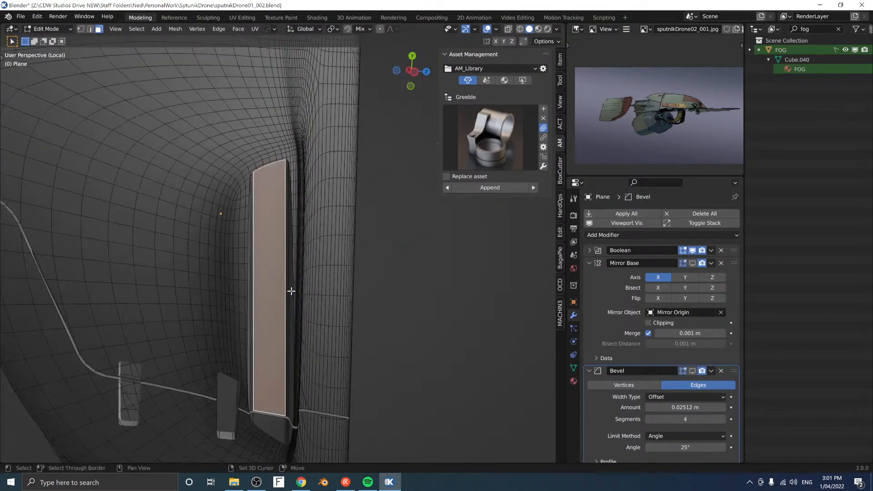
Step: From a copied recess corner vertex, extrude one long side of a U-shaped outline, back up to mid-length and across the slot's end
{"action": "key", "text": "Tab"}
{"action": "left_click", "coordinate": [197, 212]}
{"action": "left_click", "coordinate": [255, 171]}
{"action": "key", "text": "g"}
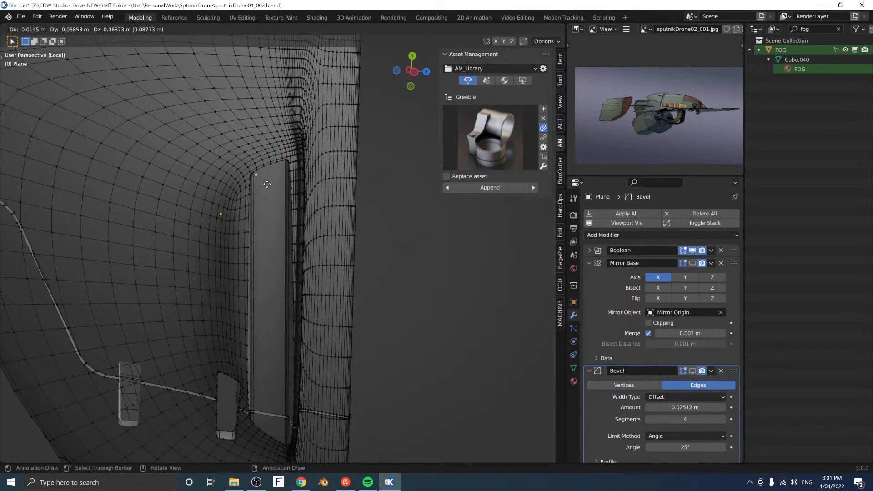
{"action": "left_click", "coordinate": [268, 414]}
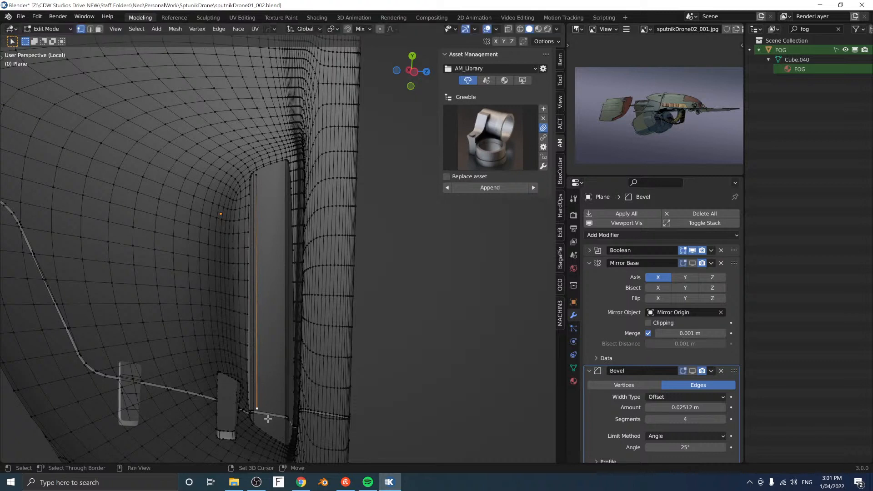
{"action": "key", "text": "g"}
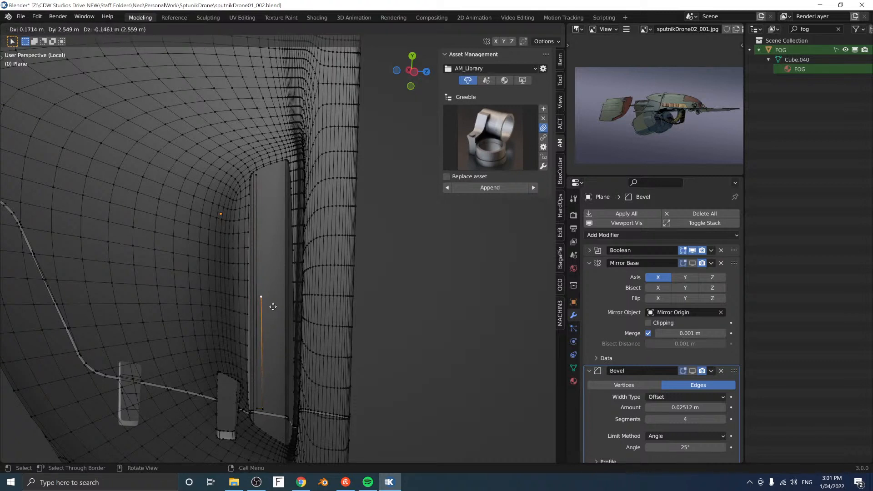
{"action": "left_click", "coordinate": [273, 304]}
{"action": "key", "text": "e"}
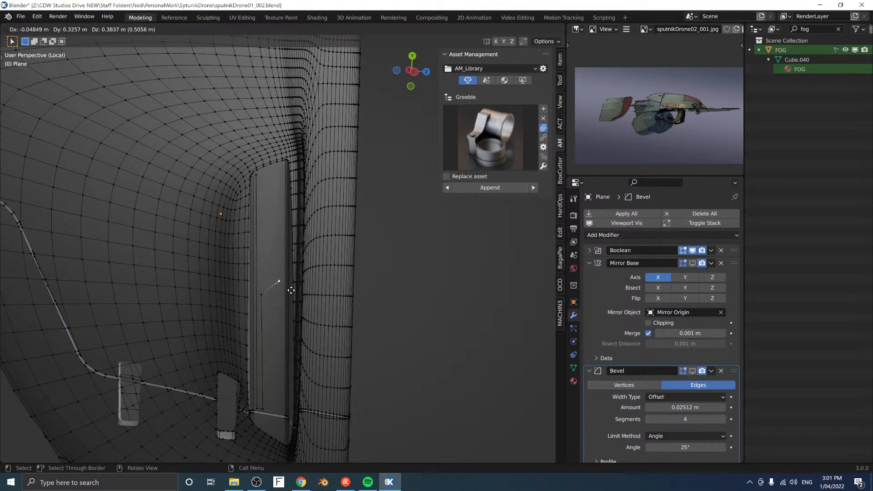
{"action": "left_click", "coordinate": [293, 289]}
Step: Extrude the second prong down and back up the recess's other long side, and join the end to the outline's starting vertex
{"action": "key", "text": "g"}
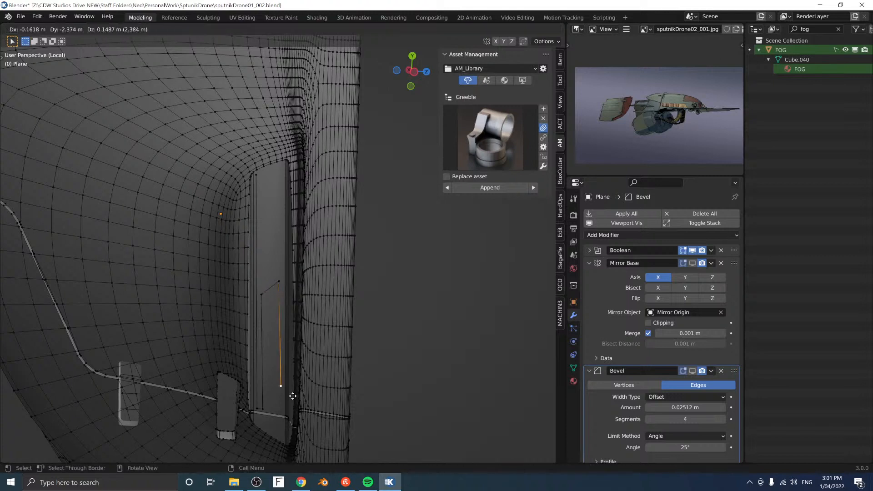
{"action": "left_click", "coordinate": [292, 420]}
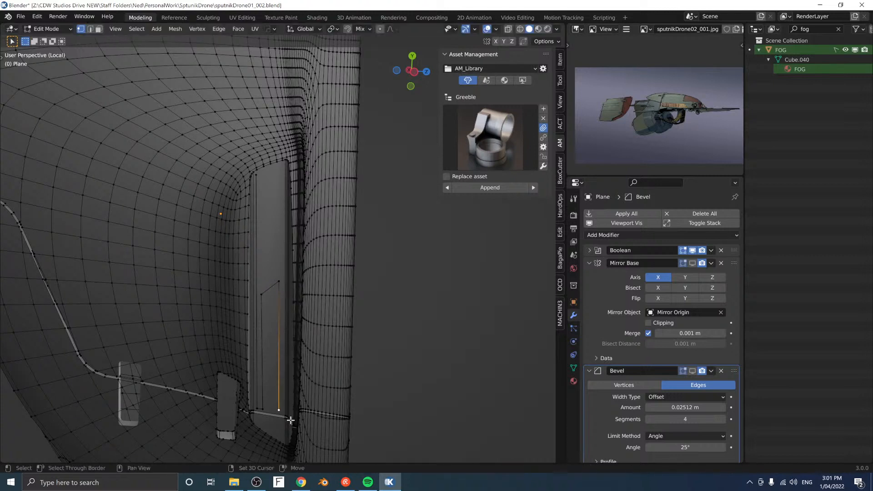
{"action": "key", "text": "e"}
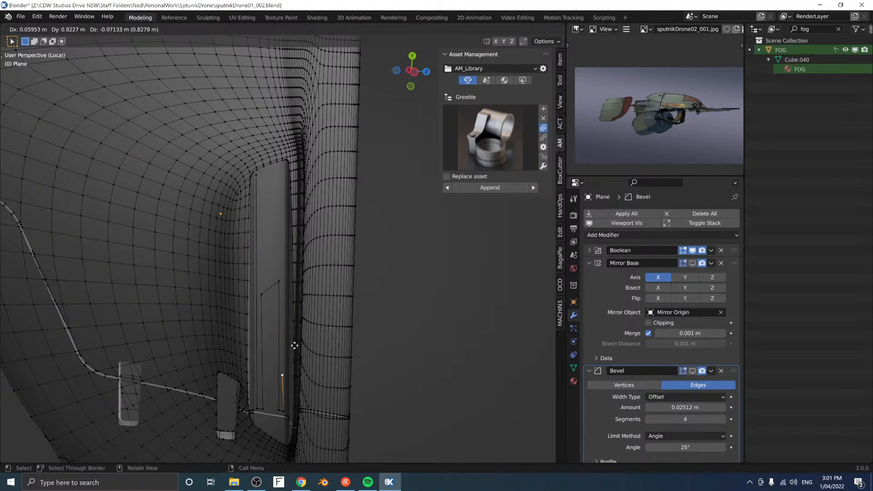
{"action": "left_click", "coordinate": [295, 150]}
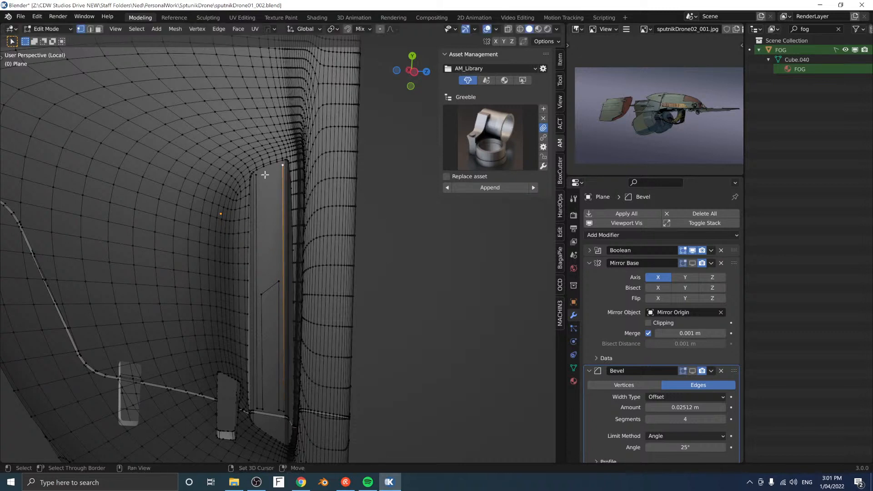
{"action": "left_click", "coordinate": [257, 175], "text": "shift"}
{"action": "left_click", "coordinate": [281, 165]}
{"action": "left_click", "coordinate": [256, 174], "text": "shift"}
{"action": "key", "text": "f"}
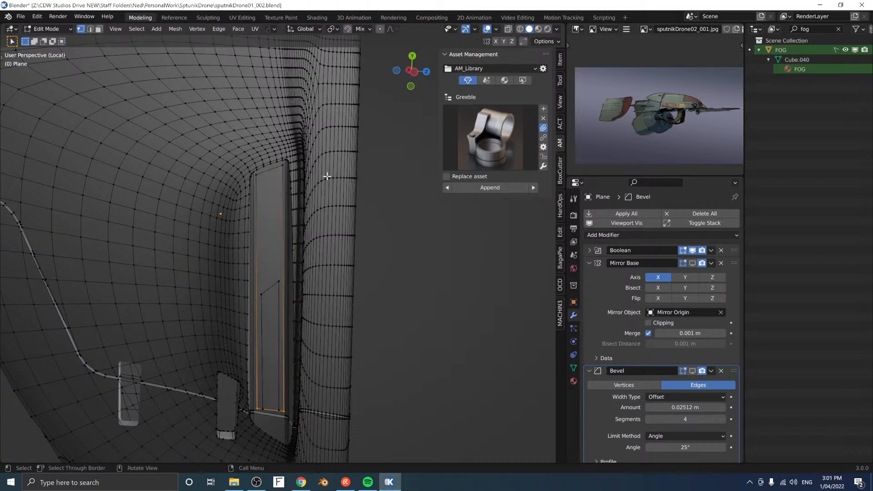
Step: Bevel the U-shaped outline's outer corner vertices slightly and round the two inner slot corners with a wider multi-segment vertex bevel
{"action": "key", "text": "ctrl+b"}
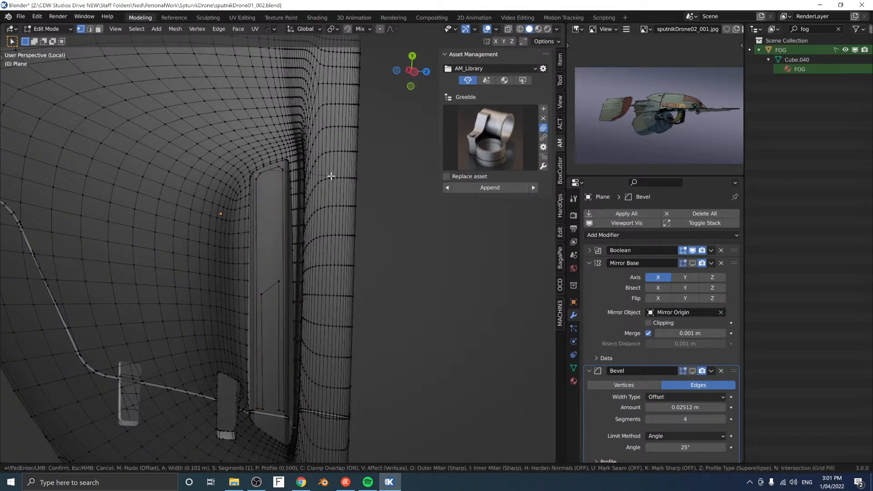
{"action": "scroll", "coordinate": [291, 284], "scroll_direction": "down", "scroll_amount": 2}
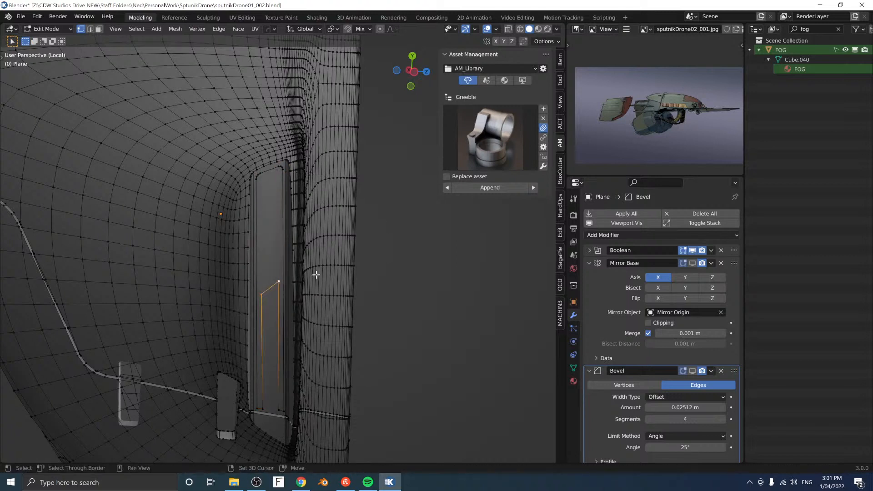
{"action": "left_click", "coordinate": [327, 272]}
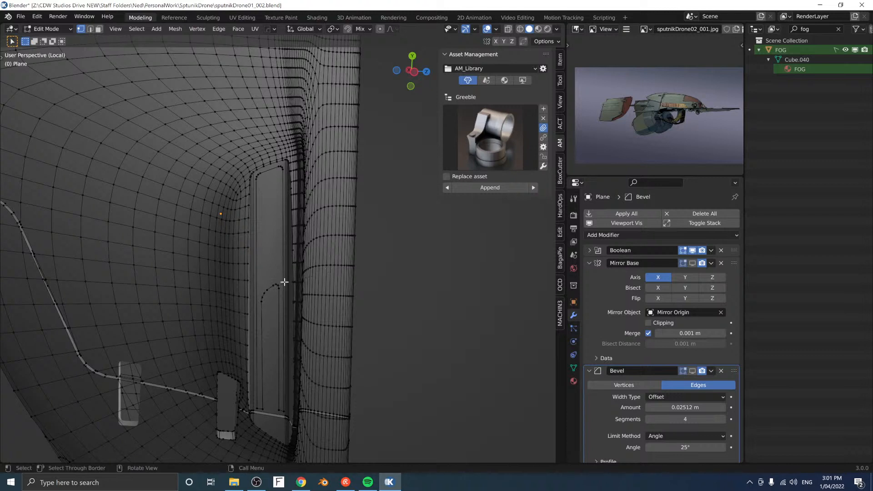
Step: Separate the U-shaped outline into its own object and fill it with a face
{"action": "left_click", "coordinate": [271, 284], "text": "alt"}
{"action": "key", "text": "p"}
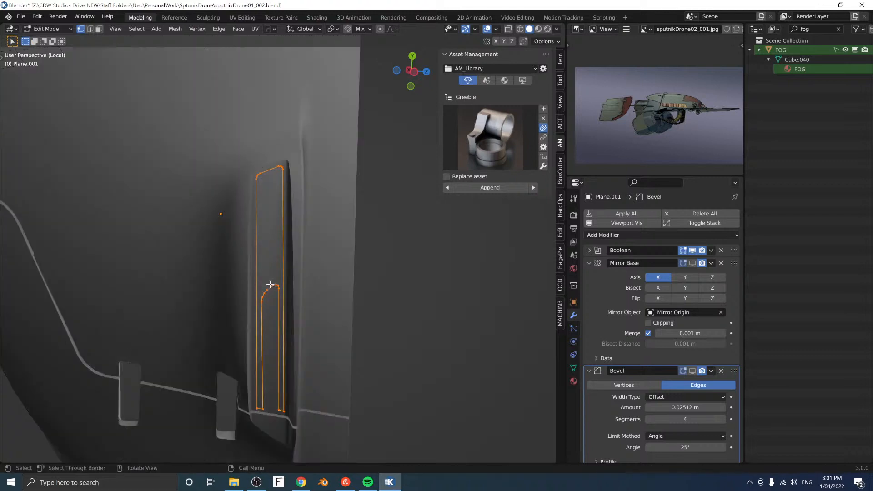
{"action": "key", "text": "f"}
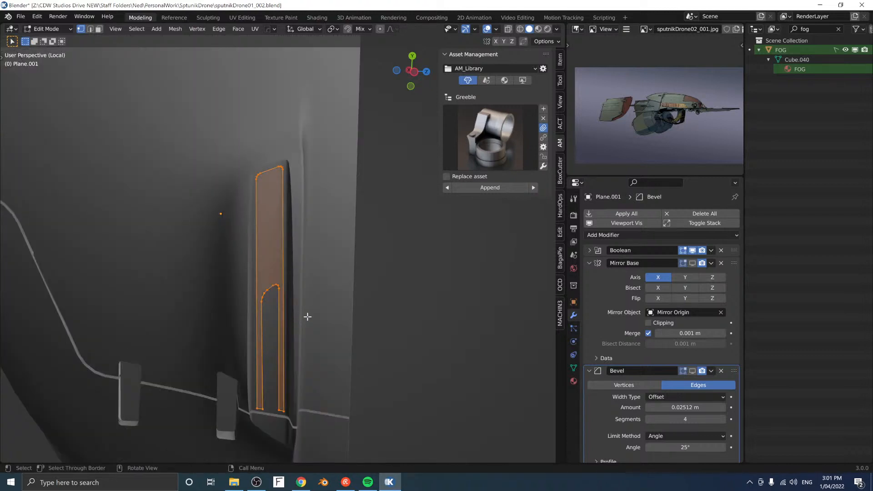
Step: Thicken the U-shaped plate along its normals so it stands off the recess floor, and clear the selection
{"action": "key", "text": "KP_5"}
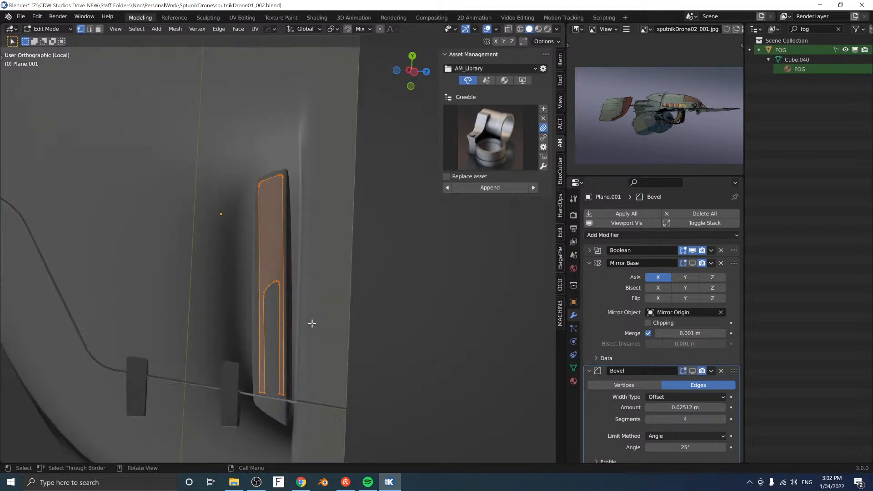
{"action": "key", "text": "shift+KP_4"}
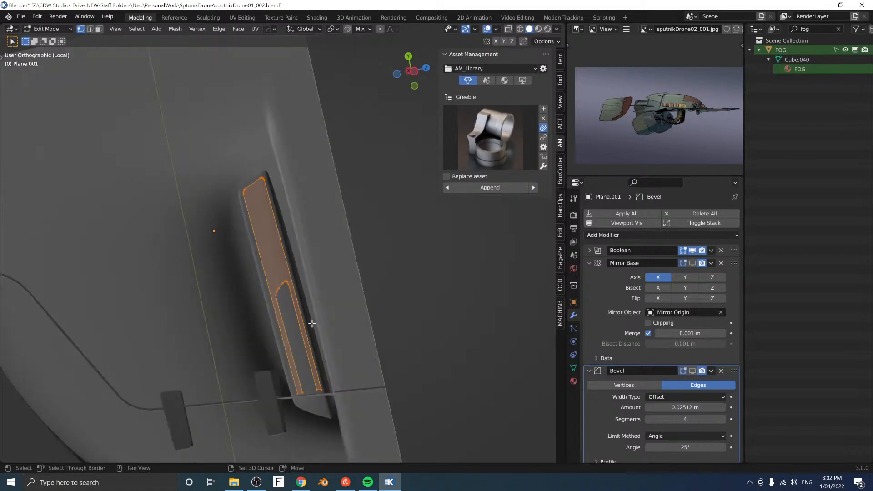
{"action": "middle_click_drag", "start_coordinate": [312, 324], "coordinate": [348, 309]}
{"action": "key", "text": "alt+s"}
{"action": "left_click", "coordinate": [345, 297]}
{"action": "key", "text": "alt+a"}
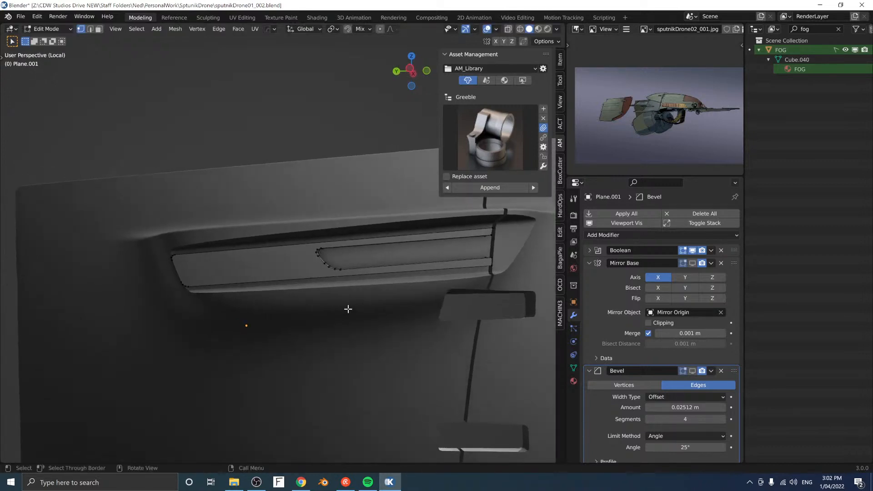
Step: Knife-cut straight through both prongs of the U-shaped plate just past the slot's rounded end
{"action": "key", "text": "k"}
{"action": "key", "text": "c"}
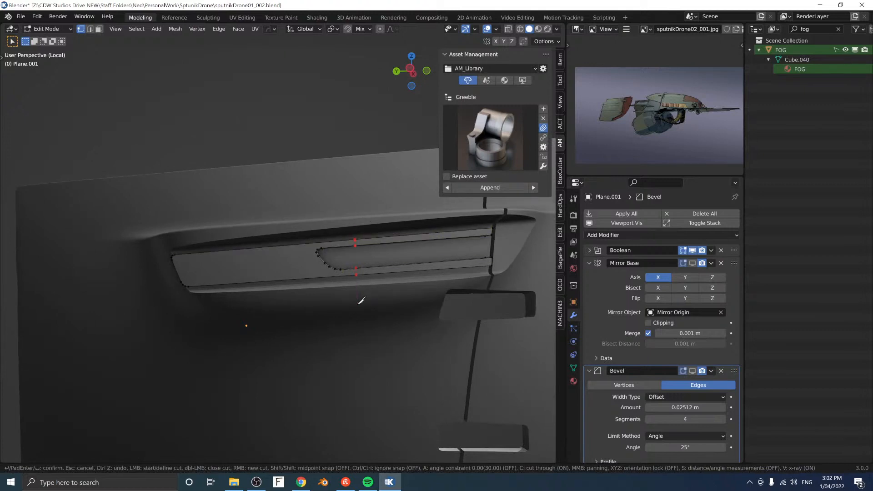
{"action": "key", "text": "Return"}
{"action": "middle_click_drag", "start_coordinate": [356, 306], "coordinate": [330, 269]}
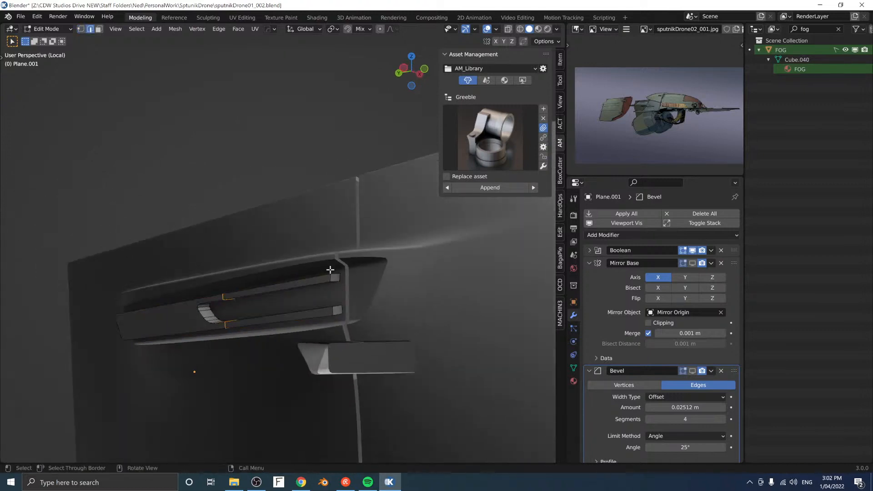
Step: Slide the raised edges at the open ends of both prongs toward the recess floor to taper the prongs
{"action": "key", "text": "g"}
{"action": "key", "text": "g"}
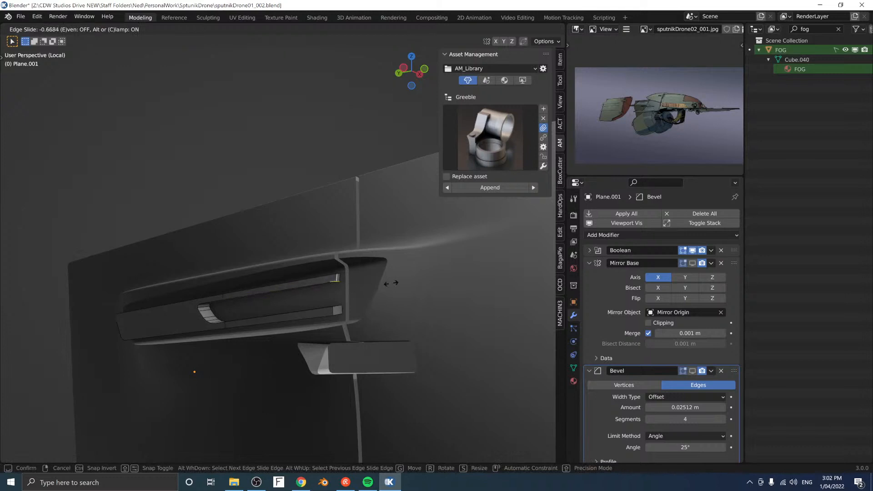
{"action": "left_click", "coordinate": [399, 308]}
{"action": "middle_click_drag", "start_coordinate": [395, 308], "coordinate": [166, 318]}
{"action": "middle_click_drag", "start_coordinate": [169, 357], "coordinate": [231, 366]}
{"action": "key", "text": "Tab"}
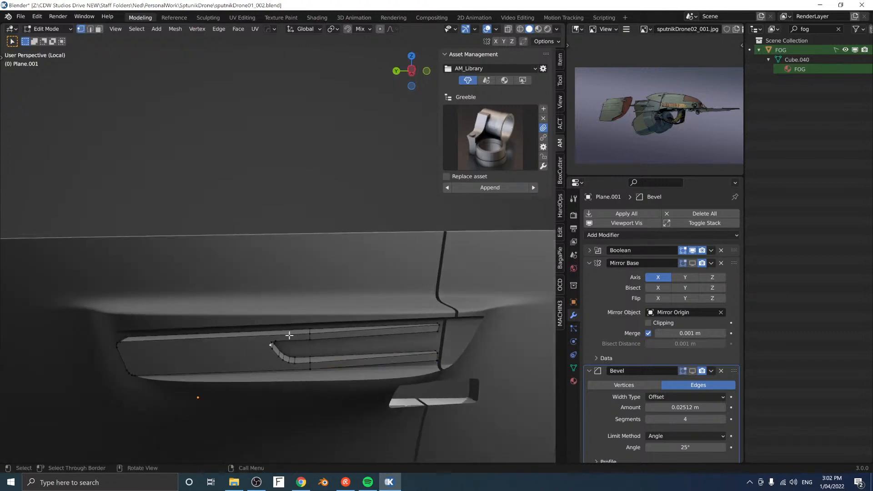
Step: Place a copy of a slot corner vertex on the plate's wide section and extrude it lengthwise into an edge about 1.33 m long
{"action": "middle_click_drag", "start_coordinate": [286, 335], "coordinate": [307, 355]}
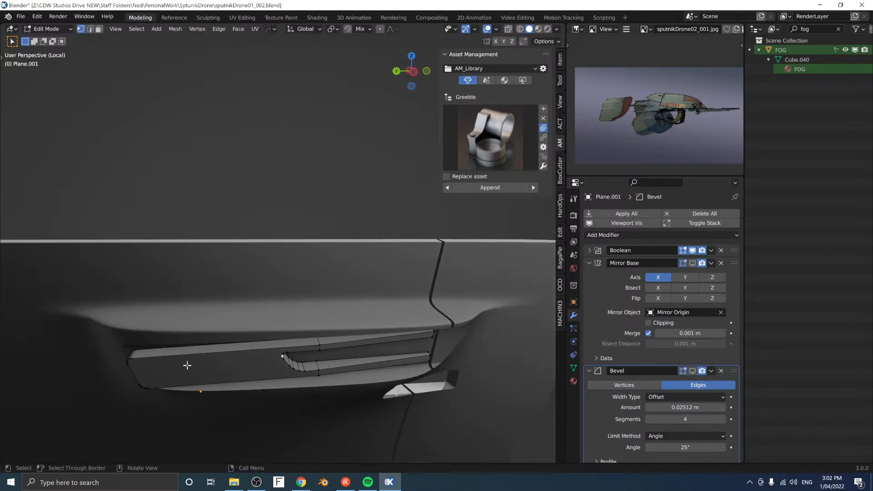
{"action": "key", "text": "g"}
{"action": "key", "text": "Escape"}
{"action": "middle_click_drag", "start_coordinate": [318, 361], "coordinate": [319, 334]}
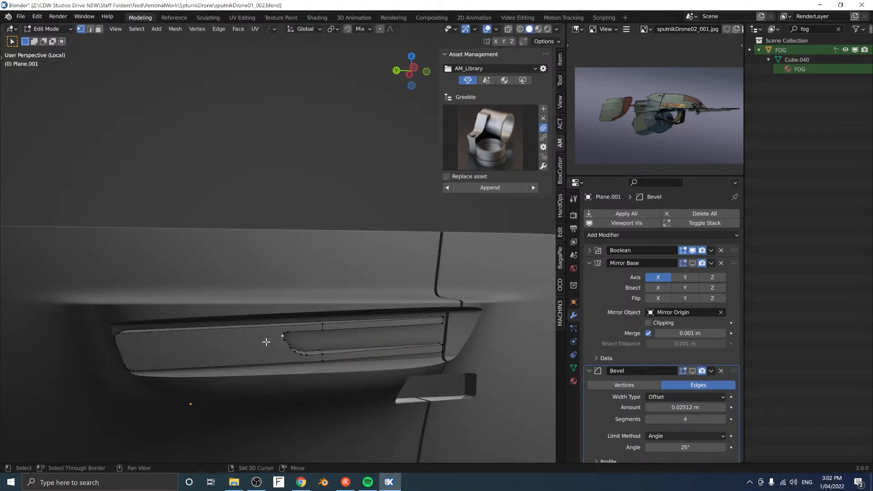
{"action": "key", "text": "g"}
{"action": "left_click", "coordinate": [147, 344]}
{"action": "key", "text": "e"}
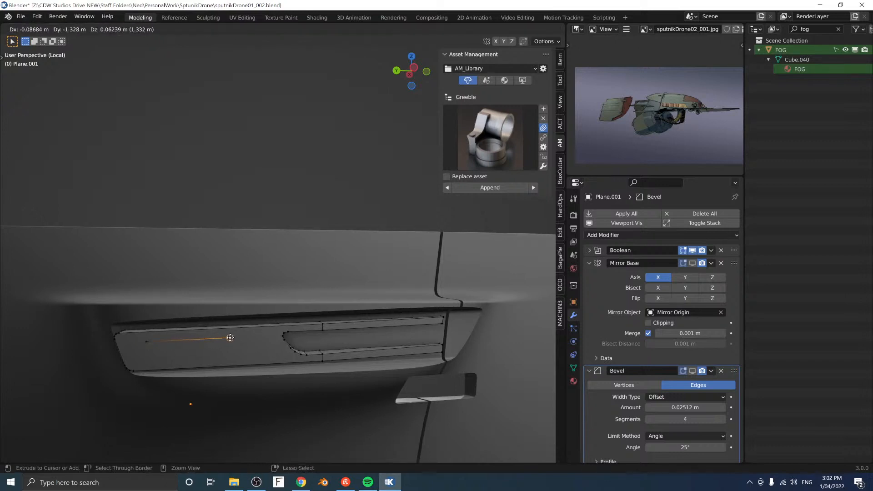
{"action": "left_click", "coordinate": [230, 338]}
Step: Extrude a flared leg from each end of the lengthwise edge, about 0.36 m and 0.33 m long, to form a bracket outline
{"action": "key", "text": "e"}
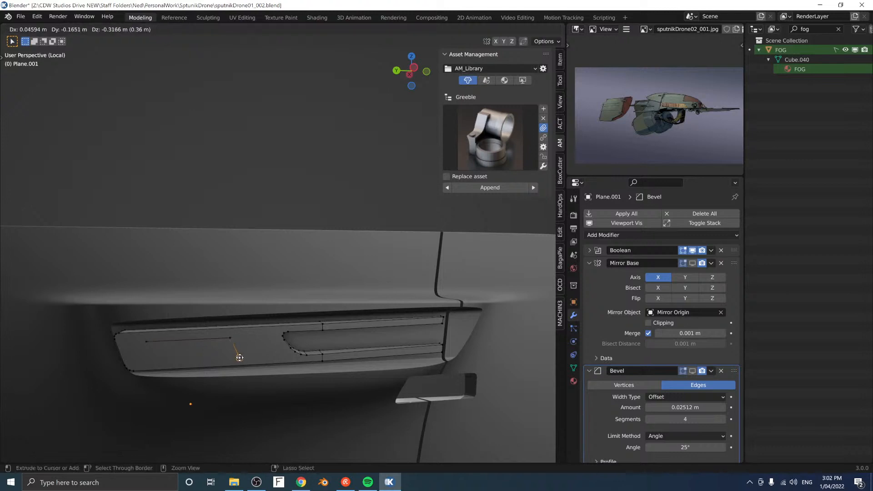
{"action": "left_click", "coordinate": [240, 358]}
{"action": "left_click", "coordinate": [149, 343]}
{"action": "key", "text": "e"}
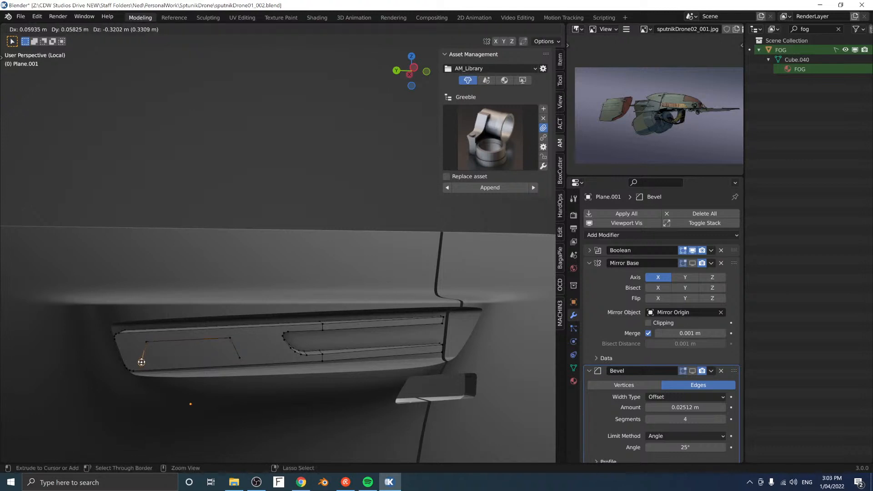
{"action": "left_click", "coordinate": [141, 362]}
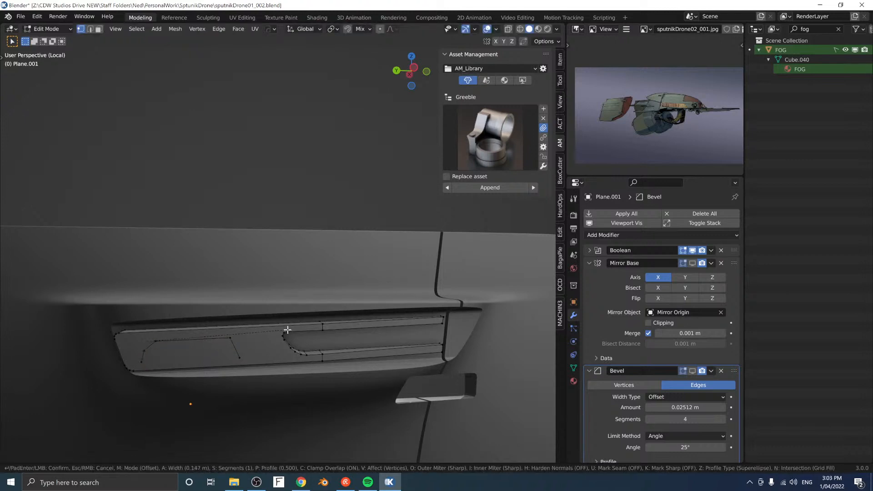
Step: Bevel the bracket outline's two corner vertices and turn the outline into a narrow strip with Offset Edges
{"action": "key", "text": "ctrl+b"}
{"action": "left_click", "coordinate": [282, 332]}
{"action": "key", "text": "ctrl+e"}
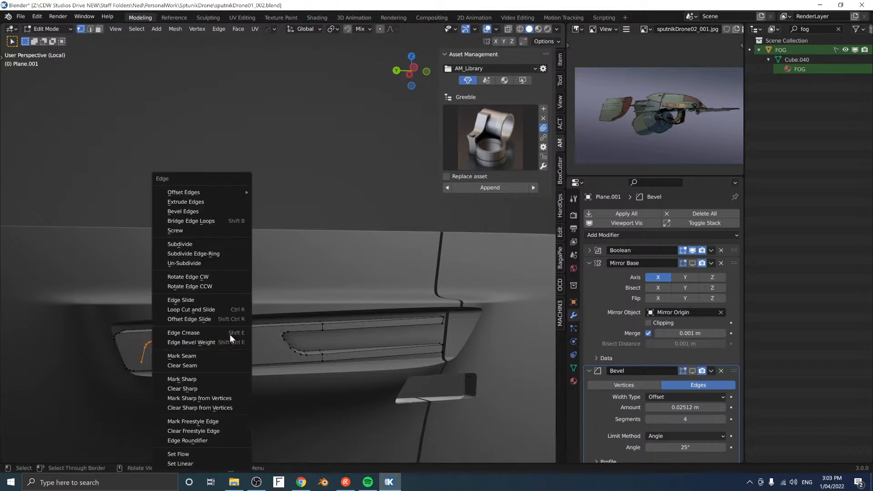
{"action": "mouse_move", "coordinate": [222, 193]}
{"action": "left_click", "coordinate": [272, 192]}
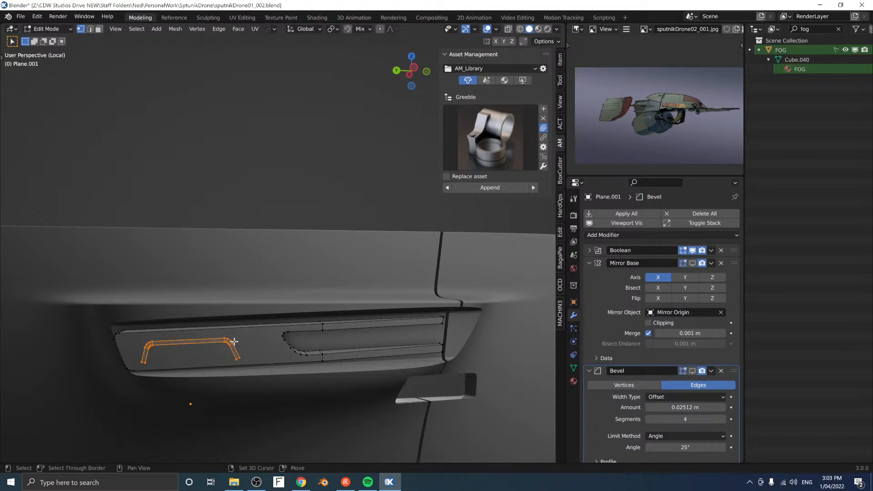
Step: Extrude the narrow bracket strip on the recess plate into a solid bracket
{"action": "middle_click_drag", "start_coordinate": [234, 342], "coordinate": [262, 360]}
{"action": "key", "text": "alt+e"}
{"action": "left_click", "coordinate": [208, 306]}
{"action": "key", "text": "alt+a"}
{"action": "scroll", "coordinate": [192, 333], "scroll_direction": "up", "scroll_amount": 4}
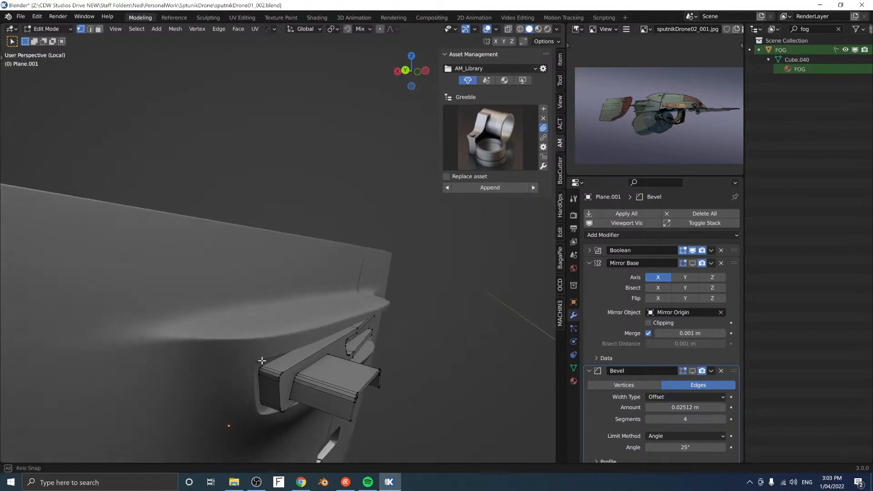
Step: Select the whole extruded bracket and shift it along X and Z to seat it against the recess plate
{"action": "mouse_move", "coordinate": [322, 374]}
{"action": "middle_mouse_down"}
{"action": "mouse_move", "coordinate": [319, 384]}
{"action": "mouse_move", "coordinate": [284, 391]}
{"action": "mouse_move", "coordinate": [266, 362]}
{"action": "mouse_move", "coordinate": [302, 353]}
{"action": "mouse_move", "coordinate": [203, 374]}
{"action": "mouse_move", "coordinate": [195, 397]}
{"action": "mouse_move", "coordinate": [312, 395]}
{"action": "mouse_move", "coordinate": [251, 413]}
{"action": "mouse_move", "coordinate": [285, 403]}
{"action": "middle_mouse_up"}
{"action": "key", "text": "l"}
{"action": "key", "text": "g"}
{"action": "key", "text": "x"}
{"action": "left_click", "coordinate": [318, 383]}
{"action": "key", "text": "g"}
{"action": "key", "text": "z"}
{"action": "left_click", "coordinate": [258, 367]}
Step: Return to the full model in Object Mode and turn on the viewport display of the wing panel parts' Mirror Base modifier
{"action": "key", "text": "Tab"}
{"action": "key", "text": "z"}
{"action": "left_click", "coordinate": [293, 416]}
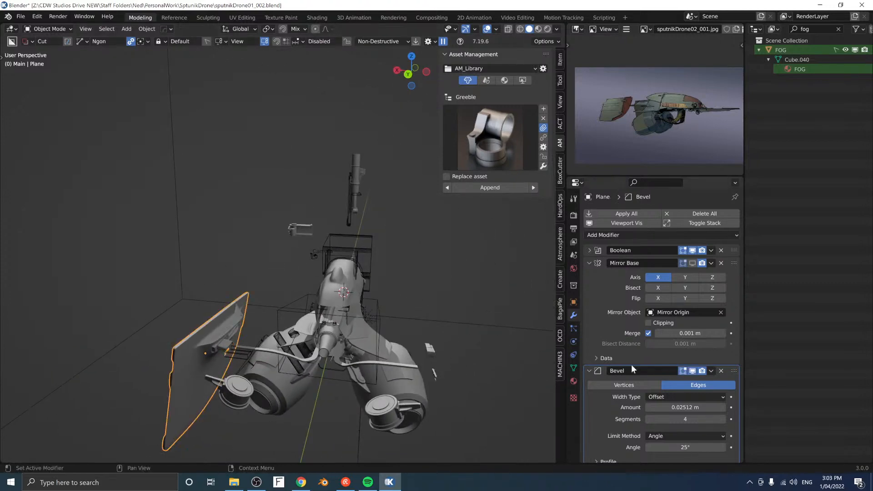
{"action": "left_click", "coordinate": [692, 263]}
{"action": "middle_click_drag", "start_coordinate": [273, 355], "coordinate": [218, 358]}
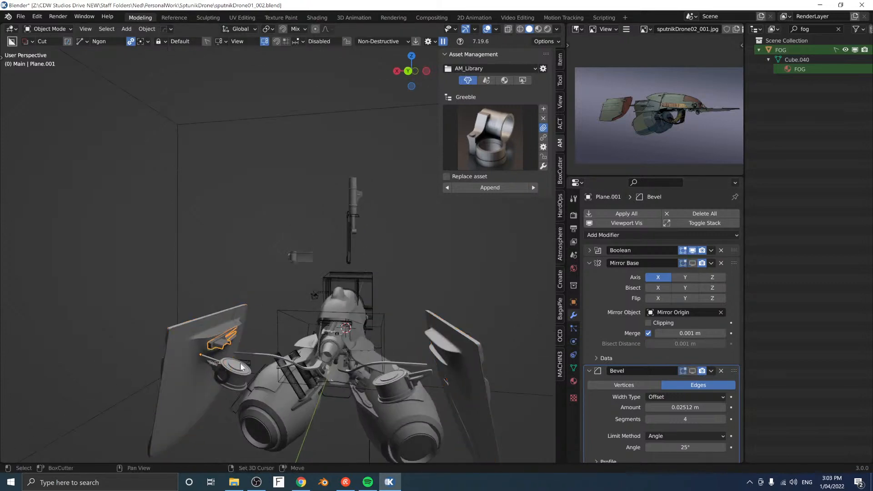
{"action": "middle_click_drag", "start_coordinate": [249, 279], "coordinate": [316, 329]}
Step: Duplicate the piston assembly under the fuselage and move the copy along Y and X to the inner side of the wing panel
{"action": "left_click", "coordinate": [348, 294]}
{"action": "key", "text": "shift+d"}
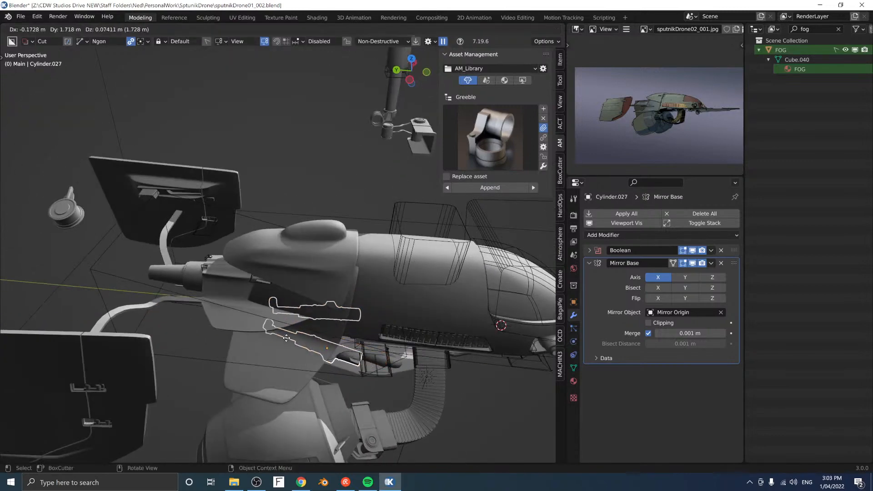
{"action": "key", "text": "y"}
{"action": "left_click", "coordinate": [104, 309]}
{"action": "middle_click_drag", "start_coordinate": [298, 272], "coordinate": [403, 275]}
{"action": "key", "text": "g"}
{"action": "key", "text": "x"}
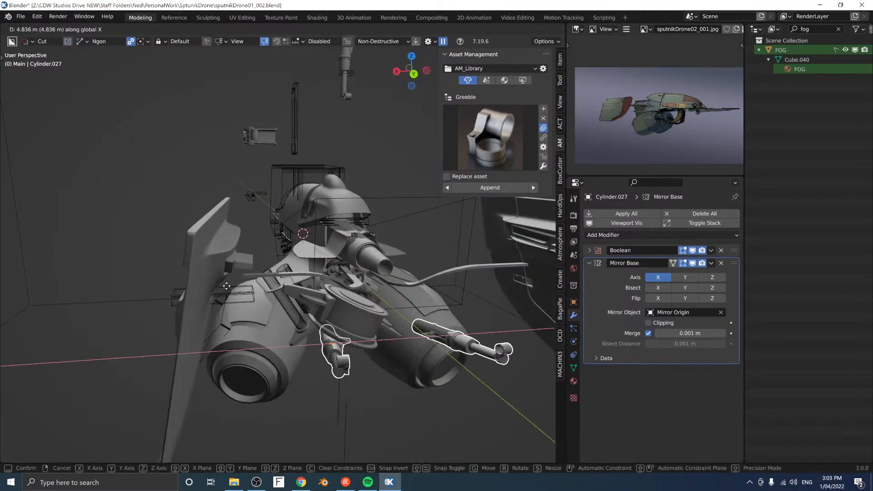
{"action": "left_click", "coordinate": [96, 292]}
{"action": "key", "text": "g"}
{"action": "left_click", "coordinate": [318, 327]}
{"action": "middle_click_drag", "start_coordinate": [317, 327], "coordinate": [302, 320]}
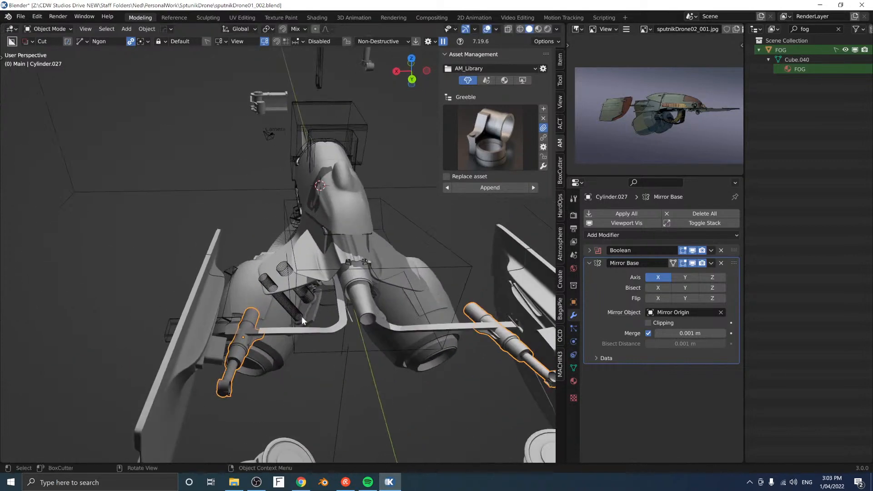
Step: Rotate the piston copy about the global Y and X axes to line it up with the wing panel
{"action": "key", "text": "r"}
{"action": "key", "text": "y"}
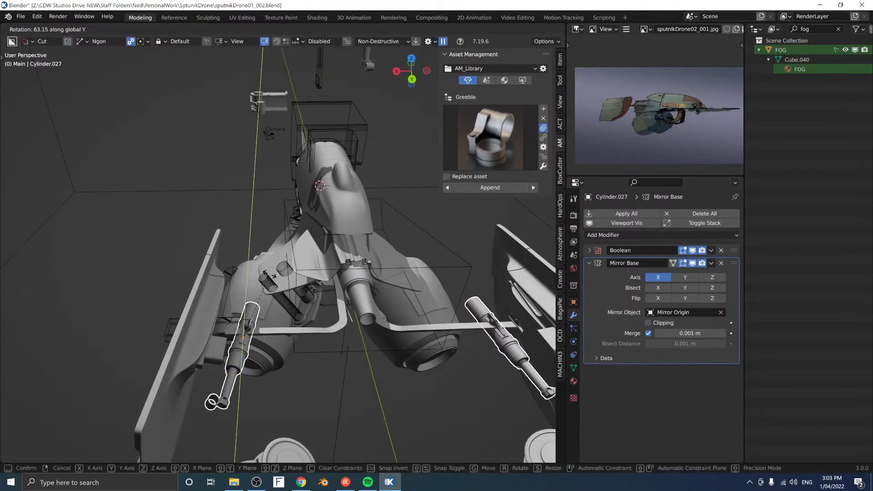
{"action": "left_click", "coordinate": [249, 258]}
{"action": "middle_click_drag", "start_coordinate": [250, 258], "coordinate": [302, 206]}
{"action": "key", "text": "r"}
{"action": "key", "text": "x"}
{"action": "left_click", "coordinate": [263, 304]}
{"action": "scroll", "coordinate": [270, 355], "scroll_direction": "up", "scroll_amount": 4}
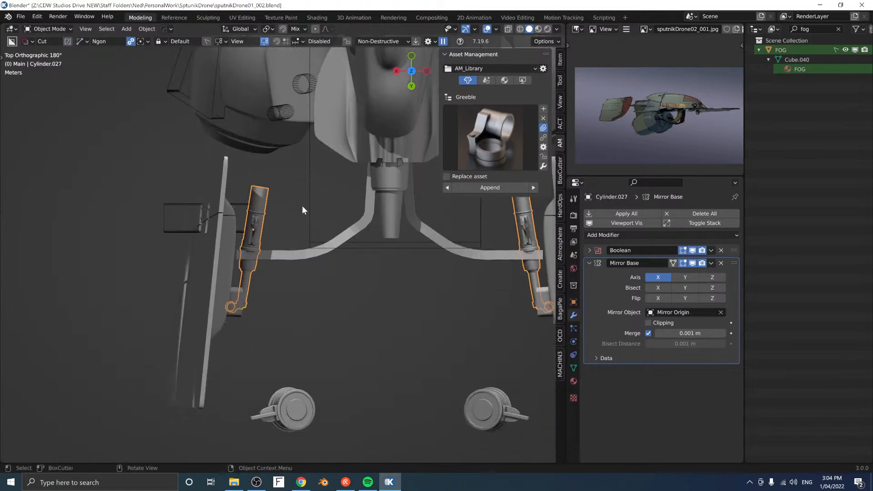
Step: Set the piston copy's origin to the inner faces of the ring clamp at its rod end
{"action": "middle_click_drag", "start_coordinate": [311, 277], "coordinate": [275, 205]}
{"action": "scroll", "coordinate": [241, 246], "scroll_direction": "up", "scroll_amount": 3}
{"action": "key", "text": "Tab"}
{"action": "left_click", "coordinate": [275, 203], "text": "alt"}
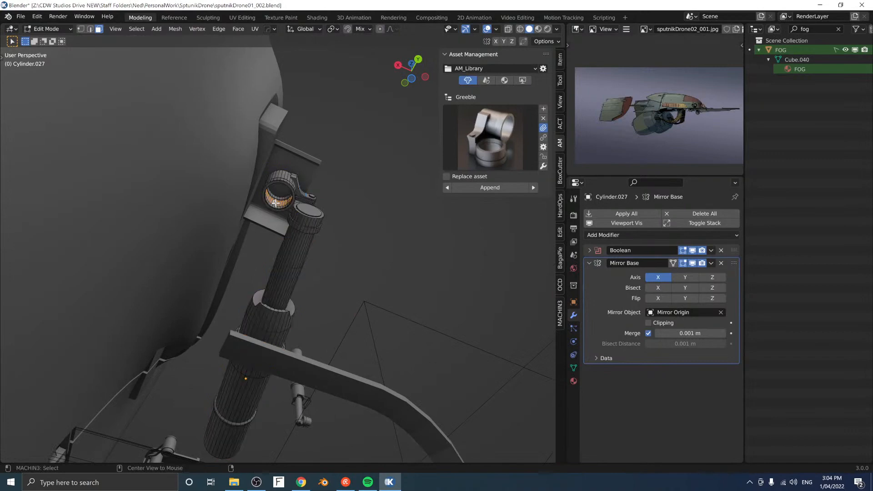
{"action": "key", "text": "Tab"}
{"action": "middle_click_drag", "start_coordinate": [334, 355], "coordinate": [319, 456]}
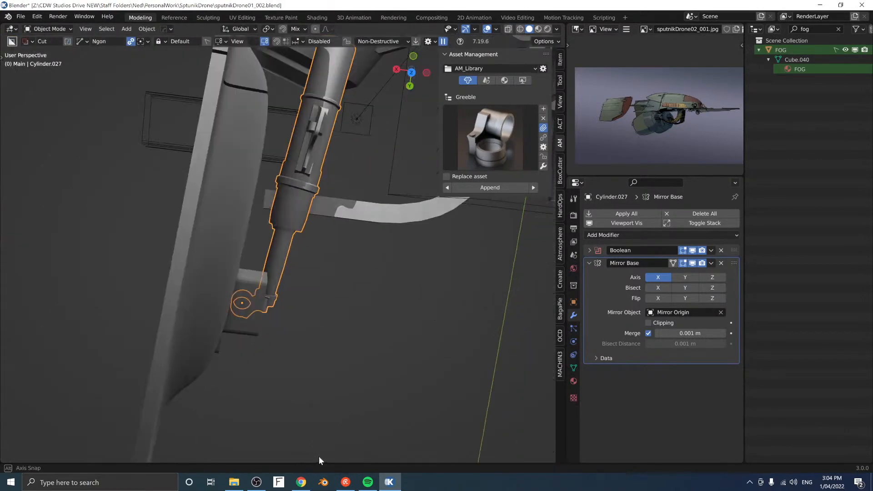
Step: Isolate the piston copy and create a custom pivot orientation from the rim faces of its ring clamp
{"action": "middle_click_drag", "start_coordinate": [314, 232], "coordinate": [321, 312]}
{"action": "middle_click_drag", "start_coordinate": [275, 339], "coordinate": [284, 222]}
{"action": "key", "text": "Tab"}
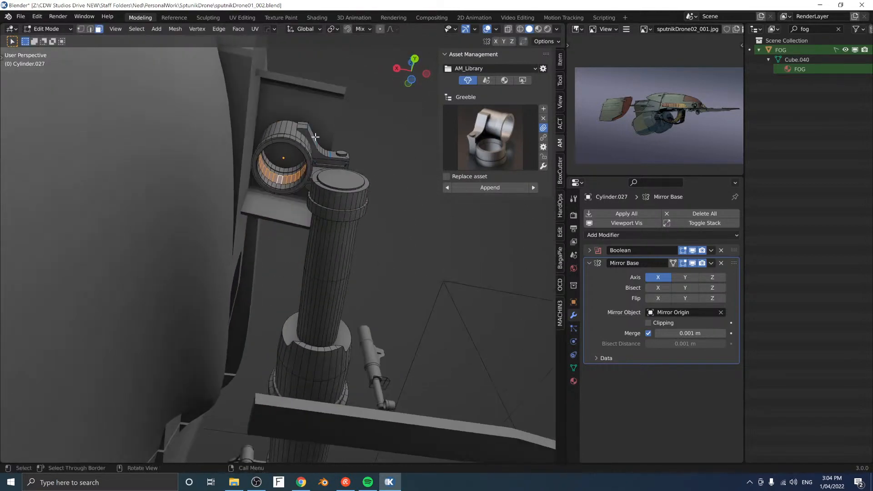
{"action": "middle_click_drag", "start_coordinate": [316, 137], "coordinate": [297, 154]}
{"action": "key", "text": "z"}
{"action": "left_click", "coordinate": [296, 206]}
{"action": "middle_click_drag", "start_coordinate": [293, 227], "coordinate": [285, 335]}
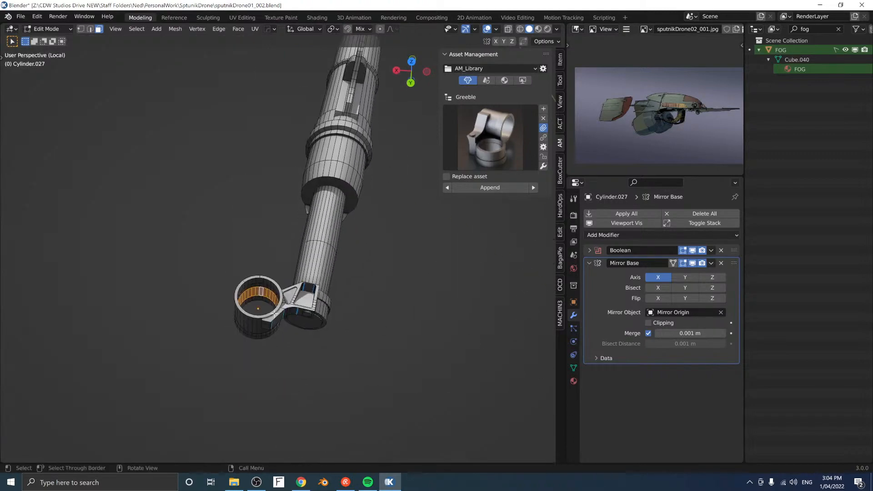
{"action": "key", "text": "shift+space"}
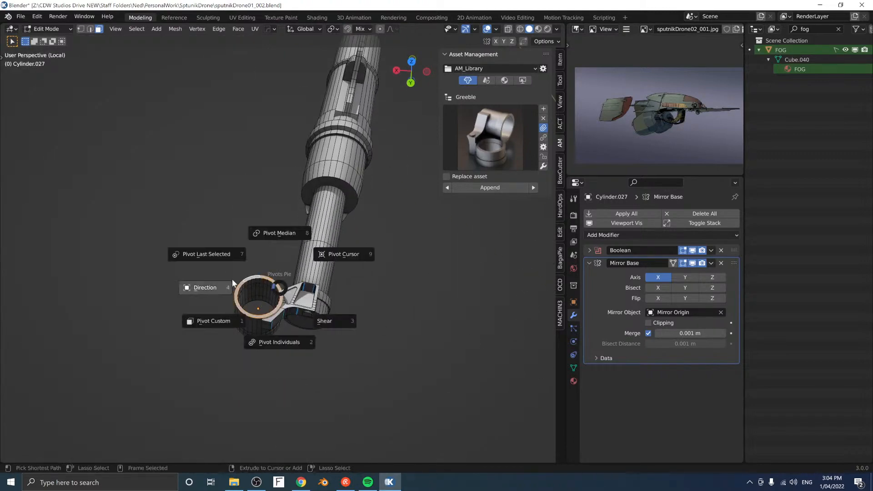
{"action": "left_click", "coordinate": [214, 319]}
{"action": "middle_click_drag", "start_coordinate": [318, 306], "coordinate": [322, 274]}
{"action": "key", "text": "Tab"}
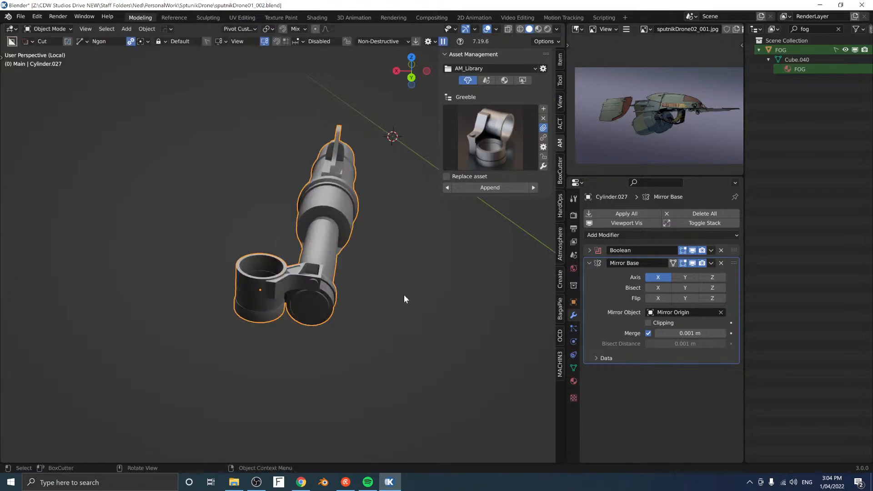
Step: Rotate the piston about the custom Z axis and leave isolation to align it lengthwise with the wing recess
{"action": "key", "text": "r"}
{"action": "key", "text": "z"}
{"action": "left_click", "coordinate": [374, 257]}
{"action": "key", "text": "slash"}
{"action": "middle_click_drag", "start_coordinate": [361, 290], "coordinate": [348, 255]}
{"action": "key", "text": "r"}
{"action": "key", "text": "z"}
{"action": "left_click", "coordinate": [397, 239]}
Step: Scale the piston down uniformly to fit beneath the bracket along the wing recess
{"action": "key", "text": "s"}
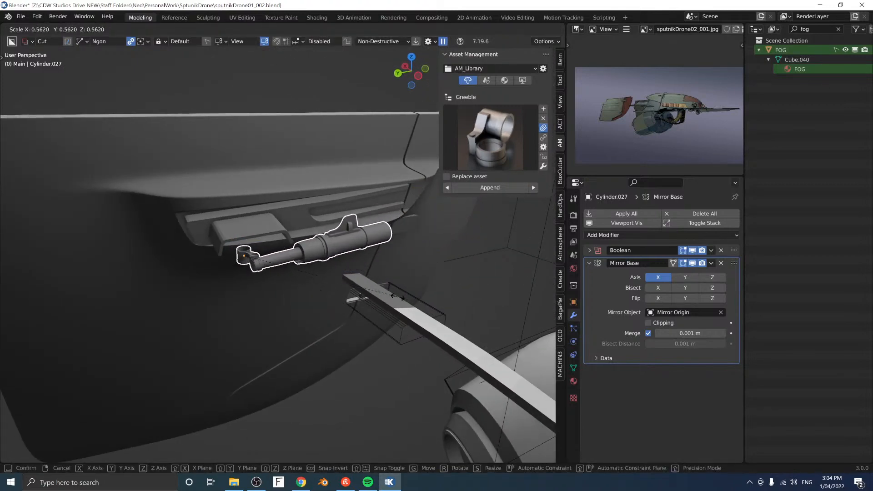
{"action": "left_click", "coordinate": [345, 302]}
{"action": "middle_click_drag", "start_coordinate": [344, 302], "coordinate": [302, 289]}
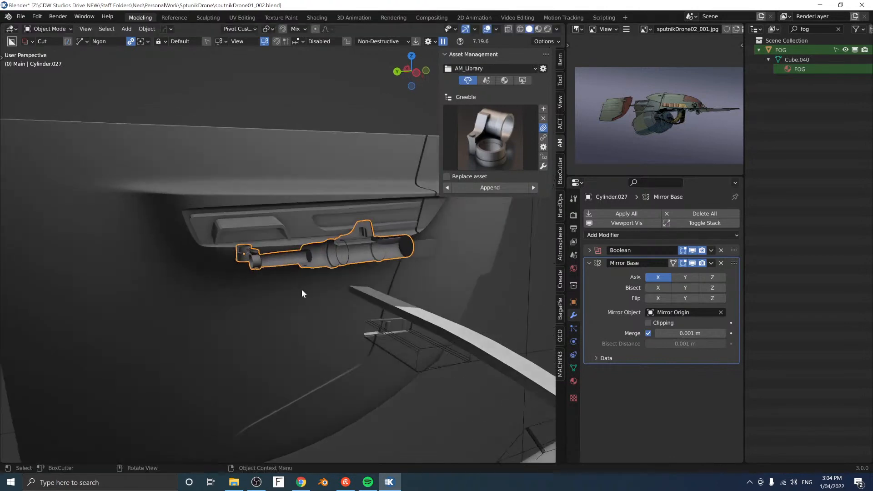
{"action": "key", "text": "Tab"}
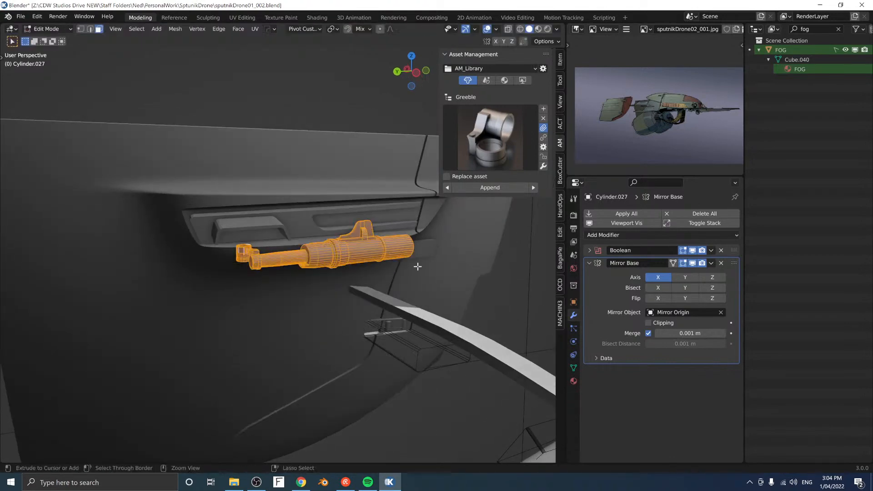
{"action": "key", "text": "Tab"}
{"action": "middle_click_drag", "start_coordinate": [391, 339], "coordinate": [276, 271]}
{"action": "scroll", "coordinate": [282, 277], "scroll_direction": "up", "scroll_amount": 6}
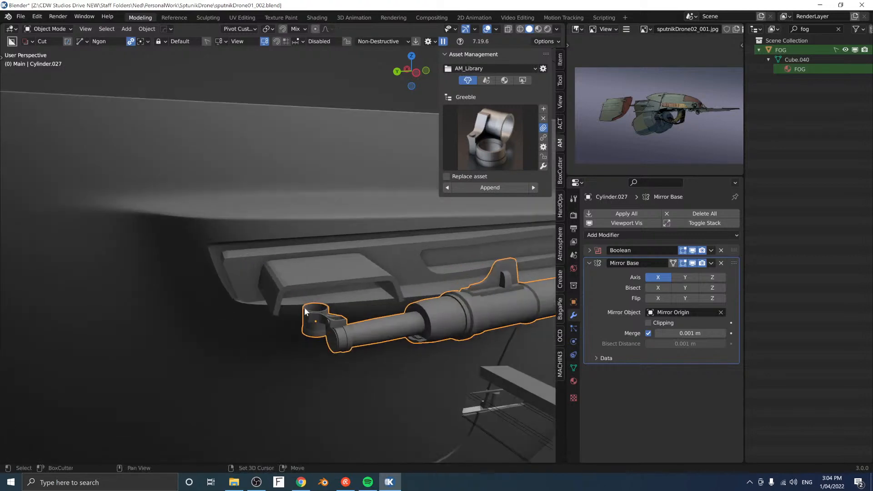
Step: Select the ring clamp with the collar around the rod end and scale them up uniformly
{"action": "key", "text": "Tab"}
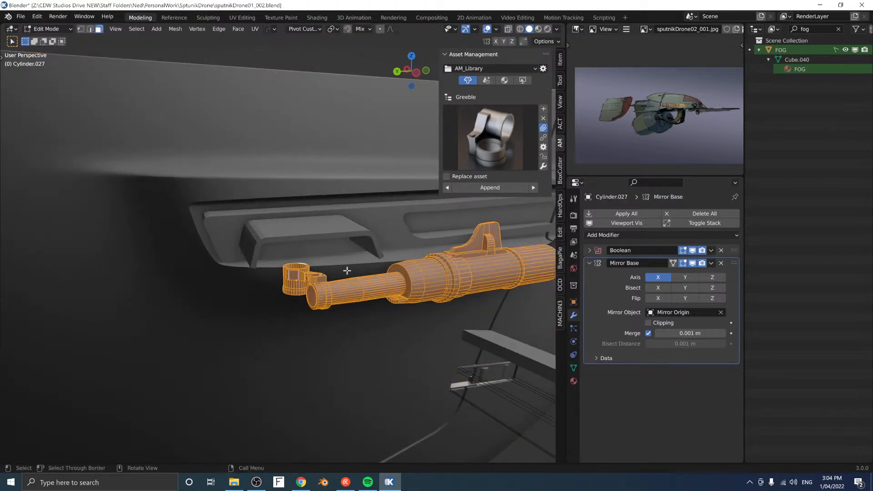
{"action": "middle_click_drag", "start_coordinate": [347, 269], "coordinate": [351, 283]}
{"action": "left_click", "coordinate": [299, 280]}
{"action": "key", "text": "l"}
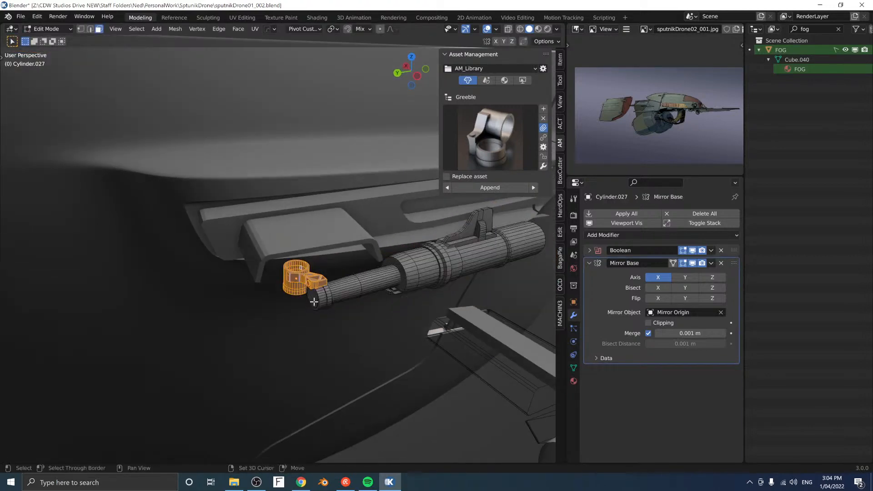
{"action": "double_click", "coordinate": [314, 301], "text": "shift"}
{"action": "key", "text": "ctrl+z"}
{"action": "double_click", "coordinate": [325, 295], "text": "shift"}
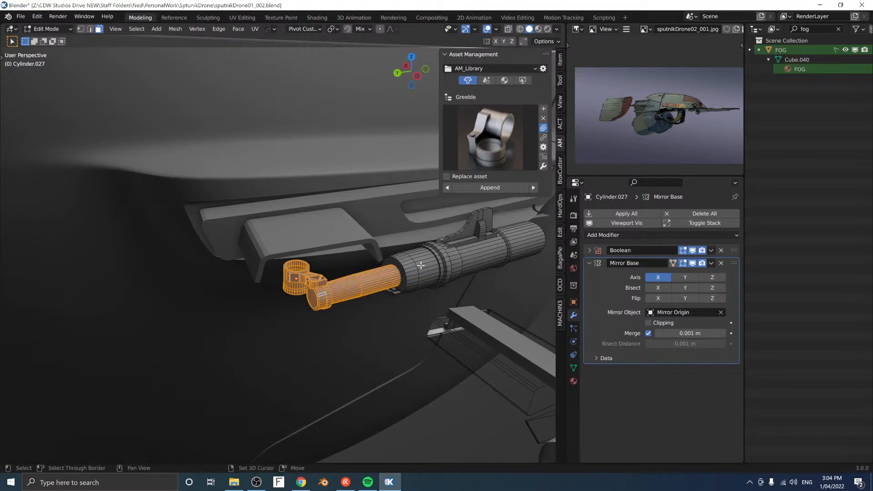
{"action": "left_click", "coordinate": [328, 295], "text": "alt"}
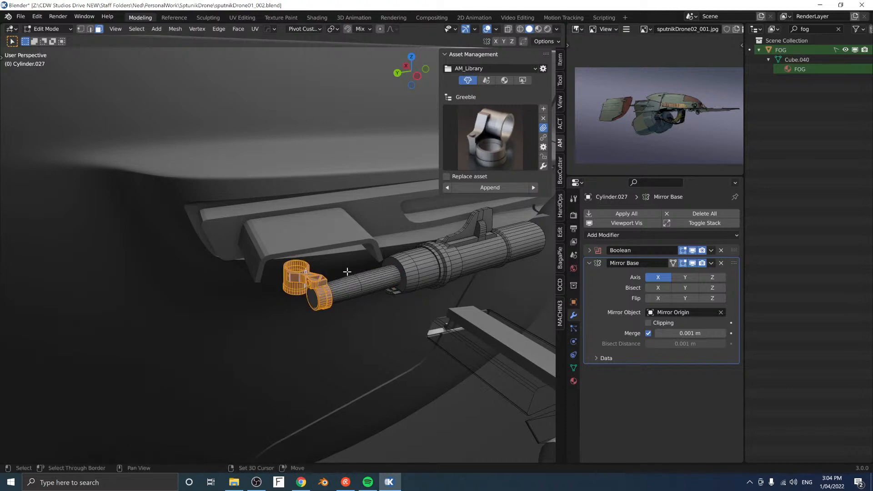
{"action": "key", "text": "s"}
{"action": "left_click", "coordinate": [478, 265]}
Step: Move the enlarged ring clamp and collar in the custom XY plane to sit under the bracket
{"action": "middle_click_drag", "start_coordinate": [381, 290], "coordinate": [340, 306]}
{"action": "key", "text": "g"}
{"action": "key", "text": "shift+z"}
{"action": "left_click", "coordinate": [344, 306]}
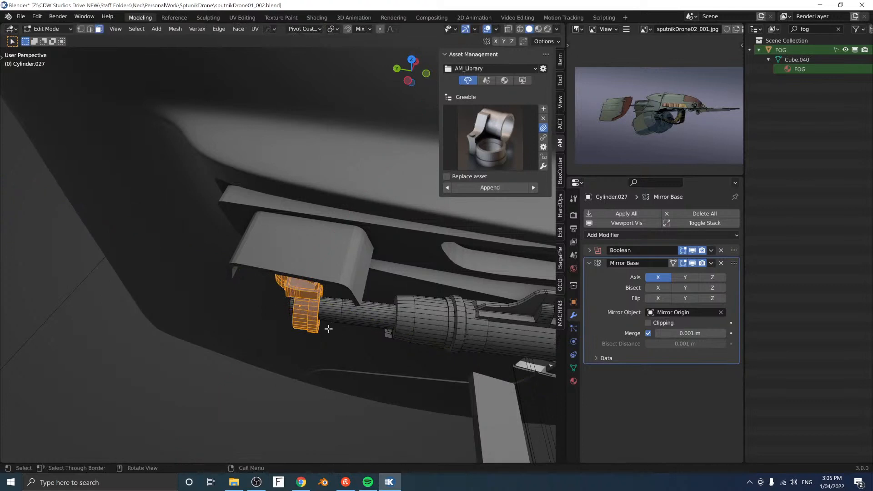
Step: Fatten the rod segment next to the ring clamp by about 0.07 m with Shrink/Fatten
{"action": "key", "text": "Tab"}
{"action": "left_click", "coordinate": [397, 295]}
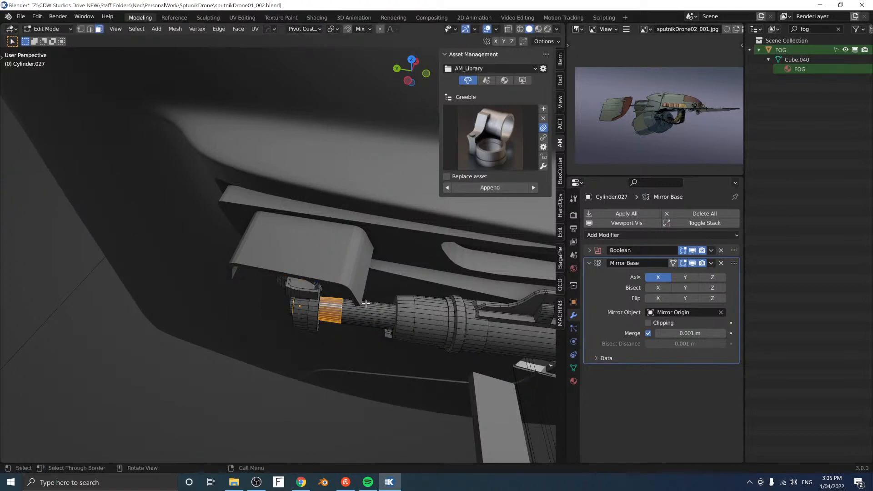
{"action": "middle_click_drag", "start_coordinate": [365, 304], "coordinate": [395, 284]}
{"action": "key", "text": "alt+s"}
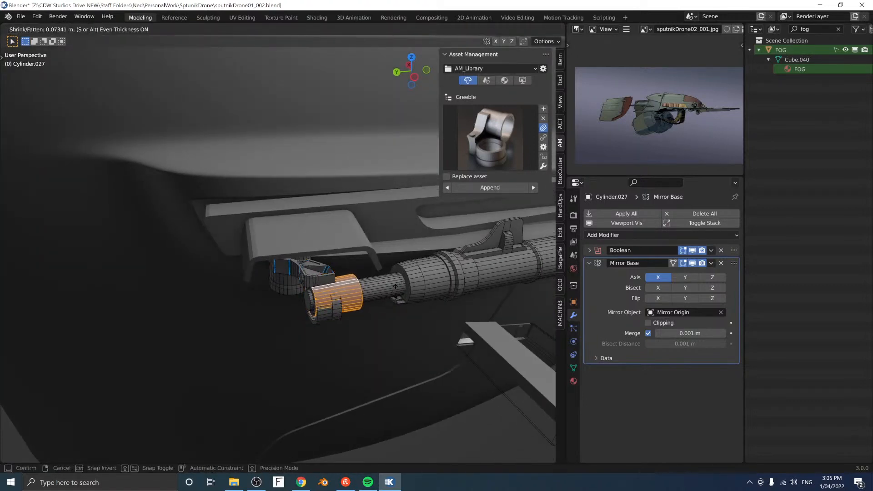
{"action": "left_click", "coordinate": [395, 288]}
Step: Reselect the complete ring clamp, scale it down slightly and shift it along the custom axes to fit the rod end
{"action": "left_click", "coordinate": [324, 316]}
{"action": "key", "text": "l"}
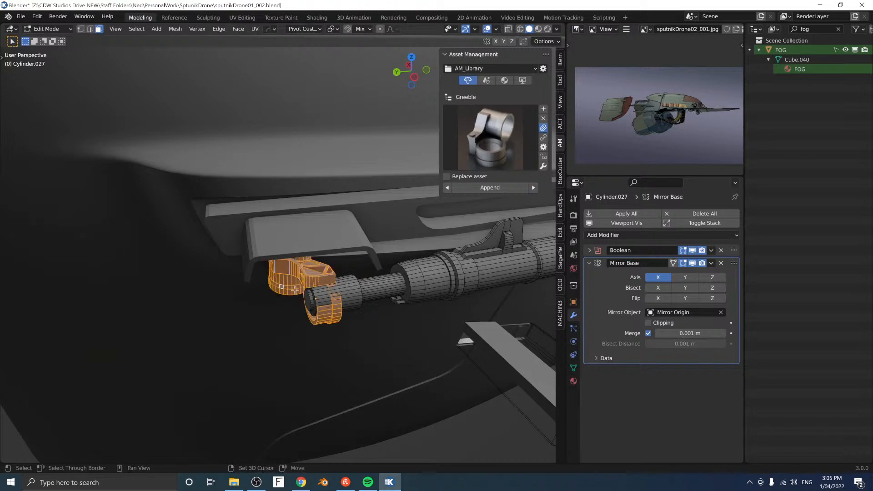
{"action": "middle_click_drag", "start_coordinate": [294, 289], "coordinate": [415, 259]}
{"action": "key", "text": "g"}
{"action": "key", "text": "z"}
{"action": "key", "text": "z"}
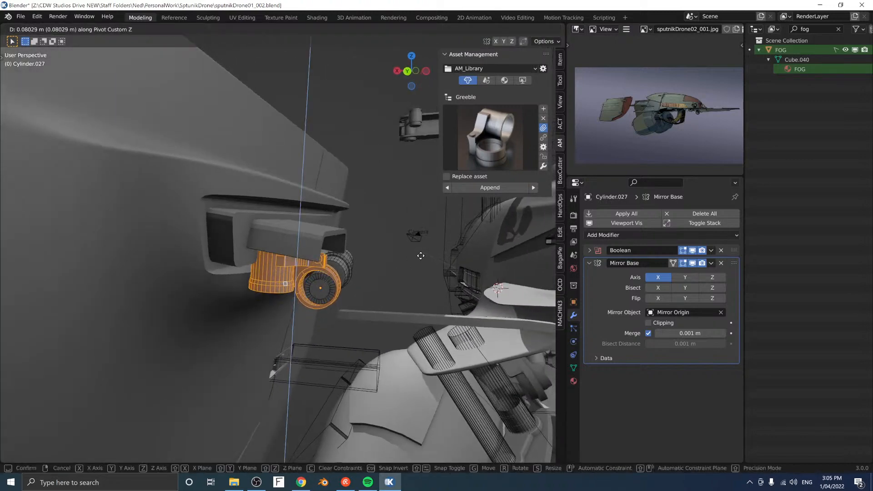
{"action": "key", "text": "x"}
{"action": "key", "text": "s"}
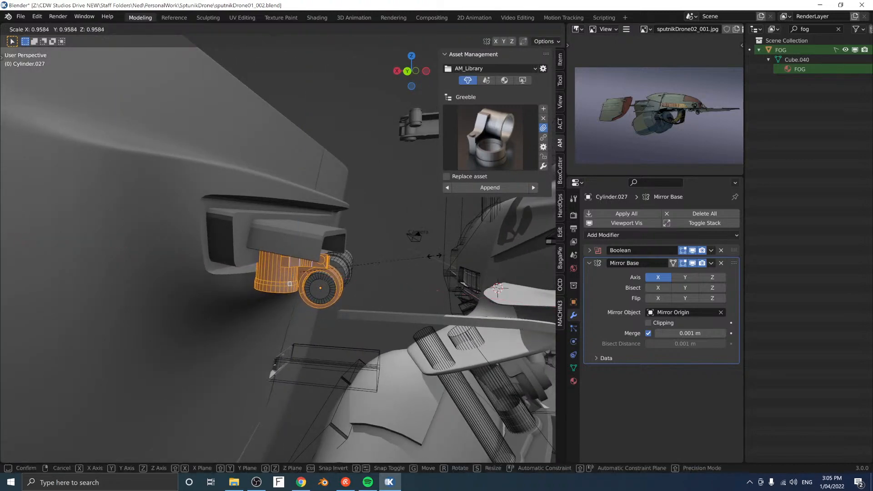
{"action": "key", "text": "g"}
{"action": "key", "text": "x"}
{"action": "key", "text": "z"}
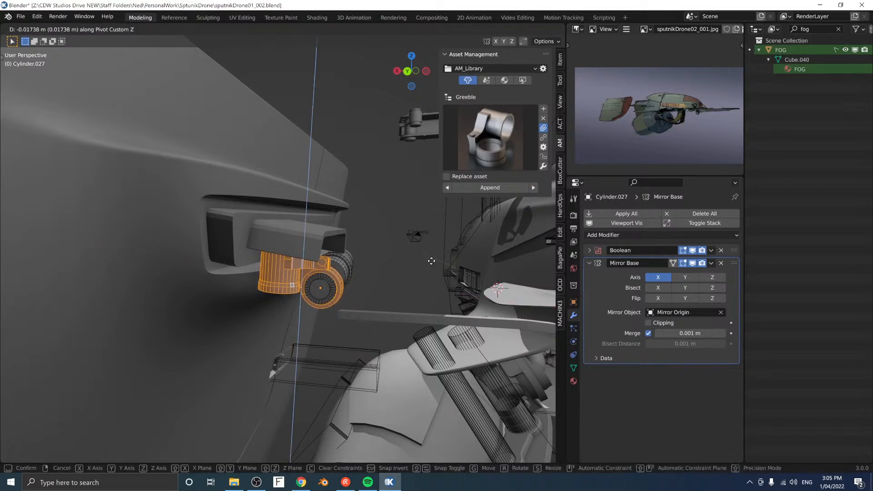
{"action": "left_click", "coordinate": [431, 258]}
{"action": "middle_click_drag", "start_coordinate": [431, 257], "coordinate": [318, 259]}
{"action": "key", "text": "g"}
{"action": "right_click", "coordinate": [420, 258]}
Step: Save the changes to sputnikDrone01_002.blend
{"action": "key", "text": "ctrl+s"}
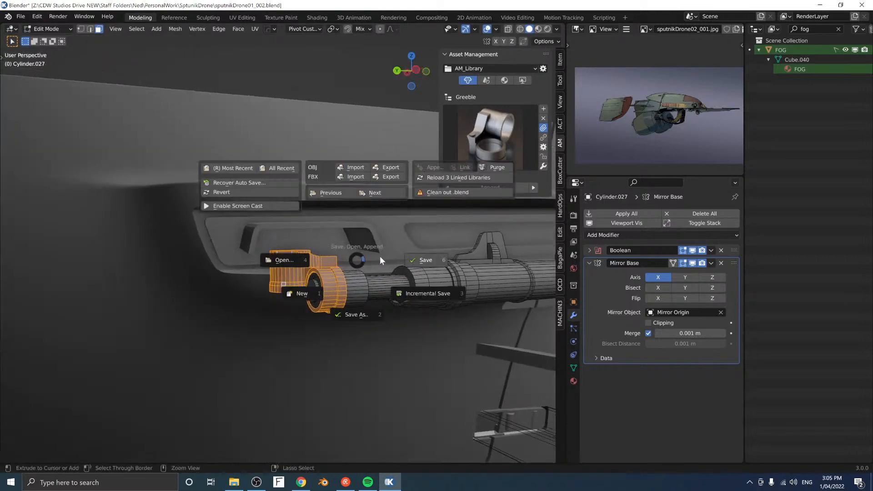
{"action": "left_click", "coordinate": [438, 256]}
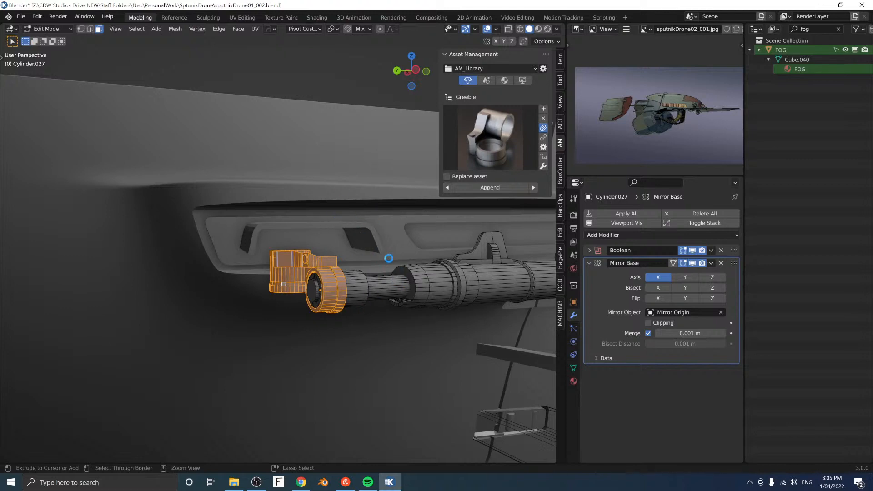
{"action": "key", "text": "ctrl+s"}
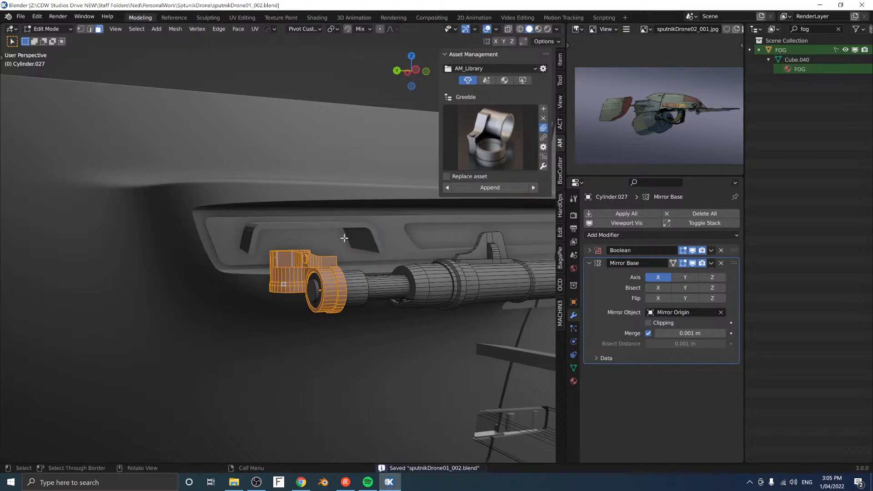
Step: Set the pivot point to Median and switch the transform orientation back to Global
{"action": "middle_click_drag", "start_coordinate": [344, 238], "coordinate": [292, 339]}
{"action": "scroll", "coordinate": [358, 255], "scroll_direction": "up", "scroll_amount": 3}
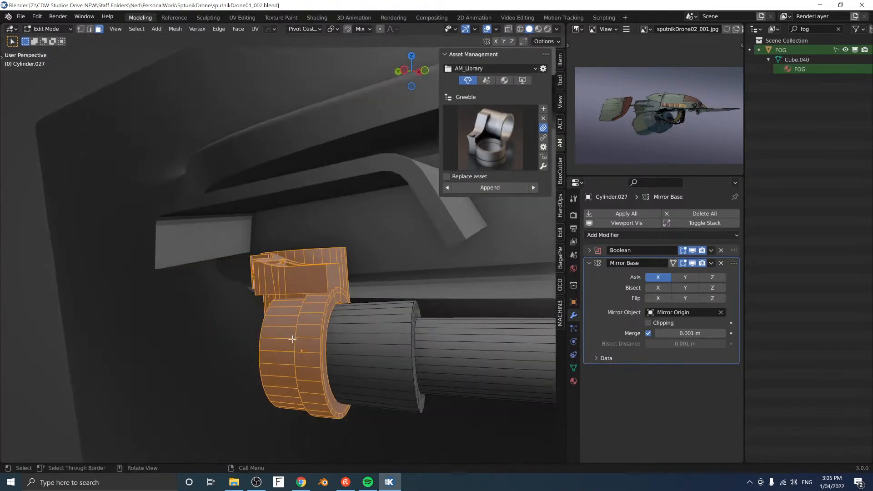
{"action": "key", "text": "period"}
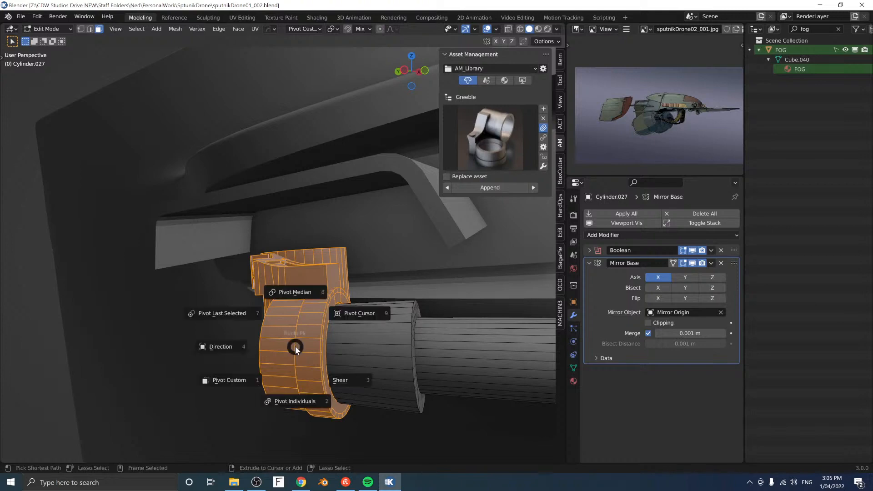
{"action": "left_click", "coordinate": [306, 304]}
{"action": "key", "text": "comma"}
{"action": "left_click", "coordinate": [236, 297]}
{"action": "middle_click_drag", "start_coordinate": [241, 300], "coordinate": [263, 339]}
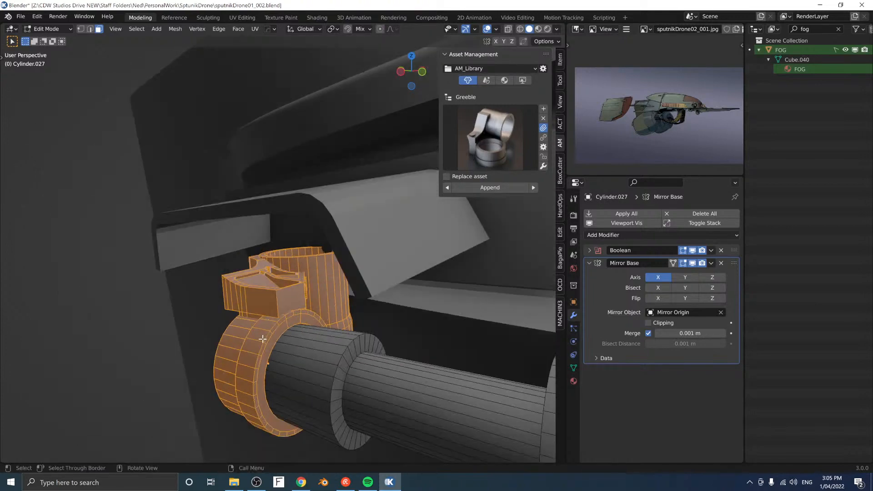
Step: Try to move the linked upper part of the ring clamp along the global Y axis
{"action": "left_click", "coordinate": [264, 308]}
{"action": "key", "text": "l"}
{"action": "scroll", "coordinate": [299, 296], "scroll_direction": "down", "scroll_amount": 5}
{"action": "mouse_move", "coordinate": [300, 277]}
{"action": "middle_mouse_down"}
{"action": "mouse_move", "coordinate": [287, 303]}
{"action": "mouse_move", "coordinate": [291, 286]}
{"action": "middle_mouse_up"}
{"action": "scroll", "coordinate": [288, 303], "scroll_direction": "down", "scroll_amount": 2}
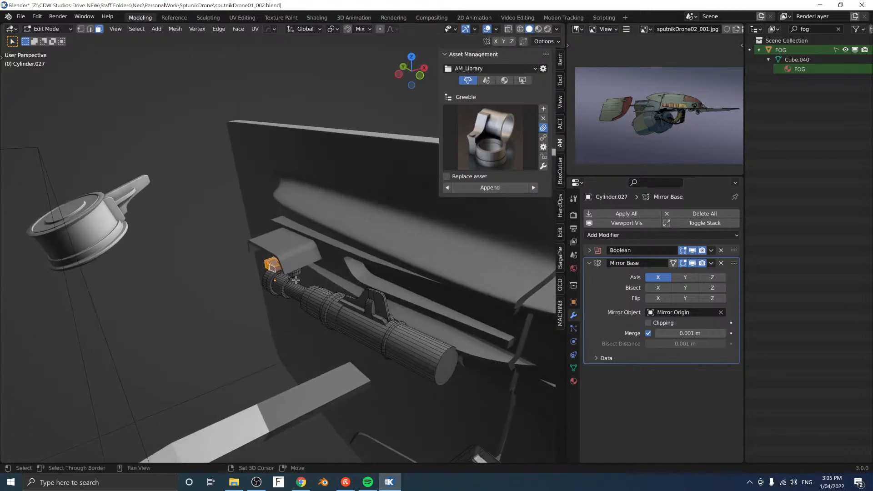
{"action": "key", "text": "g"}
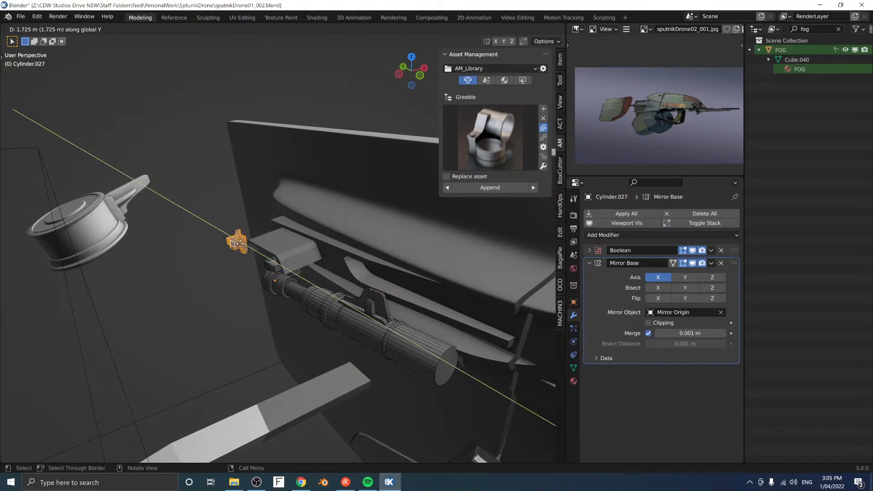
Step: Select the recessed face on the clamp arm, set a custom orientation from it, and try moving it along the custom Z axis
{"action": "middle_click_drag", "start_coordinate": [295, 286], "coordinate": [381, 239]}
{"action": "scroll", "coordinate": [301, 278], "scroll_direction": "up", "scroll_amount": 5}
{"action": "scroll", "coordinate": [267, 274], "scroll_direction": "up", "scroll_amount": 4}
{"action": "left_click", "coordinate": [365, 240]}
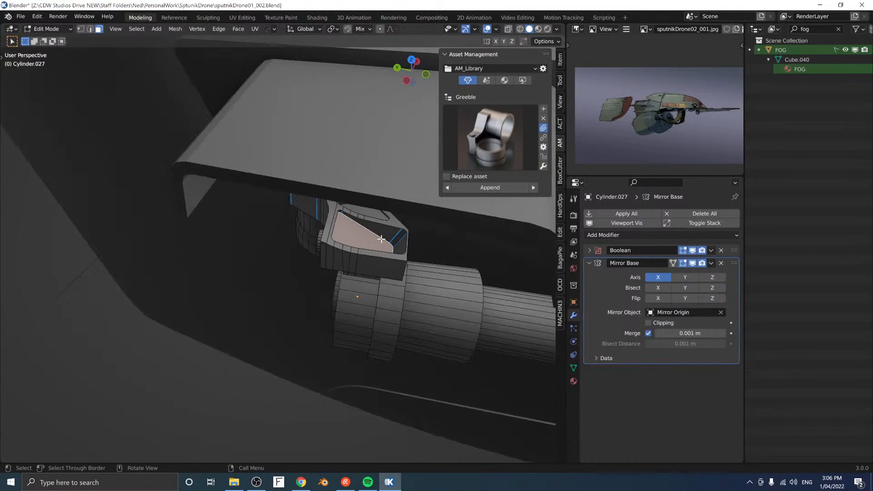
{"action": "key", "text": "ctrl+period"}
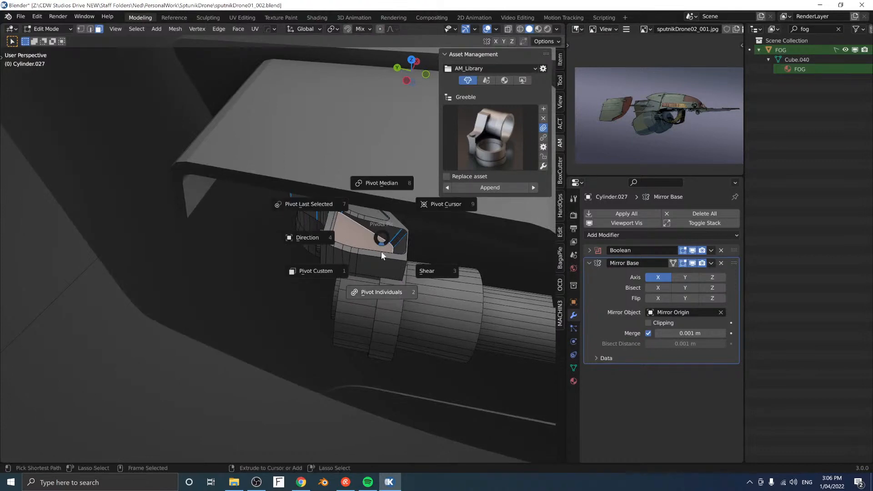
{"action": "left_click", "coordinate": [315, 271]}
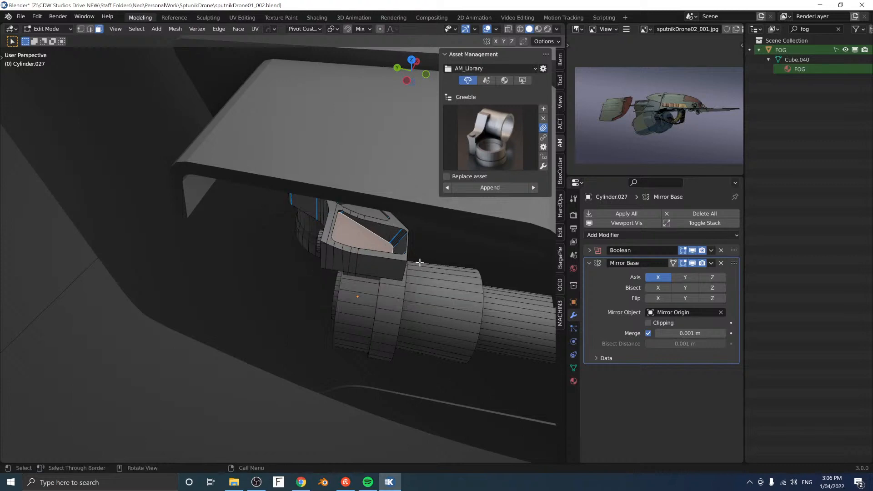
{"action": "middle_click_drag", "start_coordinate": [315, 271], "coordinate": [350, 244]}
{"action": "mouse_move", "coordinate": [360, 213]}
{"action": "middle_mouse_down"}
{"action": "mouse_move", "coordinate": [331, 200]}
{"action": "mouse_move", "coordinate": [376, 221]}
{"action": "middle_mouse_up"}
{"action": "key", "text": "g"}
{"action": "key", "text": "z"}
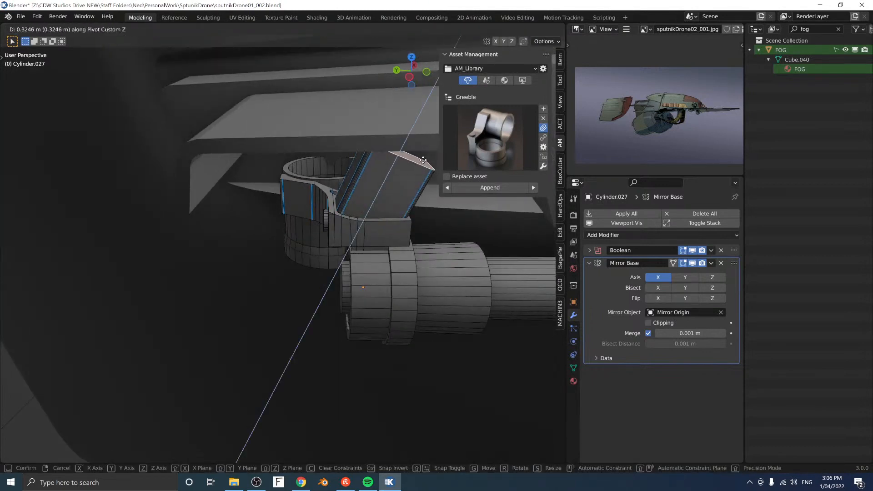
{"action": "right_click", "coordinate": [399, 189]}
Step: Try to slide the clamp arm's recessed face along the custom X and custom Y axes
{"action": "middle_click_drag", "start_coordinate": [406, 181], "coordinate": [414, 186]}
{"action": "key", "text": "g"}
{"action": "key", "text": "x"}
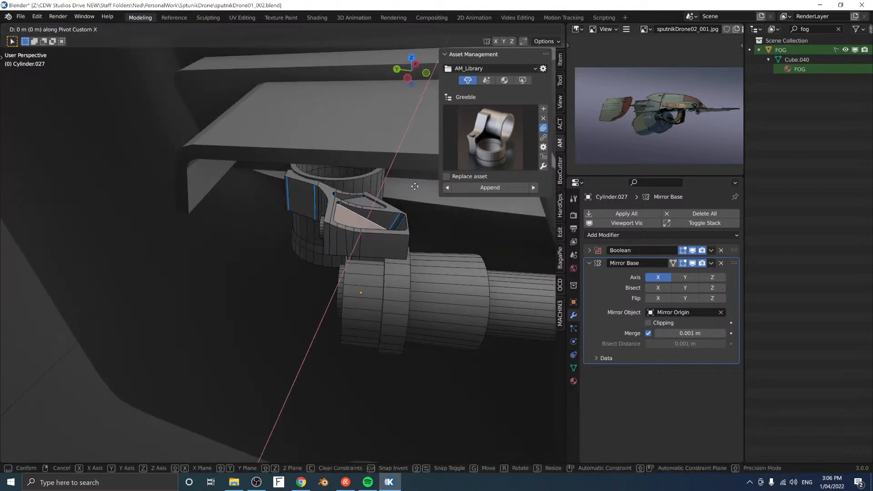
{"action": "right_click", "coordinate": [391, 212]}
{"action": "key", "text": "g"}
{"action": "key", "text": "y"}
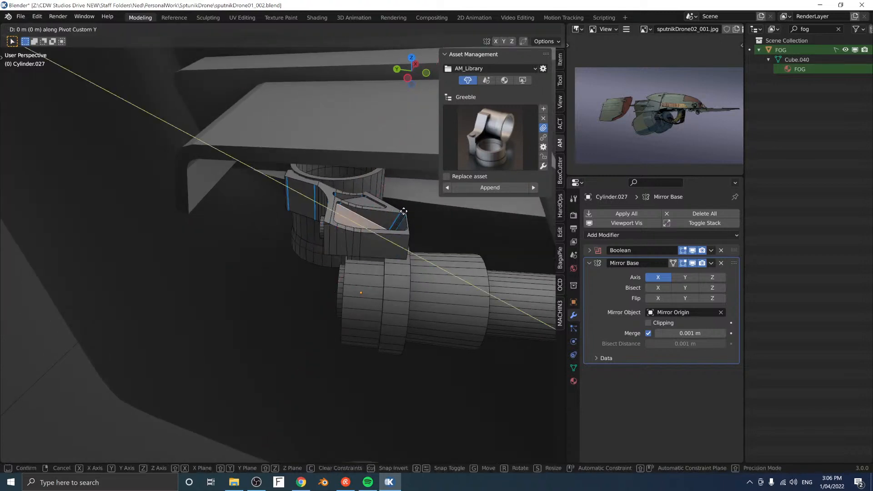
{"action": "right_click", "coordinate": [426, 206]}
Step: Set the pivot again for the recessed face and retry sliding it along the custom X and Y axes
{"action": "middle_click_drag", "start_coordinate": [422, 203], "coordinate": [344, 203]}
{"action": "left_click", "coordinate": [334, 197]}
{"action": "key", "text": "ctrl+period"}
{"action": "left_click", "coordinate": [340, 149]}
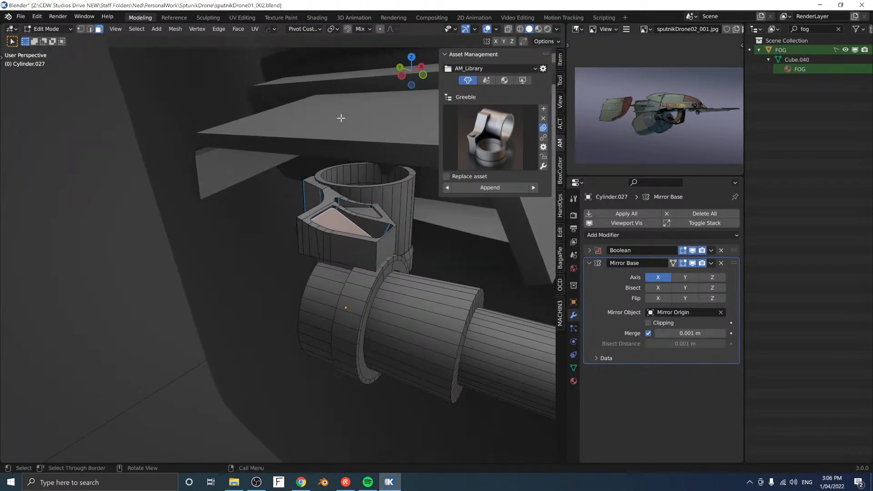
{"action": "key", "text": "g"}
{"action": "key", "text": "x"}
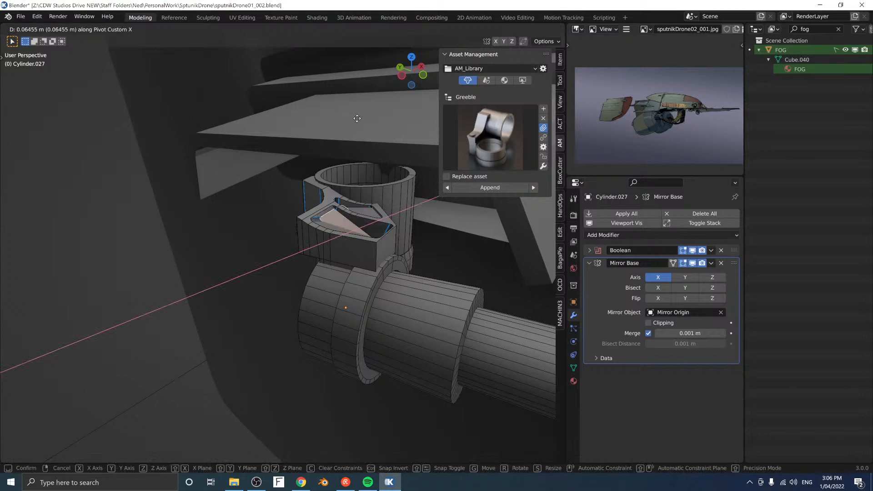
{"action": "right_click", "coordinate": [357, 119]}
{"action": "key", "text": "g"}
{"action": "key", "text": "y"}
{"action": "right_click", "coordinate": [367, 109]}
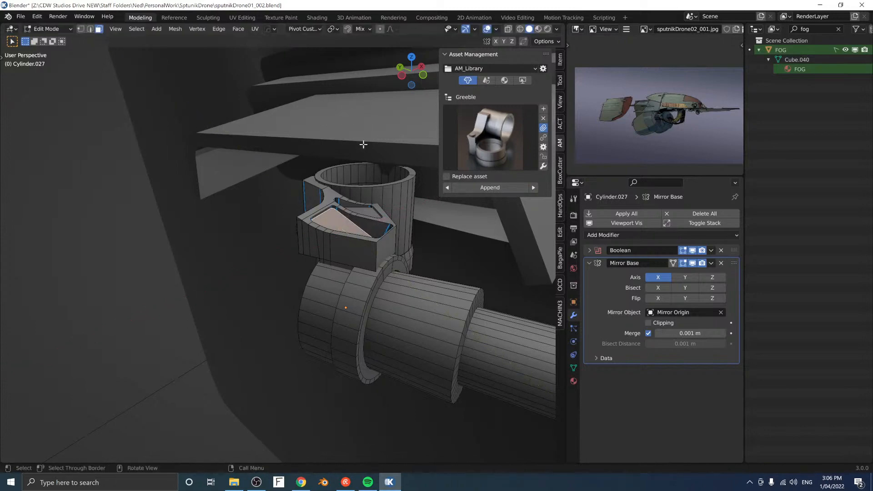
Step: Switch the orientation to Global, try moving the recessed face along global X, and return to Object Mode
{"action": "key", "text": "comma"}
{"action": "left_click", "coordinate": [314, 161]}
{"action": "key", "text": "g"}
{"action": "key", "text": "x"}
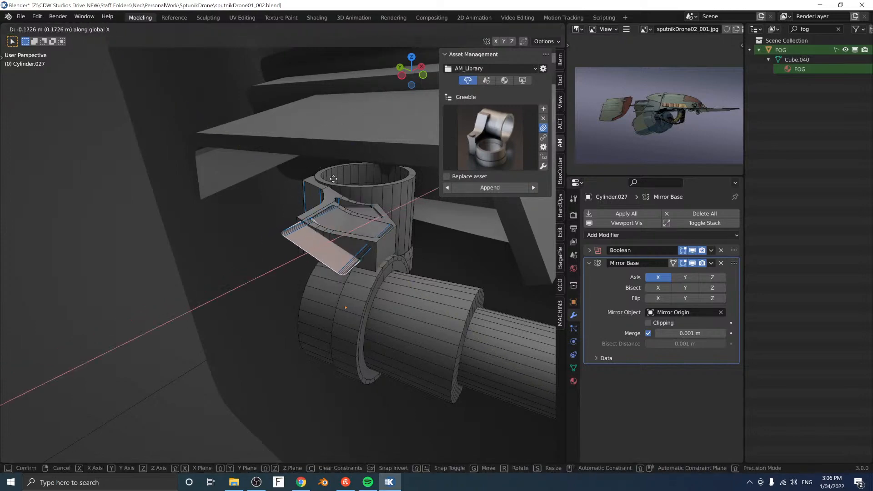
{"action": "right_click", "coordinate": [333, 179]}
{"action": "middle_click_drag", "start_coordinate": [333, 179], "coordinate": [387, 152]}
{"action": "key", "text": "Tab"}
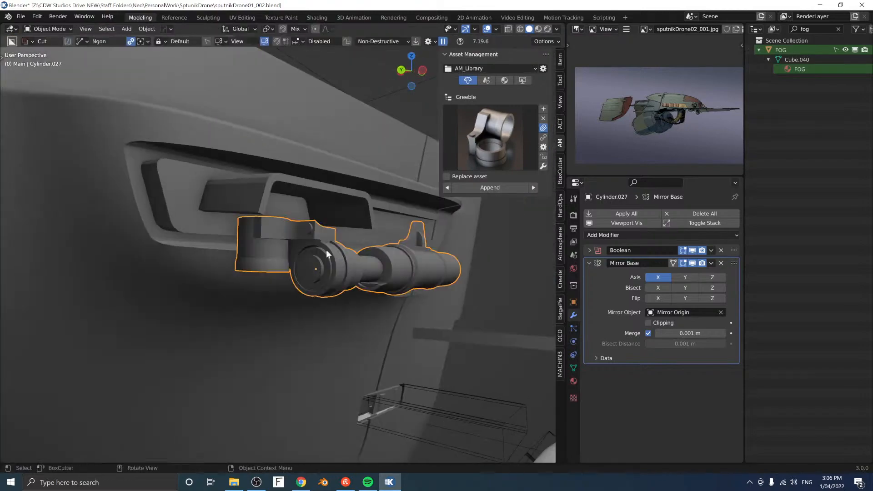
Step: In Edit Mode, select the round end face of the piston rod and set a custom orientation from it
{"action": "middle_click_drag", "start_coordinate": [326, 249], "coordinate": [281, 262]}
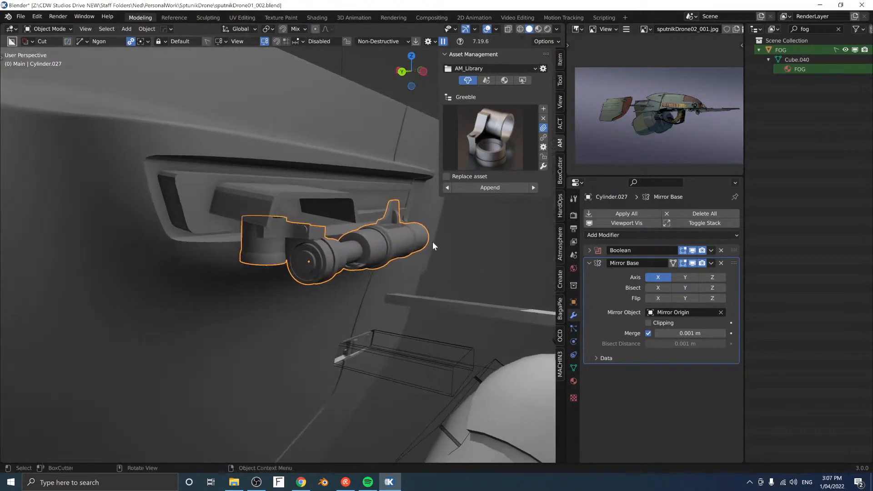
{"action": "key", "text": "Tab"}
{"action": "mouse_move", "coordinate": [335, 260]}
{"action": "middle_mouse_down"}
{"action": "mouse_move", "coordinate": [306, 271]}
{"action": "mouse_move", "coordinate": [343, 290]}
{"action": "mouse_move", "coordinate": [222, 269]}
{"action": "mouse_move", "coordinate": [350, 237]}
{"action": "mouse_move", "coordinate": [302, 293]}
{"action": "mouse_move", "coordinate": [304, 302]}
{"action": "mouse_move", "coordinate": [321, 234]}
{"action": "mouse_move", "coordinate": [199, 245]}
{"action": "mouse_move", "coordinate": [324, 254]}
{"action": "middle_mouse_up"}
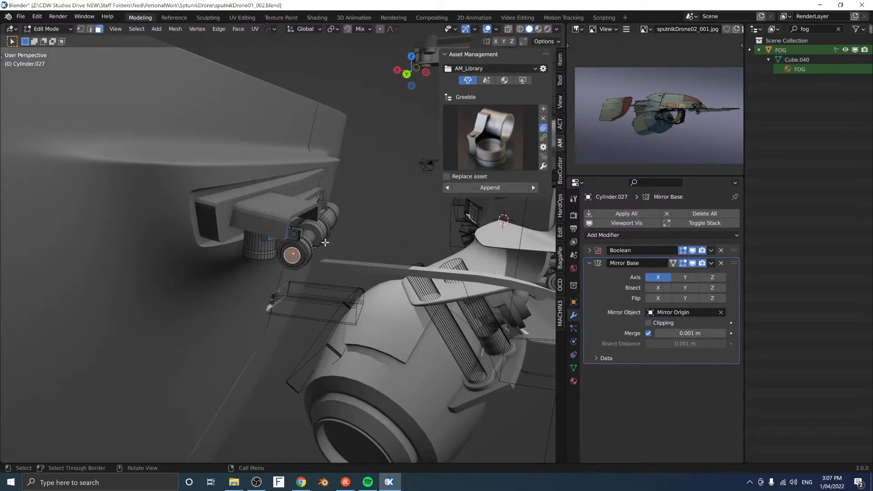
{"action": "middle_click_drag", "start_coordinate": [325, 242], "coordinate": [298, 239]}
{"action": "key", "text": "period"}
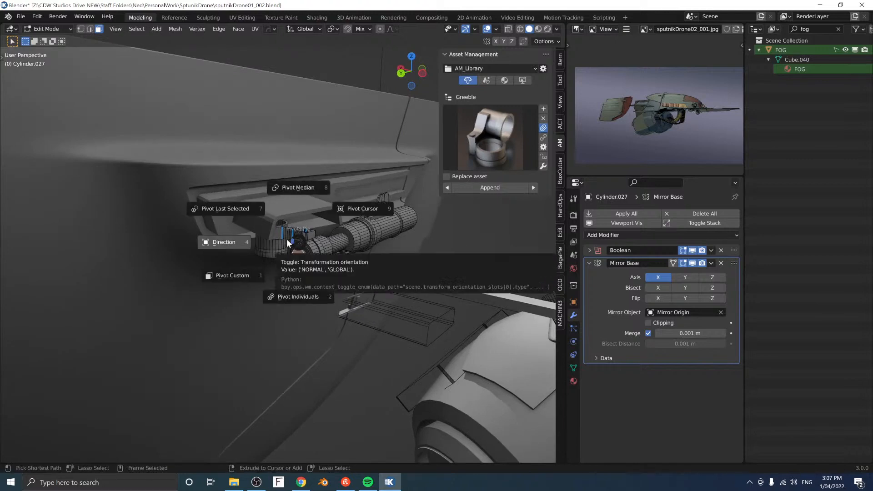
{"action": "left_click", "coordinate": [250, 280]}
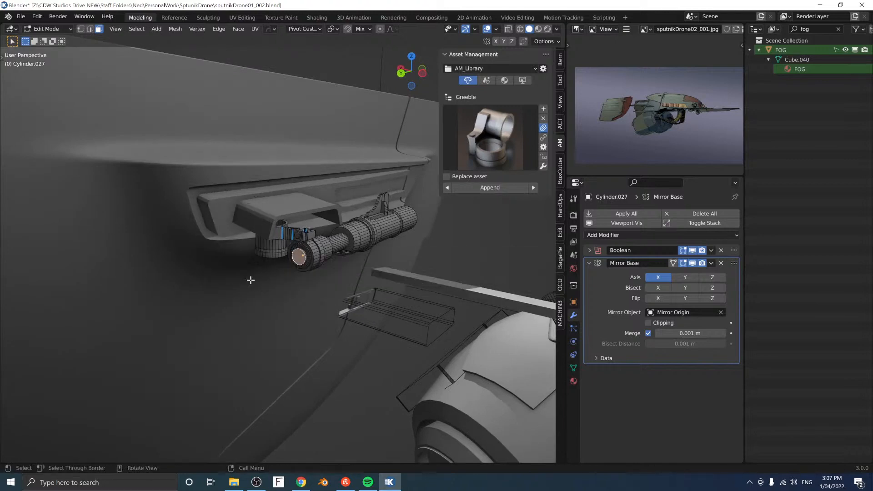
{"action": "middle_click_drag", "start_coordinate": [370, 261], "coordinate": [317, 264]}
Step: In Object Mode, rotate the whole piston assembly a few degrees about the custom Z axis in two passes
{"action": "key", "text": "ctrl+Tab"}
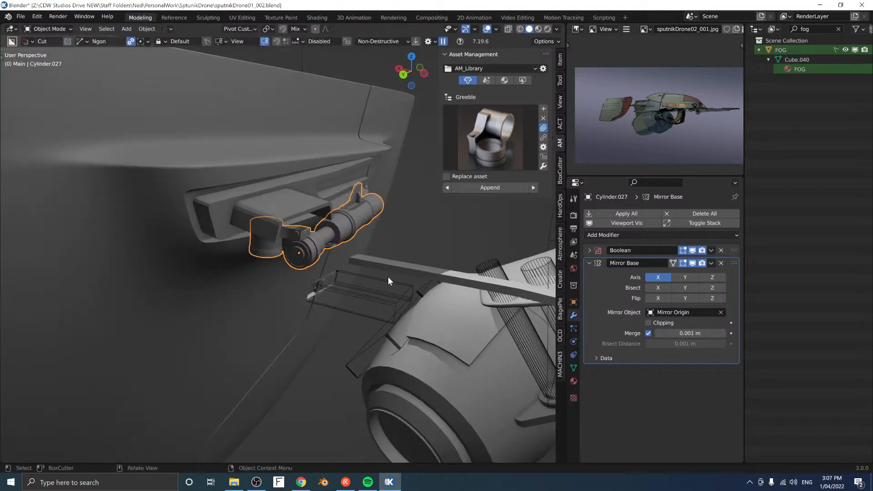
{"action": "key", "text": "period"}
{"action": "left_click", "coordinate": [320, 318]}
{"action": "key", "text": "r"}
{"action": "key", "text": "y"}
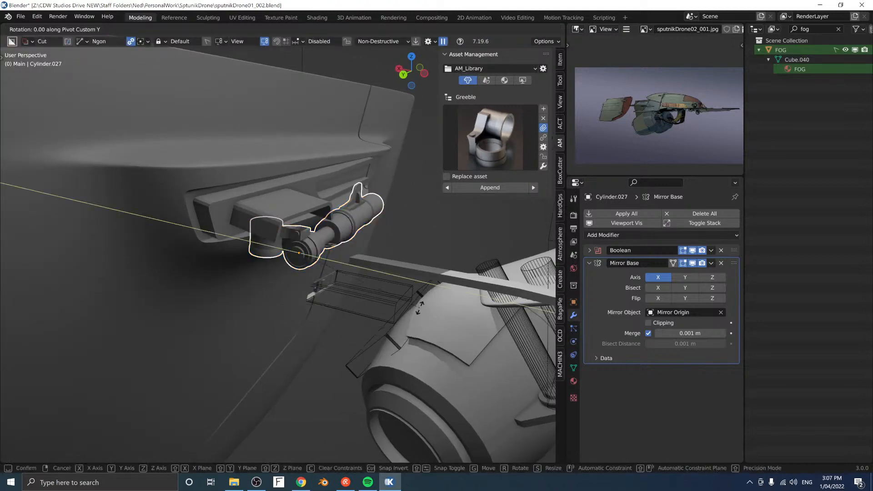
{"action": "key", "text": "r"}
{"action": "key", "text": "z"}
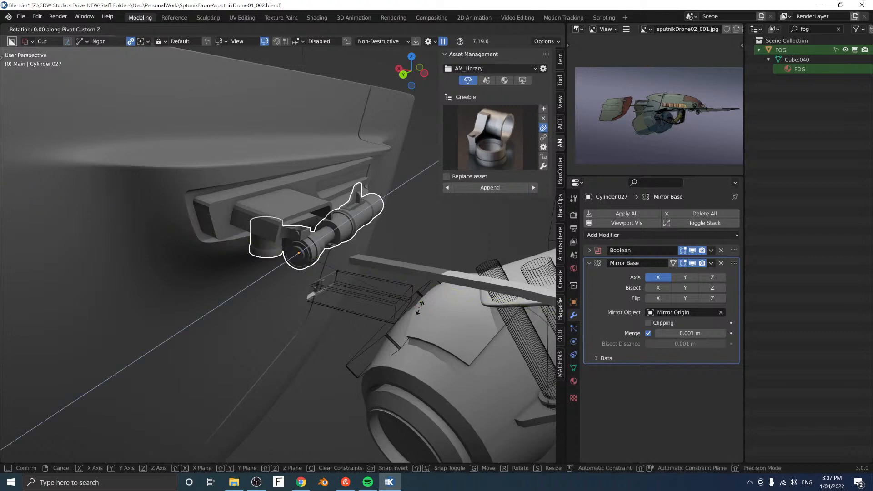
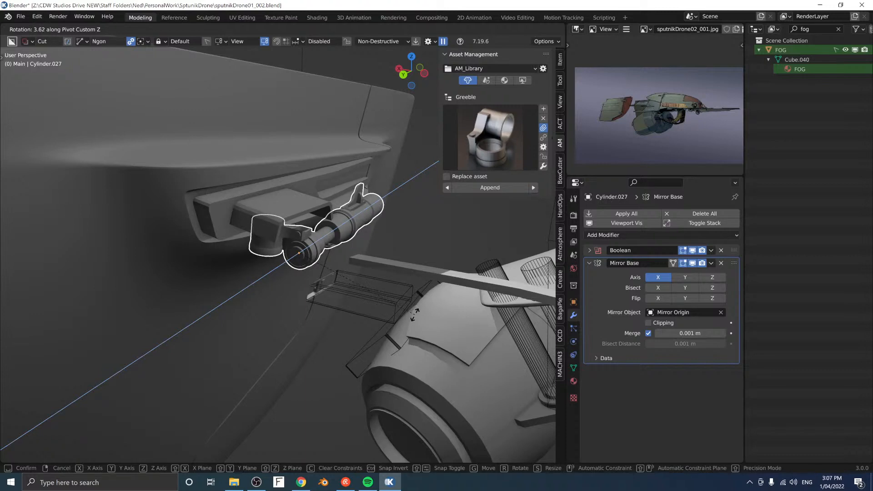
{"action": "left_click", "coordinate": [427, 330]}
{"action": "middle_click_drag", "start_coordinate": [424, 334], "coordinate": [366, 238]}
{"action": "key", "text": "r"}
{"action": "key", "text": "z"}
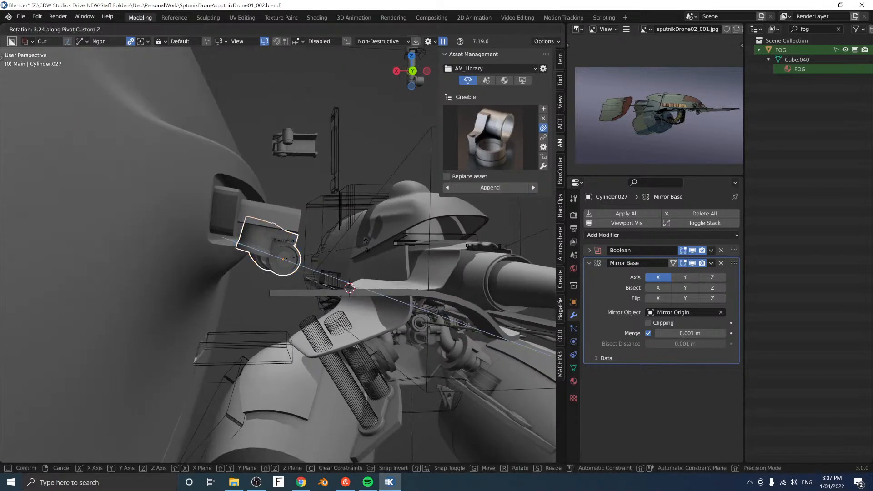
{"action": "left_click", "coordinate": [365, 244]}
Step: Move the rotated piston assembly slightly along the global Y axis to seat it under the bracket
{"action": "key", "text": "g"}
{"action": "key", "text": "x"}
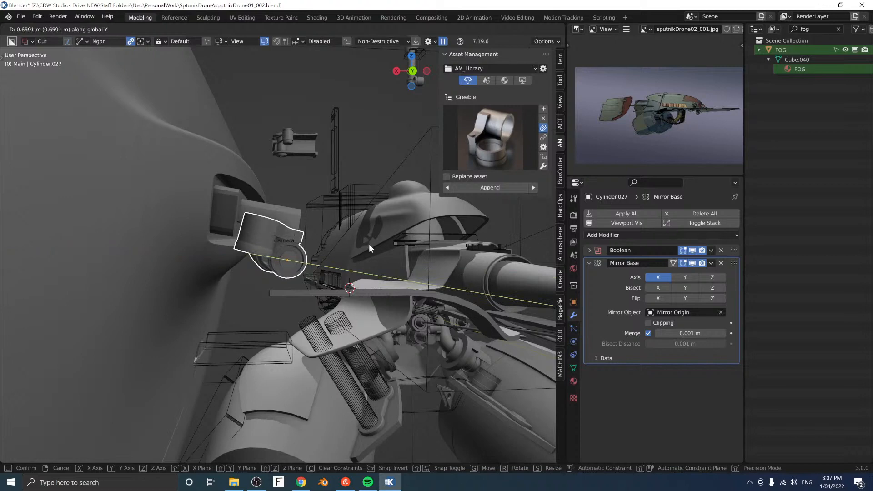
{"action": "key", "text": "y"}
{"action": "left_click", "coordinate": [376, 250]}
{"action": "middle_click_drag", "start_coordinate": [375, 250], "coordinate": [344, 238]}
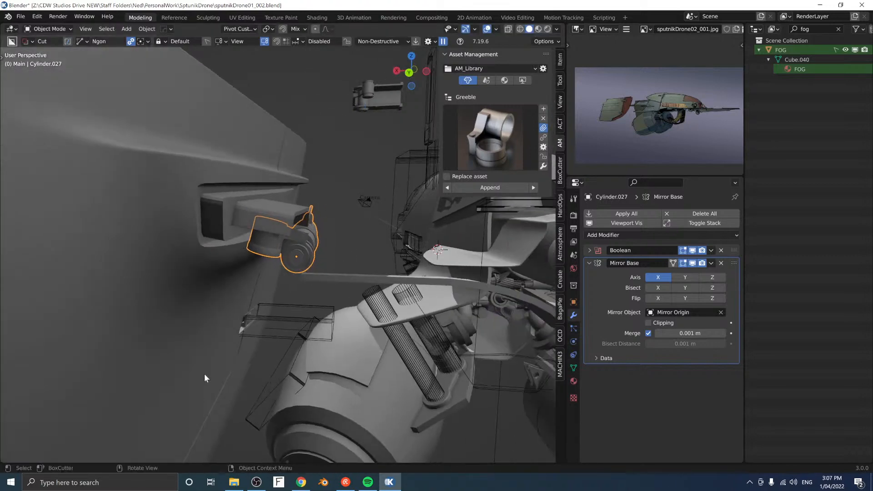
Step: In Edit Mode, select the lower rim faces of the ring clamp's open cylinder and set the custom orientation from them
{"action": "middle_click_drag", "start_coordinate": [204, 379], "coordinate": [273, 213]}
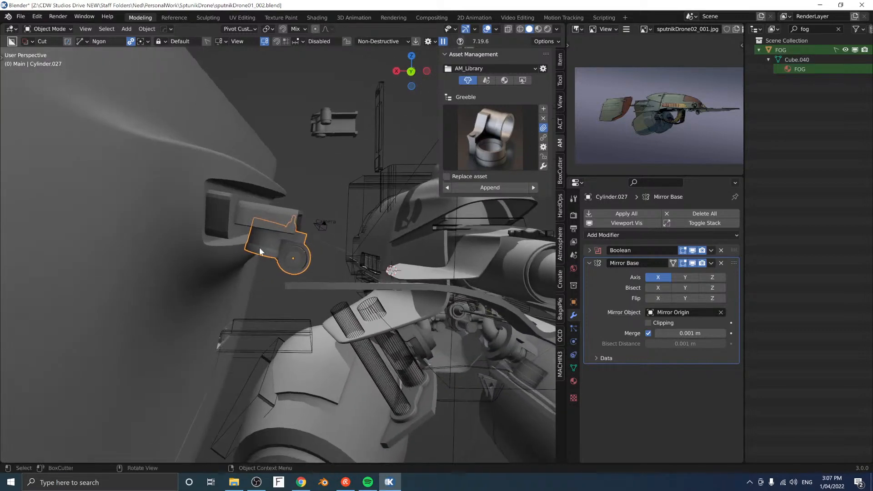
{"action": "middle_click_drag", "start_coordinate": [242, 306], "coordinate": [264, 234]}
{"action": "key", "text": "Tab"}
{"action": "scroll", "coordinate": [277, 243], "scroll_direction": "up", "scroll_amount": 3}
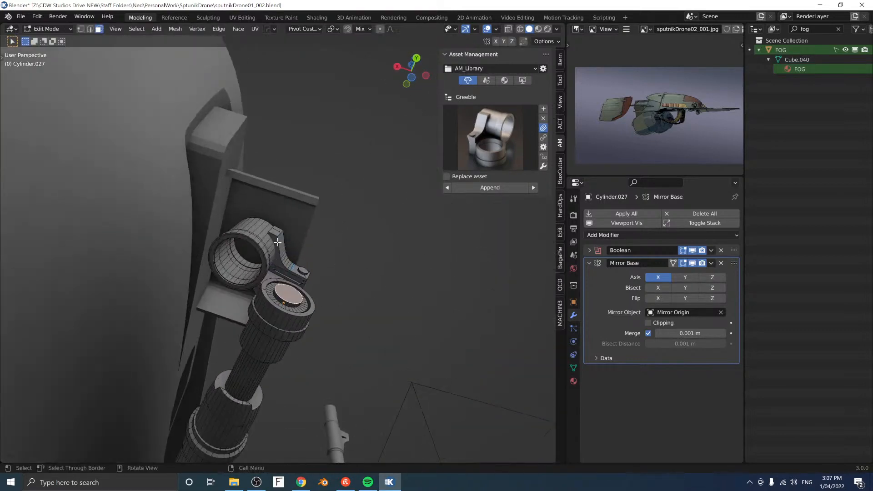
{"action": "middle_click_drag", "start_coordinate": [272, 276], "coordinate": [200, 245]}
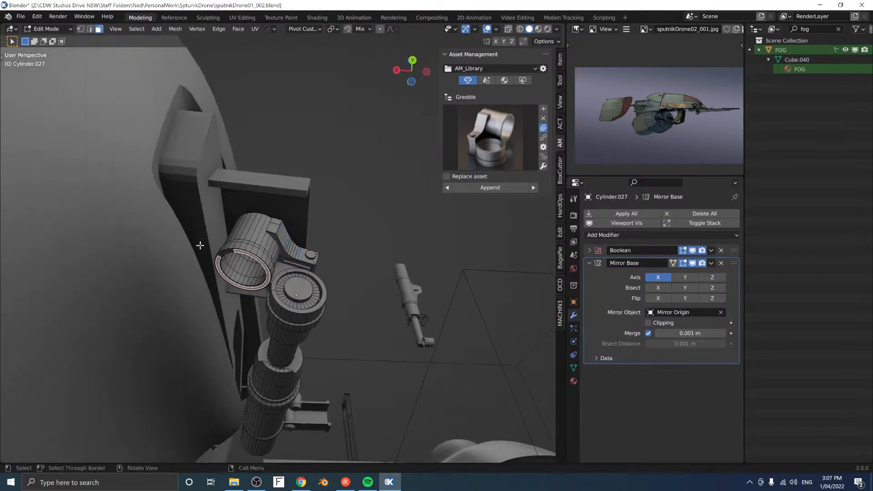
{"action": "middle_click_drag", "start_coordinate": [295, 270], "coordinate": [279, 283]}
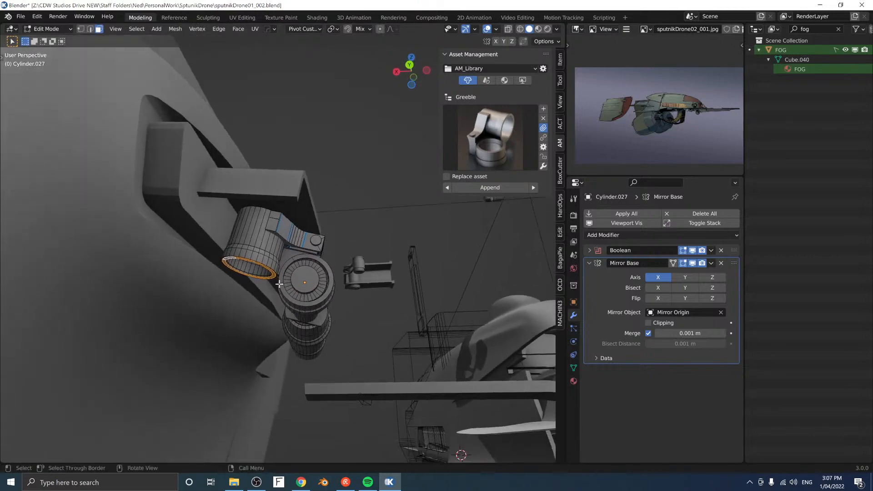
{"action": "key", "text": "period"}
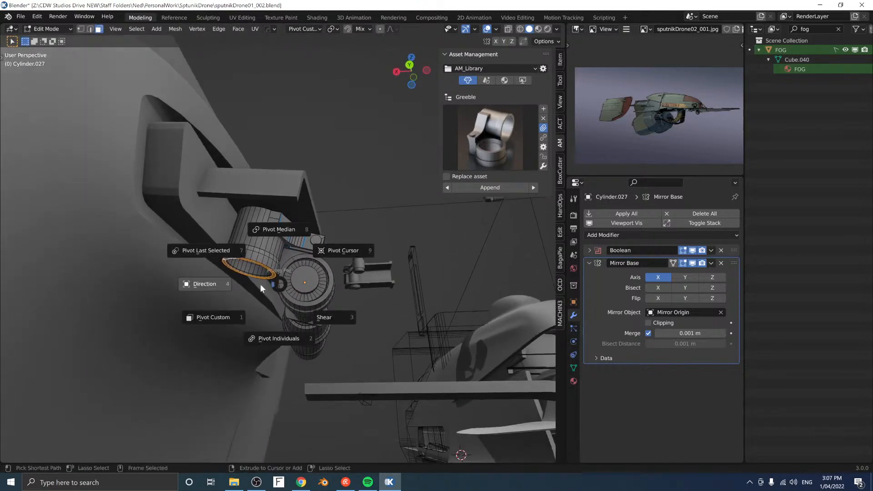
{"action": "left_click", "coordinate": [204, 317]}
Step: In Object Mode, duplicate the piston assembly along the custom Z axis and place the copy well below the original
{"action": "key", "text": "Tab"}
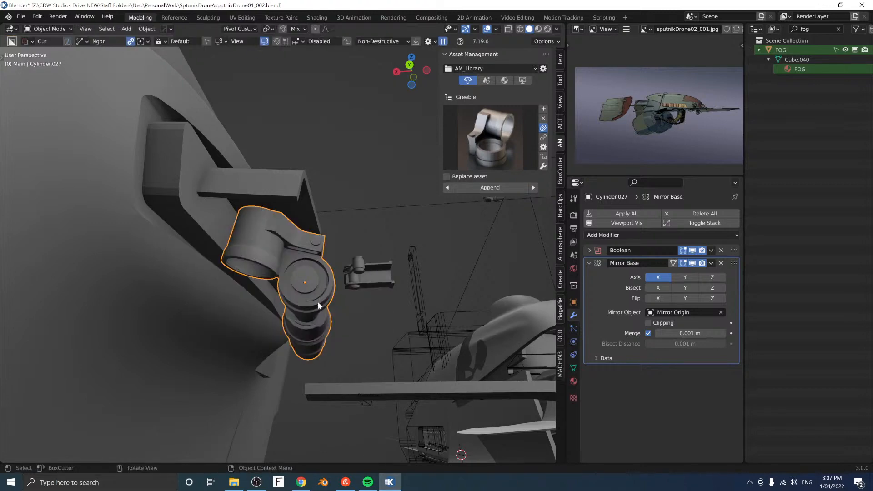
{"action": "middle_click_drag", "start_coordinate": [318, 305], "coordinate": [325, 250]}
{"action": "key", "text": "shift+d"}
{"action": "key", "text": "z"}
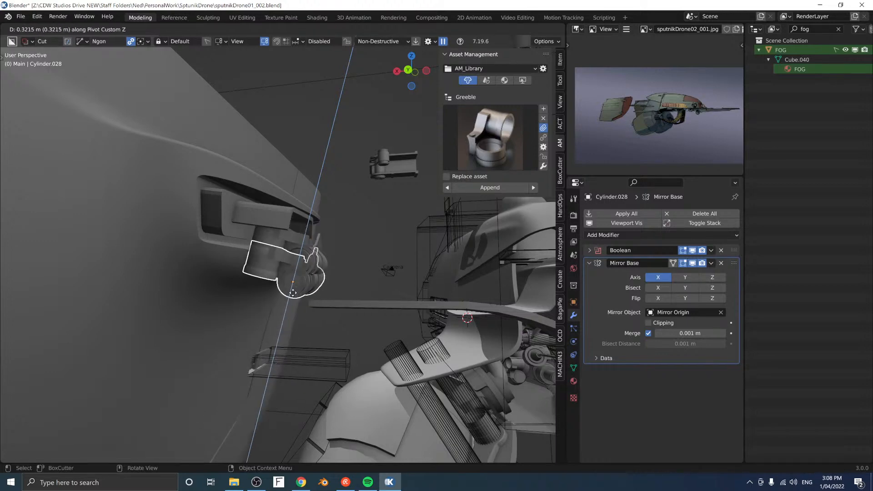
{"action": "left_click", "coordinate": [266, 387]}
{"action": "middle_click_drag", "start_coordinate": [295, 342], "coordinate": [266, 257]}
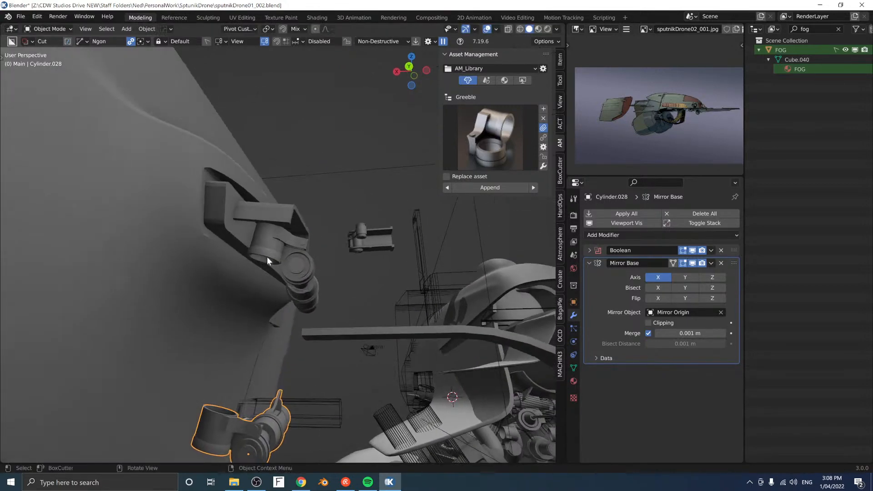
Step: Move the duplicated piston assembly along the custom Z axis in several adjustments to position it low on the wing panel
{"action": "middle_click_drag", "start_coordinate": [318, 310], "coordinate": [391, 327]}
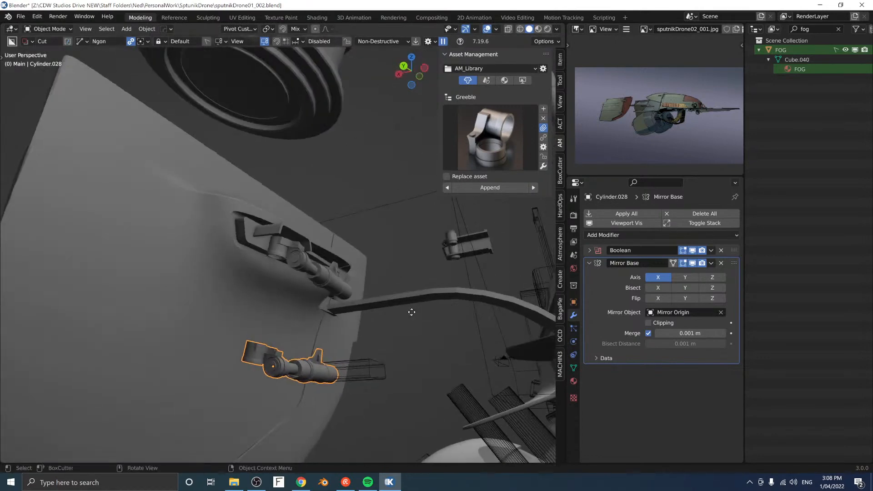
{"action": "key", "text": "g"}
{"action": "key", "text": "z"}
{"action": "left_click", "coordinate": [378, 374]}
{"action": "middle_click_drag", "start_coordinate": [314, 331], "coordinate": [290, 297]}
{"action": "scroll", "coordinate": [302, 315], "scroll_direction": "down", "scroll_amount": 3}
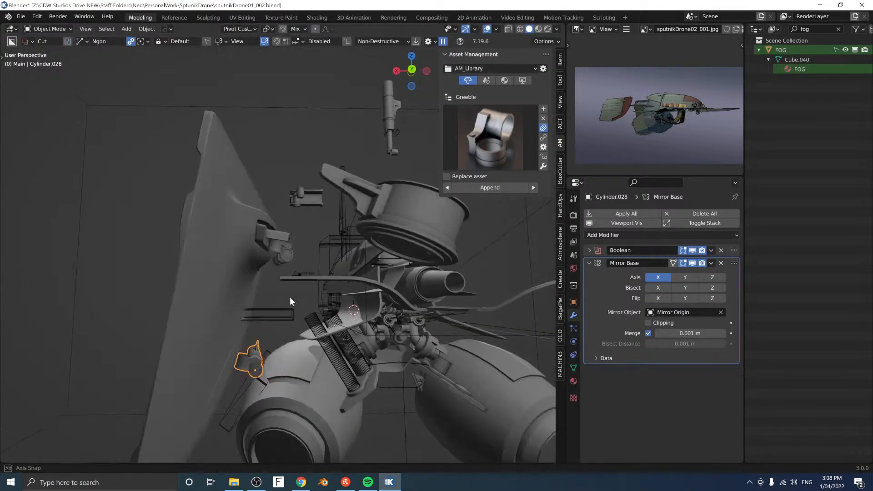
{"action": "key", "text": "g"}
{"action": "key", "text": "z"}
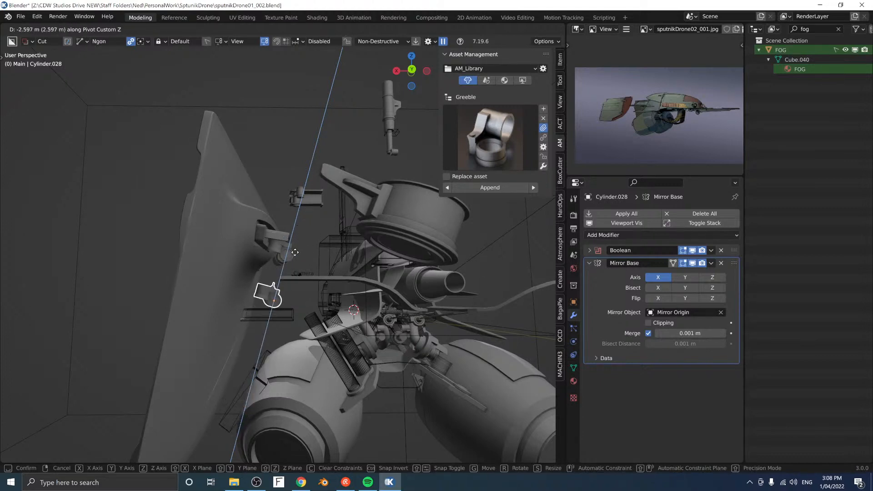
{"action": "left_click", "coordinate": [253, 314]}
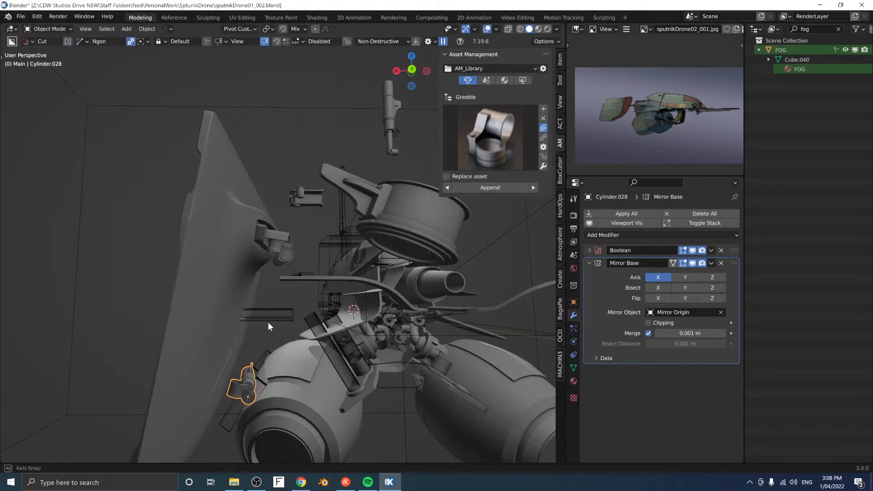
{"action": "middle_click_drag", "start_coordinate": [268, 322], "coordinate": [316, 298]}
{"action": "key", "text": "g"}
{"action": "key", "text": "z"}
{"action": "left_click", "coordinate": [255, 292]}
{"action": "scroll", "coordinate": [284, 345], "scroll_direction": "up", "scroll_amount": 3}
Step: Return to Object Mode and rotate the lower piston assembly about the custom Z axis so its ring clamp points downward
{"action": "key", "text": "Tab"}
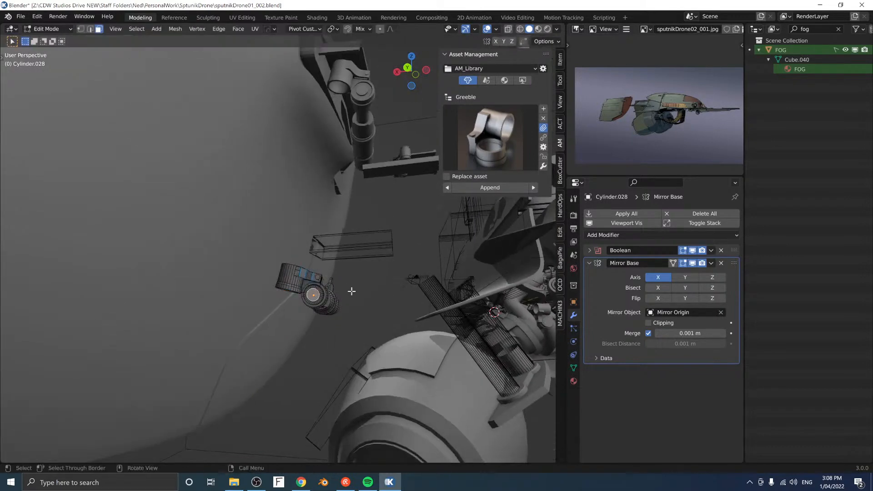
{"action": "key", "text": "shift+space"}
{"action": "left_click", "coordinate": [298, 300]}
{"action": "key", "text": "space"}
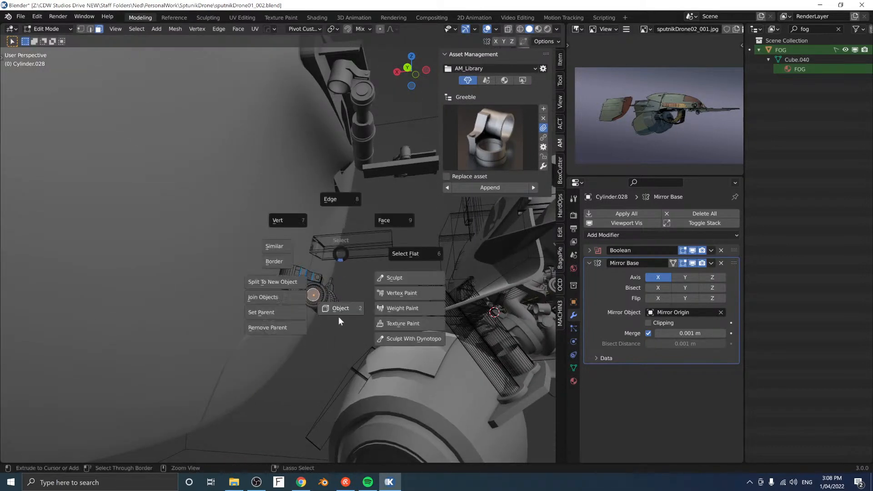
{"action": "left_click", "coordinate": [338, 316]}
{"action": "middle_click_drag", "start_coordinate": [343, 272], "coordinate": [302, 271]}
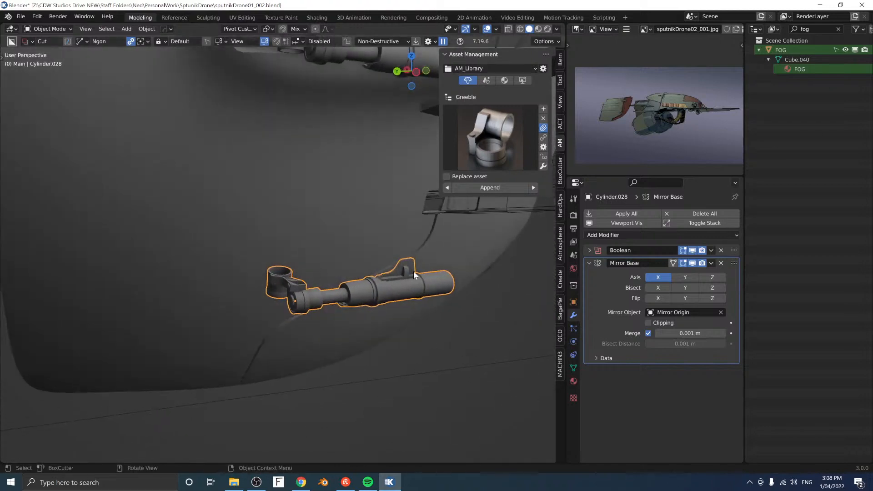
{"action": "key", "text": "r"}
{"action": "key", "text": "z"}
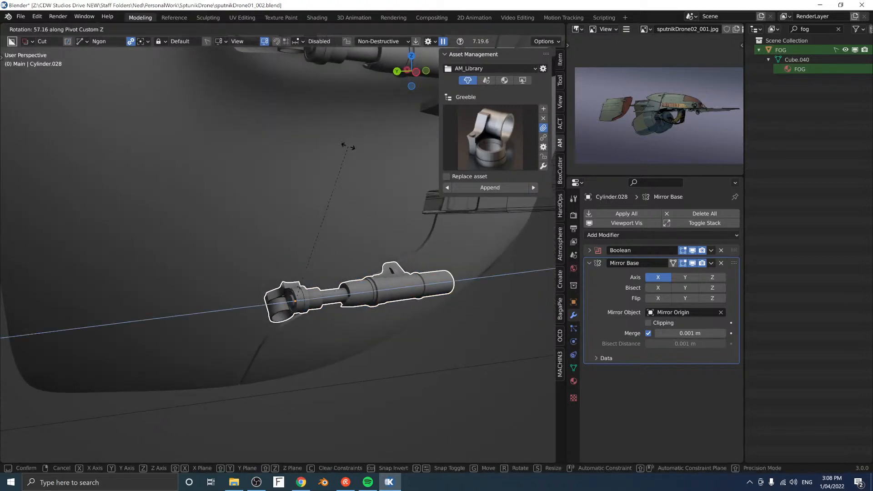
{"action": "left_click", "coordinate": [353, 162]}
Step: Switch to the Global orientation, shift the lower piston assembly along X and rotate it slightly about Z to follow the wing surface
{"action": "middle_click_drag", "start_coordinate": [317, 195], "coordinate": [432, 207]}
{"action": "middle_click_drag", "start_coordinate": [360, 209], "coordinate": [329, 218]}
{"action": "key", "text": "comma"}
{"action": "left_click", "coordinate": [252, 218]}
{"action": "middle_click_drag", "start_coordinate": [268, 217], "coordinate": [320, 211]}
{"action": "key", "text": "period"}
{"action": "left_click", "coordinate": [328, 126]}
{"action": "key", "text": "g"}
{"action": "key", "text": "x"}
{"action": "left_click", "coordinate": [300, 205]}
{"action": "key", "text": "r"}
{"action": "key", "text": "z"}
{"action": "left_click", "coordinate": [347, 240]}
{"action": "scroll", "coordinate": [369, 210], "scroll_direction": "up", "scroll_amount": 3}
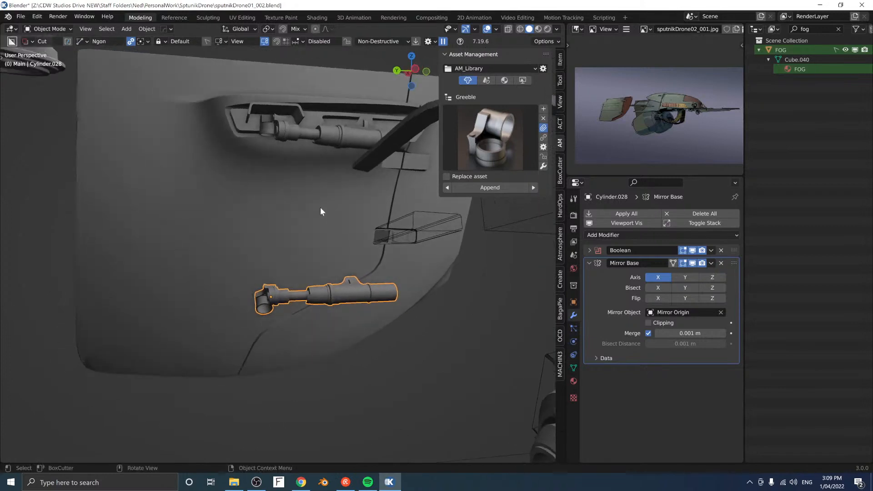
Step: Select both the upper and lower piston assemblies in Object Mode and isolate them in local view
{"action": "left_click", "coordinate": [329, 136]}
{"action": "middle_click_drag", "start_coordinate": [336, 160], "coordinate": [322, 148]}
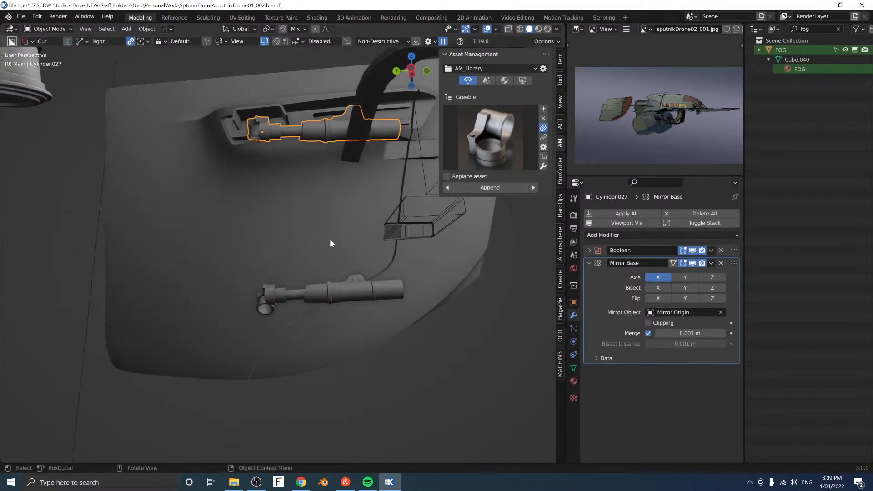
{"action": "middle_click_drag", "start_coordinate": [329, 238], "coordinate": [328, 248]}
{"action": "key", "text": "Tab"}
{"action": "left_click", "coordinate": [301, 222]}
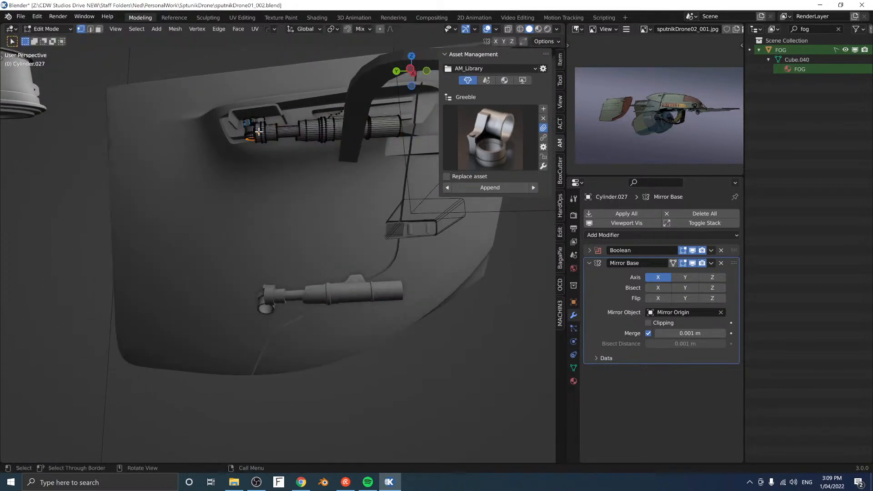
{"action": "key", "text": "KP_5"}
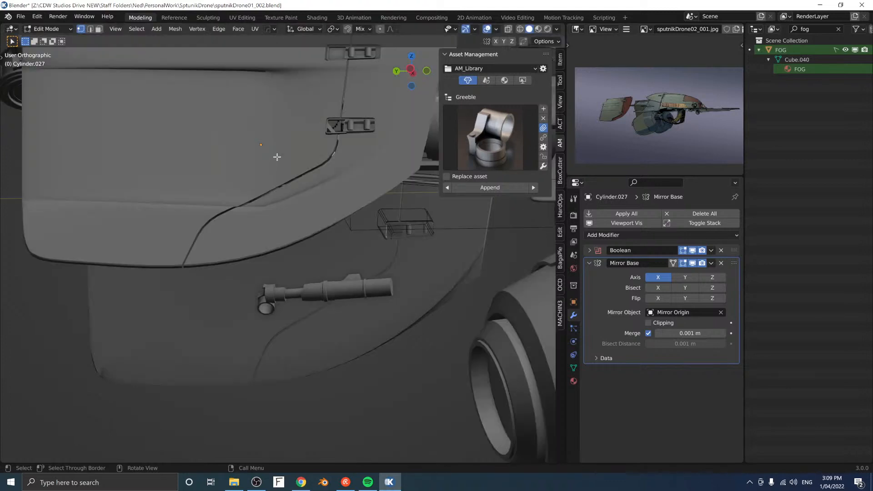
{"action": "key", "text": "KP_Divide"}
{"action": "middle_click_drag", "start_coordinate": [274, 253], "coordinate": [251, 260]}
{"action": "key", "text": "KP_Divide"}
{"action": "scroll", "coordinate": [264, 314], "scroll_direction": "up", "scroll_amount": 11}
{"action": "key", "text": "Tab"}
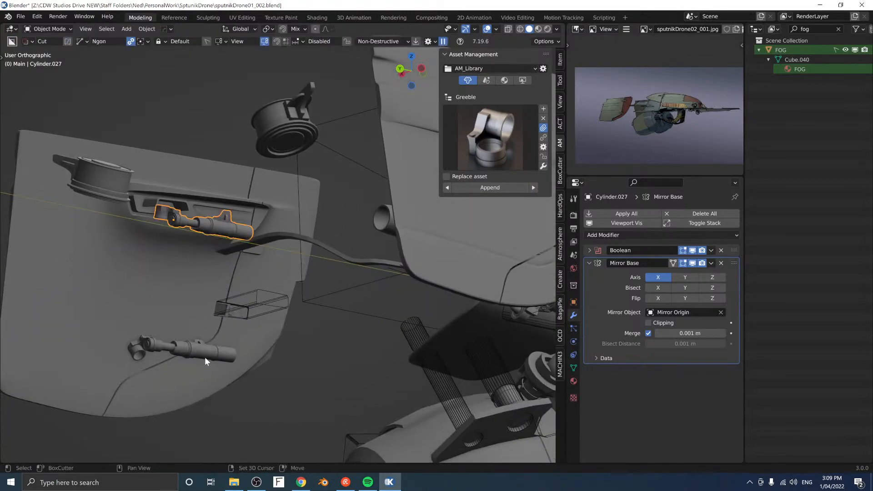
{"action": "left_click", "coordinate": [205, 355], "text": "shift"}
{"action": "key", "text": "KP_Divide"}
{"action": "middle_click_drag", "start_coordinate": [261, 298], "coordinate": [212, 298]}
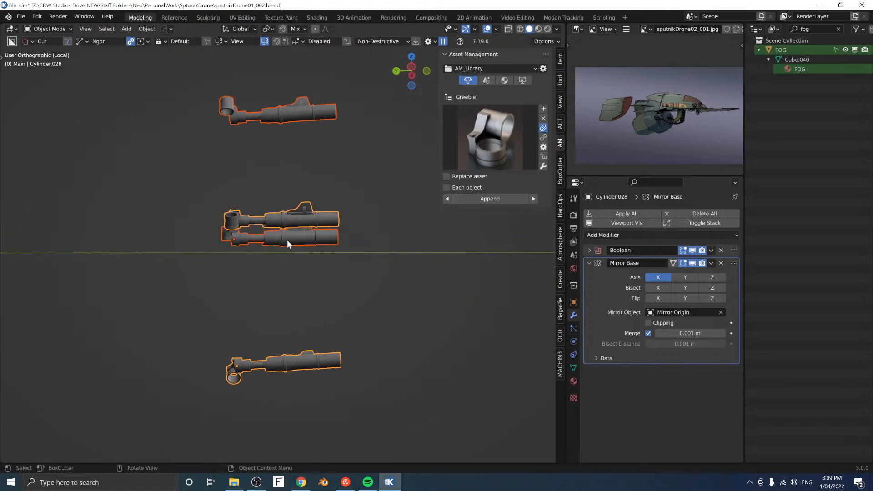
Step: In the upper piston's Edit Mode, extend a single vertex below its clamp end into a vertical edge reaching the lower piston
{"action": "left_click", "coordinate": [287, 239]}
{"action": "key", "text": "Tab"}
{"action": "left_click", "coordinate": [222, 308]}
{"action": "scroll", "coordinate": [219, 308], "scroll_direction": "up", "scroll_amount": 2}
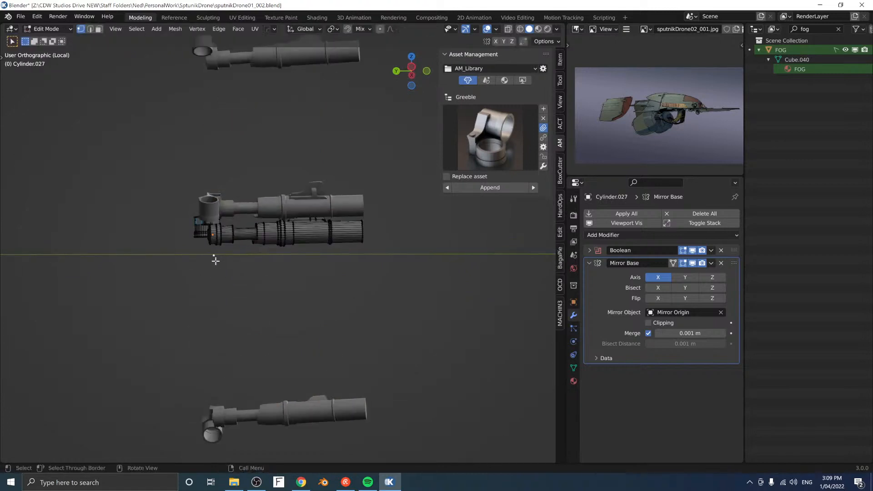
{"action": "key", "text": "KP_5"}
{"action": "key", "text": "KP_5"}
{"action": "middle_click_drag", "start_coordinate": [235, 274], "coordinate": [260, 256]}
{"action": "key", "text": "g"}
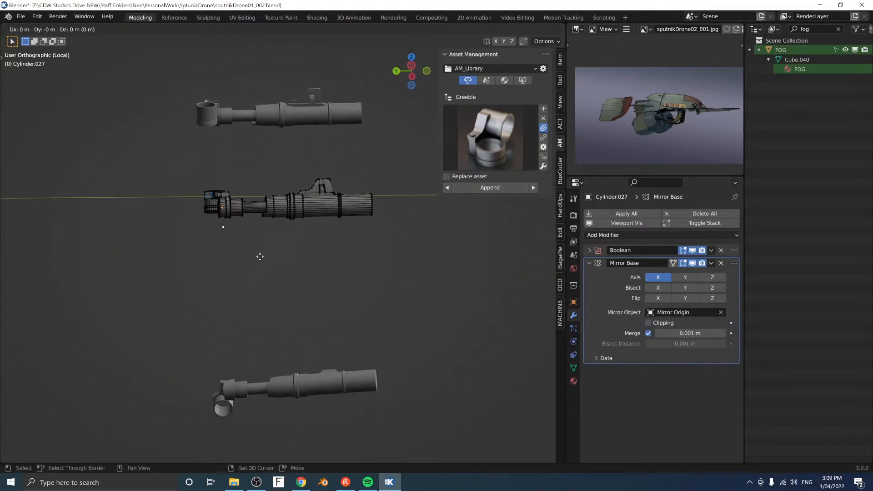
{"action": "left_click", "coordinate": [261, 398]}
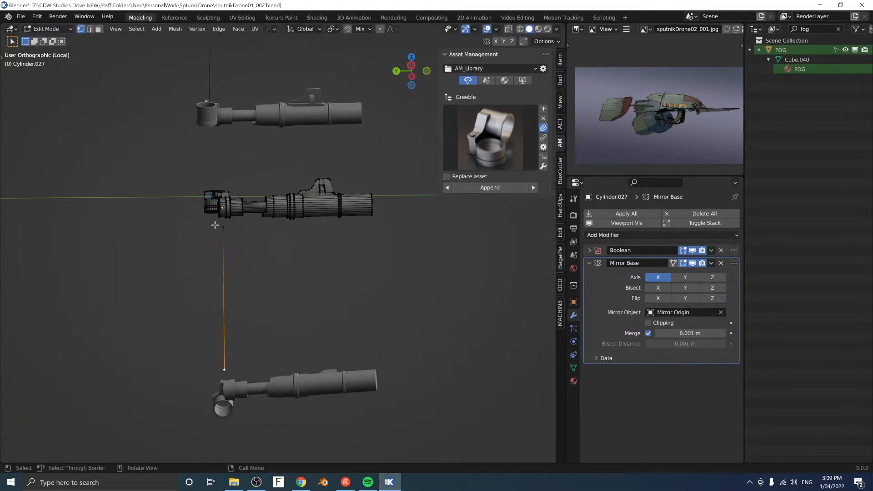
Step: Extrude the vertical edge along the pistons' length into a flat panel, and scale and move its far edge to fit between them
{"action": "key", "text": "e"}
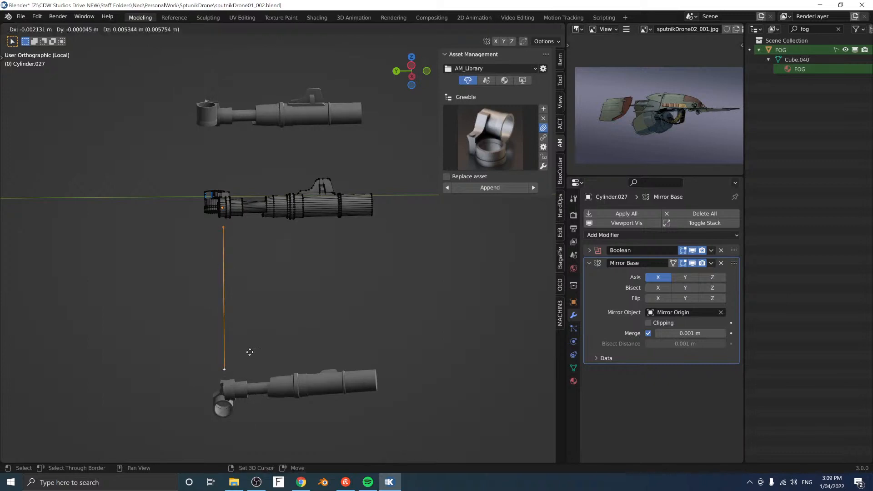
{"action": "left_click", "coordinate": [393, 348]}
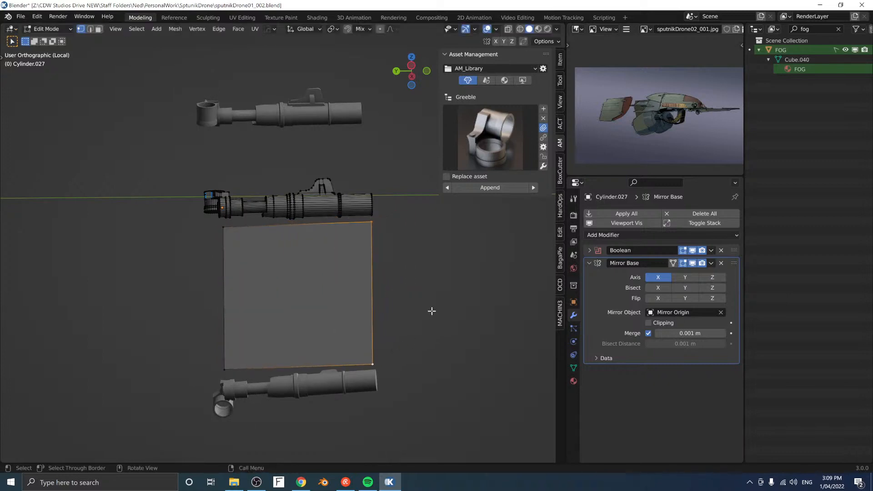
{"action": "key", "text": "s"}
{"action": "left_click", "coordinate": [429, 301]}
{"action": "key", "text": "g"}
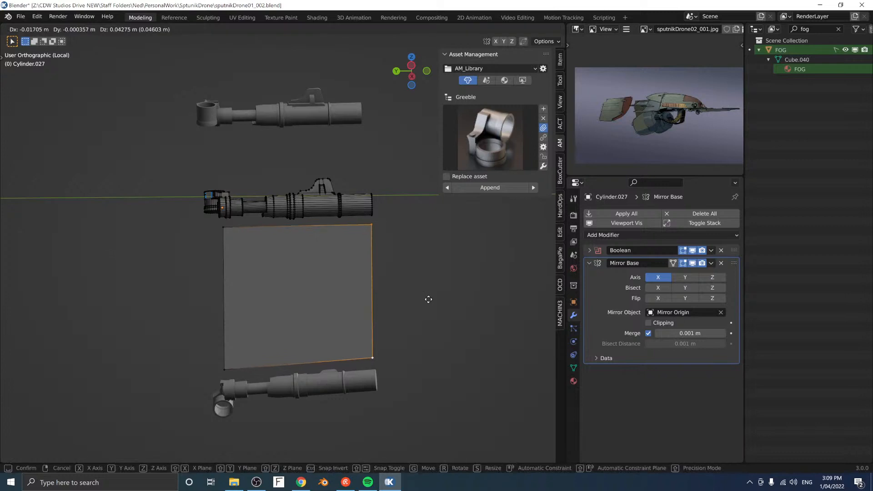
{"action": "left_click", "coordinate": [429, 297]}
Step: Add two lengthwise loop cuts that divide the flat panel into upper, middle and lower bands
{"action": "key", "text": "ctrl+r"}
{"action": "left_click", "coordinate": [371, 268]}
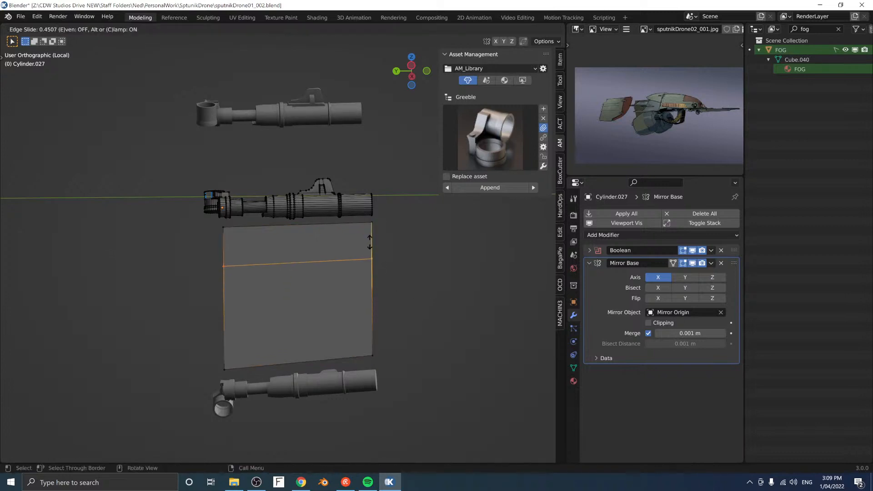
{"action": "left_click", "coordinate": [371, 243]}
{"action": "key", "text": "ctrl+r"}
{"action": "left_click", "coordinate": [371, 291]}
{"action": "left_click", "coordinate": [371, 301]}
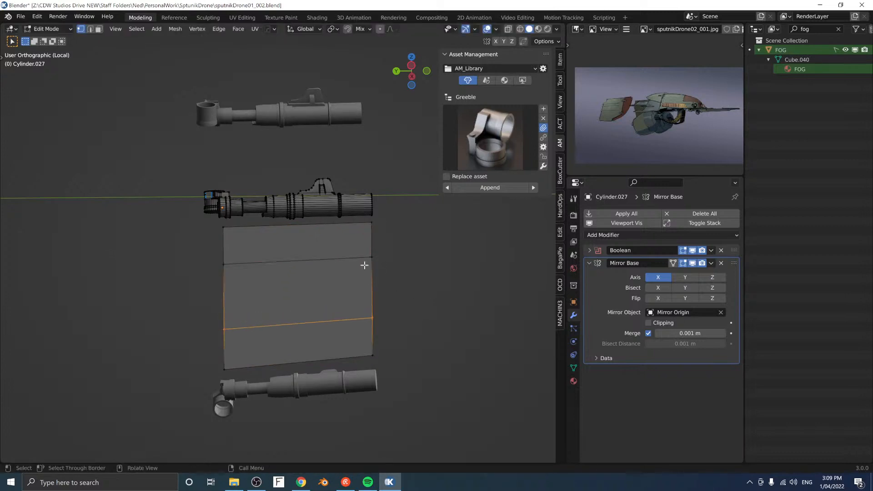
Step: Add inner loop cuts near both borders of the middle band and move that band outward about 0.49 m as a raised step
{"action": "mouse_move", "coordinate": [417, 268]}
{"action": "middle_mouse_down"}
{"action": "mouse_move", "coordinate": [316, 307]}
{"action": "mouse_move", "coordinate": [341, 288]}
{"action": "middle_mouse_up"}
{"action": "key", "text": "ctrl+r"}
{"action": "left_click", "coordinate": [358, 271]}
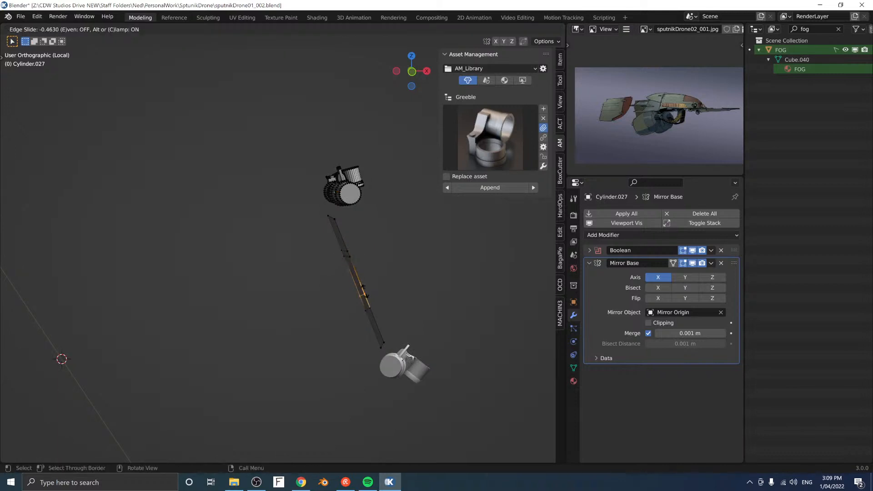
{"action": "left_click", "coordinate": [367, 296]}
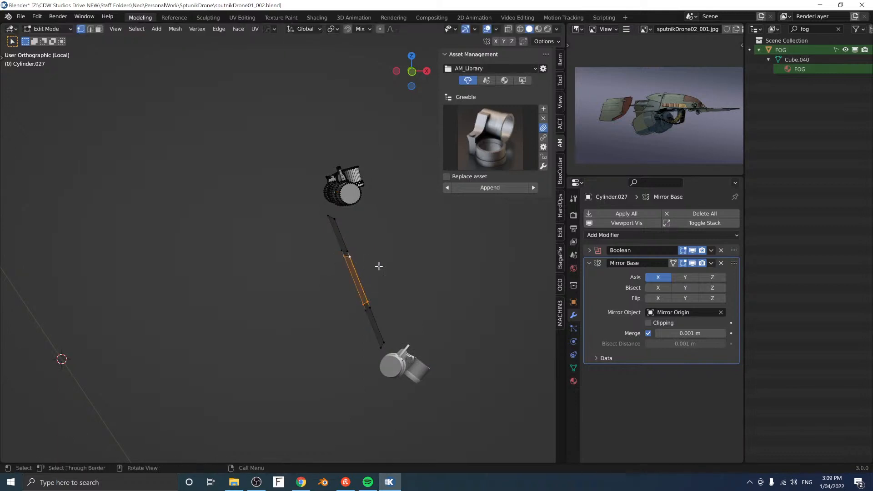
{"action": "key", "text": "g"}
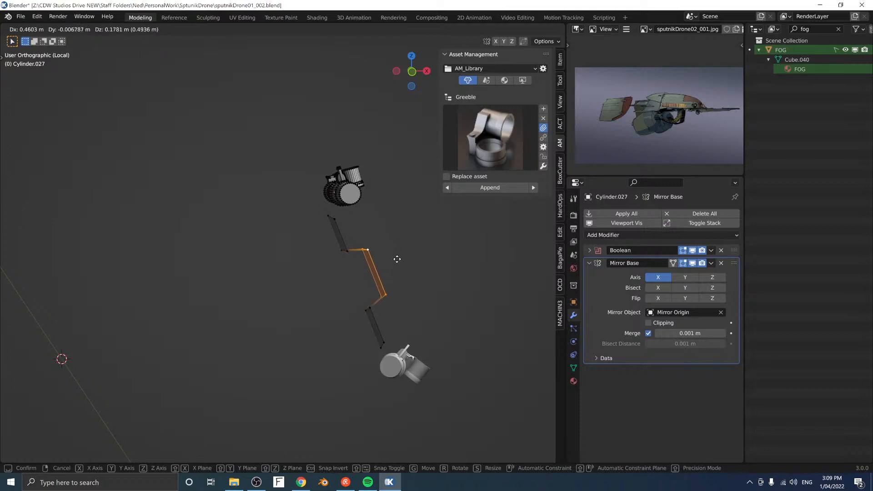
{"action": "left_click", "coordinate": [396, 259]}
Step: Select the four lengthwise fold edges of the stepped panel and bevel them about 0.09 m wide
{"action": "middle_click_drag", "start_coordinate": [282, 271], "coordinate": [220, 262]}
{"action": "key", "text": "2"}
{"action": "left_click", "coordinate": [220, 261]}
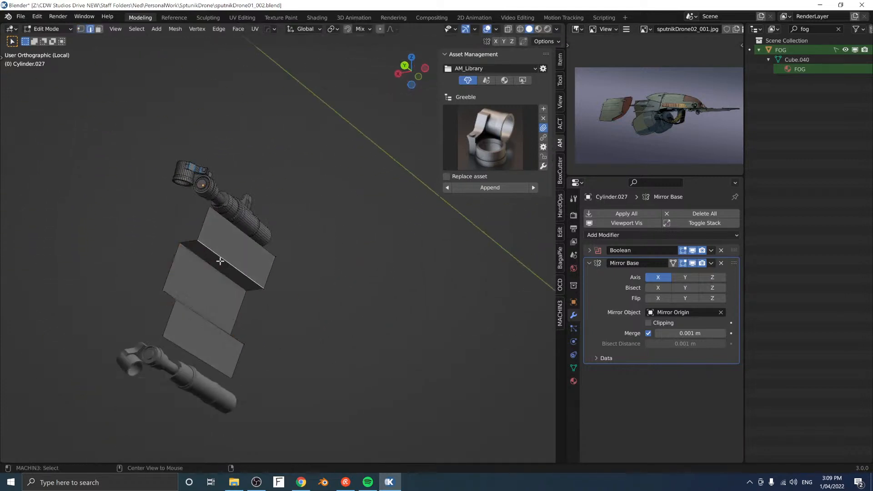
{"action": "middle_click_drag", "start_coordinate": [211, 309], "coordinate": [323, 261]}
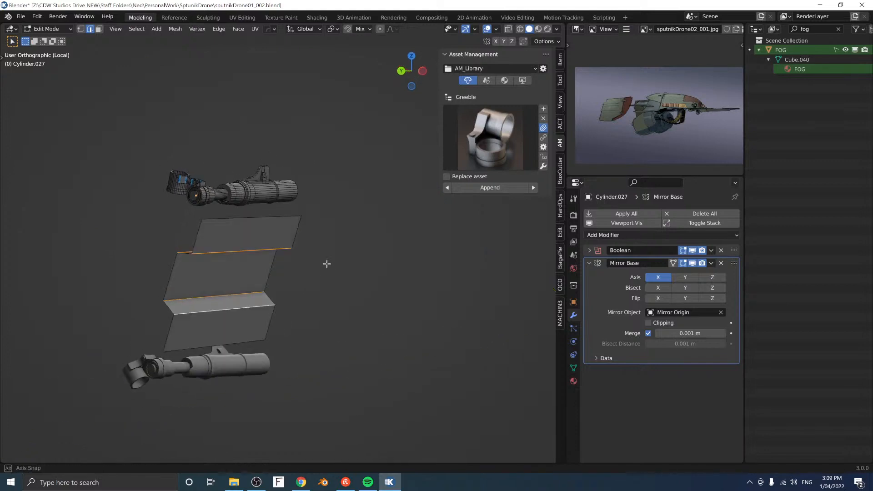
{"action": "key", "text": "ctrl+b"}
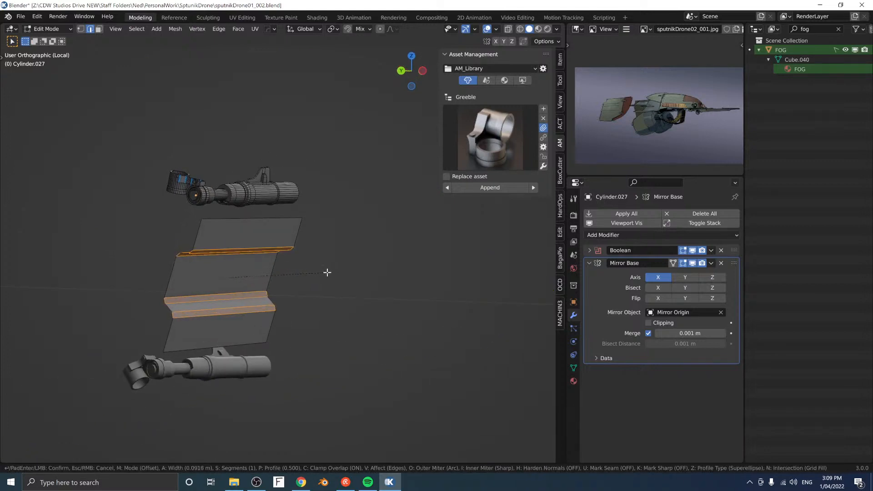
{"action": "left_click", "coordinate": [325, 274]}
Step: Select the panel's four corner vertices and round them with a vertex bevel about 0.47 m wide
{"action": "middle_click_drag", "start_coordinate": [320, 304], "coordinate": [281, 275]}
{"action": "key", "text": "ctrl+Tab"}
{"action": "left_click", "coordinate": [211, 255]}
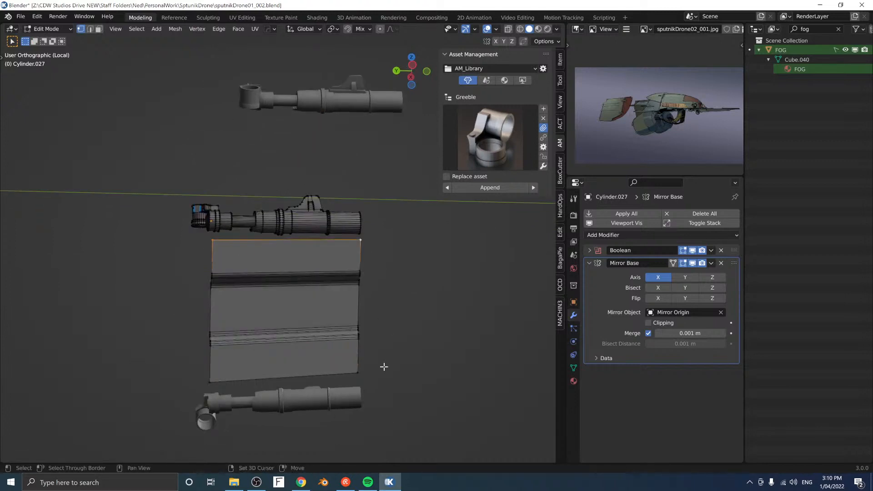
{"action": "key", "text": "ctrl+shift+b"}
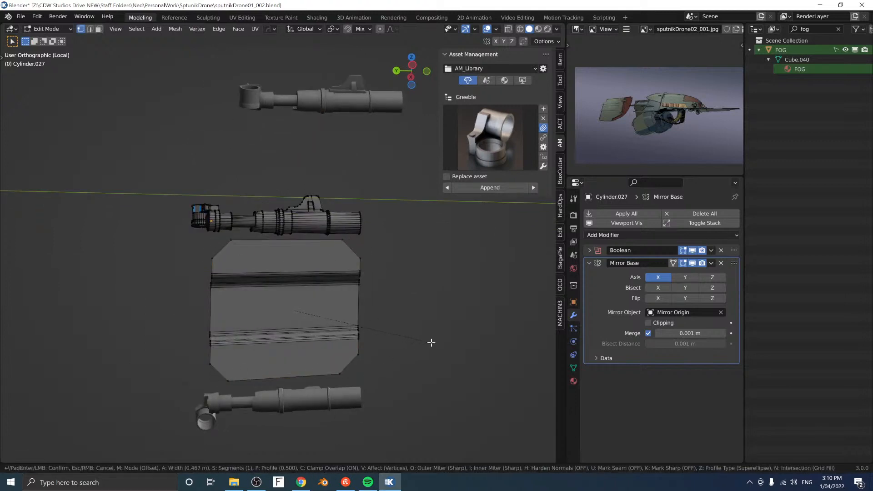
{"action": "left_click", "coordinate": [431, 342]}
Step: Select the whole panel and offset it about -0.04 m with Shrink/Fatten using even thickness
{"action": "middle_click_drag", "start_coordinate": [345, 342], "coordinate": [369, 320]}
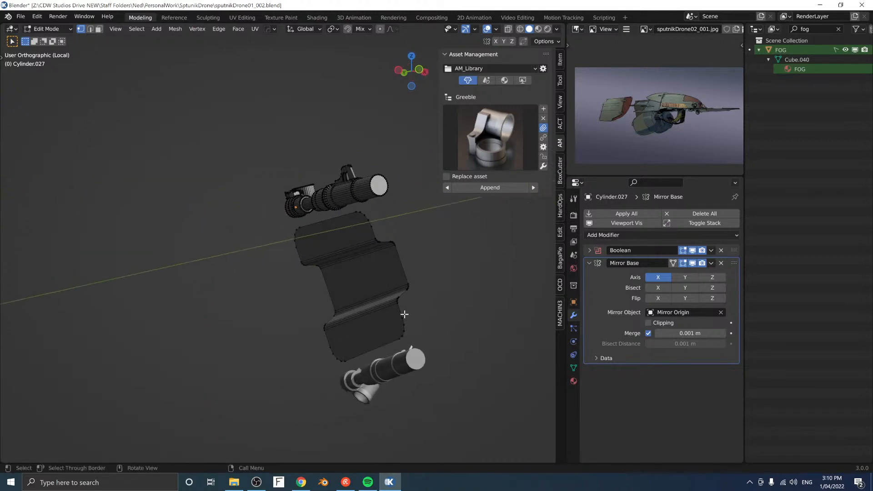
{"action": "key", "text": "a"}
{"action": "key", "text": "alt+s"}
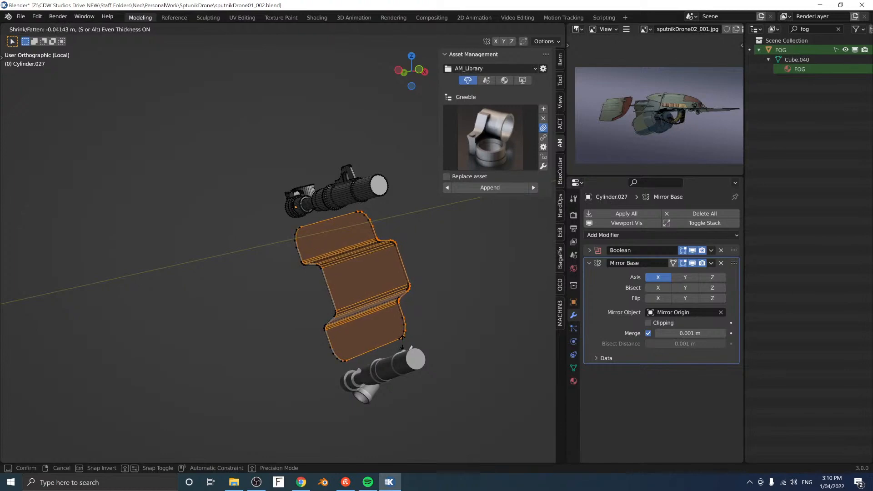
{"action": "left_click", "coordinate": [402, 343]}
{"action": "key", "text": "alt+a"}
Step: Leave local view, return to perspective and switch to face selection for the new panel on the wing
{"action": "middle_click_drag", "start_coordinate": [312, 340], "coordinate": [385, 333]}
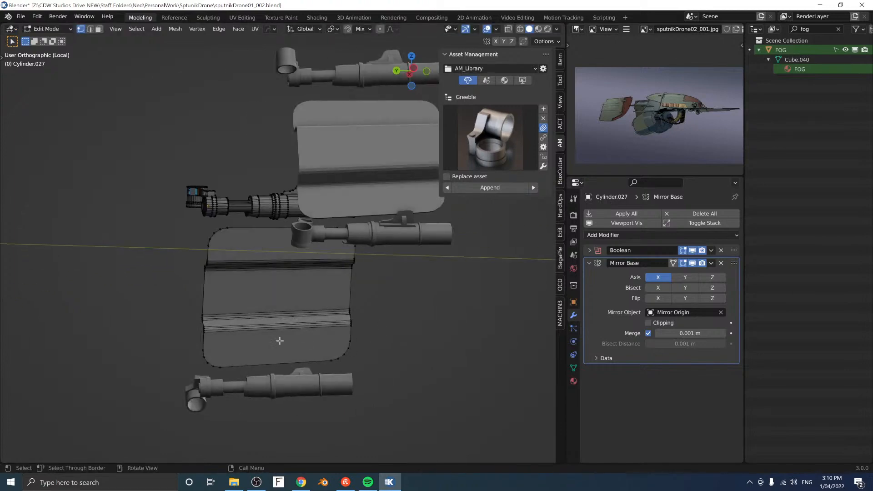
{"action": "key", "text": "KP_5"}
{"action": "key", "text": "KP_Divide"}
{"action": "middle_click_drag", "start_coordinate": [315, 319], "coordinate": [338, 322]}
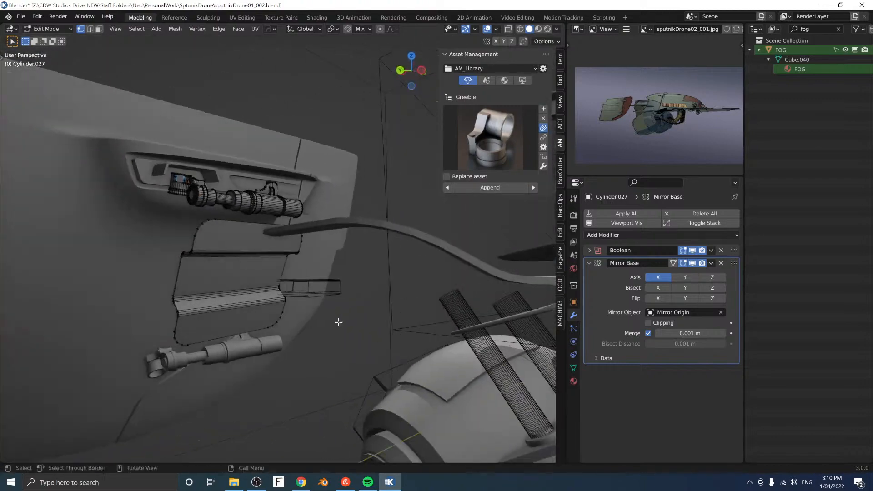
{"action": "middle_click_drag", "start_coordinate": [274, 322], "coordinate": [241, 304]}
{"action": "key", "text": "3"}
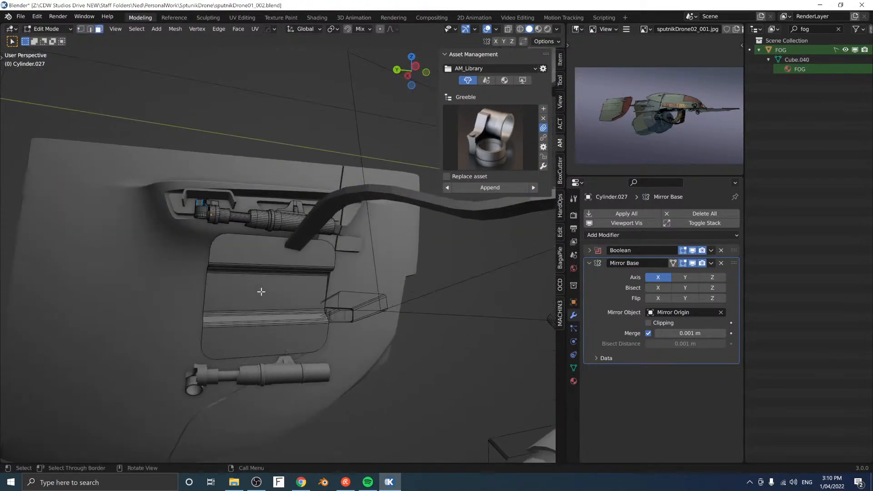
Step: Align the view squarely to the stepped panel's flat centre face and isolate the panel in object mode
{"action": "left_click", "coordinate": [263, 292]}
{"action": "key", "text": "shift+KP_7"}
{"action": "middle_click_drag", "start_coordinate": [404, 287], "coordinate": [330, 366], "text": "shift"}
{"action": "key", "text": "ctrl+space"}
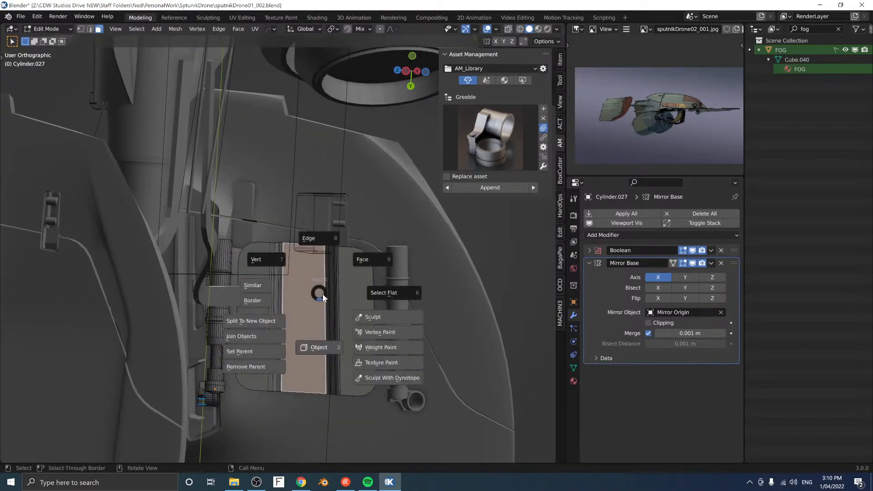
{"action": "left_click", "coordinate": [313, 344]}
{"action": "key", "text": "KP_Divide"}
{"action": "scroll", "coordinate": [311, 342], "scroll_direction": "up", "scroll_amount": 3}
{"action": "middle_click_drag", "start_coordinate": [304, 313], "coordinate": [315, 230], "text": "shift"}
{"action": "scroll", "coordinate": [332, 362], "scroll_direction": "down", "scroll_amount": 2}
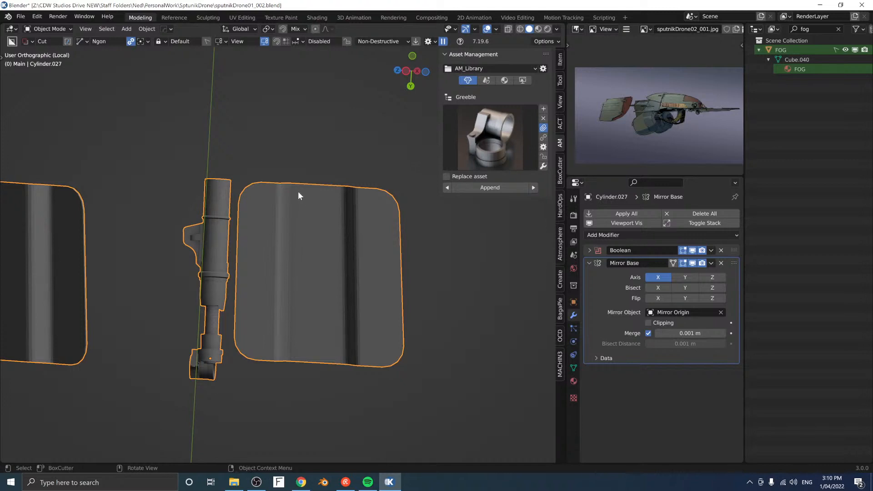
Step: Cut a long four-sided recess into the panel's centre section with a BoxCutter Ngon and bevel its corners
{"action": "left_click_drag", "start_coordinate": [322, 197], "coordinate": [331, 197]}
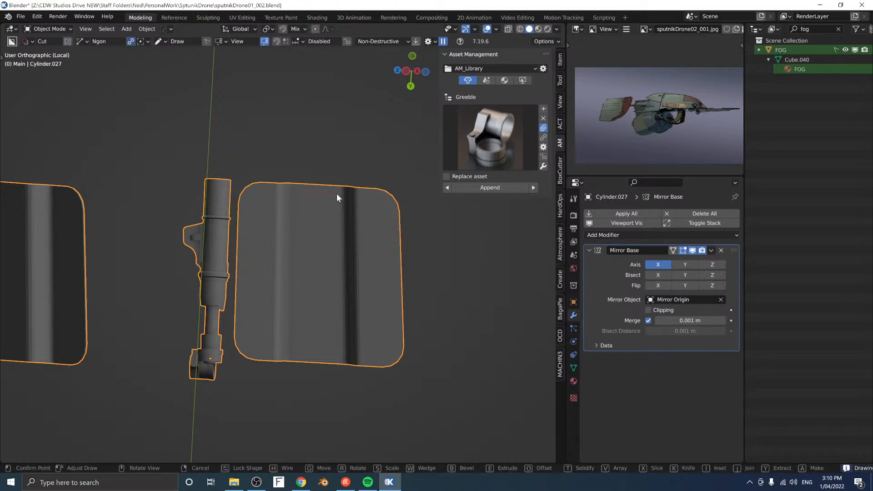
{"action": "left_click", "coordinate": [337, 193]}
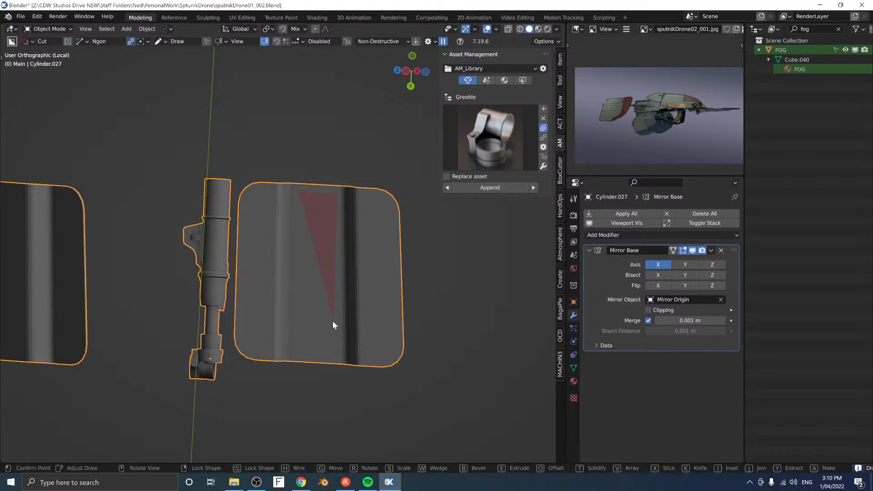
{"action": "left_click", "coordinate": [339, 356]}
{"action": "left_click", "coordinate": [296, 353]}
{"action": "key", "text": "b"}
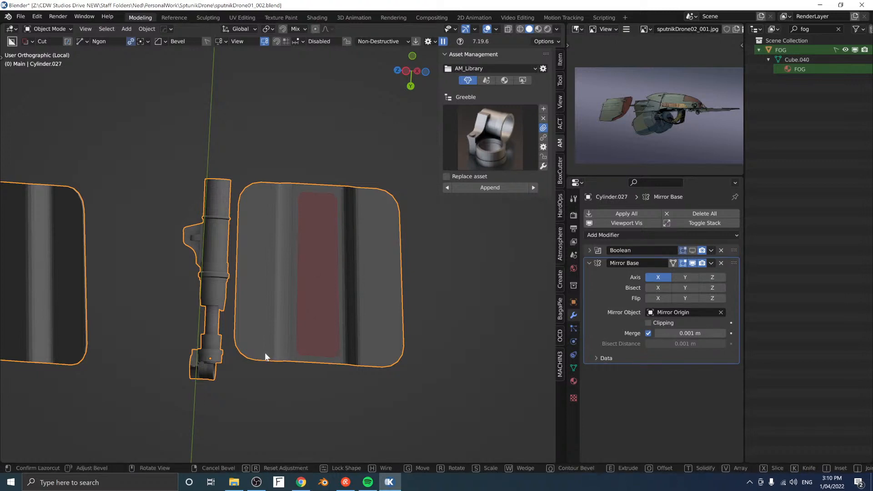
{"action": "left_click", "coordinate": [264, 353]}
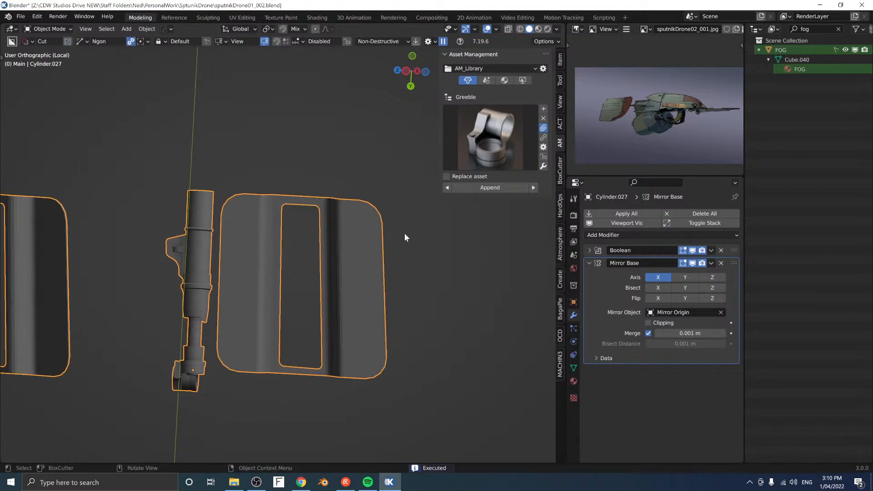
Step: Append the three-piece InsertGreeble asset from the Greeble library and place it over the panel's outer flange
{"action": "left_click", "coordinate": [509, 113]}
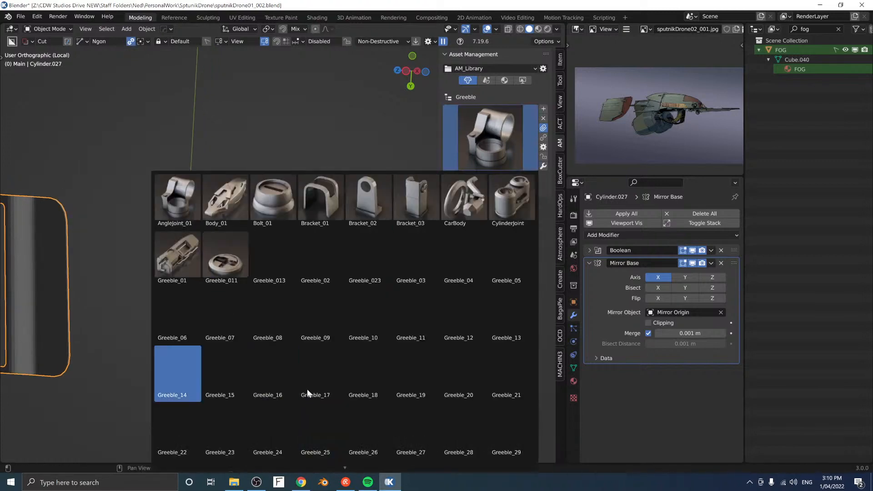
{"action": "mouse_move", "coordinate": [345, 465]}
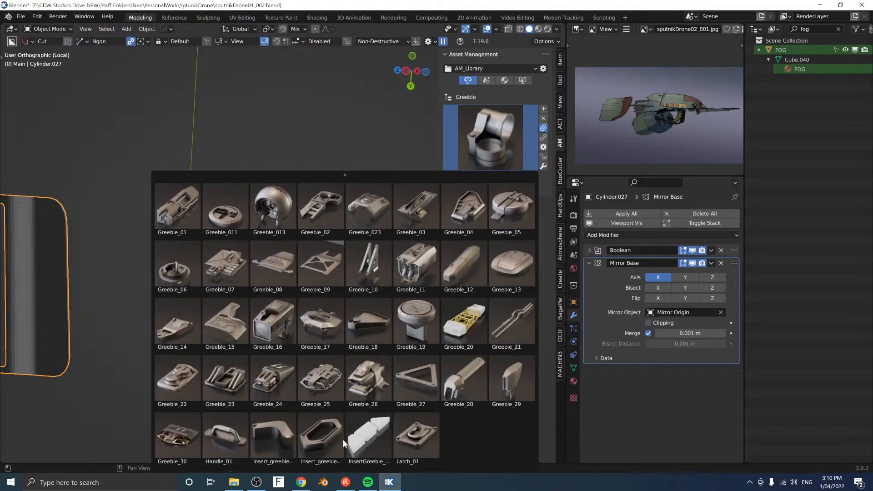
{"action": "left_click", "coordinate": [361, 440]}
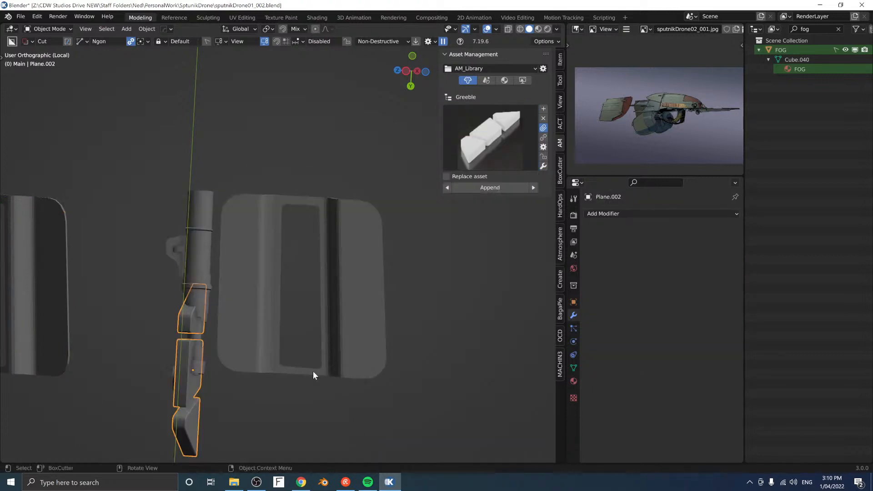
{"action": "left_click", "coordinate": [387, 234]}
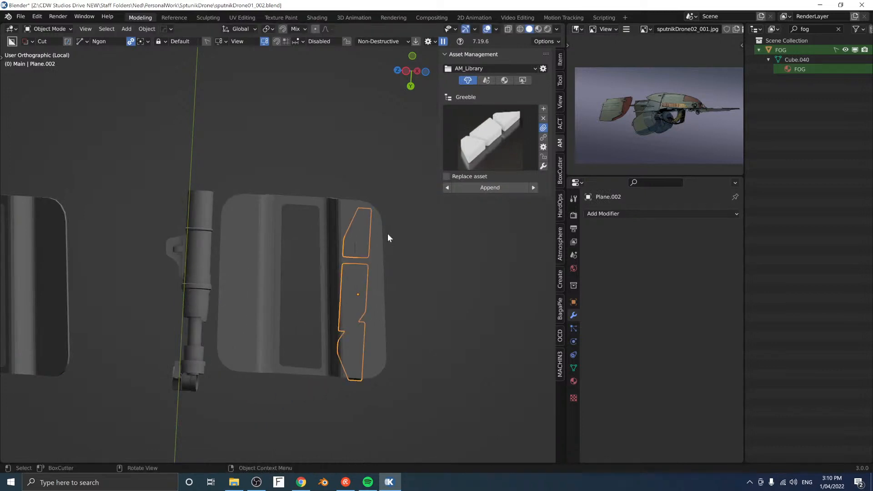
Step: Snap the three-piece insert flat onto the panel's outer flange, then rotate and scale it down to fit inside the flange
{"action": "left_click", "coordinate": [300, 31]}
{"action": "key", "text": "g"}
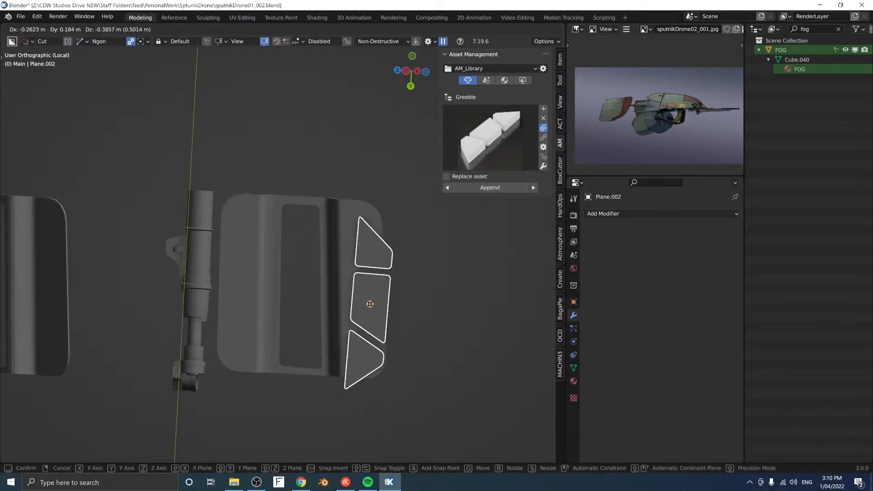
{"action": "left_click", "coordinate": [376, 308]}
{"action": "key", "text": "r"}
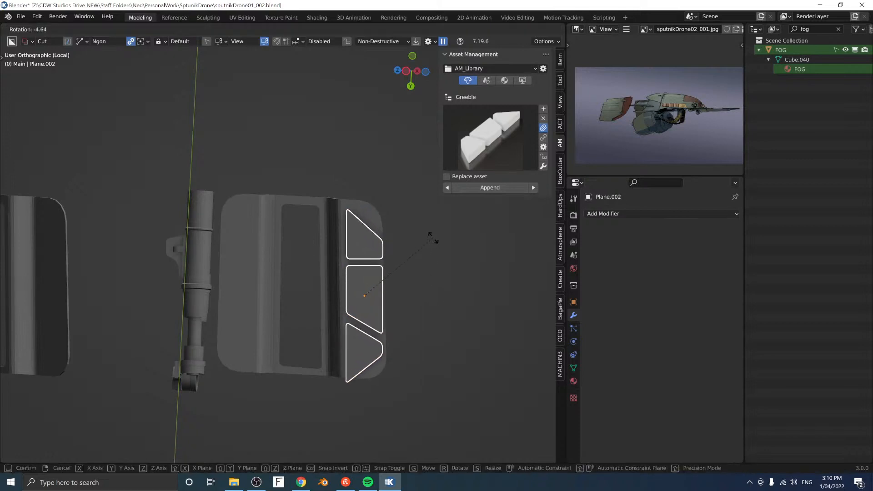
{"action": "key", "text": "g"}
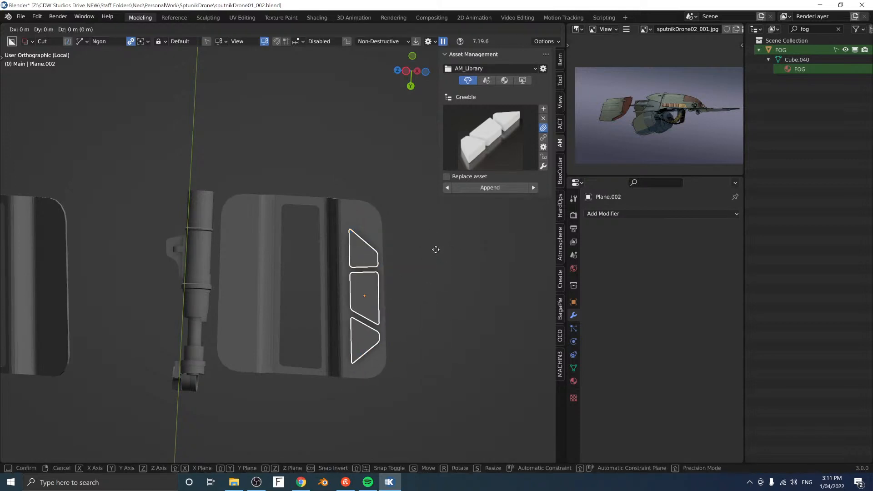
{"action": "left_click", "coordinate": [308, 247]}
{"action": "middle_click_drag", "start_coordinate": [325, 299], "coordinate": [284, 299]}
{"action": "middle_click_drag", "start_coordinate": [353, 303], "coordinate": [298, 192], "text": "alt"}
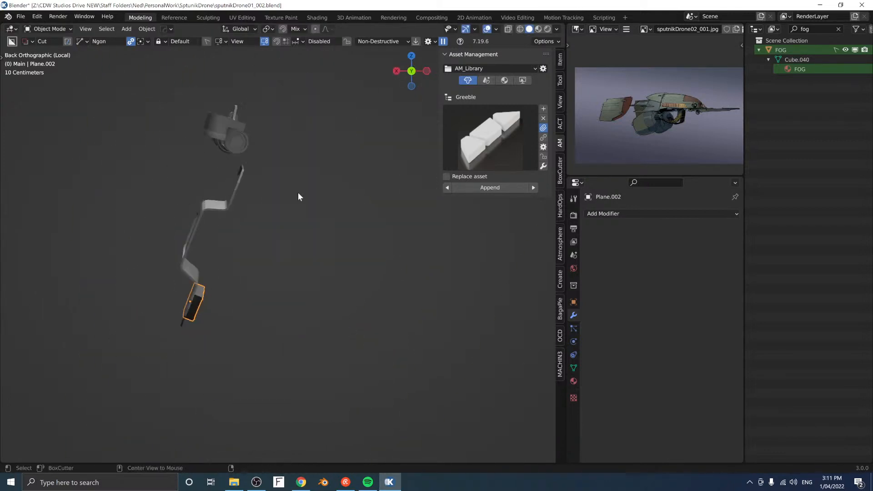
{"action": "middle_click_drag", "start_coordinate": [273, 265], "coordinate": [311, 276]}
{"action": "scroll", "coordinate": [299, 241], "scroll_direction": "up", "scroll_amount": 6}
{"action": "mouse_move", "coordinate": [298, 240]}
{"action": "middle_mouse_down", "text": "shift"}
{"action": "mouse_move", "coordinate": [325, 310]}
{"action": "mouse_move", "coordinate": [323, 289]}
{"action": "middle_mouse_up", "text": "shift"}
{"action": "key", "text": "g"}
{"action": "key", "text": "z"}
{"action": "right_click", "coordinate": [326, 309]}
{"action": "key", "text": "z"}
{"action": "middle_click_drag", "start_coordinate": [325, 369], "coordinate": [323, 409]}
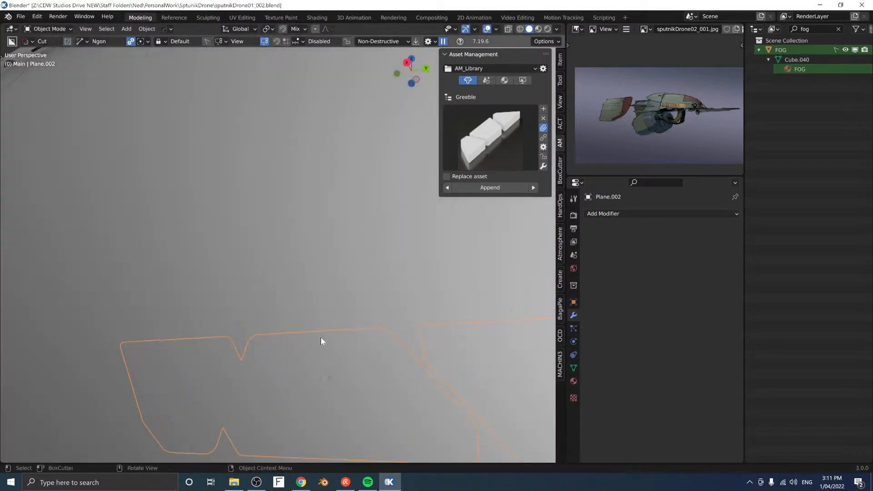
Step: Isolate the insert, set a custom pivot orientation from its middle piece's flat face, and return to the full model
{"action": "key", "text": "shift+h"}
{"action": "middle_click_drag", "start_coordinate": [304, 306], "coordinate": [309, 327]}
{"action": "key", "text": "Tab"}
{"action": "left_click", "coordinate": [364, 318]}
{"action": "left_click", "coordinate": [323, 383]}
{"action": "key", "text": "ctrl+period"}
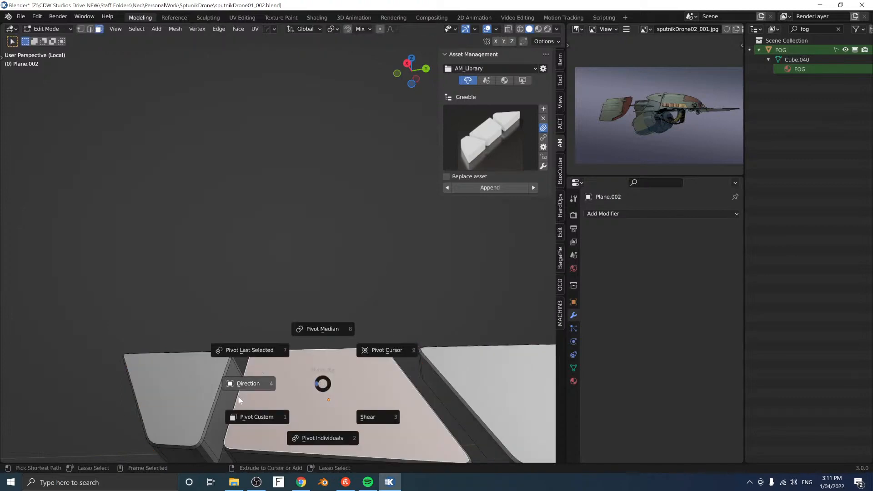
{"action": "left_click", "coordinate": [252, 416]}
{"action": "key", "text": "Tab"}
{"action": "key", "text": "KP_Divide"}
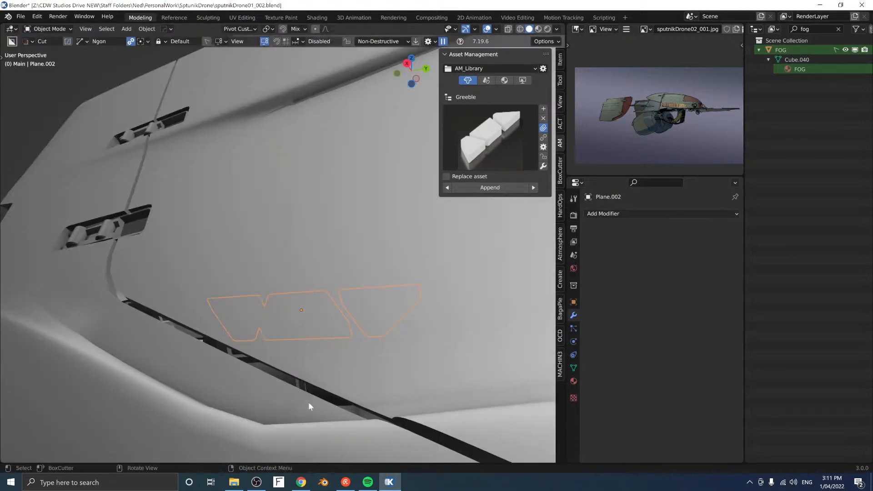
Step: Try to cut the three-piece insert into the stepped panel with a HardOps Difference boolean
{"action": "middle_click_drag", "start_coordinate": [242, 348], "coordinate": [239, 347]}
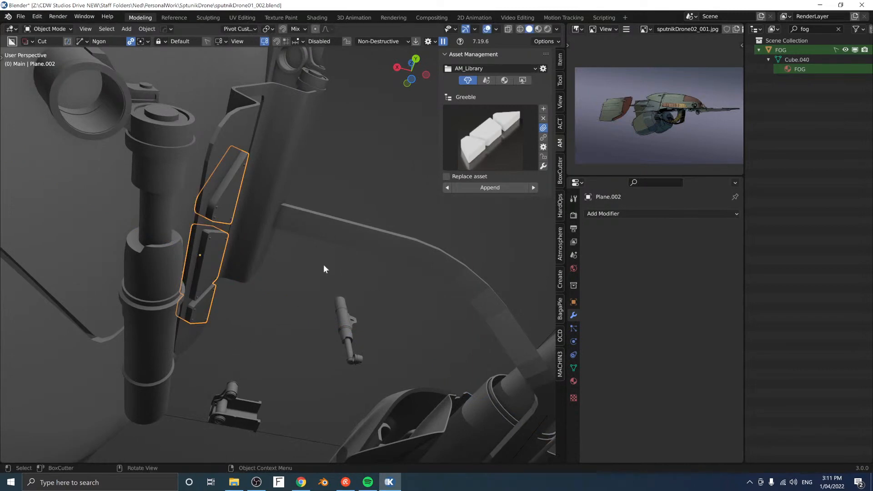
{"action": "middle_click_drag", "start_coordinate": [323, 268], "coordinate": [198, 261]}
{"action": "left_click", "coordinate": [198, 262]}
{"action": "key", "text": "q"}
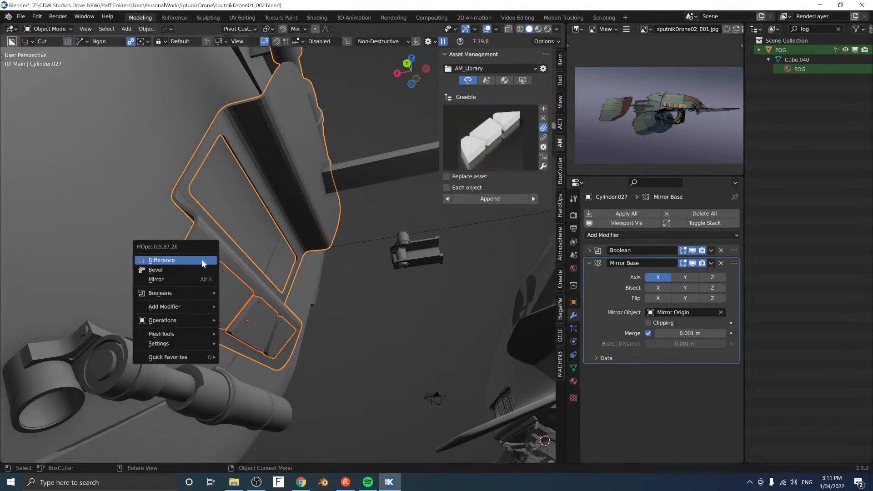
{"action": "left_click", "coordinate": [202, 260]}
{"action": "middle_click_drag", "start_coordinate": [251, 262], "coordinate": [230, 223]}
{"action": "key", "text": "alt+a"}
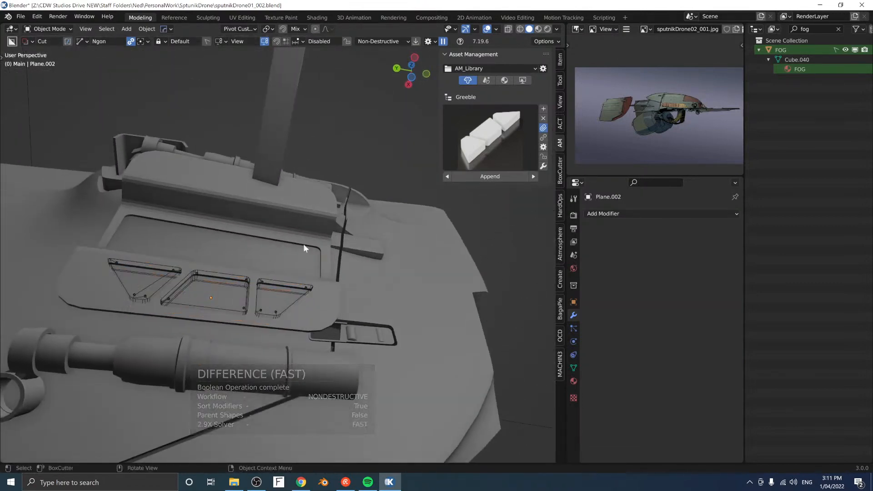
Step: Cut the three-piece insert into the stepped panel with a live subtract boolean
{"action": "middle_click_drag", "start_coordinate": [304, 244], "coordinate": [251, 260]}
{"action": "left_click", "coordinate": [251, 260]}
{"action": "left_click", "coordinate": [264, 235]}
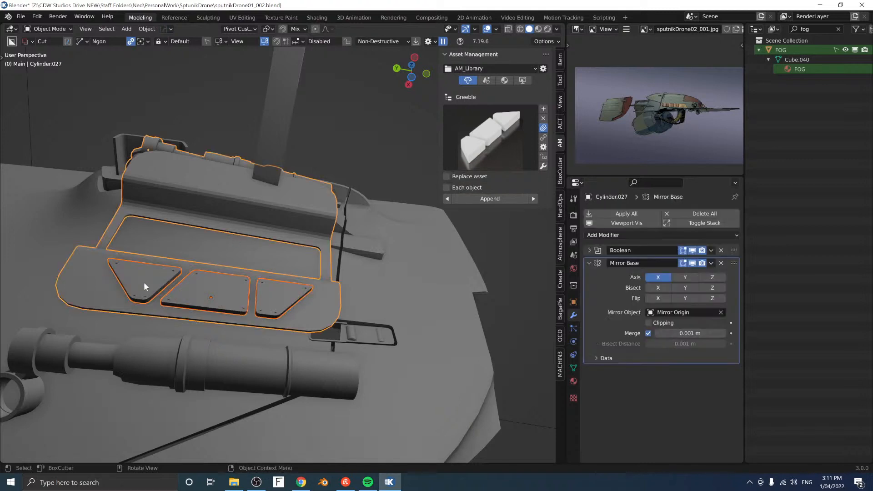
{"action": "key", "text": "ctrl+shift+b"}
{"action": "left_click", "coordinate": [186, 266]}
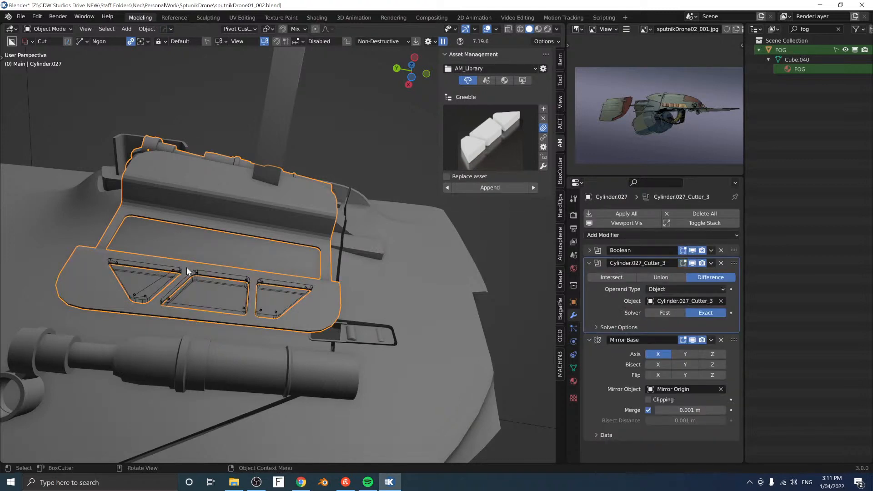
Step: Duplicate the three-piece cutter on the panel's flange and leave the copy in place over the original
{"action": "middle_click_drag", "start_coordinate": [186, 263], "coordinate": [184, 312]}
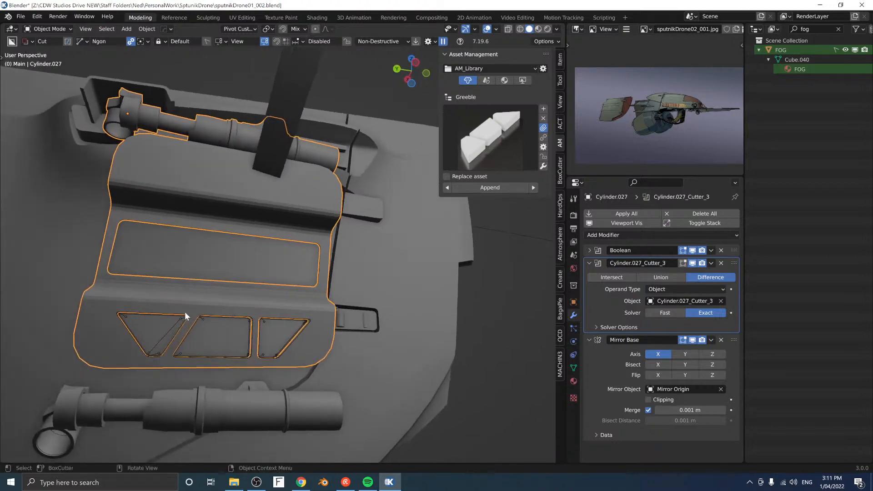
{"action": "left_click", "coordinate": [180, 319]}
{"action": "key", "text": "shift+d"}
{"action": "key", "text": "z"}
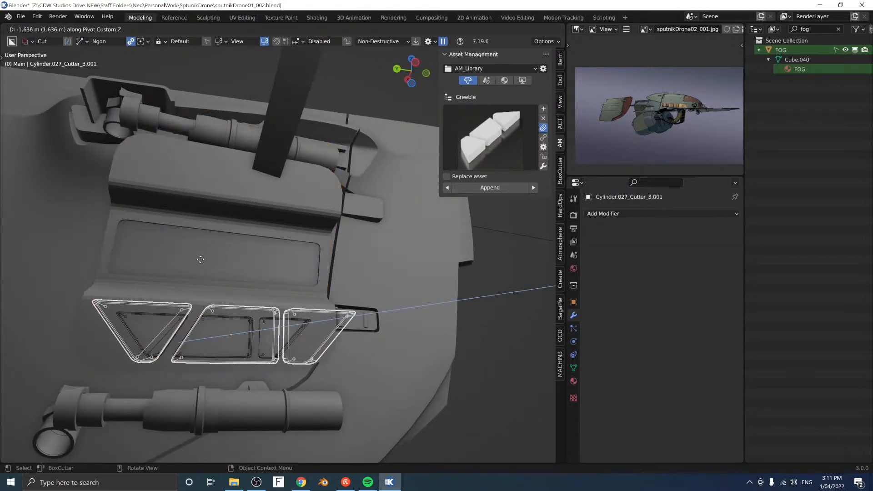
{"action": "left_click", "coordinate": [200, 260]}
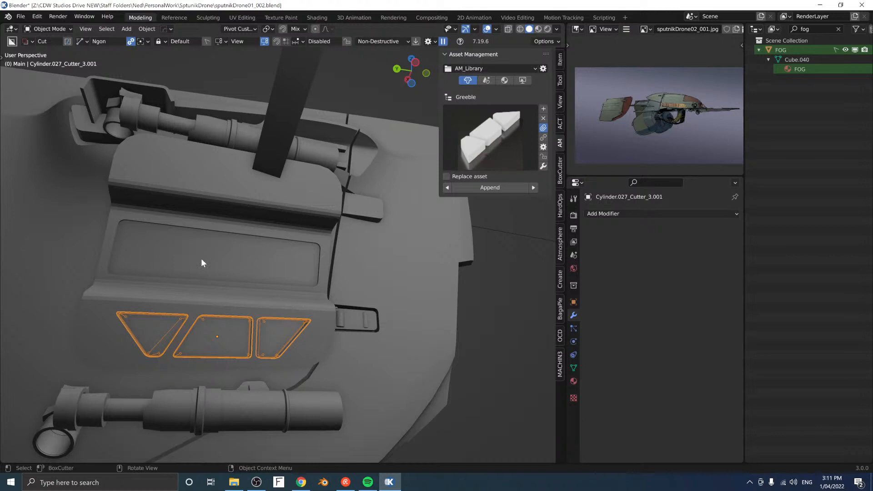
Step: Mirror the copied cutter along the custom pivot's X axis
{"action": "key", "text": "shift+d"}
{"action": "key", "text": "x"}
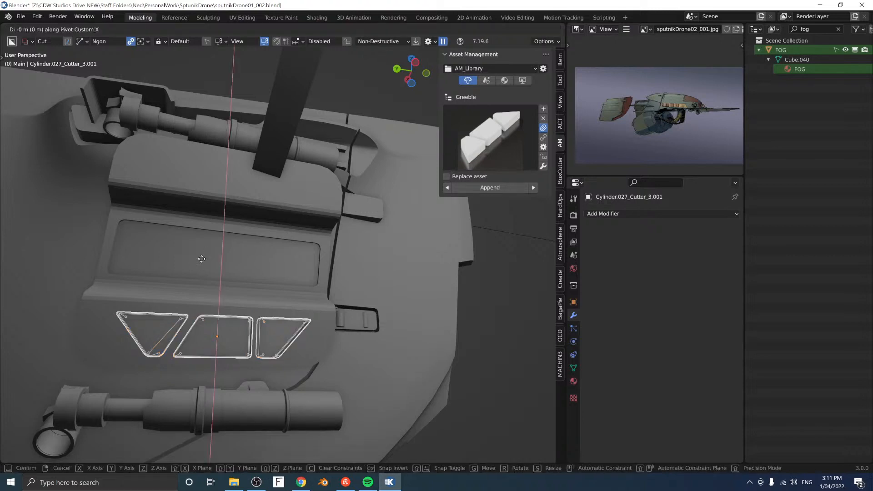
{"action": "left_click", "coordinate": [201, 259]}
{"action": "key", "text": "ctrl+m"}
{"action": "key", "text": "x"}
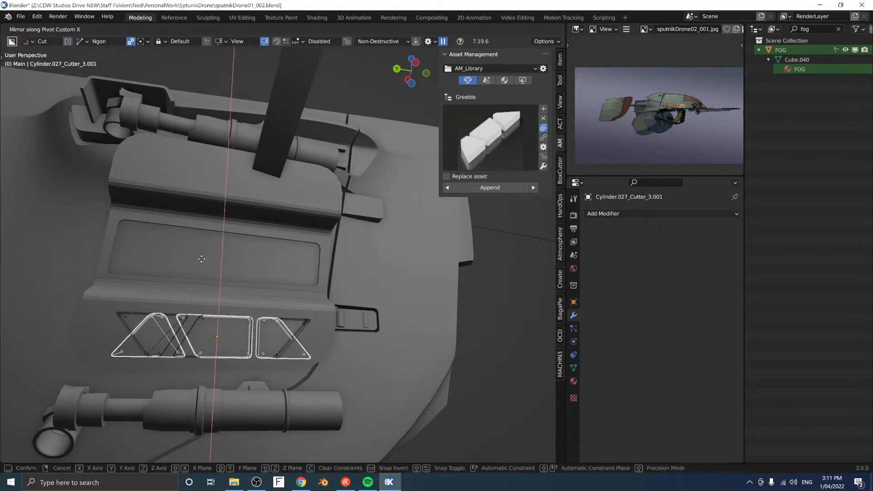
{"action": "left_click", "coordinate": [211, 219]}
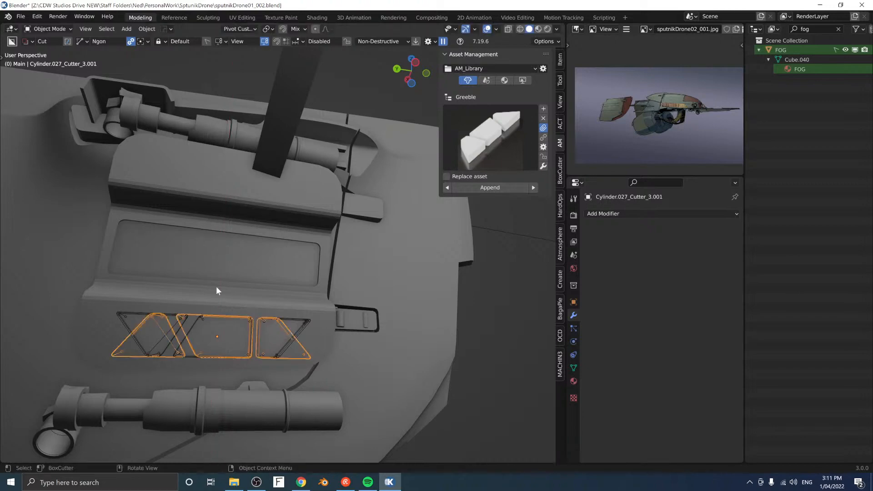
Step: Move the mirrored cutter along custom X onto the panel's opposite flange and rotate it about 2.8° around custom Z
{"action": "key", "text": "g"}
{"action": "key", "text": "x"}
{"action": "left_click", "coordinate": [199, 168]}
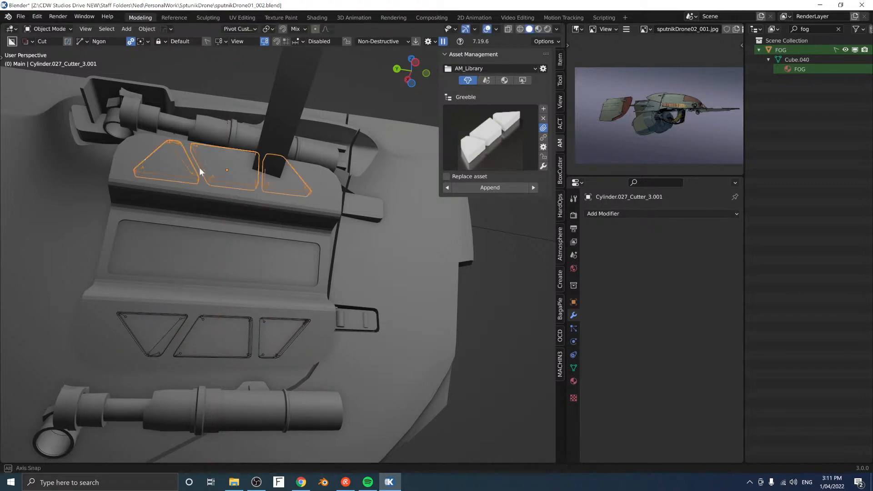
{"action": "middle_click_drag", "start_coordinate": [200, 168], "coordinate": [222, 200]}
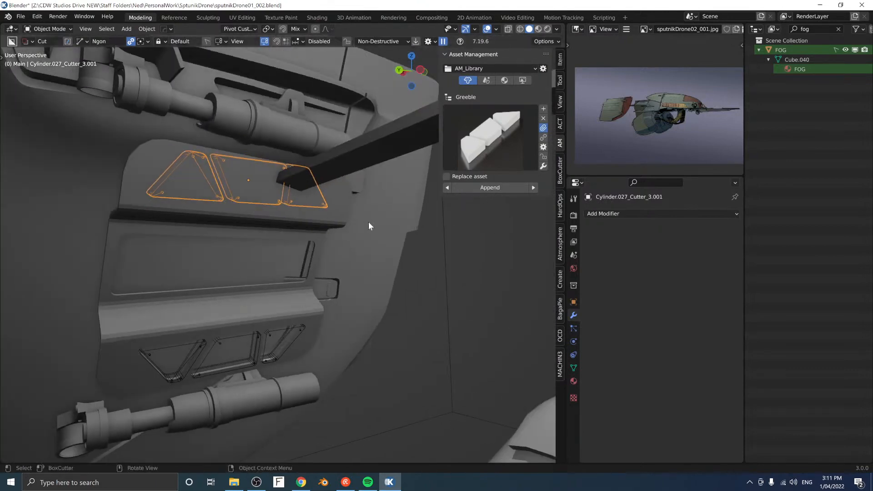
{"action": "key", "text": "r"}
{"action": "key", "text": "z"}
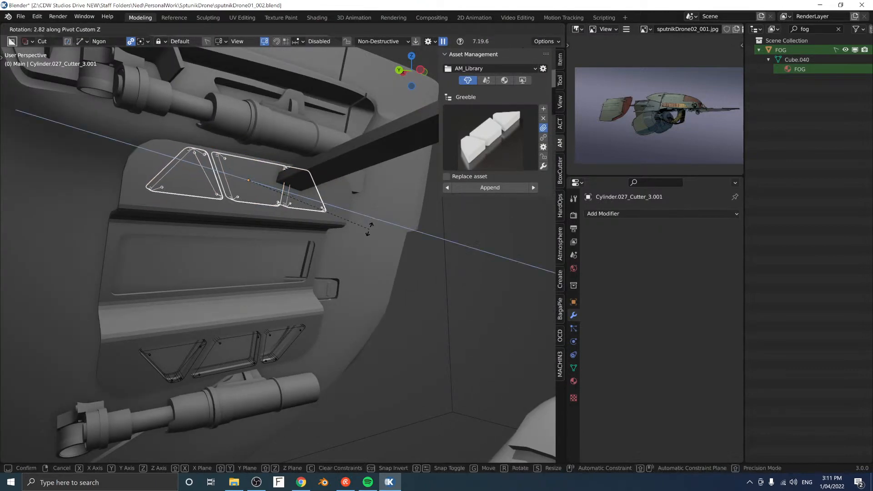
{"action": "left_click", "coordinate": [369, 227]}
Step: Nudge the mirrored cutter slightly along custom X and rotate it about -1.2° around custom Z to line up with the flange
{"action": "middle_click_drag", "start_coordinate": [368, 228], "coordinate": [342, 219]}
{"action": "key", "text": "g"}
{"action": "key", "text": "x"}
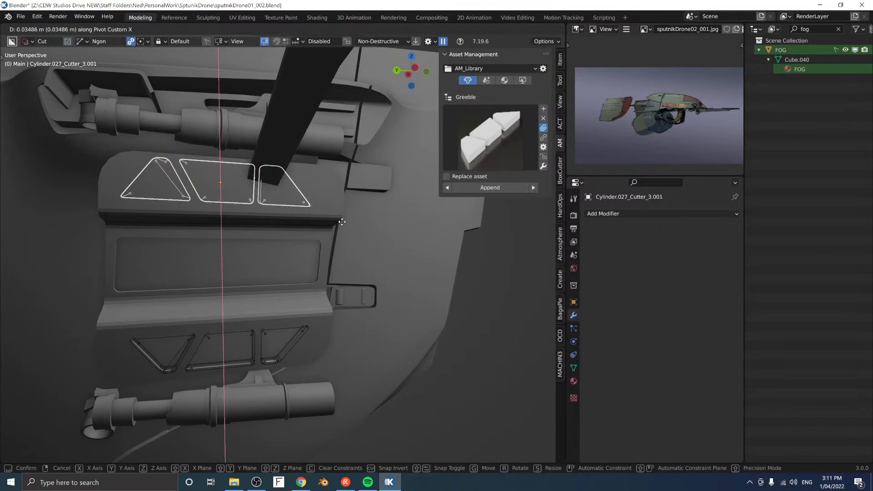
{"action": "left_click", "coordinate": [372, 225]}
{"action": "key", "text": "r"}
{"action": "key", "text": "z"}
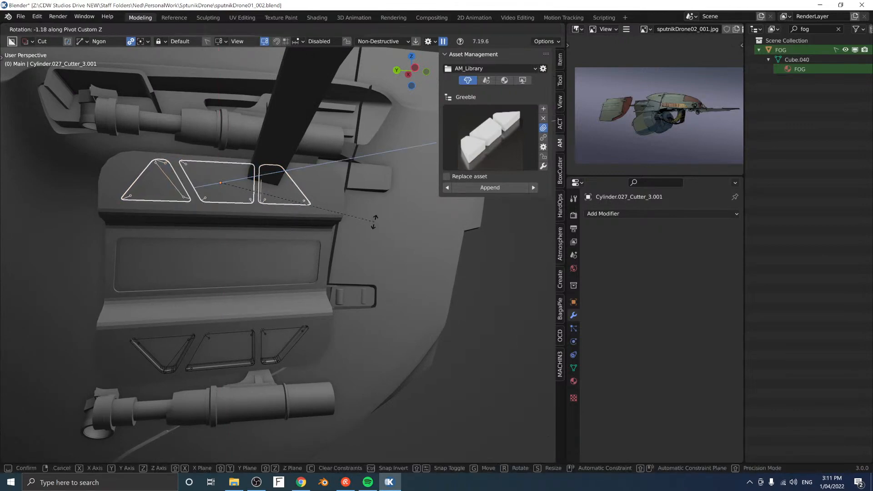
{"action": "left_click", "coordinate": [373, 223]}
Step: Subtract the mirrored three-piece cutter from the stepped cover panel with a Live Subtract boolean
{"action": "middle_click_drag", "start_coordinate": [363, 222], "coordinate": [342, 225]}
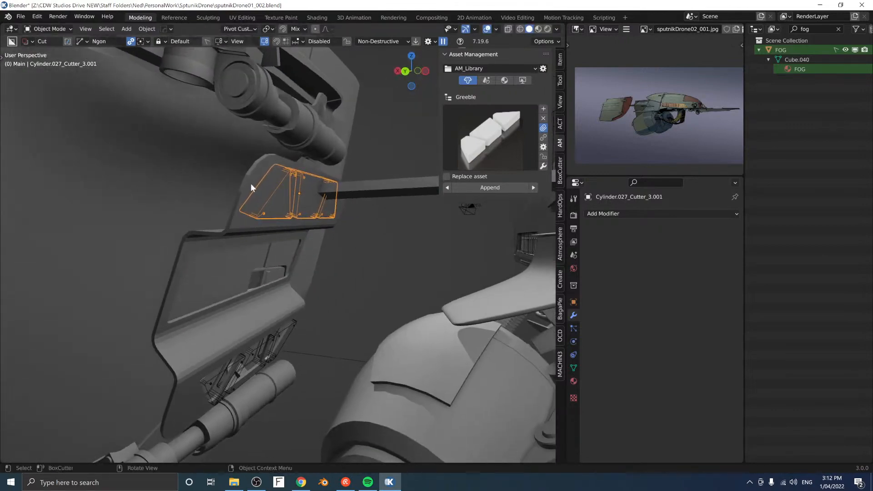
{"action": "left_click", "coordinate": [251, 184], "text": "shift"}
{"action": "key", "text": "ctrl+shift+b"}
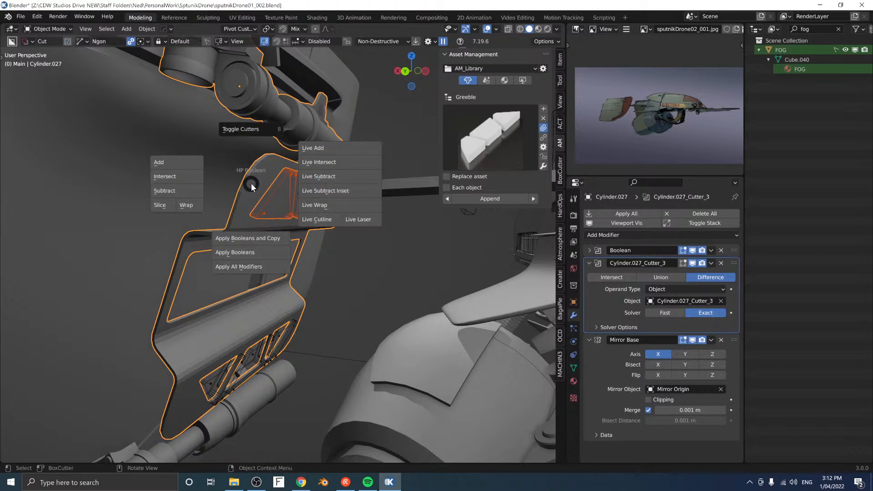
{"action": "left_click", "coordinate": [320, 177]}
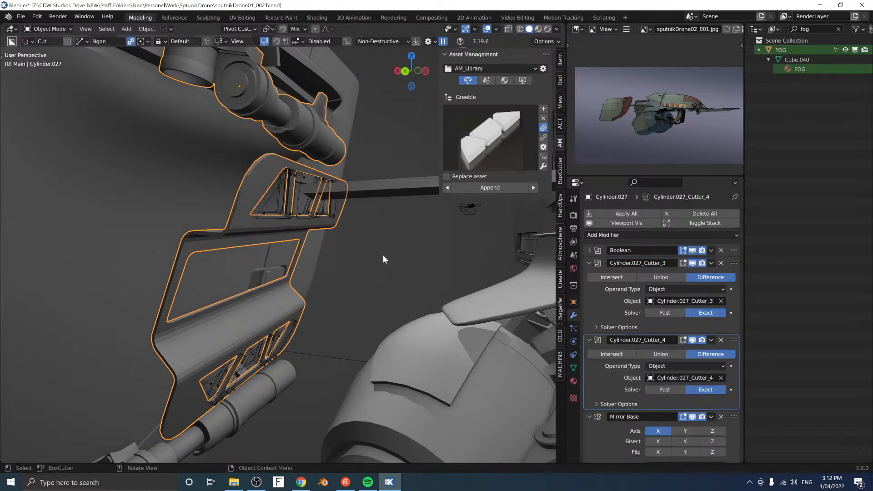
{"action": "left_click", "coordinate": [383, 258]}
Step: Apply the cover panel's boolean cuts, keeping only its Mirror modifier live
{"action": "middle_click_drag", "start_coordinate": [350, 283], "coordinate": [297, 279]}
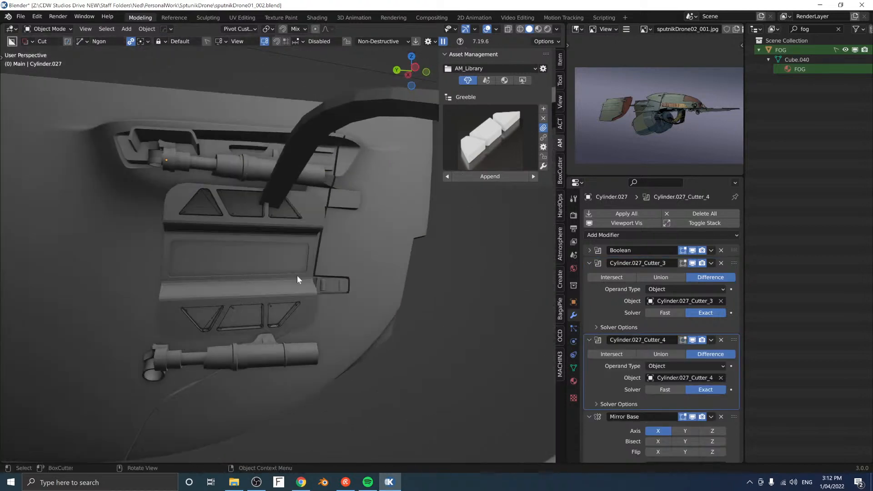
{"action": "left_click", "coordinate": [297, 279]}
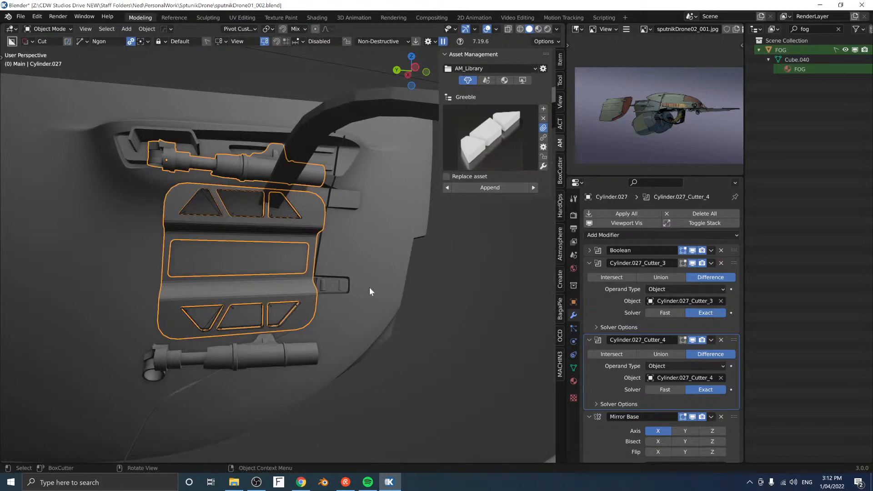
{"action": "left_click", "coordinate": [417, 42]}
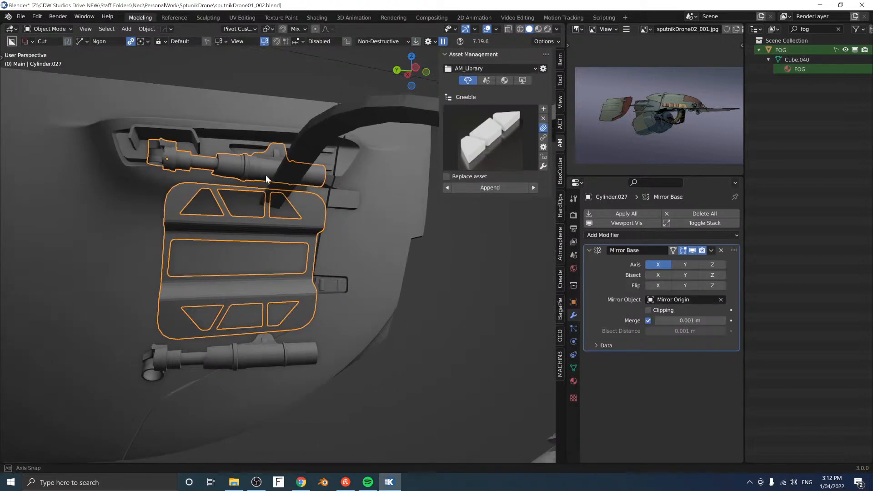
Step: Separate the linked cover panel geometry from the piston mesh into its own object
{"action": "middle_click_drag", "start_coordinate": [266, 176], "coordinate": [295, 197]}
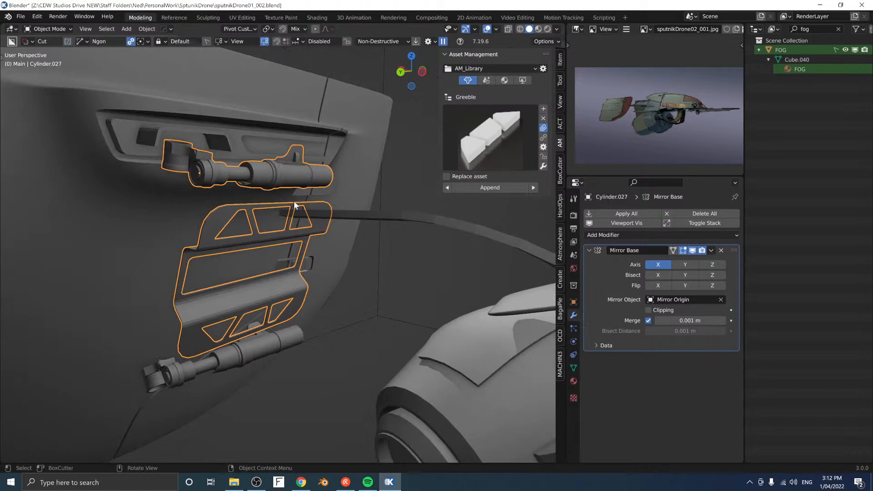
{"action": "key", "text": "Tab"}
{"action": "left_click", "coordinate": [326, 195]}
{"action": "key", "text": "l"}
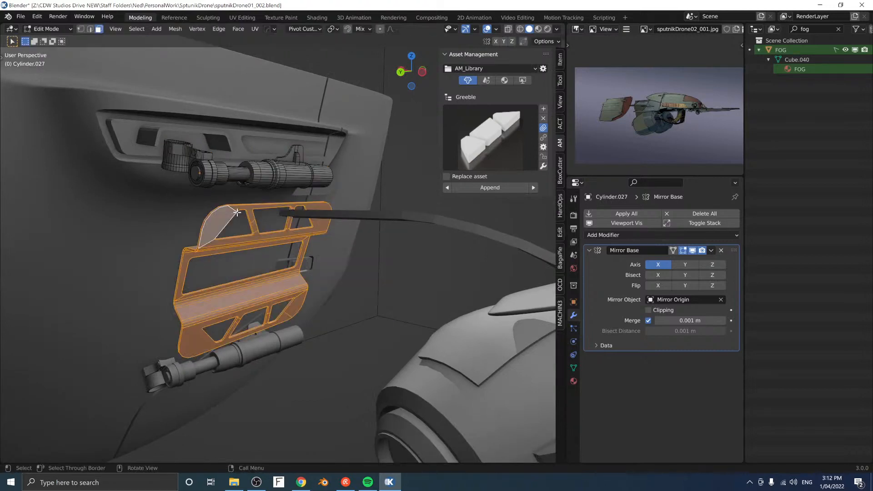
{"action": "key", "text": "p"}
{"action": "scroll", "coordinate": [236, 212], "scroll_direction": "up", "scroll_amount": 2}
{"action": "middle_click_drag", "start_coordinate": [237, 212], "coordinate": [234, 234]}
{"action": "scroll", "coordinate": [314, 293], "scroll_direction": "up", "scroll_amount": 1}
{"action": "middle_click_drag", "start_coordinate": [314, 292], "coordinate": [323, 289]}
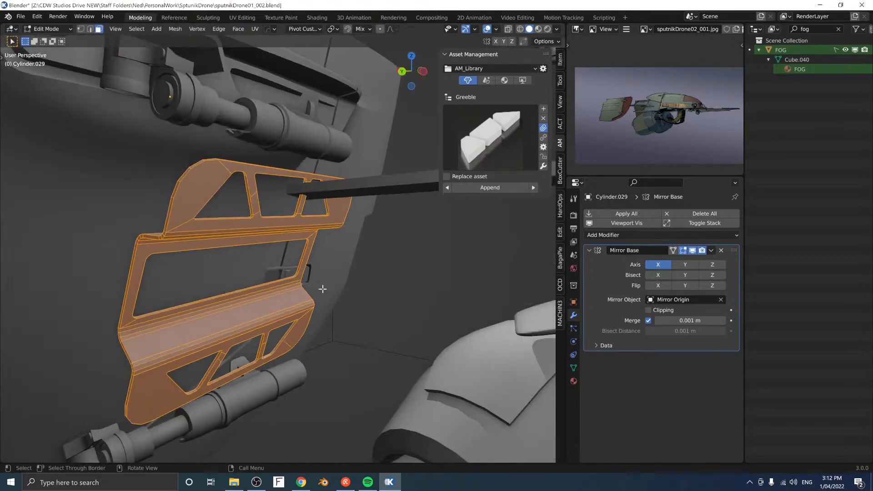
Step: Select the face loop inside the panel's central recess and centre the panel object's origin on its geometry
{"action": "key", "text": "Tab"}
{"action": "left_click", "coordinate": [295, 291]}
{"action": "key", "text": "alt+a"}
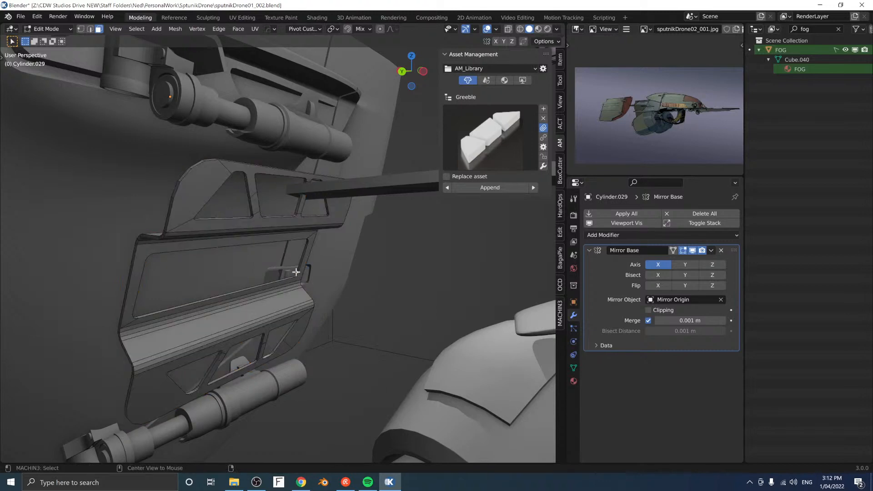
{"action": "scroll", "coordinate": [299, 269], "scroll_direction": "up", "scroll_amount": 4}
{"action": "left_click", "coordinate": [293, 265]}
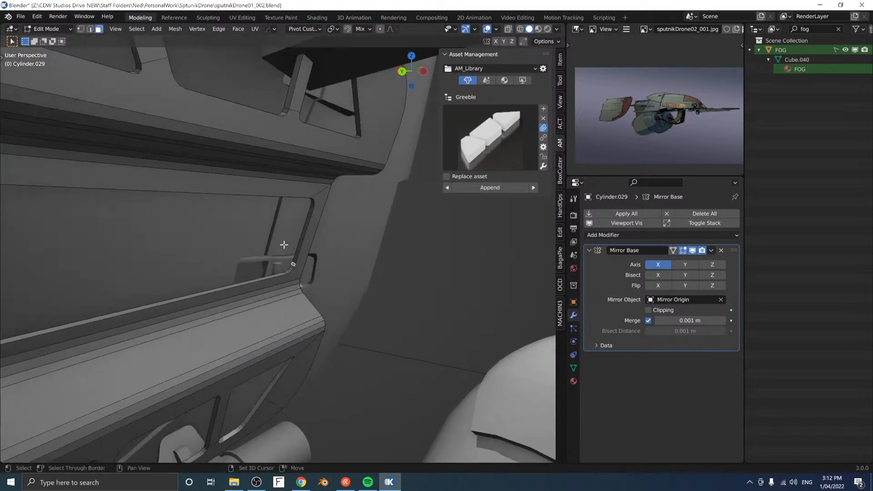
{"action": "left_click", "coordinate": [293, 266], "text": "alt"}
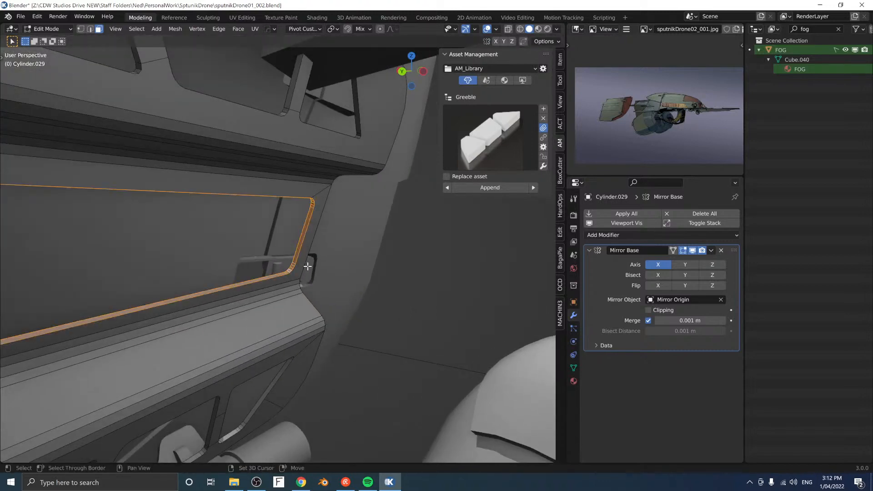
{"action": "key", "text": "Tab"}
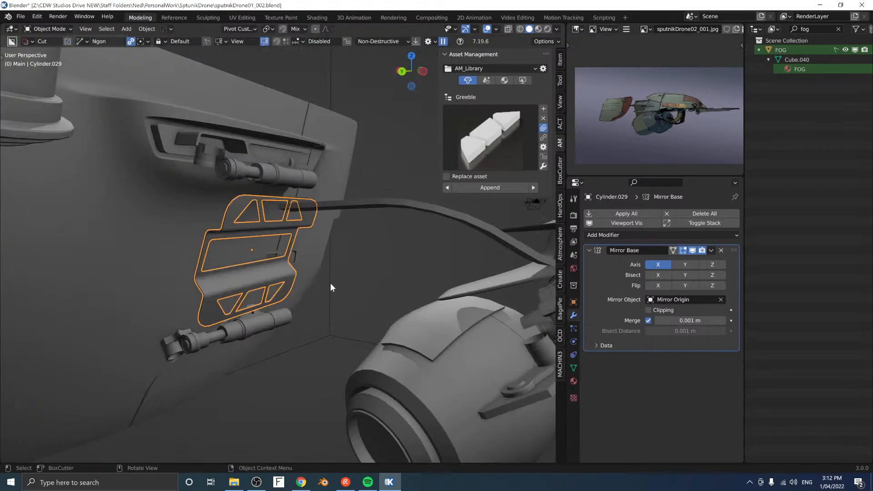
{"action": "key", "text": "alt+a"}
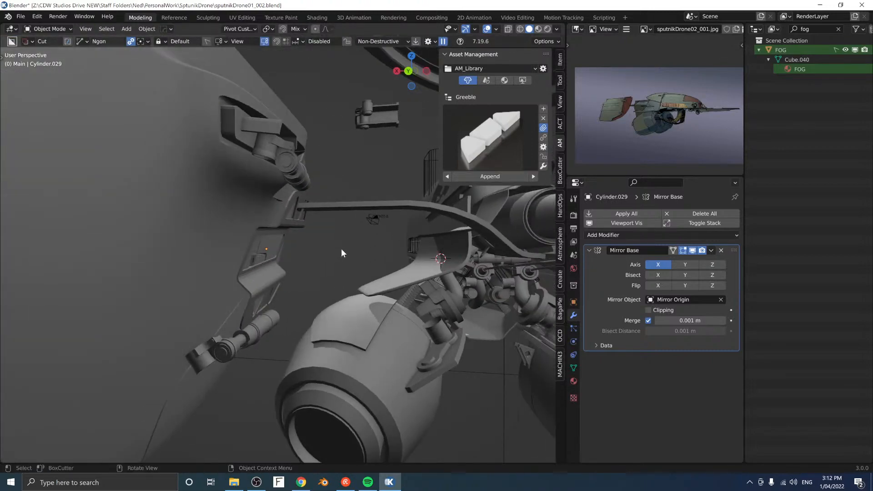
Step: Move the separated cover panel about 0.28 m along the custom pivot's Z axis
{"action": "middle_click_drag", "start_coordinate": [341, 253], "coordinate": [202, 242]}
{"action": "middle_click_drag", "start_coordinate": [203, 241], "coordinate": [310, 235]}
{"action": "left_click", "coordinate": [278, 241]}
{"action": "scroll", "coordinate": [296, 235], "scroll_direction": "down", "scroll_amount": 2}
{"action": "key", "text": "g"}
{"action": "key", "text": "z"}
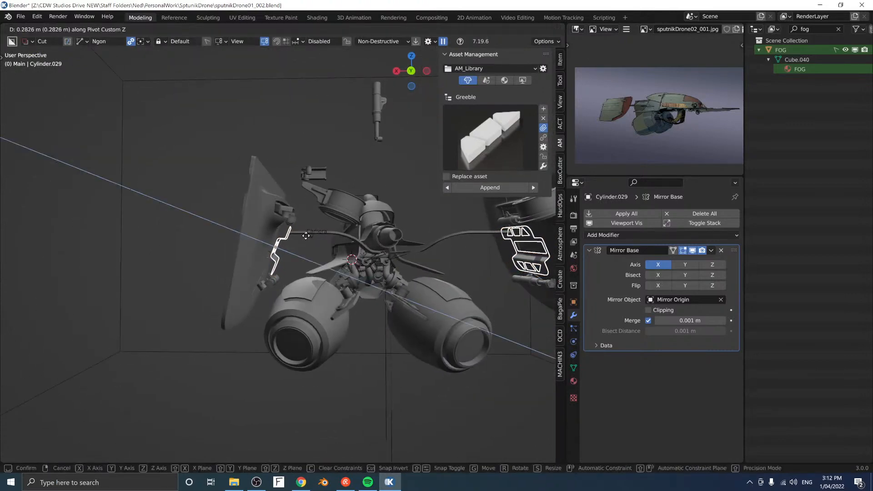
{"action": "left_click", "coordinate": [306, 237]}
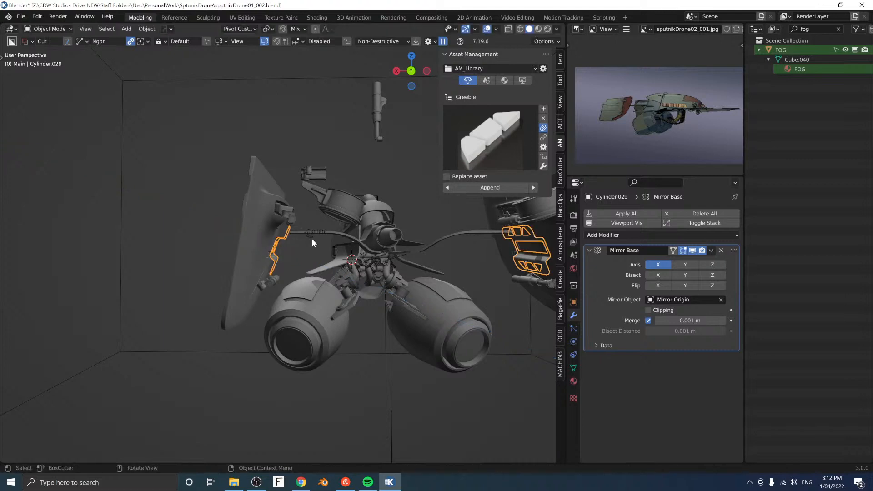
{"action": "mouse_move", "coordinate": [312, 239]}
{"action": "middle_mouse_down"}
{"action": "mouse_move", "coordinate": [326, 239]}
{"action": "mouse_move", "coordinate": [315, 239]}
{"action": "middle_mouse_up"}
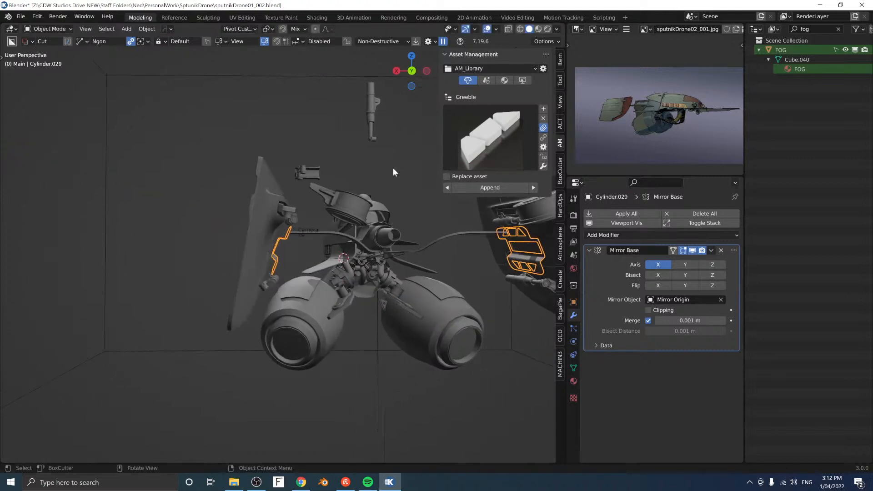
Step: Switch the transform orientation to Global and move the mirrored round parts at the engine ends down along Z, clear of the drone
{"action": "left_click", "coordinate": [392, 168]}
{"action": "scroll", "coordinate": [358, 193], "scroll_direction": "down", "scroll_amount": 4}
{"action": "middle_click_drag", "start_coordinate": [355, 197], "coordinate": [311, 320]}
{"action": "left_click", "coordinate": [300, 256]}
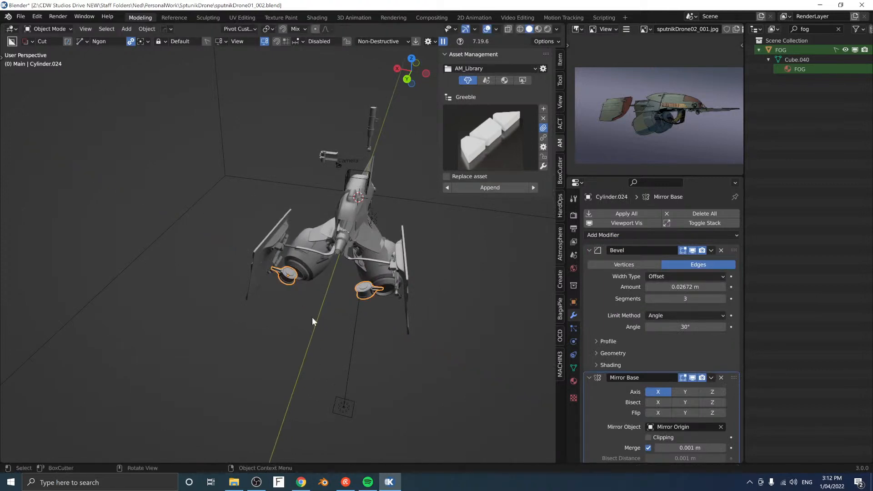
{"action": "key", "text": "comma"}
{"action": "left_click", "coordinate": [279, 316]}
{"action": "key", "text": "g"}
{"action": "key", "text": "z"}
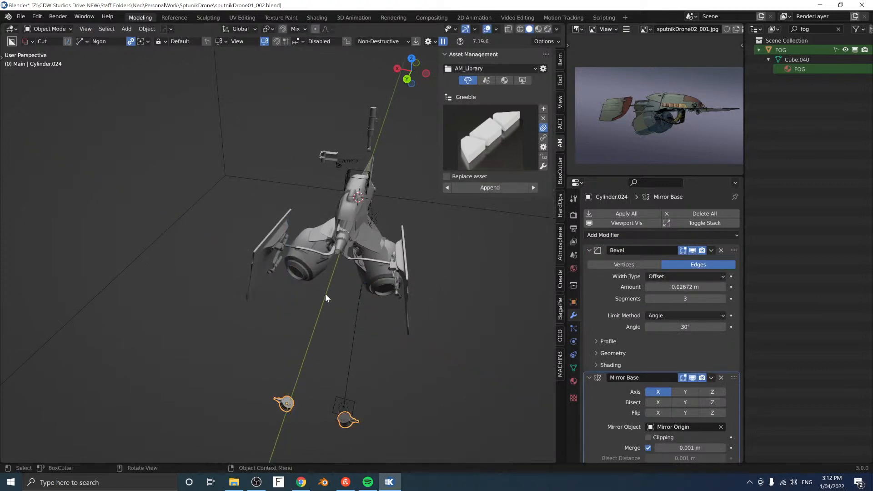
{"action": "left_click", "coordinate": [332, 340]}
Step: Duplicate the upper front corner vertex of the wing mesh and separate the copy into its own object
{"action": "middle_click_drag", "start_coordinate": [331, 340], "coordinate": [314, 330]}
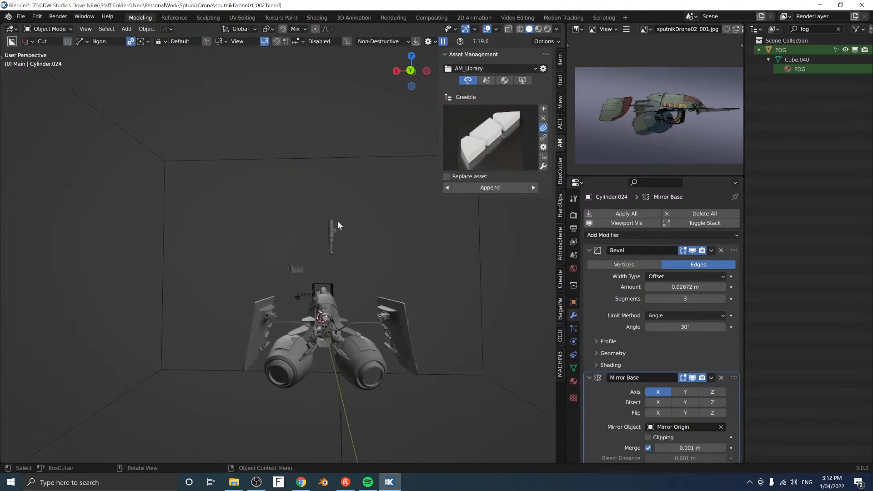
{"action": "middle_click_drag", "start_coordinate": [337, 220], "coordinate": [277, 292]}
{"action": "scroll", "coordinate": [276, 290], "scroll_direction": "up", "scroll_amount": 4}
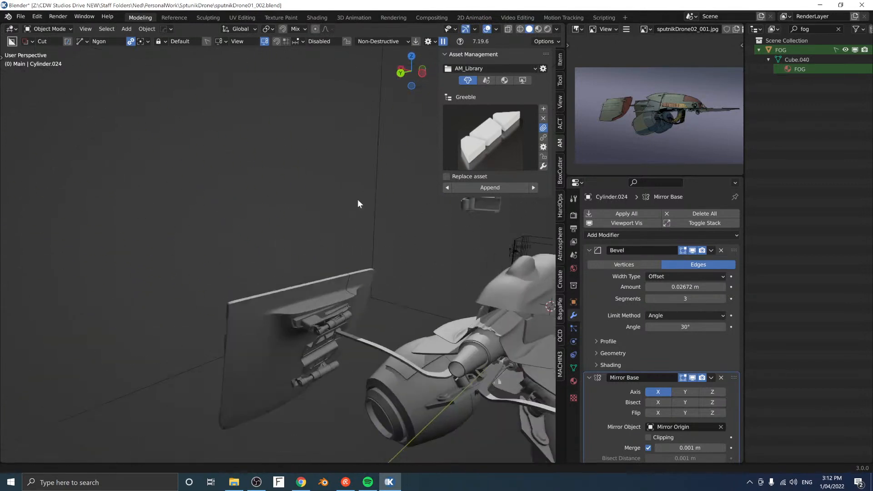
{"action": "middle_click_drag", "start_coordinate": [357, 199], "coordinate": [350, 240]}
{"action": "key", "text": "KP_5"}
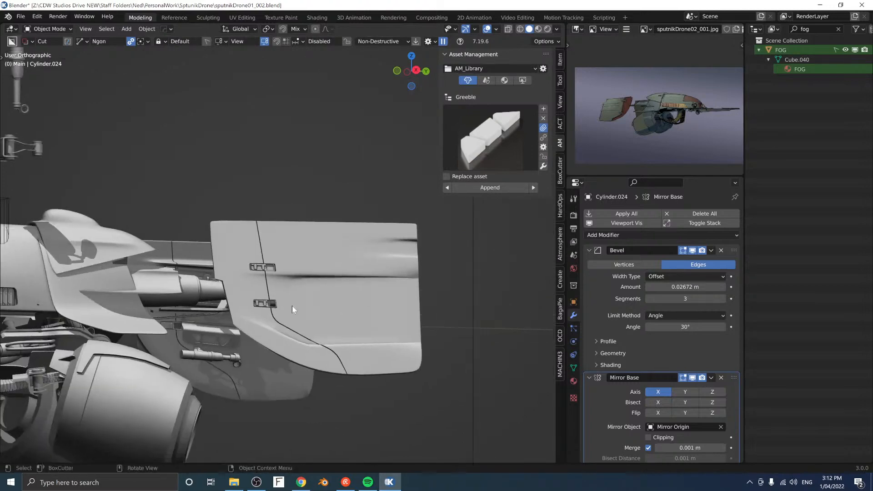
{"action": "key", "text": "Tab"}
{"action": "key", "text": "Tab"}
{"action": "left_click", "coordinate": [234, 308]}
{"action": "left_click", "coordinate": [254, 282]}
{"action": "key", "text": "Tab"}
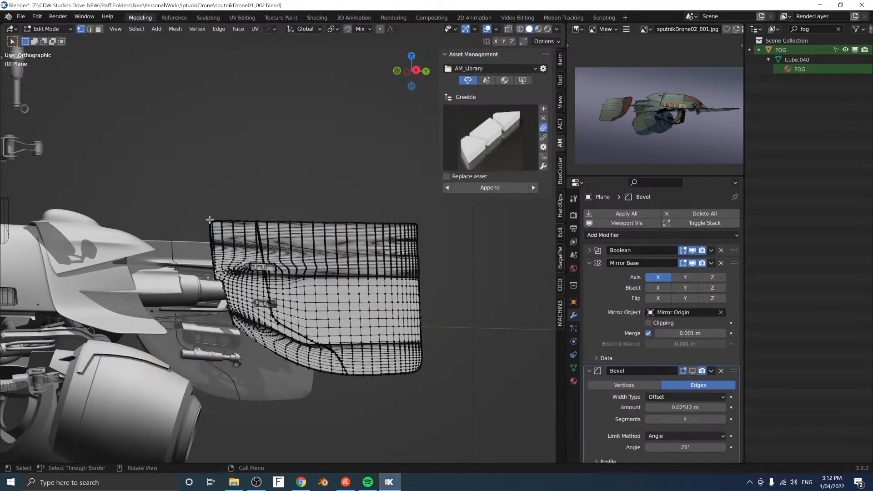
{"action": "key", "text": "shift+d"}
{"action": "left_click", "coordinate": [226, 177]}
{"action": "key", "text": "p"}
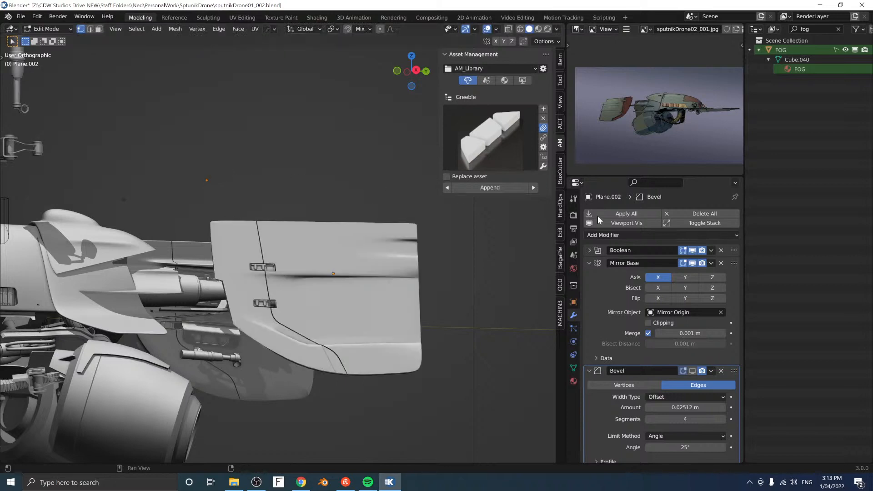
Step: Delete all modifiers on the separated vertex object and position the vertex just inside the wing's upper front corner
{"action": "left_click", "coordinate": [691, 214]}
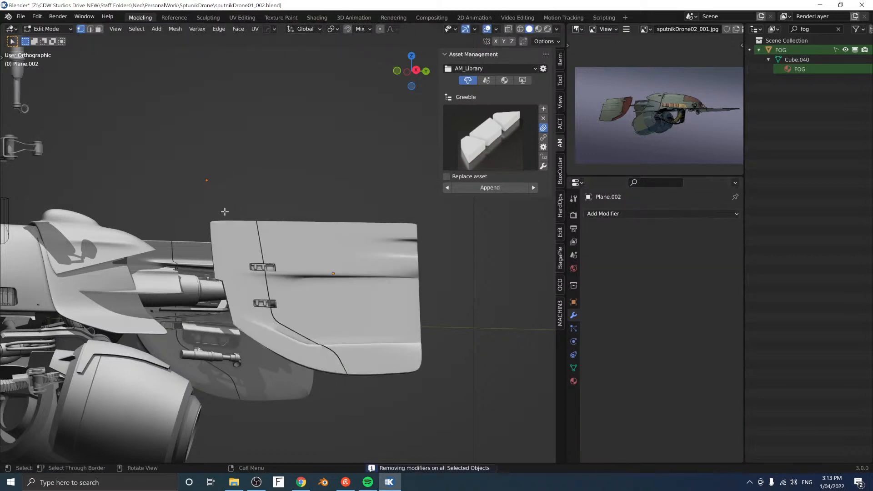
{"action": "key", "text": "g"}
{"action": "left_click", "coordinate": [221, 231]}
{"action": "mouse_move", "coordinate": [289, 209]}
{"action": "middle_mouse_down"}
{"action": "mouse_move", "coordinate": [224, 250]}
{"action": "mouse_move", "coordinate": [320, 204]}
{"action": "mouse_move", "coordinate": [289, 210]}
{"action": "middle_mouse_up"}
{"action": "key", "text": "g"}
{"action": "key", "text": "x"}
{"action": "left_click", "coordinate": [220, 252]}
Step: Extrude the vertex into a closed five-sided outline about 11.5 by 8.5 m, set slightly inside the wing's edges in side view
{"action": "key", "text": "e"}
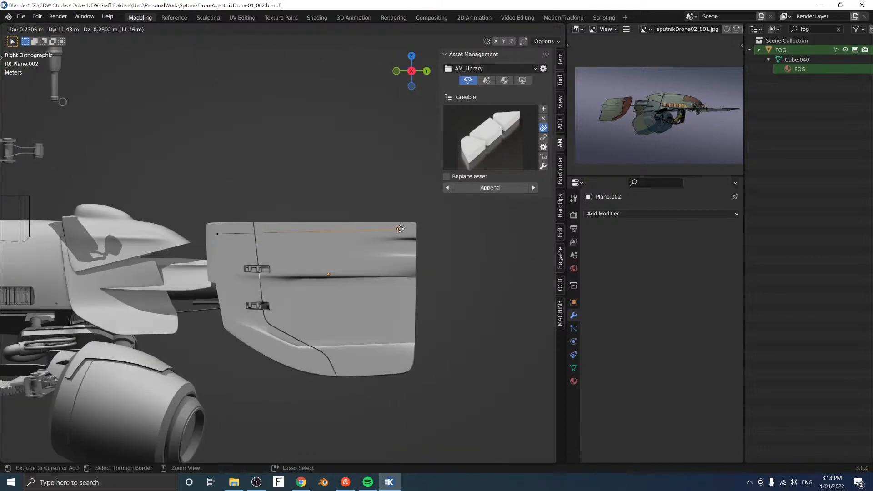
{"action": "left_click", "coordinate": [403, 231], "text": "ctrl"}
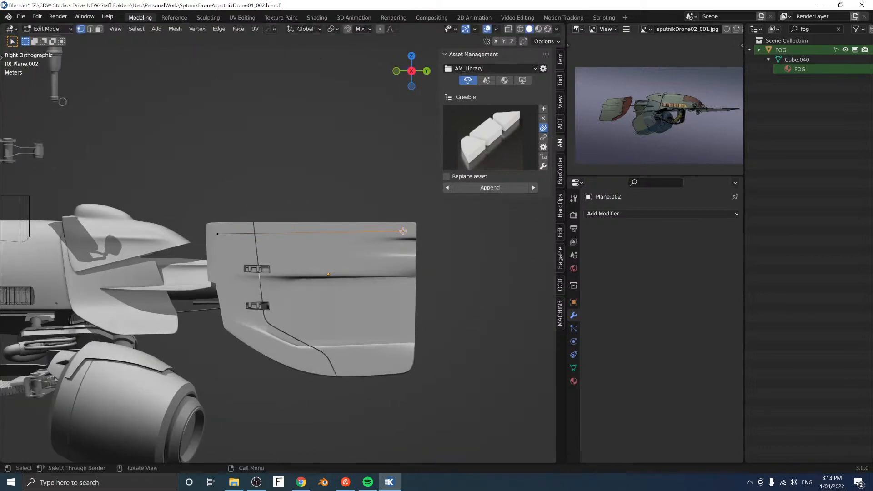
{"action": "key", "text": "e"}
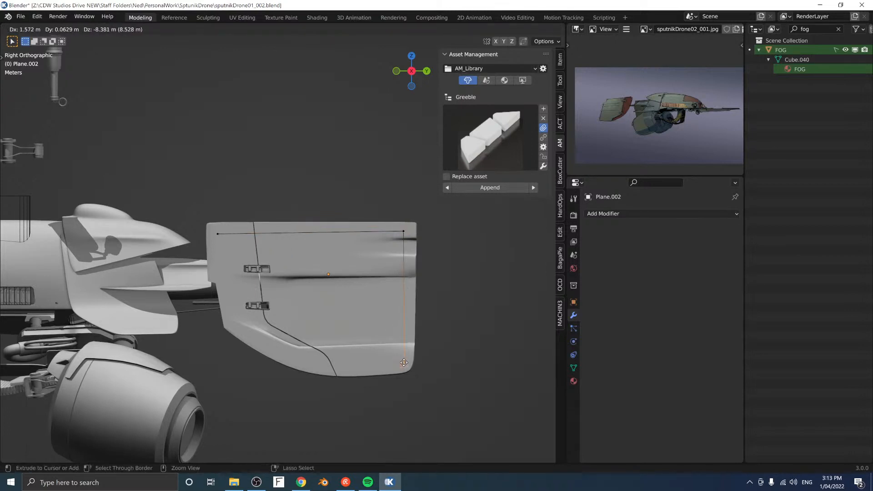
{"action": "left_click", "coordinate": [401, 359]}
{"action": "key", "text": "e"}
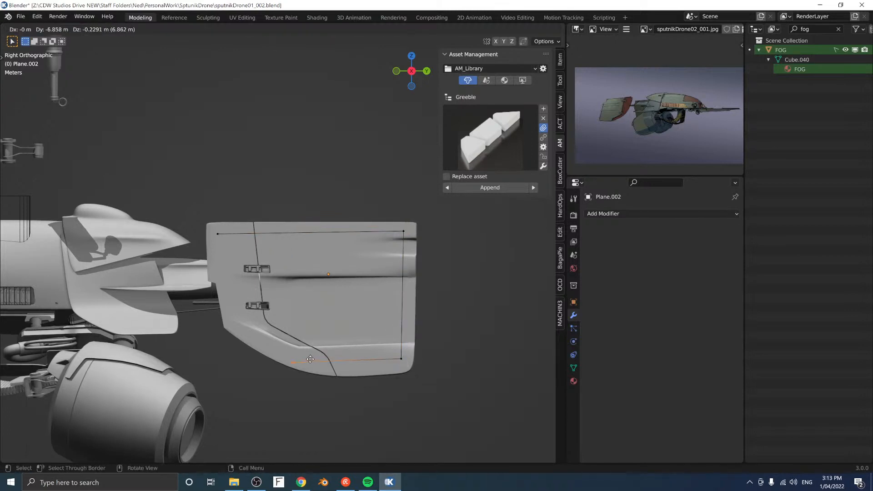
{"action": "left_click", "coordinate": [306, 359]}
{"action": "key", "text": "e"}
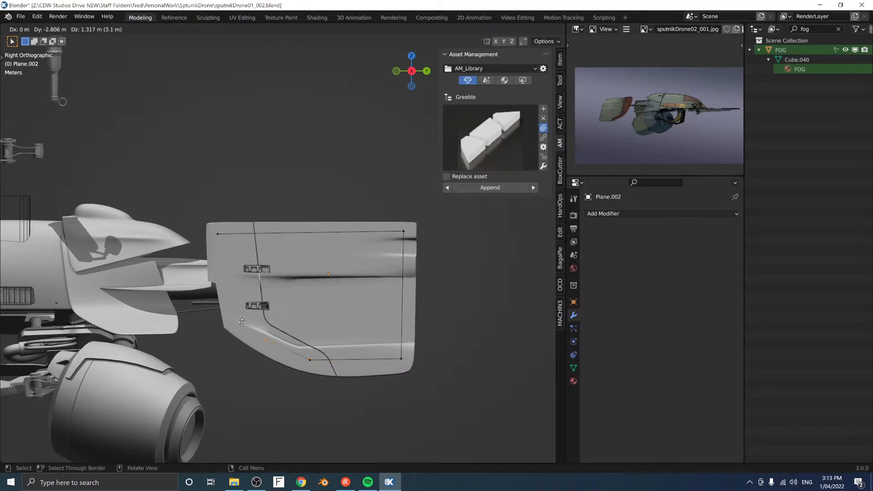
{"action": "left_click", "coordinate": [241, 326]}
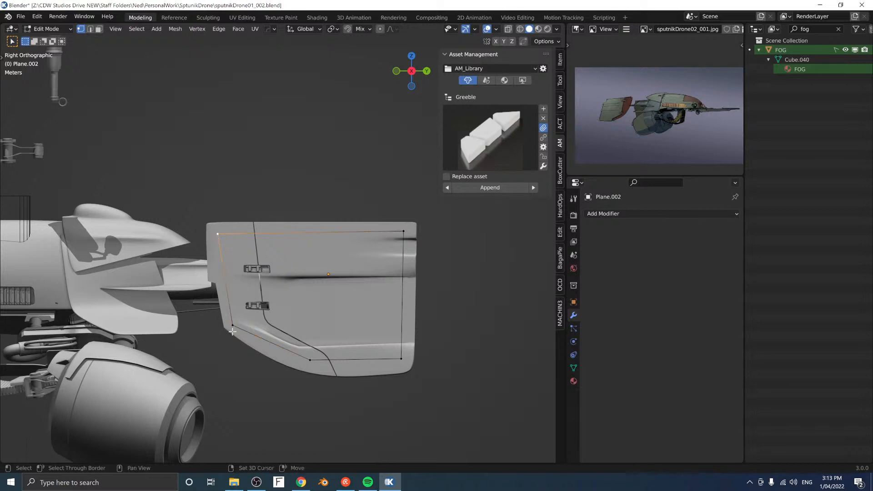
Step: Vertex-bevel the outline's four main corners with 3 segments, and the remaining lower vertex with 3 segments and a width of about 1.05 m
{"action": "key", "text": "ctrl+shift+b"}
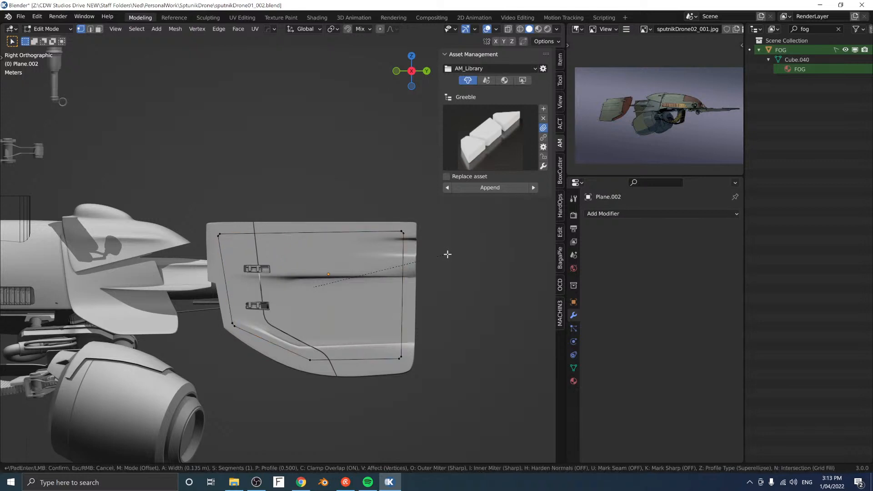
{"action": "left_click", "coordinate": [450, 252]}
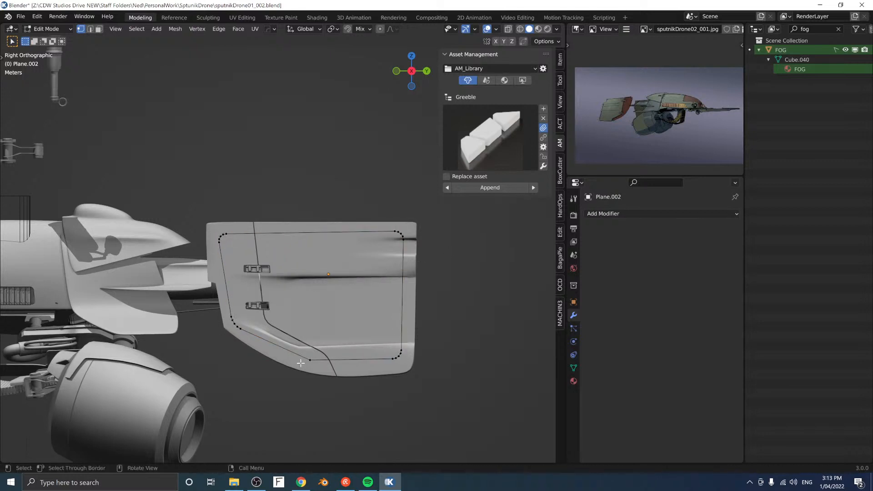
{"action": "key", "text": "ctrl+shift+b"}
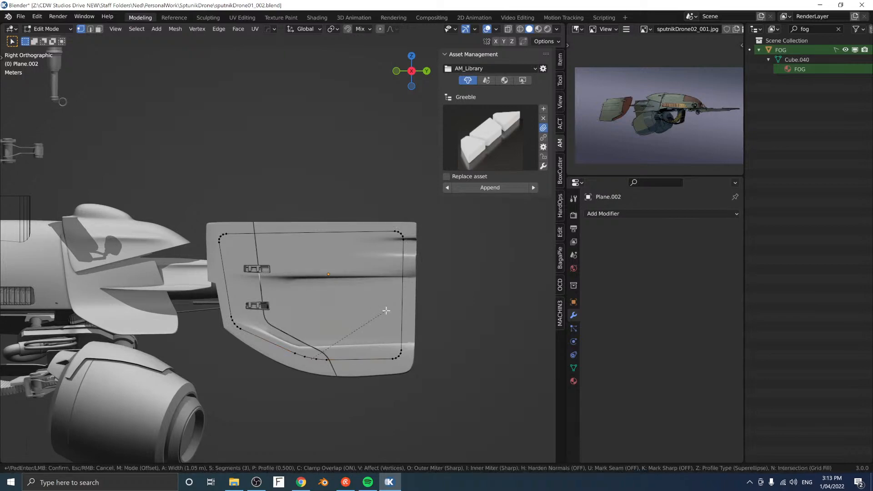
{"action": "left_click", "coordinate": [386, 310]}
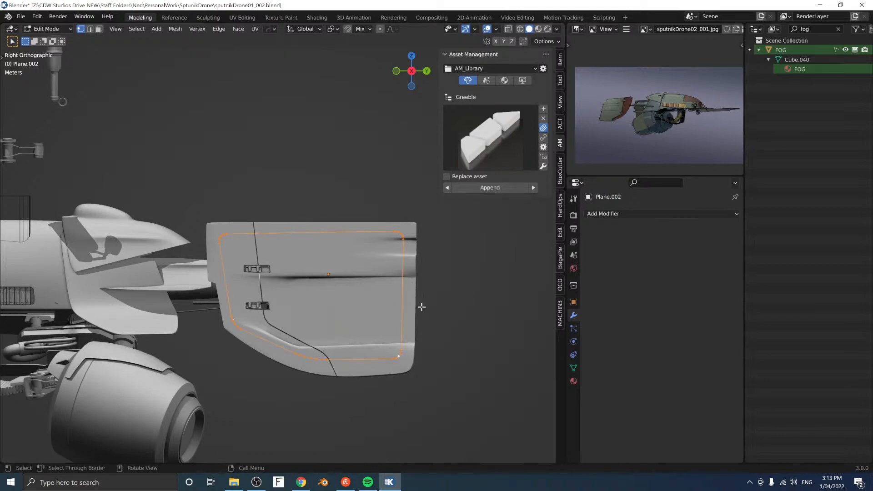
Step: Try to align the outline's vertices to one side in the back view
{"action": "middle_click_drag", "start_coordinate": [421, 304], "coordinate": [319, 308]}
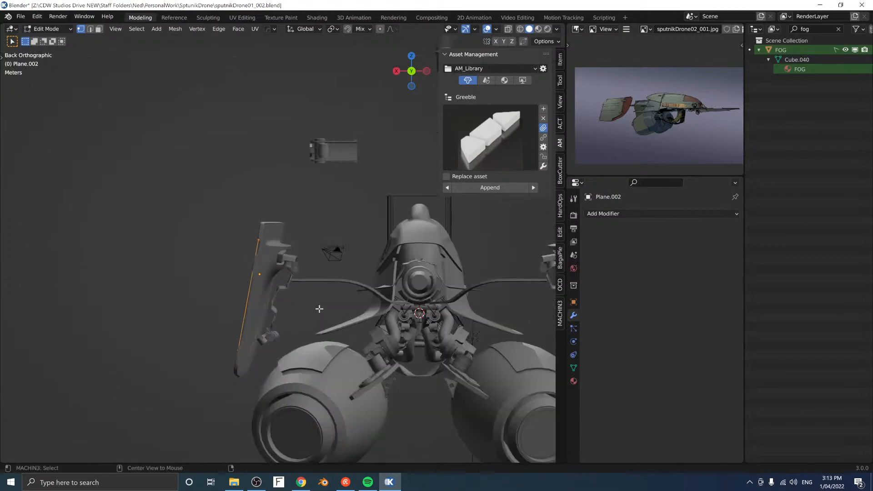
{"action": "middle_click_drag", "start_coordinate": [259, 289], "coordinate": [329, 256]}
{"action": "scroll", "coordinate": [288, 288], "scroll_direction": "down", "scroll_amount": 1}
{"action": "key", "text": "alt+a"}
{"action": "left_click", "coordinate": [191, 281]}
{"action": "key", "text": "ctrl+z"}
{"action": "key", "text": "ctrl+z"}
{"action": "key", "text": "alt+a"}
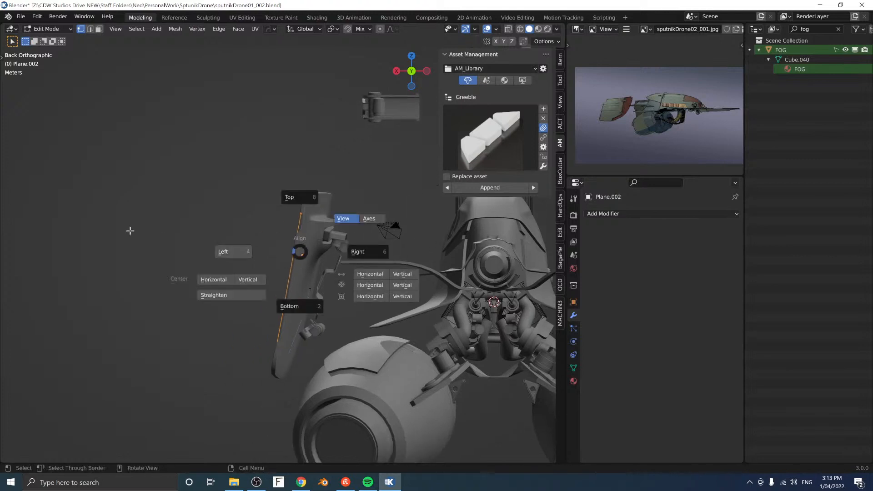
{"action": "left_click", "coordinate": [129, 230]}
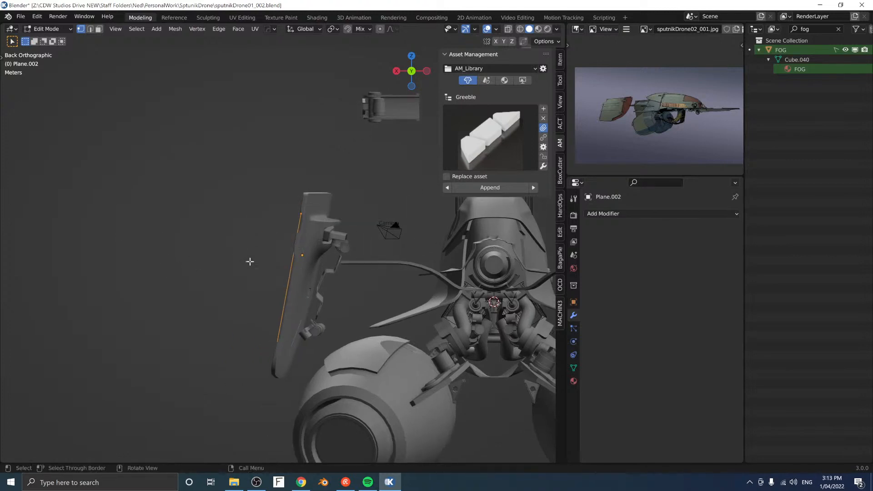
{"action": "key", "text": "alt+a"}
{"action": "left_click", "coordinate": [206, 247]}
{"action": "key", "text": "ctrl+z"}
{"action": "key", "text": "alt+a"}
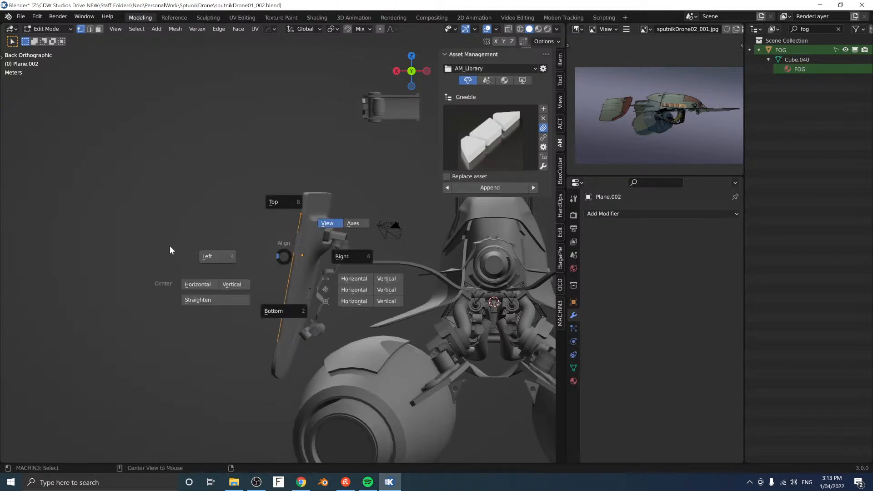
{"action": "left_click", "coordinate": [170, 245]}
Step: Convert the closed outline into a separate round tube curve running along its edges
{"action": "middle_click_drag", "start_coordinate": [266, 248], "coordinate": [304, 274]}
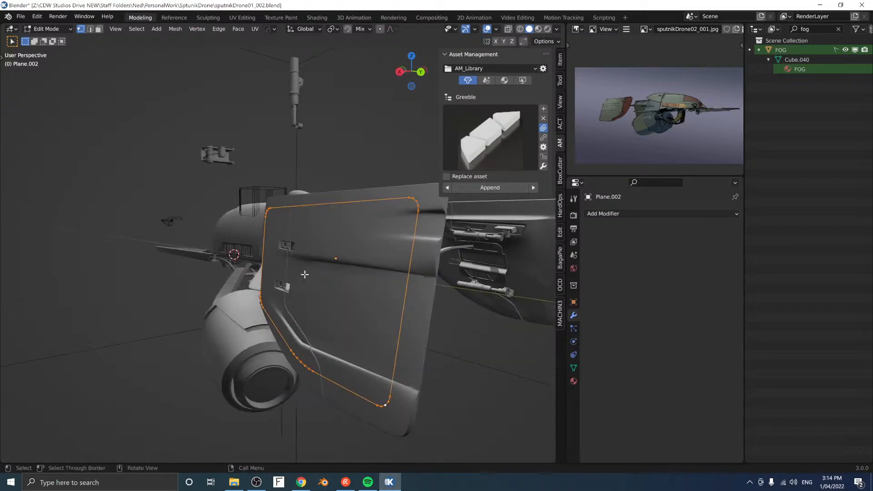
{"action": "key", "text": "shift+q"}
{"action": "left_click", "coordinate": [310, 229]}
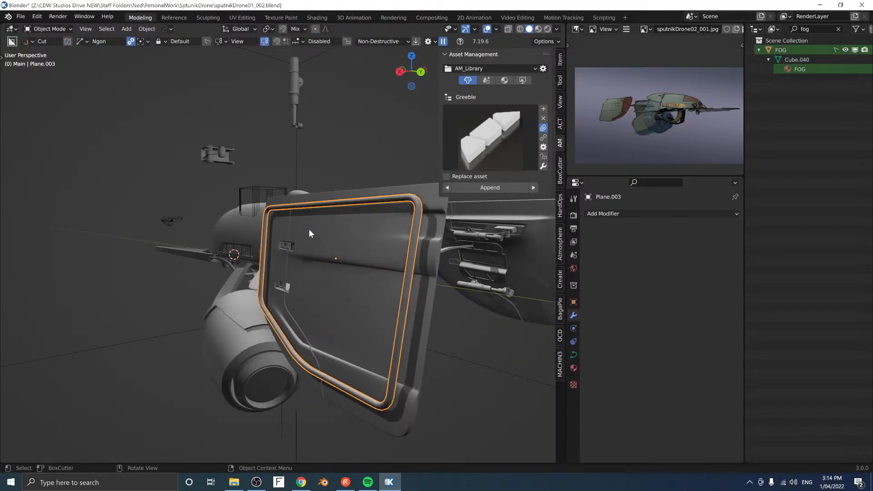
{"action": "left_click", "coordinate": [307, 231]}
Step: Move the tube along the global X axis onto the wing's inner face and select the wing panel
{"action": "middle_click_drag", "start_coordinate": [332, 267], "coordinate": [329, 294]}
{"action": "key", "text": "g"}
{"action": "key", "text": "x"}
{"action": "left_click", "coordinate": [305, 253]}
{"action": "left_click", "coordinate": [329, 294]}
{"action": "left_click", "coordinate": [329, 293]}
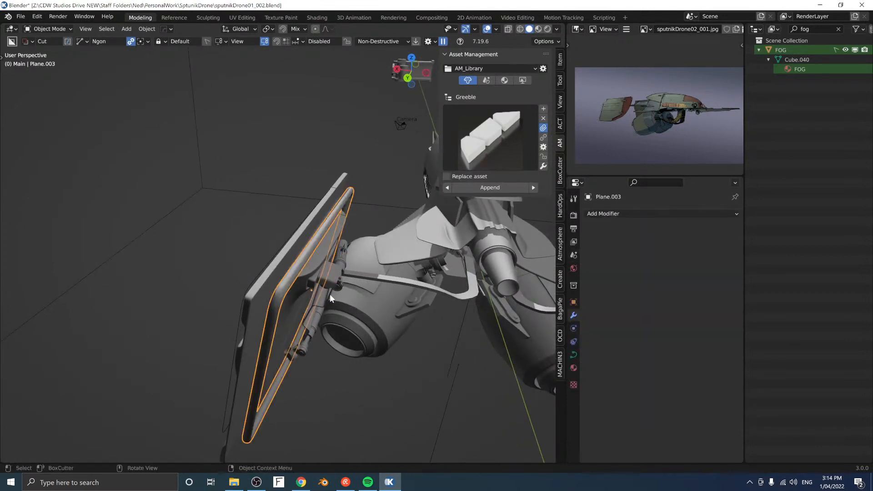
{"action": "key", "text": "g"}
{"action": "key", "text": "x"}
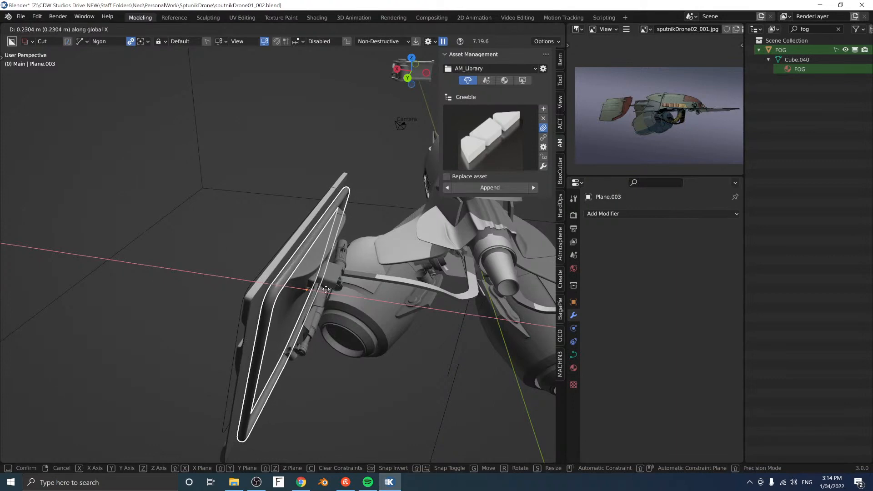
{"action": "left_click", "coordinate": [330, 300]}
{"action": "mouse_move", "coordinate": [330, 299]}
{"action": "middle_mouse_down"}
{"action": "mouse_move", "coordinate": [332, 248]}
{"action": "mouse_move", "coordinate": [249, 246]}
{"action": "mouse_move", "coordinate": [314, 246]}
{"action": "mouse_move", "coordinate": [334, 284]}
{"action": "mouse_move", "coordinate": [270, 305]}
{"action": "mouse_move", "coordinate": [235, 301]}
{"action": "mouse_move", "coordinate": [201, 280]}
{"action": "mouse_move", "coordinate": [297, 255]}
{"action": "mouse_move", "coordinate": [312, 234]}
{"action": "mouse_move", "coordinate": [249, 255]}
{"action": "mouse_move", "coordinate": [336, 275]}
{"action": "mouse_move", "coordinate": [320, 280]}
{"action": "mouse_move", "coordinate": [329, 282]}
{"action": "middle_mouse_up"}
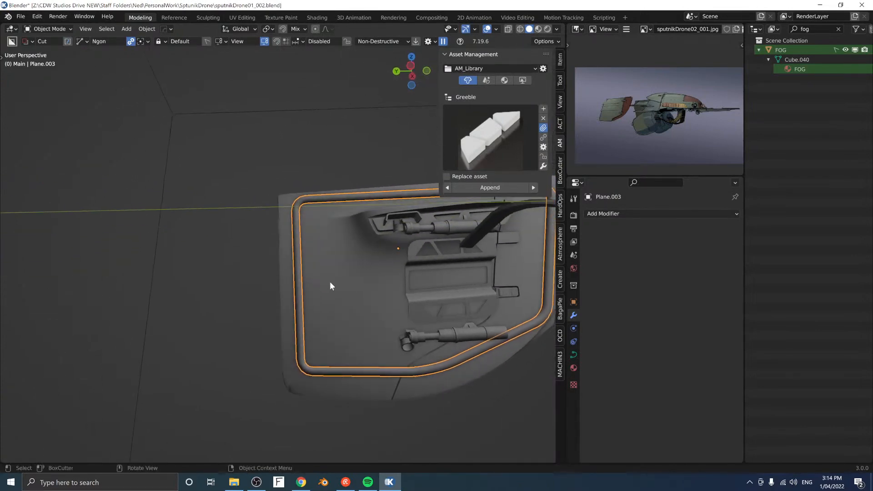
{"action": "left_click", "coordinate": [331, 282]}
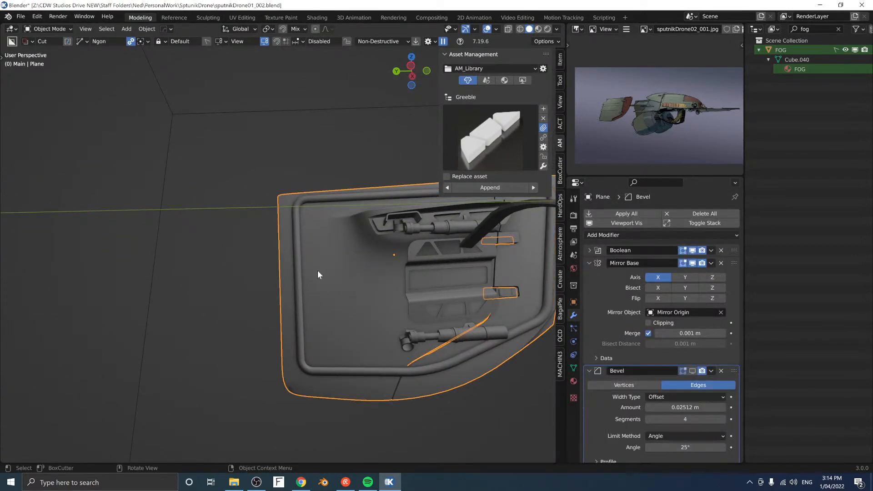
{"action": "mouse_move", "coordinate": [366, 299]}
{"action": "middle_mouse_down"}
{"action": "mouse_move", "coordinate": [347, 282]}
{"action": "mouse_move", "coordinate": [376, 280]}
{"action": "mouse_move", "coordinate": [345, 285]}
{"action": "mouse_move", "coordinate": [375, 288]}
{"action": "middle_mouse_up"}
{"action": "left_click_drag", "start_coordinate": [394, 280], "coordinate": [320, 288]}
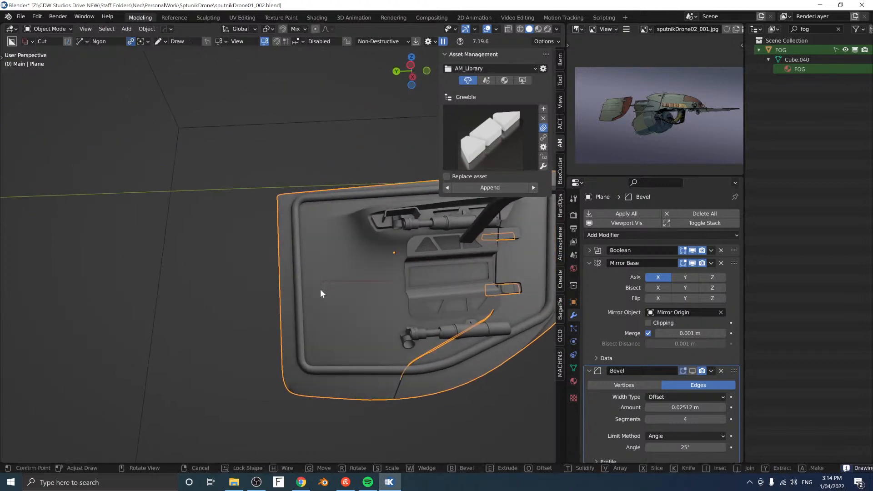
{"action": "left_click", "coordinate": [307, 289]}
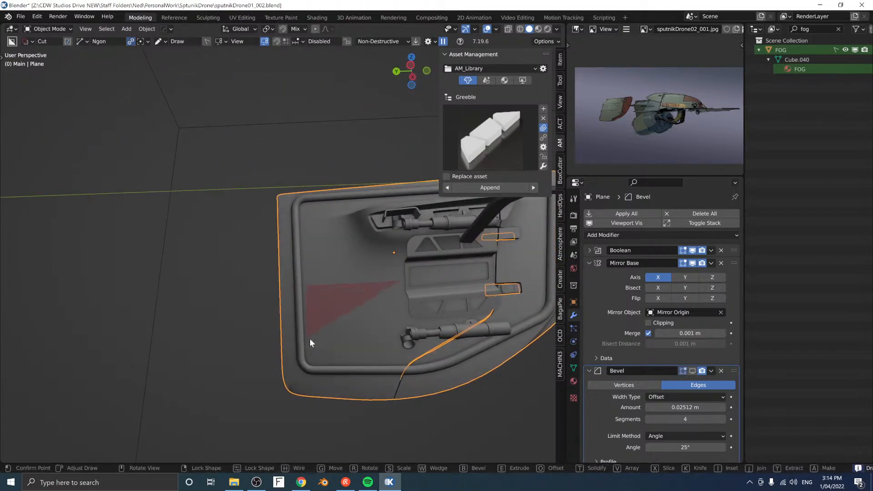
{"action": "left_click", "coordinate": [309, 355]}
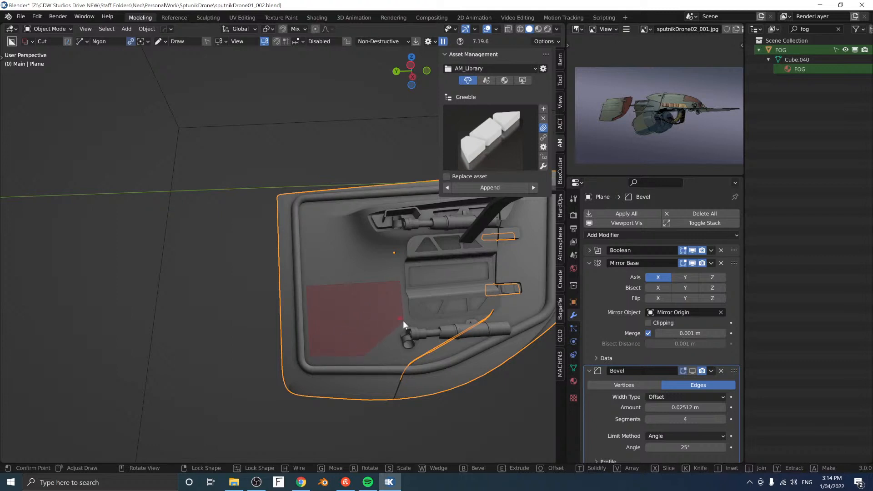
{"action": "key", "text": "b"}
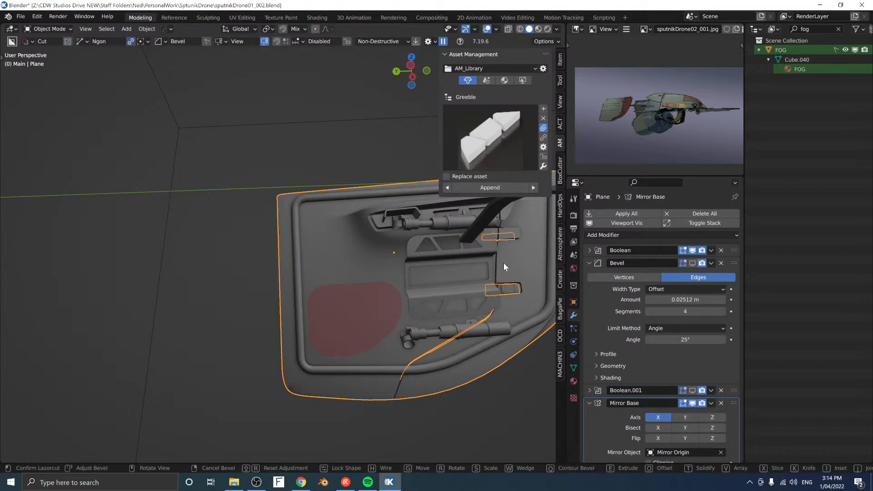
{"action": "key", "text": "Tab"}
{"action": "key", "text": "b"}
{"action": "key", "text": "Tab"}
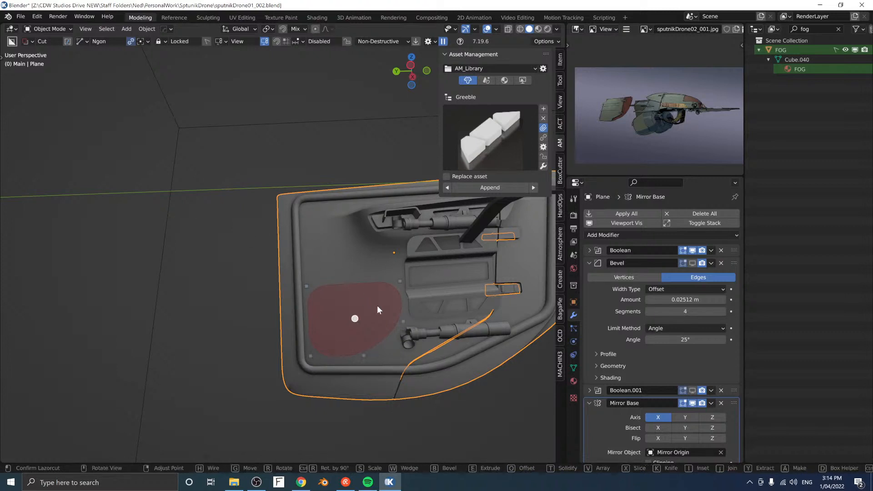
{"action": "key", "text": "b"}
{"action": "key", "text": "Escape"}
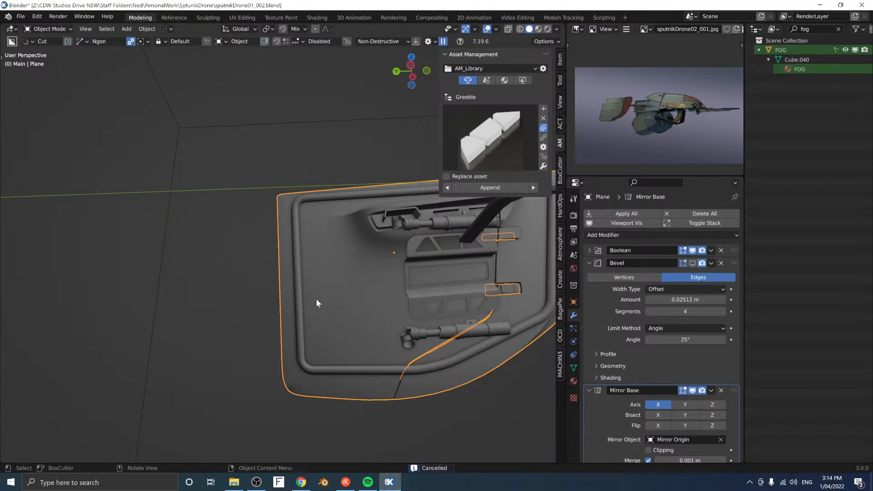
Step: Draw a five-cornered Ngon cutter on the lower rear area of the wing's inner face and slightly bevel its corners
{"action": "left_click", "coordinate": [307, 290]}
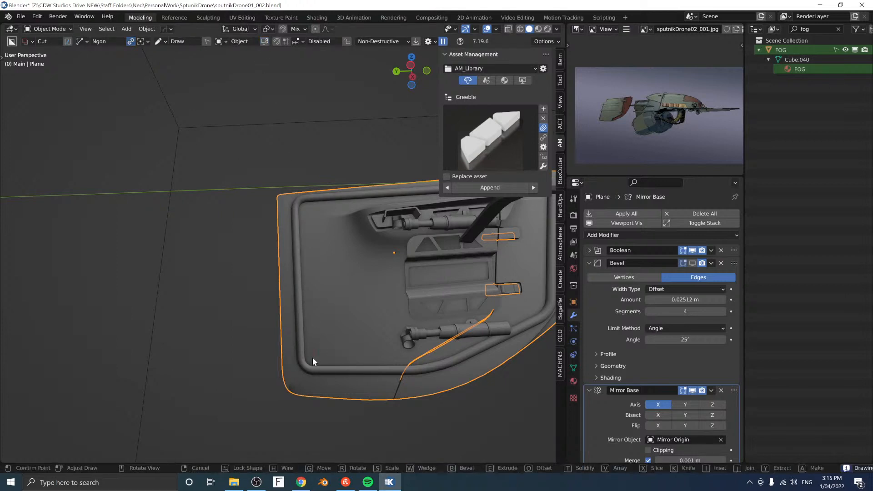
{"action": "left_click", "coordinate": [312, 357]}
{"action": "left_click", "coordinate": [371, 359]}
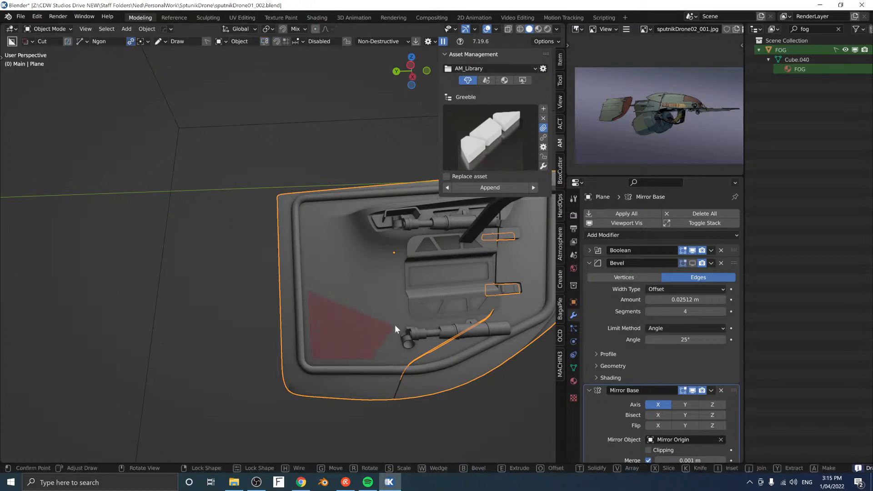
{"action": "left_click", "coordinate": [397, 286]}
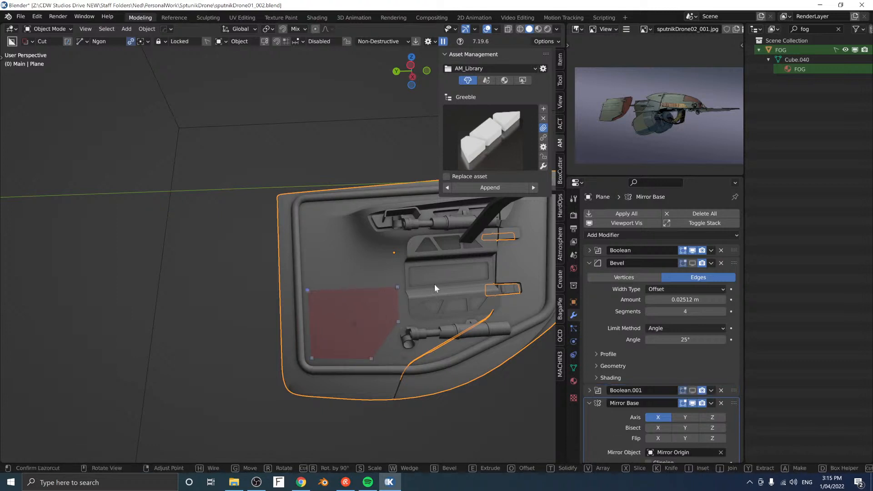
{"action": "key", "text": "b"}
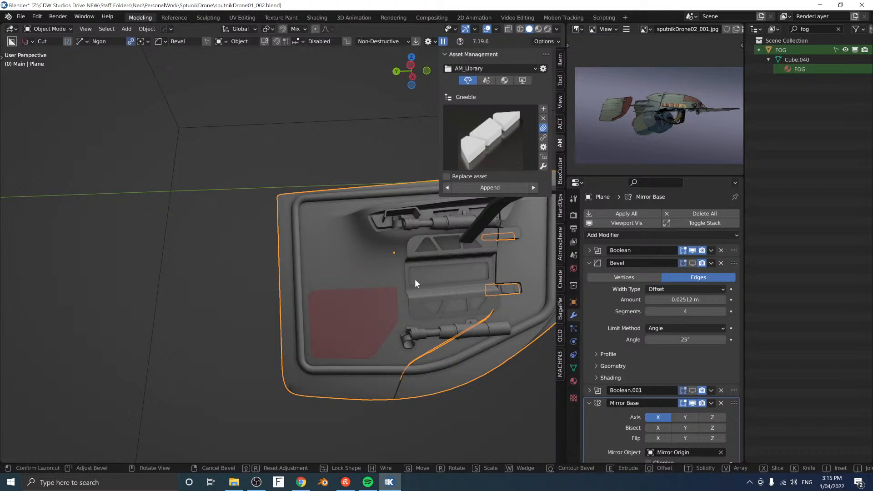
{"action": "key", "text": "b"}
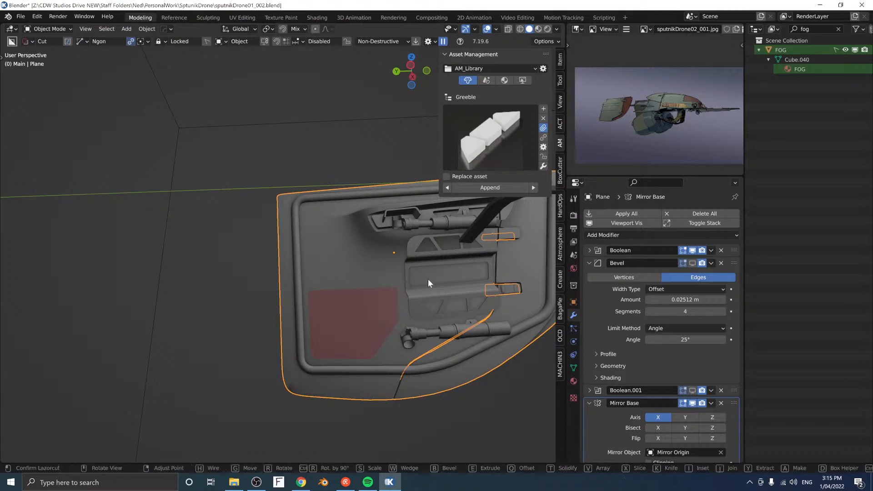
{"action": "right_click", "coordinate": [476, 289]}
Step: Offset the cutter, extrude it to a shallow depth into the wing, and apply the recessed cut
{"action": "middle_click_drag", "start_coordinate": [348, 257], "coordinate": [400, 269]}
{"action": "key", "text": "e"}
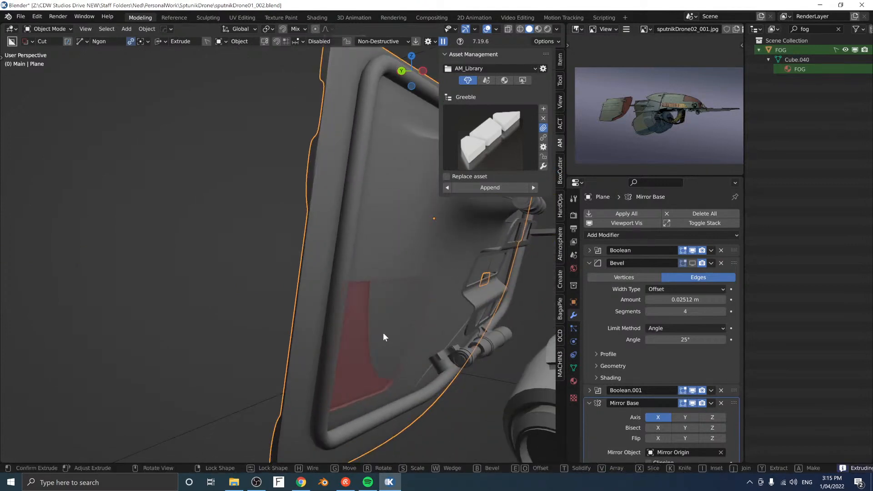
{"action": "left_click", "coordinate": [383, 332]}
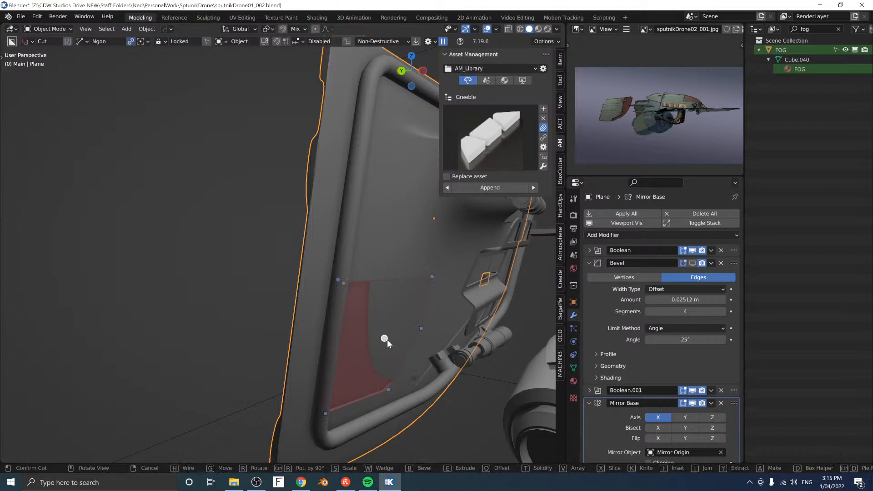
{"action": "key", "text": "o"}
{"action": "left_click", "coordinate": [398, 340]}
{"action": "key", "text": "e"}
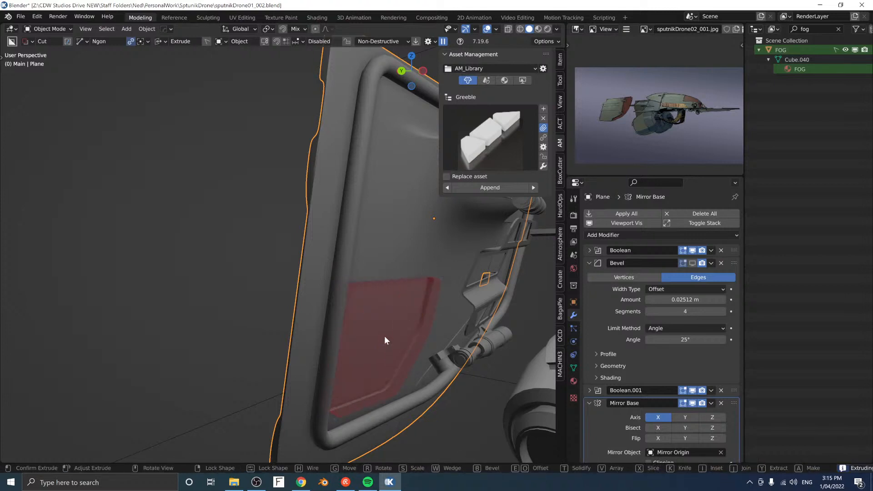
{"action": "left_click", "coordinate": [386, 336]}
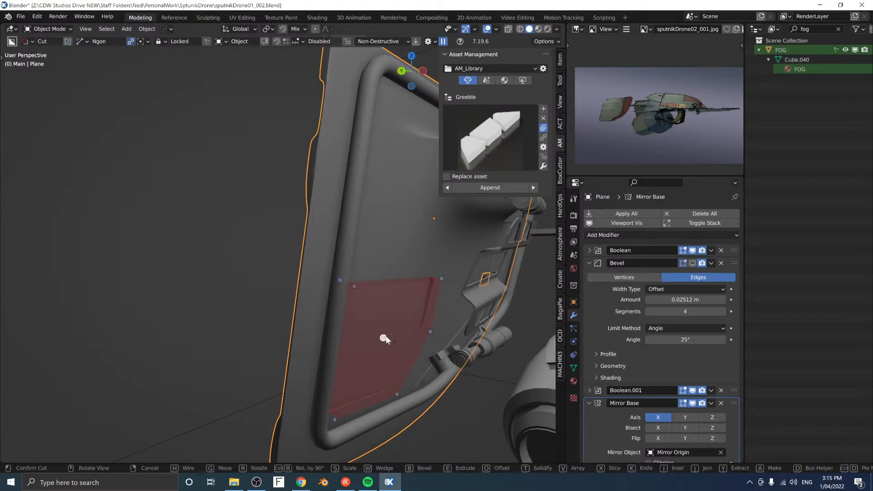
{"action": "left_click", "coordinate": [358, 298]}
{"action": "middle_click_drag", "start_coordinate": [359, 298], "coordinate": [359, 259]}
Step: Append Greeble_04 from the asset library and snap it onto the recessed area of the wing's inner face
{"action": "left_click", "coordinate": [511, 167]}
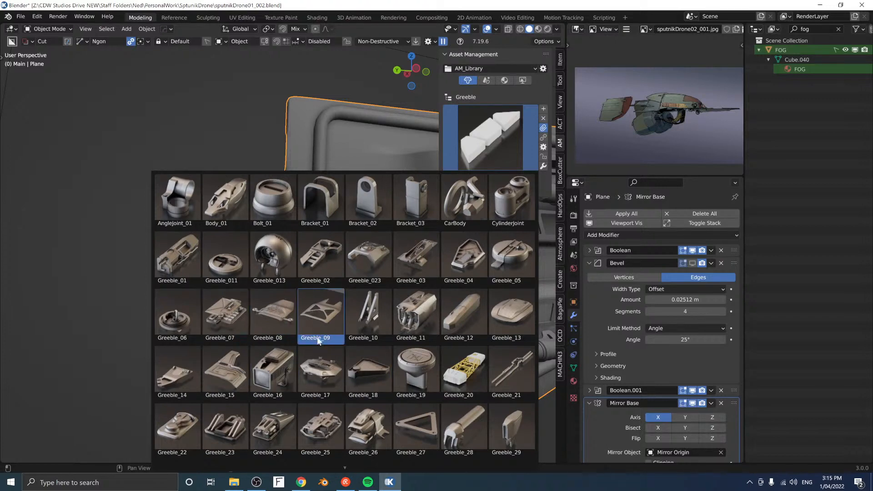
{"action": "mouse_move", "coordinate": [344, 466]}
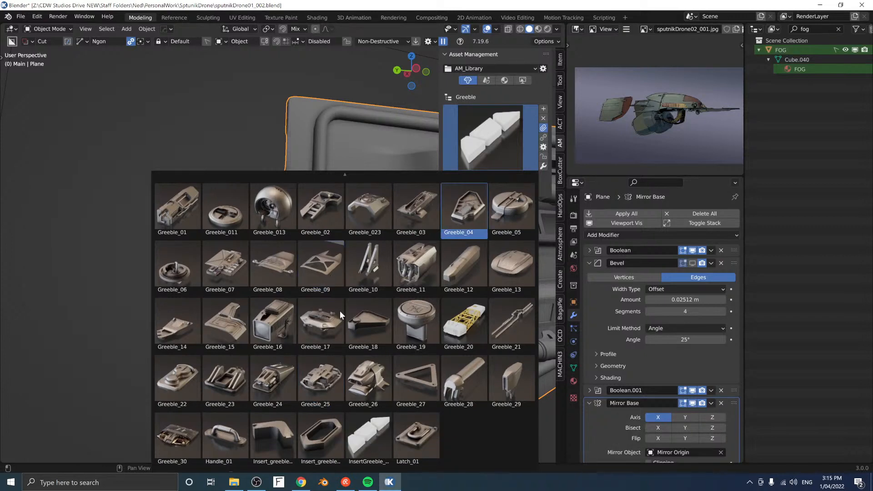
{"action": "middle_click_drag", "start_coordinate": [383, 246], "coordinate": [410, 265]}
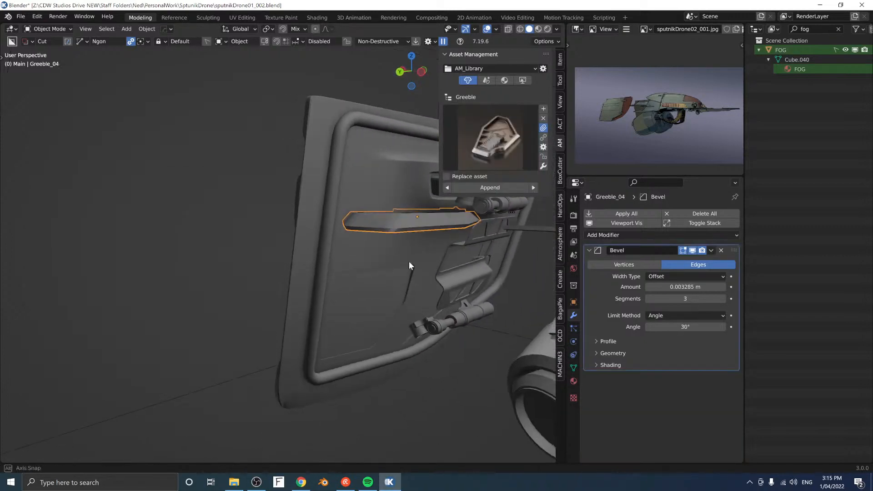
{"action": "key", "text": "g"}
{"action": "left_click", "coordinate": [369, 311], "text": "ctrl"}
Step: Scale the greeble down and reposition it inside the recess outline
{"action": "key", "text": "s"}
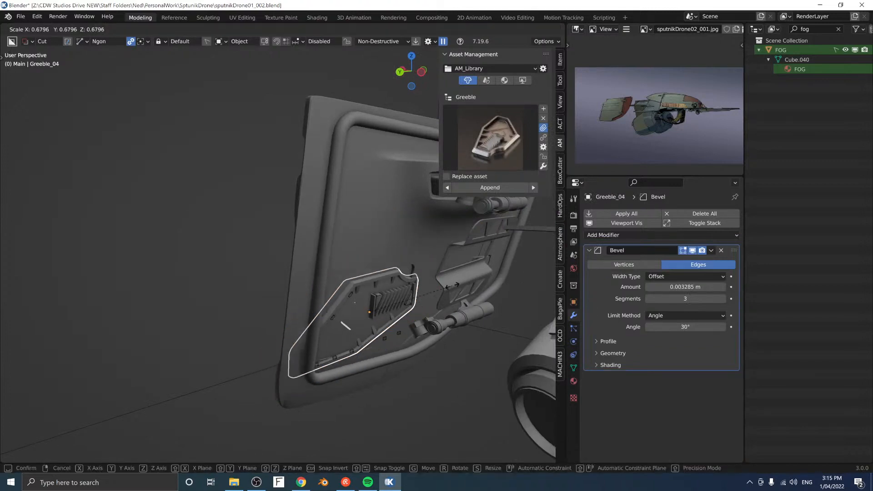
{"action": "left_click", "coordinate": [429, 290]}
{"action": "middle_click_drag", "start_coordinate": [436, 273], "coordinate": [397, 254]}
{"action": "key", "text": "g"}
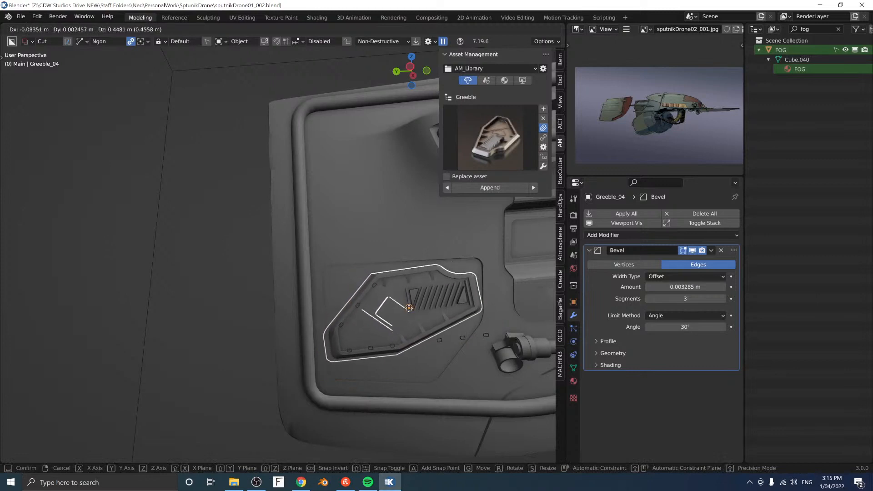
{"action": "left_click", "coordinate": [408, 308]}
Step: Rotate the greeble around its local Z axis so its slatted end faces the rear side of the tube frame
{"action": "key", "text": "r"}
{"action": "key", "text": "z"}
{"action": "key", "text": "z"}
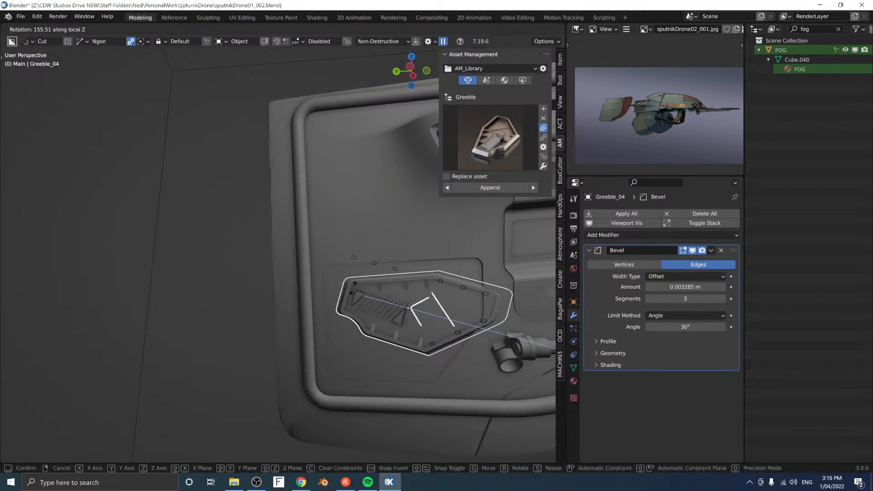
{"action": "left_click", "coordinate": [390, 277]}
{"action": "middle_click_drag", "start_coordinate": [391, 276], "coordinate": [432, 277]}
{"action": "key", "text": "r"}
{"action": "key", "text": "z"}
{"action": "key", "text": "z"}
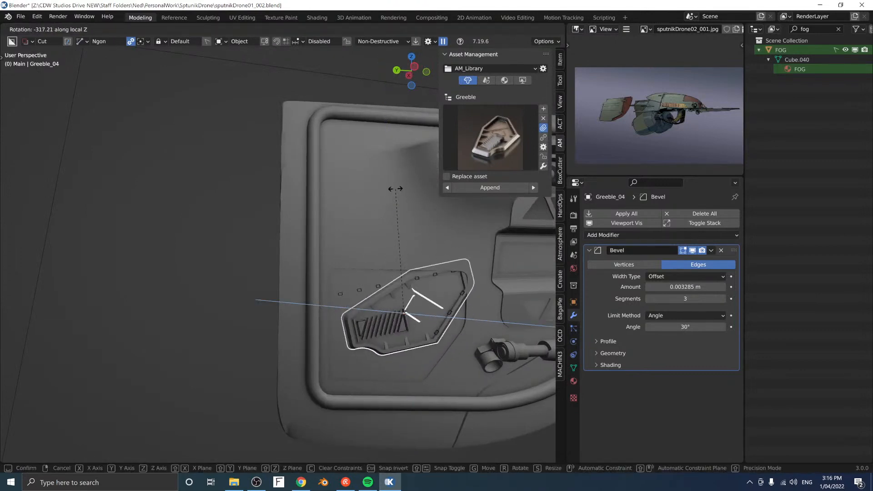
{"action": "left_click", "coordinate": [424, 184]}
Step: Adjust the greeble's depth against the wing surface by moving it along its local Z axis
{"action": "scroll", "coordinate": [416, 215], "scroll_direction": "down", "scroll_amount": 4}
{"action": "middle_click_drag", "start_coordinate": [416, 214], "coordinate": [263, 245]}
{"action": "key", "text": "g"}
{"action": "key", "text": "z"}
{"action": "key", "text": "z"}
{"action": "left_click", "coordinate": [364, 239]}
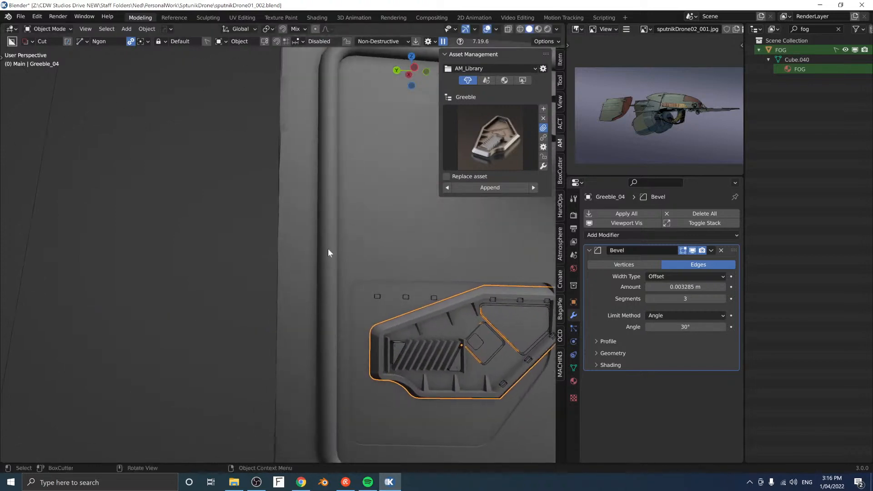
Step: Move the greeble about -0.41 m along its local Y axis, back inside the recess outline
{"action": "middle_click_drag", "start_coordinate": [411, 255], "coordinate": [244, 234], "text": "shift"}
{"action": "key", "text": "g"}
{"action": "key", "text": "x"}
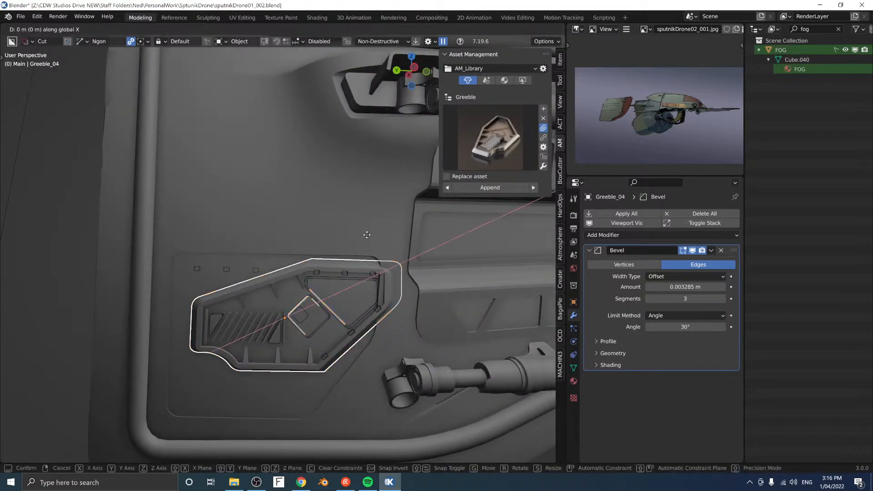
{"action": "key", "text": "x"}
{"action": "key", "text": "y"}
{"action": "key", "text": "y"}
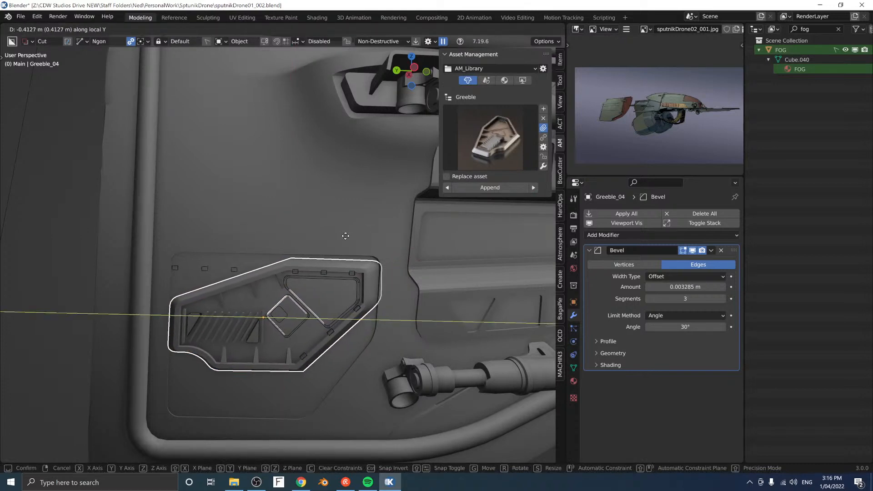
{"action": "left_click", "coordinate": [344, 236]}
Step: Try to create a Cablerator cable from the greeble's inner panel to the end joint of the upper hydraulic arm
{"action": "middle_click_drag", "start_coordinate": [353, 243], "coordinate": [301, 243]}
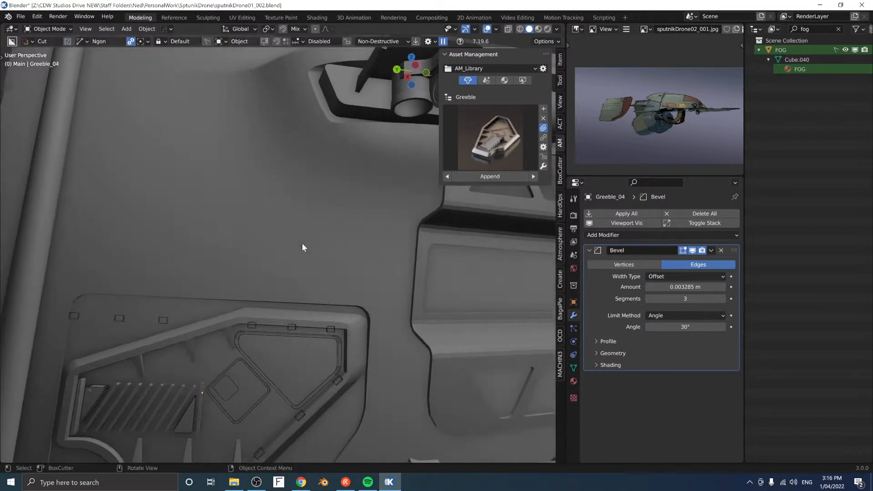
{"action": "key", "text": "shift+alt+c"}
{"action": "left_click", "coordinate": [277, 244]}
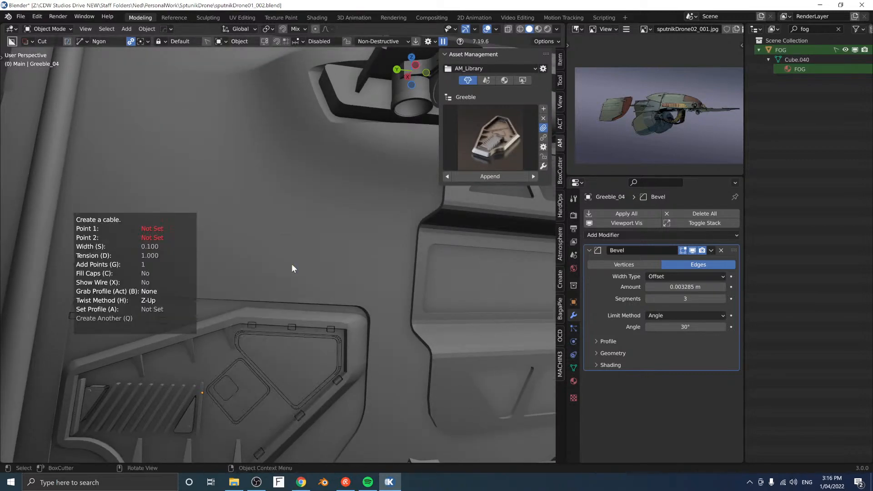
{"action": "left_click", "coordinate": [326, 345]}
{"action": "middle_click_drag", "start_coordinate": [325, 345], "coordinate": [361, 148]}
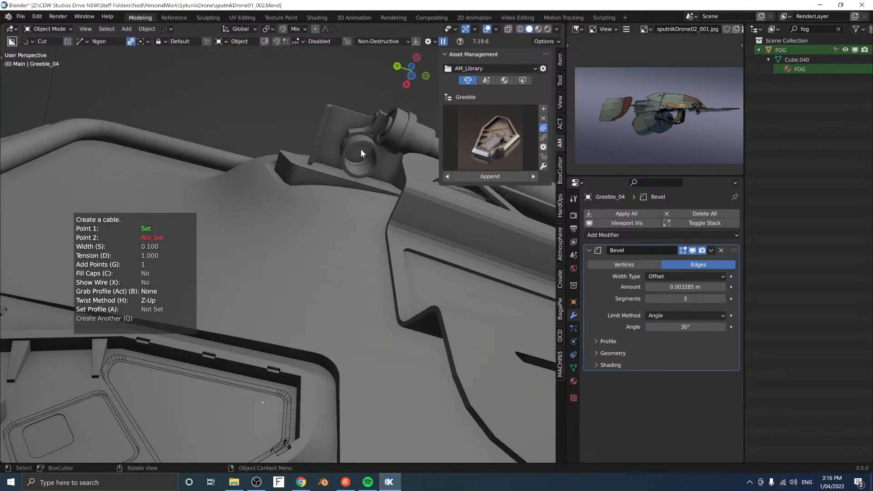
{"action": "left_click", "coordinate": [365, 146]}
{"action": "middle_click_drag", "start_coordinate": [359, 215], "coordinate": [425, 205]}
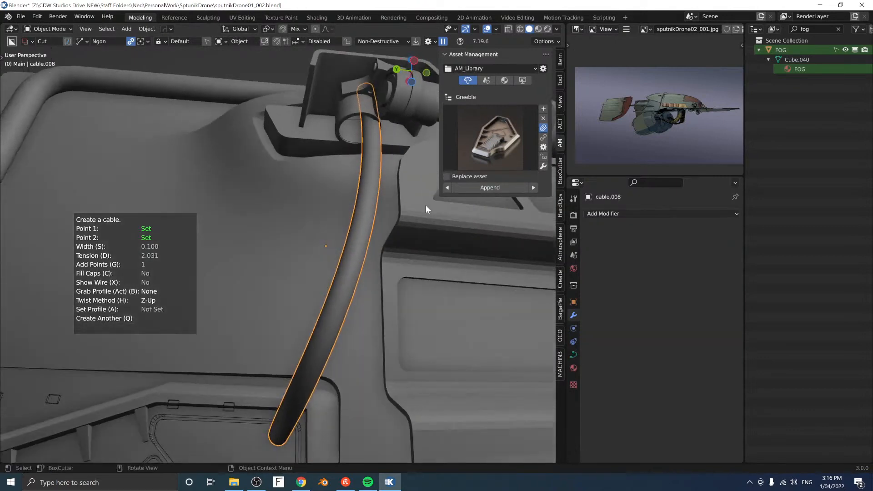
Step: Try a width of 0.054 and a tension of 0.973 on the two-point cable, and discard it
{"action": "key", "text": "s"}
{"action": "left_click", "coordinate": [422, 203]}
{"action": "middle_click_drag", "start_coordinate": [268, 245], "coordinate": [435, 291], "text": "shift"}
{"action": "key", "text": "d"}
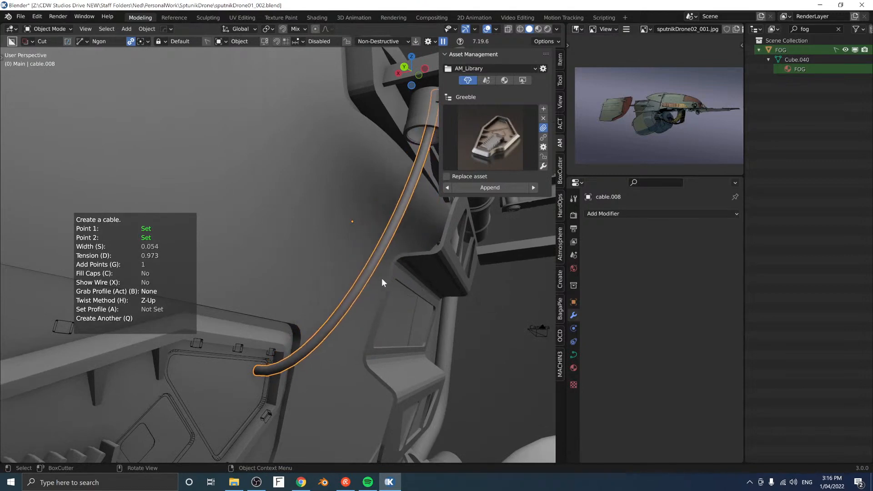
{"action": "middle_click_drag", "start_coordinate": [382, 282], "coordinate": [337, 278]}
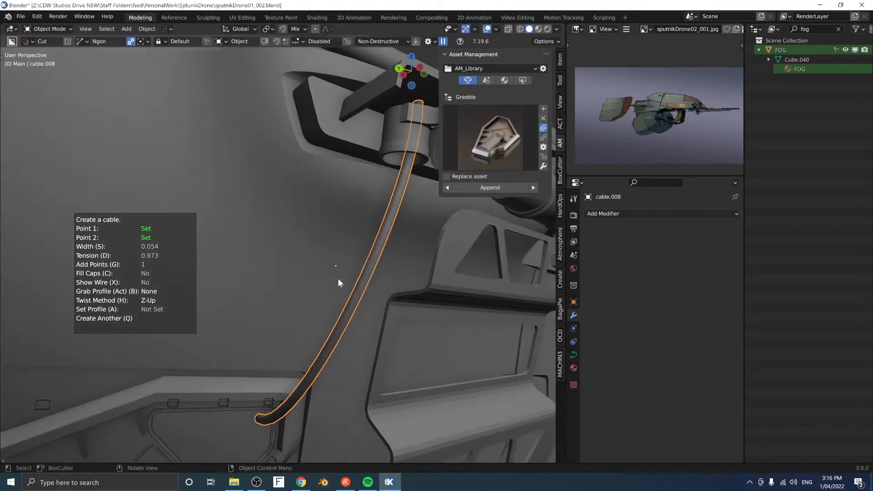
{"action": "key", "text": "Escape"}
Step: Isolate the wing panel, the greeble and the upper hydraulic arm in local view, seen in left orthographic view
{"action": "middle_click_drag", "start_coordinate": [324, 361], "coordinate": [310, 342]}
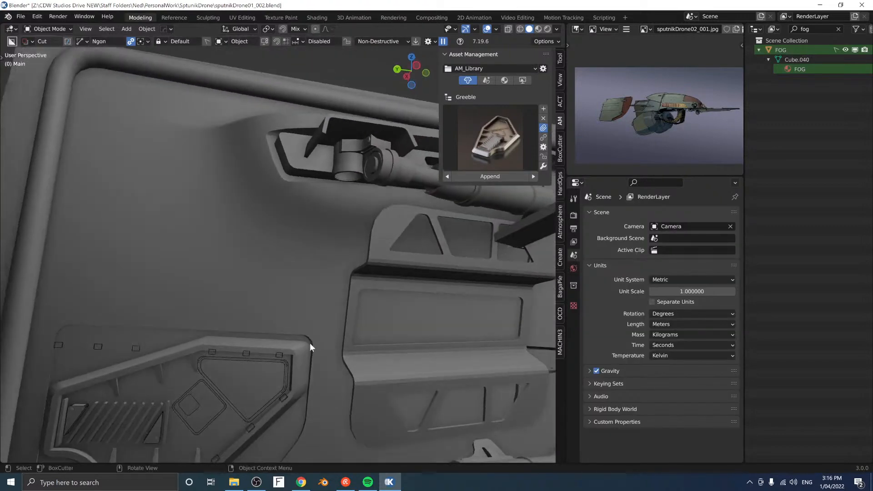
{"action": "left_click", "coordinate": [290, 355]}
{"action": "left_click", "coordinate": [358, 181], "text": "shift"}
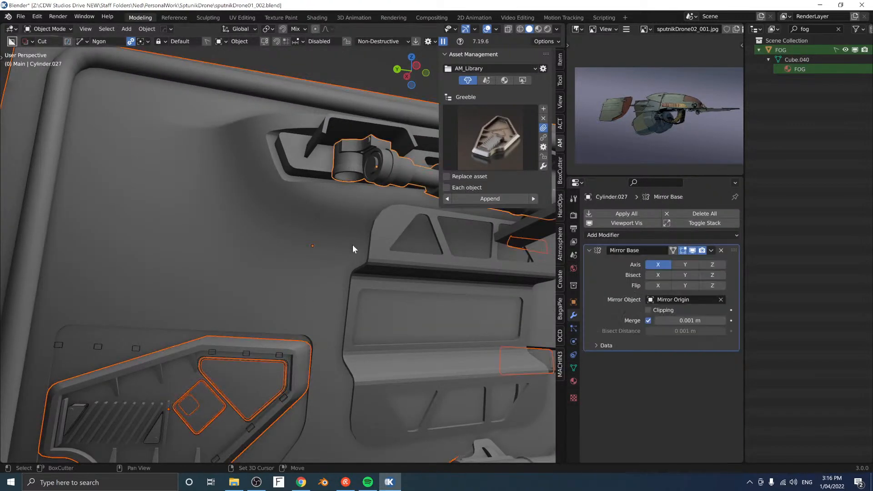
{"action": "key", "text": "KP_Divide"}
{"action": "middle_click_drag", "start_coordinate": [334, 286], "coordinate": [349, 268]}
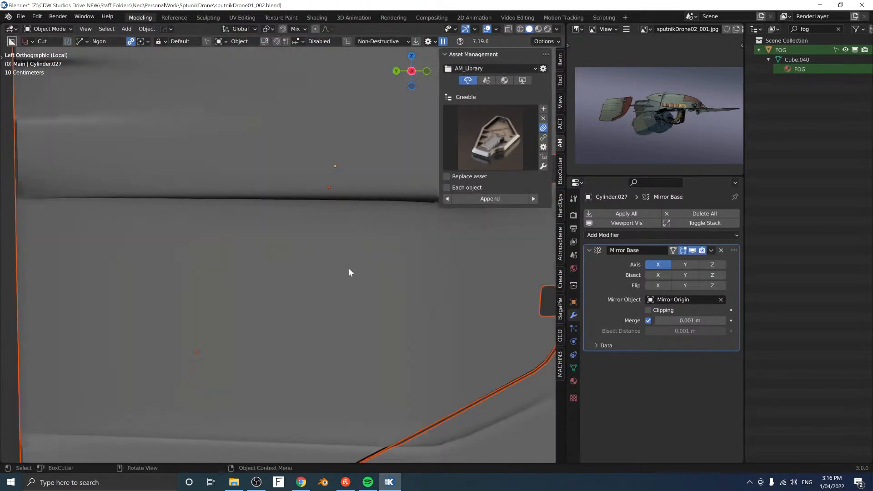
{"action": "scroll", "coordinate": [357, 299], "scroll_direction": "down", "scroll_amount": 5}
Step: Turn off the viewport display of the wing plane's Mirror Base modifier to expose the panel's inner face
{"action": "left_click", "coordinate": [272, 256]}
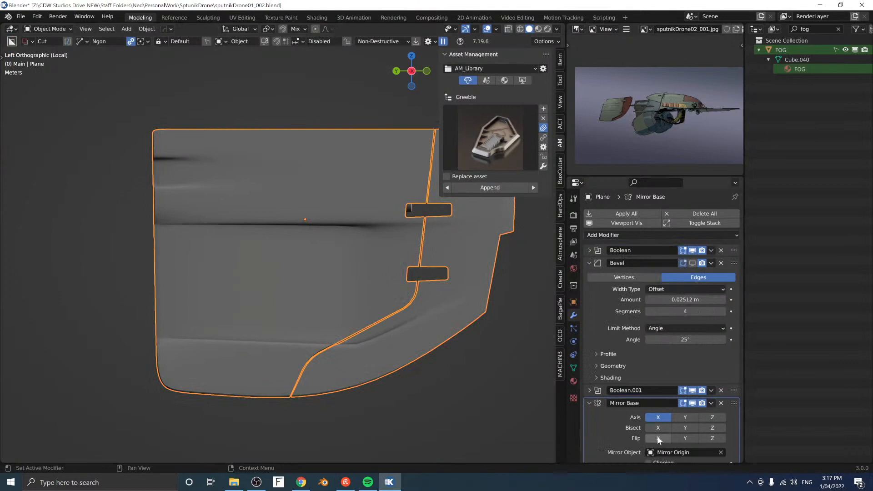
{"action": "left_click", "coordinate": [692, 405]}
{"action": "middle_click_drag", "start_coordinate": [337, 296], "coordinate": [331, 280]}
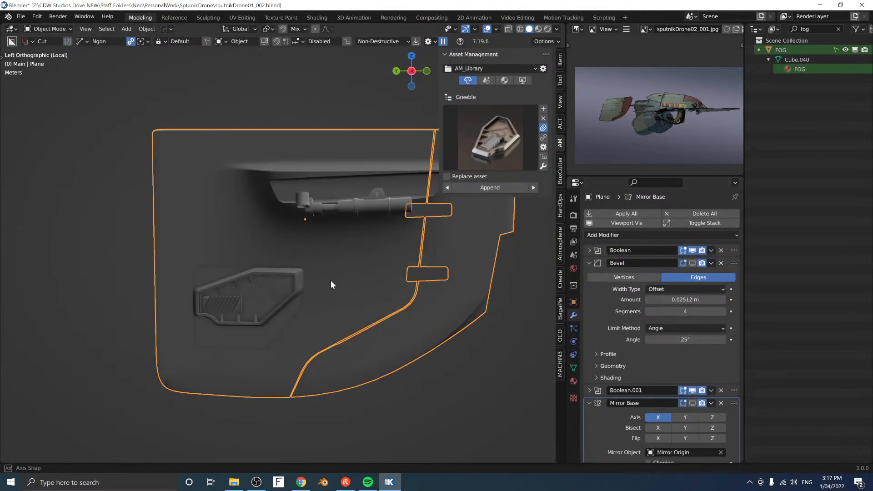
Step: Draw a surface-following cable of width 0.100 from the greeble's inner panel up to just below the hydraulic arm's end joint
{"action": "scroll", "coordinate": [318, 276], "scroll_direction": "up", "scroll_amount": 4}
{"action": "scroll", "coordinate": [319, 279], "scroll_direction": "down", "scroll_amount": 2, "text": "shift"}
{"action": "key", "text": "shift+alt+c"}
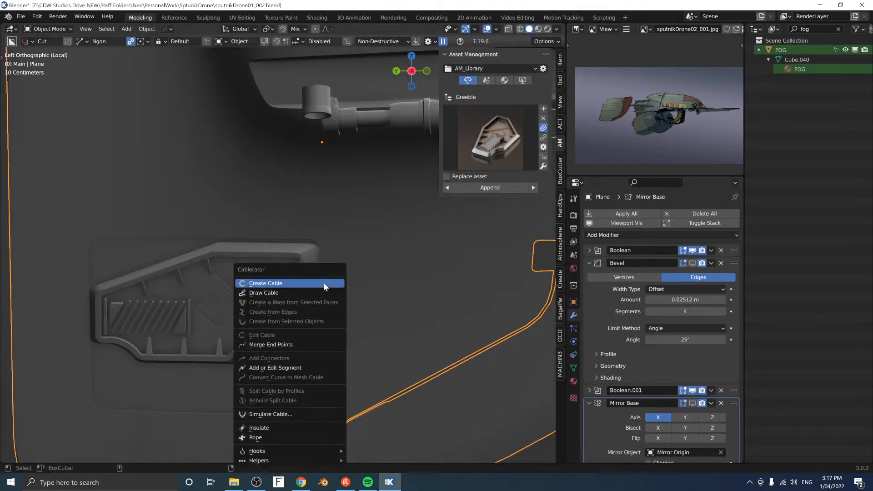
{"action": "left_click", "coordinate": [283, 289]}
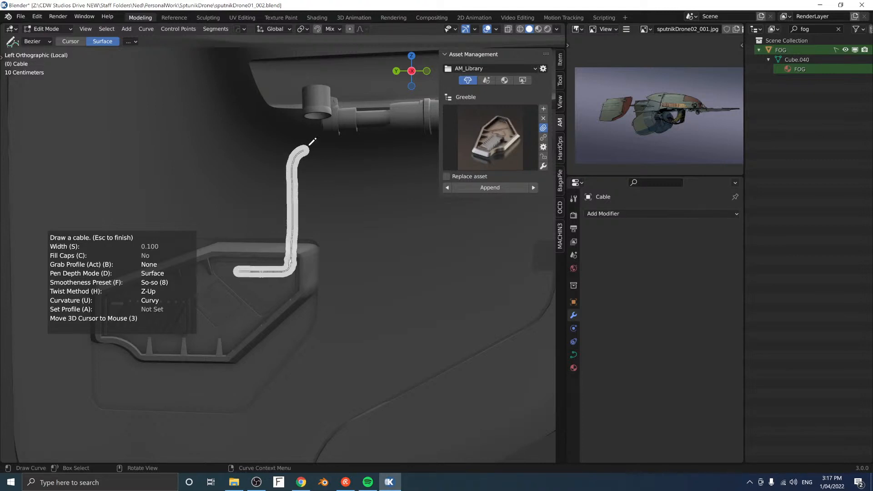
{"action": "left_click_drag", "start_coordinate": [323, 123], "coordinate": [322, 123]}
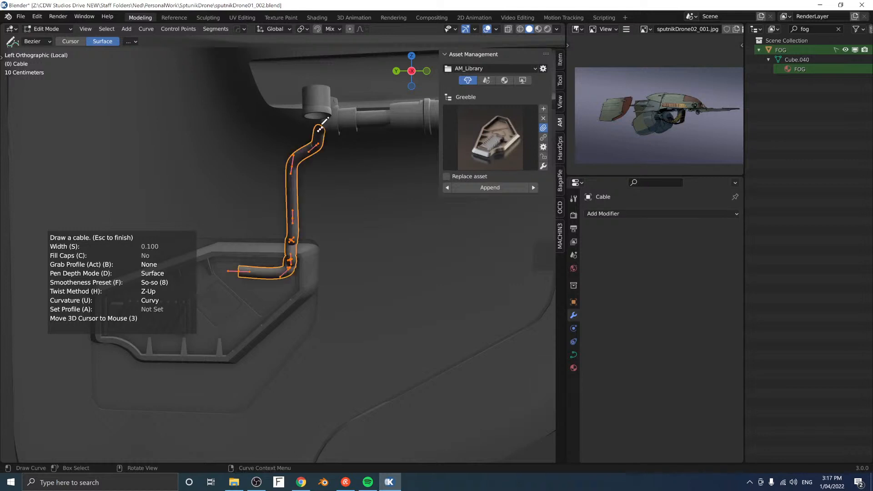
{"action": "key", "text": "Escape"}
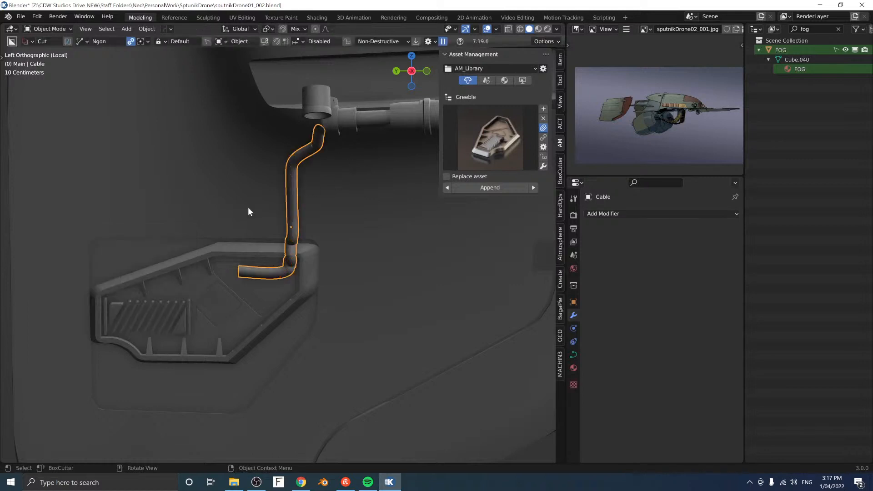
Step: Dissolve the kinked control points where the drawn cable crosses the greeble's raised rim
{"action": "mouse_move", "coordinate": [247, 206]}
{"action": "middle_mouse_down"}
{"action": "mouse_move", "coordinate": [322, 223]}
{"action": "mouse_move", "coordinate": [308, 230]}
{"action": "mouse_move", "coordinate": [332, 255]}
{"action": "middle_mouse_up"}
{"action": "key", "text": "Tab"}
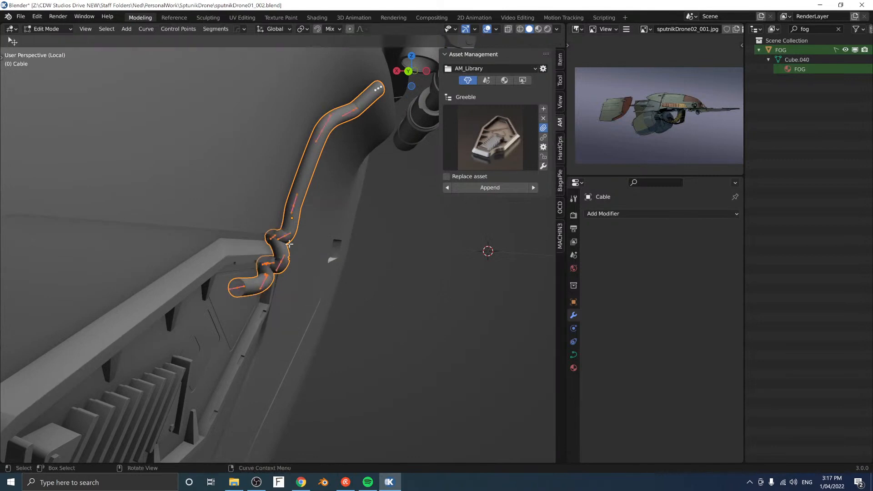
{"action": "key", "text": "ctrl+z"}
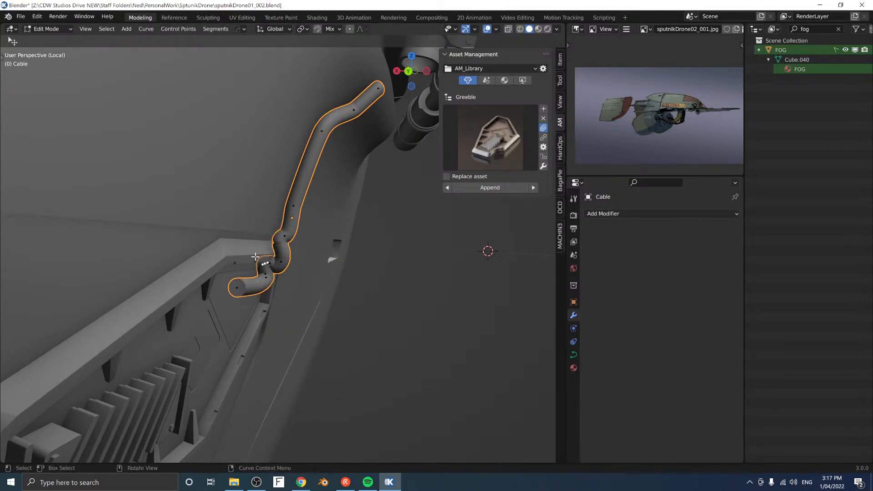
{"action": "middle_click_drag", "start_coordinate": [255, 257], "coordinate": [303, 263]}
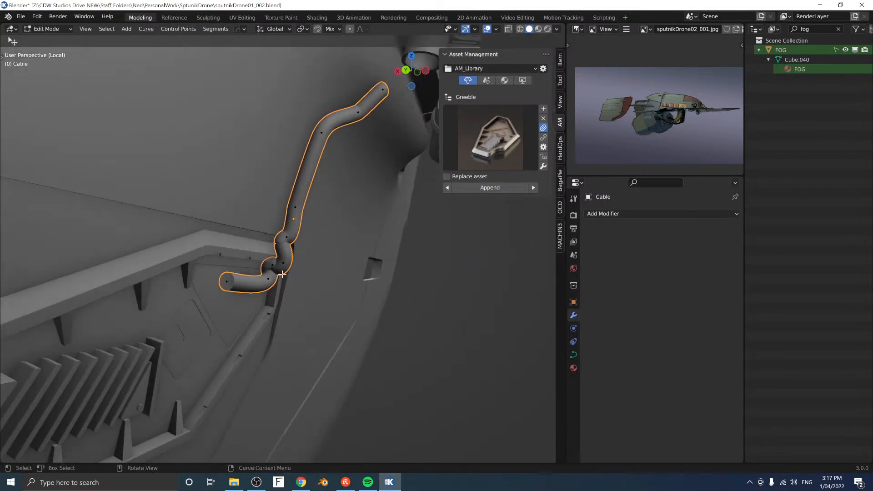
{"action": "key", "text": "ctrl+z"}
{"action": "key", "text": "ctrl+z"}
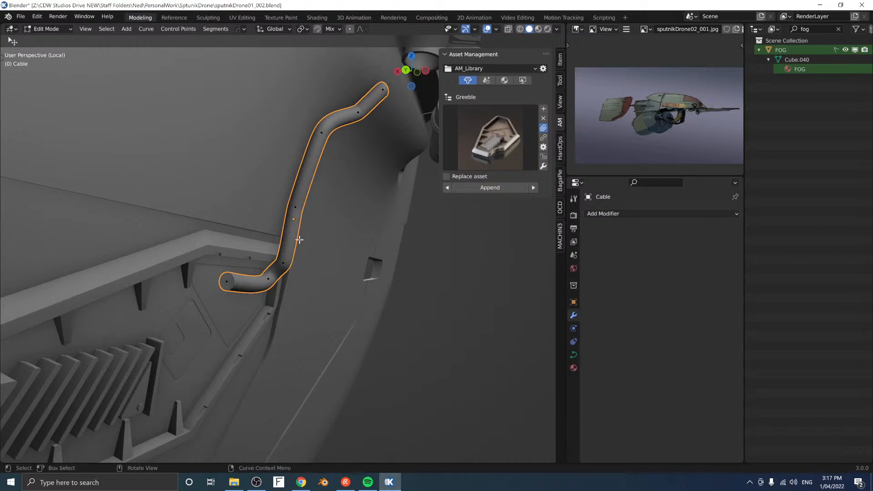
Step: Recalculate the cable's control point handles and finish editing the curve
{"action": "middle_click_drag", "start_coordinate": [310, 190], "coordinate": [266, 137]}
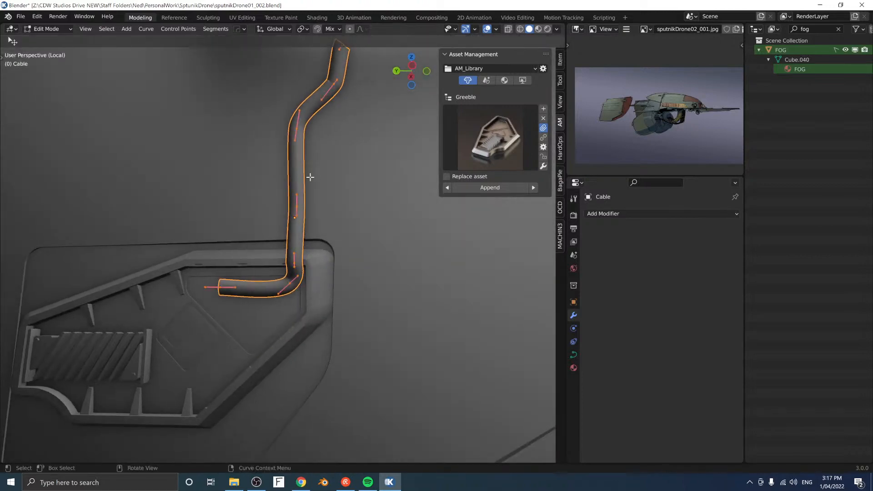
{"action": "key", "text": "shift+n"}
{"action": "middle_click_drag", "start_coordinate": [299, 220], "coordinate": [318, 204]}
{"action": "scroll", "coordinate": [335, 177], "scroll_direction": "up", "scroll_amount": 2}
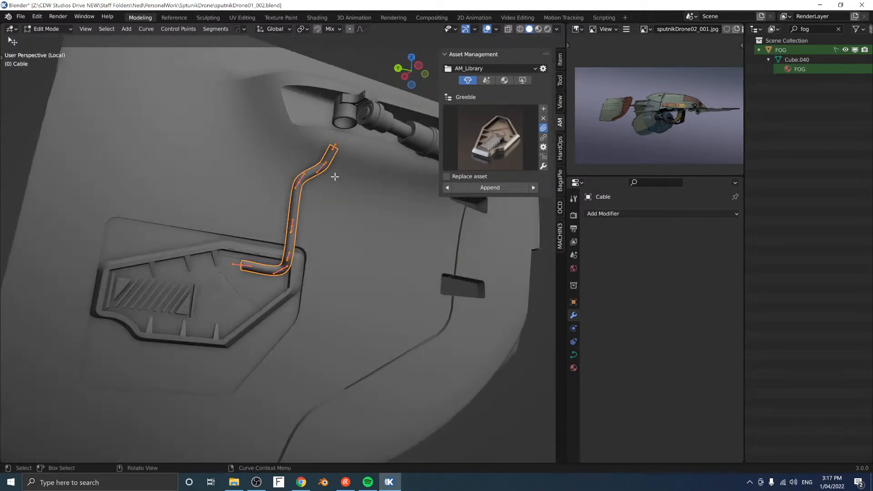
{"action": "key", "text": "Tab"}
Step: Try to move the cable's upper end point onto the hydraulic joint with Edit Cable
{"action": "right_click", "coordinate": [335, 257]}
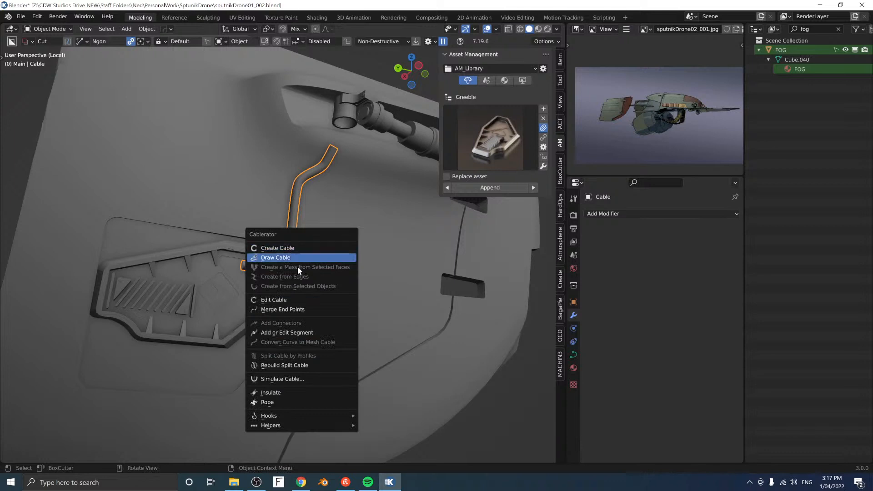
{"action": "left_click", "coordinate": [299, 256]}
{"action": "middle_click_drag", "start_coordinate": [303, 294], "coordinate": [322, 187]}
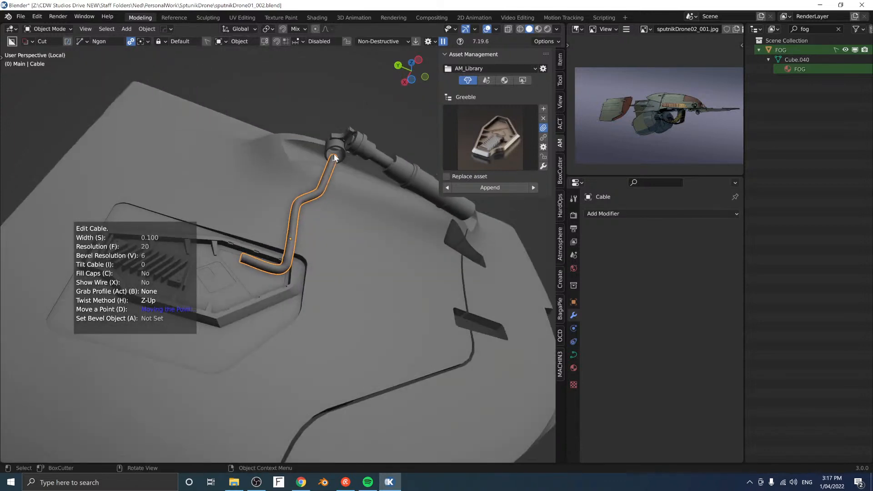
{"action": "middle_click_drag", "start_coordinate": [334, 149], "coordinate": [335, 126]}
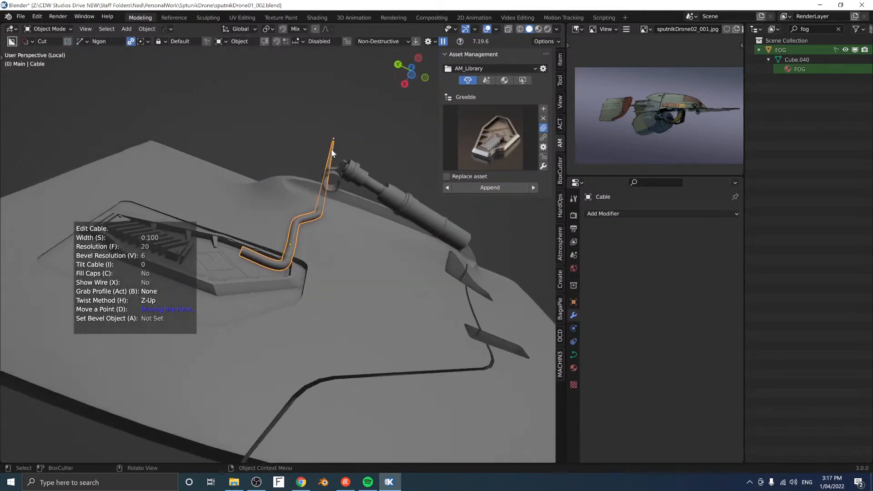
{"action": "left_click", "coordinate": [325, 200]}
{"action": "middle_click_drag", "start_coordinate": [343, 172], "coordinate": [338, 268]}
{"action": "left_click", "coordinate": [337, 260]}
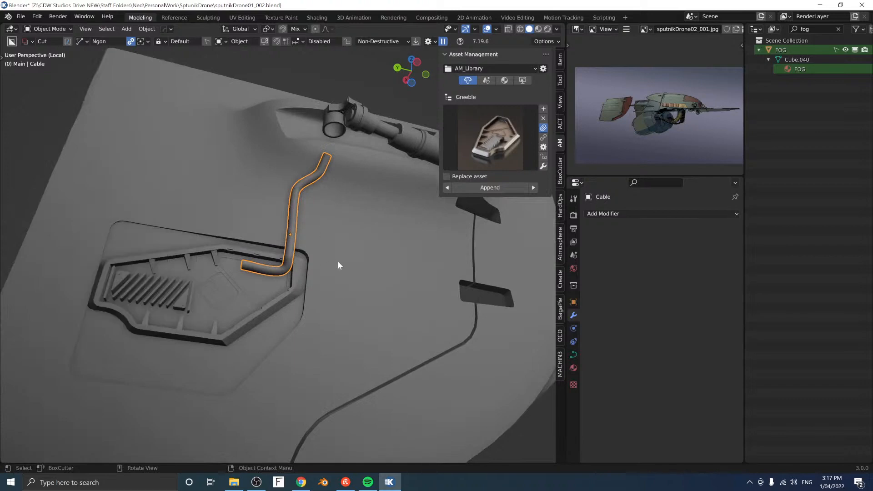
Step: Exit local view and use Edit Cable to move the cable's upper end point onto the upper hydraulic arm's bracket
{"action": "key", "text": "slash"}
{"action": "middle_click_drag", "start_coordinate": [327, 206], "coordinate": [313, 295], "text": "shift"}
{"action": "middle_click_drag", "start_coordinate": [314, 294], "coordinate": [312, 307]}
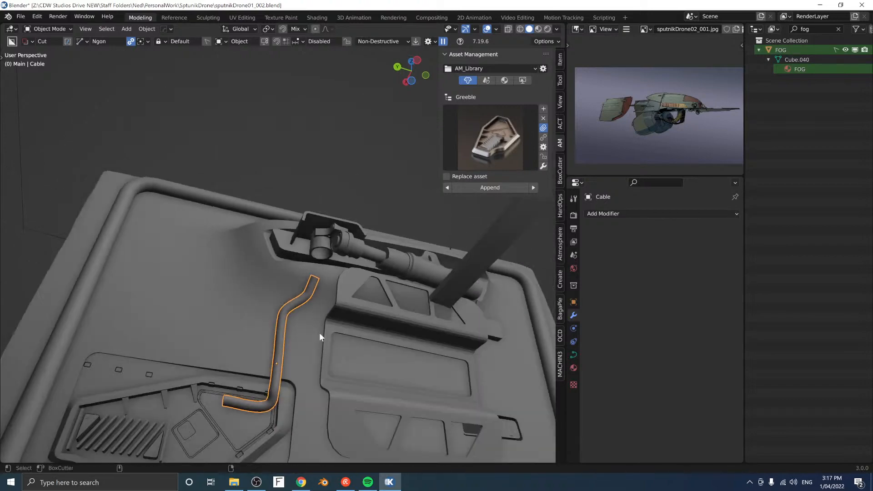
{"action": "key", "text": "shift+alt+c"}
{"action": "left_click", "coordinate": [289, 334]}
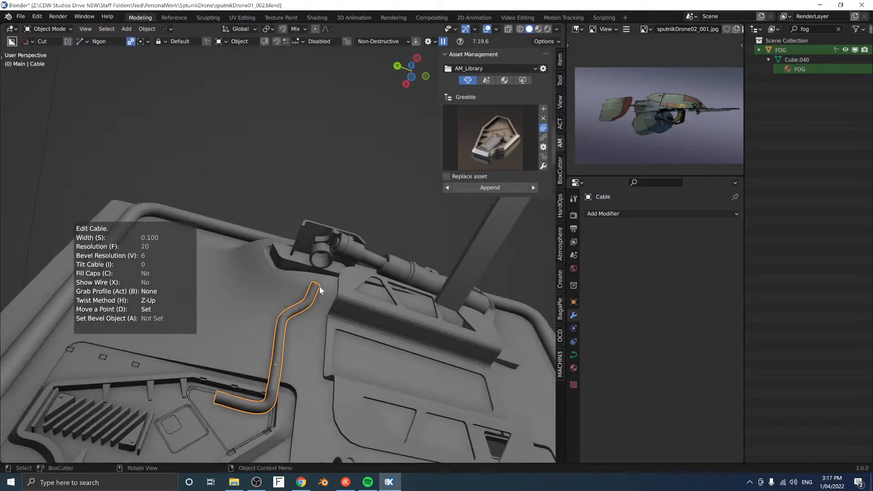
{"action": "key", "text": "d"}
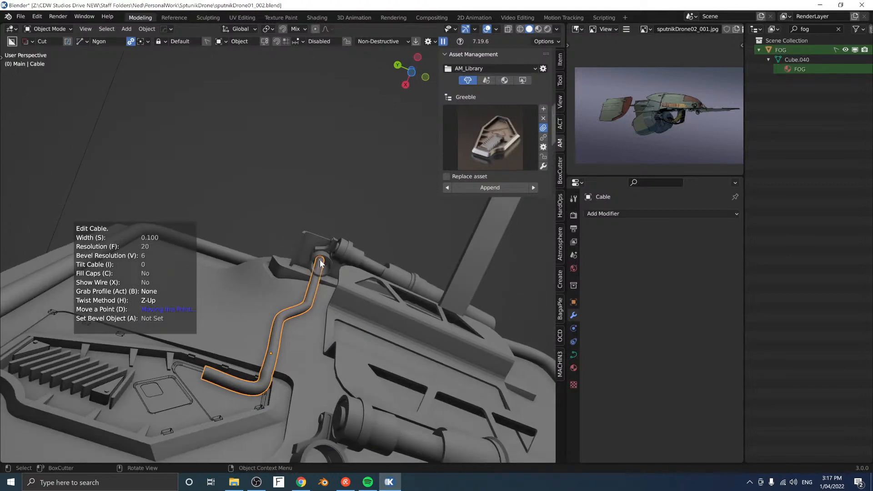
{"action": "left_click", "coordinate": [318, 259]}
{"action": "middle_click_drag", "start_coordinate": [344, 291], "coordinate": [256, 291]}
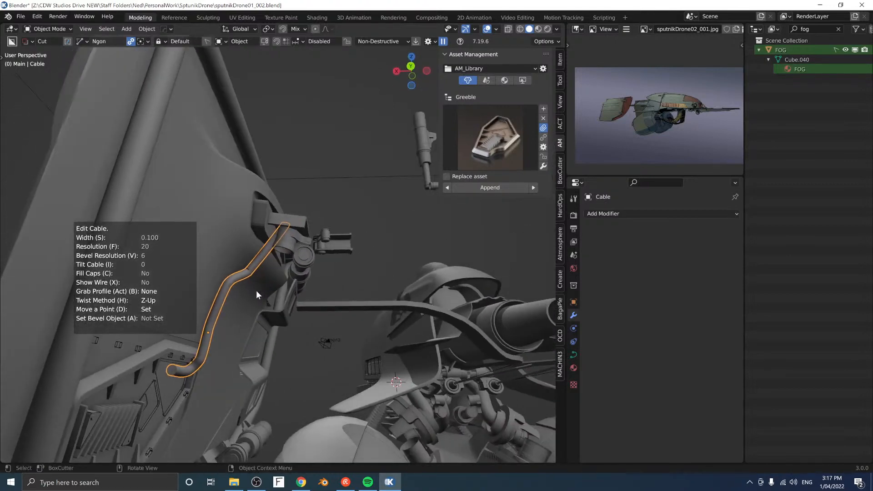
{"action": "left_click", "coordinate": [224, 246]}
Step: Subdivide the cable's uppermost segment, just below the hydraulic joint
{"action": "key", "text": "Tab"}
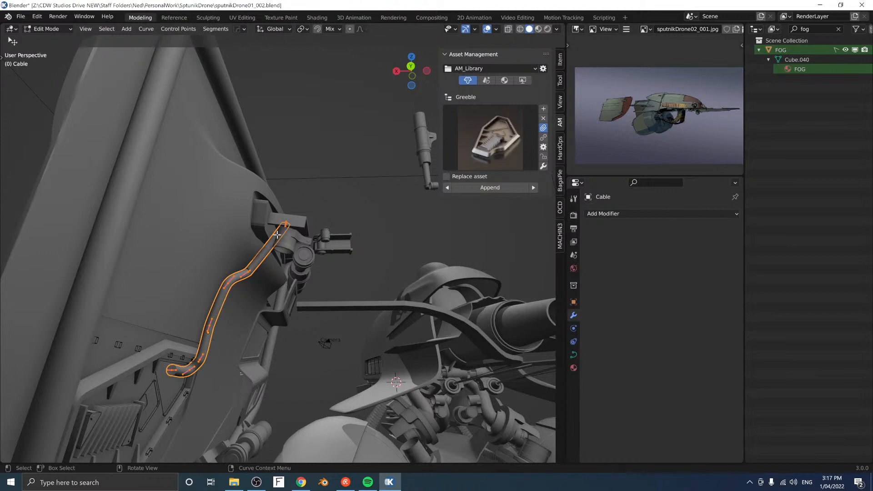
{"action": "right_click", "coordinate": [265, 257]}
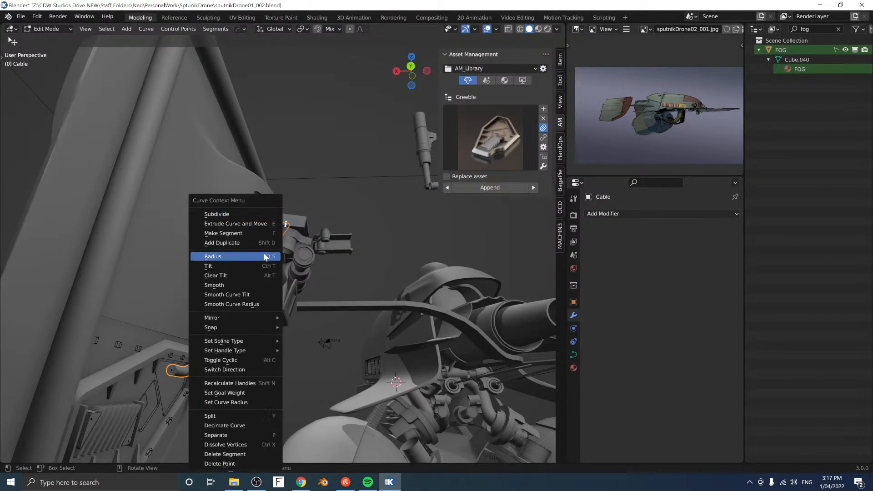
{"action": "left_click", "coordinate": [239, 214]}
{"action": "middle_click_drag", "start_coordinate": [239, 216], "coordinate": [291, 260]}
Step: Reposition the new control point below the joint and scale its handles to about 0.69
{"action": "key", "text": "g"}
{"action": "left_click", "coordinate": [301, 270]}
{"action": "key", "text": "s"}
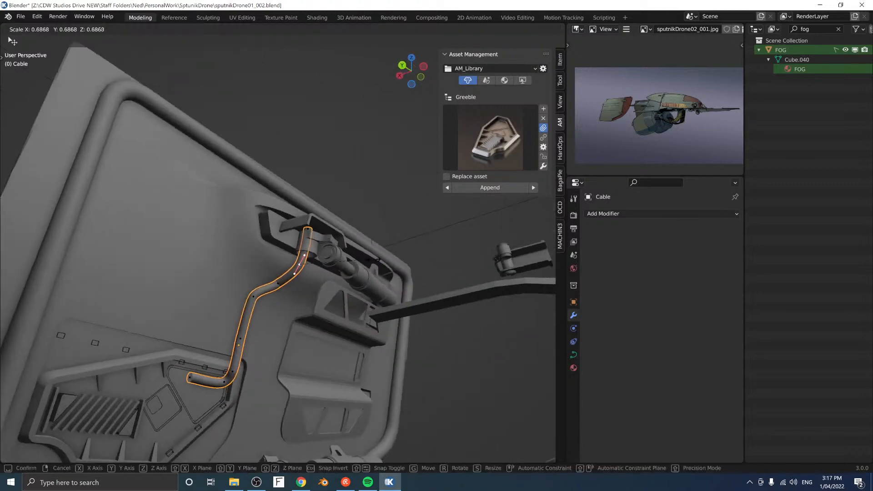
{"action": "left_click", "coordinate": [344, 265]}
Step: Move the control point at the cable's upper bend away from the wing surface and finish editing the curve
{"action": "middle_click_drag", "start_coordinate": [344, 265], "coordinate": [318, 273]}
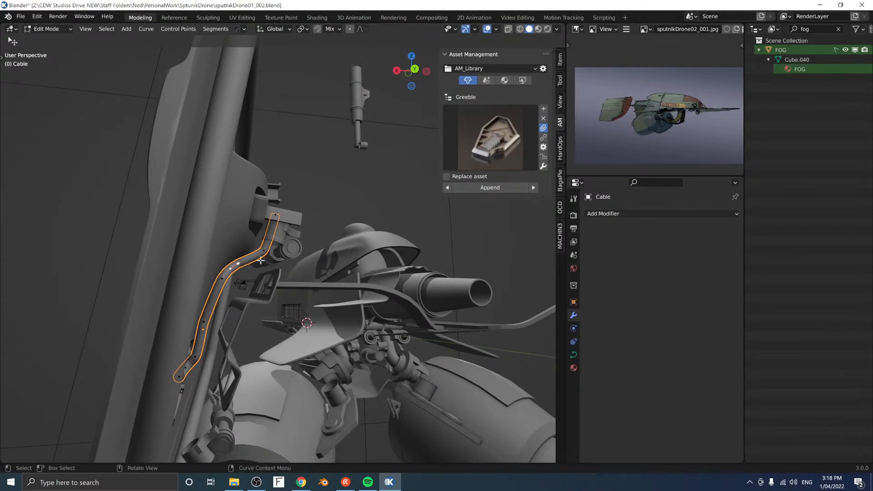
{"action": "left_click", "coordinate": [241, 262]}
{"action": "key", "text": "g"}
{"action": "left_click", "coordinate": [257, 254]}
{"action": "middle_click_drag", "start_coordinate": [332, 202], "coordinate": [208, 247]}
{"action": "key", "text": "Tab"}
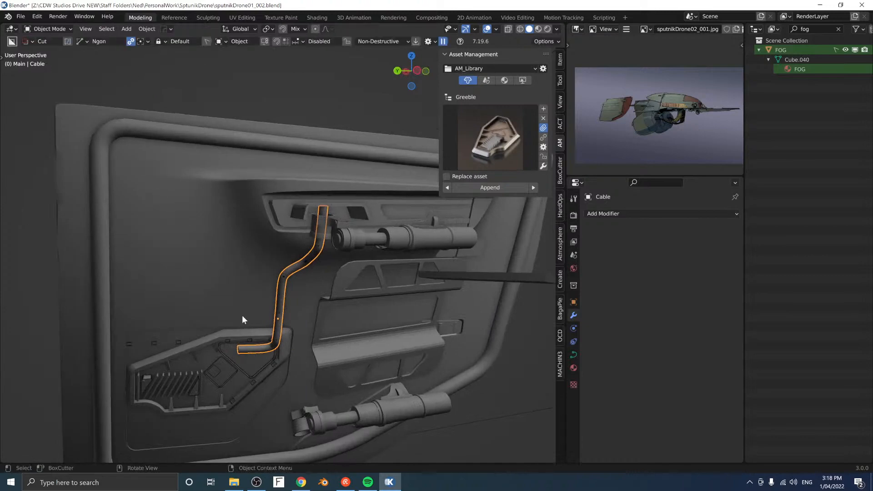
Step: Bend the lower end point of the cable inward so it runs into the greeble panel
{"action": "scroll", "coordinate": [242, 315], "scroll_direction": "down", "scroll_amount": 3}
{"action": "middle_click_drag", "start_coordinate": [243, 314], "coordinate": [233, 209]}
{"action": "key", "text": "alt+a"}
{"action": "scroll", "coordinate": [189, 253], "scroll_direction": "up", "scroll_amount": 4}
{"action": "middle_click_drag", "start_coordinate": [189, 257], "coordinate": [316, 238]}
{"action": "left_click", "coordinate": [275, 281]}
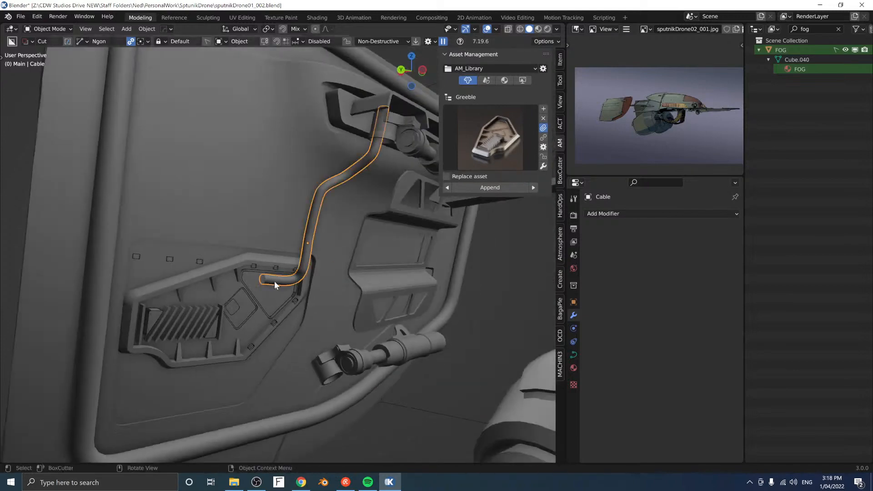
{"action": "key", "text": "Tab"}
{"action": "middle_click_drag", "start_coordinate": [280, 275], "coordinate": [273, 279]}
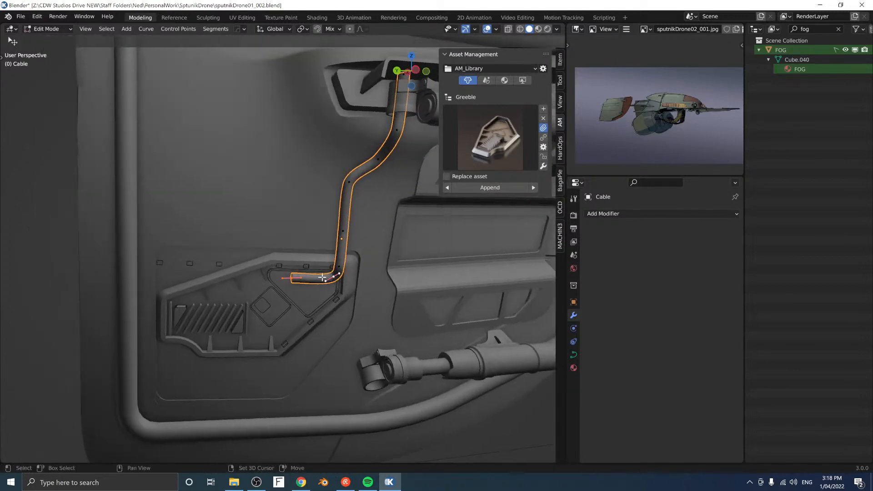
{"action": "right_click", "coordinate": [299, 263]}
{"action": "left_click", "coordinate": [285, 215]}
{"action": "middle_click_drag", "start_coordinate": [312, 268], "coordinate": [266, 270]}
{"action": "key", "text": "Tab"}
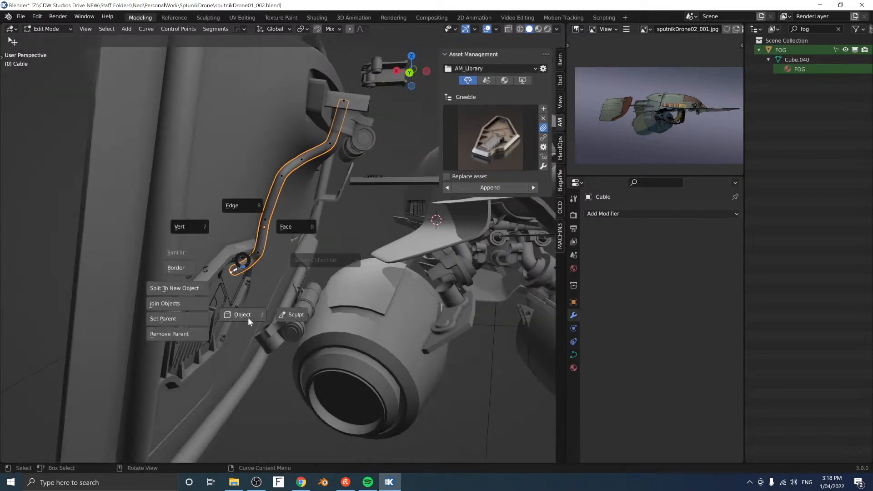
{"action": "left_click", "coordinate": [247, 317]}
Step: Check the cable's width, resolution and cap settings with Cablerator's Edit Cable
{"action": "key", "text": "period"}
{"action": "key", "text": "Escape"}
{"action": "key", "text": "shift+alt+c"}
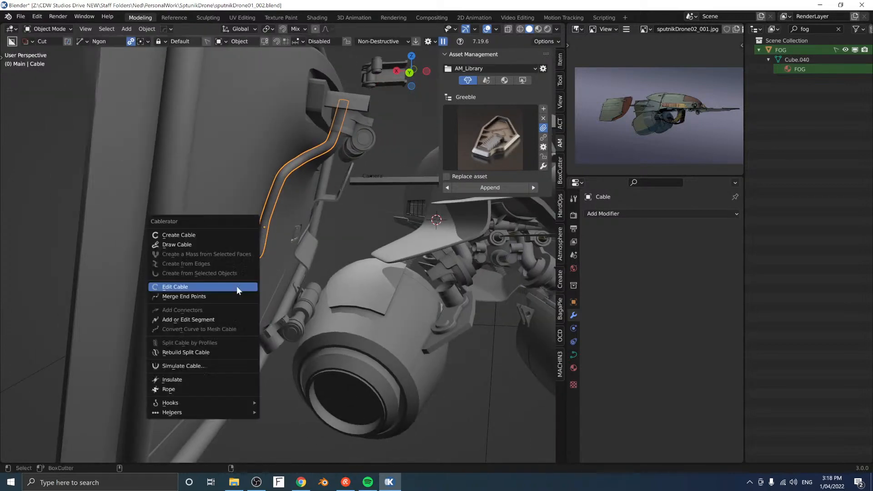
{"action": "left_click", "coordinate": [234, 288]}
{"action": "middle_click_drag", "start_coordinate": [243, 285], "coordinate": [236, 276]}
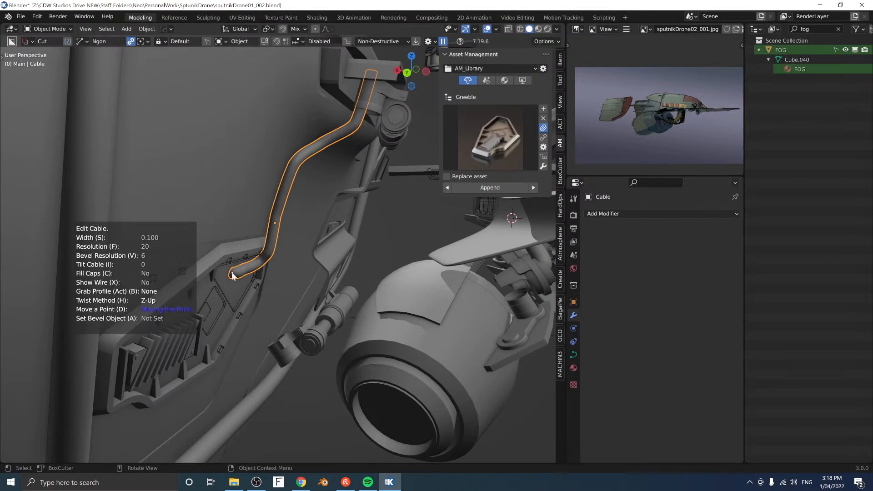
{"action": "left_click", "coordinate": [299, 307]}
Step: Add insulation collars to the cable at its middle bend, above the greeble and near the top with Cablerator's Insulate, using 10 segments
{"action": "middle_click_drag", "start_coordinate": [288, 296], "coordinate": [211, 266]}
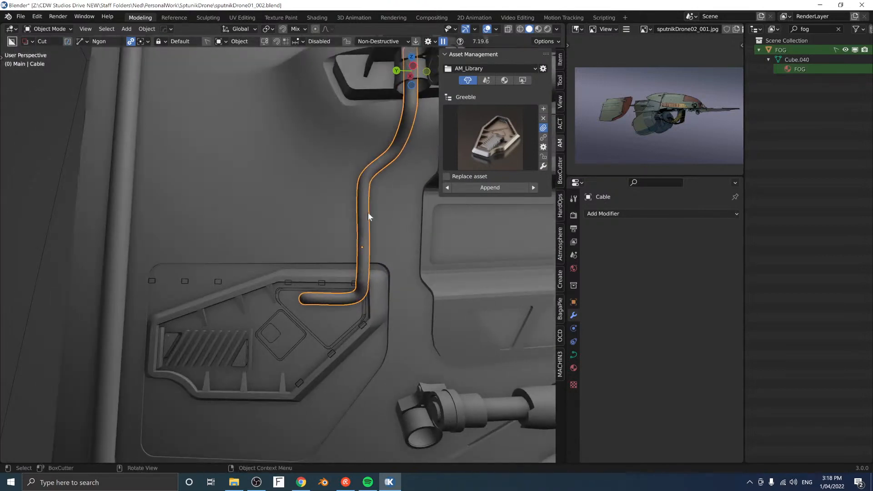
{"action": "middle_click_drag", "start_coordinate": [369, 216], "coordinate": [312, 242]}
{"action": "scroll", "coordinate": [362, 244], "scroll_direction": "up", "scroll_amount": 4}
{"action": "left_click", "coordinate": [298, 252]}
{"action": "key", "text": "shift+alt+c"}
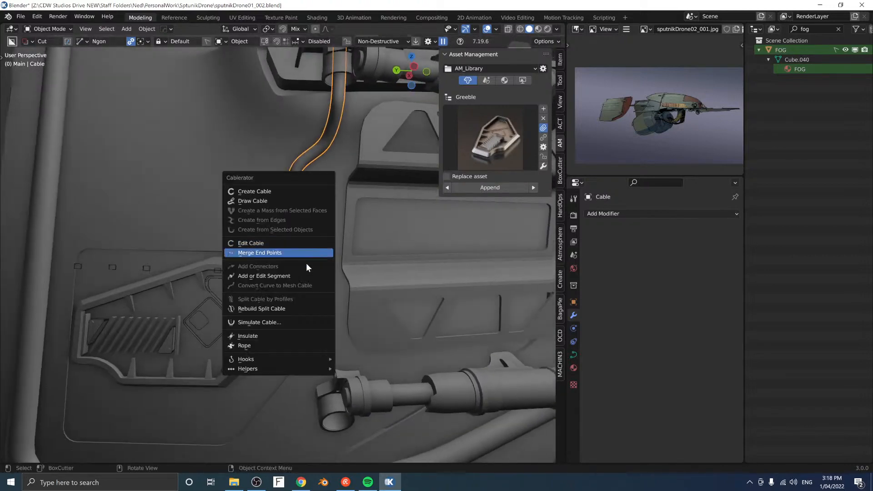
{"action": "left_click", "coordinate": [268, 334]}
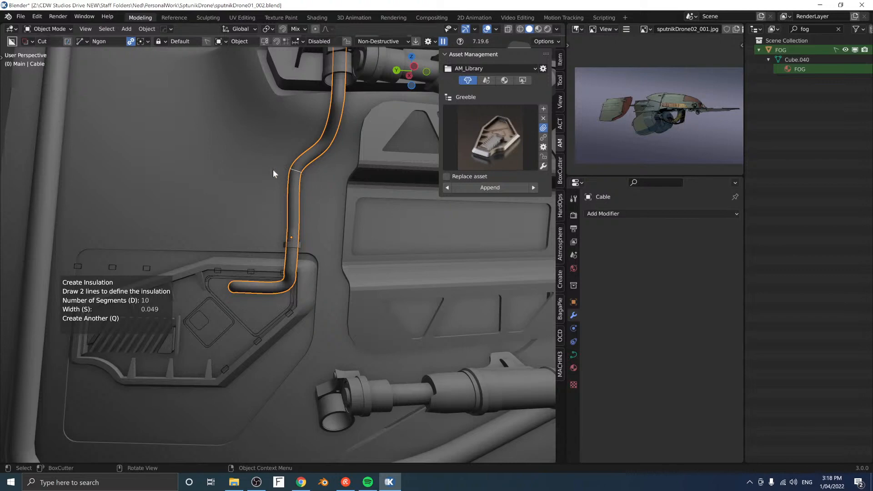
{"action": "middle_click_drag", "start_coordinate": [339, 113], "coordinate": [328, 179]}
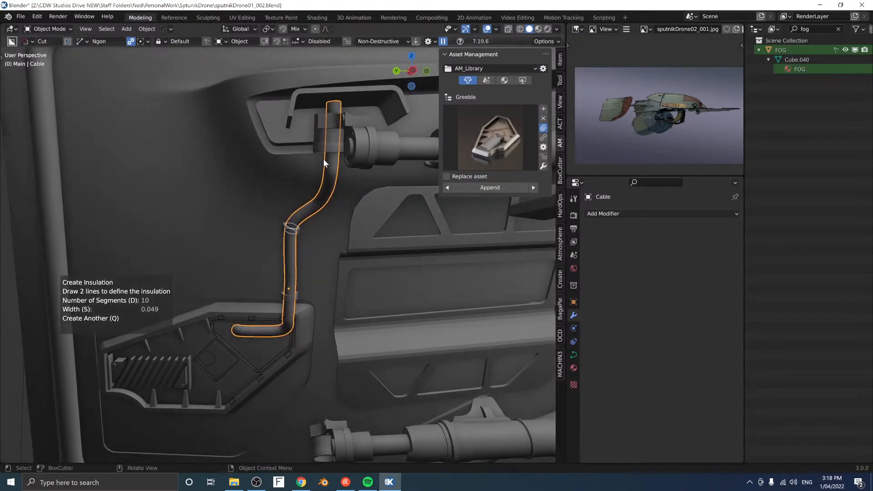
{"action": "left_click", "coordinate": [338, 153]}
{"action": "left_click", "coordinate": [327, 247]}
Step: Switch the viewport to rendered shading and examine the wing panel's inner side with its greebles and cable
{"action": "scroll", "coordinate": [314, 250], "scroll_direction": "down", "scroll_amount": 4}
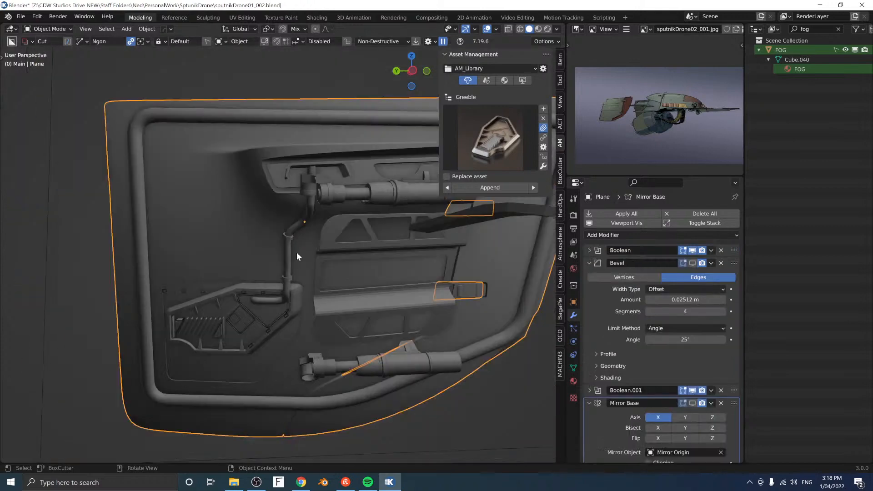
{"action": "middle_click_drag", "start_coordinate": [296, 252], "coordinate": [233, 255]}
{"action": "left_click", "coordinate": [84, 222]}
{"action": "middle_click_drag", "start_coordinate": [83, 222], "coordinate": [293, 243]}
{"action": "scroll", "coordinate": [263, 224], "scroll_direction": "up", "scroll_amount": 4}
{"action": "key", "text": "z"}
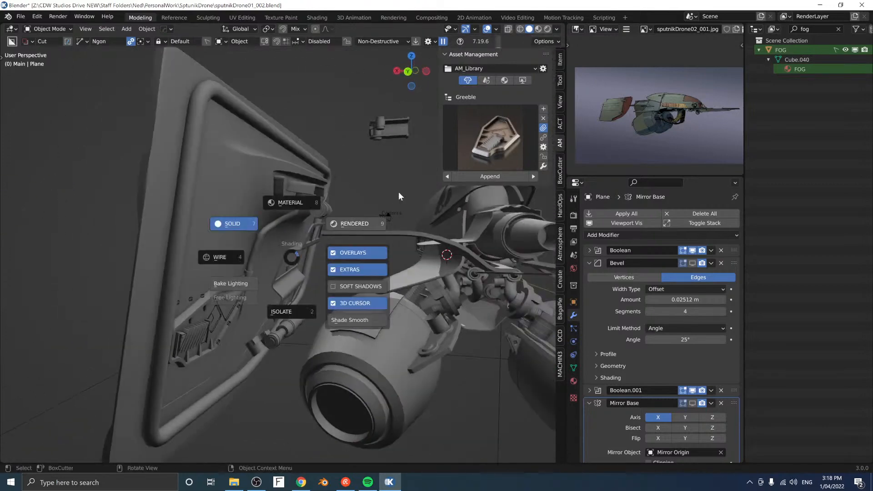
{"action": "left_click", "coordinate": [399, 197]}
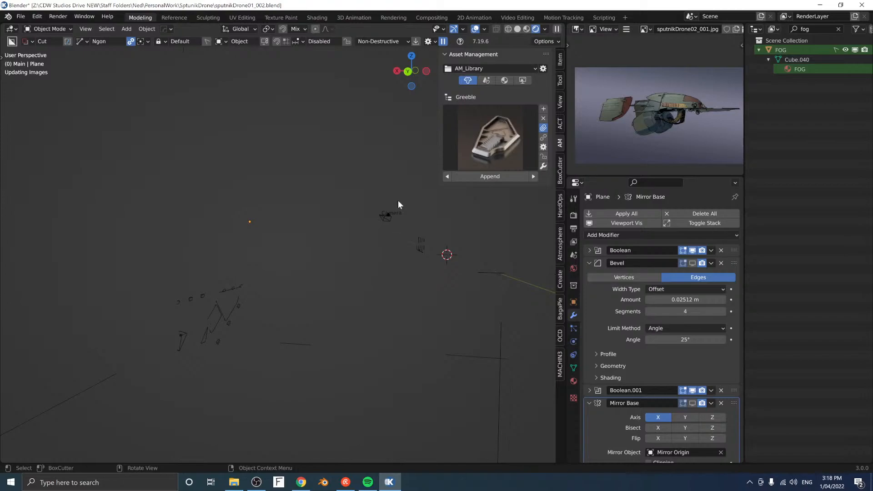
{"action": "scroll", "coordinate": [362, 242], "scroll_direction": "down", "scroll_amount": 3}
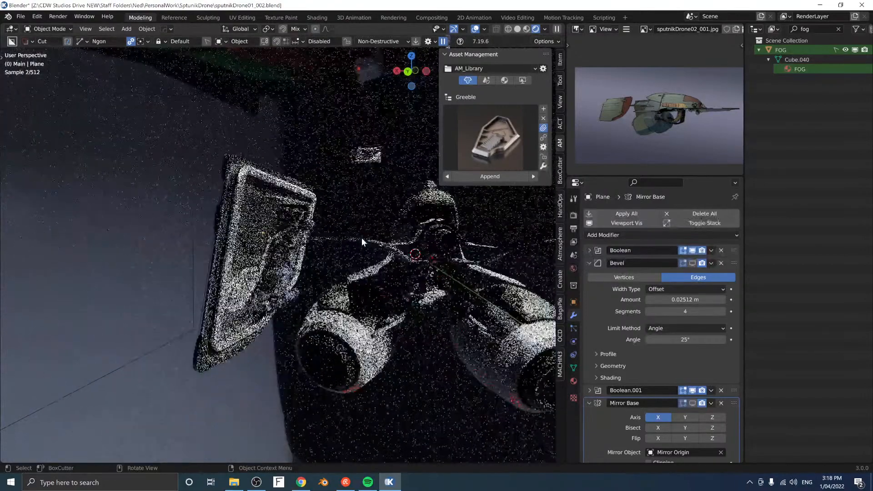
{"action": "middle_click_drag", "start_coordinate": [362, 239], "coordinate": [320, 240]}
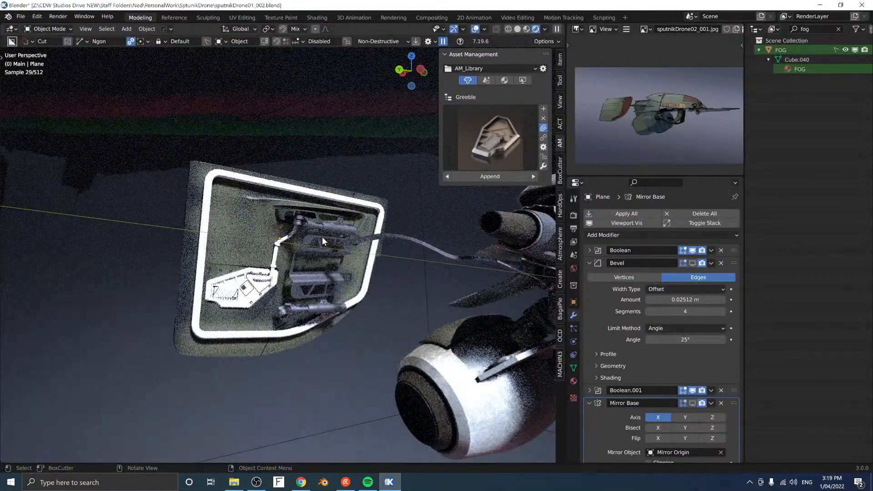
{"action": "middle_click_drag", "start_coordinate": [262, 231], "coordinate": [277, 275]}
{"action": "scroll", "coordinate": [277, 275], "scroll_direction": "up", "scroll_amount": 2}
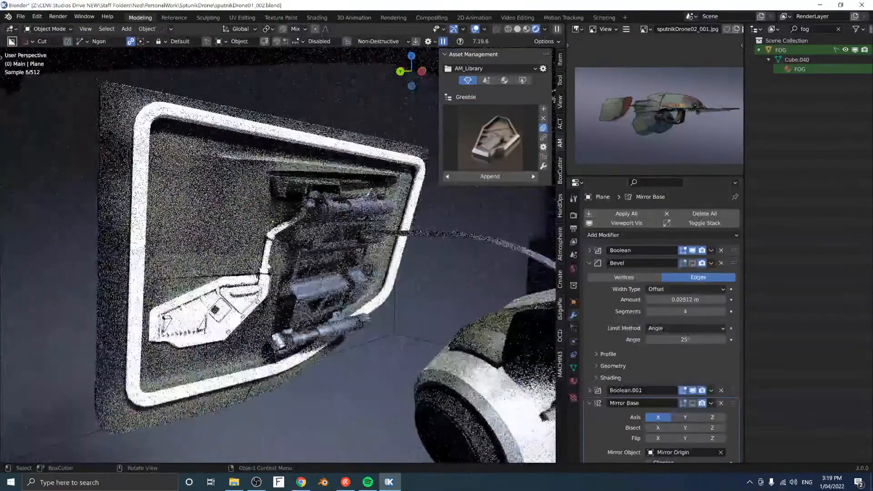
Step: Link the material of the slotted bracket plate to the cable, its insulation collars and the greeble panel
{"action": "left_click", "coordinate": [264, 269]}
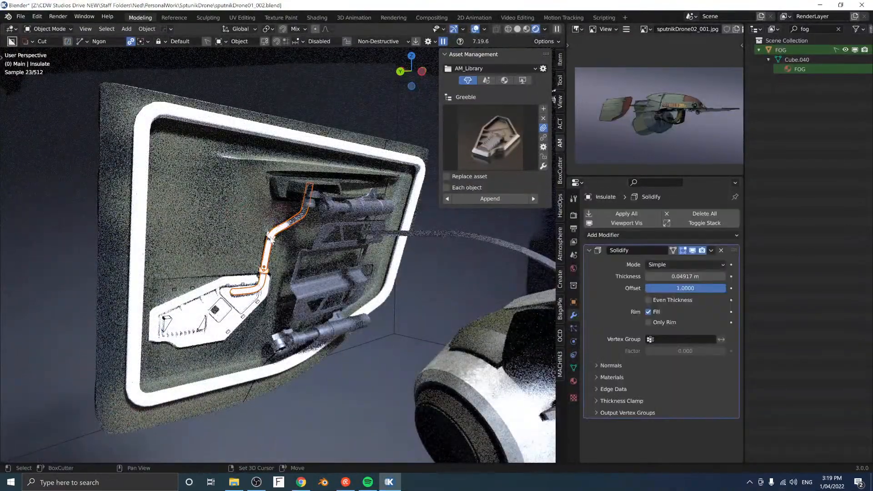
{"action": "left_click", "coordinate": [229, 300], "text": "shift"}
{"action": "left_click", "coordinate": [300, 291], "text": "shift"}
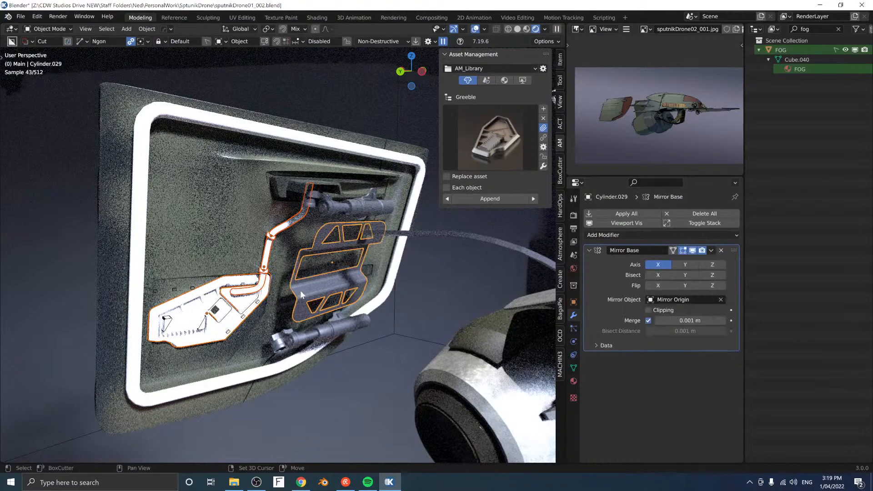
{"action": "key", "text": "ctrl+l"}
{"action": "key", "text": "Down"}
{"action": "key", "text": "Down"}
{"action": "key", "text": "Return"}
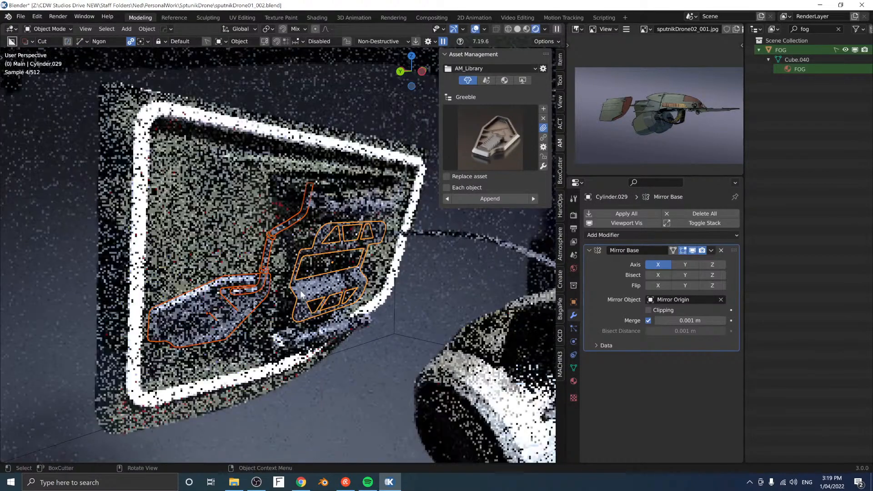
Step: Link the upper piston's material to the tube frame running around the wing panel
{"action": "left_click", "coordinate": [330, 148]}
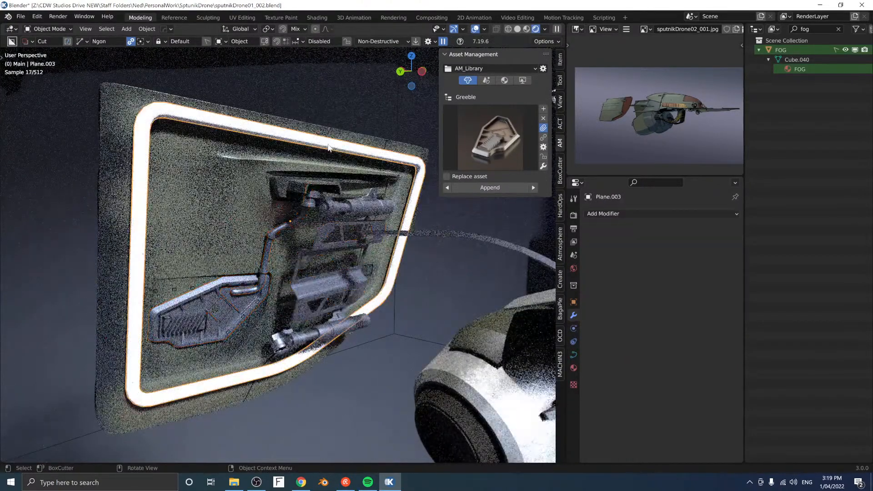
{"action": "left_click", "coordinate": [346, 204], "text": "shift"}
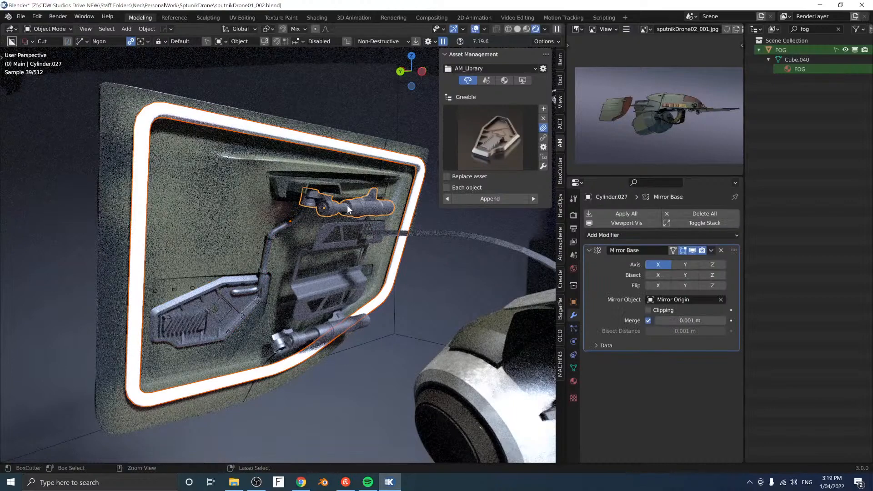
{"action": "key", "text": "ctrl+l"}
{"action": "left_click", "coordinate": [347, 204]}
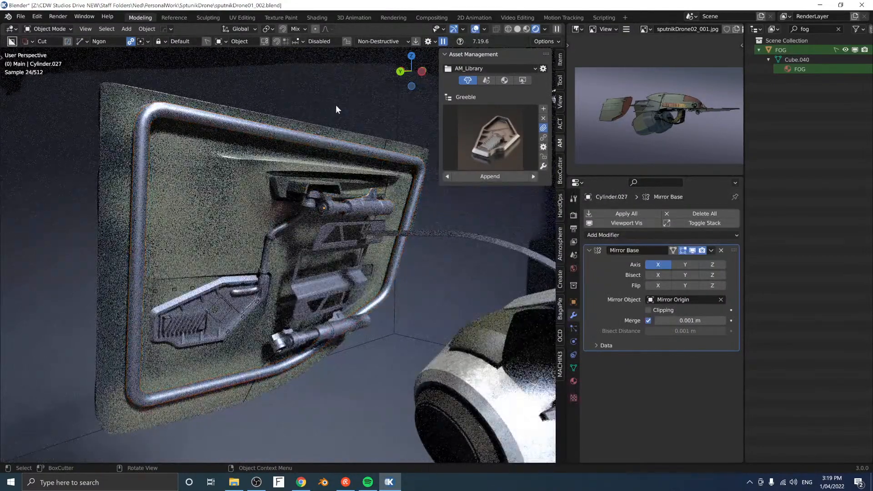
Step: Examine the rendered wing panel from several angles and distances, including against the whole drone
{"action": "scroll", "coordinate": [339, 125], "scroll_direction": "down", "scroll_amount": 2}
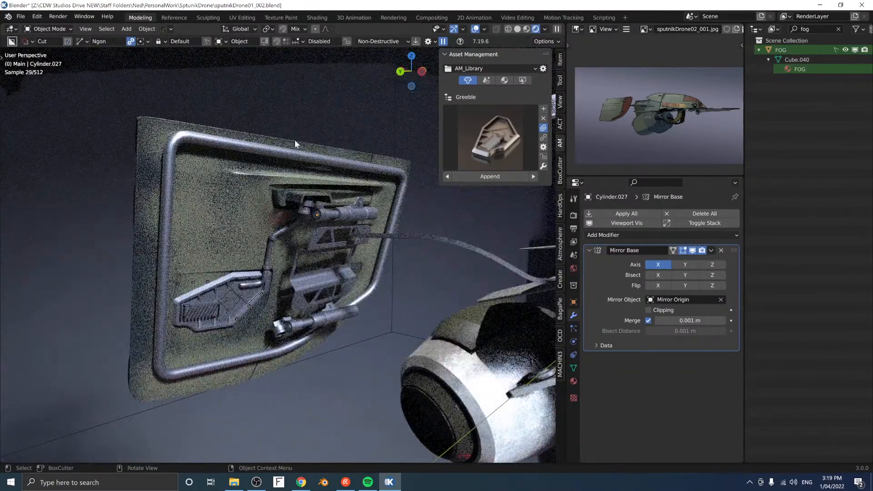
{"action": "mouse_move", "coordinate": [260, 119]}
{"action": "middle_mouse_down"}
{"action": "mouse_move", "coordinate": [334, 137]}
{"action": "mouse_move", "coordinate": [338, 156]}
{"action": "mouse_move", "coordinate": [392, 138]}
{"action": "mouse_move", "coordinate": [389, 123]}
{"action": "mouse_move", "coordinate": [369, 131]}
{"action": "mouse_move", "coordinate": [261, 117]}
{"action": "middle_mouse_up"}
{"action": "scroll", "coordinate": [336, 158], "scroll_direction": "down", "scroll_amount": 2}
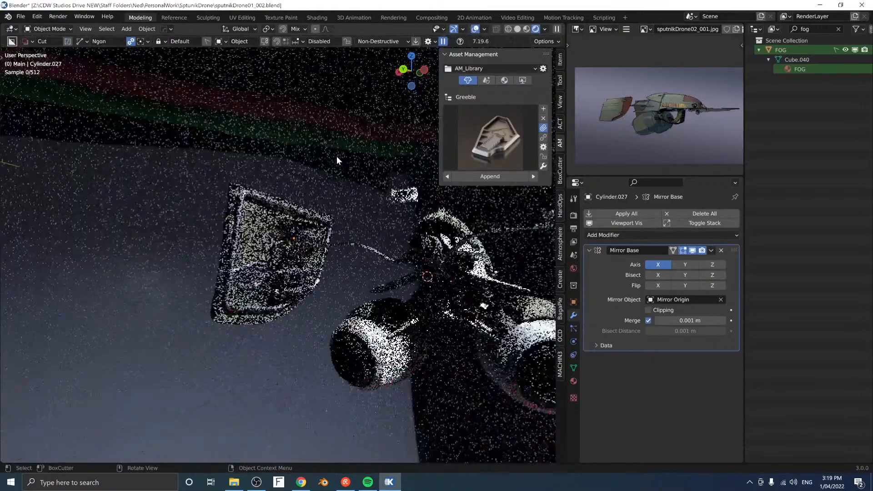
{"action": "scroll", "coordinate": [337, 157], "scroll_direction": "down", "scroll_amount": 1}
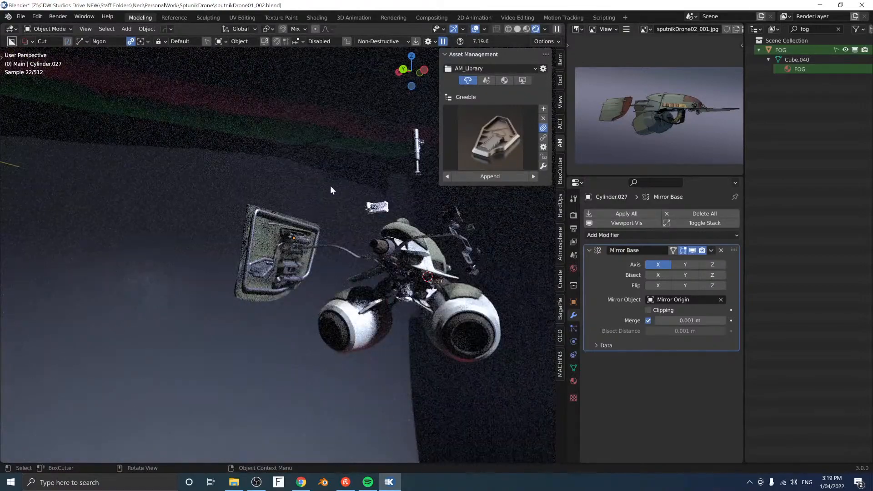
{"action": "mouse_move", "coordinate": [362, 216]}
{"action": "middle_mouse_down"}
{"action": "mouse_move", "coordinate": [312, 209]}
{"action": "mouse_move", "coordinate": [362, 217]}
{"action": "middle_mouse_up"}
{"action": "scroll", "coordinate": [253, 265], "scroll_direction": "up", "scroll_amount": 4}
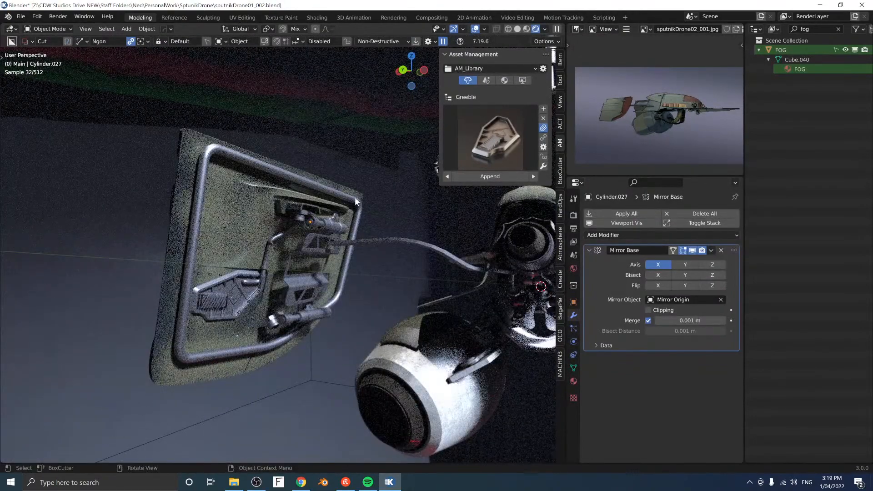
{"action": "middle_click_drag", "start_coordinate": [354, 198], "coordinate": [294, 171]}
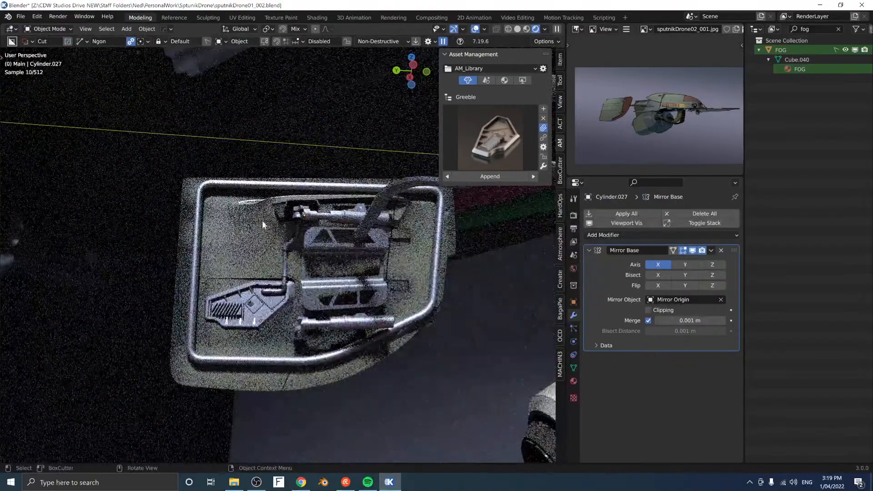
{"action": "middle_click_drag", "start_coordinate": [257, 235], "coordinate": [268, 260]}
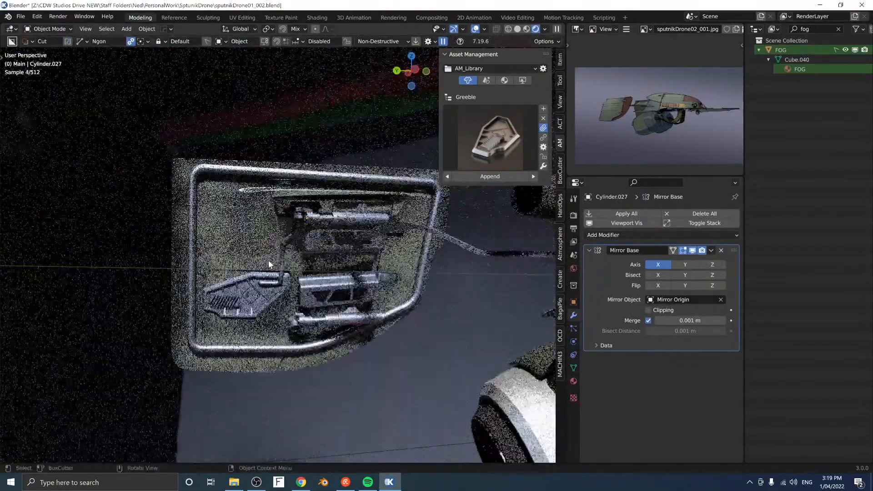
{"action": "scroll", "coordinate": [268, 259], "scroll_direction": "up", "scroll_amount": 5}
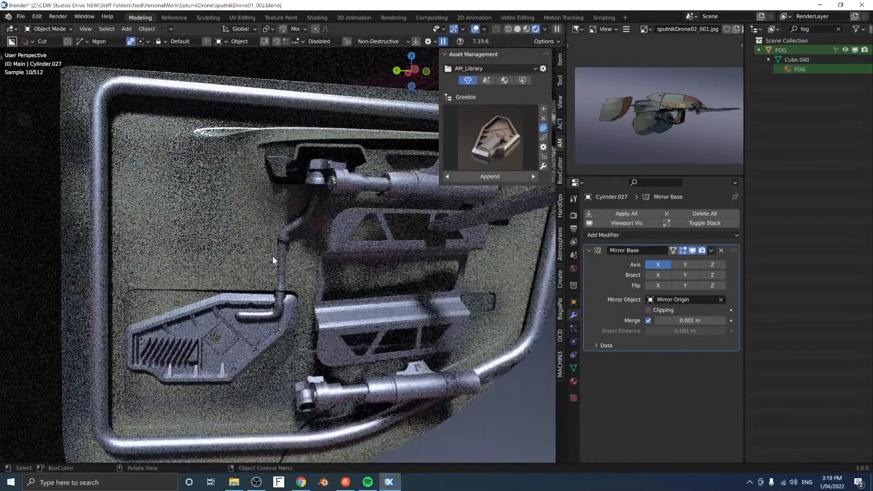
Step: Return to solid shading and draw a second 0.100 wide surface cable alongside the first, from the greeble up toward the upper piston mount
{"action": "key", "text": "z"}
{"action": "left_click", "coordinate": [155, 193]}
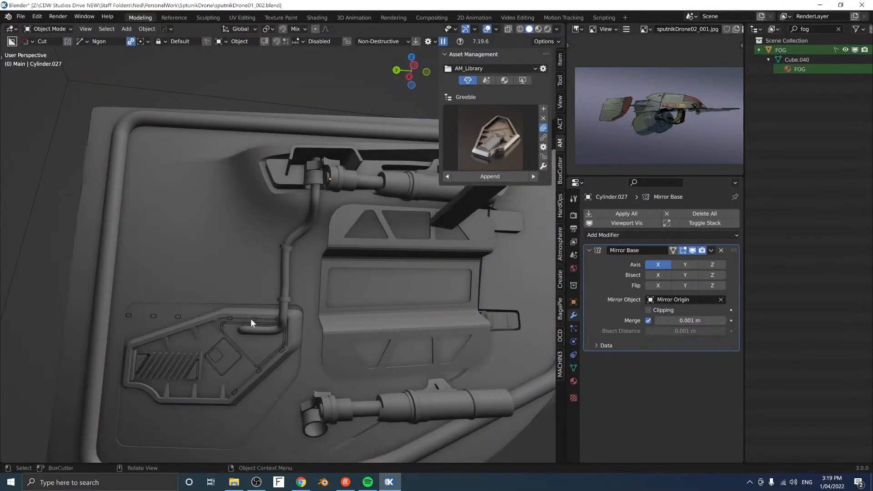
{"action": "middle_click_drag", "start_coordinate": [250, 318], "coordinate": [234, 272]}
{"action": "key", "text": "shift+alt+c"}
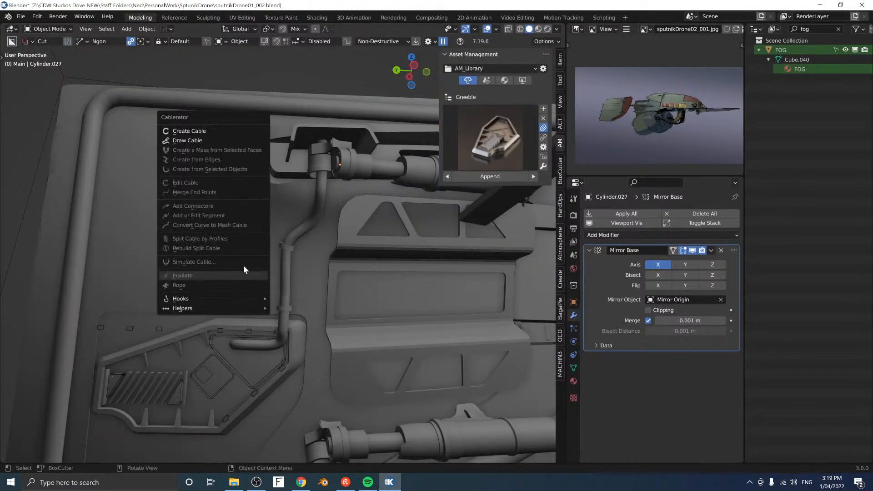
{"action": "left_click", "coordinate": [186, 140]}
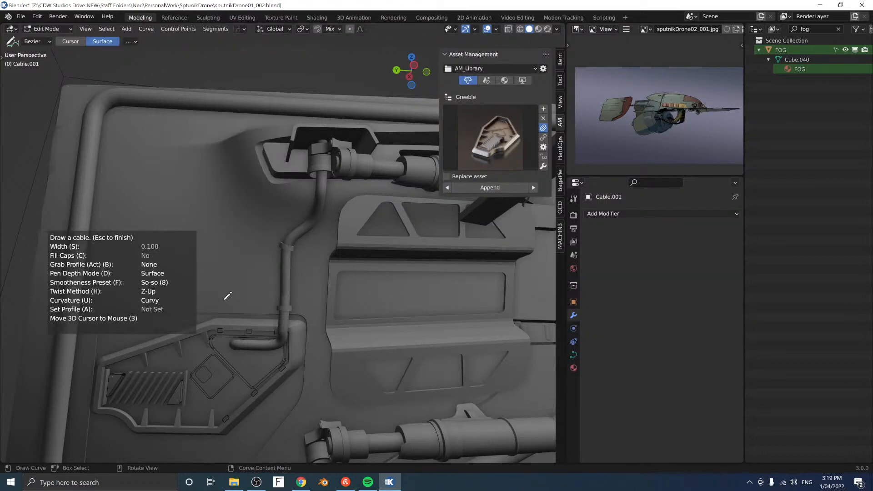
{"action": "middle_click_drag", "start_coordinate": [246, 290], "coordinate": [237, 307]}
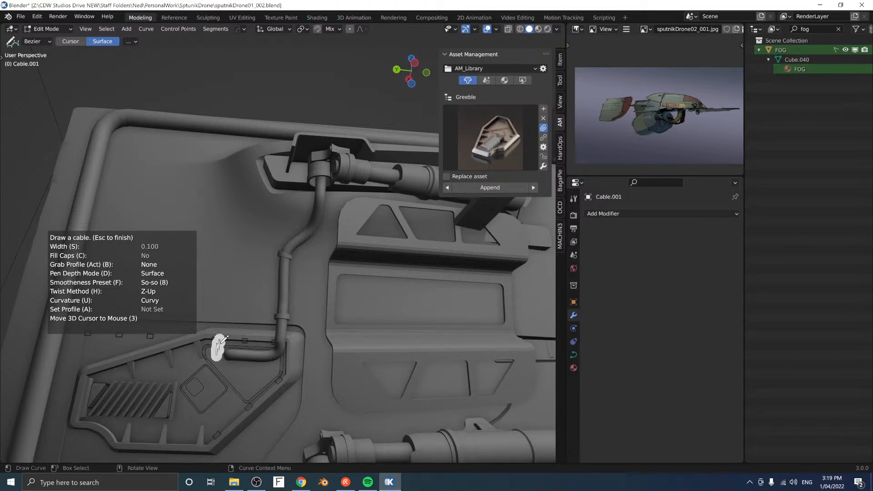
{"action": "mouse_move", "coordinate": [235, 339]}
{"action": "left_mouse_down"}
{"action": "mouse_move", "coordinate": [255, 342]}
{"action": "mouse_move", "coordinate": [271, 321]}
{"action": "mouse_move", "coordinate": [276, 247]}
{"action": "mouse_move", "coordinate": [311, 196]}
{"action": "left_mouse_up"}
{"action": "mouse_move", "coordinate": [263, 263]}
{"action": "middle_mouse_down"}
{"action": "mouse_move", "coordinate": [264, 305]}
{"action": "mouse_move", "coordinate": [279, 334]}
{"action": "mouse_move", "coordinate": [217, 294]}
{"action": "middle_mouse_up"}
{"action": "key", "text": "Escape"}
Step: Dissolve surplus control points along the lower bend and greeble end of the new cable to smooth its shape
{"action": "key", "text": "Tab"}
{"action": "scroll", "coordinate": [223, 315], "scroll_direction": "up", "scroll_amount": 2}
{"action": "left_click", "coordinate": [235, 310]}
{"action": "key", "text": "ctrl+x"}
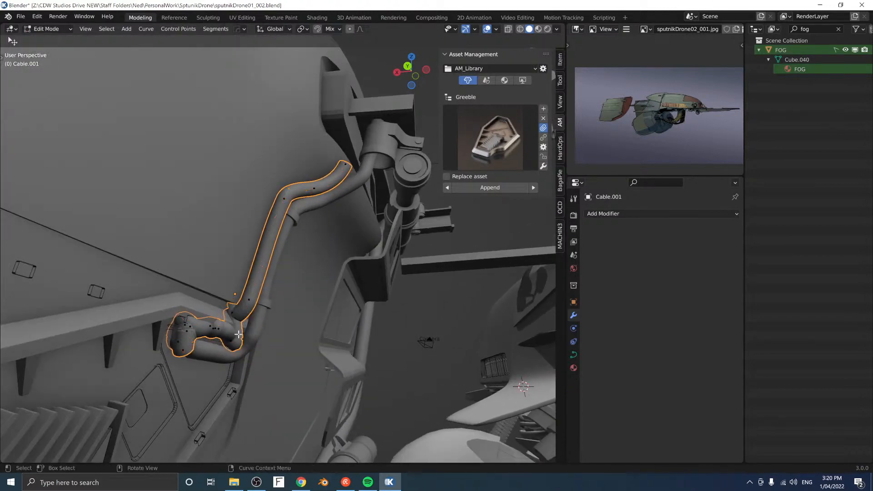
{"action": "key", "text": "ctrl+x"}
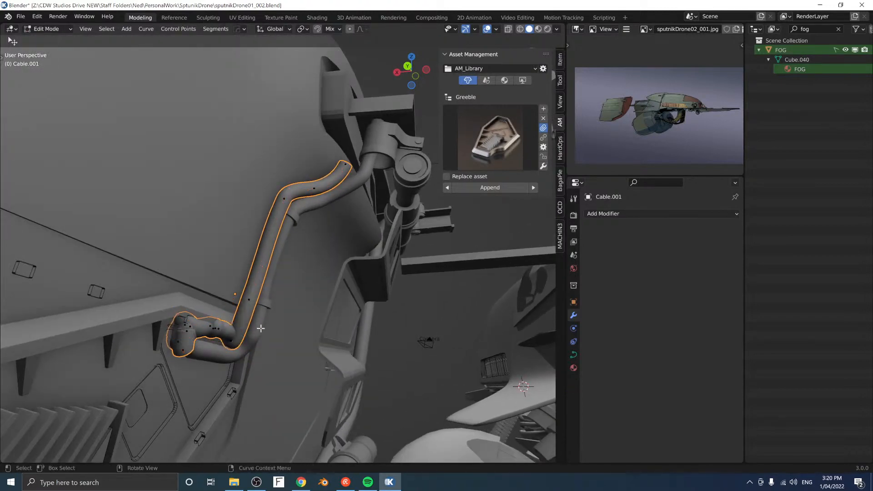
{"action": "middle_click_drag", "start_coordinate": [219, 325], "coordinate": [217, 343]}
{"action": "left_click", "coordinate": [230, 337]}
{"action": "left_click", "coordinate": [187, 338]}
{"action": "key", "text": "ctrl+x"}
{"action": "left_click", "coordinate": [196, 338]}
{"action": "key", "text": "ctrl+x"}
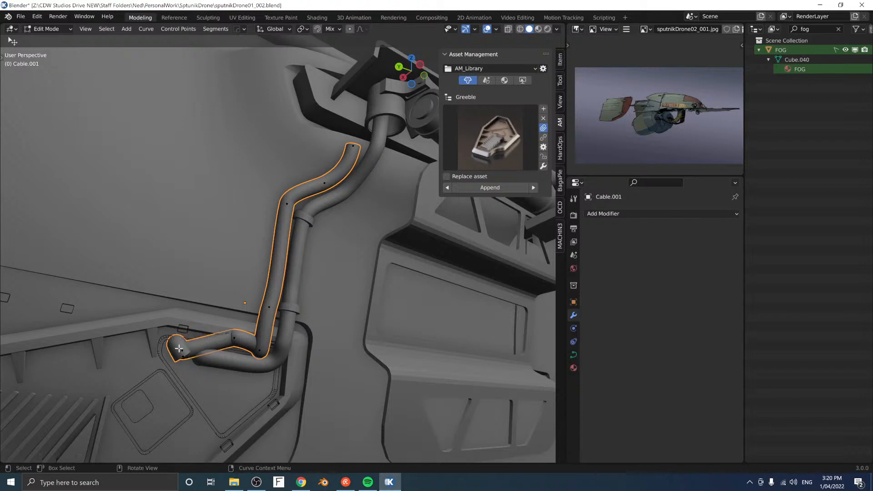
Step: Move the cable's control point near the greeble end upward, dissolve the surplus points beside it, and shorten its handles for a compact bend
{"action": "left_click", "coordinate": [178, 349]}
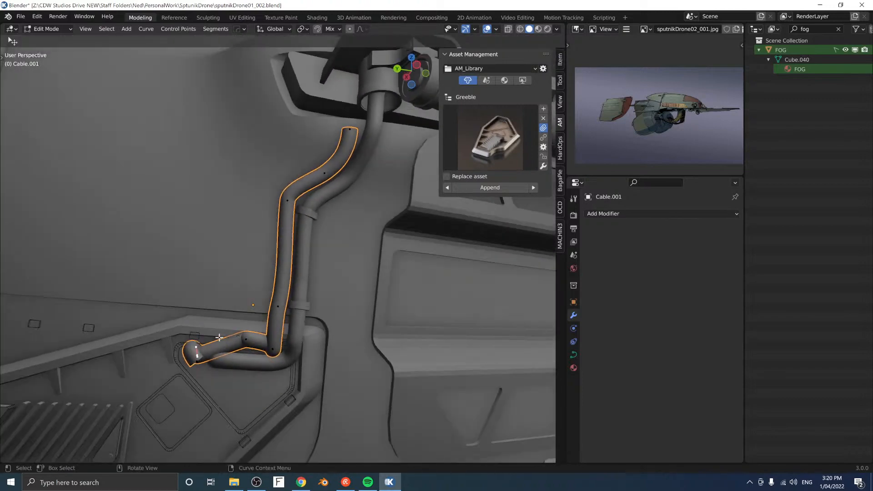
{"action": "key", "text": "g"}
{"action": "left_click", "coordinate": [223, 318]}
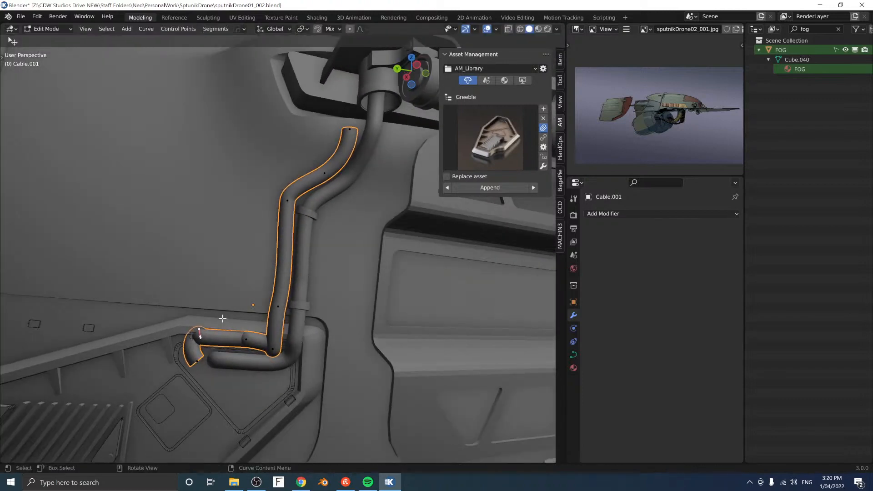
{"action": "key", "text": "ctrl+x"}
{"action": "left_click", "coordinate": [249, 337]}
{"action": "key", "text": "ctrl+x"}
{"action": "left_click", "coordinate": [255, 337]}
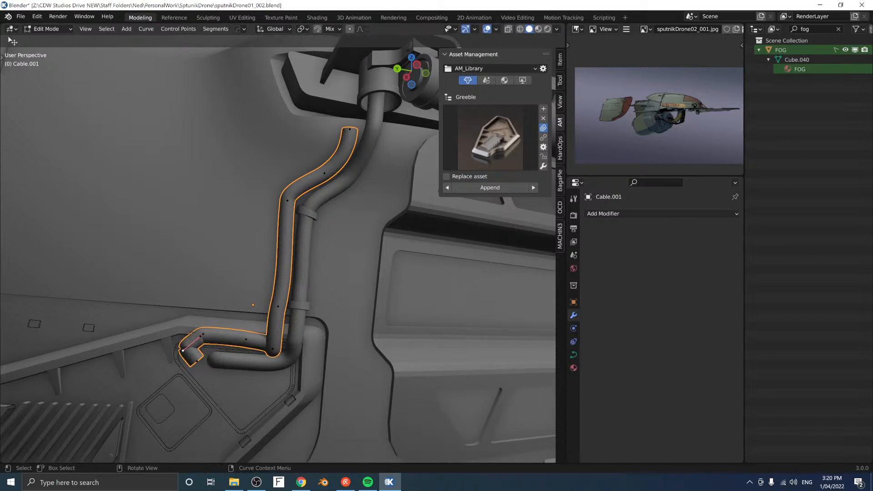
{"action": "key", "text": "s"}
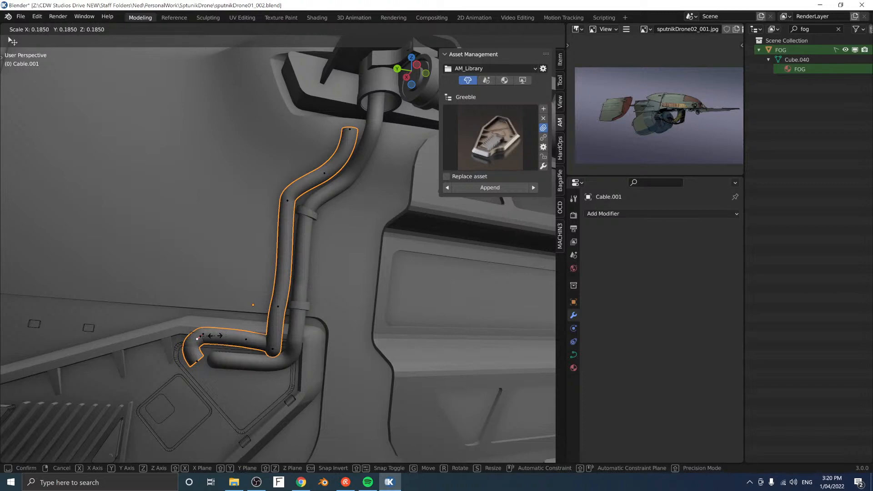
{"action": "left_click", "coordinate": [219, 349]}
Step: Reposition the control point at the cable's lower bend and shrink its handles to tighten the corner
{"action": "middle_click_drag", "start_coordinate": [222, 356], "coordinate": [276, 360]}
{"action": "left_click", "coordinate": [240, 343]}
{"action": "key", "text": "s"}
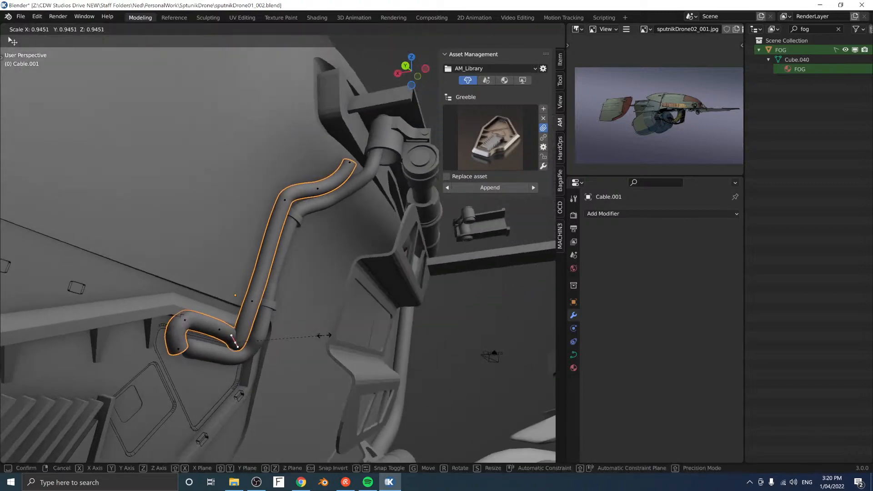
{"action": "left_click", "coordinate": [324, 335]}
{"action": "middle_click_drag", "start_coordinate": [335, 360], "coordinate": [308, 326]}
{"action": "key", "text": "s"}
{"action": "left_click", "coordinate": [326, 336]}
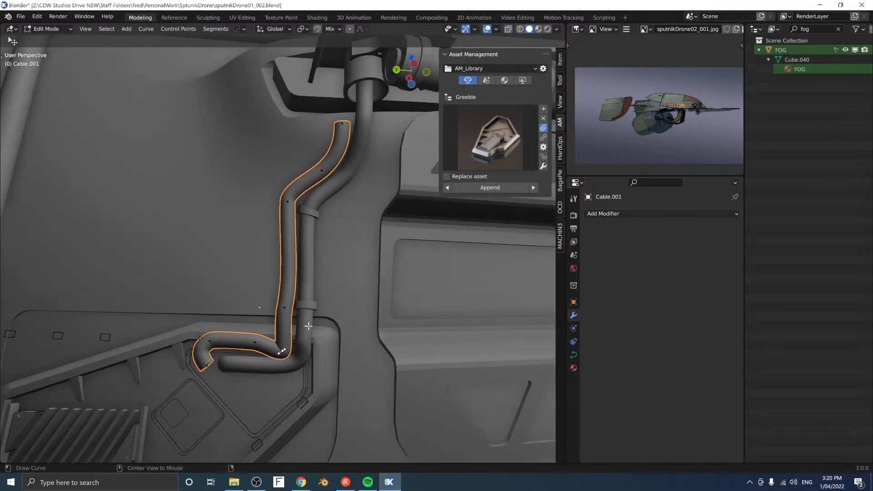
{"action": "key", "text": "s"}
{"action": "left_click", "coordinate": [305, 336]}
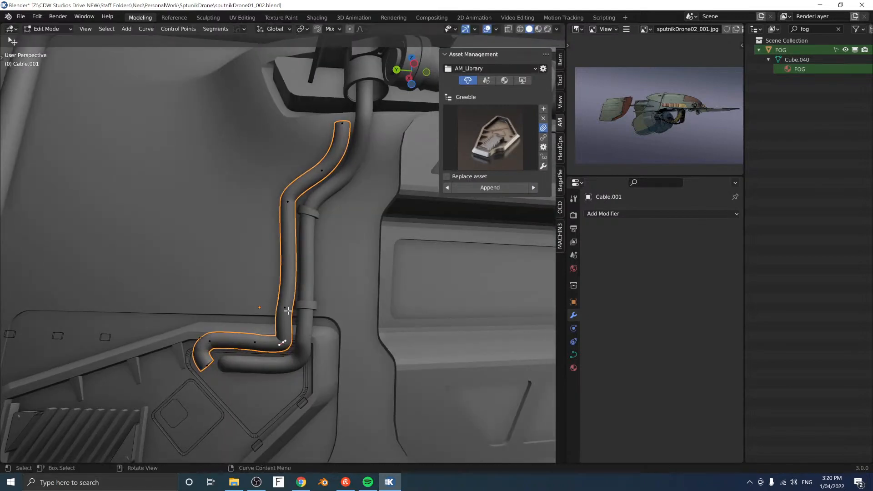
Step: Try to reshape the vertical run by dissolving the control point just above the lower bend
{"action": "key", "text": "s"}
{"action": "left_click", "coordinate": [307, 314]}
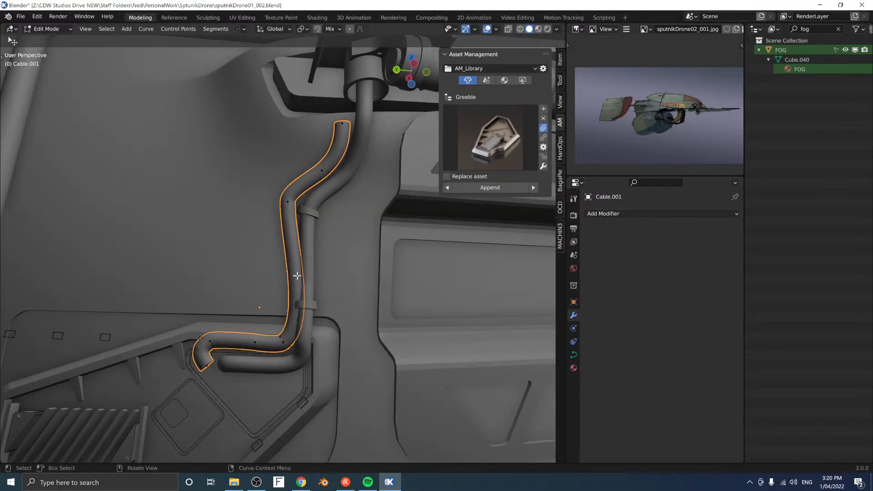
{"action": "key", "text": "ctrl+z"}
{"action": "key", "text": "ctrl+z"}
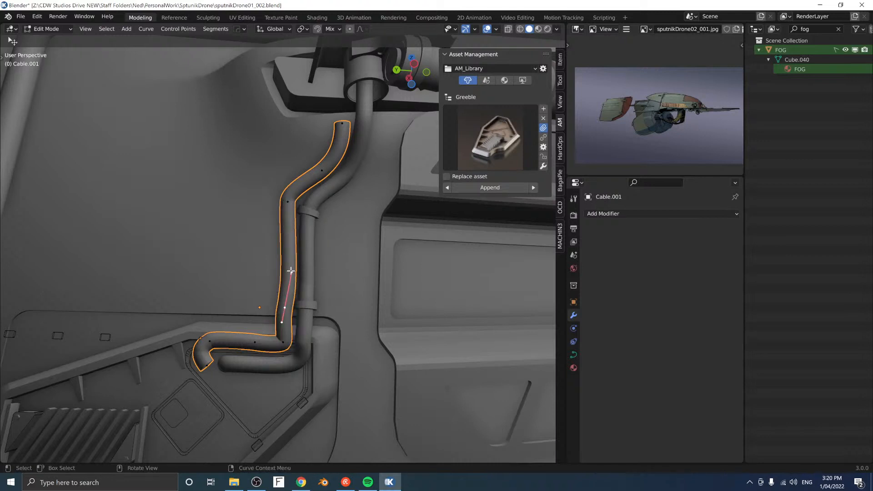
Step: Shorten and rotate the handles of the control point above the lower bend to straighten the cable's vertical run, and finish editing the curve
{"action": "key", "text": "s"}
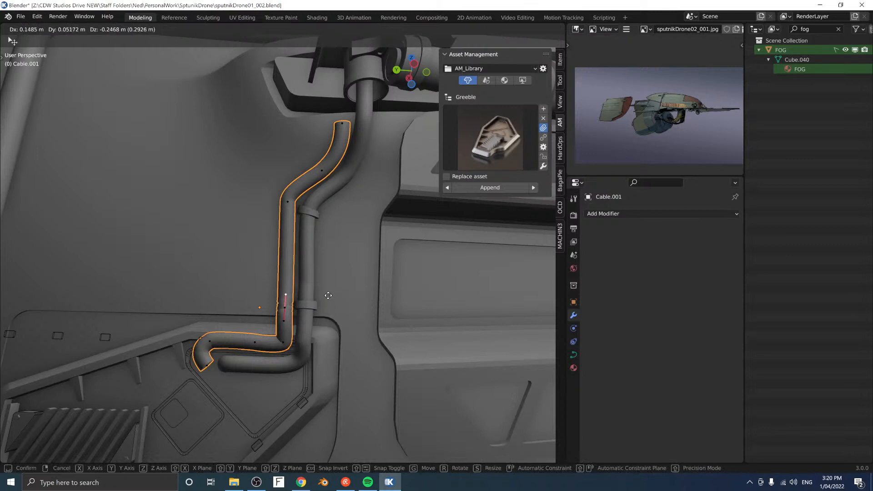
{"action": "left_click", "coordinate": [300, 301]}
{"action": "key", "text": "r"}
{"action": "left_click", "coordinate": [325, 304]}
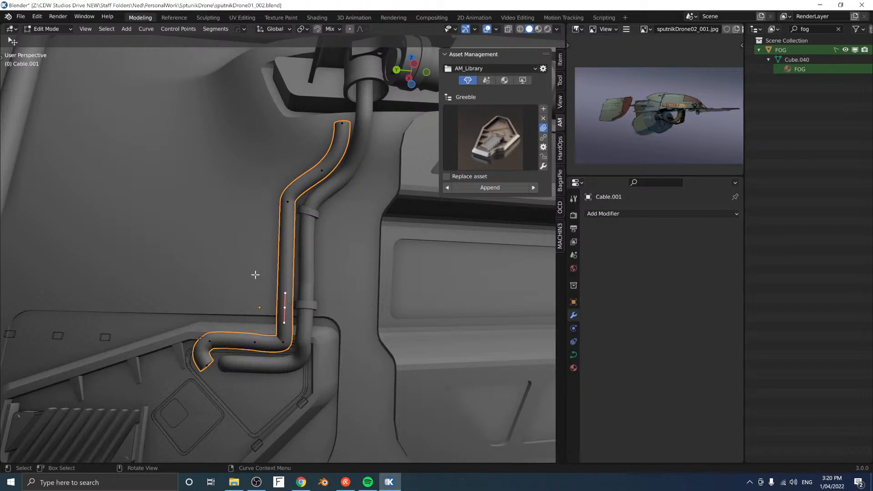
{"action": "middle_click_drag", "start_coordinate": [255, 274], "coordinate": [295, 280]}
{"action": "key", "text": "Tab"}
{"action": "middle_click_drag", "start_coordinate": [233, 343], "coordinate": [231, 348]}
Step: With Cablerator's Edit Cable, move the cable's lower end onto the greeble and its upper end onto the piston fitting
{"action": "key", "text": "alt+shift+c"}
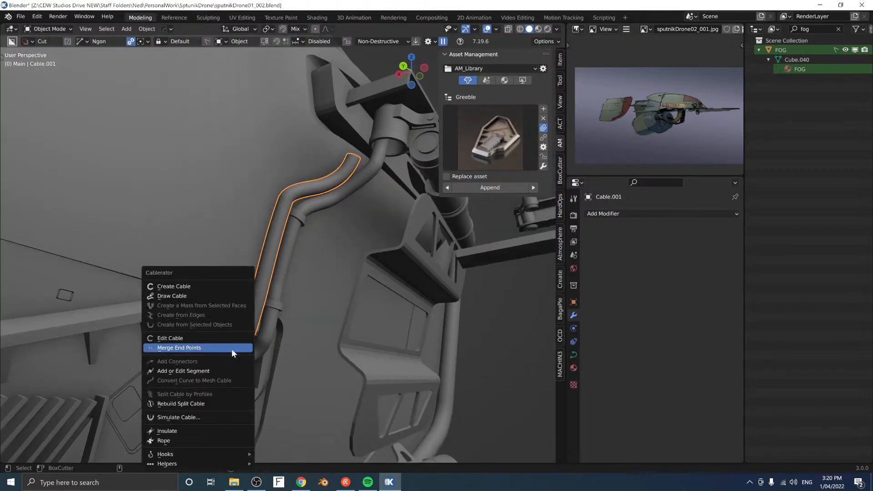
{"action": "left_click", "coordinate": [193, 339]}
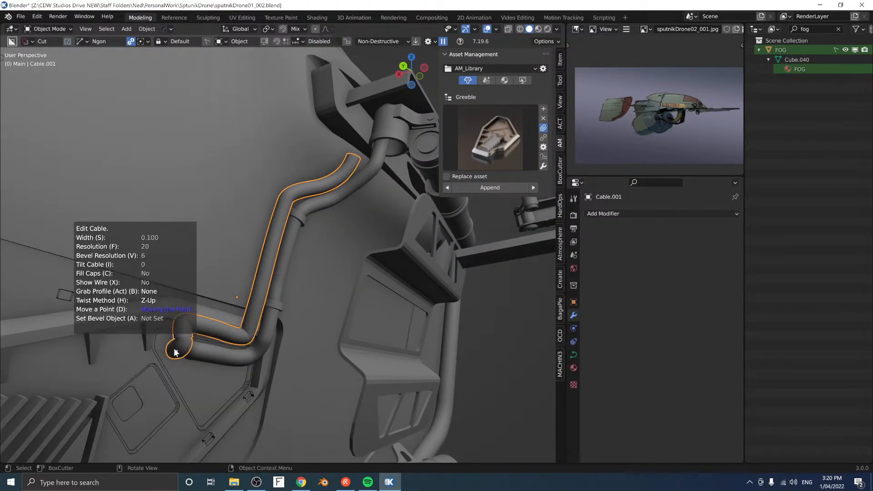
{"action": "middle_click_drag", "start_coordinate": [166, 344], "coordinate": [236, 324]}
{"action": "key", "text": "d"}
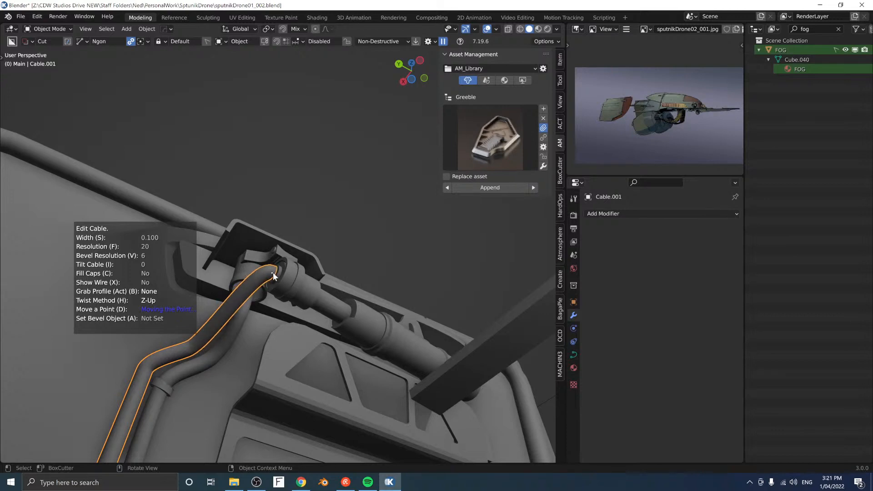
{"action": "mouse_move", "coordinate": [240, 329]}
{"action": "middle_mouse_down"}
{"action": "mouse_move", "coordinate": [178, 333]}
{"action": "mouse_move", "coordinate": [288, 353]}
{"action": "mouse_move", "coordinate": [277, 361]}
{"action": "mouse_move", "coordinate": [313, 377]}
{"action": "mouse_move", "coordinate": [227, 366]}
{"action": "mouse_move", "coordinate": [314, 300]}
{"action": "mouse_move", "coordinate": [244, 316]}
{"action": "middle_mouse_up"}
{"action": "scroll", "coordinate": [244, 315], "scroll_direction": "up", "scroll_amount": 3}
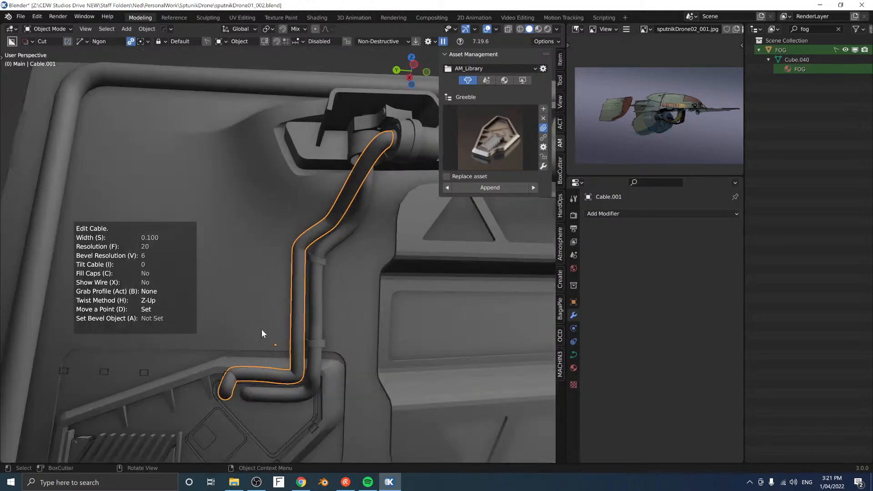
{"action": "left_click", "coordinate": [252, 65]}
Step: Rescale the handles of the control point at the cable's greeble-end bend to smooth its curve
{"action": "scroll", "coordinate": [279, 190], "scroll_direction": "down", "scroll_amount": 3}
{"action": "middle_click_drag", "start_coordinate": [279, 190], "coordinate": [258, 240]}
{"action": "key", "text": "Tab"}
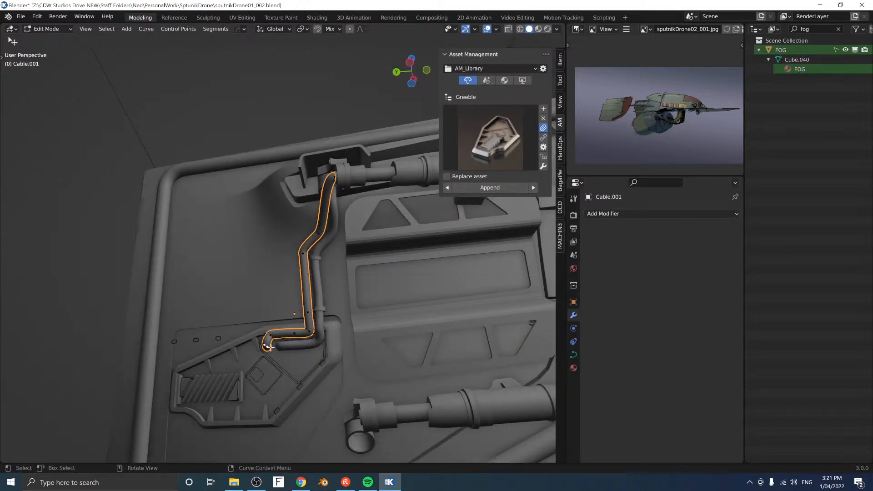
{"action": "key", "text": "s"}
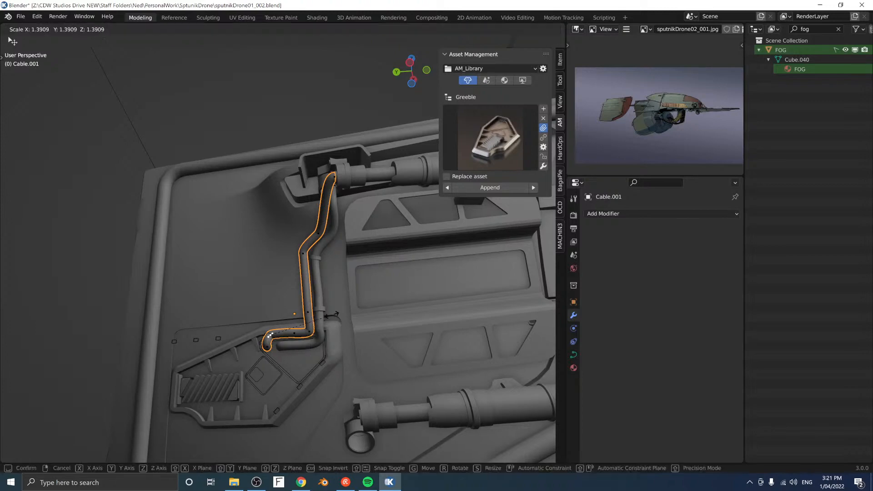
{"action": "left_click", "coordinate": [331, 314]}
{"action": "key", "text": "Tab"}
{"action": "scroll", "coordinate": [282, 320], "scroll_direction": "up", "scroll_amount": 6}
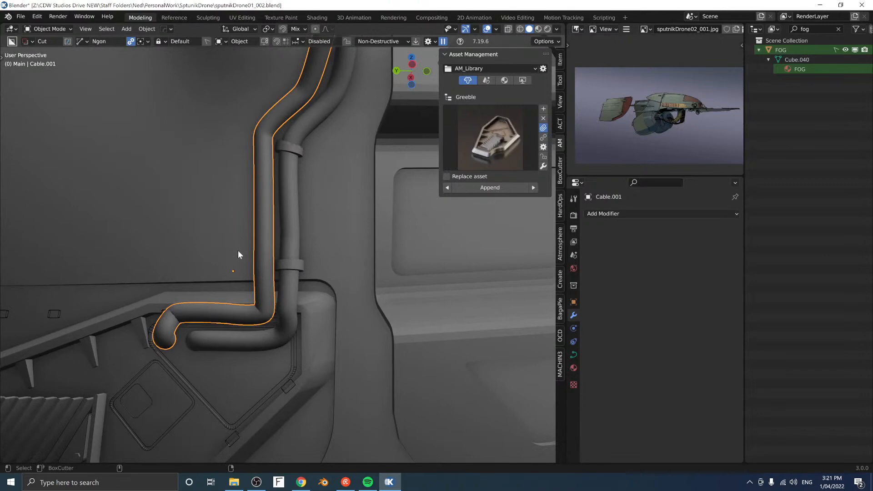
Step: Insulate the second cable with 0.049 wide, 10-segment bands along its lower run, above the lower bend and at the upper bend
{"action": "key", "text": "shift+alt+c"}
{"action": "left_click", "coordinate": [185, 345]}
{"action": "middle_click_drag", "start_coordinate": [203, 283], "coordinate": [259, 267], "text": "shift"}
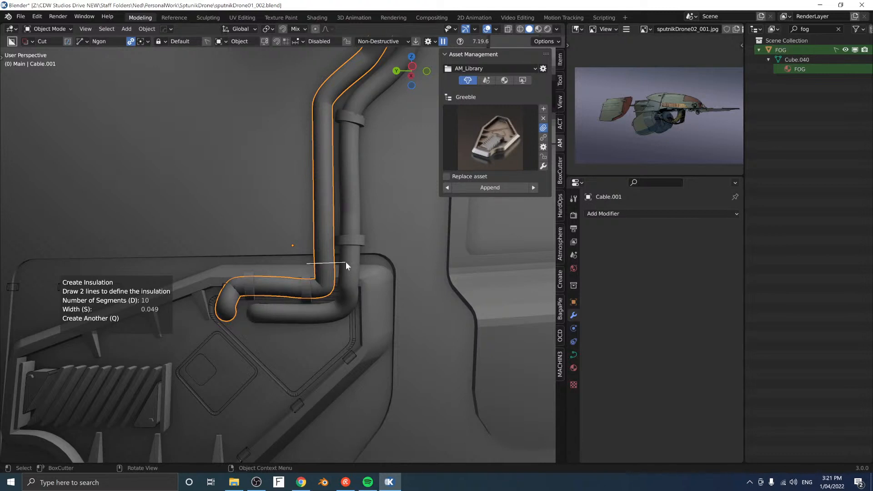
{"action": "left_click_drag", "start_coordinate": [308, 253], "coordinate": [356, 252]}
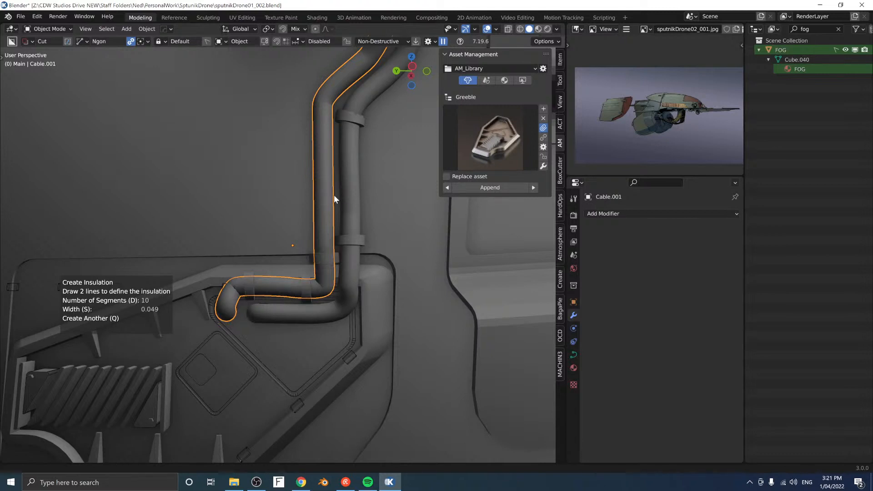
{"action": "middle_click_drag", "start_coordinate": [334, 195], "coordinate": [304, 326], "text": "shift"}
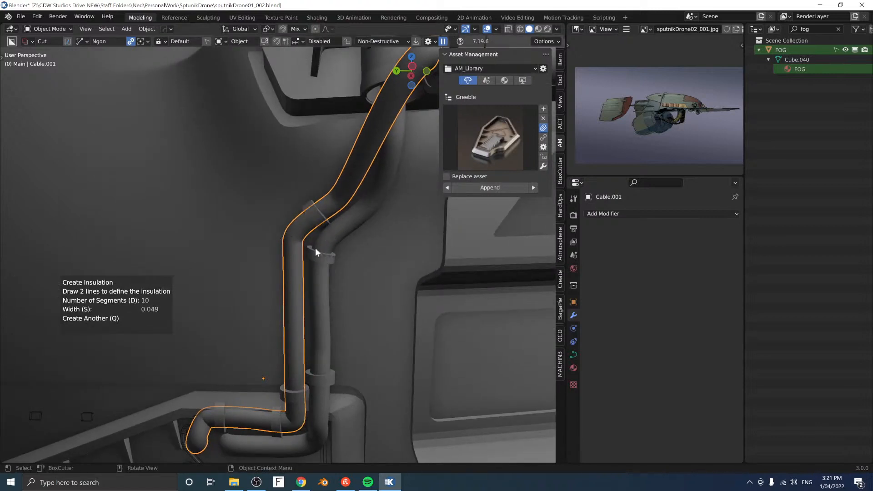
{"action": "left_click", "coordinate": [304, 285]}
{"action": "middle_click_drag", "start_coordinate": [291, 299], "coordinate": [296, 286]}
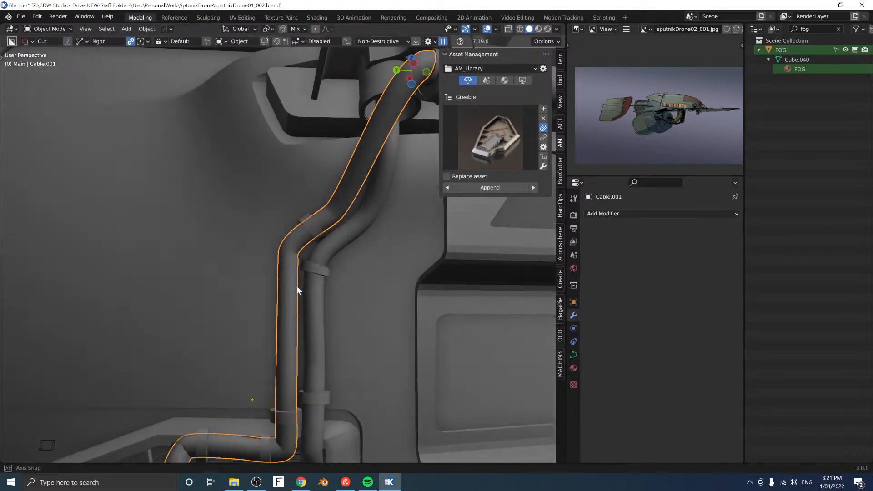
Step: Try to insulate both cables together with a shared band just below the upper bend
{"action": "left_click", "coordinate": [301, 291]}
{"action": "left_click", "coordinate": [313, 304]}
{"action": "left_click", "coordinate": [293, 305], "text": "shift"}
{"action": "key", "text": "shift+alt+c"}
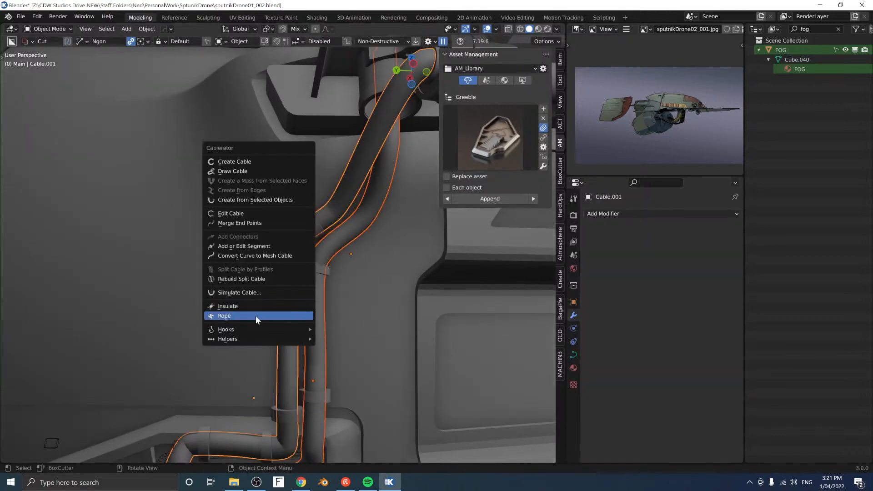
{"action": "left_click", "coordinate": [251, 306]}
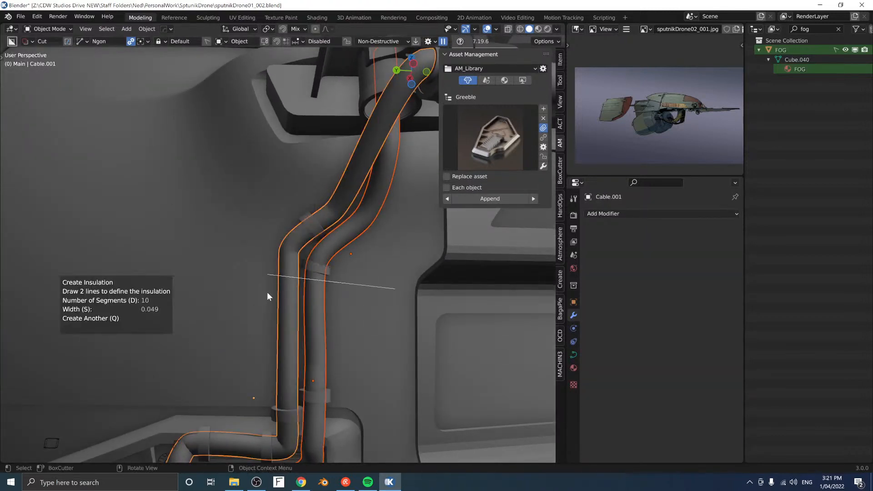
{"action": "left_click", "coordinate": [334, 298]}
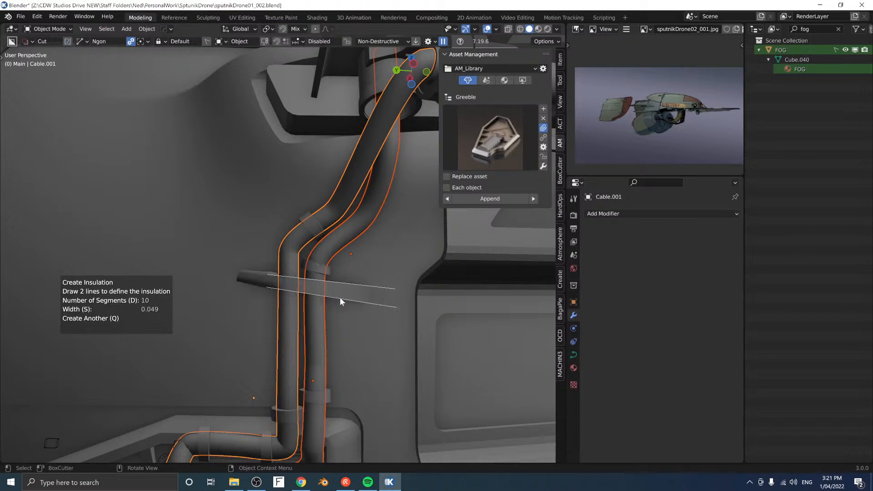
{"action": "key", "text": "s"}
{"action": "right_click", "coordinate": [420, 296]}
{"action": "middle_click_drag", "start_coordinate": [358, 292], "coordinate": [395, 306]}
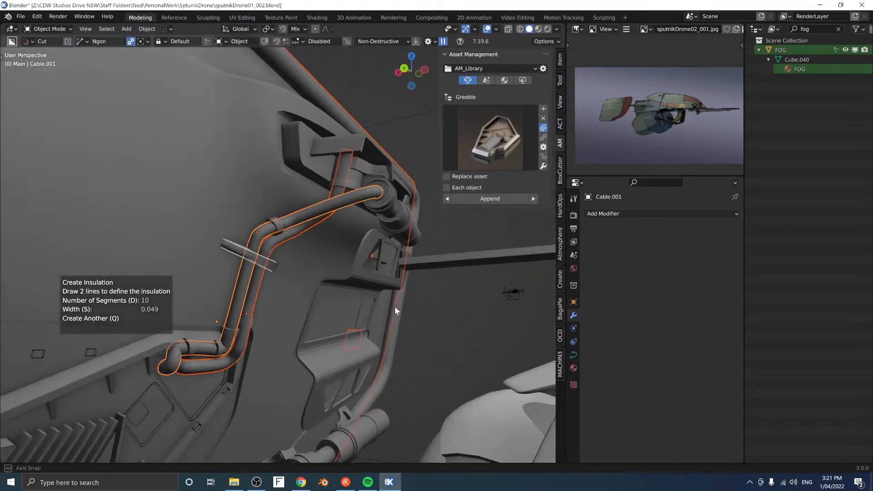
{"action": "left_click", "coordinate": [447, 321]}
{"action": "middle_click_drag", "start_coordinate": [318, 324], "coordinate": [268, 294]}
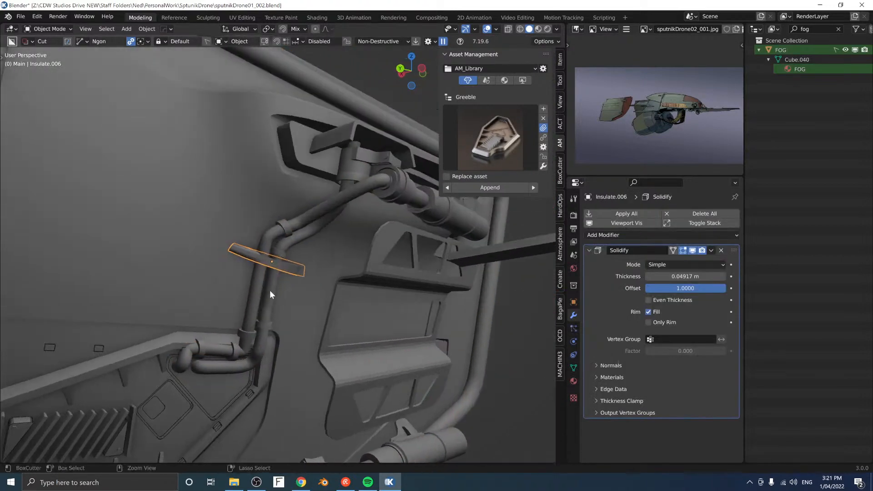
{"action": "left_click", "coordinate": [270, 291]}
Step: Insulate both cables together with two shared 0.049 wide bands, one below the upper bend and one across the diagonal run above it
{"action": "left_click", "coordinate": [260, 275]}
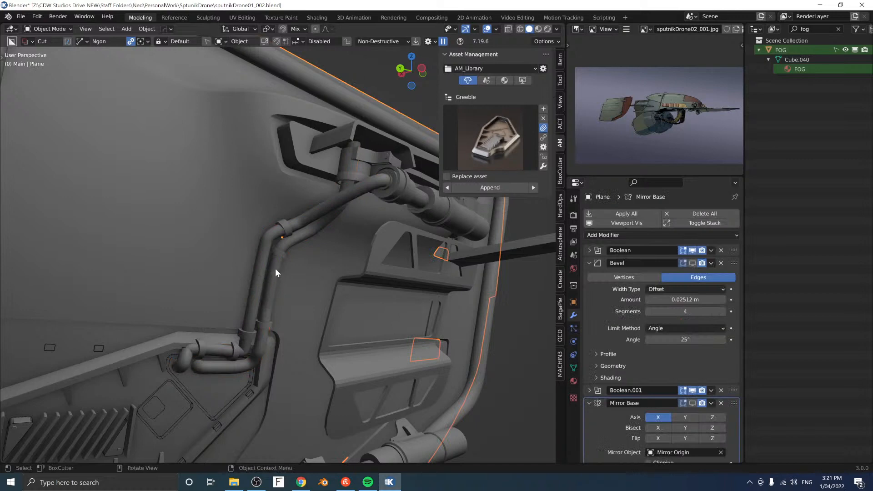
{"action": "left_click", "coordinate": [275, 271]}
{"action": "left_click", "coordinate": [267, 246]}
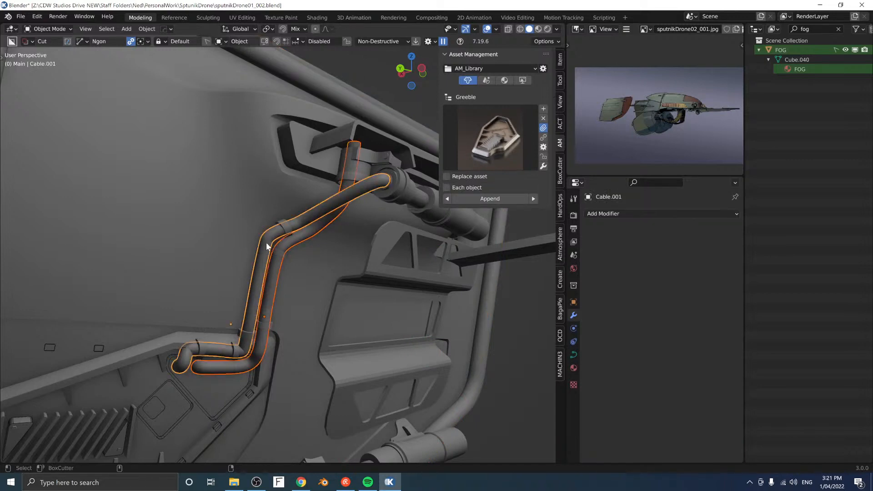
{"action": "right_click", "coordinate": [266, 244]}
{"action": "left_click", "coordinate": [265, 243]}
{"action": "mouse_move", "coordinate": [276, 244]}
{"action": "middle_mouse_down"}
{"action": "mouse_move", "coordinate": [294, 239]}
{"action": "mouse_move", "coordinate": [274, 259]}
{"action": "middle_mouse_up"}
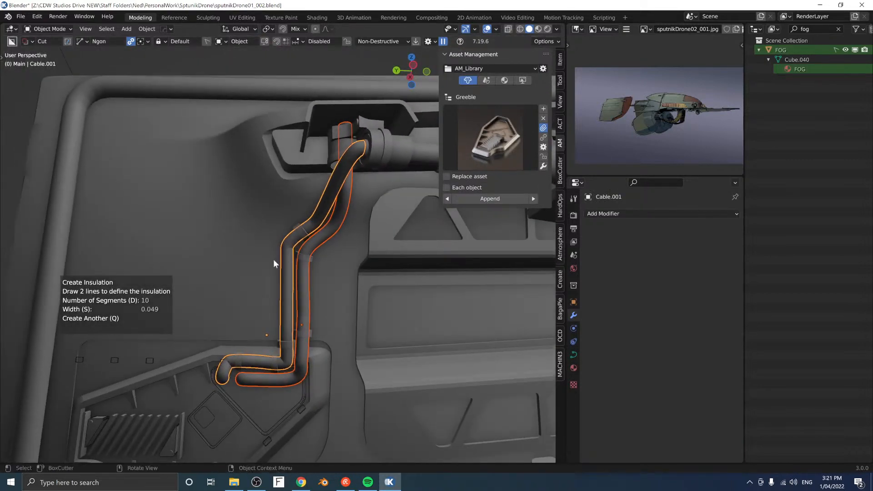
{"action": "left_click", "coordinate": [331, 276]}
{"action": "key", "text": "q"}
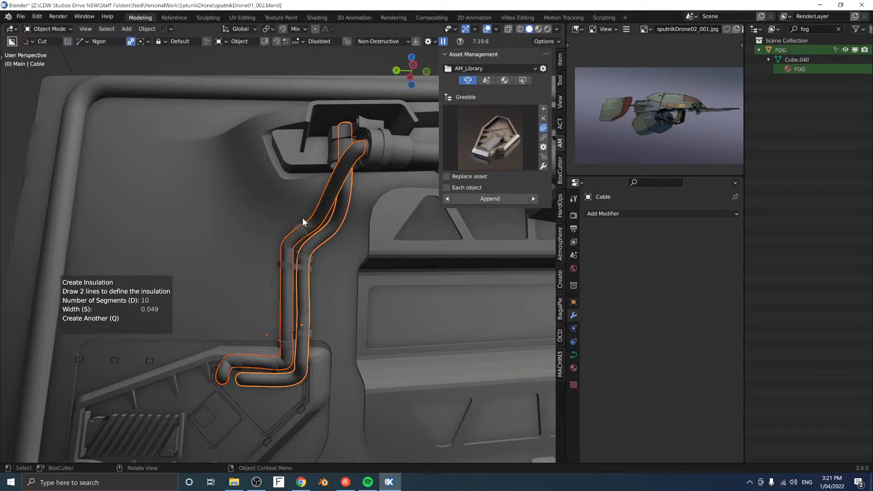
{"action": "left_click", "coordinate": [340, 249]}
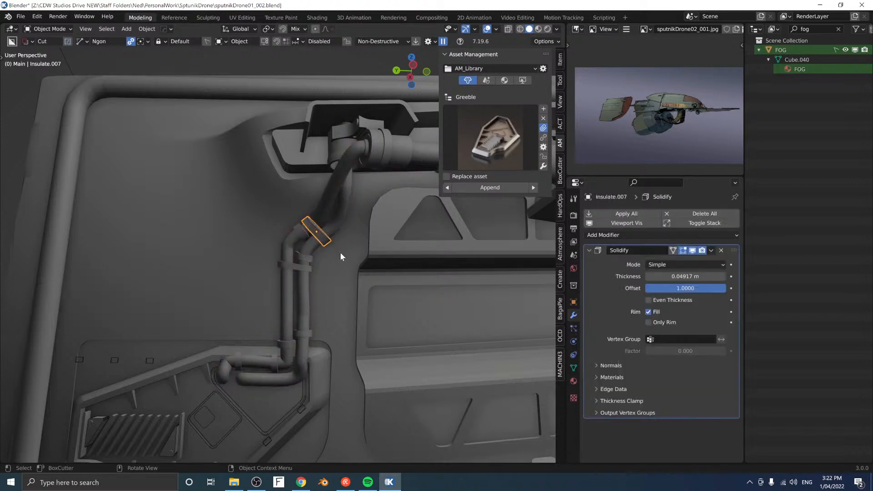
Step: Turn on the viewport display of the wing panel's Mirror Base modifier so the mirrored panel is displayed
{"action": "scroll", "coordinate": [265, 227], "scroll_direction": "down", "scroll_amount": 5}
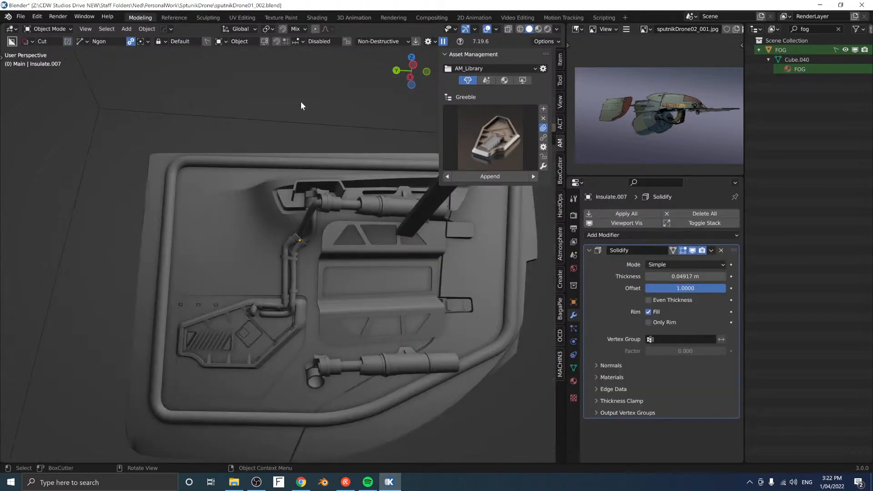
{"action": "middle_click_drag", "start_coordinate": [301, 102], "coordinate": [263, 223]}
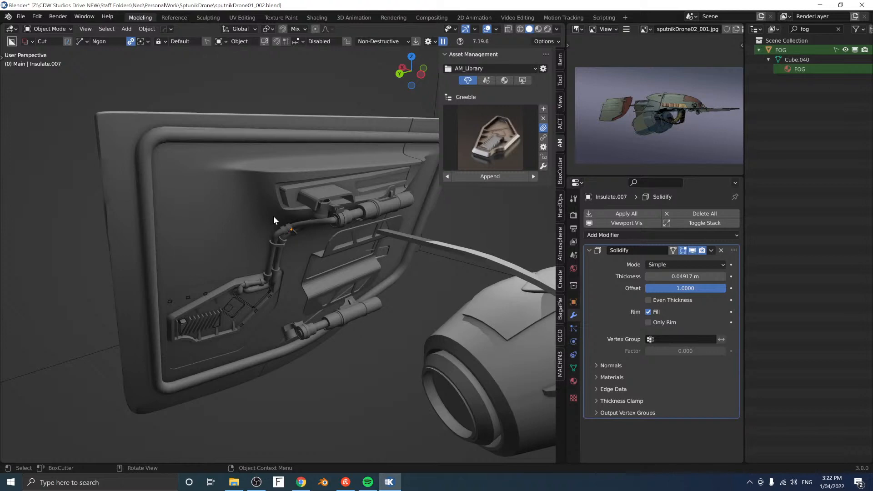
{"action": "scroll", "coordinate": [275, 225], "scroll_direction": "down", "scroll_amount": 4}
{"action": "middle_click_drag", "start_coordinate": [272, 244], "coordinate": [282, 223]}
{"action": "left_click", "coordinate": [283, 223]}
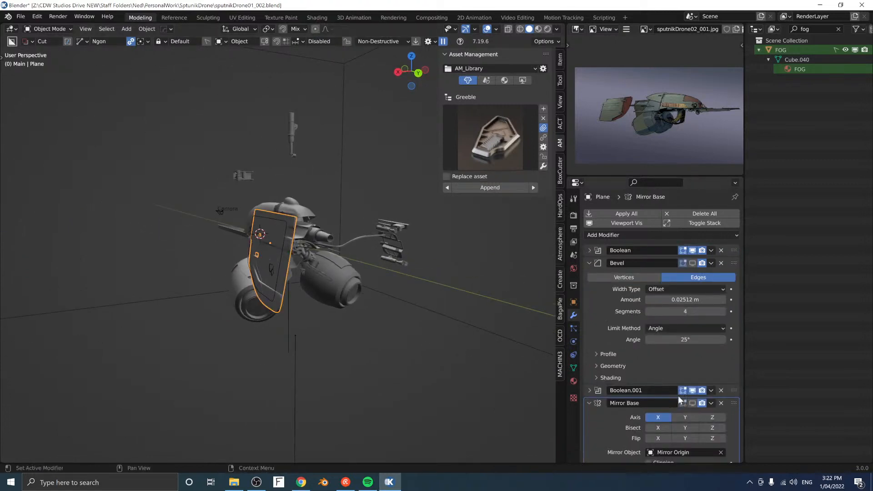
{"action": "middle_click_drag", "start_coordinate": [345, 278], "coordinate": [292, 282]}
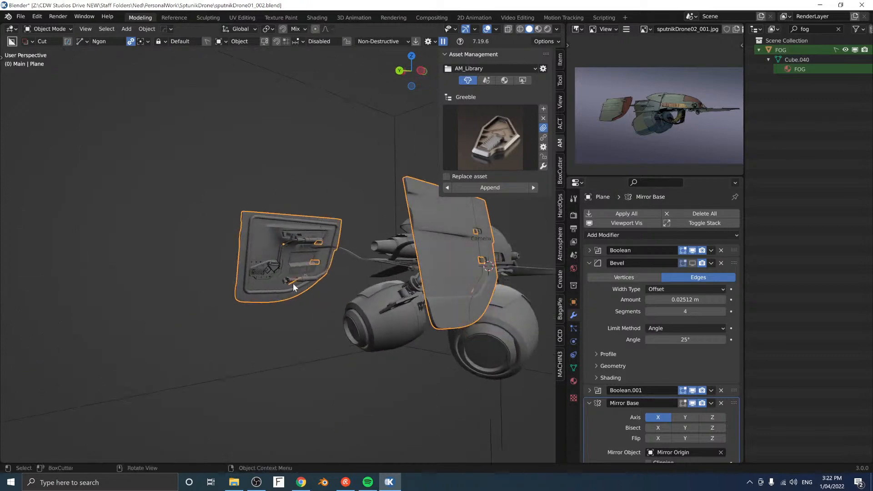
Step: Live-mirror the hexagonal greeble on the wing panel's inner side across X about Mirror Origin
{"action": "left_click", "coordinate": [255, 268]}
{"action": "left_click", "coordinate": [263, 271]}
{"action": "key", "text": "alt+x"}
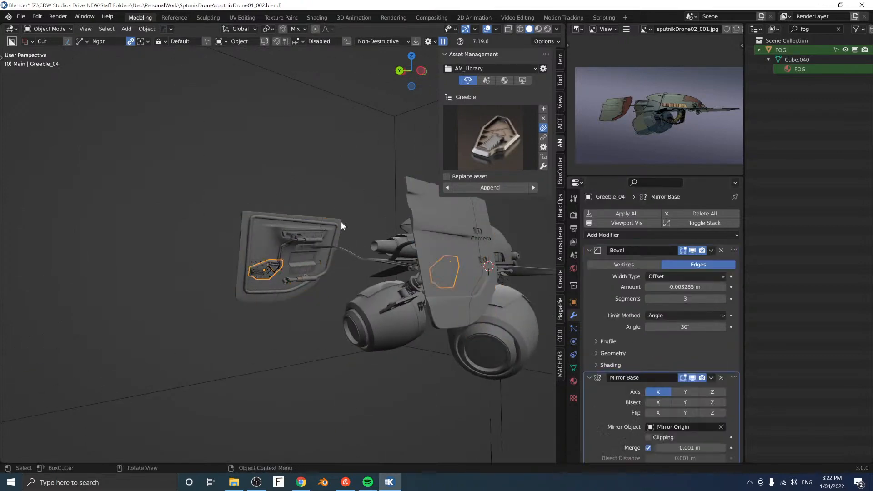
Step: Live-mirror both cables on the wing panel's inner side across X about Mirror Origin
{"action": "middle_click_drag", "start_coordinate": [341, 222], "coordinate": [273, 248]}
{"action": "scroll", "coordinate": [272, 248], "scroll_direction": "up", "scroll_amount": 4}
{"action": "left_click", "coordinate": [273, 245]}
{"action": "key", "text": "alt+x"}
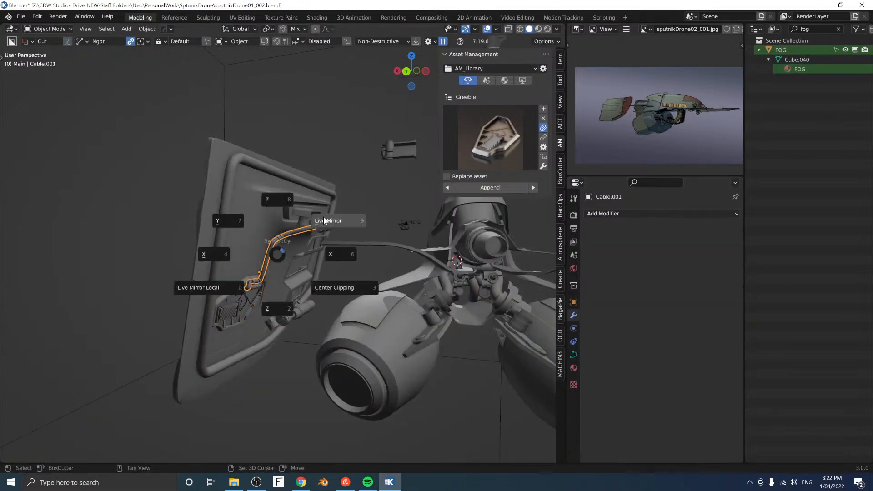
{"action": "left_click", "coordinate": [273, 261]}
{"action": "key", "text": "alt+x"}
{"action": "scroll", "coordinate": [275, 260], "scroll_direction": "up", "scroll_amount": 3}
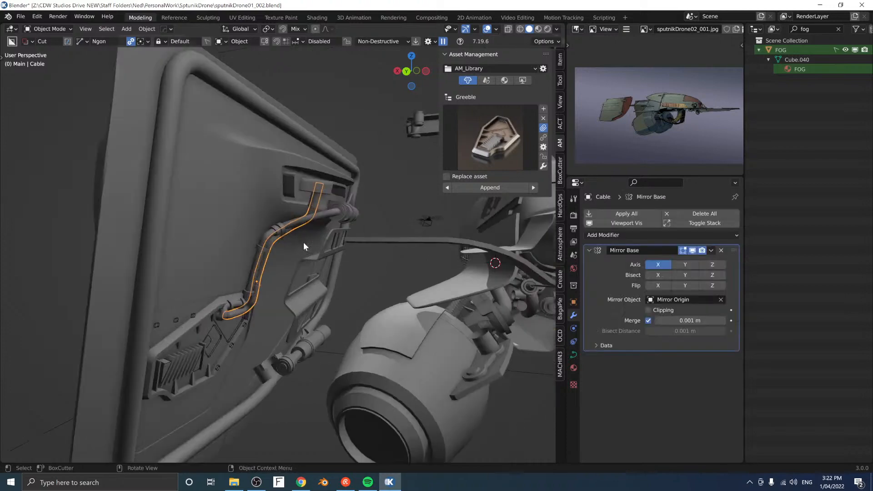
Step: Select all the insulation bands along both cables and live-mirror them across the X axis
{"action": "middle_click_drag", "start_coordinate": [303, 242], "coordinate": [282, 253]}
{"action": "scroll", "coordinate": [281, 252], "scroll_direction": "up", "scroll_amount": 1}
{"action": "left_click", "coordinate": [244, 244], "text": "shift"}
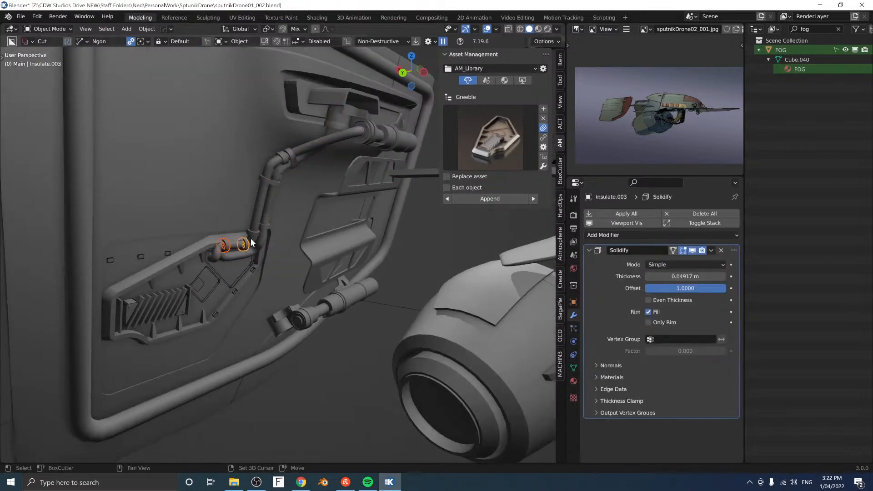
{"action": "left_click", "coordinate": [269, 222], "text": "shift"}
{"action": "left_click", "coordinate": [271, 177], "text": "shift"}
{"action": "left_click", "coordinate": [280, 159], "text": "shift"}
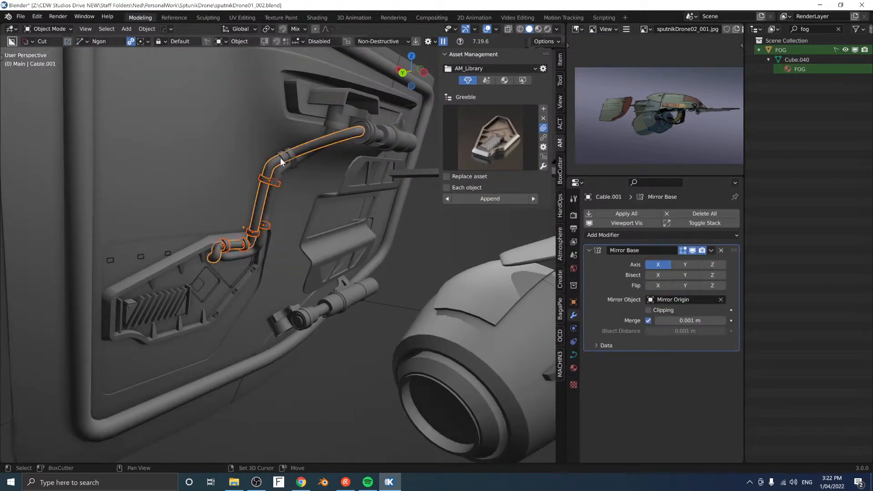
{"action": "key", "text": "ctrl+z"}
{"action": "left_click", "coordinate": [277, 174], "text": "shift"}
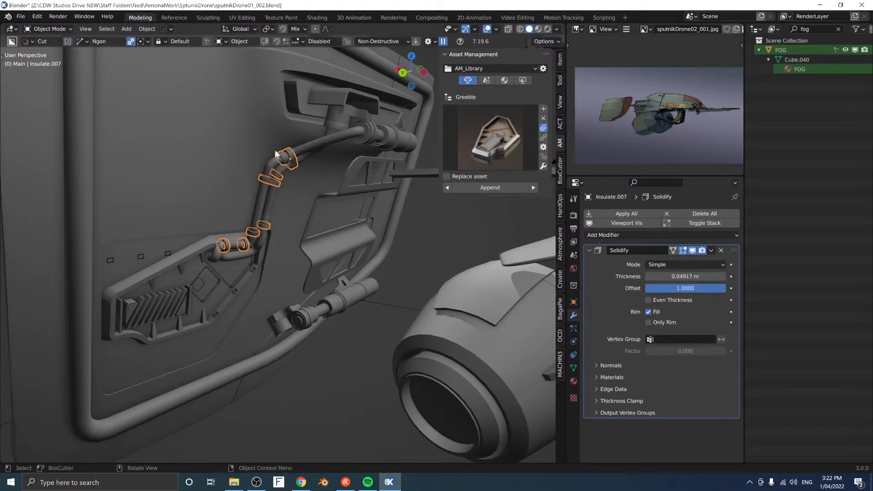
{"action": "middle_click_drag", "start_coordinate": [278, 155], "coordinate": [280, 222]}
{"action": "key", "text": "alt+x"}
{"action": "left_click", "coordinate": [388, 155]}
{"action": "scroll", "coordinate": [378, 160], "scroll_direction": "down", "scroll_amount": 4}
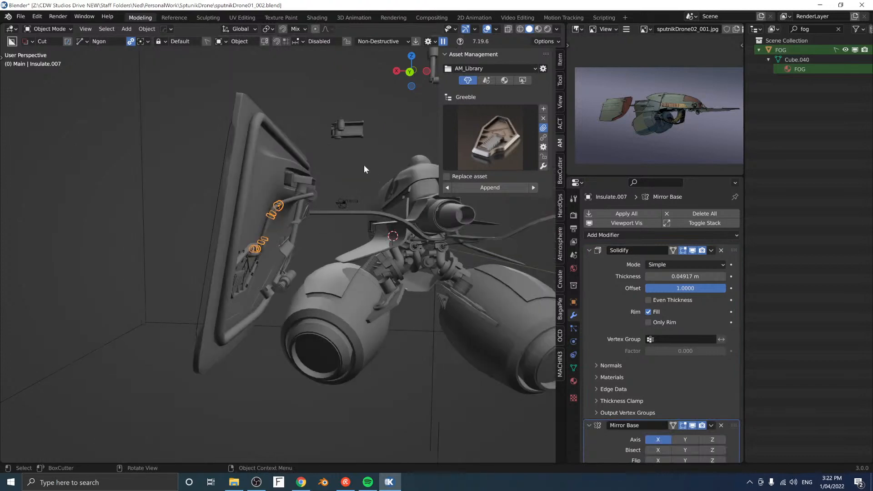
Step: In the wing arm's mesh, lay out the upper outline of a new profile above the wing, about 2.4 m wide along Y
{"action": "left_click", "coordinate": [335, 176]}
{"action": "scroll", "coordinate": [333, 177], "scroll_direction": "down", "scroll_amount": 2}
{"action": "middle_click_drag", "start_coordinate": [332, 181], "coordinate": [351, 230]}
{"action": "left_click", "coordinate": [379, 263]}
{"action": "key", "text": "Tab"}
{"action": "key", "text": "g"}
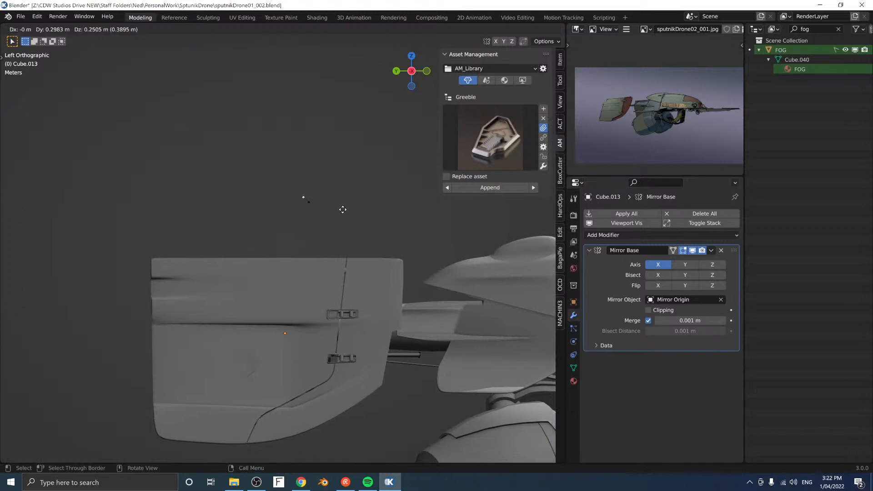
{"action": "key", "text": "y"}
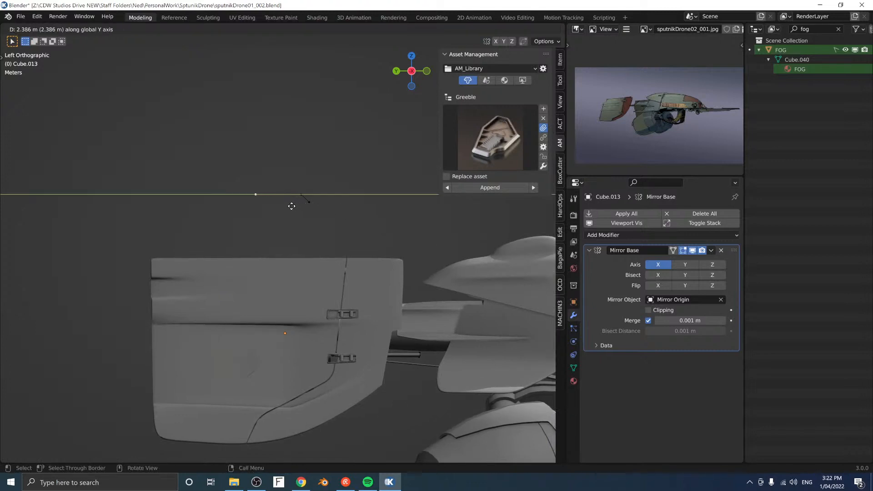
{"action": "left_click", "coordinate": [289, 206]}
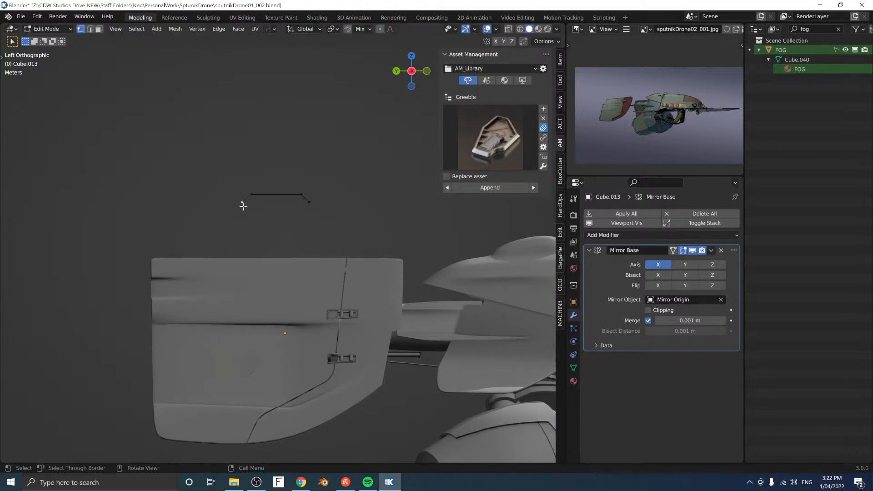
Step: Extrude the two lower end vertices of the new profile about 0.12 m down along Z
{"action": "left_click_drag", "start_coordinate": [227, 199], "coordinate": [341, 213]}
{"action": "key", "text": "g"}
{"action": "key", "text": "z"}
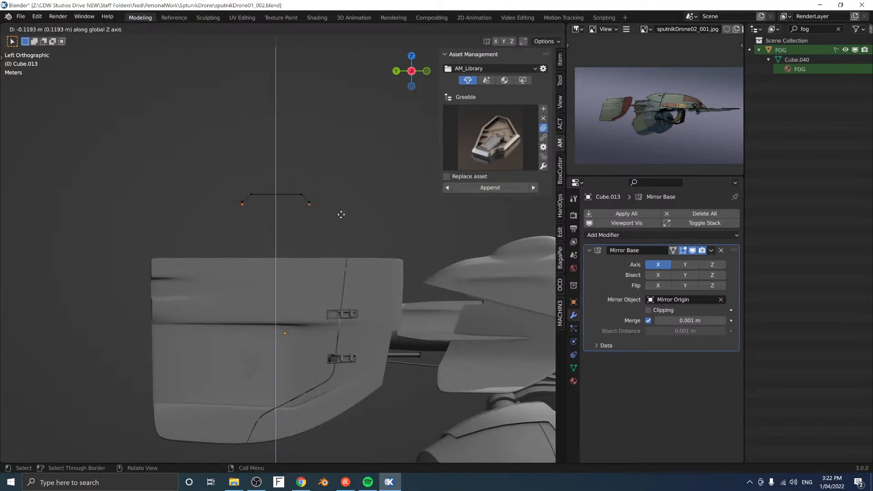
{"action": "left_click", "coordinate": [341, 215]}
Step: Duplicate the profile's top edge about 1.03 m down along Z as its bottom edge
{"action": "left_click", "coordinate": [257, 203]}
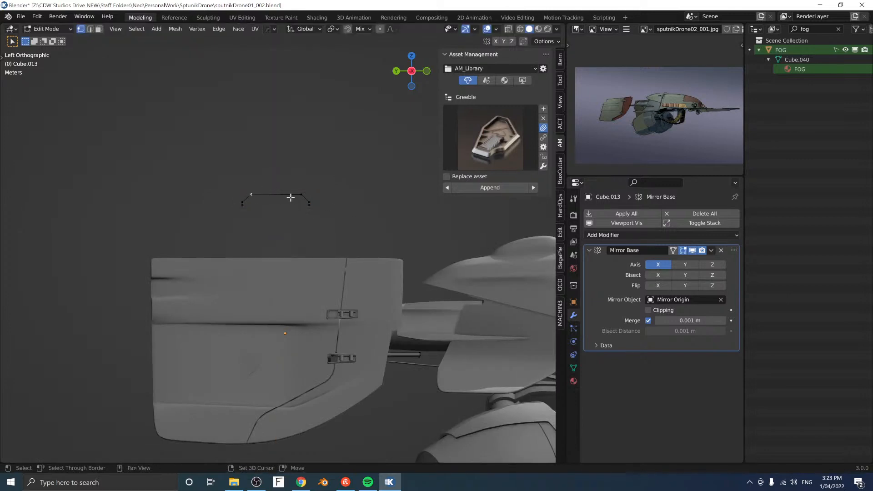
{"action": "key", "text": "shift+d"}
{"action": "key", "text": "z"}
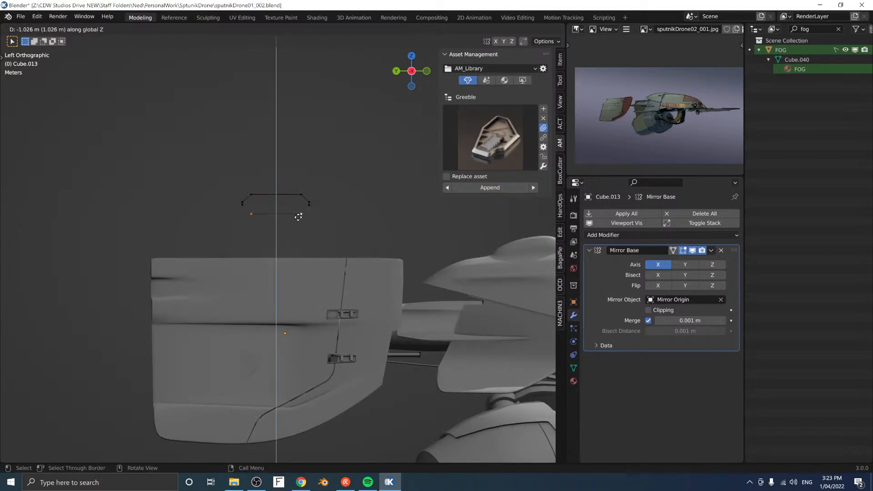
{"action": "left_click", "coordinate": [298, 217]}
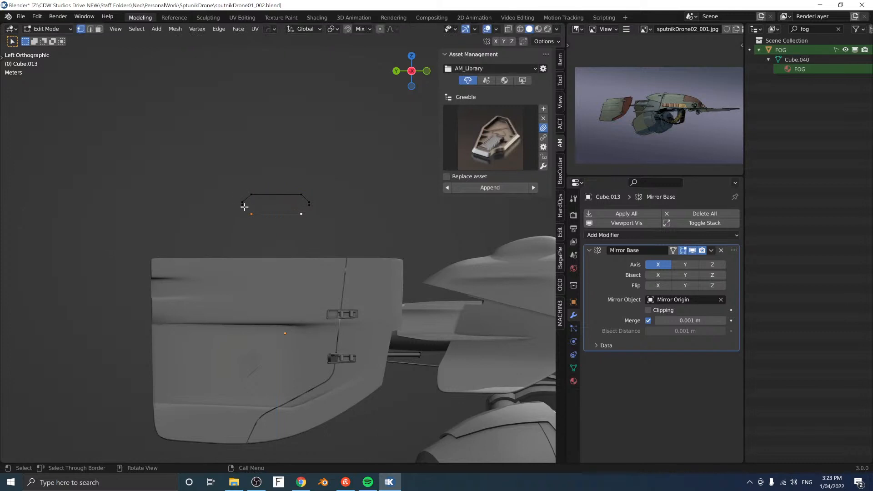
Step: Close the profile's open ends and bevel its four corner vertices with a width of 0.279 m and 2 segments
{"action": "left_click", "coordinate": [310, 205], "text": "shift"}
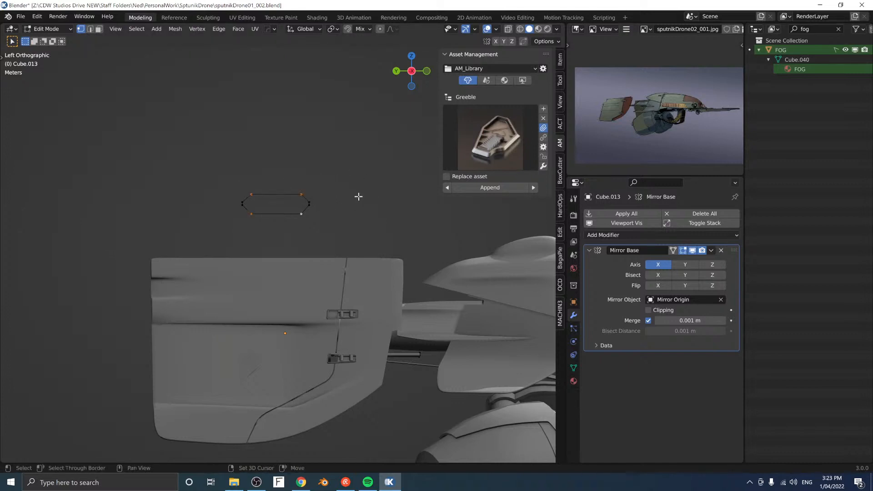
{"action": "key", "text": "ctrl+shift+b"}
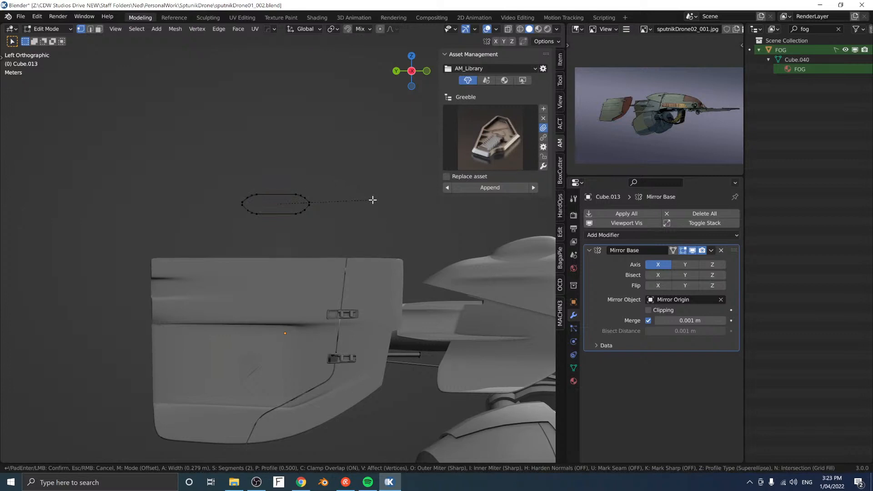
{"action": "left_click", "coordinate": [372, 199]}
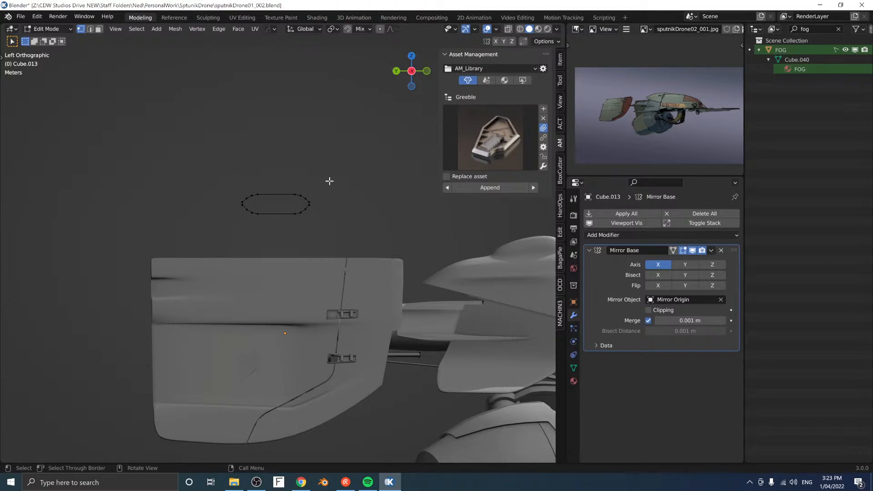
Step: Scale the midpoints of the profile's top and bottom edges by about 1.3 along Z with Sharp proportional falloff
{"action": "left_click", "coordinate": [275, 194]}
{"action": "left_click", "coordinate": [397, 29]}
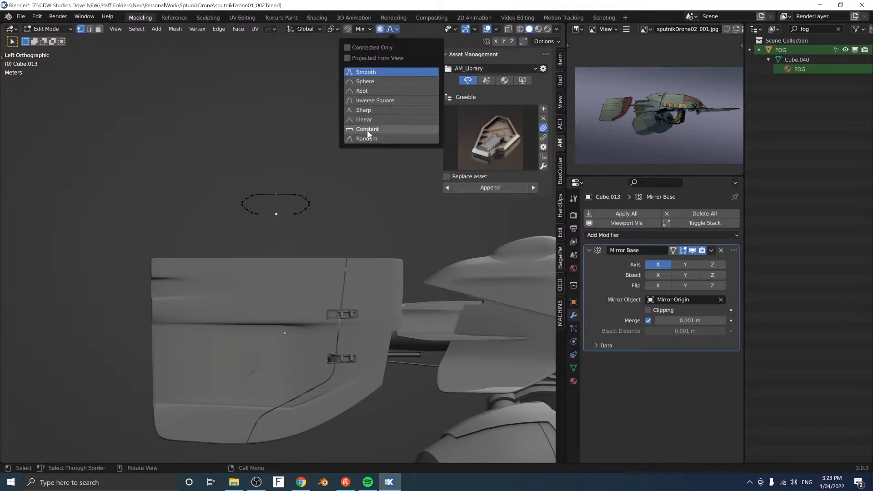
{"action": "left_click", "coordinate": [366, 113]}
{"action": "key", "text": "s"}
{"action": "key", "text": "z"}
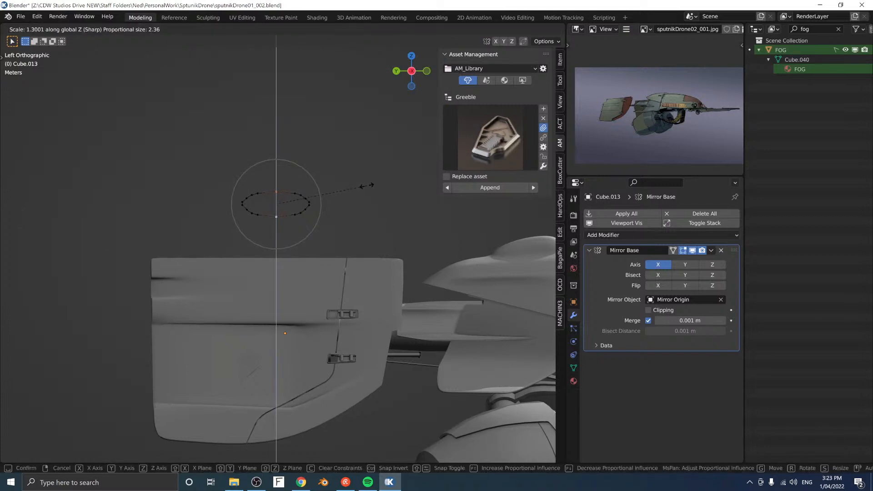
{"action": "left_click", "coordinate": [342, 195]}
Step: Extrude the closed profile about 10.17 m along X into a long slab and select the whole mesh
{"action": "middle_click_drag", "start_coordinate": [341, 195], "coordinate": [267, 208]}
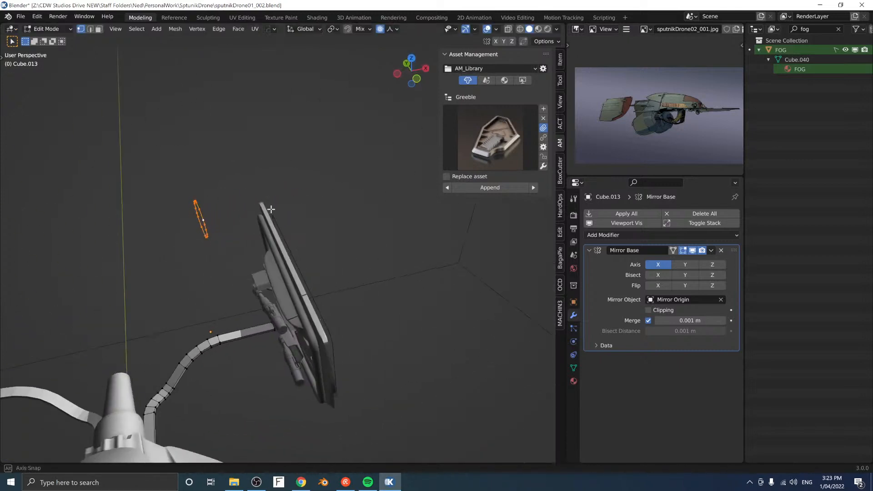
{"action": "key", "text": "g"}
{"action": "key", "text": "x"}
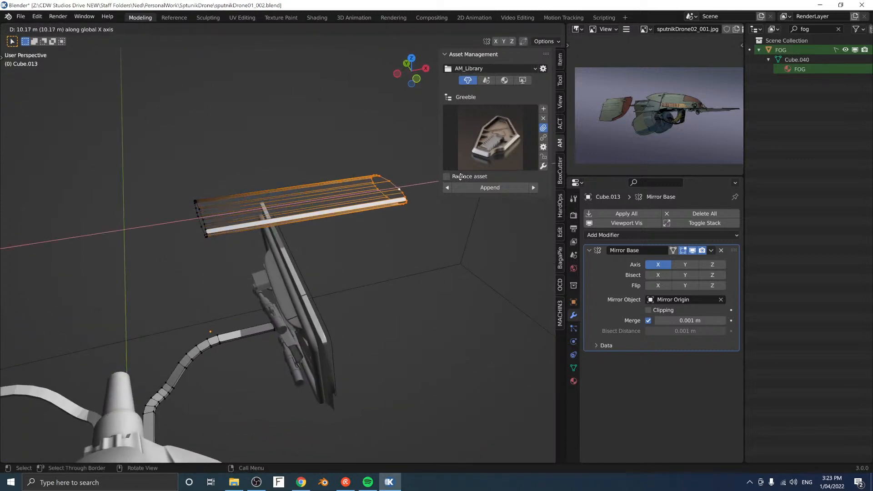
{"action": "left_click", "coordinate": [452, 180]}
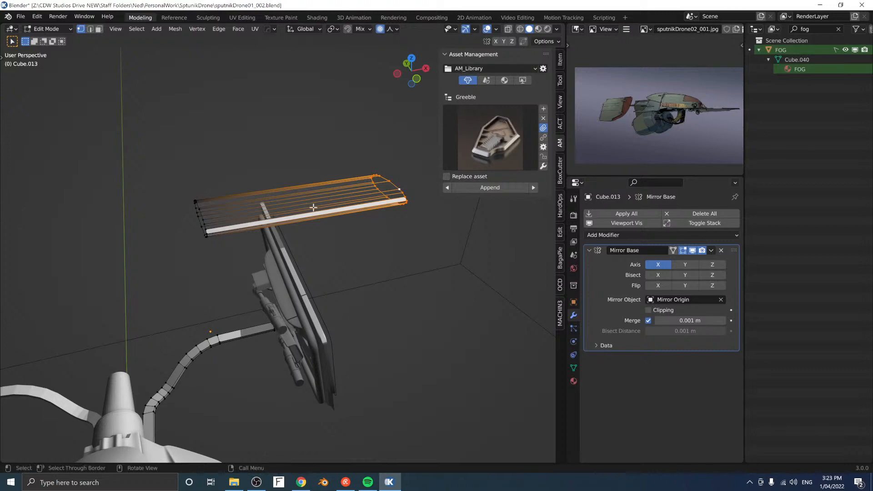
{"action": "key", "text": "a"}
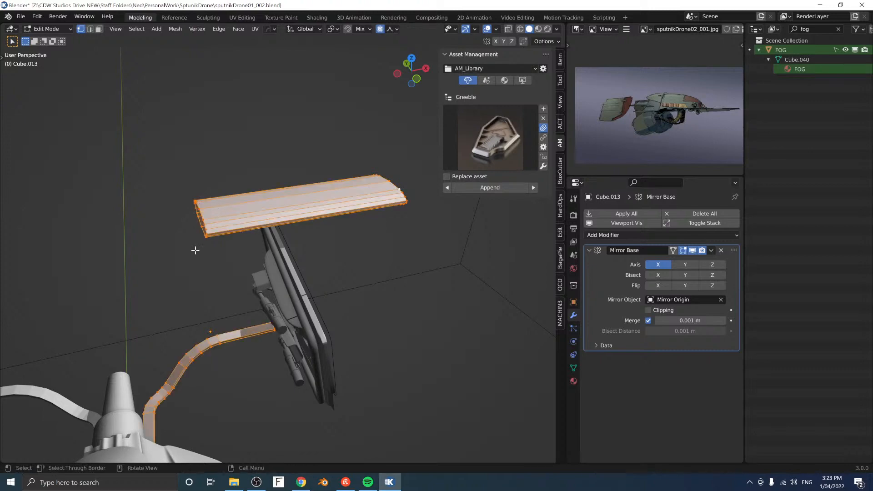
{"action": "middle_click_drag", "start_coordinate": [195, 248], "coordinate": [302, 265]}
{"action": "left_click_drag", "start_coordinate": [327, 203], "coordinate": [372, 232]}
{"action": "key", "text": "g"}
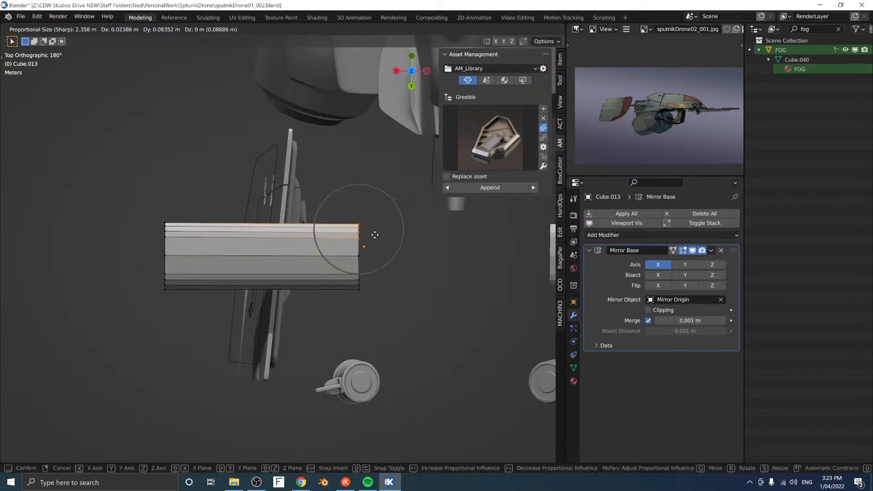
{"action": "key", "text": "y"}
{"action": "right_click", "coordinate": [377, 243]}
Step: Add a loop cut across the slab and slide it about 0.28 toward the inner end
{"action": "key", "text": "ctrl+r"}
{"action": "left_click", "coordinate": [269, 237]}
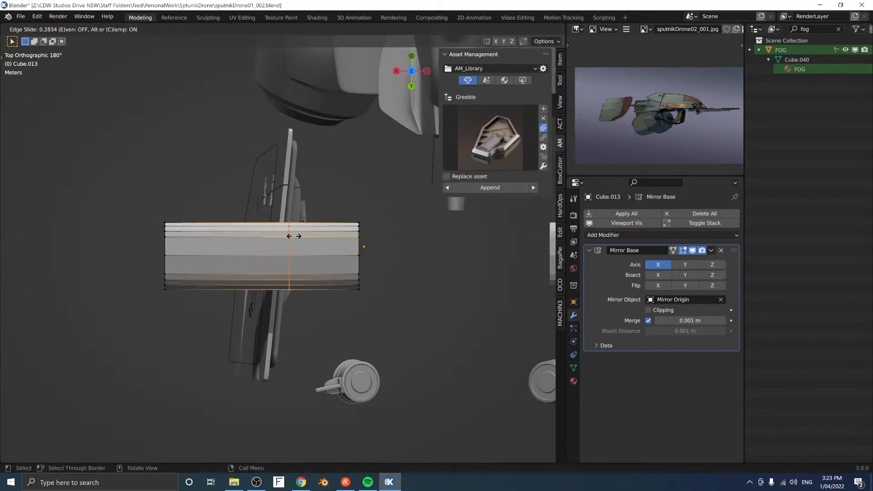
{"action": "left_click", "coordinate": [296, 236]}
Step: Taper the slab's inner end by moving its front corner rearward along Y with Sharp proportional falloff
{"action": "left_click_drag", "start_coordinate": [324, 206], "coordinate": [374, 230]}
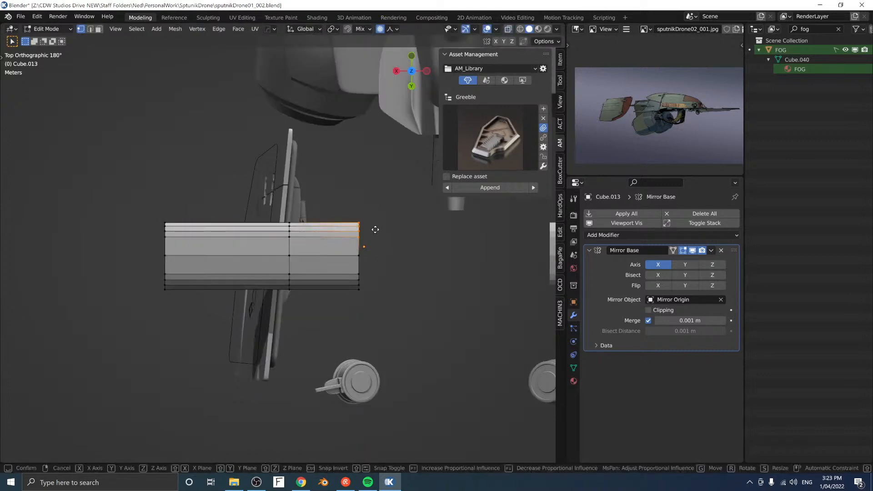
{"action": "key", "text": "g"}
{"action": "key", "text": "z"}
{"action": "key", "text": "y"}
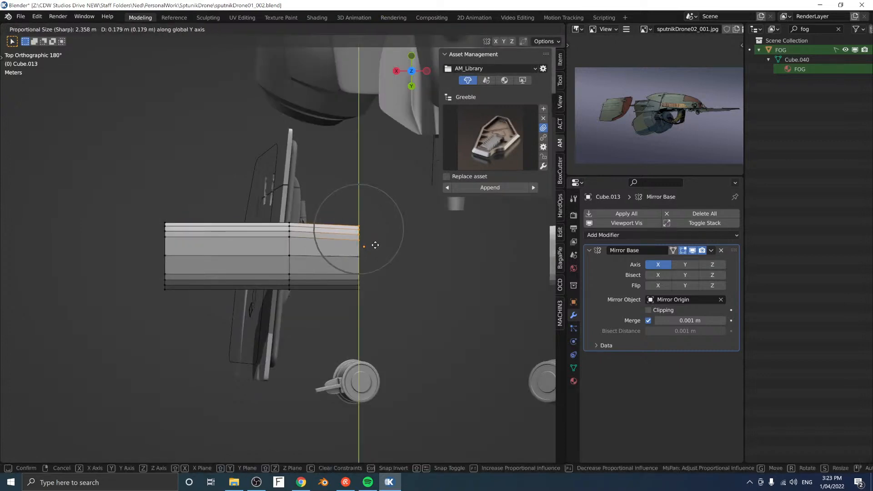
{"action": "left_click", "coordinate": [374, 253]}
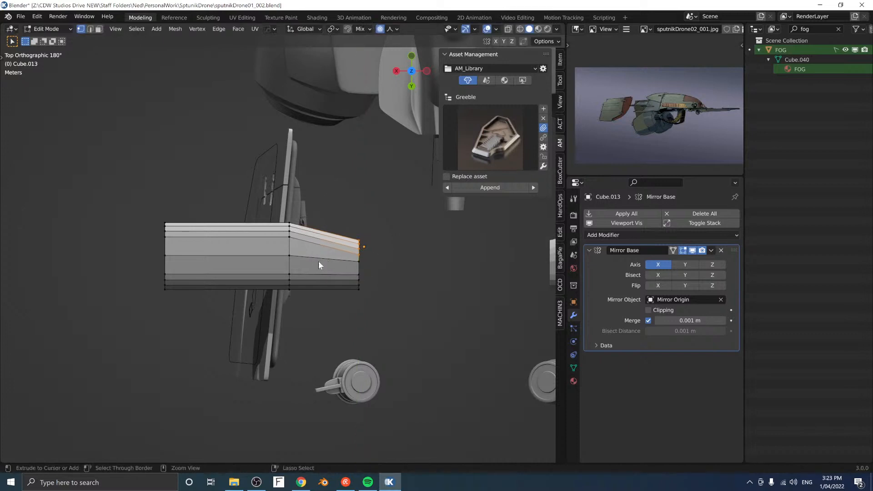
Step: Try to round the start of the taper by bevelling its edge loop and applying Fuse to the resulting strip
{"action": "left_click", "coordinate": [287, 243], "text": "alt"}
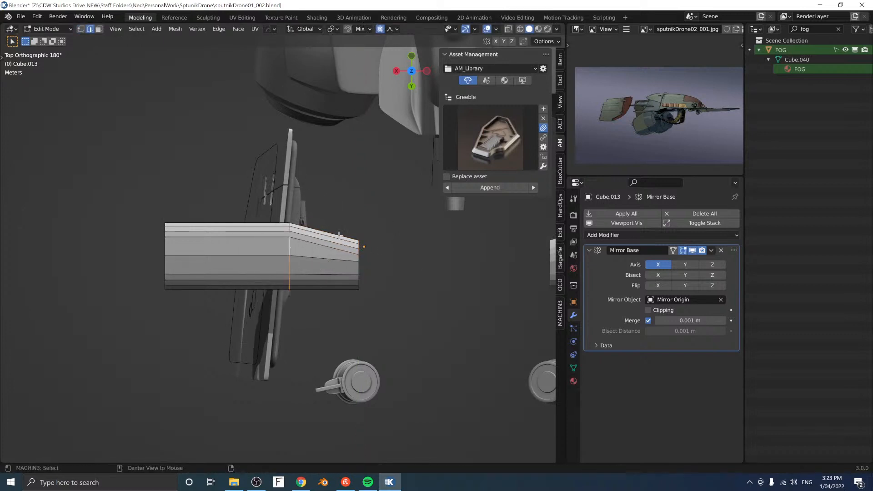
{"action": "key", "text": "ctrl+b"}
{"action": "left_click", "coordinate": [394, 212]}
{"action": "key", "text": "y"}
{"action": "left_click", "coordinate": [394, 211]}
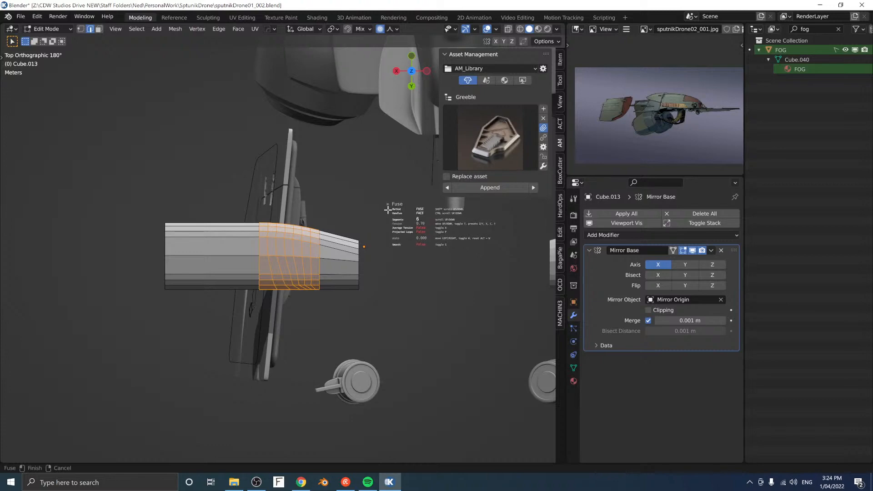
{"action": "scroll", "coordinate": [387, 209], "scroll_direction": "down", "scroll_amount": 1}
{"action": "left_click", "coordinate": [387, 210]}
Step: Bevel the edge loop at the start of the slab's taper with several segments to round the transition
{"action": "middle_click_drag", "start_coordinate": [388, 210], "coordinate": [336, 192]}
{"action": "key", "text": "ctrl+b"}
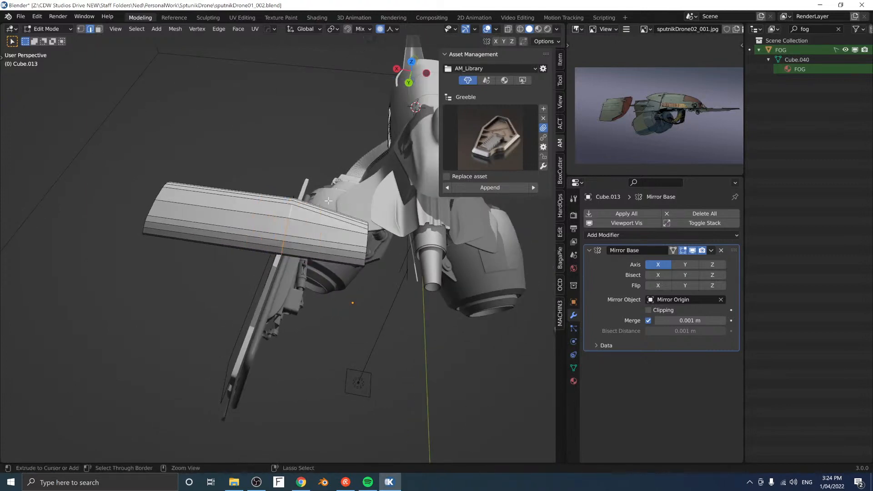
{"action": "left_click", "coordinate": [368, 194]}
{"action": "middle_click_drag", "start_coordinate": [368, 194], "coordinate": [285, 250]}
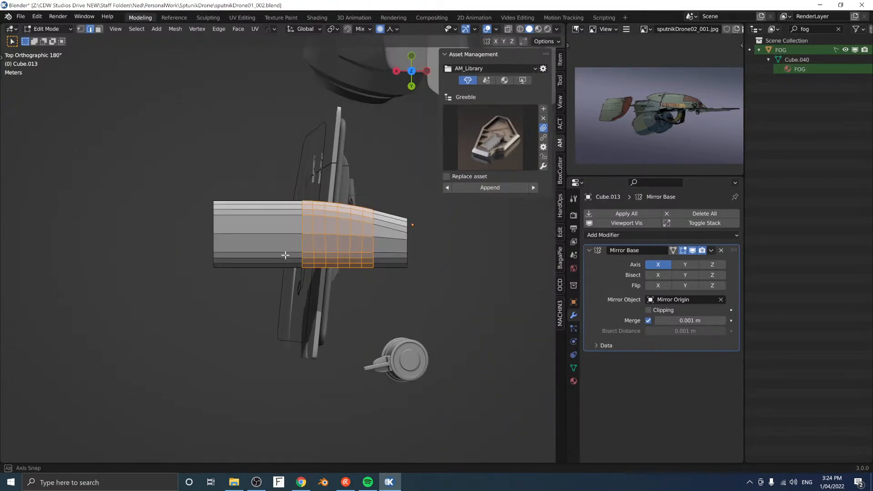
Step: Add two loop cuts across the slab's straight outer section, sliding both close to the start of the rounded taper
{"action": "scroll", "coordinate": [286, 250], "scroll_direction": "up", "scroll_amount": 3}
{"action": "key", "text": "ctrl+r"}
{"action": "left_click", "coordinate": [285, 196]}
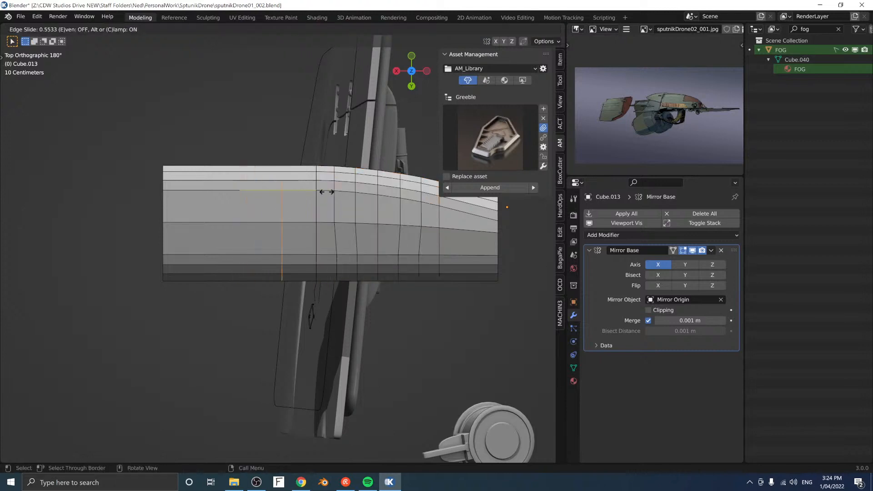
{"action": "left_click", "coordinate": [351, 185]}
{"action": "key", "text": "ctrl+r"}
{"action": "left_click", "coordinate": [251, 182]}
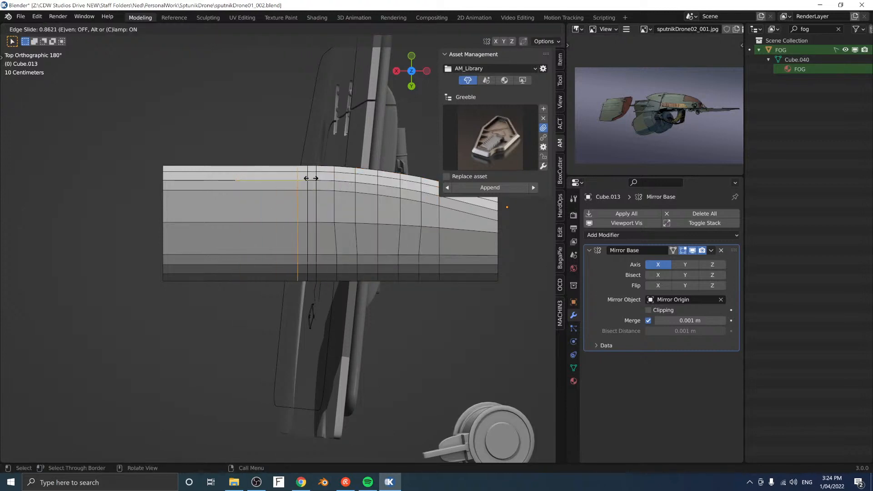
Step: Add a lengthwise loop cut near the slab's front edge and another near its rear edge, sliding the rear one about -0.66
{"action": "middle_click_drag", "start_coordinate": [310, 199], "coordinate": [255, 155]}
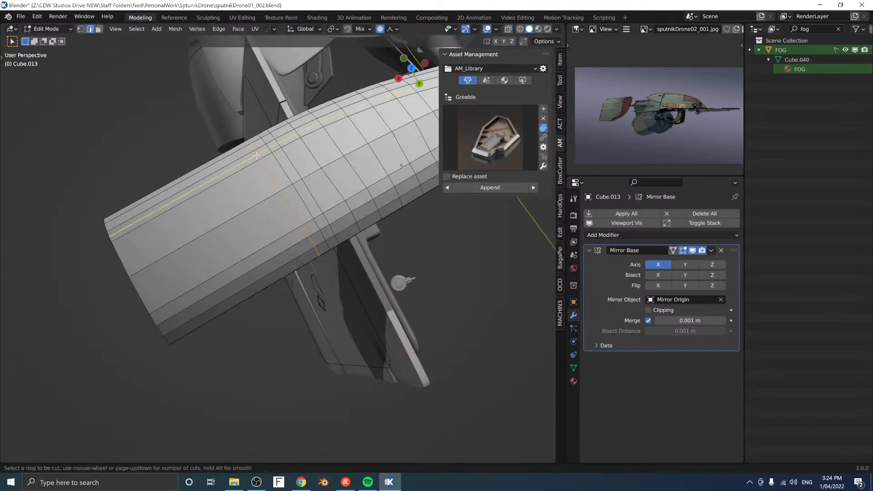
{"action": "left_click", "coordinate": [256, 153]}
{"action": "key", "text": "ctrl+r"}
{"action": "left_click", "coordinate": [307, 228]}
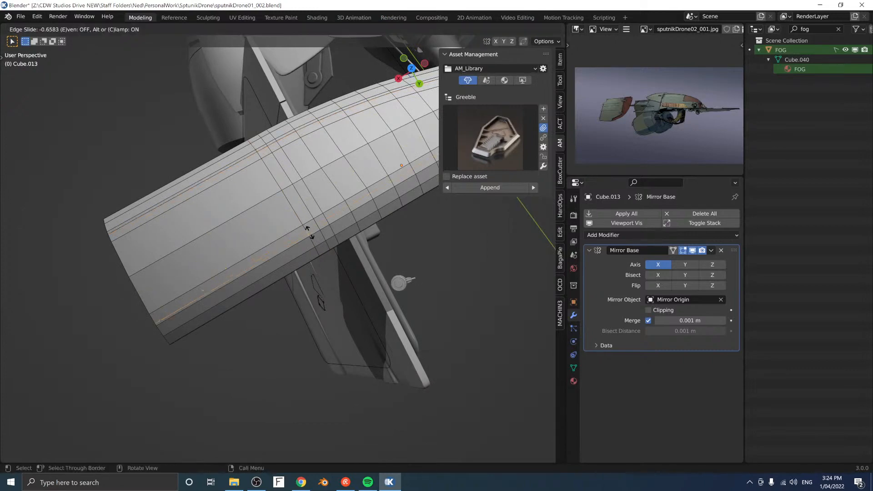
{"action": "left_click", "coordinate": [307, 228]}
Step: Select the vertices along the top of the slab's outer end between the lengthwise loops and disable proportional editing
{"action": "middle_click_drag", "start_coordinate": [307, 228], "coordinate": [230, 269]}
{"action": "key", "text": "ctrl+Tab"}
{"action": "left_click", "coordinate": [183, 229]}
{"action": "left_click", "coordinate": [222, 250]}
{"action": "left_click", "coordinate": [183, 238], "text": "shift"}
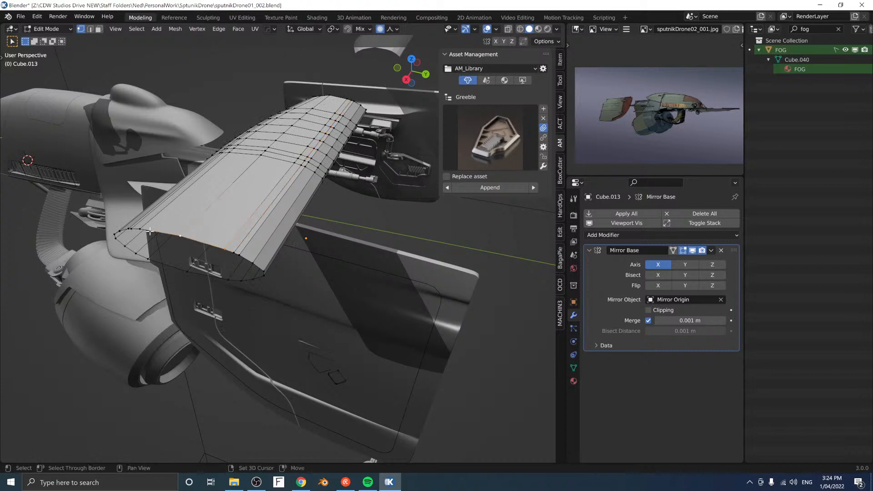
{"action": "left_click", "coordinate": [141, 231], "text": "shift"}
{"action": "middle_click_drag", "start_coordinate": [166, 234], "coordinate": [189, 239]}
{"action": "key", "text": "g"}
{"action": "key", "text": "z"}
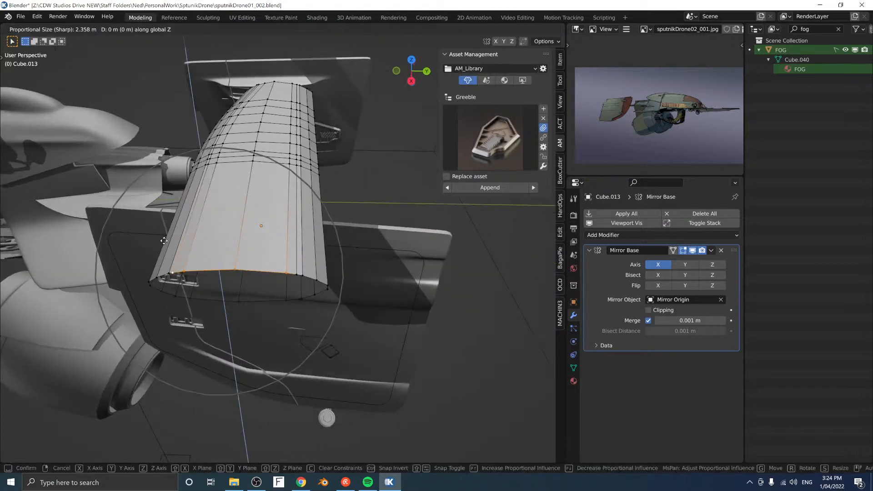
{"action": "right_click", "coordinate": [165, 244]}
{"action": "key", "text": "o"}
Step: Extend the selection to the matching cross-loop vertices and lower this top section about 0.1 m along Z as a recess
{"action": "key", "text": "g"}
{"action": "key", "text": "z"}
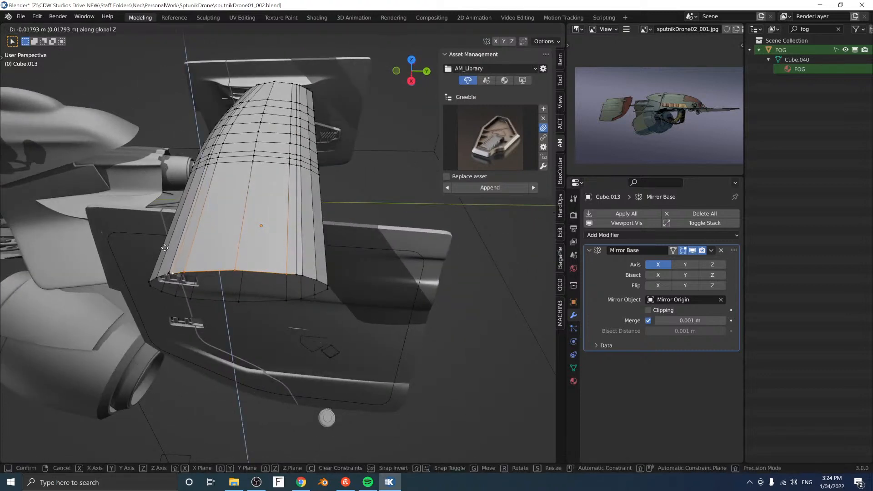
{"action": "right_click", "coordinate": [168, 251]}
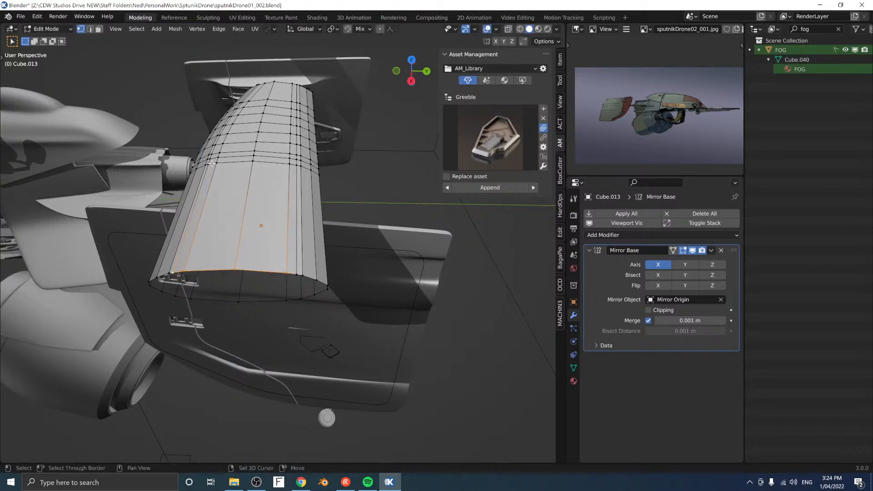
{"action": "left_click", "coordinate": [287, 162], "text": "shift"}
{"action": "key", "text": "g"}
{"action": "key", "text": "z"}
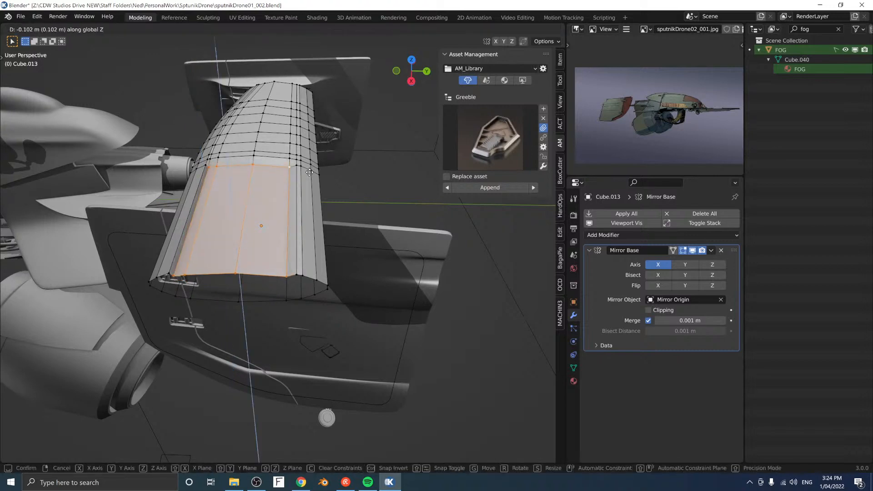
{"action": "left_click", "coordinate": [308, 176]}
Step: Select the vertices along the inner end of the recess floor and try to move them
{"action": "middle_click_drag", "start_coordinate": [307, 177], "coordinate": [243, 249]}
{"action": "scroll", "coordinate": [253, 153], "scroll_direction": "up", "scroll_amount": 4}
{"action": "left_click", "coordinate": [222, 234]}
{"action": "left_click", "coordinate": [237, 235], "text": "shift"}
{"action": "left_click", "coordinate": [327, 246], "text": "shift"}
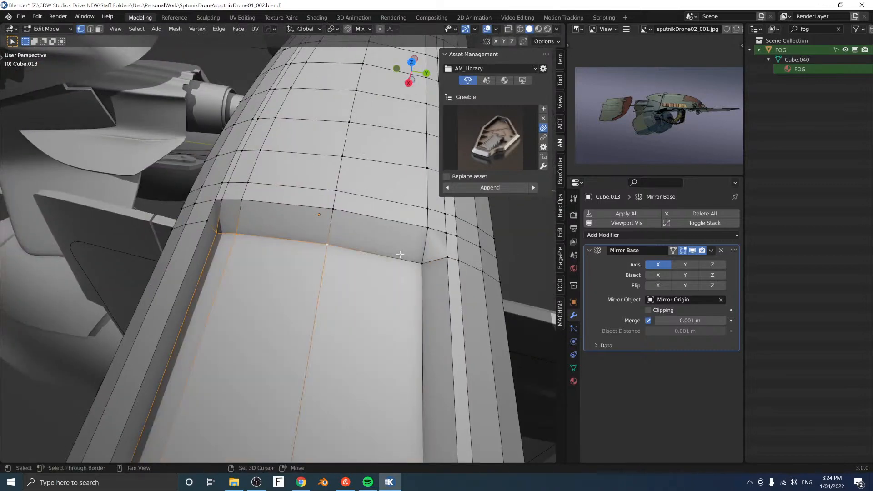
{"action": "left_click", "coordinate": [426, 261], "text": "shift"}
{"action": "key", "text": "g"}
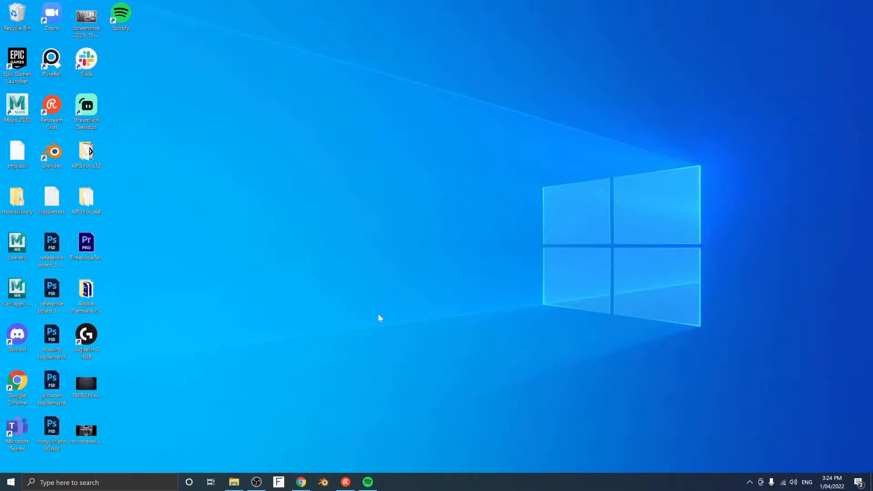
Step: Relaunch Blender from the Windows desktop and dismiss its startup screen
{"action": "key", "text": "super"}
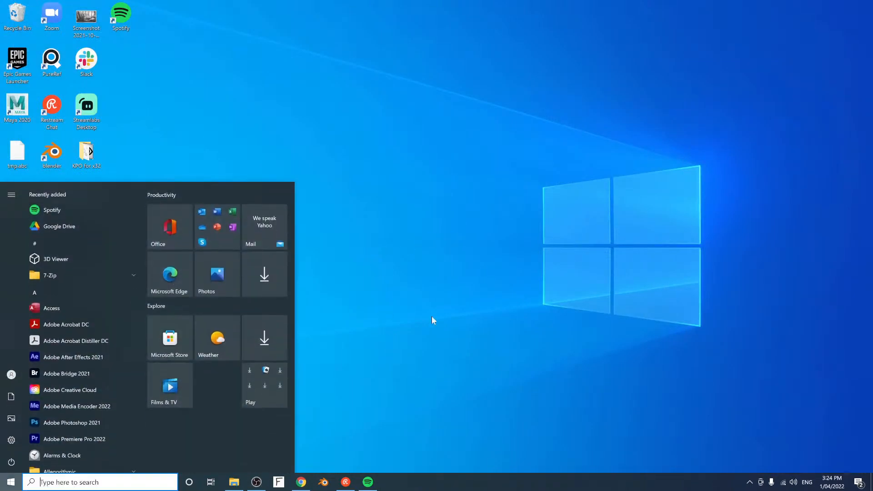
{"action": "left_click", "coordinate": [510, 328]}
{"action": "left_click", "coordinate": [232, 483]}
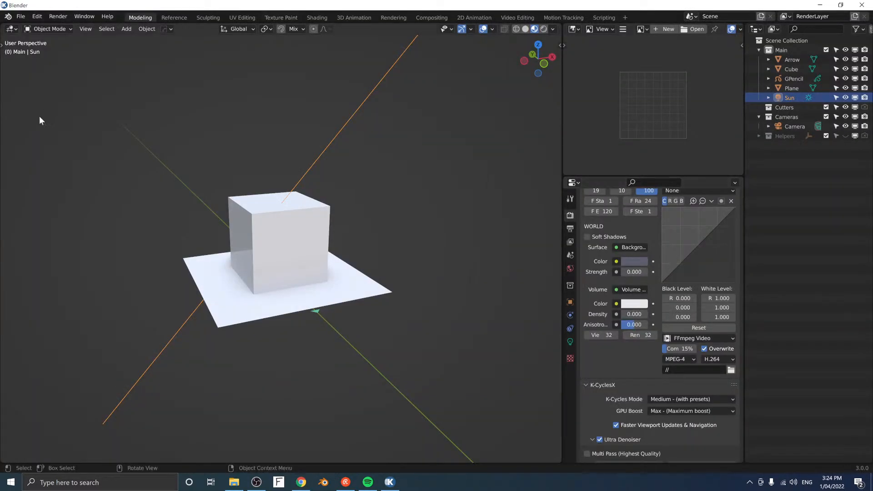
{"action": "left_click", "coordinate": [39, 116]}
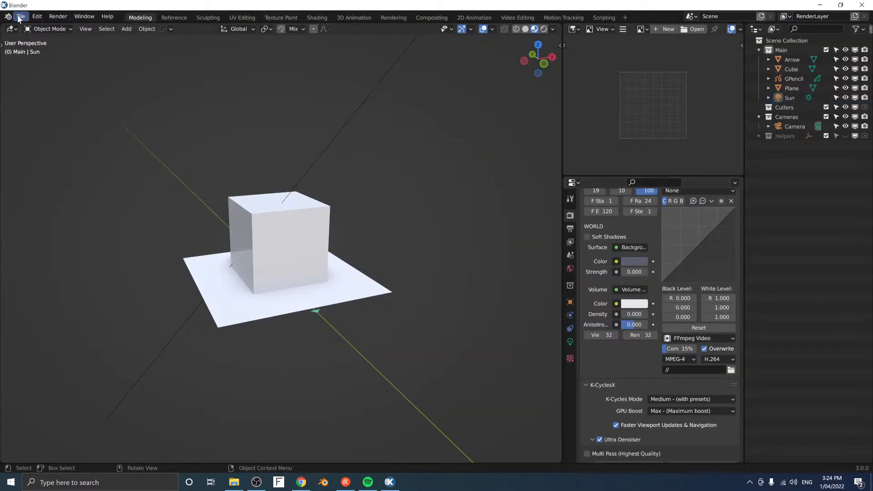
Step: Recover the auto-saved scene sputnikDrone01_002_19876_autosave.blend
{"action": "left_click", "coordinate": [20, 17]}
{"action": "mouse_move", "coordinate": [39, 67]}
{"action": "left_click", "coordinate": [133, 76]}
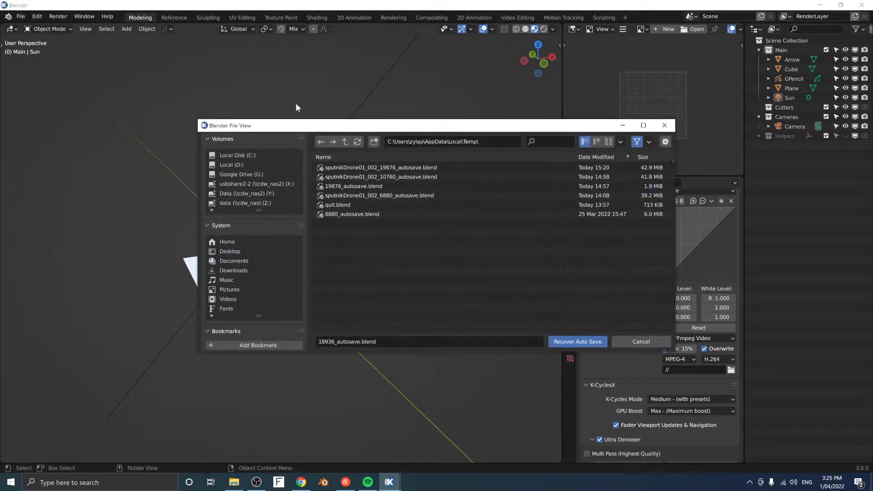
{"action": "left_click", "coordinate": [595, 168]}
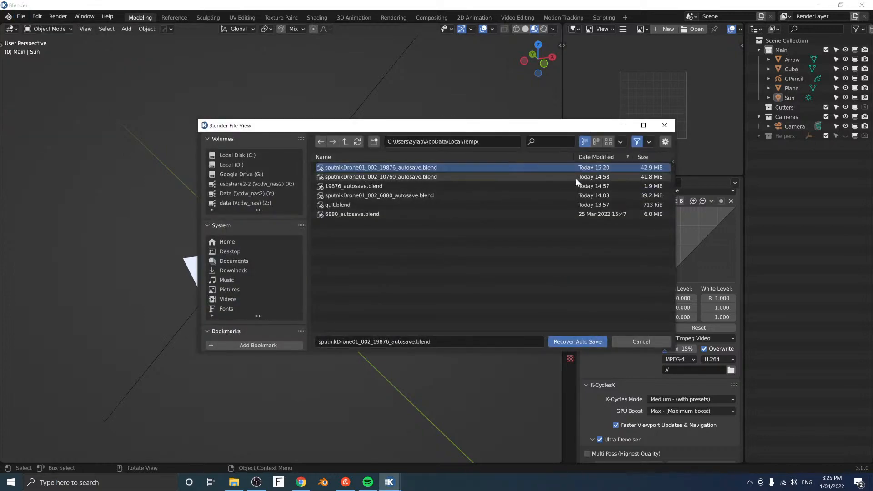
{"action": "left_click", "coordinate": [577, 341]}
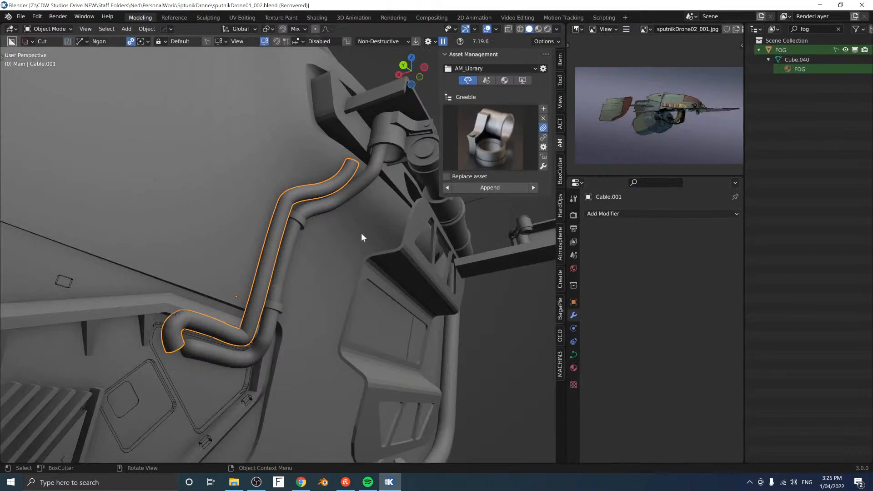
Step: Examine the recovered drone around the wing panel and the wing arm that connects it to the body
{"action": "scroll", "coordinate": [366, 180], "scroll_direction": "down", "scroll_amount": 3}
{"action": "middle_click_drag", "start_coordinate": [367, 172], "coordinate": [344, 236]}
{"action": "scroll", "coordinate": [318, 208], "scroll_direction": "down", "scroll_amount": 4}
{"action": "scroll", "coordinate": [343, 236], "scroll_direction": "down", "scroll_amount": 4}
{"action": "left_click", "coordinate": [411, 250]}
{"action": "middle_click_drag", "start_coordinate": [364, 272], "coordinate": [397, 262]}
{"action": "left_click", "coordinate": [403, 249]}
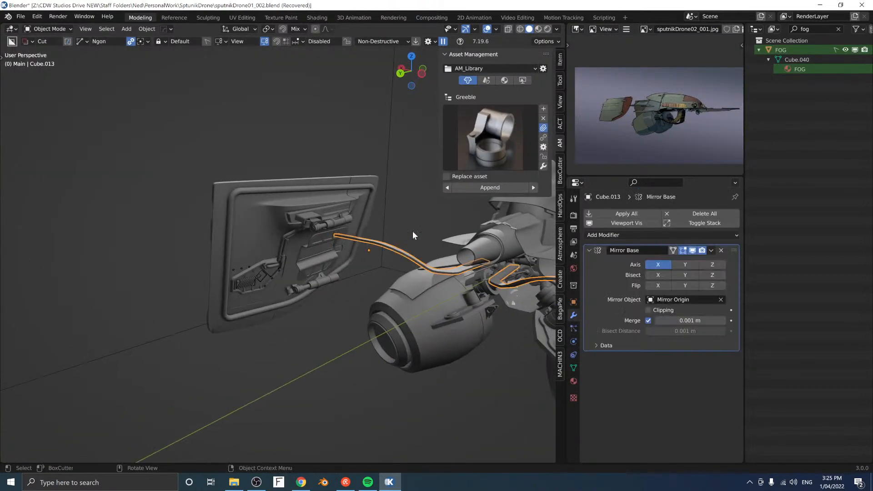
{"action": "middle_click_drag", "start_coordinate": [413, 232], "coordinate": [462, 213]}
{"action": "middle_click_drag", "start_coordinate": [391, 212], "coordinate": [297, 231]}
{"action": "middle_click_drag", "start_coordinate": [369, 248], "coordinate": [353, 283]}
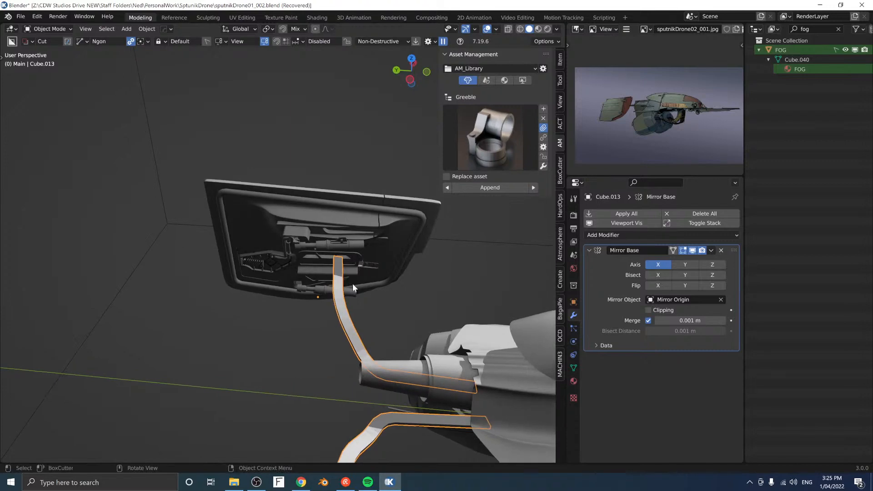
Step: Add a cube near the wing arm and move it to just above the wing panel's upper edge
{"action": "key", "text": "shift+a"}
{"action": "mouse_move", "coordinate": [350, 263]}
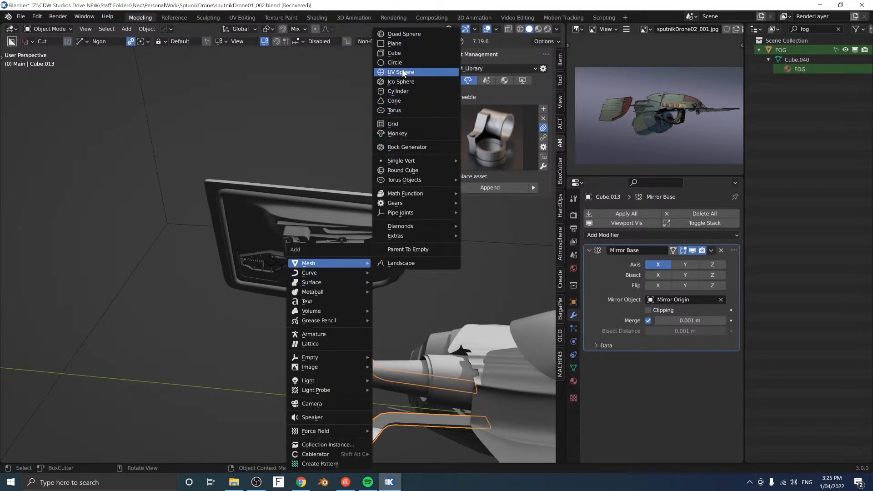
{"action": "left_click", "coordinate": [399, 54]}
{"action": "middle_click_drag", "start_coordinate": [359, 267], "coordinate": [360, 265]}
{"action": "key", "text": "g"}
{"action": "left_click", "coordinate": [343, 294], "text": "ctrl"}
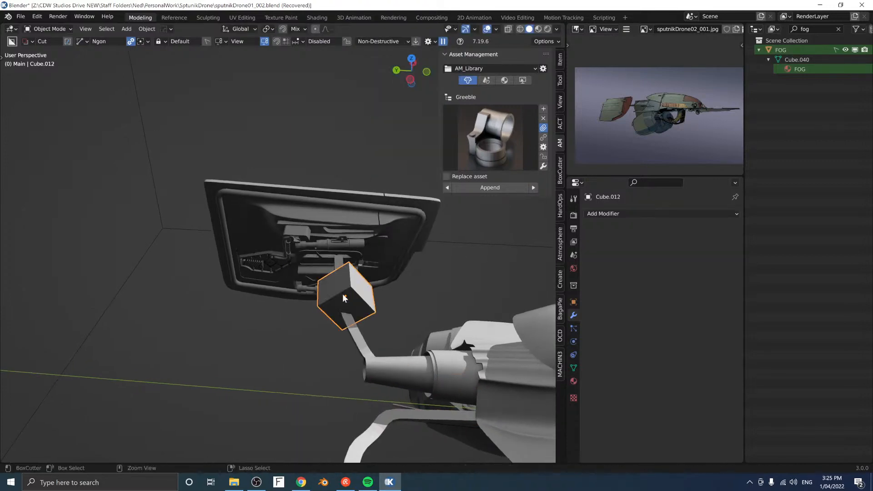
{"action": "key", "text": "ctrl+z"}
{"action": "left_click", "coordinate": [301, 29]}
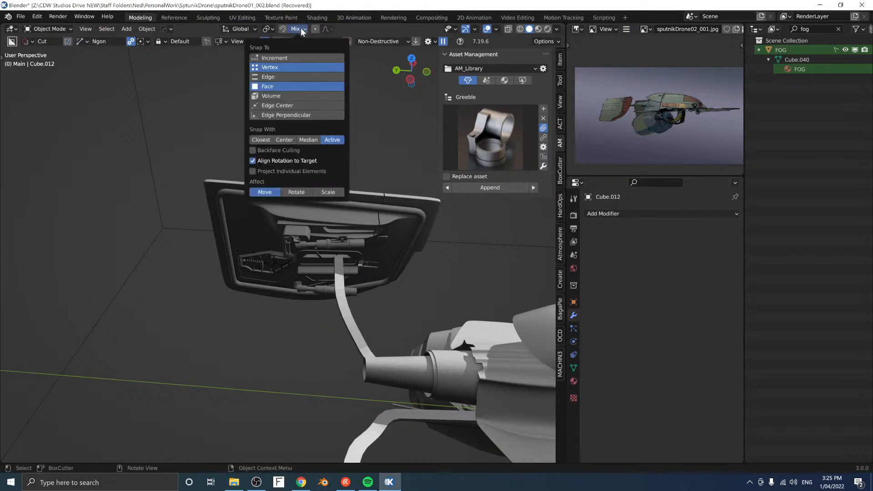
{"action": "key", "text": "g"}
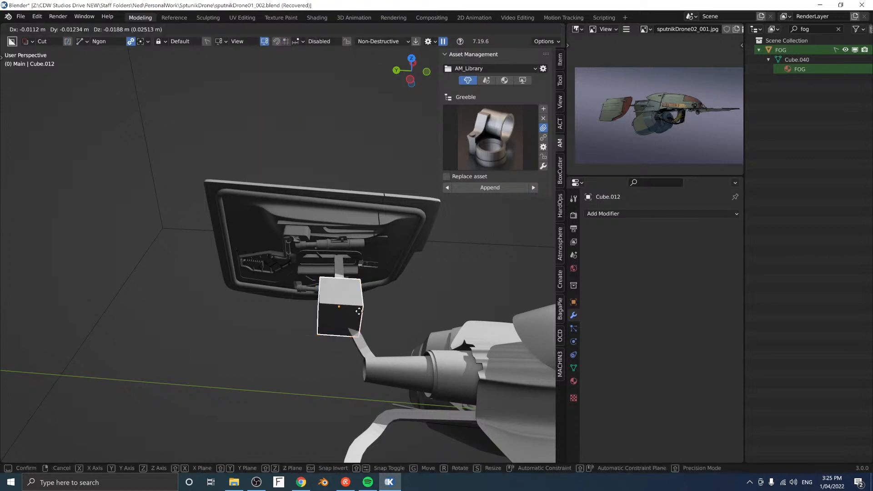
{"action": "left_click", "coordinate": [371, 152], "text": "ctrl"}
{"action": "middle_click_drag", "start_coordinate": [371, 152], "coordinate": [383, 257], "text": "shift"}
Step: Edit the cube in vertex mode with one of its upper corner vertices selected
{"action": "key", "text": "Tab"}
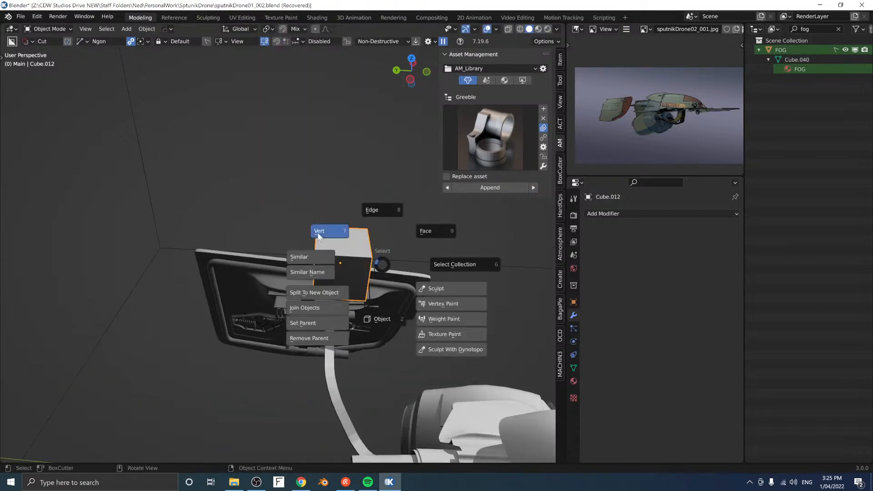
{"action": "left_click", "coordinate": [318, 235]}
{"action": "left_click", "coordinate": [322, 230]}
Step: Save the recovered scene as sputnikDrone01_003.blend and hide the viewport sidebar
{"action": "key", "text": "ctrl+s"}
{"action": "left_click", "coordinate": [357, 299]}
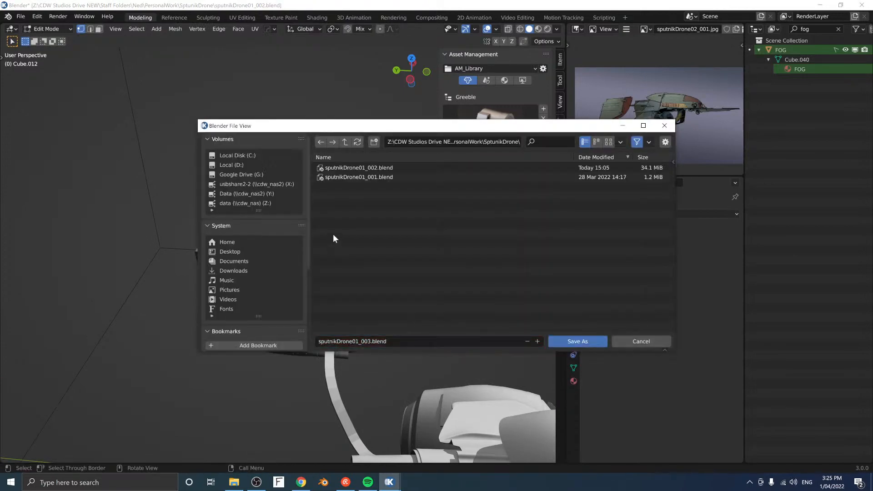
{"action": "key", "text": "Return"}
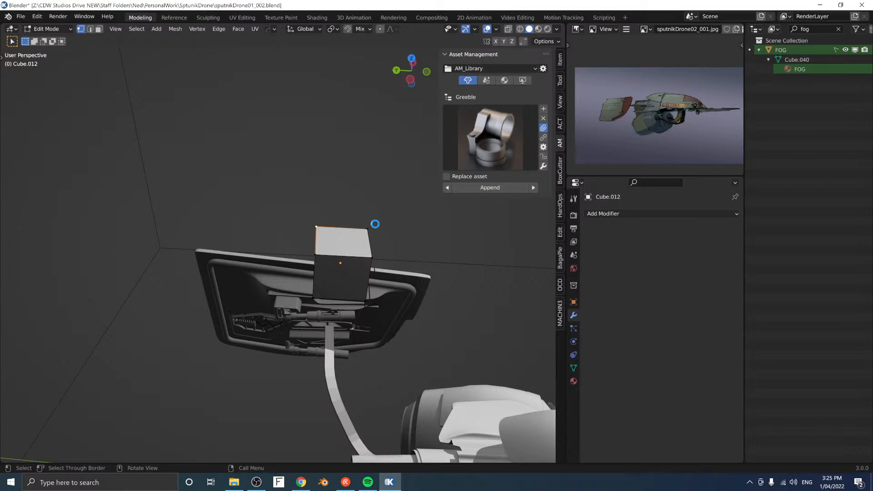
{"action": "key", "text": "t"}
{"action": "key", "text": "ctrl+alt+s"}
{"action": "key", "text": "t"}
{"action": "key", "text": "n"}
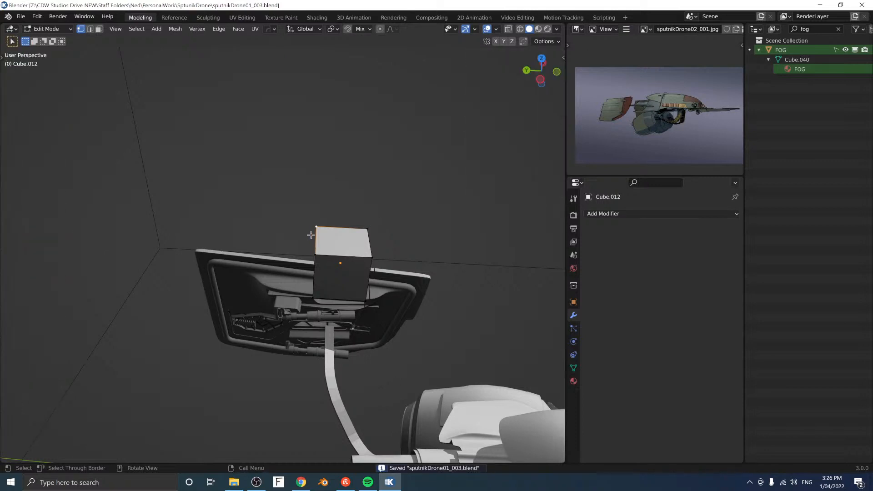
Step: Duplicate the corner vertex upward along Z and delete the original cube's vertices in the side view
{"action": "key", "text": "shift+d"}
{"action": "key", "text": "z"}
{"action": "left_click", "coordinate": [328, 170]}
{"action": "middle_click_drag", "start_coordinate": [328, 170], "coordinate": [354, 192]}
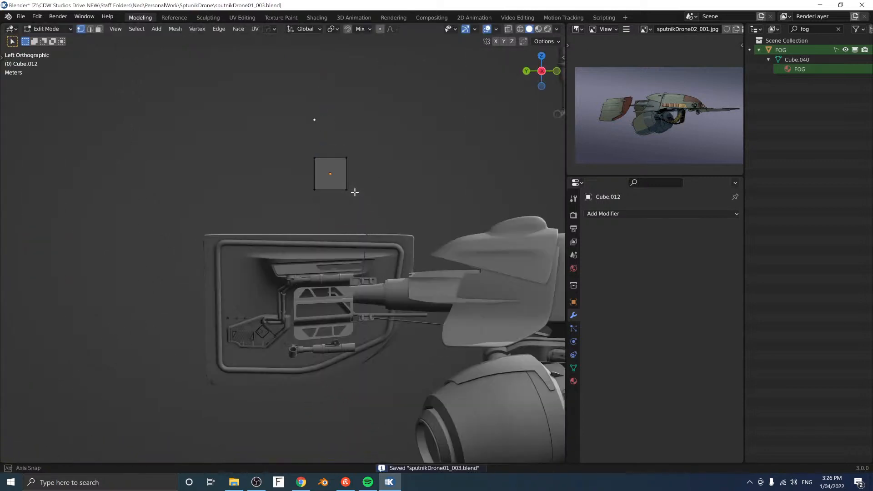
{"action": "middle_click_drag", "start_coordinate": [274, 129], "coordinate": [269, 159], "text": "shift"}
{"action": "left_click_drag", "start_coordinate": [276, 165], "coordinate": [383, 228]}
{"action": "key", "text": "x"}
{"action": "middle_click_drag", "start_coordinate": [336, 172], "coordinate": [323, 215], "text": "shift"}
Step: Extrude the remaining vertex along Y into an edge, and extrude that edge down along Z into a thin rectangle
{"action": "left_click_drag", "start_coordinate": [275, 161], "coordinate": [362, 231]}
{"action": "key", "text": "e"}
{"action": "key", "text": "y"}
{"action": "left_click", "coordinate": [418, 233]}
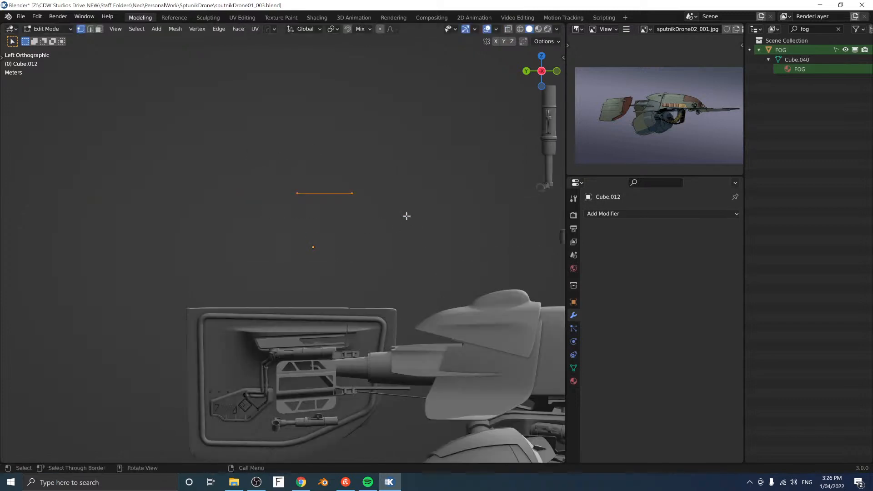
{"action": "key", "text": "e"}
{"action": "key", "text": "z"}
{"action": "left_click", "coordinate": [358, 209]}
Step: Cut a horizontal loop through the rectangle's middle and scale it outward along Y to give the profile pointed ends
{"action": "key", "text": "s"}
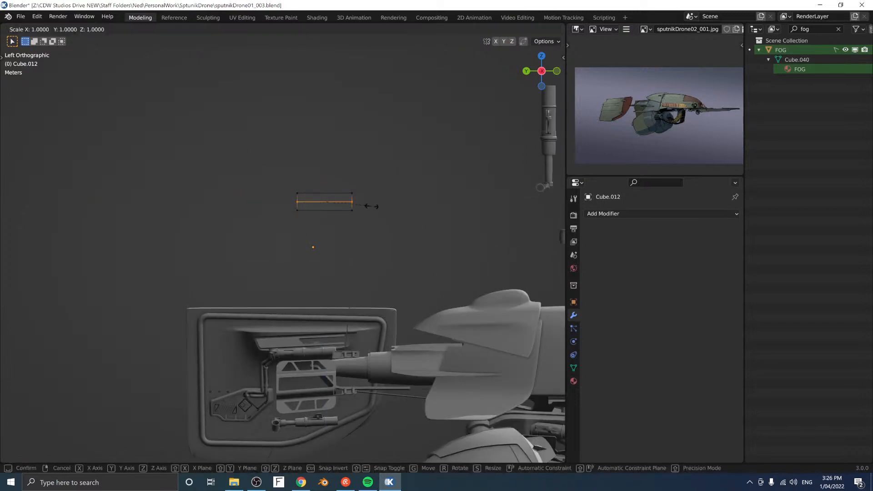
{"action": "key", "text": "y"}
{"action": "left_click", "coordinate": [389, 207]}
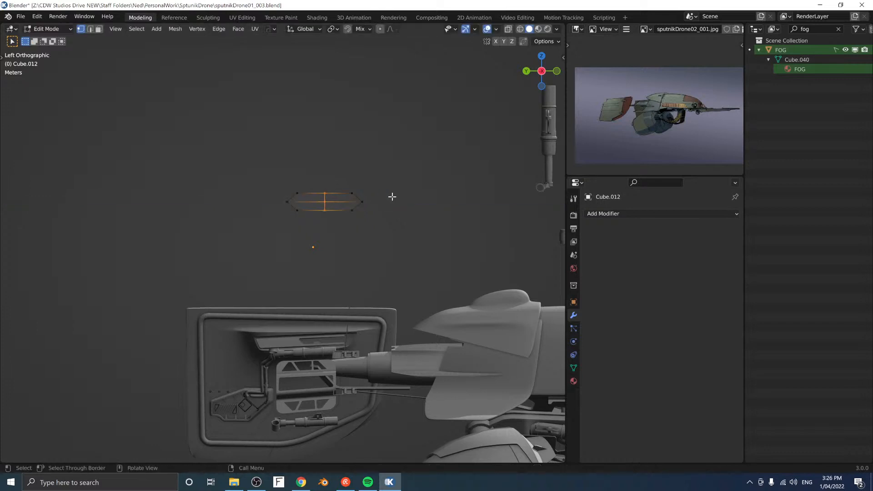
Step: Bevel the profile's middle vertical edge into two edges and scale them outward along Z by about 1.3
{"action": "key", "text": "Tab"}
{"action": "key", "text": "ctrl+b"}
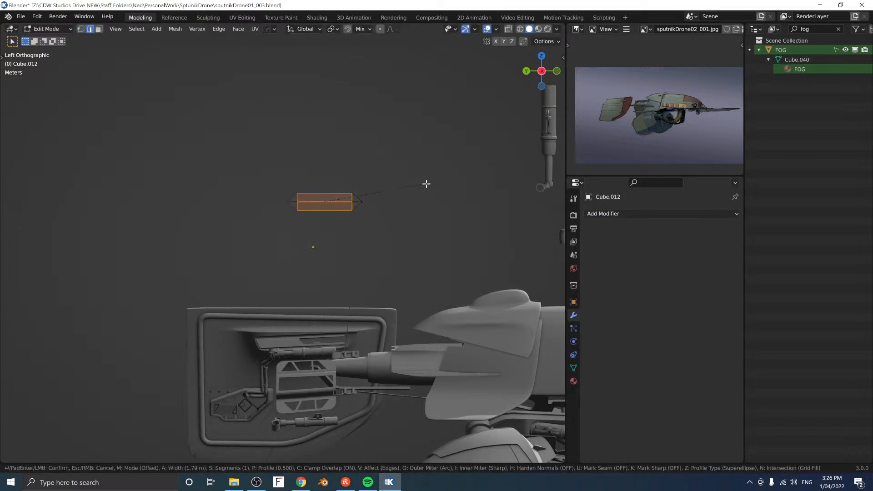
{"action": "left_click", "coordinate": [418, 182]}
{"action": "key", "text": "s"}
{"action": "key", "text": "z"}
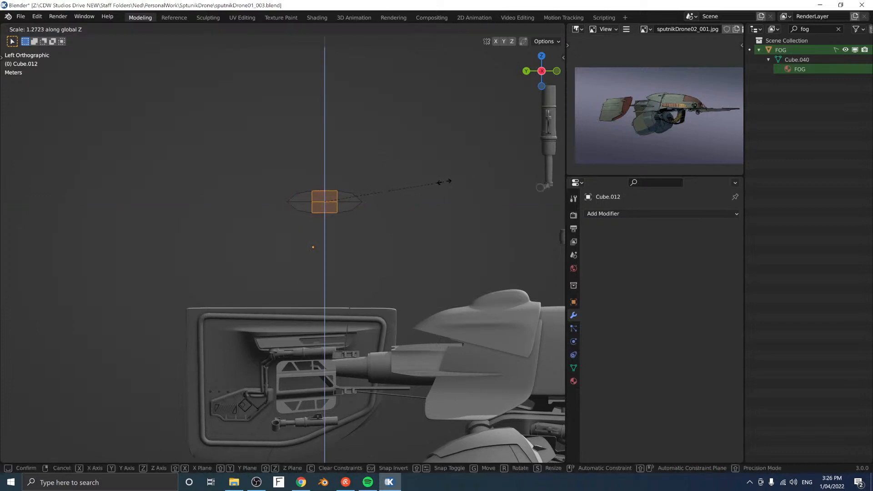
{"action": "left_click", "coordinate": [443, 182]}
Step: Select the whole profile and extrude its faces along their normals into a long solid slab
{"action": "middle_click_drag", "start_coordinate": [402, 189], "coordinate": [337, 219]}
{"action": "key", "text": "a"}
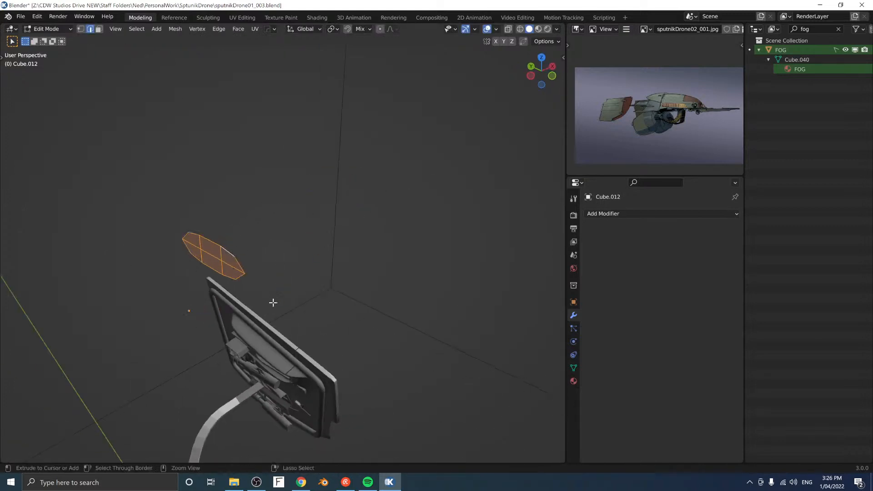
{"action": "key", "text": "alt+a"}
{"action": "key", "text": "Tab"}
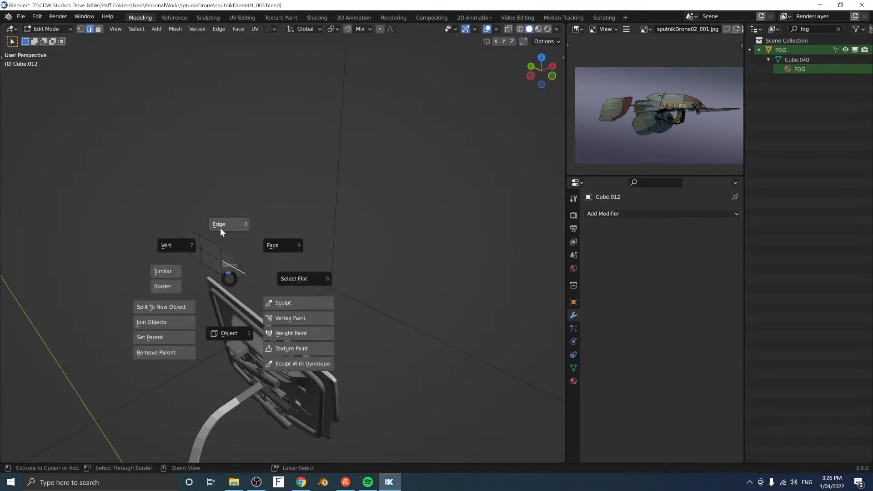
{"action": "left_click", "coordinate": [220, 228]}
{"action": "left_click", "coordinate": [230, 264], "text": "alt"}
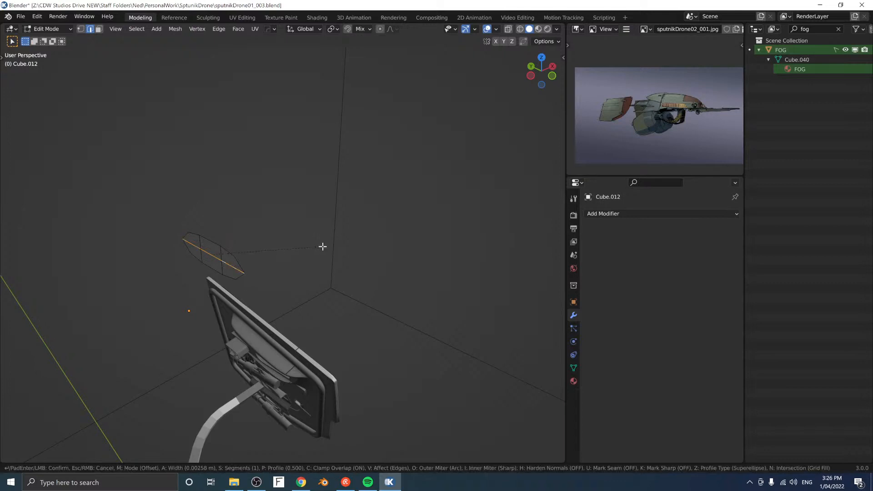
{"action": "key", "text": "ctrl+KP_Add"}
{"action": "key", "text": "alt+s"}
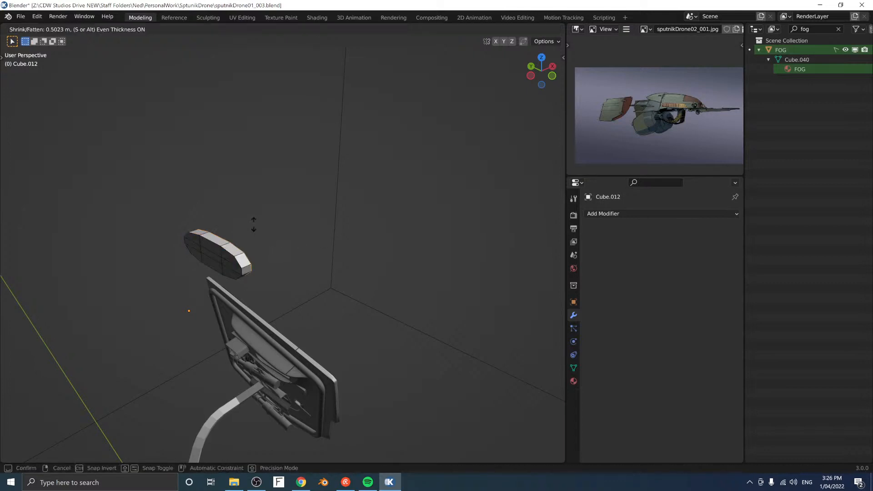
{"action": "left_click", "coordinate": [282, 77]}
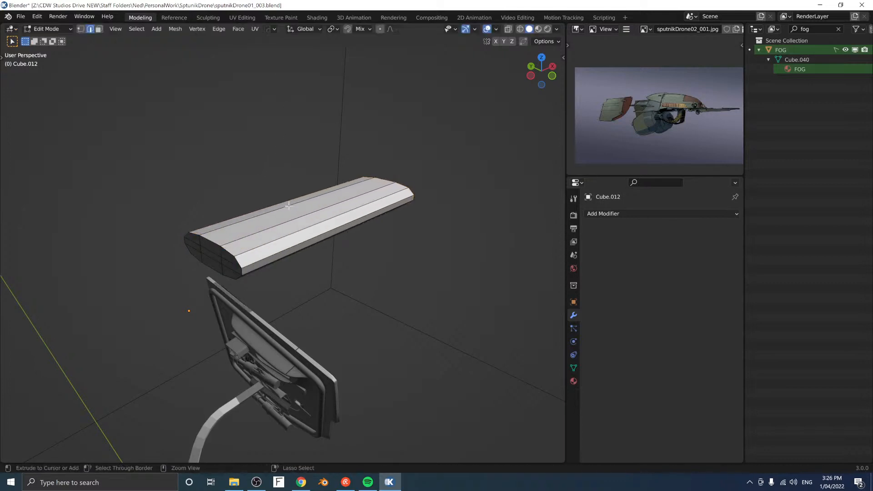
Step: Cut a crosswise edge loop around the slab, slid off-centre toward its outer end
{"action": "key", "text": "ctrl+r"}
{"action": "left_click", "coordinate": [293, 205]}
{"action": "left_click", "coordinate": [309, 199]}
{"action": "middle_click_drag", "start_coordinate": [309, 199], "coordinate": [260, 195]}
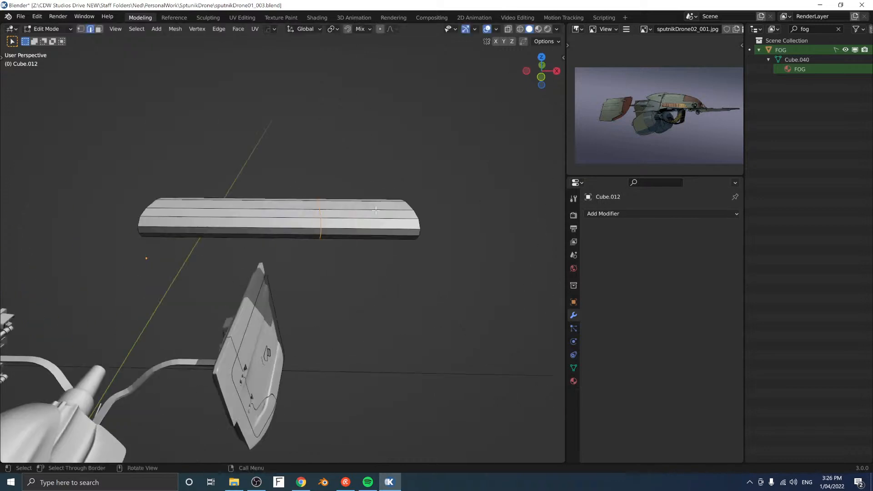
Step: Lower the top vertices at the slab's outer end along Z by about 0.18 m to slope the upper surface
{"action": "middle_click_drag", "start_coordinate": [391, 255], "coordinate": [352, 264]}
{"action": "key", "text": "ctrl+space"}
{"action": "left_click", "coordinate": [298, 233]}
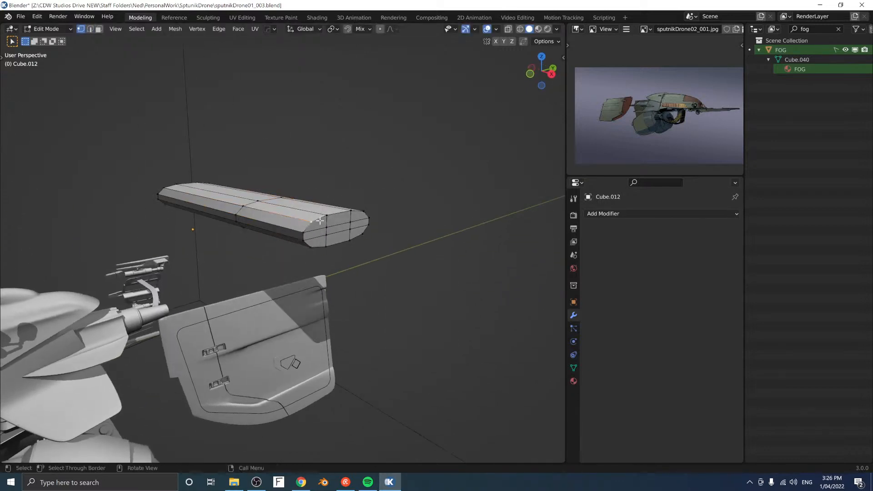
{"action": "key", "text": "g"}
{"action": "key", "text": "z"}
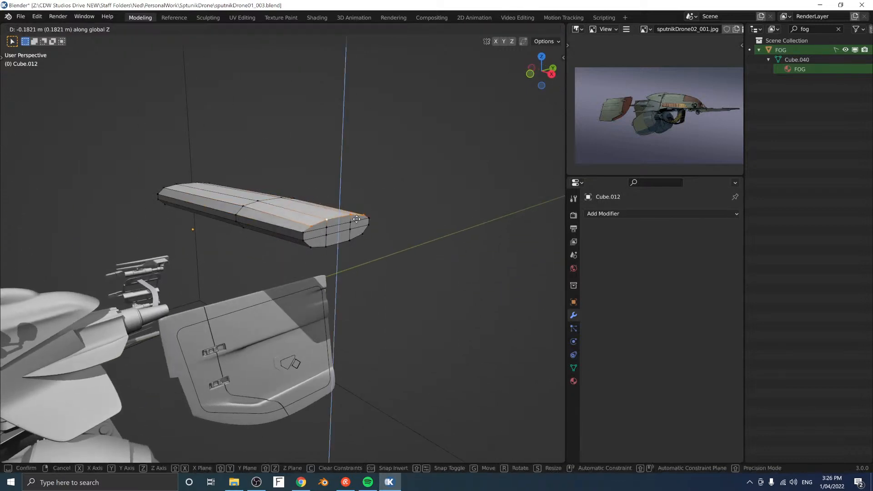
{"action": "left_click", "coordinate": [357, 220]}
Step: Cut another crosswise loop and slide it close to the existing one on the inner side
{"action": "middle_click_drag", "start_coordinate": [357, 220], "coordinate": [292, 248]}
{"action": "key", "text": "ctrl+r"}
{"action": "left_click", "coordinate": [245, 238]}
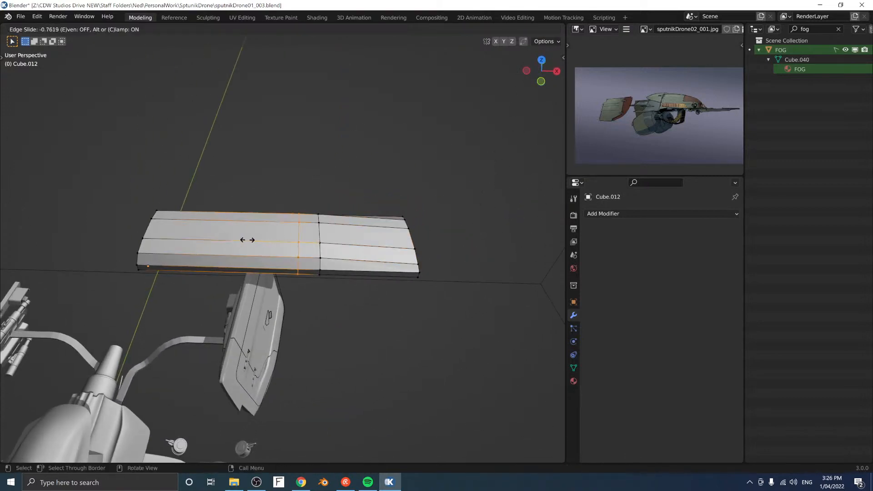
{"action": "left_click", "coordinate": [285, 236]}
{"action": "middle_click_drag", "start_coordinate": [285, 236], "coordinate": [305, 221]}
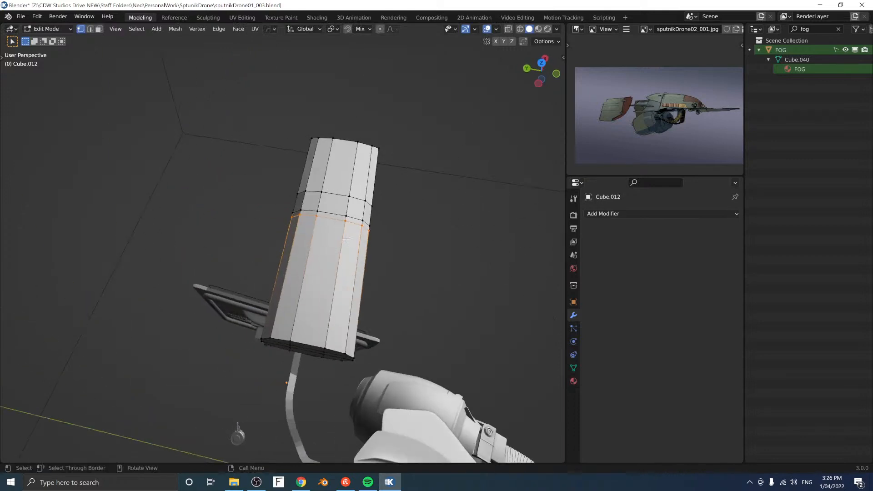
Step: Cut a lengthwise loop beside an existing lengthwise edge and symmetrize the whole mesh across its centreline
{"action": "key", "text": "ctrl+r"}
{"action": "left_click", "coordinate": [308, 218]}
{"action": "left_click", "coordinate": [308, 218]}
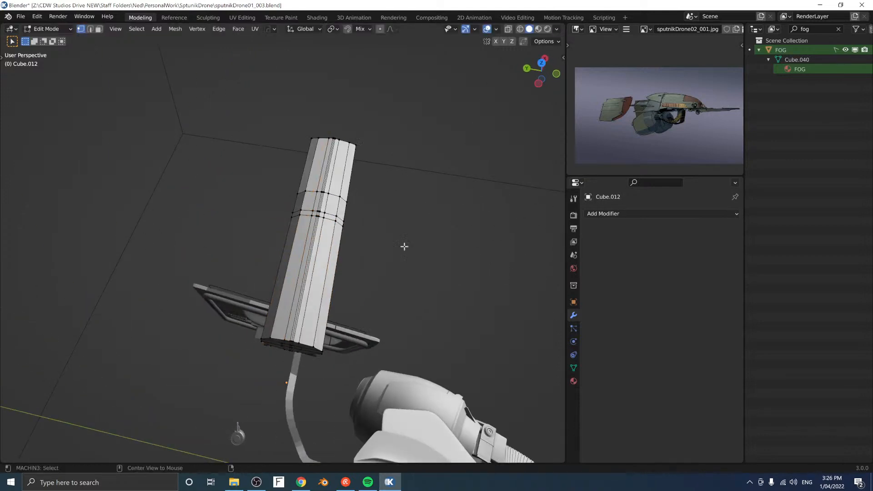
{"action": "key", "text": "a"}
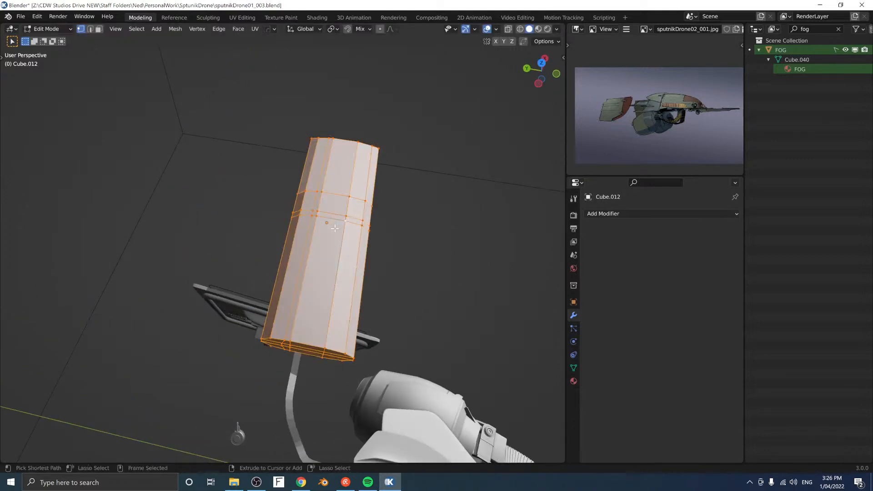
{"action": "key", "text": "alt+x"}
{"action": "middle_click_drag", "start_coordinate": [350, 240], "coordinate": [287, 271]}
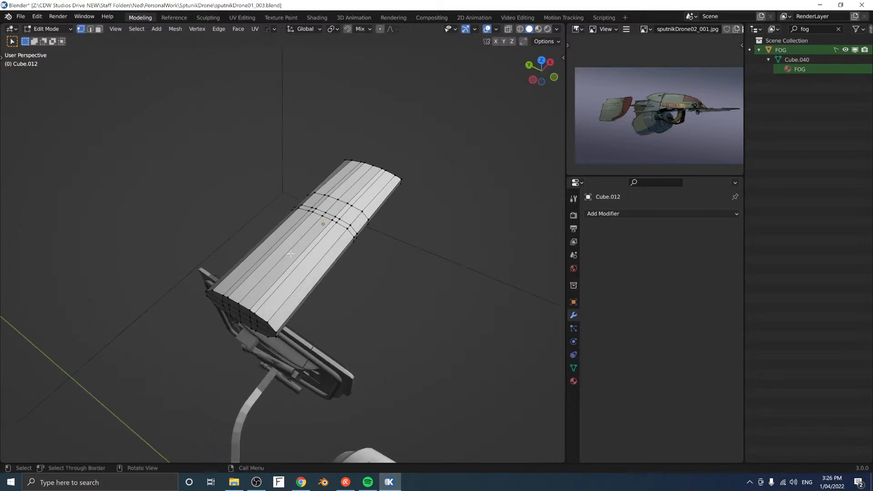
Step: Select the central top vertices at the slab's inner end and lower them along Z to form a recess
{"action": "key", "text": "Tab"}
{"action": "left_click", "coordinate": [205, 226]}
{"action": "left_click", "coordinate": [251, 308], "text": "shift"}
{"action": "key", "text": "g"}
{"action": "key", "text": "z"}
{"action": "left_click", "coordinate": [285, 258]}
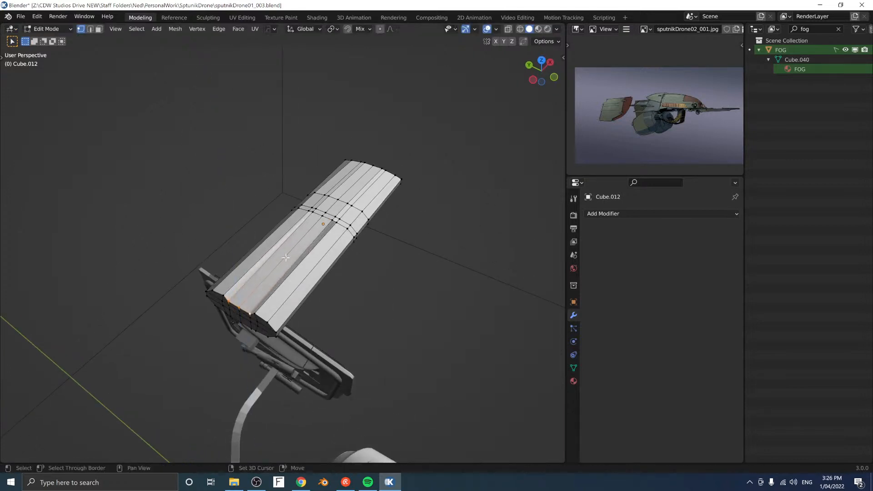
Step: Select all faces of the inner end cap and inset them twice, the first by about 0.10 m
{"action": "middle_click_drag", "start_coordinate": [322, 211], "coordinate": [296, 236]}
{"action": "right_click_drag", "start_coordinate": [304, 253], "coordinate": [337, 199]}
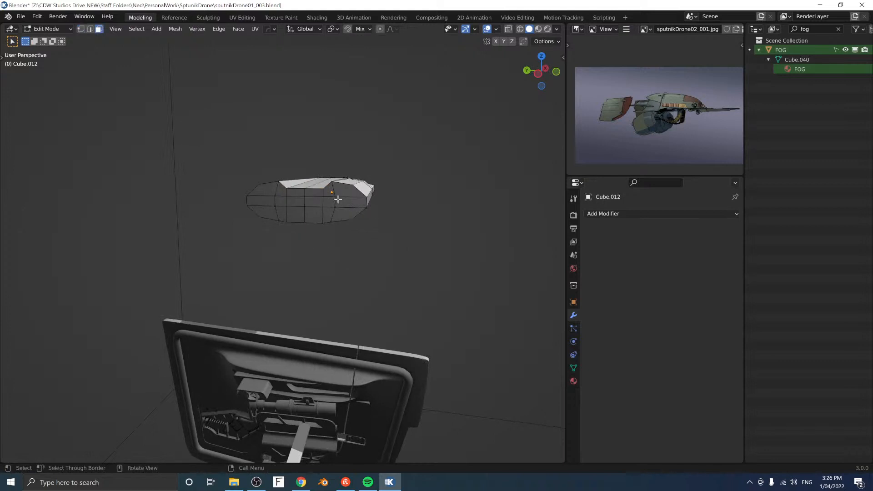
{"action": "double_click", "coordinate": [340, 201]}
{"action": "key", "text": "i"}
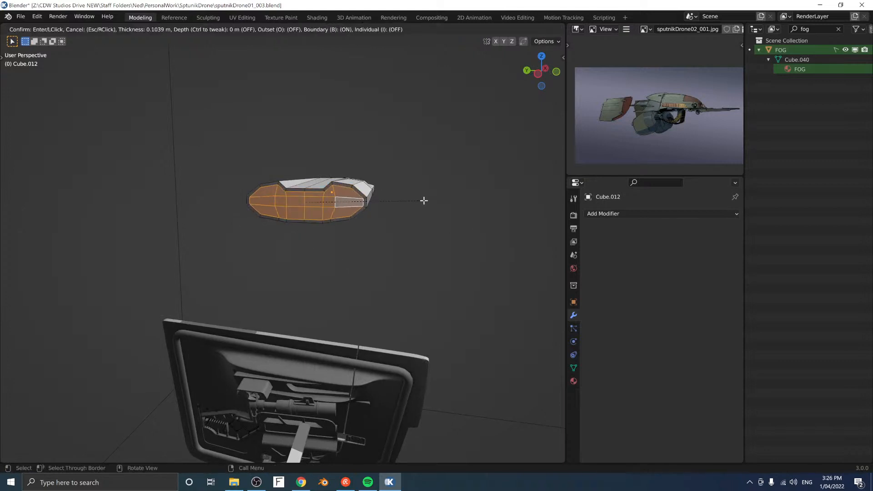
{"action": "left_click", "coordinate": [423, 200]}
{"action": "key", "text": "i"}
{"action": "left_click", "coordinate": [423, 199]}
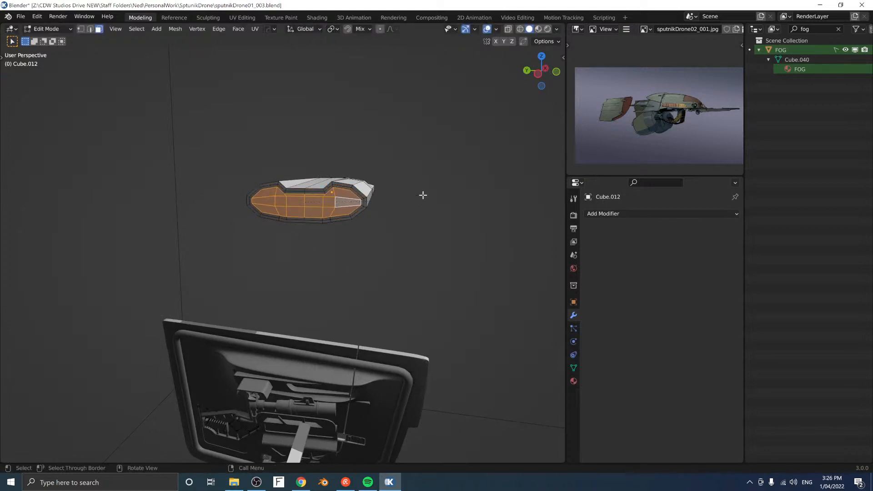
Step: Select the face ring between the two insets and extrude it outward along its normals by about 2.7 m
{"action": "middle_click_drag", "start_coordinate": [422, 195], "coordinate": [377, 201]}
{"action": "right_click_drag", "start_coordinate": [341, 230], "coordinate": [393, 202]}
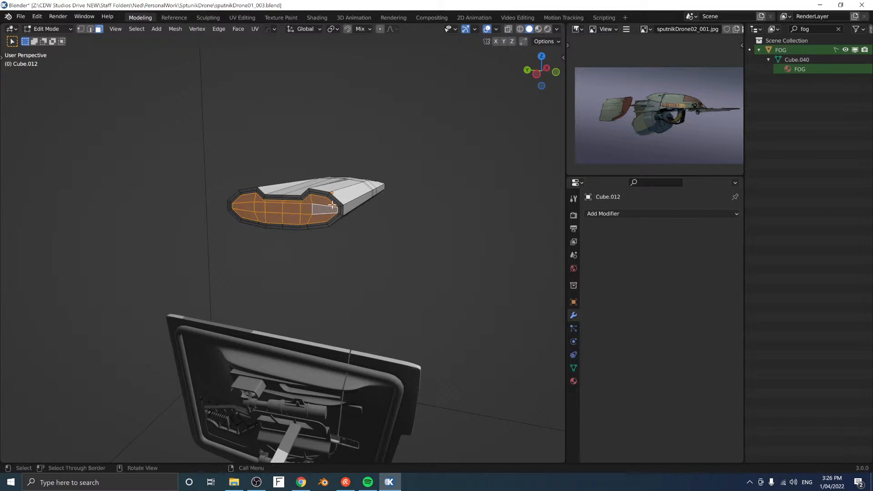
{"action": "left_click", "coordinate": [328, 196], "text": "alt"}
{"action": "key", "text": "alt+e"}
{"action": "left_click", "coordinate": [358, 197]}
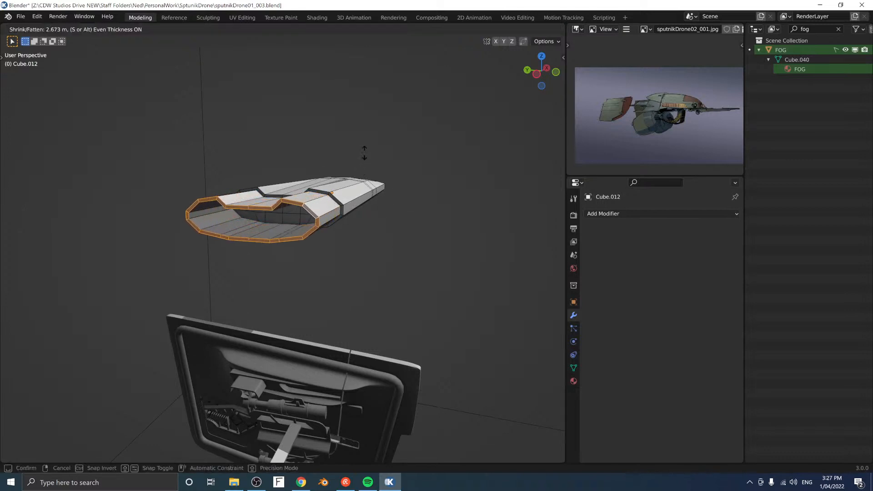
{"action": "left_click", "coordinate": [356, 156]}
Step: In top view, cut a trapezoidal notch into the extruded collar's end with a BoxCutter Ngon
{"action": "middle_click_drag", "start_coordinate": [356, 156], "coordinate": [274, 44]}
{"action": "key", "text": "Tab"}
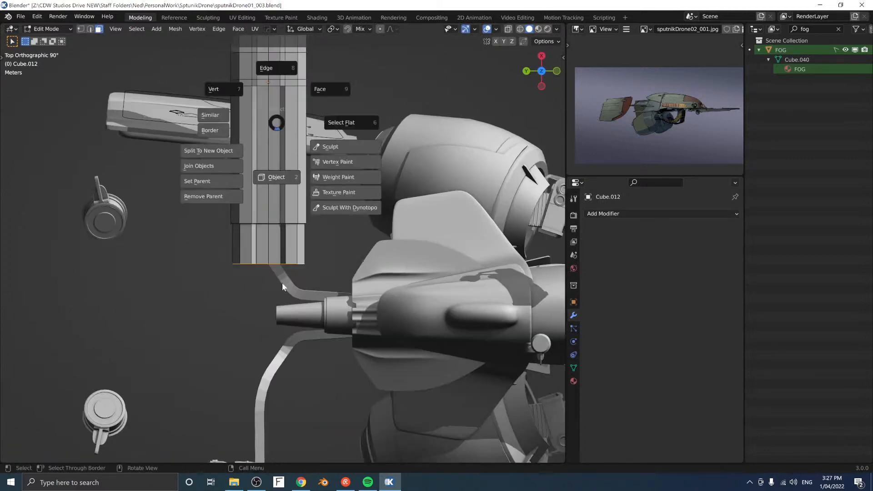
{"action": "left_click", "coordinate": [251, 263]}
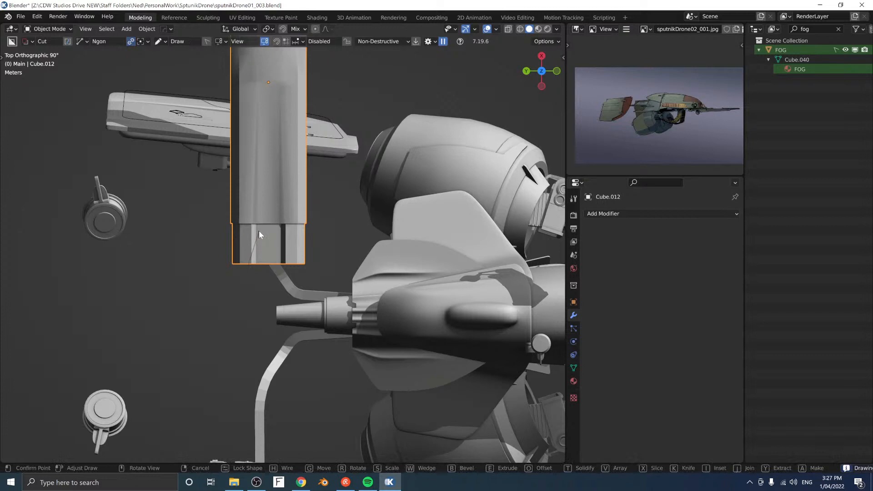
{"action": "left_click", "coordinate": [258, 232]}
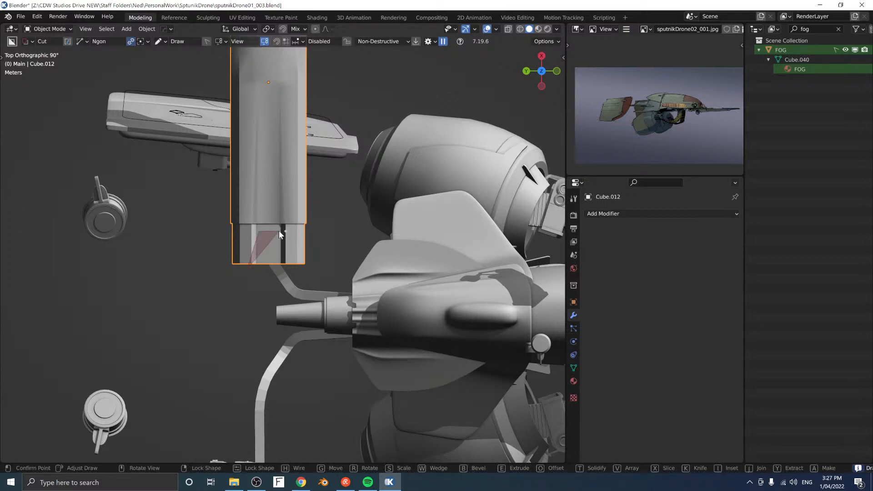
{"action": "left_click", "coordinate": [278, 230]}
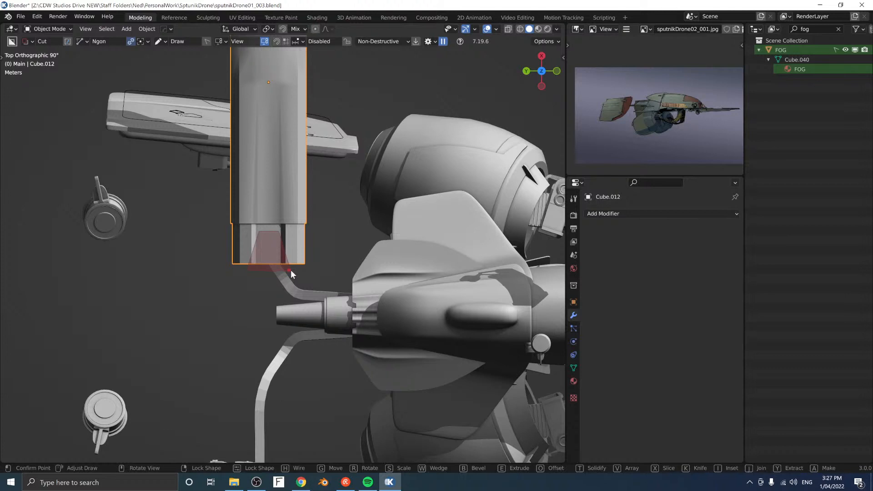
{"action": "key", "text": "b"}
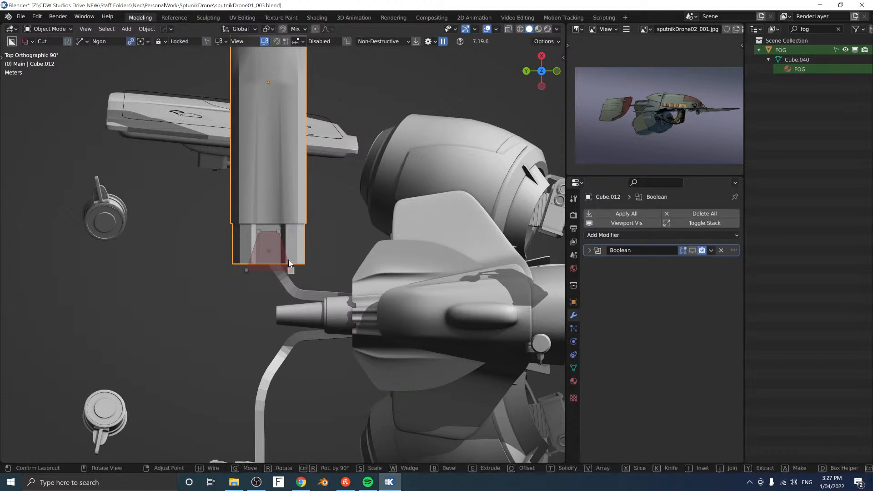
{"action": "left_click", "coordinate": [288, 259]}
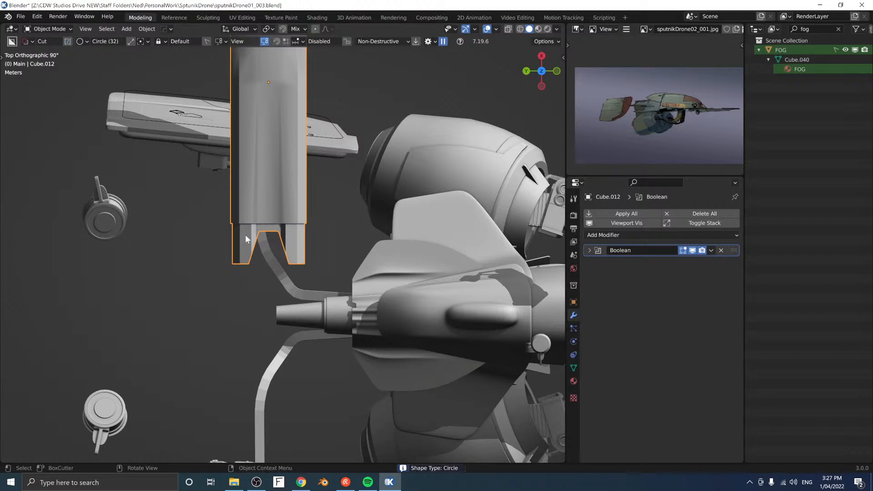
Step: Cut a circular hole on each side of the notch with BoxCutter and try applying the Boolean modifiers
{"action": "left_click_drag", "start_coordinate": [244, 233], "coordinate": [253, 238]}
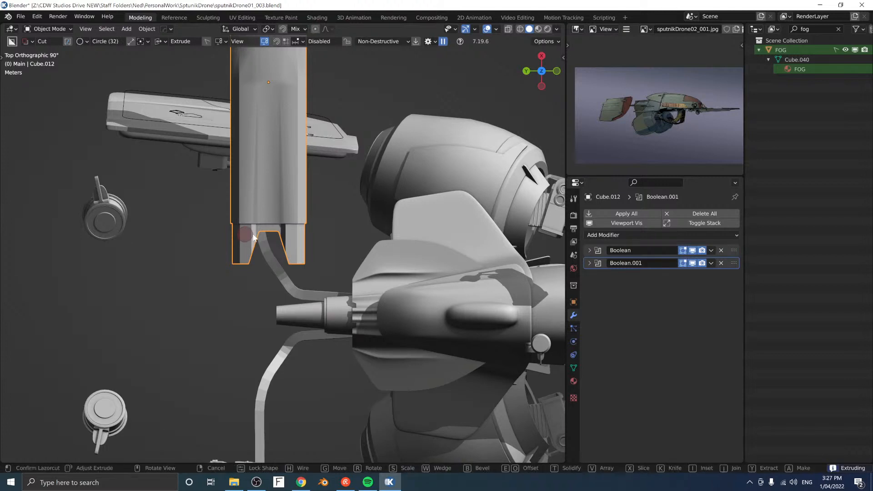
{"action": "left_click", "coordinate": [293, 234], "text": "ctrl"}
{"action": "key", "text": "ctrl+z"}
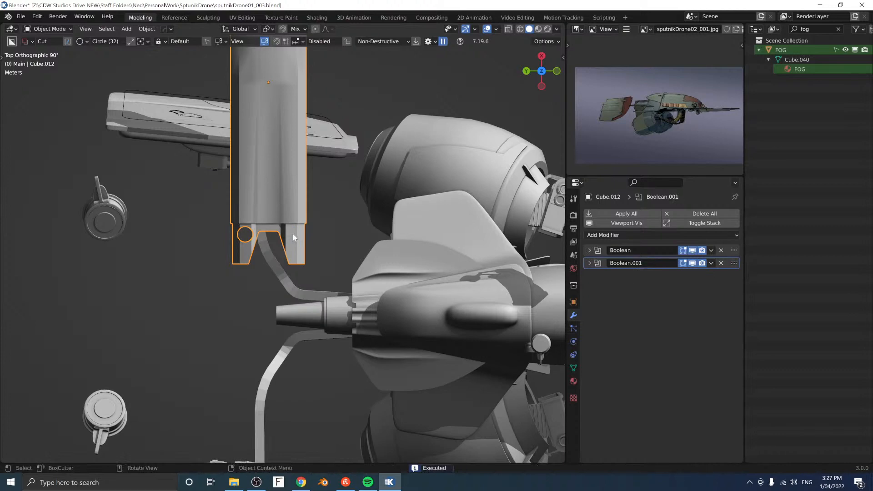
{"action": "left_click_drag", "start_coordinate": [293, 234], "coordinate": [300, 236]}
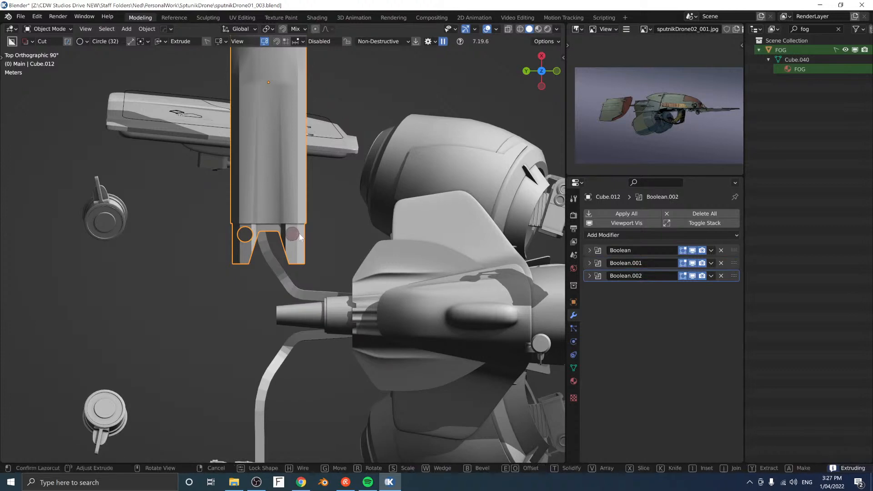
{"action": "mouse_move", "coordinate": [321, 234]}
{"action": "middle_mouse_down"}
{"action": "mouse_move", "coordinate": [311, 232]}
{"action": "mouse_move", "coordinate": [354, 202]}
{"action": "mouse_move", "coordinate": [269, 193]}
{"action": "mouse_move", "coordinate": [245, 166]}
{"action": "mouse_move", "coordinate": [303, 233]}
{"action": "mouse_move", "coordinate": [321, 216]}
{"action": "mouse_move", "coordinate": [276, 233]}
{"action": "mouse_move", "coordinate": [302, 236]}
{"action": "mouse_move", "coordinate": [307, 217]}
{"action": "mouse_move", "coordinate": [303, 249]}
{"action": "mouse_move", "coordinate": [260, 248]}
{"action": "mouse_move", "coordinate": [227, 228]}
{"action": "mouse_move", "coordinate": [307, 215]}
{"action": "mouse_move", "coordinate": [242, 220]}
{"action": "middle_mouse_up"}
{"action": "left_click", "coordinate": [637, 214]}
{"action": "key", "text": "z"}
Step: Edit the slab's mesh and select all vertices at its outer end
{"action": "middle_click_drag", "start_coordinate": [296, 280], "coordinate": [211, 280]}
{"action": "key", "text": "Tab"}
{"action": "left_click_drag", "start_coordinate": [130, 195], "coordinate": [183, 291]}
{"action": "key", "text": "s"}
{"action": "key", "text": "z"}
{"action": "key", "text": "y"}
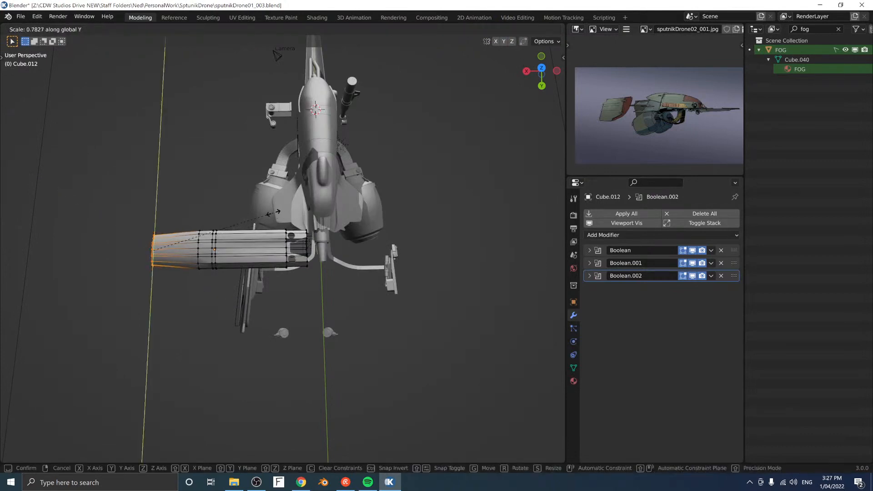
{"action": "left_click", "coordinate": [265, 214]}
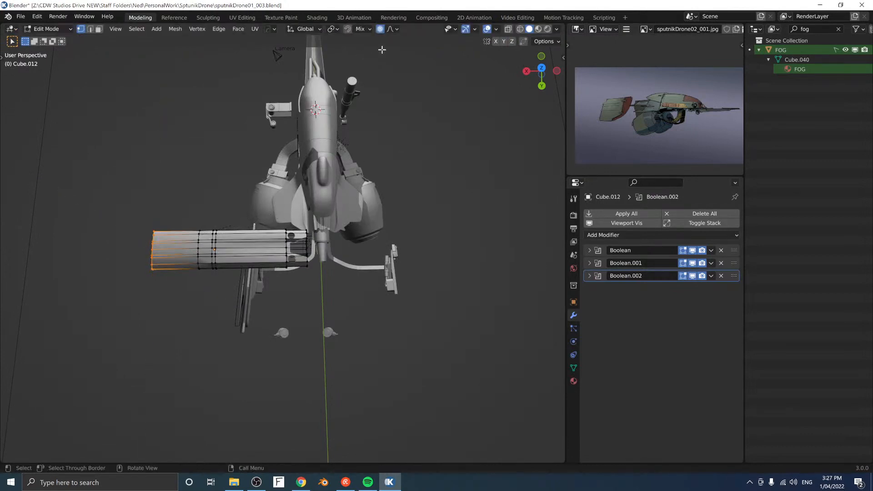
Step: Set proportional editing to Sharp falloff and scale the outer-end vertices inward along Y to taper the slab
{"action": "left_click", "coordinate": [392, 28]}
{"action": "left_click", "coordinate": [361, 120]}
{"action": "key", "text": "s"}
{"action": "key", "text": "y"}
{"action": "scroll", "coordinate": [400, 191], "scroll_direction": "down", "scroll_amount": 12}
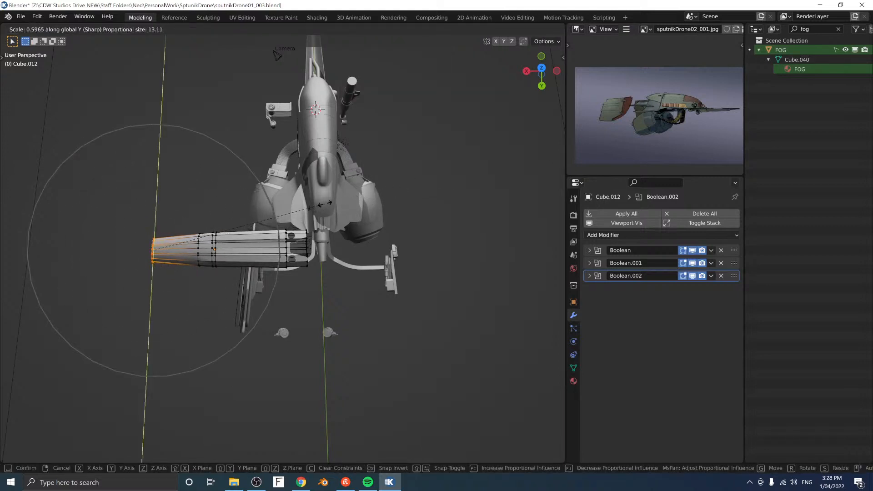
{"action": "left_click", "coordinate": [348, 203]}
Step: Select the collar's inner-end vertices through the mesh and try scaling them along Y with proportional editing
{"action": "key", "text": "alt+z"}
{"action": "left_click_drag", "start_coordinate": [349, 200], "coordinate": [302, 267]}
{"action": "key", "text": "alt+z"}
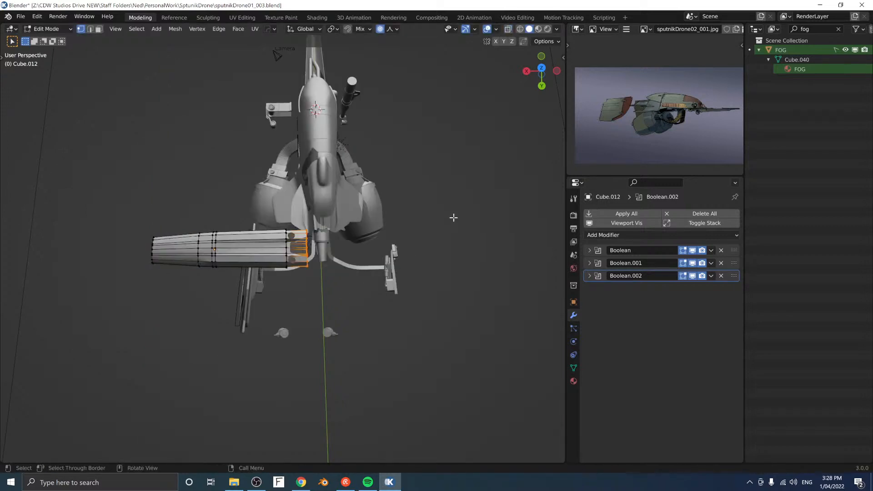
{"action": "key", "text": "s"}
{"action": "key", "text": "y"}
{"action": "left_click", "coordinate": [433, 219]}
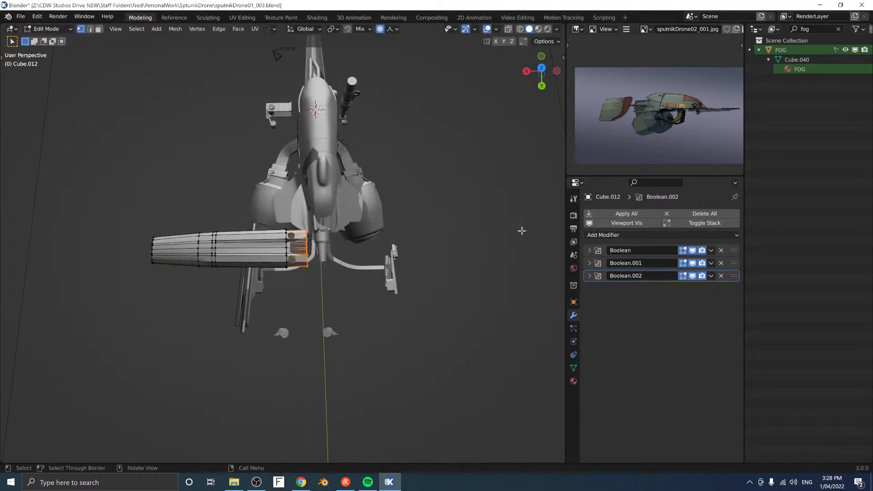
Step: Apply all three Boolean modifiers to the slab in Object Mode
{"action": "left_click", "coordinate": [604, 214]}
{"action": "key", "text": "Tab"}
{"action": "left_click", "coordinate": [418, 294]}
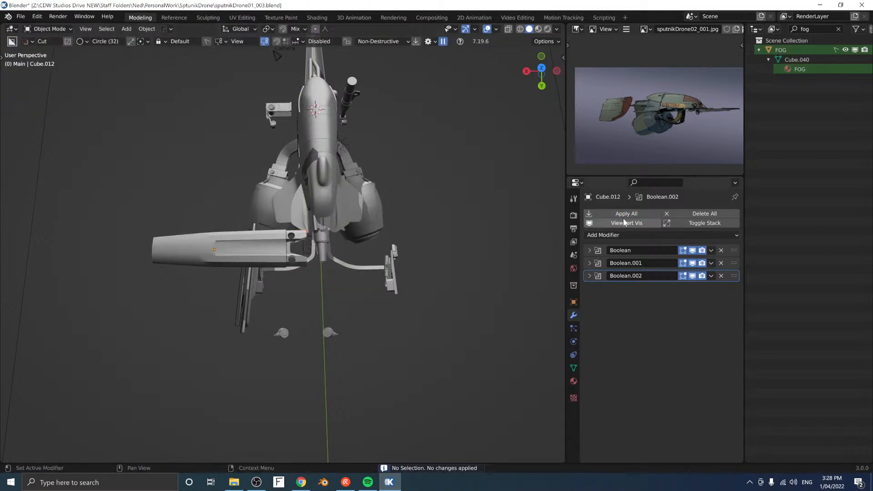
{"action": "left_click", "coordinate": [229, 249]}
{"action": "left_click", "coordinate": [610, 214]}
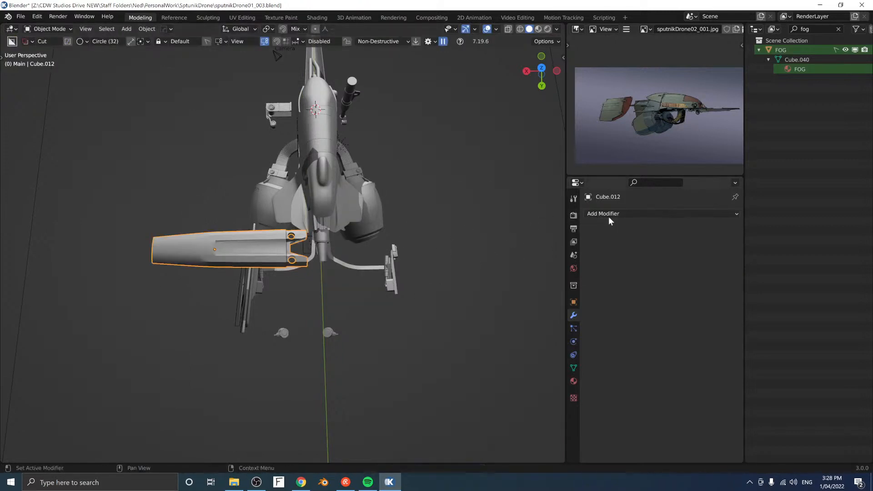
Step: Select the collar's inner-end vertices through the mesh and scale them inward along Y with Sharp proportional editing
{"action": "key", "text": "Tab"}
{"action": "left_click", "coordinate": [334, 252]}
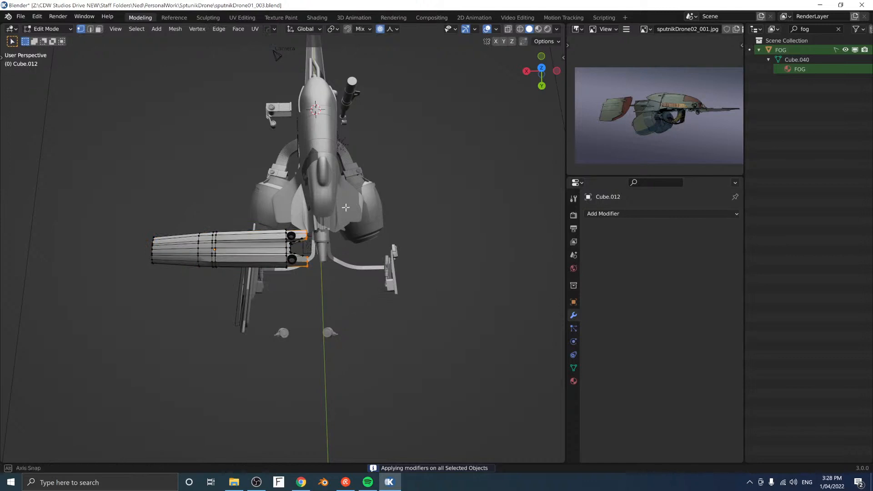
{"action": "middle_click_drag", "start_coordinate": [346, 207], "coordinate": [346, 214], "text": "alt"}
{"action": "key", "text": "alt+z"}
{"action": "mouse_move", "coordinate": [347, 193]}
{"action": "left_mouse_down"}
{"action": "mouse_move", "coordinate": [293, 304]}
{"action": "mouse_move", "coordinate": [304, 323]}
{"action": "left_mouse_up"}
{"action": "key", "text": "alt+z"}
{"action": "key", "text": "s"}
{"action": "key", "text": "y"}
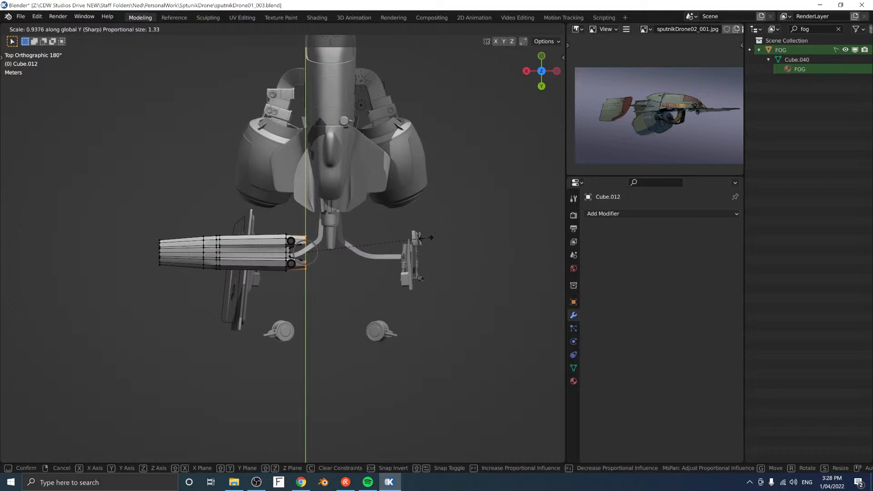
{"action": "left_click", "coordinate": [419, 240]}
Step: Leave mesh editing, move the slab along Z and scale the whole object down
{"action": "key", "text": "Tab"}
{"action": "left_click", "coordinate": [329, 331]}
{"action": "middle_click_drag", "start_coordinate": [327, 328], "coordinate": [304, 205]}
{"action": "key", "text": "g"}
{"action": "key", "text": "z"}
{"action": "left_click", "coordinate": [301, 337]}
{"action": "middle_click_drag", "start_coordinate": [301, 337], "coordinate": [335, 274]}
{"action": "key", "text": "s"}
{"action": "left_click", "coordinate": [345, 295]}
Step: Move the slab horizontally, then along Z, to bring it beside the drone's tail
{"action": "key", "text": "g"}
{"action": "key", "text": "shift+z"}
{"action": "left_click", "coordinate": [363, 348]}
{"action": "key", "text": "g"}
{"action": "key", "text": "z"}
{"action": "left_click", "coordinate": [353, 237]}
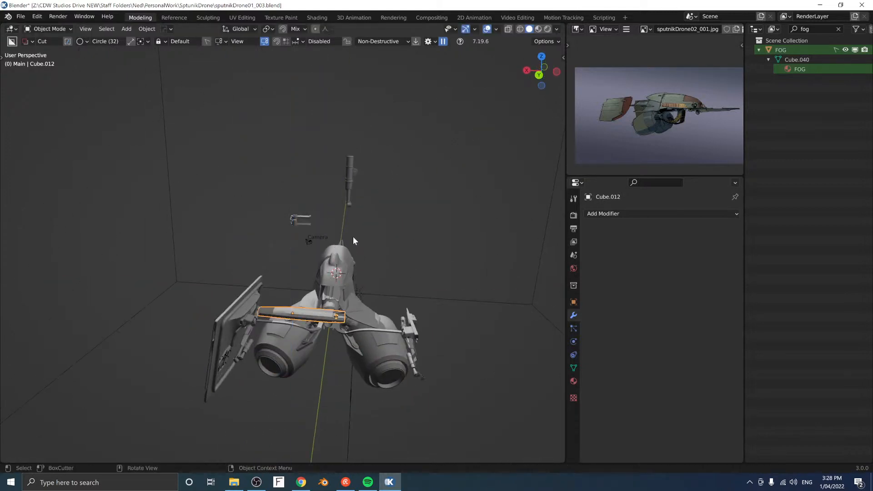
Step: Shift the slab horizontally between the tail and the side fin panel and fine-tune its height along Z
{"action": "middle_click_drag", "start_coordinate": [353, 237], "coordinate": [283, 298]}
{"action": "key", "text": "g"}
{"action": "key", "text": "shift+z"}
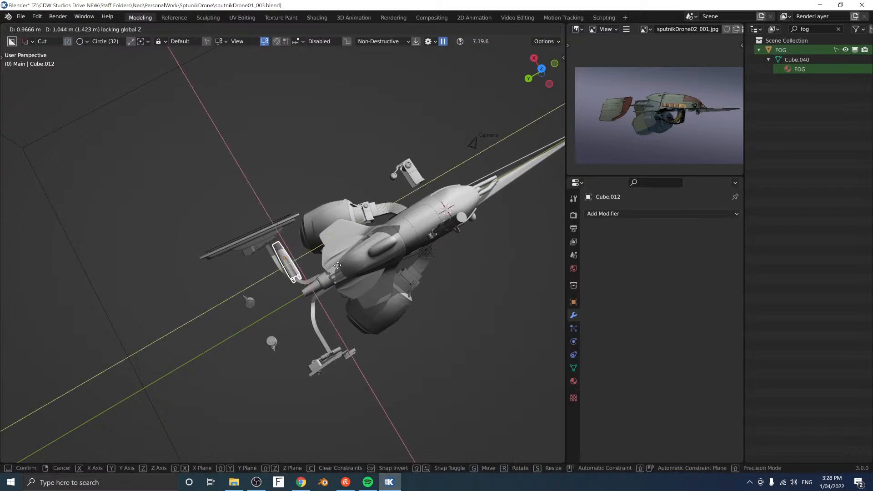
{"action": "left_click", "coordinate": [330, 268]}
{"action": "middle_click_drag", "start_coordinate": [330, 268], "coordinate": [364, 288]}
{"action": "key", "text": "g"}
{"action": "key", "text": "z"}
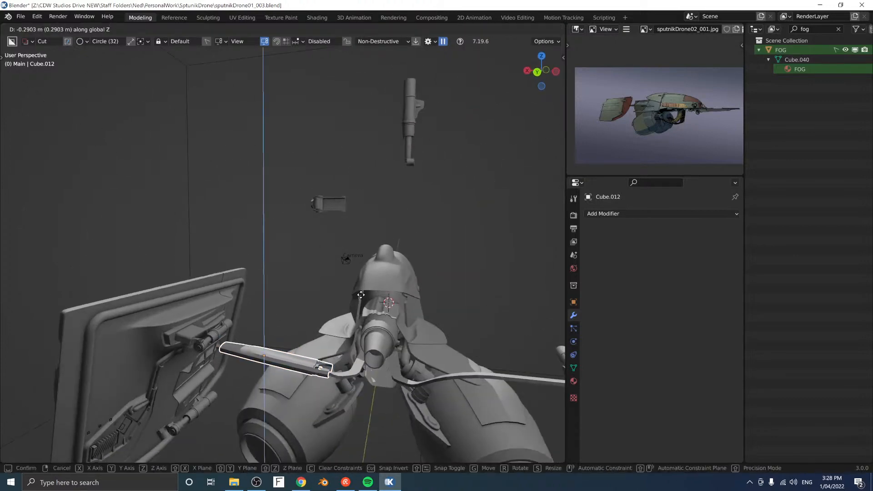
{"action": "left_click", "coordinate": [361, 296]}
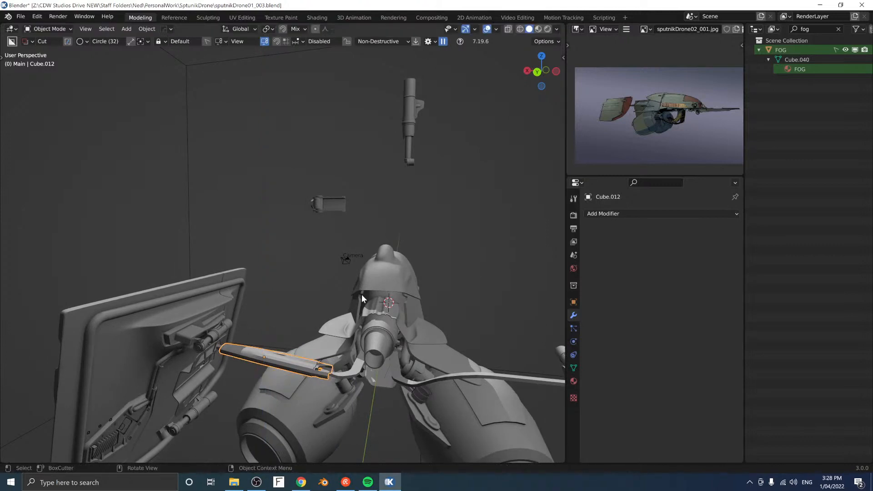
Step: Rotate the slab 180° about Z, then move and tilt it in the back view so it slopes between fin and tail
{"action": "type", "text": "rz180"}
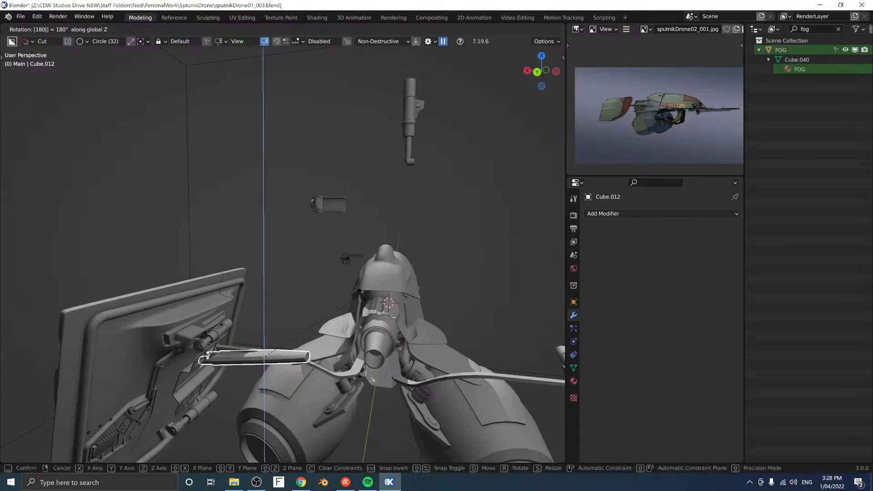
{"action": "key", "text": "Return"}
{"action": "key", "text": "ctrl+KP_1"}
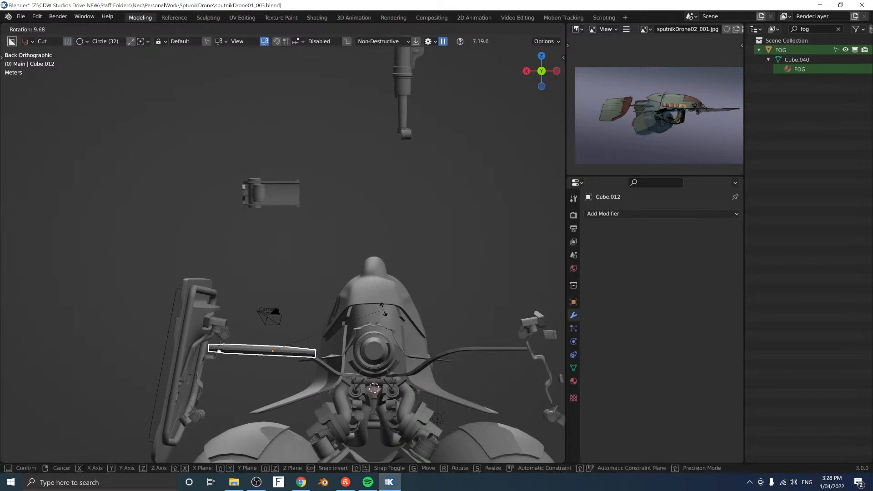
{"action": "key", "text": "g"}
{"action": "left_click", "coordinate": [402, 320]}
{"action": "key", "text": "r"}
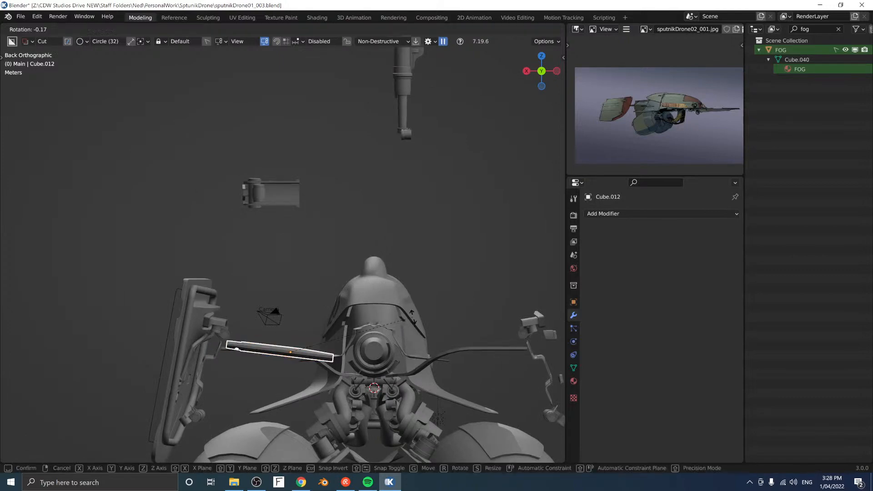
{"action": "left_click", "coordinate": [421, 301]}
Step: Reposition the slab in the top view so its notched collar meets the fin bracket, and adjust its height along Z
{"action": "middle_click_drag", "start_coordinate": [421, 300], "coordinate": [309, 389]}
{"action": "key", "text": "g"}
{"action": "key", "text": "Escape"}
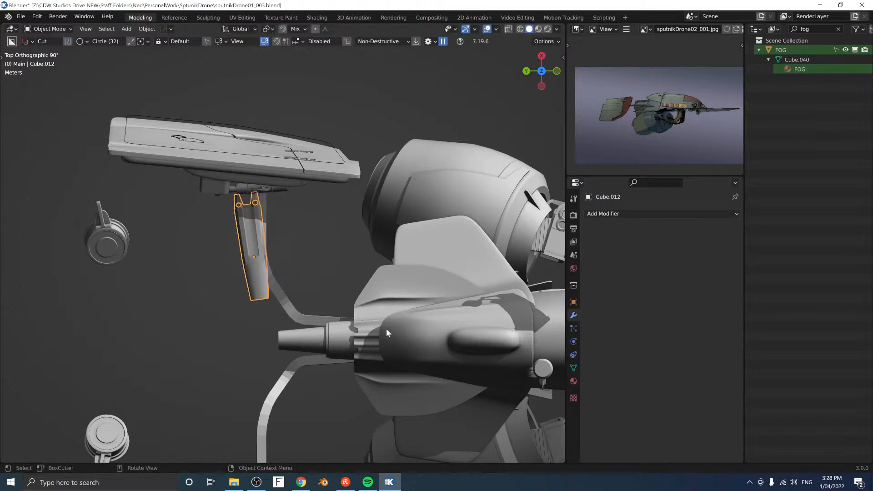
{"action": "key", "text": "g"}
{"action": "left_click", "coordinate": [331, 316]}
{"action": "middle_click_drag", "start_coordinate": [331, 315], "coordinate": [350, 296]}
{"action": "key", "text": "g"}
{"action": "key", "text": "z"}
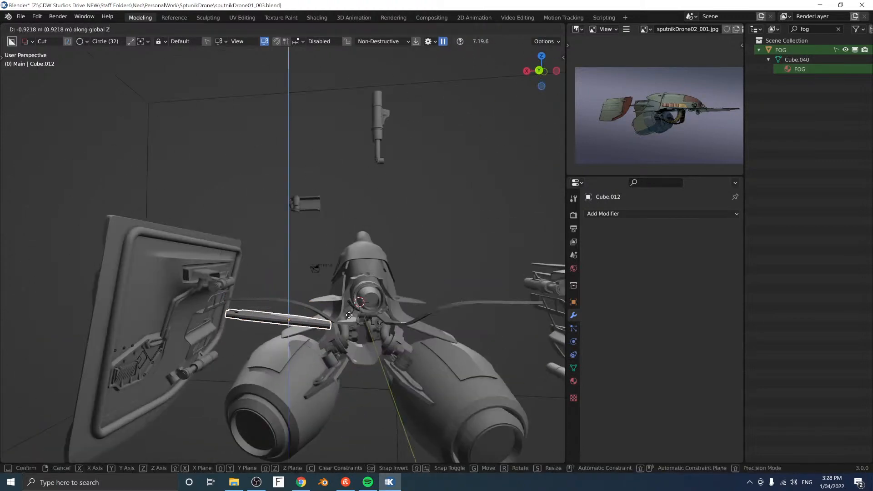
{"action": "left_click", "coordinate": [358, 291]}
Step: Mirror the slab across X about the Mirror Origin object to the drone's other side
{"action": "middle_click_drag", "start_coordinate": [358, 291], "coordinate": [280, 296]}
{"action": "left_click", "coordinate": [331, 327]}
{"action": "left_click", "coordinate": [341, 358]}
{"action": "left_click", "coordinate": [280, 296]}
{"action": "key", "text": "alt+x"}
{"action": "left_click", "coordinate": [439, 222]}
{"action": "left_click", "coordinate": [427, 236]}
{"action": "middle_click_drag", "start_coordinate": [427, 236], "coordinate": [421, 270]}
{"action": "scroll", "coordinate": [328, 271], "scroll_direction": "down", "scroll_amount": 3}
{"action": "middle_click_drag", "start_coordinate": [328, 272], "coordinate": [318, 307]}
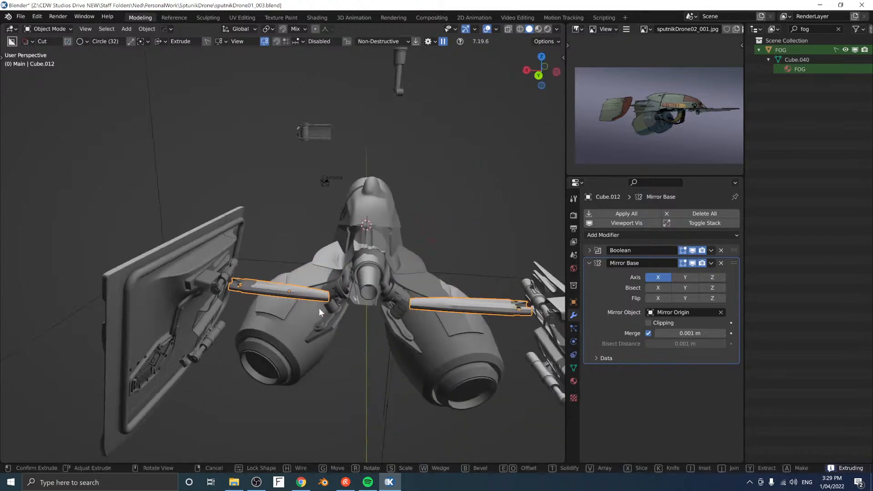
{"action": "scroll", "coordinate": [317, 306], "scroll_direction": "up", "scroll_amount": 3}
{"action": "middle_click_drag", "start_coordinate": [386, 258], "coordinate": [400, 387]}
{"action": "key", "text": "KP_5"}
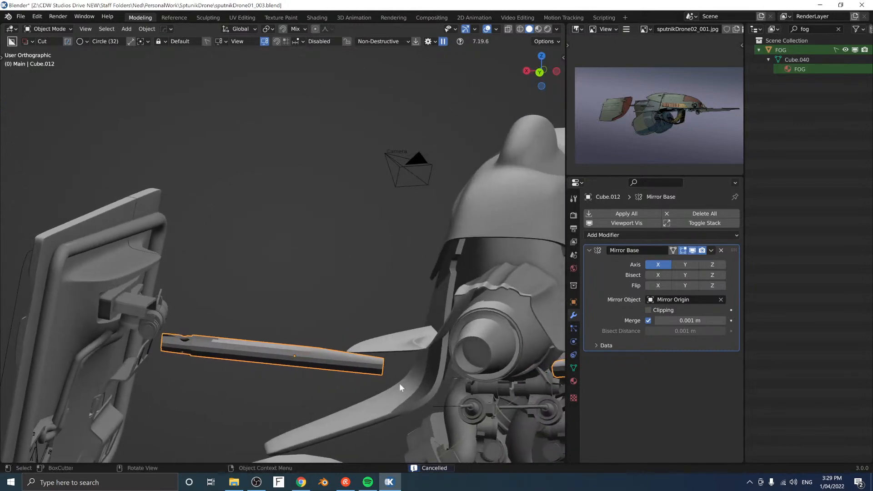
{"action": "left_click_drag", "start_coordinate": [420, 364], "coordinate": [336, 360]}
{"action": "right_click", "coordinate": [337, 360]}
Step: Set BoxCutter to the Ngon shape with Destructive behavior
{"action": "scroll", "coordinate": [337, 361], "scroll_direction": "down", "scroll_amount": 1, "text": "alt"}
{"action": "scroll", "coordinate": [336, 361], "scroll_direction": "down", "scroll_amount": 1, "text": "alt"}
{"action": "scroll", "coordinate": [336, 361], "scroll_direction": "up", "scroll_amount": 1, "text": "alt"}
{"action": "scroll", "coordinate": [336, 361], "scroll_direction": "down", "scroll_amount": 1, "text": "alt"}
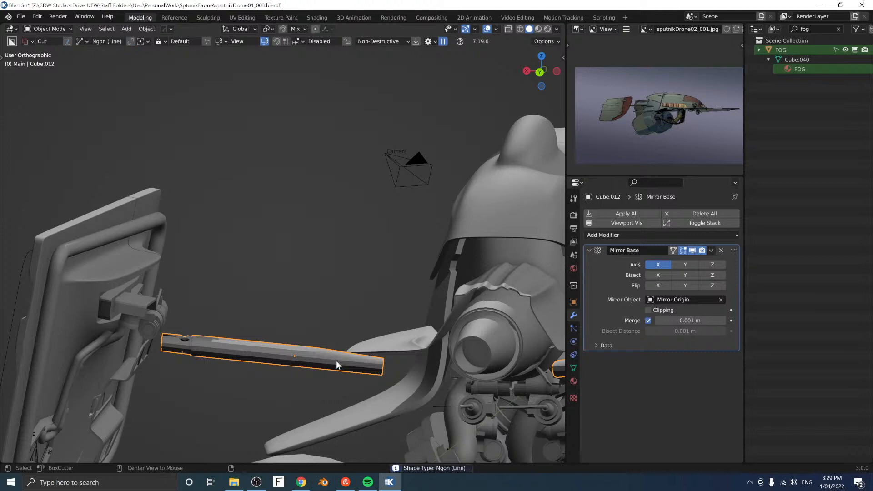
{"action": "scroll", "coordinate": [336, 361], "scroll_direction": "up", "scroll_amount": 1, "text": "alt"}
{"action": "left_click", "coordinate": [406, 42]}
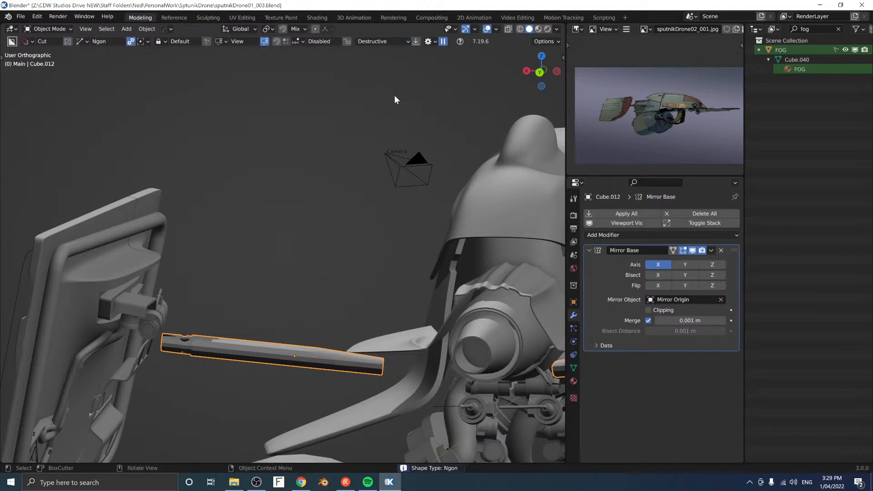
{"action": "left_click_drag", "start_coordinate": [397, 367], "coordinate": [321, 360]}
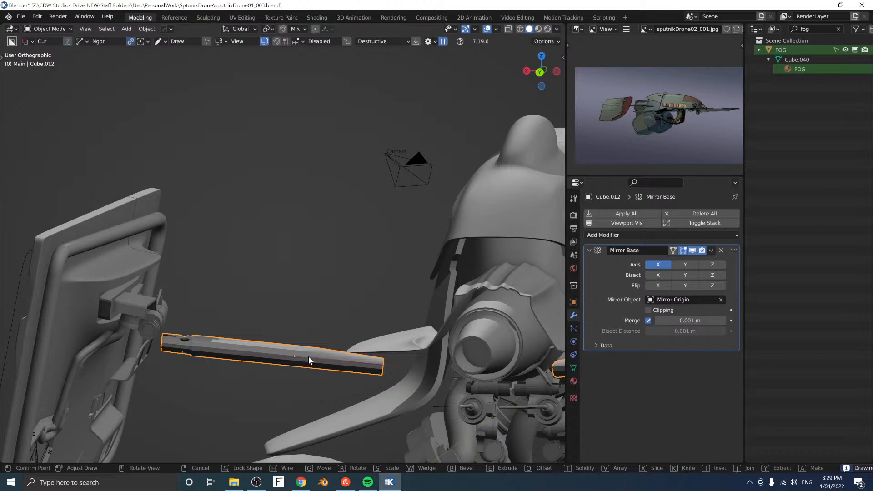
{"action": "key", "text": "g"}
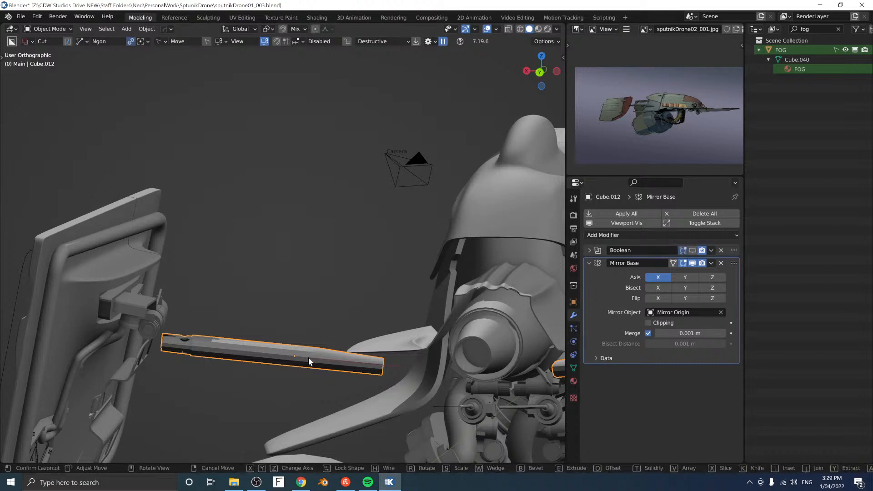
{"action": "key", "text": "Tab"}
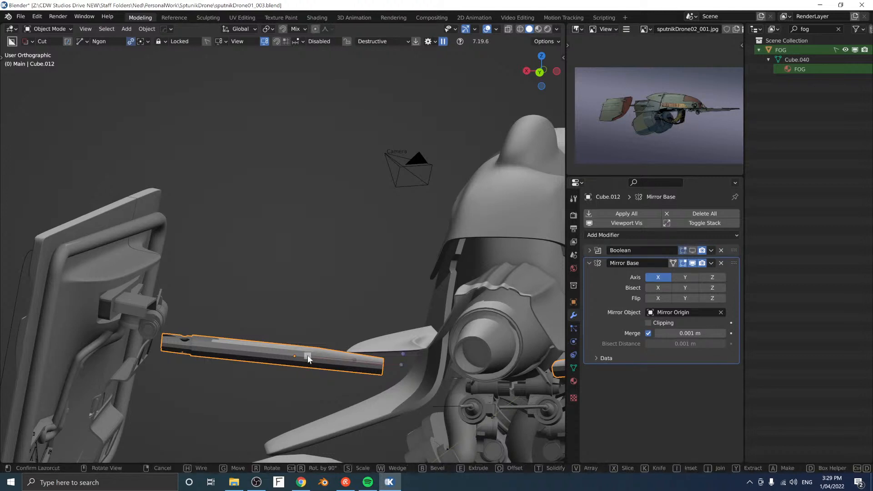
{"action": "right_click", "coordinate": [321, 360]}
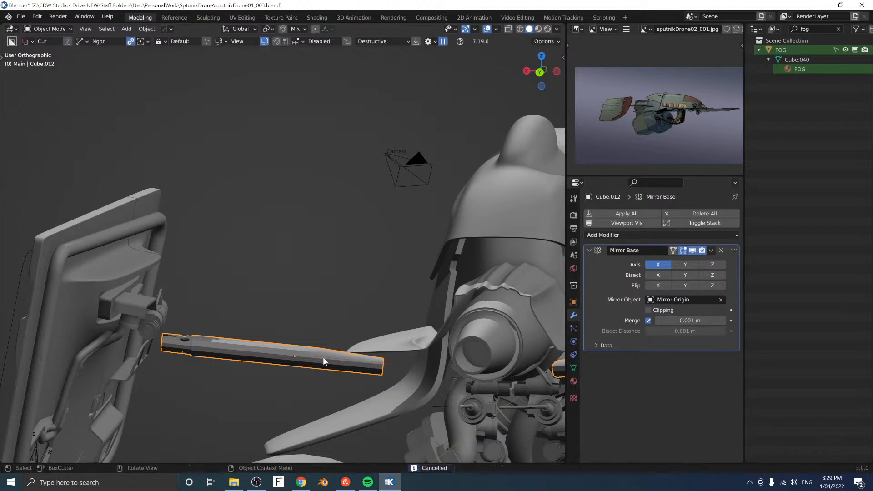
Step: Cut away the underside of the slab's tail-side end with a beveled Ngon to thin it
{"action": "left_click", "coordinate": [389, 362]}
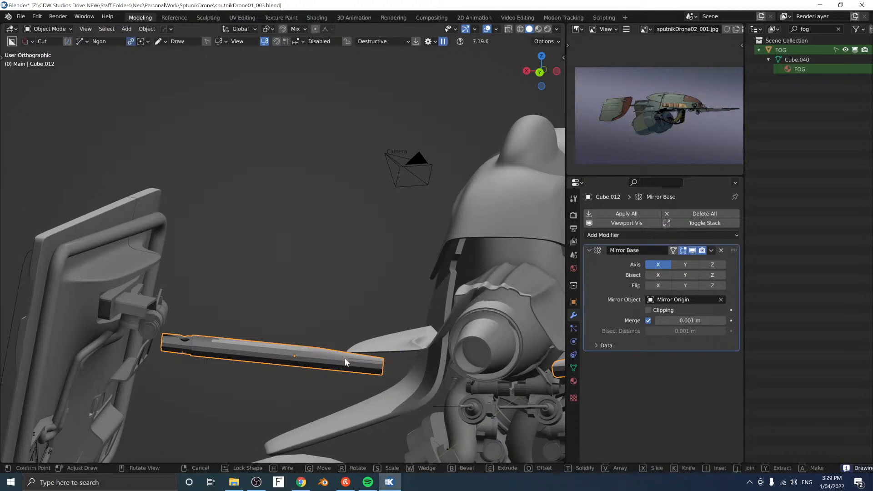
{"action": "left_click", "coordinate": [316, 355]}
{"action": "left_click", "coordinate": [292, 378]}
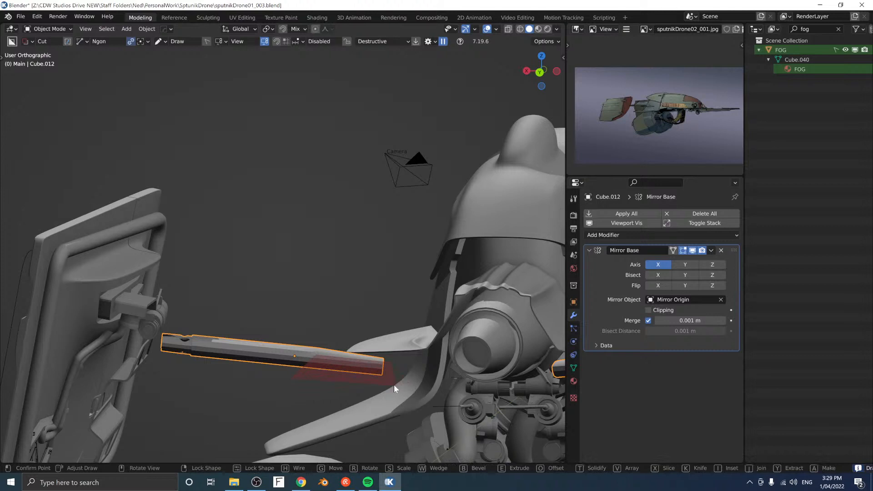
{"action": "key", "text": "b"}
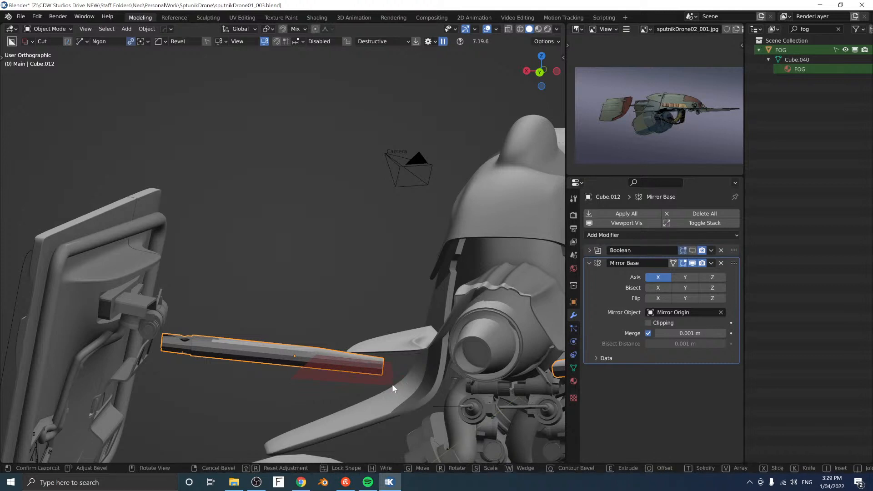
{"action": "left_click", "coordinate": [393, 386]}
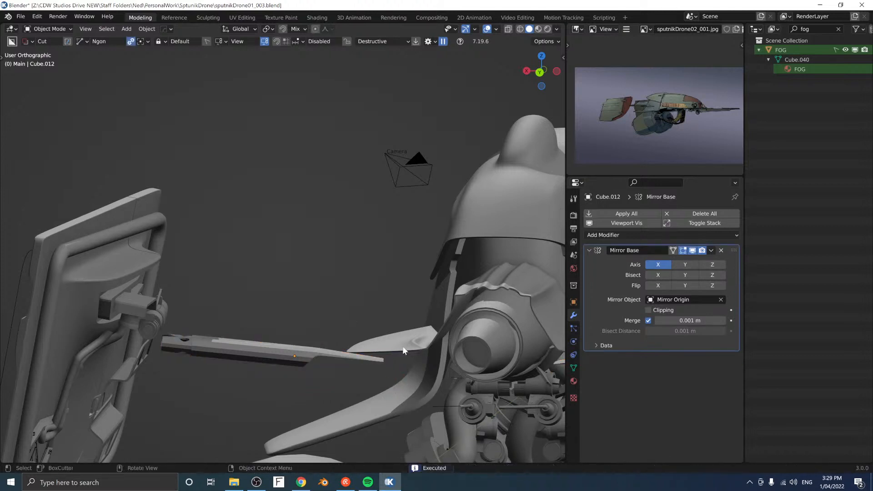
Step: Browse the Greeble category of AM_Library and append the Bolt_01 asset
{"action": "middle_click_drag", "start_coordinate": [371, 283], "coordinate": [350, 282]}
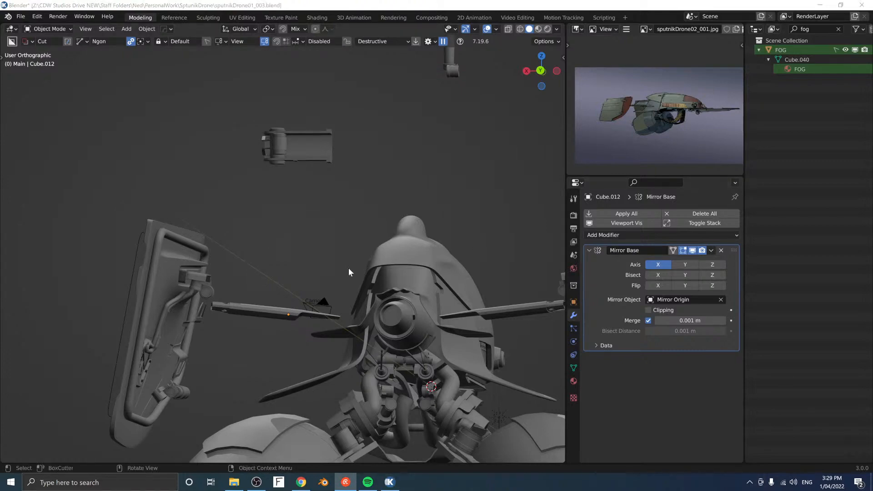
{"action": "middle_click_drag", "start_coordinate": [241, 320], "coordinate": [230, 291]}
{"action": "scroll", "coordinate": [308, 239], "scroll_direction": "up", "scroll_amount": 3}
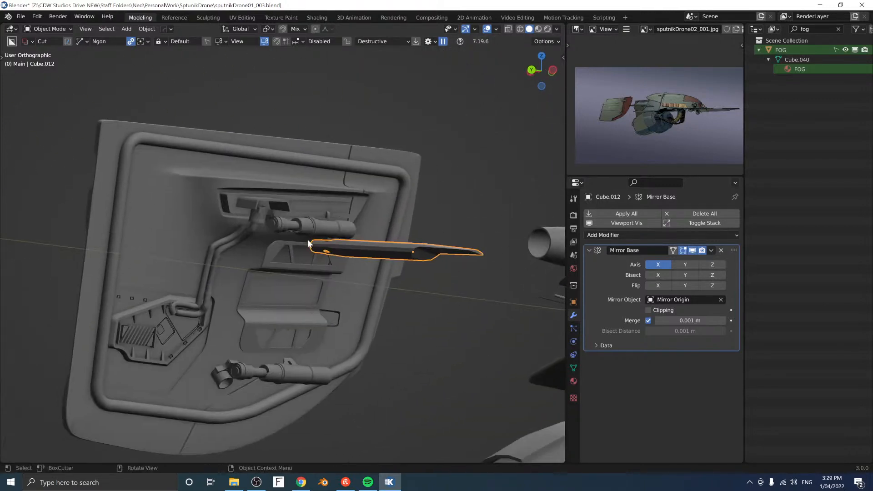
{"action": "middle_click_drag", "start_coordinate": [307, 239], "coordinate": [302, 304]}
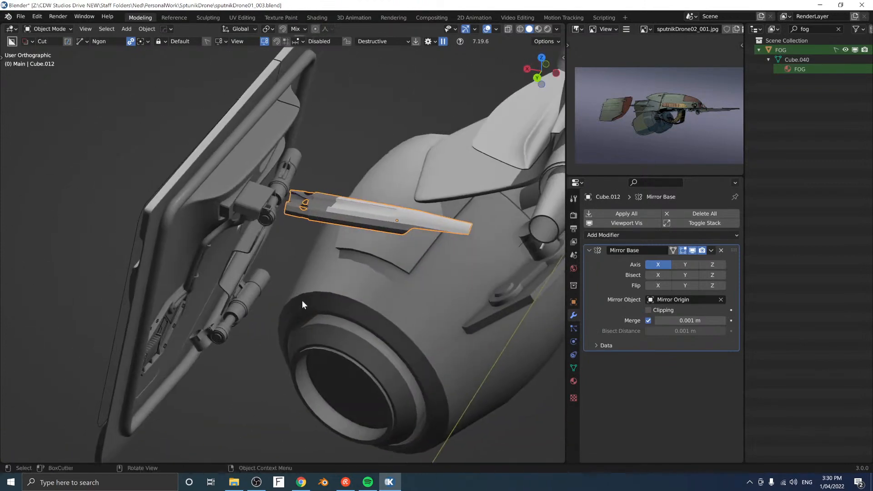
{"action": "key", "text": "n"}
{"action": "left_click", "coordinate": [481, 132]}
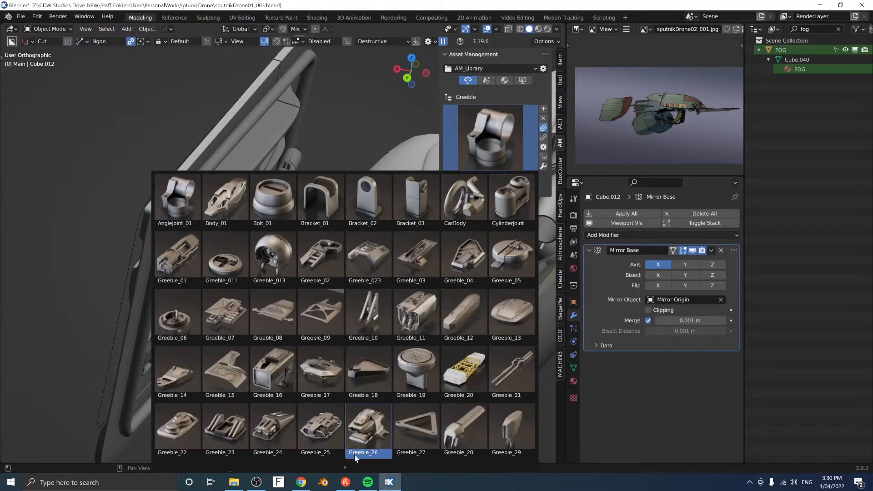
{"action": "mouse_move", "coordinate": [344, 465]}
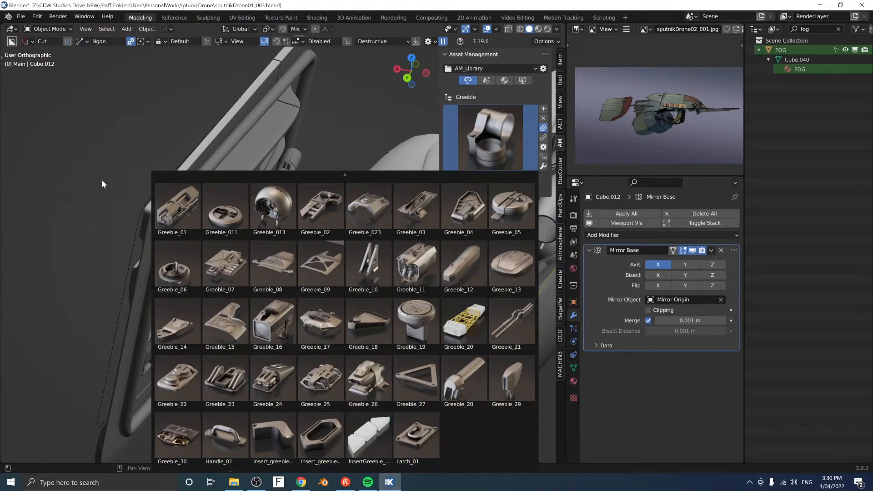
{"action": "scroll", "coordinate": [339, 179], "scroll_direction": "up", "scroll_amount": 2}
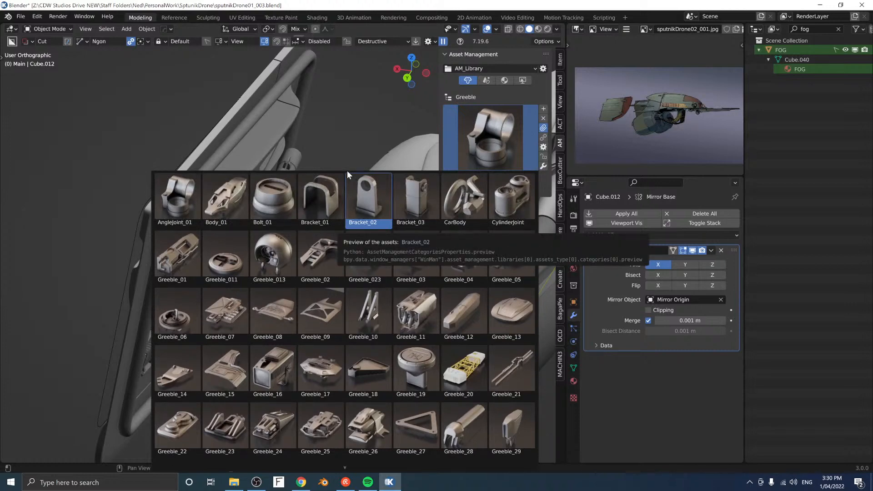
{"action": "left_click", "coordinate": [289, 204]}
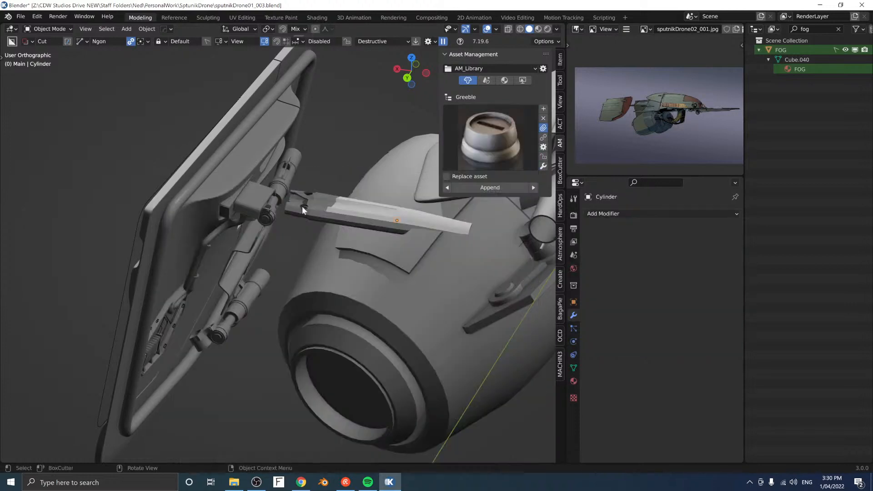
Step: Scale the appended bolt and move it down along Z below the slab
{"action": "key", "text": "s"}
{"action": "left_click", "coordinate": [541, 285]}
{"action": "key", "text": "g"}
{"action": "key", "text": "z"}
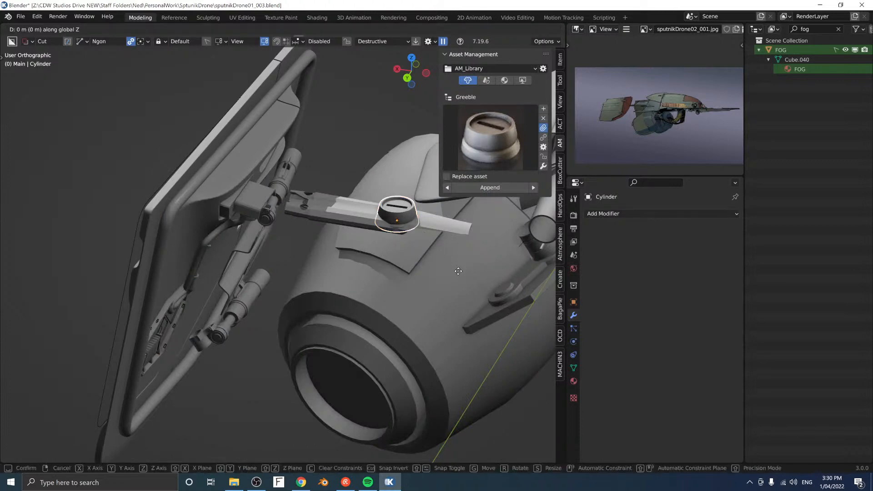
{"action": "right_click", "coordinate": [439, 292]}
{"action": "key", "text": "g"}
{"action": "key", "text": "z"}
{"action": "left_click", "coordinate": [404, 276]}
Step: Mirror the bolt along Z so its slotted head faces downward
{"action": "mouse_move", "coordinate": [404, 275]}
{"action": "middle_mouse_down", "text": "shift"}
{"action": "mouse_move", "coordinate": [374, 288]}
{"action": "mouse_move", "coordinate": [384, 228]}
{"action": "mouse_move", "coordinate": [404, 240]}
{"action": "mouse_move", "coordinate": [396, 208]}
{"action": "mouse_move", "coordinate": [403, 287]}
{"action": "middle_mouse_up", "text": "shift"}
{"action": "key", "text": "ctrl+m"}
{"action": "key", "text": "z"}
{"action": "left_click", "coordinate": [374, 288]}
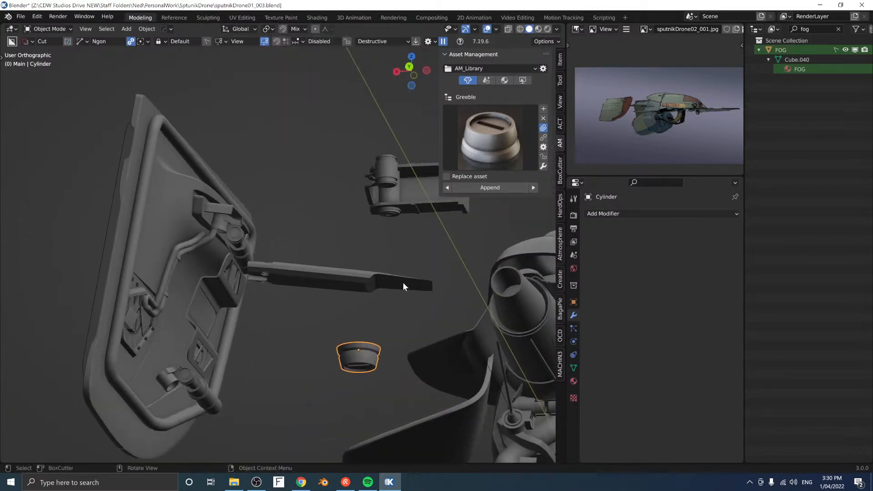
Step: Snap the bolt under the slab's thinned end and scale it down to fit the width
{"action": "left_click", "coordinate": [298, 30]}
{"action": "key", "text": "g"}
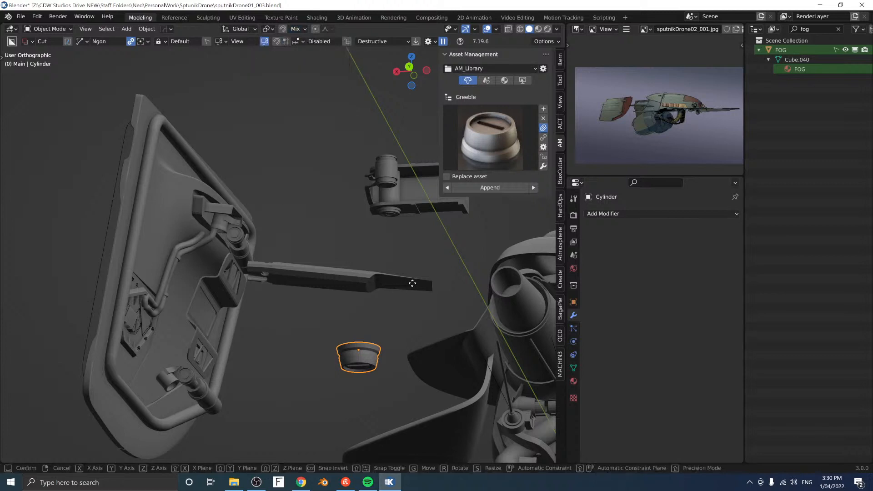
{"action": "left_click", "coordinate": [411, 287], "text": "ctrl"}
{"action": "key", "text": "s"}
{"action": "left_click", "coordinate": [445, 285]}
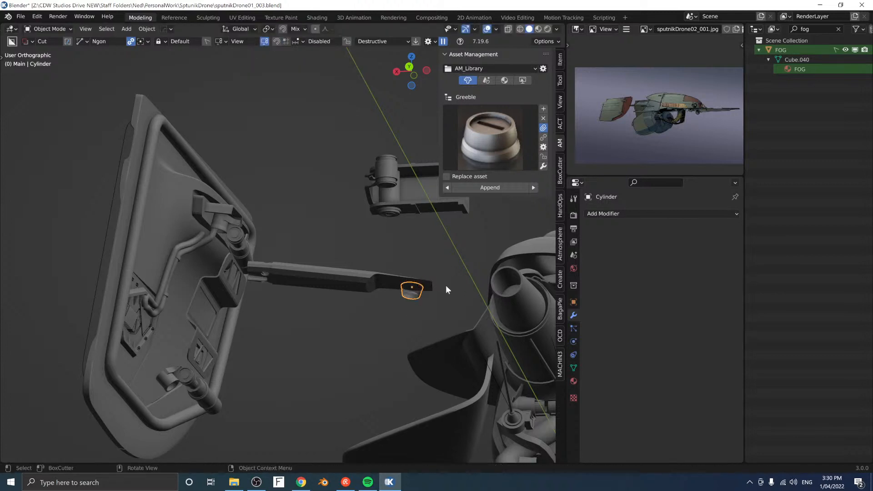
Step: Fine-tune the bolt's scale and reposition it on the slab's recessed underside
{"action": "key", "text": "KP_Decimal"}
{"action": "middle_click_drag", "start_coordinate": [422, 269], "coordinate": [416, 283]}
{"action": "scroll", "coordinate": [413, 283], "scroll_direction": "down", "scroll_amount": 4}
{"action": "key", "text": "ctrl+Tab"}
{"action": "left_click", "coordinate": [427, 200]}
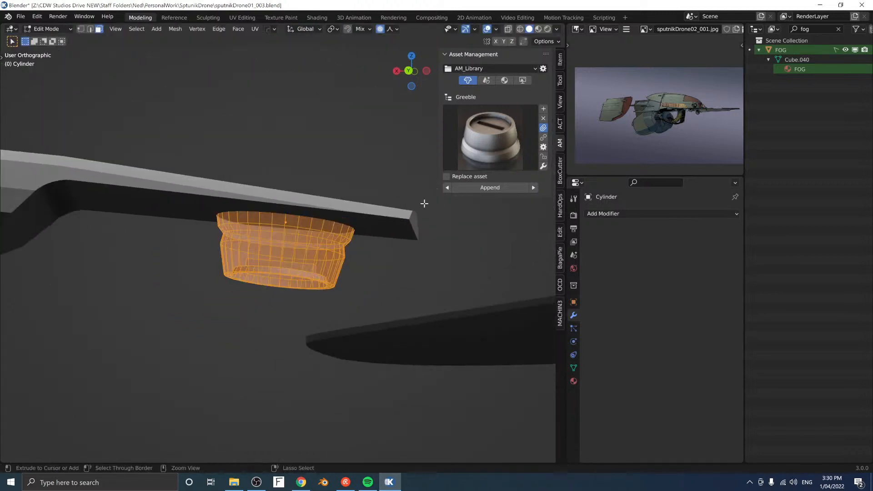
{"action": "key", "text": "ctrl+Tab"}
{"action": "left_click", "coordinate": [413, 277]}
{"action": "middle_click_drag", "start_coordinate": [334, 228], "coordinate": [336, 214]}
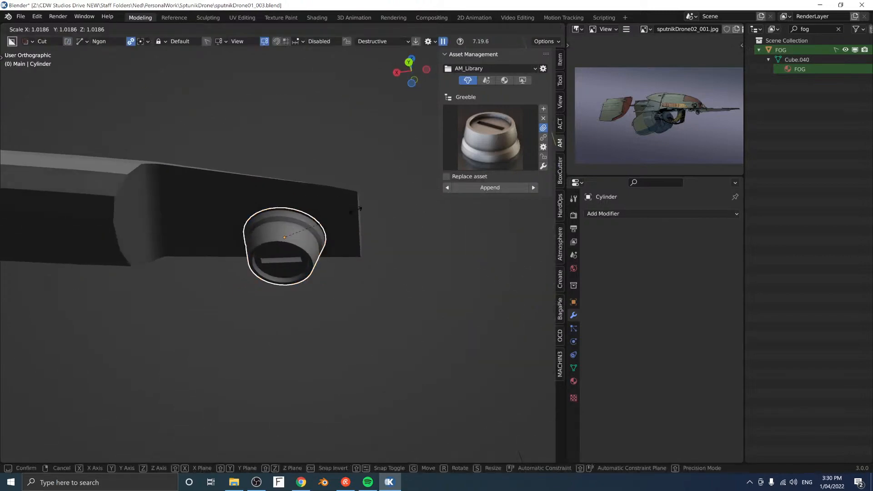
{"action": "key", "text": "g"}
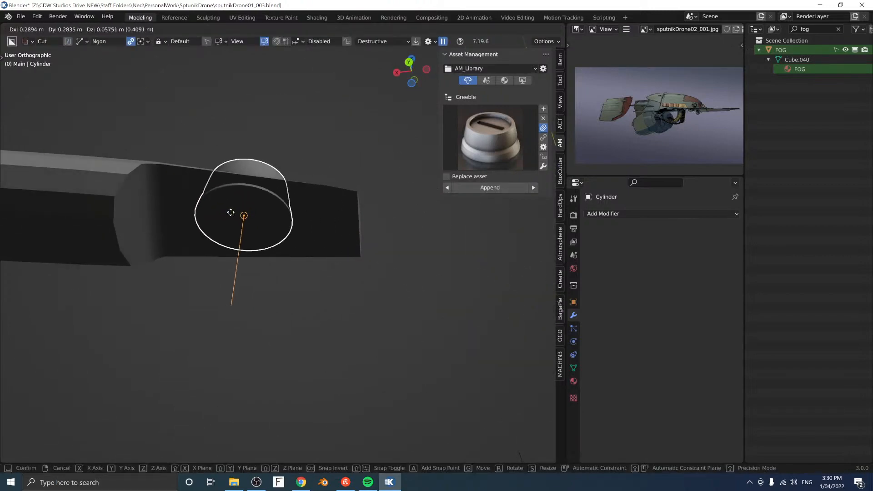
{"action": "left_click", "coordinate": [200, 203]}
Step: Slide the bolt in its local XY plane to sit near the tip of the slab's underside
{"action": "middle_click_drag", "start_coordinate": [200, 203], "coordinate": [321, 121]}
{"action": "key", "text": "g"}
{"action": "key", "text": "shift+z"}
{"action": "key", "text": "shift+z"}
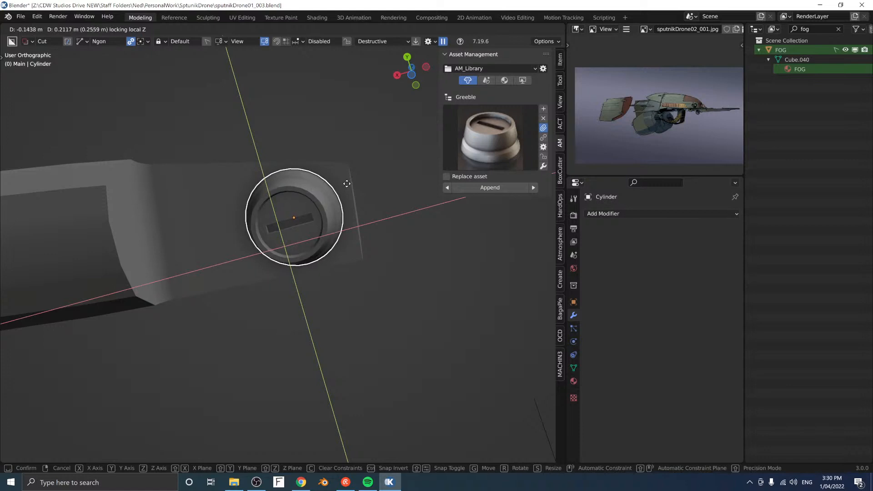
{"action": "left_click", "coordinate": [346, 183]}
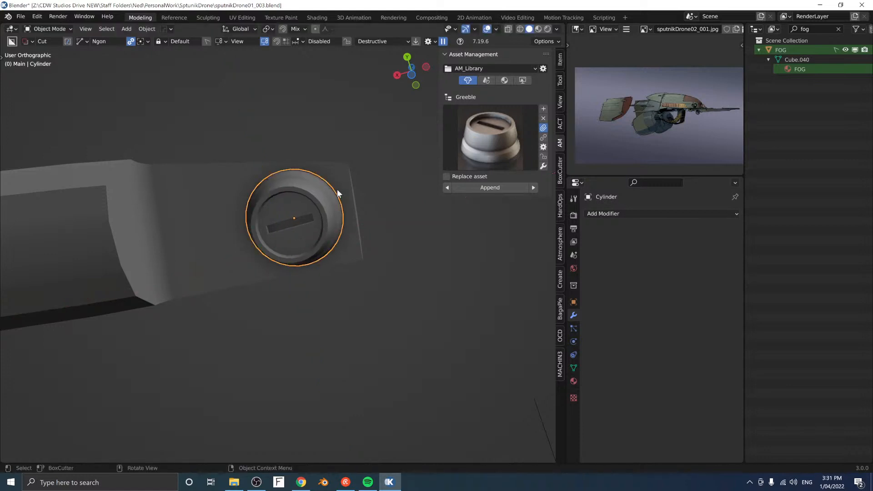
Step: Append the Bracket_01 asset from the Greeble category, enlarge it and place it beside the bolt under the slab
{"action": "left_click", "coordinate": [489, 136]}
{"action": "left_click", "coordinate": [304, 204]}
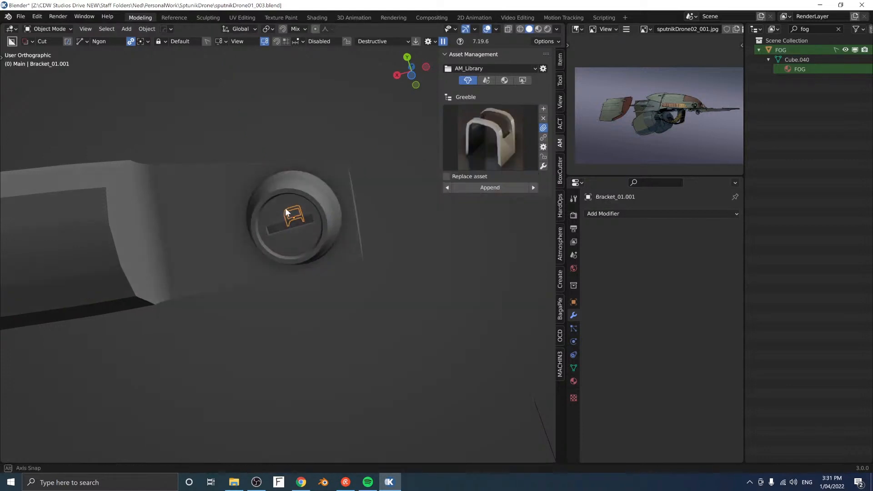
{"action": "key", "text": "s"}
{"action": "left_click", "coordinate": [309, 186]}
{"action": "key", "text": "g"}
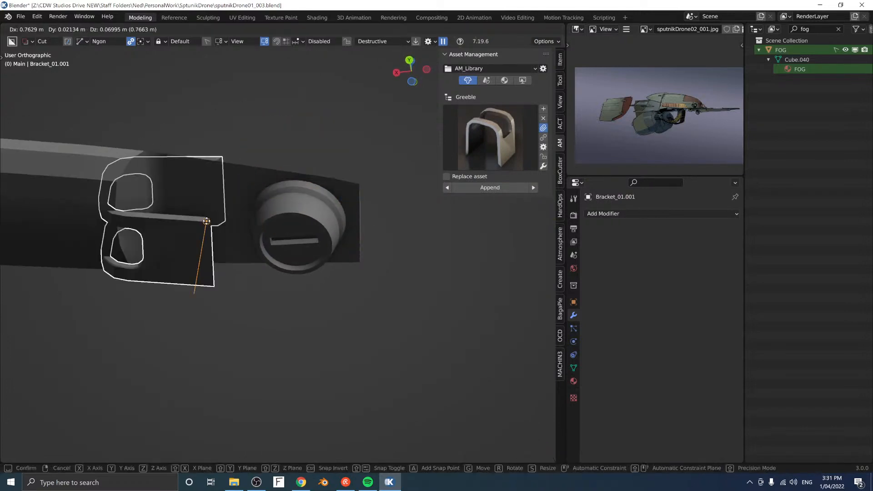
{"action": "left_click", "coordinate": [264, 204]}
Step: Flatten the bracket along its local Z axis
{"action": "middle_click_drag", "start_coordinate": [264, 205], "coordinate": [265, 153]}
{"action": "key", "text": "s"}
{"action": "key", "text": "z"}
{"action": "key", "text": "z"}
{"action": "left_click", "coordinate": [242, 235]}
Step: Move the bracket in its local XY plane until its open end overlaps the bolt
{"action": "key", "text": "g"}
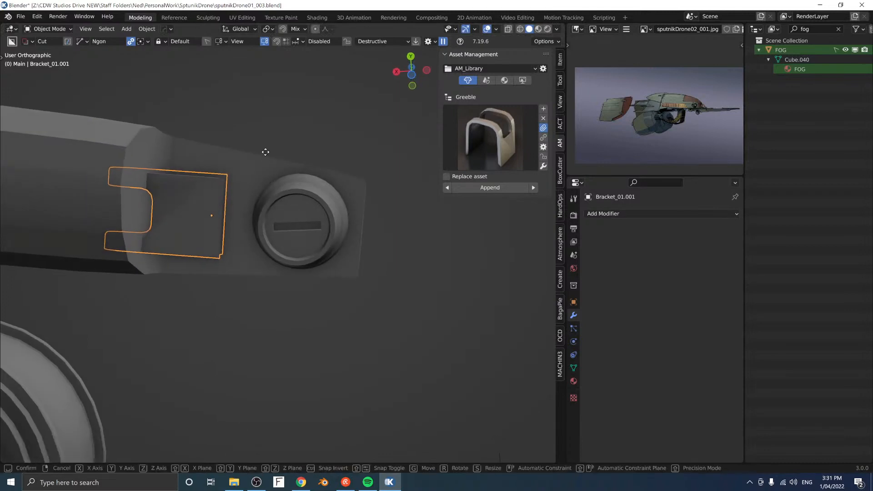
{"action": "key", "text": "shift+z"}
{"action": "key", "text": "shift+z"}
{"action": "key", "text": "shift+z"}
{"action": "key", "text": "shift+z"}
{"action": "key", "text": "shift+z"}
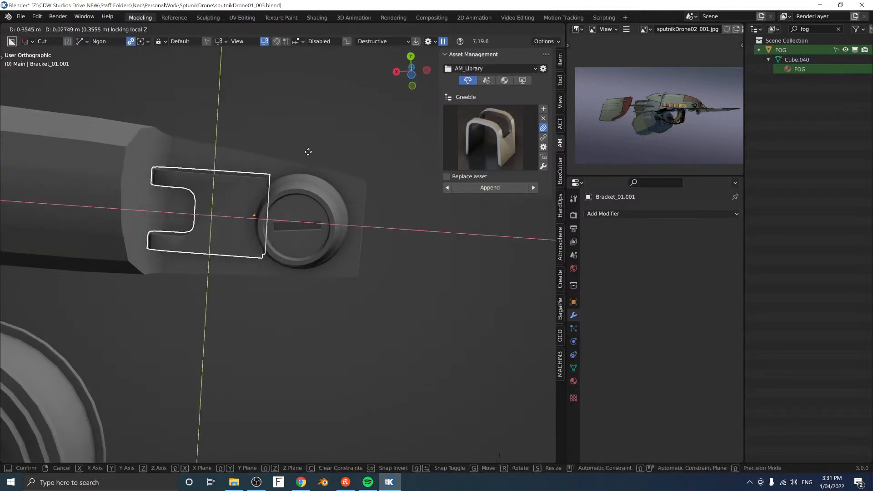
{"action": "left_click", "coordinate": [342, 165]}
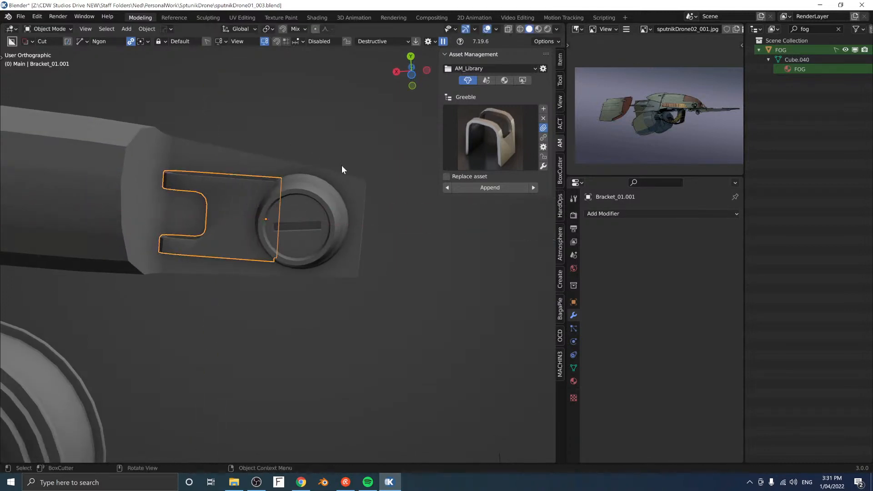
Step: Stretch the bracket along its local X axis by about 1.42 so it reaches the slab's thicker section
{"action": "key", "text": "s"}
{"action": "key", "text": "y"}
{"action": "key", "text": "y"}
{"action": "key", "text": "x"}
{"action": "key", "text": "x"}
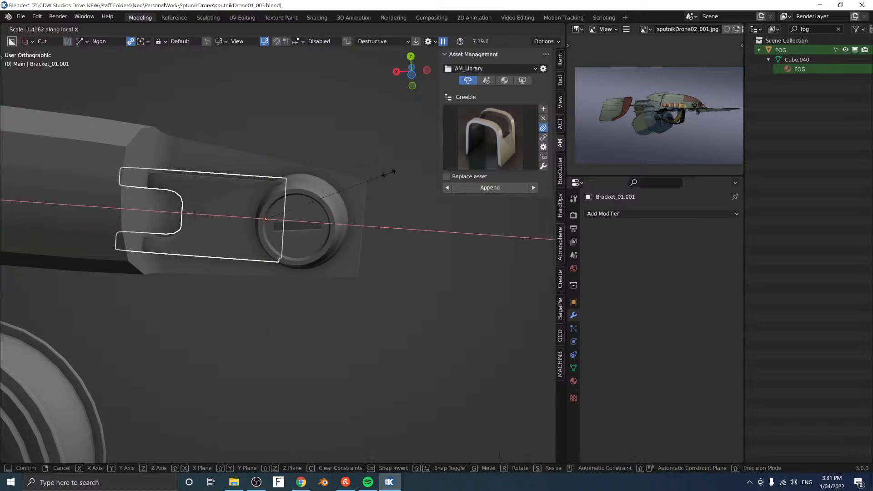
{"action": "left_click", "coordinate": [391, 173]}
Step: Rotate the bracket about Y to match the slab's slope and lower it along its local Z
{"action": "middle_click_drag", "start_coordinate": [324, 183], "coordinate": [335, 238]}
{"action": "key", "text": "r"}
{"action": "key", "text": "x"}
{"action": "key", "text": "x"}
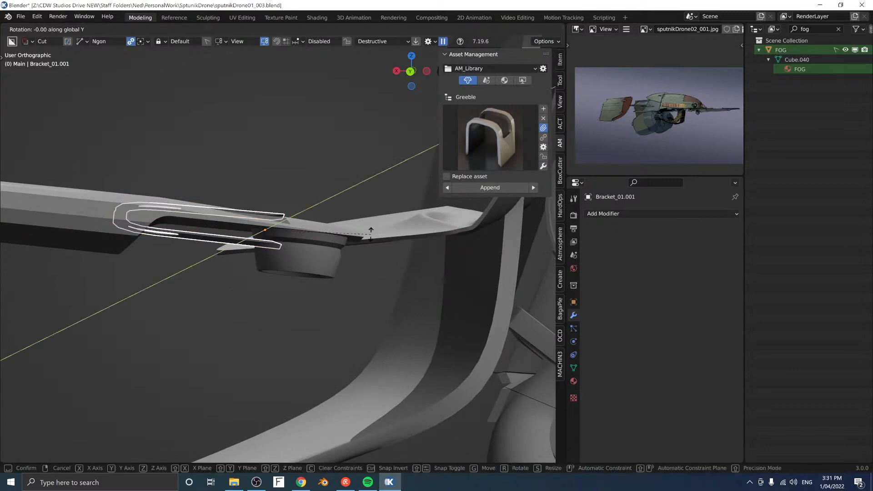
{"action": "key", "text": "y"}
{"action": "key", "text": "y"}
{"action": "key", "text": "g"}
{"action": "key", "text": "z"}
{"action": "key", "text": "z"}
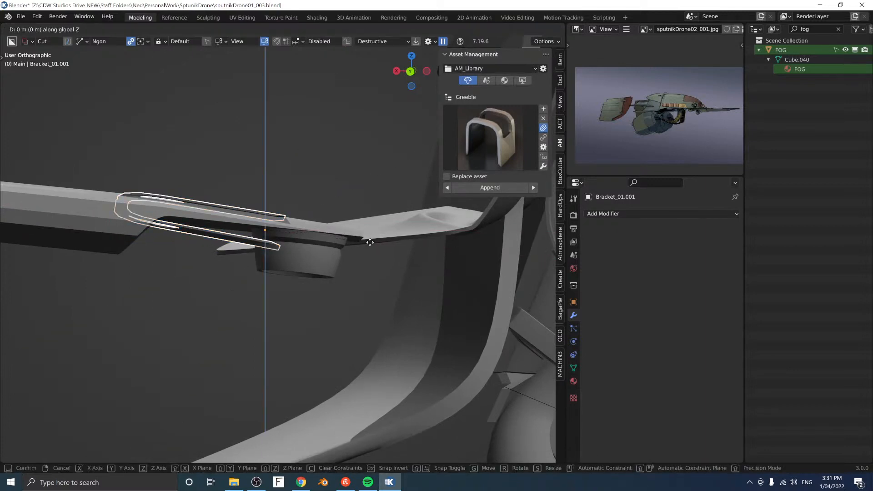
{"action": "left_click", "coordinate": [366, 252]}
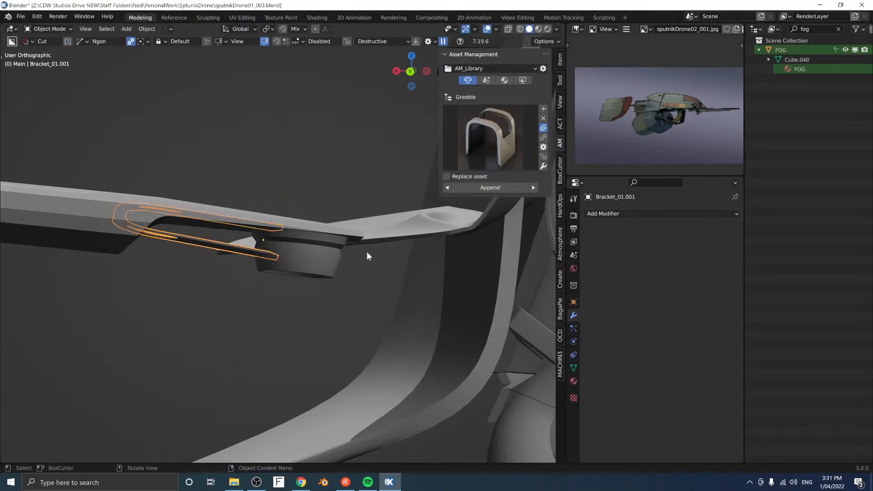
Step: Duplicate the bolt, flip the copy along its local Z and move it below the original
{"action": "middle_click_drag", "start_coordinate": [311, 196], "coordinate": [331, 241]}
{"action": "left_click", "coordinate": [296, 250]}
{"action": "key", "text": "g"}
{"action": "key", "text": "z"}
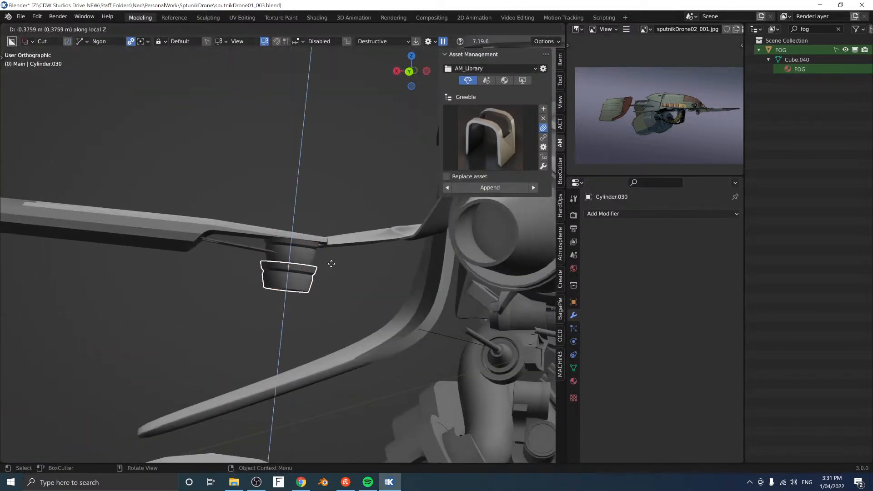
{"action": "left_click", "coordinate": [339, 268]}
{"action": "key", "text": "g"}
{"action": "key", "text": "z"}
{"action": "left_click", "coordinate": [339, 268]}
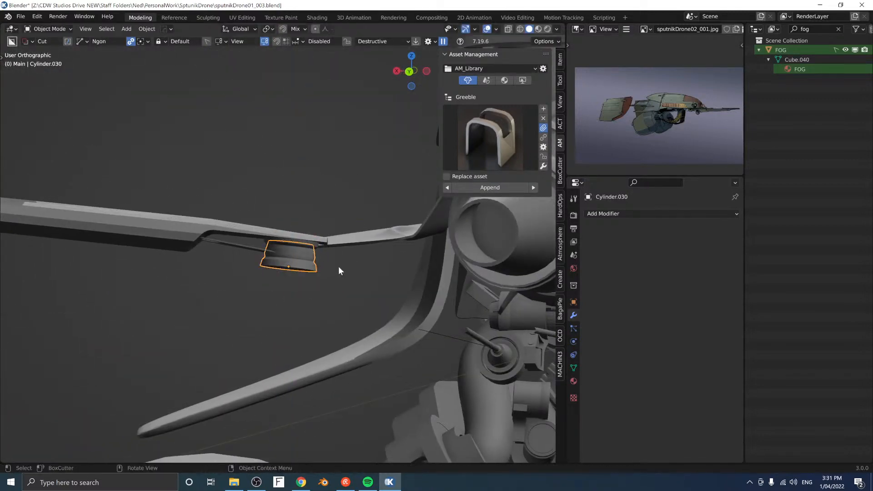
{"action": "key", "text": "g"}
{"action": "key", "text": "z"}
{"action": "left_click", "coordinate": [387, 269]}
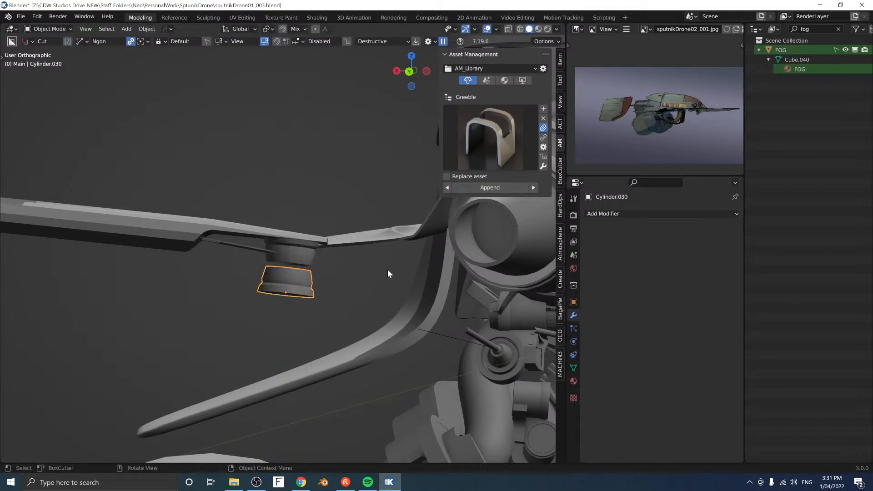
Step: Flatten the copied bolt along its local Z and scale it down narrower than the original bolt
{"action": "key", "text": "s"}
{"action": "key", "text": "z"}
{"action": "key", "text": "z"}
{"action": "key", "text": "z"}
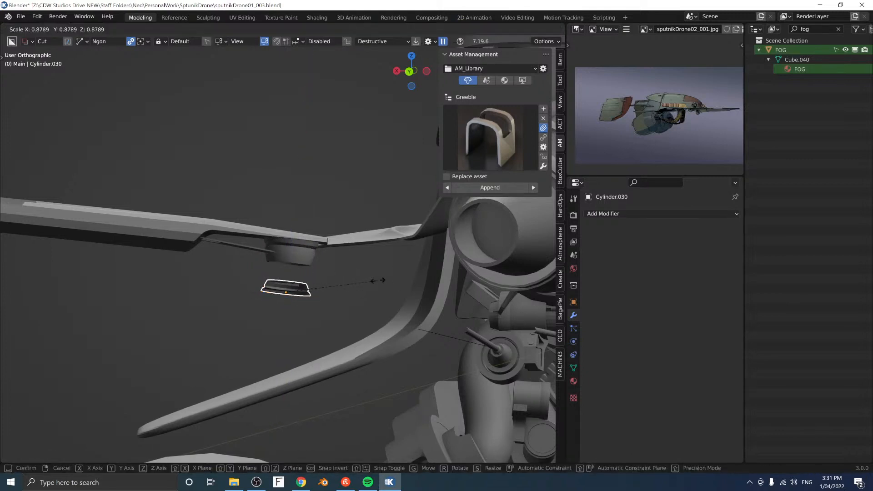
{"action": "left_click", "coordinate": [363, 281]}
Step: Raise the flattened copy along its local Z against the underside of the original bolt
{"action": "key", "text": "g"}
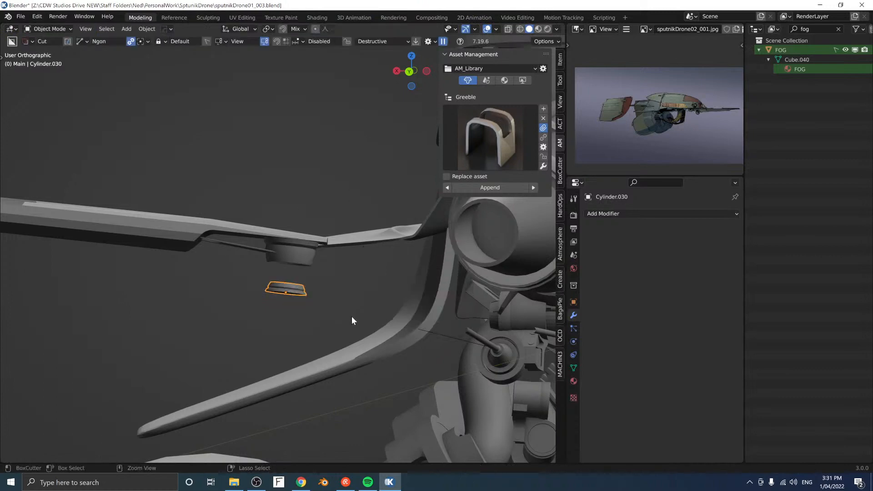
{"action": "key", "text": "z"}
{"action": "key", "text": "z"}
{"action": "left_click", "coordinate": [294, 297]}
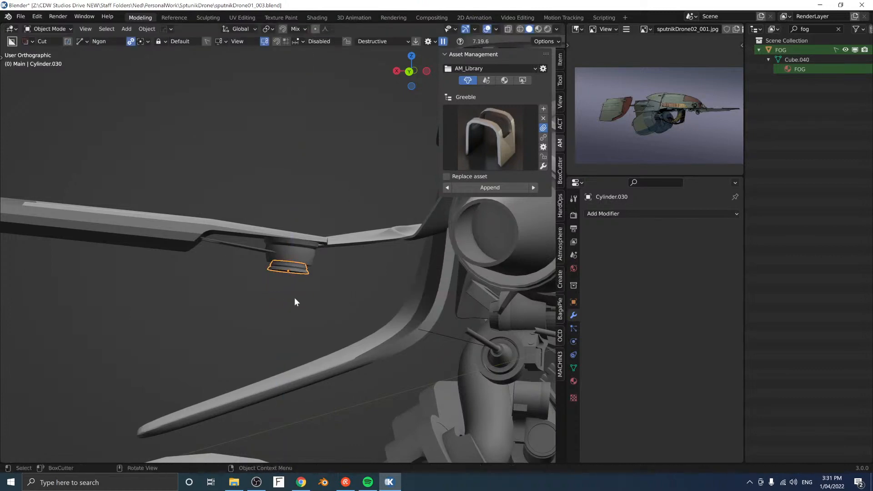
Step: Duplicate a vertex at the slab's tip and separate it into its own object
{"action": "middle_click_drag", "start_coordinate": [294, 297], "coordinate": [266, 296]}
{"action": "left_click", "coordinate": [277, 244]}
{"action": "key", "text": "Tab"}
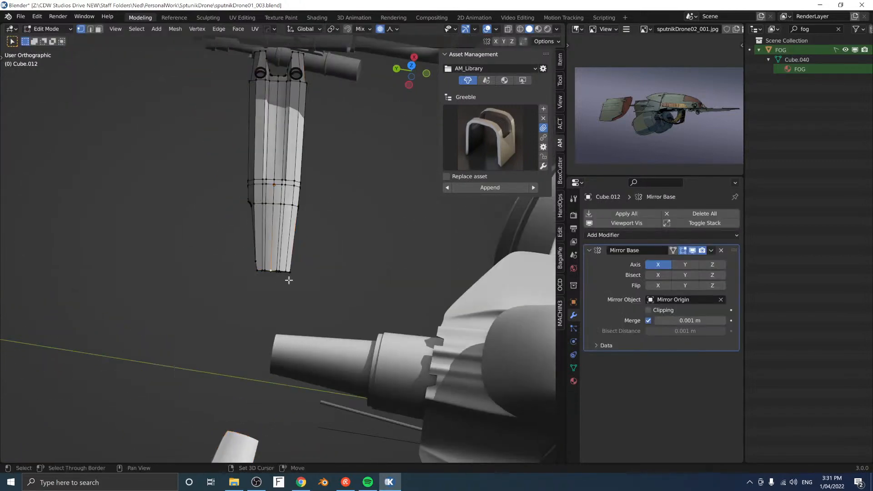
{"action": "key", "text": "shift+d"}
{"action": "left_click", "coordinate": [268, 302]}
{"action": "key", "text": "Tab"}
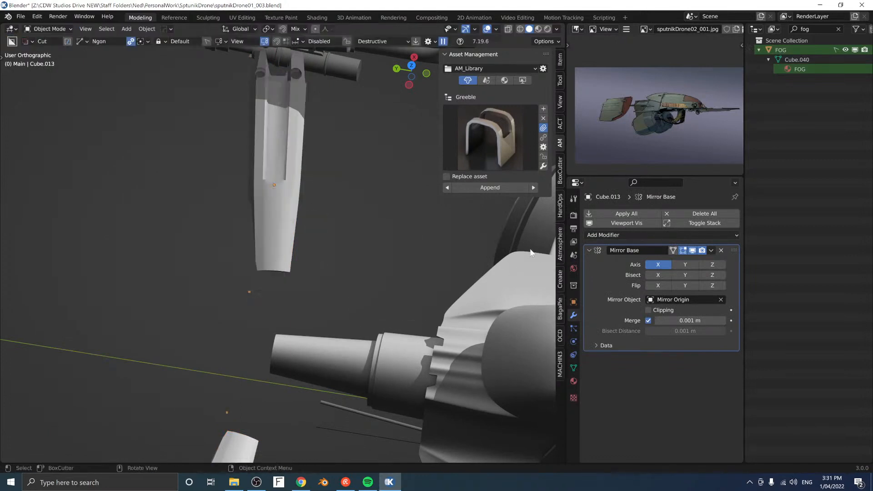
{"action": "left_click", "coordinate": [702, 212]}
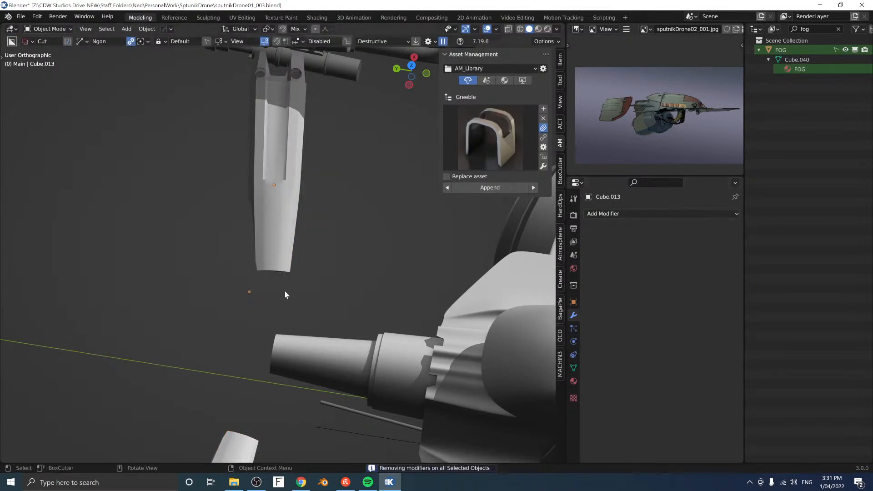
{"action": "key", "text": "Tab"}
{"action": "left_click_drag", "start_coordinate": [221, 249], "coordinate": [272, 314]}
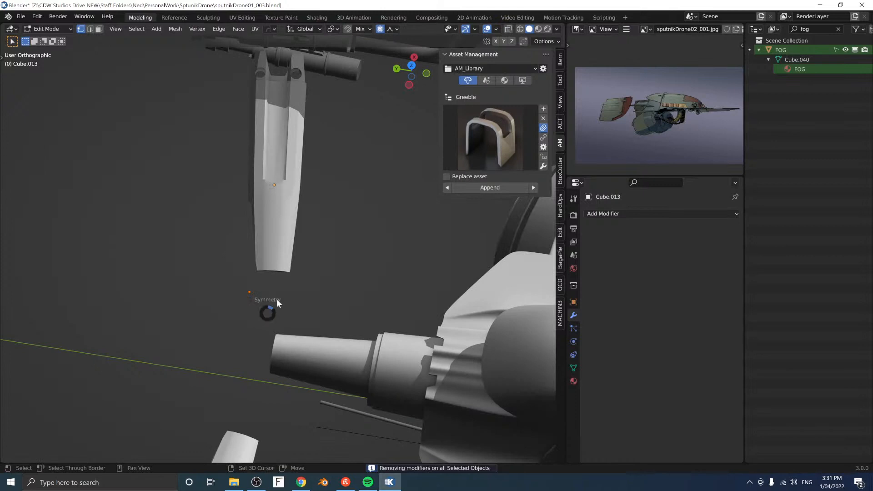
Step: Move the separated vertex onto the slab's tip and extrude it into the outline of a strip bending toward the body
{"action": "key", "text": "g"}
{"action": "left_click", "coordinate": [319, 232]}
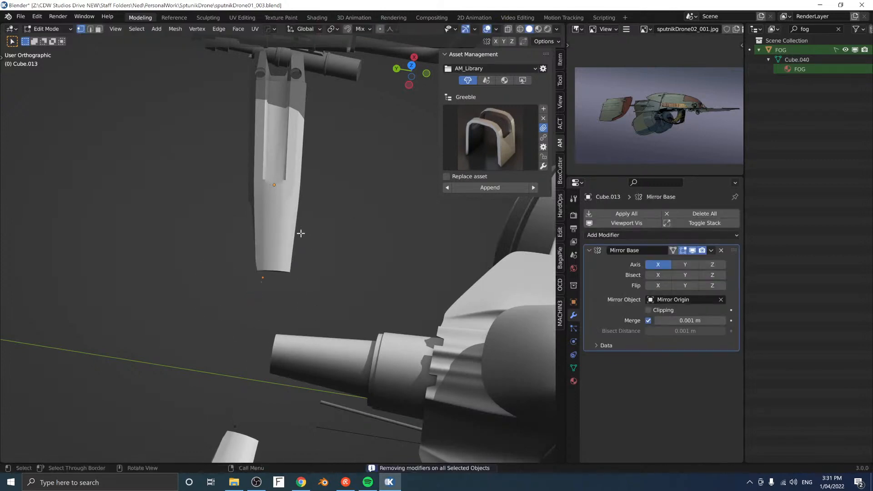
{"action": "key", "text": "g"}
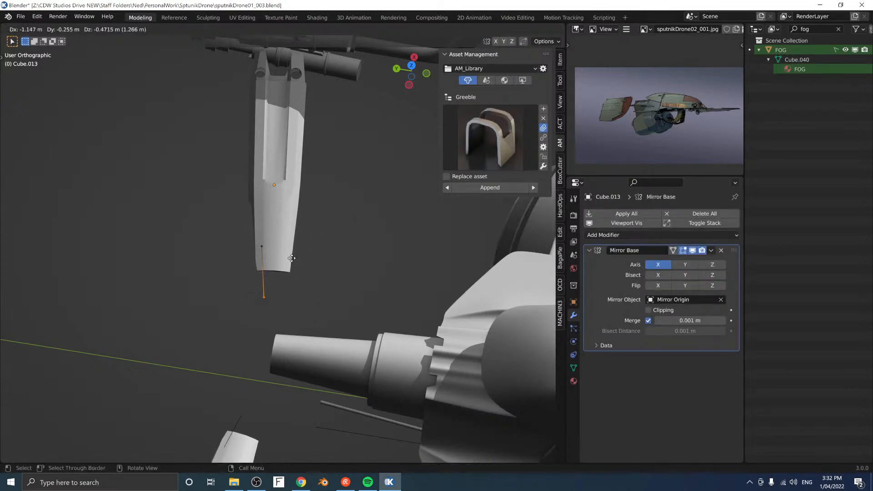
{"action": "left_click", "coordinate": [346, 295]}
{"action": "key", "text": "e"}
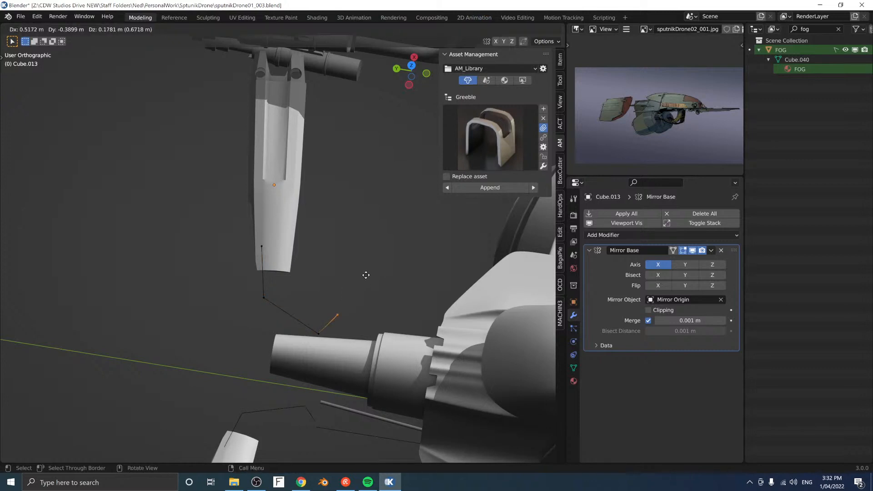
{"action": "left_click", "coordinate": [363, 277]}
{"action": "key", "text": "e"}
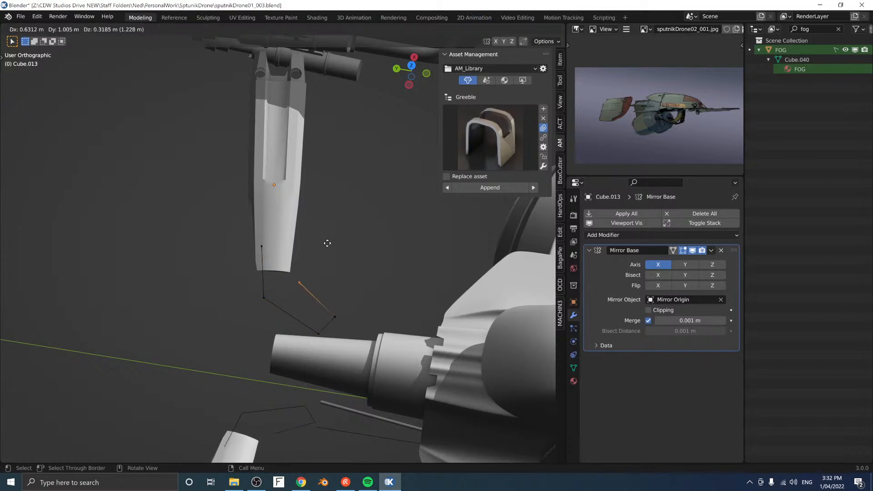
{"action": "left_click", "coordinate": [316, 208]}
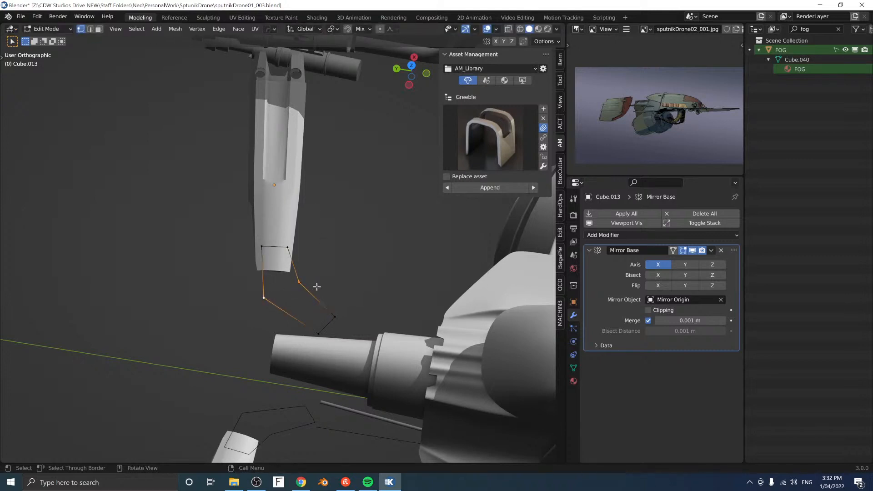
Step: Fill the bent outline with two faces that meet along an edge at the bend
{"action": "key", "text": "f"}
{"action": "key", "text": "ctrl+z"}
{"action": "key", "text": "2"}
{"action": "key", "text": "f"}
{"action": "key", "text": "f"}
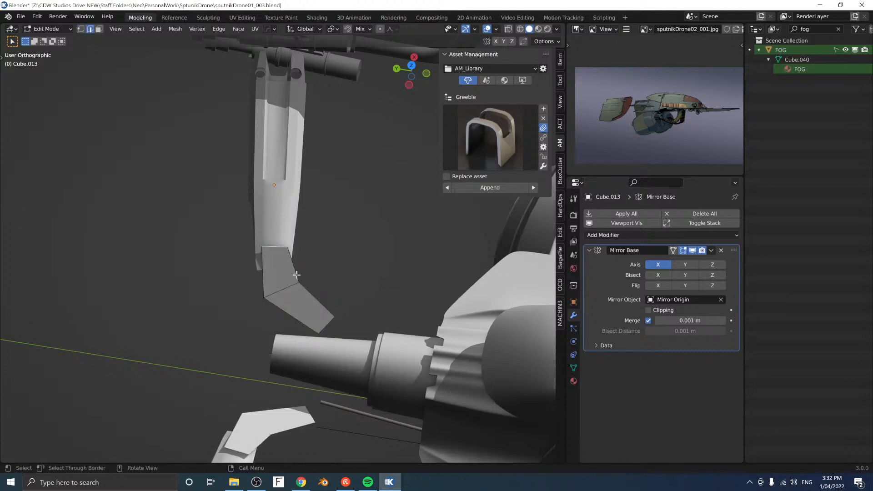
Step: Bevel the strip's bend edge with 3 segments and a width of about 0.24 m
{"action": "key", "text": "Tab"}
{"action": "key", "text": "ctrl+b"}
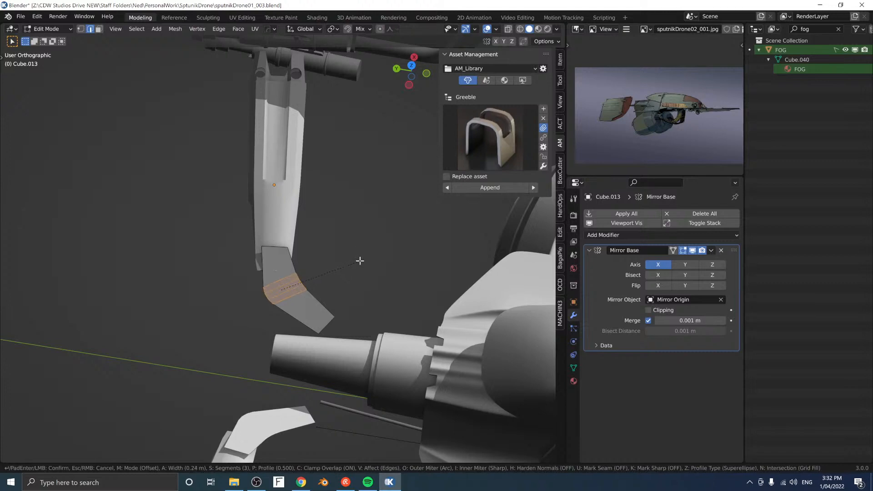
{"action": "left_click", "coordinate": [360, 261]}
Step: Give the bent strip thickness by extruding its faces along their normals
{"action": "mouse_move", "coordinate": [318, 259]}
{"action": "middle_mouse_down"}
{"action": "mouse_move", "coordinate": [351, 229]}
{"action": "mouse_move", "coordinate": [318, 259]}
{"action": "middle_mouse_up"}
{"action": "key", "text": "alt+s"}
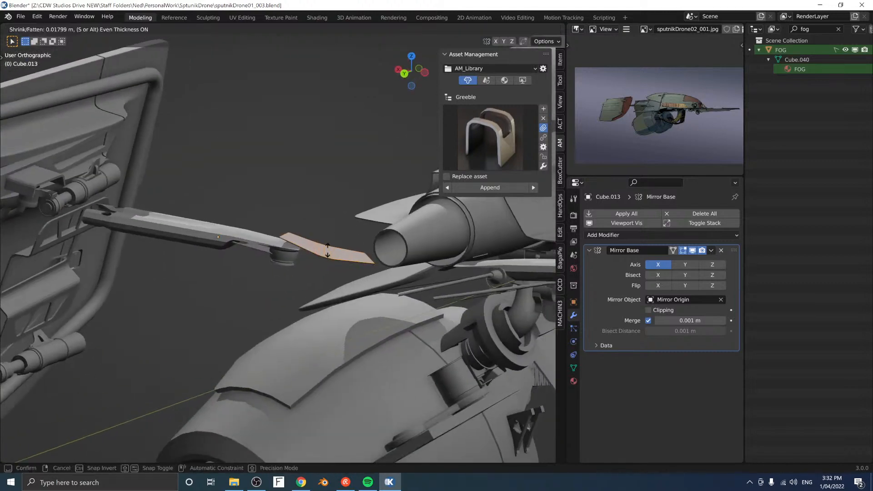
{"action": "left_click", "coordinate": [355, 160]}
{"action": "middle_click_drag", "start_coordinate": [322, 219], "coordinate": [327, 241]}
{"action": "key", "text": "a"}
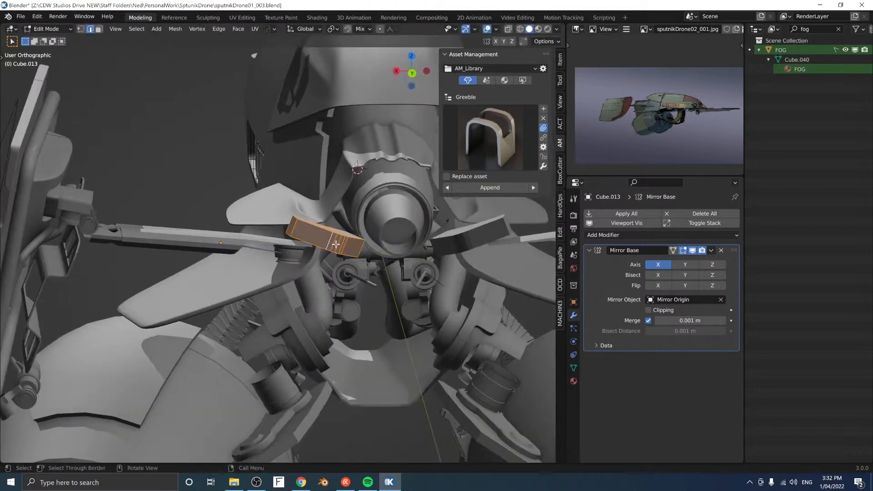
{"action": "key", "text": "Tab"}
{"action": "middle_click_drag", "start_coordinate": [342, 249], "coordinate": [373, 206]}
{"action": "scroll", "coordinate": [266, 259], "scroll_direction": "up", "scroll_amount": 3}
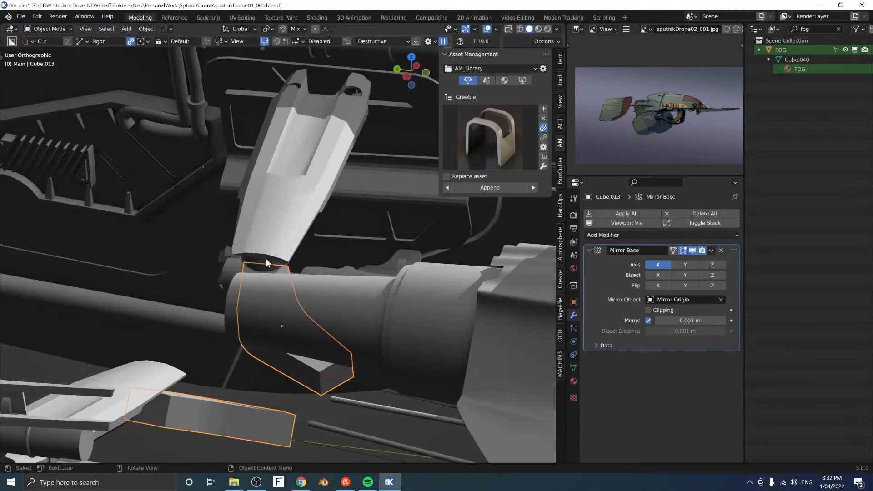
{"action": "middle_click_drag", "start_coordinate": [266, 258], "coordinate": [353, 302]}
{"action": "key", "text": "Tab"}
{"action": "key", "text": "s"}
{"action": "key", "text": "z"}
{"action": "key", "text": "z"}
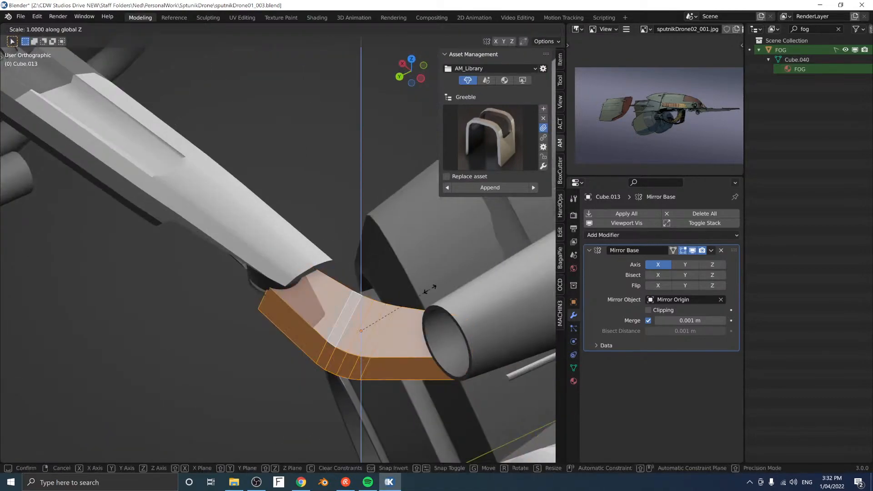
{"action": "right_click", "coordinate": [381, 295]}
Step: Set a custom pivot from the strip's two large flat faces and scale the whole strip to about 0.29 along the pivot's Z
{"action": "middle_click_drag", "start_coordinate": [381, 295], "coordinate": [417, 262]}
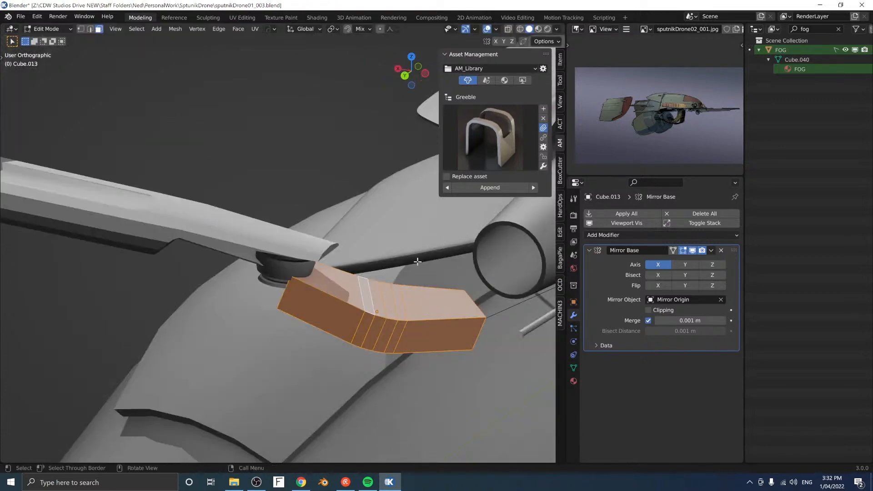
{"action": "left_click", "coordinate": [344, 290]}
{"action": "left_click", "coordinate": [419, 300], "text": "shift"}
{"action": "key", "text": "period"}
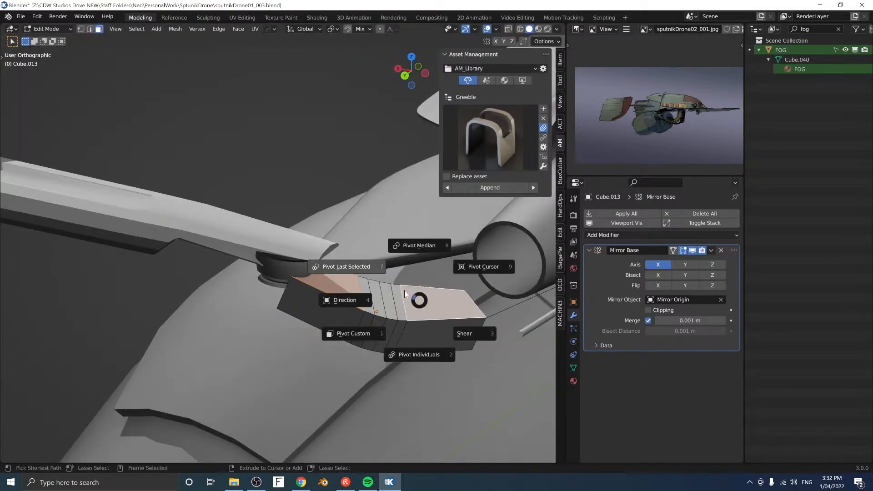
{"action": "left_click", "coordinate": [353, 334]}
{"action": "key", "text": "a"}
{"action": "key", "text": "s"}
{"action": "key", "text": "z"}
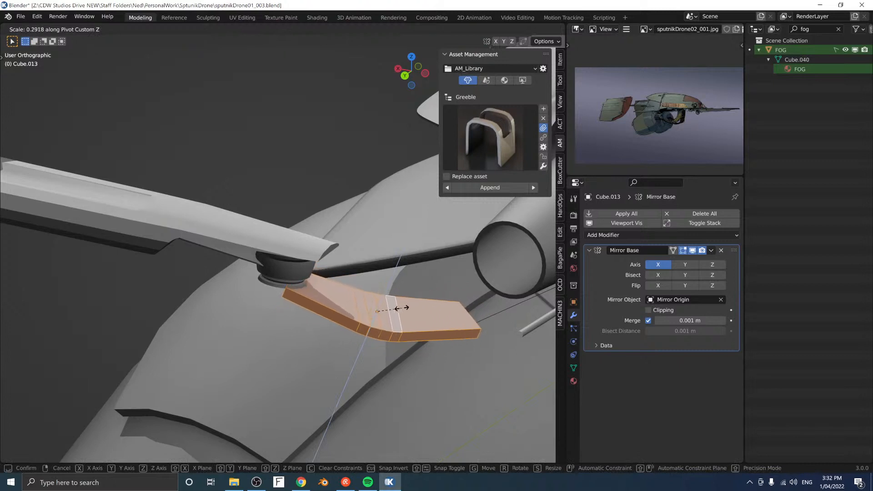
{"action": "left_click", "coordinate": [399, 311]}
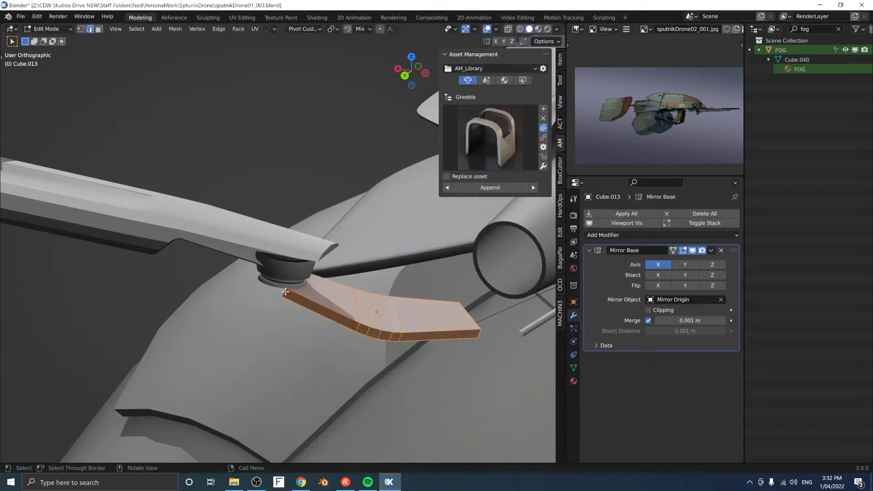
Step: Round the corners at both ends of the strip with bevels, the second pair with 5 segments and a width of about 0.26 m
{"action": "key", "text": "alt+a"}
{"action": "key", "text": "ctrl+b"}
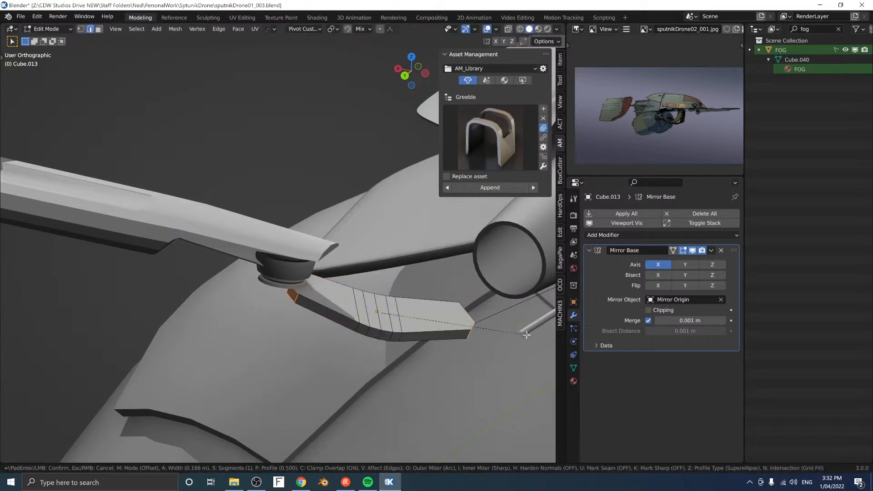
{"action": "left_click", "coordinate": [526, 335]}
{"action": "middle_click_drag", "start_coordinate": [523, 318], "coordinate": [252, 203]}
{"action": "middle_click_drag", "start_coordinate": [272, 244], "coordinate": [267, 281]}
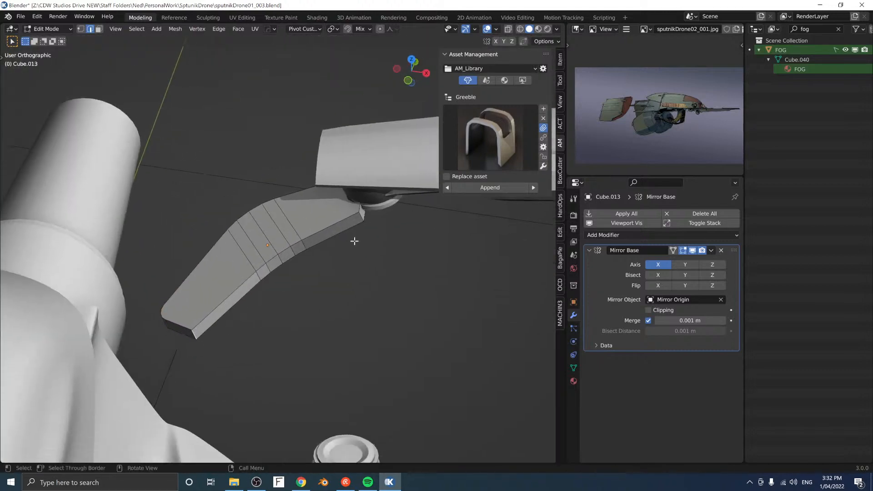
{"action": "key", "text": "ctrl+b"}
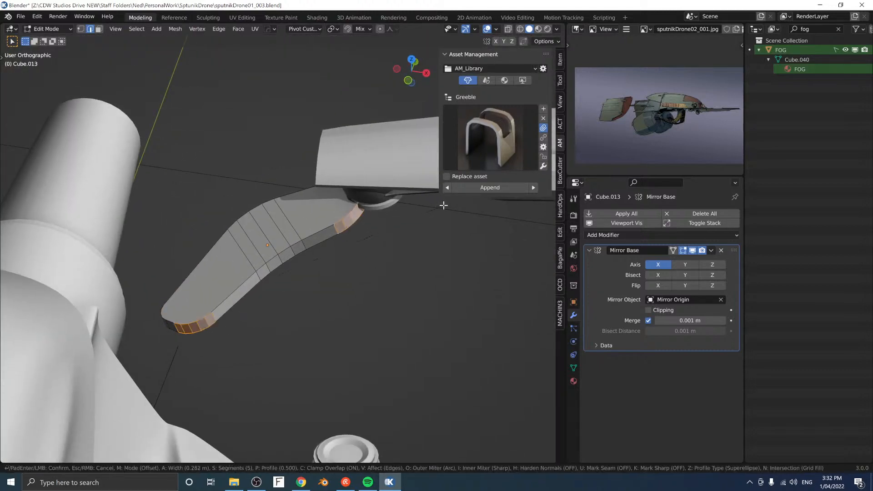
{"action": "left_click", "coordinate": [446, 205]}
{"action": "middle_click_drag", "start_coordinate": [446, 205], "coordinate": [269, 266]}
{"action": "scroll", "coordinate": [265, 215], "scroll_direction": "down", "scroll_amount": 3}
{"action": "middle_click_drag", "start_coordinate": [265, 215], "coordinate": [286, 216]}
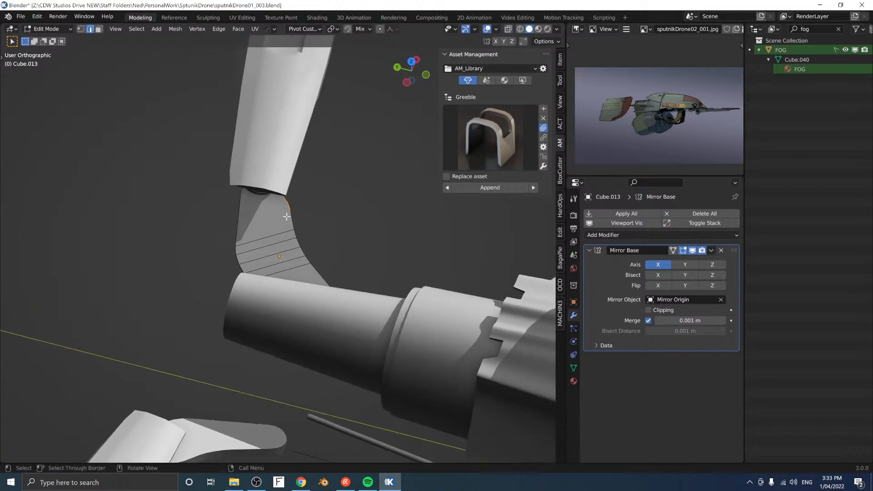
Step: Isolate the strip in a view aligned to its flat face and set the BoxCutter shape to Circle
{"action": "key", "text": "3"}
{"action": "left_click", "coordinate": [258, 234]}
{"action": "key", "text": "shift+KP_7"}
{"action": "key", "text": "KP_Divide"}
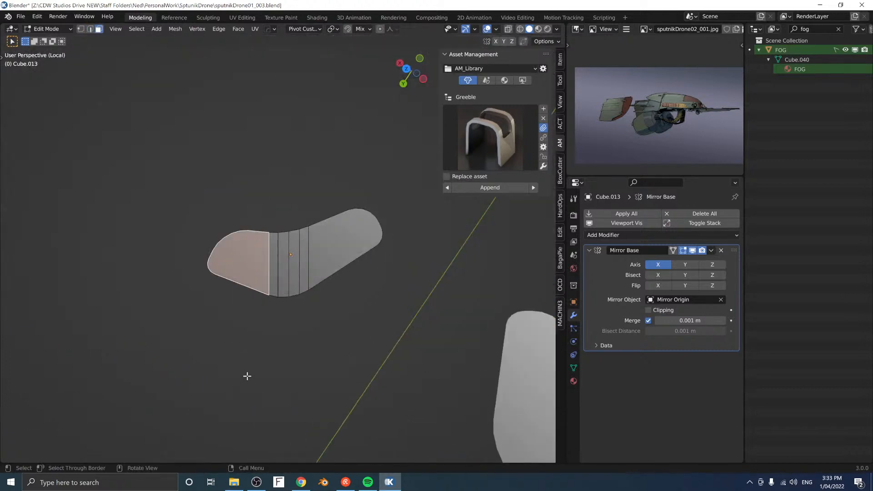
{"action": "key", "text": "Tab"}
{"action": "key", "text": "Tab"}
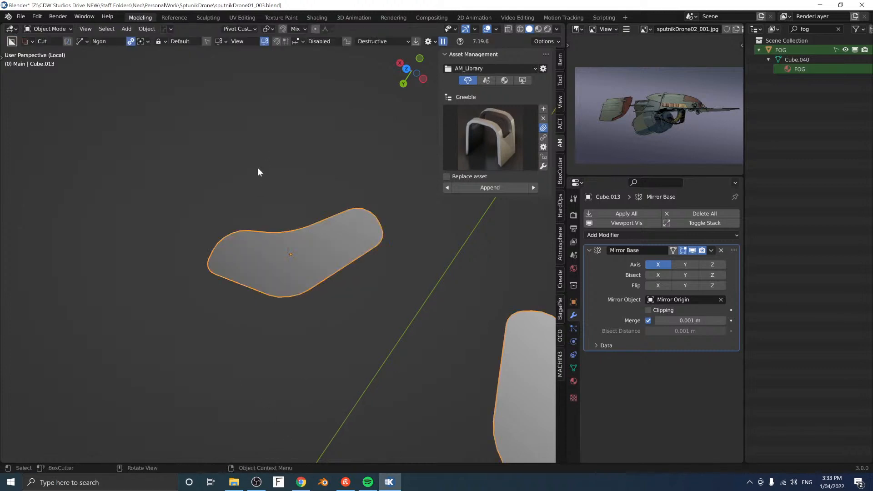
{"action": "scroll", "coordinate": [221, 228], "scroll_direction": "up", "scroll_amount": 3}
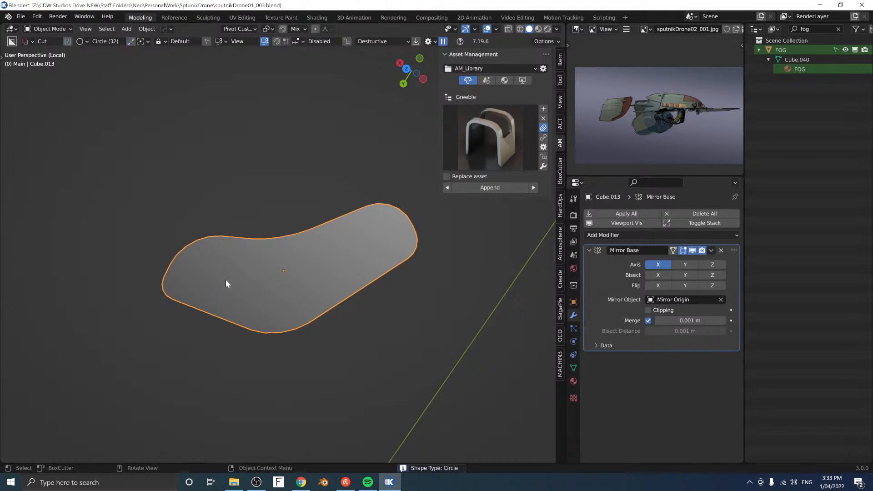
{"action": "left_click_drag", "start_coordinate": [226, 279], "coordinate": [241, 276]}
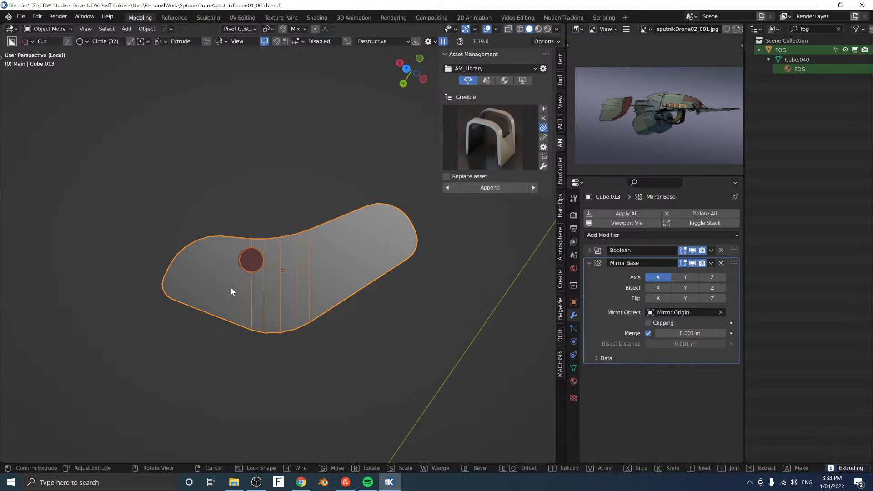
{"action": "right_click", "coordinate": [269, 270]}
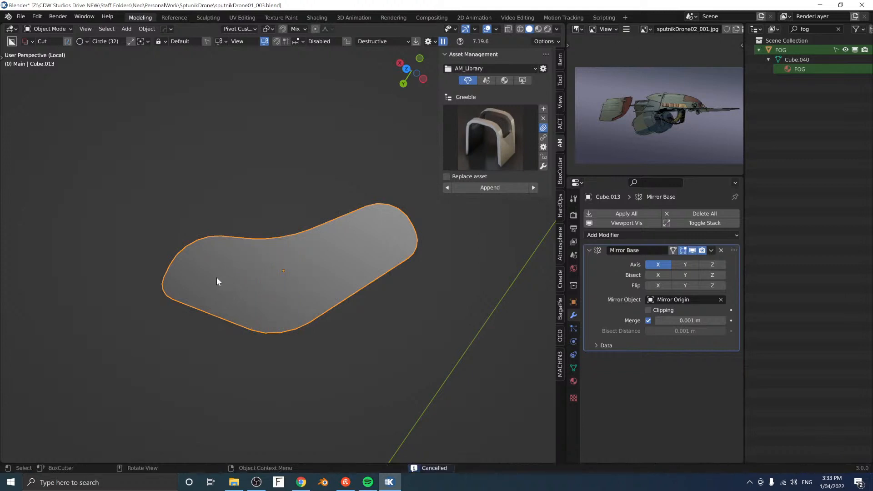
{"action": "left_click_drag", "start_coordinate": [216, 277], "coordinate": [242, 277]}
{"action": "right_click", "coordinate": [242, 276]}
Step: Align BoxCutter to the object and cut a large round hole through each end of the strip and two small ones at the bend
{"action": "left_click", "coordinate": [265, 41]}
{"action": "left_click_drag", "start_coordinate": [214, 277], "coordinate": [275, 273]}
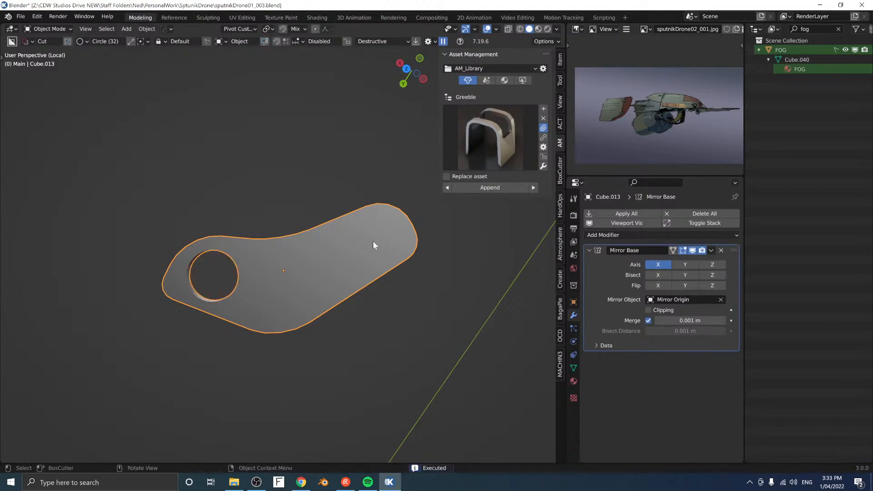
{"action": "left_click_drag", "start_coordinate": [370, 241], "coordinate": [422, 236]}
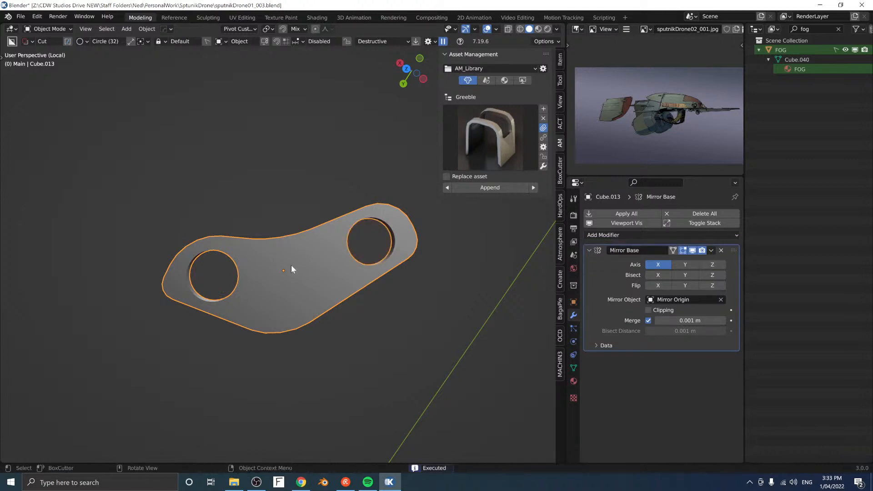
{"action": "left_click_drag", "start_coordinate": [289, 258], "coordinate": [312, 253]}
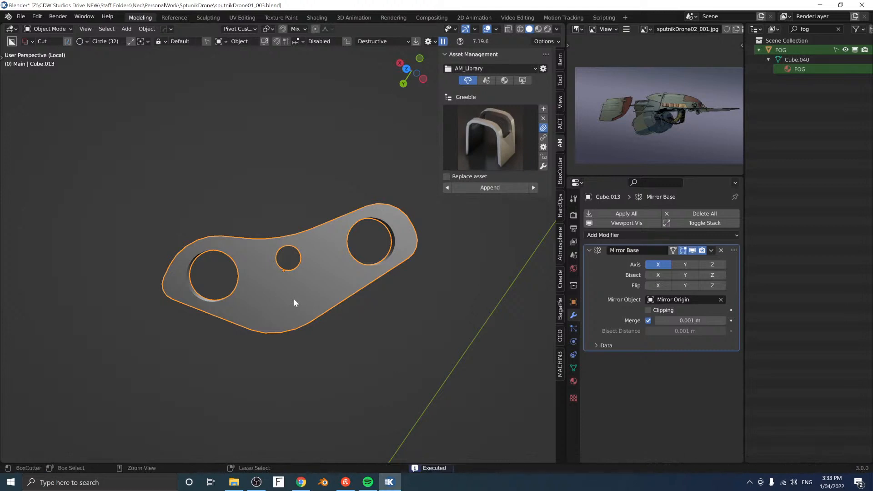
{"action": "left_click_drag", "start_coordinate": [293, 298], "coordinate": [313, 291]}
{"action": "middle_click_drag", "start_coordinate": [313, 291], "coordinate": [311, 236]}
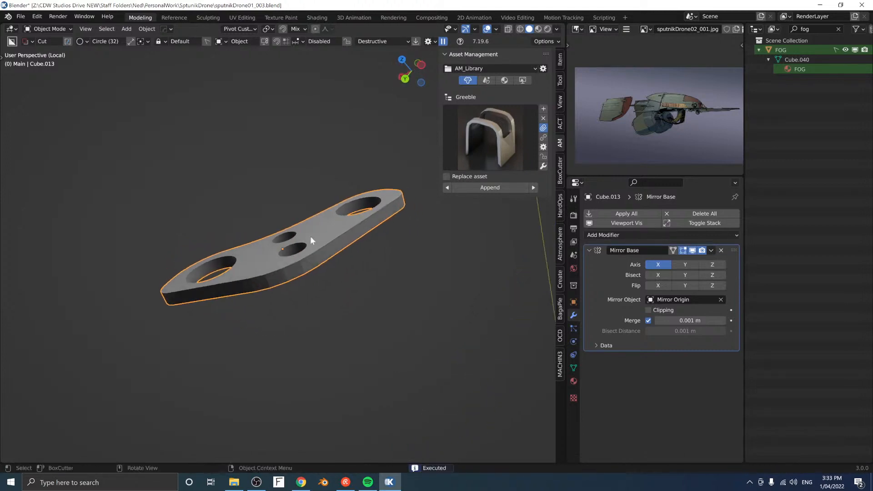
Step: Apply the strip's Mirror modifier back in the full scene and delete the mirrored copy's geometry
{"action": "key", "text": "slash"}
{"action": "scroll", "coordinate": [292, 320], "scroll_direction": "down", "scroll_amount": 4}
{"action": "middle_click_drag", "start_coordinate": [292, 318], "coordinate": [309, 278]}
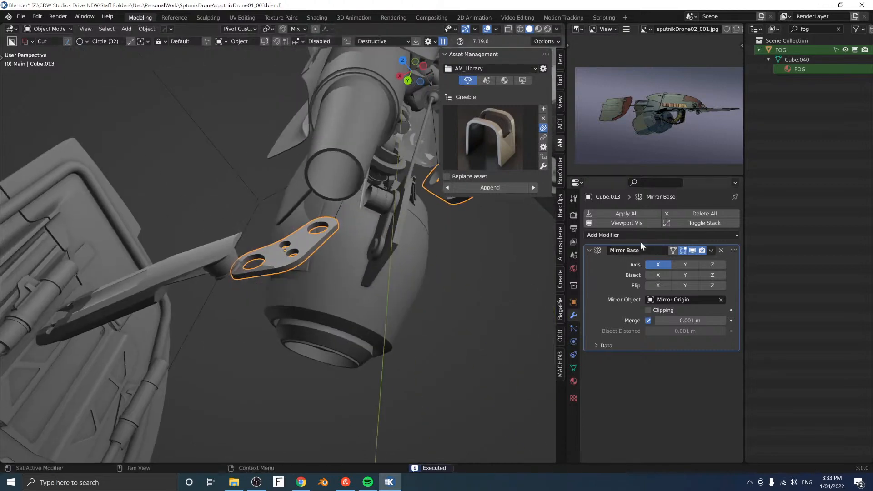
{"action": "left_click", "coordinate": [636, 214]}
{"action": "middle_click_drag", "start_coordinate": [327, 246], "coordinate": [349, 233]}
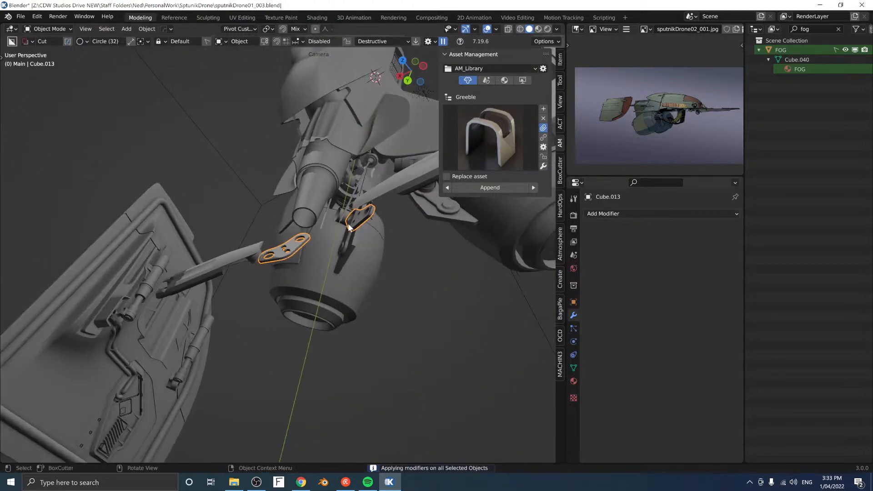
{"action": "left_click", "coordinate": [348, 234]}
{"action": "left_click", "coordinate": [293, 252]}
{"action": "key", "text": "Tab"}
{"action": "left_click", "coordinate": [357, 217]}
{"action": "key", "text": "l"}
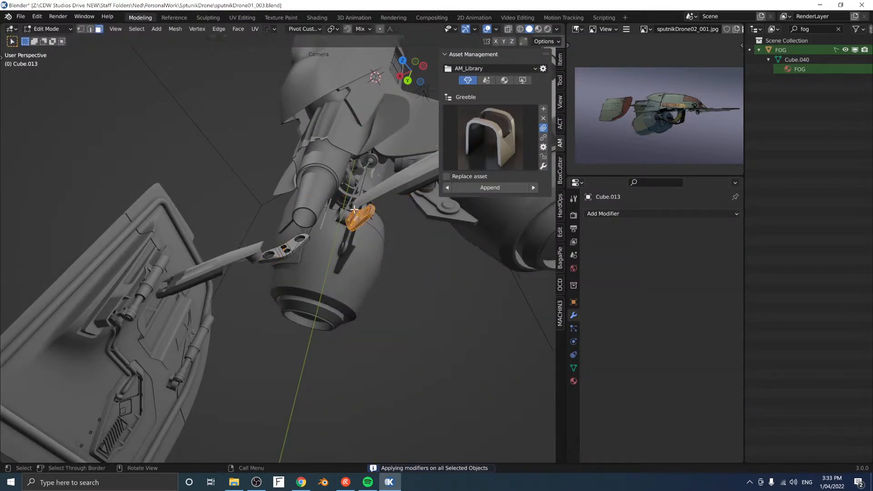
{"action": "key", "text": "Tab"}
{"action": "left_click", "coordinate": [318, 295]}
Step: Mirror the holed strip across X about the Mirror Origin object
{"action": "scroll", "coordinate": [311, 261], "scroll_direction": "down", "scroll_amount": 5}
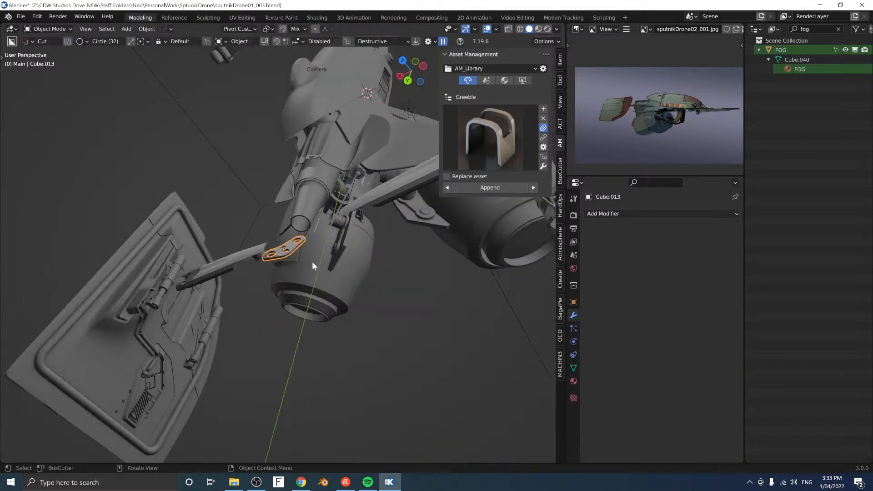
{"action": "middle_click_drag", "start_coordinate": [311, 261], "coordinate": [266, 277]}
{"action": "key", "text": "alt+x"}
{"action": "left_click", "coordinate": [316, 218]}
{"action": "scroll", "coordinate": [293, 225], "scroll_direction": "up", "scroll_amount": 4}
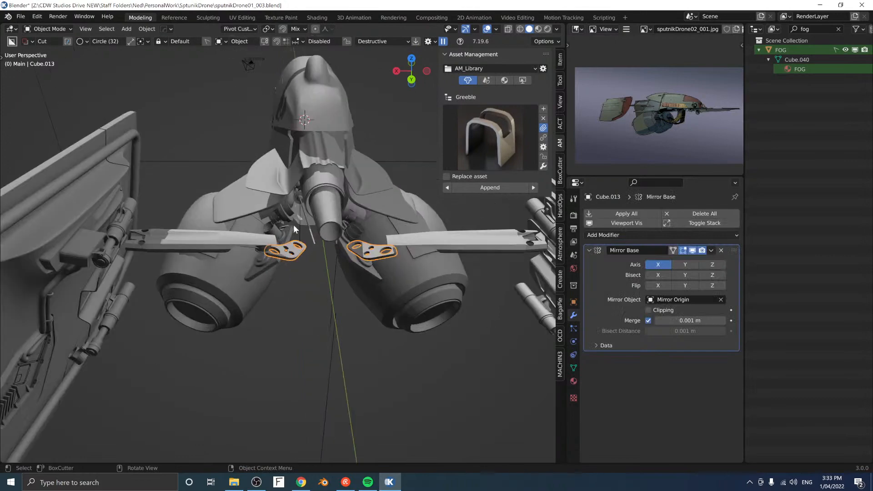
{"action": "mouse_move", "coordinate": [293, 224]}
{"action": "middle_mouse_down"}
{"action": "mouse_move", "coordinate": [269, 215]}
{"action": "mouse_move", "coordinate": [334, 192]}
{"action": "mouse_move", "coordinate": [287, 265]}
{"action": "mouse_move", "coordinate": [302, 185]}
{"action": "mouse_move", "coordinate": [281, 214]}
{"action": "middle_mouse_up"}
{"action": "scroll", "coordinate": [280, 235], "scroll_direction": "up", "scroll_amount": 4}
{"action": "key", "text": "Tab"}
{"action": "key", "text": "alt+z"}
{"action": "left_click_drag", "start_coordinate": [141, 179], "coordinate": [260, 285]}
{"action": "key", "text": "alt+z"}
{"action": "middle_click_drag", "start_coordinate": [287, 274], "coordinate": [255, 279]}
Step: Place the custom pivot on the cross edge where the strip's arm-side end section meets the bend
{"action": "key", "text": "Tab"}
{"action": "left_click", "coordinate": [255, 232]}
{"action": "left_click", "coordinate": [256, 230], "text": "alt"}
{"action": "mouse_move", "coordinate": [262, 225]}
{"action": "middle_mouse_down"}
{"action": "mouse_move", "coordinate": [255, 274]}
{"action": "mouse_move", "coordinate": [263, 288]}
{"action": "mouse_move", "coordinate": [265, 231]}
{"action": "middle_mouse_up"}
{"action": "key", "text": "period"}
{"action": "left_click", "coordinate": [216, 267]}
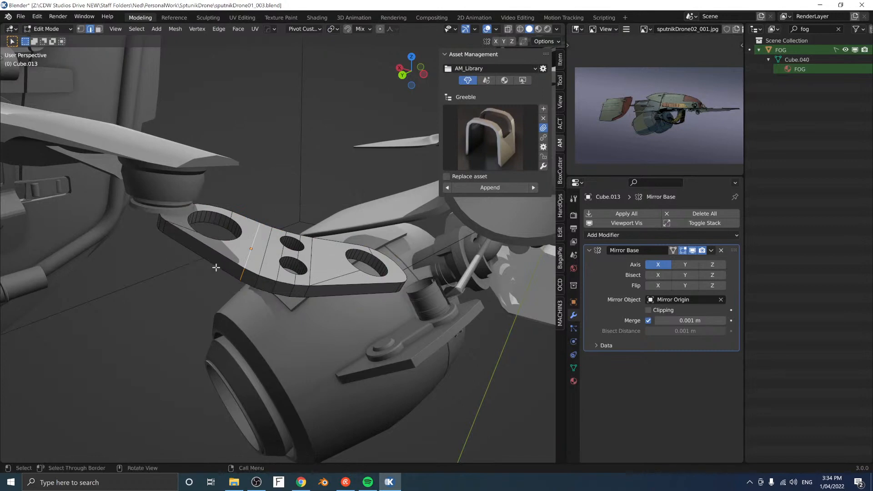
Step: Select all geometry of the strip's arm-side end section, including its large hole, up to the bend edge
{"action": "middle_click_drag", "start_coordinate": [250, 267], "coordinate": [254, 262]}
{"action": "key", "text": "alt+z"}
{"action": "left_click_drag", "start_coordinate": [136, 176], "coordinate": [250, 273]}
{"action": "key", "text": "alt+z"}
{"action": "middle_click_drag", "start_coordinate": [284, 250], "coordinate": [244, 244]}
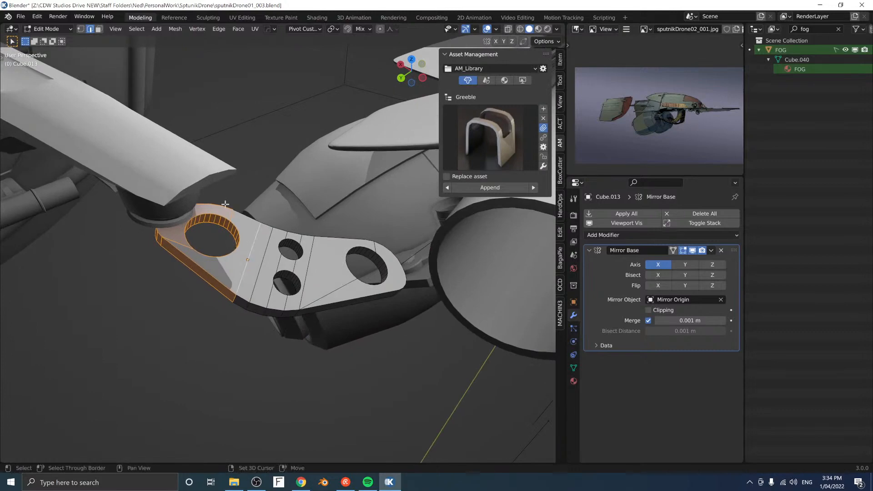
{"action": "left_click_drag", "start_coordinate": [230, 209], "coordinate": [247, 239], "text": "shift"}
{"action": "middle_click_drag", "start_coordinate": [237, 213], "coordinate": [326, 220]}
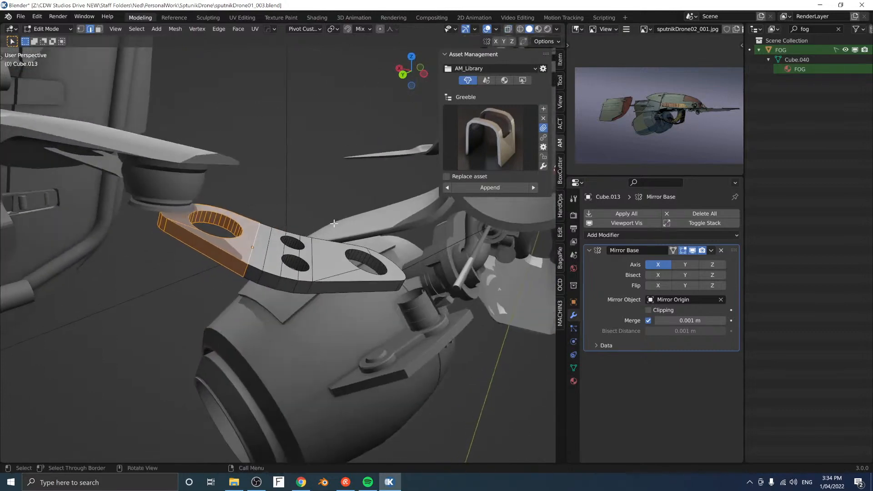
{"action": "key", "text": "r"}
{"action": "key", "text": "z"}
{"action": "key", "text": "y"}
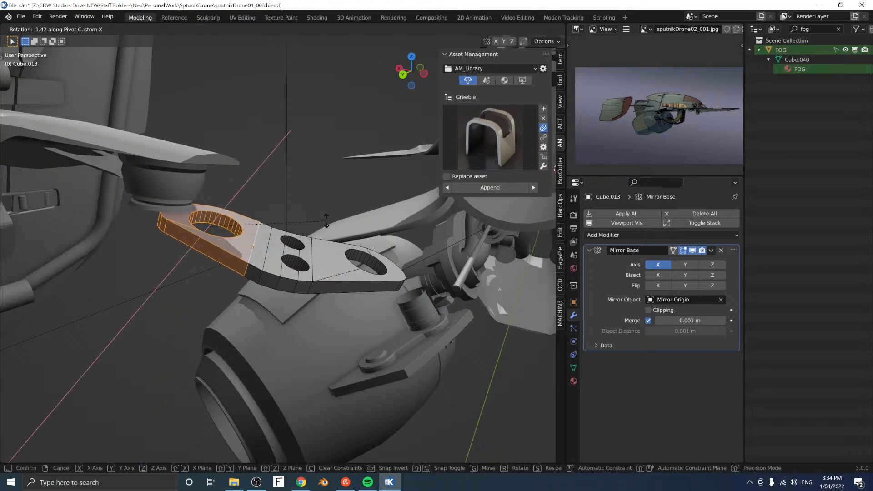
{"action": "right_click", "coordinate": [318, 209]}
Step: Use the last selected element as pivot and rotate the end section about -16.6° around the custom pivot's X axis
{"action": "key", "text": "period"}
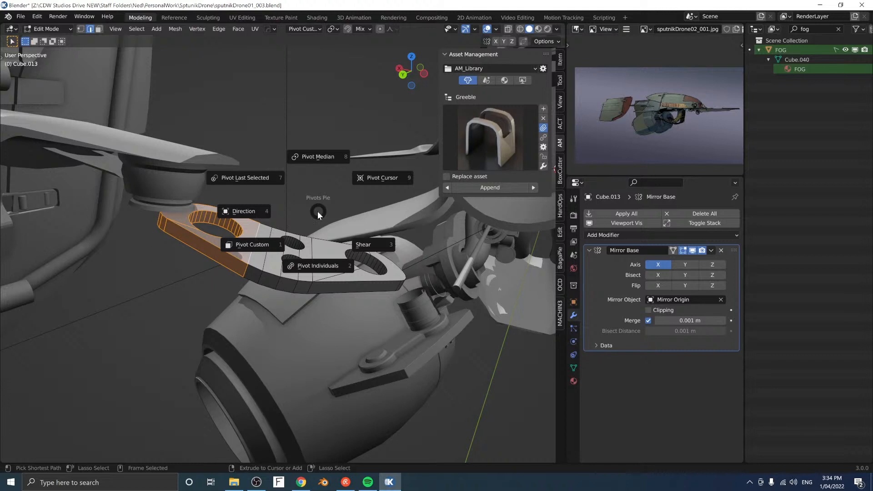
{"action": "left_click", "coordinate": [271, 183]}
{"action": "key", "text": "r"}
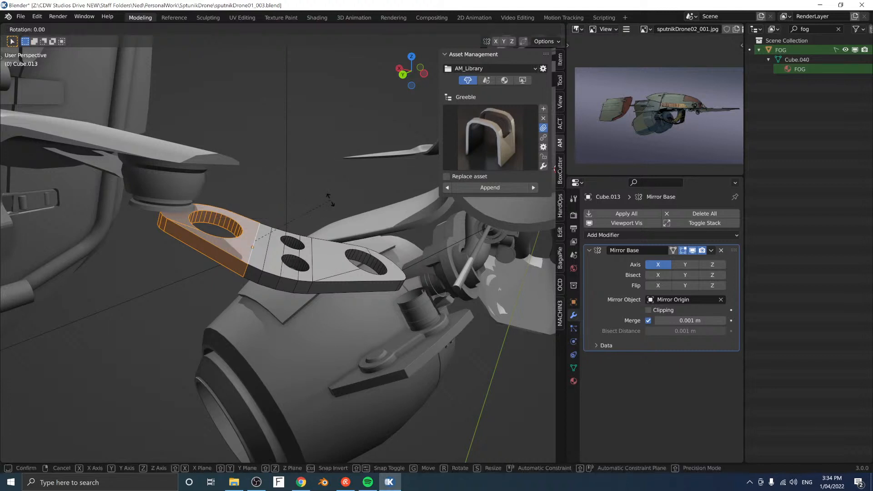
{"action": "key", "text": "z"}
{"action": "key", "text": "x"}
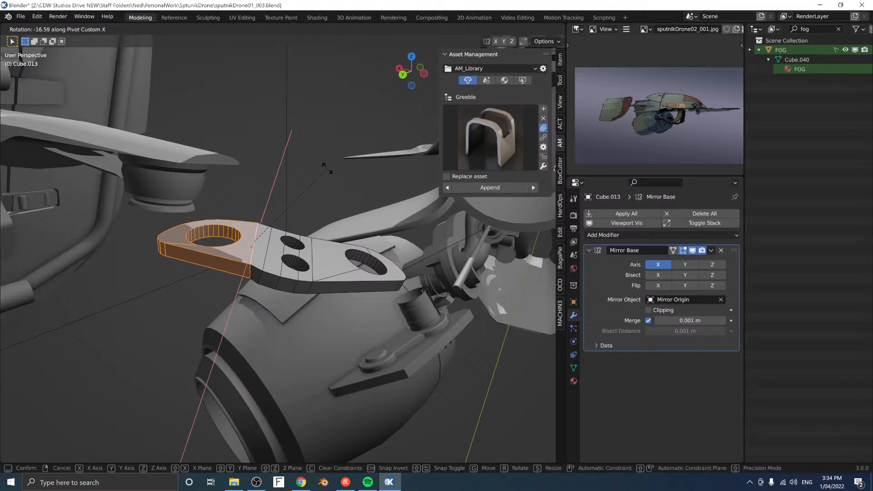
{"action": "left_click", "coordinate": [326, 167]}
Step: Move the strip's selected arm-side end section slightly outward, away from the bend
{"action": "mouse_move", "coordinate": [323, 167]}
{"action": "middle_mouse_down"}
{"action": "mouse_move", "coordinate": [333, 159]}
{"action": "mouse_move", "coordinate": [332, 169]}
{"action": "middle_mouse_up"}
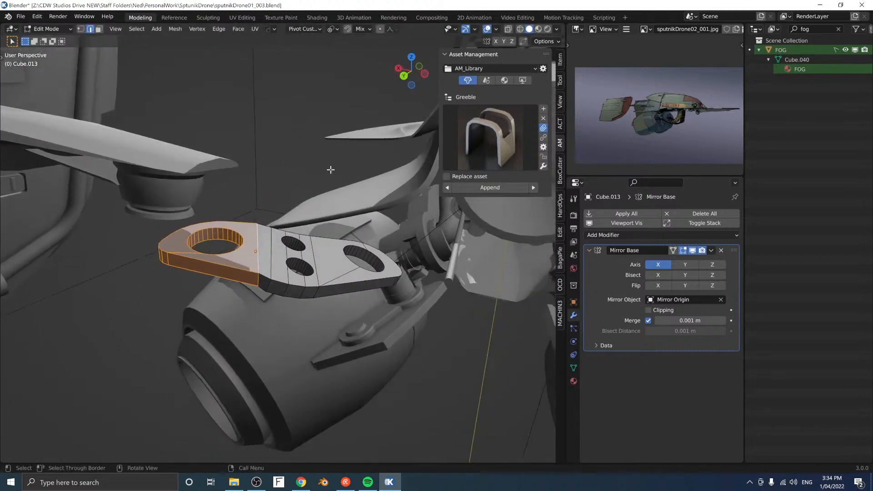
{"action": "key", "text": "g"}
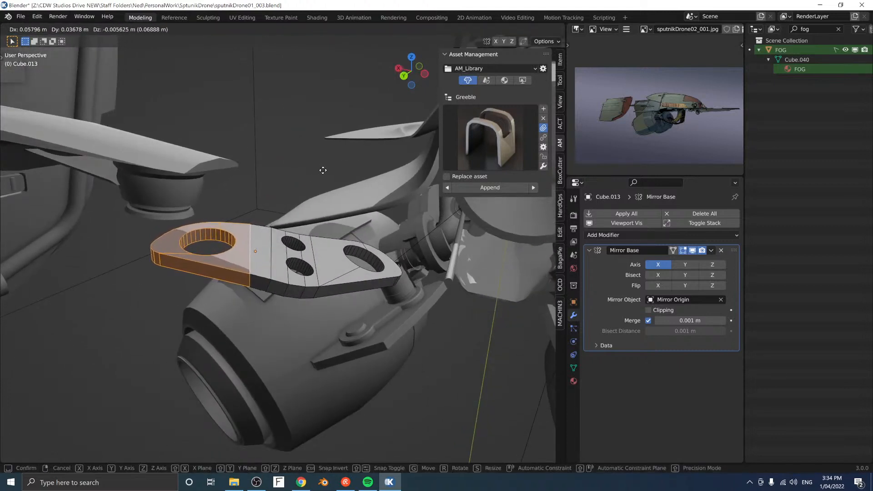
{"action": "left_click", "coordinate": [320, 170]}
Step: Select the face loop between the arm-side end section and the middle section and Fuse it into a smooth rounded bend
{"action": "key", "text": "Tab"}
{"action": "left_click", "coordinate": [366, 160]}
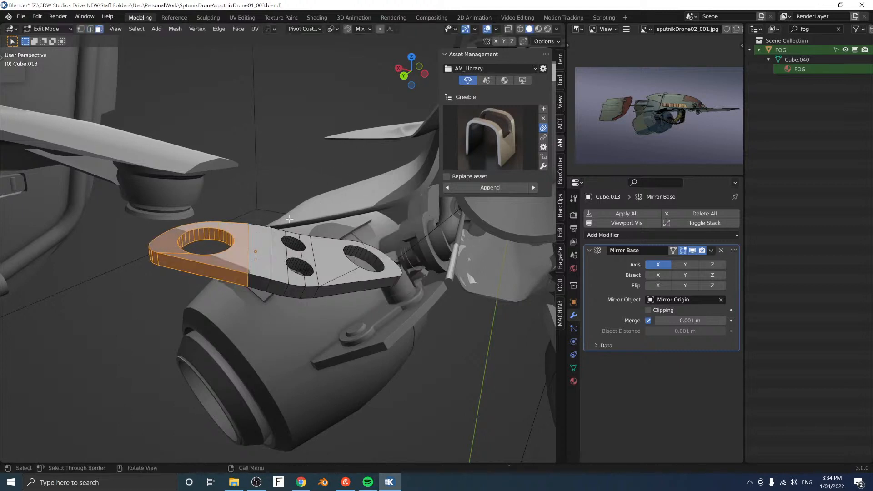
{"action": "left_click", "coordinate": [269, 227], "text": "alt"}
{"action": "key", "text": "y"}
{"action": "left_click", "coordinate": [304, 215]}
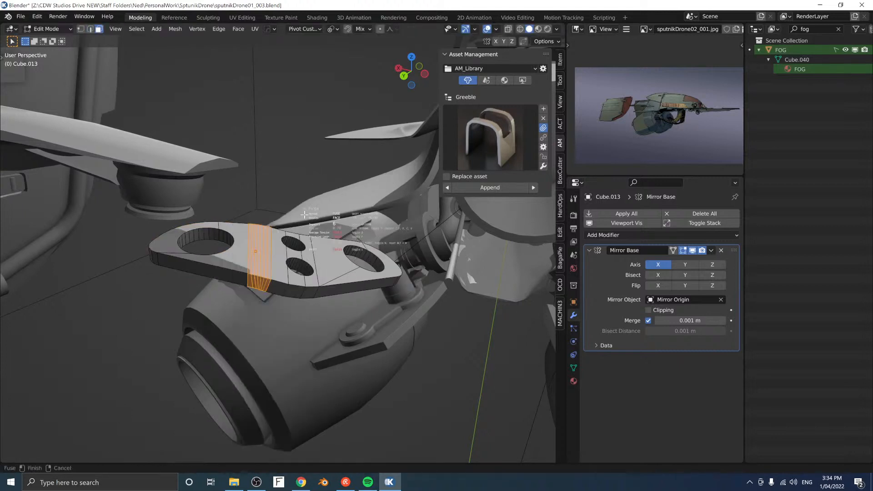
{"action": "left_click", "coordinate": [305, 214]}
{"action": "middle_click_drag", "start_coordinate": [304, 214], "coordinate": [291, 254]}
{"action": "scroll", "coordinate": [279, 221], "scroll_direction": "down", "scroll_amount": 3}
{"action": "key", "text": "Tab"}
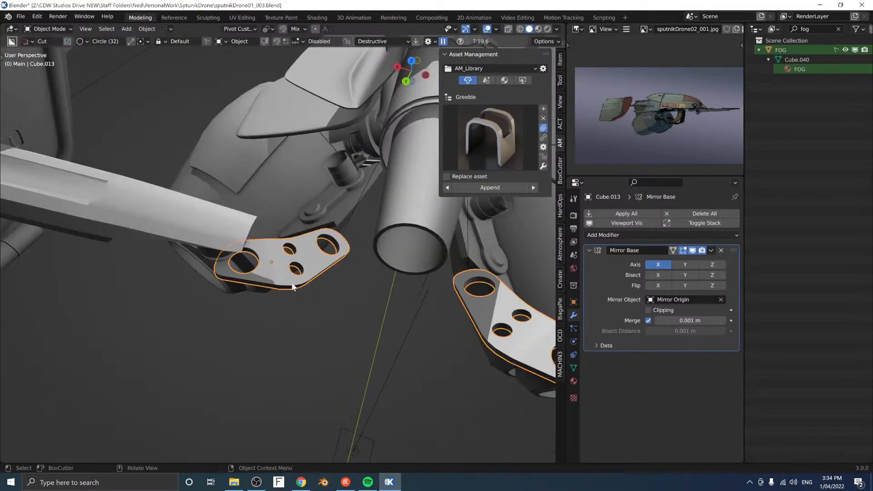
Step: Save the file
{"action": "middle_click_drag", "start_coordinate": [292, 287], "coordinate": [297, 256]}
{"action": "key", "text": "ctrl+s"}
{"action": "left_click", "coordinate": [403, 249]}
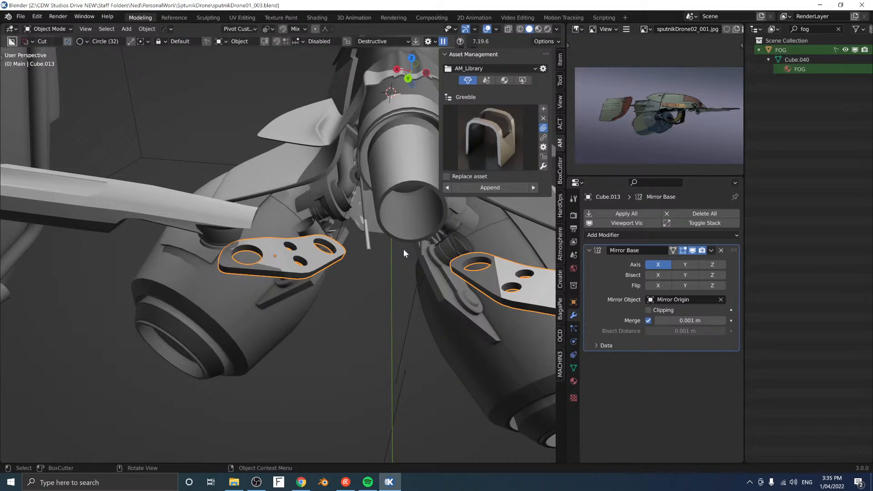
Step: Move the strip within the custom pivot's XY plane until its arm-side large hole overlaps the arm tip in top view
{"action": "middle_click_drag", "start_coordinate": [289, 261], "coordinate": [282, 301]}
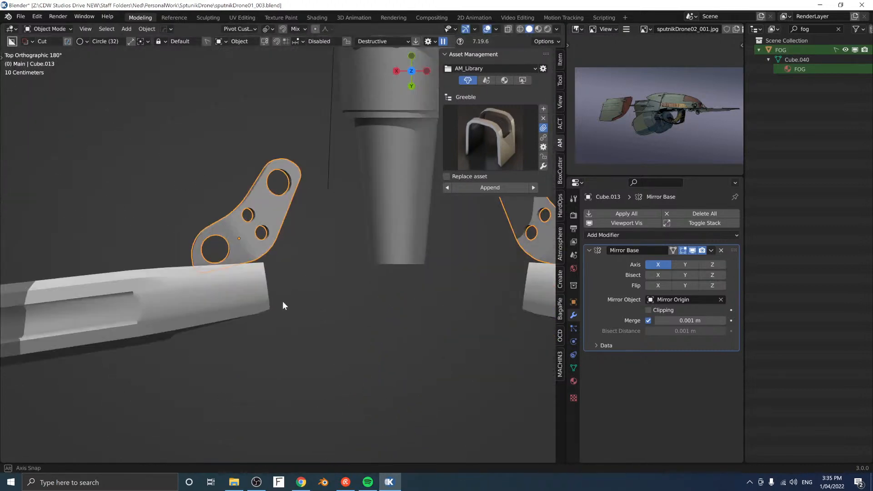
{"action": "key", "text": "g"}
{"action": "key", "text": "shift+z"}
{"action": "left_click", "coordinate": [304, 337]}
{"action": "key", "text": "shift+z"}
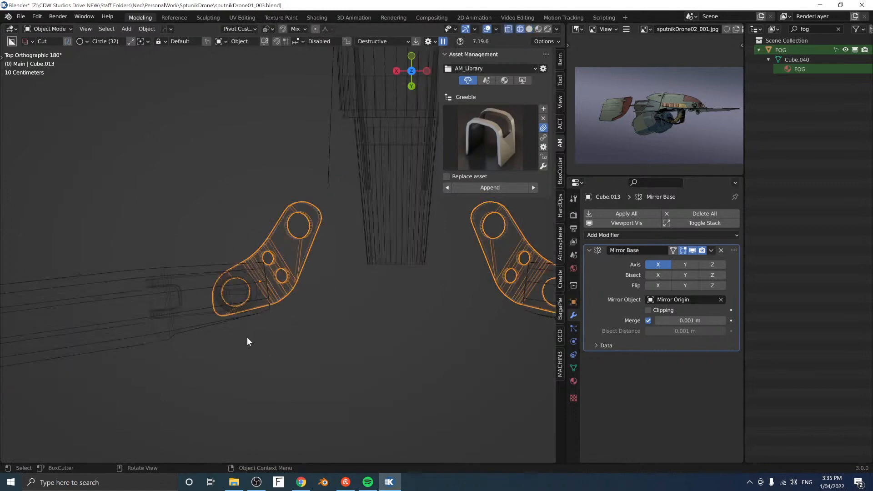
{"action": "key", "text": "g"}
{"action": "key", "text": "shift+z"}
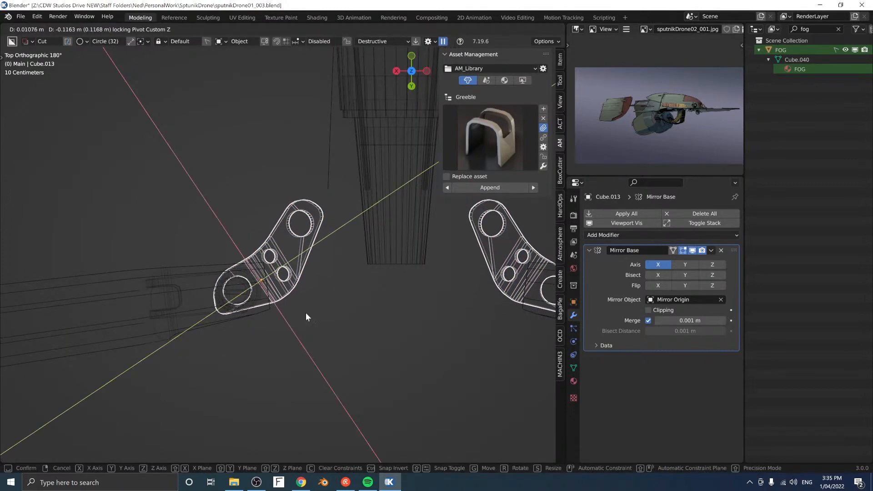
{"action": "left_click", "coordinate": [306, 313]}
Step: Scale the strip up slightly and realign its arm-side hole with the arm tip
{"action": "key", "text": "s"}
{"action": "left_click", "coordinate": [374, 296]}
{"action": "key", "text": "g"}
{"action": "key", "text": "shift+z"}
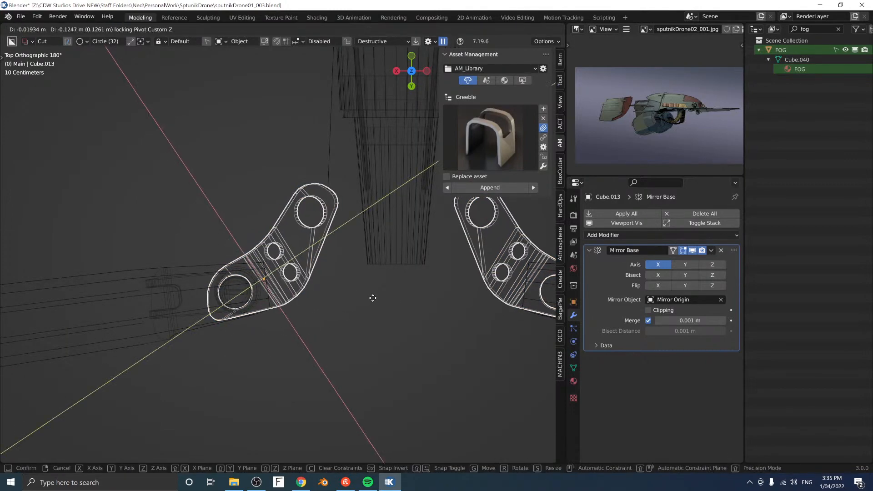
{"action": "left_click", "coordinate": [372, 298]}
Step: Set the transform orientation to Global and raise the strip about 1.1 m along Z, up against the round mount under the arm tip
{"action": "middle_click_drag", "start_coordinate": [337, 318], "coordinate": [337, 249]}
{"action": "key", "text": "g"}
{"action": "key", "text": "z"}
{"action": "left_click", "coordinate": [334, 247]}
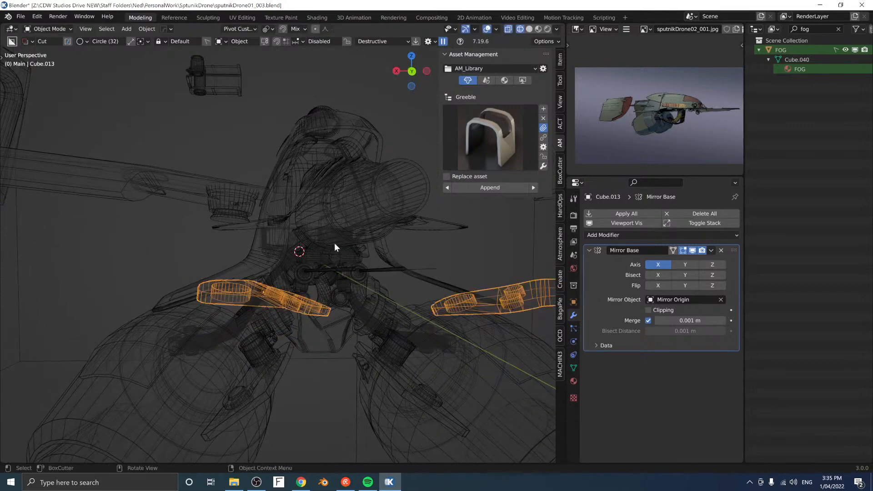
{"action": "key", "text": "comma"}
{"action": "left_click", "coordinate": [216, 247]}
{"action": "key", "text": "g"}
{"action": "key", "text": "z"}
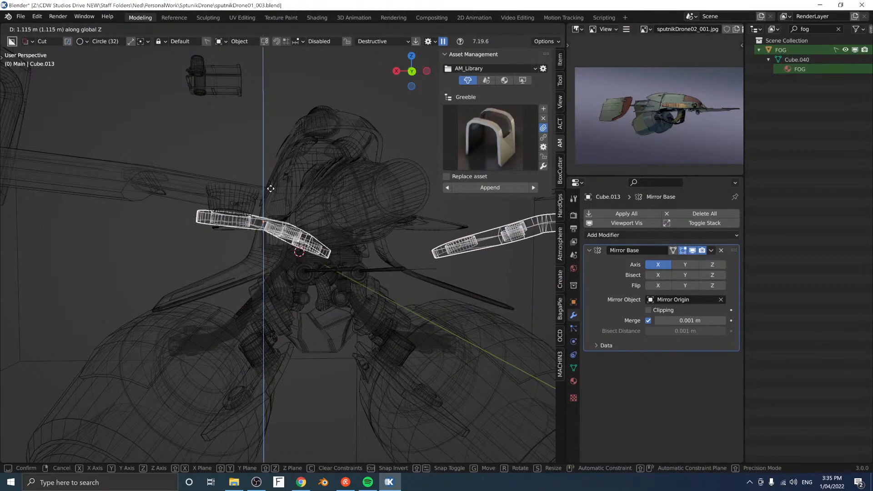
{"action": "left_click", "coordinate": [270, 191]}
{"action": "key", "text": "alt+a"}
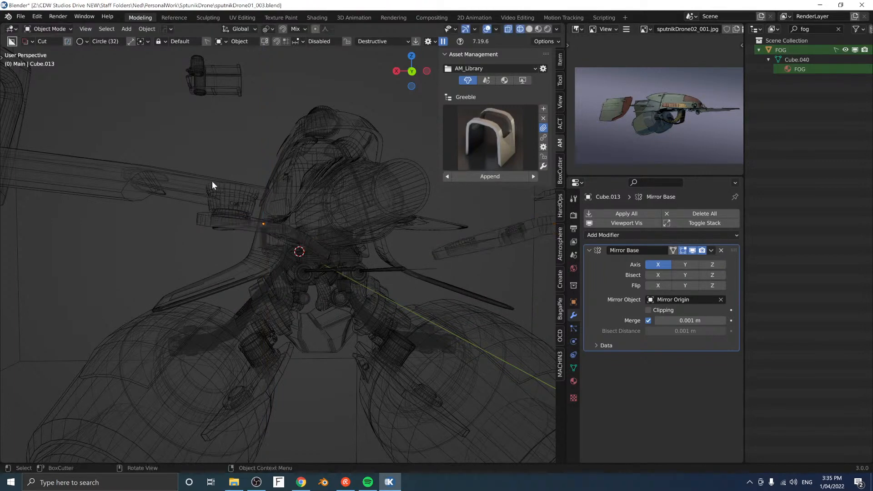
Step: Check the strip's placement in Material Preview and set the viewport shading to Solid
{"action": "middle_click_drag", "start_coordinate": [212, 181], "coordinate": [218, 183]}
{"action": "key", "text": "z"}
{"action": "left_click", "coordinate": [218, 151]}
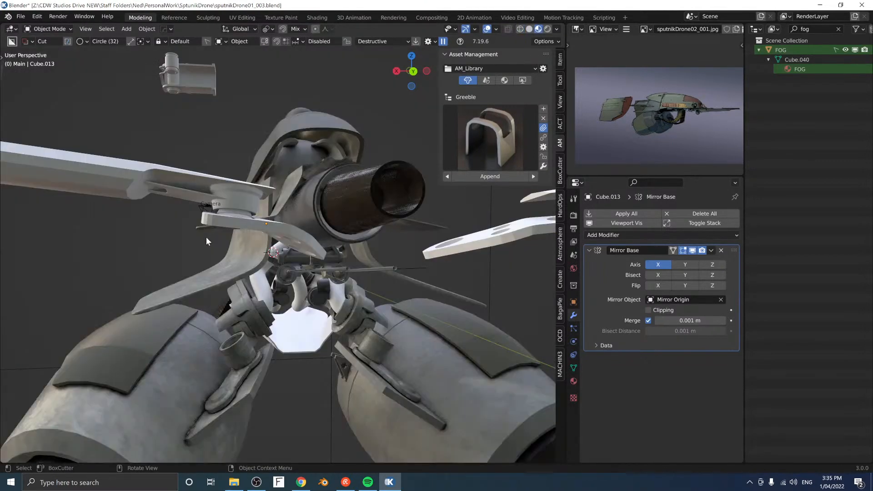
{"action": "key", "text": "z"}
{"action": "left_click", "coordinate": [167, 238]}
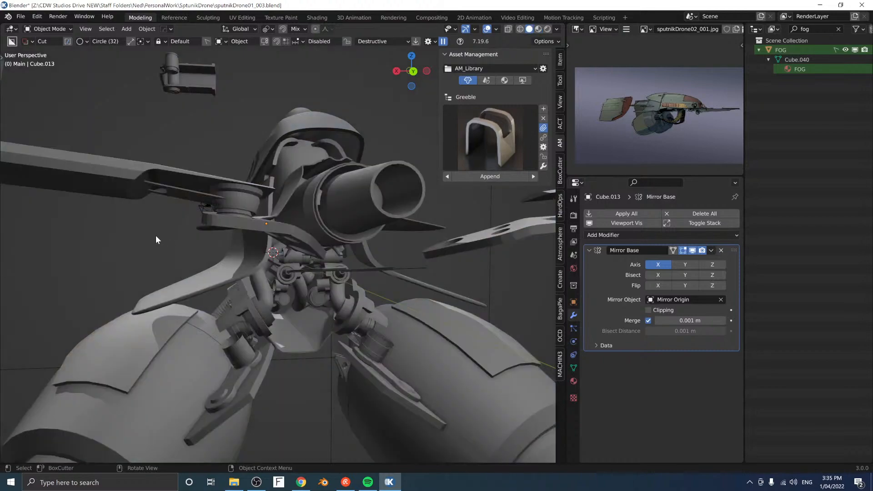
{"action": "mouse_move", "coordinate": [156, 235]}
{"action": "middle_mouse_down"}
{"action": "mouse_move", "coordinate": [81, 241]}
{"action": "mouse_move", "coordinate": [103, 218]}
{"action": "mouse_move", "coordinate": [159, 206]}
{"action": "mouse_move", "coordinate": [237, 170]}
{"action": "mouse_move", "coordinate": [325, 176]}
{"action": "mouse_move", "coordinate": [326, 222]}
{"action": "mouse_move", "coordinate": [147, 246]}
{"action": "mouse_move", "coordinate": [176, 246]}
{"action": "mouse_move", "coordinate": [234, 229]}
{"action": "mouse_move", "coordinate": [117, 226]}
{"action": "mouse_move", "coordinate": [216, 219]}
{"action": "mouse_move", "coordinate": [199, 216]}
{"action": "middle_mouse_up"}
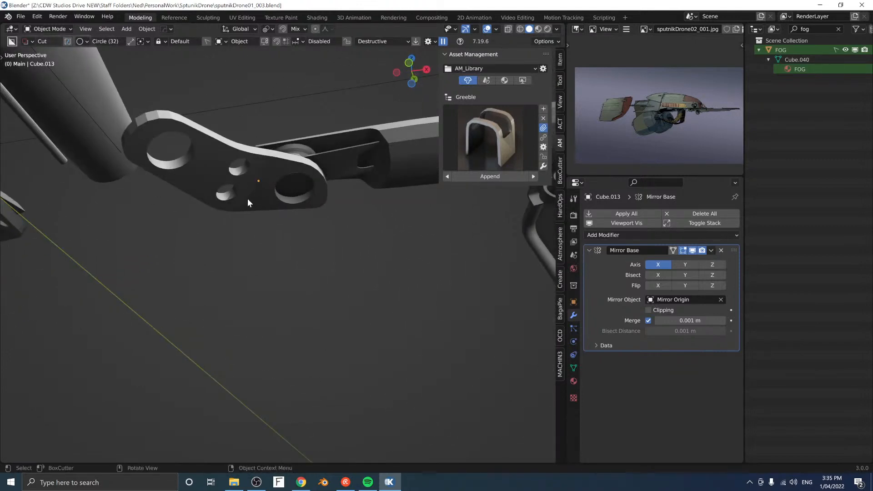
Step: Add a UV sphere at the strip's body-side large hole and scale it down to roughly the hole's size
{"action": "key", "text": "shift+a"}
{"action": "mouse_move", "coordinate": [228, 199]}
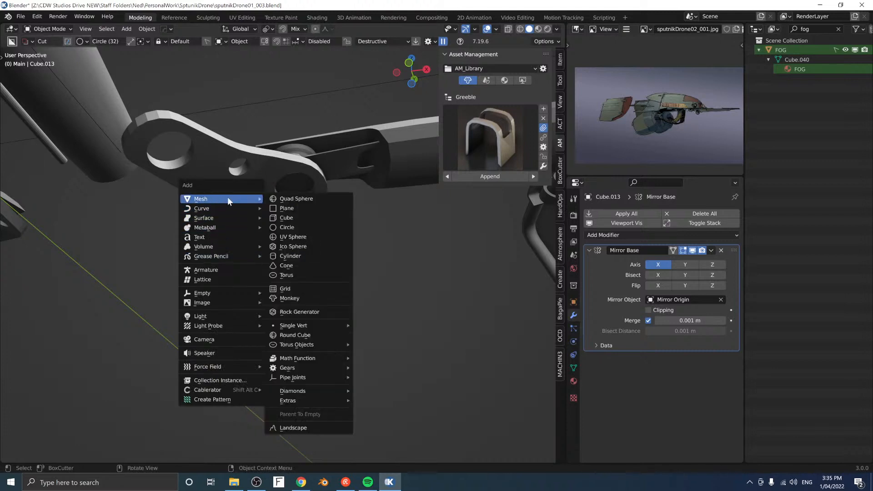
{"action": "left_click", "coordinate": [292, 246]}
{"action": "key", "text": "s"}
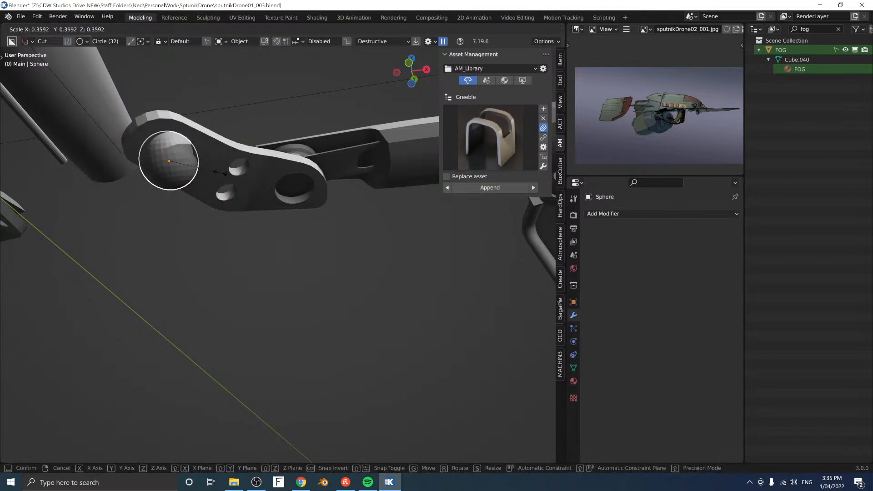
{"action": "right_click", "coordinate": [216, 173]}
{"action": "key", "text": "ctrl+z"}
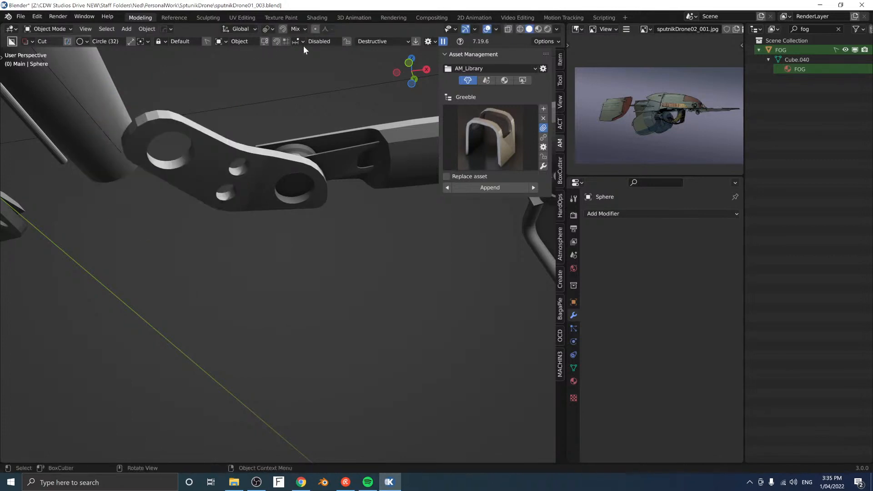
{"action": "left_click", "coordinate": [304, 29]}
{"action": "key", "text": "ctrl+shift+z"}
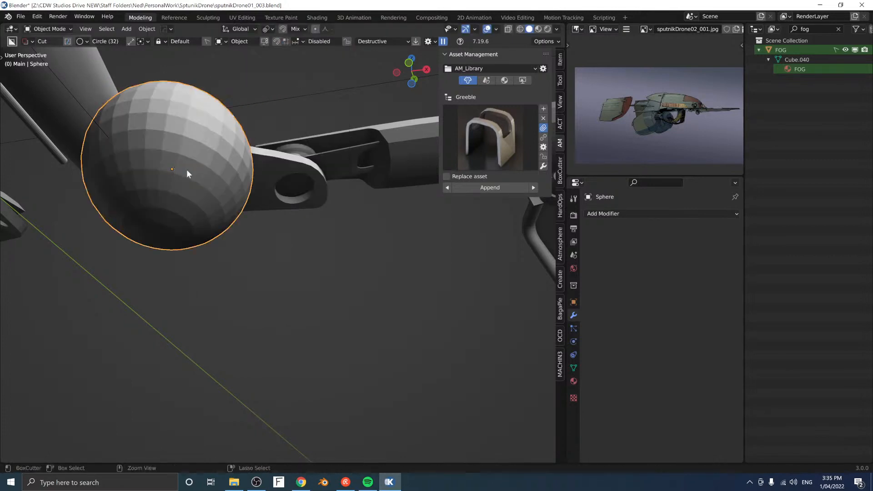
{"action": "key", "text": "s"}
{"action": "left_click", "coordinate": [203, 175]}
Step: Shade the sphere smooth and move it along global Z into the strip's body-side hole
{"action": "middle_click_drag", "start_coordinate": [206, 167], "coordinate": [221, 183]}
{"action": "key", "text": "z"}
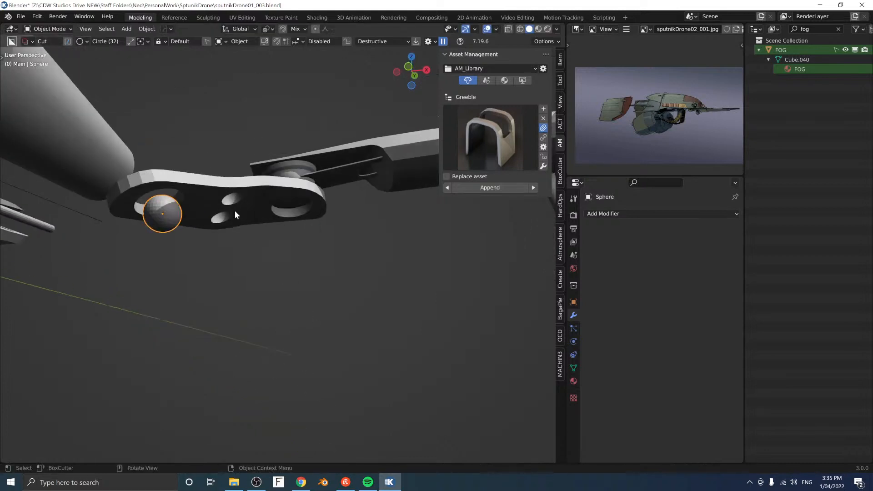
{"action": "key", "text": "z"}
{"action": "left_click", "coordinate": [305, 267]}
{"action": "key", "text": "g"}
{"action": "key", "text": "z"}
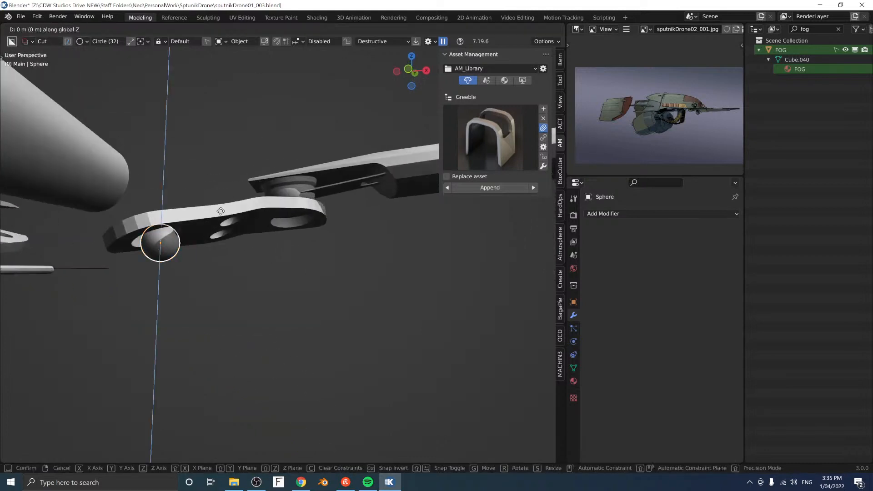
{"action": "left_click", "coordinate": [221, 204]}
Step: Center the sphere in the body-side hole from the top view and scale it up to fill the hole
{"action": "middle_click_drag", "start_coordinate": [222, 205], "coordinate": [231, 188]}
{"action": "key", "text": "g"}
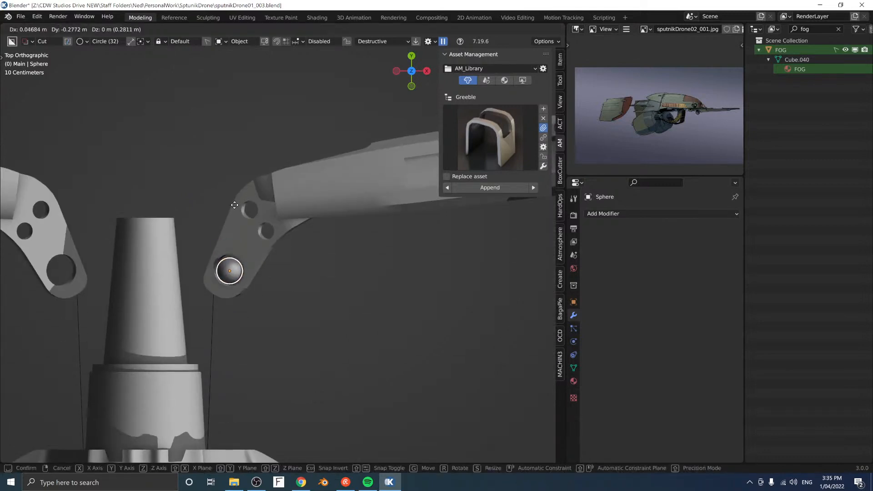
{"action": "key", "text": "s"}
{"action": "left_click", "coordinate": [309, 226]}
{"action": "middle_click_drag", "start_coordinate": [278, 288], "coordinate": [266, 160]}
{"action": "scroll", "coordinate": [249, 205], "scroll_direction": "up", "scroll_amount": 2}
{"action": "key", "text": "g"}
{"action": "key", "text": "z"}
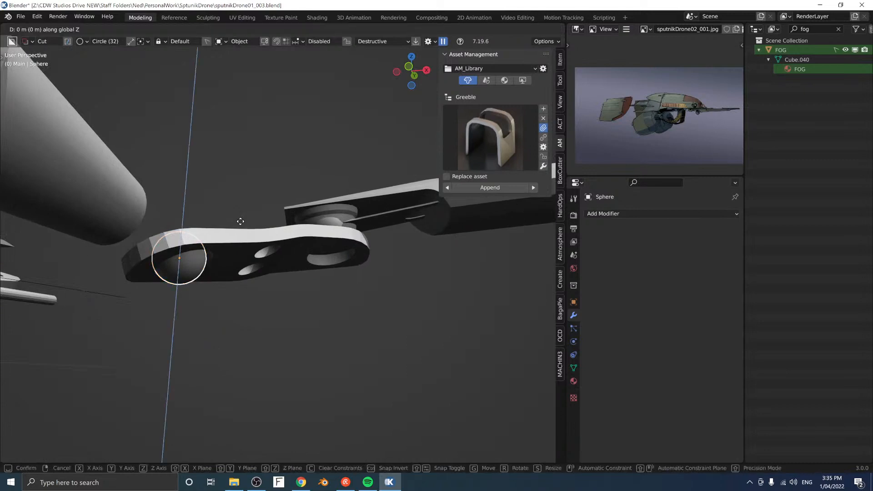
{"action": "left_click", "coordinate": [240, 222]}
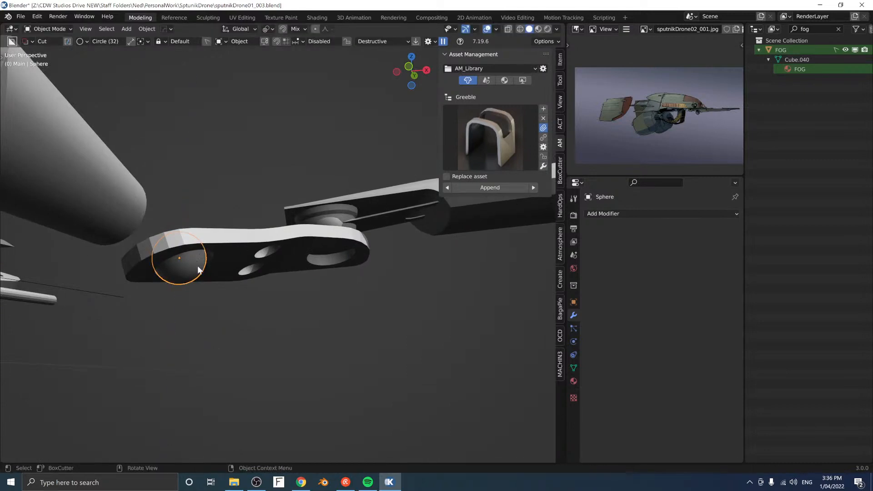
Step: Duplicate the sphere and place the copy just below the strip, about 0.5 m lower
{"action": "middle_click_drag", "start_coordinate": [200, 271], "coordinate": [235, 281]}
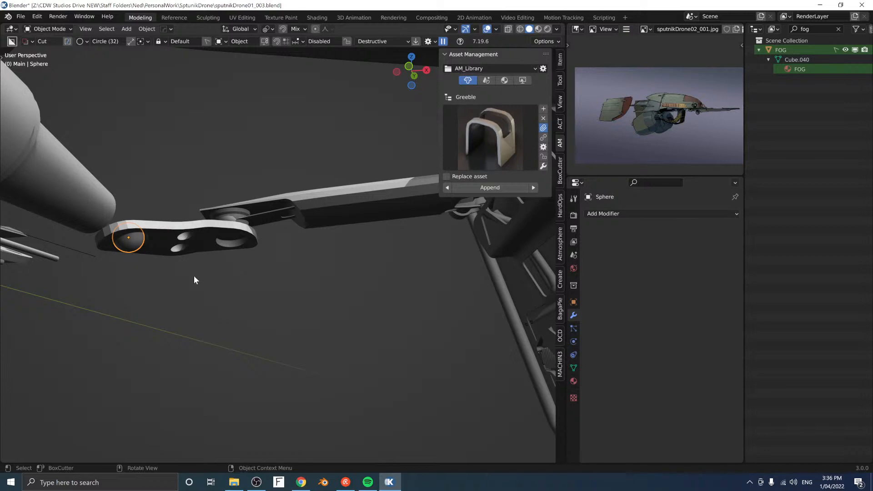
{"action": "key", "text": "shift+d"}
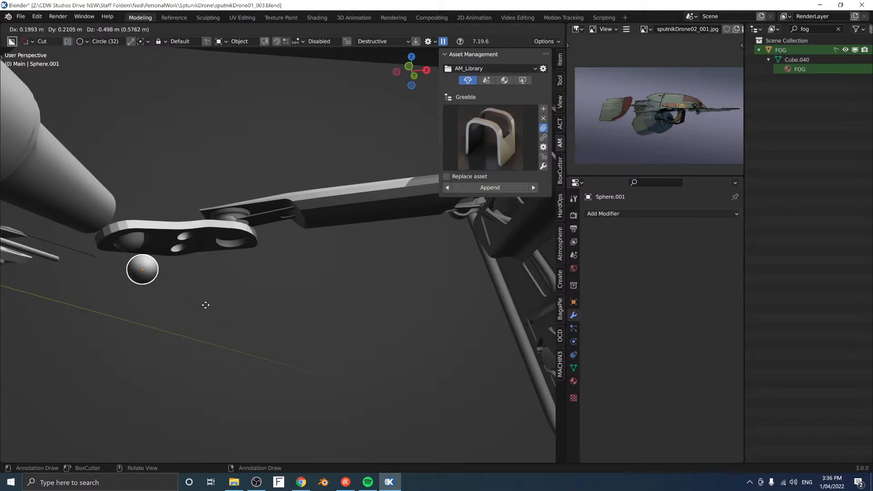
{"action": "left_click", "coordinate": [205, 303]}
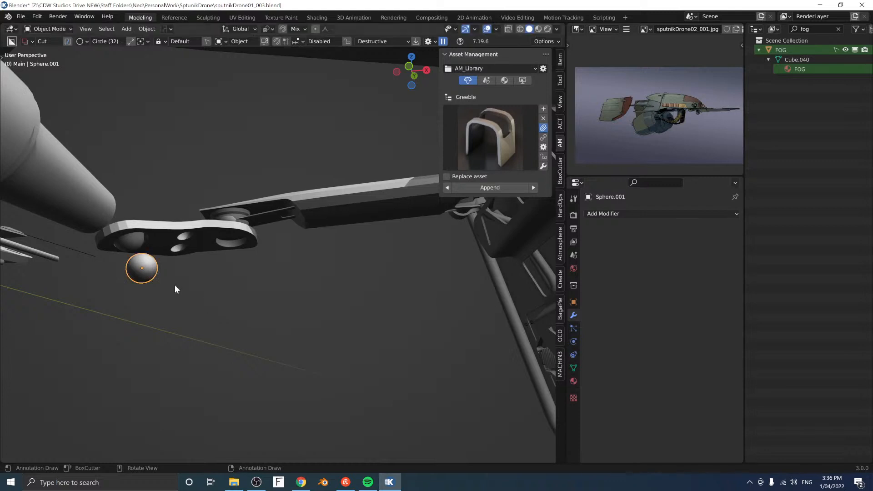
Step: Bevel one upper and one lower horizontal edge loop of the copied sphere into narrow bands and shrink them inward as grooves
{"action": "middle_click_drag", "start_coordinate": [129, 256], "coordinate": [245, 241], "text": "shift"}
{"action": "scroll", "coordinate": [174, 258], "scroll_direction": "up", "scroll_amount": 3}
{"action": "key", "text": "Tab"}
{"action": "scroll", "coordinate": [159, 235], "scroll_direction": "up", "scroll_amount": 3}
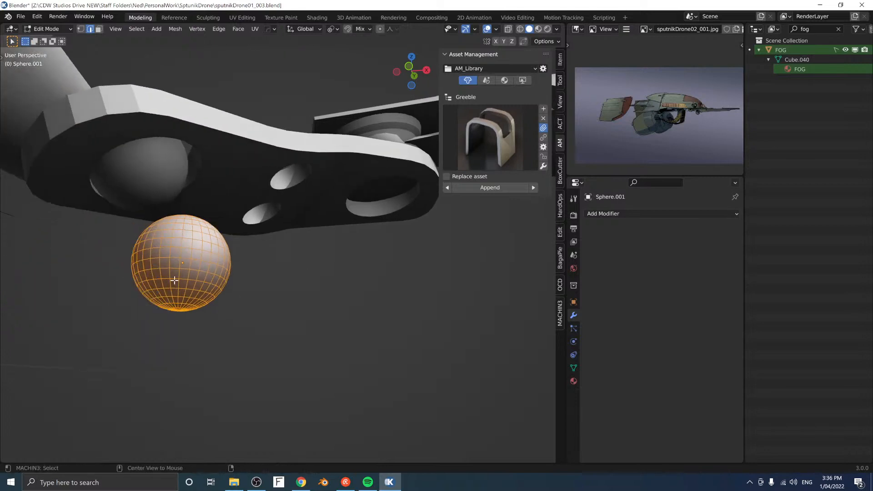
{"action": "left_click", "coordinate": [175, 280], "text": "alt"}
{"action": "left_click", "coordinate": [179, 227], "text": "alt+shift"}
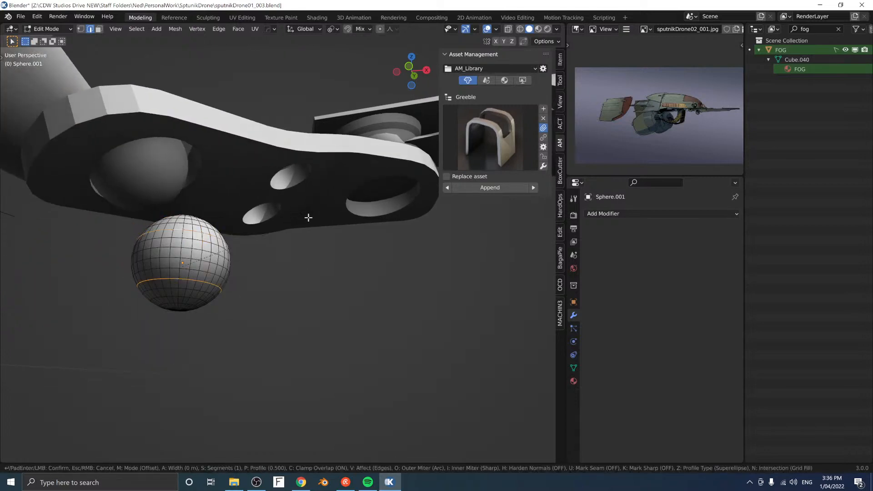
{"action": "key", "text": "ctrl+b"}
{"action": "left_click", "coordinate": [321, 212]}
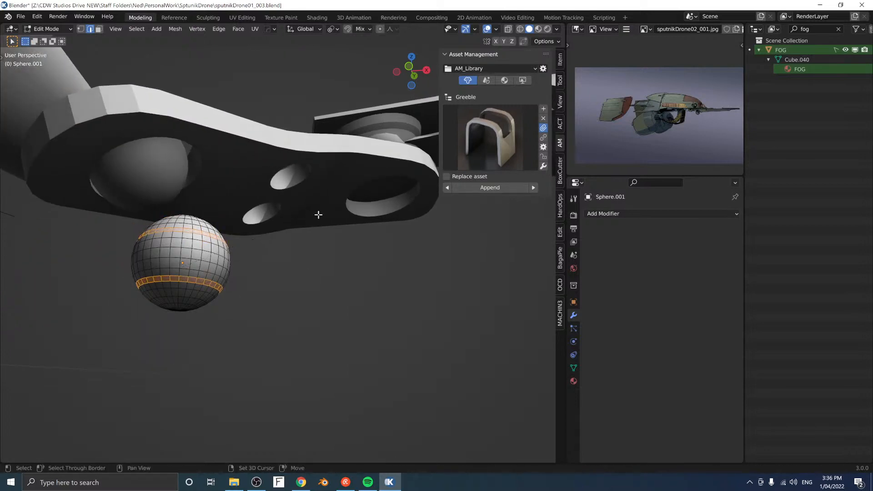
{"action": "key", "text": "alt+s"}
{"action": "left_click", "coordinate": [309, 234]}
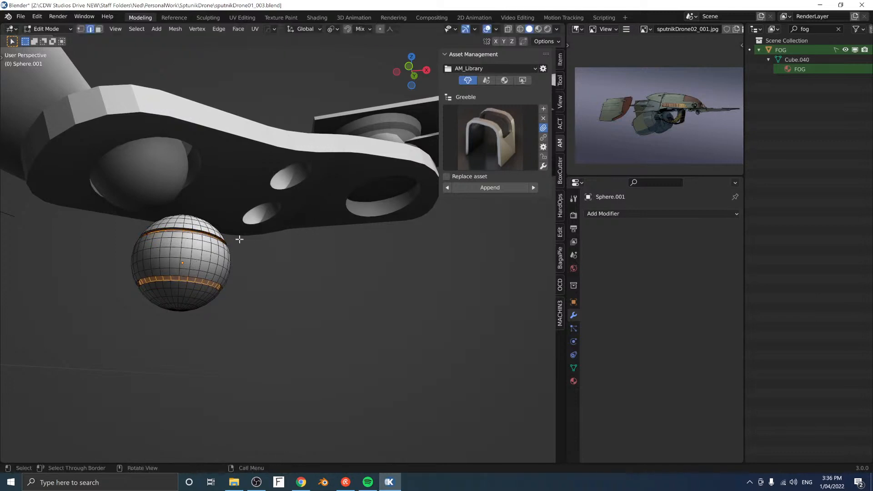
Step: Select the edge loops bordering both grooves of the copied sphere and bevel them about 0.01 m wide
{"action": "left_click", "coordinate": [189, 230], "text": "alt"}
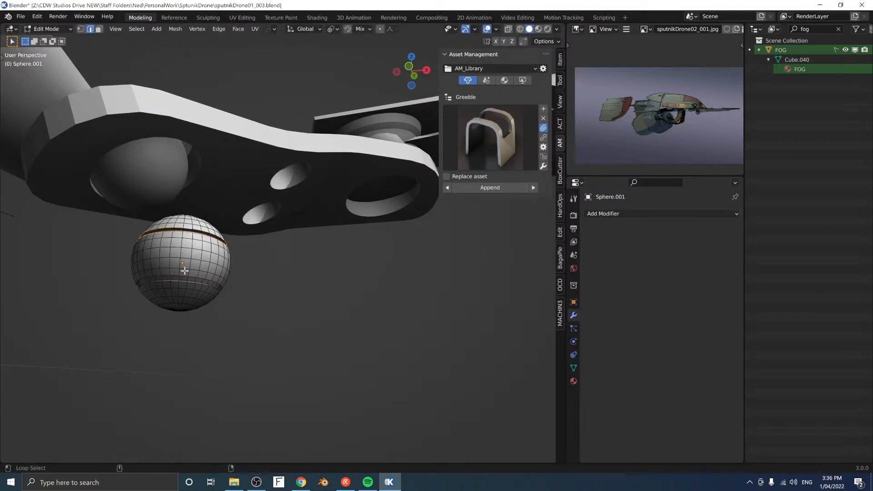
{"action": "key", "text": "ctrl+b"}
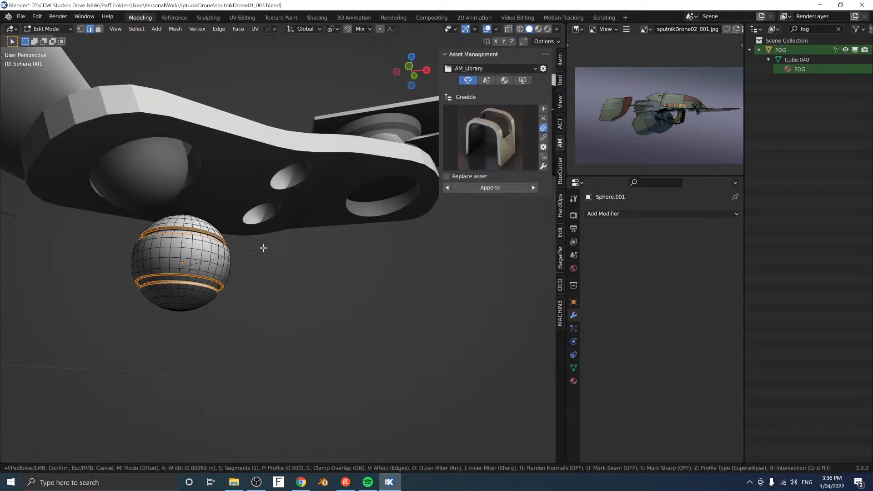
{"action": "scroll", "coordinate": [261, 248], "scroll_direction": "up", "scroll_amount": 1}
{"action": "left_click", "coordinate": [262, 248]}
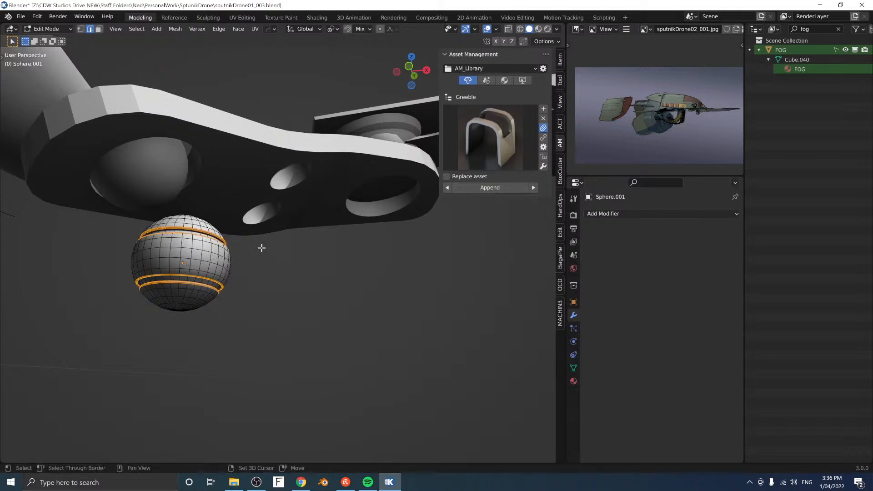
Step: Tilt the grooved sphere on its side in the front view and turn it about 30° around the global Z axis
{"action": "key", "text": "Tab"}
{"action": "middle_click_drag", "start_coordinate": [229, 266], "coordinate": [198, 305]}
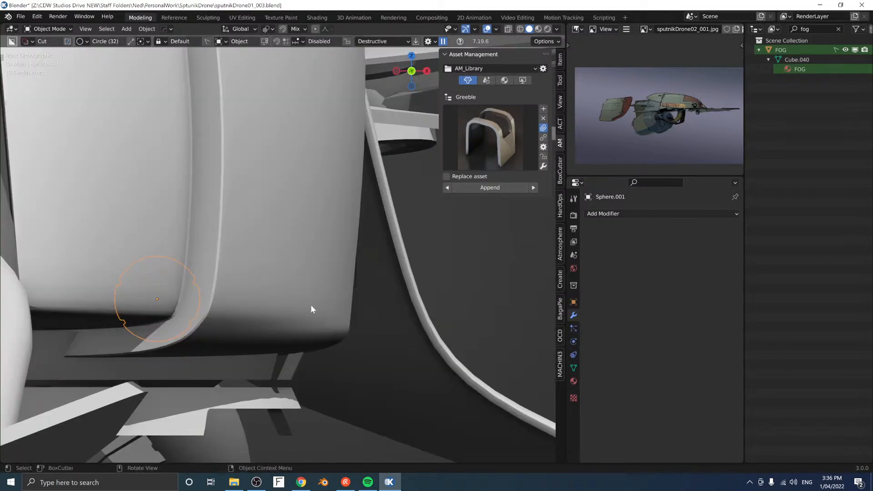
{"action": "key", "text": "r"}
{"action": "left_click", "coordinate": [190, 399]}
{"action": "middle_click_drag", "start_coordinate": [189, 399], "coordinate": [277, 343]}
{"action": "key", "text": "r"}
{"action": "key", "text": "z"}
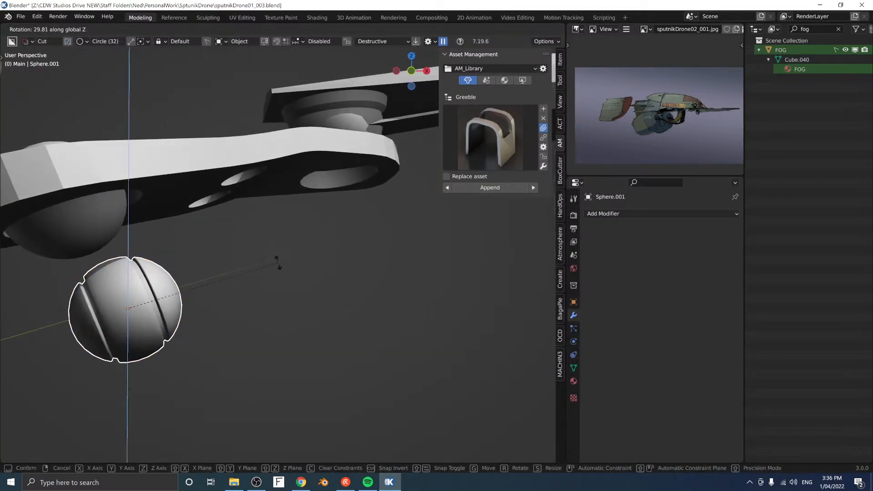
{"action": "left_click", "coordinate": [255, 264]}
{"action": "middle_click_drag", "start_coordinate": [253, 277], "coordinate": [179, 323]}
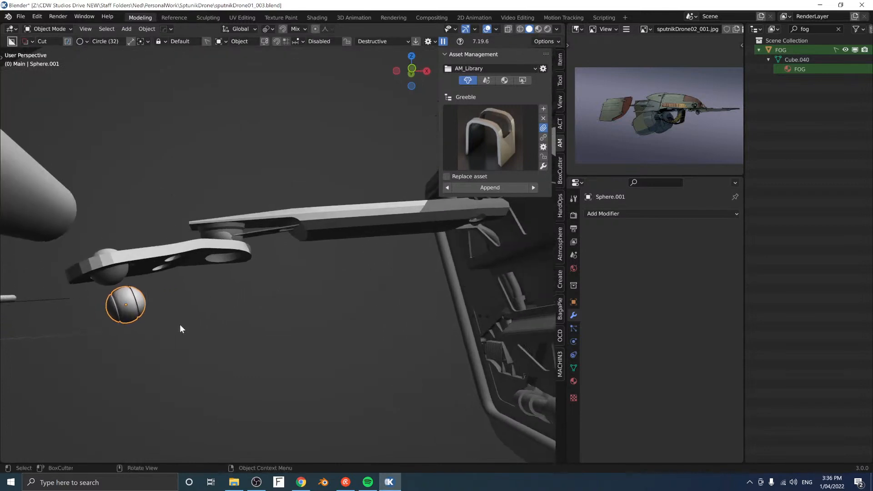
Step: Extrude the grooved sphere's panel-facing pole vertex into a long edge reaching the mount on the side panel
{"action": "key", "text": "Tab"}
{"action": "middle_click_drag", "start_coordinate": [139, 301], "coordinate": [244, 295]}
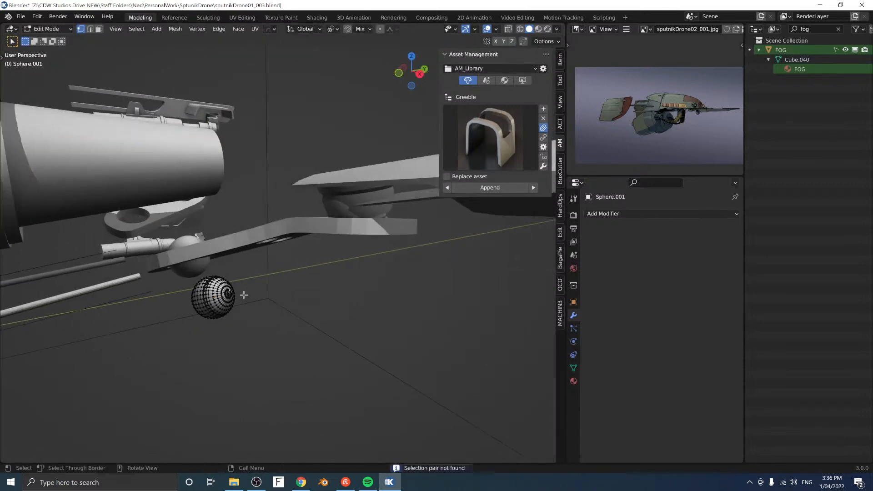
{"action": "key", "text": "KP_Decimal"}
{"action": "scroll", "coordinate": [220, 287], "scroll_direction": "down", "scroll_amount": 15}
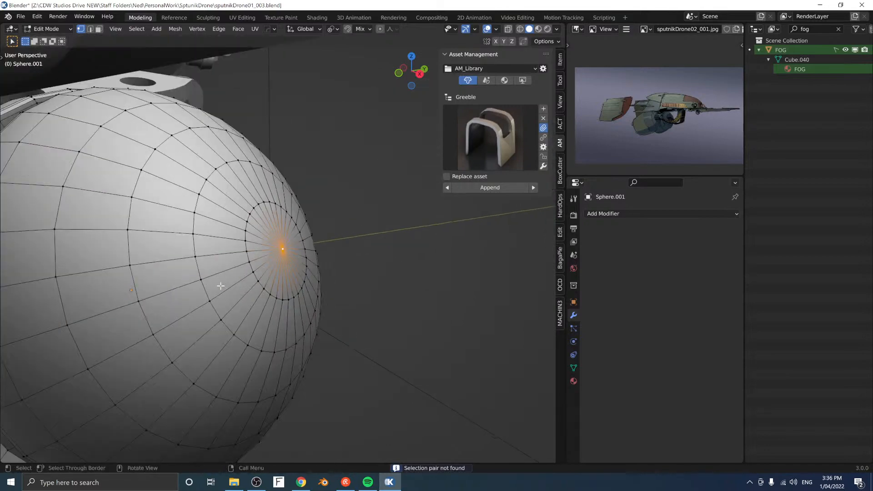
{"action": "middle_click_drag", "start_coordinate": [233, 283], "coordinate": [371, 223]}
{"action": "key", "text": "g"}
{"action": "left_click", "coordinate": [418, 218]}
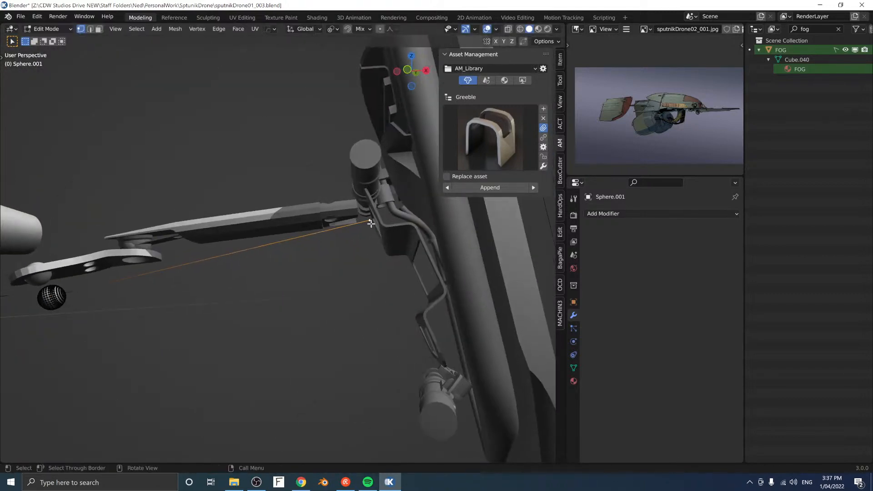
Step: Turn the extruded edge into a rod with Quick Pipe and thin it to about half its radius
{"action": "key", "text": "shift+q"}
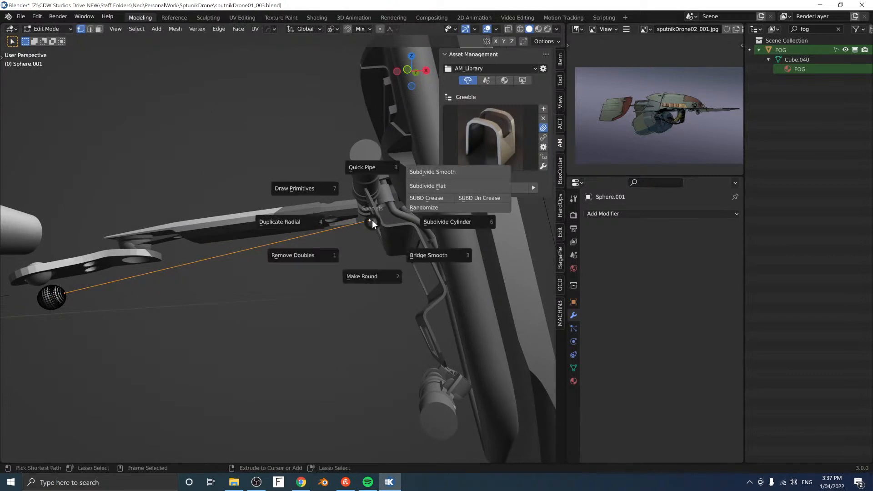
{"action": "left_click", "coordinate": [368, 191]}
{"action": "key", "text": "Tab"}
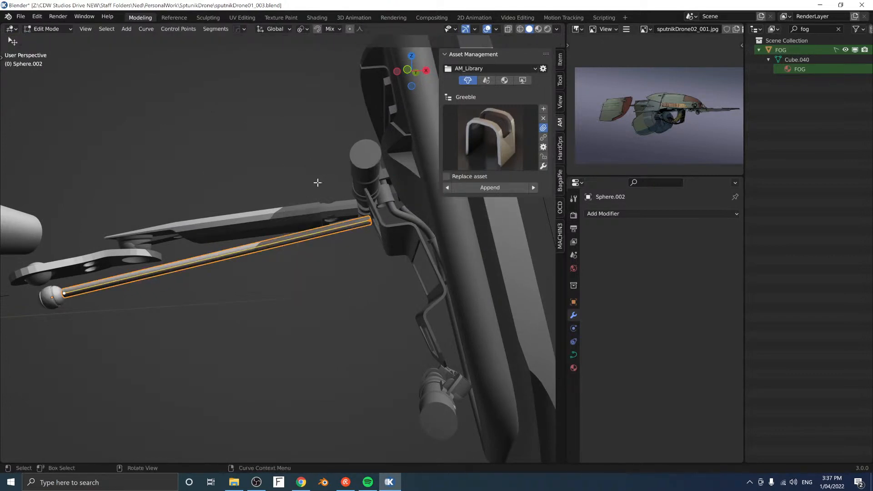
{"action": "key", "text": "alt+s"}
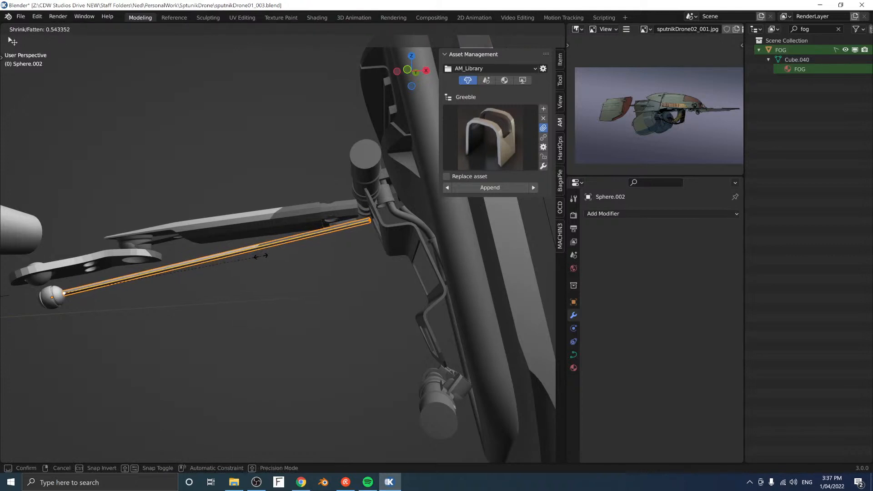
{"action": "left_click", "coordinate": [236, 263]}
{"action": "key", "text": "Tab"}
Step: Convert the rod from a curve to a mesh
{"action": "left_click", "coordinate": [182, 288]}
{"action": "middle_click_drag", "start_coordinate": [182, 259], "coordinate": [189, 302], "text": "shift"}
{"action": "right_click", "coordinate": [189, 302]}
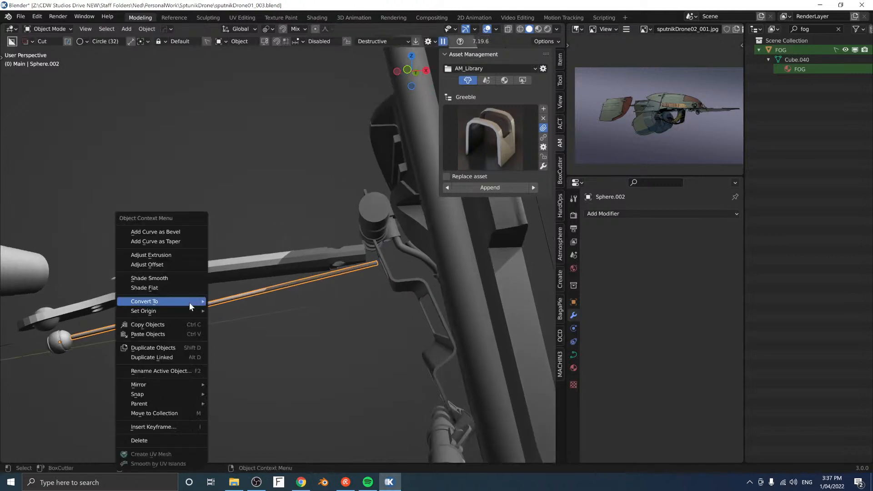
{"action": "mouse_move", "coordinate": [189, 302]}
{"action": "left_click", "coordinate": [228, 311]}
Step: Add an edge loop near the ball end of the rod and bevel it into a wide band
{"action": "key", "text": "Tab"}
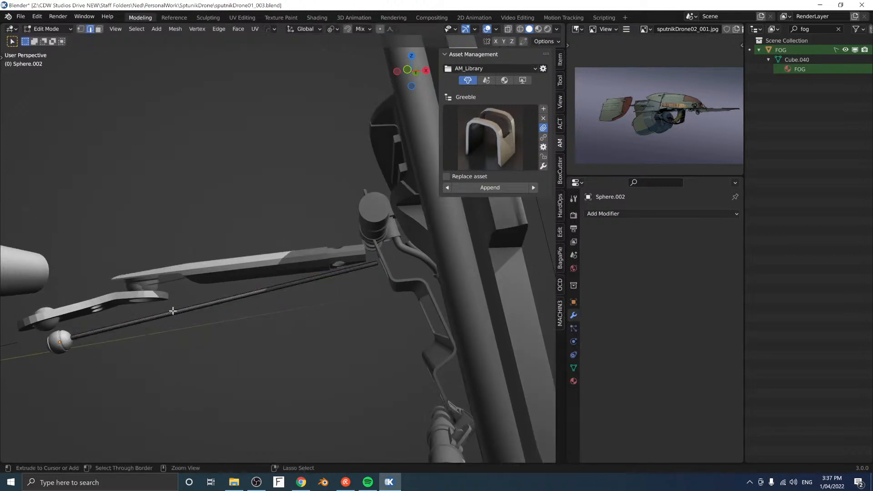
{"action": "key", "text": "ctrl+r"}
{"action": "left_click", "coordinate": [188, 309]}
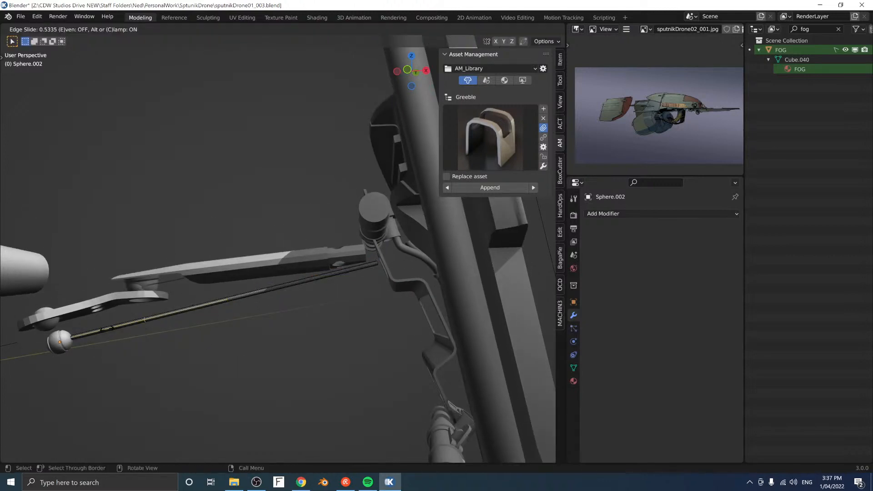
{"action": "left_click", "coordinate": [108, 329]}
{"action": "key", "text": "ctrl+b"}
{"action": "left_click", "coordinate": [340, 345]}
Step: Add another edge loop within the rod's band and bevel it about 0.35 m wide
{"action": "key", "text": "ctrl+r"}
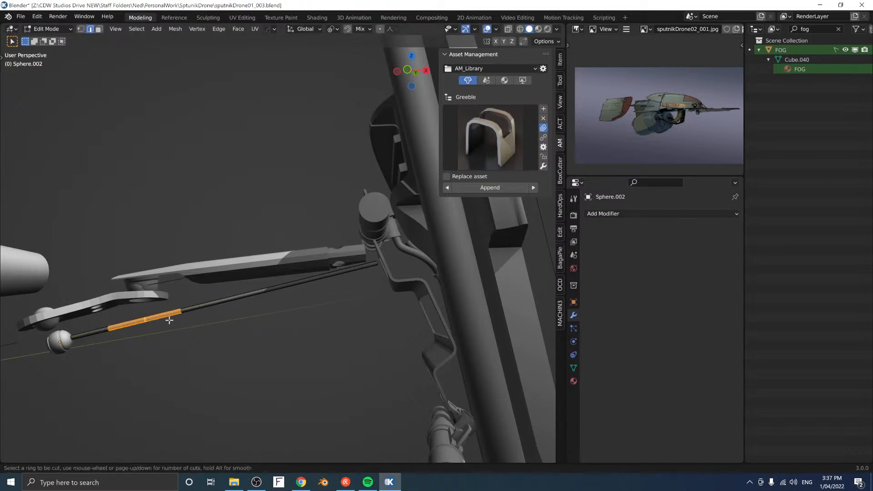
{"action": "left_click", "coordinate": [169, 321]}
{"action": "left_click", "coordinate": [155, 325]}
{"action": "key", "text": "ctrl+b"}
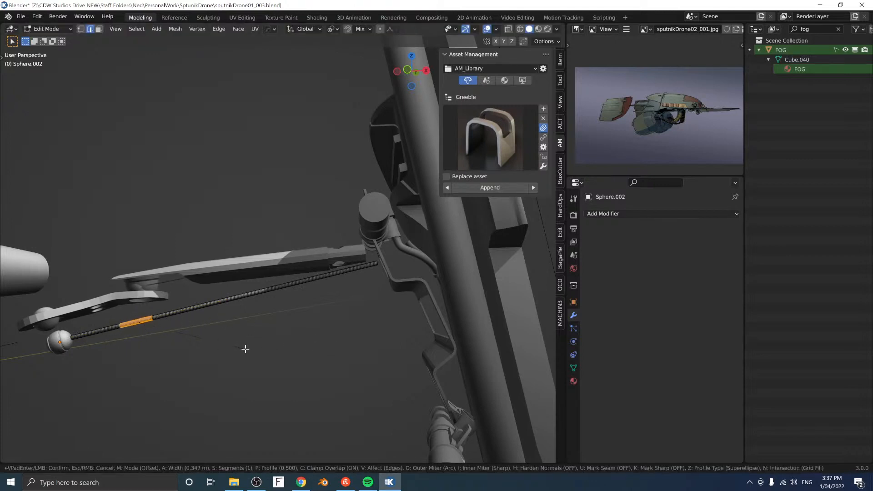
{"action": "left_click", "coordinate": [247, 347]}
Step: Fatten the rod's inner band outward by about 0.056 m to form a thicker sleeve
{"action": "key", "text": "alt+s"}
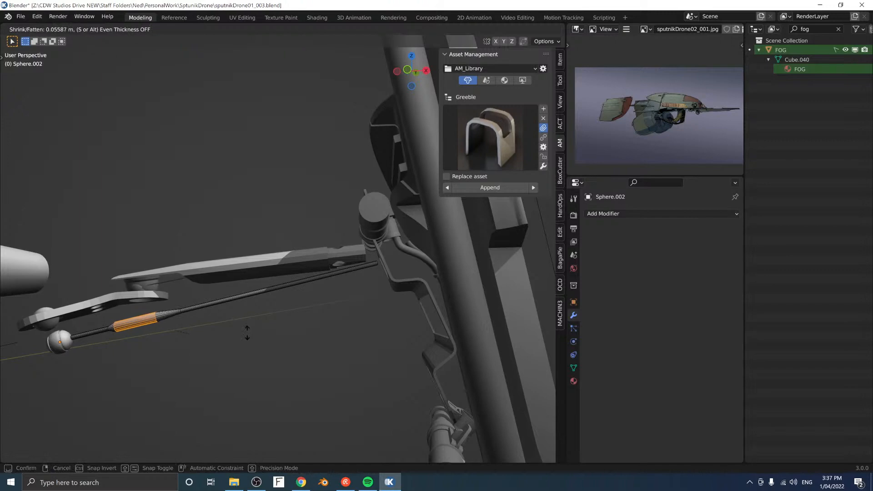
{"action": "left_click", "coordinate": [246, 335]}
{"action": "middle_click_drag", "start_coordinate": [246, 335], "coordinate": [223, 232]}
{"action": "middle_click_drag", "start_coordinate": [223, 232], "coordinate": [205, 256]}
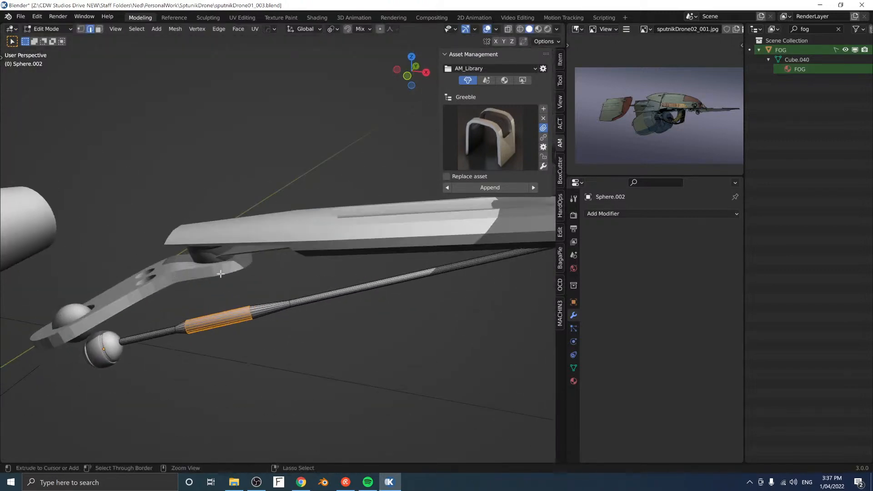
{"action": "key", "text": "Tab"}
Step: Mirror the arm's pivot cylinder and the connecting rod across the X axis to the drone's other side
{"action": "scroll", "coordinate": [258, 358], "scroll_direction": "down", "scroll_amount": 5}
{"action": "middle_click_drag", "start_coordinate": [257, 362], "coordinate": [298, 305]}
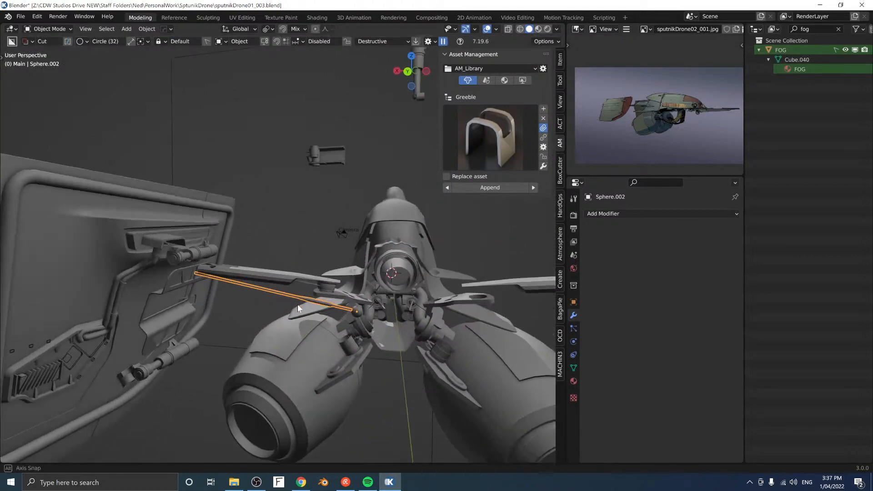
{"action": "left_click", "coordinate": [330, 286]}
{"action": "key", "text": "shift+x"}
{"action": "left_click", "coordinate": [410, 257]}
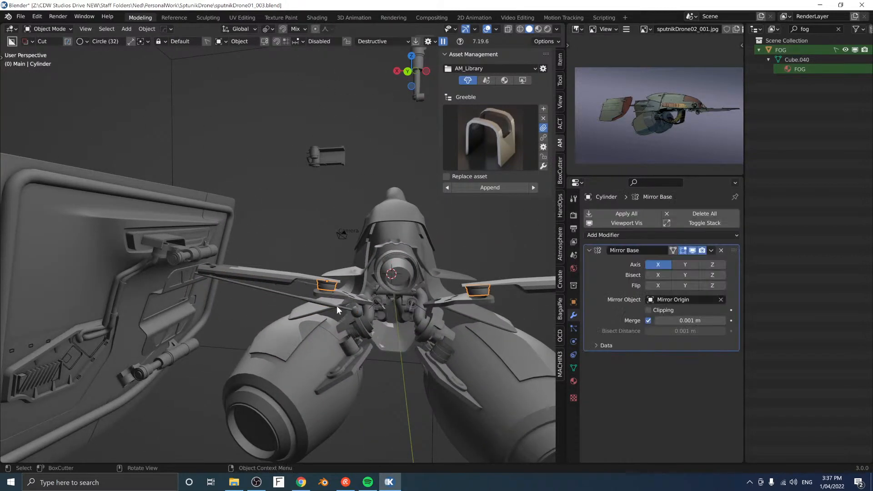
{"action": "left_click", "coordinate": [336, 305]}
{"action": "key", "text": "shift+x"}
{"action": "left_click", "coordinate": [378, 289]}
Step: Mirror the grooved ball and the sphere in the strip's body-side hole across the X axis
{"action": "left_click", "coordinate": [359, 310]}
{"action": "key", "text": "shift+x"}
{"action": "left_click", "coordinate": [401, 292]}
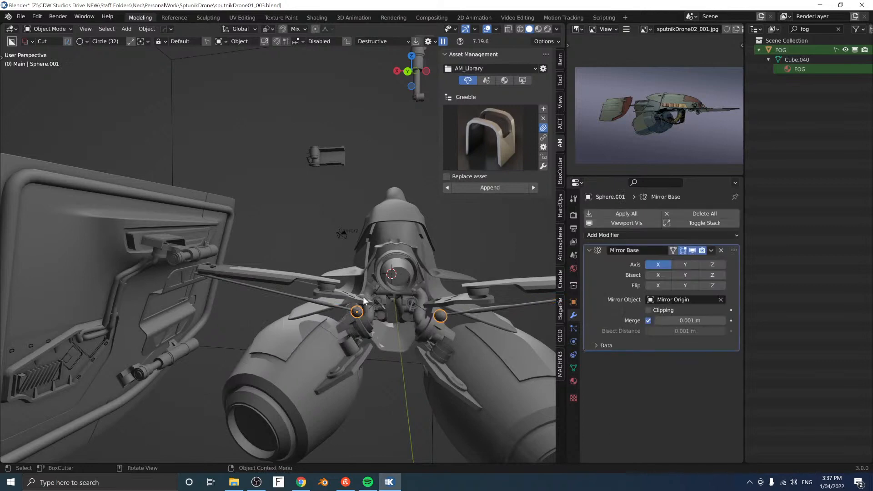
{"action": "left_click", "coordinate": [362, 298]}
{"action": "key", "text": "shift+x"}
{"action": "left_click", "coordinate": [409, 268]}
Step: Append the Bracket_03 greeble from AM_Library and raise it along Z above the drone body
{"action": "middle_click_drag", "start_coordinate": [455, 253], "coordinate": [364, 185]}
{"action": "scroll", "coordinate": [270, 285], "scroll_direction": "up", "scroll_amount": 2}
{"action": "left_click", "coordinate": [356, 263]}
{"action": "left_click", "coordinate": [515, 133]}
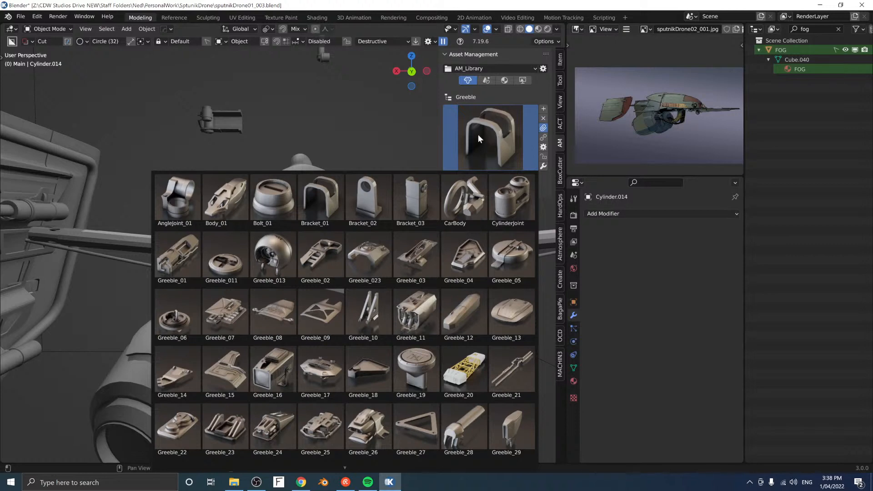
{"action": "left_click", "coordinate": [413, 195]}
{"action": "scroll", "coordinate": [401, 195], "scroll_direction": "down", "scroll_amount": 2}
{"action": "key", "text": "g"}
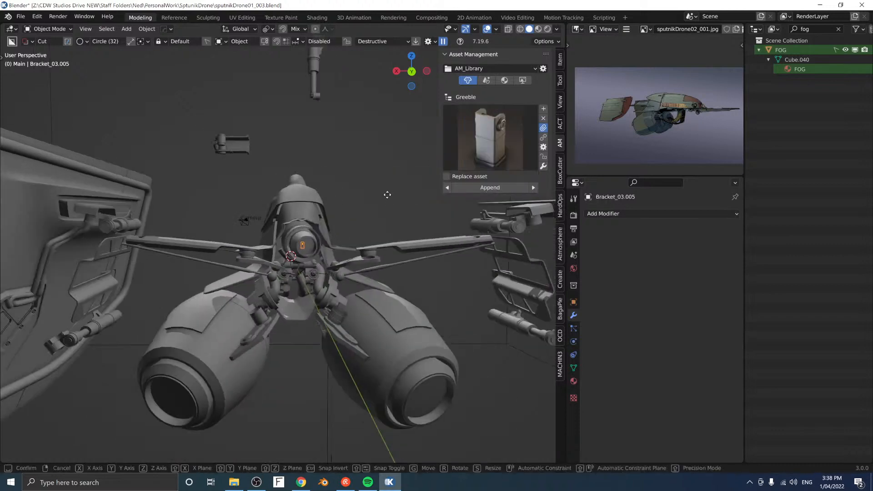
{"action": "key", "text": "z"}
{"action": "left_click", "coordinate": [394, 99]}
Step: Rotate the bracket 90° around X and 90° around Z
{"action": "type", "text": "rx90"}
{"action": "key", "text": "Return"}
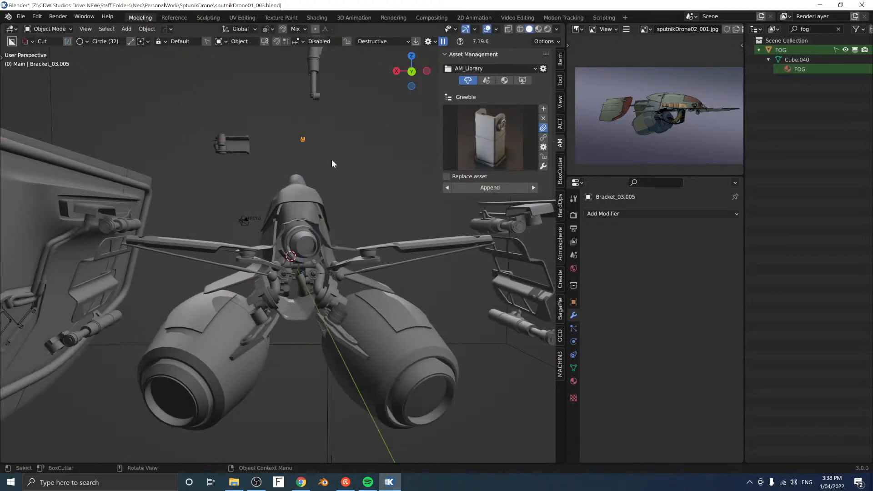
{"action": "key", "text": "KP_Decimal"}
{"action": "middle_click_drag", "start_coordinate": [341, 151], "coordinate": [333, 260]}
{"action": "type", "text": "rz90"}
{"action": "key", "text": "Return"}
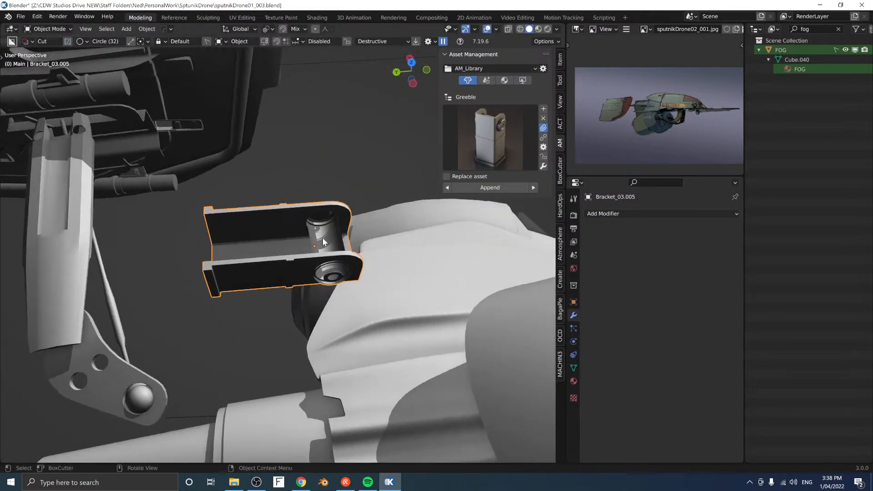
Step: Delete the linked pin and washer parts from the bracket, leaving its two side holes open
{"action": "key", "text": "Tab"}
{"action": "key", "text": "l"}
{"action": "key", "text": "x"}
{"action": "key", "text": "f"}
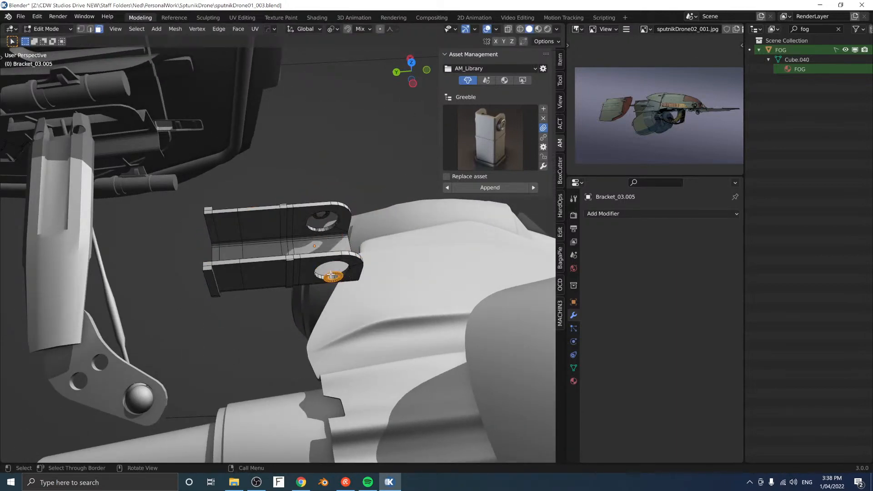
{"action": "middle_click_drag", "start_coordinate": [323, 216], "coordinate": [350, 272]}
{"action": "key", "text": "Tab"}
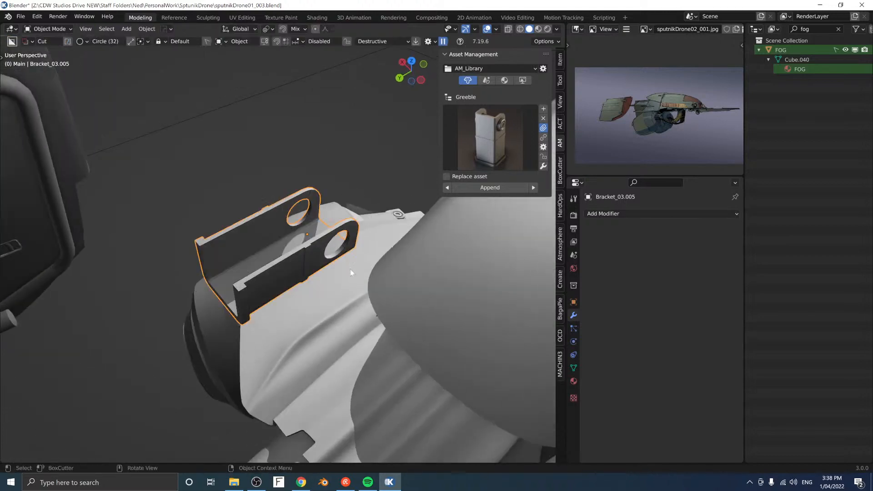
Step: Flatten the bracket along Z to about 0.39 of its height and switch the BoxCutter shape to Ngon
{"action": "key", "text": "s"}
{"action": "key", "text": "z"}
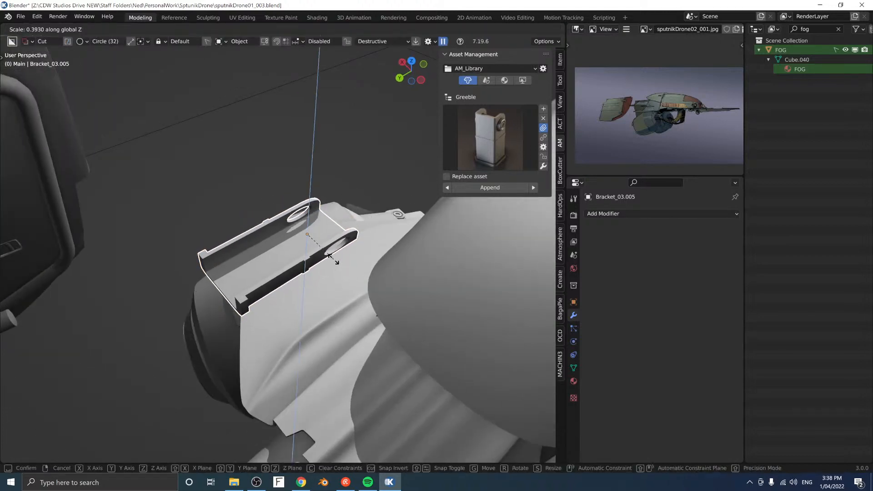
{"action": "left_click", "coordinate": [328, 254]}
{"action": "middle_click_drag", "start_coordinate": [315, 259], "coordinate": [350, 299]}
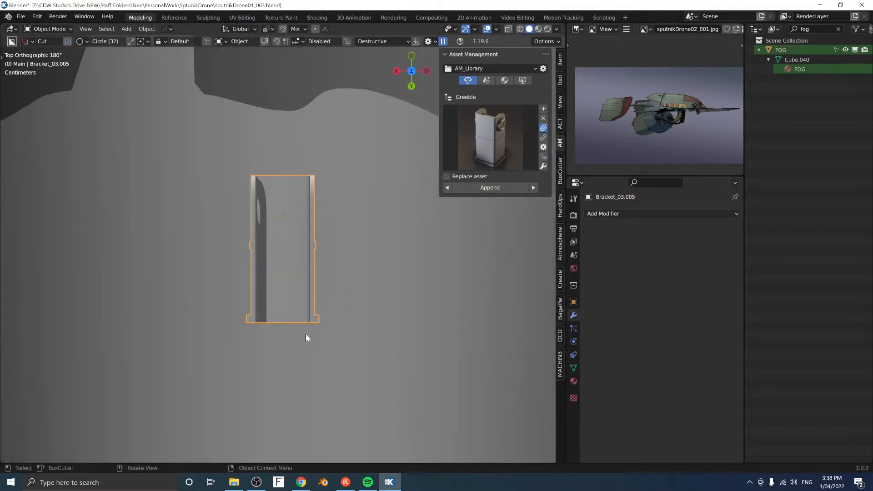
{"action": "scroll", "coordinate": [320, 331], "scroll_direction": "down", "scroll_amount": 2, "text": "alt"}
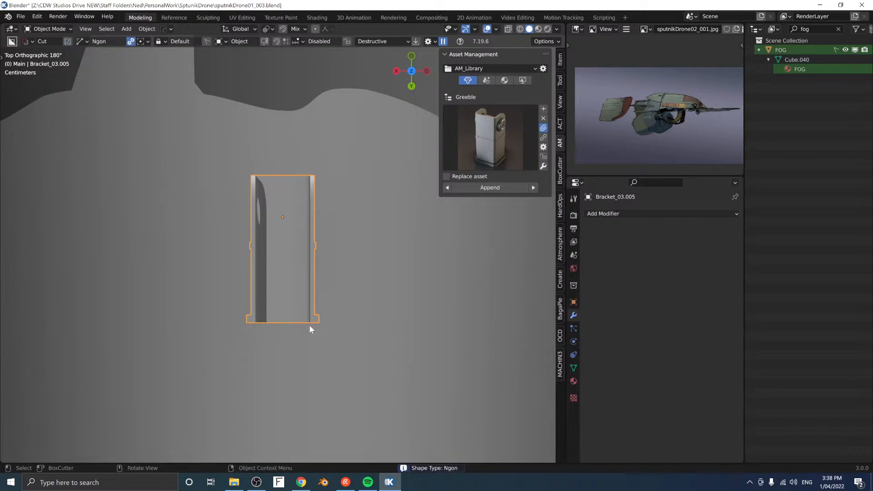
{"action": "left_click", "coordinate": [306, 332]}
{"action": "left_click", "coordinate": [302, 291]}
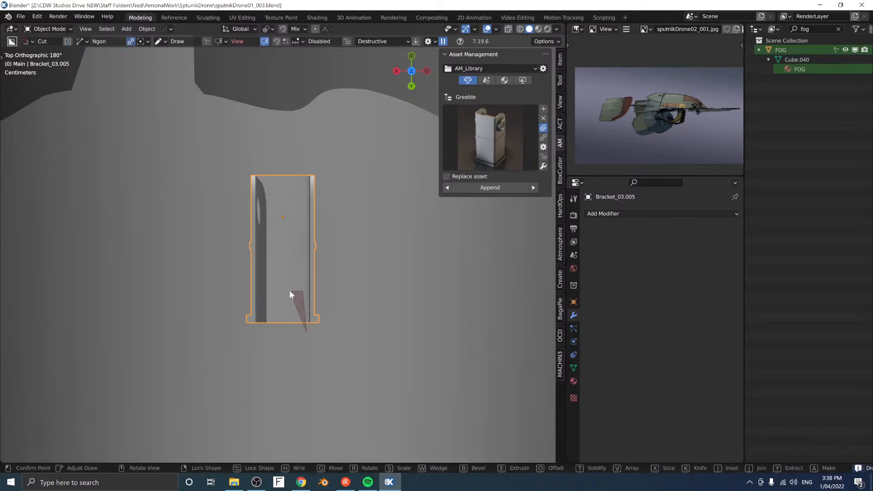
{"action": "left_click", "coordinate": [272, 290]}
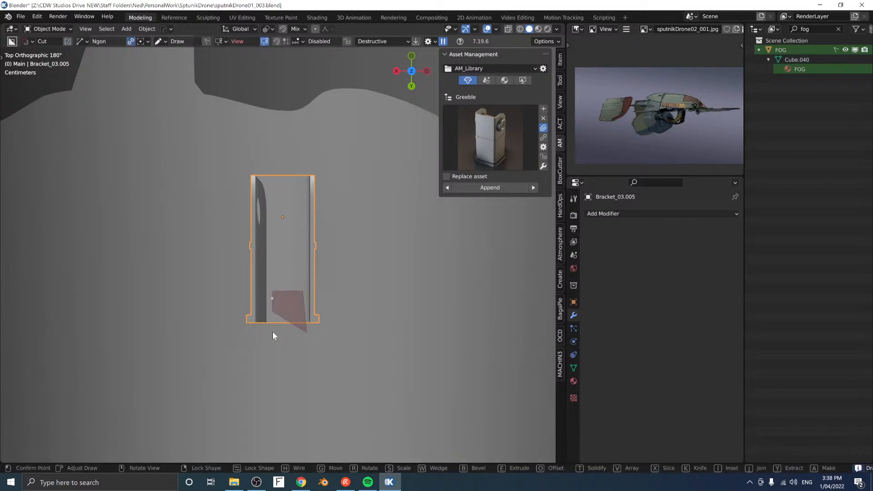
{"action": "left_click", "coordinate": [271, 335]}
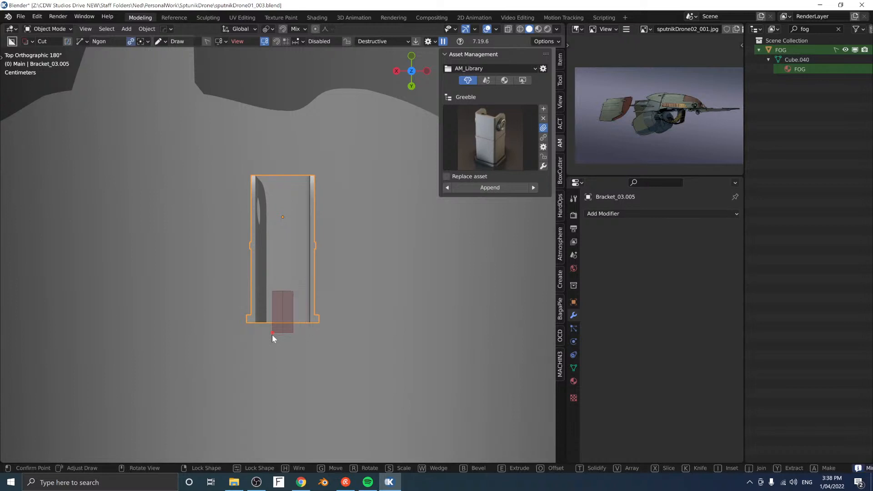
{"action": "key", "text": "Escape"}
Step: Cut a symmetric tapered notch into the flanged end of the bracket from the top view, using a mirrored Ngon cut
{"action": "left_click", "coordinate": [261, 331]}
{"action": "left_click", "coordinate": [267, 285]}
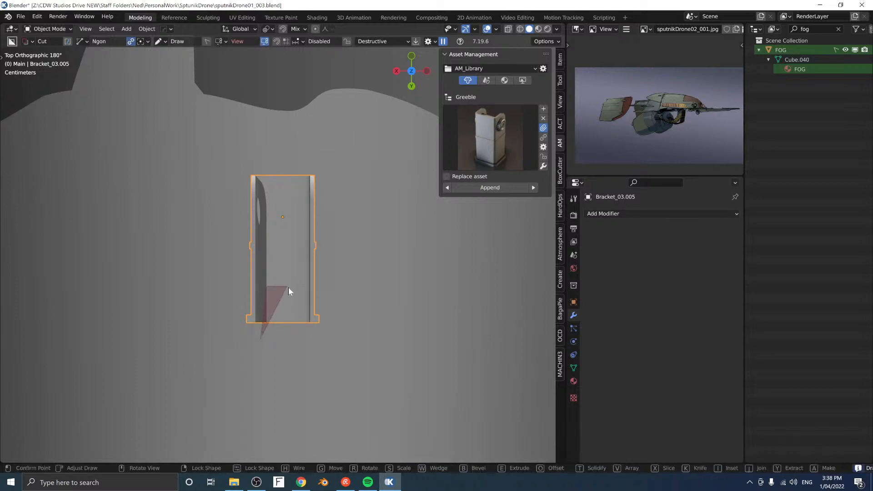
{"action": "key", "text": "1"}
{"action": "left_click", "coordinate": [292, 339]}
{"action": "left_click", "coordinate": [292, 338]}
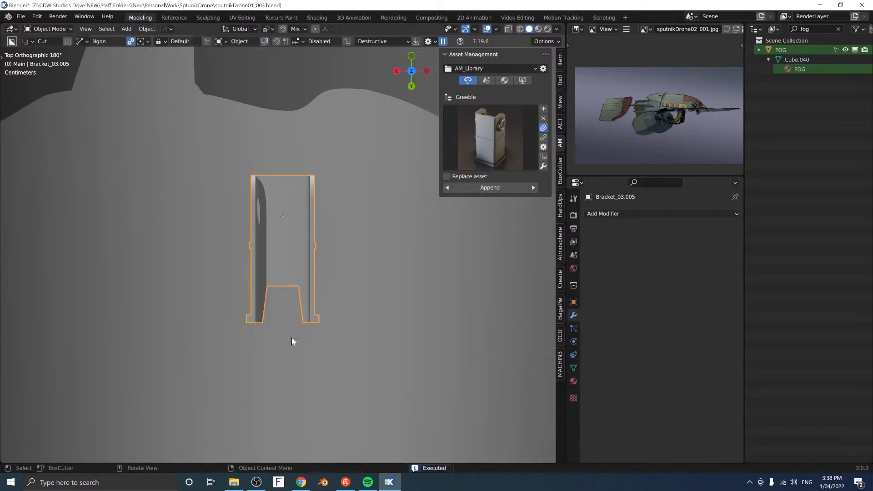
Step: Scale the notched bracket along the Y axis
{"action": "middle_click_drag", "start_coordinate": [319, 267], "coordinate": [310, 160]}
{"action": "middle_click_drag", "start_coordinate": [304, 205], "coordinate": [339, 246]}
{"action": "scroll", "coordinate": [313, 229], "scroll_direction": "down", "scroll_amount": 8}
{"action": "key", "text": "s"}
{"action": "key", "text": "y"}
{"action": "key", "text": "y"}
{"action": "key", "text": "y"}
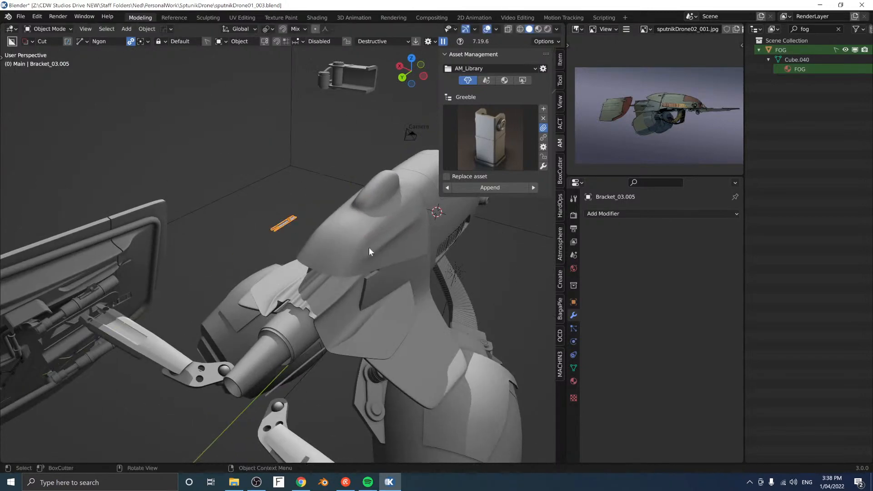
{"action": "left_click", "coordinate": [358, 247]}
Step: Lower the bracket along Z onto the tapered cylinder at the end of the drone body
{"action": "middle_click_drag", "start_coordinate": [265, 358], "coordinate": [311, 266]}
{"action": "key", "text": "g"}
{"action": "key", "text": "z"}
{"action": "left_click", "coordinate": [282, 359]}
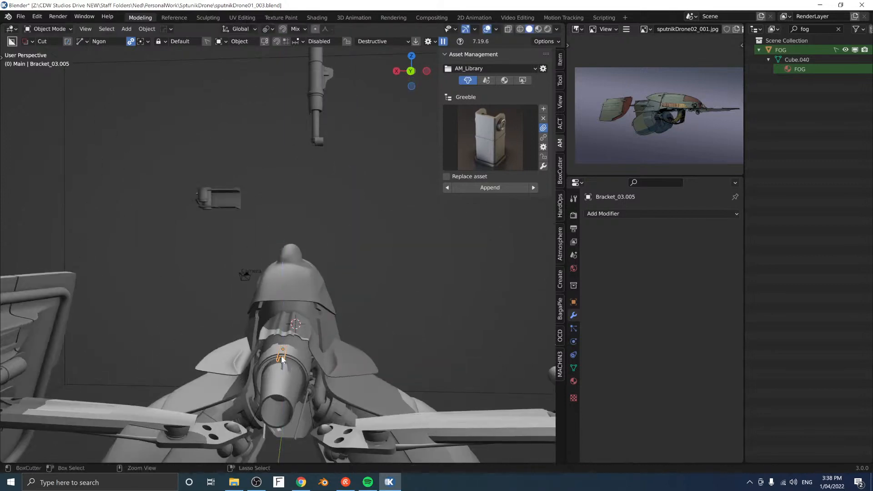
Step: Move the bracket along the Y axis on the tapered end cylinder and rotate it 180° about Y
{"action": "middle_click_drag", "start_coordinate": [283, 360], "coordinate": [191, 401]}
{"action": "key", "text": "g"}
{"action": "key", "text": "y"}
{"action": "left_click", "coordinate": [291, 323]}
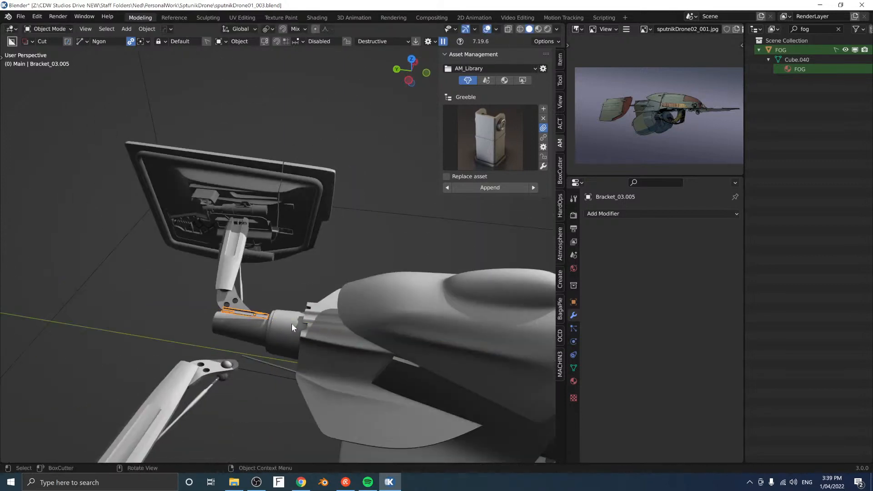
{"action": "type", "text": "ry180"}
{"action": "key", "text": "Return"}
Step: Adjust the flipped bracket's height along Z so it rests on the surface of the tapered cylinder
{"action": "scroll", "coordinate": [291, 324], "scroll_direction": "up", "scroll_amount": 3}
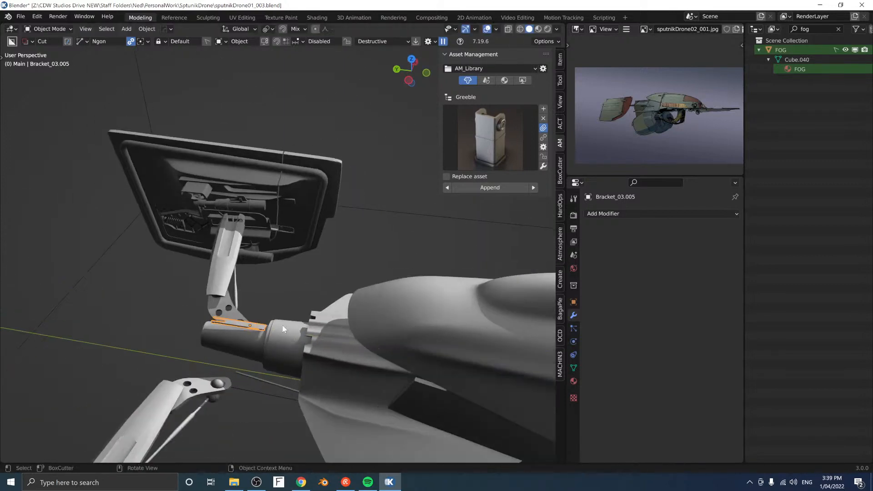
{"action": "middle_click_drag", "start_coordinate": [282, 328], "coordinate": [384, 230], "text": "shift"}
{"action": "key", "text": "g"}
{"action": "key", "text": "z"}
{"action": "left_click", "coordinate": [353, 206]}
{"action": "key", "text": "g"}
{"action": "key", "text": "z"}
{"action": "left_click", "coordinate": [359, 201]}
Step: Tilt the bracket about the X axis to follow the cylinder's taper and slide it along Y
{"action": "key", "text": "r"}
{"action": "key", "text": "x"}
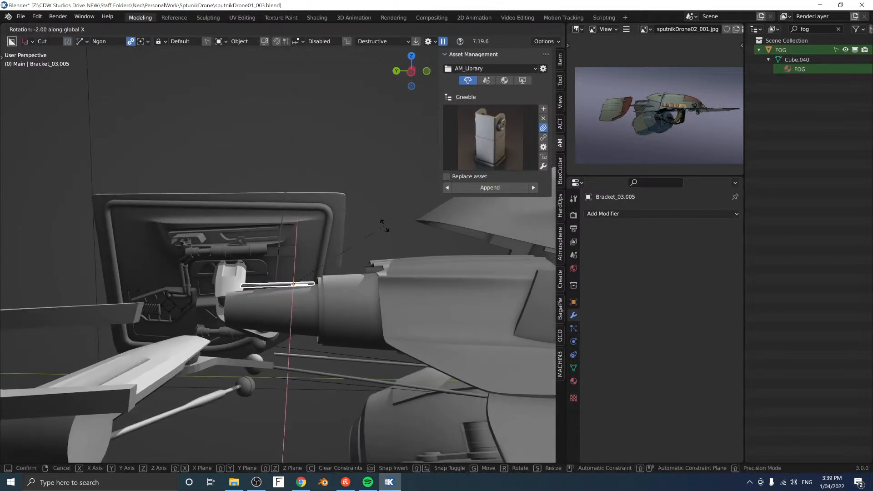
{"action": "left_click", "coordinate": [375, 228]}
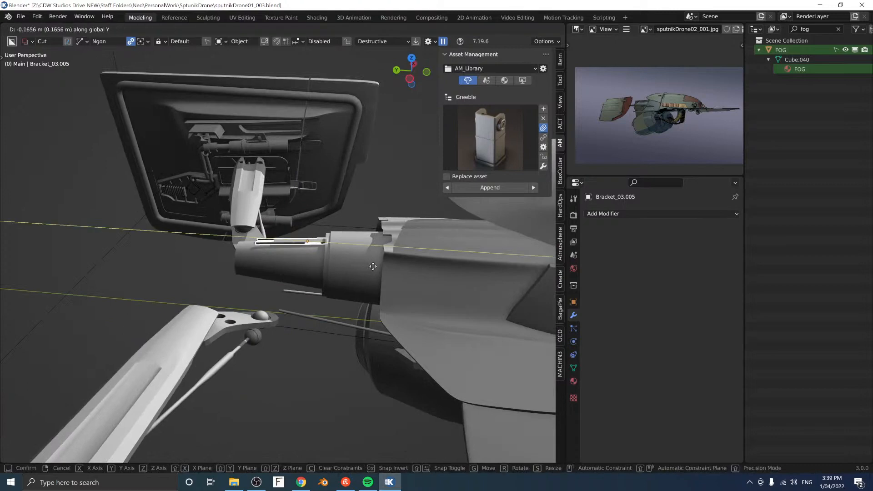
{"action": "left_click", "coordinate": [310, 276]}
Step: Isolate the bracket in local view and look at it from the right side
{"action": "middle_click_drag", "start_coordinate": [310, 276], "coordinate": [244, 225]}
{"action": "key", "text": "KP_3"}
{"action": "key", "text": "KP_Divide"}
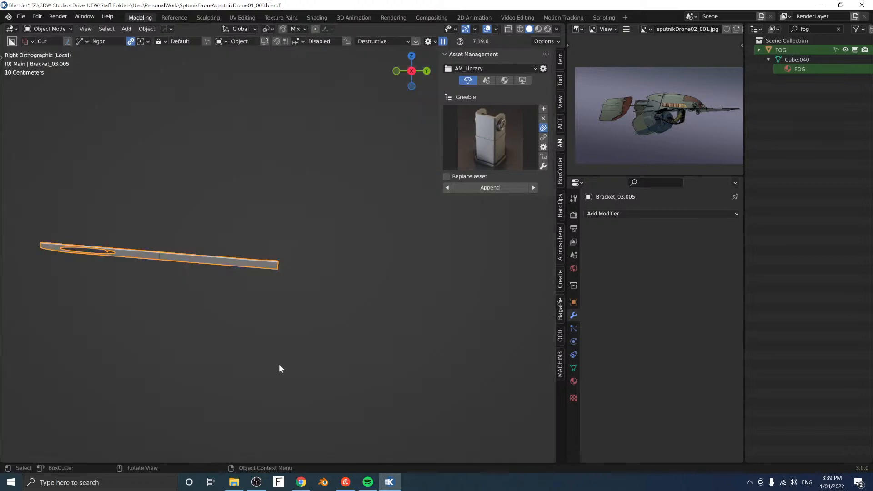
Step: Try to cut a taper off the underside of the bracket's body-side end with an object-aligned Ngon
{"action": "left_click", "coordinate": [310, 265]}
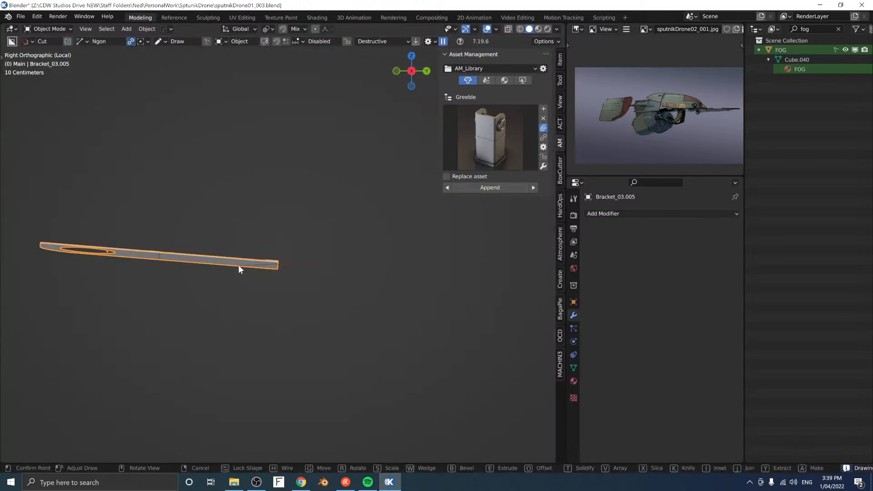
{"action": "left_click", "coordinate": [187, 268]}
{"action": "left_click", "coordinate": [185, 286]}
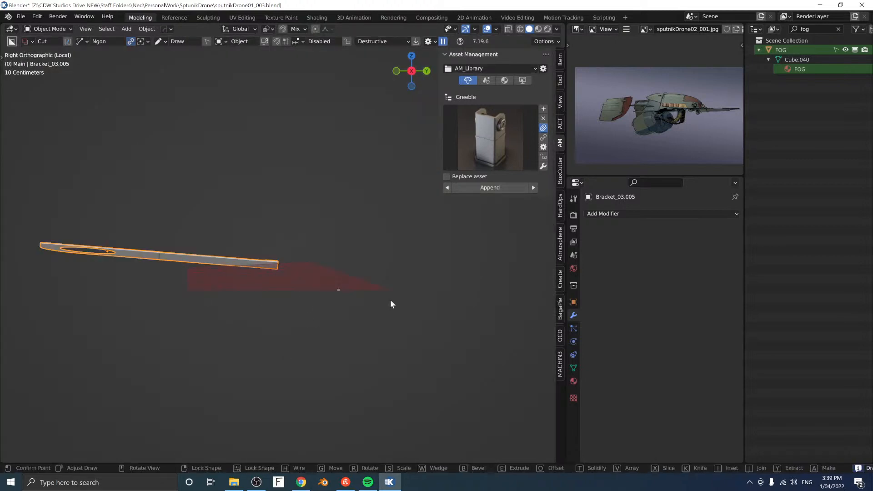
{"action": "key", "text": "space"}
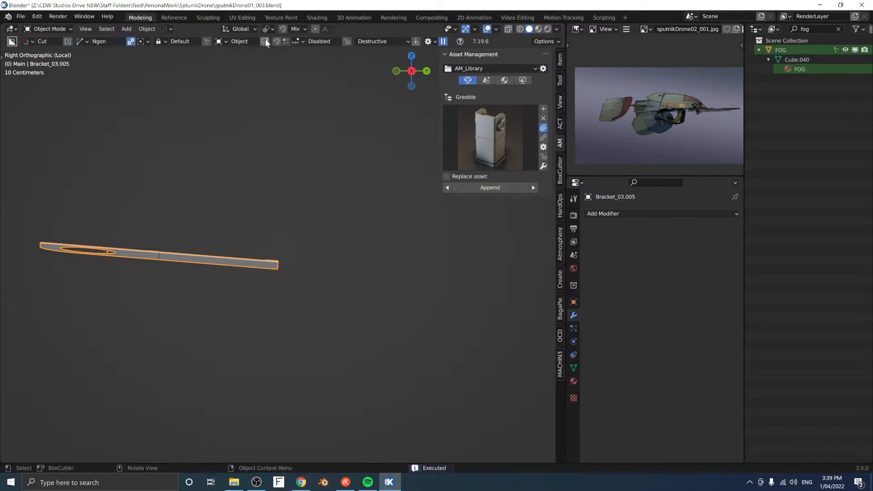
Step: Cut a taper off the underside of the bracket's end with a view-aligned Ngon and leave local view
{"action": "left_click", "coordinate": [320, 262]}
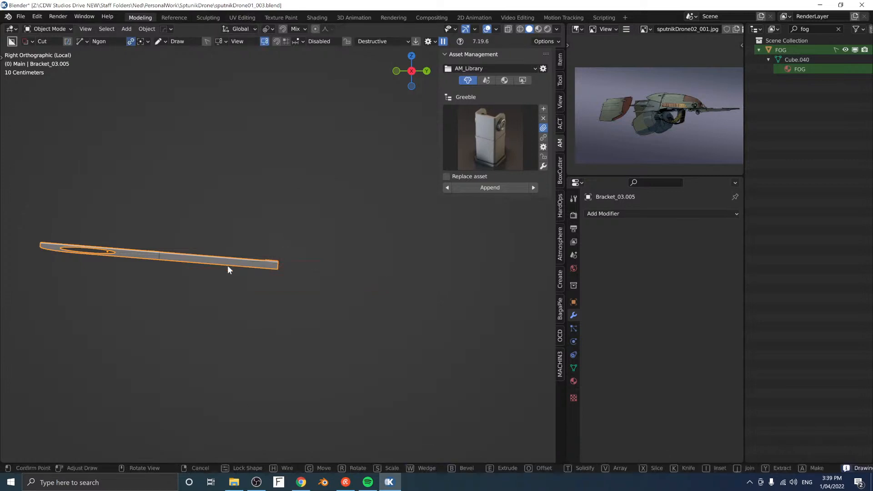
{"action": "left_click", "coordinate": [201, 265]}
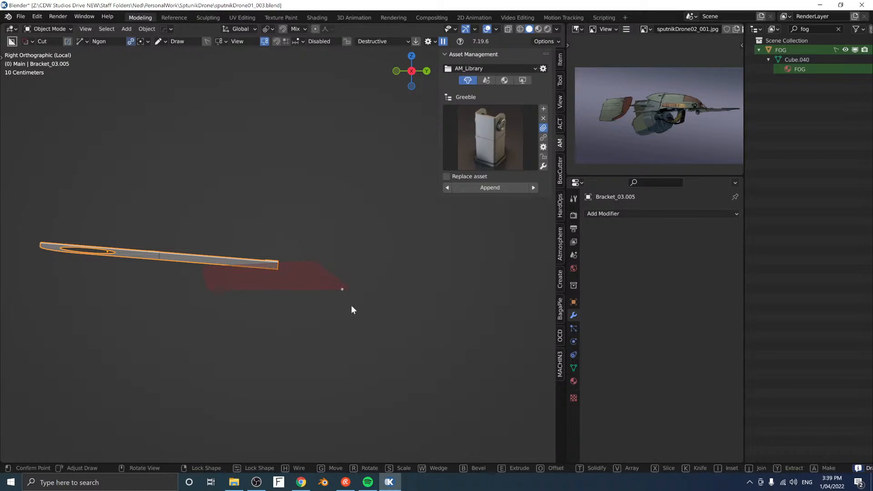
{"action": "key", "text": "g"}
{"action": "left_click", "coordinate": [352, 308]}
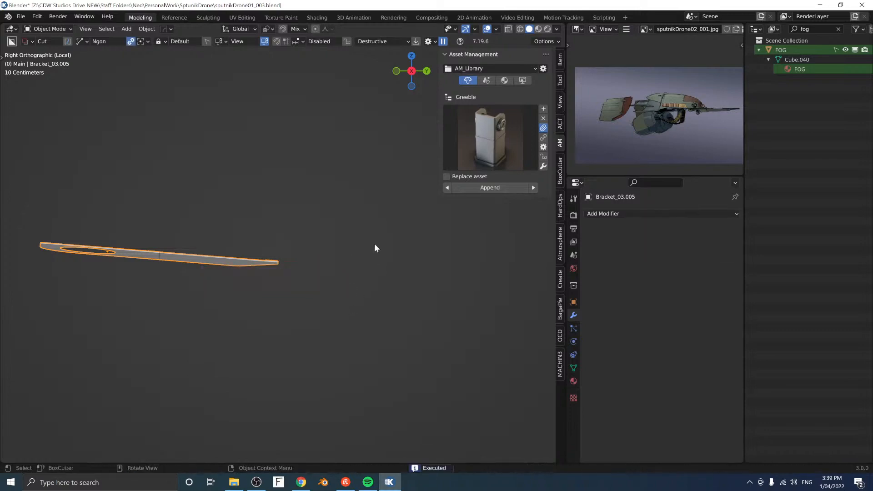
{"action": "middle_click_drag", "start_coordinate": [363, 219], "coordinate": [283, 234]}
{"action": "scroll", "coordinate": [276, 222], "scroll_direction": "down", "scroll_amount": 2}
{"action": "key", "text": "slash"}
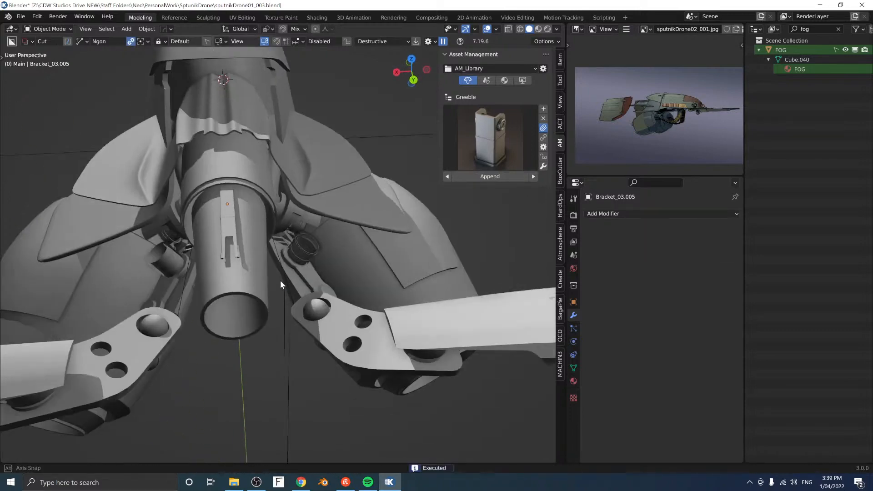
Step: Snap the 3D cursor to the centre of the tapered cylinder's open-end ring
{"action": "middle_click_drag", "start_coordinate": [279, 279], "coordinate": [260, 229]}
{"action": "left_click", "coordinate": [251, 281]}
{"action": "key", "text": "Tab"}
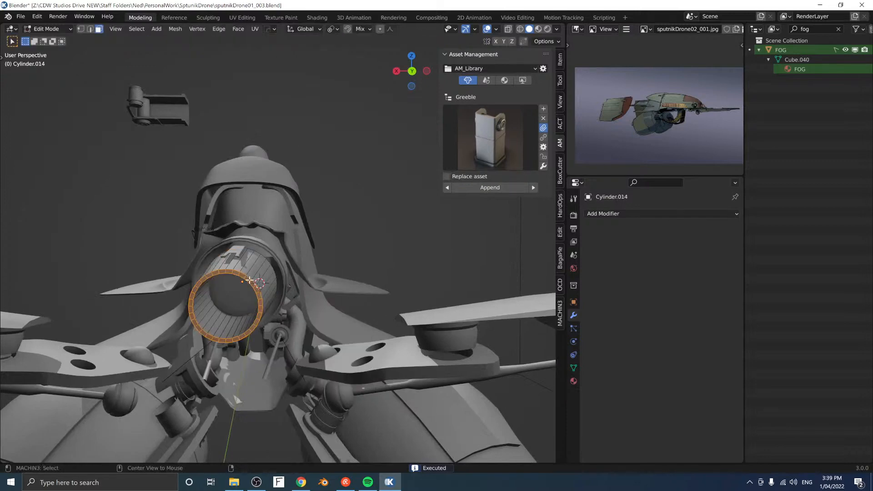
{"action": "key", "text": "Tab"}
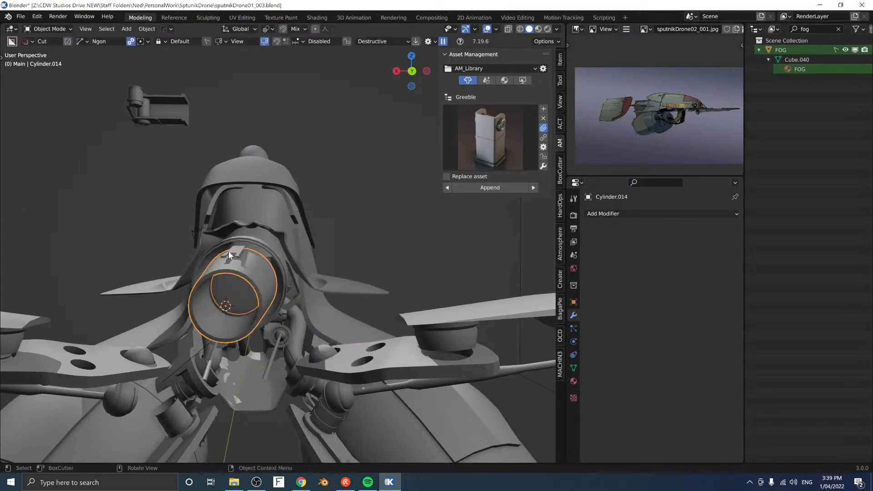
Step: Duplicate the bracket mesh radially around the 3D cursor from the back view using HardOps Duplicate Radial
{"action": "left_click", "coordinate": [228, 251]}
{"action": "middle_click_drag", "start_coordinate": [273, 257], "coordinate": [334, 244]}
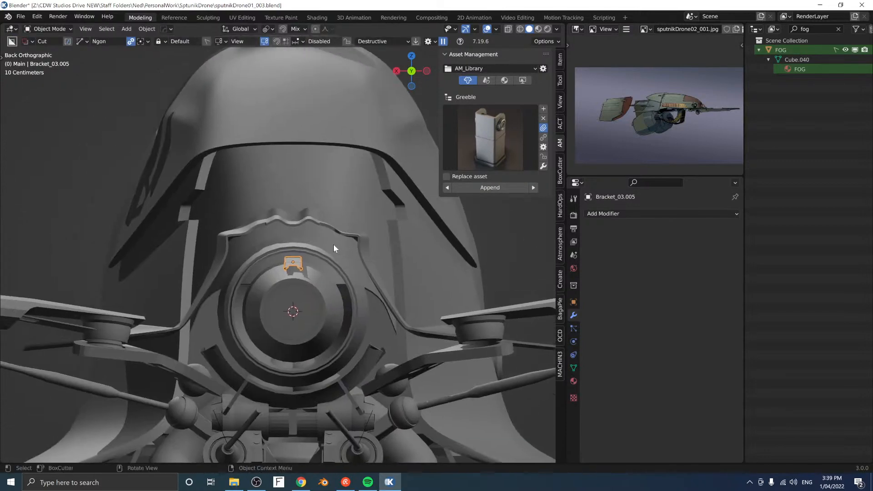
{"action": "key", "text": "shift+q"}
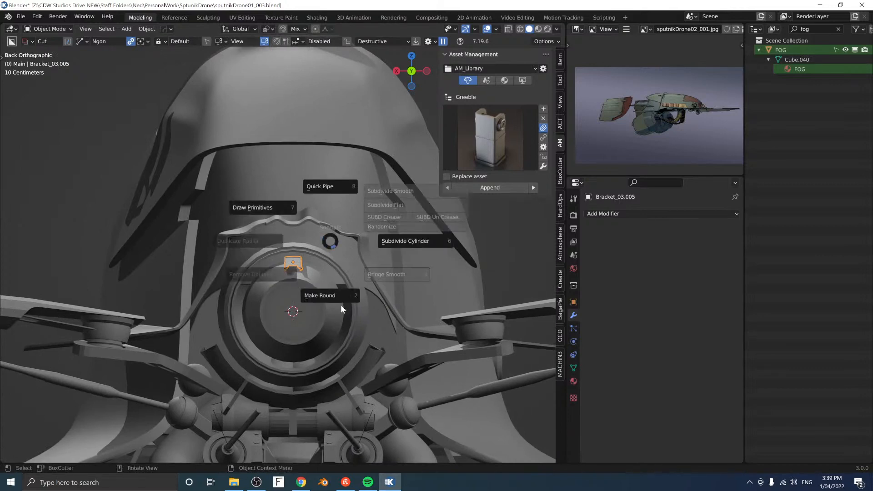
{"action": "key", "text": "Escape"}
{"action": "key", "text": "Tab"}
{"action": "key", "text": "shift+q"}
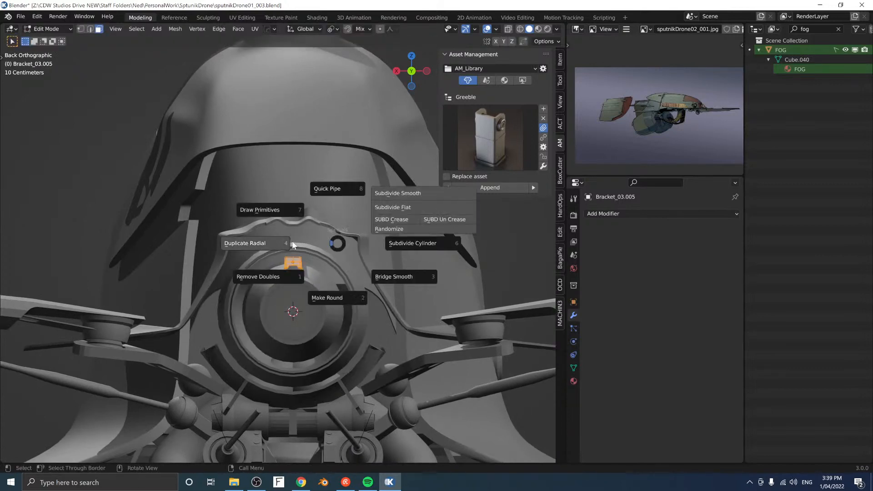
{"action": "left_click", "coordinate": [273, 249]}
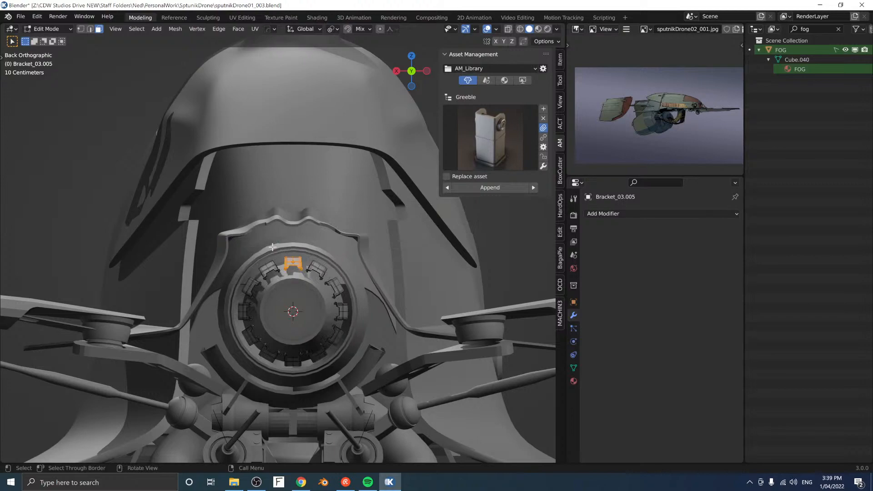
Step: Select the whole bracket ring and slide it about -0.19 m along the Y axis towards the body
{"action": "middle_click_drag", "start_coordinate": [343, 244], "coordinate": [332, 268]}
{"action": "scroll", "coordinate": [301, 234], "scroll_direction": "up", "scroll_amount": 2}
{"action": "key", "text": "a"}
{"action": "key", "text": "Tab"}
{"action": "key", "text": "g"}
{"action": "key", "text": "y"}
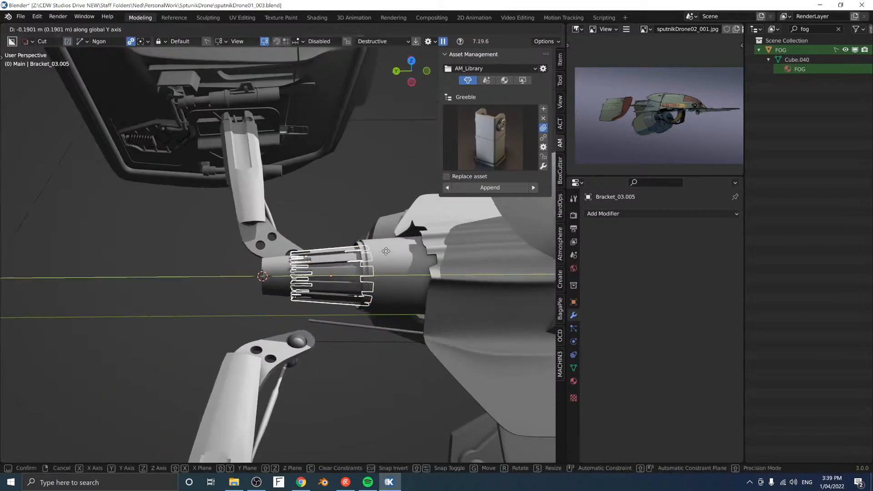
{"action": "left_click", "coordinate": [385, 251]}
Step: Scale the bracket ring down so it fits closely around the tapered cylinder
{"action": "left_click", "coordinate": [342, 233]}
{"action": "middle_click_drag", "start_coordinate": [342, 234], "coordinate": [267, 253]}
{"action": "left_click", "coordinate": [267, 253]}
{"action": "key", "text": "s"}
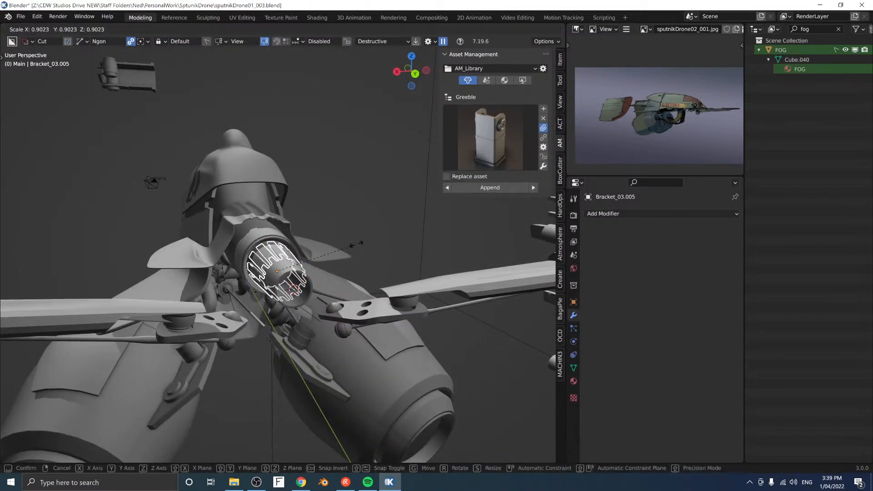
{"action": "left_click", "coordinate": [384, 238]}
{"action": "left_click", "coordinate": [343, 220]}
{"action": "middle_click_drag", "start_coordinate": [343, 220], "coordinate": [323, 241]}
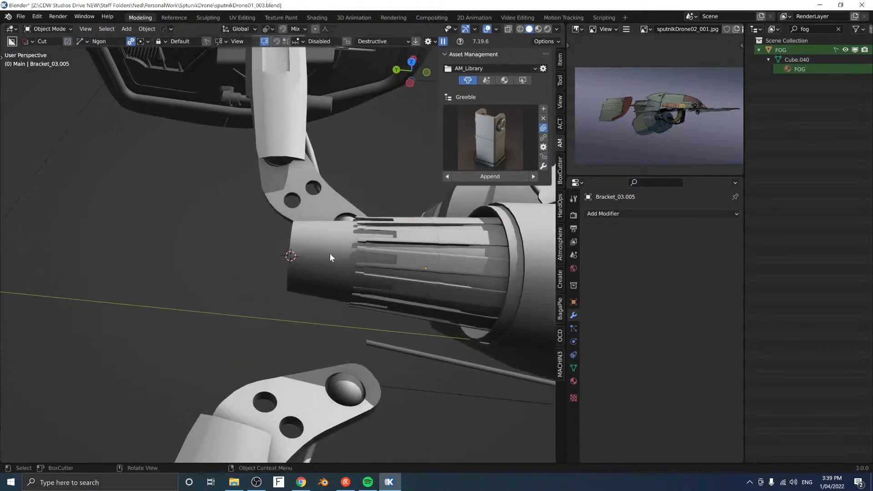
Step: Add two edge loops near the open end of the tapered cylinder and scale the outer loop
{"action": "left_click", "coordinate": [328, 254]}
{"action": "key", "text": "Tab"}
{"action": "left_click", "coordinate": [329, 219]}
{"action": "key", "text": "ctrl+r"}
{"action": "left_click", "coordinate": [333, 227]}
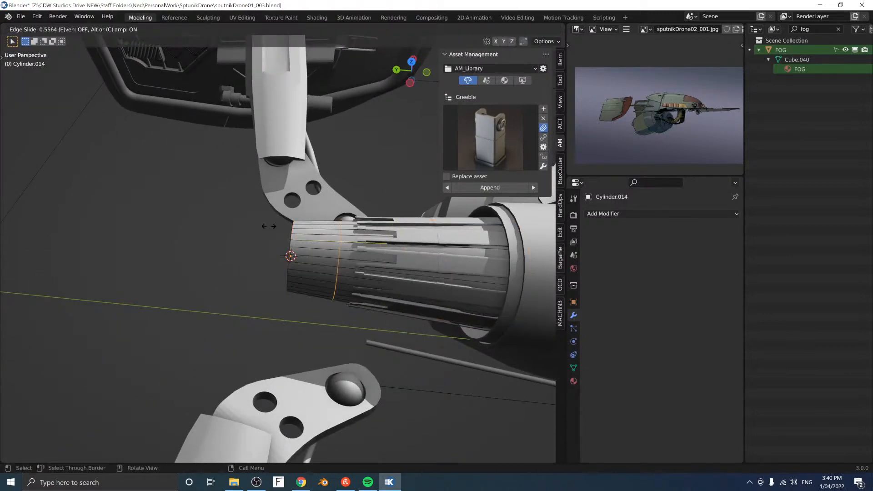
{"action": "left_click", "coordinate": [294, 231]}
{"action": "left_click", "coordinate": [329, 230]}
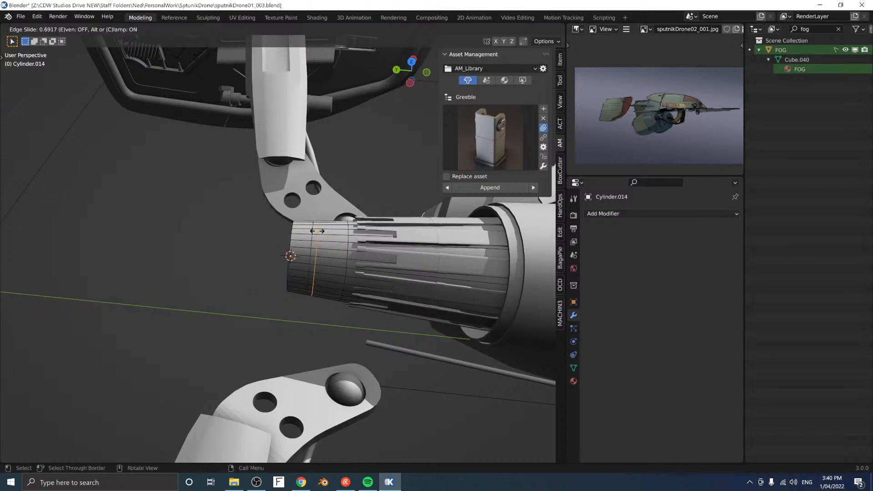
{"action": "left_click", "coordinate": [314, 230]}
{"action": "key", "text": "s"}
{"action": "middle_click_drag", "start_coordinate": [380, 222], "coordinate": [322, 197]}
{"action": "left_click", "coordinate": [355, 229]}
Step: Add another edge loop behind the cylinder's end rim and bevel it into a band with a width of about 0.0325 m
{"action": "scroll", "coordinate": [318, 227], "scroll_direction": "up", "scroll_amount": 2}
{"action": "middle_click_drag", "start_coordinate": [316, 259], "coordinate": [340, 230], "text": "shift"}
{"action": "key", "text": "ctrl+r"}
{"action": "left_click", "coordinate": [341, 231]}
{"action": "left_click", "coordinate": [321, 231]}
{"action": "key", "text": "ctrl+b"}
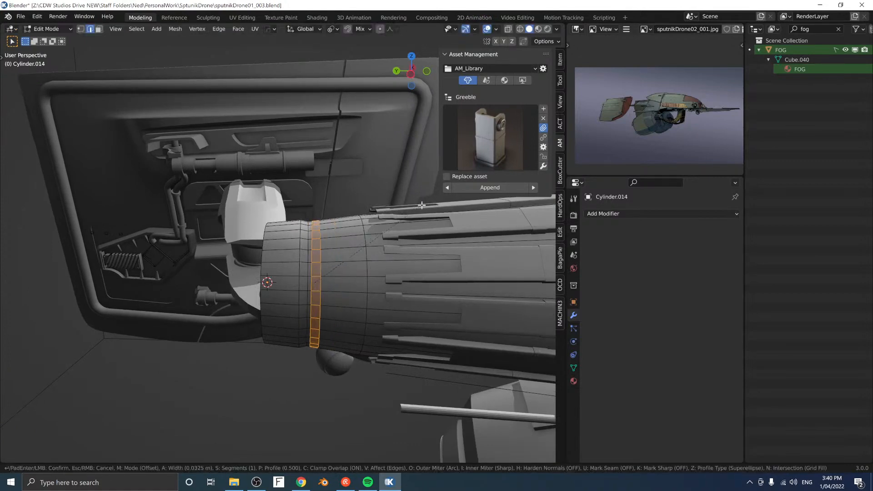
{"action": "left_click", "coordinate": [422, 205]}
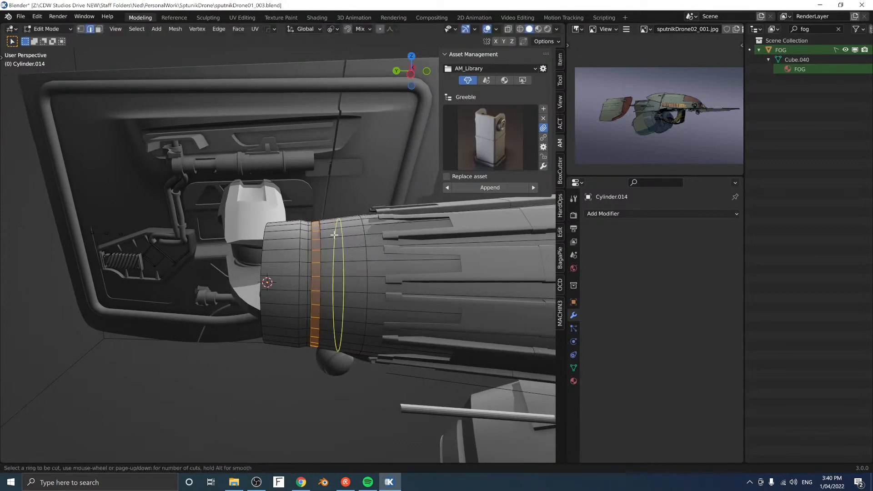
Step: Sink the narrow band along its normals to form a groove around the cylinder and return to Object Mode
{"action": "key", "text": "Escape"}
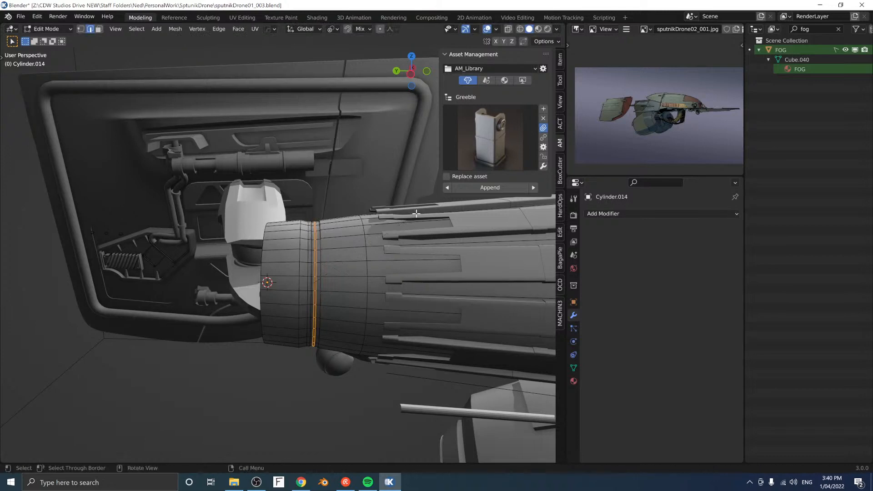
{"action": "key", "text": "alt+s"}
{"action": "left_click", "coordinate": [425, 202]}
{"action": "middle_click_drag", "start_coordinate": [424, 202], "coordinate": [289, 255]}
{"action": "key", "text": "Tab"}
Step: Add a HardOps Bevel modifier to the cylinder with a 0.00647 m width, 3 segments and a 30° angle limit
{"action": "left_click", "coordinate": [289, 256]}
{"action": "key", "text": "q"}
{"action": "left_click", "coordinate": [288, 255]}
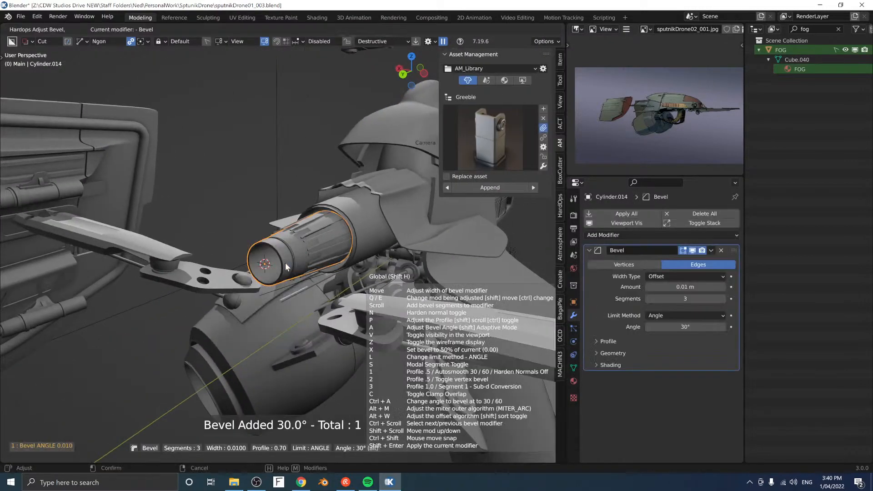
{"action": "left_click", "coordinate": [353, 258]}
{"action": "scroll", "coordinate": [346, 258], "scroll_direction": "up", "scroll_amount": 8}
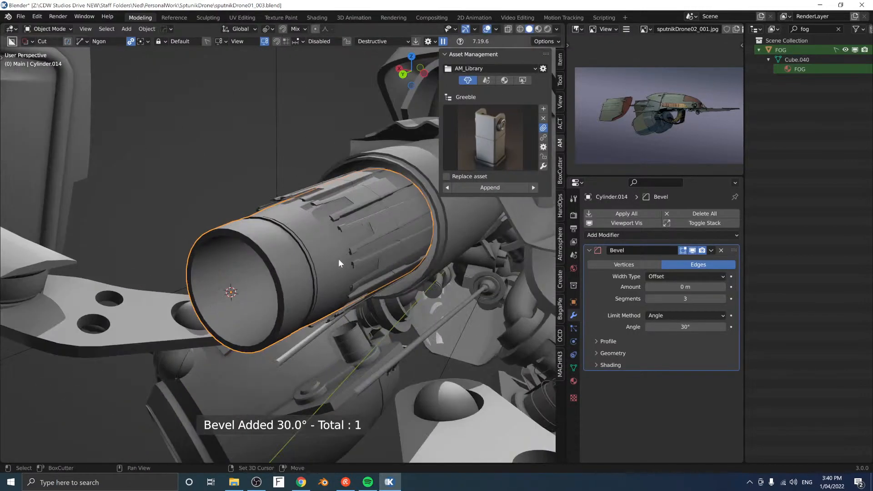
{"action": "key", "text": "q"}
{"action": "left_click", "coordinate": [309, 216]}
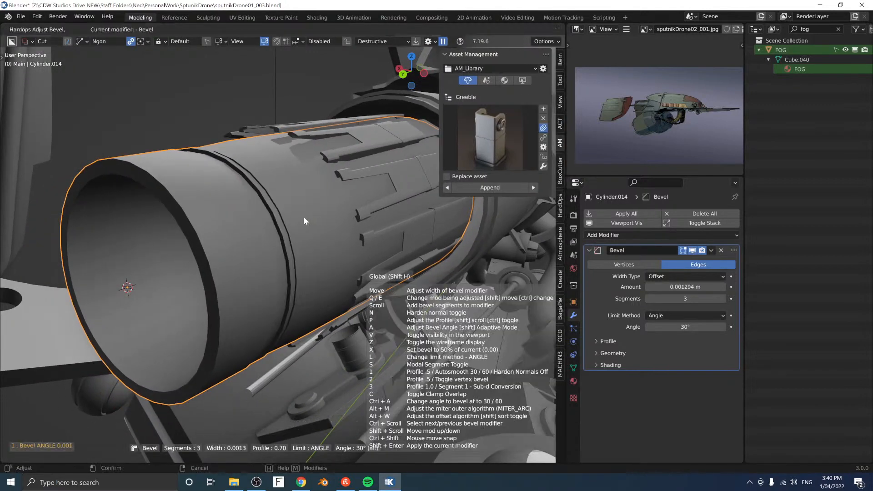
{"action": "left_click", "coordinate": [281, 212]}
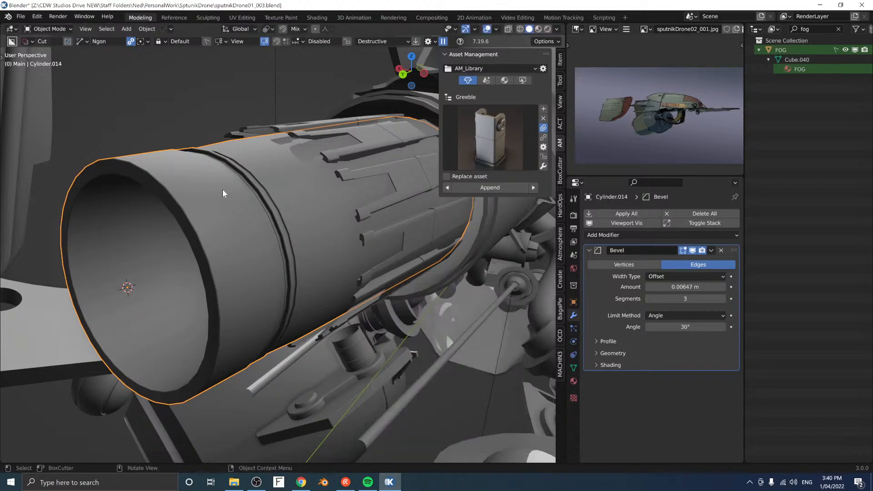
Step: Save the drone scene to its current file, sputnikDrone01_003.blend
{"action": "middle_click_drag", "start_coordinate": [222, 189], "coordinate": [288, 222]}
{"action": "key", "text": "ctrl+s"}
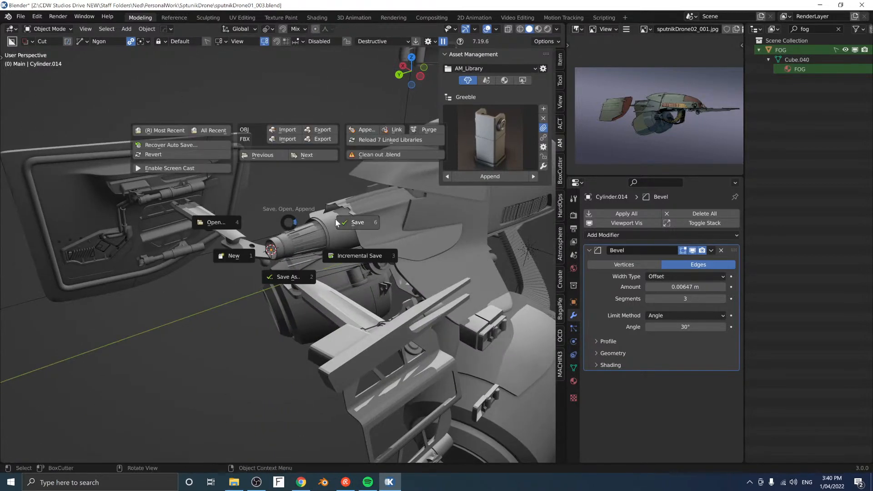
{"action": "left_click", "coordinate": [335, 218]}
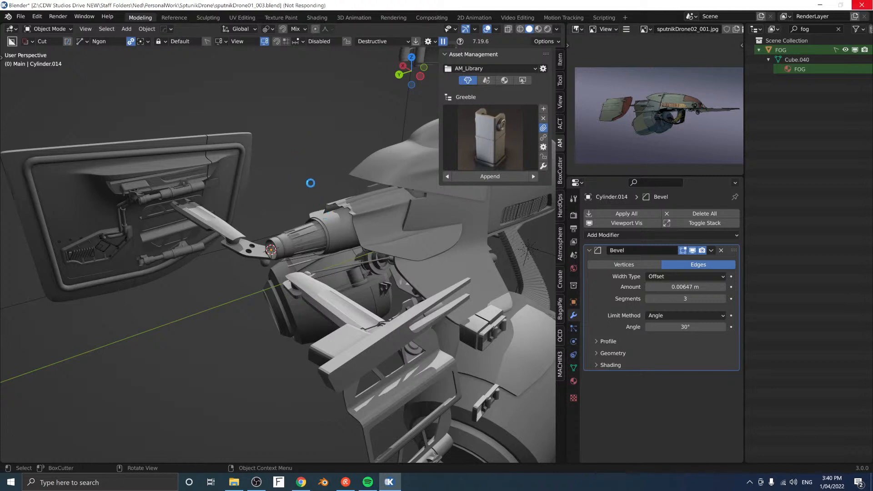
Step: Enable viewport display of the Mirror Base modifier on the large tail panel
{"action": "scroll", "coordinate": [304, 193], "scroll_direction": "down", "scroll_amount": 5}
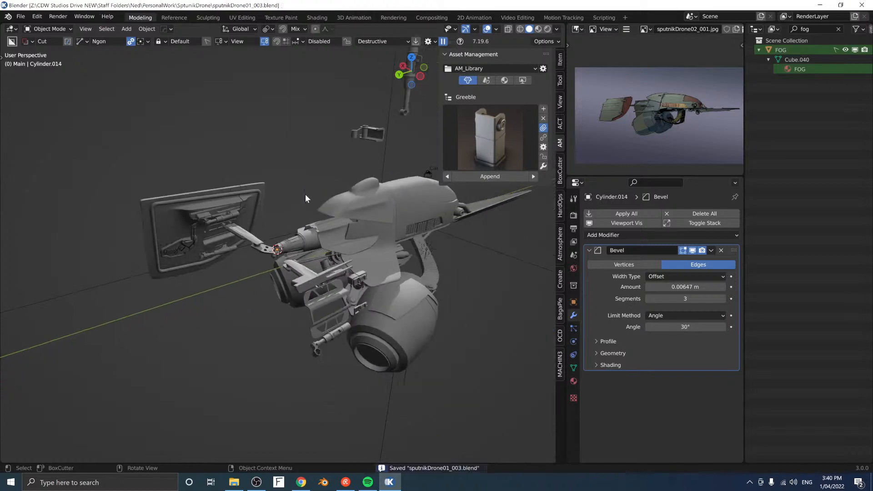
{"action": "middle_click_drag", "start_coordinate": [305, 194], "coordinate": [225, 225]}
{"action": "left_click", "coordinate": [149, 230]}
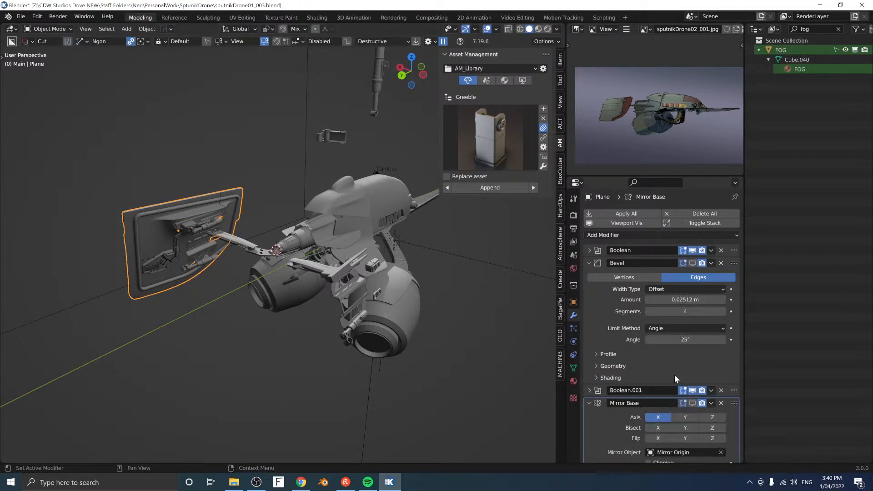
{"action": "scroll", "coordinate": [675, 375], "scroll_direction": "down", "scroll_amount": 3}
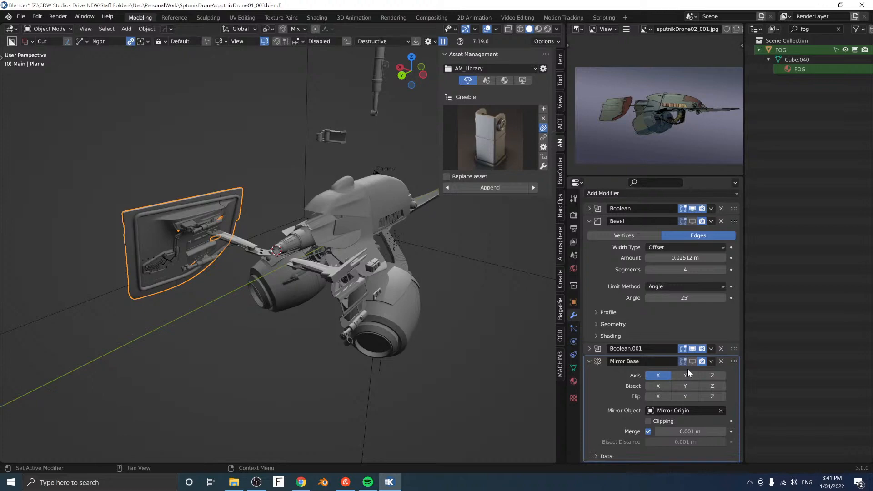
{"action": "left_click", "coordinate": [692, 361]}
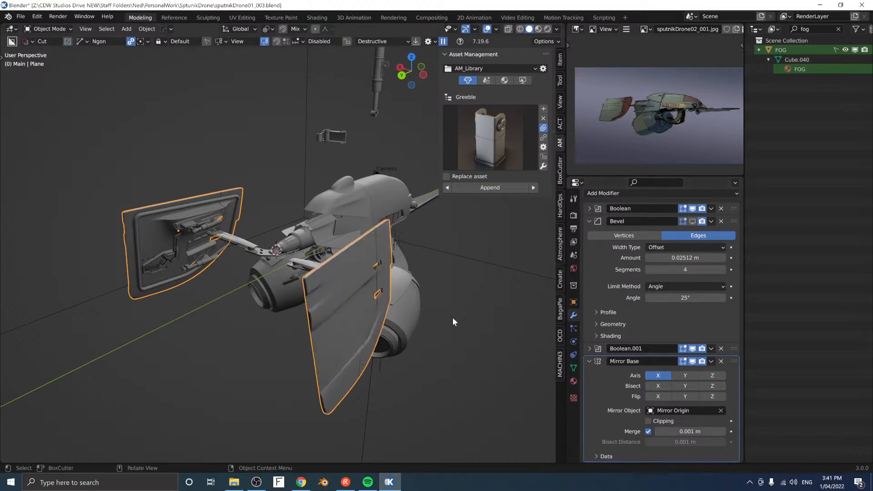
Step: Examine the mirrored tail panels, the ringed cylinder and the arm linkages from several angles
{"action": "mouse_move", "coordinate": [453, 321]}
{"action": "middle_mouse_down"}
{"action": "mouse_move", "coordinate": [282, 190]}
{"action": "mouse_move", "coordinate": [301, 231]}
{"action": "mouse_move", "coordinate": [286, 214]}
{"action": "mouse_move", "coordinate": [219, 223]}
{"action": "mouse_move", "coordinate": [407, 232]}
{"action": "mouse_move", "coordinate": [426, 223]}
{"action": "mouse_move", "coordinate": [408, 207]}
{"action": "mouse_move", "coordinate": [357, 207]}
{"action": "mouse_move", "coordinate": [355, 194]}
{"action": "mouse_move", "coordinate": [345, 195]}
{"action": "mouse_move", "coordinate": [303, 239]}
{"action": "mouse_move", "coordinate": [339, 234]}
{"action": "mouse_move", "coordinate": [371, 214]}
{"action": "mouse_move", "coordinate": [427, 209]}
{"action": "mouse_move", "coordinate": [481, 232]}
{"action": "mouse_move", "coordinate": [345, 274]}
{"action": "mouse_move", "coordinate": [269, 277]}
{"action": "mouse_move", "coordinate": [342, 257]}
{"action": "mouse_move", "coordinate": [256, 269]}
{"action": "mouse_move", "coordinate": [207, 260]}
{"action": "mouse_move", "coordinate": [375, 212]}
{"action": "mouse_move", "coordinate": [323, 225]}
{"action": "mouse_move", "coordinate": [338, 209]}
{"action": "mouse_move", "coordinate": [219, 191]}
{"action": "mouse_move", "coordinate": [167, 207]}
{"action": "mouse_move", "coordinate": [153, 232]}
{"action": "mouse_move", "coordinate": [162, 245]}
{"action": "middle_mouse_up"}
{"action": "key", "text": "z"}
{"action": "left_click", "coordinate": [291, 248]}
{"action": "mouse_move", "coordinate": [282, 247]}
{"action": "middle_mouse_down"}
{"action": "mouse_move", "coordinate": [459, 215]}
{"action": "mouse_move", "coordinate": [363, 227]}
{"action": "mouse_move", "coordinate": [363, 249]}
{"action": "mouse_move", "coordinate": [343, 288]}
{"action": "mouse_move", "coordinate": [337, 247]}
{"action": "mouse_move", "coordinate": [332, 260]}
{"action": "mouse_move", "coordinate": [382, 236]}
{"action": "mouse_move", "coordinate": [362, 241]}
{"action": "mouse_move", "coordinate": [303, 226]}
{"action": "mouse_move", "coordinate": [203, 238]}
{"action": "mouse_move", "coordinate": [249, 253]}
{"action": "mouse_move", "coordinate": [234, 230]}
{"action": "mouse_move", "coordinate": [233, 275]}
{"action": "middle_mouse_up"}
{"action": "scroll", "coordinate": [247, 250], "scroll_direction": "up", "scroll_amount": 2}
{"action": "left_click", "coordinate": [204, 291]}
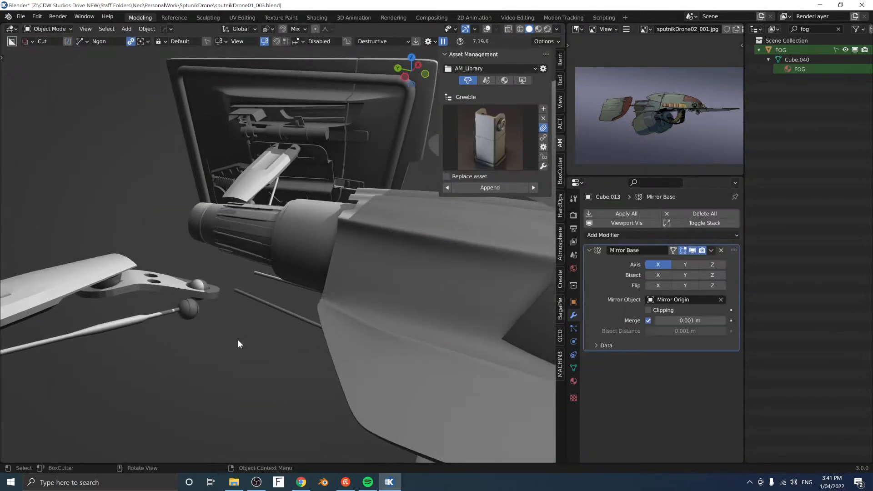
{"action": "key", "text": "z"}
{"action": "left_click", "coordinate": [313, 329]}
{"action": "middle_click_drag", "start_coordinate": [236, 312], "coordinate": [247, 325]}
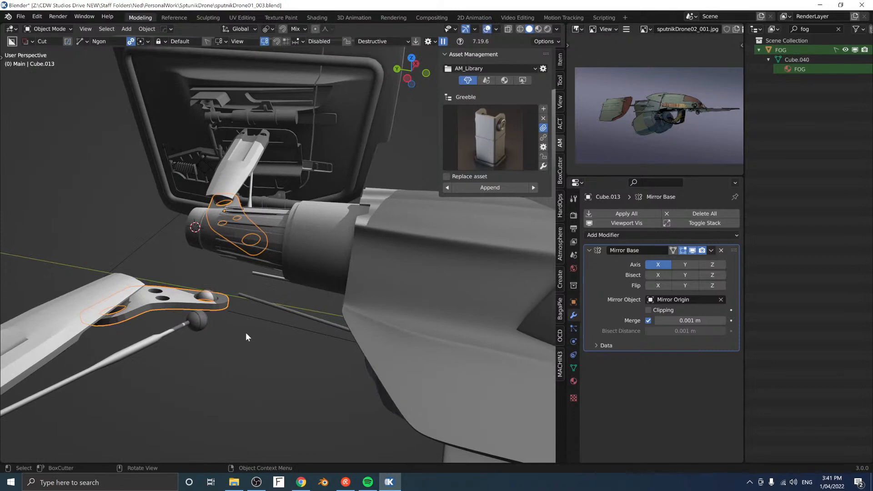
{"action": "key", "text": "Tab"}
{"action": "middle_click_drag", "start_coordinate": [303, 236], "coordinate": [179, 235]}
{"action": "key", "text": "Tab"}
Step: Save the current drone file again
{"action": "key", "text": "ctrl+s"}
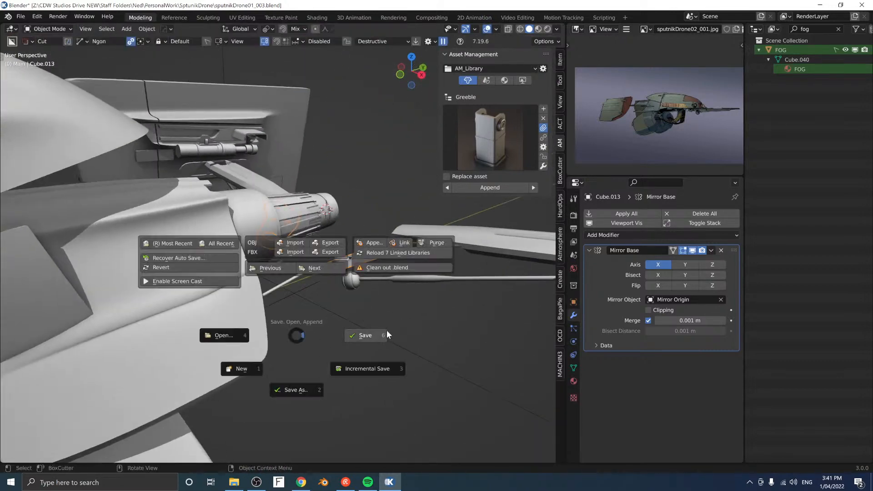
Step: Save the file and isolate the hinge plate, the neighbouring body shell and the engine cylinder in local view
{"action": "left_click", "coordinate": [386, 332]}
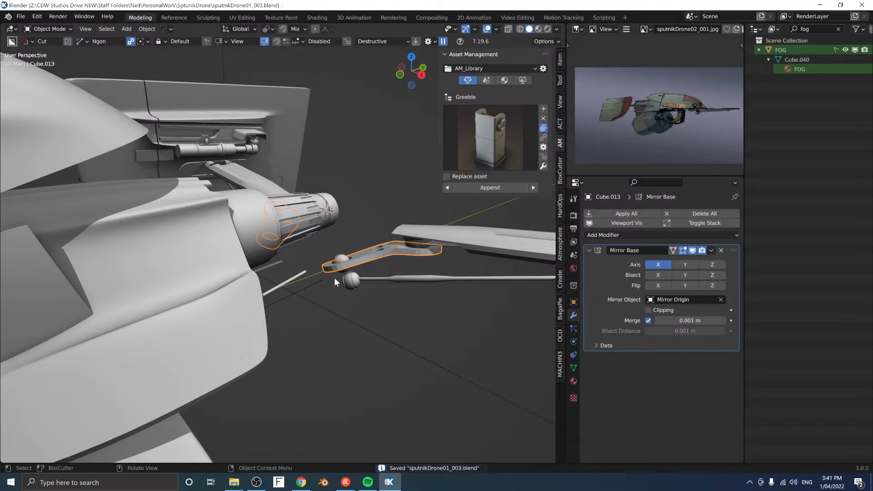
{"action": "key", "text": "Tab"}
{"action": "left_click", "coordinate": [345, 254]}
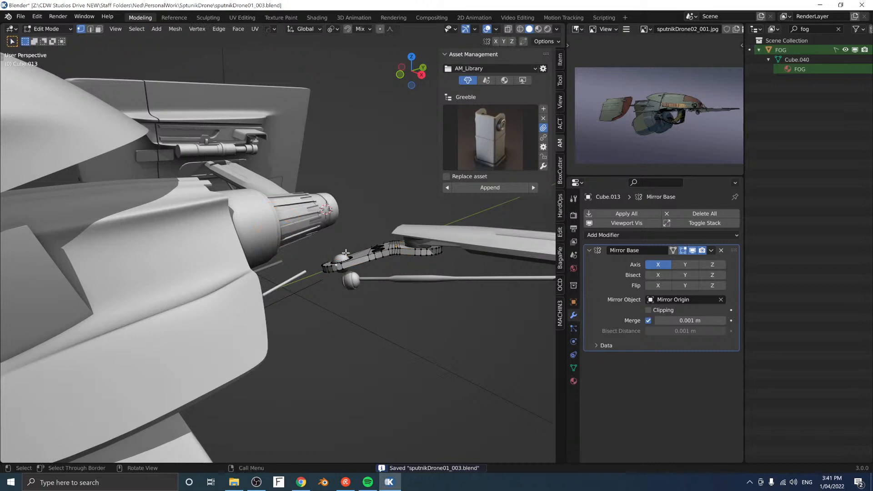
{"action": "middle_click_drag", "start_coordinate": [345, 253], "coordinate": [262, 309]}
{"action": "key", "text": "Tab"}
{"action": "left_click", "coordinate": [186, 204], "text": "shift"}
{"action": "left_click", "coordinate": [288, 250], "text": "shift"}
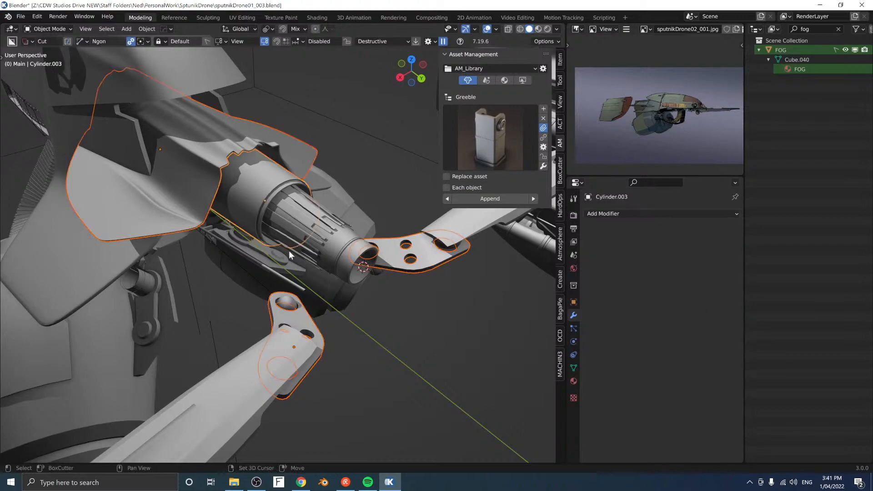
{"action": "middle_click_drag", "start_coordinate": [288, 250], "coordinate": [176, 202]}
{"action": "key", "text": "slash"}
Step: In side view, duplicate a vertex from the hinge plate's end nearest the body and extrude it into a long edge reaching back into the shell
{"action": "middle_click_drag", "start_coordinate": [188, 264], "coordinate": [329, 260]}
{"action": "left_click", "coordinate": [320, 287]}
{"action": "key", "text": "Tab"}
{"action": "left_click", "coordinate": [309, 287]}
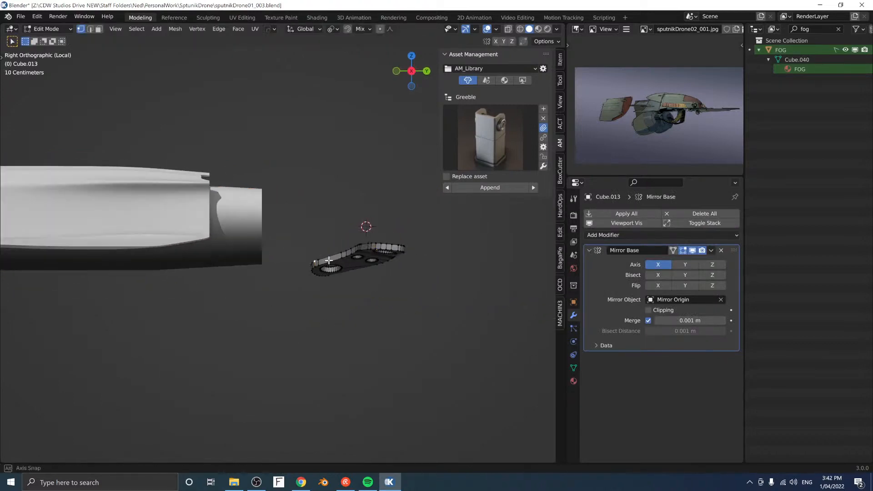
{"action": "key", "text": "g"}
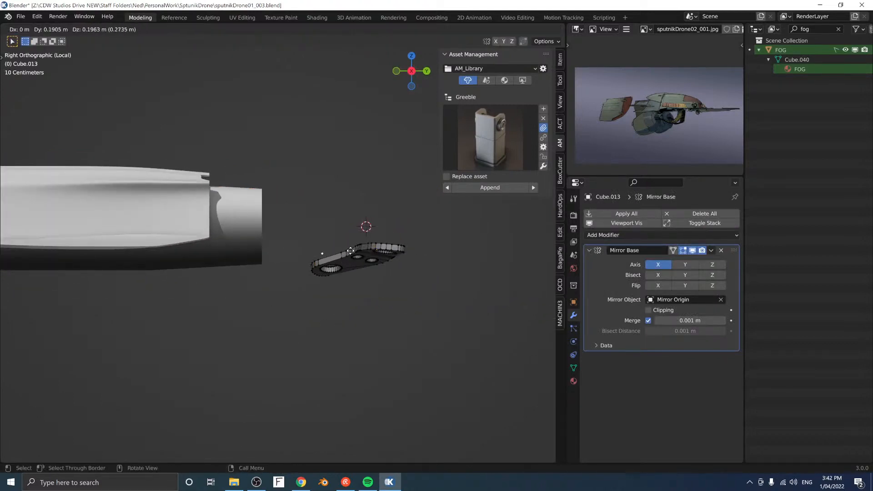
{"action": "left_click", "coordinate": [351, 251]}
{"action": "key", "text": "e"}
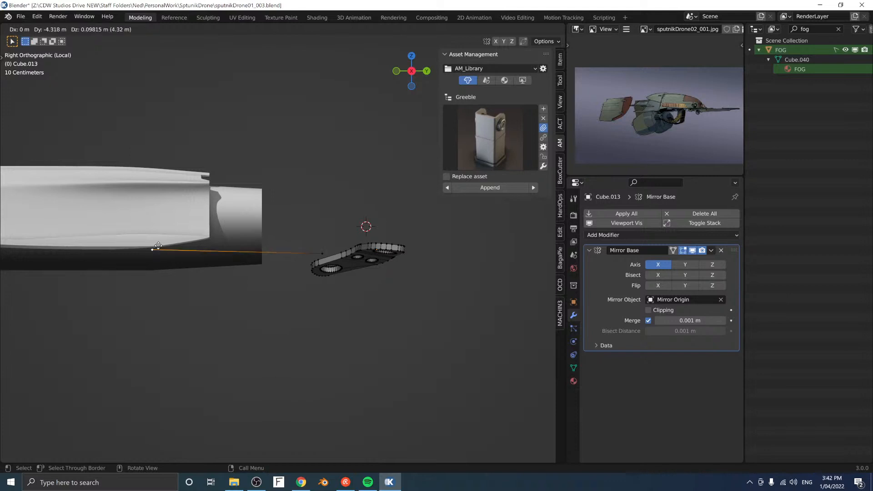
{"action": "left_click", "coordinate": [70, 263]}
Step: In top view, move the edge's rear end outward about 1.05 m, and extrude its front end about 0.73 m inward and back into a U-shaped outline
{"action": "middle_click_drag", "start_coordinate": [109, 257], "coordinate": [339, 329]}
{"action": "key", "text": "g"}
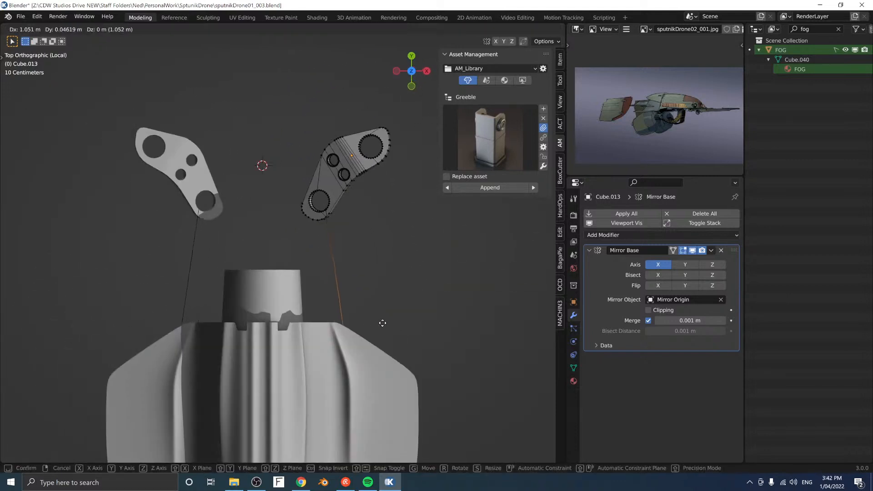
{"action": "left_click", "coordinate": [382, 323]}
{"action": "left_click_drag", "start_coordinate": [425, 320], "coordinate": [323, 467]}
{"action": "scroll", "coordinate": [321, 364], "scroll_direction": "down", "scroll_amount": 3}
{"action": "left_click_drag", "start_coordinate": [411, 347], "coordinate": [268, 432]}
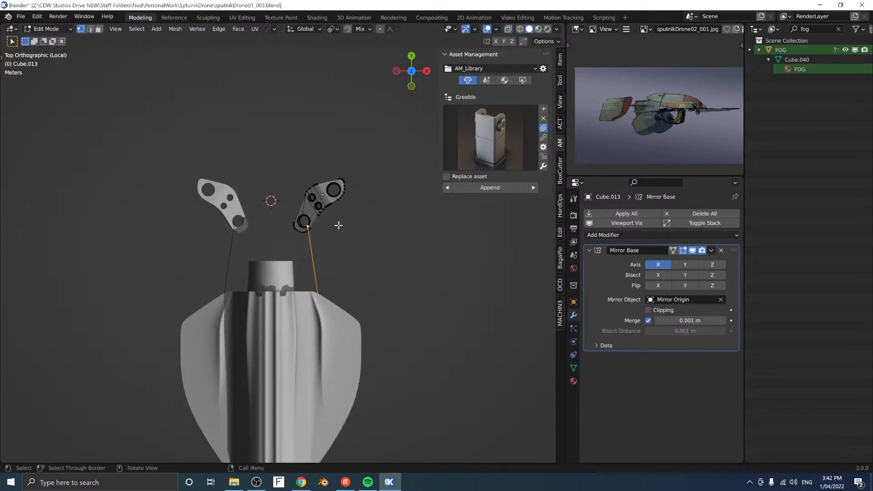
{"action": "key", "text": "g"}
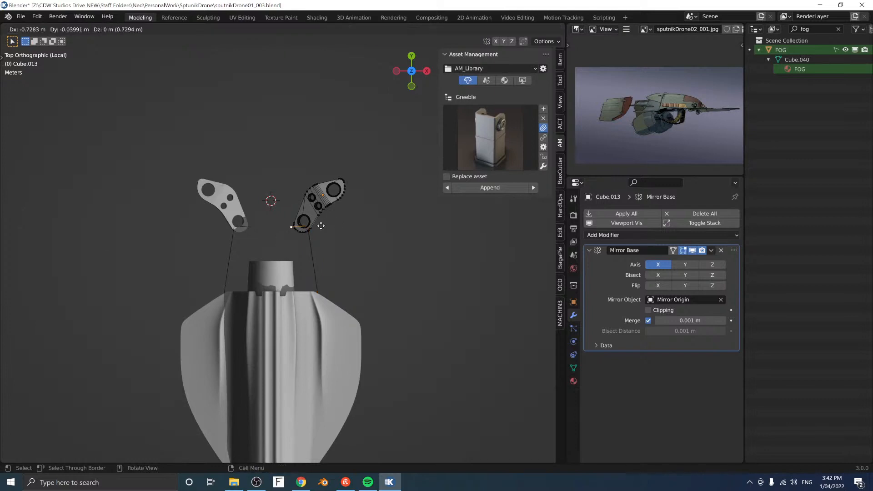
{"action": "left_click", "coordinate": [316, 385]}
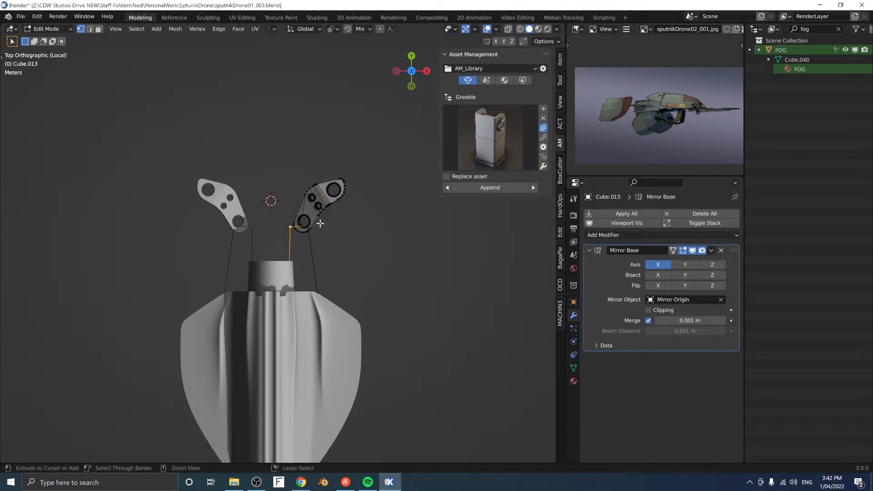
Step: Separate the U-shaped outline into its own object and bevel its front corner vertices about 0.325 m with 4 segments
{"action": "scroll", "coordinate": [309, 223], "scroll_direction": "up", "scroll_amount": 5}
{"action": "key", "text": "alt+q"}
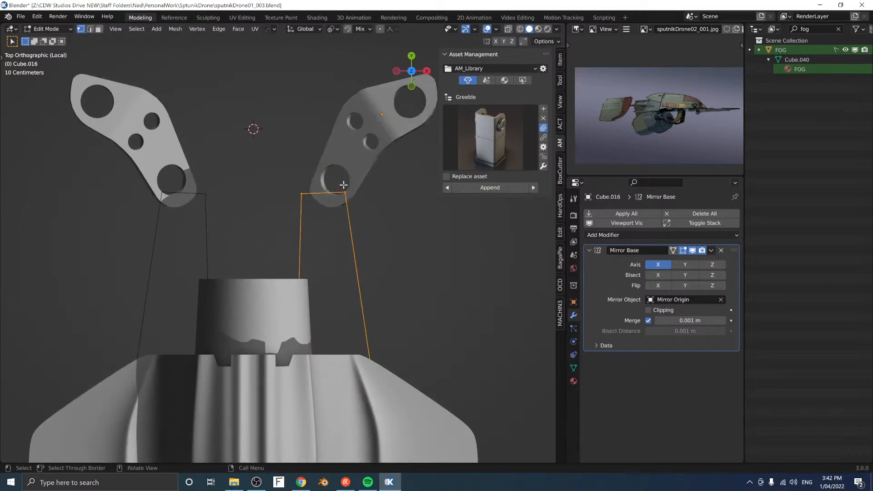
{"action": "key", "text": "ctrl+shift+b"}
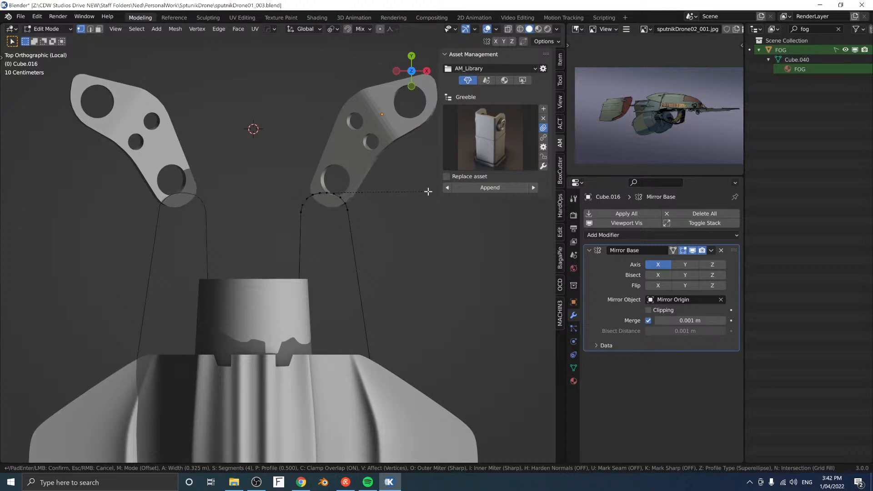
{"action": "left_click", "coordinate": [428, 192]}
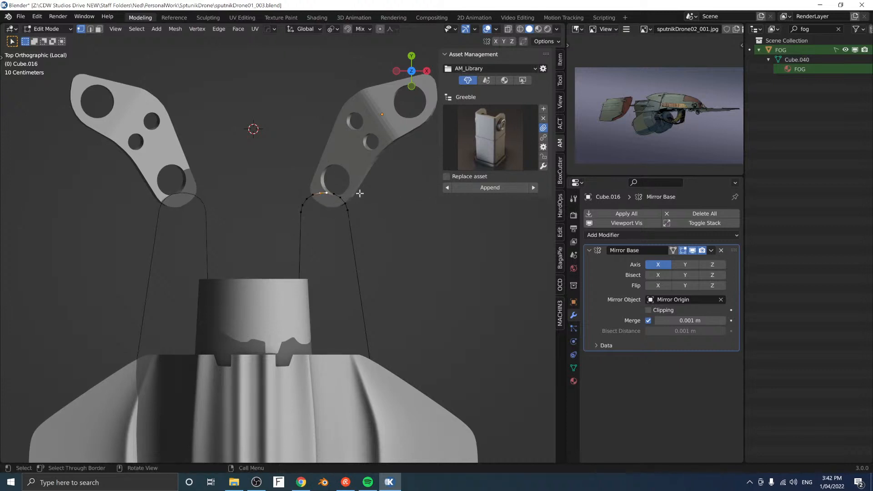
Step: Pull the middle of the rounded tip about 0.22 m toward the plate's hole with sharp proportional editing, influence size about 1.95 m
{"action": "key", "text": "g"}
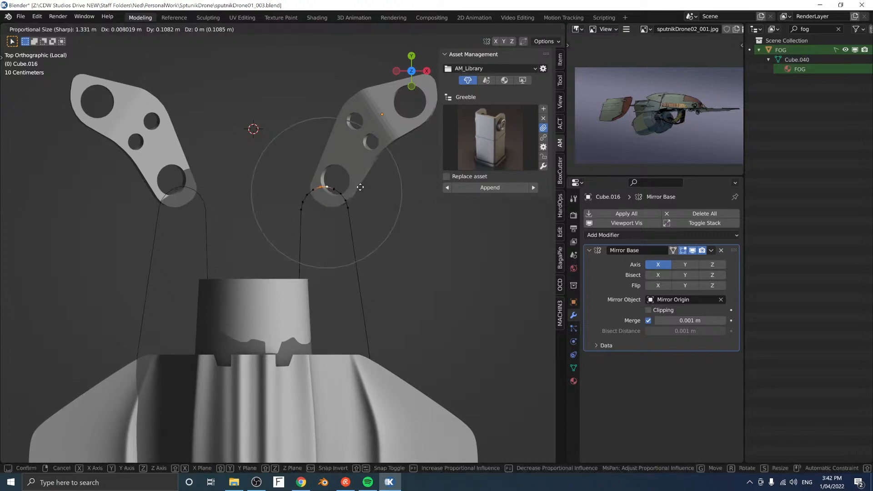
{"action": "scroll", "coordinate": [361, 182], "scroll_direction": "down", "scroll_amount": 2}
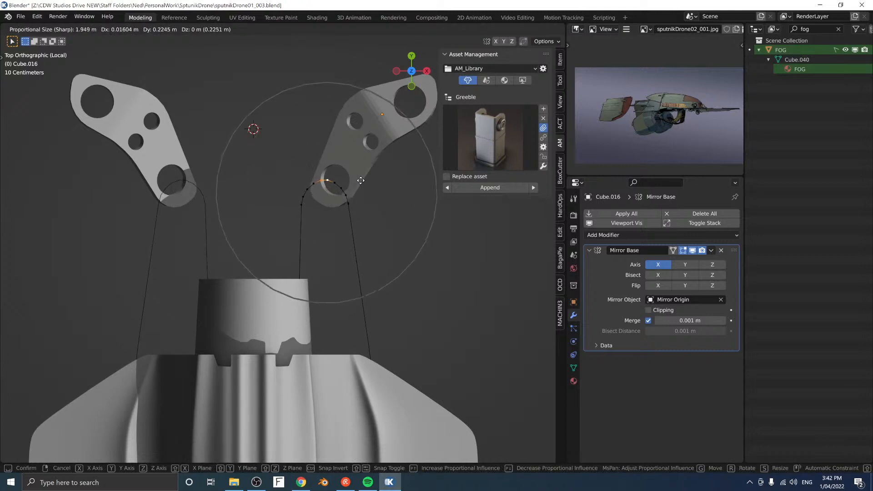
{"action": "left_click", "coordinate": [360, 181]}
Step: Fill the rounded strut outline with a face
{"action": "middle_click_drag", "start_coordinate": [350, 256], "coordinate": [345, 284]}
{"action": "left_click", "coordinate": [279, 283]}
{"action": "mouse_move", "coordinate": [118, 205]}
{"action": "left_mouse_down"}
{"action": "mouse_move", "coordinate": [152, 214]}
{"action": "mouse_move", "coordinate": [210, 288]}
{"action": "left_mouse_up"}
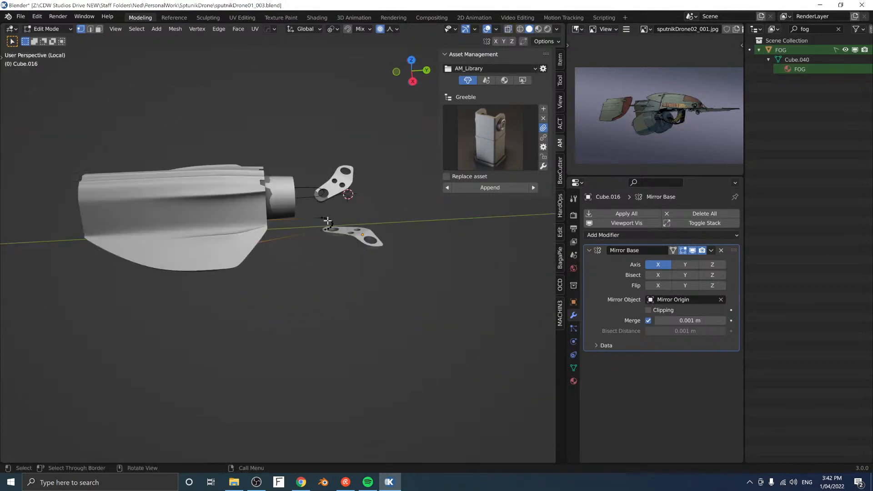
{"action": "key", "text": "f"}
{"action": "scroll", "coordinate": [298, 213], "scroll_direction": "up", "scroll_amount": 4}
{"action": "middle_click_drag", "start_coordinate": [373, 220], "coordinate": [291, 232]}
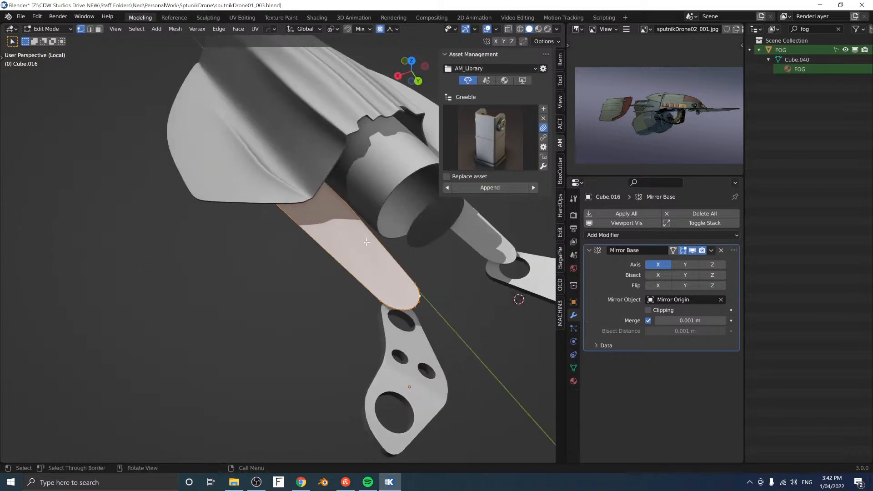
Step: Inset the strut face about 0.22 m and invert the selection to its border faces
{"action": "key", "text": "i"}
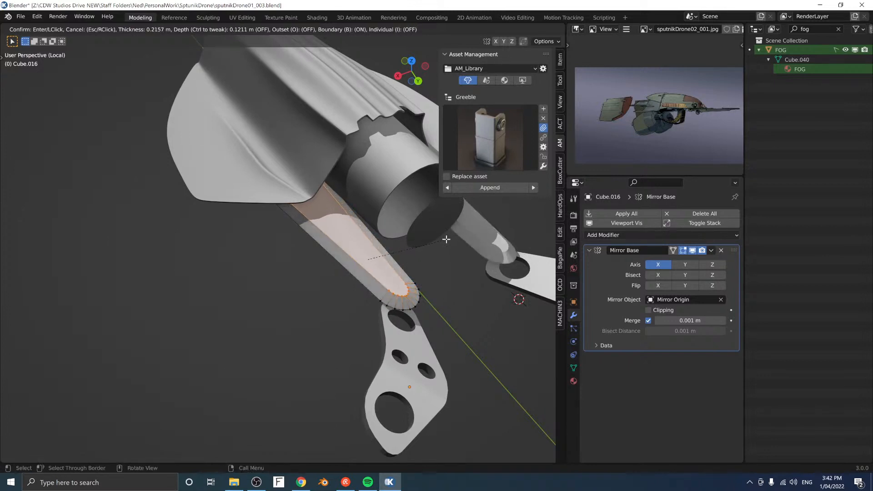
{"action": "left_click", "coordinate": [446, 239]}
{"action": "middle_click_drag", "start_coordinate": [445, 239], "coordinate": [370, 268]}
{"action": "key", "text": "ctrl+i"}
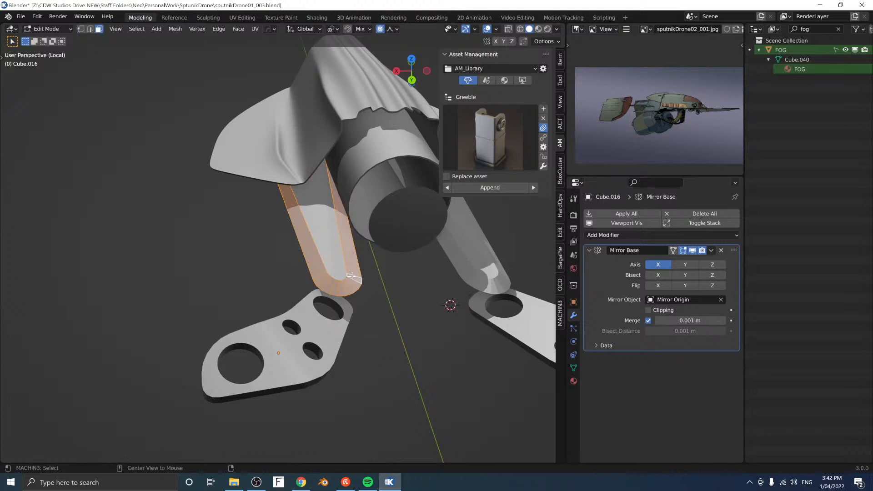
{"action": "right_click", "coordinate": [400, 262]}
{"action": "left_click", "coordinate": [400, 263]}
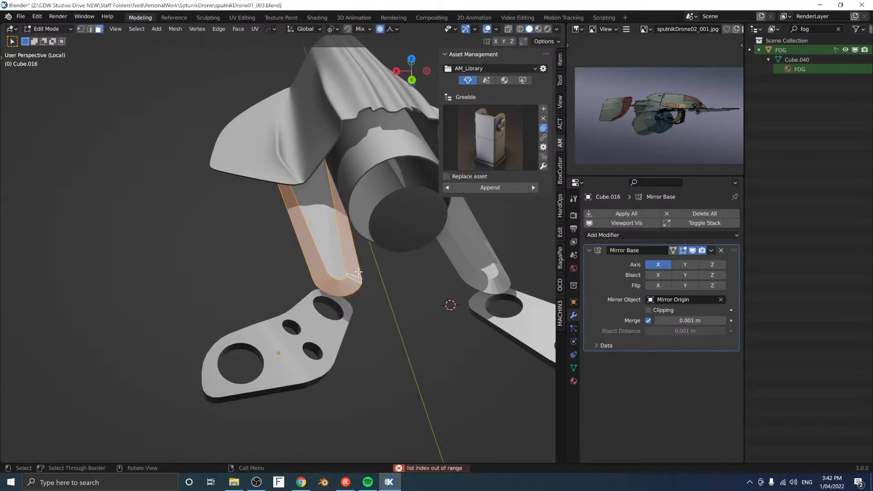
Step: Select the border faces along both sides and around the rounded tip, and try to split them from the inner face
{"action": "left_click", "coordinate": [349, 258]}
{"action": "left_click", "coordinate": [309, 258], "text": "ctrl"}
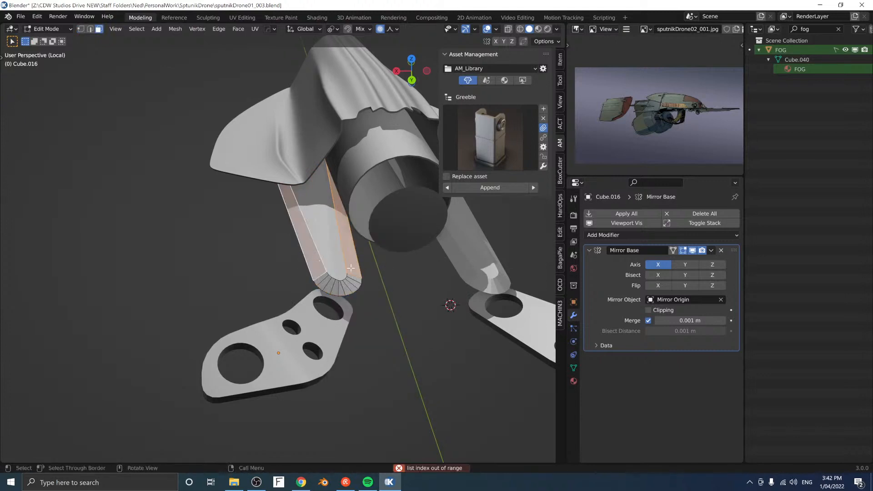
{"action": "left_click", "coordinate": [351, 268]}
{"action": "left_click", "coordinate": [353, 275], "text": "shift"}
{"action": "key", "text": "ctrl+shift+KP_Add"}
{"action": "key", "text": "ctrl+shift+KP_Add"}
{"action": "key", "text": "ctrl+shift+KP_Add"}
{"action": "key", "text": "ctrl+shift+KP_Add"}
{"action": "key", "text": "ctrl+shift+KP_Add"}
{"action": "key", "text": "ctrl+shift+KP_Add"}
{"action": "key", "text": "ctrl+shift+KP_Add"}
{"action": "key", "text": "ctrl+shift+KP_Add"}
{"action": "key", "text": "ctrl+shift+KP_Add"}
{"action": "key", "text": "ctrl+shift+KP_Add"}
{"action": "key", "text": "ctrl+shift+KP_Add"}
{"action": "key", "text": "ctrl+shift+KP_Add"}
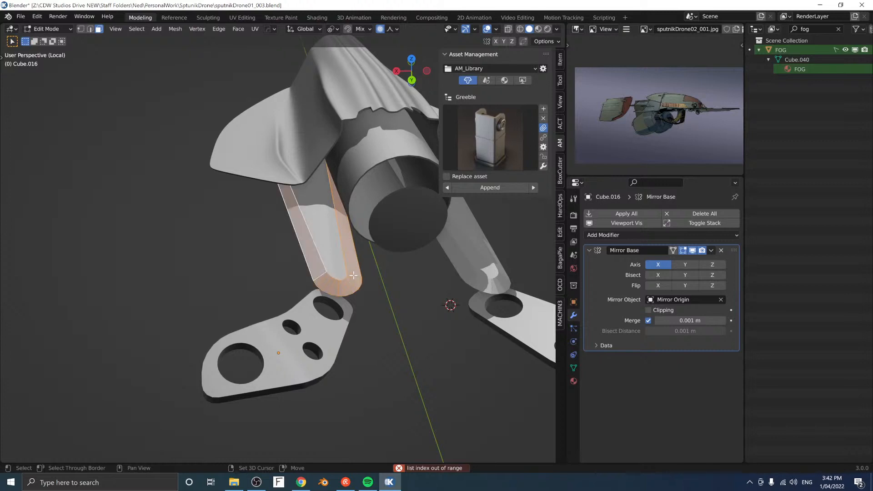
{"action": "key", "text": "y"}
{"action": "left_click", "coordinate": [391, 263]}
Step: Select the inset's inner edge loop and try bevelling it
{"action": "scroll", "coordinate": [386, 269], "scroll_direction": "up", "scroll_amount": 3}
{"action": "middle_click_drag", "start_coordinate": [380, 271], "coordinate": [341, 269]}
{"action": "left_click", "coordinate": [319, 283]}
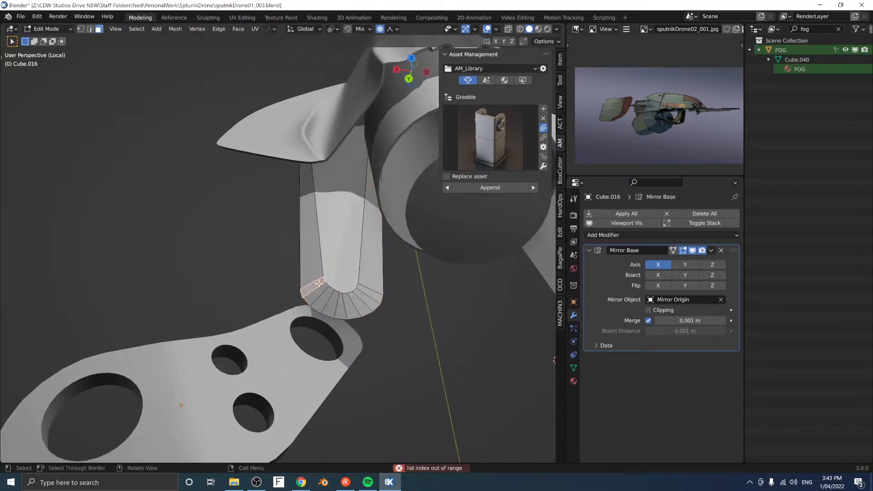
{"action": "key", "text": "Tab"}
{"action": "left_click", "coordinate": [327, 257]}
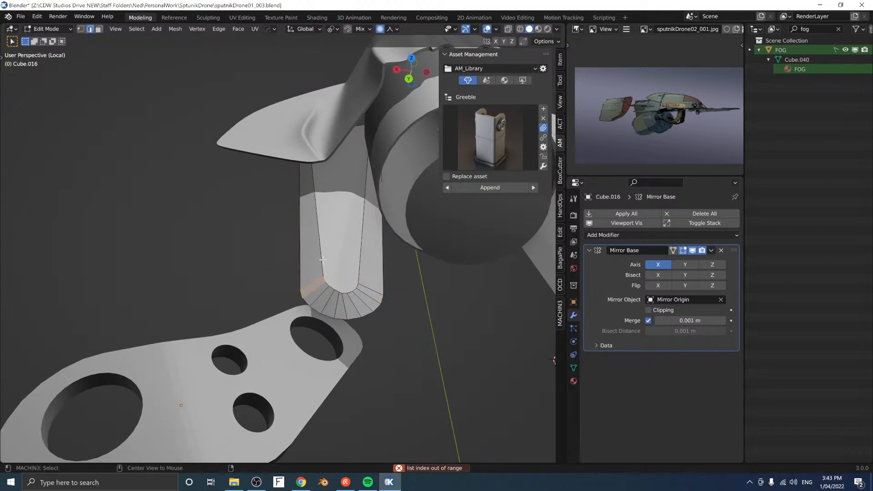
{"action": "left_click", "coordinate": [322, 276], "text": "alt"}
{"action": "key", "text": "ctrl+b"}
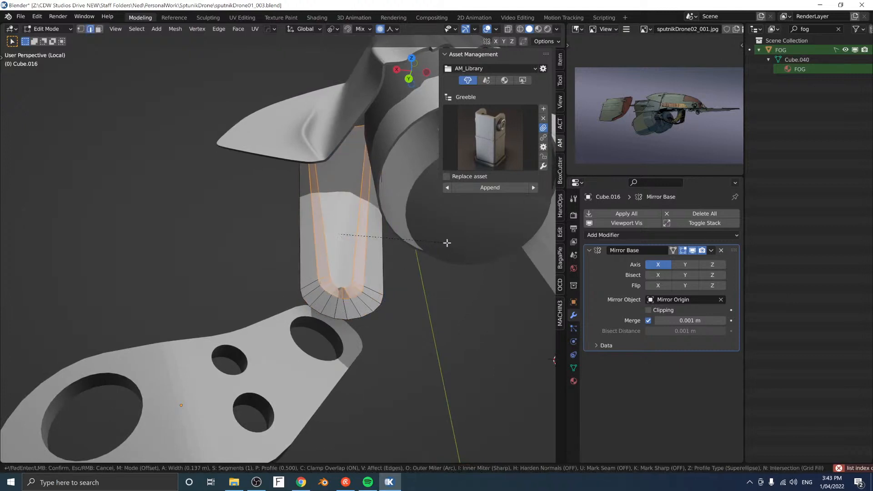
{"action": "right_click", "coordinate": [448, 243]}
Step: Apply Set Flow to the selected inner edge loop of the strut
{"action": "scroll", "coordinate": [359, 292], "scroll_direction": "up", "scroll_amount": 3}
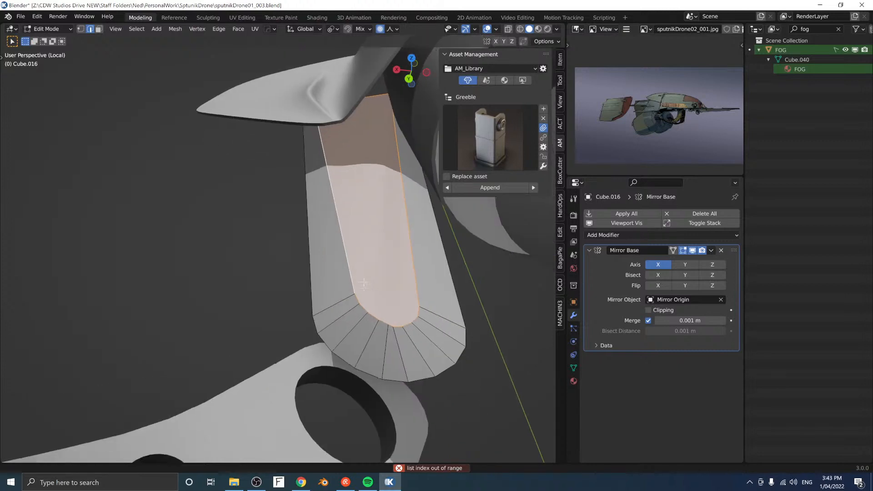
{"action": "right_click", "coordinate": [357, 288]}
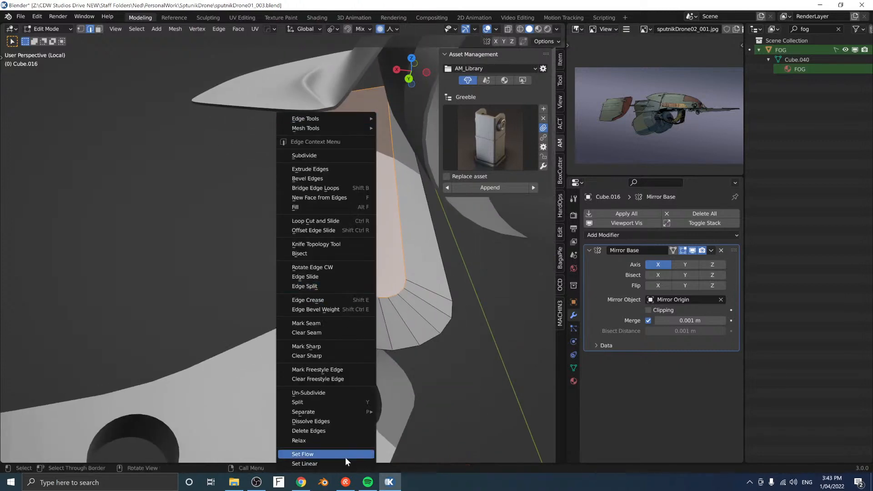
{"action": "left_click", "coordinate": [345, 456]}
{"action": "left_click", "coordinate": [371, 297]}
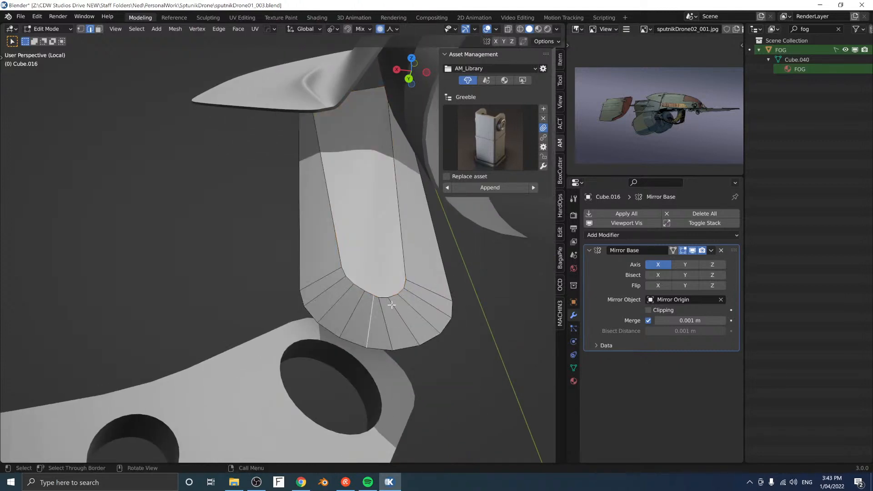
Step: Delete the strut's inner face, keeping the border faces around it
{"action": "key", "text": "Tab"}
{"action": "scroll", "coordinate": [413, 273], "scroll_direction": "down", "scroll_amount": 7}
{"action": "middle_click_drag", "start_coordinate": [393, 273], "coordinate": [340, 257]}
{"action": "scroll", "coordinate": [337, 302], "scroll_direction": "up", "scroll_amount": 3}
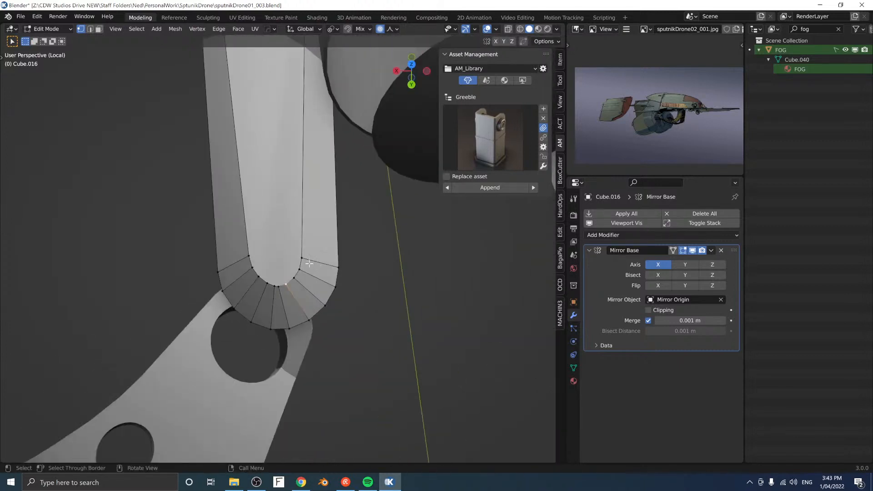
{"action": "left_click", "coordinate": [301, 247]}
{"action": "key", "text": "Tab"}
{"action": "left_click", "coordinate": [274, 226]}
{"action": "key", "text": "x"}
{"action": "key", "text": "f"}
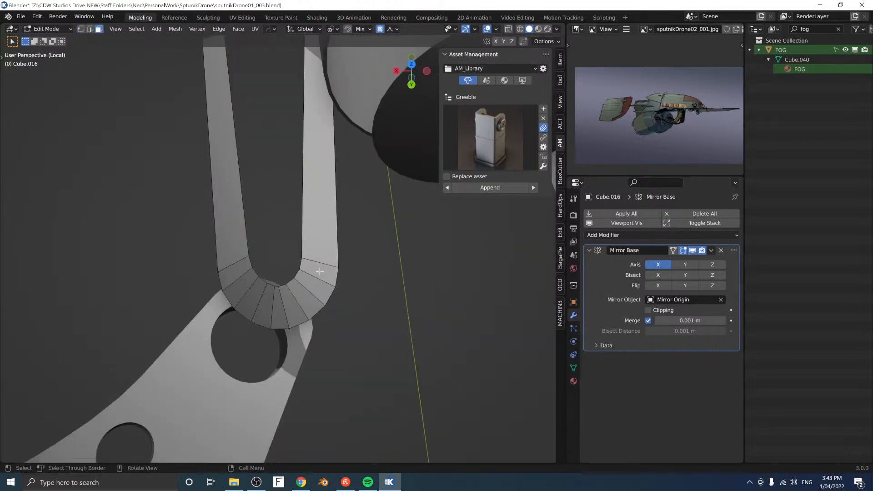
Step: Delete the vertices of the inner edge loop so only the outer strut outline is left
{"action": "key", "text": "2"}
{"action": "left_click", "coordinate": [294, 276], "text": "alt"}
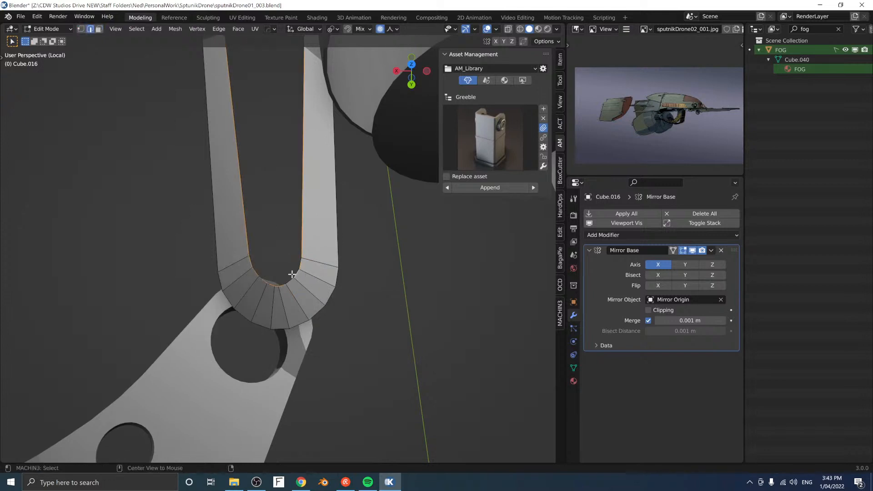
{"action": "key", "text": "x"}
{"action": "key", "text": "v"}
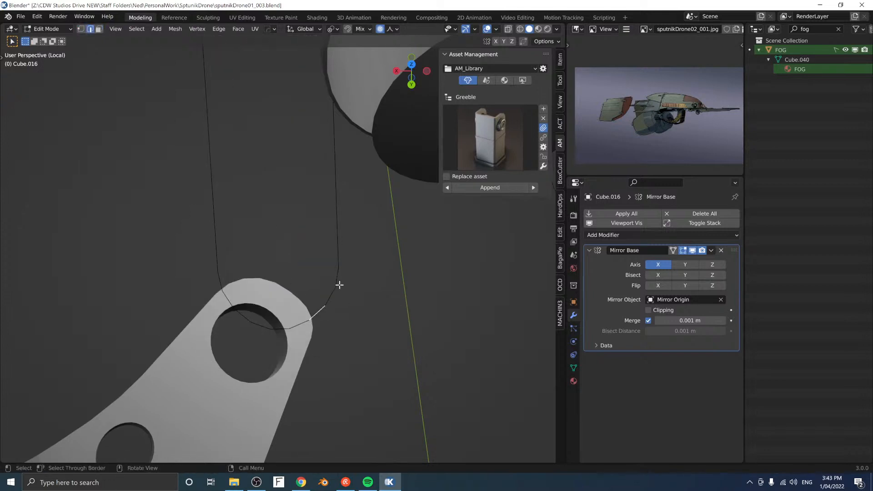
Step: Use Offset Edges on the outline's rounded tip to create a smaller concentric arc on its inner side
{"action": "left_click_drag", "start_coordinate": [154, 230], "coordinate": [383, 362]}
{"action": "key", "text": "ctrl+e"}
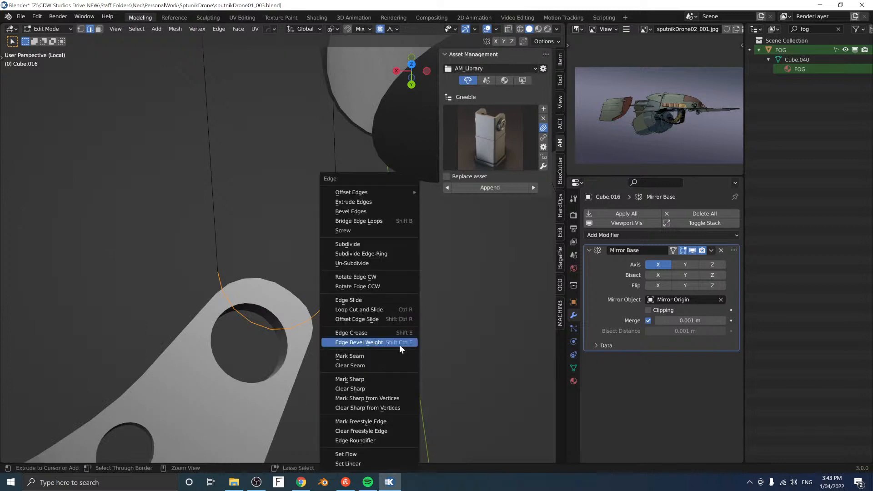
{"action": "mouse_move", "coordinate": [368, 190]}
{"action": "left_click", "coordinate": [441, 207]}
{"action": "key", "text": "F9"}
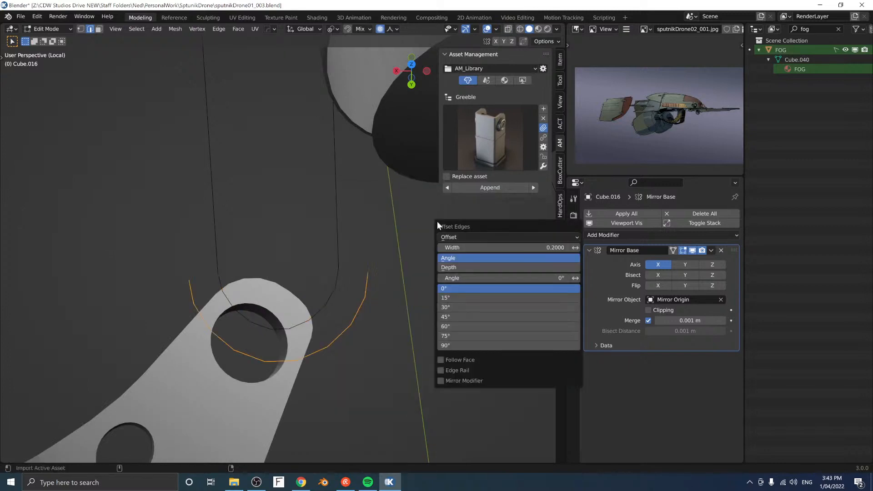
{"action": "left_click_drag", "start_coordinate": [473, 245], "coordinate": [443, 245], "text": "shift"}
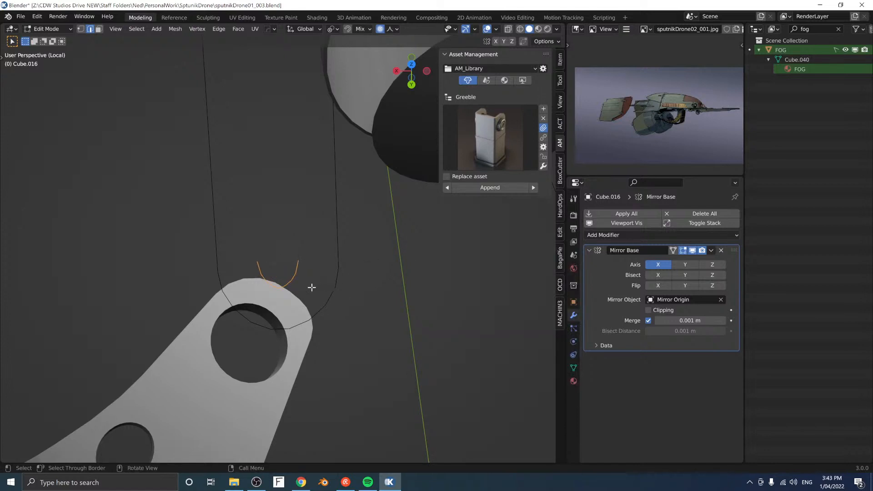
Step: Select the outline's rounded-tip vertices along with the smaller arc and bridge them with a fan of faces
{"action": "key", "text": "alt+z"}
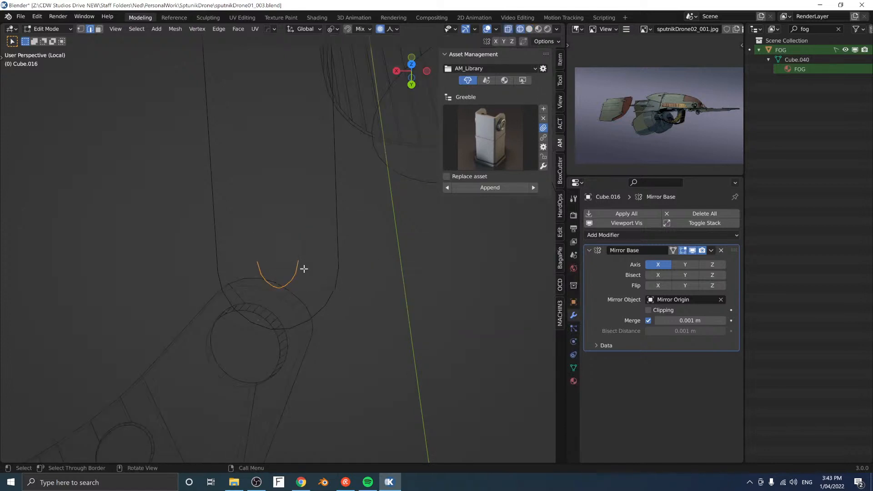
{"action": "key", "text": "z"}
{"action": "key", "text": "z"}
{"action": "left_click", "coordinate": [211, 250]}
{"action": "key", "text": "z"}
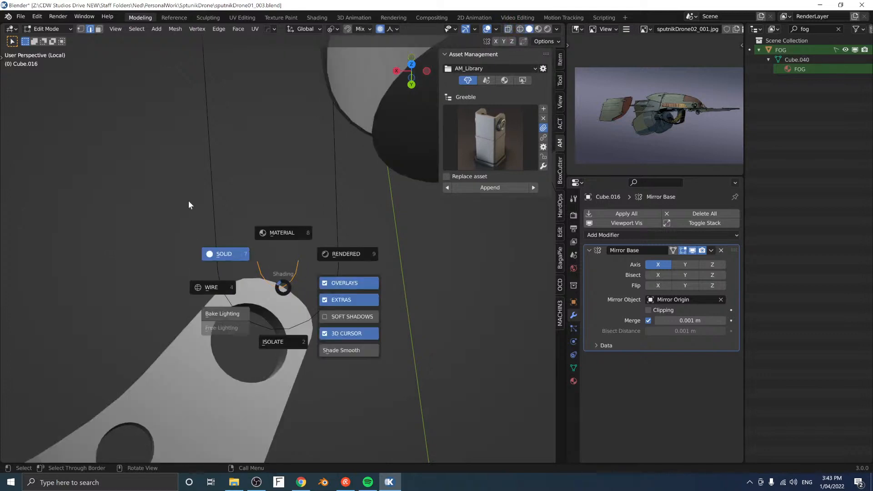
{"action": "key", "text": "1"}
{"action": "left_click", "coordinate": [219, 272], "text": "shift"}
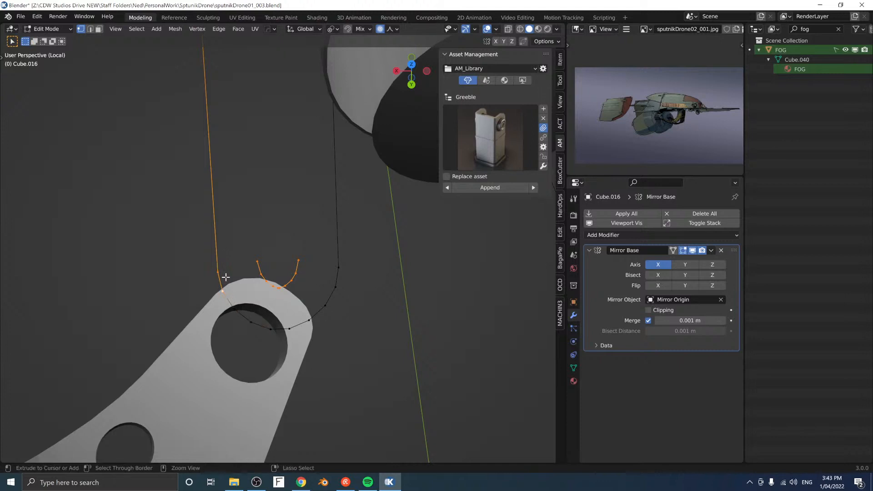
{"action": "key", "text": "ctrl+z"}
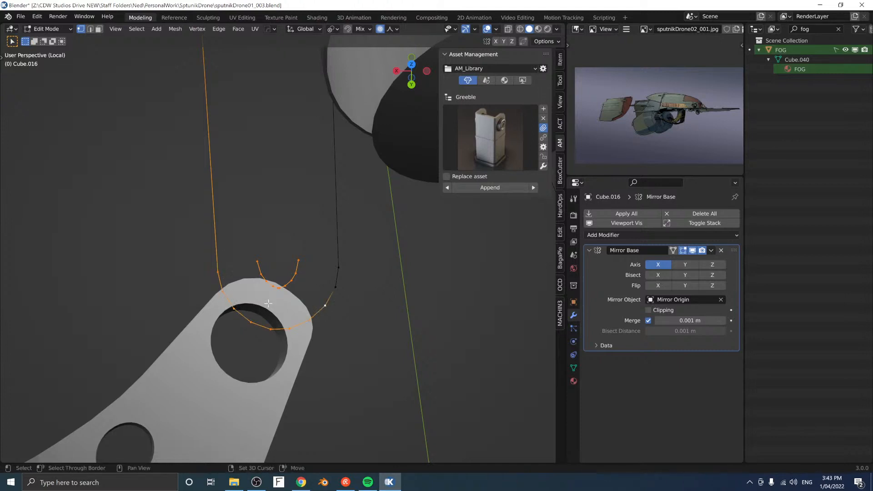
{"action": "key", "text": "shift+r"}
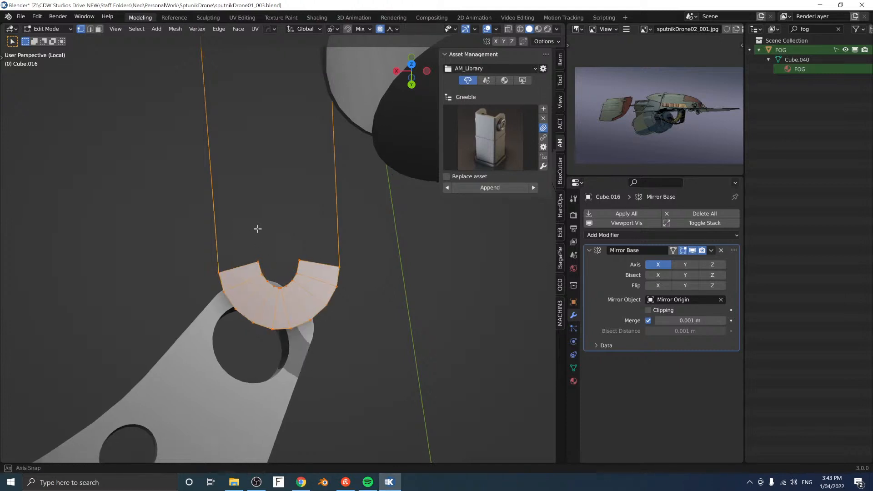
Step: Raise the inner arc of the tip's face strip about 0.23 m along the global Z axis
{"action": "middle_click_drag", "start_coordinate": [258, 229], "coordinate": [285, 194]}
{"action": "left_click", "coordinate": [300, 171]}
{"action": "left_click", "coordinate": [334, 165], "text": "alt"}
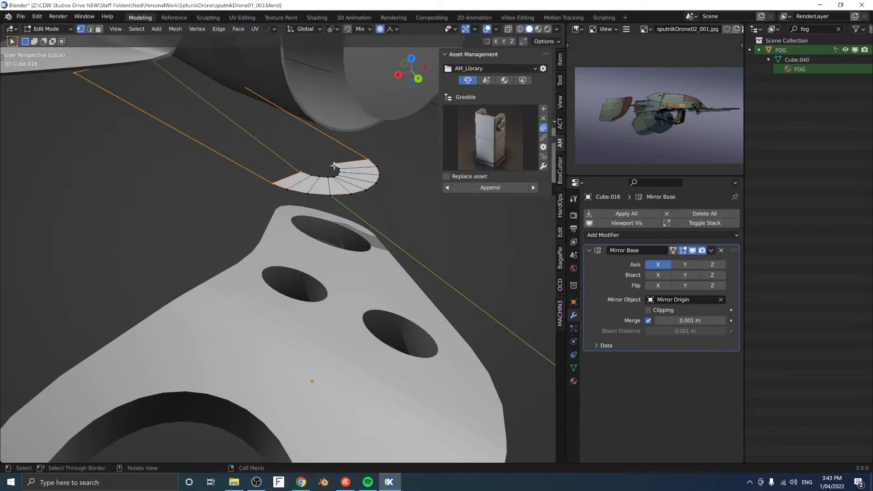
{"action": "left_click", "coordinate": [307, 174]}
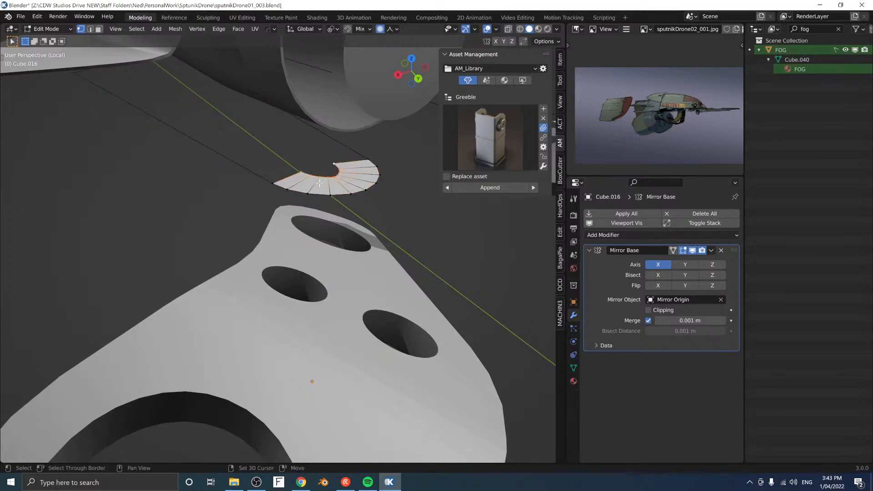
{"action": "key", "text": "g"}
{"action": "key", "text": "z"}
{"action": "right_click", "coordinate": [320, 167]}
{"action": "key", "text": "g"}
{"action": "key", "text": "z"}
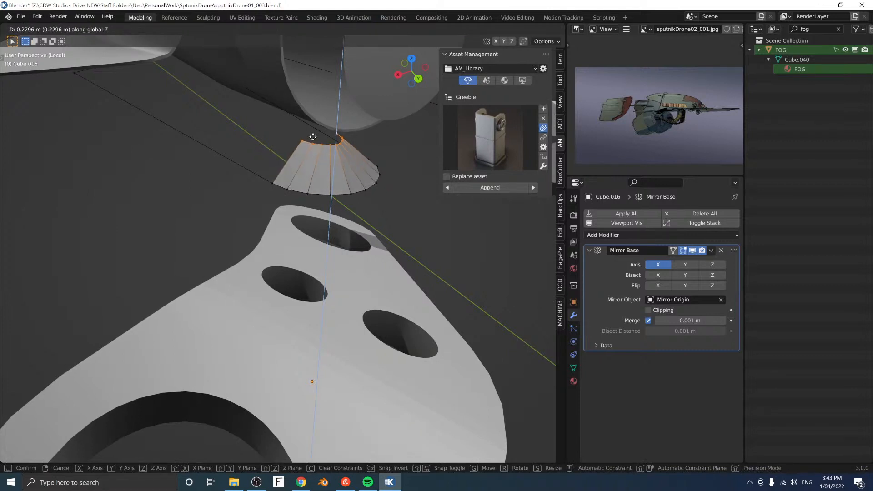
{"action": "left_click", "coordinate": [313, 136]}
Step: Isolate the strut mesh so the body shell and hinge plates are hidden
{"action": "middle_click_drag", "start_coordinate": [313, 136], "coordinate": [255, 181]}
{"action": "scroll", "coordinate": [255, 175], "scroll_direction": "down", "scroll_amount": 2}
{"action": "key", "text": "z"}
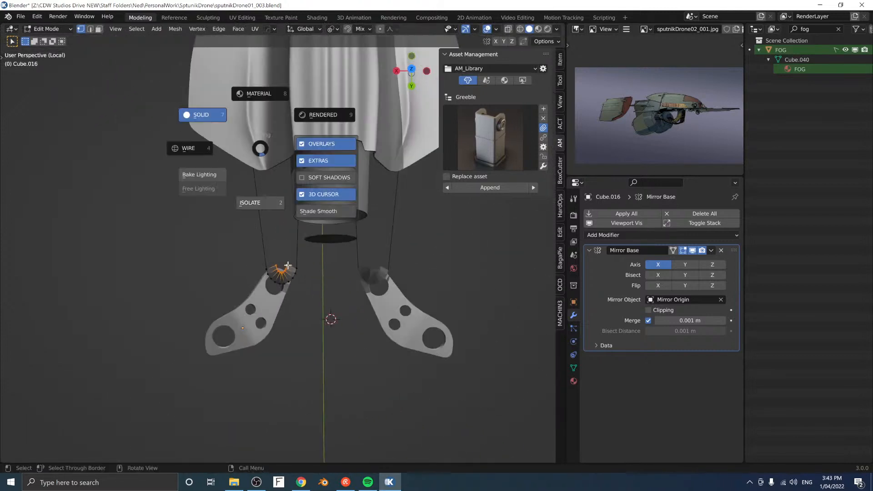
{"action": "left_click", "coordinate": [261, 200]}
{"action": "key", "text": "z"}
{"action": "left_click", "coordinate": [285, 249]}
{"action": "middle_click_drag", "start_coordinate": [292, 215], "coordinate": [284, 255]}
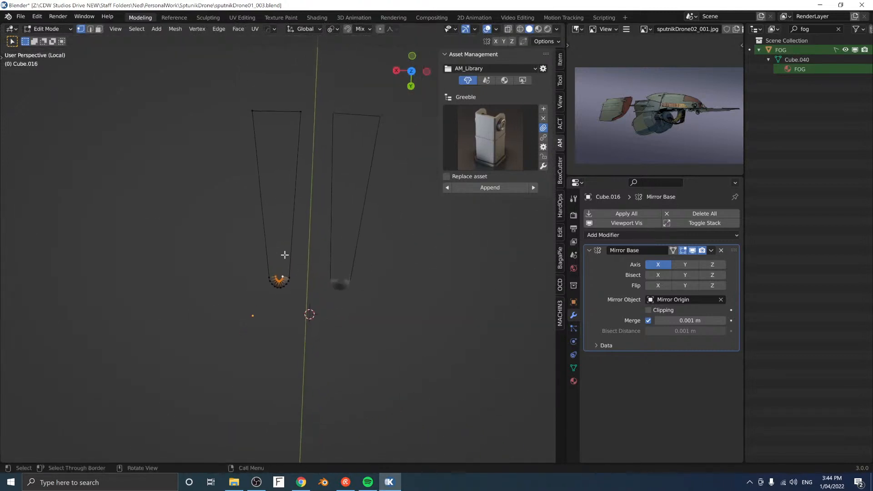
Step: Extrude both end vertices of the inner arc about 6.1 m along the strut toward its wide end
{"action": "key", "text": "g"}
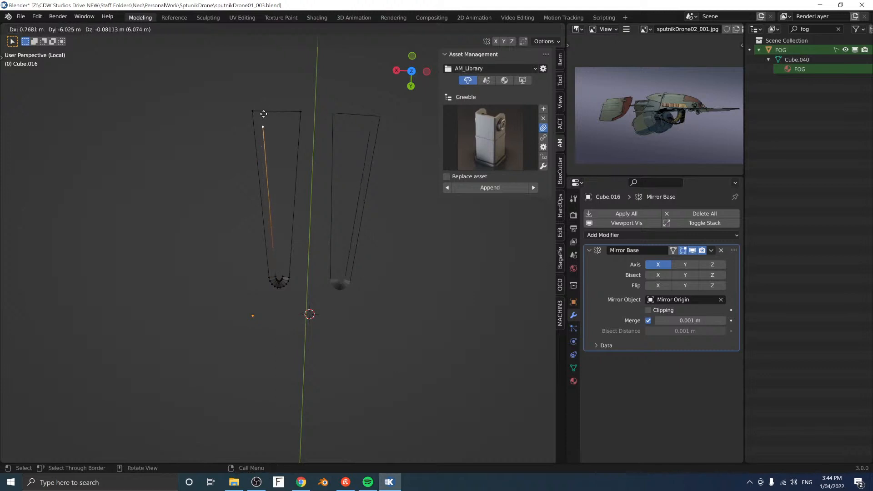
{"action": "left_click", "coordinate": [272, 112]}
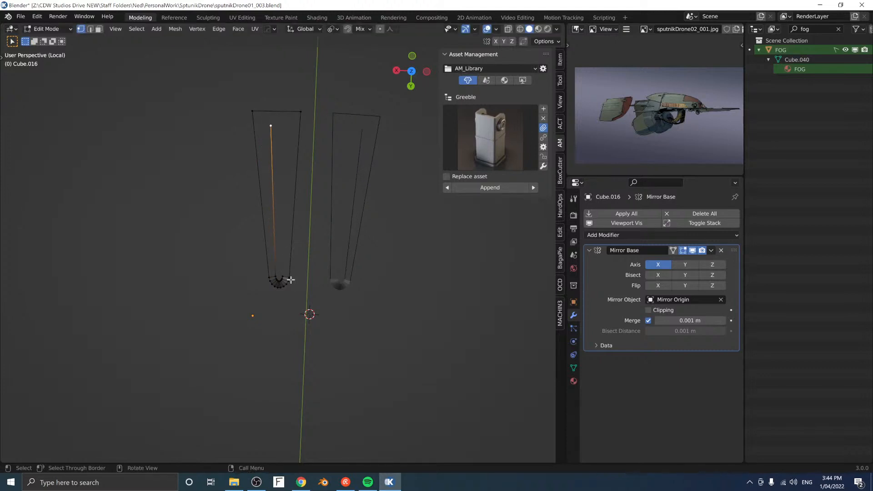
{"action": "key", "text": "e"}
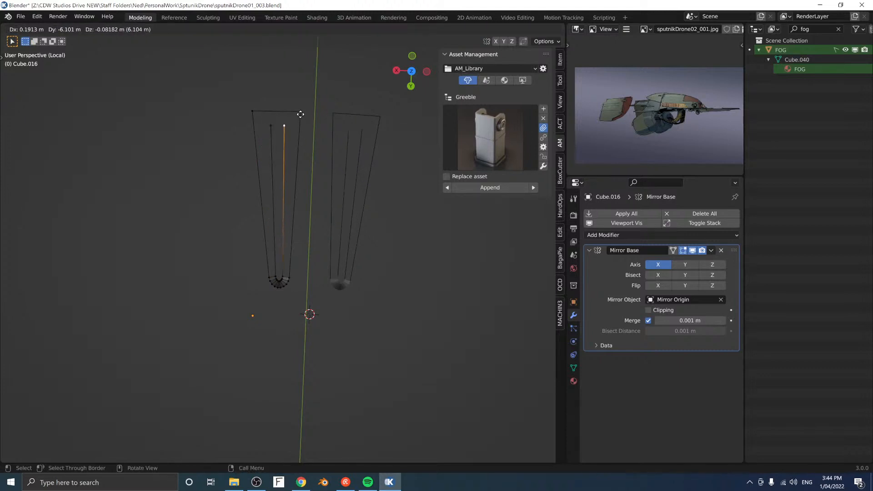
{"action": "left_click", "coordinate": [267, 125]}
{"action": "middle_click_drag", "start_coordinate": [300, 242], "coordinate": [280, 224]}
{"action": "scroll", "coordinate": [281, 224], "scroll_direction": "up", "scroll_amount": 4}
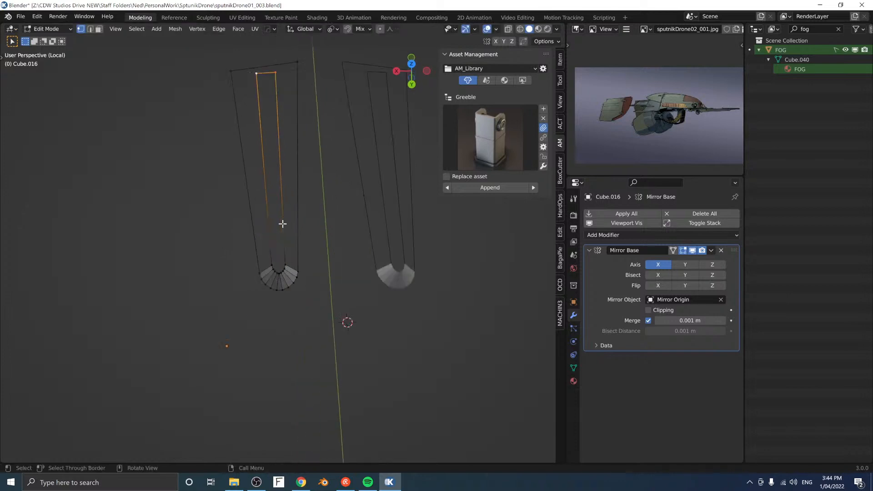
Step: Fill the two long sloped side faces between the outer outline and the inner edges
{"action": "key", "text": "Tab"}
{"action": "left_click", "coordinate": [304, 260]}
{"action": "key", "text": "f"}
{"action": "key", "text": "f"}
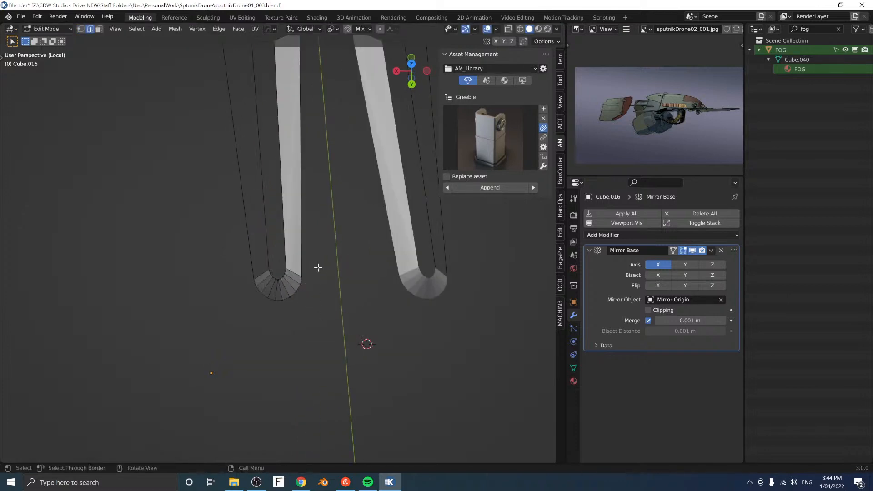
{"action": "middle_click_drag", "start_coordinate": [289, 276], "coordinate": [301, 195]}
{"action": "scroll", "coordinate": [302, 196], "scroll_direction": "up", "scroll_amount": 3}
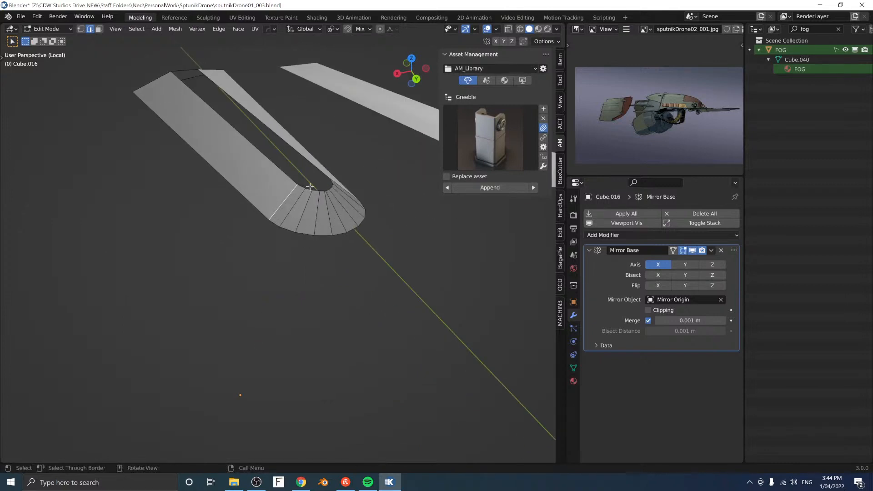
Step: Fill the strut's raised inner opening with a face and try to bevel its border edges
{"action": "left_click", "coordinate": [319, 192], "text": "alt"}
{"action": "key", "text": "f"}
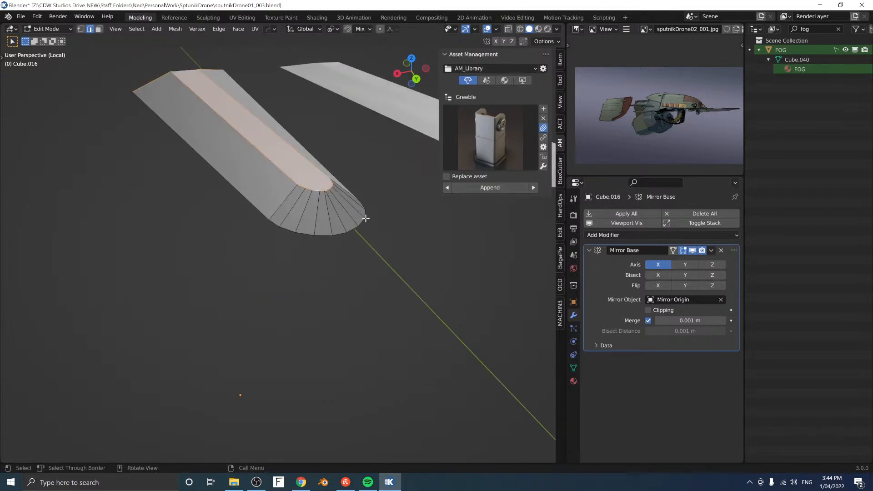
{"action": "key", "text": "ctrl+b"}
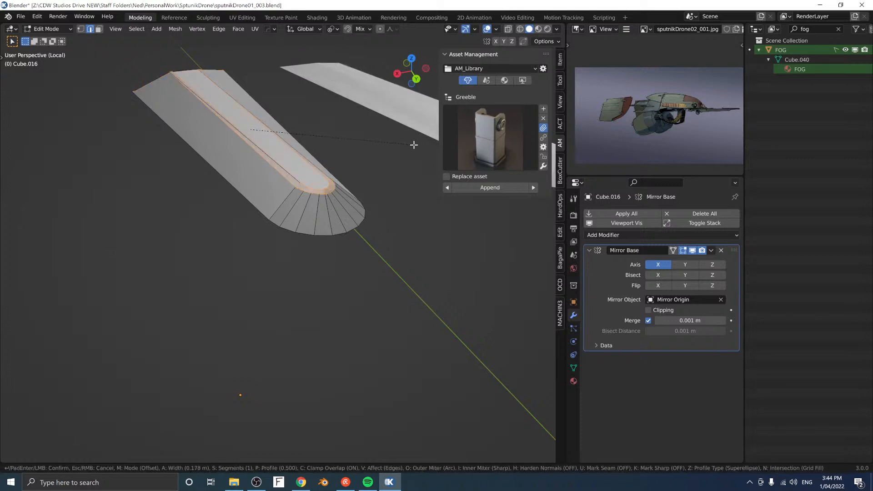
{"action": "left_click", "coordinate": [417, 145]}
{"action": "scroll", "coordinate": [395, 136], "scroll_direction": "up", "scroll_amount": 6}
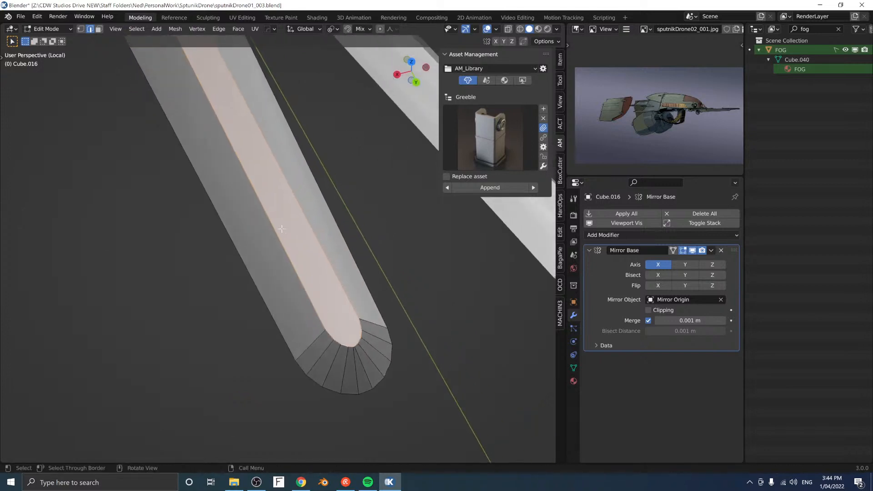
{"action": "left_click", "coordinate": [336, 328]}
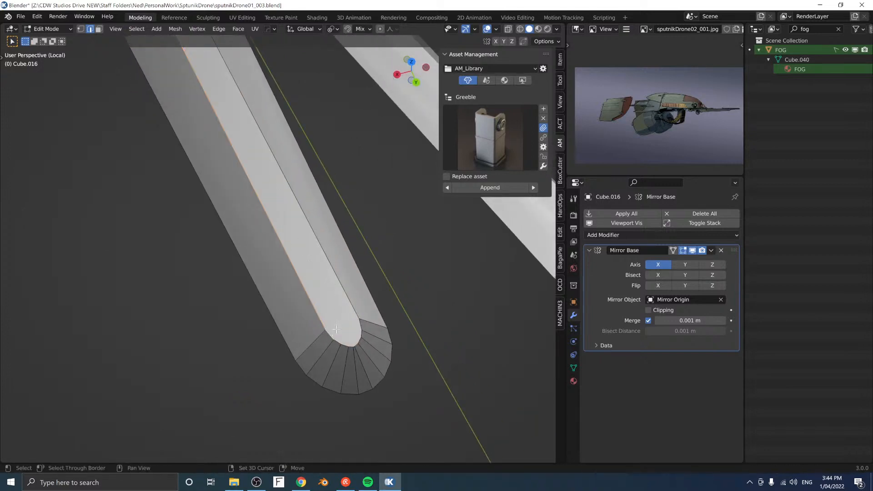
{"action": "left_click", "coordinate": [359, 312], "text": "shift"}
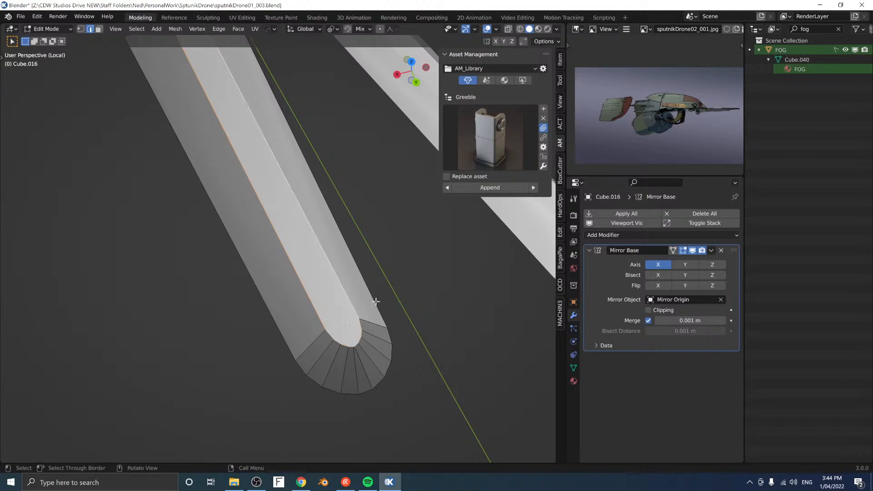
{"action": "key", "text": "ctrl+b"}
{"action": "right_click", "coordinate": [422, 259]}
Step: Delete the long raised inner face and the sloped face at the strut's wide end
{"action": "middle_click_drag", "start_coordinate": [175, 105], "coordinate": [302, 269], "text": "shift"}
{"action": "key", "text": "Tab"}
{"action": "left_click", "coordinate": [368, 202]}
{"action": "left_click", "coordinate": [292, 197], "text": "shift"}
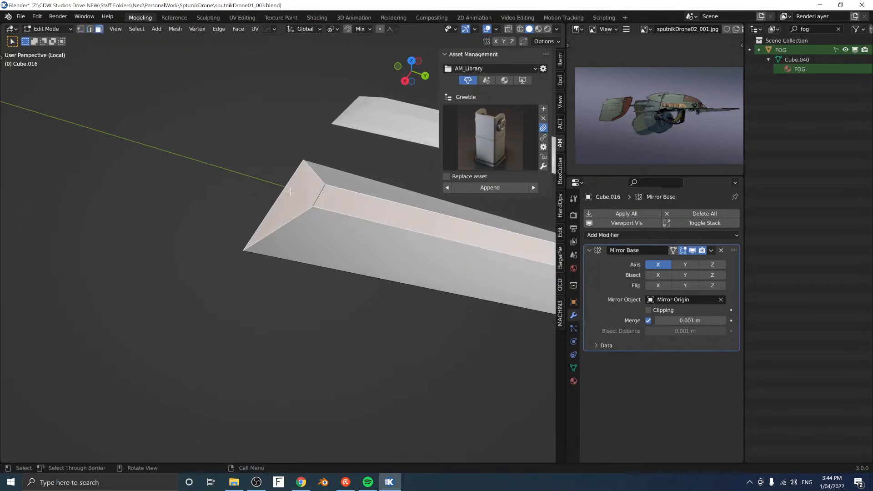
{"action": "key", "text": "x"}
{"action": "key", "text": "ctrl+z"}
Step: Fill a four-sided face between the two long inner edges of the strut
{"action": "middle_click_drag", "start_coordinate": [298, 196], "coordinate": [346, 206]}
{"action": "left_click", "coordinate": [366, 203]}
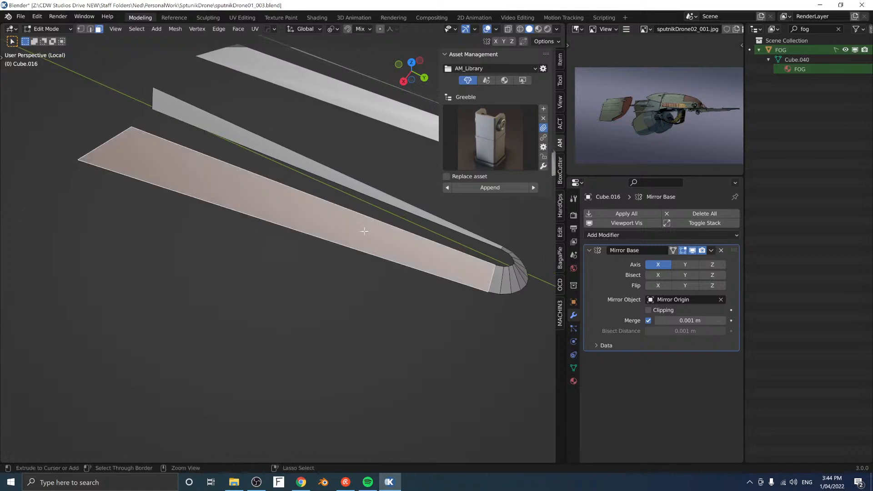
{"action": "key", "text": "2"}
{"action": "left_click", "coordinate": [350, 207]}
{"action": "left_click", "coordinate": [361, 199], "text": "shift"}
{"action": "key", "text": "f"}
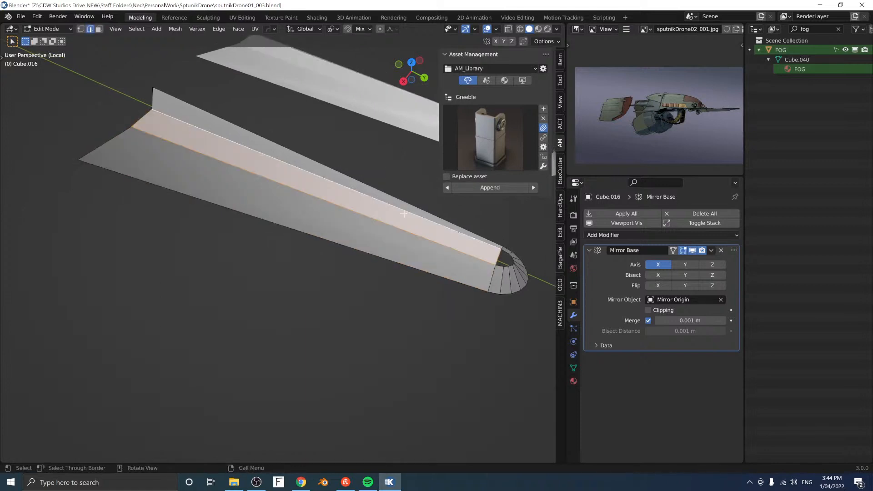
Step: Cap the remaining half-round opening at the tip with its own face
{"action": "middle_click_drag", "start_coordinate": [440, 229], "coordinate": [261, 232], "text": "shift"}
{"action": "scroll", "coordinate": [261, 231], "scroll_direction": "up", "scroll_amount": 4}
{"action": "left_click", "coordinate": [346, 261], "text": "alt"}
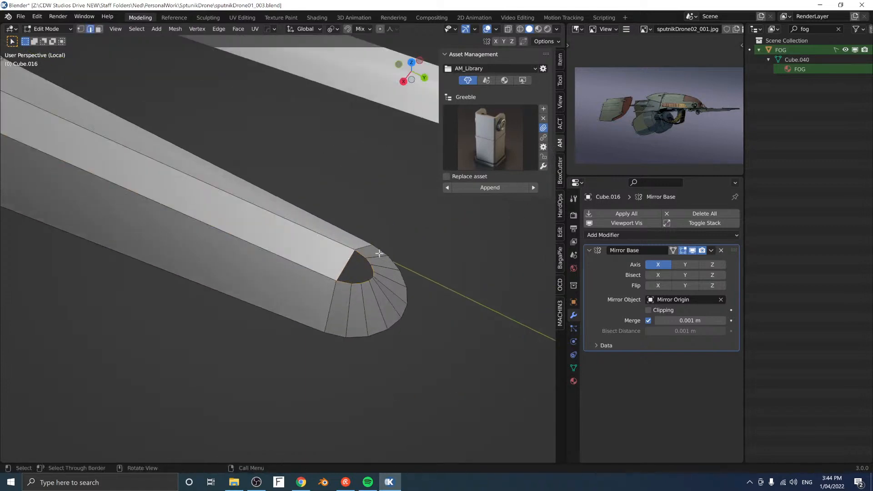
{"action": "key", "text": "f"}
Step: Try to bevel the edge loop around the strut's raised long face and rounded cap
{"action": "left_click", "coordinate": [346, 282], "text": "alt"}
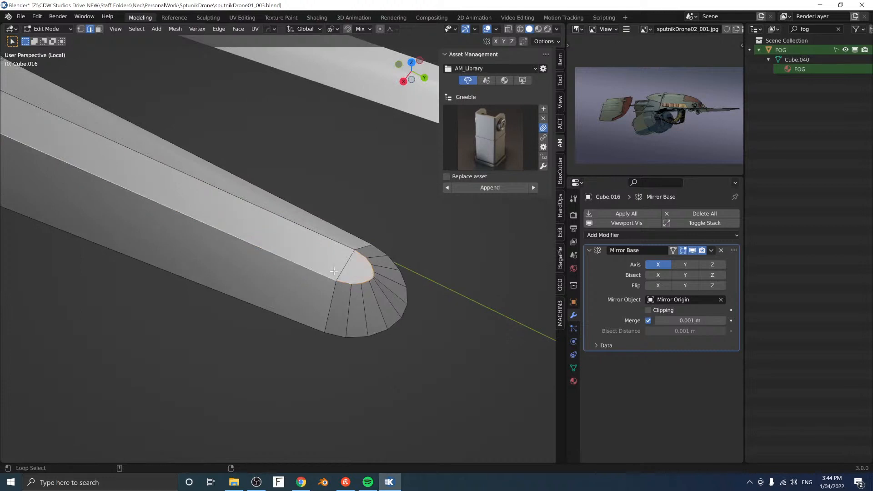
{"action": "key", "text": "ctrl+b"}
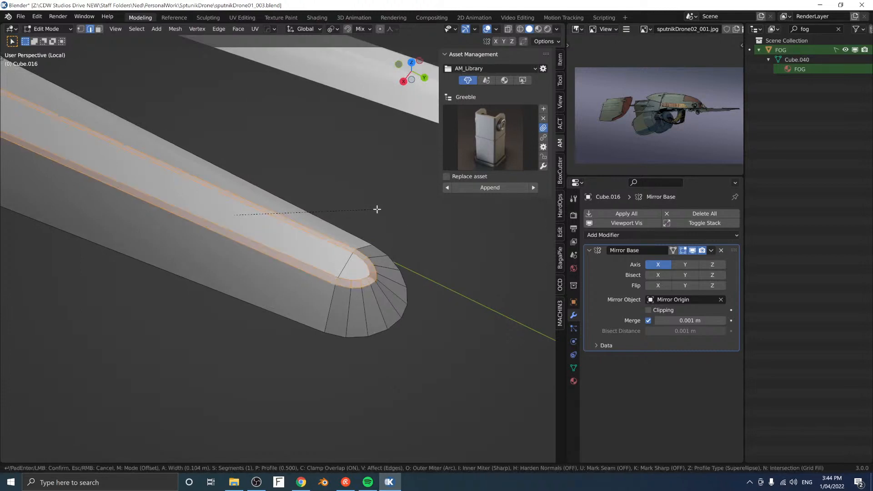
{"action": "left_click", "coordinate": [152, 179]}
Step: Run Remove Doubles on the whole strut mesh, then undo back to the unbevelled edge loop
{"action": "middle_click_drag", "start_coordinate": [152, 179], "coordinate": [253, 202]}
{"action": "key", "text": "w"}
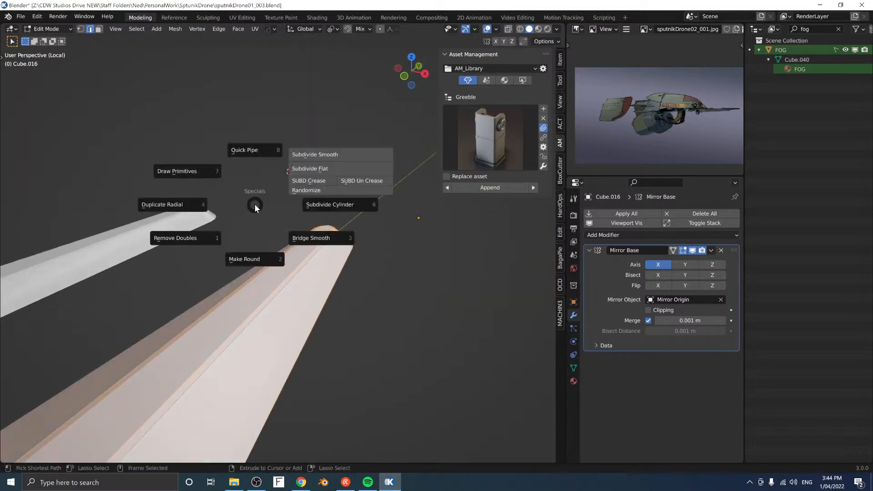
{"action": "left_click", "coordinate": [196, 238]}
{"action": "middle_click_drag", "start_coordinate": [197, 240], "coordinate": [214, 151]}
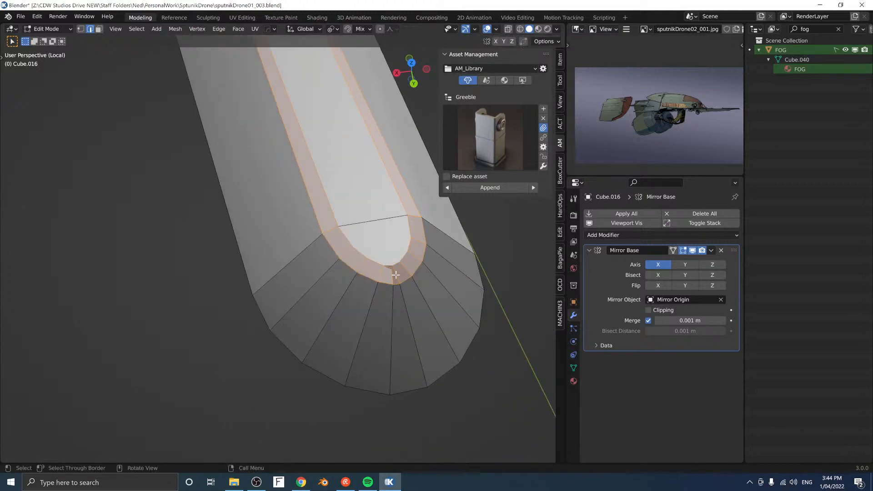
{"action": "key", "text": "ctrl+z"}
{"action": "middle_click_drag", "start_coordinate": [423, 250], "coordinate": [368, 215]}
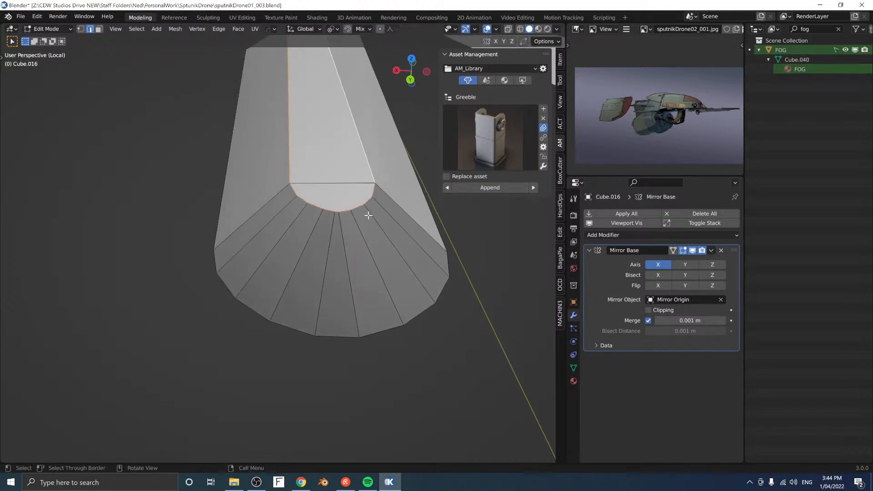
Step: Try MESHmachine's Chamfer on the edge loop around the raised faces
{"action": "right_click", "coordinate": [392, 210]}
{"action": "left_click", "coordinate": [378, 275]}
{"action": "key", "text": "y"}
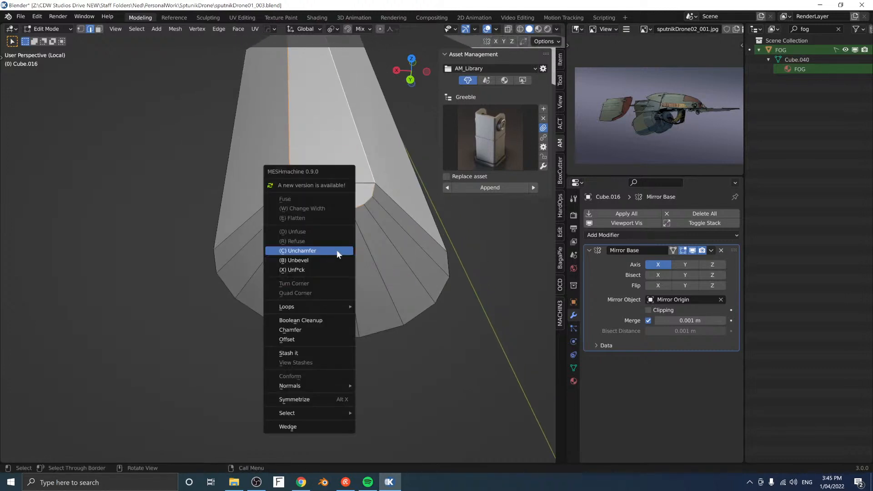
{"action": "left_click", "coordinate": [324, 329]}
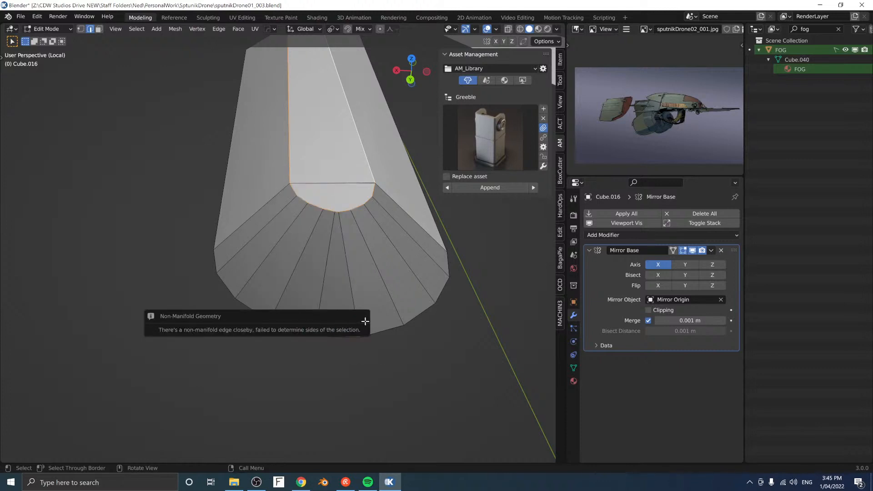
Step: Delete the long raised inner face of the strut, keeping the half-round cap and the side faces
{"action": "middle_click_drag", "start_coordinate": [323, 213], "coordinate": [311, 235]}
{"action": "key", "text": "a"}
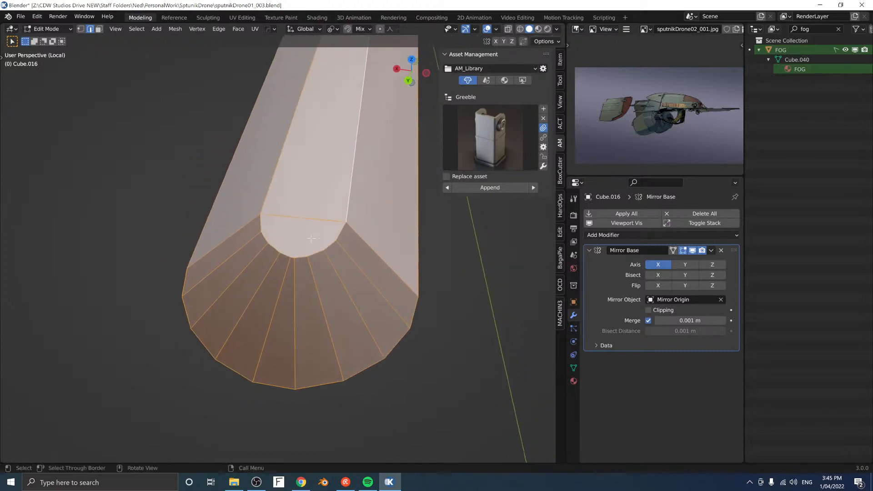
{"action": "key", "text": "3"}
{"action": "left_click", "coordinate": [311, 234]}
{"action": "left_click", "coordinate": [325, 203]}
{"action": "left_click", "coordinate": [370, 199]}
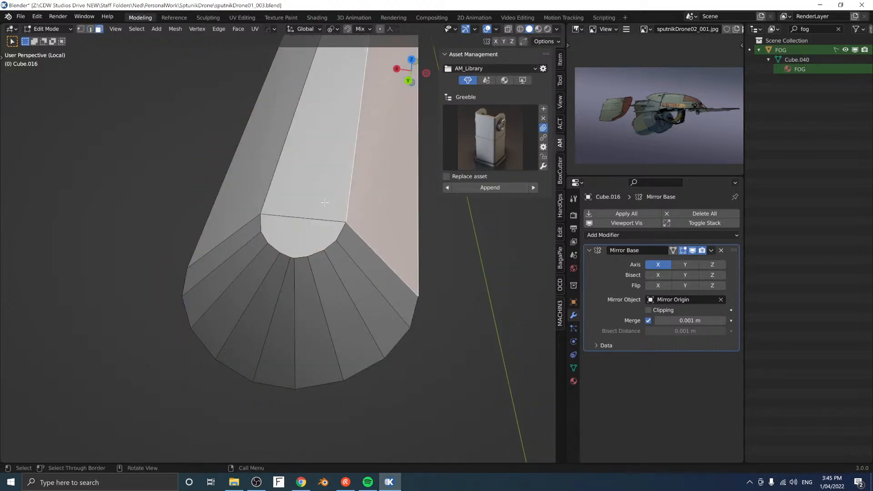
{"action": "left_click", "coordinate": [325, 202]}
{"action": "key", "text": "x"}
{"action": "key", "text": "f"}
{"action": "key", "text": "2"}
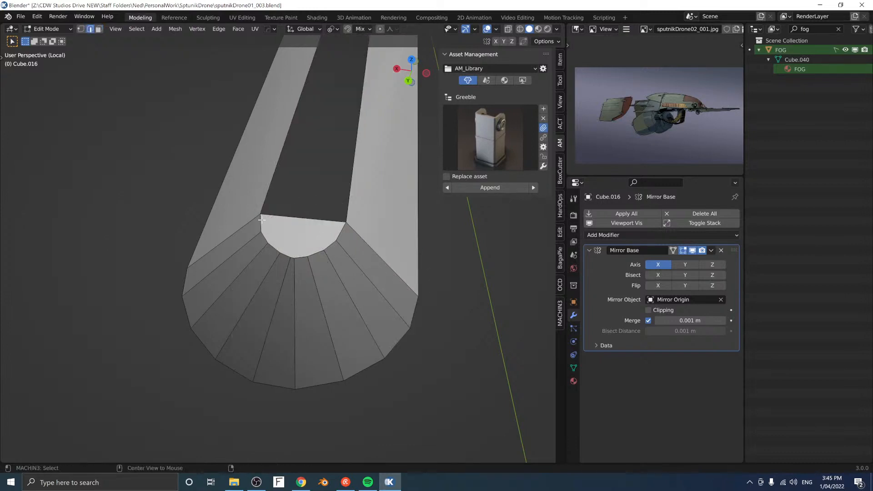
Step: Try to bevel the half-round edge of the strut's cap, then run Remove Doubles on the whole mesh
{"action": "key", "text": "ctrl+b"}
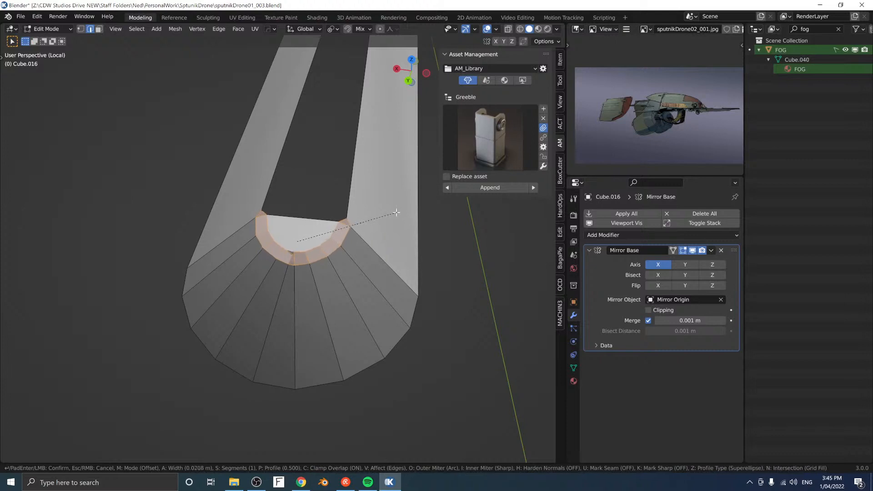
{"action": "key", "text": "Escape"}
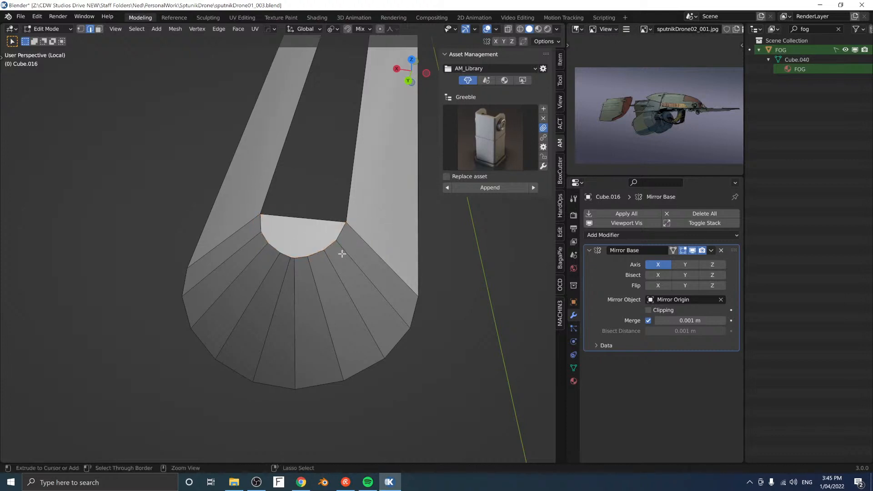
{"action": "key", "text": "a"}
{"action": "key", "text": "w"}
{"action": "left_click", "coordinate": [285, 284]}
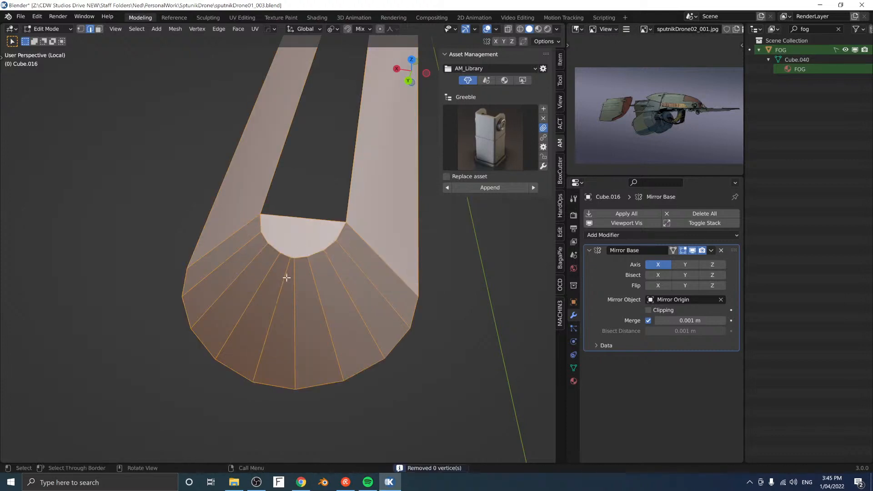
Step: Vertex-slide the crowded points at the middle of the cap's inner arc to space them more evenly
{"action": "key", "text": "1"}
{"action": "left_click", "coordinate": [291, 261]}
{"action": "scroll", "coordinate": [292, 261], "scroll_direction": "up", "scroll_amount": 8}
{"action": "mouse_move", "coordinate": [312, 238]}
{"action": "middle_mouse_down"}
{"action": "mouse_move", "coordinate": [342, 179]}
{"action": "mouse_move", "coordinate": [335, 162]}
{"action": "mouse_move", "coordinate": [320, 264]}
{"action": "mouse_move", "coordinate": [312, 234]}
{"action": "middle_mouse_up"}
{"action": "scroll", "coordinate": [313, 261], "scroll_direction": "down", "scroll_amount": 5}
{"action": "key", "text": "g"}
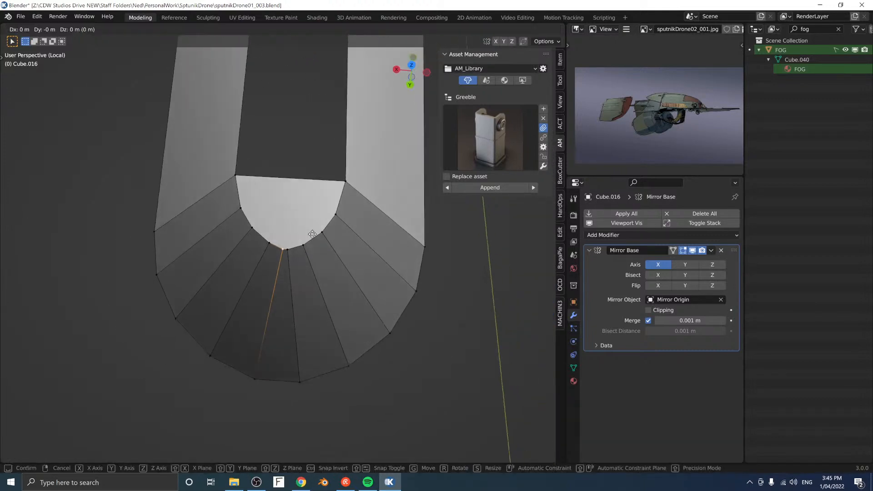
{"action": "key", "text": "g"}
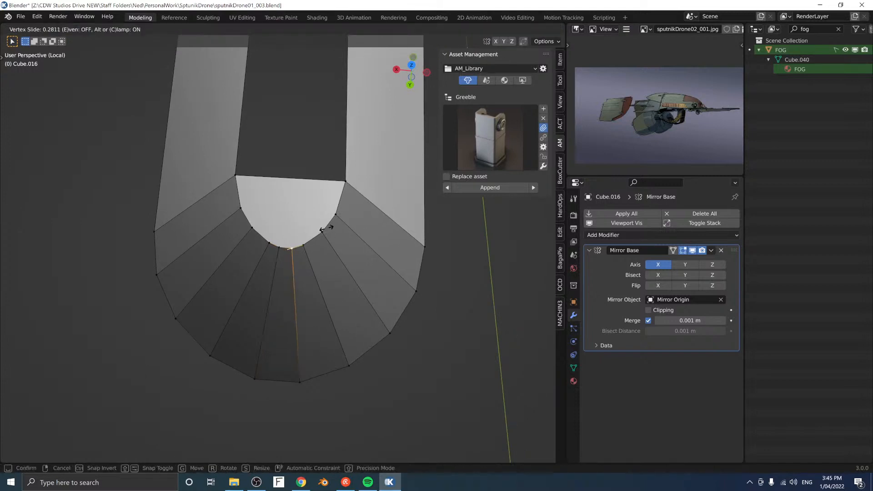
{"action": "left_click", "coordinate": [325, 228]}
Step: Delete the half-round cap face and the strut's long side faces, keeping only the fan of faces around the tip
{"action": "mouse_move", "coordinate": [286, 226]}
{"action": "middle_mouse_down"}
{"action": "mouse_move", "coordinate": [347, 172]}
{"action": "mouse_move", "coordinate": [342, 179]}
{"action": "middle_mouse_up"}
{"action": "key", "text": "Tab"}
{"action": "left_click", "coordinate": [283, 208]}
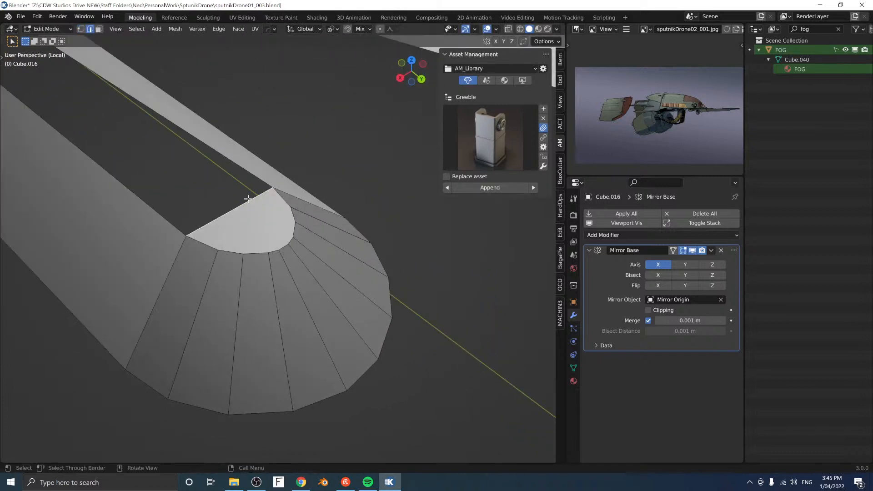
{"action": "scroll", "coordinate": [247, 199], "scroll_direction": "down", "scroll_amount": 5}
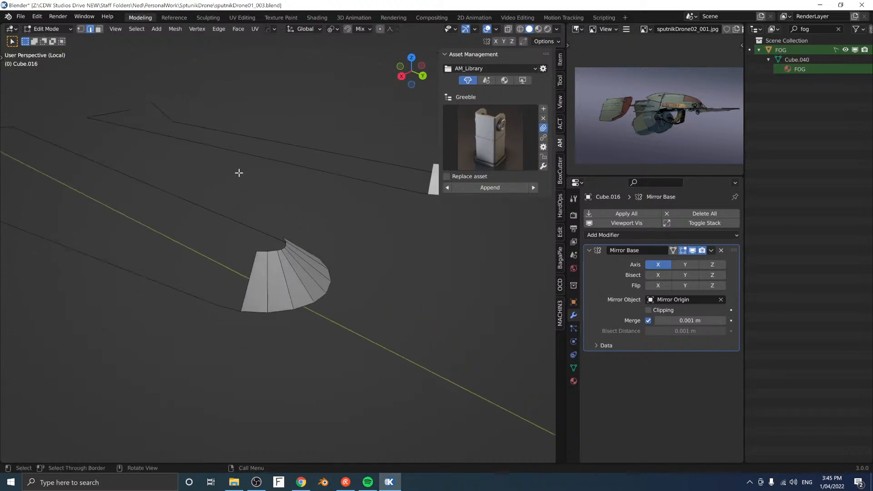
{"action": "middle_click_drag", "start_coordinate": [239, 173], "coordinate": [292, 198]}
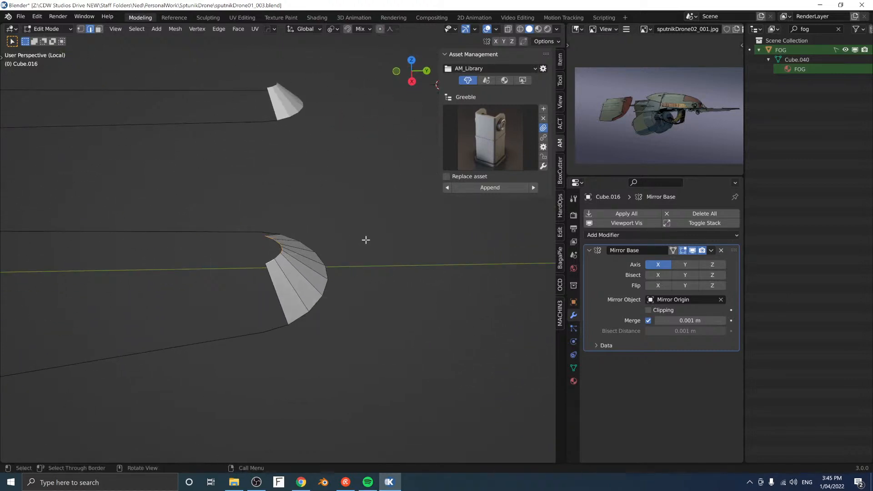
Step: Add a centred edge loop around the tip's fan of faces, midway between its inner and outer arcs
{"action": "key", "text": "ctrl+b"}
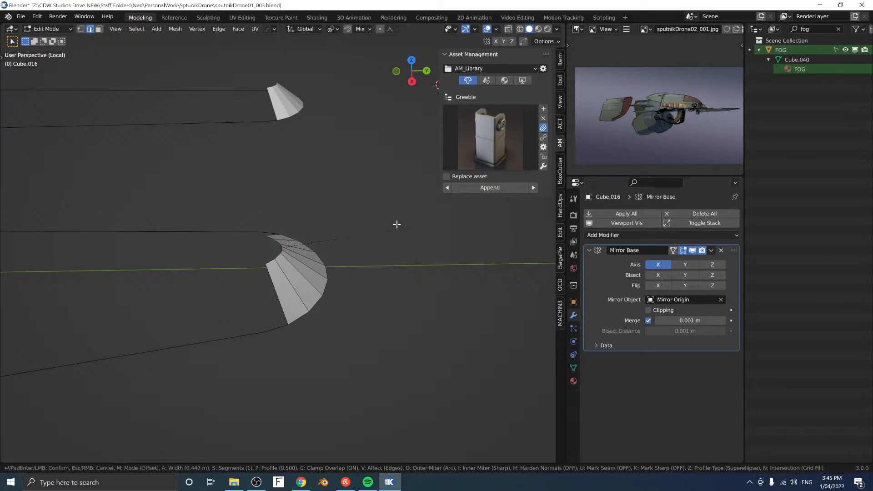
{"action": "right_click", "coordinate": [399, 223]}
{"action": "key", "text": "ctrl+r"}
{"action": "right_click", "coordinate": [340, 252]}
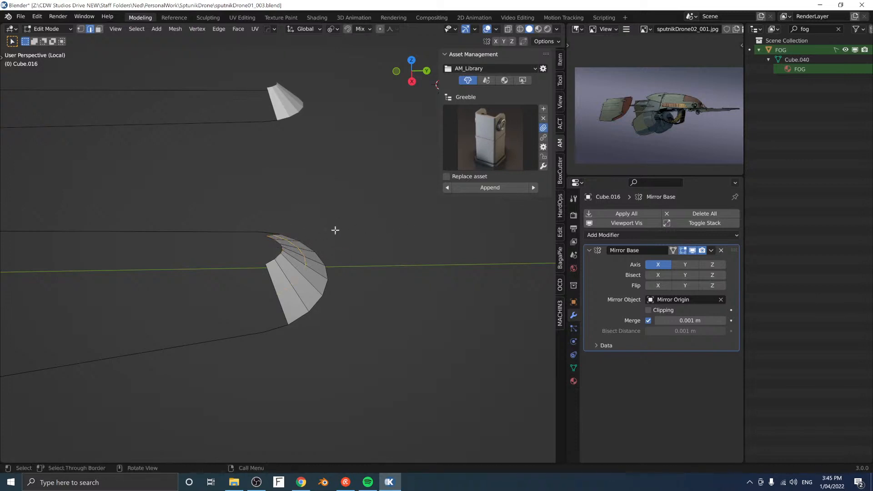
Step: Move the tip's middle edge loop slightly outward along the Y axis
{"action": "middle_click_drag", "start_coordinate": [335, 230], "coordinate": [335, 209]}
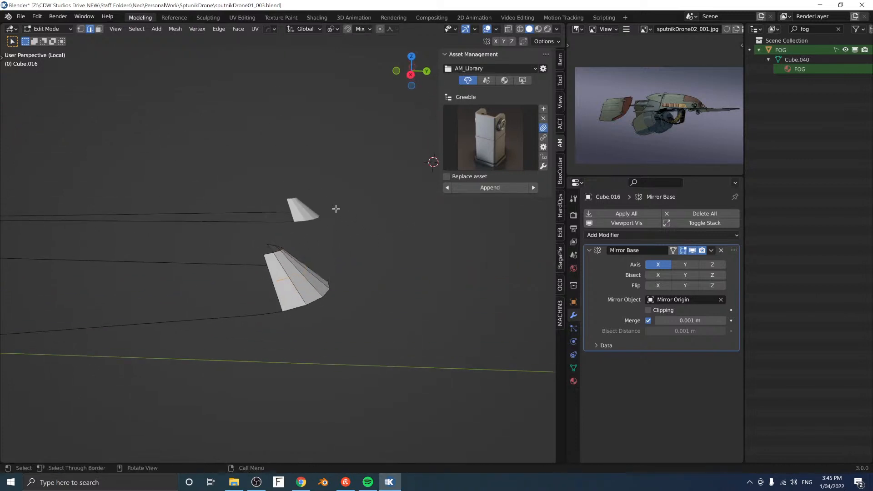
{"action": "left_click", "coordinate": [363, 215]}
{"action": "middle_click_drag", "start_coordinate": [325, 217], "coordinate": [335, 211]}
{"action": "key", "text": "g"}
{"action": "key", "text": "y"}
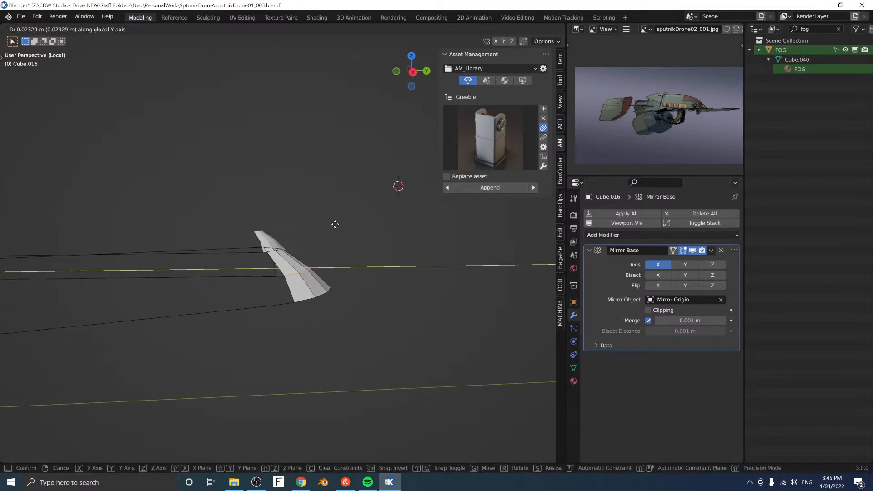
{"action": "left_click", "coordinate": [345, 221]}
Step: Try beveling the tip's middle loop and rounding the band with MESHmachine's Fuse, then undo back to the single loop
{"action": "key", "text": "ctrl+b"}
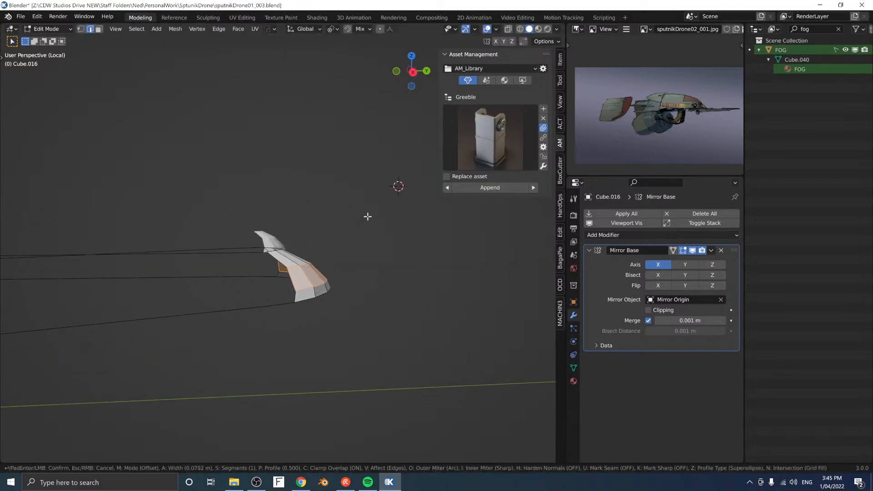
{"action": "left_click", "coordinate": [369, 215]}
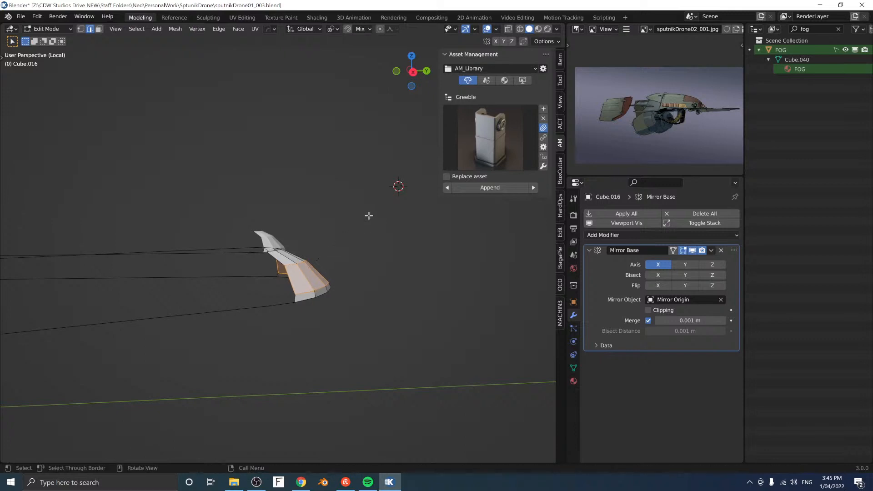
{"action": "key", "text": "y"}
{"action": "left_click", "coordinate": [369, 216]}
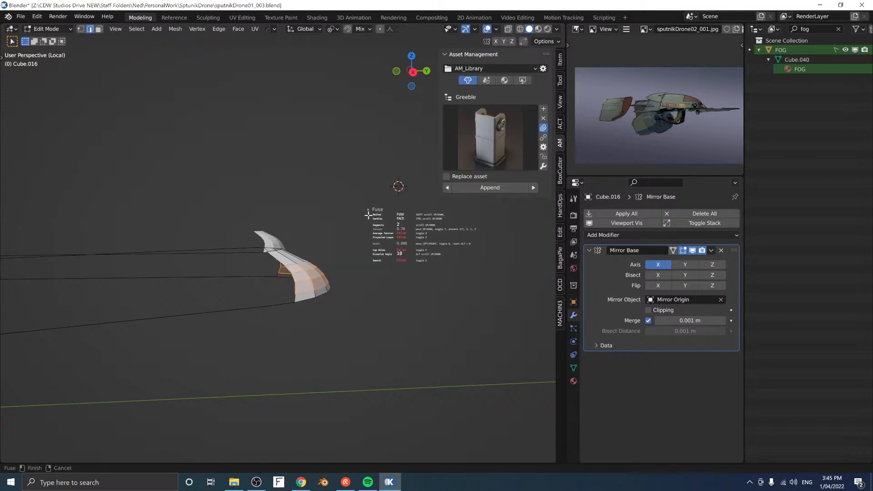
{"action": "left_click", "coordinate": [368, 215]}
{"action": "middle_click_drag", "start_coordinate": [319, 205], "coordinate": [262, 215]}
{"action": "key", "text": "ctrl+z"}
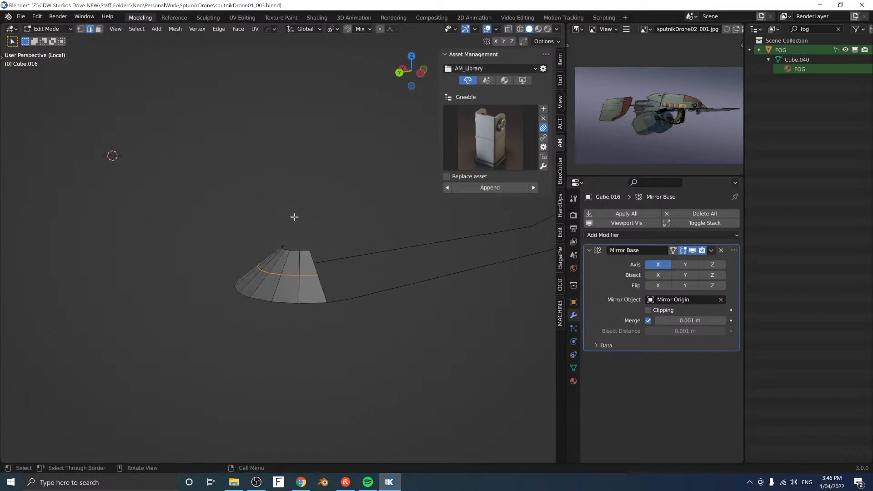
Step: Delete the short sloped edges at the strut's open far end
{"action": "scroll", "coordinate": [295, 216], "scroll_direction": "down", "scroll_amount": 4}
{"action": "middle_click_drag", "start_coordinate": [214, 196], "coordinate": [391, 243]}
{"action": "left_click_drag", "start_coordinate": [220, 235], "coordinate": [432, 224], "text": "shift"}
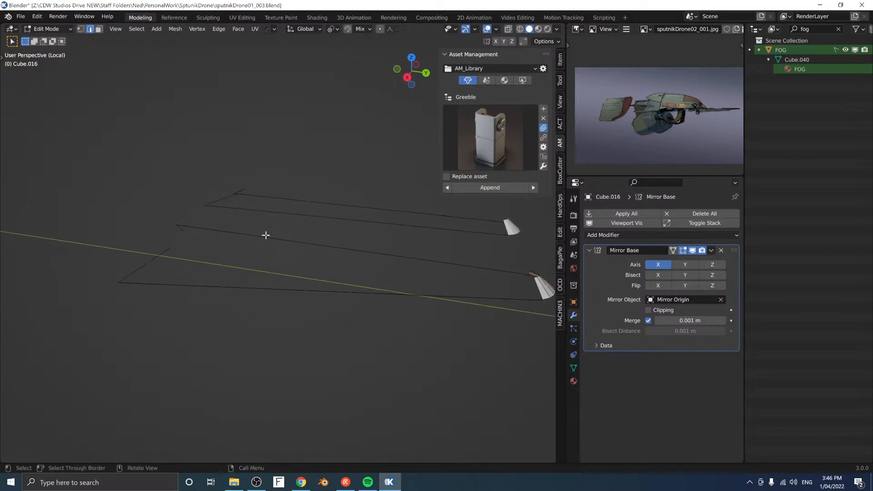
{"action": "middle_click_drag", "start_coordinate": [266, 235], "coordinate": [310, 237]}
{"action": "key", "text": "Tab"}
{"action": "left_click", "coordinate": [108, 298]}
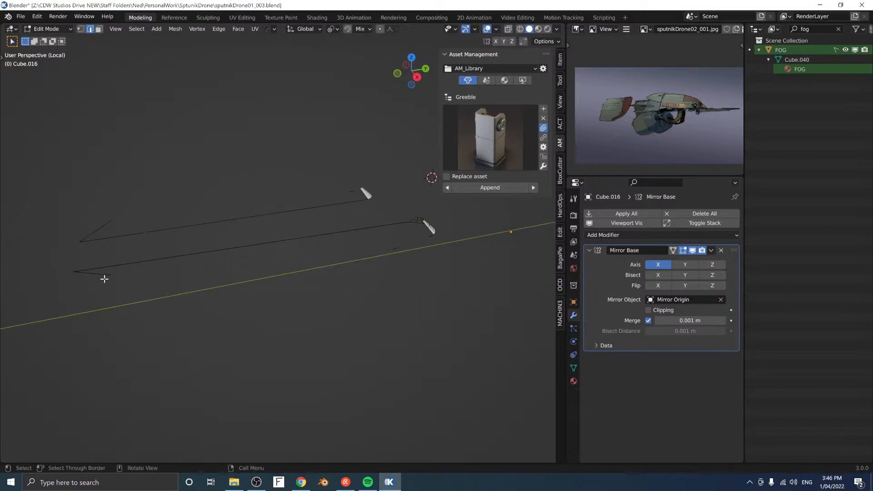
{"action": "left_click", "coordinate": [105, 279]}
{"action": "left_click", "coordinate": [115, 296], "text": "ctrl"}
{"action": "key", "text": "1"}
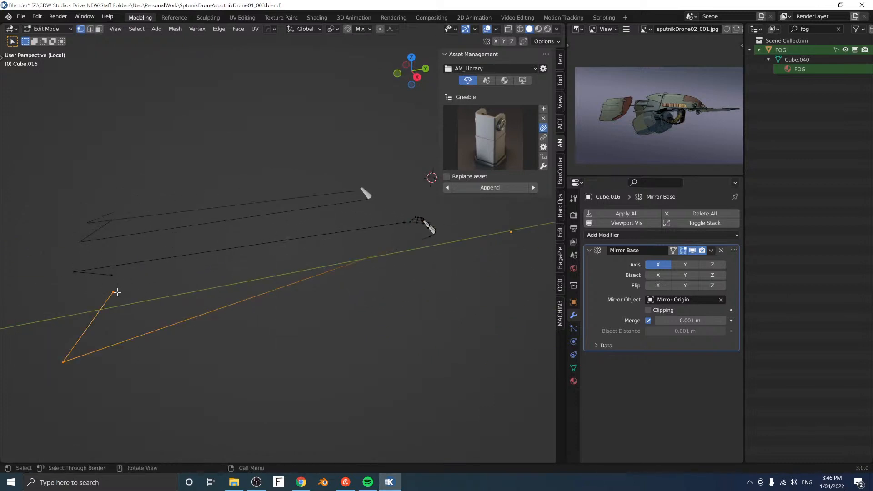
Step: Extrude the end vertices of the tip's inner arc about 6.58 m along negative Y to the strut's far end
{"action": "middle_click_drag", "start_coordinate": [192, 283], "coordinate": [330, 249]}
{"action": "scroll", "coordinate": [348, 214], "scroll_direction": "down", "scroll_amount": 2}
{"action": "middle_click_drag", "start_coordinate": [361, 207], "coordinate": [423, 225], "text": "shift"}
{"action": "key", "text": "e"}
{"action": "key", "text": "y"}
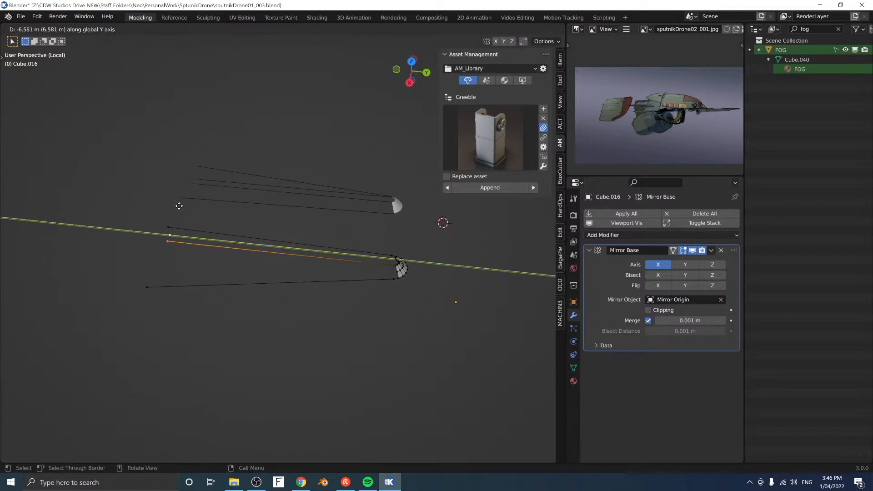
{"action": "left_click", "coordinate": [180, 206]}
Step: Join the vertices at the strut's far end with edges to close the end outline
{"action": "middle_click_drag", "start_coordinate": [182, 204], "coordinate": [235, 330]}
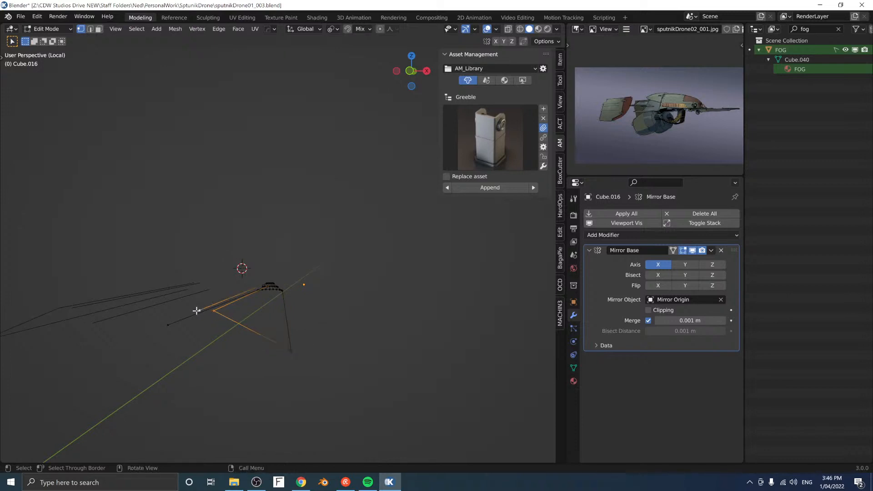
{"action": "middle_click_drag", "start_coordinate": [185, 324], "coordinate": [211, 277]}
{"action": "left_click", "coordinate": [326, 286]}
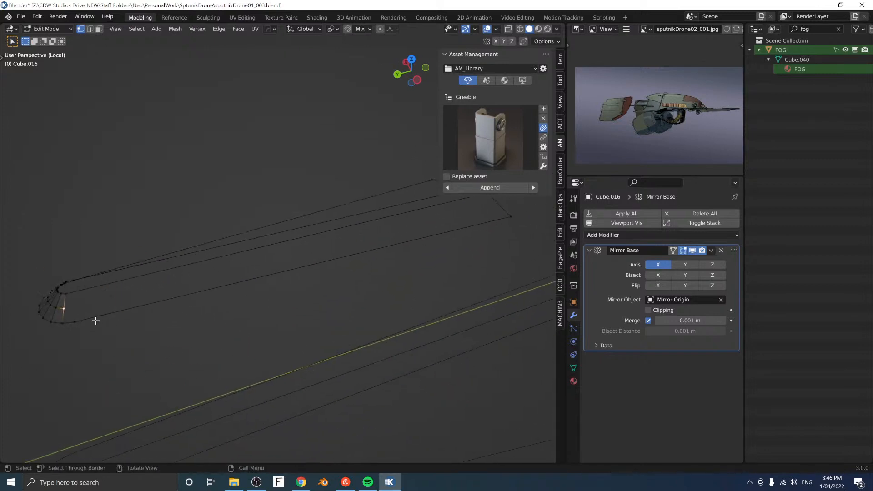
Step: Try to extrude the end of the tip's middle loop about 6.57 m back to the strut's far end
{"action": "middle_click_drag", "start_coordinate": [81, 313], "coordinate": [171, 280]}
{"action": "left_click", "coordinate": [315, 345], "text": "alt"}
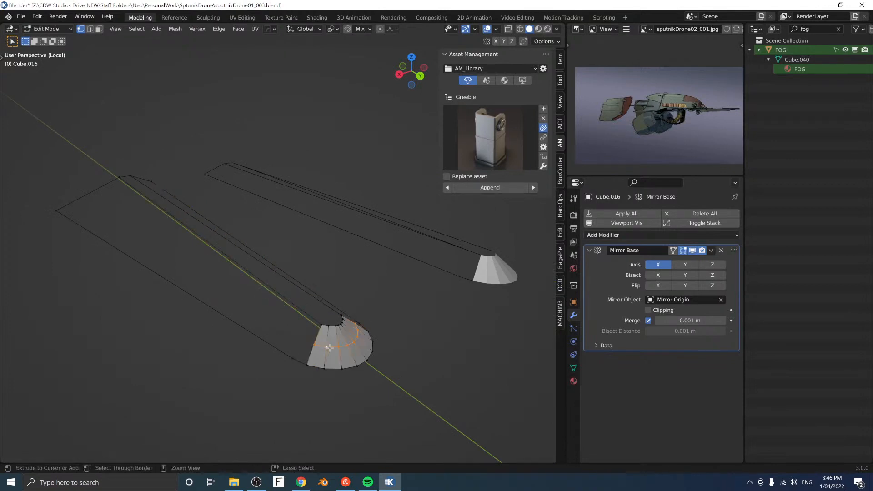
{"action": "middle_click_drag", "start_coordinate": [329, 348], "coordinate": [342, 315]}
{"action": "key", "text": "ctrl+z"}
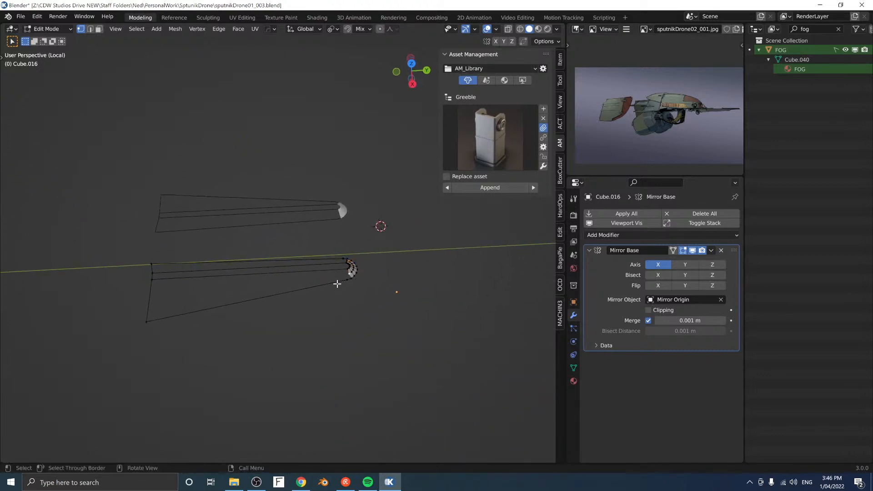
{"action": "middle_click_drag", "start_coordinate": [337, 284], "coordinate": [316, 203]}
{"action": "key", "text": "e"}
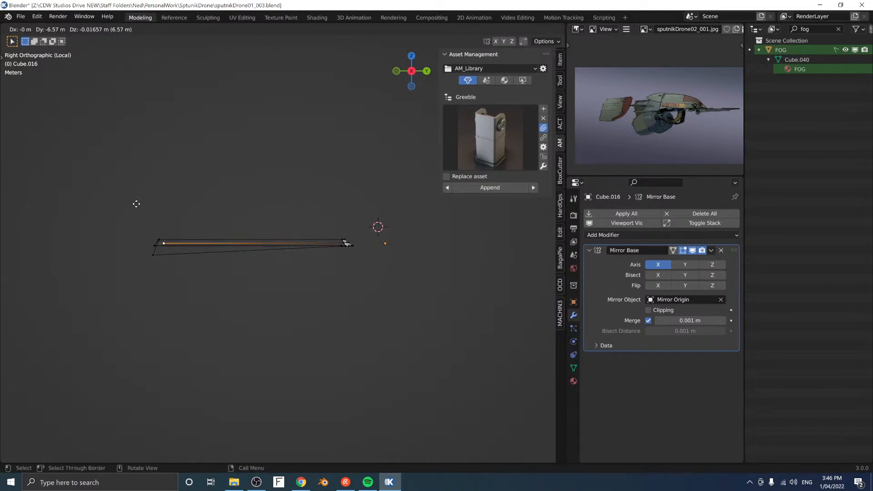
{"action": "left_click", "coordinate": [136, 203]}
{"action": "middle_click_drag", "start_coordinate": [136, 203], "coordinate": [217, 298]}
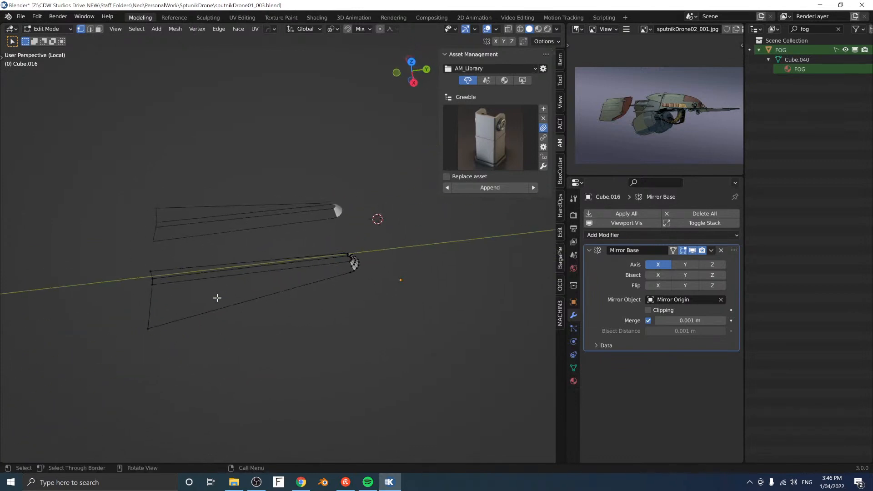
Step: Fill the strut's wider sloped side with a face and knife-cut it lengthwise from the tip's middle loop to the far end
{"action": "key", "text": "Tab"}
{"action": "key", "text": "Tab"}
{"action": "middle_click_drag", "start_coordinate": [238, 265], "coordinate": [177, 250]}
{"action": "middle_click_drag", "start_coordinate": [250, 215], "coordinate": [283, 303]}
{"action": "scroll", "coordinate": [282, 303], "scroll_direction": "up", "scroll_amount": 2}
{"action": "key", "text": "2"}
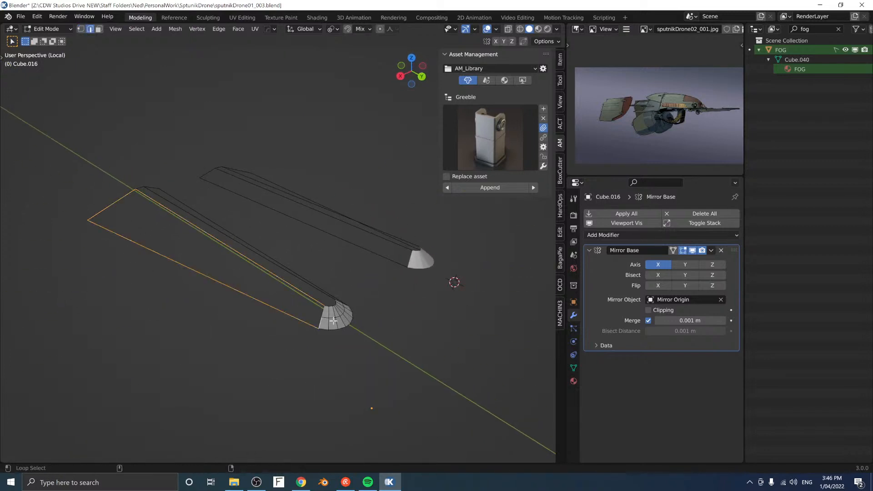
{"action": "key", "text": "alt+z"}
{"action": "middle_click_drag", "start_coordinate": [283, 314], "coordinate": [316, 323]}
{"action": "key", "text": "k"}
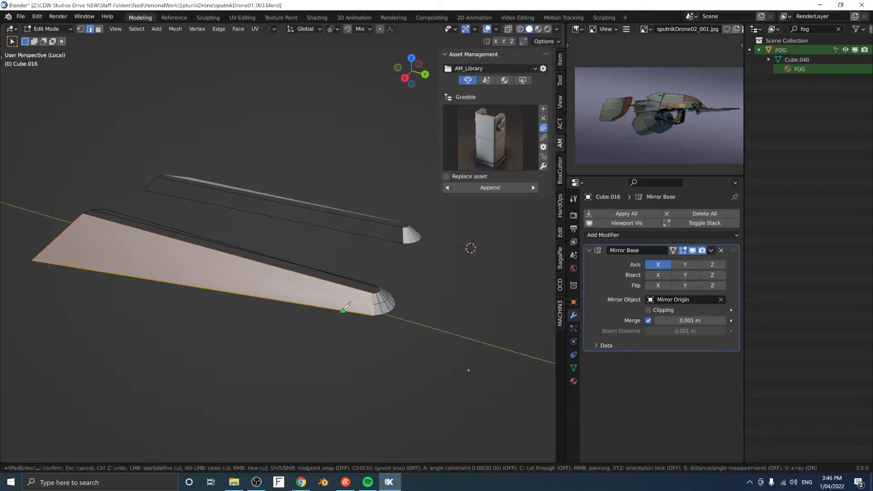
{"action": "key", "text": "Return"}
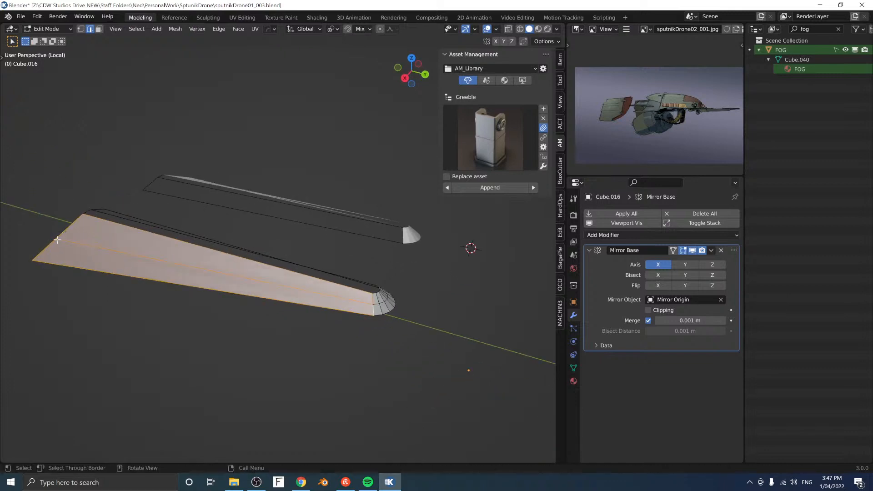
Step: Fill the opposite sloped side with a face and knife-cut it lengthwise from the tip's middle loop to the far end
{"action": "middle_click_drag", "start_coordinate": [57, 240], "coordinate": [168, 276]}
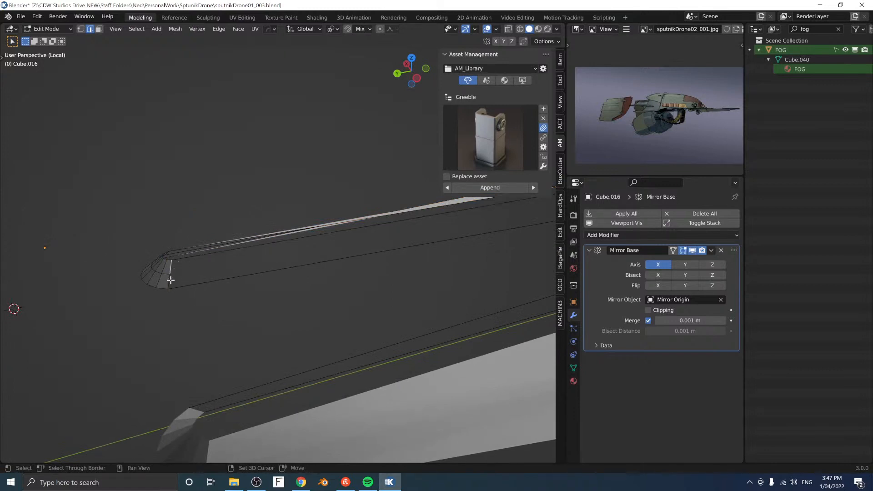
{"action": "left_click", "coordinate": [186, 262], "text": "shift"}
{"action": "middle_click_drag", "start_coordinate": [352, 258], "coordinate": [140, 282], "text": "shift"}
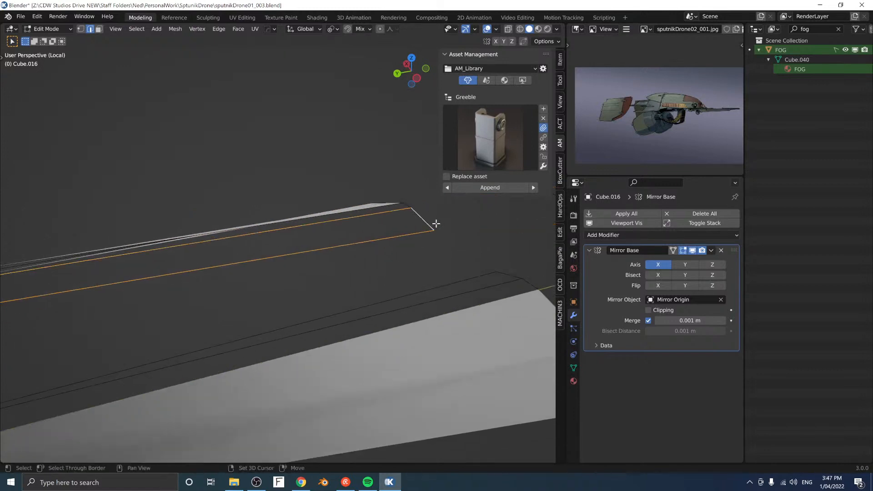
{"action": "key", "text": "f"}
{"action": "key", "text": "k"}
{"action": "scroll", "coordinate": [204, 264], "scroll_direction": "down", "scroll_amount": 4}
{"action": "scroll", "coordinate": [150, 298], "scroll_direction": "up", "scroll_amount": 3}
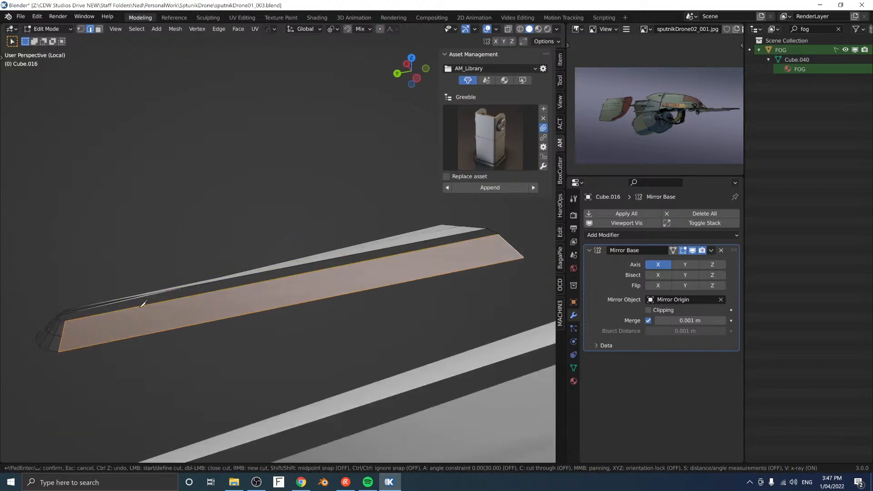
{"action": "left_click", "coordinate": [510, 245]}
{"action": "key", "text": "Return"}
Step: Fill the strut's top opening with a face and bevel its outline by about 0.09 m with one segment
{"action": "middle_click_drag", "start_coordinate": [278, 236], "coordinate": [299, 287]}
{"action": "left_click", "coordinate": [258, 275]}
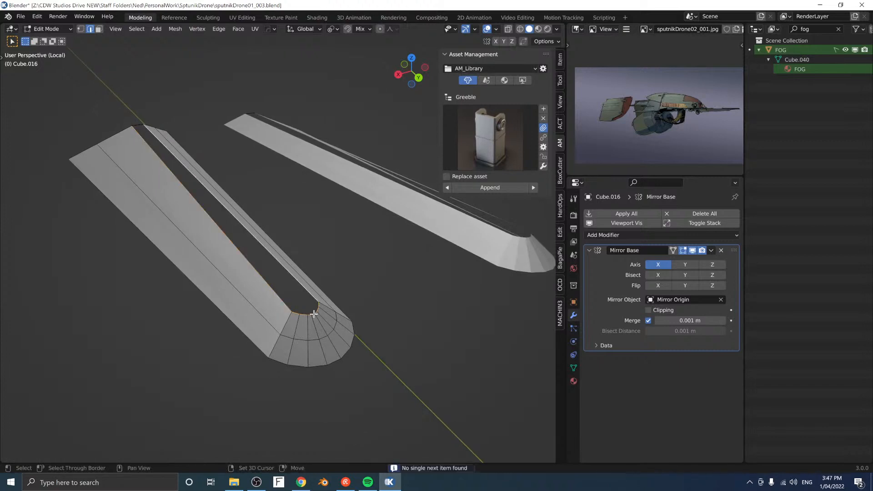
{"action": "key", "text": "f"}
{"action": "middle_click_drag", "start_coordinate": [301, 256], "coordinate": [327, 228]}
{"action": "key", "text": "ctrl+b"}
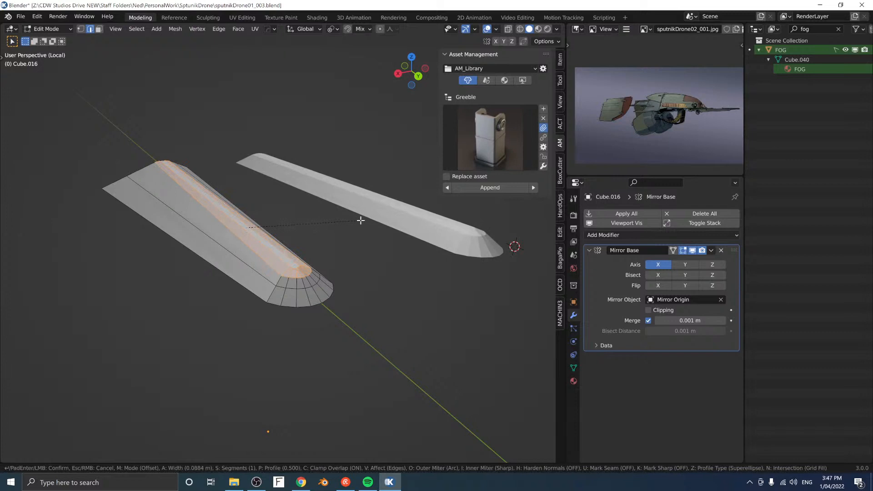
{"action": "left_click", "coordinate": [367, 219]}
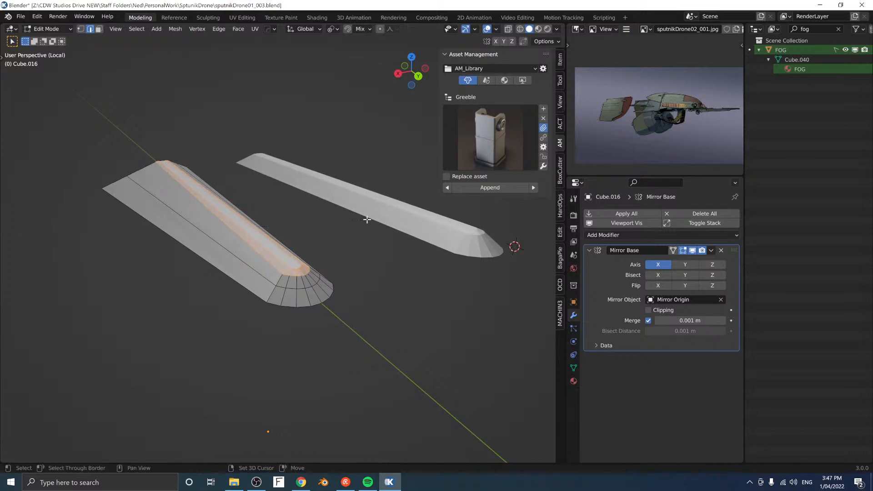
Step: Fuse the bevelled strip around the strut's top outline into a smooth rounded transition
{"action": "key", "text": "y"}
{"action": "key", "text": "f"}
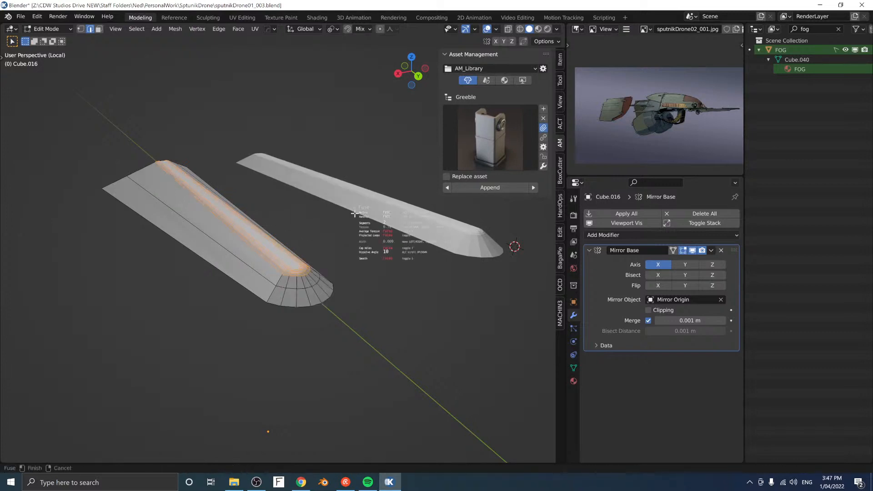
{"action": "left_click", "coordinate": [354, 213]}
{"action": "middle_click_drag", "start_coordinate": [351, 210], "coordinate": [380, 227]}
{"action": "key", "text": "Tab"}
{"action": "left_click", "coordinate": [364, 274]}
{"action": "scroll", "coordinate": [368, 256], "scroll_direction": "down", "scroll_amount": 2}
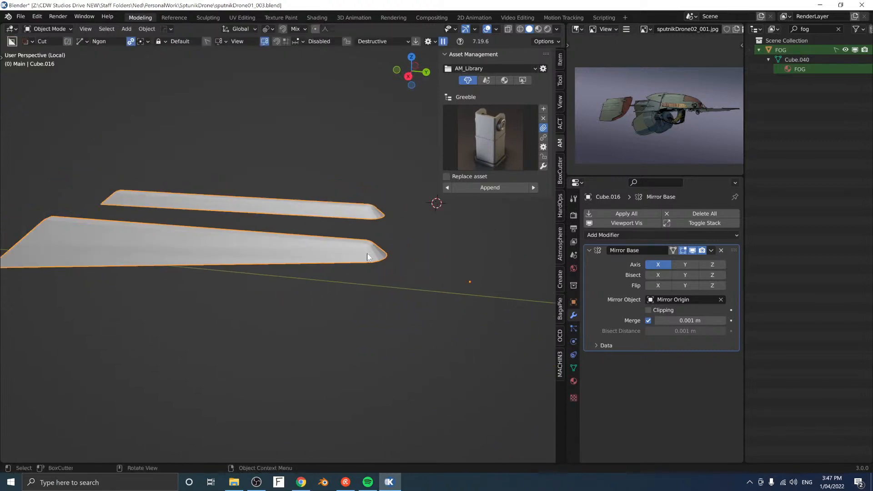
{"action": "key", "text": "z"}
{"action": "left_click", "coordinate": [401, 305]}
{"action": "key", "text": "z"}
{"action": "mouse_move", "coordinate": [406, 269]}
{"action": "middle_mouse_down"}
{"action": "mouse_move", "coordinate": [364, 256]}
{"action": "mouse_move", "coordinate": [299, 267]}
{"action": "mouse_move", "coordinate": [285, 303]}
{"action": "mouse_move", "coordinate": [276, 297]}
{"action": "mouse_move", "coordinate": [309, 266]}
{"action": "mouse_move", "coordinate": [323, 274]}
{"action": "mouse_move", "coordinate": [298, 263]}
{"action": "mouse_move", "coordinate": [370, 259]}
{"action": "mouse_move", "coordinate": [376, 242]}
{"action": "mouse_move", "coordinate": [323, 250]}
{"action": "mouse_move", "coordinate": [357, 241]}
{"action": "mouse_move", "coordinate": [363, 263]}
{"action": "middle_mouse_up"}
{"action": "left_click", "coordinate": [360, 298]}
Step: Select the vertices of the strut's rounded tip through the mesh and set the object's origin there
{"action": "key", "text": "Tab"}
{"action": "key", "text": "alt+z"}
{"action": "left_click_drag", "start_coordinate": [399, 208], "coordinate": [475, 271]}
{"action": "key", "text": "alt+z"}
{"action": "key", "text": "Tab"}
Step: Move the strut's tip to the hinge plate in side view and rotate the strut about 5° around global Z
{"action": "key", "text": "KP_3"}
{"action": "key", "text": "g"}
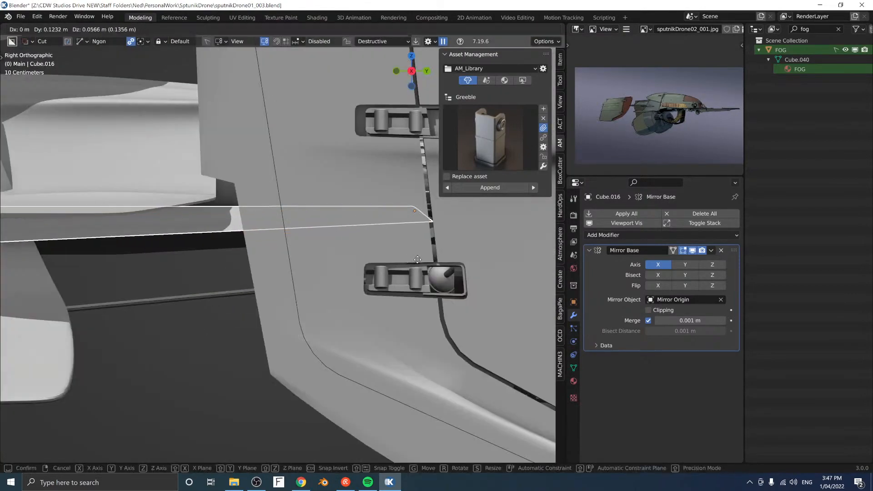
{"action": "left_click", "coordinate": [460, 222]}
{"action": "middle_click_drag", "start_coordinate": [460, 222], "coordinate": [332, 273]}
{"action": "key", "text": "r"}
{"action": "key", "text": "z"}
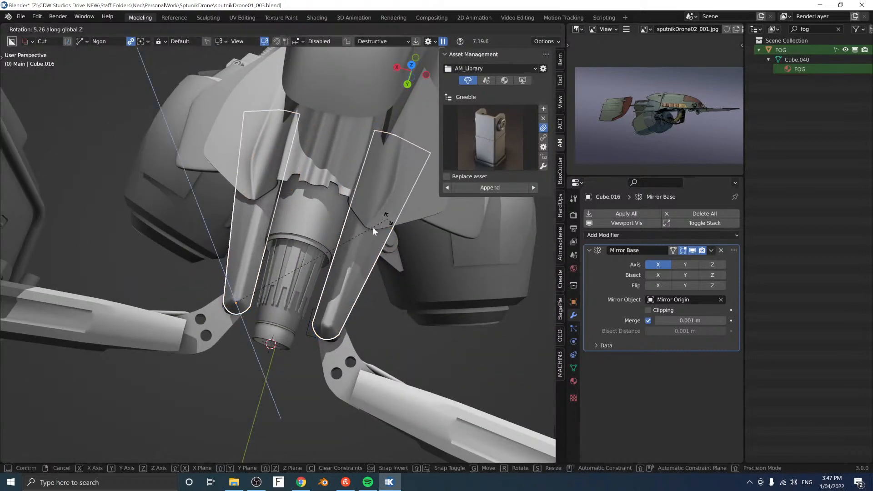
{"action": "left_click", "coordinate": [372, 227]}
Step: Adjust the strut's height along the global Z axis relative to the hinge plate
{"action": "middle_click_drag", "start_coordinate": [372, 227], "coordinate": [346, 237]}
{"action": "key", "text": "g"}
{"action": "key", "text": "z"}
{"action": "left_click", "coordinate": [345, 250]}
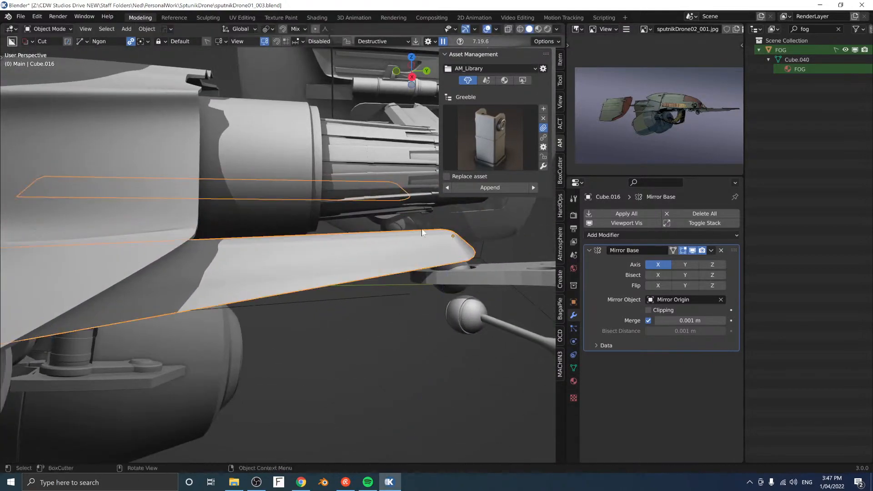
{"action": "middle_click_drag", "start_coordinate": [422, 233], "coordinate": [317, 213]}
Step: Tilt the strut around global Y to follow the hinge plate and lower it slightly along Z
{"action": "key", "text": "r"}
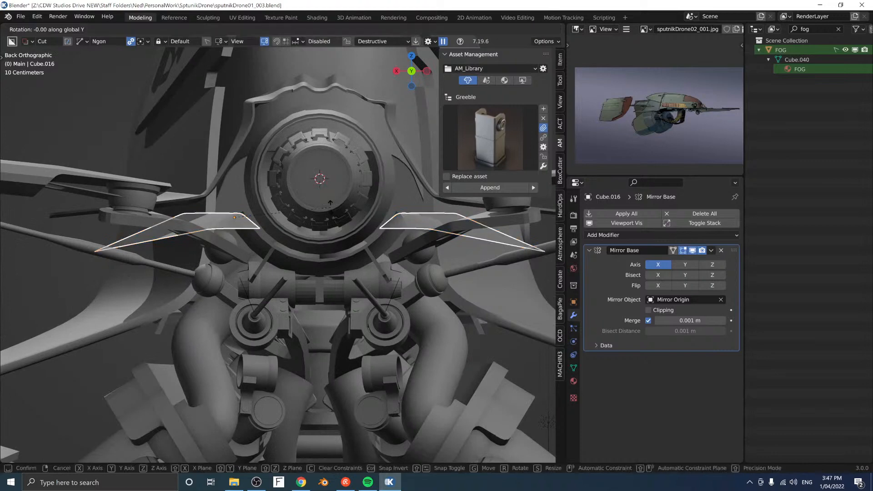
{"action": "key", "text": "y"}
{"action": "key", "text": "Return"}
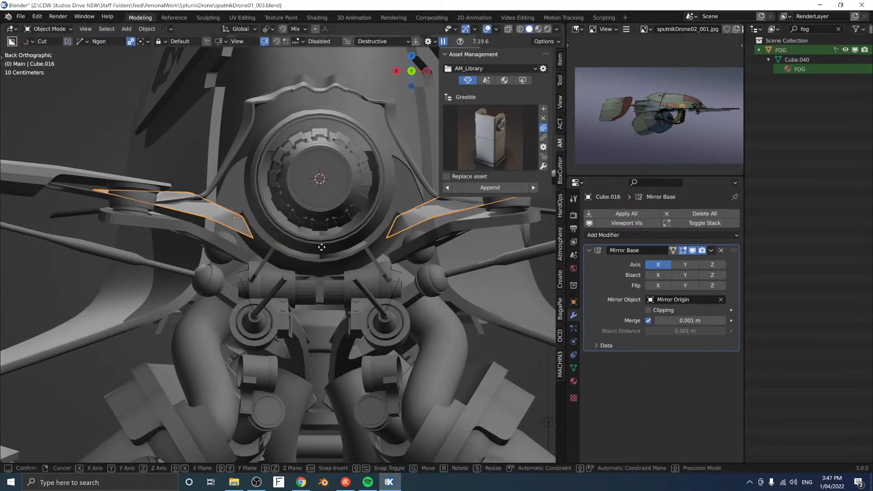
{"action": "key", "text": "g"}
{"action": "key", "text": "z"}
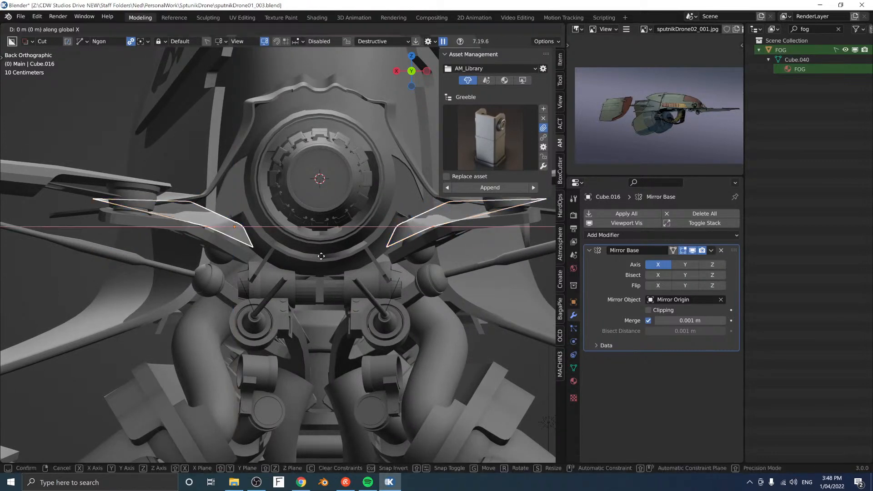
{"action": "left_click", "coordinate": [321, 256]}
{"action": "middle_click_drag", "start_coordinate": [321, 256], "coordinate": [298, 221]}
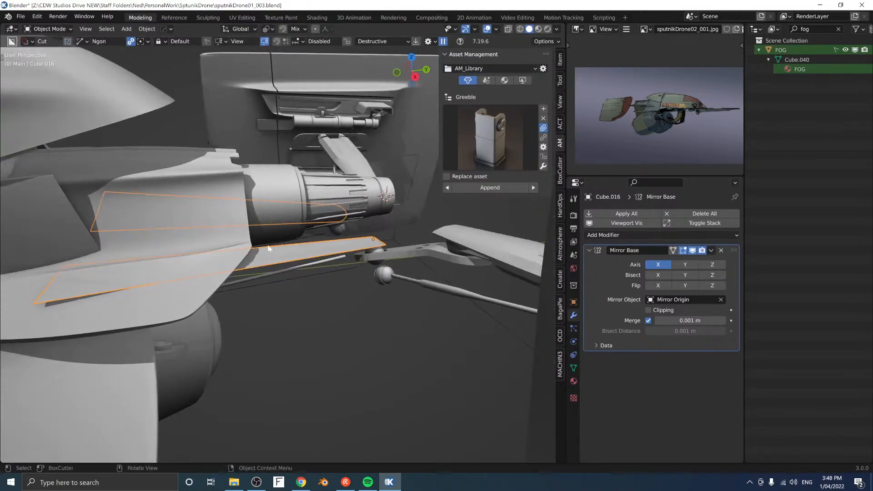
Step: Lower the strut's far-end vertices inside the body shell along Z and shift them along X
{"action": "key", "text": "Tab"}
{"action": "middle_click_drag", "start_coordinate": [219, 291], "coordinate": [354, 259], "text": "shift"}
{"action": "left_click_drag", "start_coordinate": [138, 205], "coordinate": [328, 337]}
{"action": "key", "text": "g"}
{"action": "key", "text": "z"}
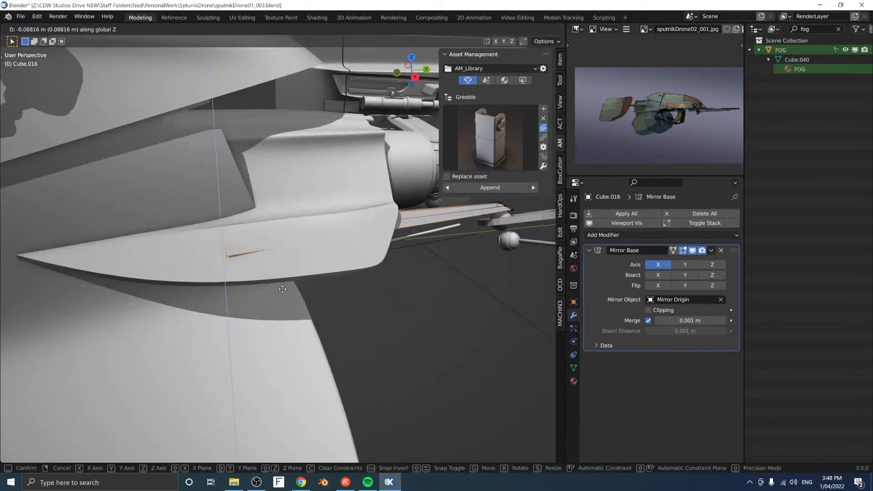
{"action": "left_click", "coordinate": [281, 298]}
{"action": "middle_click_drag", "start_coordinate": [280, 299], "coordinate": [285, 268]}
{"action": "key", "text": "x"}
{"action": "left_click", "coordinate": [373, 256]}
{"action": "key", "text": "Tab"}
{"action": "left_click", "coordinate": [299, 349]}
Step: Add a Solidify modifier to the strut with an offset of -1 and the rim-only option off
{"action": "middle_click_drag", "start_coordinate": [299, 349], "coordinate": [285, 255]}
{"action": "scroll", "coordinate": [268, 271], "scroll_direction": "up", "scroll_amount": 6}
{"action": "key", "text": "q"}
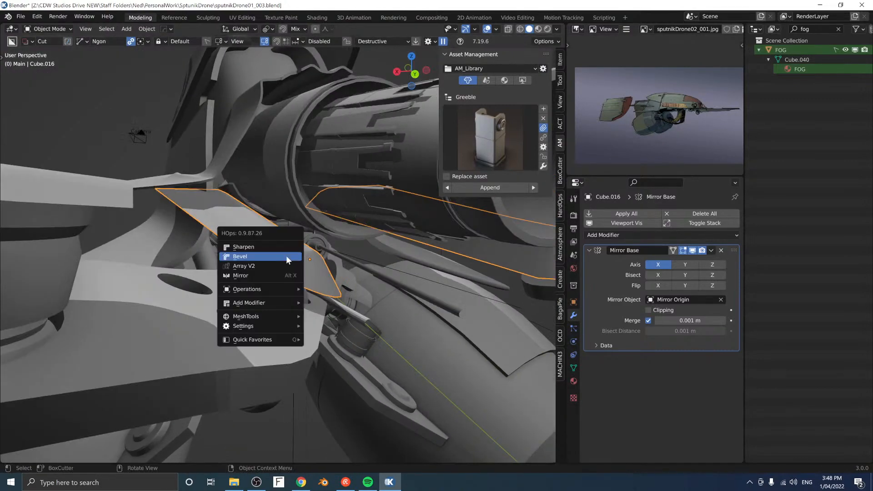
{"action": "mouse_move", "coordinate": [280, 302]}
{"action": "left_click", "coordinate": [331, 311]}
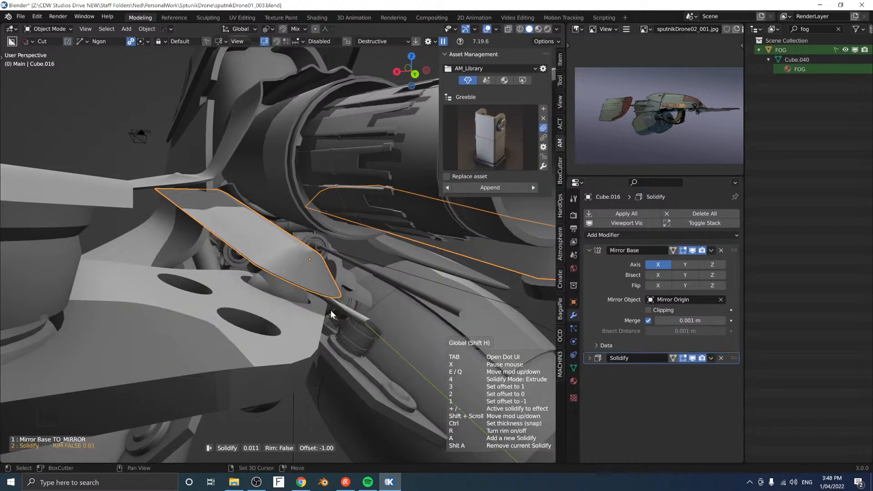
{"action": "left_click", "coordinate": [290, 297]}
{"action": "middle_click_drag", "start_coordinate": [290, 297], "coordinate": [260, 304]}
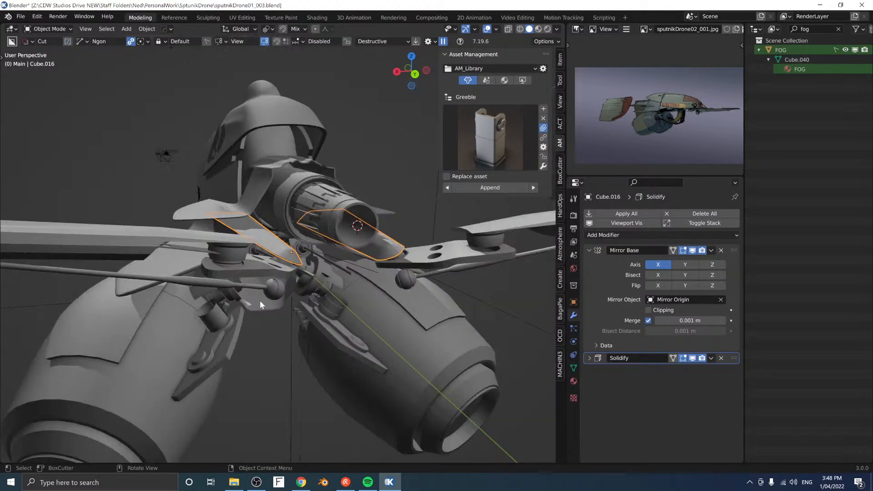
Step: Try cutting a four-point Ngon notch with bevelled corners into the body shell's rear edge below the fin
{"action": "middle_click_drag", "start_coordinate": [146, 165], "coordinate": [268, 212]}
{"action": "left_click", "coordinate": [258, 222]}
{"action": "scroll", "coordinate": [305, 229], "scroll_direction": "up", "scroll_amount": 2}
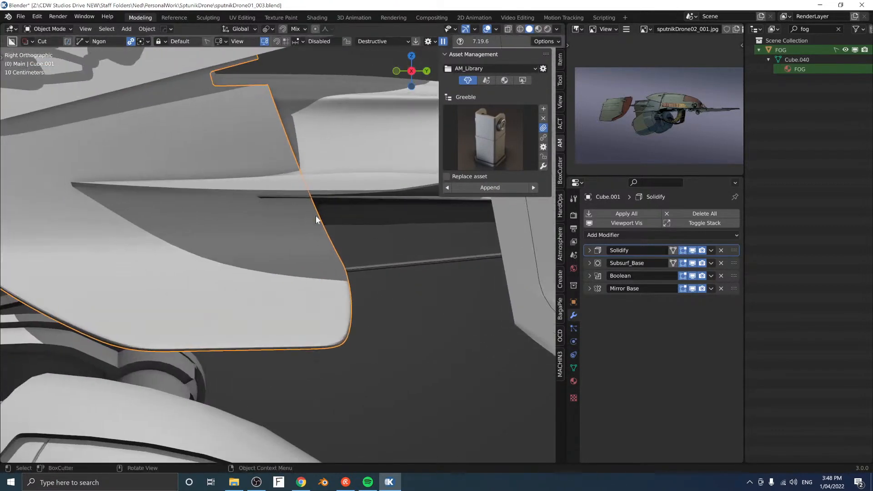
{"action": "left_click", "coordinate": [341, 191]}
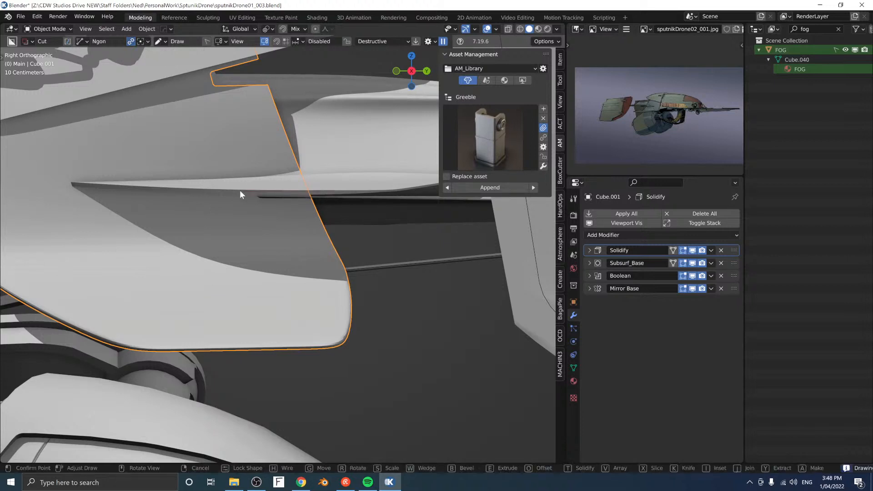
{"action": "left_click", "coordinate": [240, 192]}
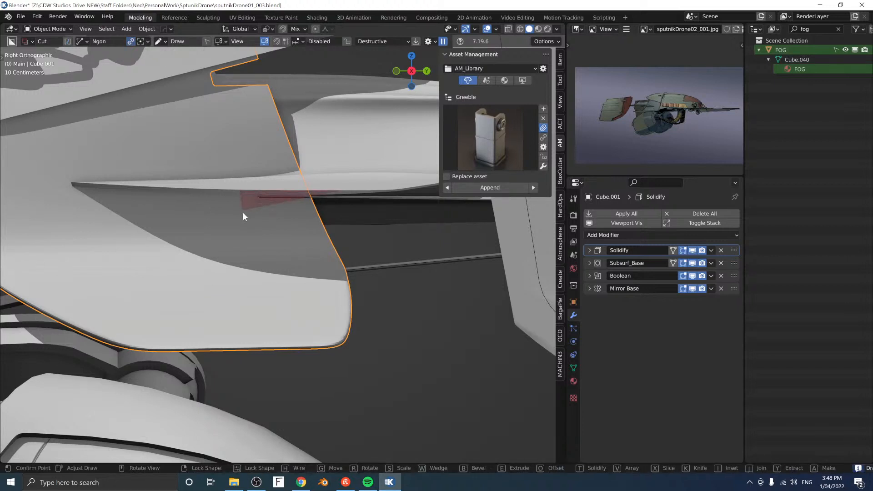
{"action": "left_click", "coordinate": [239, 237]}
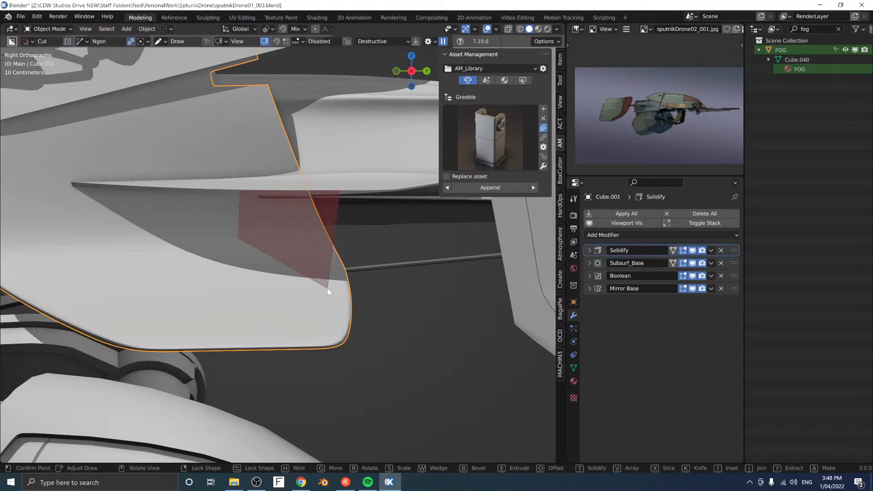
{"action": "left_click", "coordinate": [327, 288]}
{"action": "key", "text": "b"}
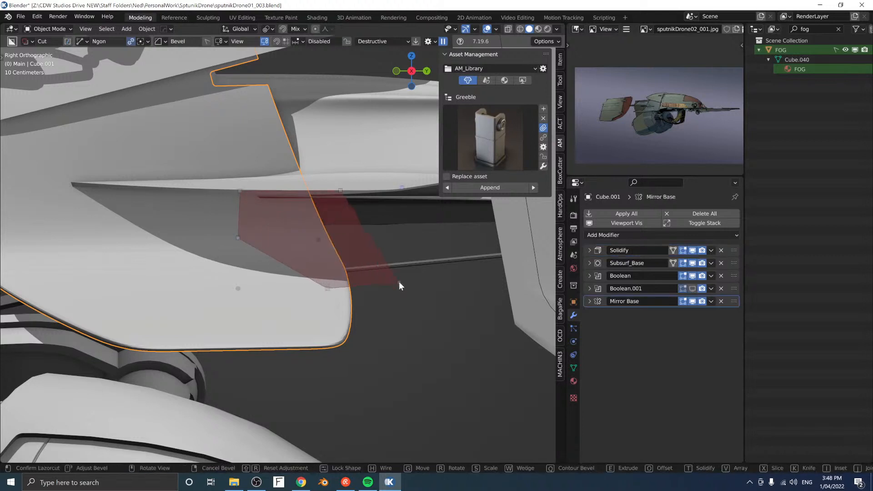
{"action": "left_click", "coordinate": [397, 282]}
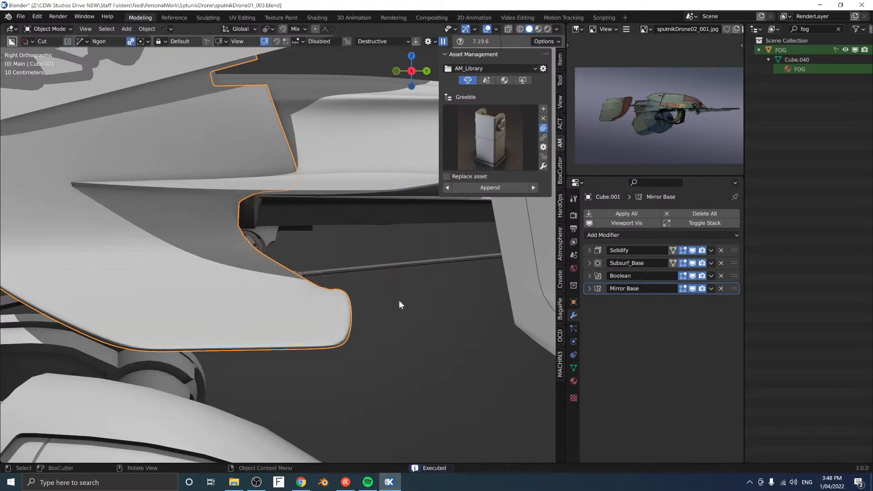
Step: Try reordering the shell's modifiers with Solidify below Subsurf_Base and hide Solidify in the viewport
{"action": "left_click", "coordinate": [733, 275]}
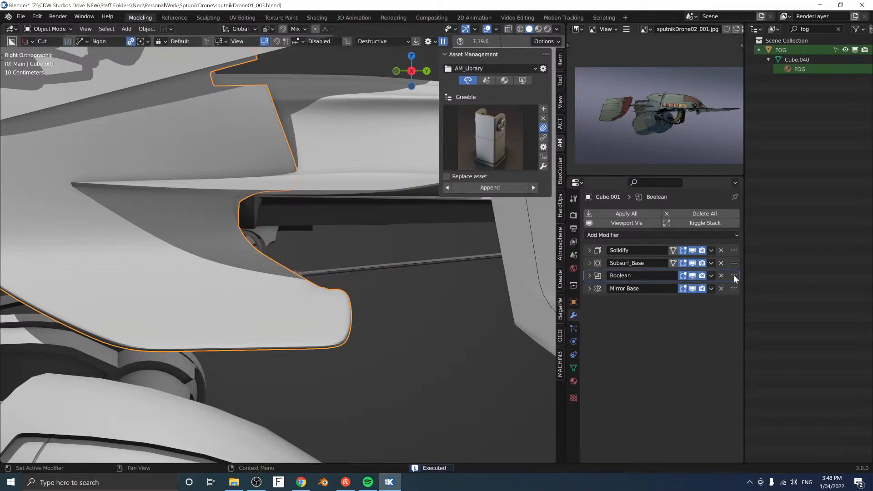
{"action": "mouse_move", "coordinate": [732, 275]}
{"action": "left_mouse_down"}
{"action": "mouse_move", "coordinate": [730, 315]}
{"action": "mouse_move", "coordinate": [735, 265]}
{"action": "left_mouse_up"}
{"action": "left_click", "coordinate": [692, 263]}
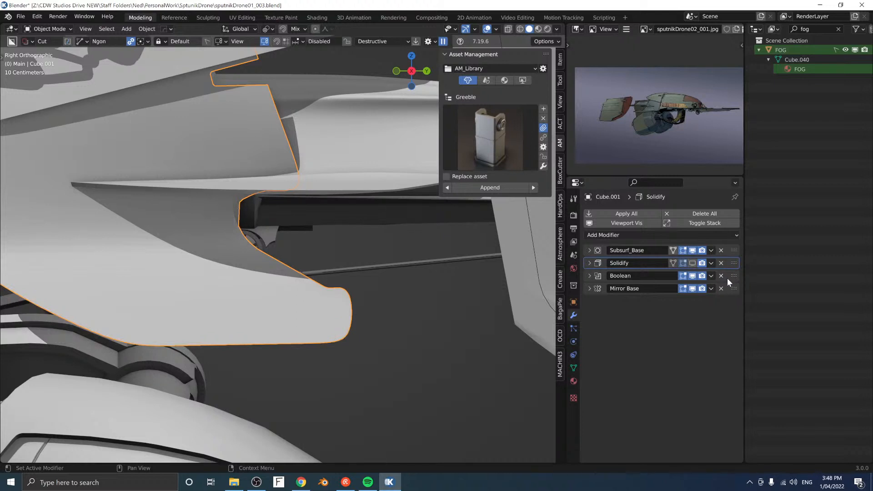
{"action": "mouse_move", "coordinate": [733, 275]}
{"action": "left_mouse_down"}
{"action": "mouse_move", "coordinate": [729, 238]}
{"action": "mouse_move", "coordinate": [735, 277]}
{"action": "left_mouse_up"}
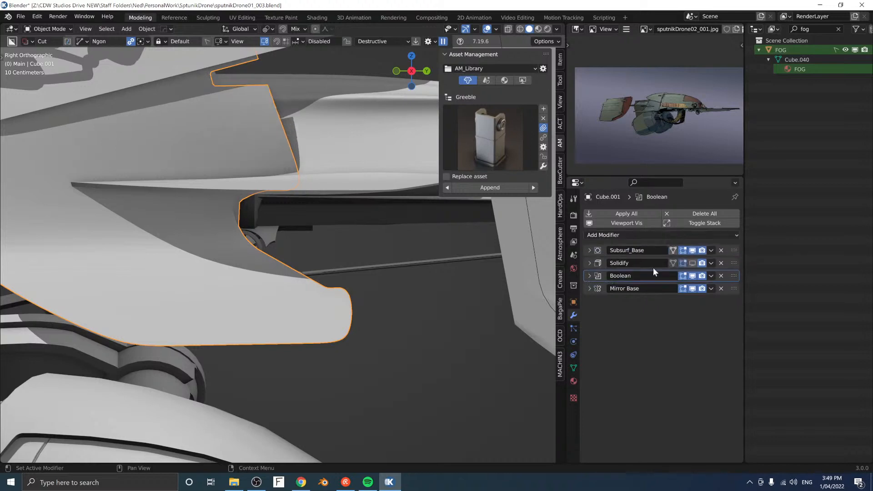
{"action": "mouse_move", "coordinate": [316, 252]}
{"action": "middle_mouse_down"}
{"action": "mouse_move", "coordinate": [235, 235]}
{"action": "mouse_move", "coordinate": [210, 240]}
{"action": "mouse_move", "coordinate": [314, 259]}
{"action": "middle_mouse_up"}
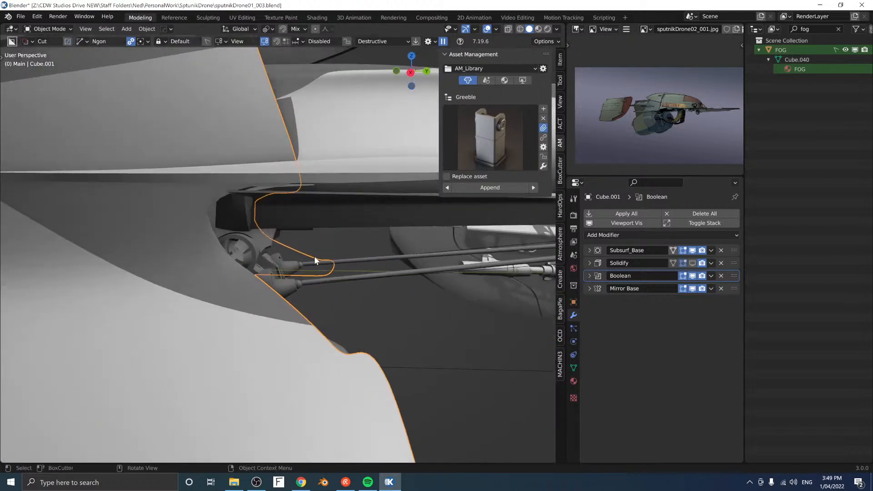
Step: Show the Solidify modifier again, try adjusting its outer edge crease, and remove the shell's Boolean modifier
{"action": "left_click", "coordinate": [691, 263]}
{"action": "left_click", "coordinate": [599, 263]}
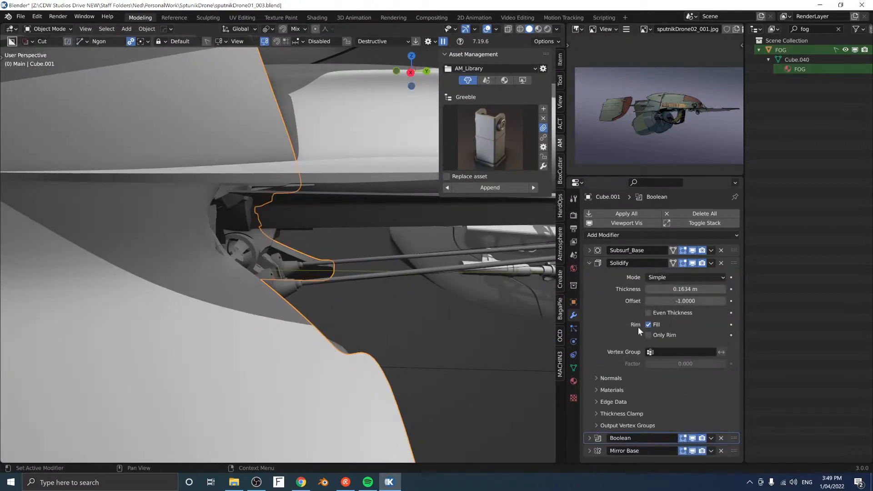
{"action": "left_click", "coordinate": [611, 402]}
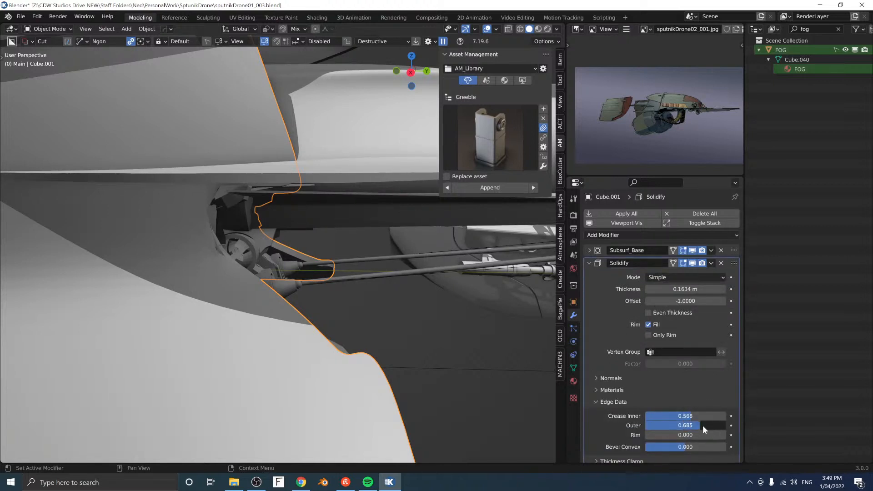
{"action": "left_click", "coordinate": [590, 264]}
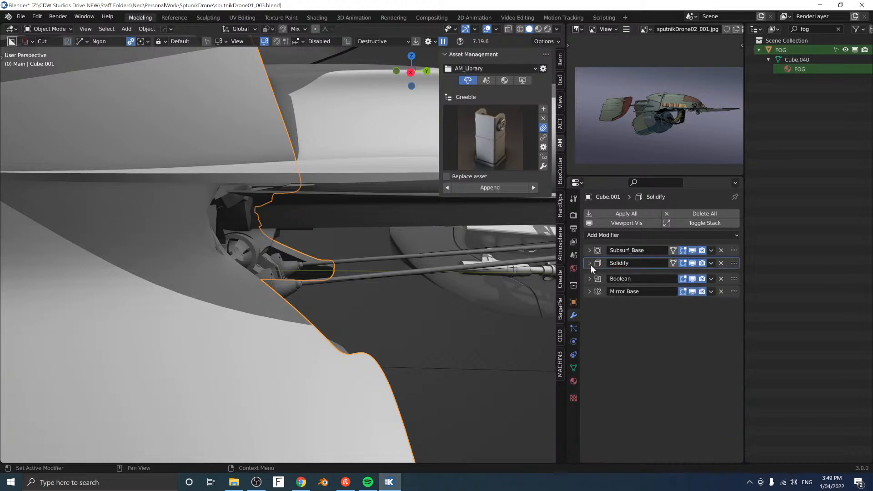
{"action": "mouse_move", "coordinate": [364, 283]}
{"action": "middle_mouse_down"}
{"action": "mouse_move", "coordinate": [370, 261]}
{"action": "mouse_move", "coordinate": [421, 262]}
{"action": "mouse_move", "coordinate": [288, 261]}
{"action": "mouse_move", "coordinate": [327, 261]}
{"action": "mouse_move", "coordinate": [353, 282]}
{"action": "middle_mouse_up"}
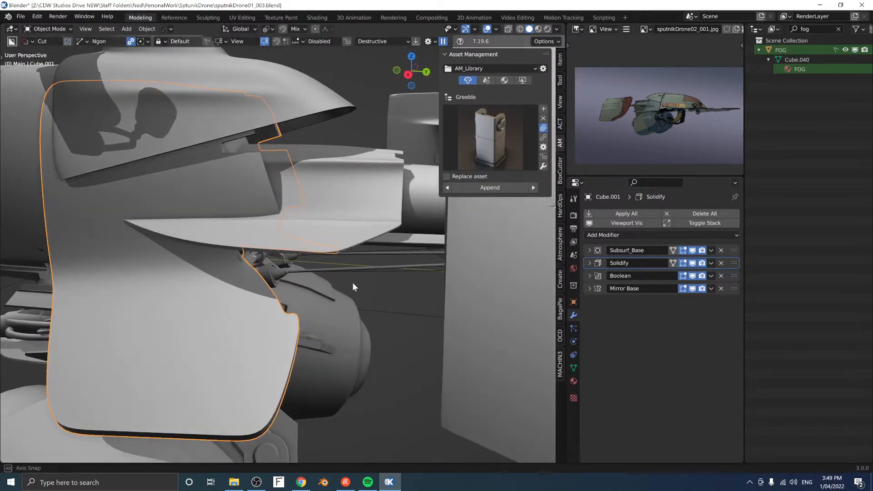
{"action": "left_click", "coordinate": [720, 275]}
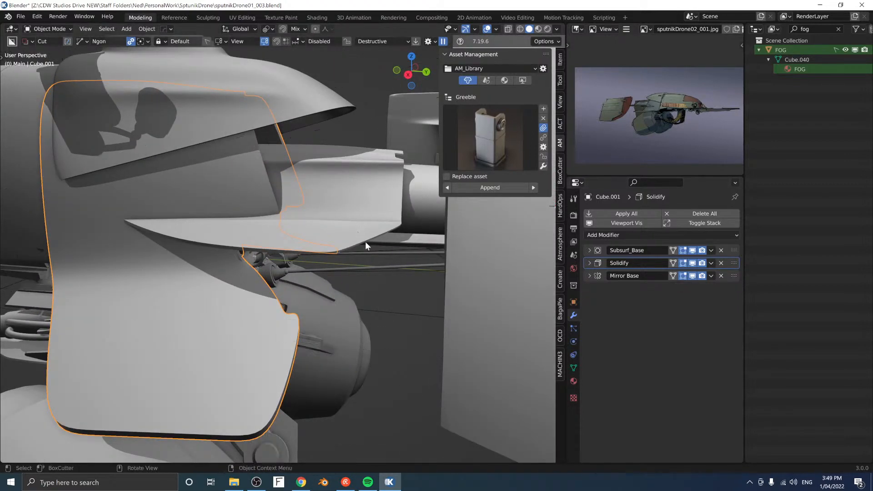
{"action": "middle_click_drag", "start_coordinate": [365, 241], "coordinate": [370, 220]}
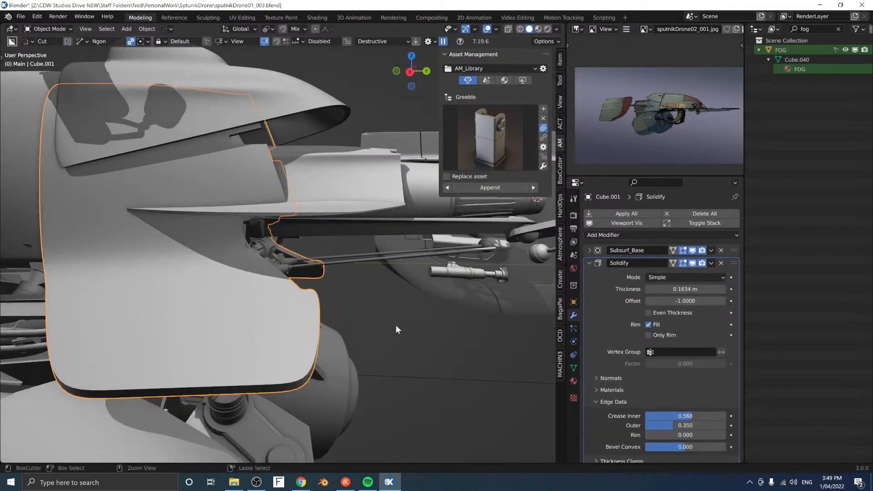
Step: Undo the body shell's modifier changes and the notch cut in its rear edge
{"action": "key", "text": "ctrl+z"}
{"action": "key", "text": "ctrl+z"}
{"action": "key", "text": "ctrl+z"}
{"action": "key", "text": "ctrl+z"}
{"action": "key", "text": "ctrl+z"}
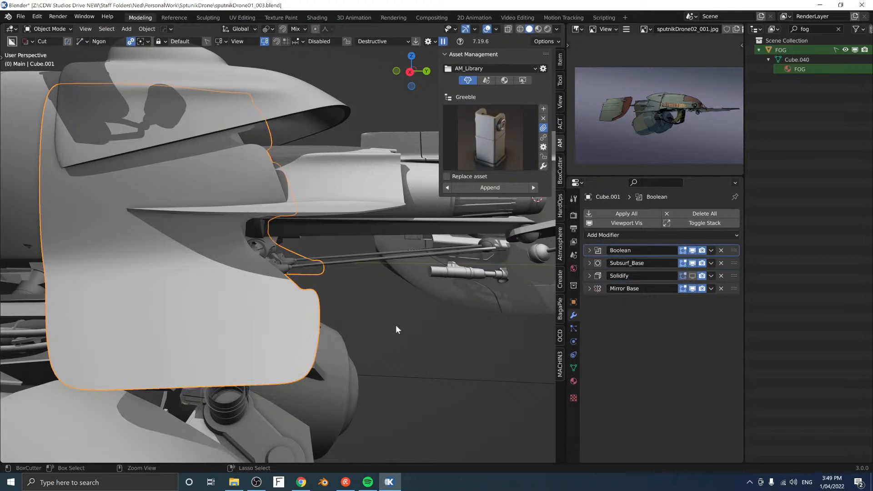
{"action": "key", "text": "ctrl+z"}
{"action": "key", "text": "ctrl+z"}
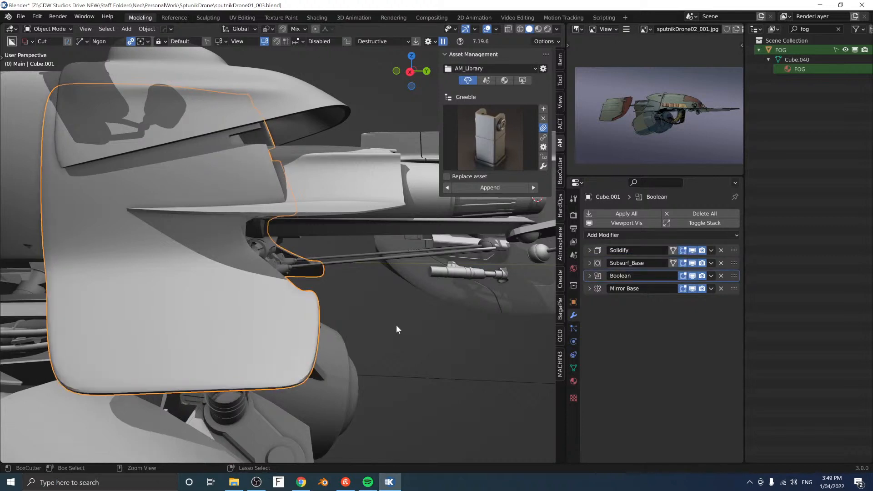
{"action": "key", "text": "ctrl+z"}
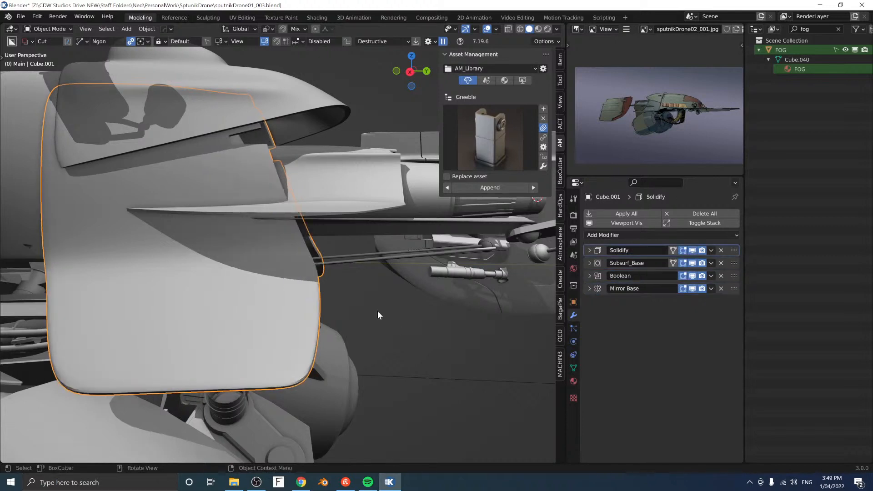
Step: Set BoxCutter to Non-Destructive and try cutting an Ngon notch with bevelled corners into the shell's rear edge below the fin
{"action": "left_click", "coordinate": [384, 42]}
{"action": "key", "text": "KP_3"}
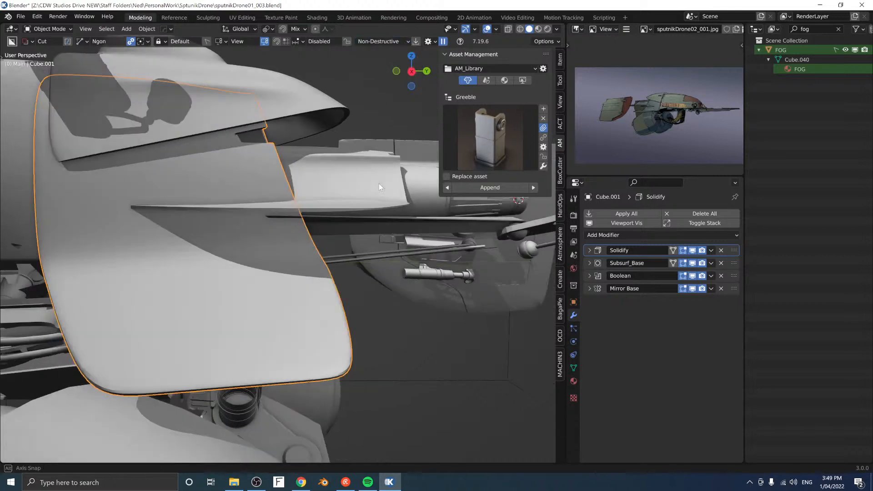
{"action": "left_click", "coordinate": [320, 212]}
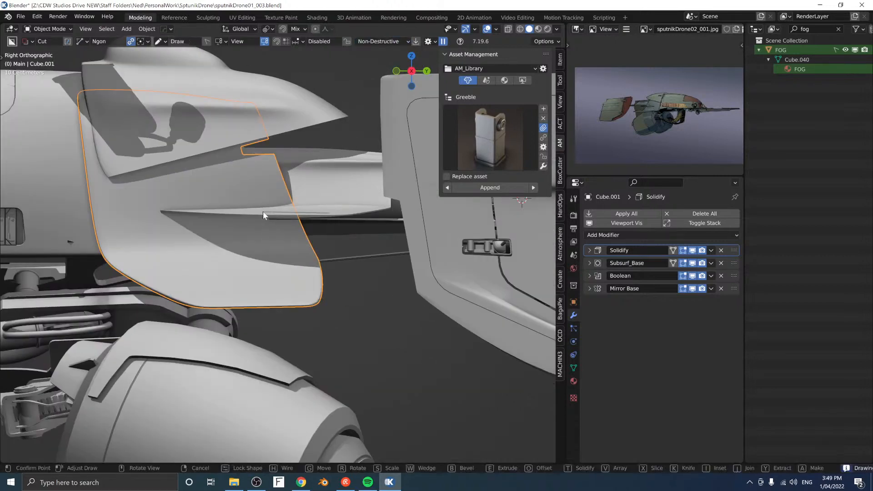
{"action": "left_click", "coordinate": [260, 212]}
{"action": "left_click", "coordinate": [265, 247]}
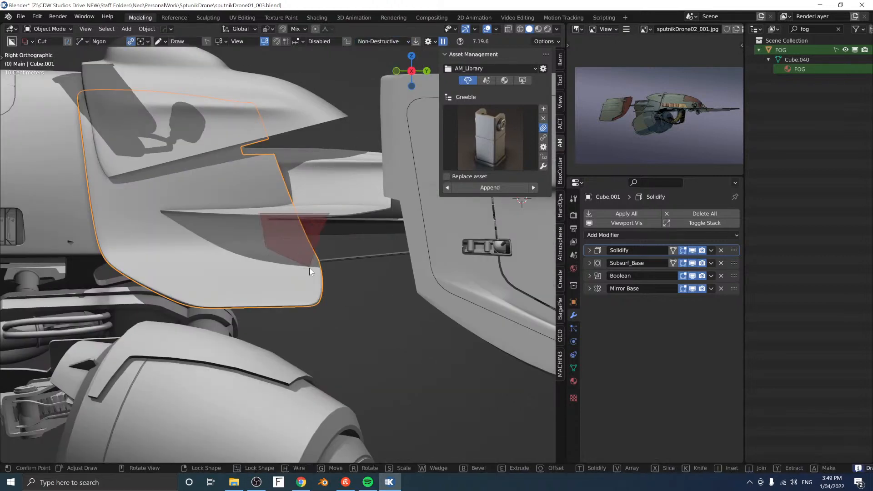
{"action": "key", "text": "b"}
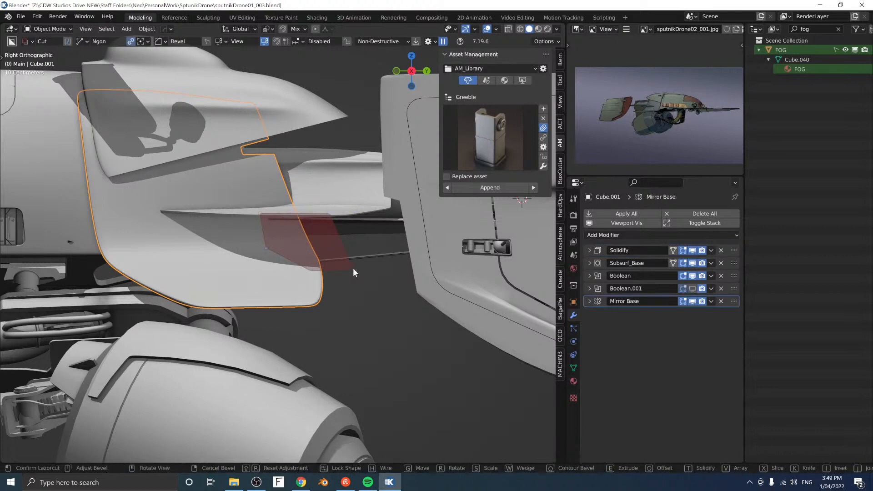
{"action": "left_click", "coordinate": [353, 269]}
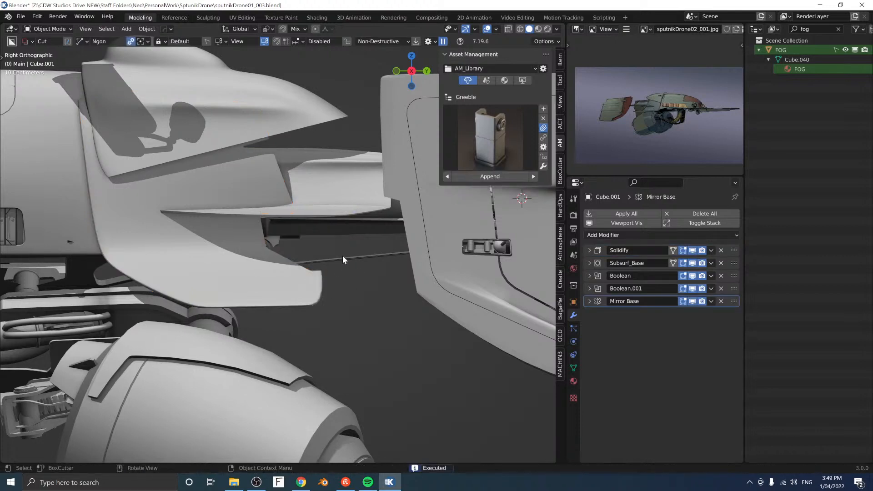
{"action": "middle_click_drag", "start_coordinate": [342, 256], "coordinate": [332, 232]}
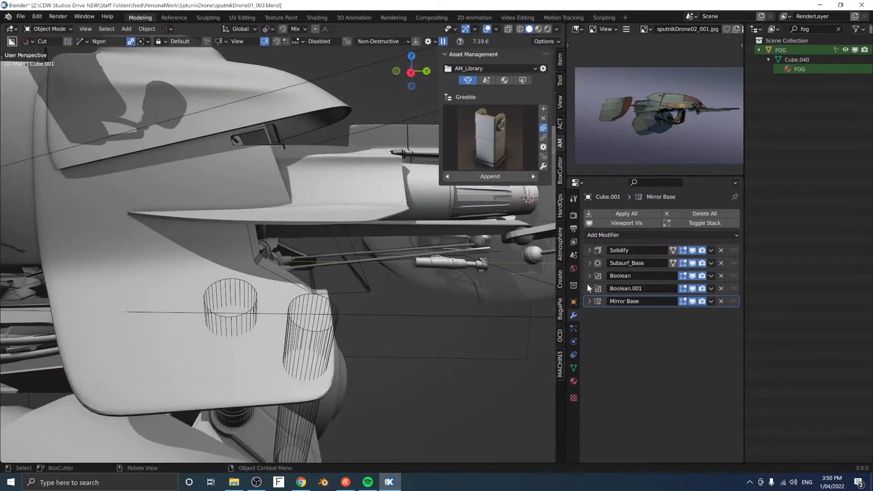
Step: Remove the last notch's Boolean modifier from the body shell
{"action": "left_click", "coordinate": [361, 286]}
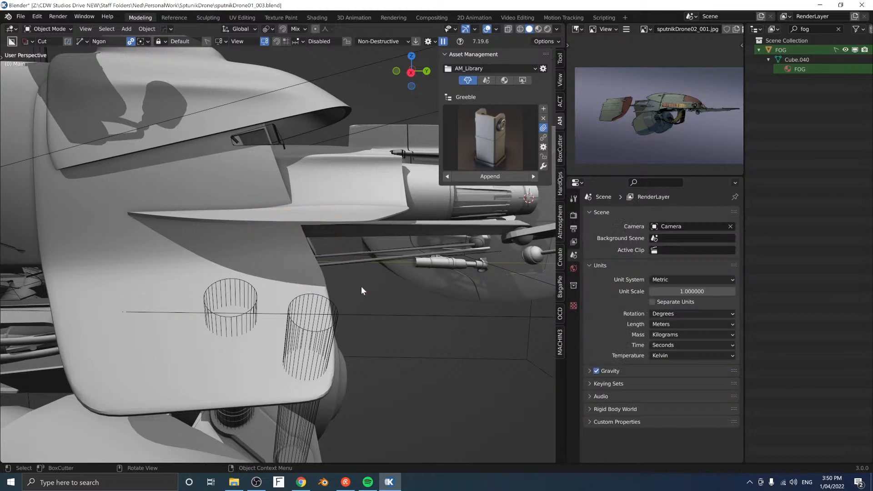
{"action": "left_click", "coordinate": [285, 285]}
{"action": "left_click", "coordinate": [721, 288]}
Step: Start a separate mesh object from the flat strut below the fin and remove all its modifiers
{"action": "middle_click_drag", "start_coordinate": [291, 237], "coordinate": [286, 233], "text": "alt"}
{"action": "scroll", "coordinate": [291, 255], "scroll_direction": "up", "scroll_amount": 2}
{"action": "left_click", "coordinate": [372, 211]}
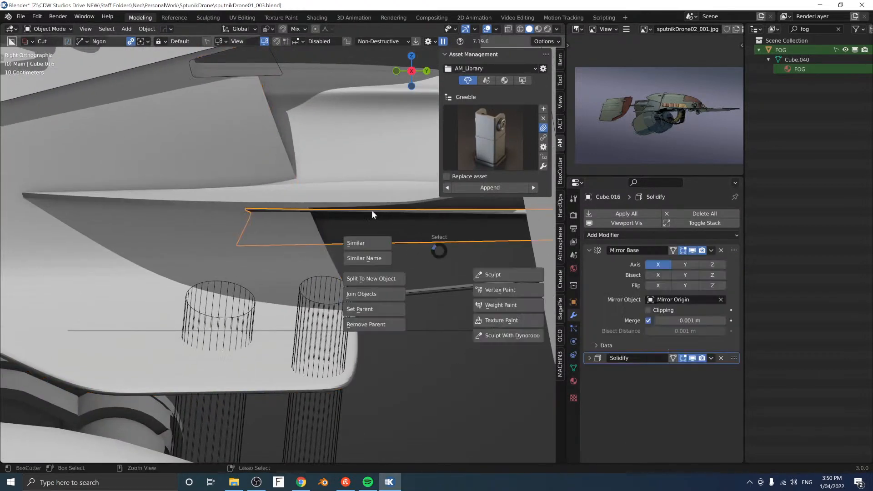
{"action": "key", "text": "Tab"}
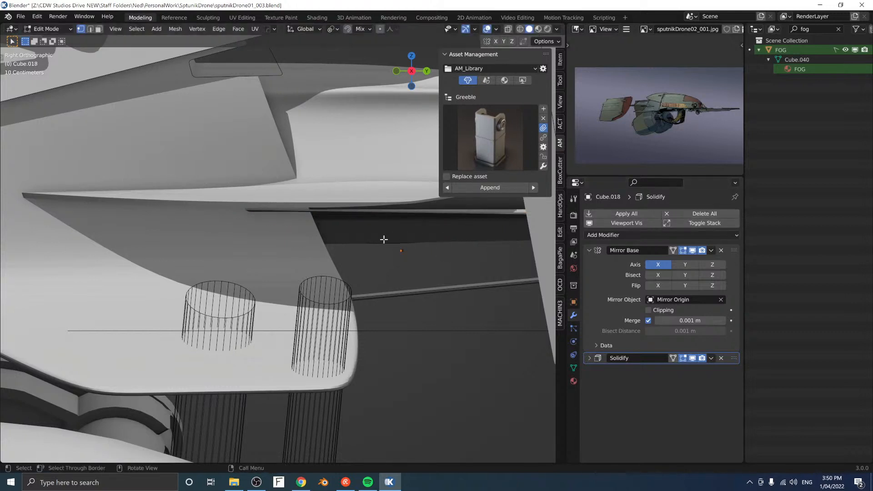
{"action": "left_click", "coordinate": [677, 211]}
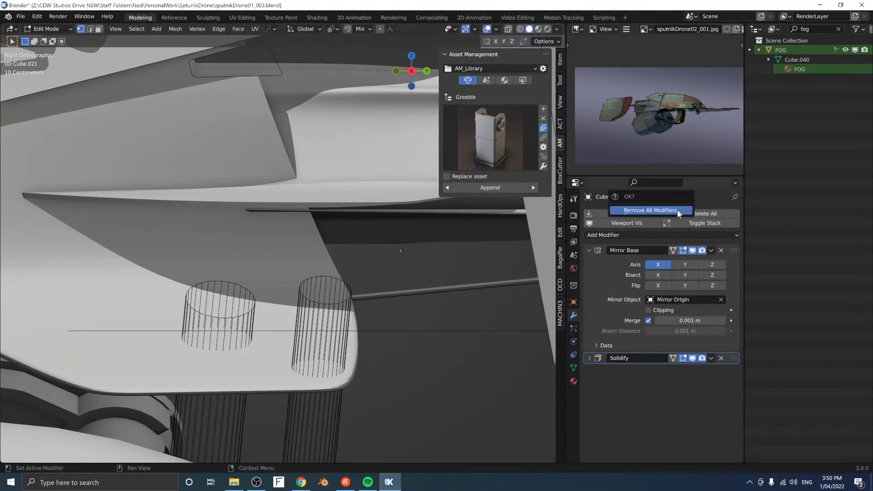
Step: Move the new mesh's starting point along Y and Z onto the shell just ahead of the strut's front end
{"action": "key", "text": "g"}
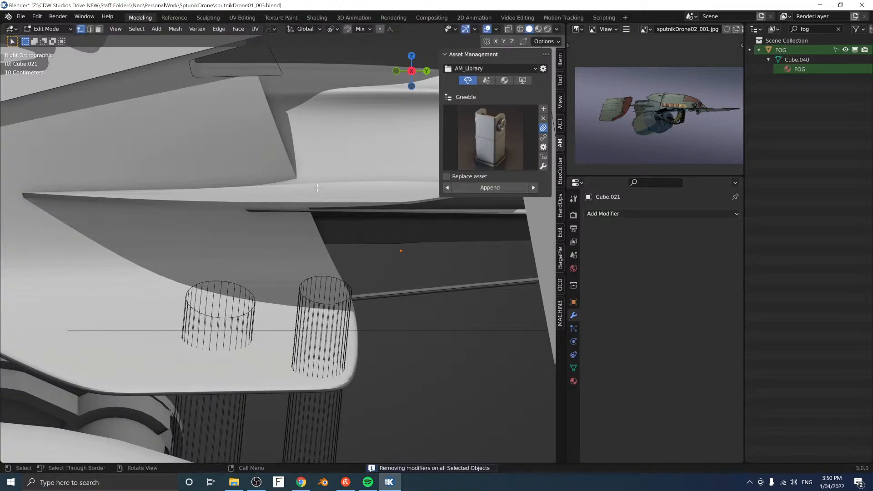
{"action": "left_click", "coordinate": [255, 147]}
{"action": "middle_click_drag", "start_coordinate": [335, 155], "coordinate": [255, 155]}
{"action": "key", "text": "g"}
{"action": "key", "text": "y"}
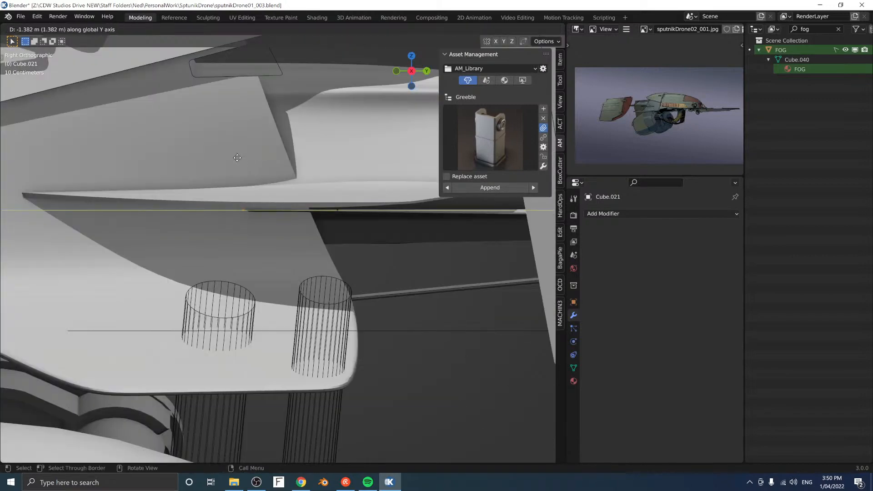
{"action": "left_click", "coordinate": [226, 157]}
{"action": "left_click_drag", "start_coordinate": [194, 174], "coordinate": [365, 255]}
{"action": "key", "text": "g"}
{"action": "key", "text": "z"}
{"action": "left_click", "coordinate": [365, 249]}
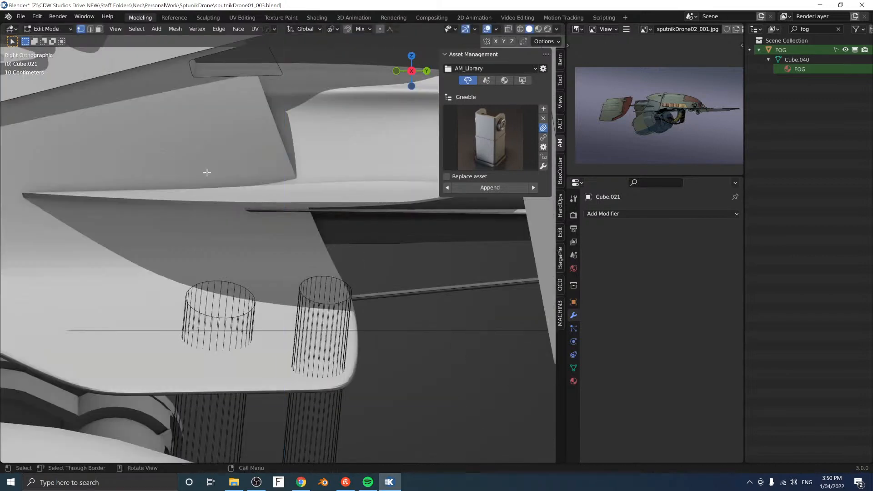
Step: Extrude a five-point notch outline around the strut across the shell's rear edge and bevel its corners with three segments
{"action": "left_click_drag", "start_coordinate": [179, 153], "coordinate": [248, 226]}
{"action": "key", "text": "alt+z"}
{"action": "key", "text": "g"}
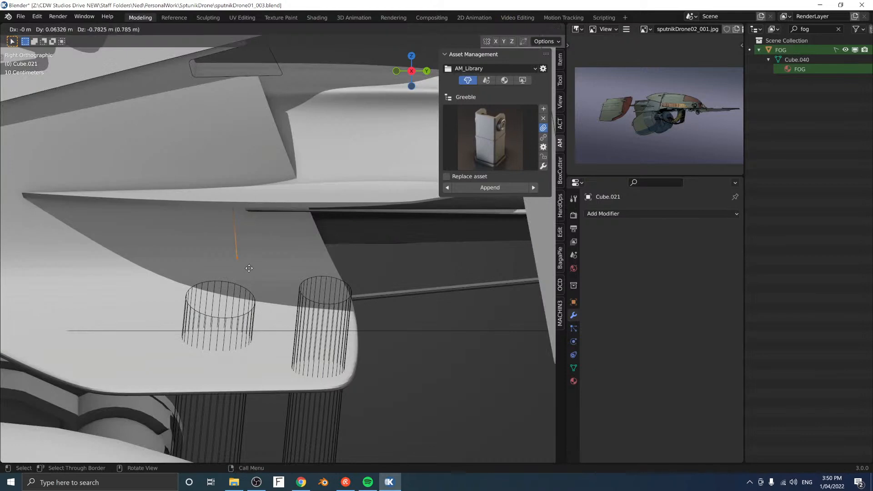
{"action": "left_click", "coordinate": [402, 317]}
{"action": "key", "text": "alt+z"}
{"action": "left_click_drag", "start_coordinate": [400, 321], "coordinate": [334, 190]}
{"action": "key", "text": "alt+z"}
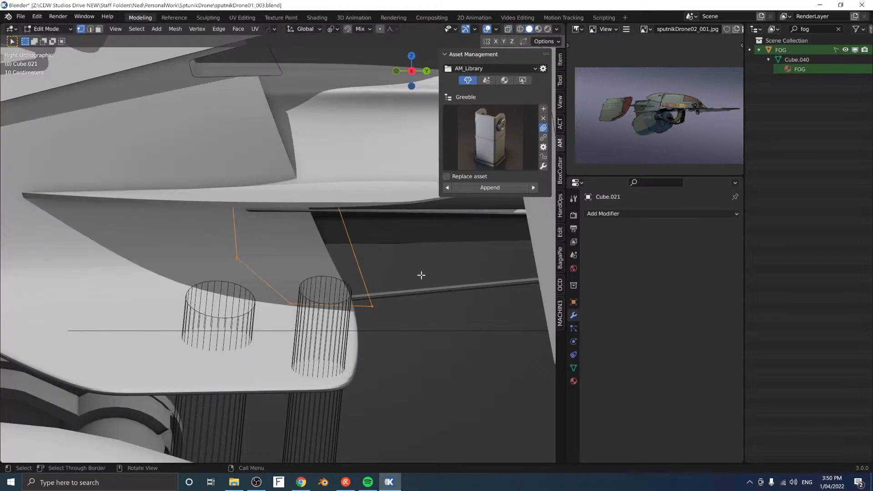
{"action": "key", "text": "ctrl+b"}
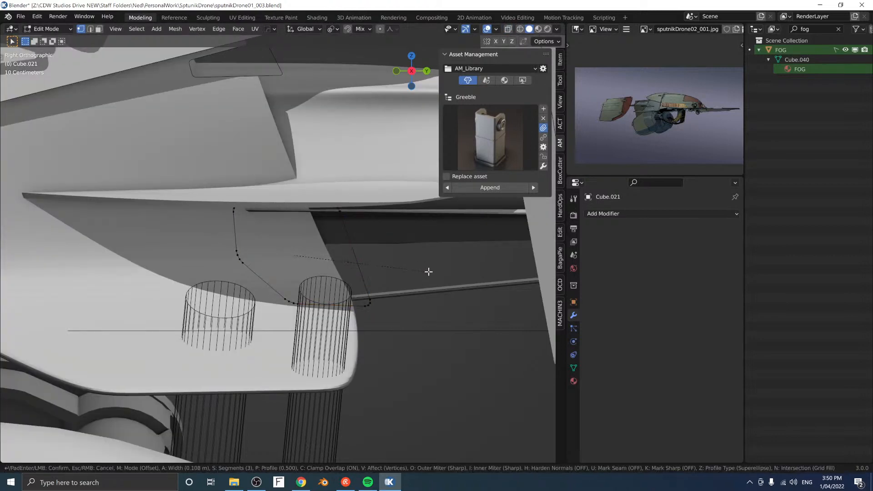
{"action": "left_click", "coordinate": [365, 295]}
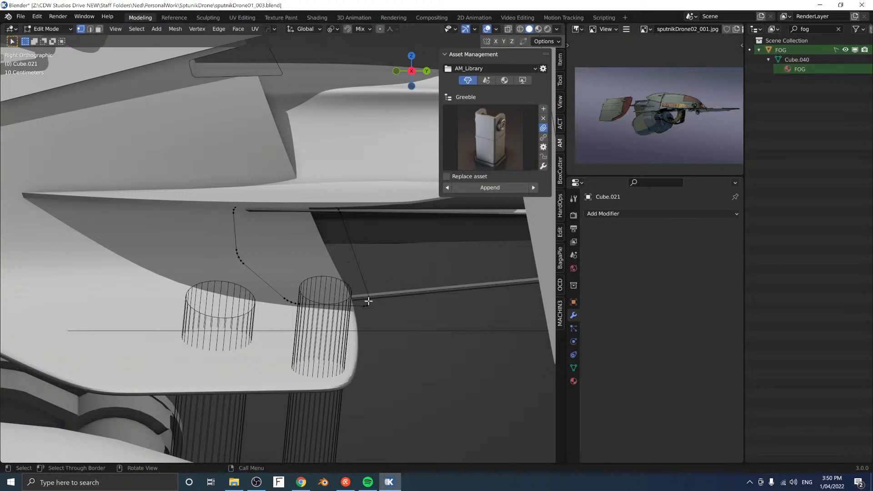
Step: Extrude the notch outline about 0.44 m along negative X, and extend it again along X through the body shell
{"action": "middle_click_drag", "start_coordinate": [396, 275], "coordinate": [200, 234]}
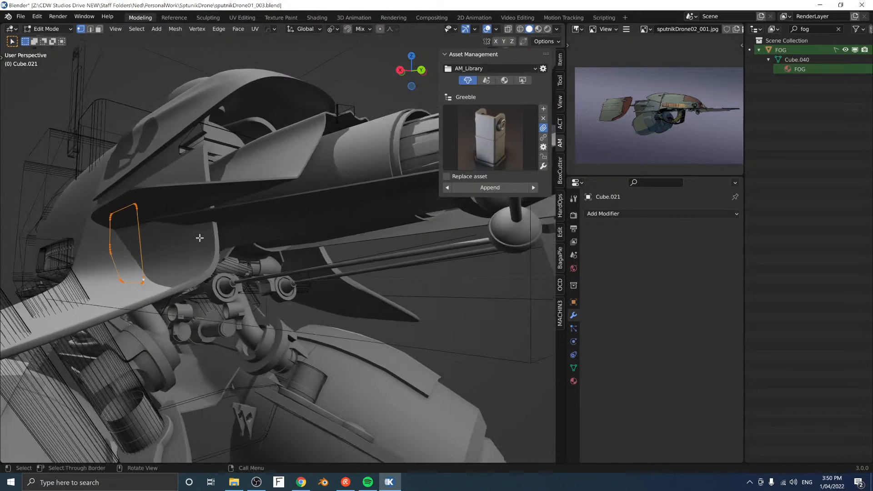
{"action": "key", "text": "g"}
{"action": "key", "text": "y"}
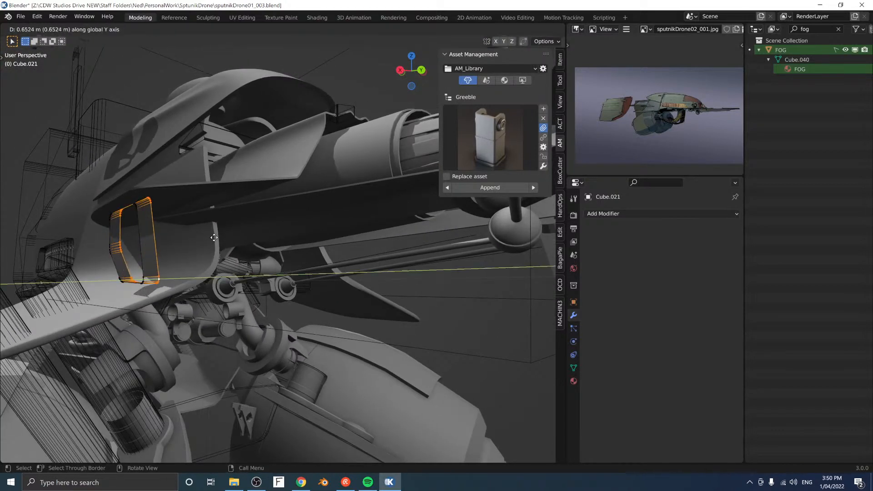
{"action": "key", "text": "x"}
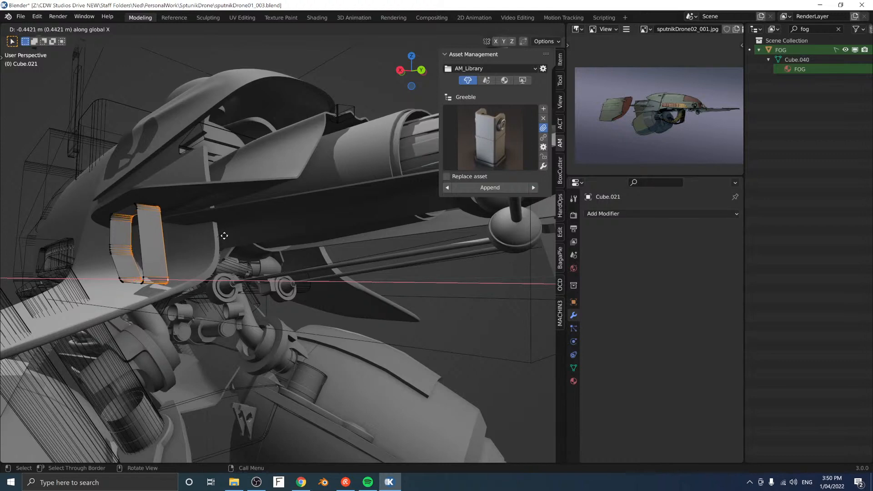
{"action": "left_click", "coordinate": [225, 236]}
{"action": "middle_click_drag", "start_coordinate": [243, 230], "coordinate": [220, 226]}
{"action": "key", "text": "g"}
{"action": "key", "text": "x"}
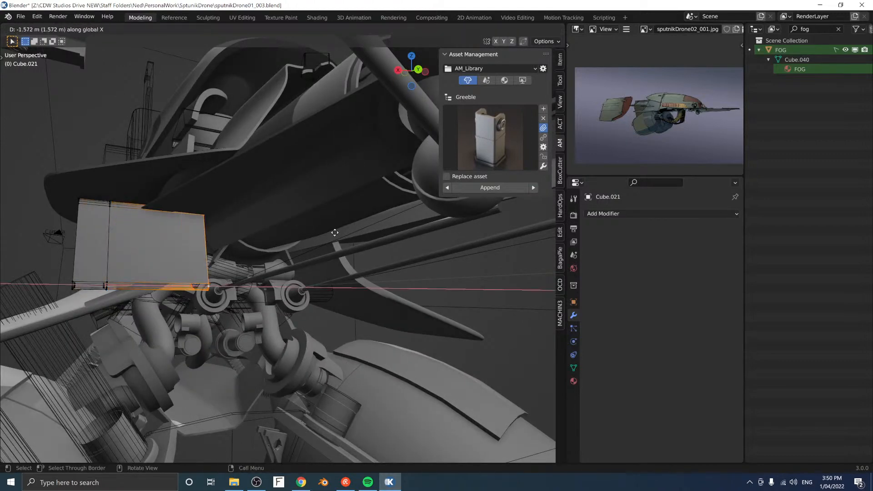
{"action": "left_click", "coordinate": [304, 286]}
Step: Move the lower inner end of the notch cutter down about 2.11 m along Z
{"action": "key", "text": "alt+z"}
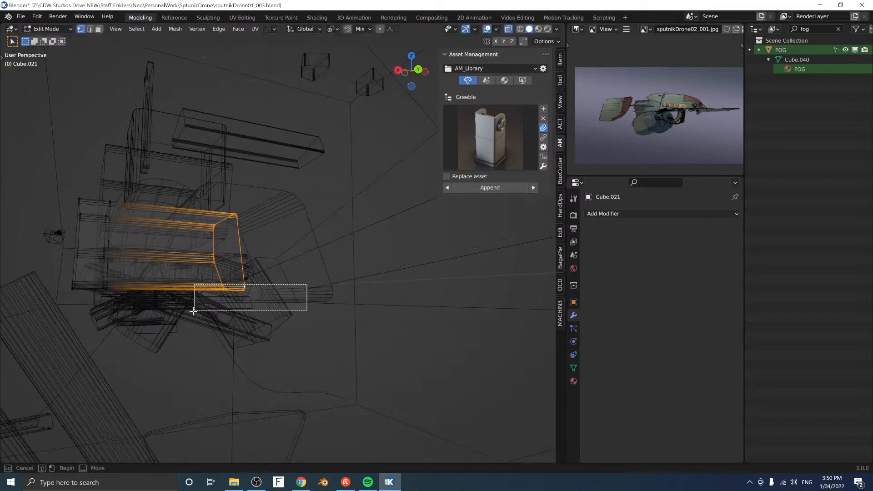
{"action": "key", "text": "alt+z"}
{"action": "key", "text": "g"}
{"action": "key", "text": "z"}
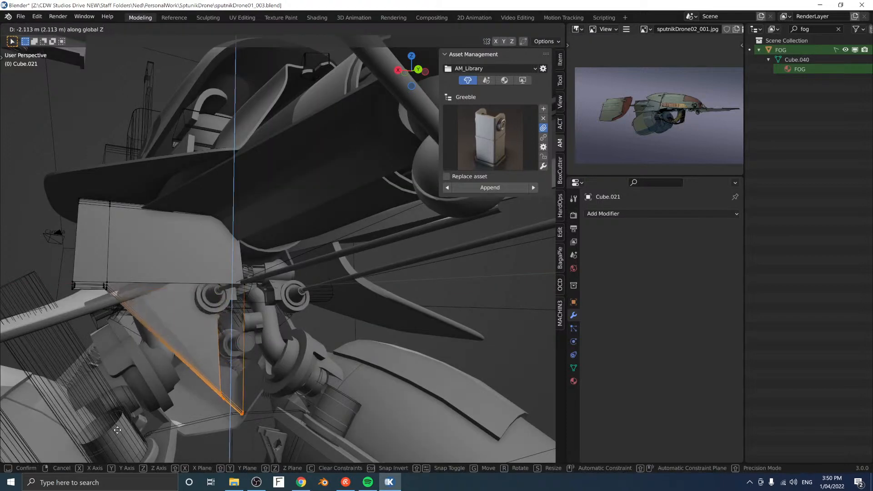
{"action": "left_click", "coordinate": [117, 430]}
{"action": "middle_click_drag", "start_coordinate": [140, 354], "coordinate": [225, 355]}
Step: Recalculate the cutter's normals and fill its open outer end with a face
{"action": "key", "text": "a"}
{"action": "key", "text": "ctrl+n"}
{"action": "mouse_move", "coordinate": [298, 328]}
{"action": "middle_mouse_down"}
{"action": "mouse_move", "coordinate": [178, 321]}
{"action": "mouse_move", "coordinate": [240, 321]}
{"action": "middle_mouse_up"}
{"action": "left_click", "coordinate": [188, 287], "text": "alt"}
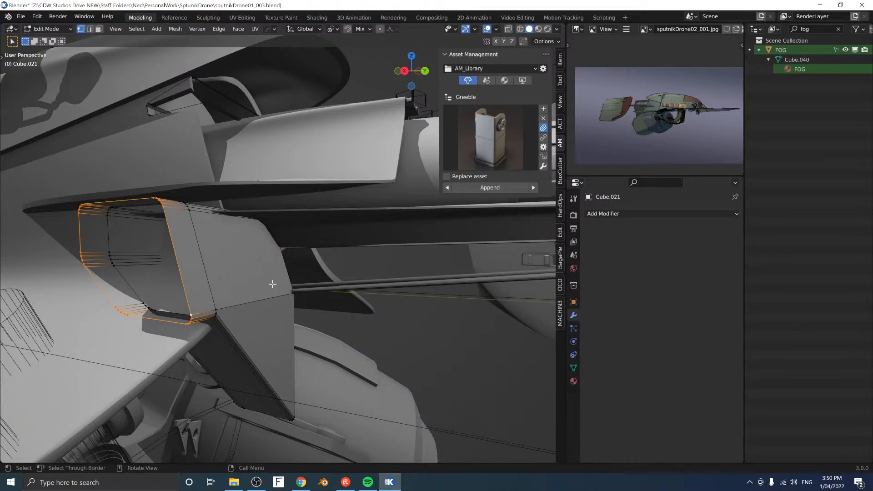
{"action": "key", "text": "f"}
{"action": "middle_click_drag", "start_coordinate": [259, 288], "coordinate": [219, 301]}
{"action": "key", "text": "ctrl+z"}
{"action": "key", "text": "ctrl+z"}
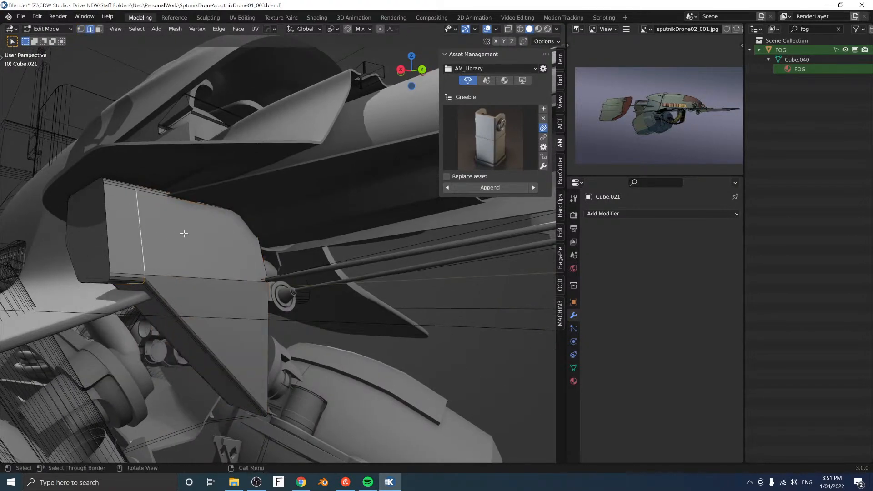
Step: Bevel the cutter's middle edge loop at the downward bend and round the bevel with Fuse
{"action": "key", "text": "ctrl+b"}
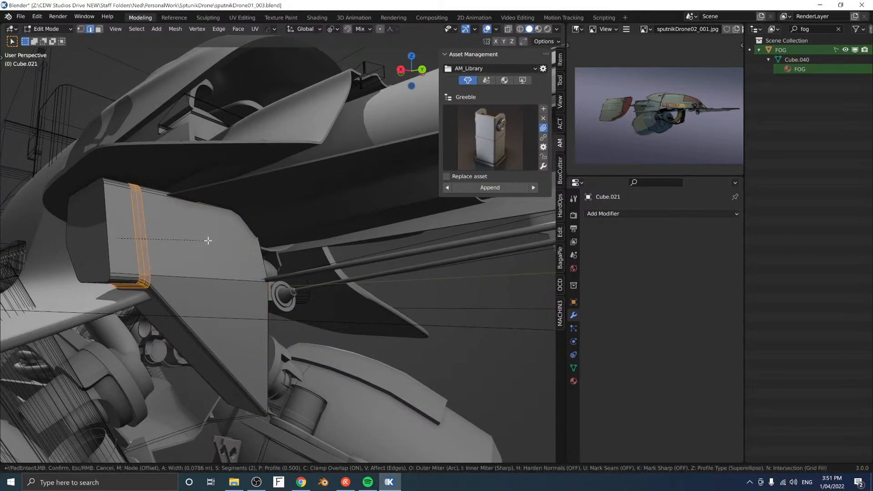
{"action": "scroll", "coordinate": [208, 240], "scroll_direction": "down", "scroll_amount": 2}
{"action": "left_click", "coordinate": [210, 239]}
{"action": "key", "text": "y"}
{"action": "left_click", "coordinate": [210, 240]}
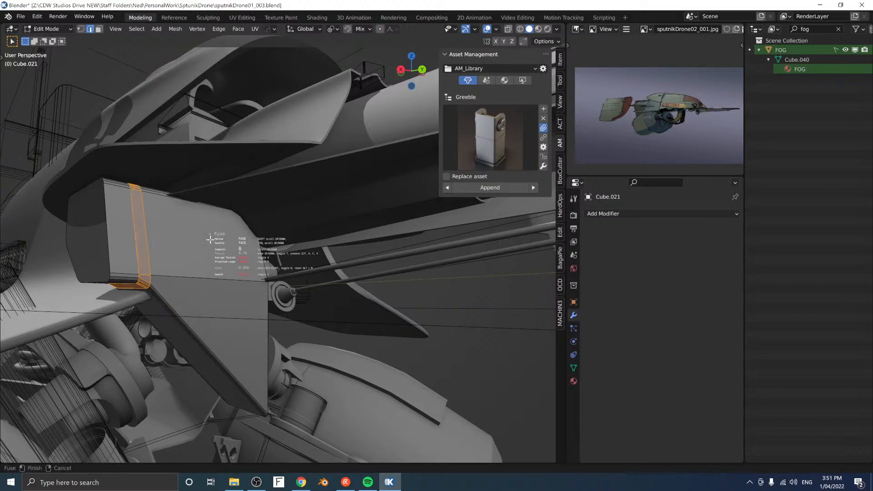
{"action": "left_click", "coordinate": [210, 240]}
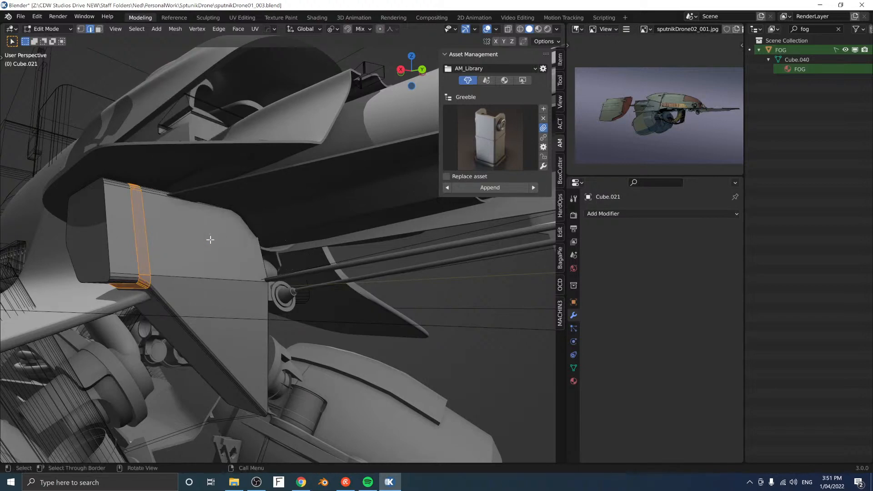
Step: Subtract the cutter from the body shell with a Difference Boolean and set its solver to Fast
{"action": "mouse_move", "coordinate": [173, 253]}
{"action": "middle_mouse_down"}
{"action": "mouse_move", "coordinate": [243, 255]}
{"action": "mouse_move", "coordinate": [178, 259]}
{"action": "middle_mouse_up"}
{"action": "key", "text": "Tab"}
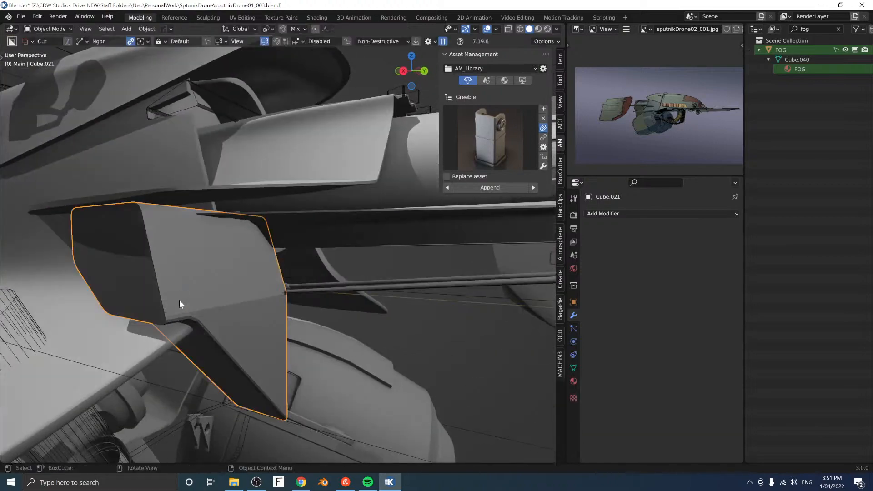
{"action": "middle_click_drag", "start_coordinate": [179, 304], "coordinate": [124, 281]}
{"action": "left_click", "coordinate": [100, 310]}
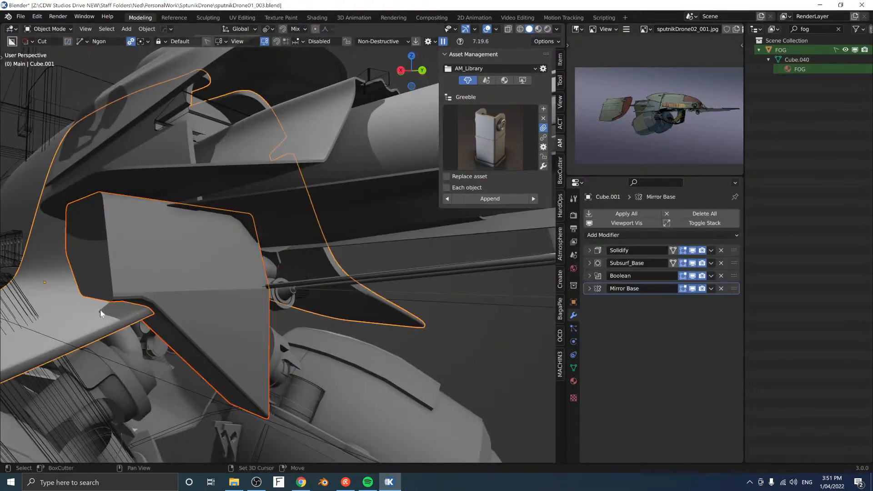
{"action": "key", "text": "ctrl+shift+b"}
{"action": "left_click", "coordinate": [170, 304]}
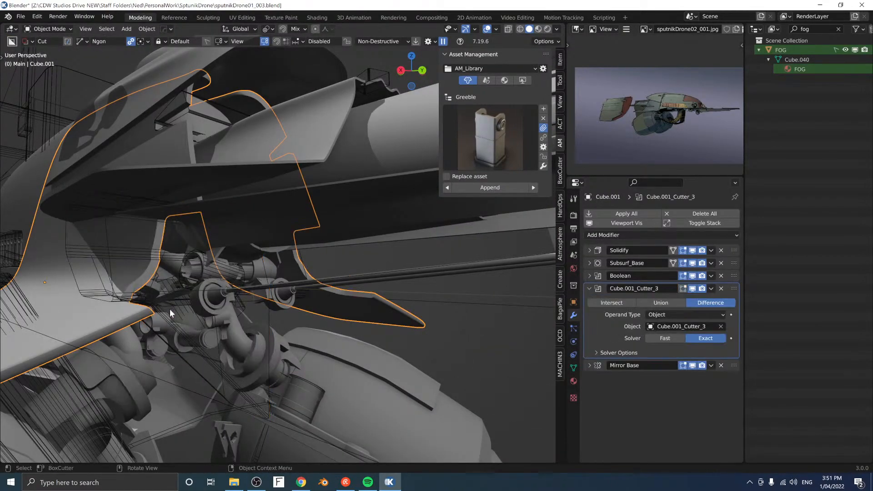
{"action": "middle_click_drag", "start_coordinate": [170, 310], "coordinate": [212, 321]}
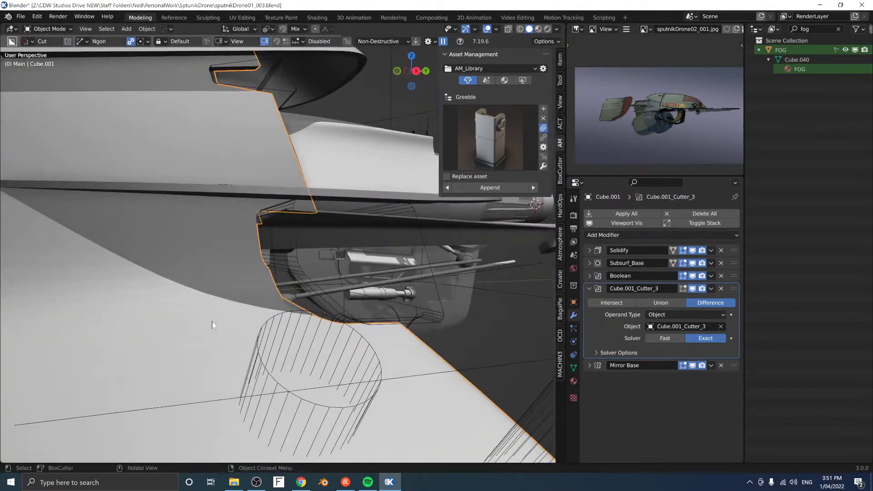
{"action": "left_click", "coordinate": [661, 337]}
{"action": "left_click", "coordinate": [662, 339]}
Step: Select the notch cutter and undo the last changes made to it
{"action": "middle_click_drag", "start_coordinate": [459, 333], "coordinate": [308, 325]}
{"action": "left_click", "coordinate": [321, 332]}
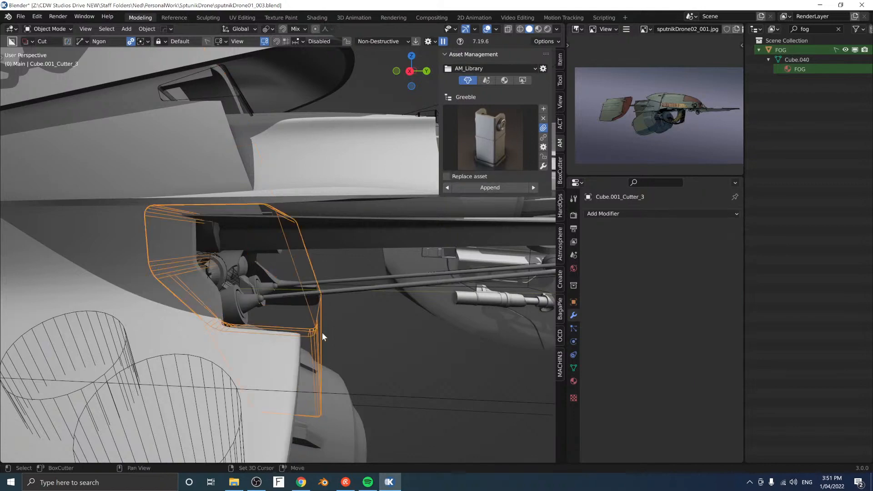
{"action": "middle_click_drag", "start_coordinate": [420, 348], "coordinate": [304, 379]}
{"action": "key", "text": "ctrl+z"}
{"action": "key", "text": "ctrl+z"}
{"action": "scroll", "coordinate": [279, 363], "scroll_direction": "down", "scroll_amount": 3}
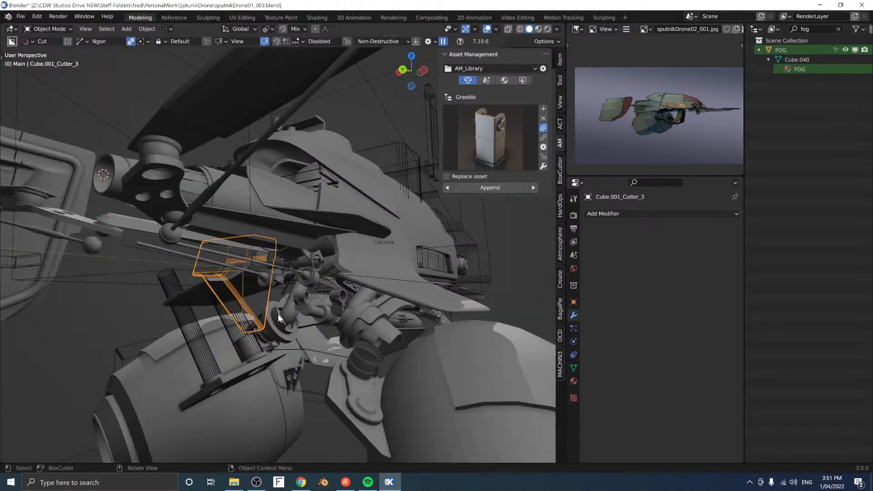
{"action": "middle_click_drag", "start_coordinate": [278, 314], "coordinate": [357, 323]}
Step: Append the CylinderJoint greeble from the asset library to the drone's rear
{"action": "key", "text": "ctrl+shift+b"}
{"action": "left_click", "coordinate": [388, 266]}
{"action": "left_click", "coordinate": [476, 154]}
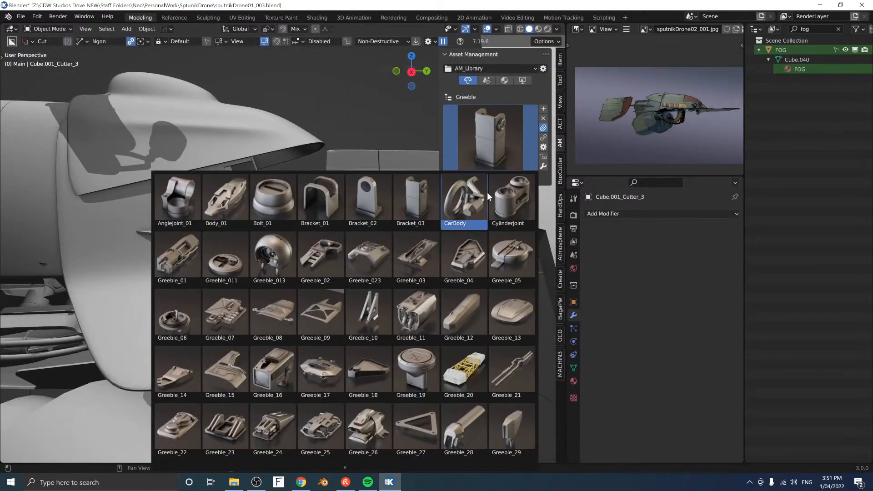
{"action": "left_click", "coordinate": [487, 192]}
{"action": "middle_click_drag", "start_coordinate": [345, 268], "coordinate": [200, 228]}
{"action": "middle_click_drag", "start_coordinate": [201, 259], "coordinate": [246, 272]}
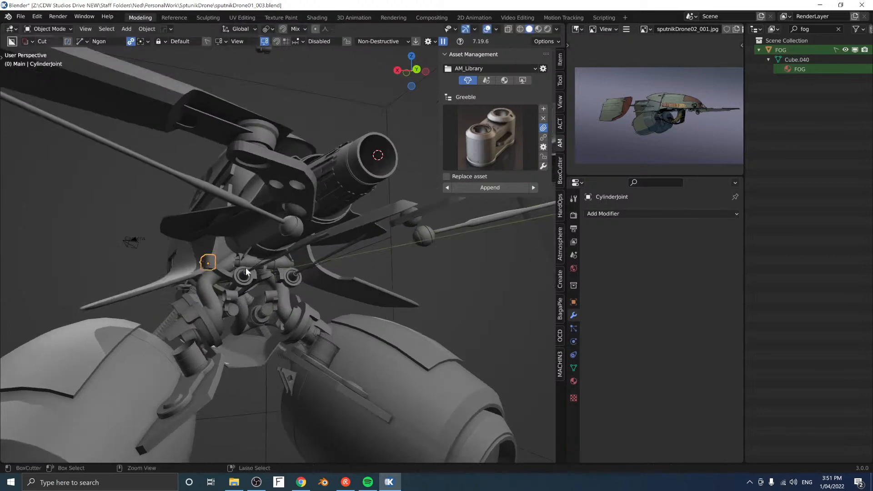
Step: Scale up the cylinder joint and rotate it about 64° around the global Y axis
{"action": "key", "text": "s"}
{"action": "left_click", "coordinate": [319, 267]}
{"action": "key", "text": "r"}
{"action": "key", "text": "y"}
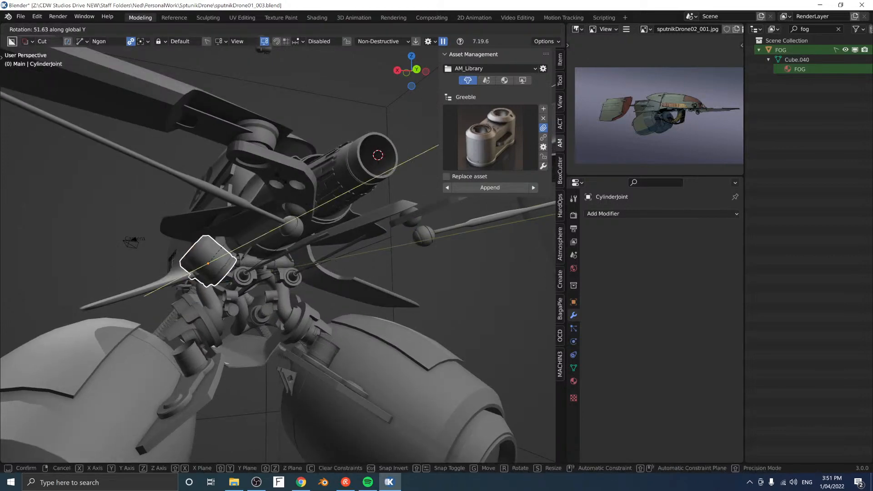
{"action": "left_click", "coordinate": [243, 195]}
Step: Move the cylinder joint along global Y and its local X axis to sit beneath the side fin
{"action": "middle_click_drag", "start_coordinate": [243, 194], "coordinate": [341, 249]}
{"action": "key", "text": "g"}
{"action": "key", "text": "y"}
{"action": "left_click", "coordinate": [336, 236]}
{"action": "key", "text": "g"}
{"action": "key", "text": "x"}
{"action": "key", "text": "x"}
{"action": "left_click", "coordinate": [255, 218]}
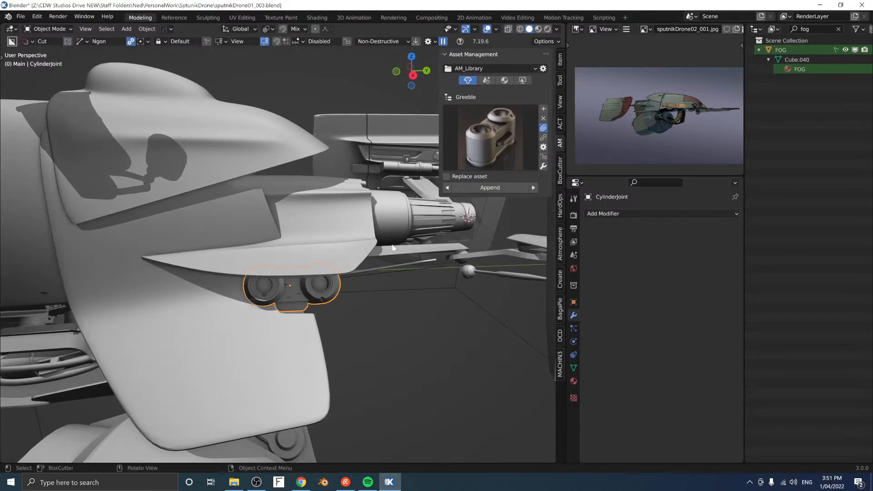
Step: Tilt the cylinder joint about -22° around its local X axis to follow the body shell
{"action": "key", "text": "r"}
{"action": "key", "text": "z"}
{"action": "key", "text": "z"}
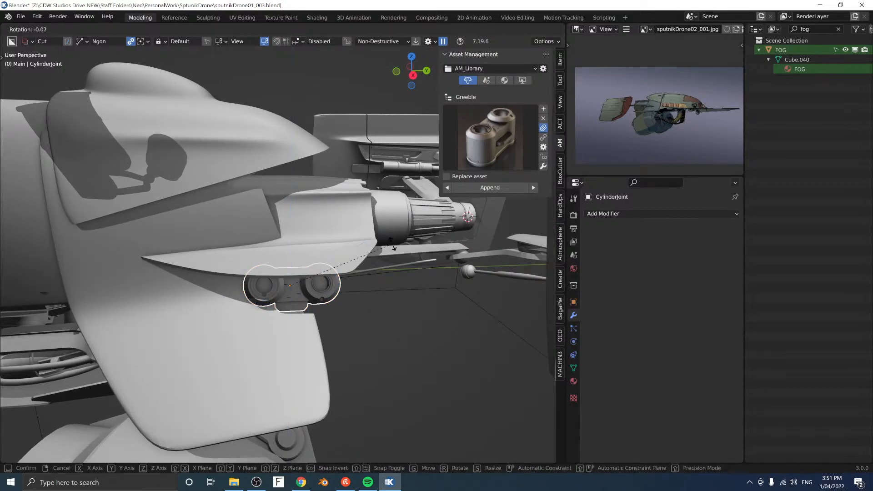
{"action": "key", "text": "y"}
{"action": "key", "text": "y"}
{"action": "key", "text": "x"}
{"action": "key", "text": "x"}
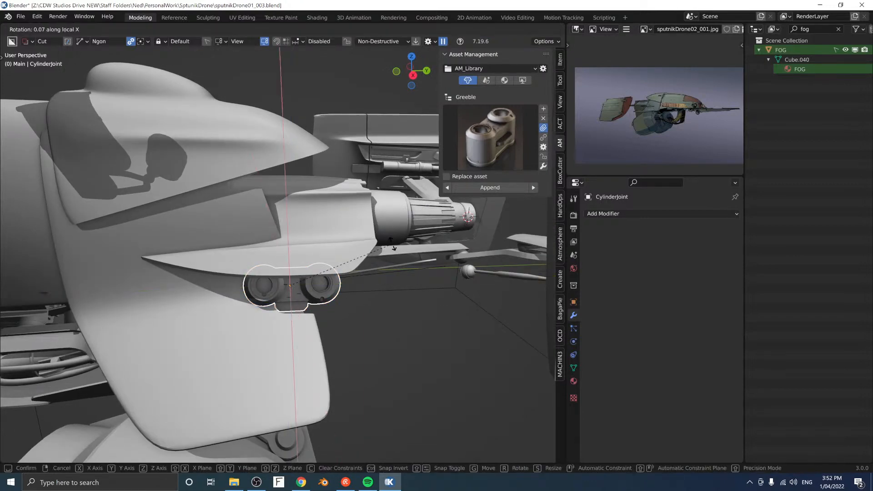
{"action": "left_click", "coordinate": [384, 241]}
Step: Fine-tune the cylinder joint's placement under the fin by moving it along global X and Z
{"action": "mouse_move", "coordinate": [384, 241]}
{"action": "middle_mouse_down"}
{"action": "mouse_move", "coordinate": [361, 258]}
{"action": "mouse_move", "coordinate": [377, 250]}
{"action": "mouse_move", "coordinate": [449, 277]}
{"action": "mouse_move", "coordinate": [372, 279]}
{"action": "mouse_move", "coordinate": [382, 278]}
{"action": "mouse_move", "coordinate": [397, 239]}
{"action": "middle_mouse_up"}
{"action": "key", "text": "g"}
{"action": "key", "text": "x"}
{"action": "left_click", "coordinate": [428, 267]}
{"action": "left_click", "coordinate": [430, 269]}
{"action": "left_click", "coordinate": [312, 274]}
{"action": "key", "text": "g"}
{"action": "key", "text": "z"}
{"action": "left_click", "coordinate": [396, 290]}
Step: Mirror the cylinder joint across the X axis using Mirror Origin as the mirror object
{"action": "scroll", "coordinate": [366, 279], "scroll_direction": "down", "scroll_amount": 5}
{"action": "key", "text": "alt+x"}
{"action": "scroll", "coordinate": [349, 299], "scroll_direction": "down", "scroll_amount": 6}
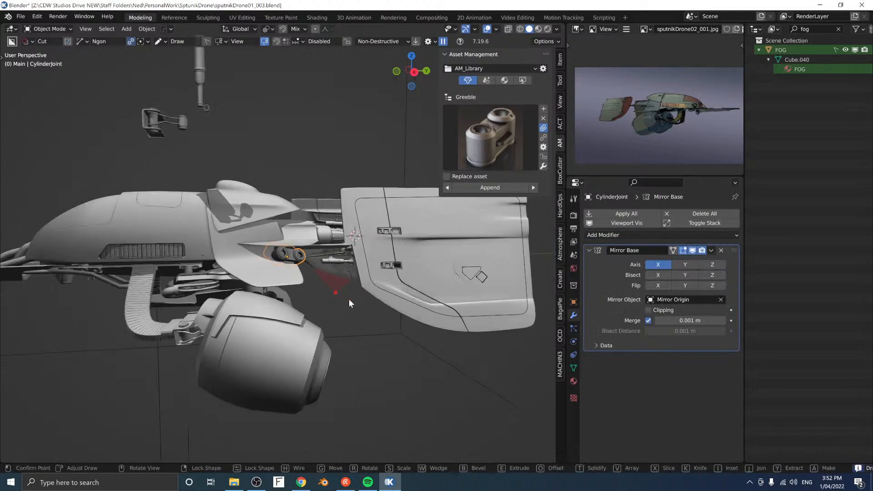
{"action": "mouse_move", "coordinate": [452, 276]}
{"action": "middle_mouse_down"}
{"action": "mouse_move", "coordinate": [334, 260]}
{"action": "mouse_move", "coordinate": [332, 244]}
{"action": "mouse_move", "coordinate": [367, 245]}
{"action": "mouse_move", "coordinate": [365, 233]}
{"action": "mouse_move", "coordinate": [331, 241]}
{"action": "mouse_move", "coordinate": [310, 264]}
{"action": "middle_mouse_up"}
{"action": "key", "text": "Escape"}
{"action": "key", "text": "KP_Decimal"}
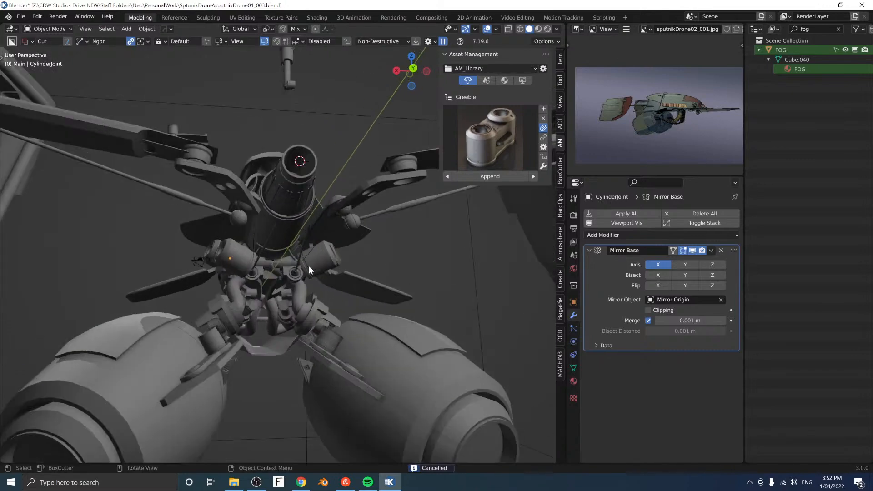
Step: Duplicate the mirrored cylinder joint and place the copy directly below it along global Z
{"action": "key", "text": "shift+d"}
{"action": "key", "text": "z"}
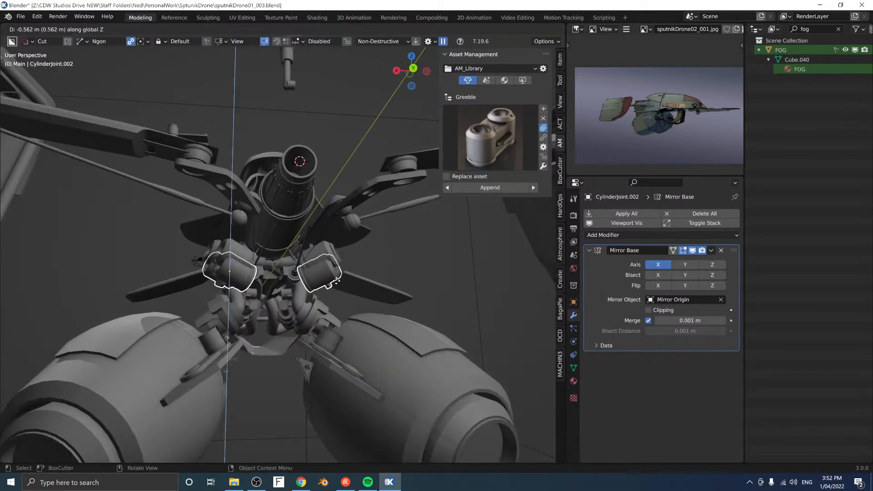
{"action": "left_click", "coordinate": [334, 291]}
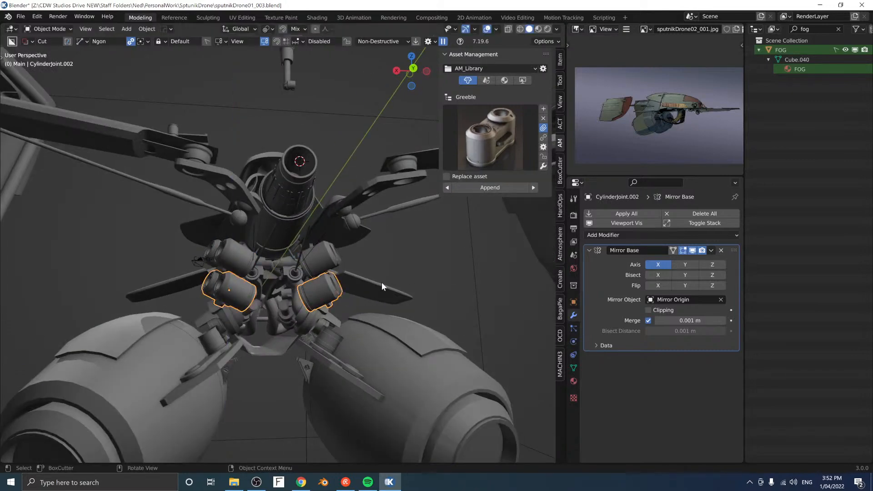
Step: Try turning the duplicated joint around global Z and then its local X axis
{"action": "key", "text": "r"}
{"action": "key", "text": "z"}
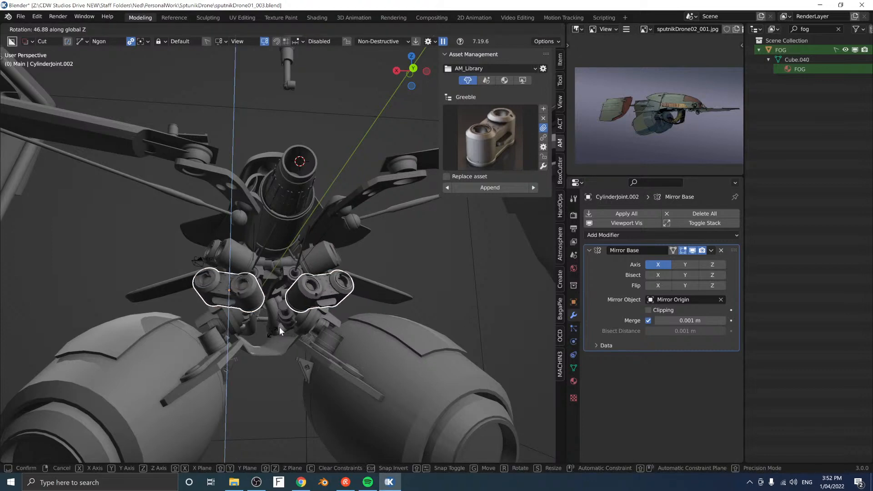
{"action": "left_click", "coordinate": [280, 326]}
{"action": "middle_click_drag", "start_coordinate": [279, 326], "coordinate": [375, 278]}
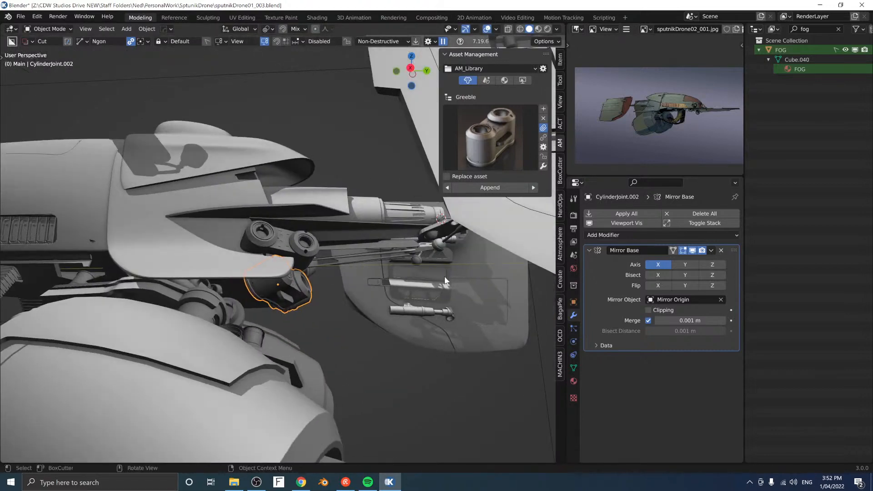
{"action": "key", "text": "r"}
{"action": "key", "text": "x"}
{"action": "key", "text": "x"}
Step: Reset the duplicated joint's X, Y and Z rotation to 0°
{"action": "left_click", "coordinate": [573, 302]}
{"action": "left_click_drag", "start_coordinate": [672, 295], "coordinate": [679, 305]}
{"action": "type", "text": "0"}
{"action": "key", "text": "Return"}
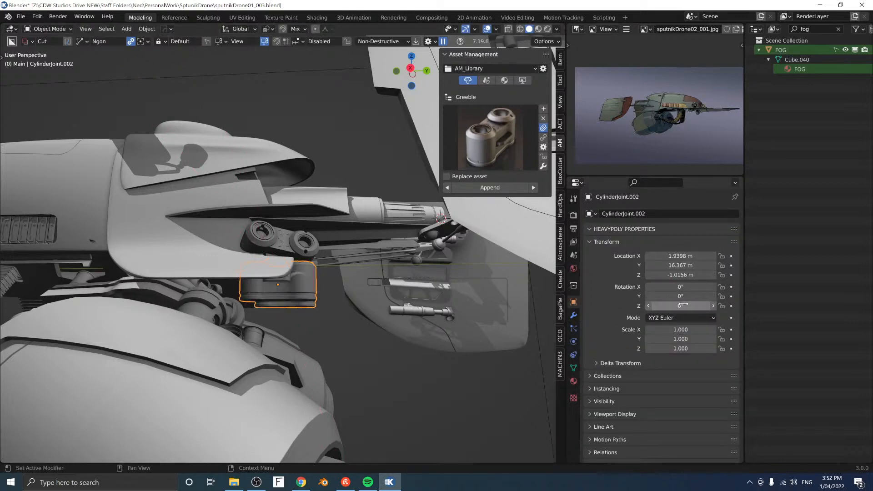
Step: Rotate the duplicated joint 90° around global Z and then 90° around global X
{"action": "key", "text": "r"}
{"action": "key", "text": "z"}
{"action": "key", "text": "9"}
{"action": "key", "text": "0"}
{"action": "key", "text": "Return"}
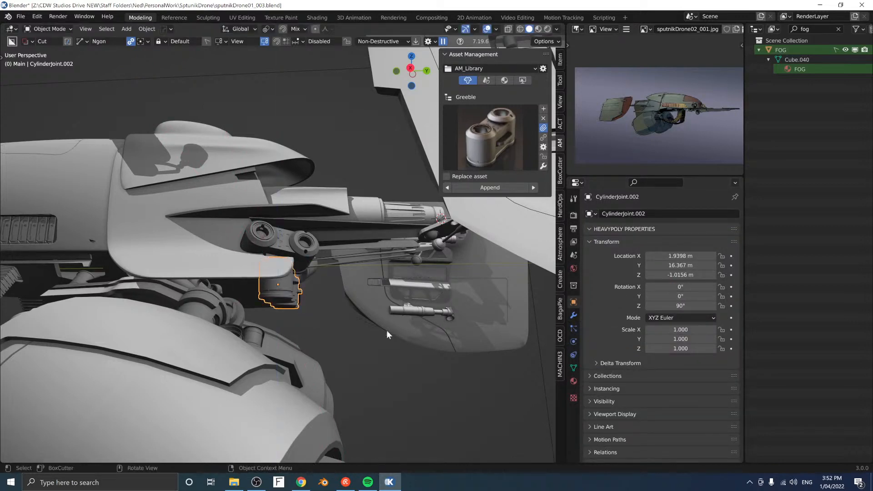
{"action": "key", "text": "r"}
{"action": "key", "text": "x"}
{"action": "key", "text": "9"}
{"action": "key", "text": "0"}
{"action": "key", "text": "Return"}
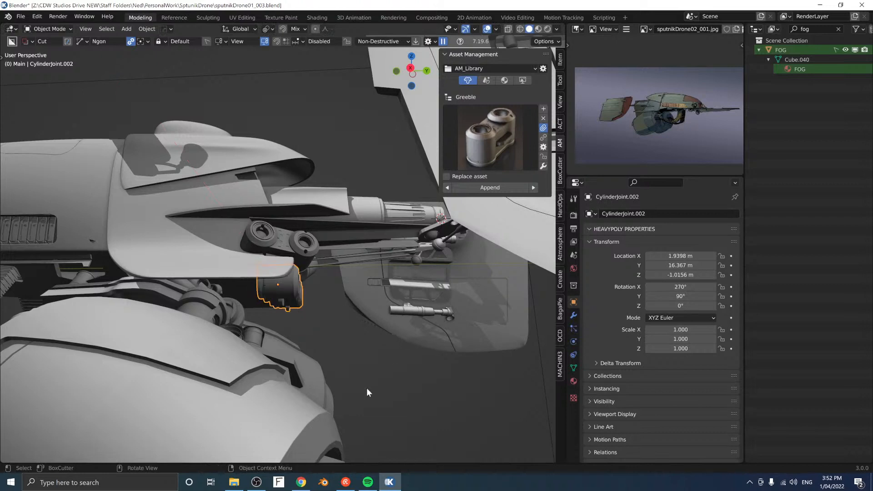
Step: Reposition the duplicated joint along global X and Z below the upper cylinder joint
{"action": "middle_click_drag", "start_coordinate": [366, 388], "coordinate": [265, 279]}
{"action": "scroll", "coordinate": [275, 285], "scroll_direction": "down", "scroll_amount": 2}
{"action": "key", "text": "g"}
{"action": "key", "text": "x"}
{"action": "left_click", "coordinate": [280, 292]}
{"action": "key", "text": "g"}
{"action": "key", "text": "z"}
{"action": "left_click", "coordinate": [315, 295]}
Step: Rotate the duplicated joint about 18° around global Z and adjust its height along Z
{"action": "key", "text": "r"}
{"action": "key", "text": "z"}
{"action": "left_click", "coordinate": [283, 308]}
{"action": "key", "text": "g"}
{"action": "key", "text": "z"}
{"action": "left_click", "coordinate": [291, 296]}
Step: Adjust the lower joint's sideways position along global X
{"action": "scroll", "coordinate": [266, 309], "scroll_direction": "up", "scroll_amount": 2}
{"action": "key", "text": "g"}
{"action": "key", "text": "x"}
{"action": "left_click", "coordinate": [287, 311]}
{"action": "key", "text": "g"}
{"action": "key", "text": "x"}
{"action": "left_click", "coordinate": [266, 313]}
Step: Select the upper cylinder joint and shift it slightly along global X
{"action": "left_click", "coordinate": [234, 269]}
{"action": "key", "text": "g"}
{"action": "key", "text": "x"}
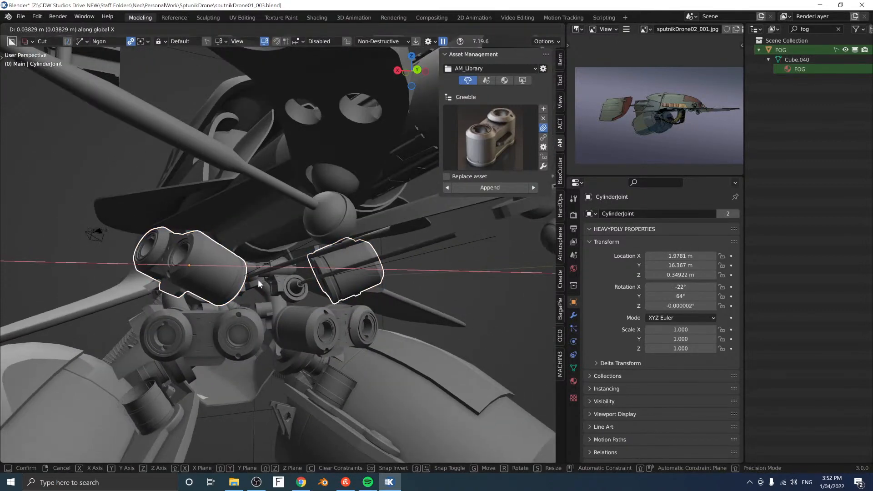
{"action": "left_click", "coordinate": [261, 280]}
{"action": "key", "text": "s"}
{"action": "key", "text": "z"}
{"action": "key", "text": "z"}
{"action": "right_click", "coordinate": [293, 286]}
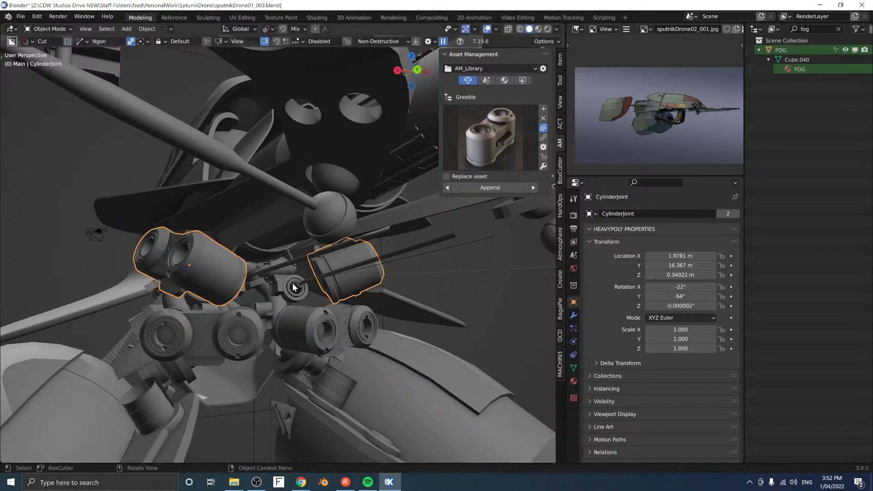
{"action": "key", "text": "s"}
{"action": "key", "text": "z"}
{"action": "key", "text": "z"}
{"action": "right_click", "coordinate": [294, 282]}
Step: Nudge the upper cylinder joint about 0.02 m along its local Z axis
{"action": "key", "text": "g"}
{"action": "key", "text": "z"}
{"action": "key", "text": "z"}
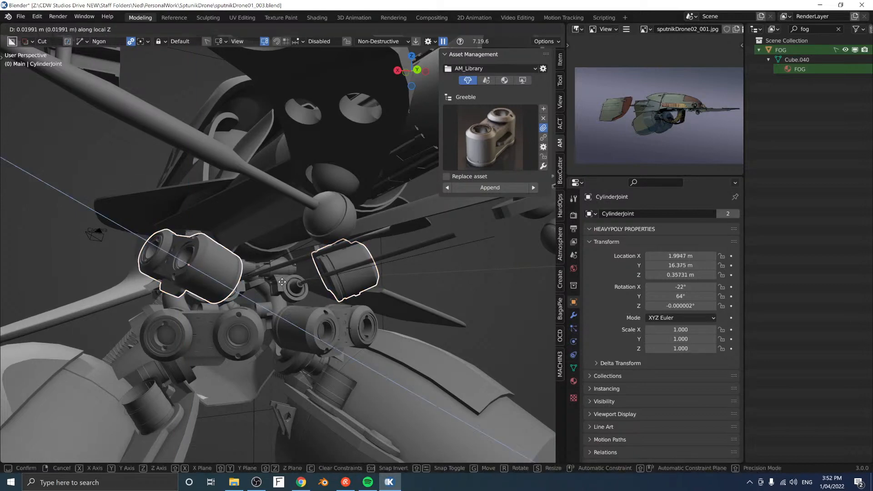
{"action": "left_click", "coordinate": [281, 283]}
{"action": "middle_click_drag", "start_coordinate": [426, 299], "coordinate": [394, 291]}
Step: Duplicate the lower cylinder joint and move the copy down about 1.1 m along global Z
{"action": "left_click", "coordinate": [261, 300]}
{"action": "key", "text": "g"}
{"action": "key", "text": "z"}
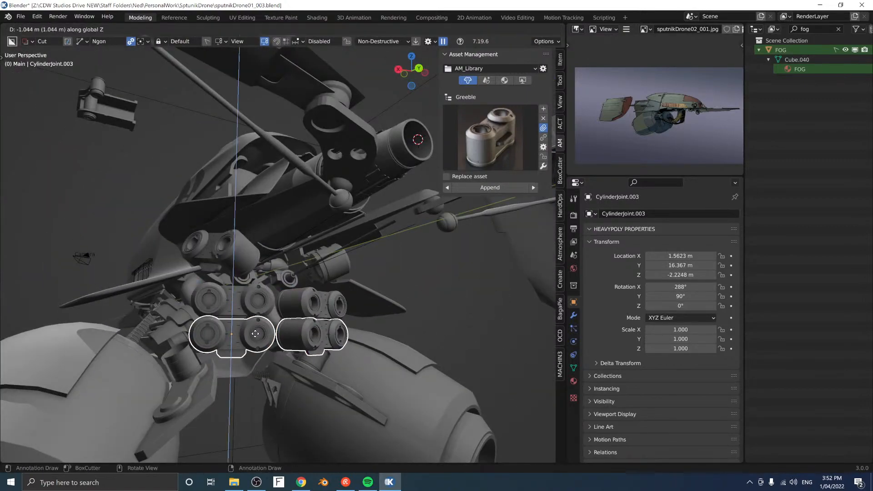
{"action": "left_click", "coordinate": [258, 338]}
Step: Tilt the lowest cylinder joint about 14° around its local Y axis
{"action": "middle_click_drag", "start_coordinate": [258, 337], "coordinate": [395, 320]}
{"action": "key", "text": "r"}
{"action": "key", "text": "x"}
{"action": "key", "text": "x"}
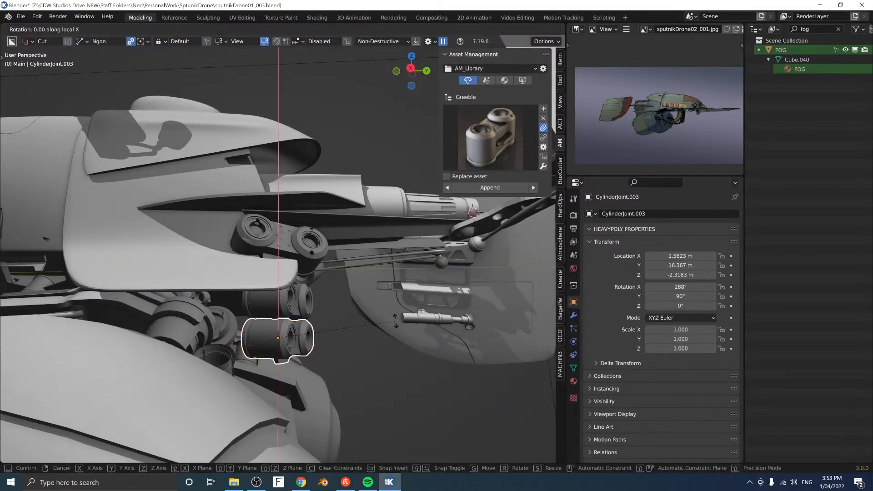
{"action": "key", "text": "y"}
{"action": "key", "text": "y"}
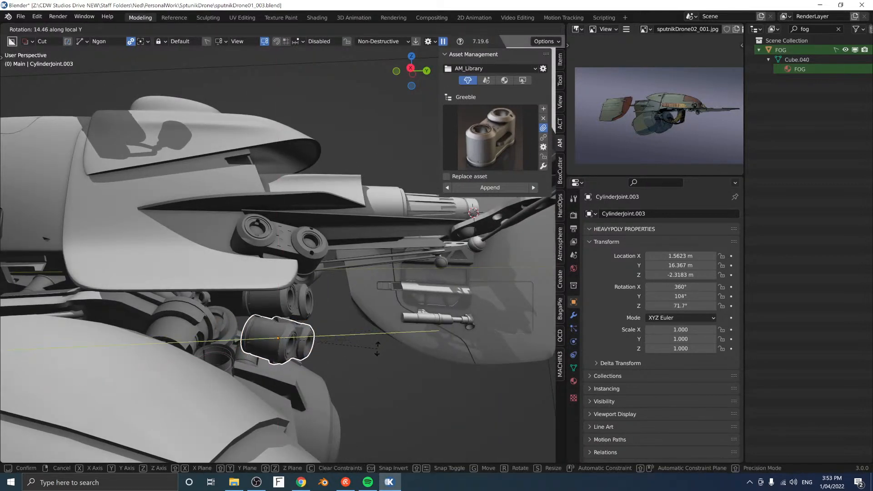
{"action": "left_click", "coordinate": [376, 349]}
Step: Move the lowest joint about 0.3 m backwards along local Z and about 0.15 m along local X
{"action": "middle_click_drag", "start_coordinate": [352, 315], "coordinate": [366, 312]}
{"action": "key", "text": "g"}
{"action": "key", "text": "z"}
{"action": "key", "text": "z"}
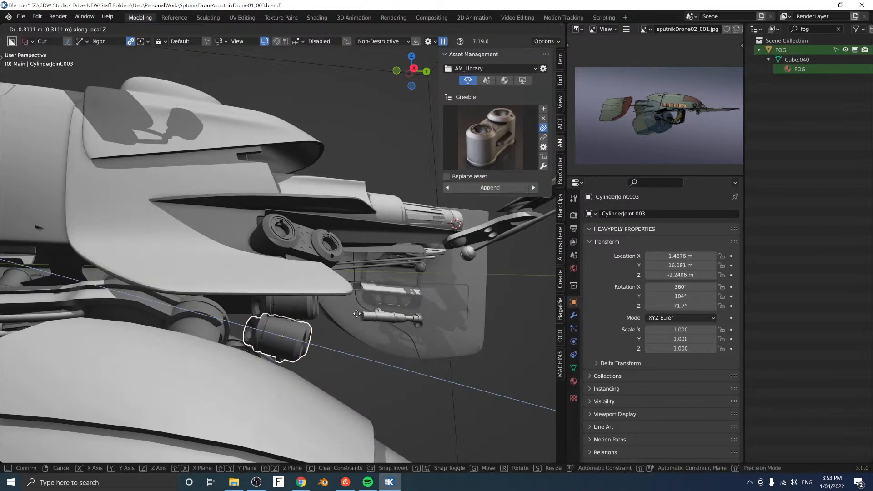
{"action": "key", "text": "x"}
{"action": "key", "text": "x"}
{"action": "left_click", "coordinate": [355, 316]}
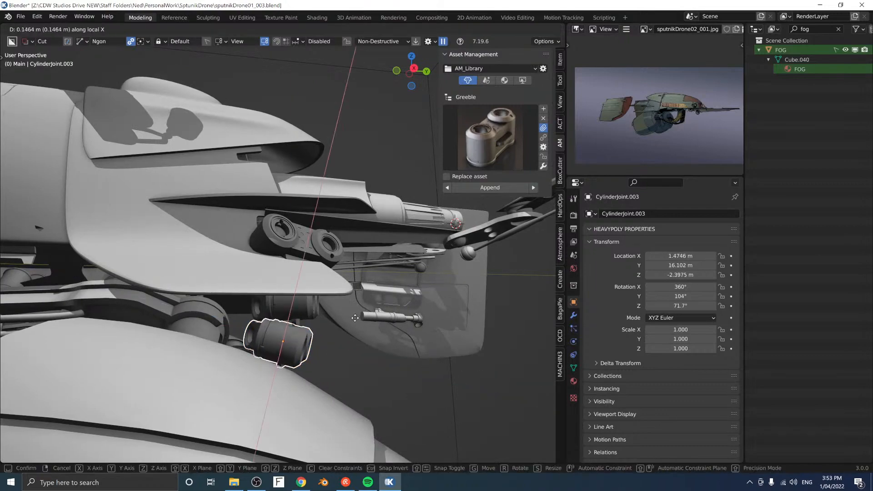
Step: Create a curved cable about 0.283 m thick linking the upper cylinder joint to the central structure
{"action": "middle_click_drag", "start_coordinate": [362, 347], "coordinate": [413, 320]}
{"action": "key", "text": "shift+alt+c"}
{"action": "left_click", "coordinate": [228, 286]}
{"action": "left_click", "coordinate": [255, 306]}
{"action": "left_click", "coordinate": [331, 295]}
{"action": "scroll", "coordinate": [380, 296], "scroll_direction": "up", "scroll_amount": 5}
{"action": "left_click", "coordinate": [351, 335]}
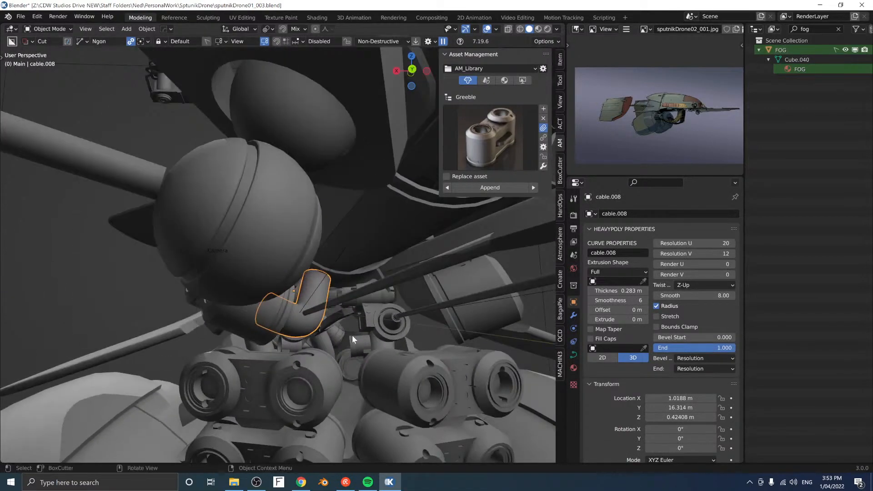
Step: Mirror the new cable across the X axis to the opposite joint
{"action": "key", "text": "shift+x"}
{"action": "left_click", "coordinate": [418, 296]}
{"action": "middle_click_drag", "start_coordinate": [419, 294], "coordinate": [392, 293]}
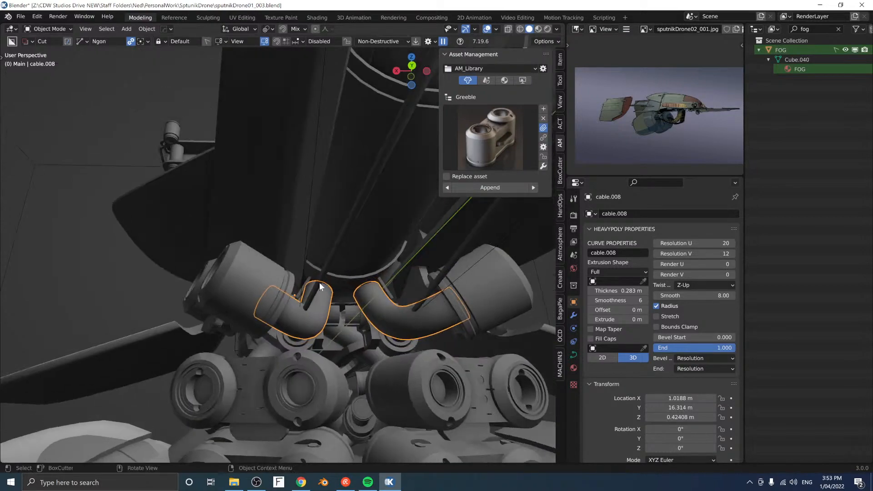
Step: Delete the thin rods running through the new mirrored cables
{"action": "left_click", "coordinate": [319, 282]}
{"action": "middle_click_drag", "start_coordinate": [320, 283], "coordinate": [207, 253]}
{"action": "key", "text": "x"}
{"action": "scroll", "coordinate": [459, 303], "scroll_direction": "down", "scroll_amount": 6}
{"action": "scroll", "coordinate": [405, 265], "scroll_direction": "up", "scroll_amount": 4}
Step: Create a second cable from the middle joint's inner side up to the central structure, with tension about 2.1 and width about 0.268
{"action": "key", "text": "shift+alt+c"}
{"action": "left_click", "coordinate": [206, 253]}
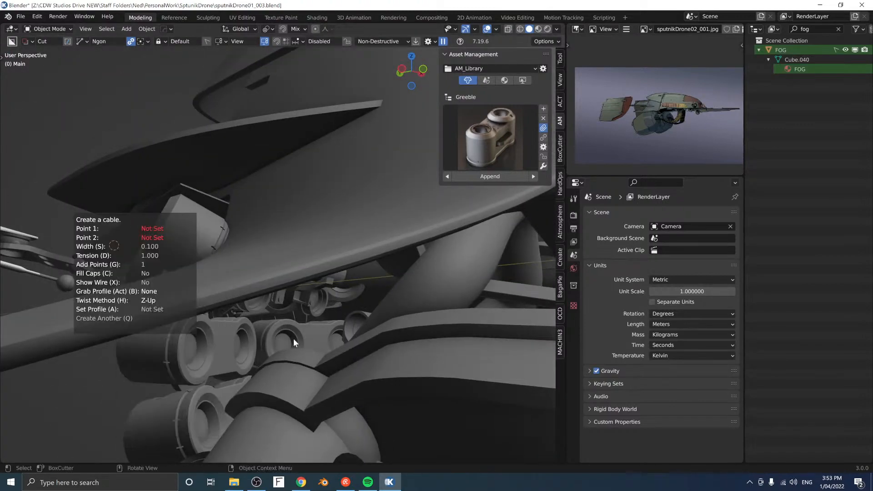
{"action": "left_click", "coordinate": [283, 343]}
{"action": "middle_click_drag", "start_coordinate": [282, 343], "coordinate": [386, 256]}
{"action": "left_click", "coordinate": [303, 223]}
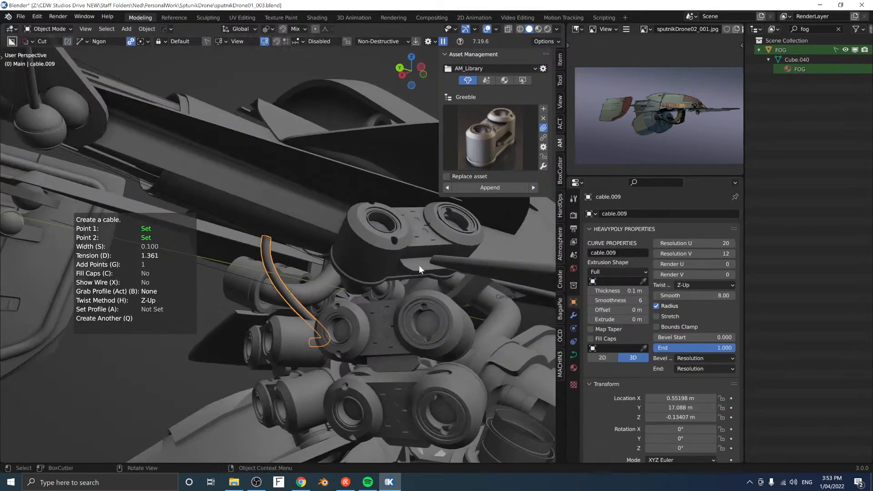
{"action": "key", "text": "d"}
{"action": "key", "text": "s"}
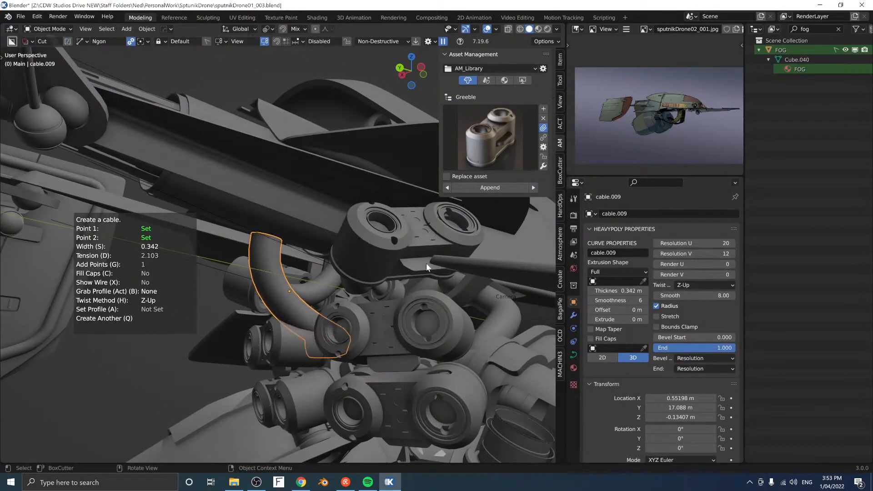
{"action": "left_click", "coordinate": [411, 262]}
{"action": "middle_click_drag", "start_coordinate": [410, 263], "coordinate": [365, 336]}
{"action": "left_click", "coordinate": [359, 318]}
Step: Edit the second cable's curve and raise its middle control point about 0.57 m along global Z
{"action": "key", "text": "Tab"}
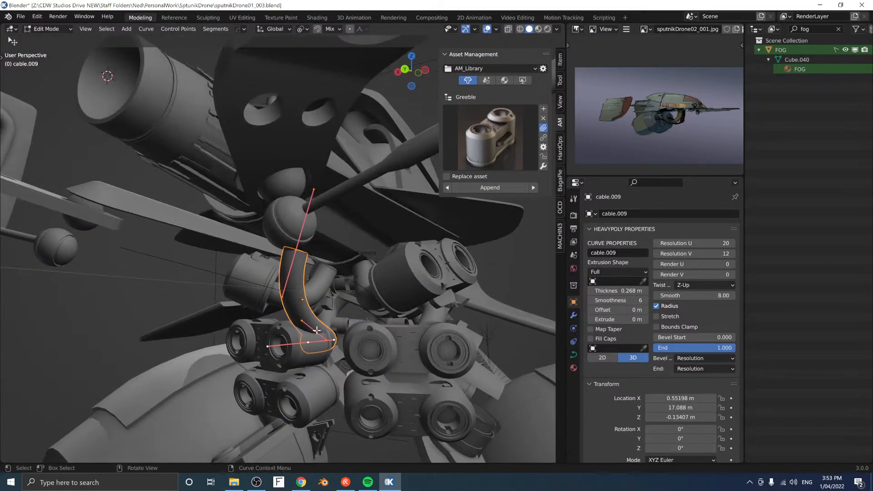
{"action": "left_click", "coordinate": [314, 332]}
{"action": "key", "text": "g"}
{"action": "key", "text": "z"}
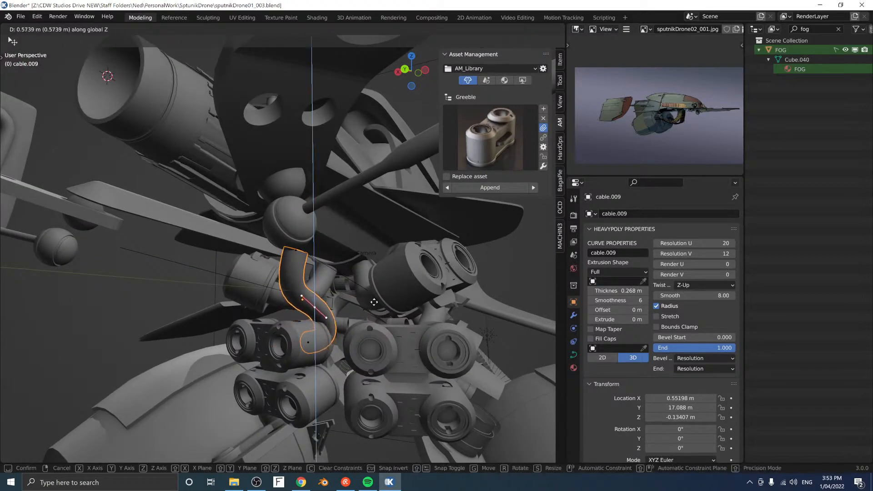
{"action": "left_click", "coordinate": [374, 302]}
Step: Rotate the cable's middle control point around global X and shift it to smooth the S-bend
{"action": "middle_click_drag", "start_coordinate": [387, 297], "coordinate": [350, 283]}
{"action": "middle_click_drag", "start_coordinate": [416, 282], "coordinate": [411, 285]}
{"action": "key", "text": "r"}
{"action": "key", "text": "x"}
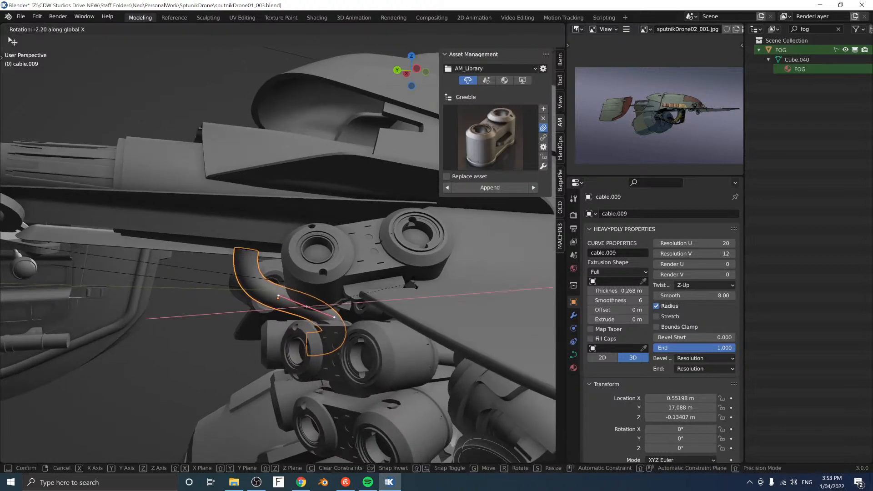
{"action": "left_click", "coordinate": [412, 248]}
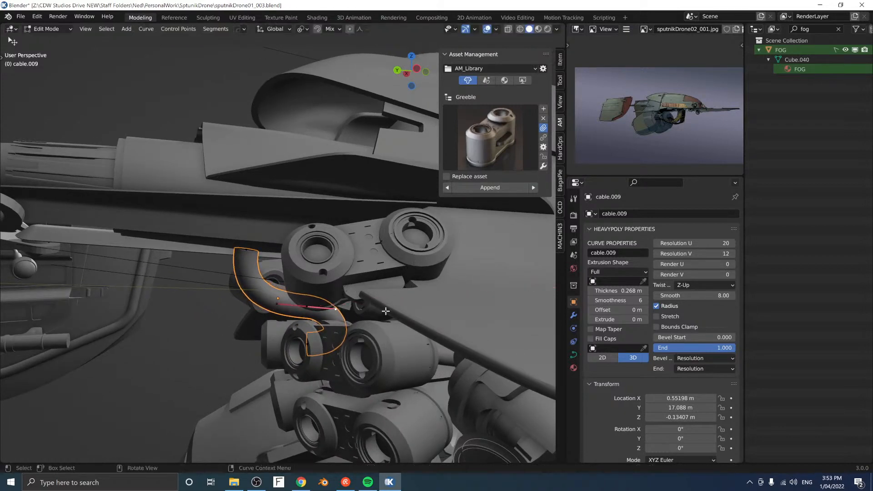
{"action": "key", "text": "g"}
{"action": "left_click", "coordinate": [372, 307]}
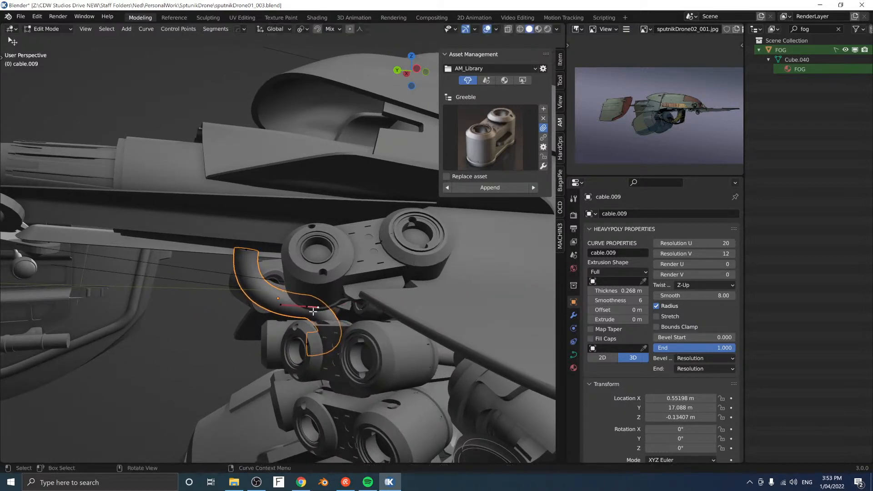
Step: Try recalculating the handles of the cable's curve points, and undo the result
{"action": "key", "text": "ctrl+z"}
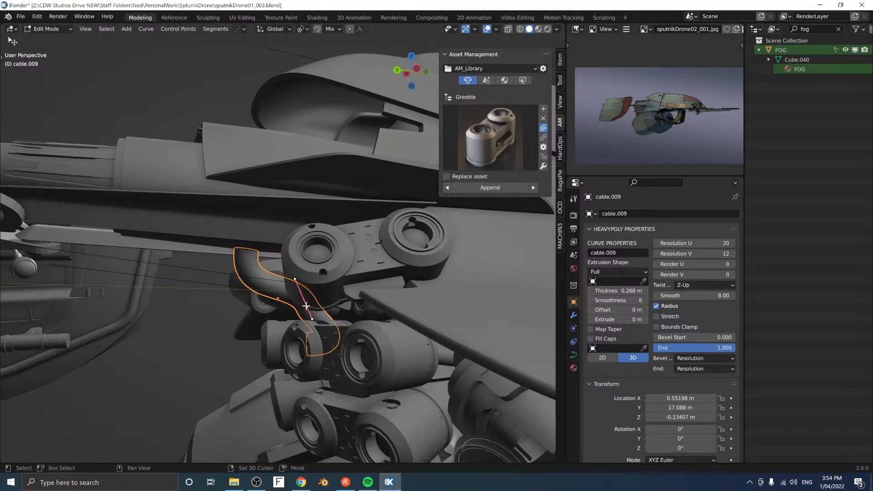
{"action": "key", "text": "ctrl+shift+z"}
{"action": "middle_click_drag", "start_coordinate": [372, 282], "coordinate": [449, 280]}
{"action": "key", "text": "shift+n"}
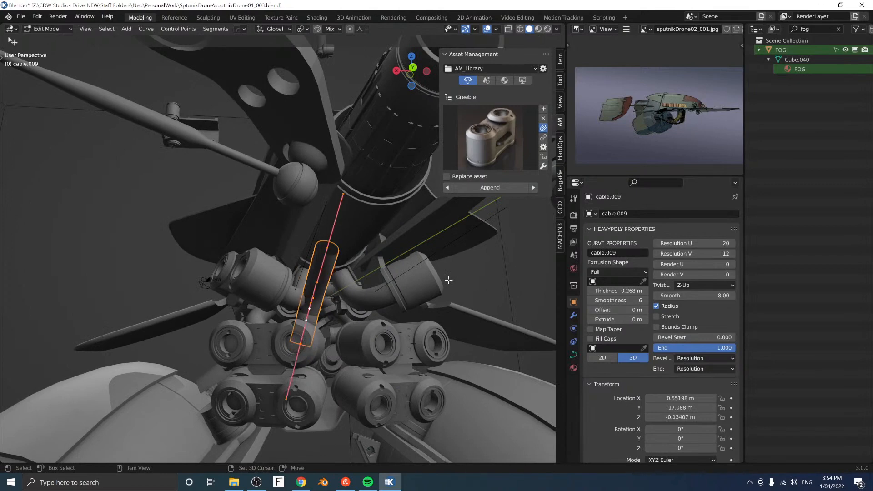
{"action": "key", "text": "ctrl+z"}
Step: Scale down the handles of the cable's upper end control point and shift the point slightly to refine the bend
{"action": "middle_click_drag", "start_coordinate": [391, 279], "coordinate": [312, 298]}
{"action": "left_click", "coordinate": [435, 294]}
{"action": "key", "text": "s"}
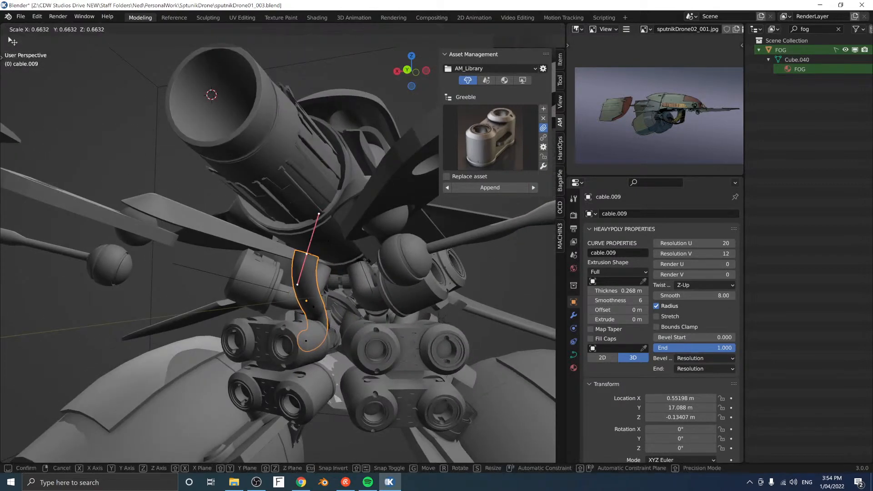
{"action": "left_click", "coordinate": [342, 267]}
{"action": "key", "text": "g"}
{"action": "key", "text": "z"}
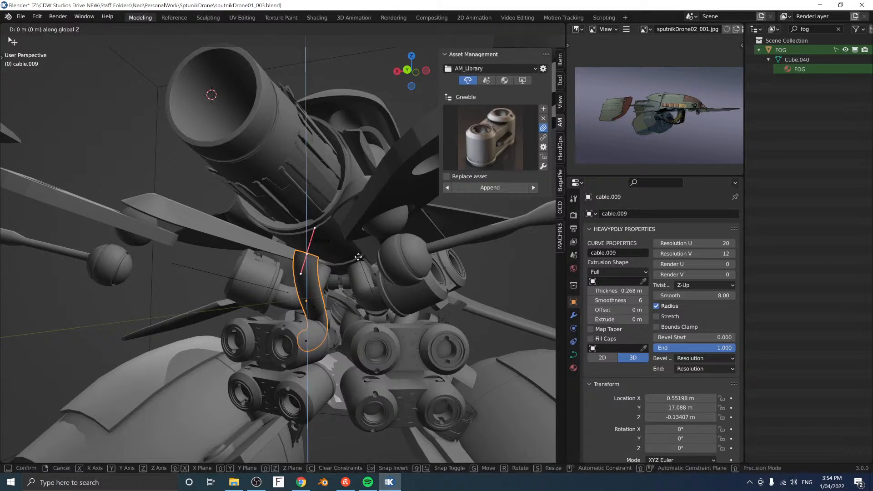
{"action": "key", "text": "x"}
{"action": "key", "text": "x"}
{"action": "right_click", "coordinate": [359, 255]}
{"action": "middle_click_drag", "start_coordinate": [359, 250], "coordinate": [239, 320]}
{"action": "key", "text": "g"}
{"action": "left_click", "coordinate": [367, 246]}
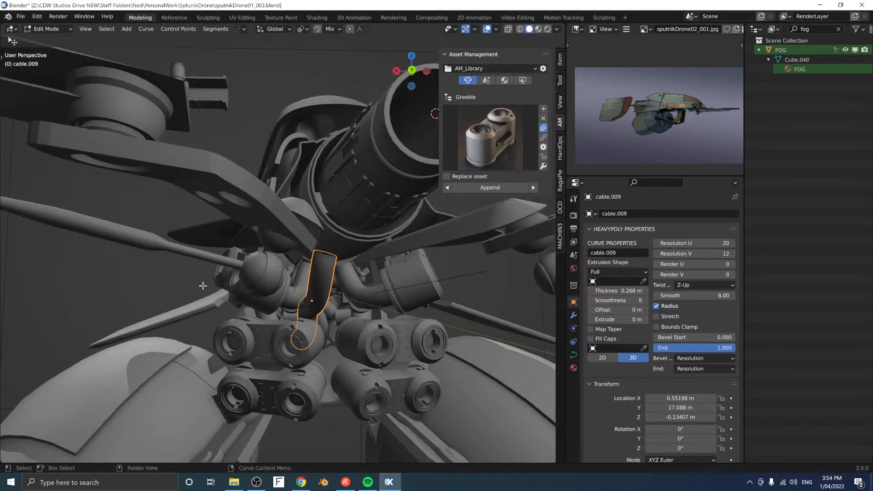
Step: Finish editing the cable and mirror it across the X axis to the opposite side
{"action": "middle_click_drag", "start_coordinate": [203, 286], "coordinate": [168, 276]}
{"action": "key", "text": "Tab"}
{"action": "key", "text": "alt+x"}
{"action": "left_click", "coordinate": [400, 233]}
{"action": "left_click", "coordinate": [495, 279]}
Step: Add two edge loops around the central cylinder, enclosing the area where the upper cable ends meet it
{"action": "middle_click_drag", "start_coordinate": [495, 279], "coordinate": [339, 218]}
{"action": "left_click", "coordinate": [372, 215]}
{"action": "key", "text": "Tab"}
{"action": "key", "text": "ctrl+r"}
{"action": "left_click", "coordinate": [335, 185]}
{"action": "left_click", "coordinate": [334, 189]}
{"action": "key", "text": "ctrl+r"}
{"action": "left_click", "coordinate": [340, 247]}
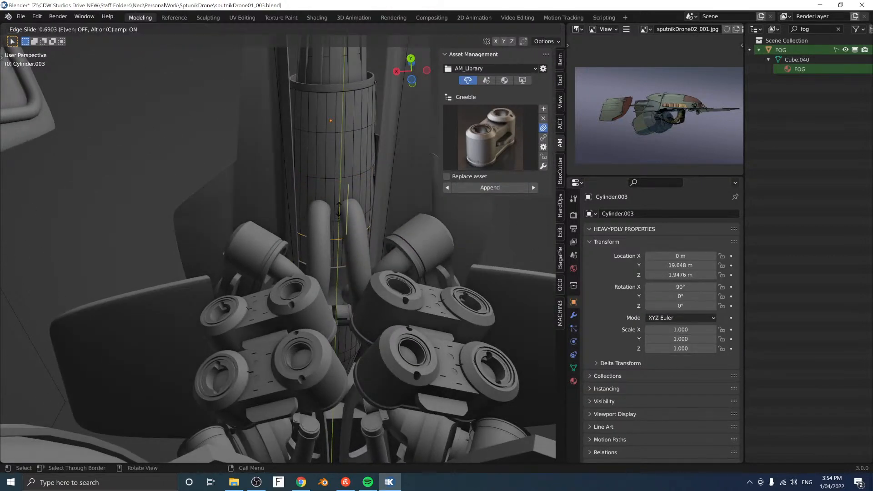
{"action": "left_click", "coordinate": [339, 213]}
Step: Select the face band around the cable ends on the central cylinder and extrude it outward about 0.11 m
{"action": "key", "text": "space"}
{"action": "left_click", "coordinate": [369, 213]}
{"action": "left_click", "coordinate": [363, 193], "text": "alt"}
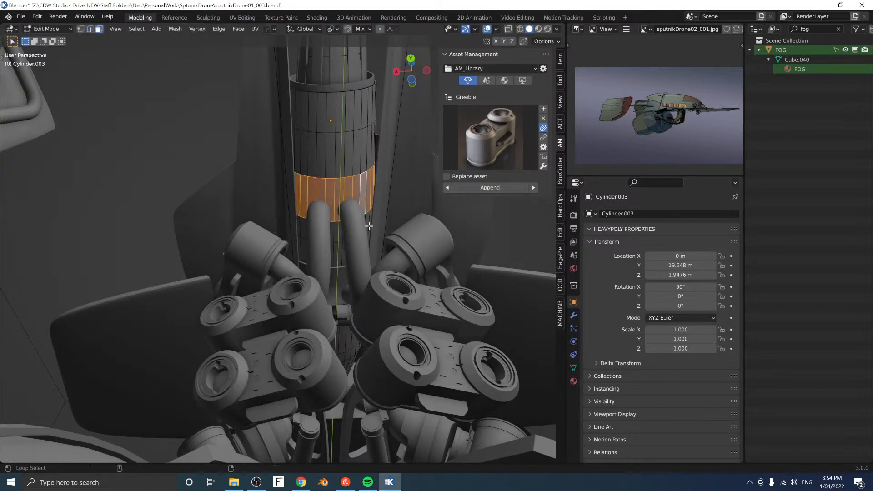
{"action": "middle_click_drag", "start_coordinate": [391, 209], "coordinate": [400, 238]}
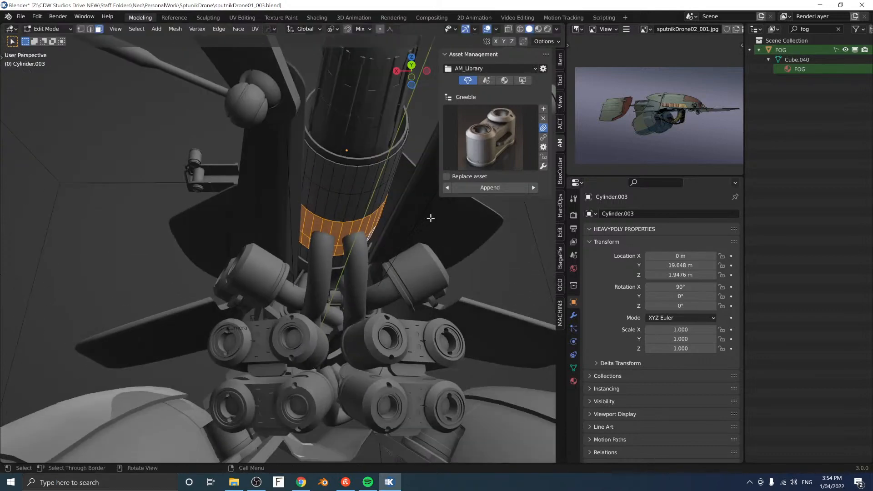
{"action": "key", "text": "alt+s"}
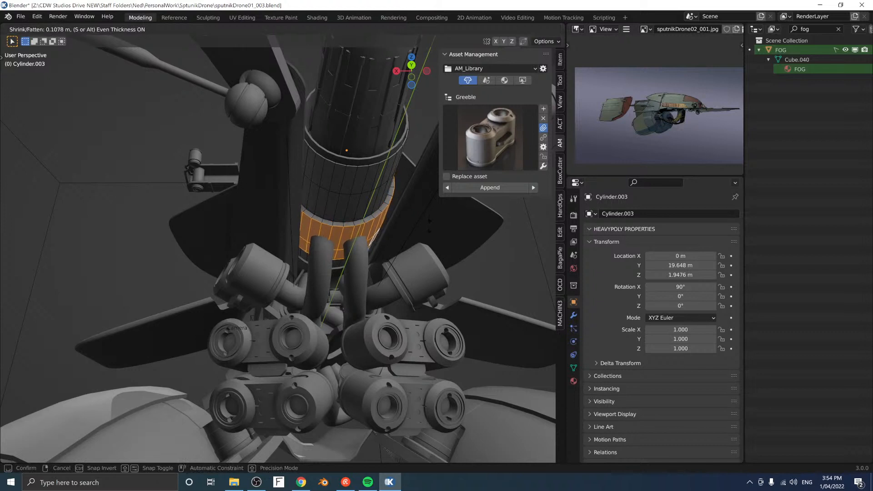
{"action": "left_click", "coordinate": [426, 234]}
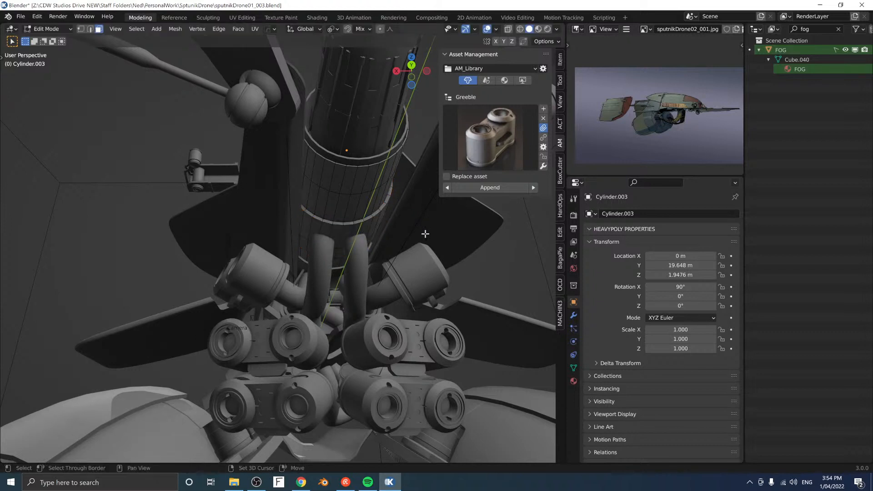
Step: Isolate the central cylinder, select its raised face band, and fatten the band by about 0.07 m
{"action": "left_click", "coordinate": [350, 223], "text": "ctrl+alt"}
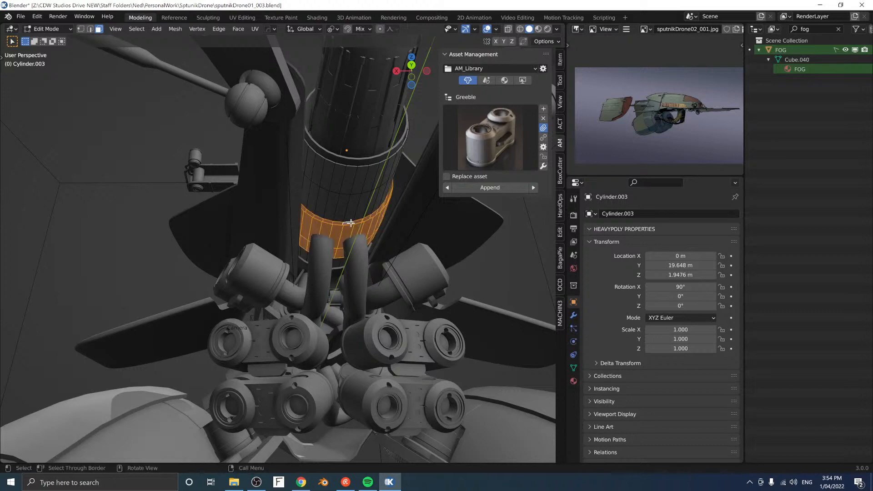
{"action": "key", "text": "KP_Divide"}
{"action": "middle_click_drag", "start_coordinate": [365, 308], "coordinate": [482, 262]}
{"action": "left_click", "coordinate": [287, 225], "text": "alt"}
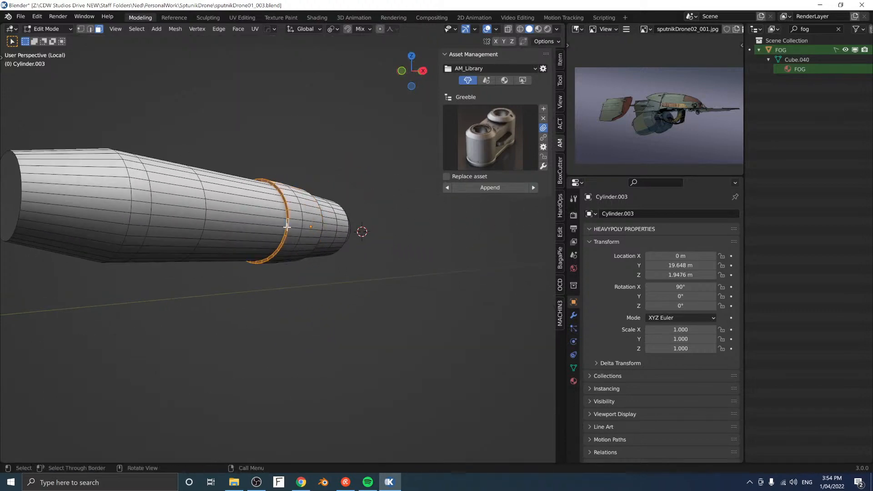
{"action": "middle_click_drag", "start_coordinate": [349, 228], "coordinate": [224, 211]}
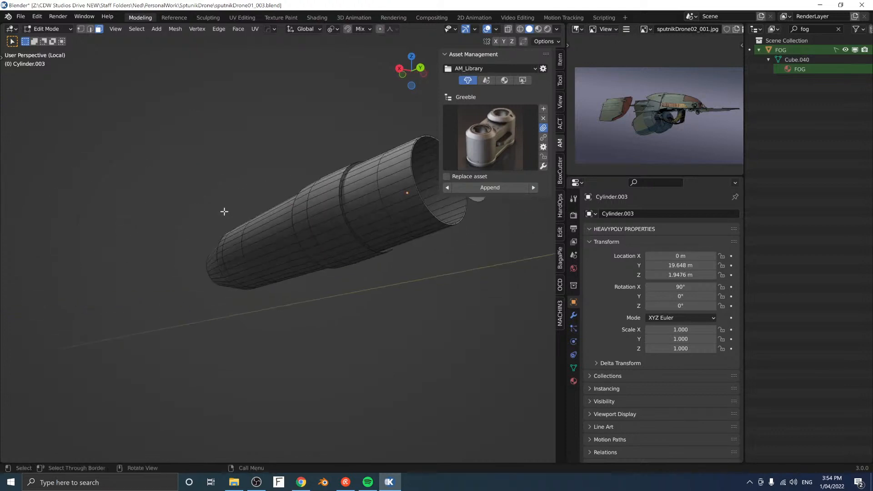
{"action": "key", "text": "alt+s"}
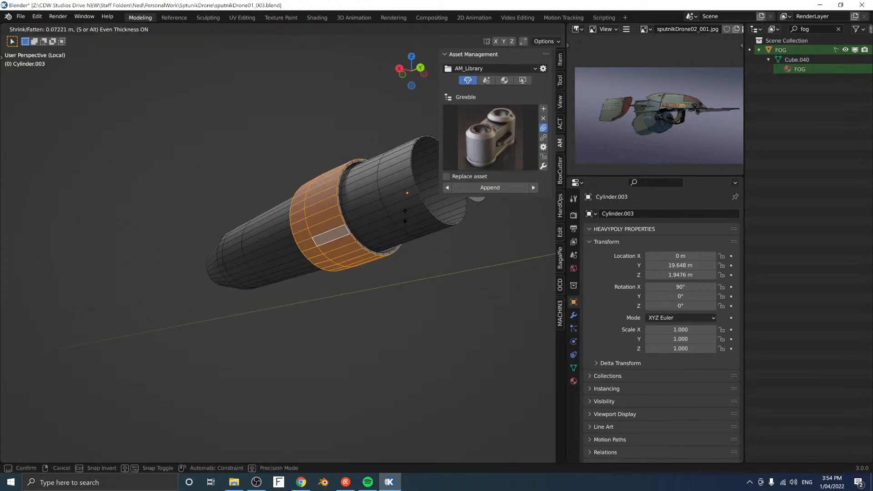
{"action": "left_click", "coordinate": [405, 220]}
{"action": "key", "text": "Tab"}
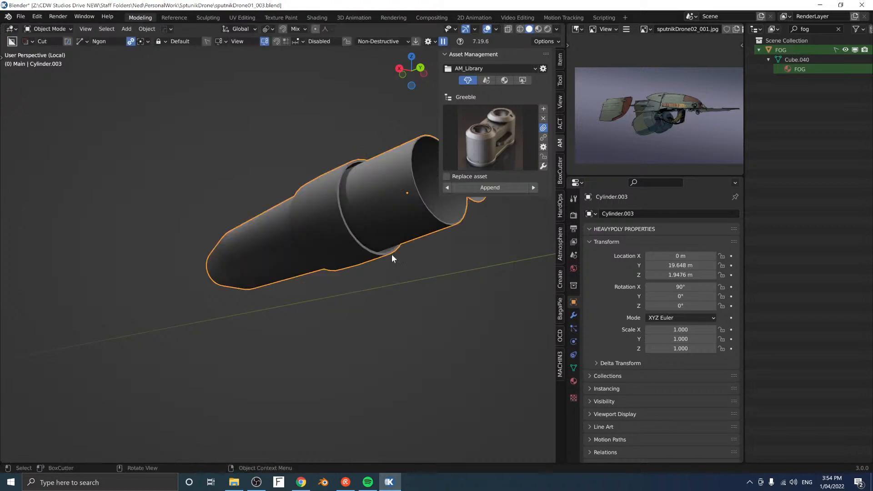
{"action": "key", "text": "KP_Divide"}
Step: Separate the raised band from the central cylinder into its own collar object
{"action": "middle_click_drag", "start_coordinate": [351, 252], "coordinate": [342, 194], "text": "alt"}
{"action": "scroll", "coordinate": [341, 218], "scroll_direction": "up", "scroll_amount": 3}
{"action": "middle_click_drag", "start_coordinate": [339, 249], "coordinate": [251, 277], "text": "shift"}
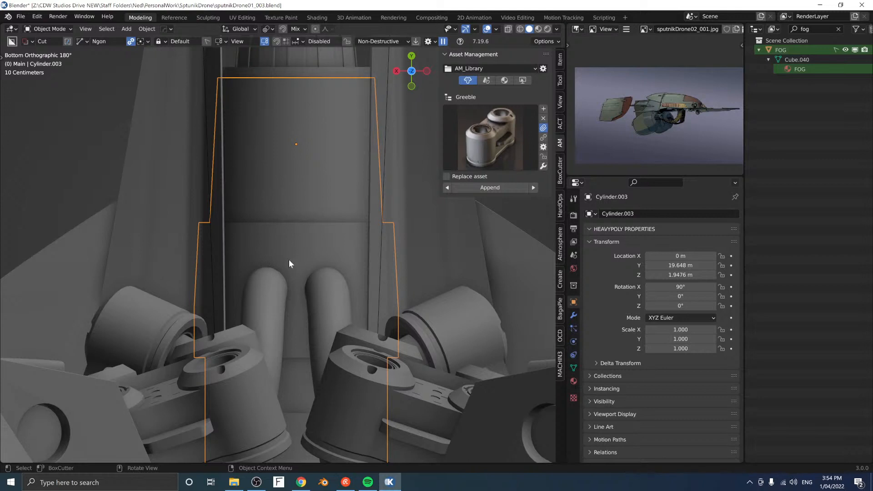
{"action": "key", "text": "Tab"}
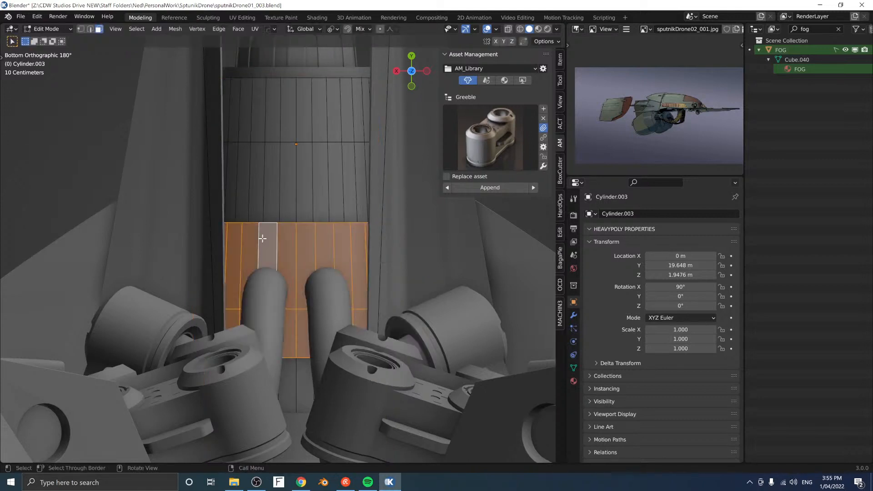
{"action": "key", "text": "p"}
{"action": "key", "text": "Tab"}
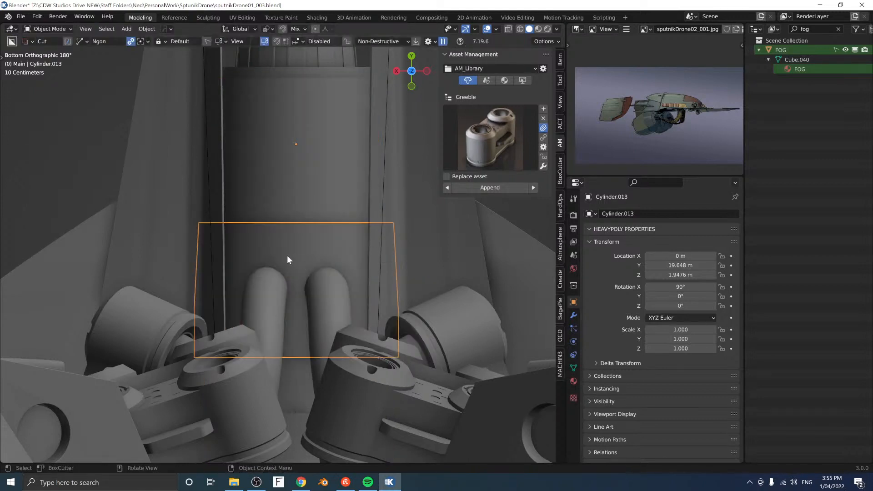
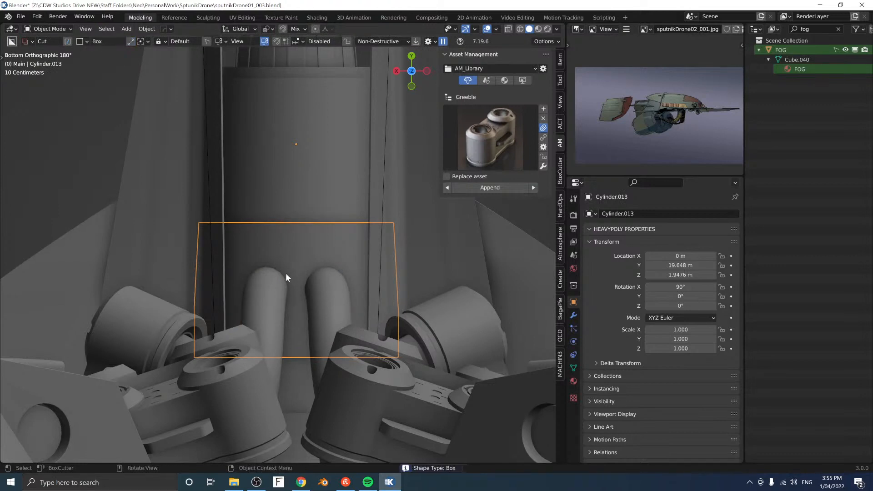
Step: Cut a mirrored box opening with beveled corners through the collar's underside around both cable ends
{"action": "mouse_move", "coordinate": [255, 260]}
{"action": "left_mouse_down"}
{"action": "mouse_move", "coordinate": [348, 296]}
{"action": "mouse_move", "coordinate": [354, 315]}
{"action": "left_mouse_up"}
{"action": "right_click", "coordinate": [354, 316]}
{"action": "left_click_drag", "start_coordinate": [241, 261], "coordinate": [307, 323]}
{"action": "key", "text": "1"}
{"action": "key", "text": "b"}
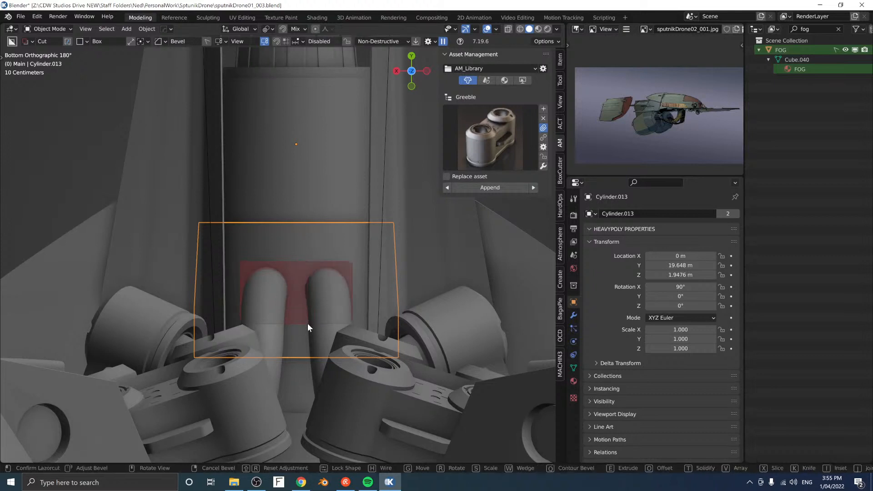
{"action": "left_click", "coordinate": [371, 327]}
{"action": "middle_click_drag", "start_coordinate": [372, 327], "coordinate": [306, 328]}
Step: Add an edge loop around the collar between its upper rim and the cutout, with an edge slide of about 0.26
{"action": "key", "text": "Tab"}
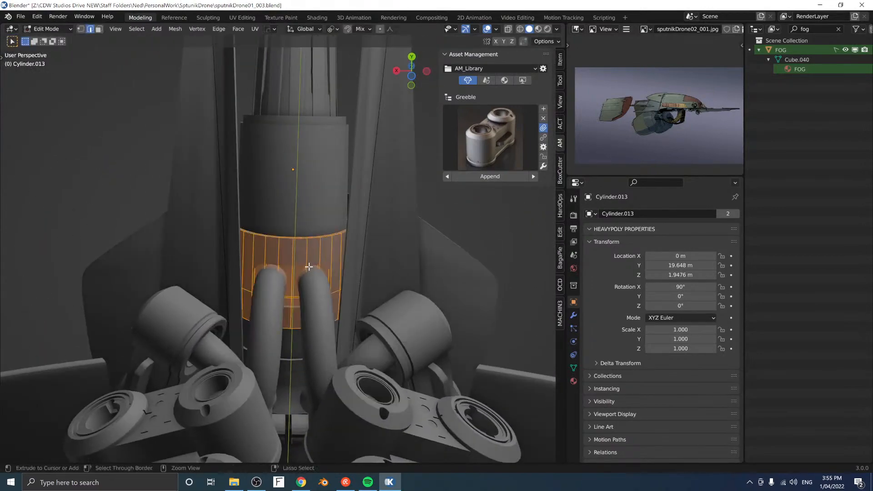
{"action": "key", "text": "ctrl+r"}
{"action": "left_click", "coordinate": [306, 257]}
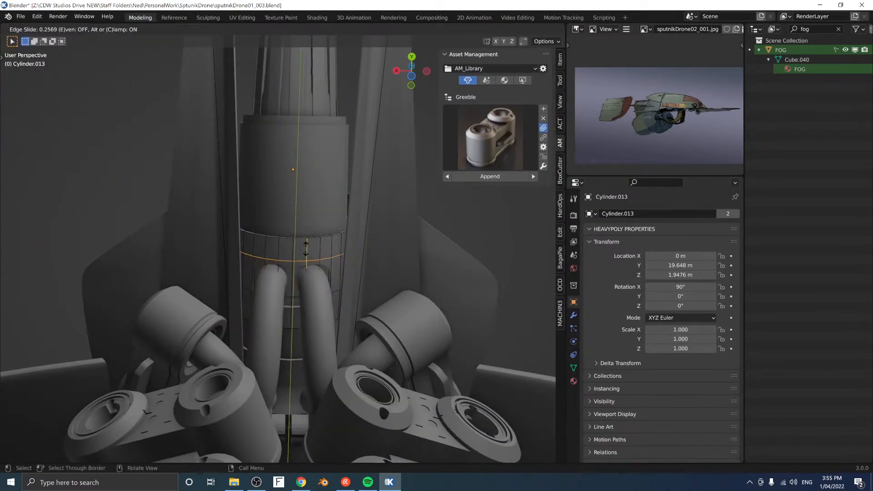
{"action": "left_click", "coordinate": [306, 249]}
{"action": "key", "text": "Tab"}
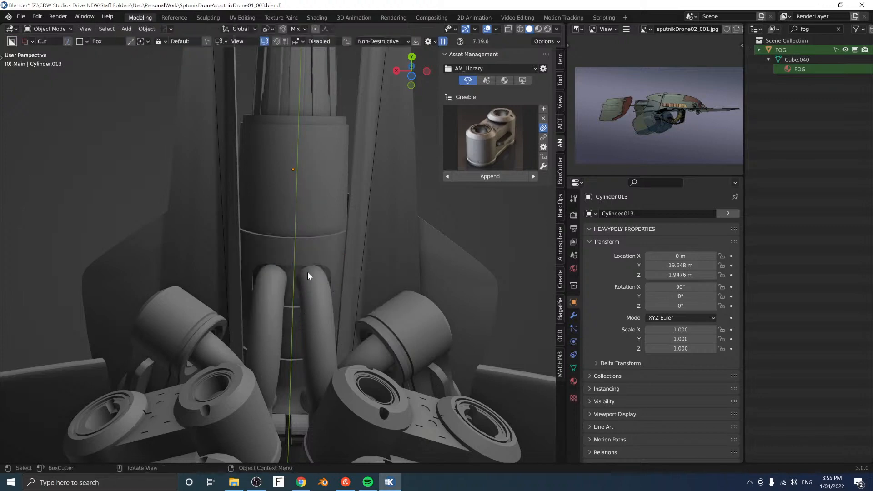
Step: Move the collar about 0.096 m along global Y and deselect it
{"action": "middle_click_drag", "start_coordinate": [307, 271], "coordinate": [327, 255]}
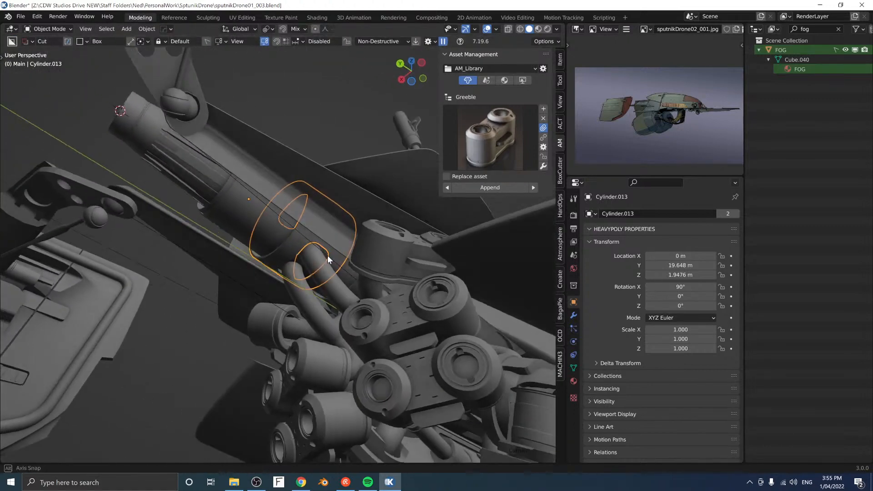
{"action": "key", "text": "g"}
{"action": "key", "text": "y"}
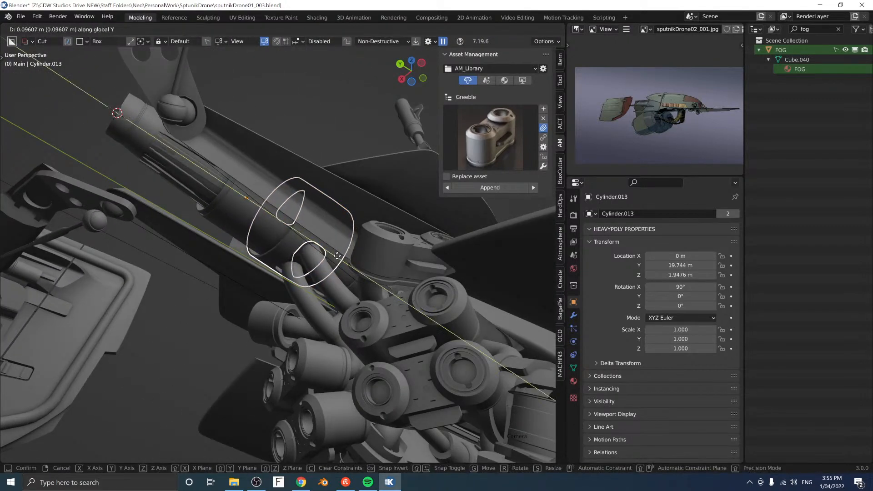
{"action": "left_click", "coordinate": [337, 256]}
{"action": "left_click", "coordinate": [181, 302]}
Step: Loop-select the edges around the collar's cutout with LSelect and run Boolean Cleanup on them
{"action": "middle_click_drag", "start_coordinate": [282, 282], "coordinate": [290, 247]}
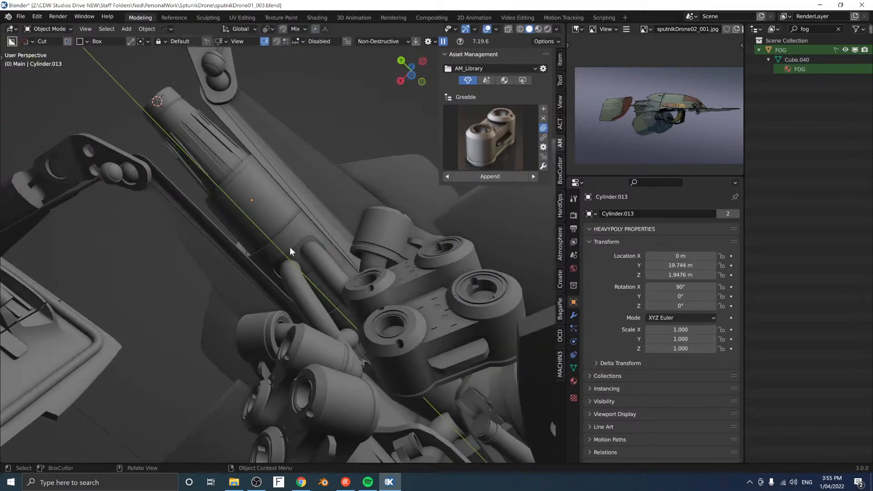
{"action": "scroll", "coordinate": [289, 253], "scroll_direction": "up", "scroll_amount": 5}
{"action": "middle_click_drag", "start_coordinate": [282, 296], "coordinate": [271, 291]}
{"action": "scroll", "coordinate": [271, 290], "scroll_direction": "down", "scroll_amount": 2}
{"action": "left_click", "coordinate": [291, 264]}
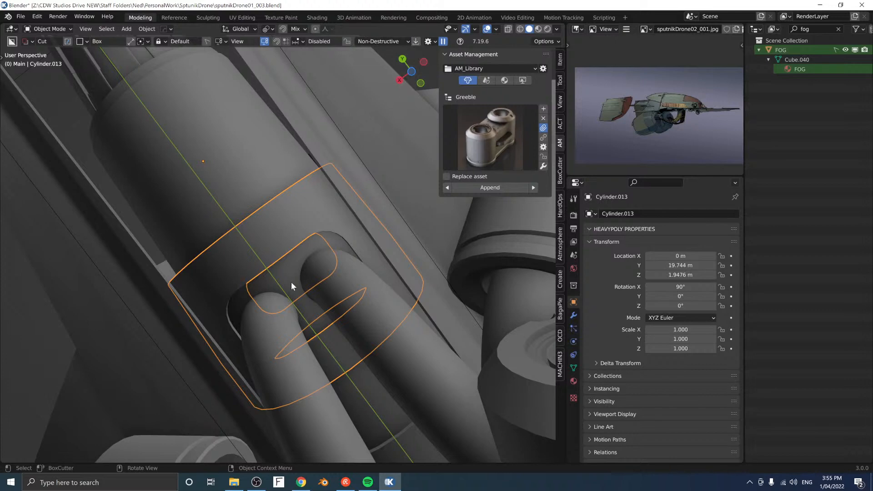
{"action": "middle_click_drag", "start_coordinate": [291, 282], "coordinate": [292, 328]}
{"action": "key", "text": "Tab"}
{"action": "middle_click_drag", "start_coordinate": [281, 279], "coordinate": [302, 239]}
{"action": "scroll", "coordinate": [300, 236], "scroll_direction": "up", "scroll_amount": 3}
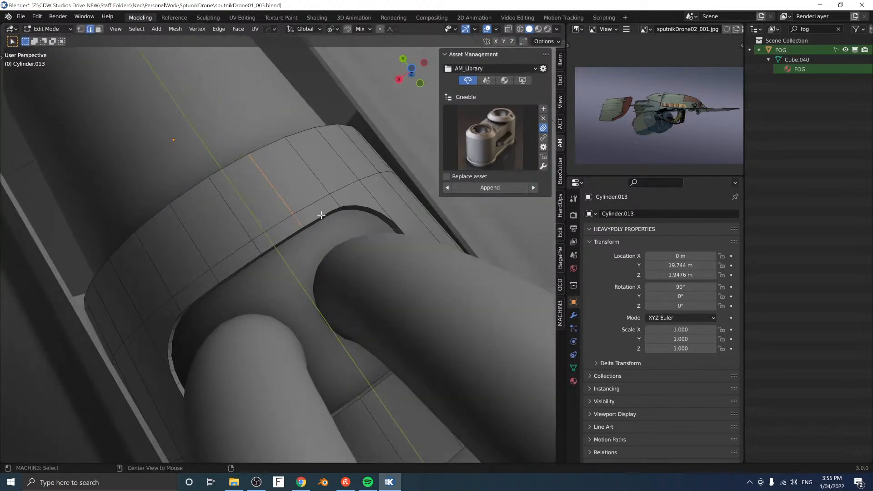
{"action": "key", "text": "y"}
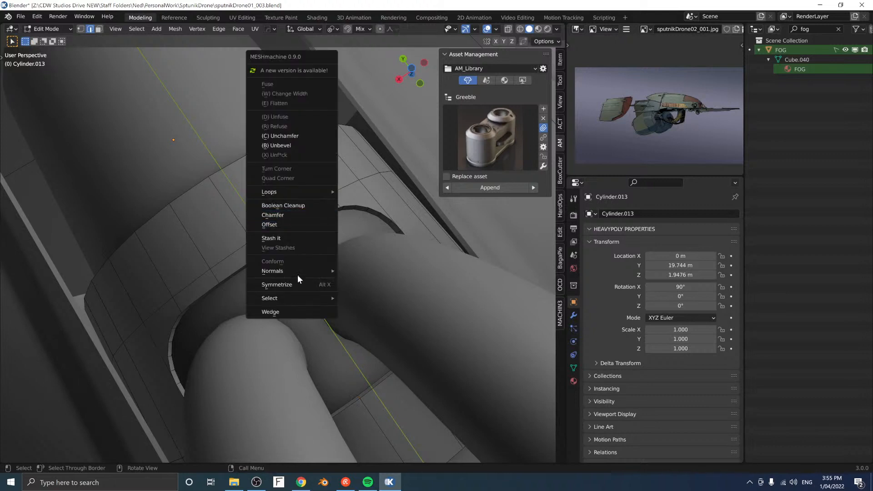
{"action": "mouse_move", "coordinate": [320, 298]}
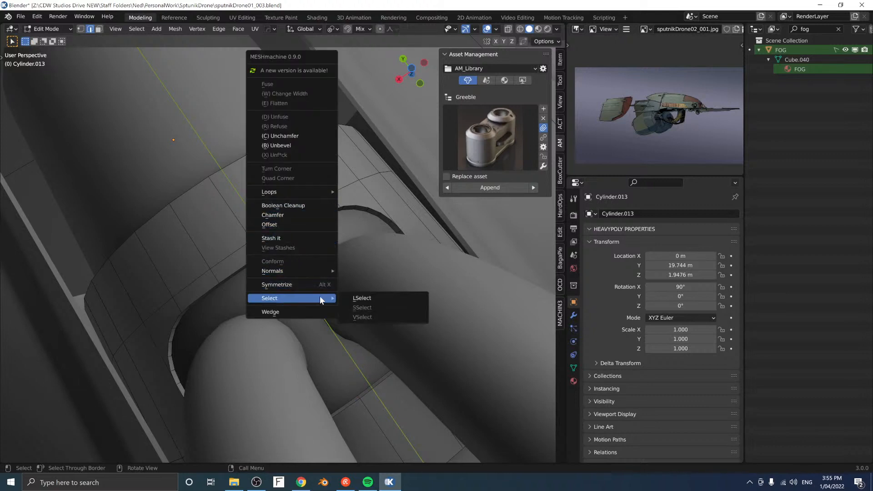
{"action": "left_click", "coordinate": [381, 298]}
{"action": "key", "text": "y"}
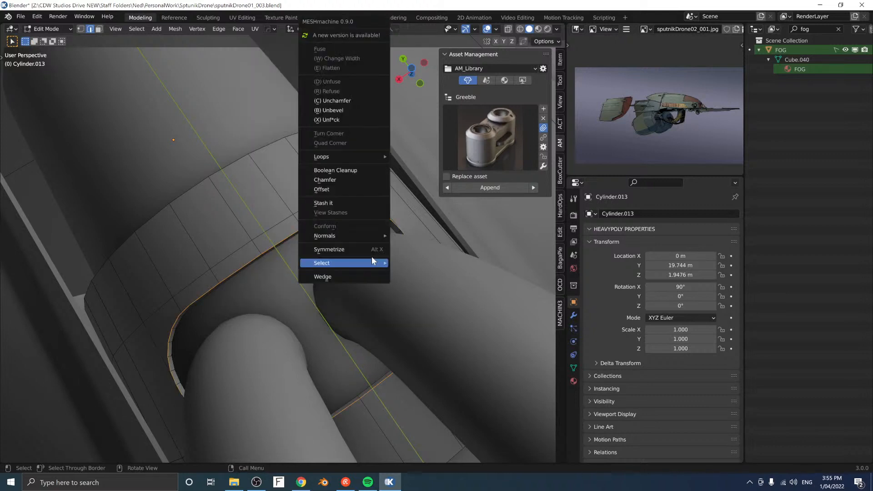
{"action": "left_click", "coordinate": [362, 172]}
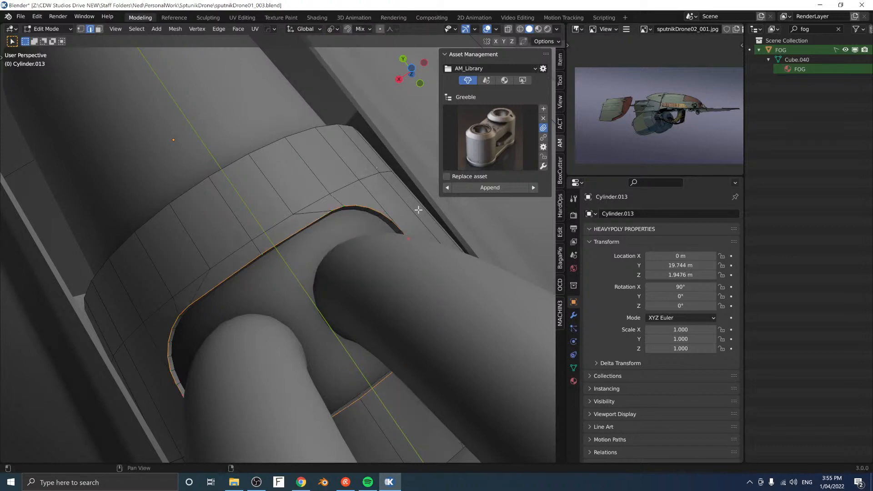
Step: Offset the selected edge loop around the collar's cutout with MESHmachine Offset, about 0.03 wide
{"action": "middle_click_drag", "start_coordinate": [418, 209], "coordinate": [270, 258]}
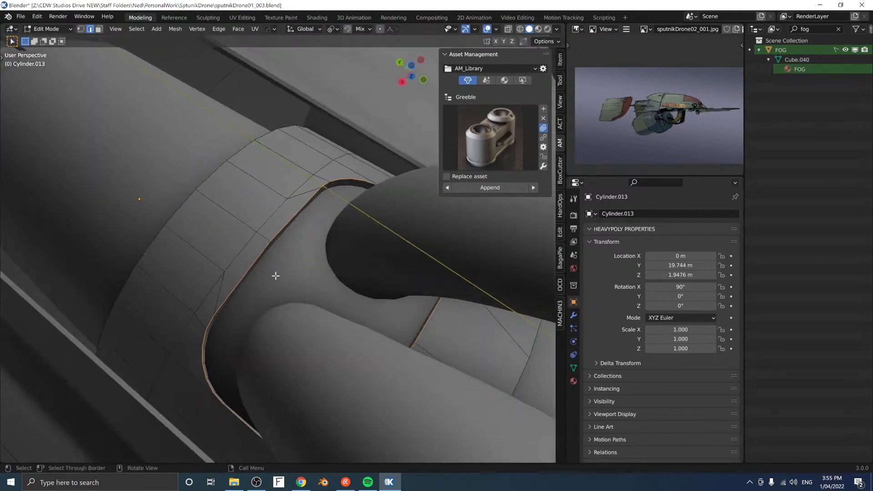
{"action": "key", "text": "y"}
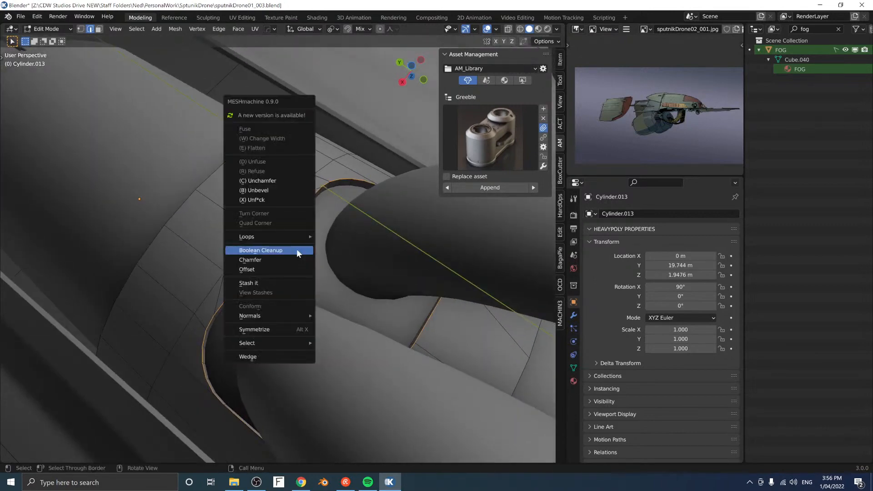
{"action": "left_click", "coordinate": [289, 268]}
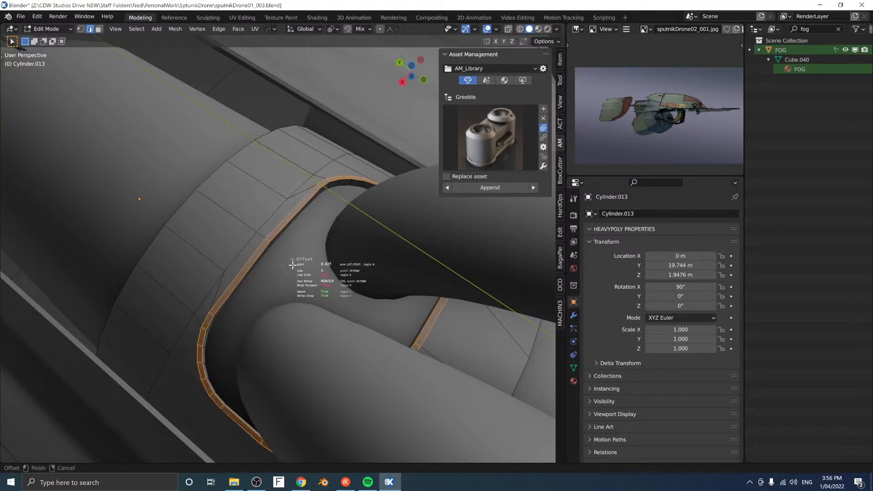
{"action": "left_click", "coordinate": [301, 251]}
{"action": "middle_click_drag", "start_coordinate": [302, 250], "coordinate": [285, 302]}
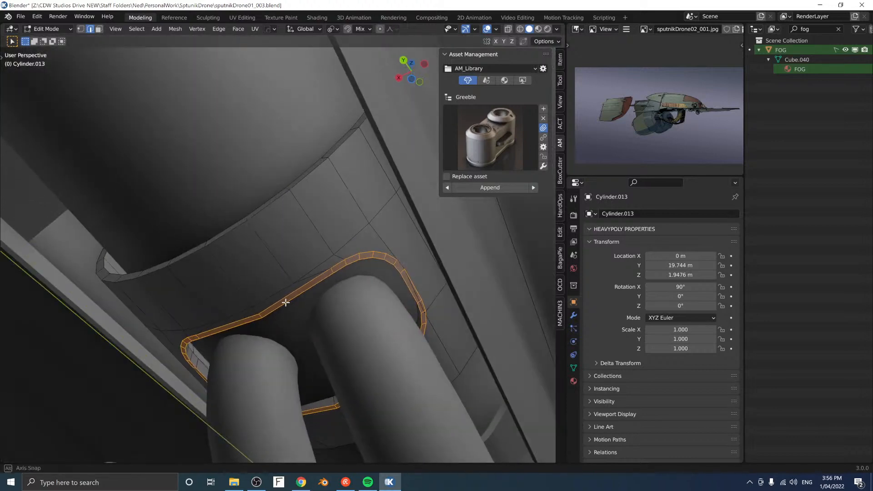
Step: Slide the collar vertex overlapping the offset border at one rounded cutout corner outward, with clamping turned off
{"action": "middle_click_drag", "start_coordinate": [356, 274], "coordinate": [289, 261]}
{"action": "scroll", "coordinate": [340, 287], "scroll_direction": "up", "scroll_amount": 2}
{"action": "key", "text": "1"}
{"action": "left_click", "coordinate": [371, 265]}
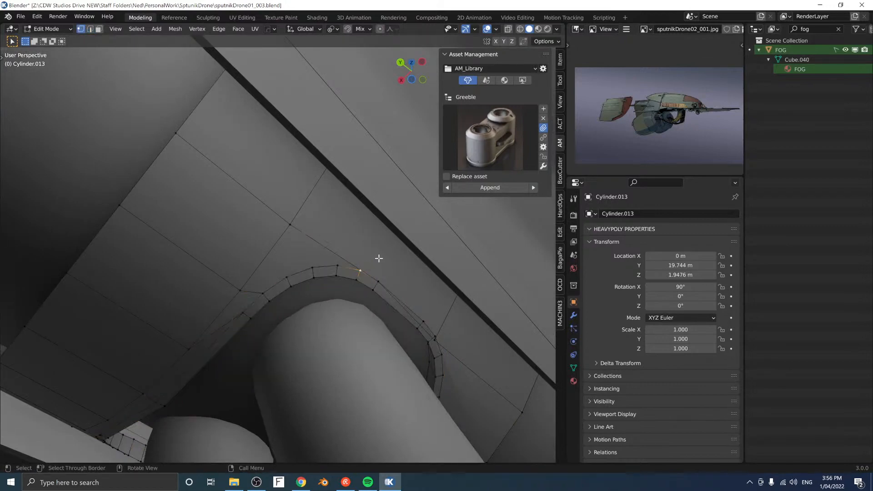
{"action": "middle_click_drag", "start_coordinate": [378, 258], "coordinate": [385, 254]}
{"action": "middle_click_drag", "start_coordinate": [429, 318], "coordinate": [384, 249]}
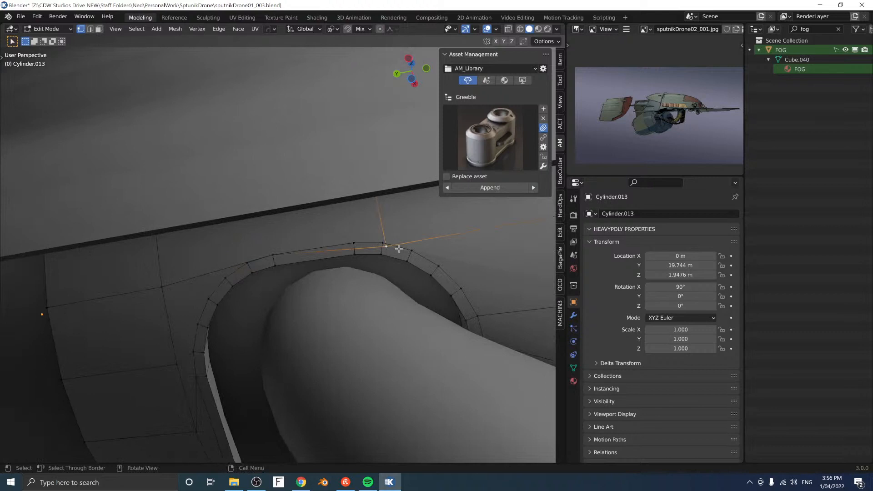
{"action": "key", "text": "shift+v"}
{"action": "key", "text": "c"}
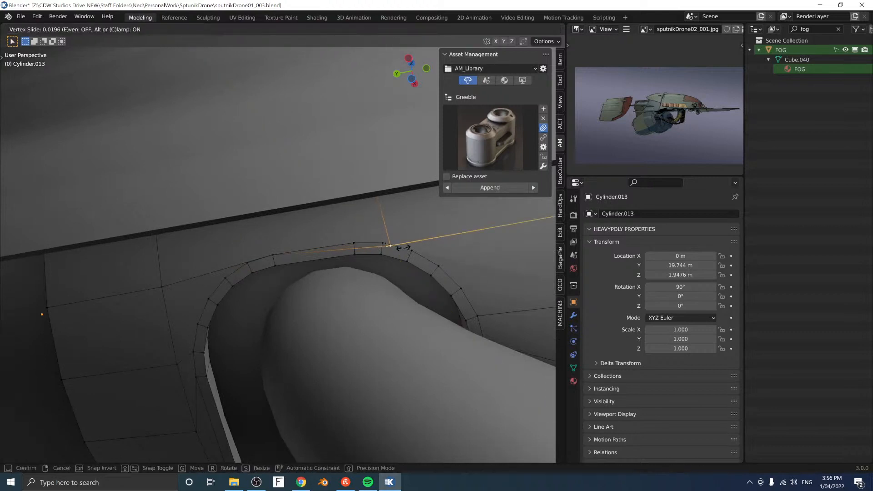
{"action": "left_click", "coordinate": [402, 229]}
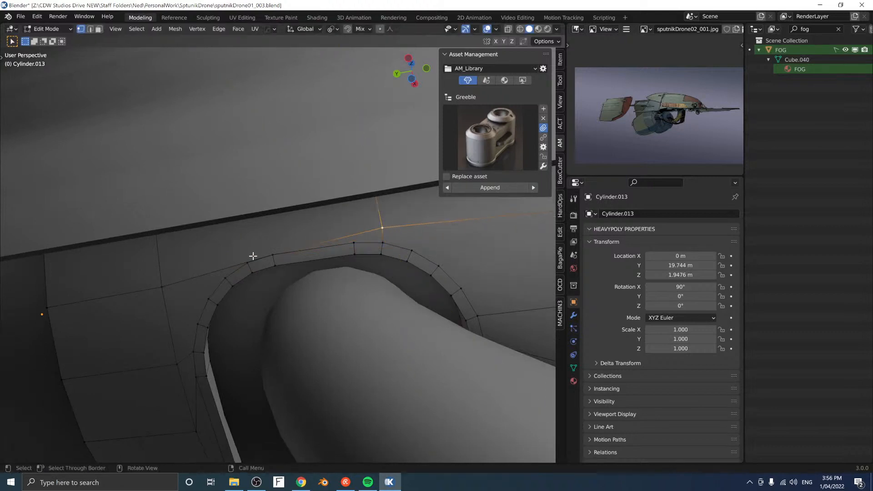
Step: Try to slide and move the neighbouring vertex along the offset border at the same cutout corner
{"action": "mouse_move", "coordinate": [287, 251]}
{"action": "middle_mouse_down"}
{"action": "mouse_move", "coordinate": [288, 240]}
{"action": "mouse_move", "coordinate": [296, 241]}
{"action": "middle_mouse_up"}
{"action": "key", "text": "shift+v"}
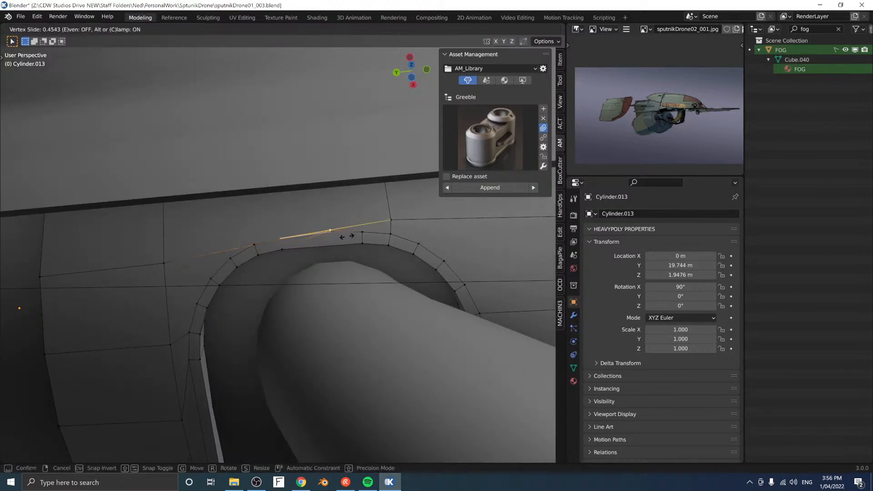
{"action": "left_click", "coordinate": [252, 250]}
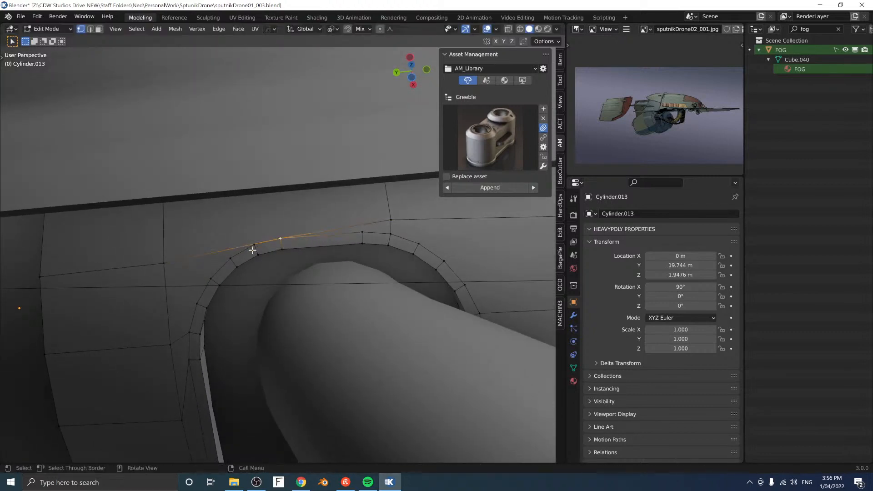
{"action": "key", "text": "g"}
{"action": "right_click", "coordinate": [281, 257]}
Step: Slide the overlapping collar vertex on the opposite side of the cutout outward, with clamping turned off, to clear the offset border
{"action": "middle_click_drag", "start_coordinate": [295, 261], "coordinate": [291, 236]}
{"action": "middle_click_drag", "start_coordinate": [294, 289], "coordinate": [298, 255]}
{"action": "scroll", "coordinate": [291, 273], "scroll_direction": "down", "scroll_amount": 4}
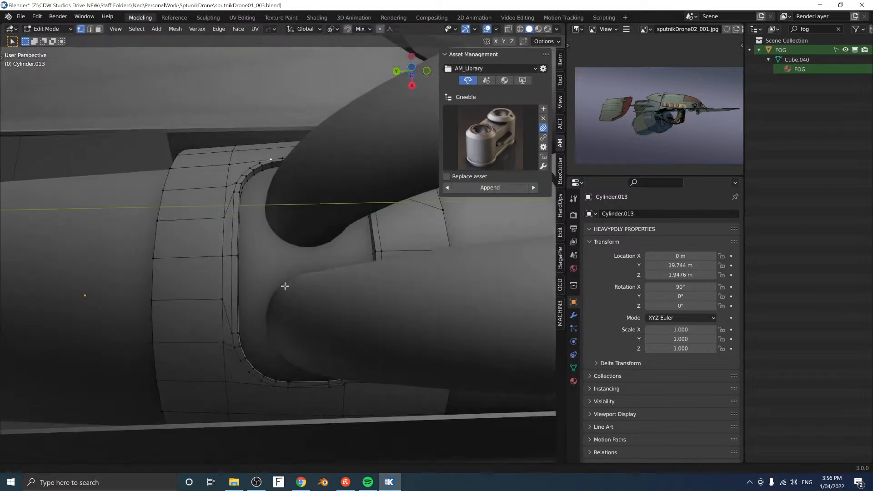
{"action": "middle_click_drag", "start_coordinate": [285, 286], "coordinate": [304, 249]}
{"action": "scroll", "coordinate": [300, 292], "scroll_direction": "up", "scroll_amount": 2}
{"action": "scroll", "coordinate": [304, 273], "scroll_direction": "up", "scroll_amount": 2}
{"action": "scroll", "coordinate": [317, 284], "scroll_direction": "up", "scroll_amount": 3}
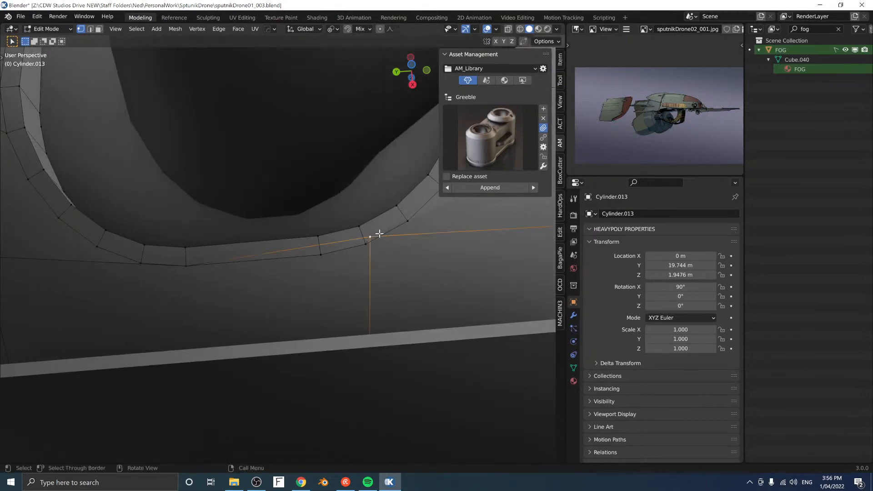
{"action": "key", "text": "shift+v"}
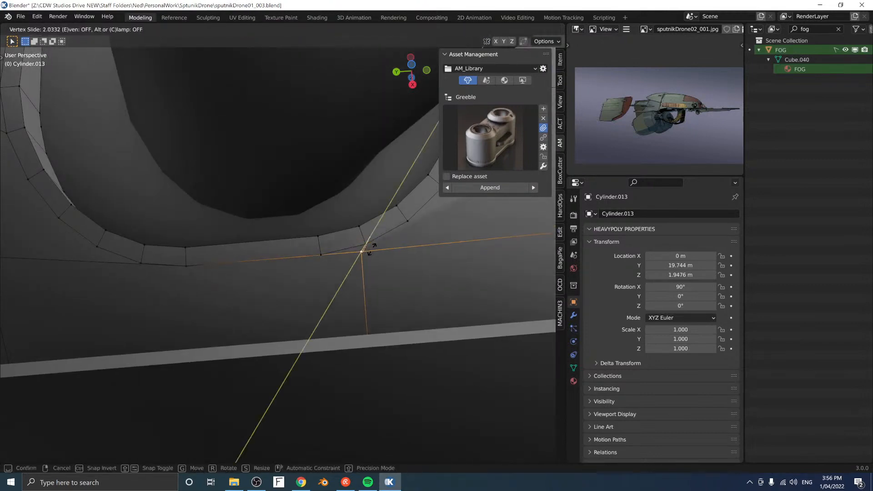
{"action": "left_click", "coordinate": [370, 260]}
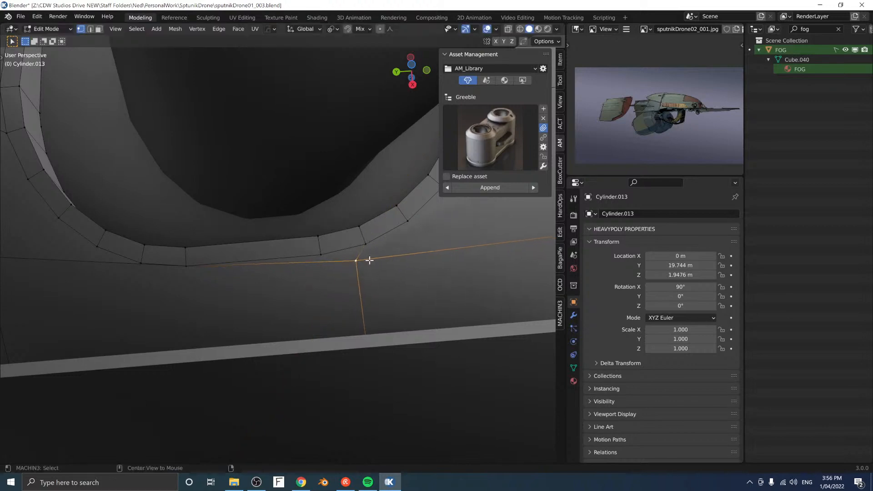
Step: Loop-select the narrow face strip around the cutout and raise it about 0.073 m with Shrink/Fatten, even thickness on
{"action": "key", "text": "space"}
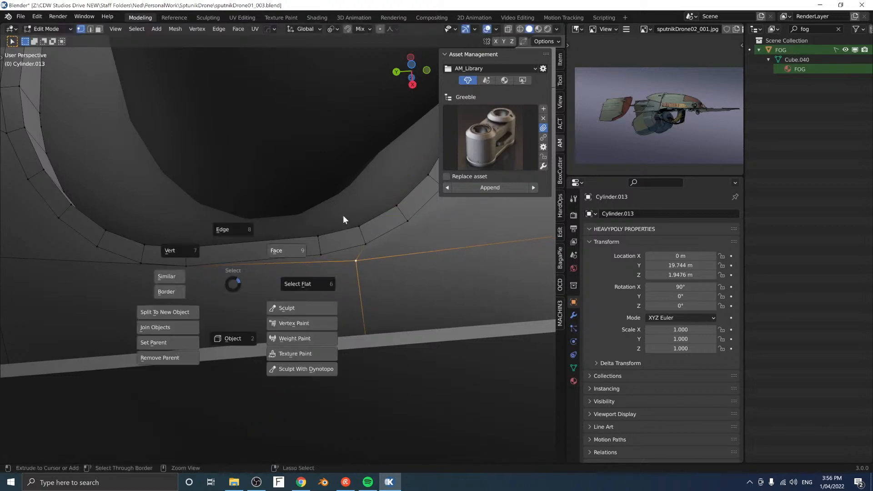
{"action": "left_click", "coordinate": [322, 244], "text": "alt"}
{"action": "middle_click_drag", "start_coordinate": [251, 195], "coordinate": [296, 278]}
{"action": "scroll", "coordinate": [270, 272], "scroll_direction": "down", "scroll_amount": 5}
{"action": "key", "text": "alt+s"}
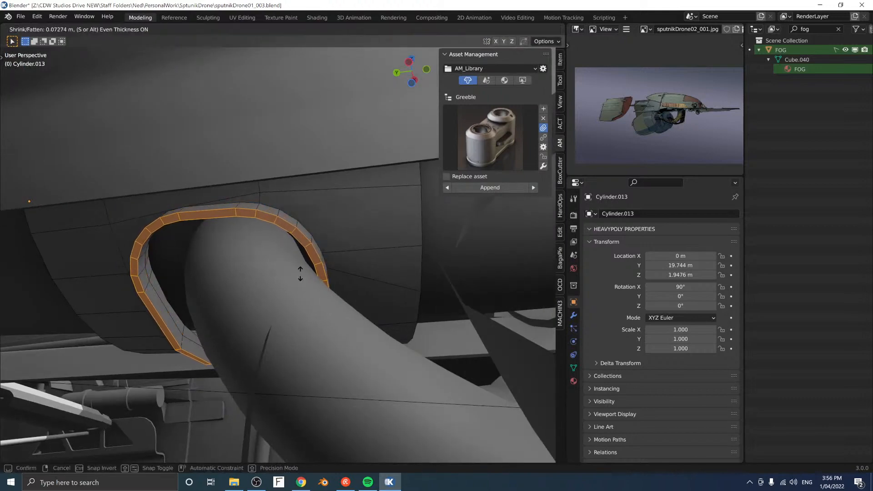
{"action": "left_click", "coordinate": [300, 274]}
Step: Loop-select the raised rim's outer edge around the cutout and bevel it with 2 segments, about 0.014 m wide
{"action": "middle_click_drag", "start_coordinate": [295, 273], "coordinate": [322, 292]}
{"action": "left_click", "coordinate": [324, 244], "text": "alt"}
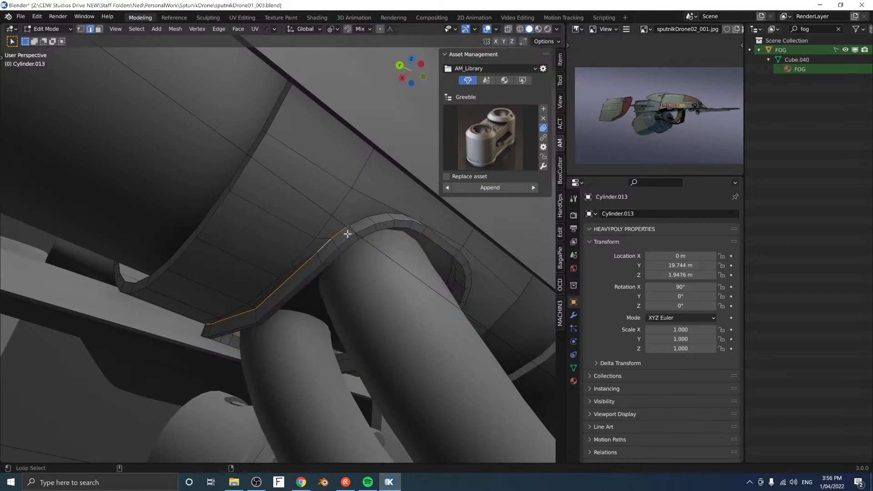
{"action": "key", "text": "y"}
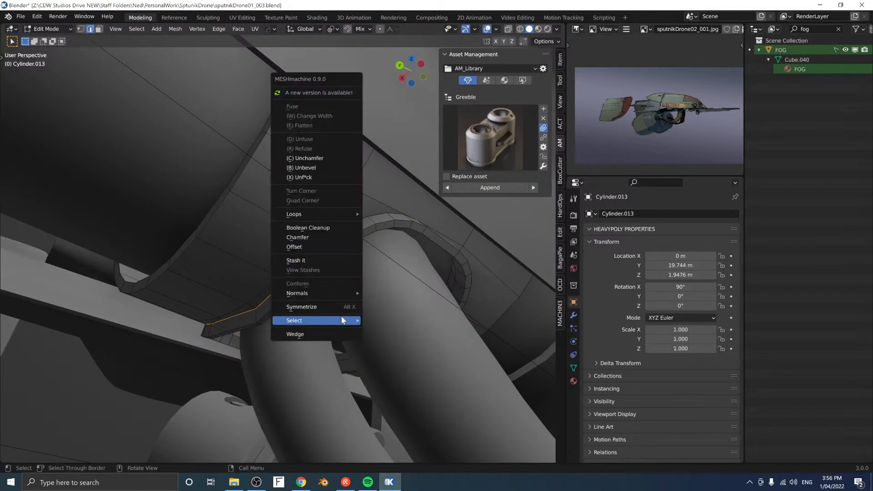
{"action": "mouse_move", "coordinate": [342, 320]}
{"action": "left_click", "coordinate": [372, 319]}
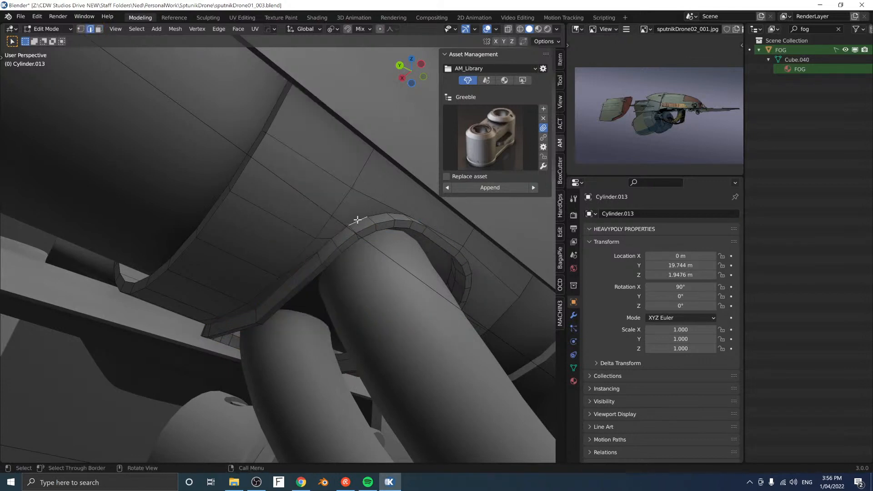
{"action": "key", "text": "y"}
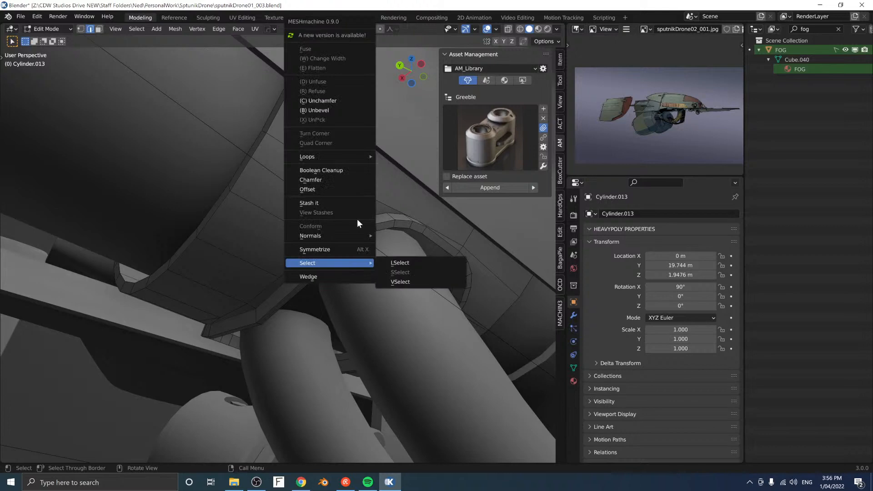
{"action": "left_click", "coordinate": [363, 263]}
{"action": "left_click", "coordinate": [303, 271]}
{"action": "mouse_move", "coordinate": [302, 277]}
{"action": "middle_mouse_down"}
{"action": "mouse_move", "coordinate": [288, 253]}
{"action": "mouse_move", "coordinate": [294, 268]}
{"action": "middle_mouse_up"}
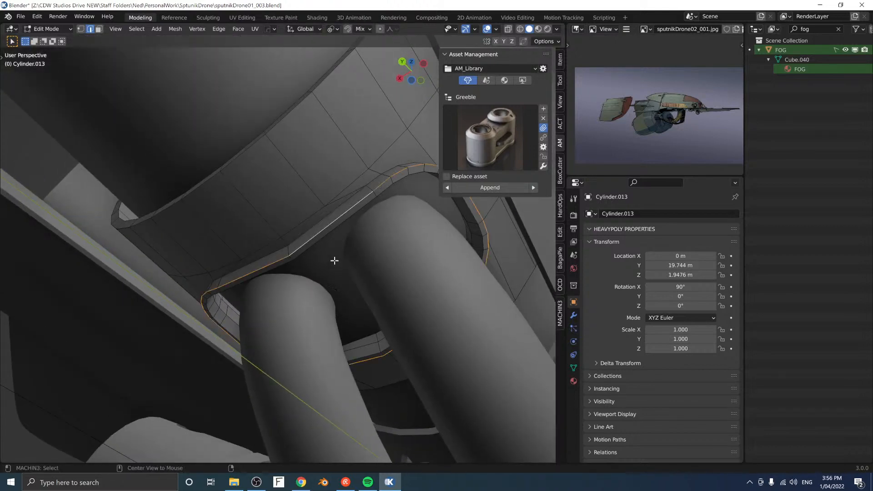
{"action": "key", "text": "ctrl+b"}
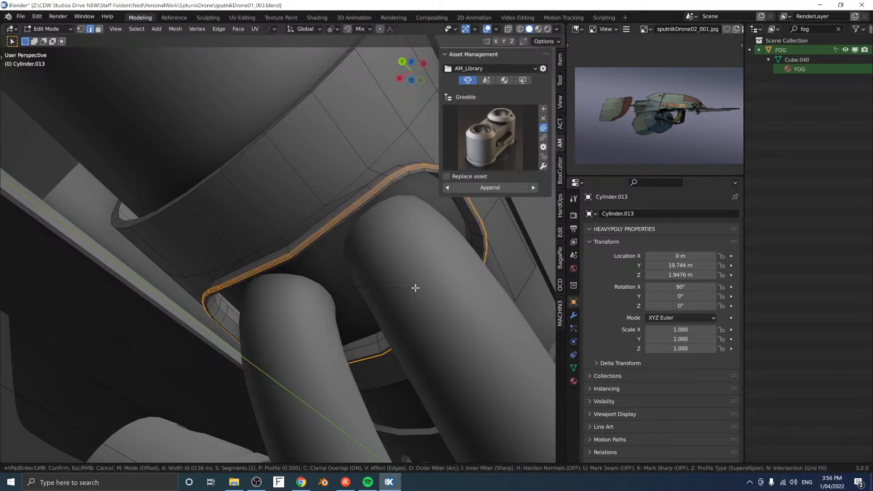
{"action": "left_click", "coordinate": [415, 287]}
Step: Bevel the inner edge loop of the raised rim around the cutout and leave Edit Mode
{"action": "double_click", "coordinate": [329, 242]}
{"action": "key", "text": "ctrl+b"}
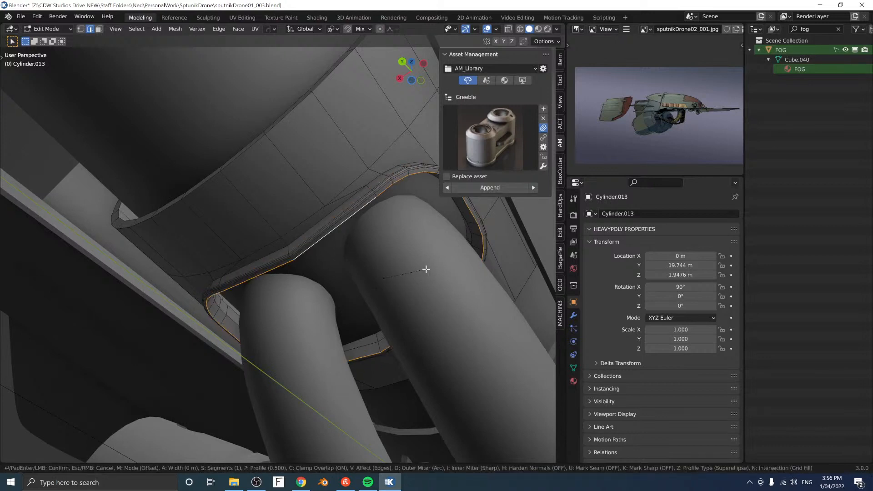
{"action": "left_click", "coordinate": [429, 270]}
{"action": "key", "text": "Tab"}
{"action": "scroll", "coordinate": [331, 324], "scroll_direction": "down", "scroll_amount": 3}
{"action": "middle_click_drag", "start_coordinate": [331, 324], "coordinate": [328, 287]}
Step: Bevel the collar's centre edges above and below the cutout with one segment to soften the rim's creases
{"action": "left_click", "coordinate": [174, 343]}
{"action": "scroll", "coordinate": [290, 316], "scroll_direction": "up", "scroll_amount": 3}
{"action": "key", "text": "Tab"}
{"action": "scroll", "coordinate": [328, 288], "scroll_direction": "up", "scroll_amount": 3}
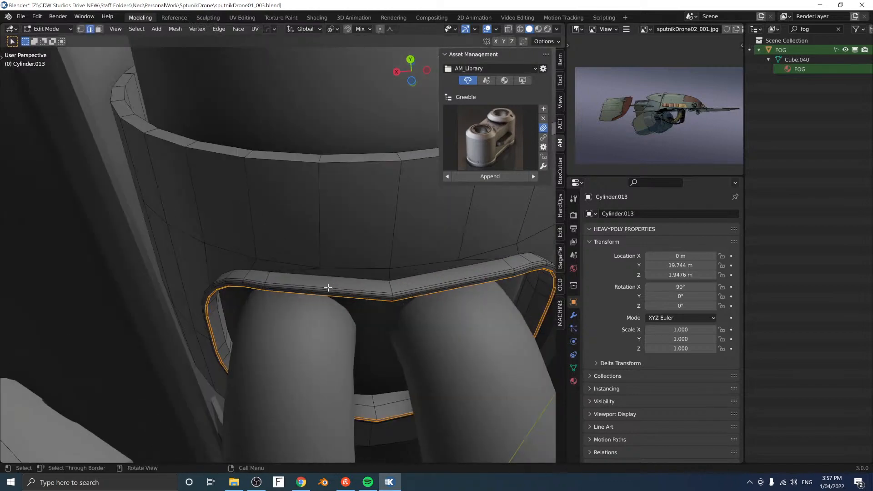
{"action": "left_click", "coordinate": [393, 287]}
{"action": "key", "text": "ctrl+b"}
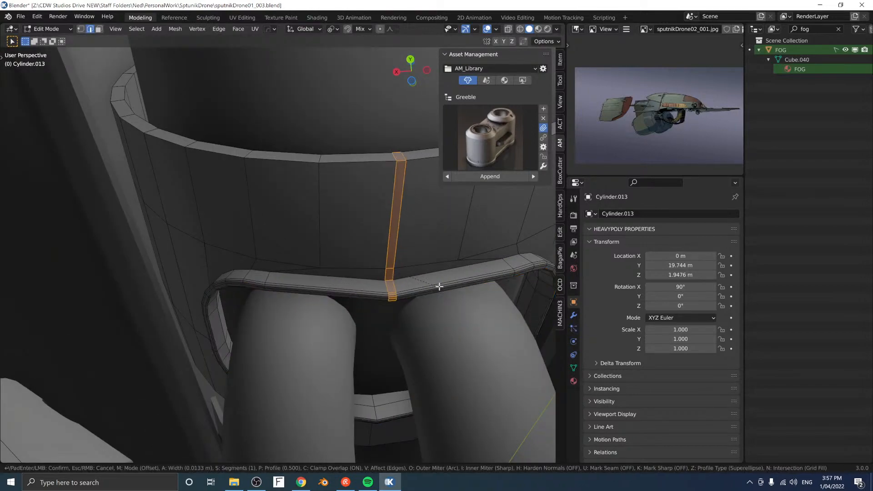
{"action": "middle_click_drag", "start_coordinate": [408, 337], "coordinate": [396, 303]}
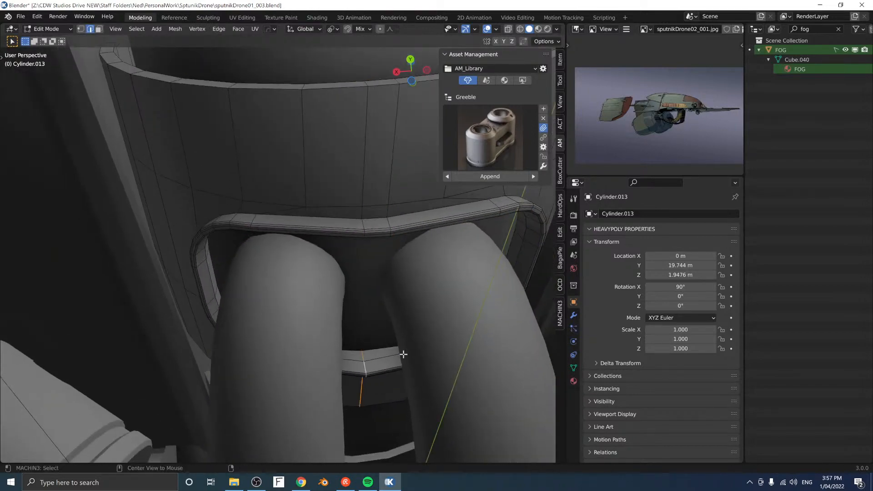
{"action": "left_click", "coordinate": [421, 347]}
{"action": "key", "text": "Tab"}
Step: Move the spare cylinder assembly and the spare bracket floating above the drone into the Bits collection
{"action": "middle_click_drag", "start_coordinate": [419, 351], "coordinate": [280, 326]}
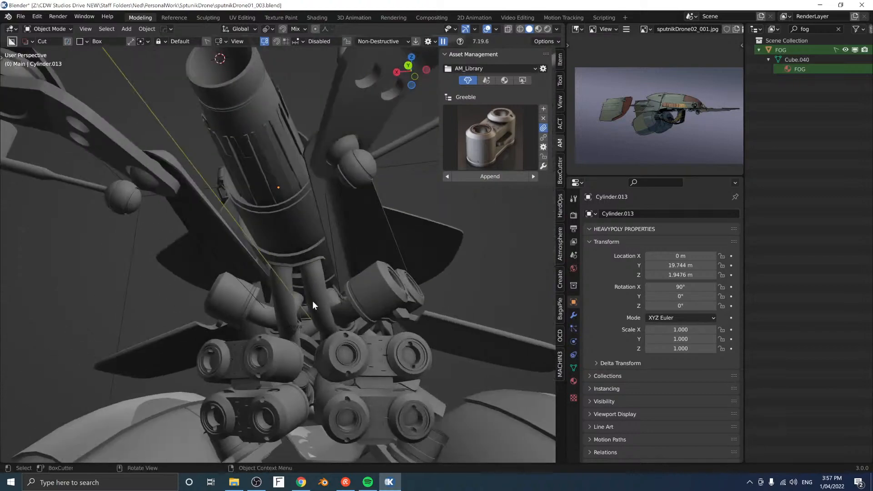
{"action": "middle_click_drag", "start_coordinate": [312, 301], "coordinate": [375, 329]}
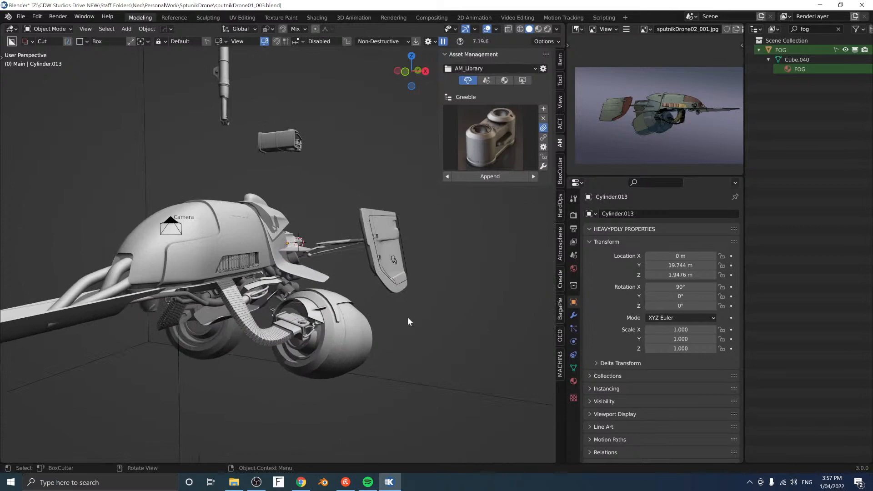
{"action": "scroll", "coordinate": [407, 318], "scroll_direction": "down", "scroll_amount": 2}
{"action": "middle_click_drag", "start_coordinate": [319, 223], "coordinate": [325, 284], "text": "shift"}
{"action": "middle_click_drag", "start_coordinate": [325, 284], "coordinate": [358, 290]}
{"action": "left_click", "coordinate": [298, 216]}
{"action": "middle_click_drag", "start_coordinate": [336, 258], "coordinate": [346, 268]}
{"action": "key", "text": "m"}
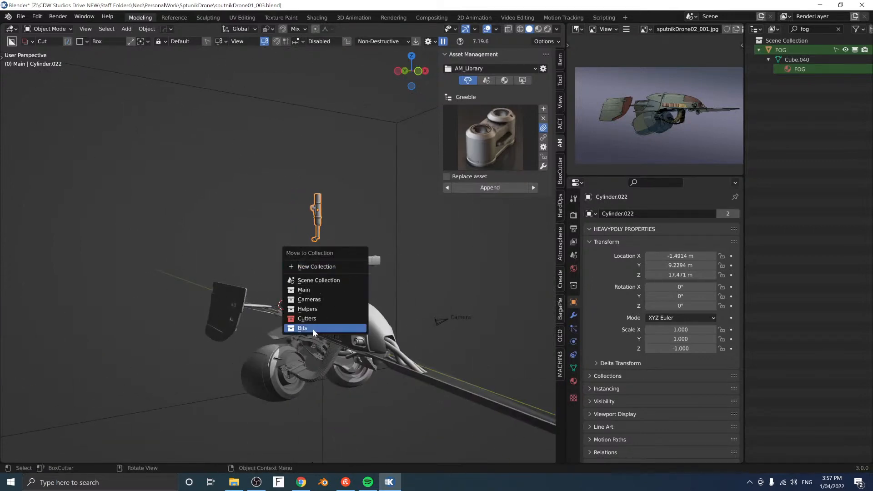
{"action": "left_click", "coordinate": [312, 328]}
{"action": "left_click", "coordinate": [367, 262]}
{"action": "key", "text": "m"}
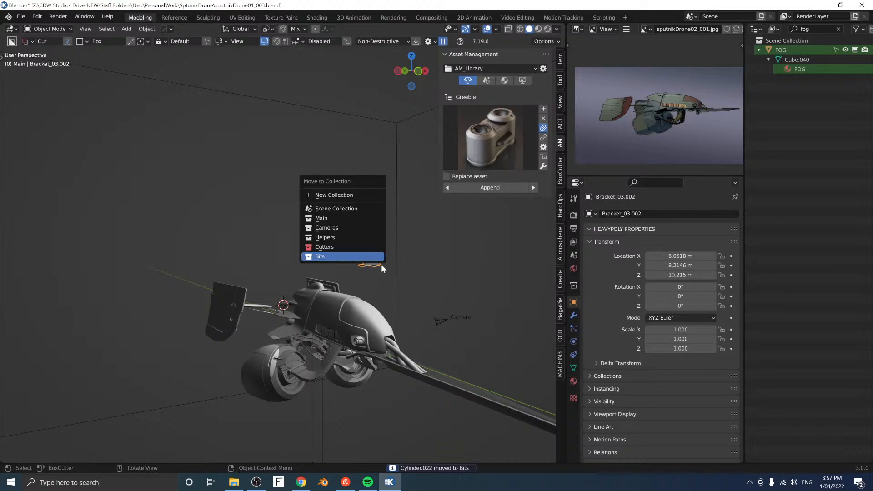
{"action": "left_click", "coordinate": [373, 257]}
Step: Clear the outliner's search filter and hide the Cutters collection
{"action": "middle_click_drag", "start_coordinate": [438, 267], "coordinate": [350, 237]}
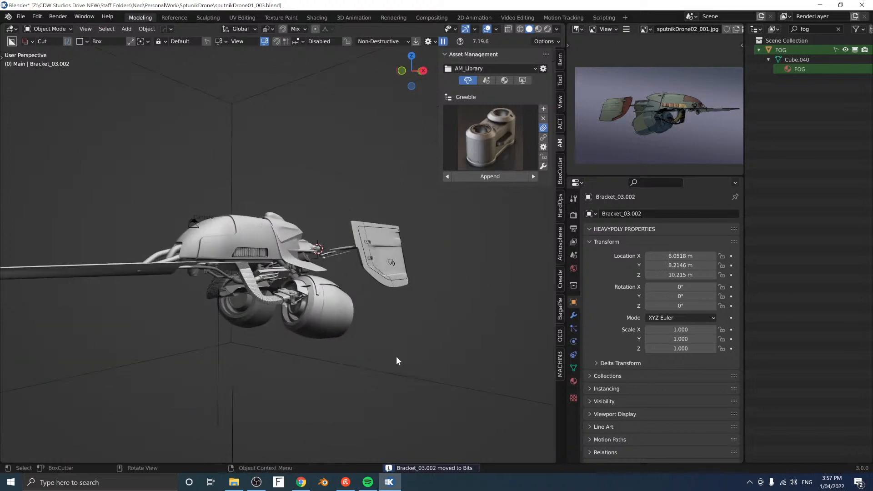
{"action": "middle_click_drag", "start_coordinate": [396, 360], "coordinate": [359, 259]}
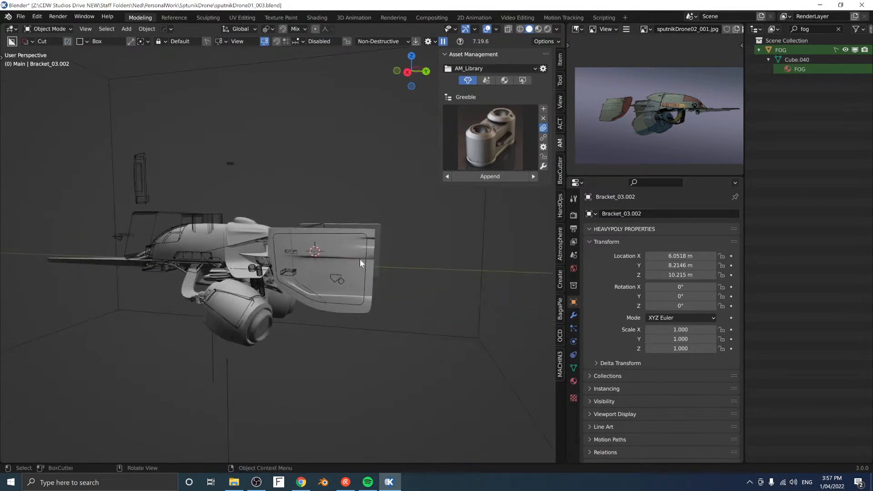
{"action": "left_click", "coordinate": [838, 29]}
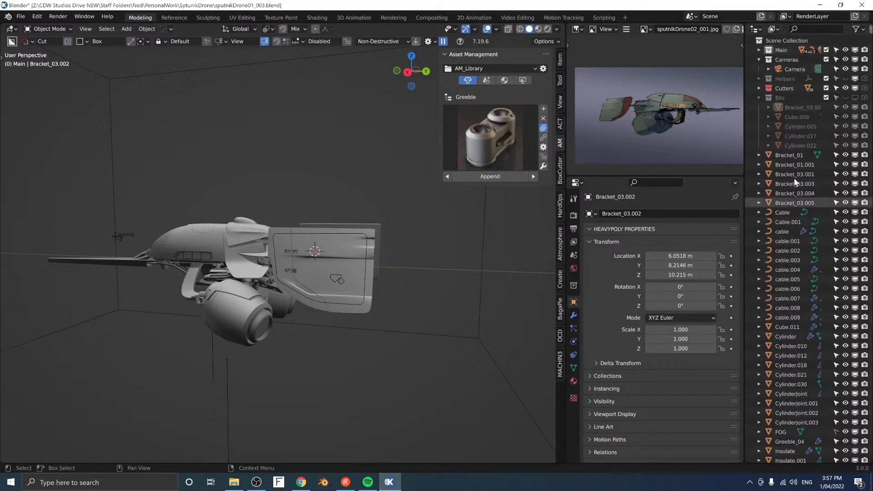
{"action": "left_click", "coordinate": [846, 87]}
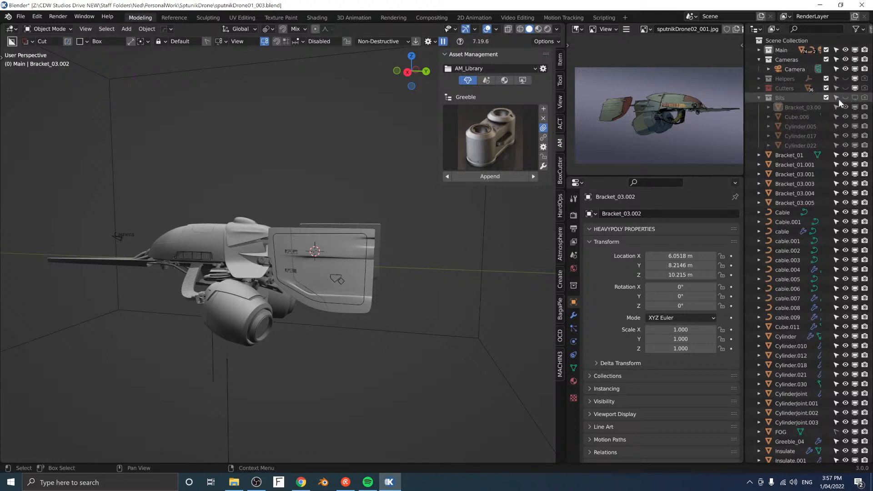
{"action": "left_click", "coordinate": [854, 89]}
{"action": "middle_click_drag", "start_coordinate": [327, 302], "coordinate": [343, 285]}
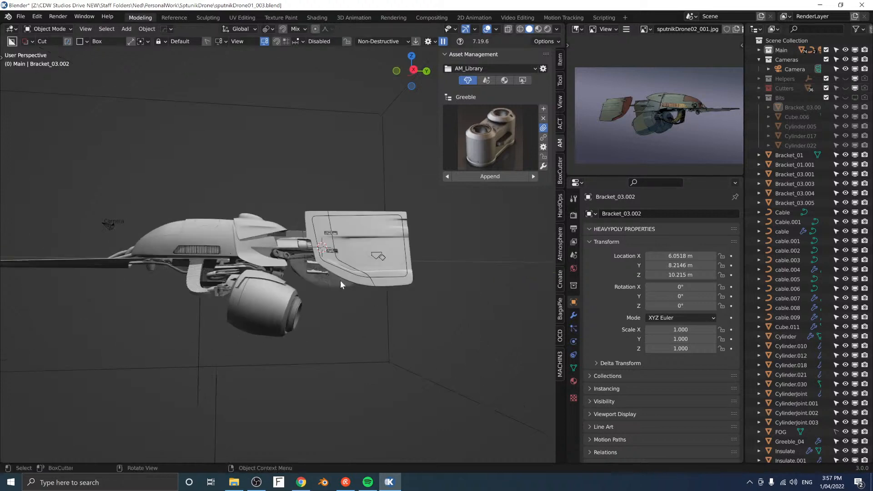
Step: Delete the leftover small diamond cutter on the wing panel's outer face
{"action": "scroll", "coordinate": [343, 285], "scroll_direction": "up", "scroll_amount": 6}
{"action": "middle_click_drag", "start_coordinate": [259, 296], "coordinate": [393, 302]}
{"action": "left_click", "coordinate": [397, 324]}
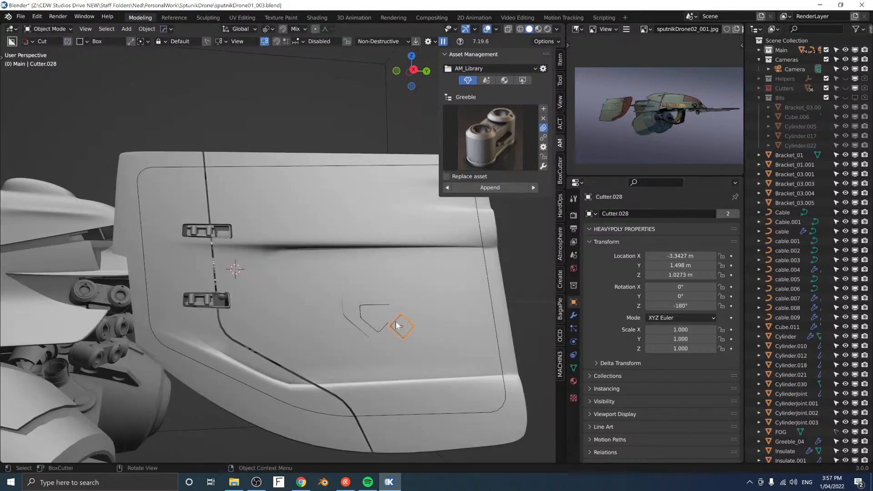
{"action": "key", "text": "Delete"}
{"action": "left_click", "coordinate": [379, 307]}
{"action": "scroll", "coordinate": [421, 308], "scroll_direction": "down", "scroll_amount": 6}
{"action": "middle_click_drag", "start_coordinate": [421, 308], "coordinate": [316, 310]}
{"action": "key", "text": "ctrl+z"}
Step: Delete the leftover row of small square cutters above the greeble on the wing's inner face
{"action": "middle_click_drag", "start_coordinate": [146, 291], "coordinate": [401, 286], "text": "shift"}
{"action": "scroll", "coordinate": [423, 295], "scroll_direction": "up", "scroll_amount": 4}
{"action": "middle_click_drag", "start_coordinate": [500, 359], "coordinate": [353, 285], "text": "shift"}
{"action": "scroll", "coordinate": [337, 284], "scroll_direction": "up", "scroll_amount": 8}
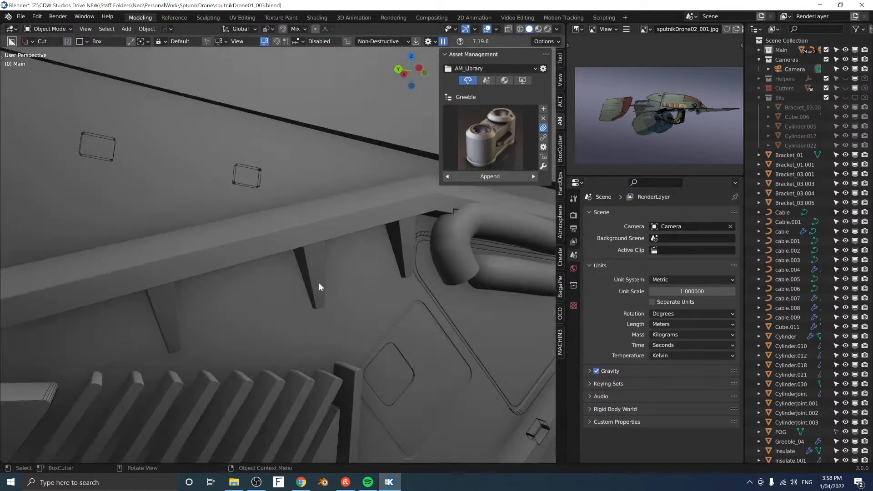
{"action": "middle_click_drag", "start_coordinate": [404, 349], "coordinate": [350, 289], "text": "shift"}
{"action": "left_click", "coordinate": [204, 92]}
{"action": "left_click", "coordinate": [204, 92]}
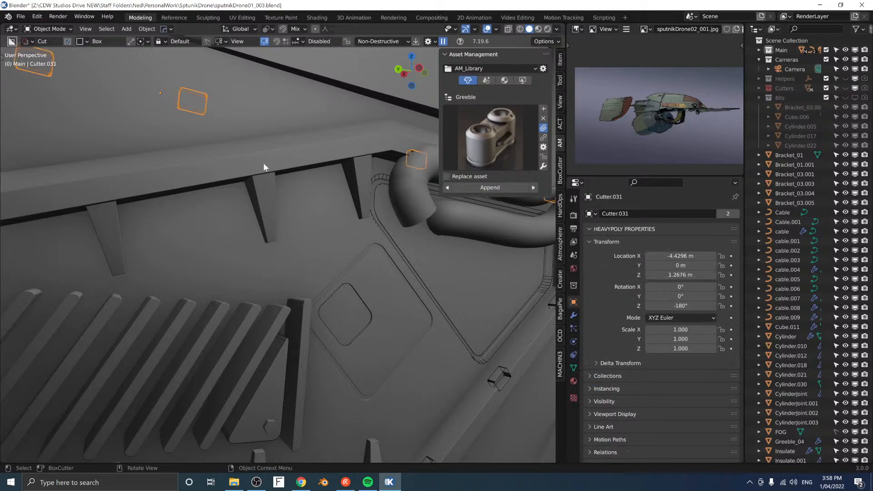
{"action": "left_click", "coordinate": [246, 114]}
{"action": "scroll", "coordinate": [240, 145], "scroll_direction": "down", "scroll_amount": 8}
{"action": "left_click", "coordinate": [274, 222]}
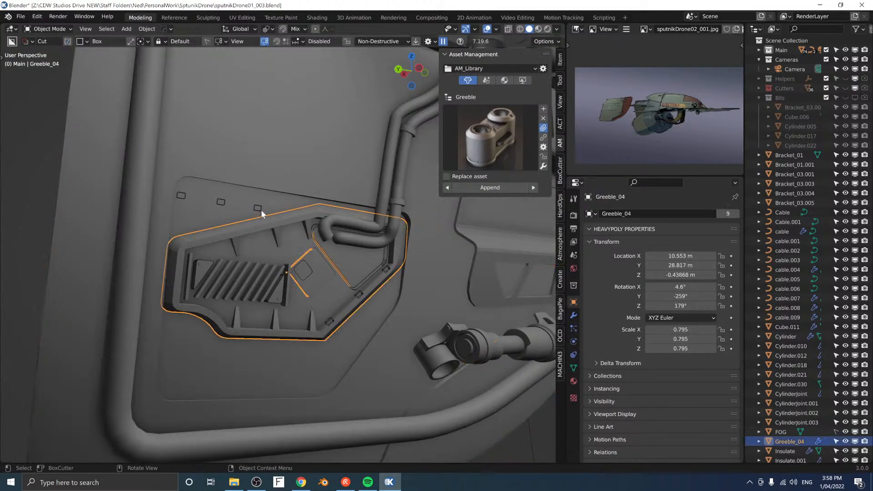
{"action": "left_click", "coordinate": [261, 210]}
{"action": "key", "text": "Delete"}
Step: Delete the diamond cutter inside the wing greeble and the triangular cutters at both ends of its slatted vent
{"action": "left_click", "coordinate": [309, 275]}
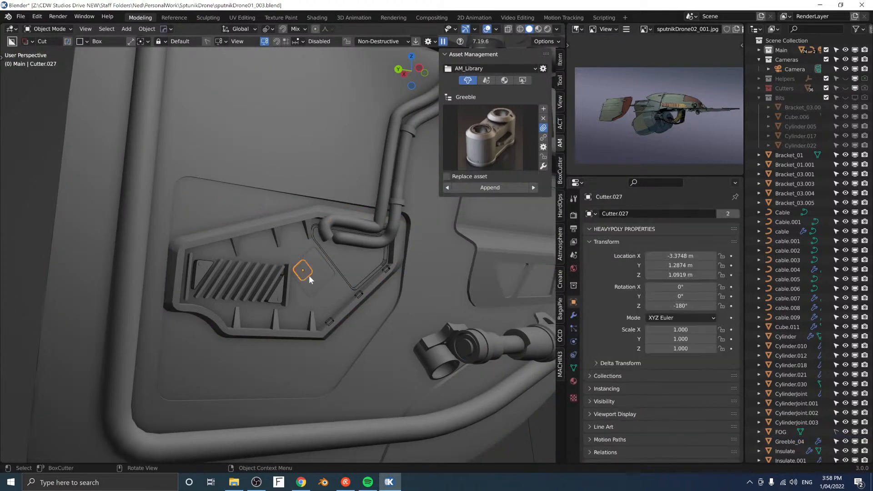
{"action": "key", "text": "Delete"}
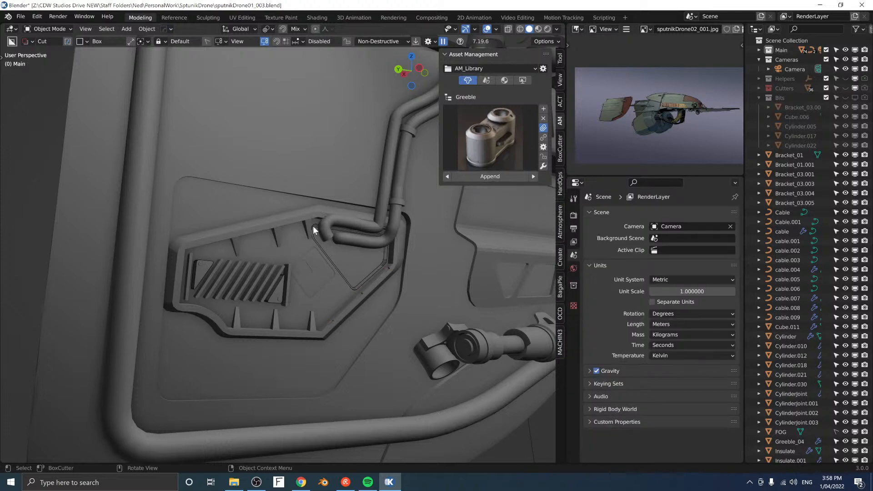
{"action": "middle_click_drag", "start_coordinate": [313, 226], "coordinate": [304, 223]}
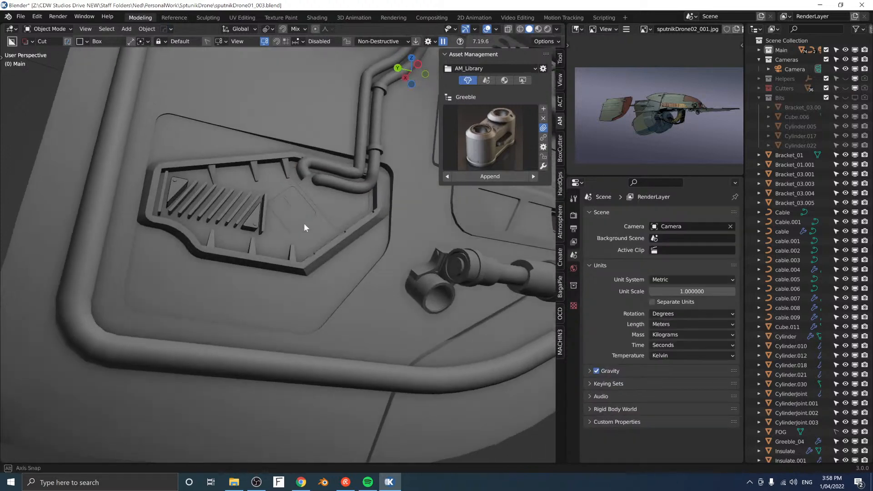
{"action": "left_click", "coordinate": [171, 176]}
{"action": "key", "text": "Delete"}
{"action": "left_click", "coordinate": [249, 214]}
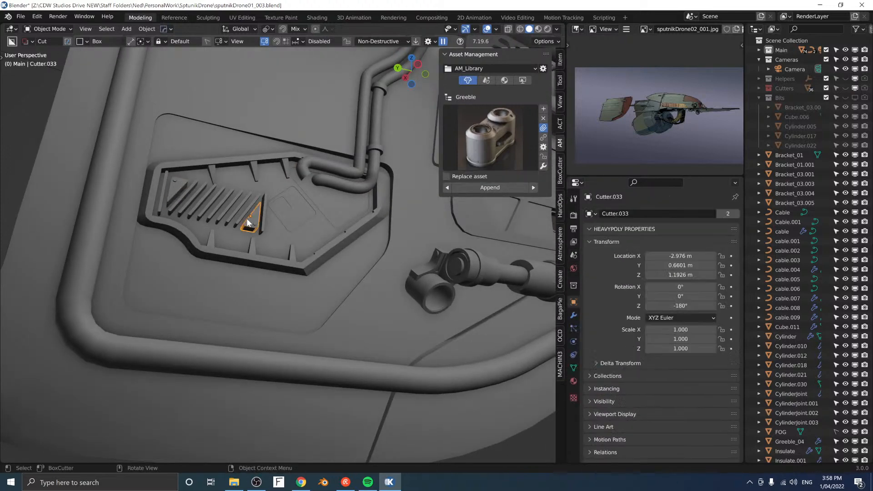
{"action": "key", "text": "Delete"}
Step: Save the Blender file
{"action": "middle_click_drag", "start_coordinate": [323, 210], "coordinate": [139, 187]}
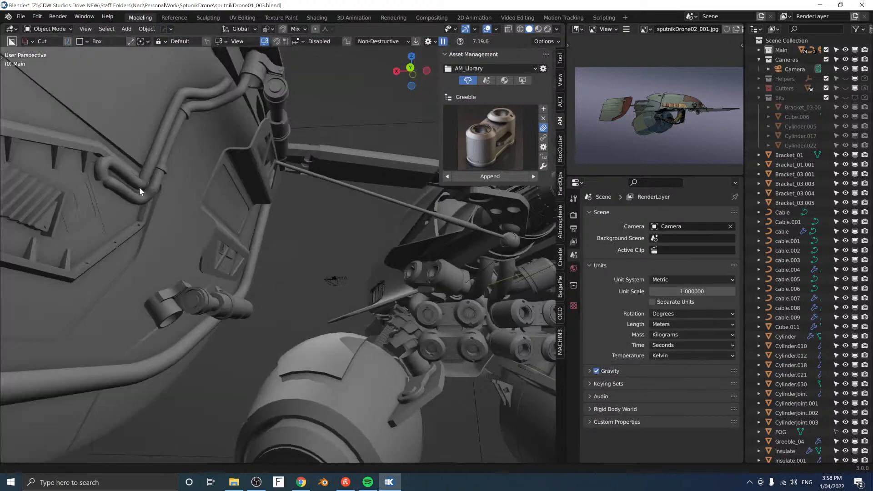
{"action": "scroll", "coordinate": [139, 187], "scroll_direction": "down", "scroll_amount": 3}
{"action": "middle_click_drag", "start_coordinate": [369, 224], "coordinate": [223, 202], "text": "shift"}
{"action": "key", "text": "ctrl+s"}
{"action": "left_click", "coordinate": [266, 224]}
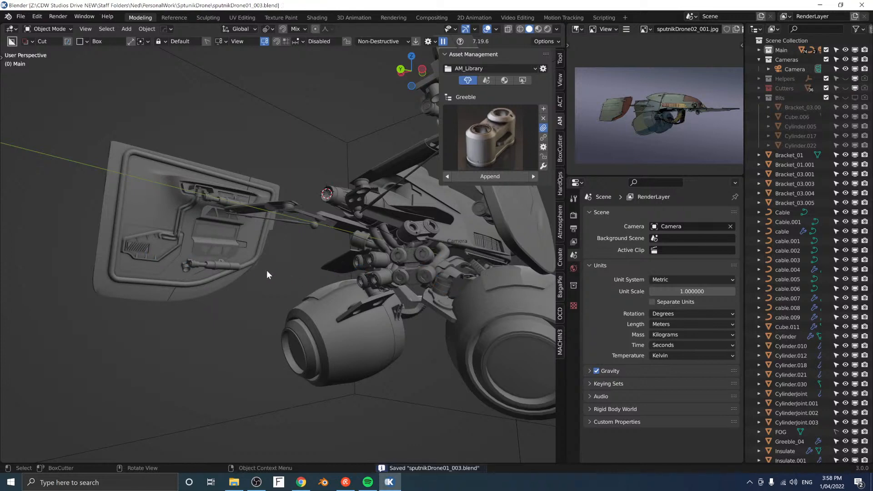
{"action": "left_click", "coordinate": [165, 255]}
{"action": "middle_click_drag", "start_coordinate": [219, 263], "coordinate": [317, 258]}
{"action": "scroll", "coordinate": [318, 254], "scroll_direction": "down", "scroll_amount": 2}
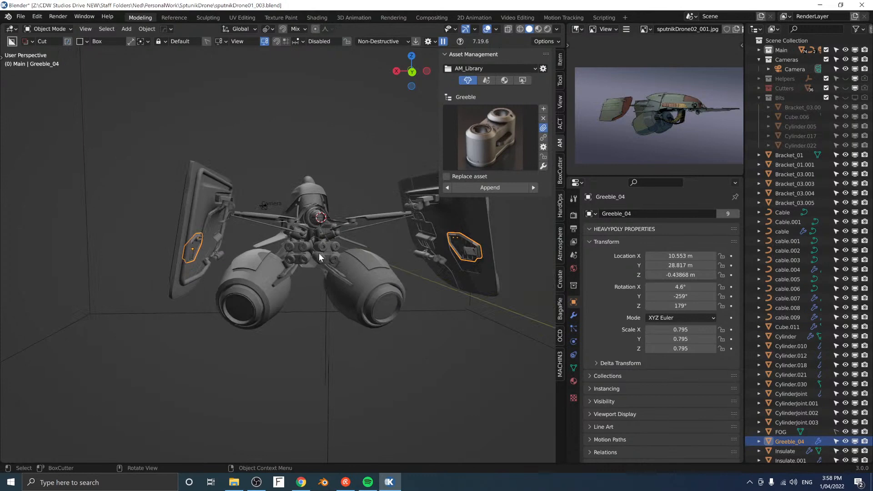
{"action": "left_click", "coordinate": [331, 164]}
{"action": "left_click", "coordinate": [199, 195]}
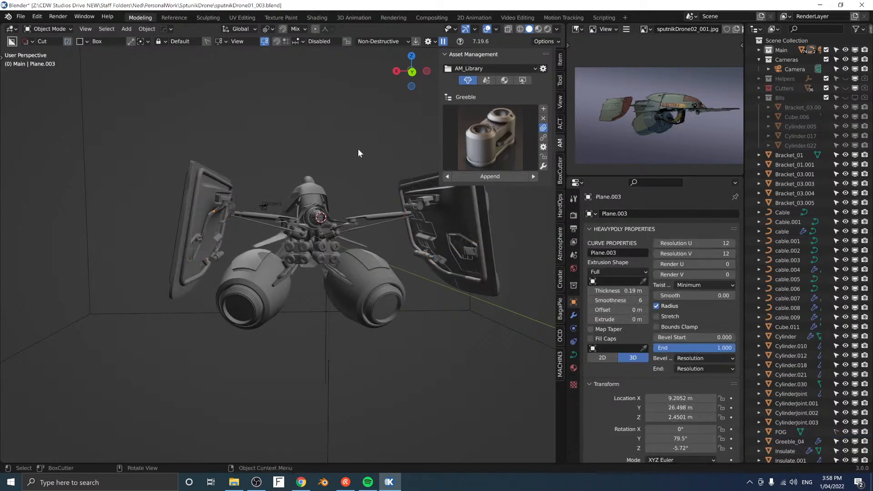
Step: Delete the extra inset plane overlapping the wing panel's outer face
{"action": "middle_click_drag", "start_coordinate": [358, 148], "coordinate": [329, 221]}
{"action": "left_click", "coordinate": [287, 292]}
{"action": "left_click", "coordinate": [288, 292]}
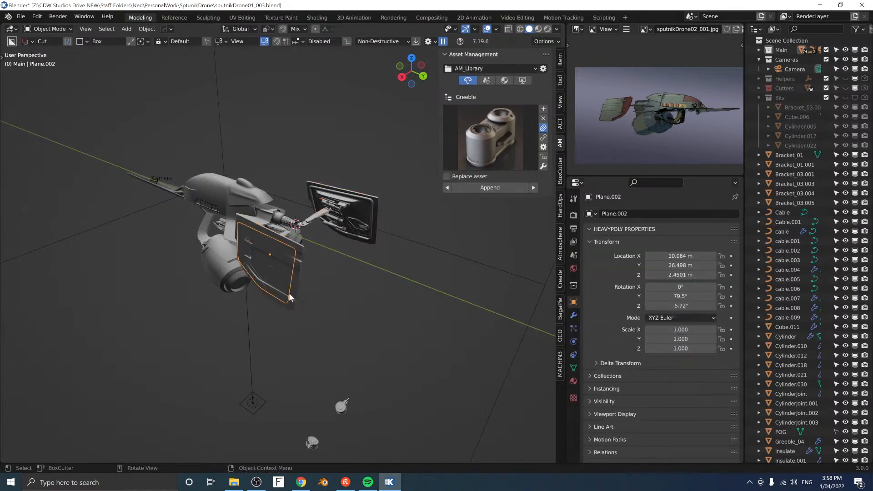
{"action": "key", "text": "Delete"}
Step: Switch the viewport to rendered shading with the drone seen from behind
{"action": "middle_click_drag", "start_coordinate": [328, 298], "coordinate": [322, 235]}
{"action": "middle_click_drag", "start_coordinate": [282, 296], "coordinate": [363, 334]}
{"action": "key", "text": "z"}
{"action": "left_click", "coordinate": [414, 315]}
{"action": "mouse_move", "coordinate": [334, 307]}
{"action": "middle_mouse_down"}
{"action": "mouse_move", "coordinate": [329, 280]}
{"action": "mouse_move", "coordinate": [306, 297]}
{"action": "middle_mouse_up"}
{"action": "key", "text": "z"}
{"action": "left_click", "coordinate": [291, 317]}
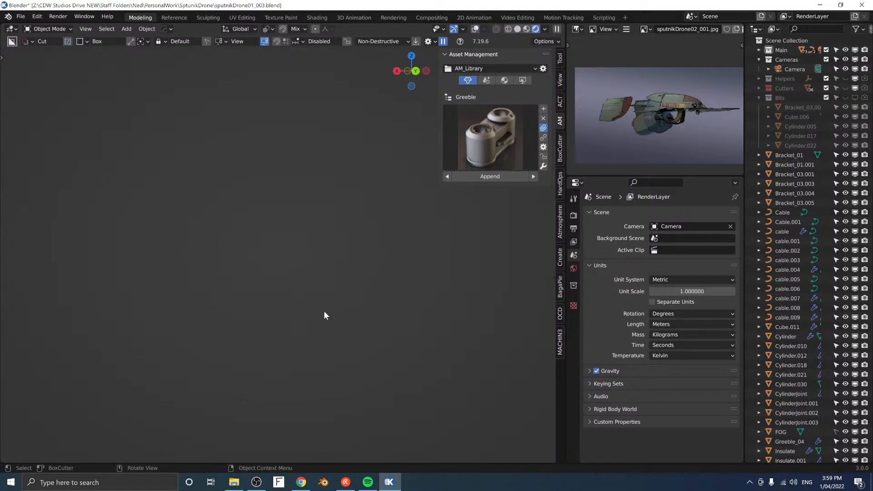
Step: Hide the sidebar and toolbar, narrow the viewport, and split it into a smaller solid view above the rendered view
{"action": "key", "text": "n"}
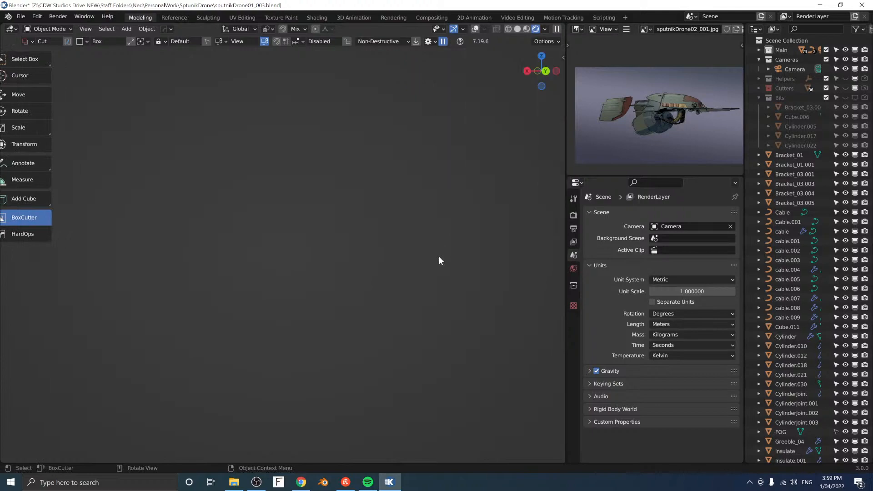
{"action": "key", "text": "t"}
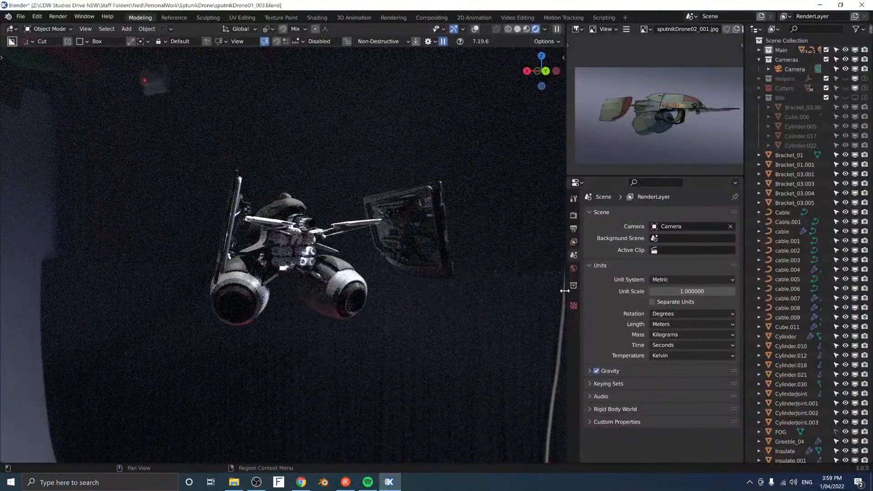
{"action": "left_click_drag", "start_coordinate": [566, 290], "coordinate": [501, 292]}
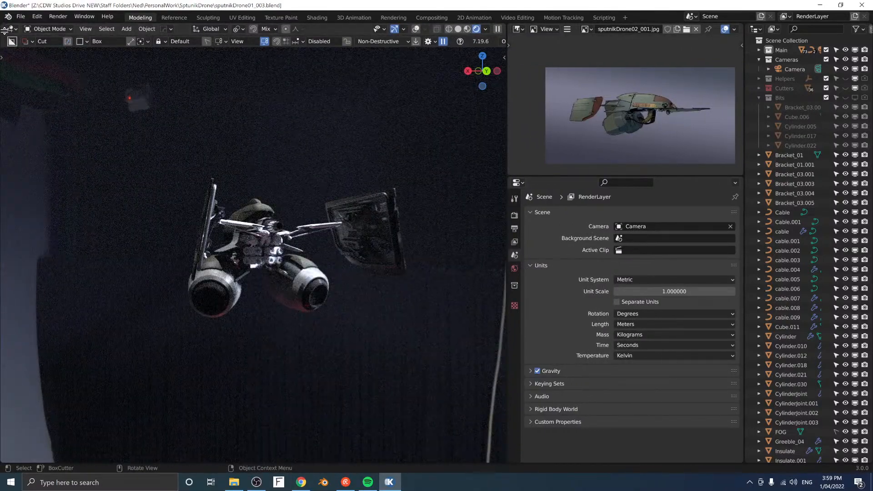
{"action": "left_click_drag", "start_coordinate": [4, 30], "coordinate": [195, 72]}
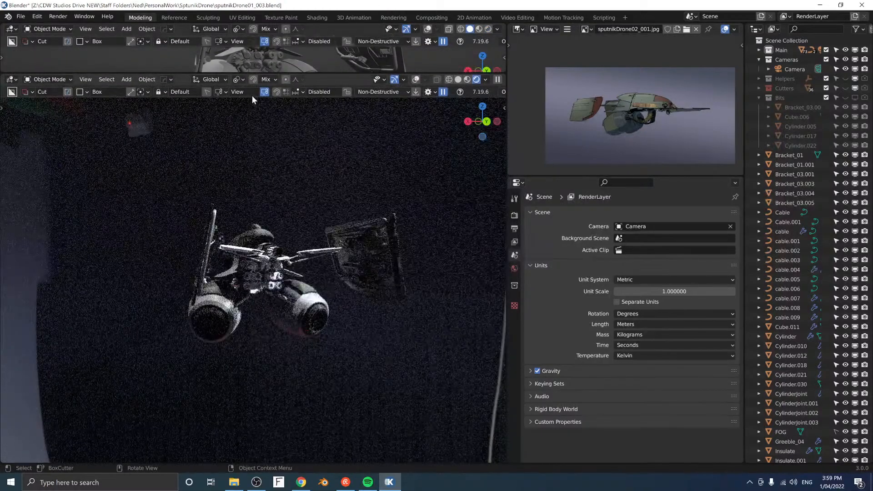
{"action": "left_click_drag", "start_coordinate": [136, 73], "coordinate": [138, 197]}
Step: Show overlays in the rendered view and link the wing pipe's material to the cylinder joints, rear brackets and rods with ball joints
{"action": "middle_click_drag", "start_coordinate": [317, 339], "coordinate": [279, 339]}
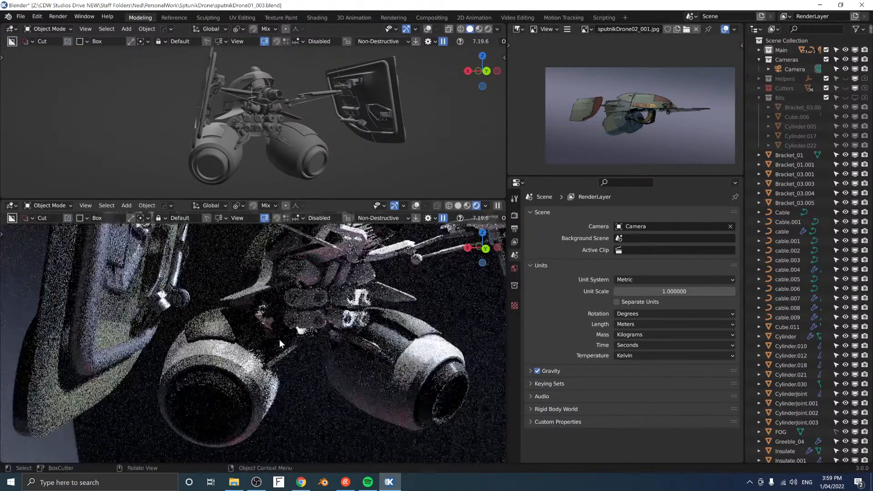
{"action": "left_click", "coordinate": [311, 300]}
{"action": "key", "text": "z"}
{"action": "left_click", "coordinate": [358, 275]}
{"action": "left_click", "coordinate": [312, 281], "text": "shift"}
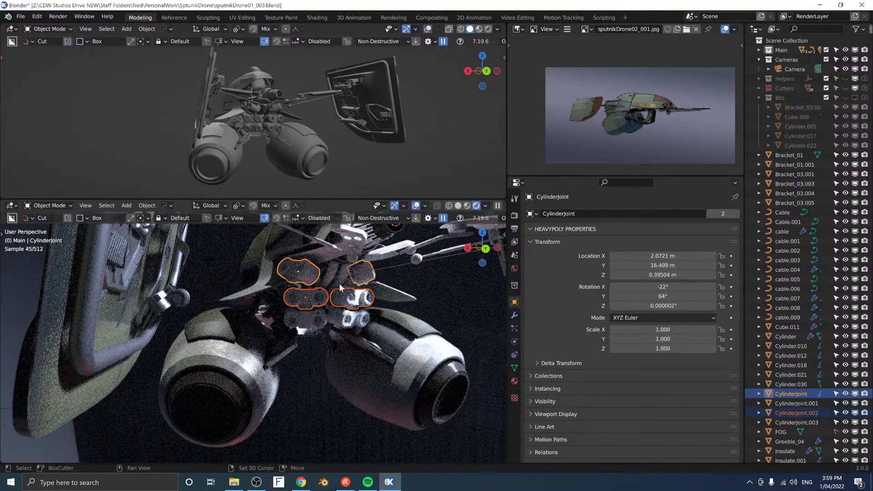
{"action": "left_click", "coordinate": [321, 320], "text": "shift"}
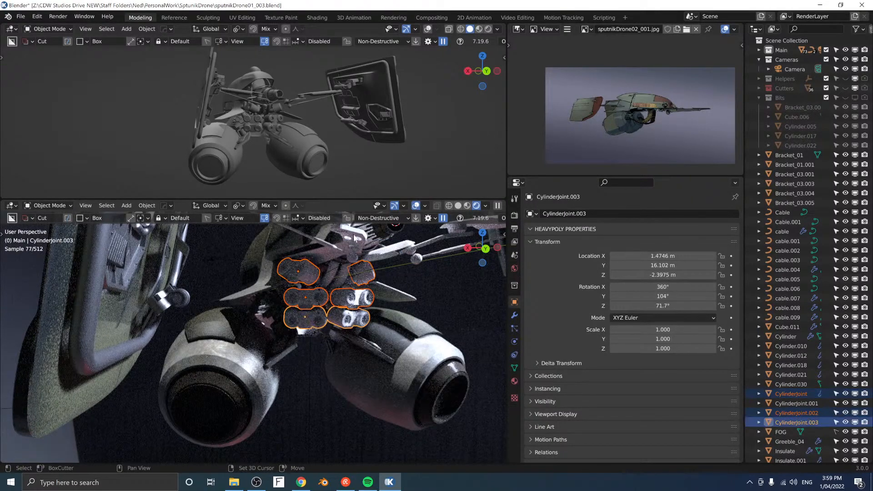
{"action": "left_click", "coordinate": [347, 244], "text": "shift"}
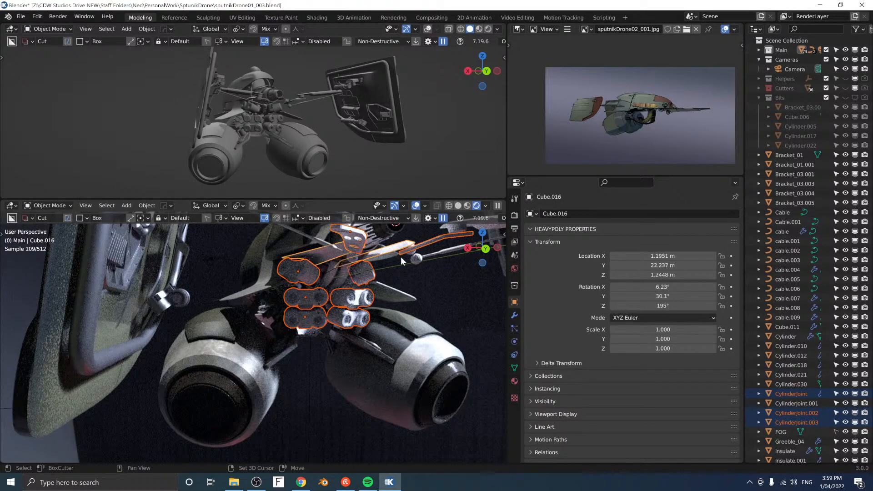
{"action": "left_click", "coordinate": [442, 252], "text": "shift"}
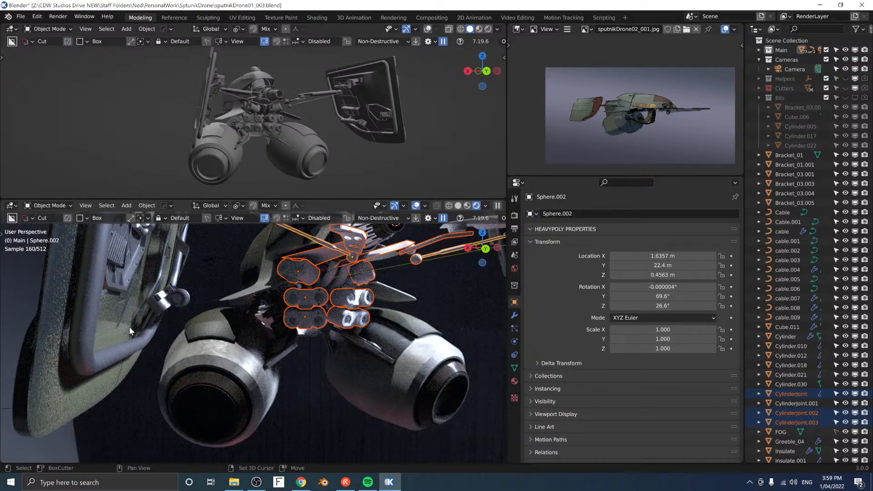
{"action": "left_click", "coordinate": [92, 297], "text": "shift"}
{"action": "key", "text": "ctrl+l"}
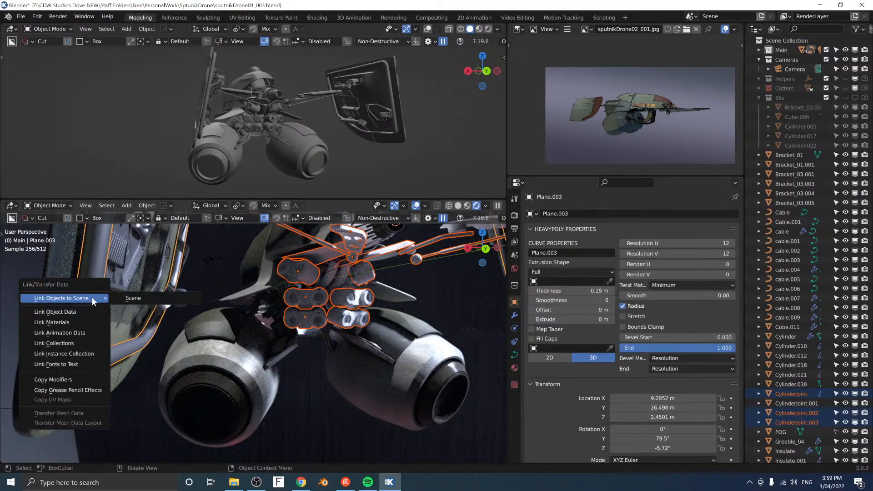
{"action": "key", "text": "Down"}
{"action": "key", "text": "Down"}
{"action": "key", "text": "Return"}
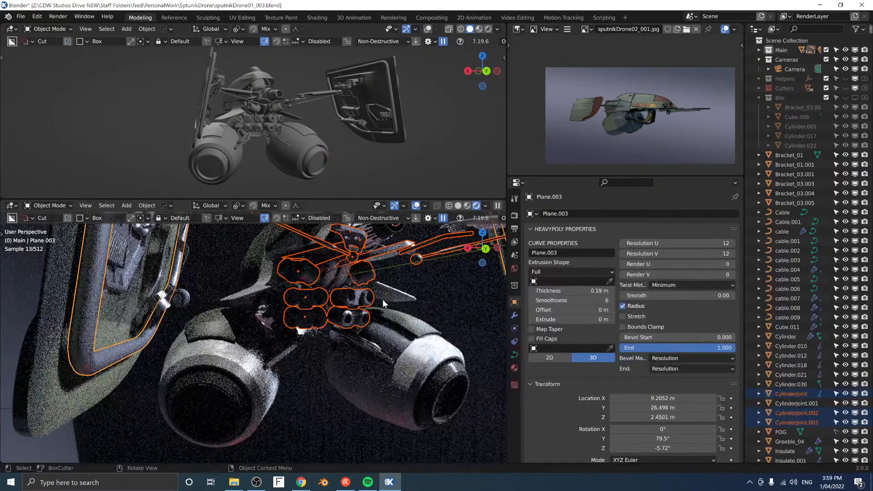
Step: Link the engine pod's material to the curved cables between the cylinder joints
{"action": "left_click", "coordinate": [345, 272]}
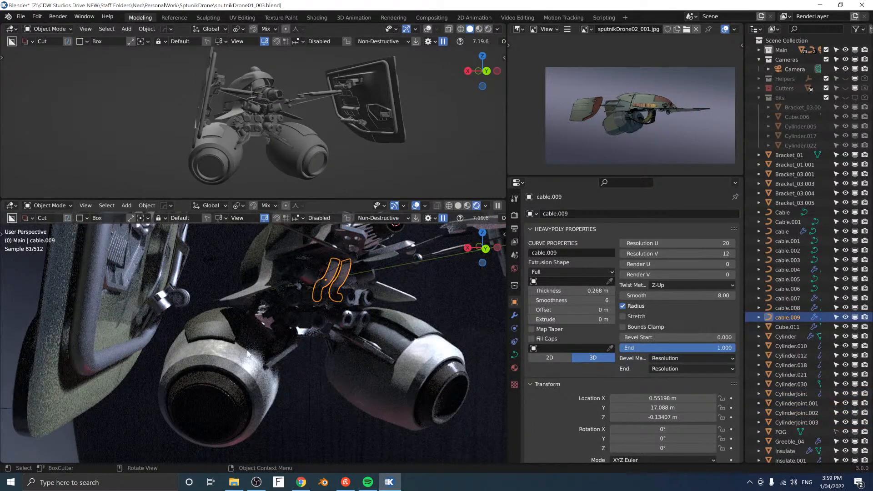
{"action": "left_click", "coordinate": [227, 359], "text": "shift"}
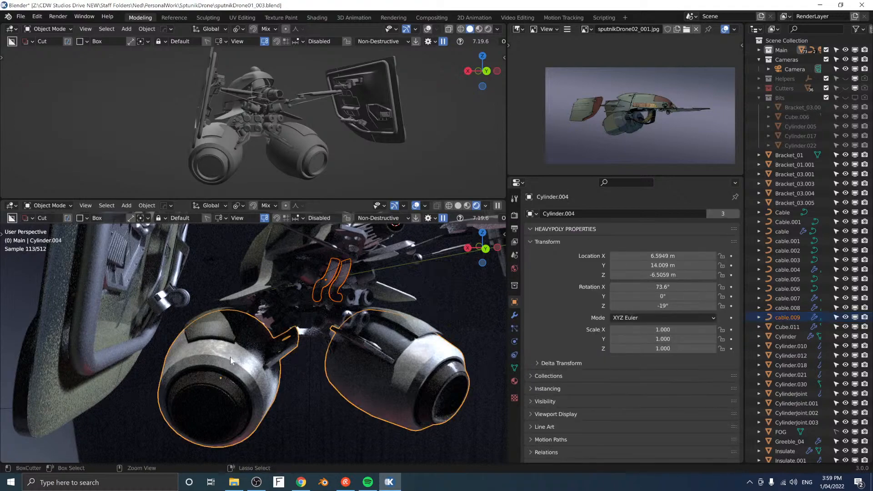
{"action": "key", "text": "ctrl+l"}
{"action": "left_click", "coordinate": [230, 356]}
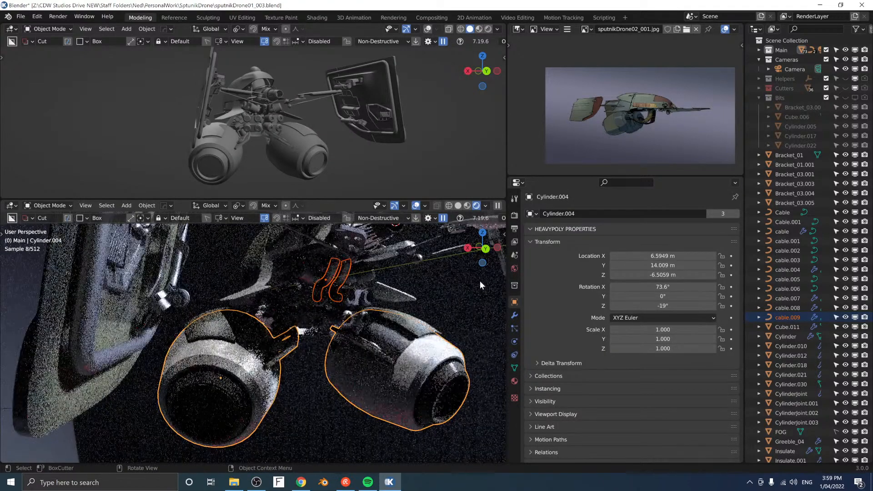
Step: Link the wing panel's material to the flat support arms holding the wings
{"action": "middle_click_drag", "start_coordinate": [422, 307], "coordinate": [276, 300]}
{"action": "left_click", "coordinate": [276, 299]}
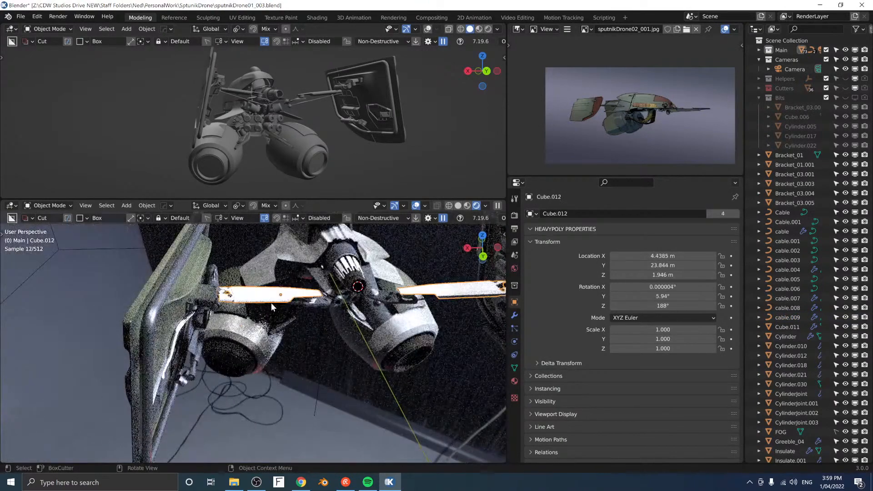
{"action": "key", "text": "ctrl+l"}
{"action": "left_click", "coordinate": [151, 279]}
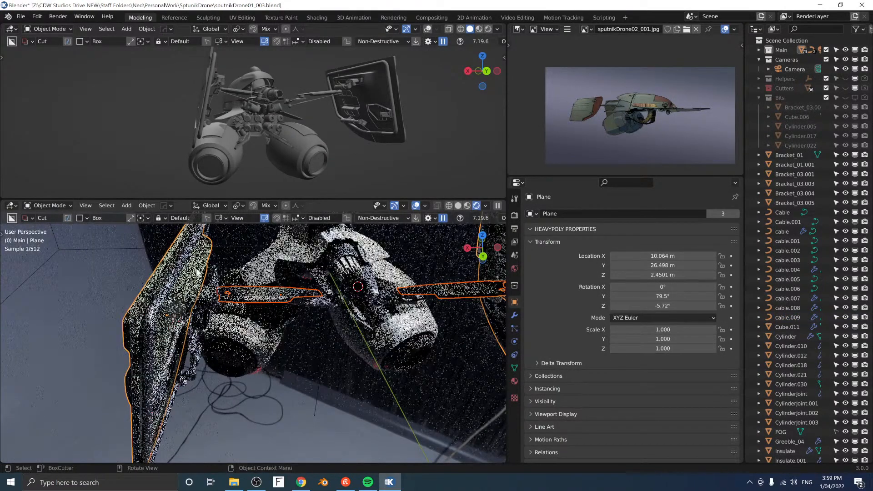
Step: Link the support arm's material to the struts beside the rear cylinder and clear the selection
{"action": "left_click", "coordinate": [266, 299]}
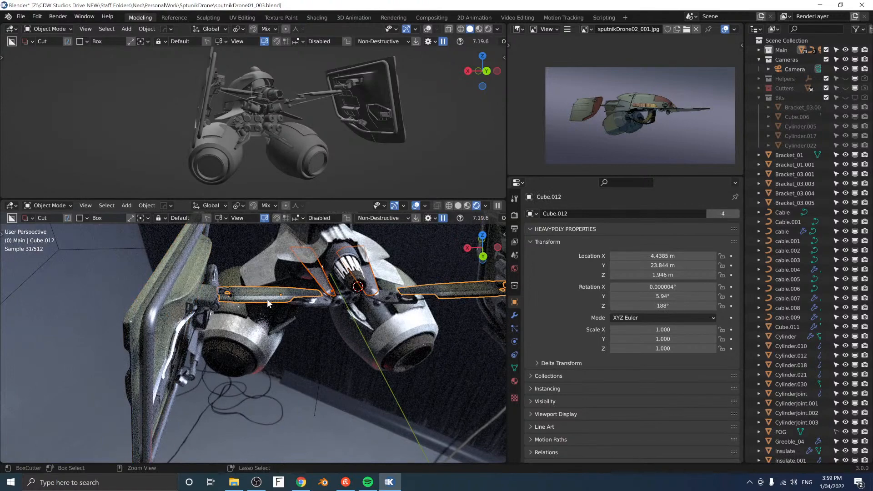
{"action": "key", "text": "ctrl+l"}
{"action": "left_click", "coordinate": [266, 299]}
{"action": "key", "text": "alt+a"}
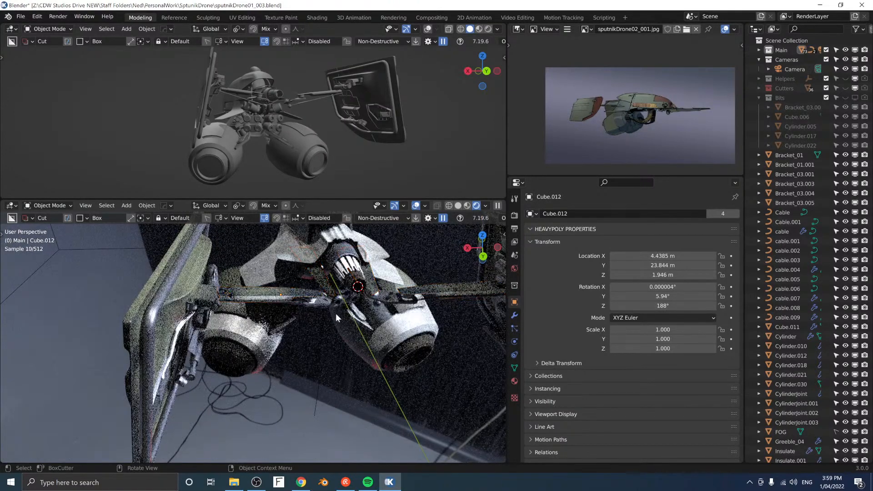
Step: Link the rear cylinder's material to the ribbed bracket on it and clear the selection
{"action": "left_click", "coordinate": [348, 268]}
{"action": "left_click", "coordinate": [345, 251], "text": "shift"}
{"action": "key", "text": "ctrl+l"}
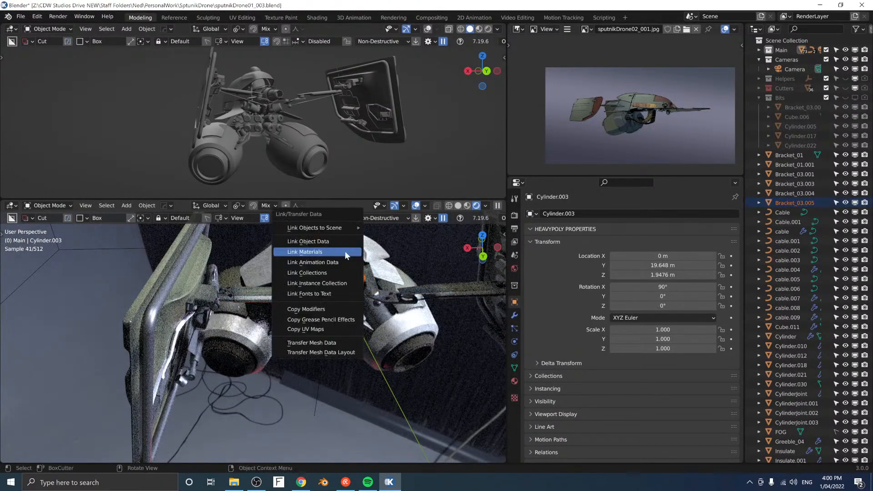
{"action": "left_click", "coordinate": [345, 250]}
{"action": "key", "text": "alt+a"}
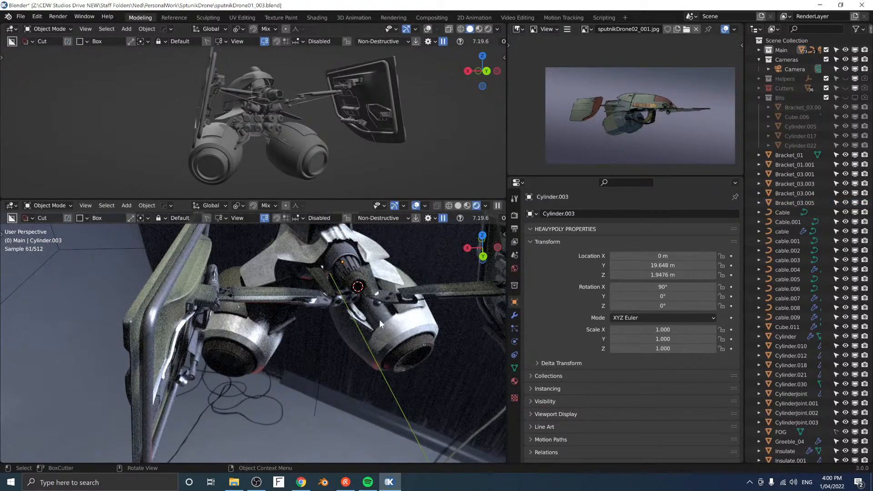
{"action": "middle_click_drag", "start_coordinate": [341, 334], "coordinate": [280, 282]}
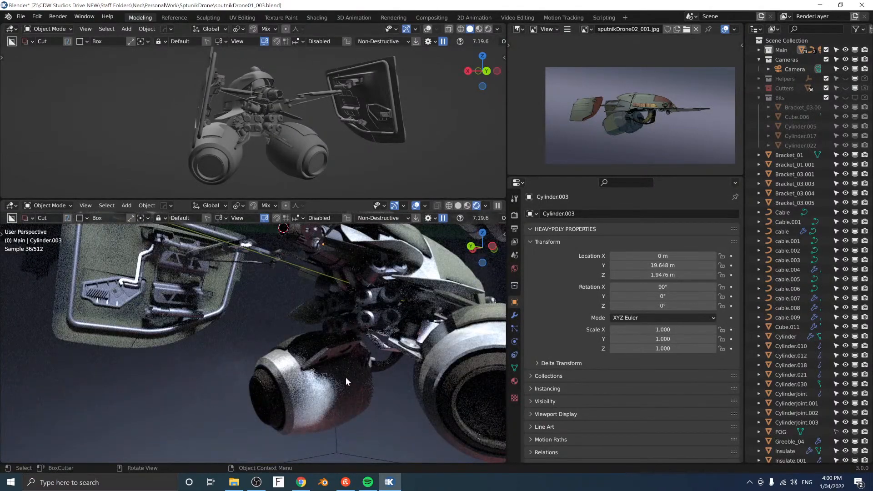
Step: Add a point light among the drone's rear parts and shift it back along Y to about 18.7 m
{"action": "middle_click_drag", "start_coordinate": [345, 378], "coordinate": [347, 363]}
{"action": "key", "text": "shift+a"}
{"action": "mouse_move", "coordinate": [308, 381]}
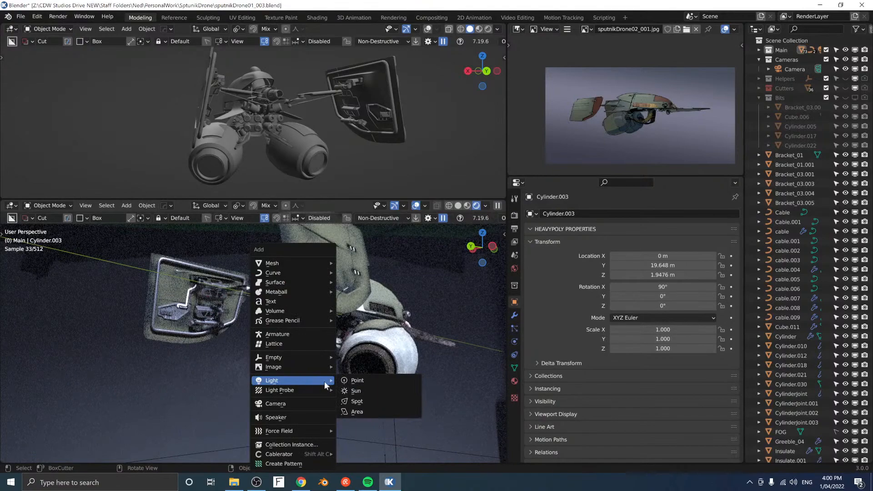
{"action": "key", "text": "p"}
{"action": "key", "text": "g"}
{"action": "left_click", "coordinate": [322, 327]}
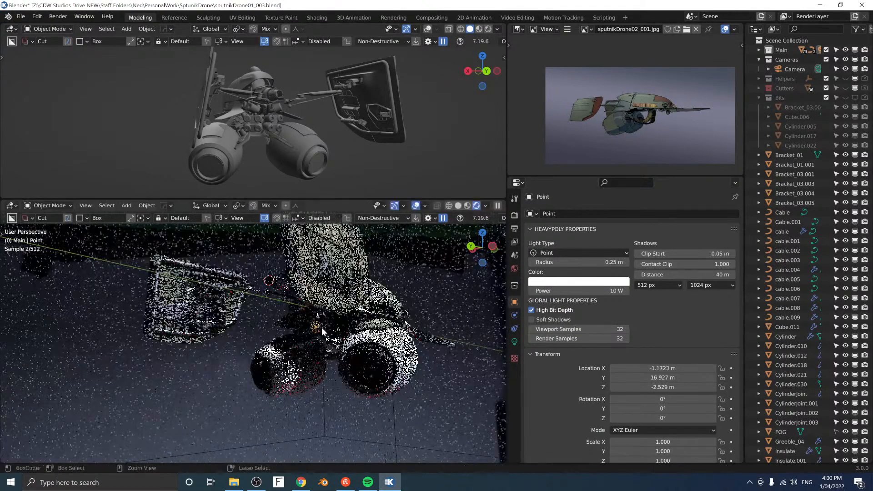
{"action": "middle_click_drag", "start_coordinate": [340, 319], "coordinate": [324, 319]}
{"action": "key", "text": "g"}
{"action": "key", "text": "y"}
{"action": "left_click", "coordinate": [298, 319]}
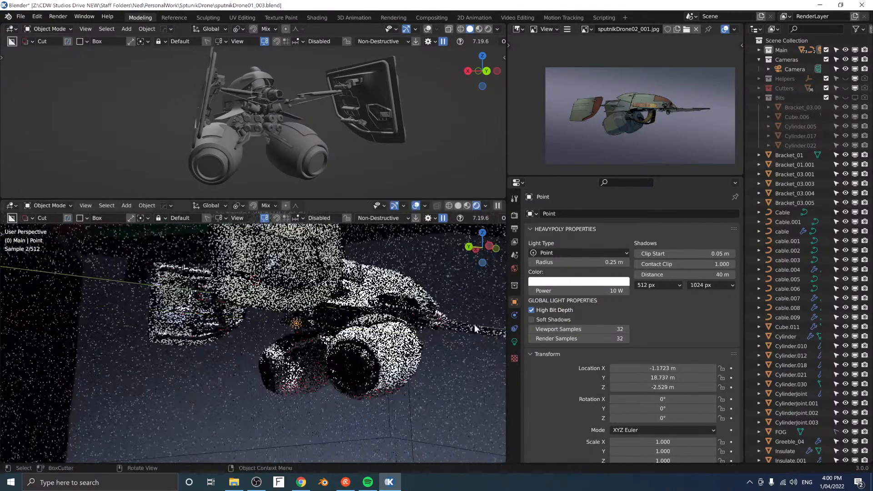
Step: Set the point light's power to about 1060 W and its colour to warm orange
{"action": "left_click_drag", "start_coordinate": [552, 289], "coordinate": [683, 284]}
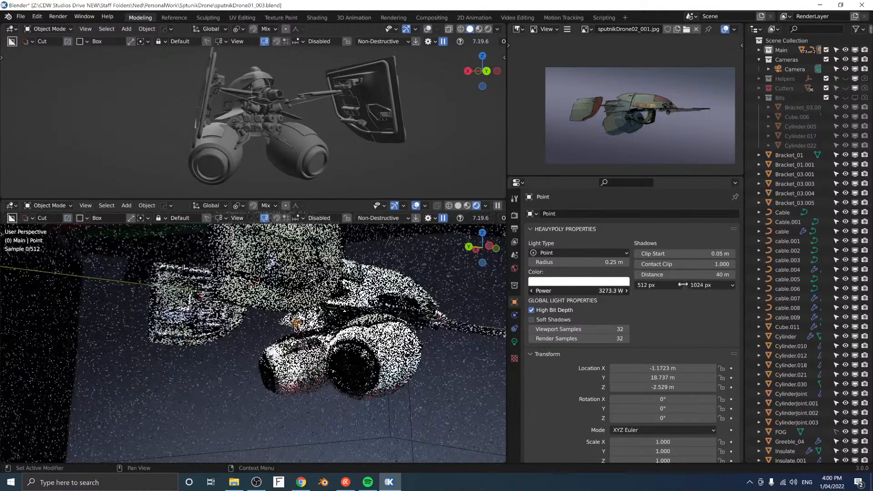
{"action": "left_click_drag", "start_coordinate": [623, 287], "coordinate": [617, 288]}
{"action": "left_click", "coordinate": [610, 282]}
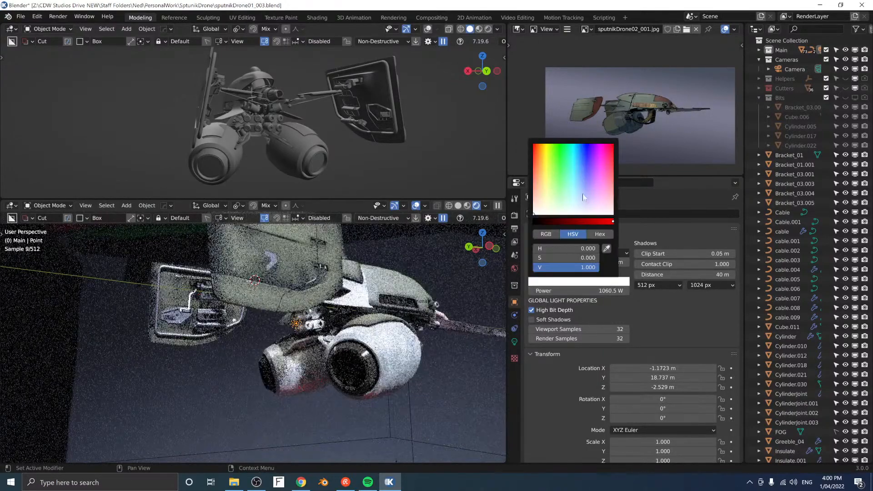
{"action": "left_click_drag", "start_coordinate": [553, 151], "coordinate": [550, 170]}
Step: Lower the point light along Z to about -7.4 m so it sits between the two engine pods
{"action": "middle_click_drag", "start_coordinate": [316, 304], "coordinate": [383, 384]}
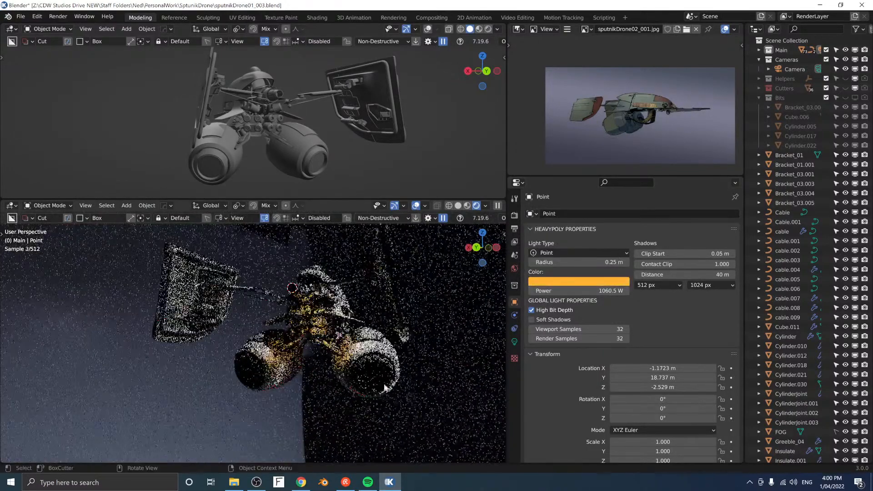
{"action": "scroll", "coordinate": [335, 350], "scroll_direction": "up", "scroll_amount": 4}
{"action": "middle_click_drag", "start_coordinate": [306, 324], "coordinate": [370, 332]}
{"action": "key", "text": "g"}
{"action": "key", "text": "z"}
{"action": "left_click", "coordinate": [372, 447]}
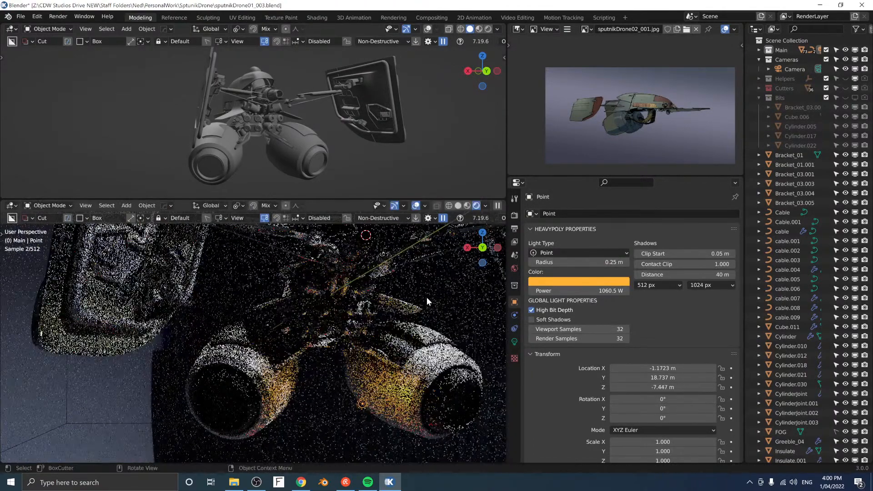
Step: Link the upper rear fairing's green material to the bracket between the engine pods
{"action": "middle_click_drag", "start_coordinate": [402, 304], "coordinate": [348, 319]}
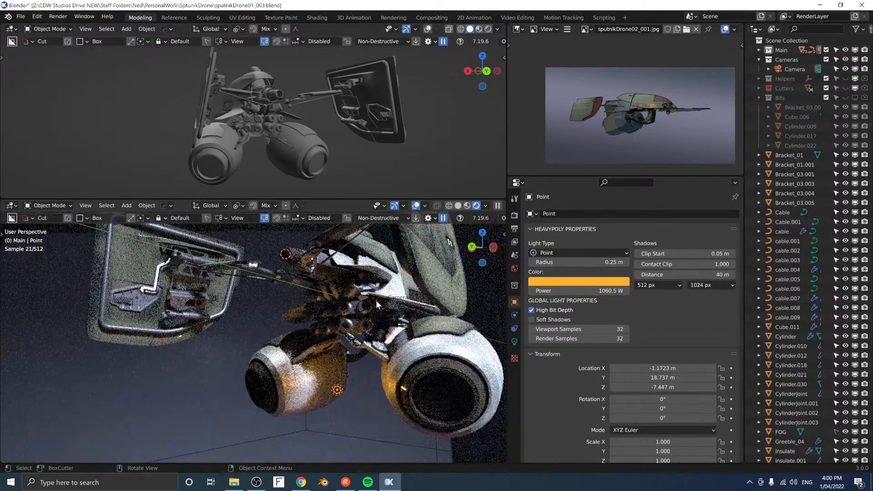
{"action": "middle_click_drag", "start_coordinate": [385, 298], "coordinate": [352, 384]}
{"action": "left_click", "coordinate": [321, 377]}
{"action": "middle_click_drag", "start_coordinate": [339, 345], "coordinate": [349, 280]}
{"action": "key", "text": "ctrl+l"}
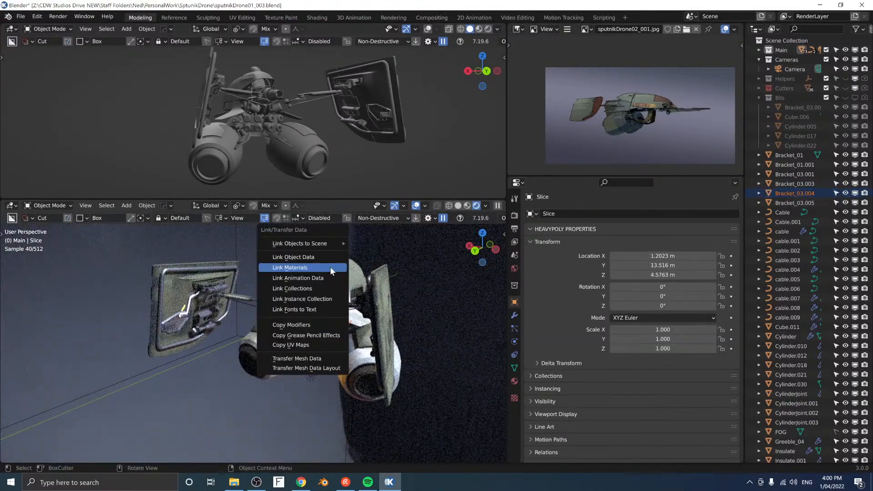
{"action": "left_click", "coordinate": [330, 269]}
Step: Link the material of the cylinder beside the engine pod to the two small brackets next to it and clear the selection
{"action": "middle_click_drag", "start_coordinate": [347, 301], "coordinate": [383, 339]}
{"action": "left_click", "coordinate": [319, 364]}
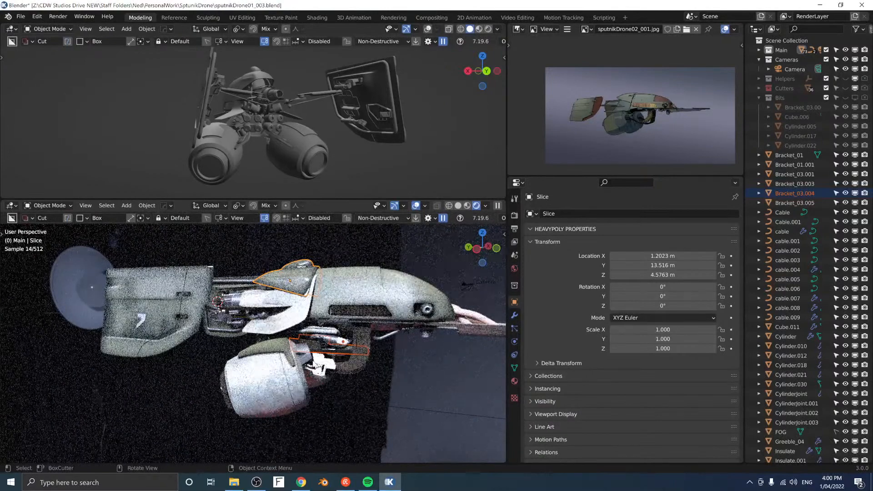
{"action": "right_click", "coordinate": [293, 378]}
{"action": "left_click", "coordinate": [293, 377]}
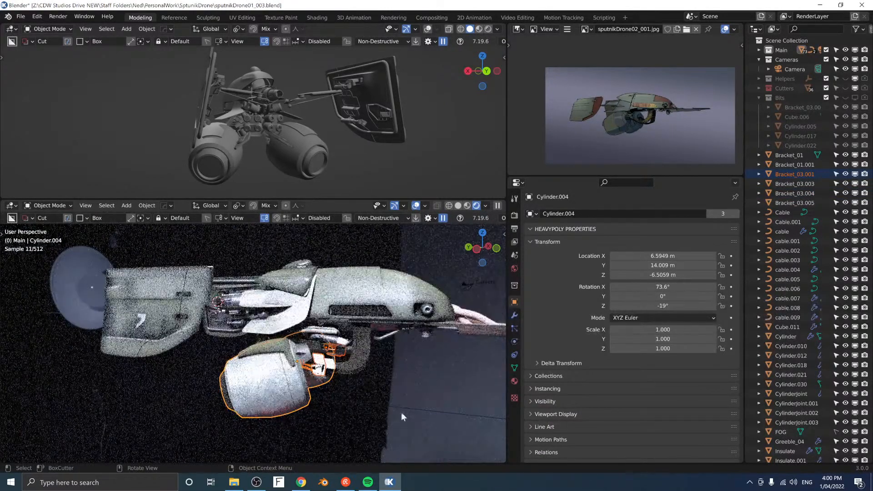
{"action": "left_click", "coordinate": [328, 366]}
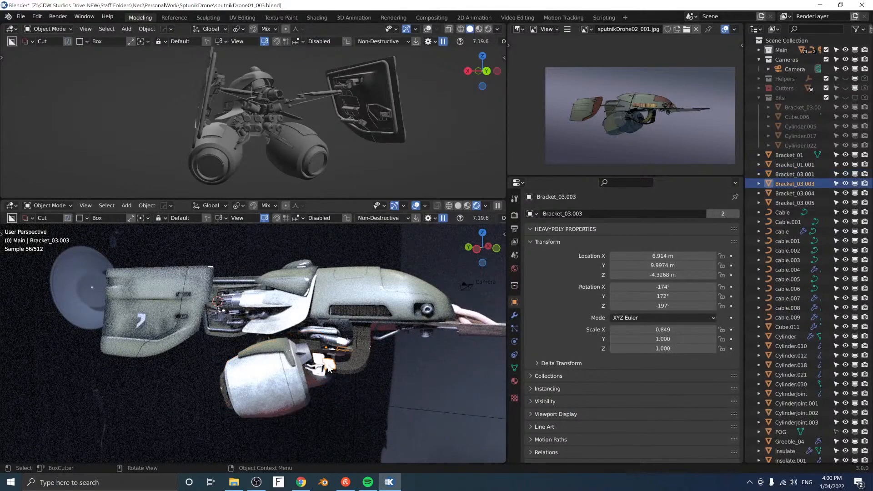
{"action": "left_click", "coordinate": [309, 359]}
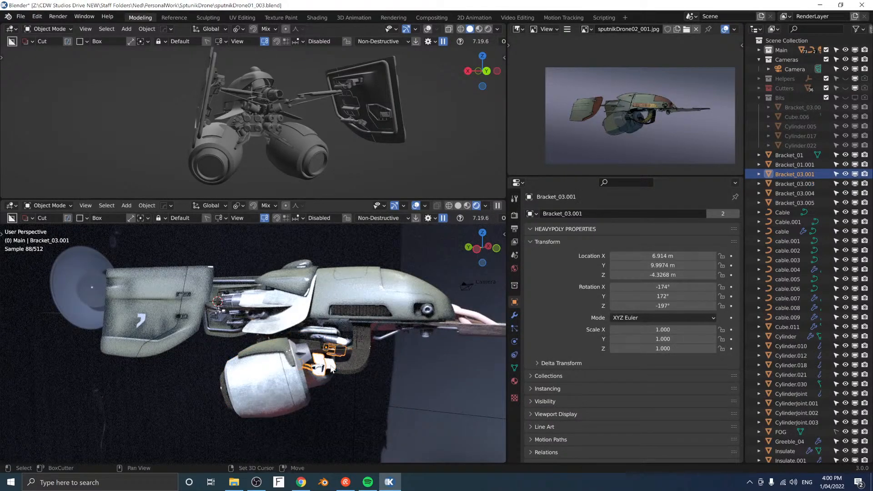
{"action": "left_click", "coordinate": [310, 354], "text": "shift"}
{"action": "key", "text": "ctrl+l"}
{"action": "left_click", "coordinate": [313, 350]}
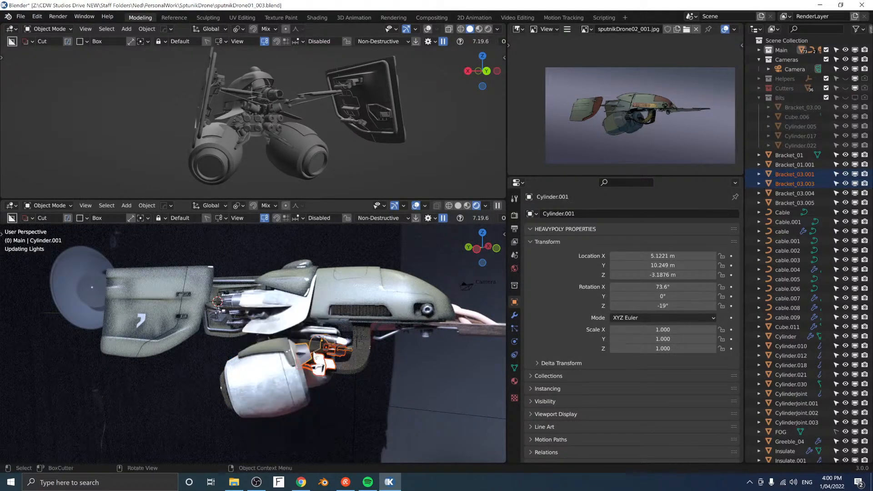
{"action": "key", "text": "ctrl+l"}
{"action": "left_click", "coordinate": [300, 340]}
{"action": "left_click", "coordinate": [400, 377]}
Step: Select the engine pod and remove its extra material slot, keeping Material.003
{"action": "middle_click_drag", "start_coordinate": [396, 350], "coordinate": [306, 323]}
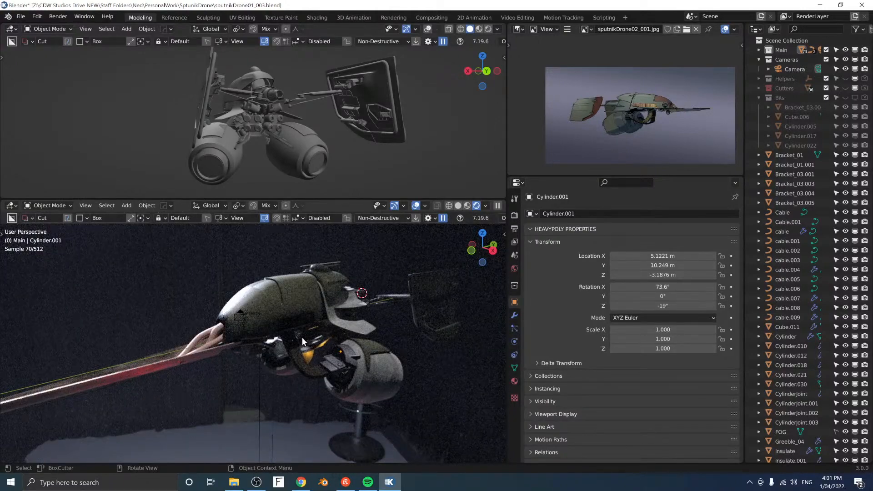
{"action": "middle_click_drag", "start_coordinate": [386, 254], "coordinate": [227, 356]}
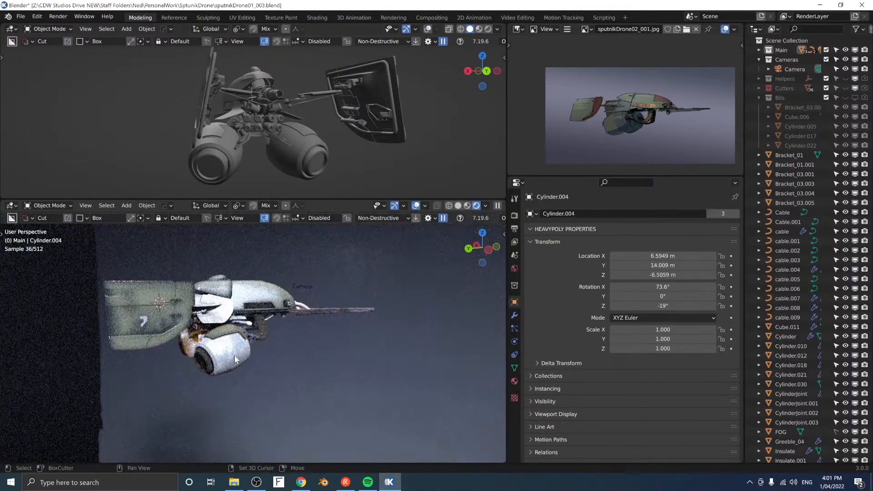
{"action": "middle_click_drag", "start_coordinate": [232, 307], "coordinate": [245, 307]}
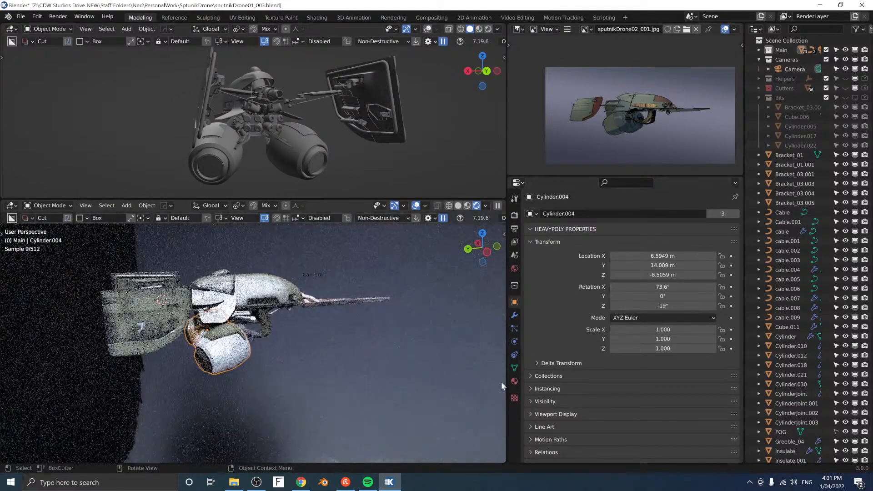
{"action": "left_click", "coordinate": [514, 381]}
{"action": "left_click", "coordinate": [736, 223]}
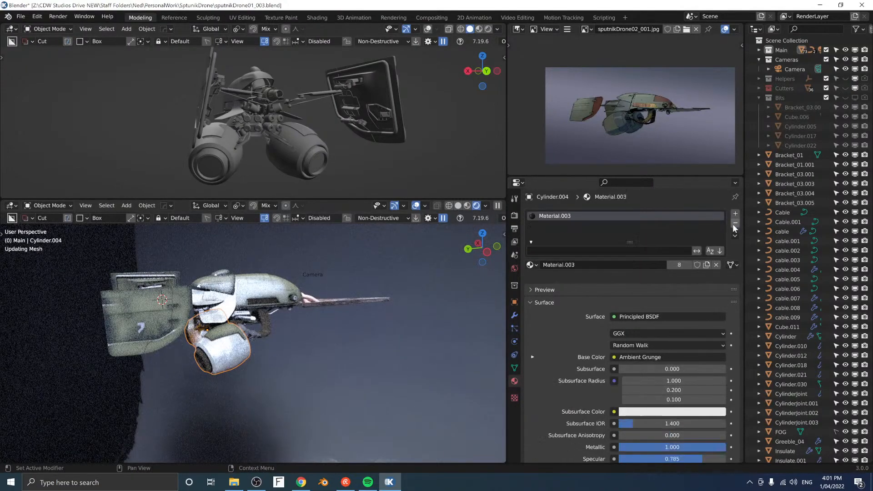
Step: Examine the rendered drone from the side and front to check the materials and lighting
{"action": "middle_click_drag", "start_coordinate": [326, 357], "coordinate": [307, 343]}
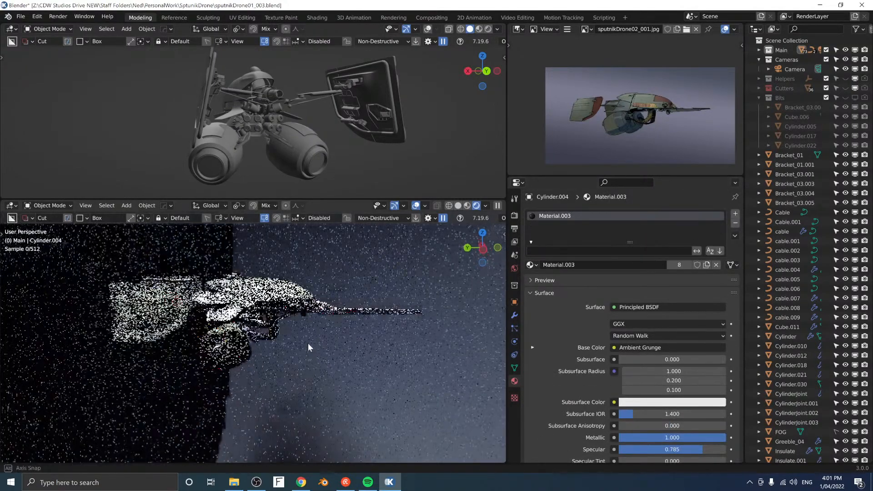
{"action": "scroll", "coordinate": [282, 351], "scroll_direction": "up", "scroll_amount": 4}
{"action": "middle_click_drag", "start_coordinate": [257, 359], "coordinate": [235, 307], "text": "shift"}
{"action": "middle_click_drag", "start_coordinate": [324, 319], "coordinate": [285, 366], "text": "shift"}
{"action": "key", "text": "d"}
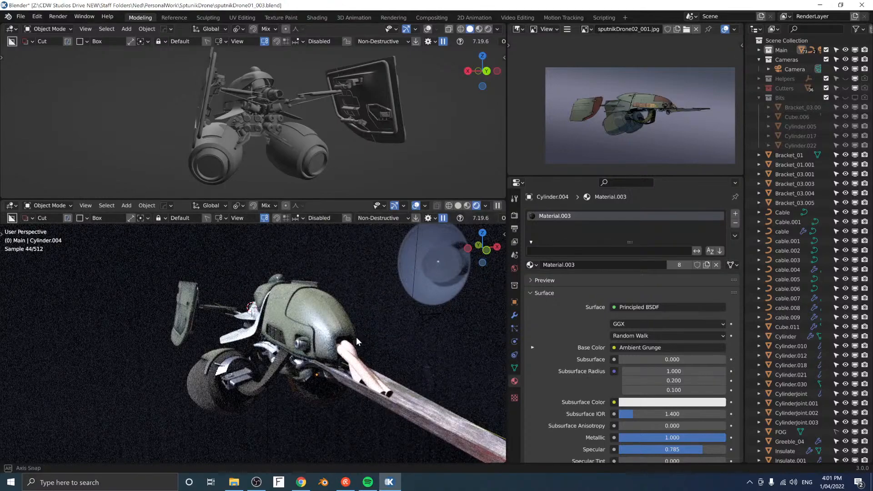
{"action": "middle_click_drag", "start_coordinate": [356, 337], "coordinate": [321, 345]}
{"action": "scroll", "coordinate": [350, 335], "scroll_direction": "down", "scroll_amount": 2}
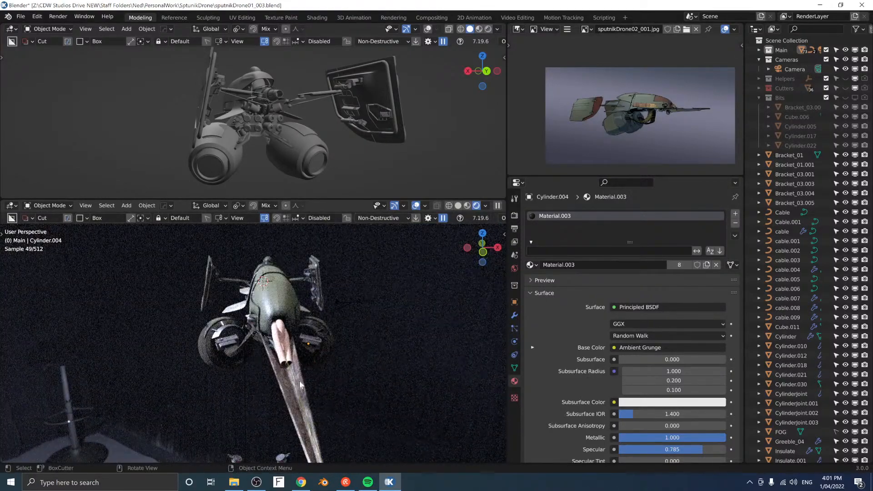
{"action": "middle_click_drag", "start_coordinate": [300, 384], "coordinate": [296, 350]}
{"action": "middle_click_drag", "start_coordinate": [375, 326], "coordinate": [380, 316]}
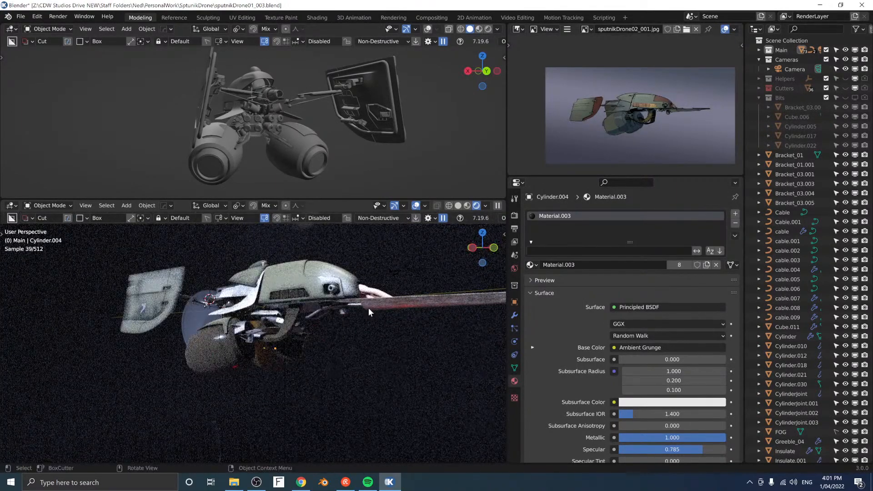
Step: Set the nose cables' base color to a dark orange-brown with H 0.074, S 0.968, V 0.086 and clear the selection
{"action": "left_click", "coordinate": [372, 292]}
{"action": "left_click", "coordinate": [658, 348]}
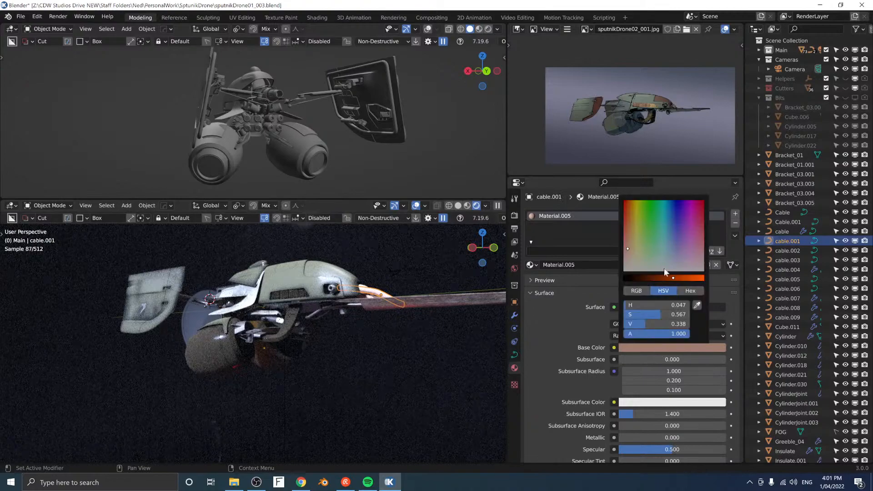
{"action": "left_click_drag", "start_coordinate": [663, 269], "coordinate": [633, 222]}
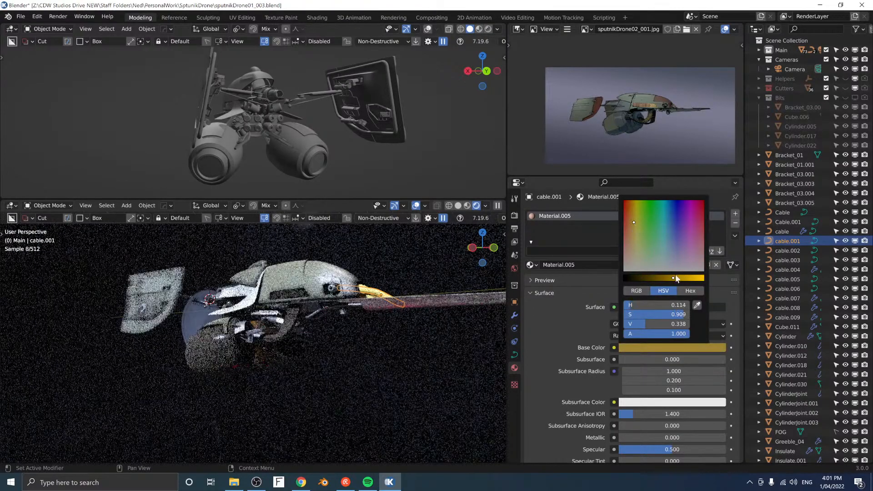
{"action": "mouse_move", "coordinate": [675, 278]}
{"action": "left_mouse_down"}
{"action": "mouse_move", "coordinate": [686, 278]}
{"action": "mouse_move", "coordinate": [659, 278]}
{"action": "left_mouse_up"}
{"action": "left_click", "coordinate": [677, 348]}
{"action": "left_click_drag", "start_coordinate": [633, 225], "coordinate": [632, 207]}
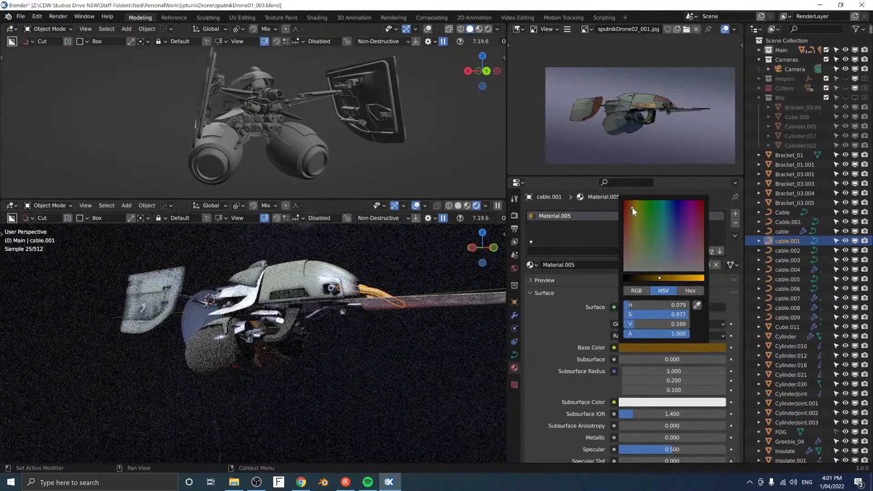
{"action": "left_click_drag", "start_coordinate": [656, 277], "coordinate": [649, 279]}
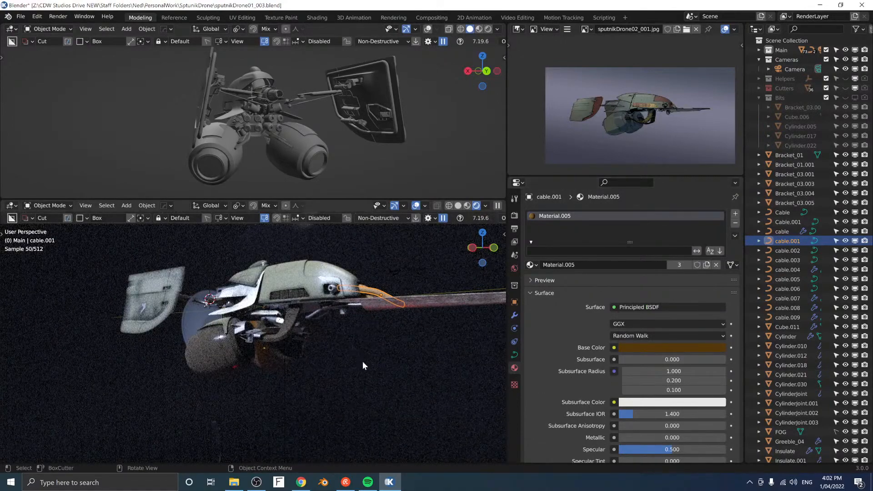
{"action": "left_click", "coordinate": [337, 347]}
Step: Link the nose cables' orange-brown Material.005 to the remaining cables on the underside and rear of the drone
{"action": "middle_click_drag", "start_coordinate": [334, 346], "coordinate": [355, 338]}
{"action": "scroll", "coordinate": [333, 342], "scroll_direction": "up", "scroll_amount": 6}
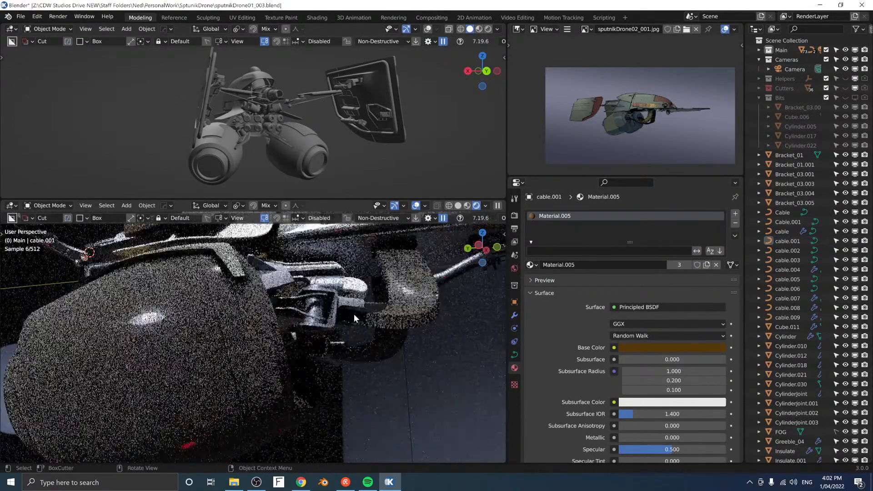
{"action": "left_click", "coordinate": [366, 293]}
{"action": "middle_click_drag", "start_coordinate": [352, 296], "coordinate": [297, 345], "text": "shift"}
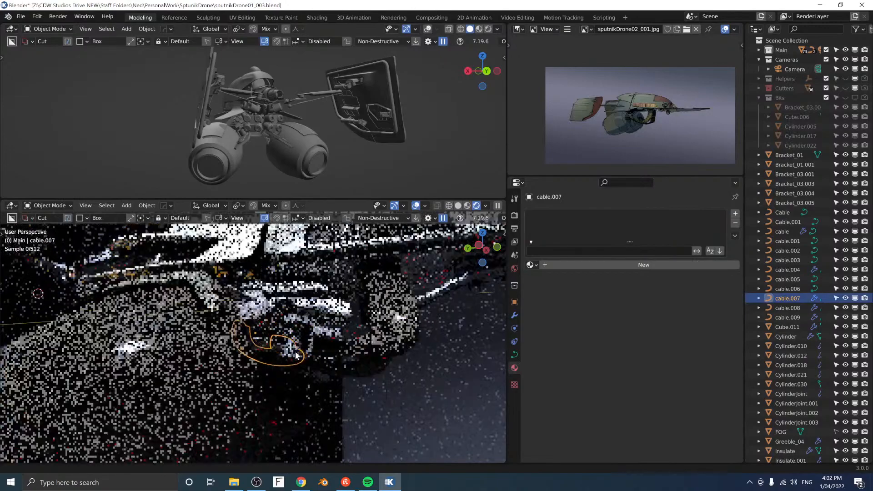
{"action": "left_click", "coordinate": [360, 345], "text": "shift"}
{"action": "middle_click_drag", "start_coordinate": [237, 334], "coordinate": [303, 298], "text": "shift"}
{"action": "scroll", "coordinate": [260, 330], "scroll_direction": "down", "scroll_amount": 3}
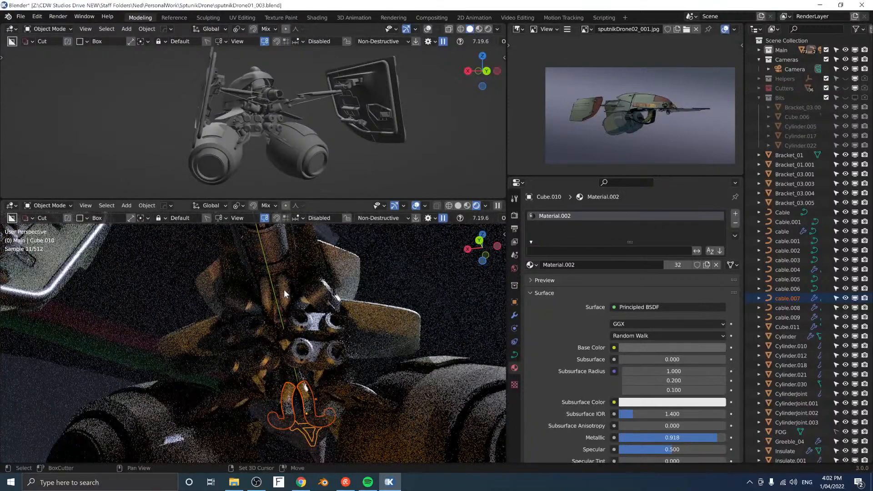
{"action": "left_click", "coordinate": [284, 289], "text": "shift"}
{"action": "middle_click_drag", "start_coordinate": [367, 289], "coordinate": [305, 314]}
{"action": "scroll", "coordinate": [309, 309], "scroll_direction": "down", "scroll_amount": 3}
{"action": "middle_click_drag", "start_coordinate": [486, 314], "coordinate": [340, 325], "text": "shift"}
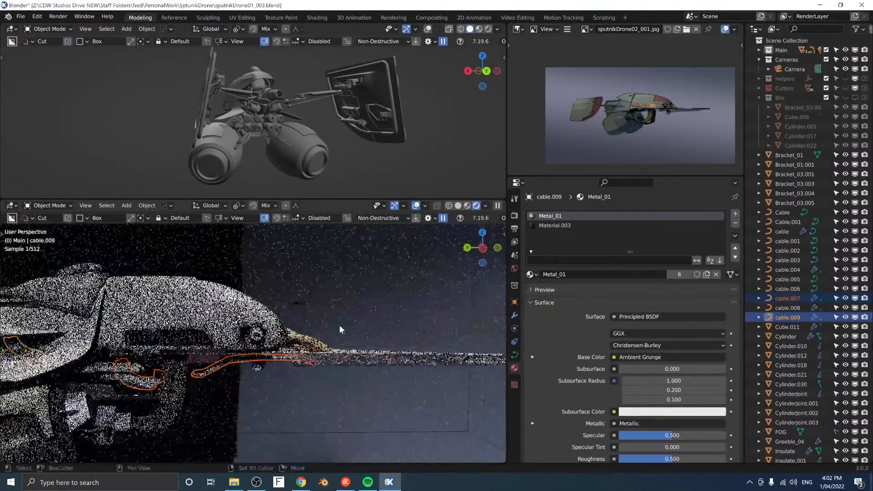
{"action": "left_click", "coordinate": [315, 339], "text": "shift"}
{"action": "key", "text": "ctrl+l"}
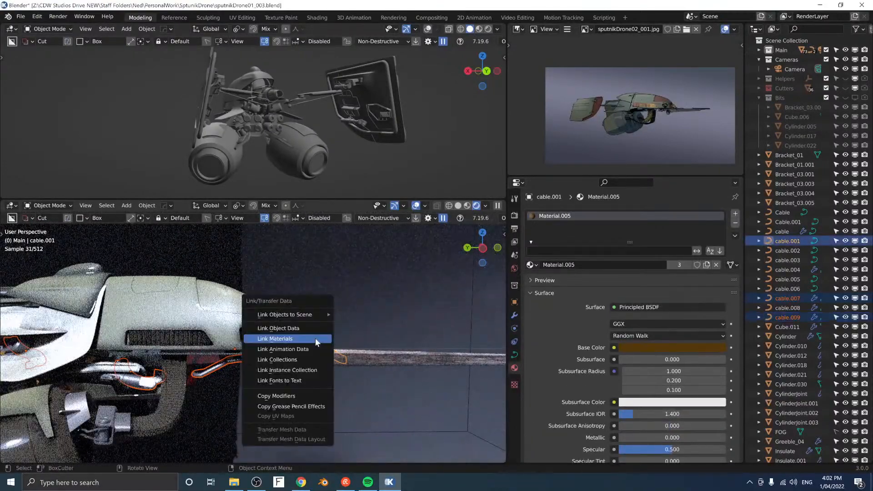
{"action": "left_click", "coordinate": [315, 339]}
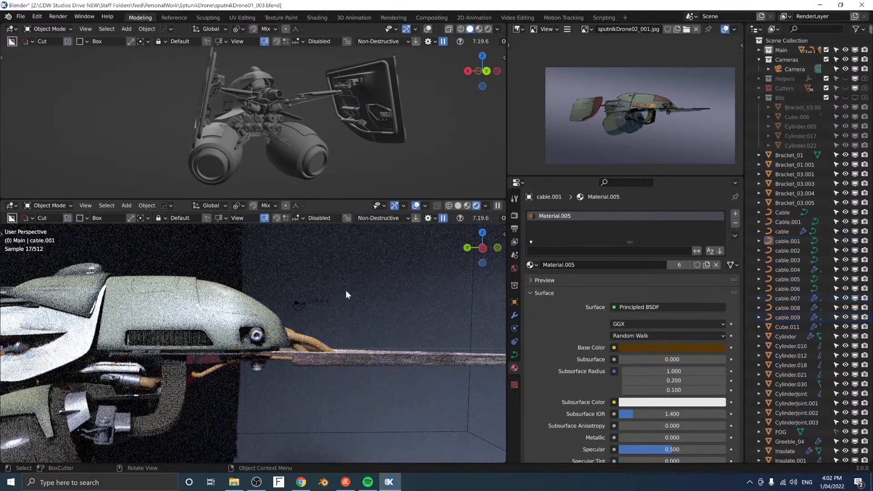
Step: Set the base color of the cables' Material.005 to a strong, saturated red
{"action": "left_click", "coordinate": [644, 346]}
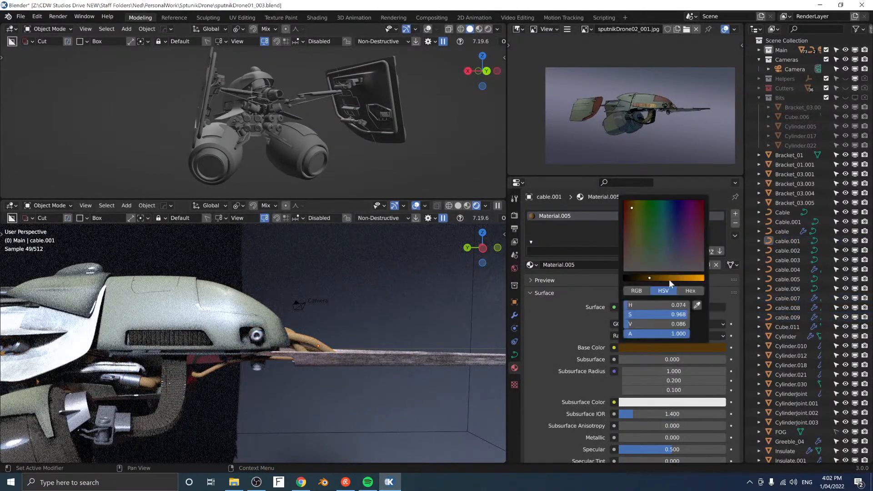
{"action": "left_click_drag", "start_coordinate": [653, 276], "coordinate": [659, 276]}
{"action": "left_click_drag", "start_coordinate": [628, 208], "coordinate": [631, 203]}
{"action": "scroll", "coordinate": [552, 317], "scroll_direction": "down", "scroll_amount": 3}
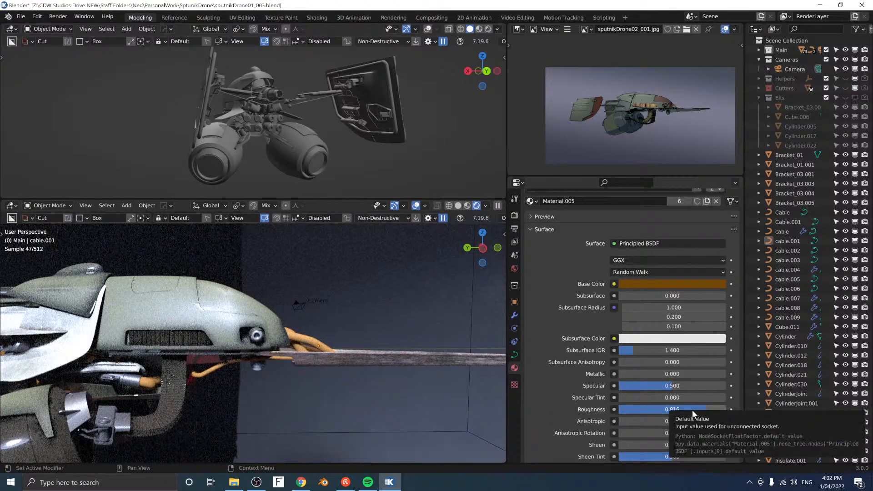
{"action": "left_click", "coordinate": [652, 284]}
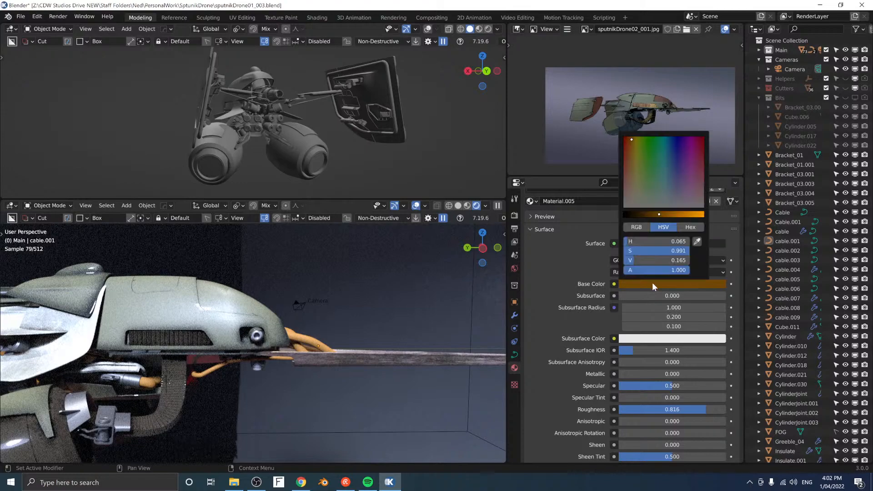
{"action": "left_click_drag", "start_coordinate": [677, 217], "coordinate": [674, 212]}
{"action": "left_click_drag", "start_coordinate": [679, 214], "coordinate": [675, 213]}
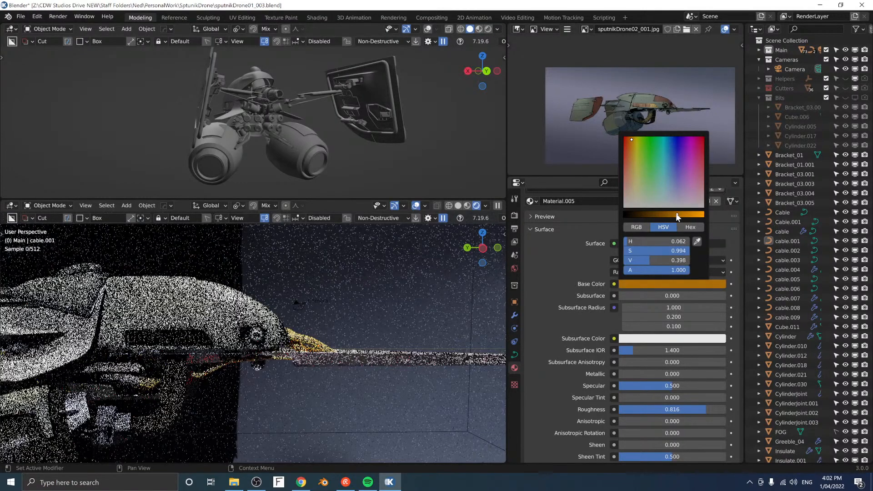
{"action": "left_click", "coordinate": [631, 134]}
{"action": "left_click_drag", "start_coordinate": [631, 137], "coordinate": [624, 130]}
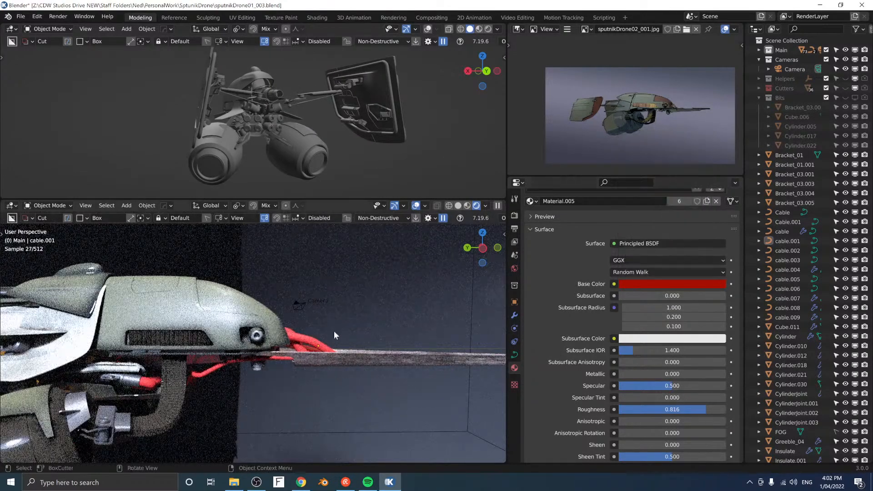
Step: Examine the rendered drone from the side, front and rear to judge the red cables and the lighting
{"action": "mouse_move", "coordinate": [375, 301]}
{"action": "middle_mouse_down"}
{"action": "mouse_move", "coordinate": [346, 304]}
{"action": "mouse_move", "coordinate": [380, 300]}
{"action": "middle_mouse_up"}
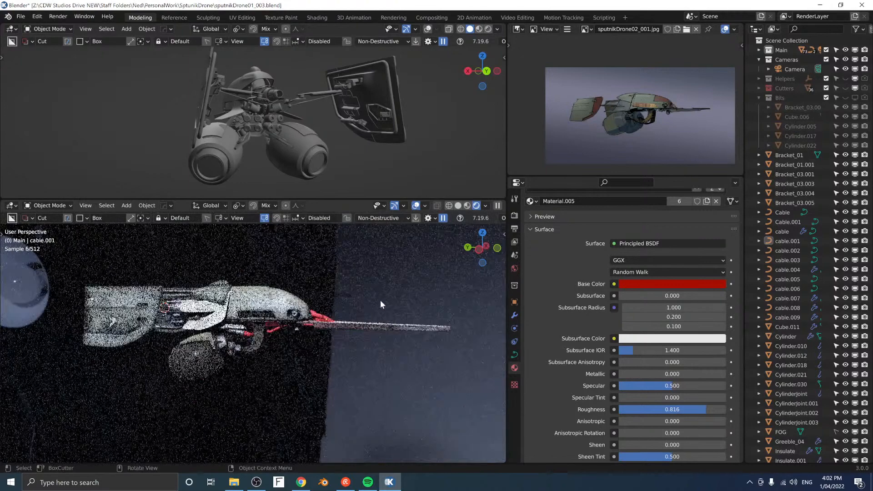
{"action": "scroll", "coordinate": [553, 364], "scroll_direction": "down", "scroll_amount": 5}
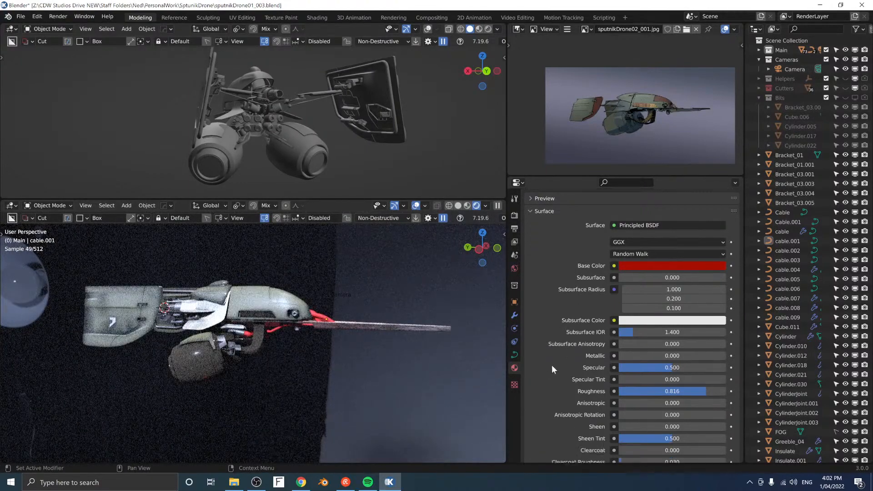
{"action": "scroll", "coordinate": [558, 362], "scroll_direction": "down", "scroll_amount": 5}
{"action": "scroll", "coordinate": [562, 361], "scroll_direction": "up", "scroll_amount": 5}
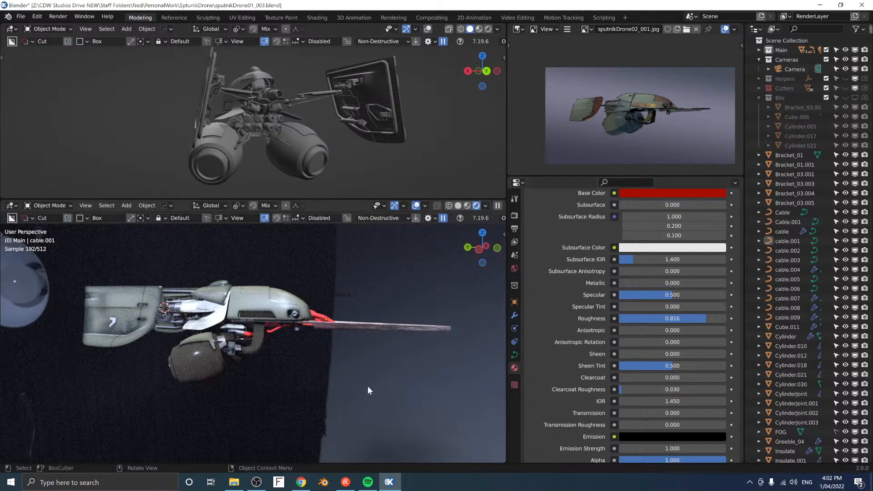
{"action": "middle_click_drag", "start_coordinate": [403, 359], "coordinate": [307, 351]}
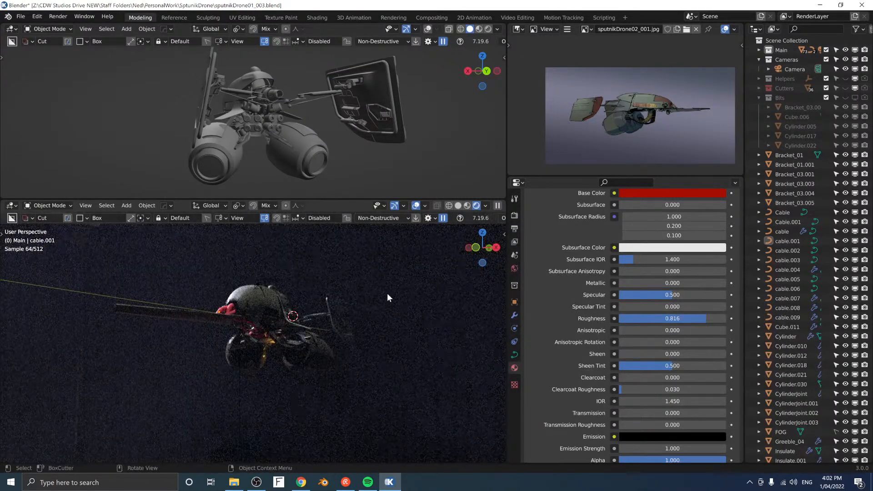
{"action": "middle_click_drag", "start_coordinate": [355, 289], "coordinate": [354, 315]}
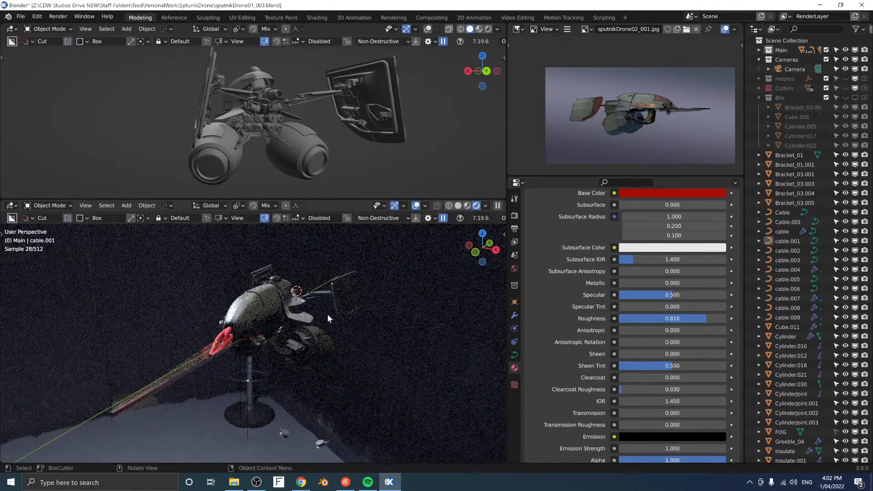
{"action": "middle_click_drag", "start_coordinate": [322, 325], "coordinate": [296, 323]}
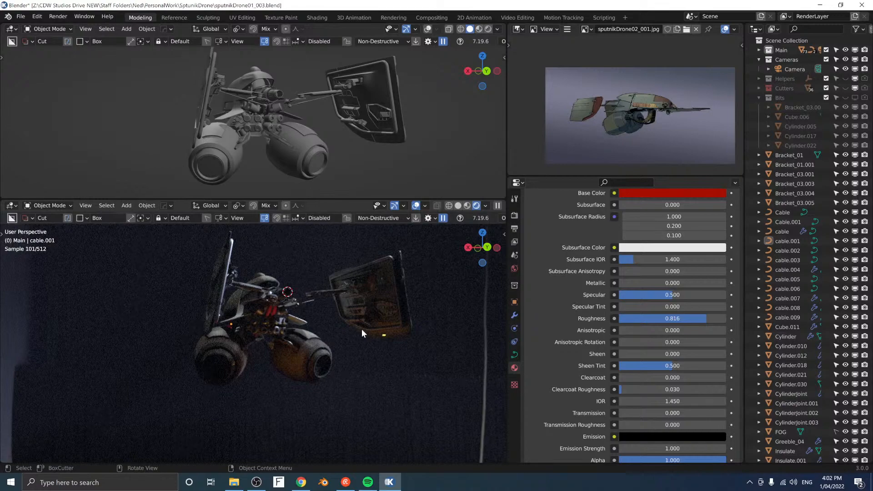
{"action": "scroll", "coordinate": [335, 307], "scroll_direction": "up", "scroll_amount": 4}
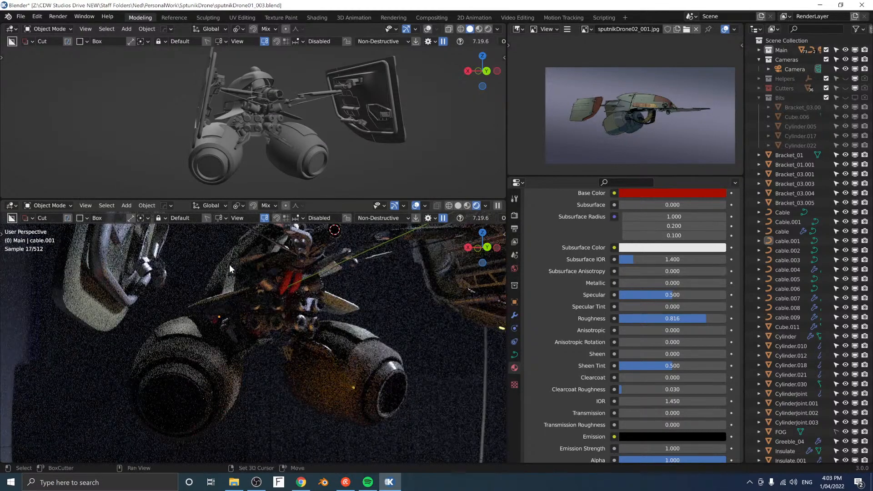
{"action": "middle_click_drag", "start_coordinate": [229, 264], "coordinate": [258, 315], "text": "shift"}
{"action": "middle_click_drag", "start_coordinate": [372, 326], "coordinate": [280, 315], "text": "shift"}
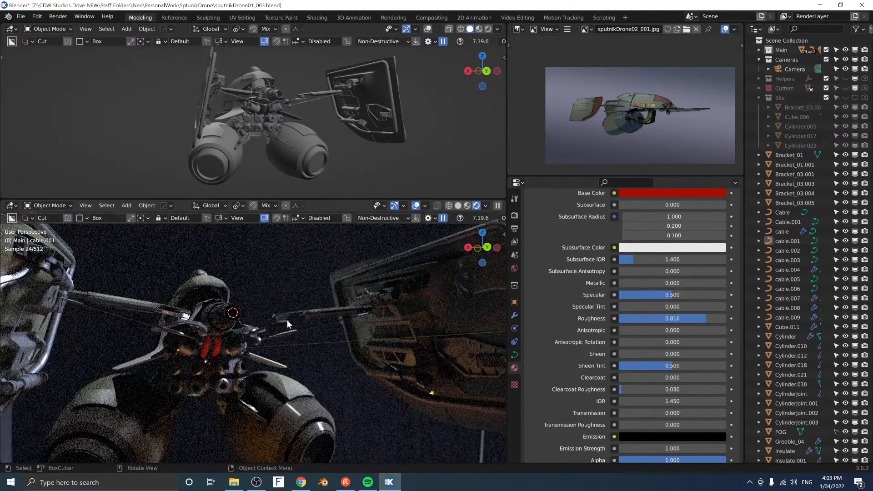
{"action": "middle_click_drag", "start_coordinate": [196, 324], "coordinate": [310, 319]}
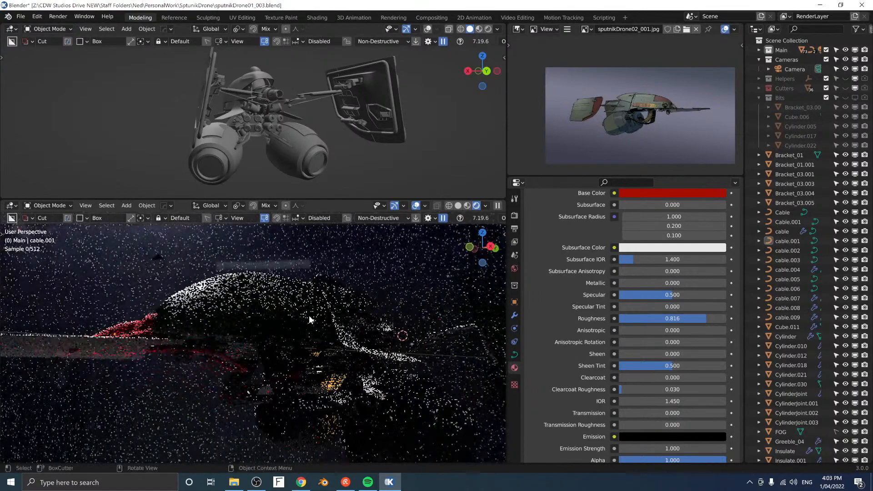
{"action": "scroll", "coordinate": [309, 321], "scroll_direction": "down", "scroll_amount": 2}
{"action": "scroll", "coordinate": [273, 330], "scroll_direction": "down", "scroll_amount": 1}
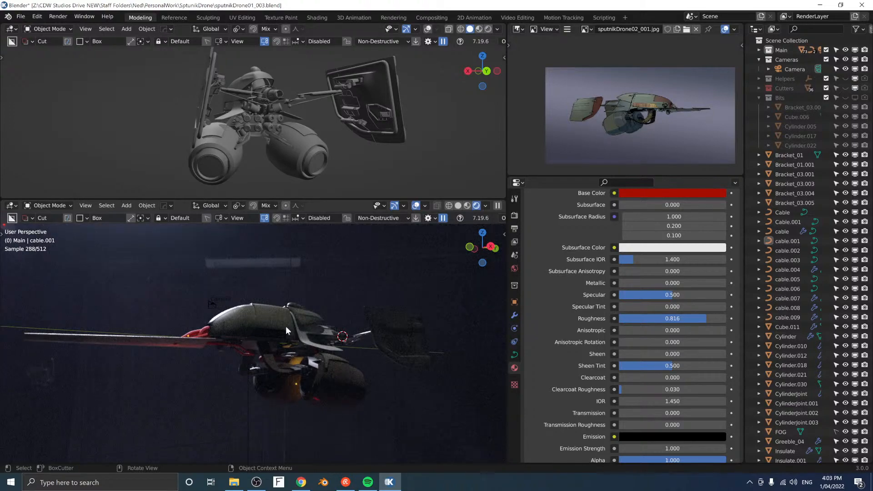
Step: Switch the lower viewport to solid shading and select the vent slats in the hull's side opening
{"action": "scroll", "coordinate": [286, 326], "scroll_direction": "up", "scroll_amount": 5}
{"action": "key", "text": "z"}
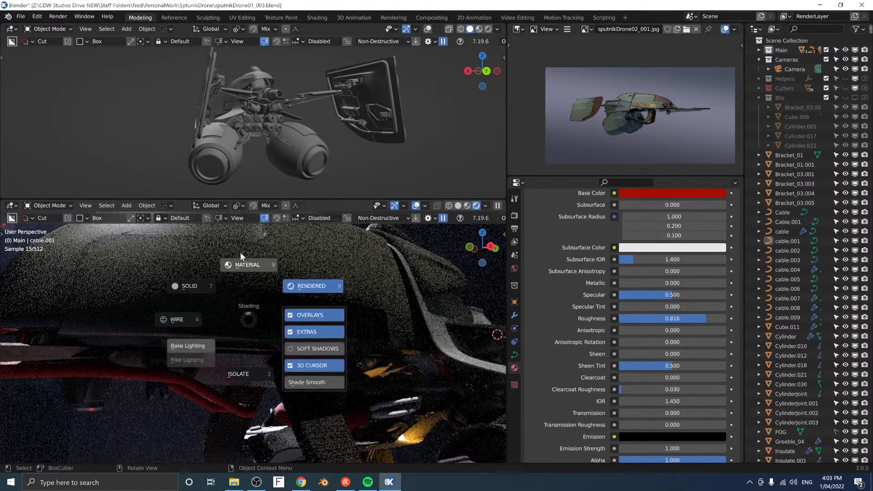
{"action": "left_click", "coordinate": [311, 289]}
{"action": "left_click", "coordinate": [333, 301]}
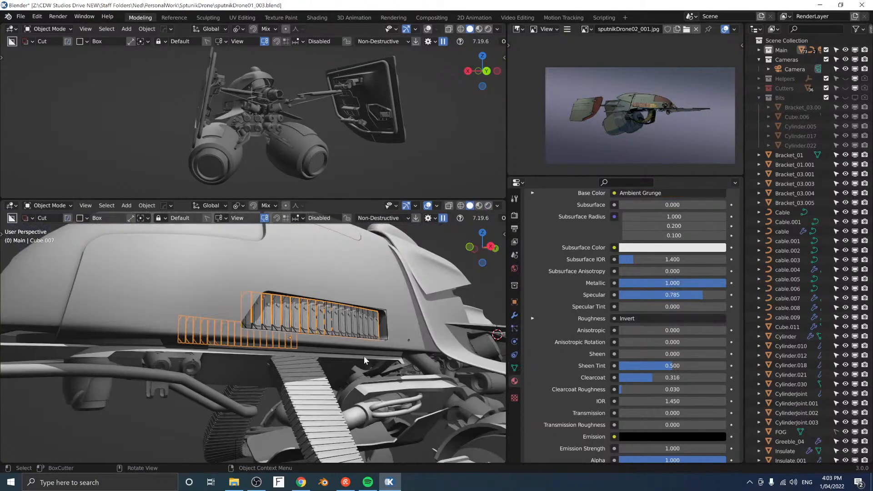
{"action": "middle_click_drag", "start_coordinate": [364, 356], "coordinate": [332, 364]}
{"action": "scroll", "coordinate": [325, 365], "scroll_direction": "up", "scroll_amount": 4}
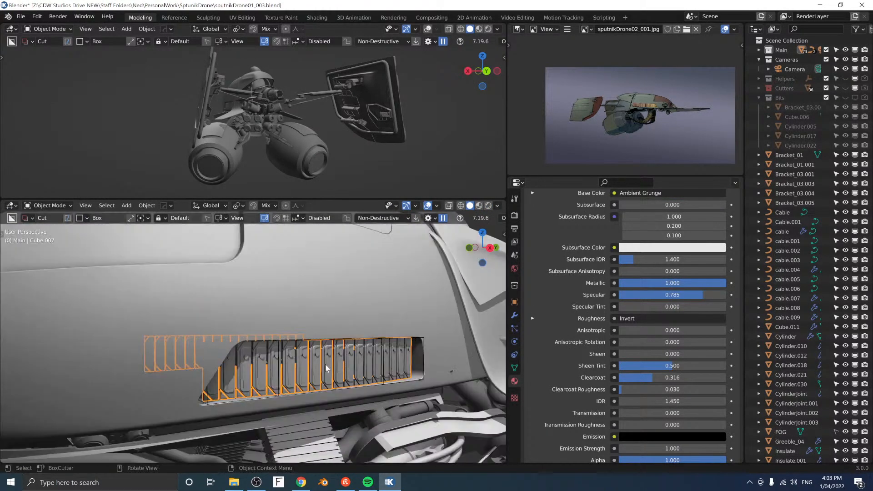
{"action": "left_click", "coordinate": [424, 337]}
{"action": "key", "text": "g"}
{"action": "key", "text": "z"}
{"action": "right_click", "coordinate": [424, 345]}
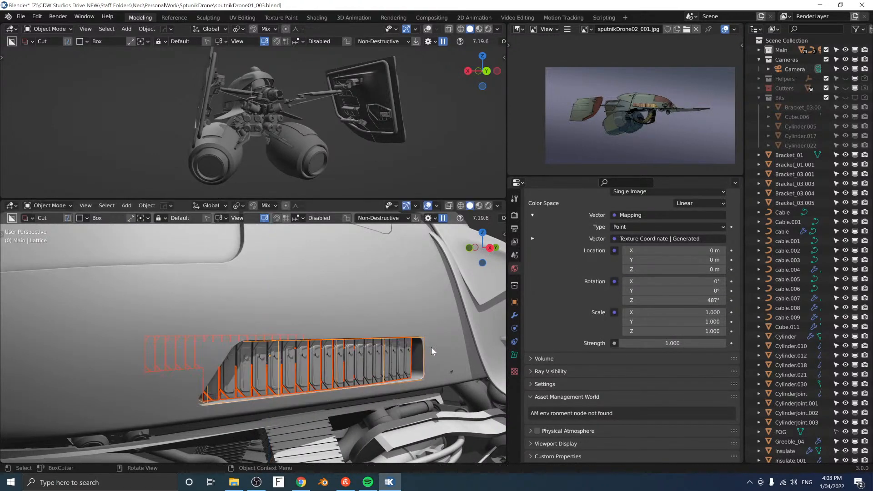
{"action": "right_click", "coordinate": [432, 353]}
Step: Inspect the hull's modifiers and look for the object that cuts the vent opening
{"action": "left_click", "coordinate": [363, 326]}
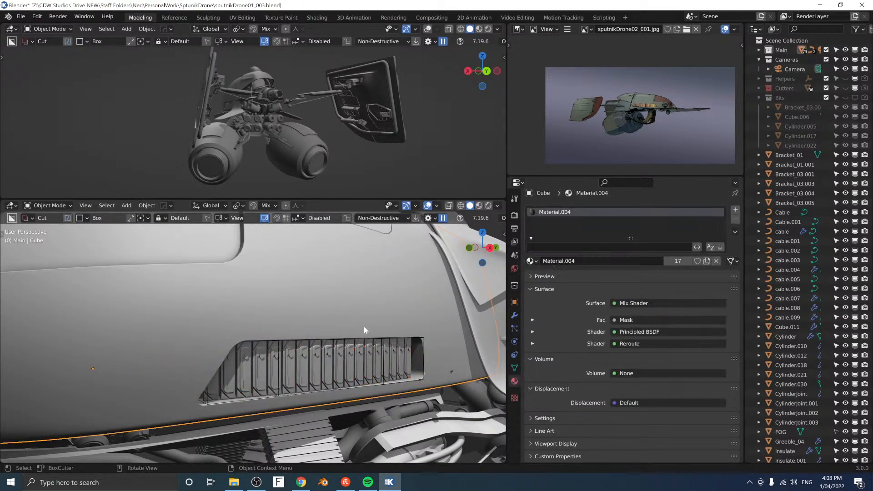
{"action": "left_click", "coordinate": [514, 315]}
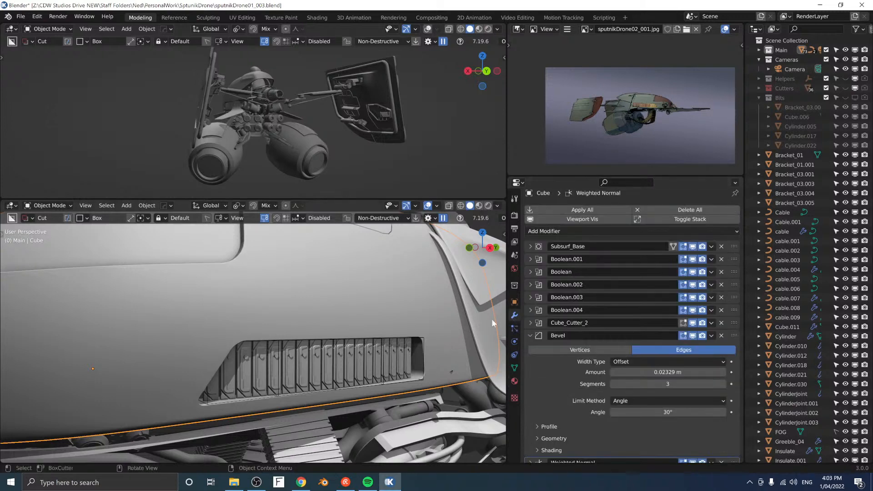
{"action": "left_click", "coordinate": [422, 375]}
{"action": "left_click", "coordinate": [423, 364]}
{"action": "left_click", "coordinate": [424, 359]}
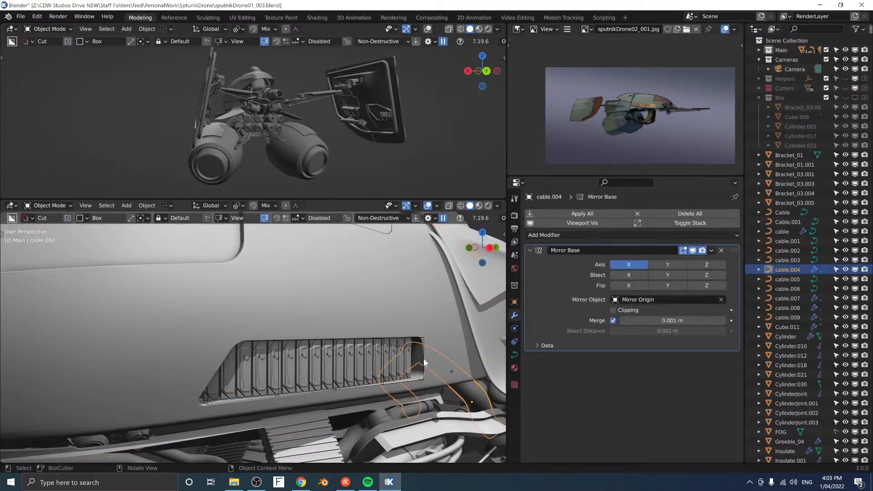
Step: Select the vent slats, Cube.007, from the opposite side of the hull
{"action": "scroll", "coordinate": [424, 359], "scroll_direction": "down", "scroll_amount": 4}
{"action": "middle_click_drag", "start_coordinate": [424, 359], "coordinate": [353, 327]}
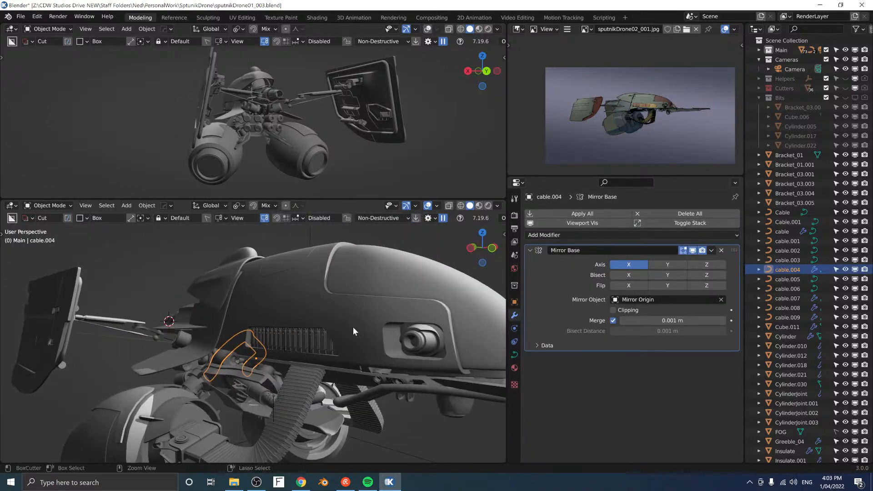
{"action": "scroll", "coordinate": [349, 318], "scroll_direction": "up", "scroll_amount": 2}
{"action": "scroll", "coordinate": [351, 329], "scroll_direction": "up", "scroll_amount": 2}
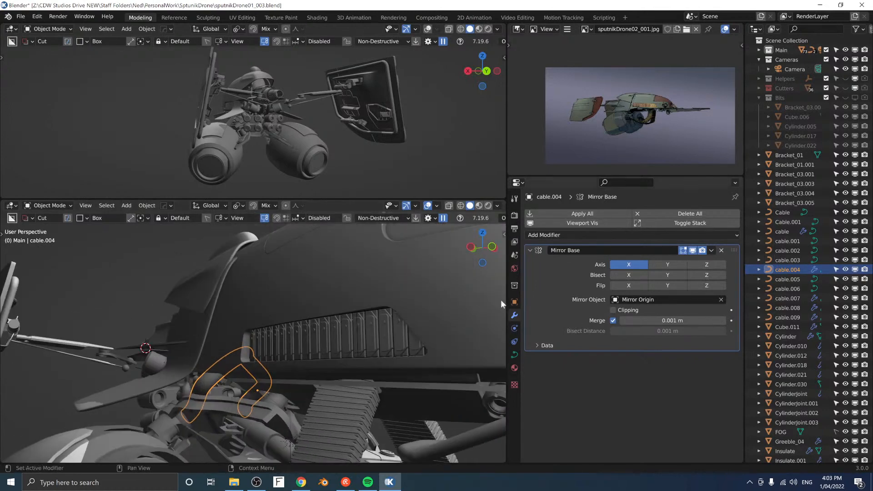
{"action": "scroll", "coordinate": [341, 324], "scroll_direction": "up", "scroll_amount": 2}
{"action": "middle_click_drag", "start_coordinate": [342, 325], "coordinate": [367, 340]}
{"action": "left_click", "coordinate": [368, 340]}
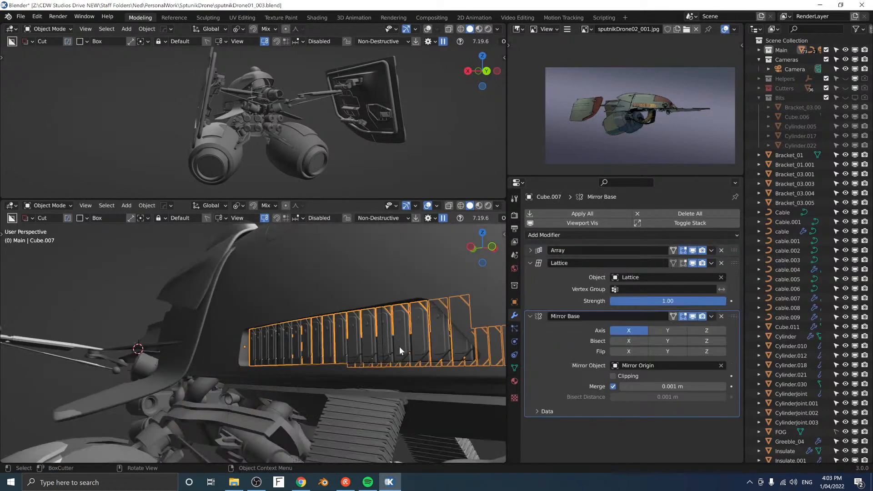
{"action": "key", "text": "g"}
{"action": "right_click", "coordinate": [347, 416]}
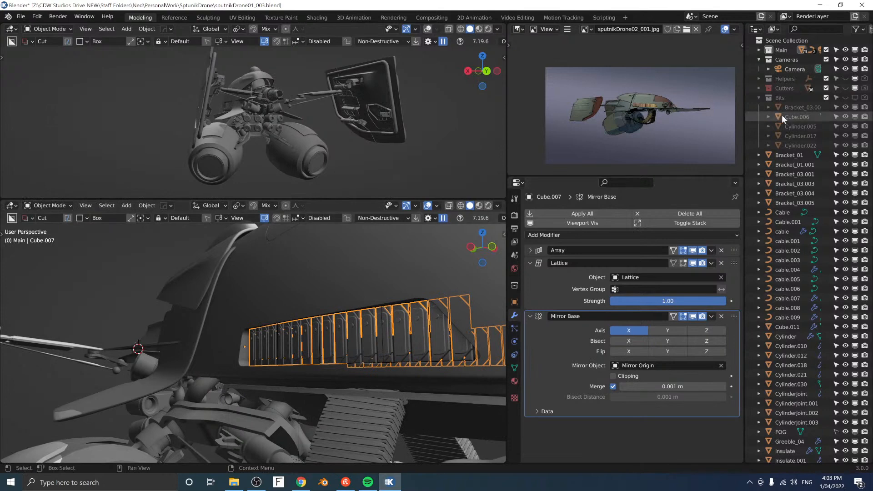
Step: Make the Cutters collection visible and expand it to reveal its cutter objects
{"action": "left_click", "coordinate": [845, 87]}
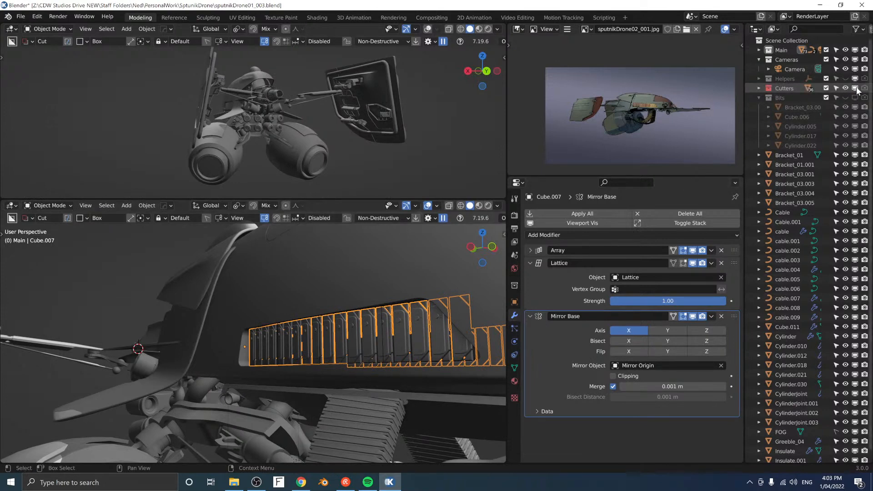
{"action": "left_click", "coordinate": [758, 89]}
{"action": "key", "text": "q"}
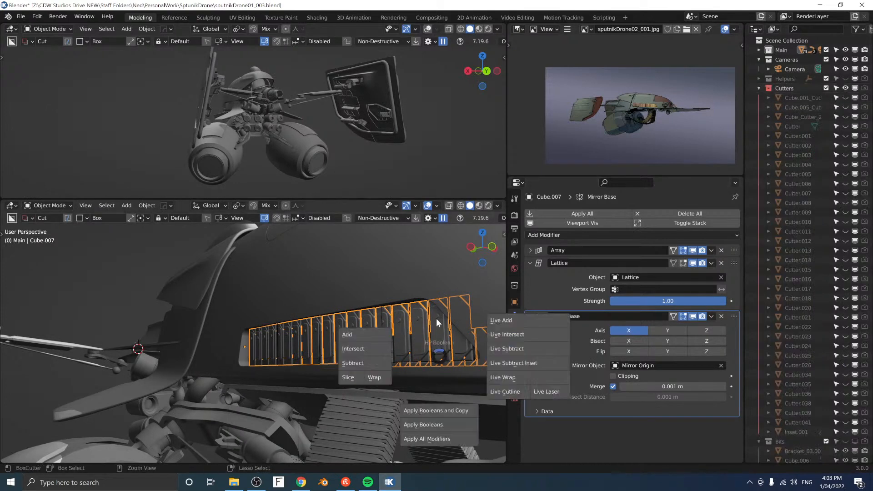
Step: Select Cutter.005 and the Lattice together with the vent slats and move them along the Z axis
{"action": "left_click", "coordinate": [247, 336]}
{"action": "left_click", "coordinate": [257, 336], "text": "shift"}
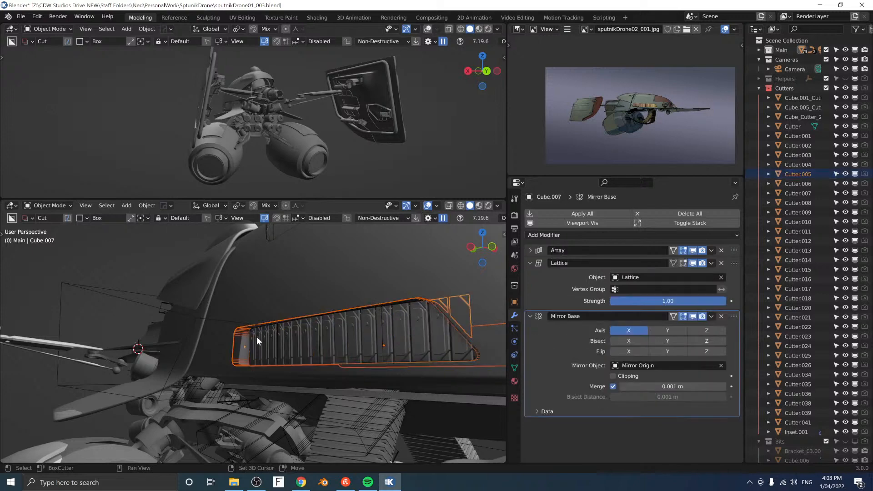
{"action": "left_click", "coordinate": [277, 351]}
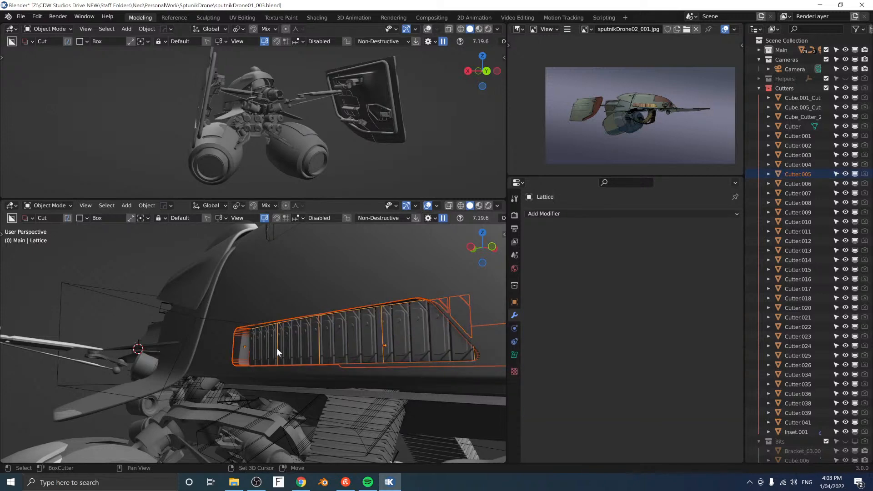
{"action": "key", "text": "g"}
{"action": "key", "text": "z"}
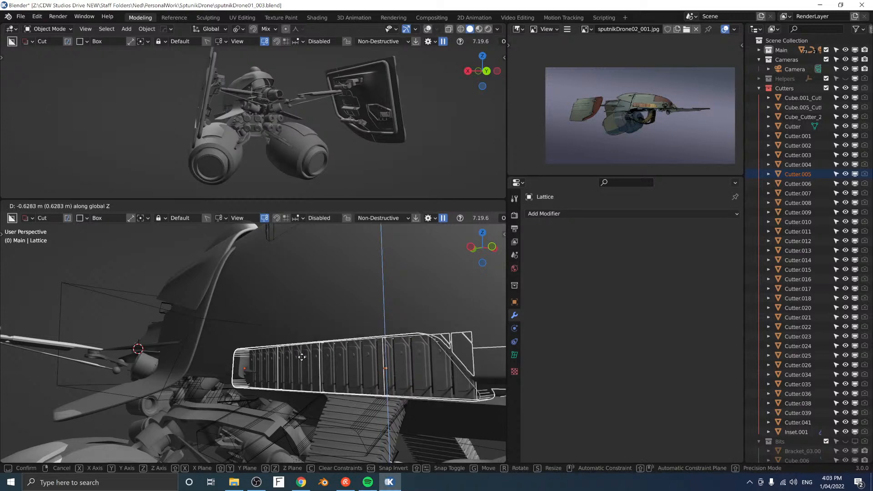
{"action": "left_click", "coordinate": [284, 326]}
Step: Clear the selection, switch the lower viewport to Material Preview and hide its overlays
{"action": "middle_click_drag", "start_coordinate": [284, 326], "coordinate": [409, 329]}
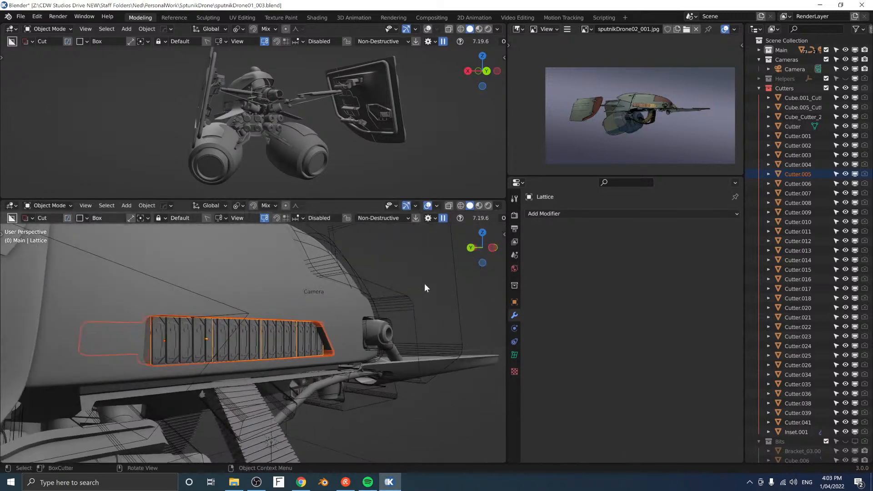
{"action": "left_click", "coordinate": [424, 282]}
{"action": "scroll", "coordinate": [419, 284], "scroll_direction": "down", "scroll_amount": 3}
{"action": "mouse_move", "coordinate": [417, 285]}
{"action": "middle_mouse_down"}
{"action": "mouse_move", "coordinate": [408, 320]}
{"action": "mouse_move", "coordinate": [403, 308]}
{"action": "mouse_move", "coordinate": [371, 359]}
{"action": "mouse_move", "coordinate": [414, 341]}
{"action": "mouse_move", "coordinate": [302, 334]}
{"action": "mouse_move", "coordinate": [429, 330]}
{"action": "middle_mouse_up"}
{"action": "key", "text": "z"}
{"action": "left_click", "coordinate": [370, 309]}
{"action": "key", "text": "z"}
{"action": "left_click", "coordinate": [465, 305]}
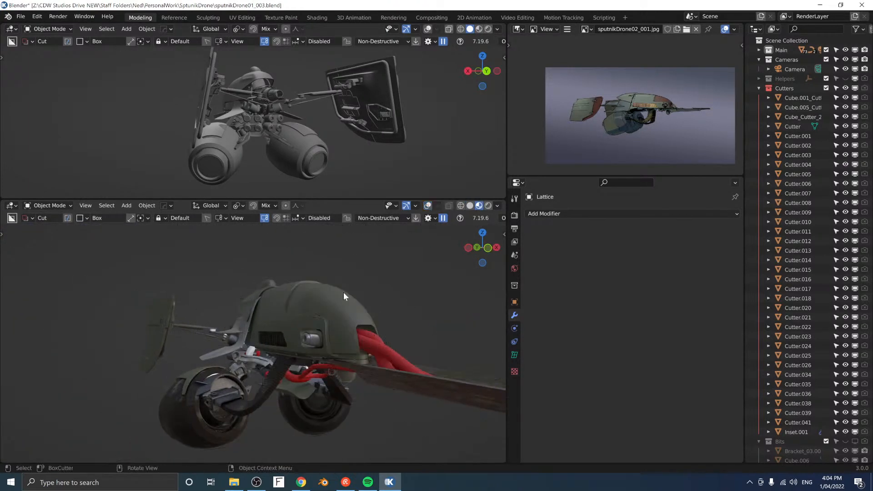
Step: Link cable.007's red material to the small white cables beneath the hull, including cable.005, and leave the overlays hidden
{"action": "mouse_move", "coordinate": [343, 291]}
{"action": "middle_mouse_down"}
{"action": "mouse_move", "coordinate": [287, 320]}
{"action": "mouse_move", "coordinate": [341, 272]}
{"action": "mouse_move", "coordinate": [329, 287]}
{"action": "mouse_move", "coordinate": [255, 280]}
{"action": "mouse_move", "coordinate": [320, 297]}
{"action": "mouse_move", "coordinate": [349, 287]}
{"action": "mouse_move", "coordinate": [273, 308]}
{"action": "mouse_move", "coordinate": [266, 288]}
{"action": "mouse_move", "coordinate": [289, 296]}
{"action": "mouse_move", "coordinate": [304, 252]}
{"action": "mouse_move", "coordinate": [284, 326]}
{"action": "mouse_move", "coordinate": [344, 303]}
{"action": "middle_mouse_up"}
{"action": "scroll", "coordinate": [296, 321], "scroll_direction": "up", "scroll_amount": 4}
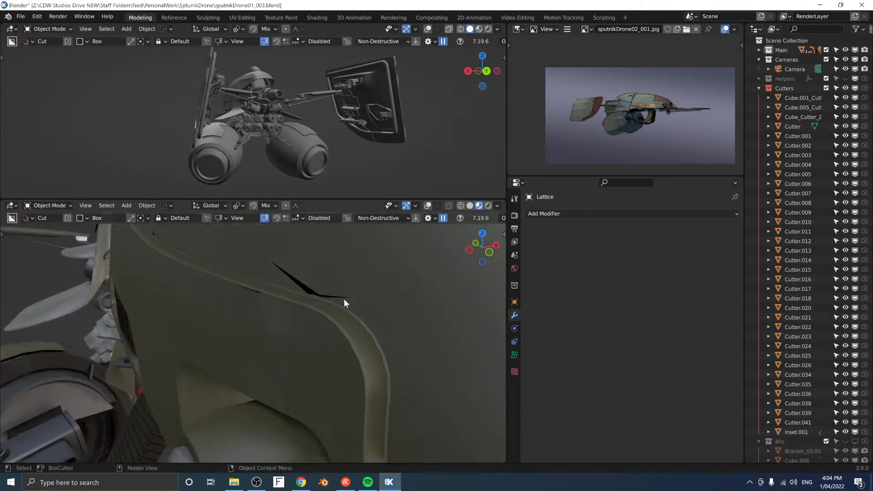
{"action": "scroll", "coordinate": [289, 302], "scroll_direction": "down", "scroll_amount": 5}
{"action": "middle_click_drag", "start_coordinate": [277, 320], "coordinate": [285, 359]}
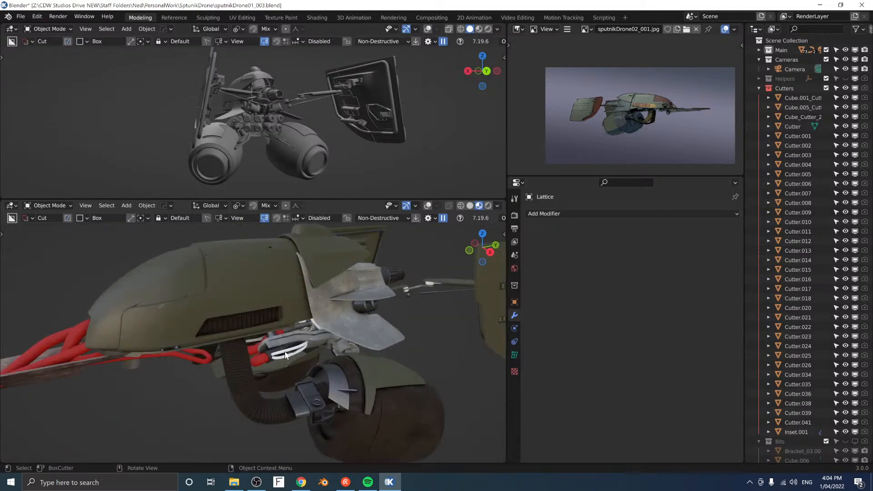
{"action": "left_click", "coordinate": [285, 352]}
{"action": "key", "text": "alt+v"}
{"action": "left_click", "coordinate": [335, 350]}
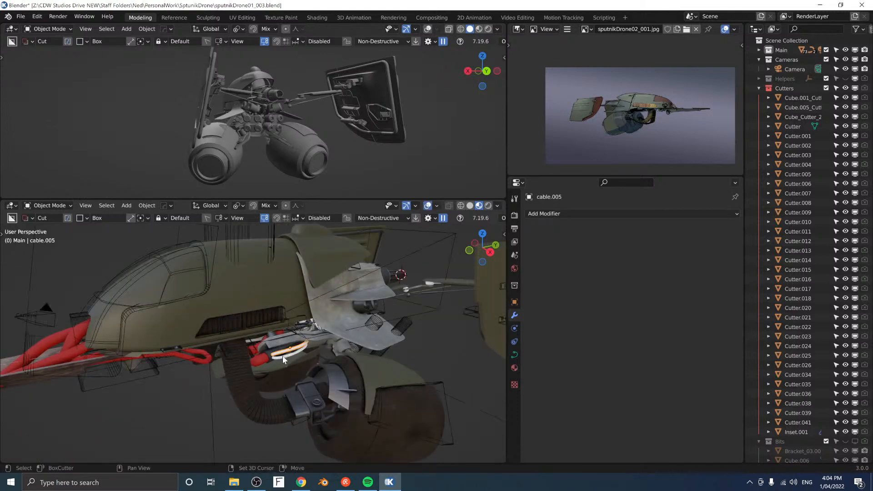
{"action": "left_click", "coordinate": [258, 357], "text": "shift"}
{"action": "key", "text": "ctrl+l"}
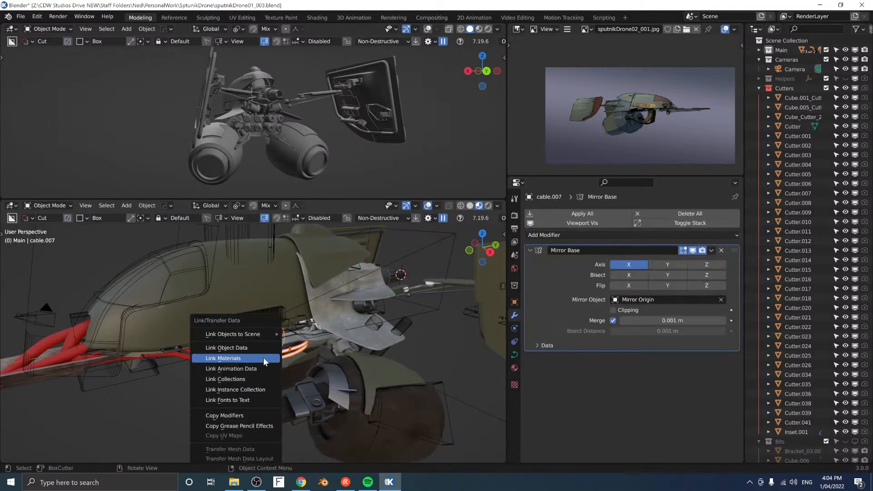
{"action": "left_click", "coordinate": [263, 358]}
{"action": "key", "text": "alt+v"}
{"action": "left_click", "coordinate": [346, 356]}
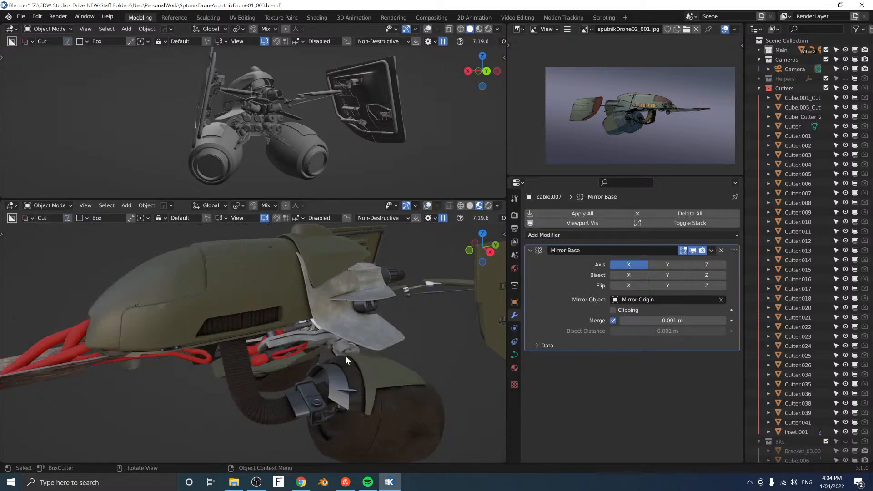
Step: Enable Scene Lights in the lower viewport's Material Preview shading
{"action": "scroll", "coordinate": [362, 338], "scroll_direction": "down", "scroll_amount": 4}
{"action": "mouse_move", "coordinate": [385, 380]}
{"action": "middle_mouse_down"}
{"action": "mouse_move", "coordinate": [362, 364]}
{"action": "mouse_move", "coordinate": [383, 358]}
{"action": "middle_mouse_up"}
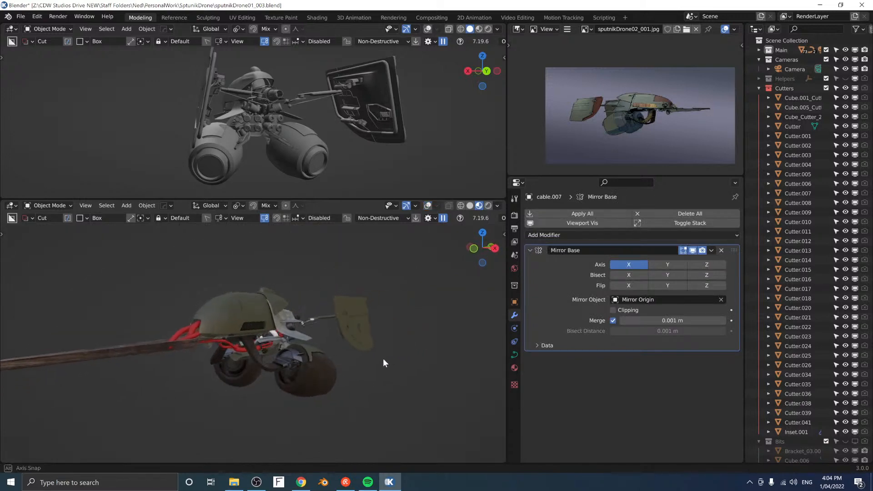
{"action": "left_click", "coordinate": [498, 206]}
{"action": "left_click", "coordinate": [457, 252]}
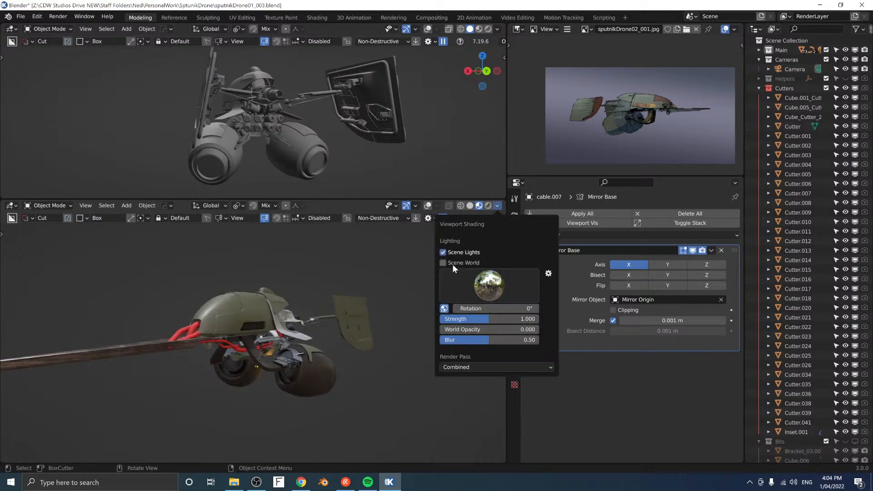